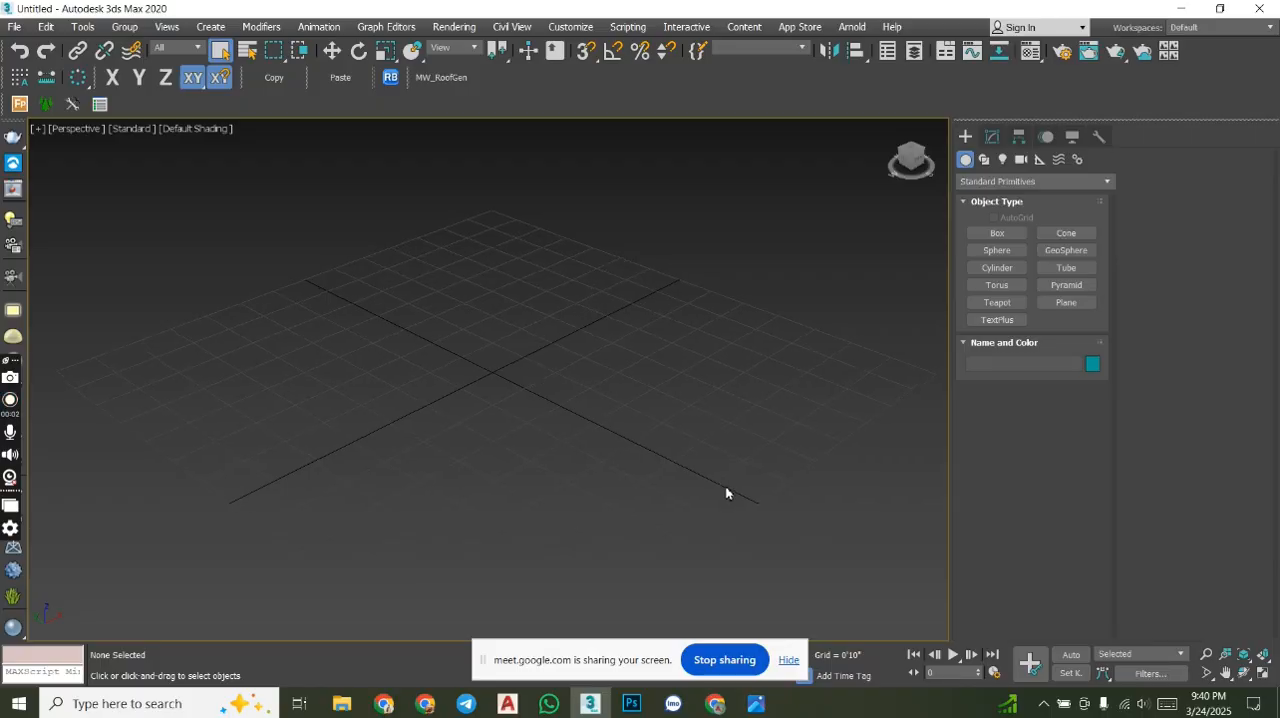
{"action": "left_click", "coordinate": [991, 137]}
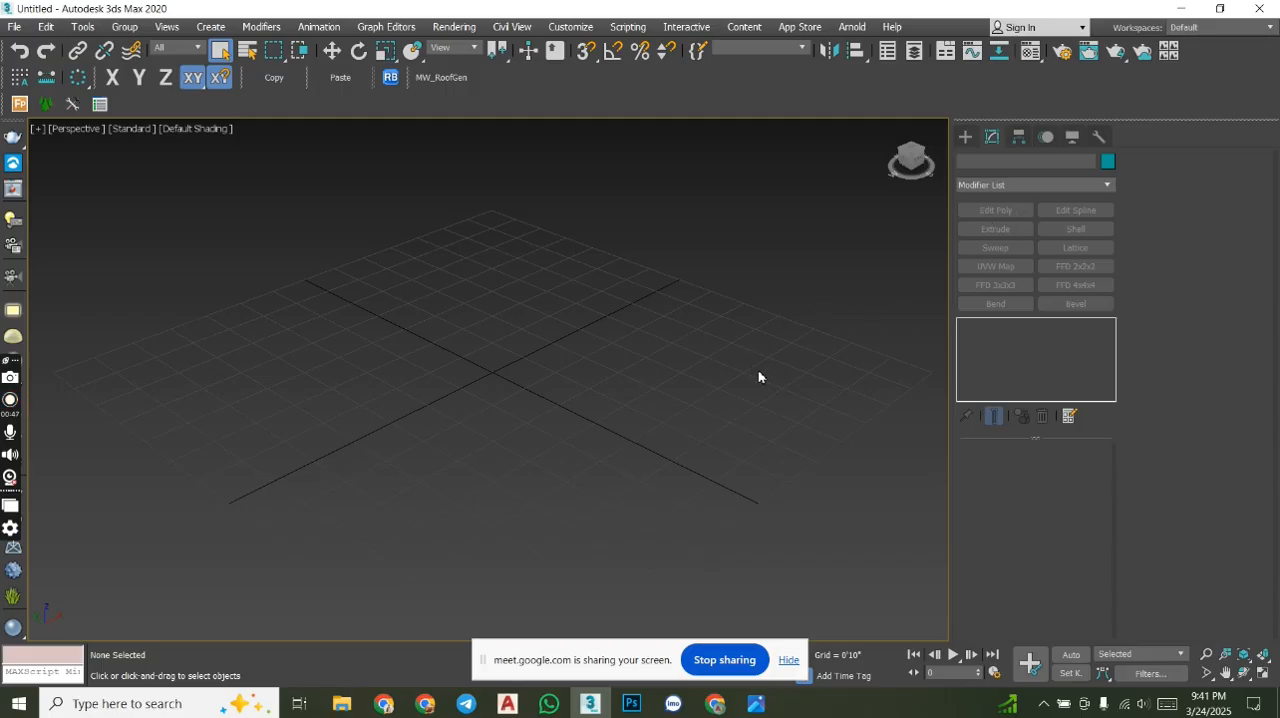
{"action": "left_click_drag", "start_coordinate": [748, 427], "coordinate": [378, 377]}
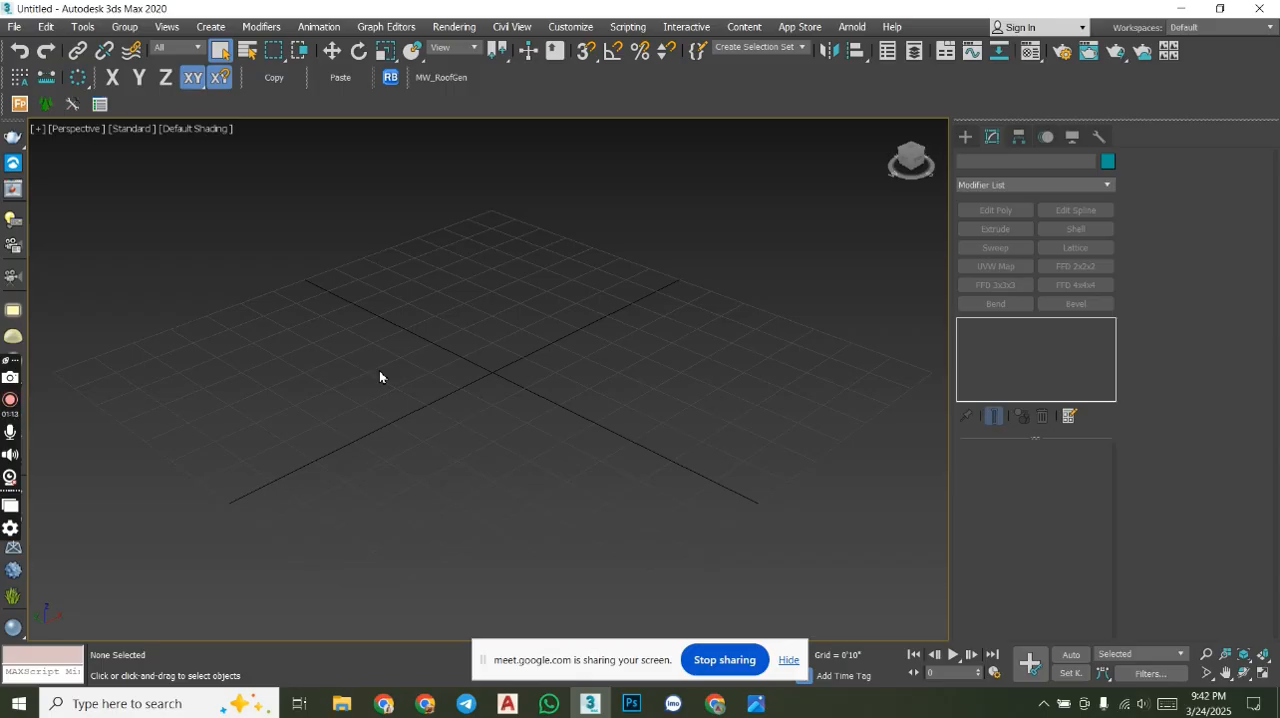
- Try a flat box about 1'6" long and 2'4" wide near the grid's centre and remove it
{"action": "left_click", "coordinate": [965, 137]}
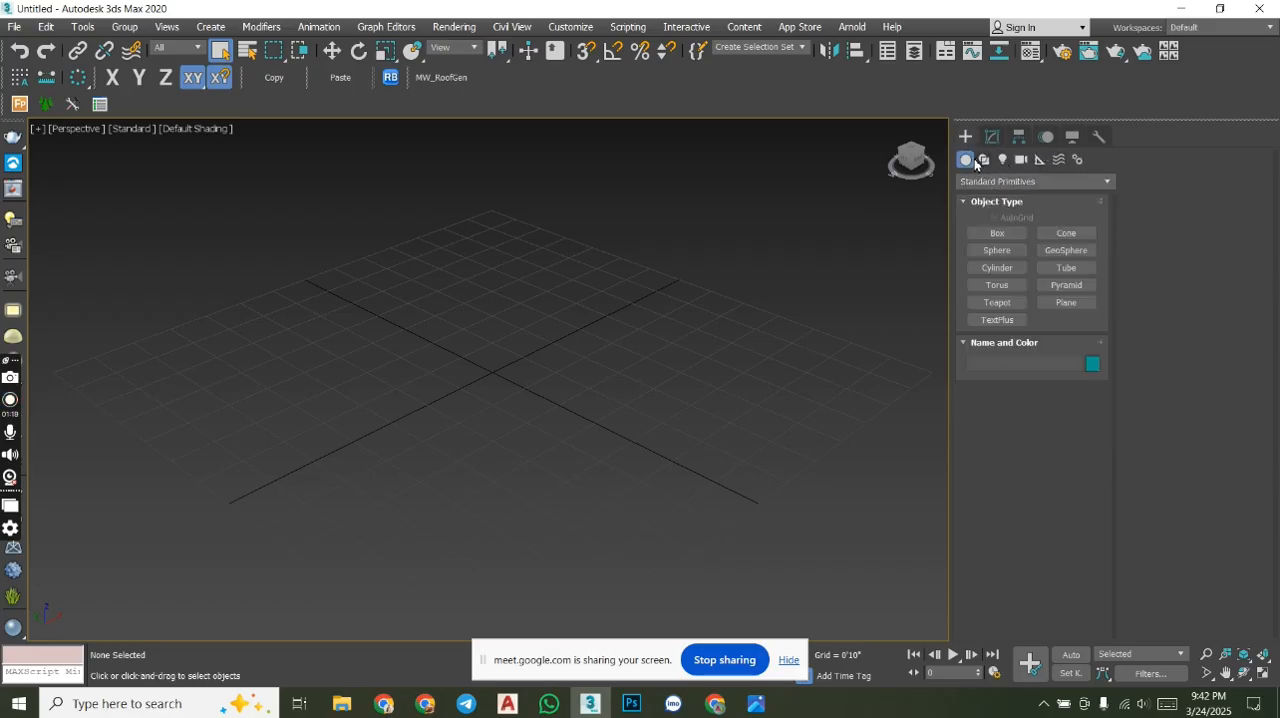
{"action": "left_click", "coordinate": [1003, 238]}
{"action": "left_click_drag", "start_coordinate": [493, 316], "coordinate": [466, 382]}
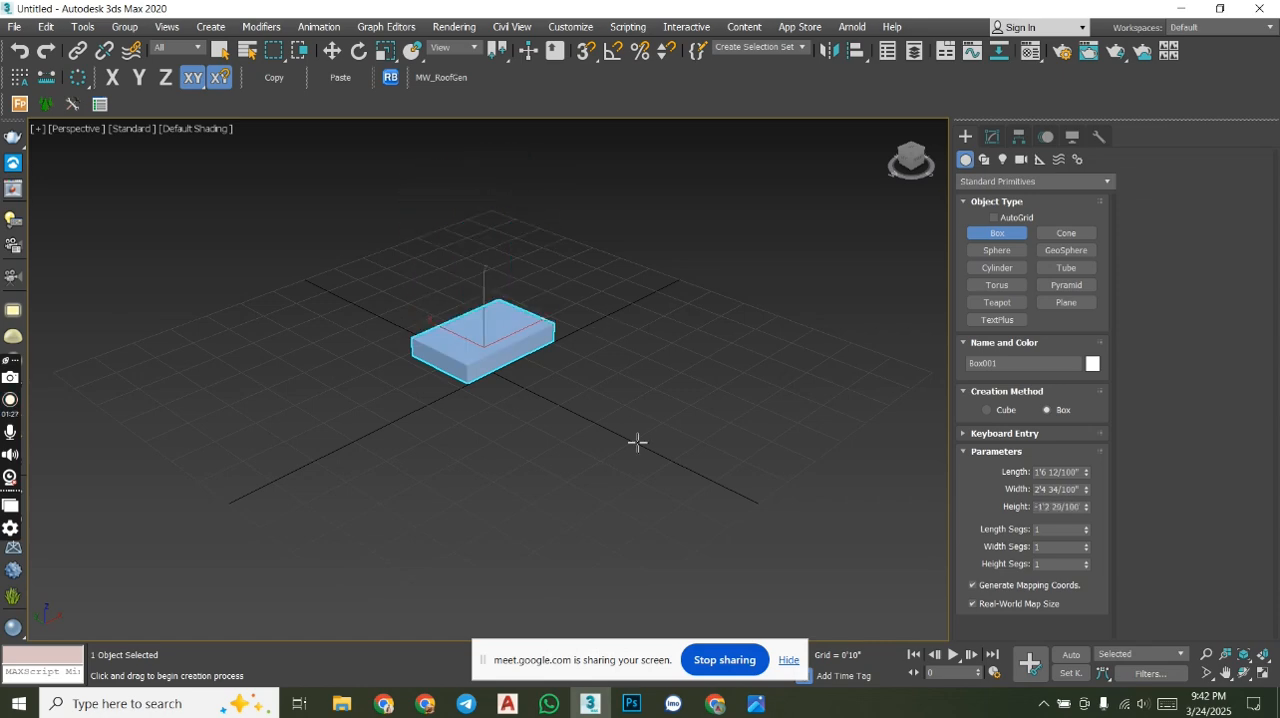
{"action": "right_click", "coordinate": [607, 204]}
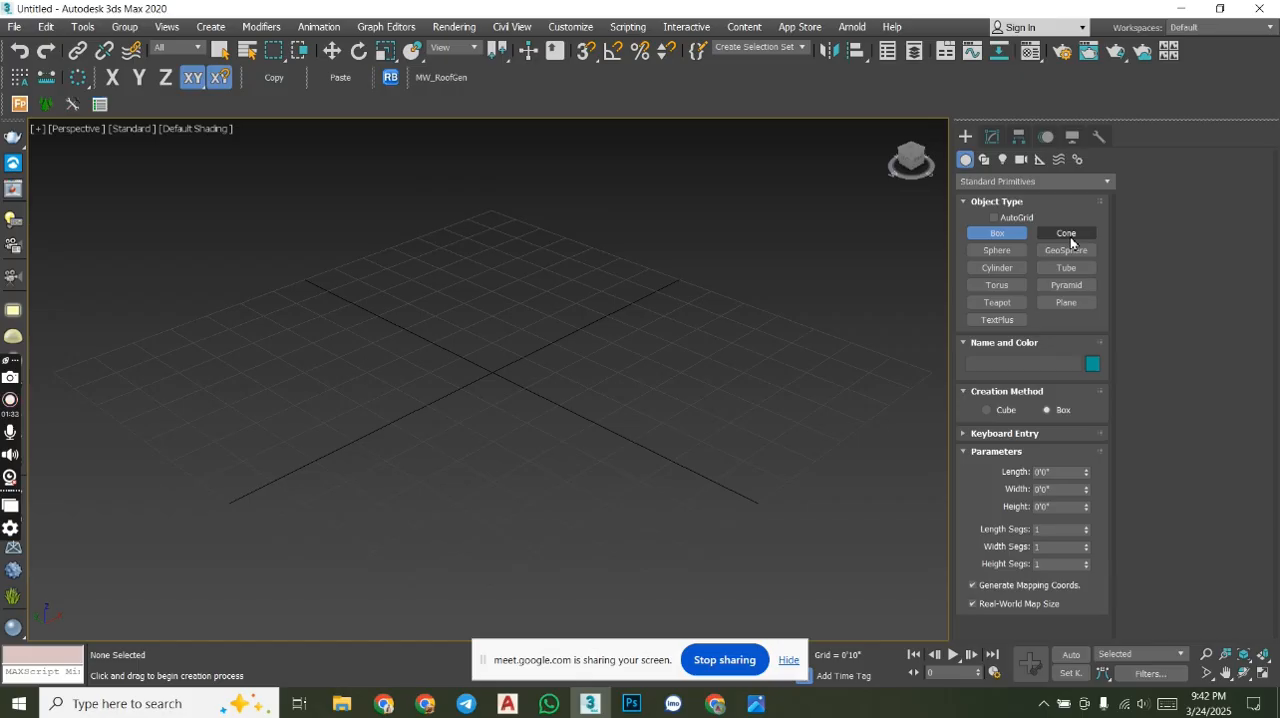
{"action": "left_click", "coordinate": [990, 140]}
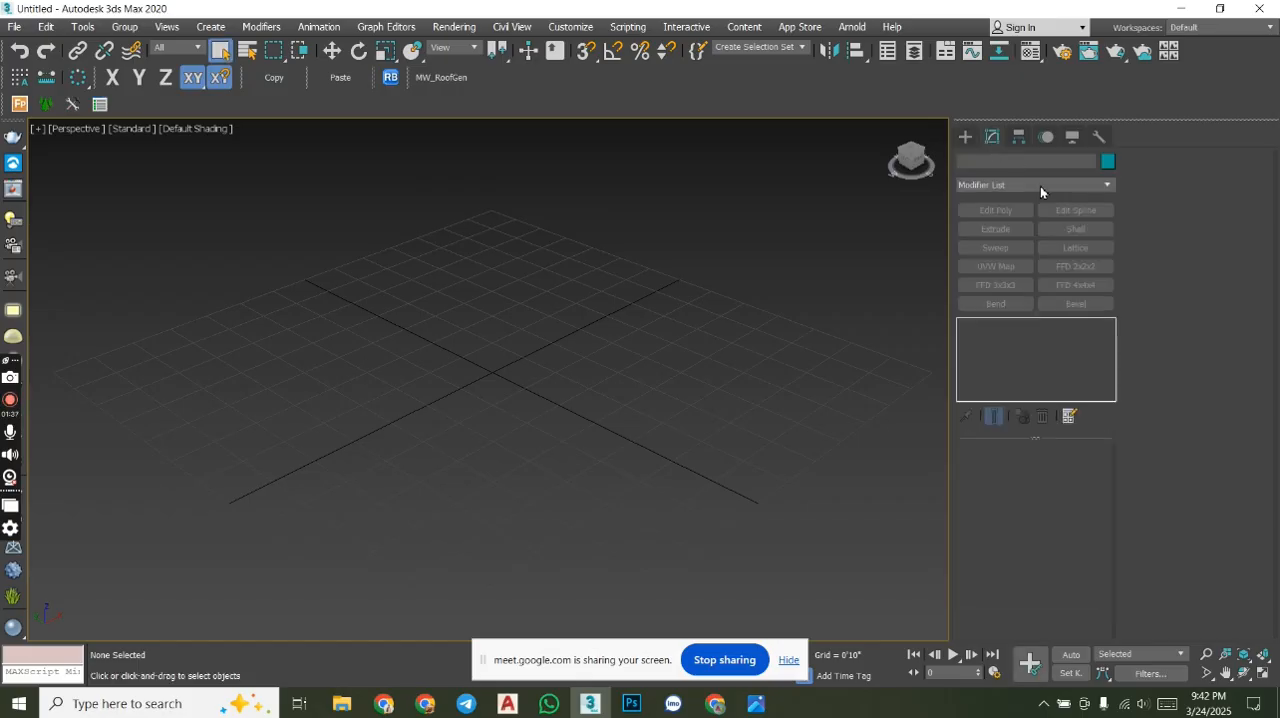
{"action": "left_click", "coordinate": [965, 137]}
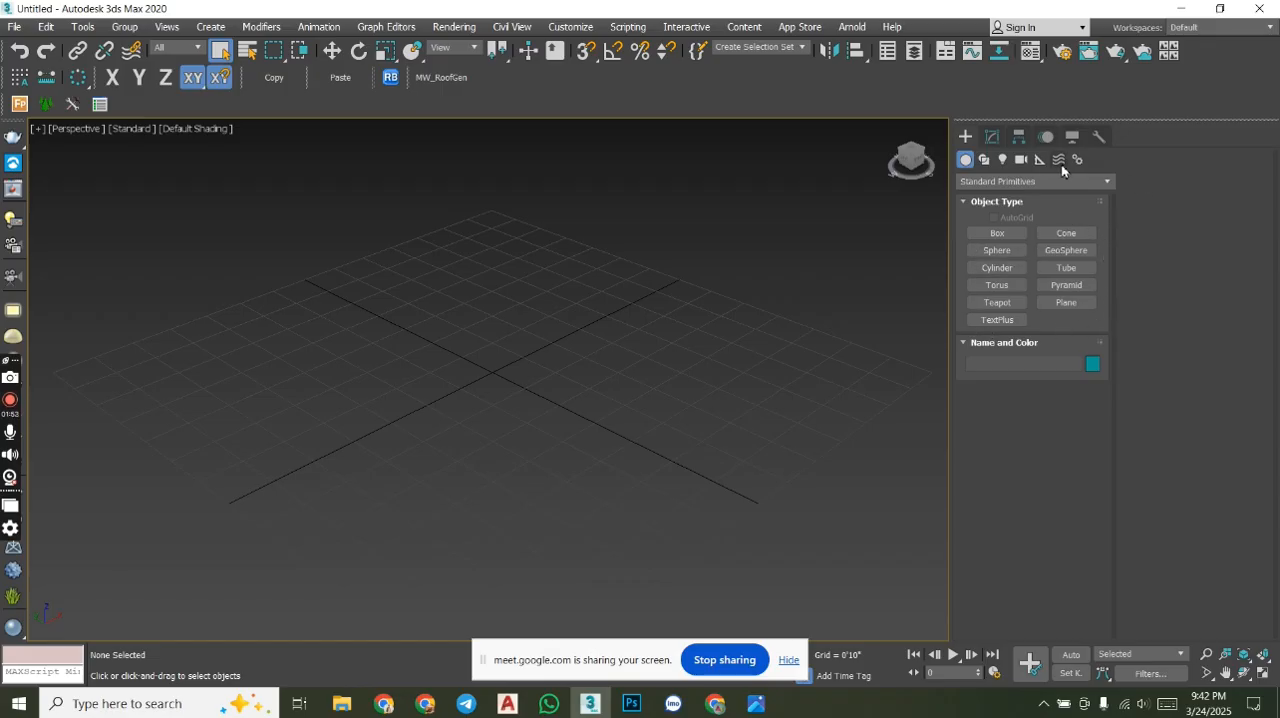
{"action": "left_click", "coordinate": [985, 160]}
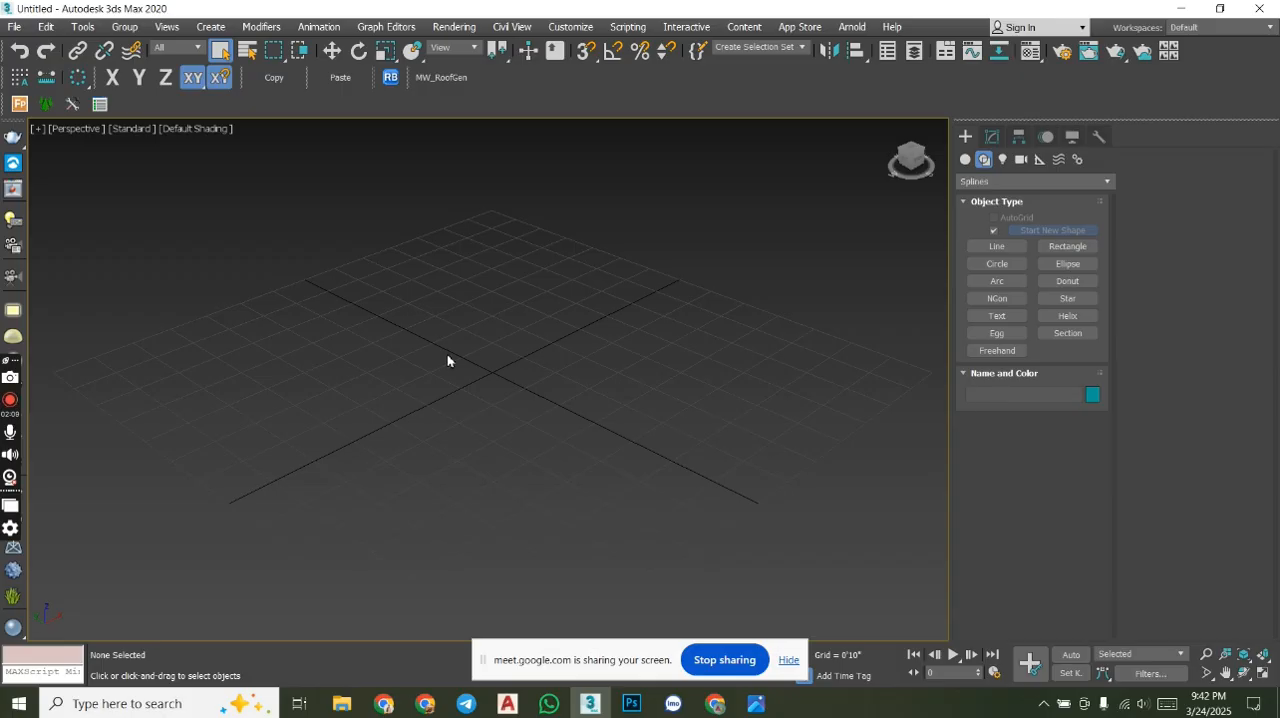
{"action": "middle_click_drag", "start_coordinate": [520, 323], "coordinate": [532, 345], "text": "alt"}
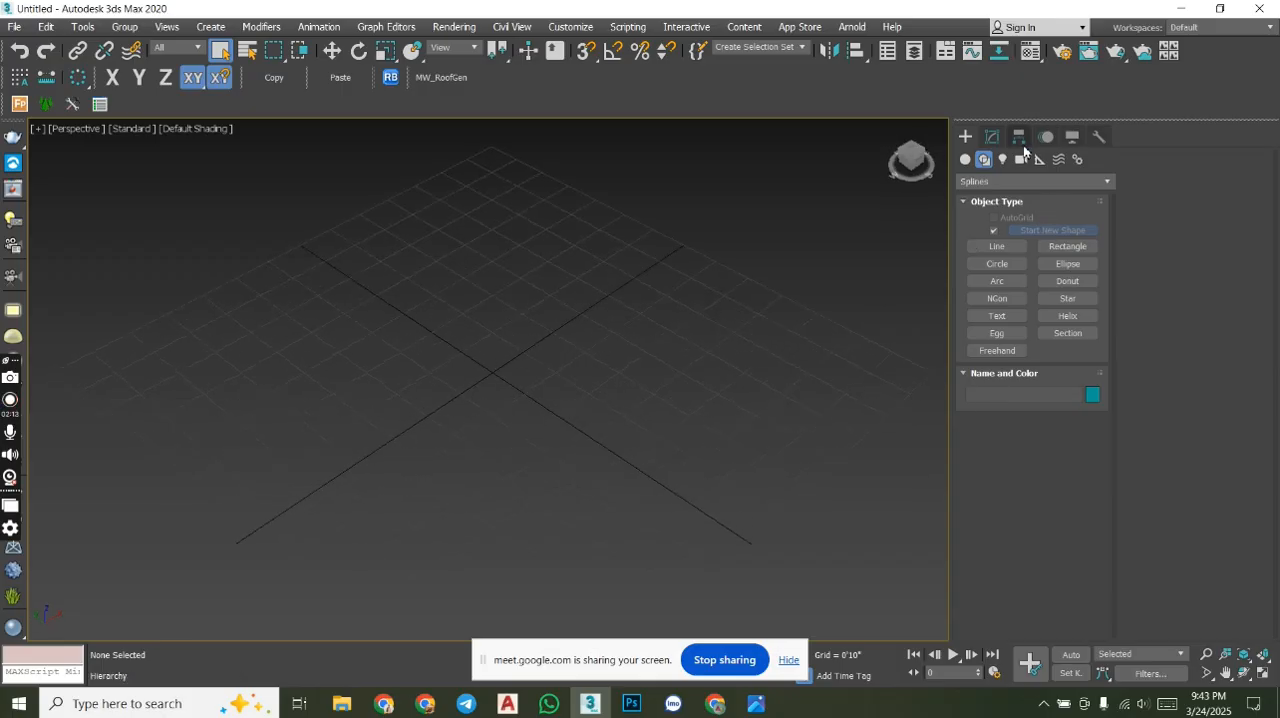
- Draw a box about 4'4" long, 4'3" wide and 5'1" high on the grid, discarding the first trial box
{"action": "left_click", "coordinate": [966, 159]}
{"action": "left_click", "coordinate": [1003, 236]}
{"action": "left_click_drag", "start_coordinate": [554, 287], "coordinate": [549, 452]}
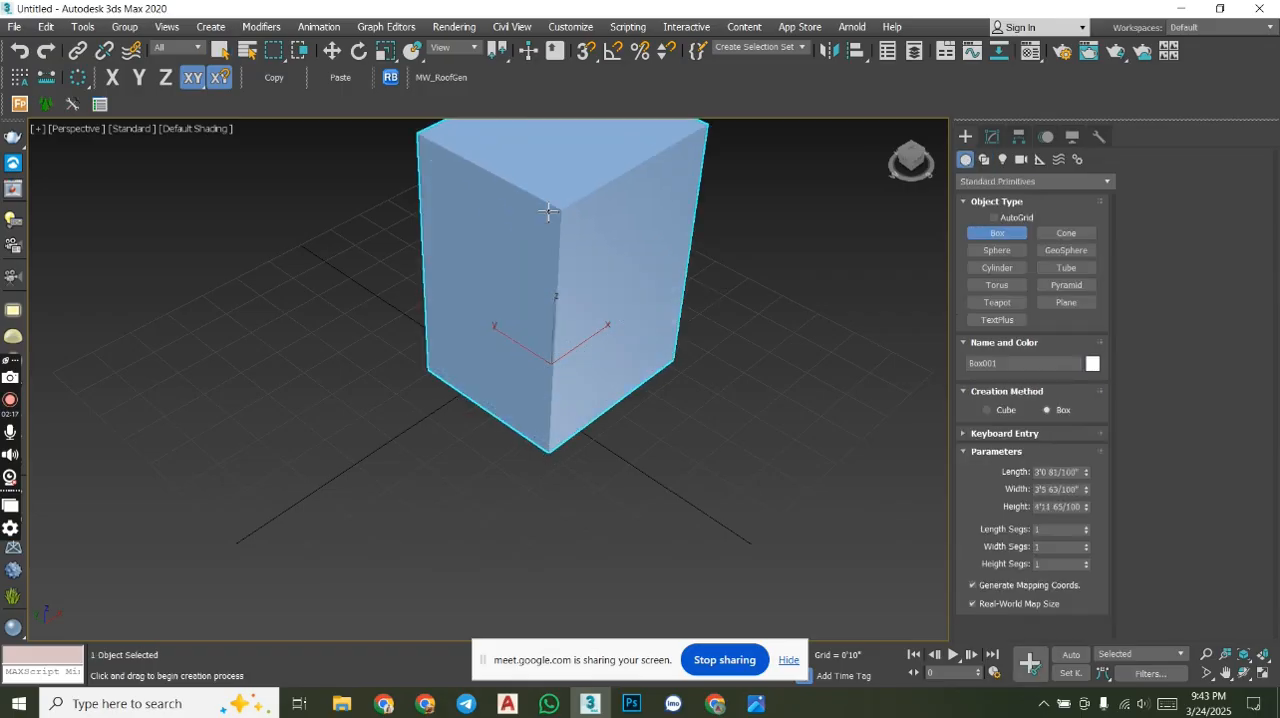
{"action": "right_click", "coordinate": [548, 212]}
{"action": "left_click_drag", "start_coordinate": [563, 274], "coordinate": [577, 443]}
{"action": "left_click", "coordinate": [580, 211]}
{"action": "right_click", "coordinate": [795, 249]}
{"action": "middle_click_drag", "start_coordinate": [795, 249], "coordinate": [761, 356]}
{"action": "middle_click_drag", "start_coordinate": [771, 426], "coordinate": [800, 405], "text": "alt"}
- Show the box's modifier stack and examine the available conversion options without converting it
{"action": "left_click", "coordinate": [992, 136]}
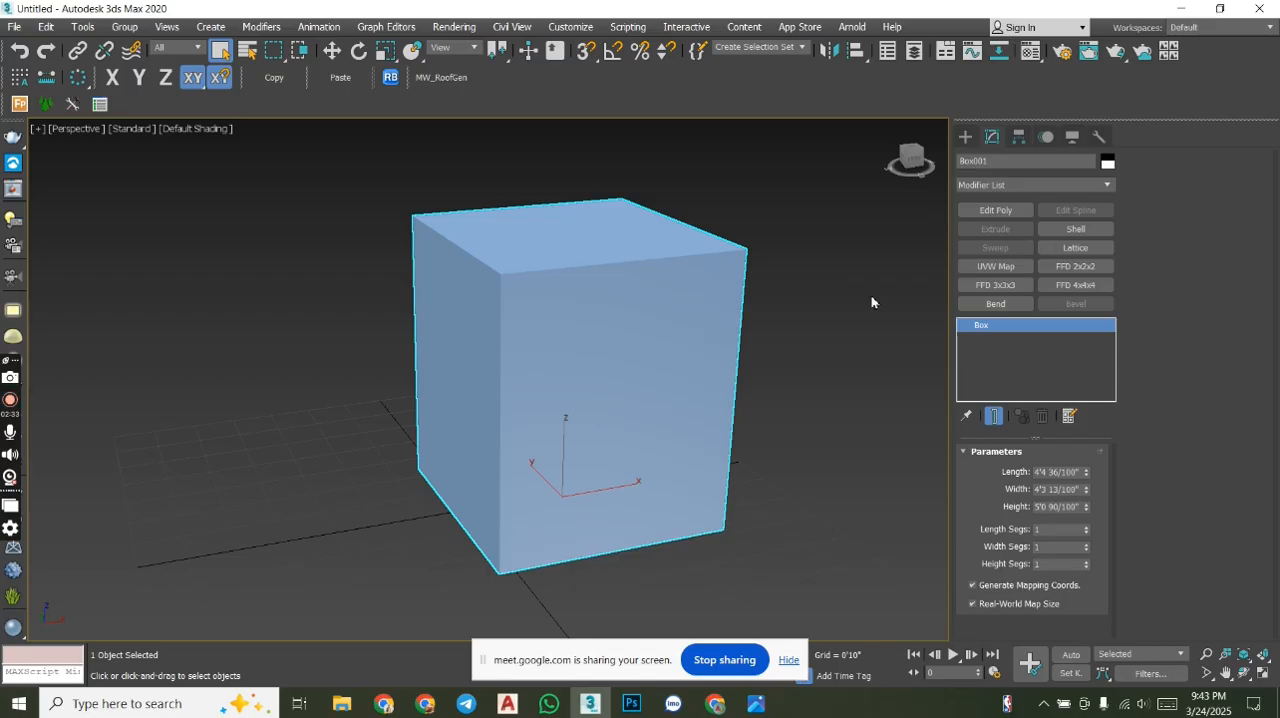
{"action": "right_click", "coordinate": [709, 334]}
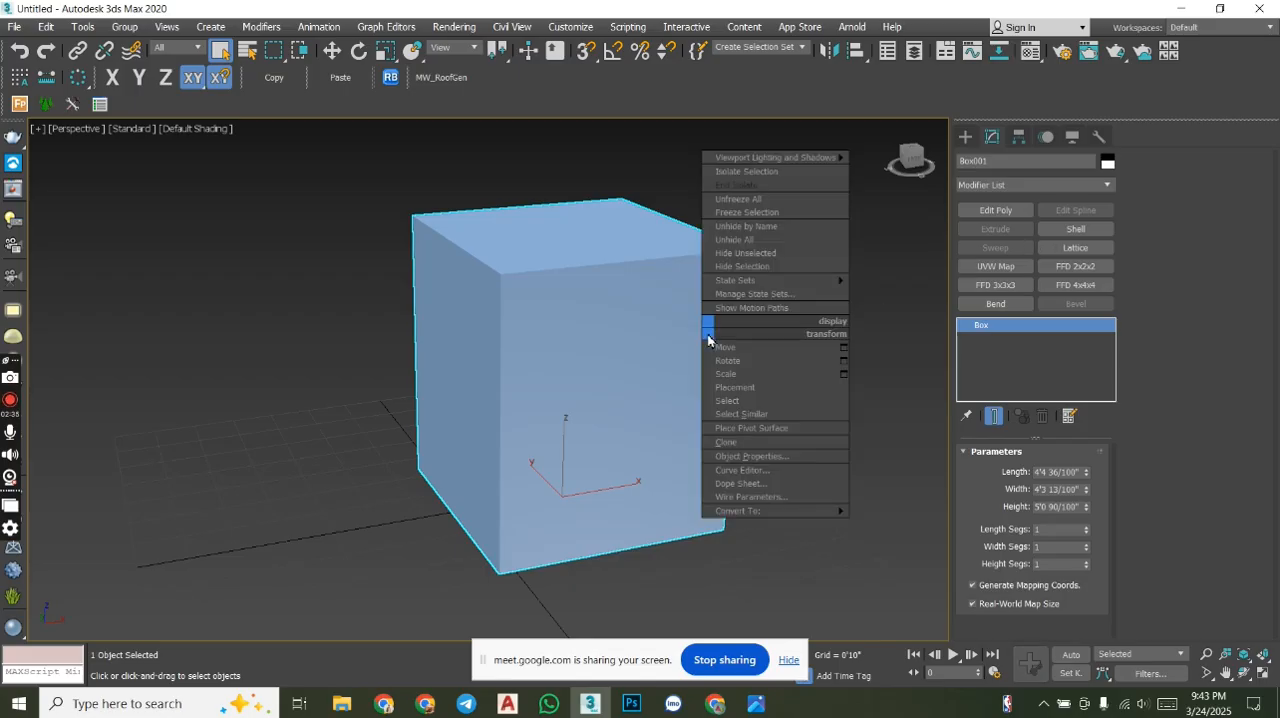
{"action": "mouse_move", "coordinate": [755, 513]}
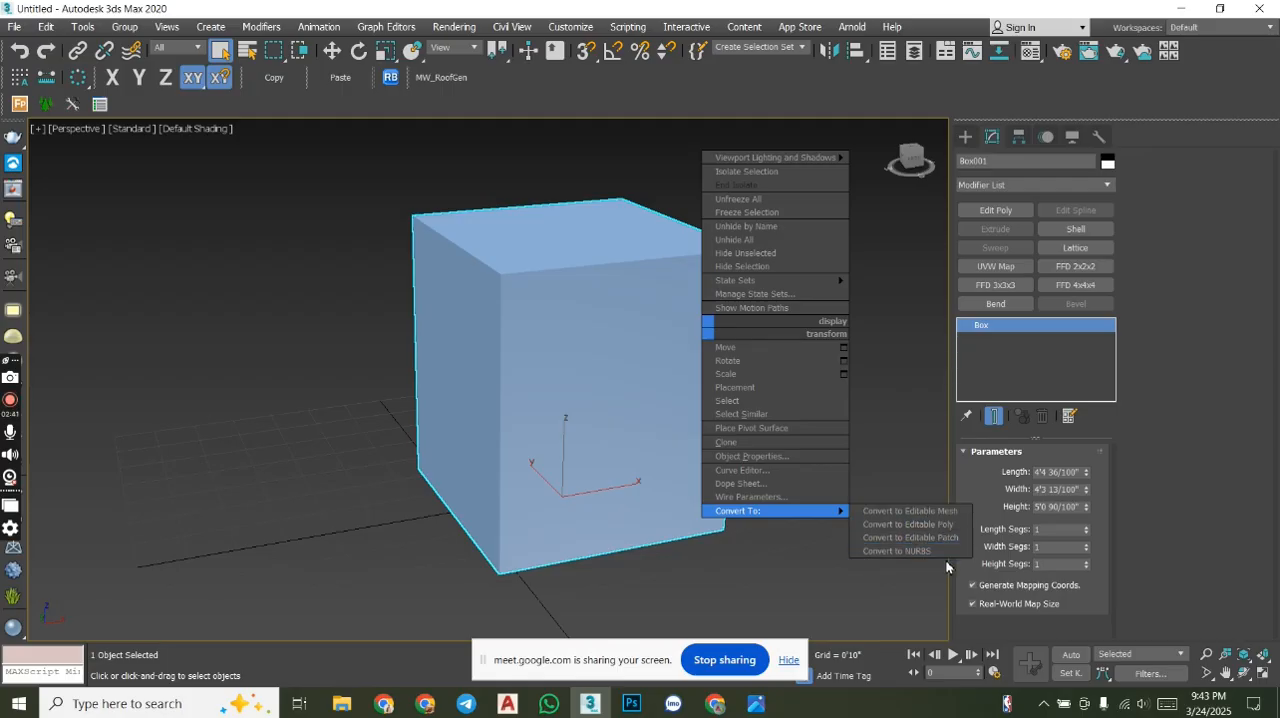
{"action": "left_click", "coordinate": [897, 414]}
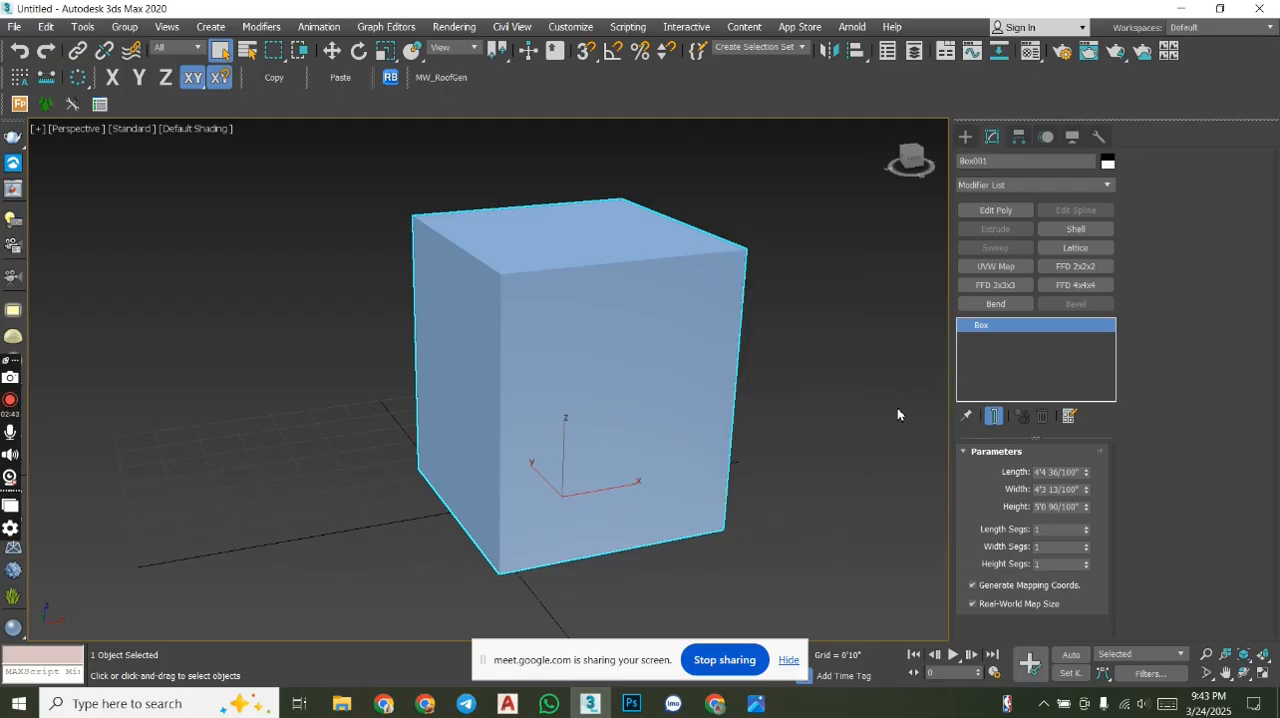
{"action": "middle_click_drag", "start_coordinate": [843, 389], "coordinate": [694, 611], "text": "alt"}
- Switch to the Google Meet call in Chrome and admit the participant waiting to join
{"action": "left_click", "coordinate": [715, 704]}
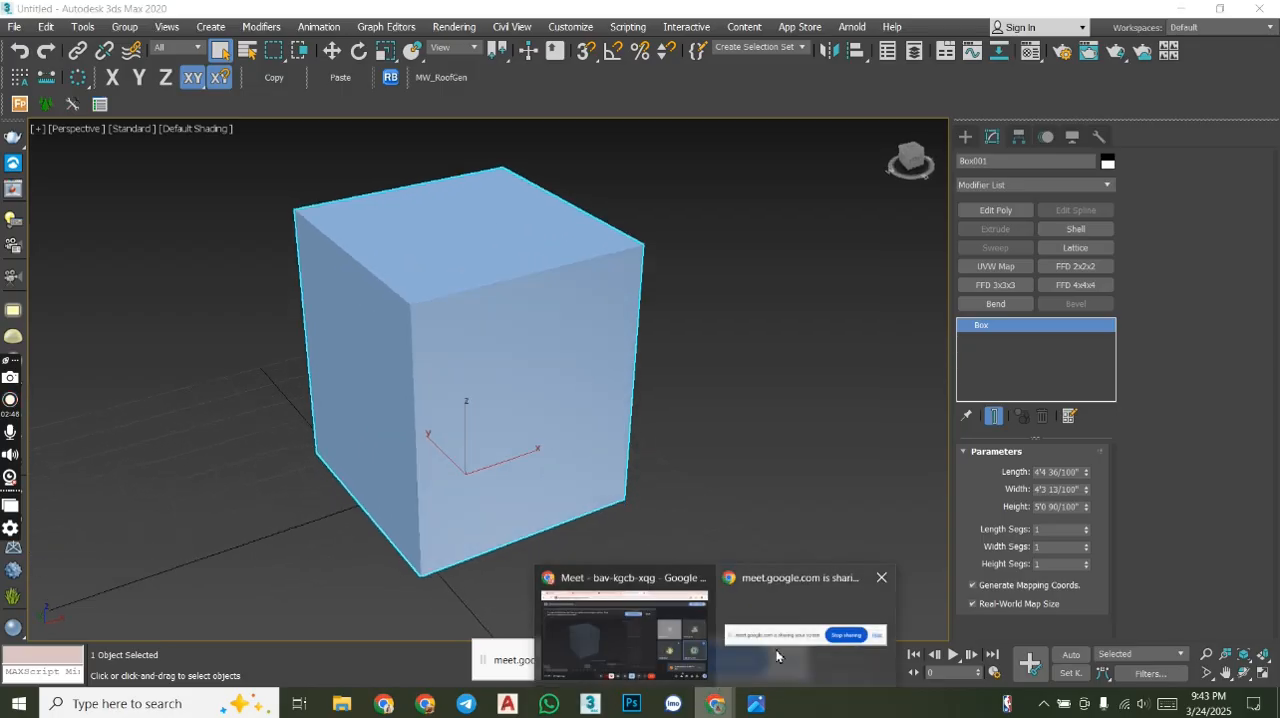
{"action": "mouse_move", "coordinate": [715, 704]}
{"action": "left_click", "coordinate": [654, 643]}
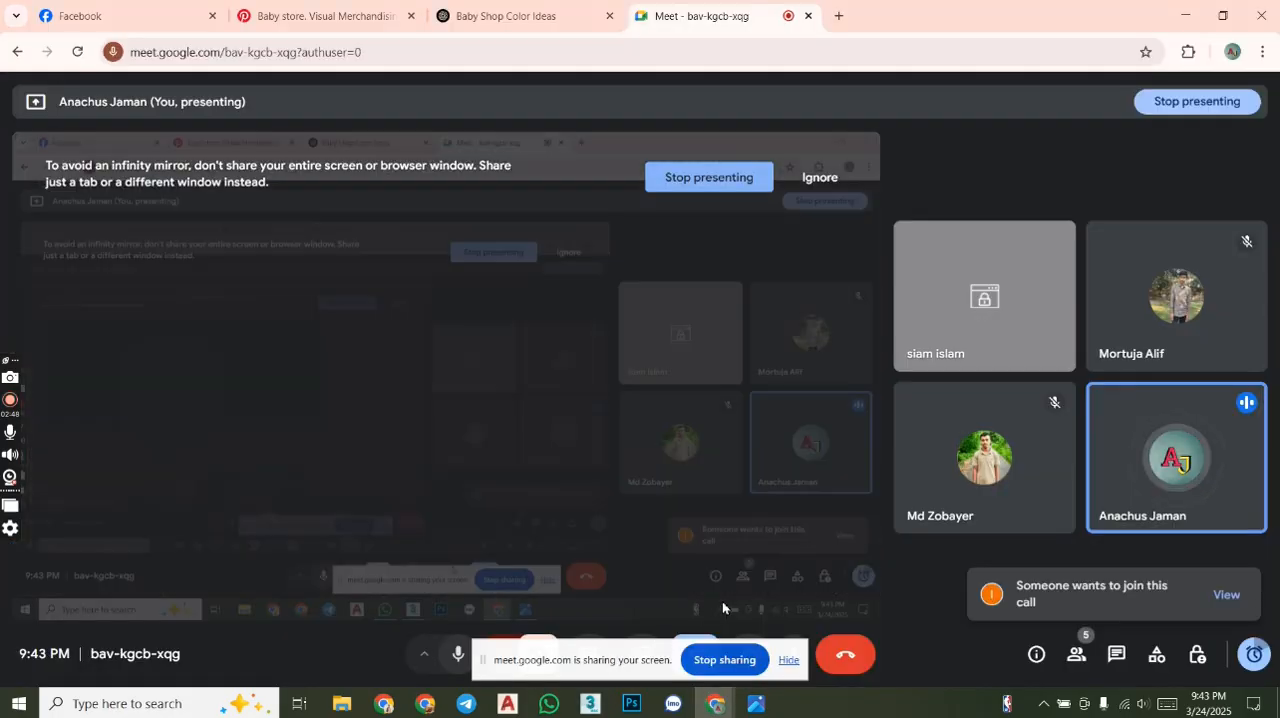
{"action": "left_click", "coordinate": [1224, 594]}
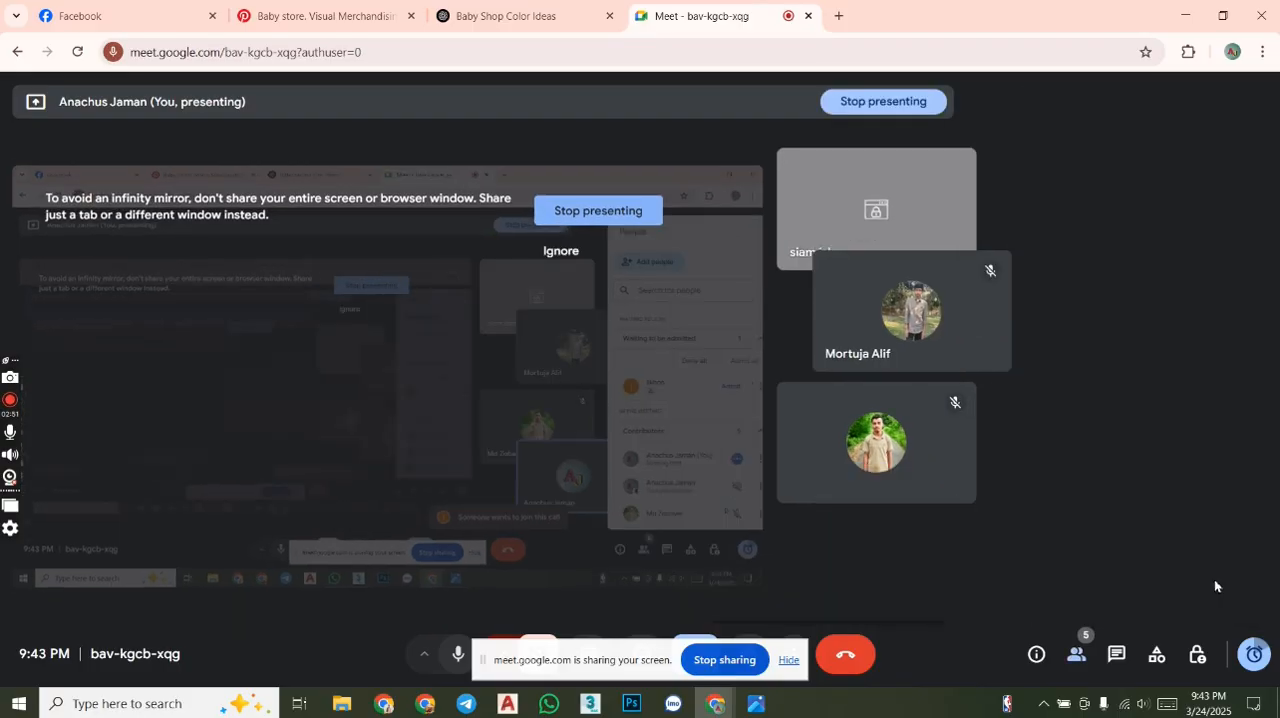
{"action": "left_click", "coordinate": [1184, 374]}
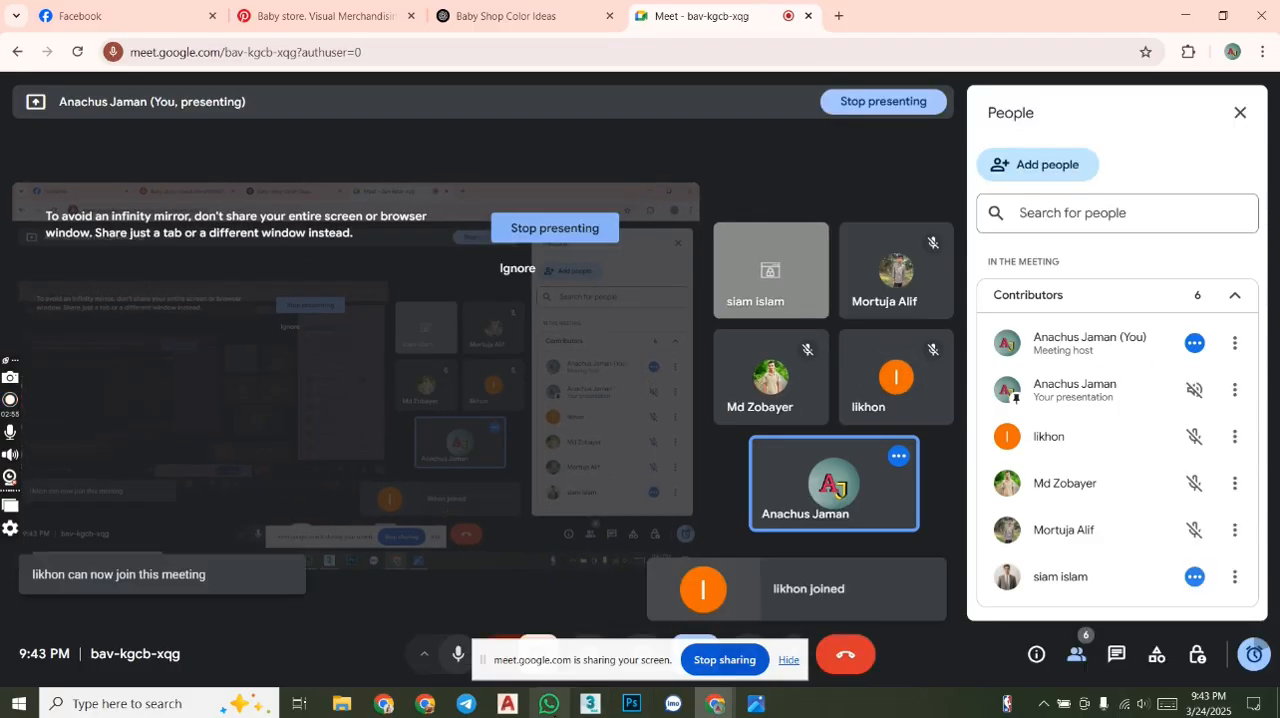
- Switch back to 3ds Max and draw a rectangle spline about 5'7" long and 6'11.5" wide beside the box
{"action": "left_click", "coordinate": [600, 705]}
{"action": "middle_click_drag", "start_coordinate": [703, 491], "coordinate": [720, 443], "text": "alt"}
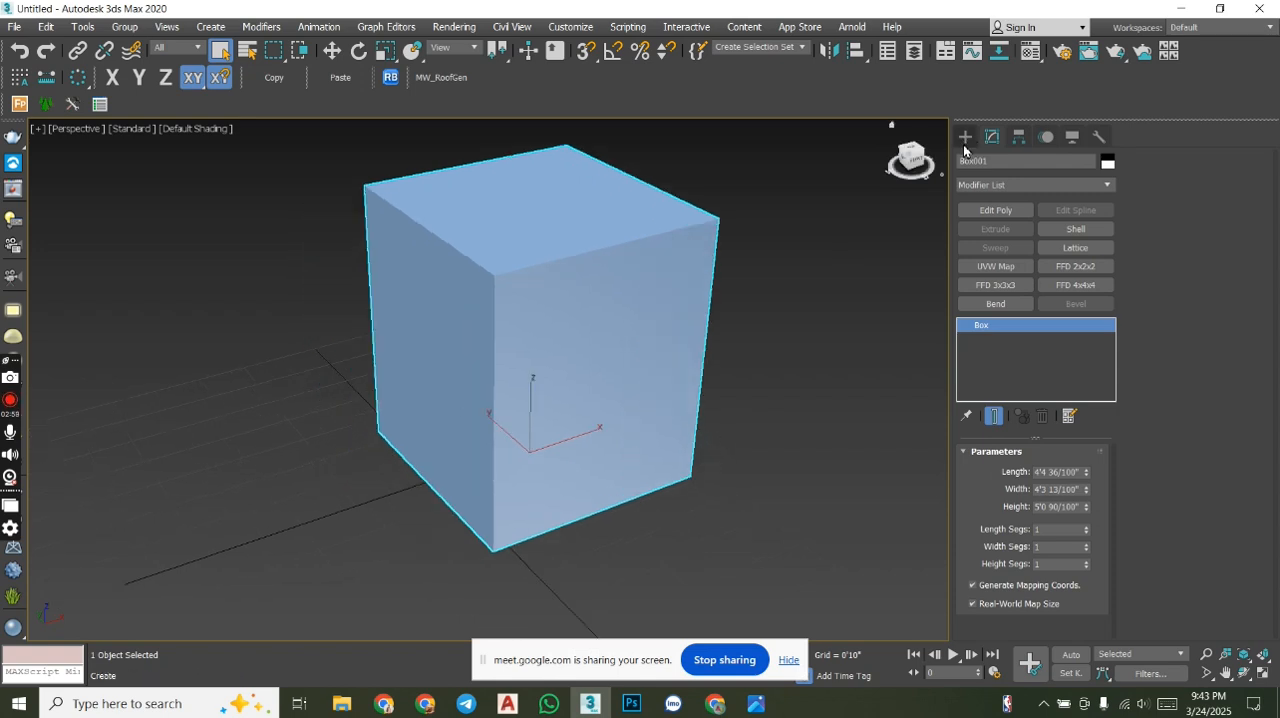
{"action": "middle_click_drag", "start_coordinate": [932, 215], "coordinate": [370, 285]}
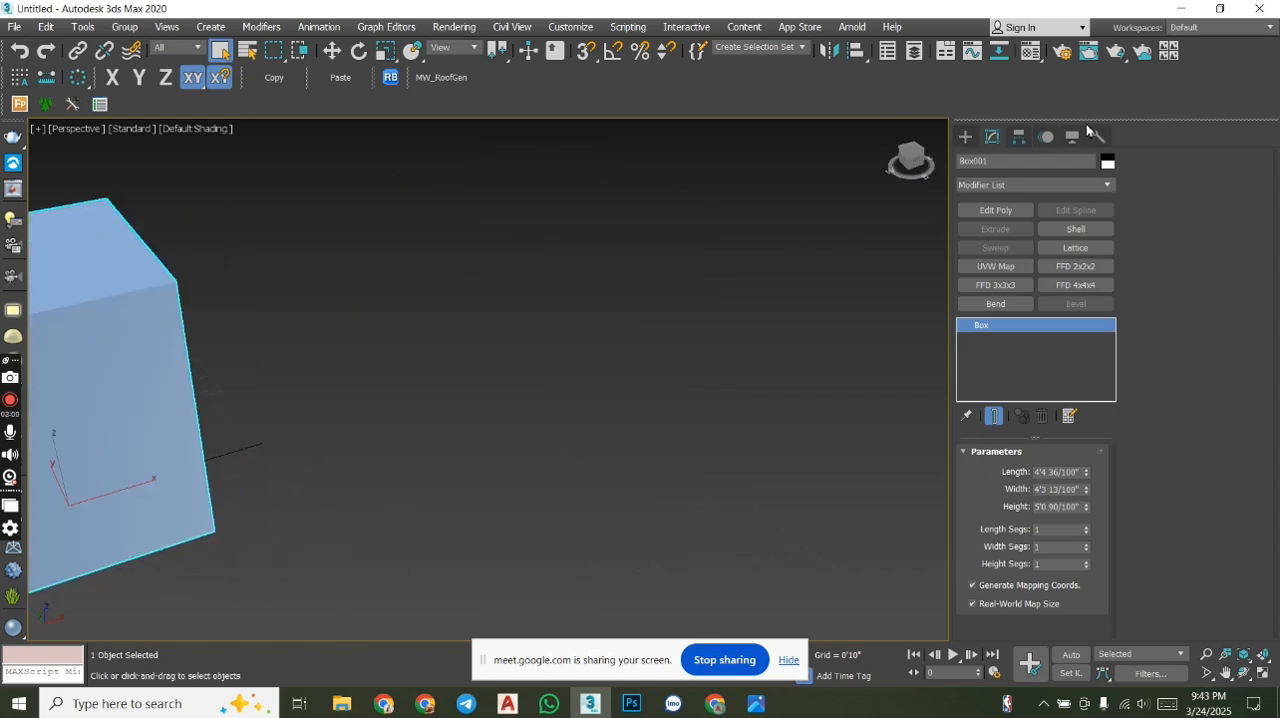
{"action": "left_click", "coordinate": [965, 137]}
{"action": "left_click", "coordinate": [983, 159]}
{"action": "left_click", "coordinate": [1066, 248]}
{"action": "left_click_drag", "start_coordinate": [692, 362], "coordinate": [634, 467]}
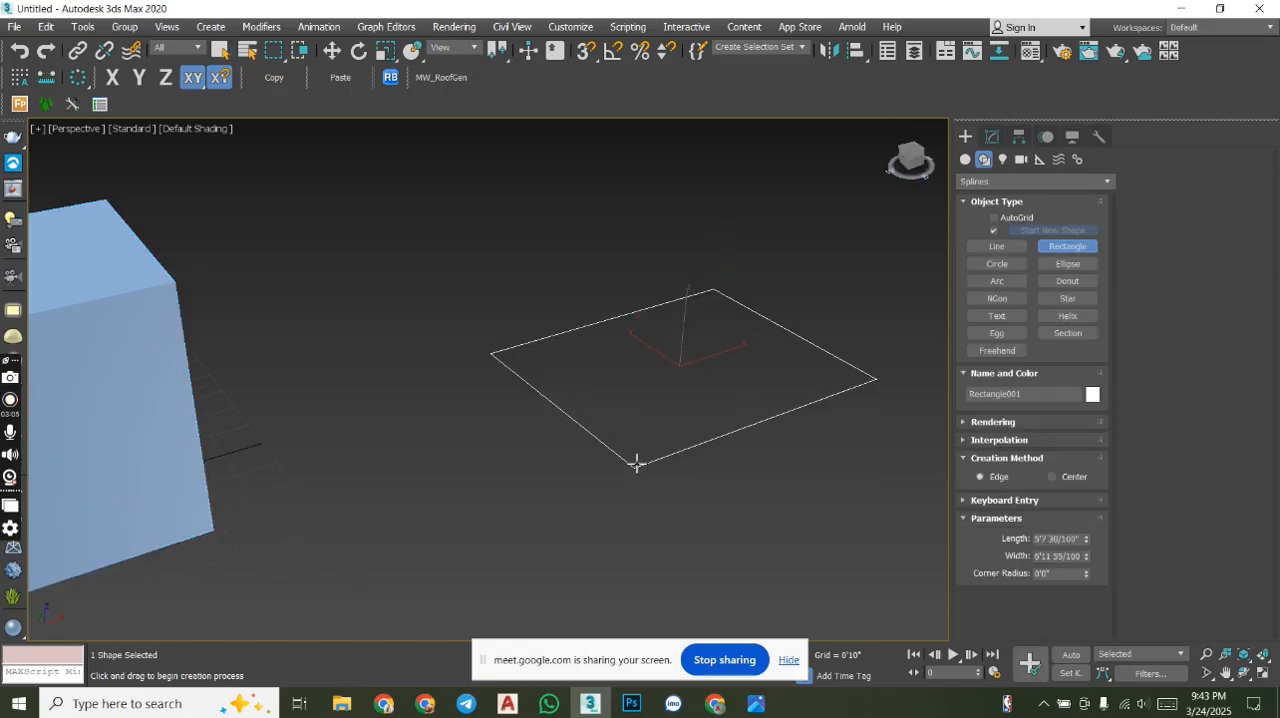
{"action": "right_click", "coordinate": [849, 356]}
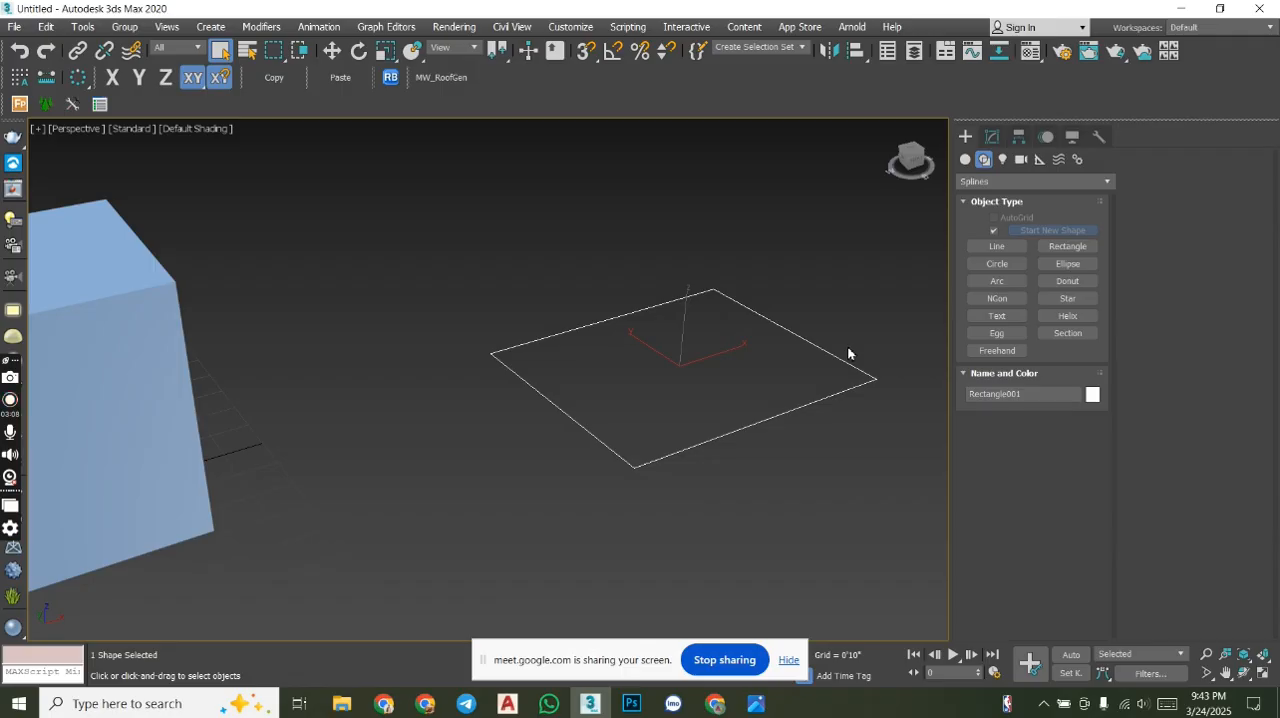
- Add an Edit Spline modifier to the rectangle and select all of its corners at Vertex level
{"action": "left_click", "coordinate": [989, 137]}
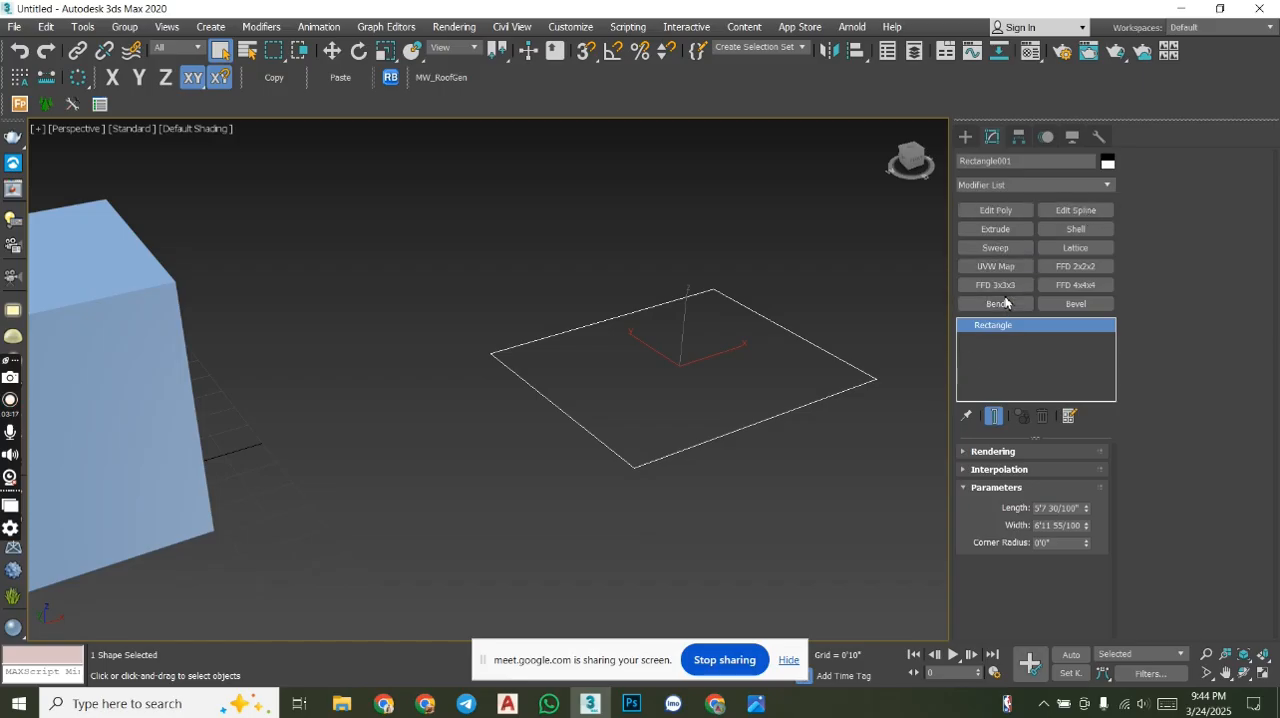
{"action": "left_click", "coordinate": [1067, 212]}
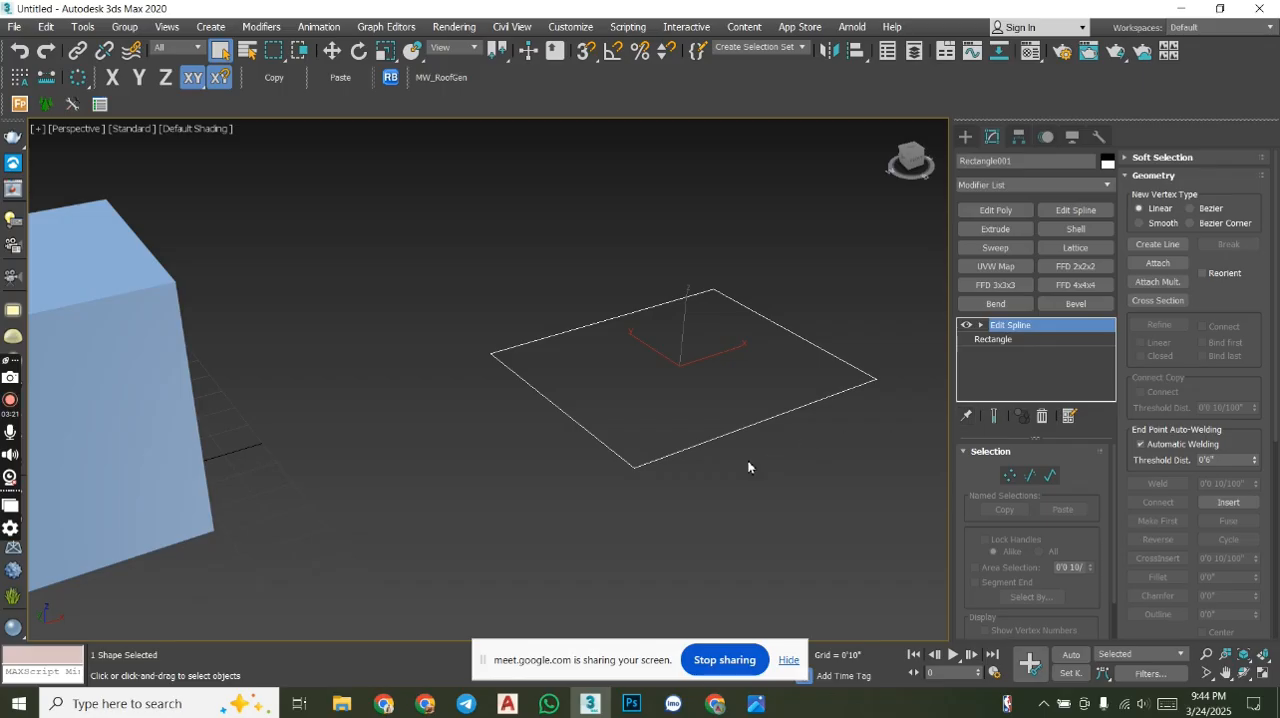
{"action": "middle_click_drag", "start_coordinate": [760, 449], "coordinate": [717, 406], "text": "alt"}
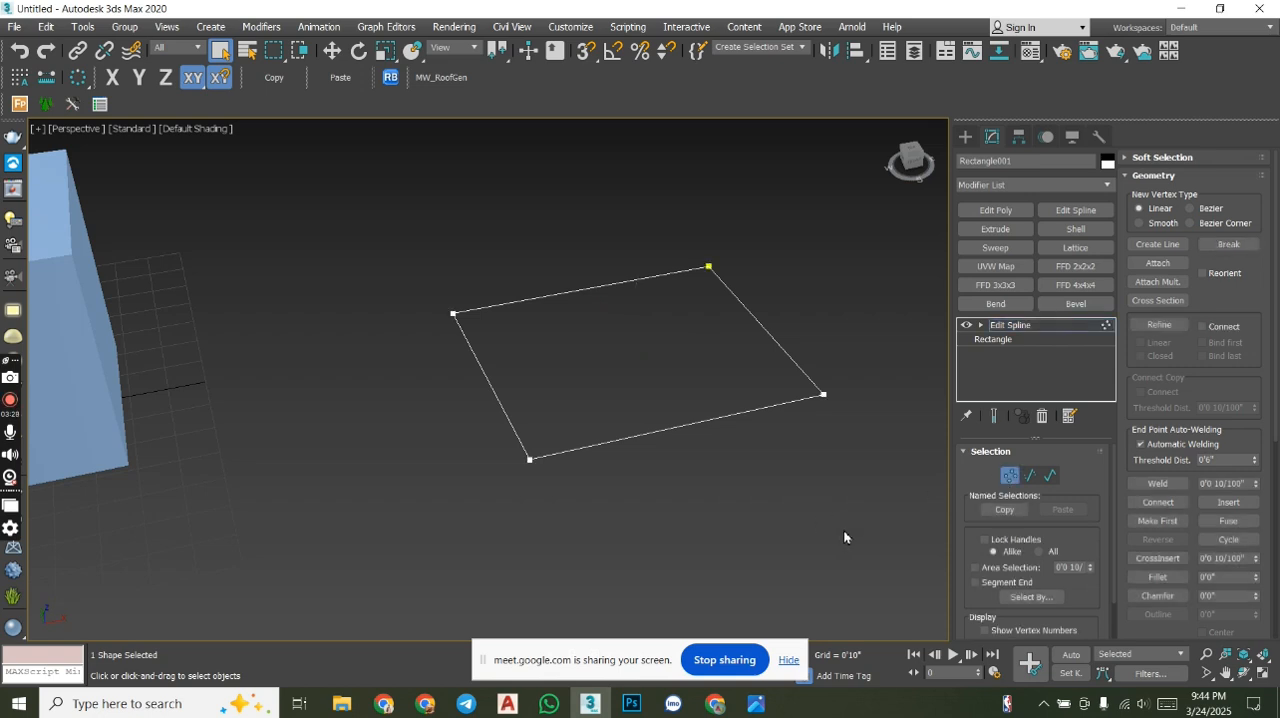
{"action": "left_click_drag", "start_coordinate": [506, 323], "coordinate": [401, 261]}
{"action": "left_click_drag", "start_coordinate": [556, 338], "coordinate": [406, 220]}
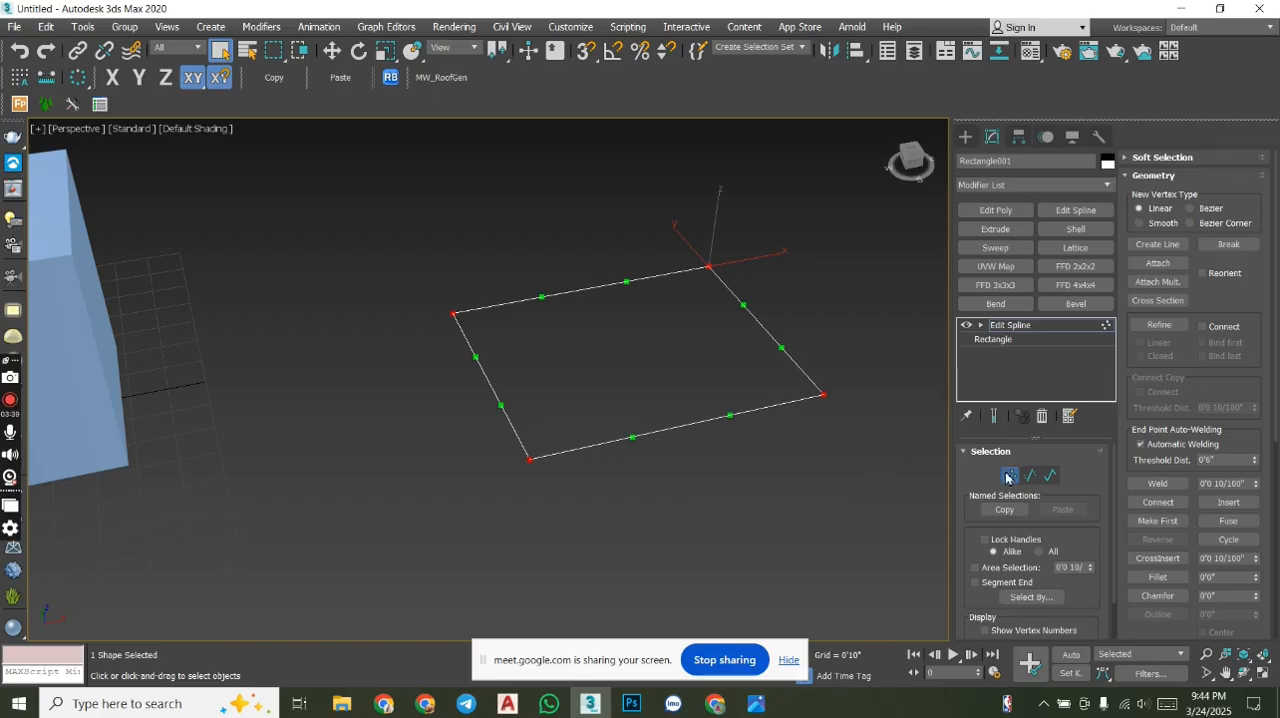
{"action": "left_click_drag", "start_coordinate": [886, 489], "coordinate": [375, 185]}
{"action": "middle_click_drag", "start_coordinate": [746, 290], "coordinate": [723, 388]}
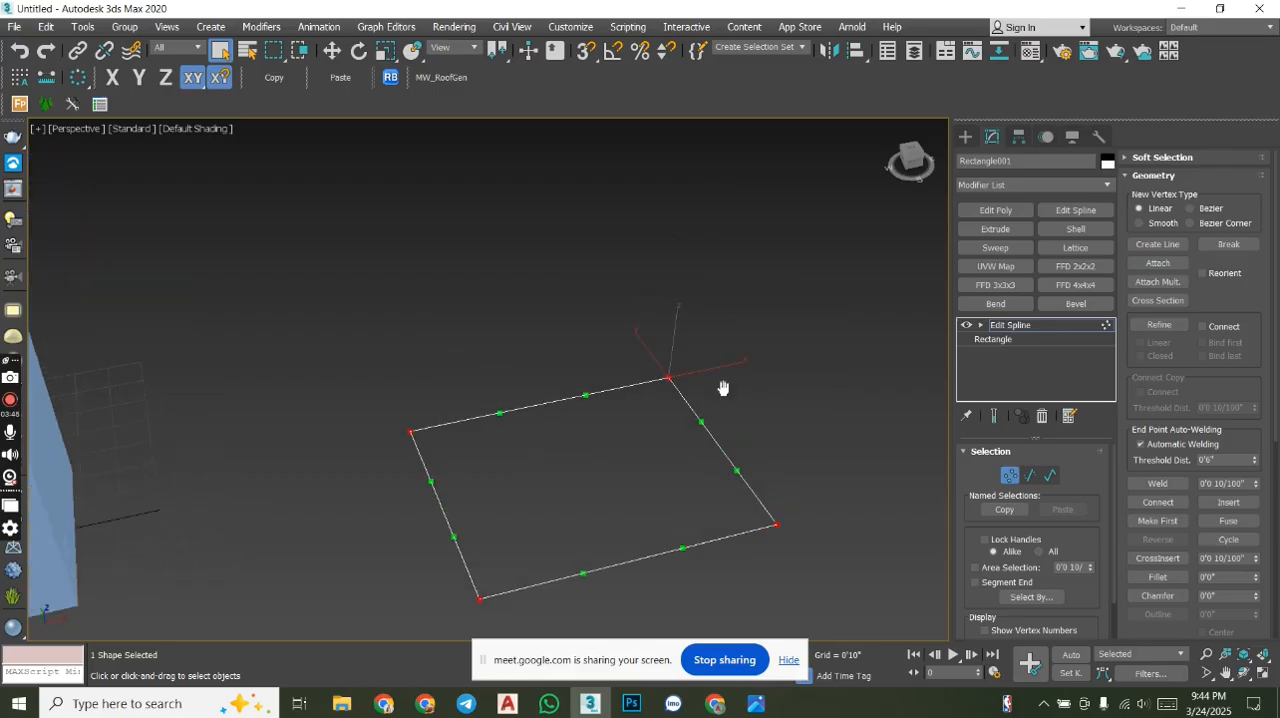
- Move the rectangle's far corner vertex outward along the Y axis, bending the adjoining edge into a curve
{"action": "left_click_drag", "start_coordinate": [800, 434], "coordinate": [601, 293]}
{"action": "left_click", "coordinate": [331, 50]}
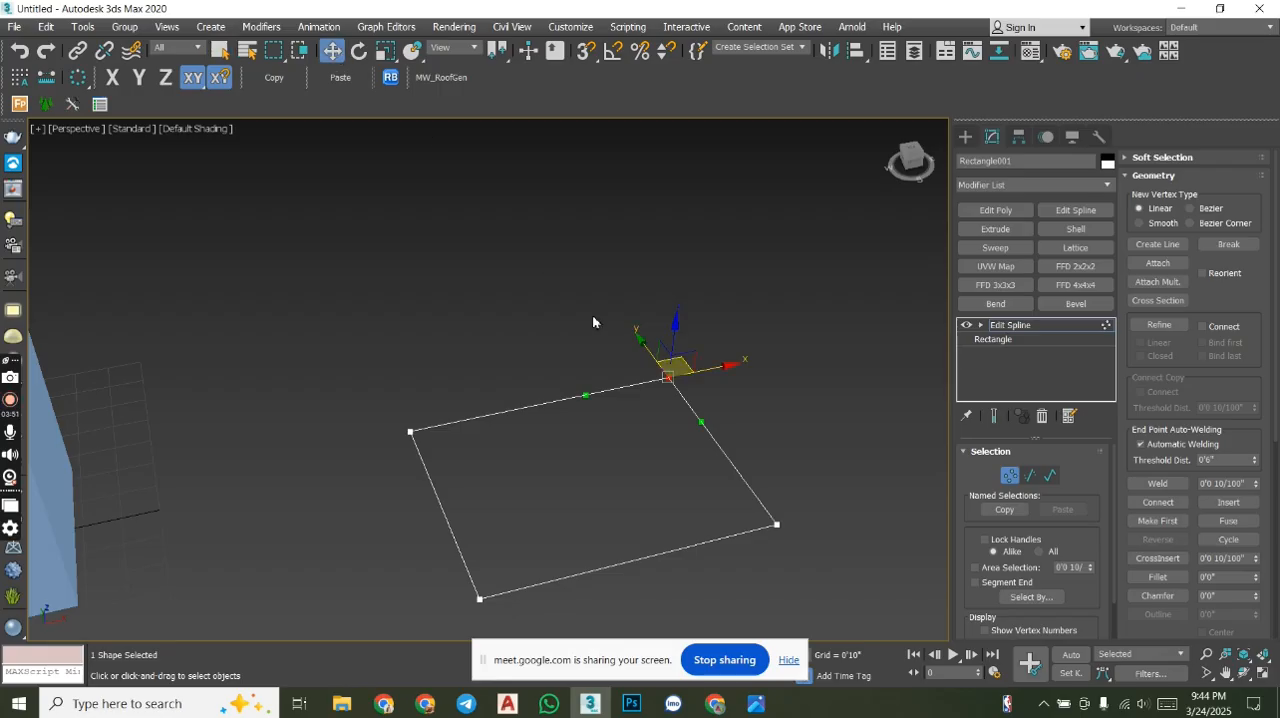
{"action": "left_click_drag", "start_coordinate": [649, 346], "coordinate": [590, 228]}
{"action": "scroll", "coordinate": [537, 314], "scroll_direction": "up", "scroll_amount": 5}
{"action": "scroll", "coordinate": [560, 300], "scroll_direction": "down", "scroll_amount": 2}
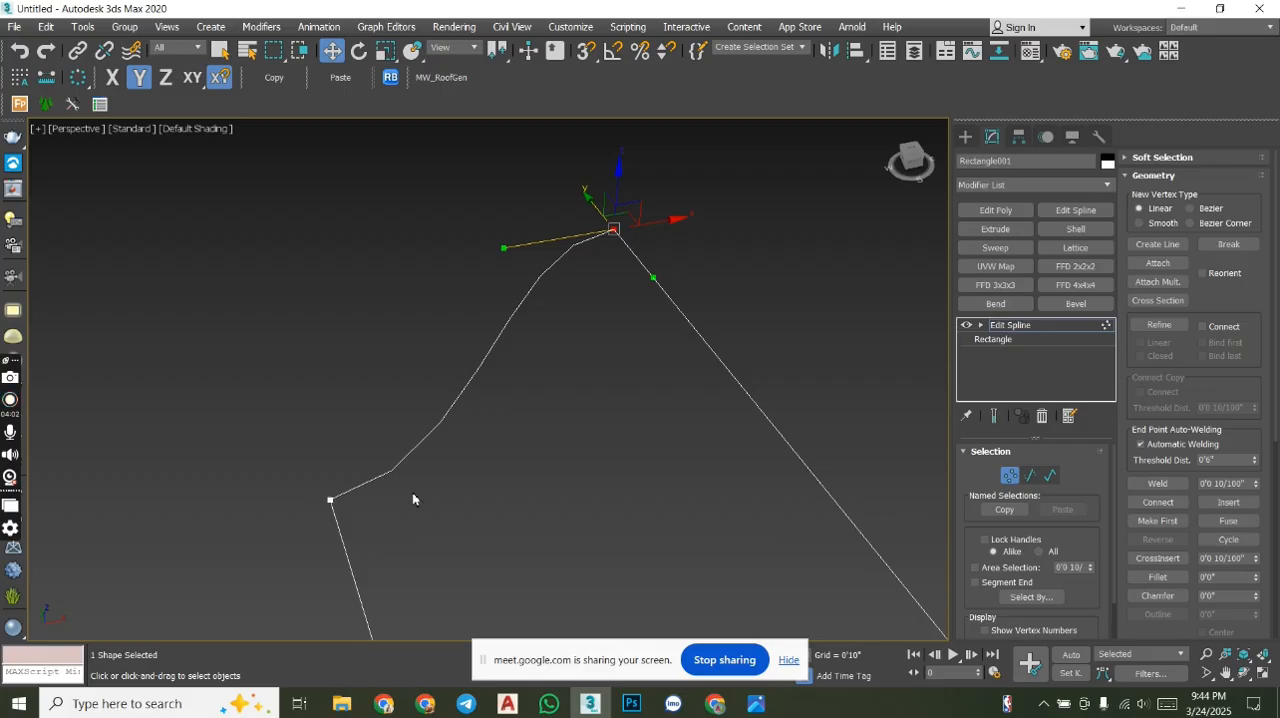
{"action": "scroll", "coordinate": [619, 276], "scroll_direction": "down", "scroll_amount": 5}
- Move the near corner vertex, adjacent to the displaced one, along the Y axis so its other edge curves too
{"action": "left_click_drag", "start_coordinate": [754, 500], "coordinate": [516, 240]}
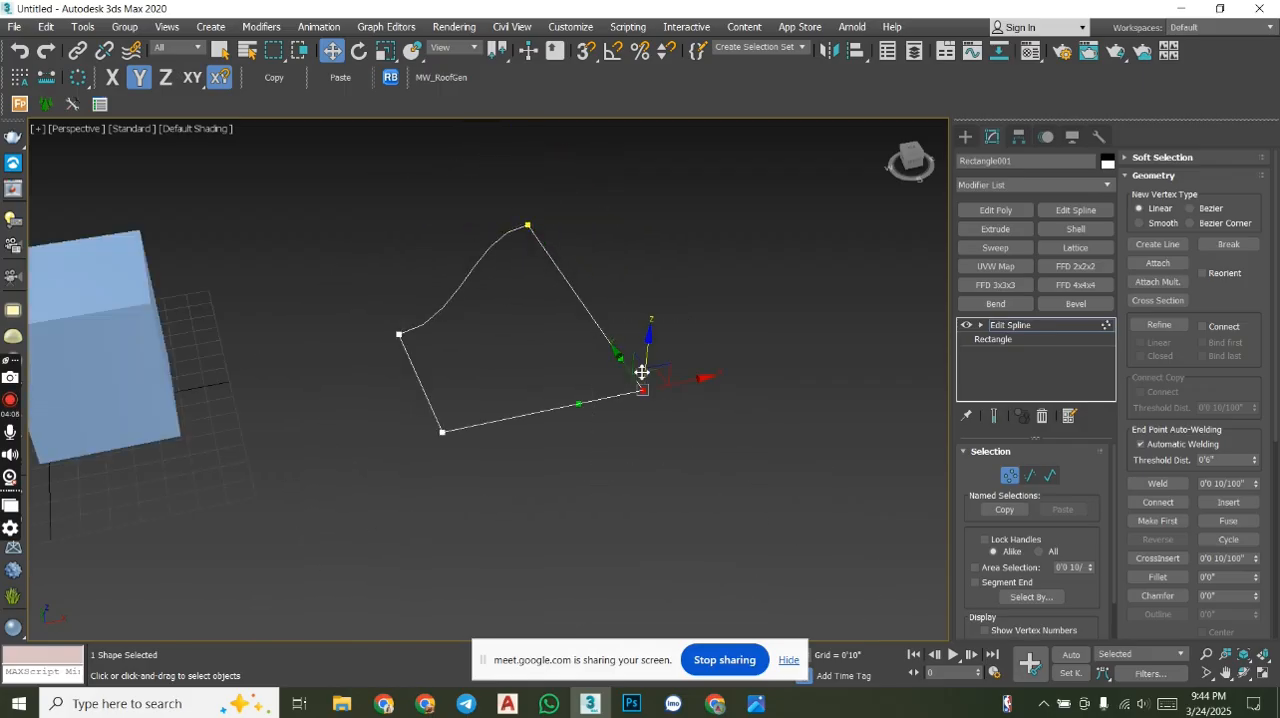
{"action": "left_click_drag", "start_coordinate": [614, 351], "coordinate": [589, 279]}
{"action": "scroll", "coordinate": [590, 340], "scroll_direction": "up", "scroll_amount": 7}
{"action": "middle_click_drag", "start_coordinate": [591, 340], "coordinate": [741, 374]}
{"action": "scroll", "coordinate": [678, 352], "scroll_direction": "down", "scroll_amount": 4}
{"action": "middle_click_drag", "start_coordinate": [741, 374], "coordinate": [680, 288]}
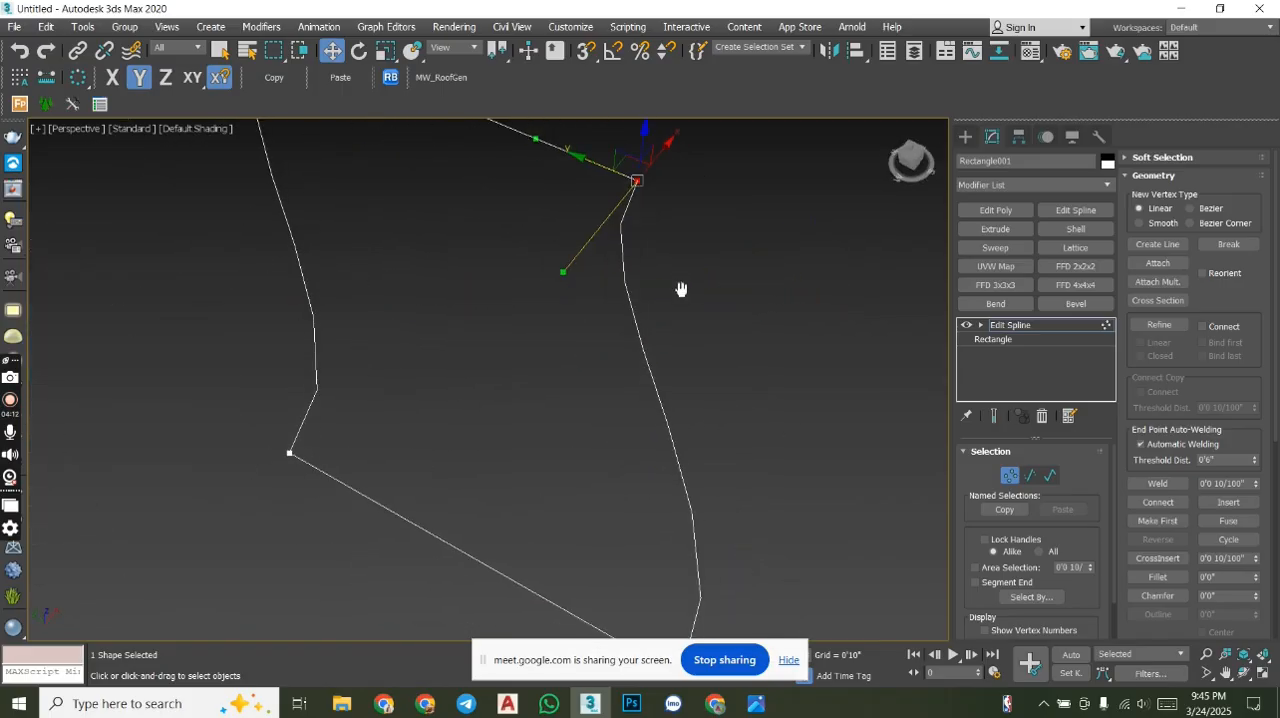
{"action": "scroll", "coordinate": [682, 286], "scroll_direction": "down", "scroll_amount": 3}
- View the rectangle from the top, select all four of its vertices and convert them to Corner type
{"action": "left_click", "coordinate": [905, 157]}
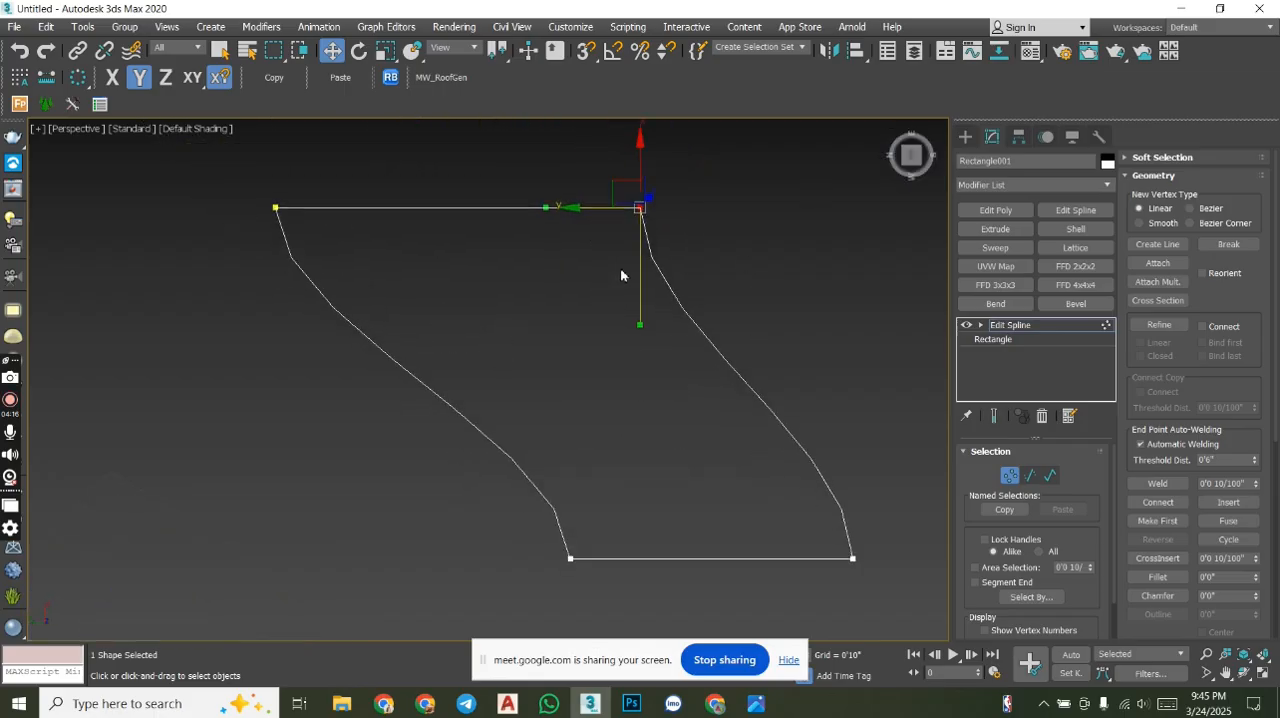
{"action": "scroll", "coordinate": [651, 236], "scroll_direction": "up", "scroll_amount": 3}
{"action": "scroll", "coordinate": [643, 223], "scroll_direction": "down", "scroll_amount": 8}
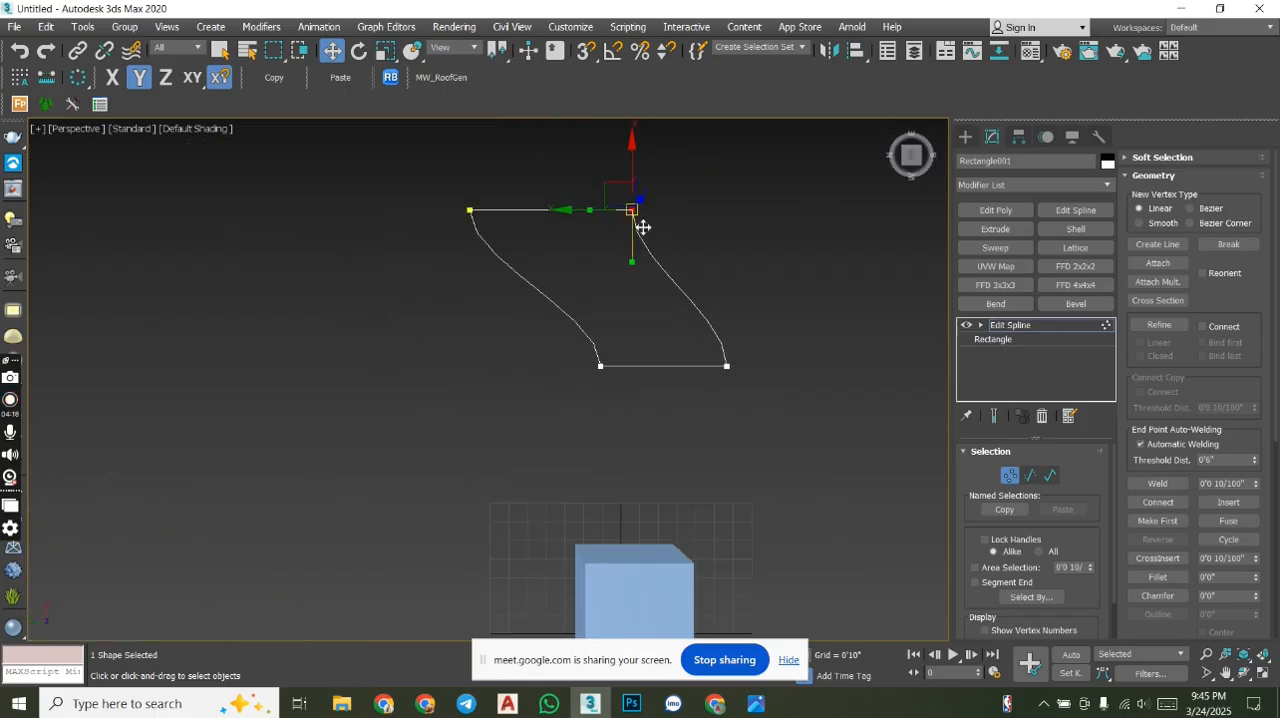
{"action": "left_click_drag", "start_coordinate": [385, 144], "coordinate": [385, 144]}
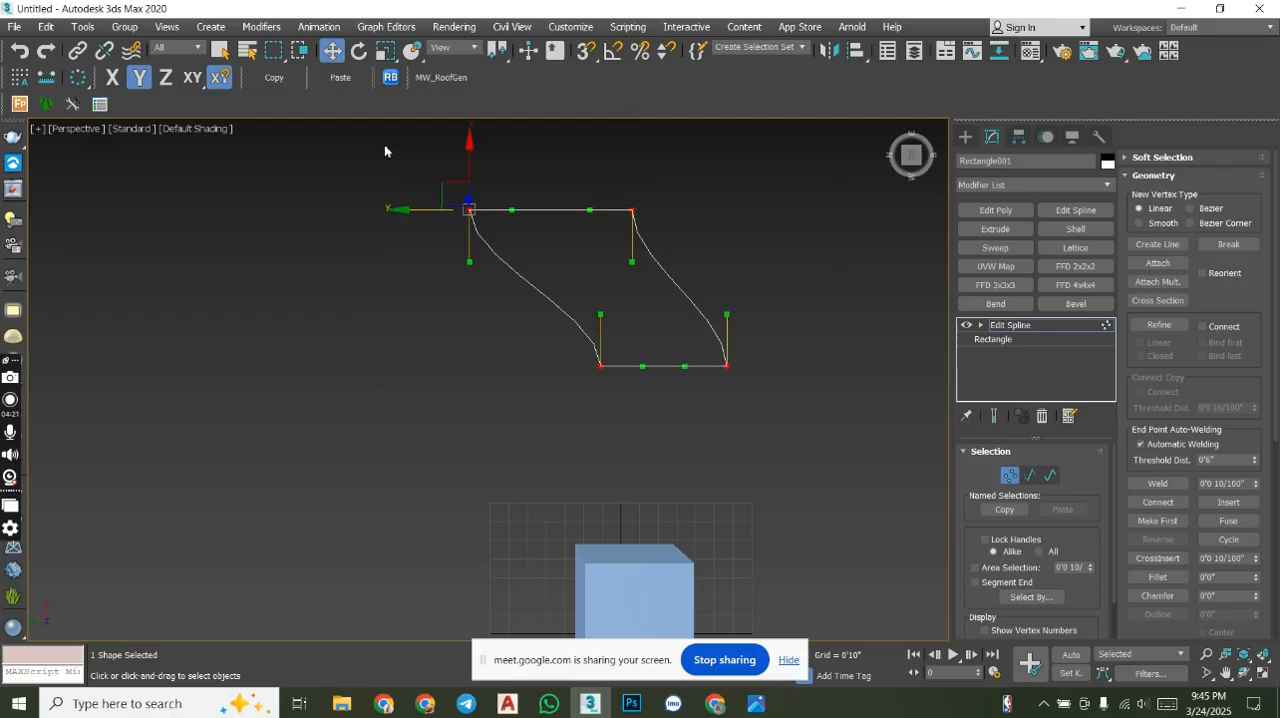
{"action": "right_click", "coordinate": [380, 207]}
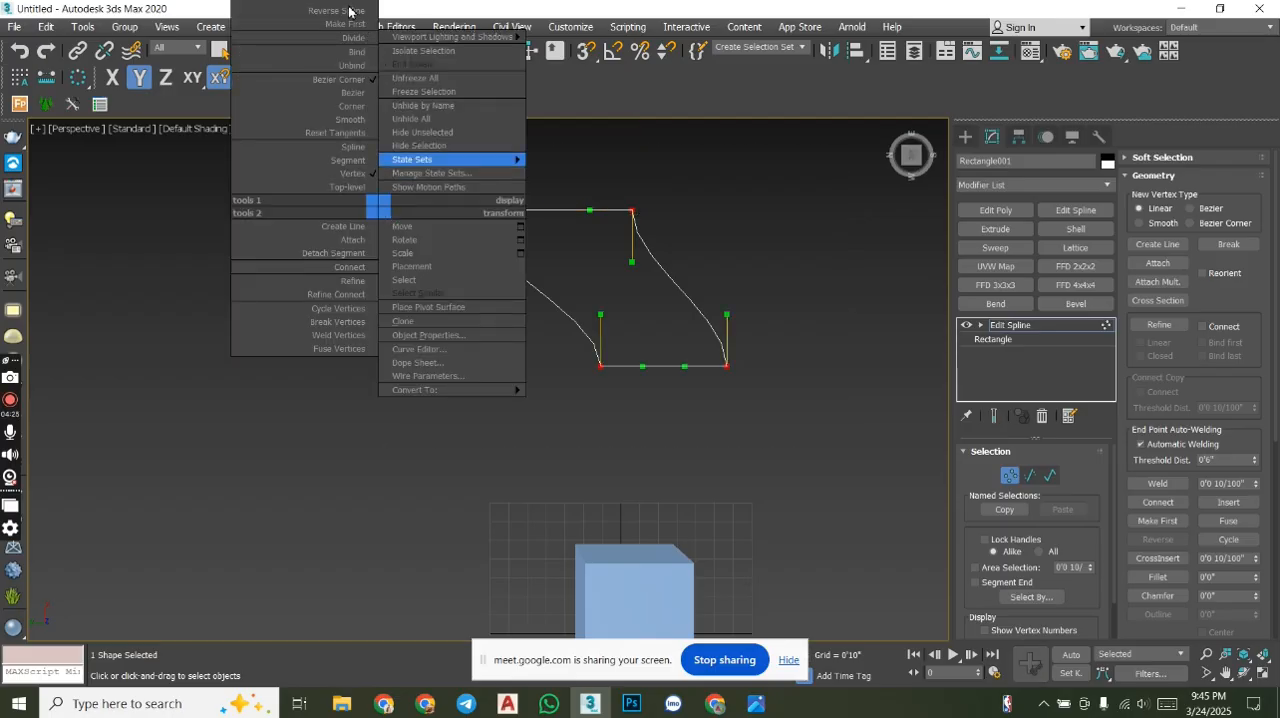
{"action": "left_click", "coordinate": [357, 112]}
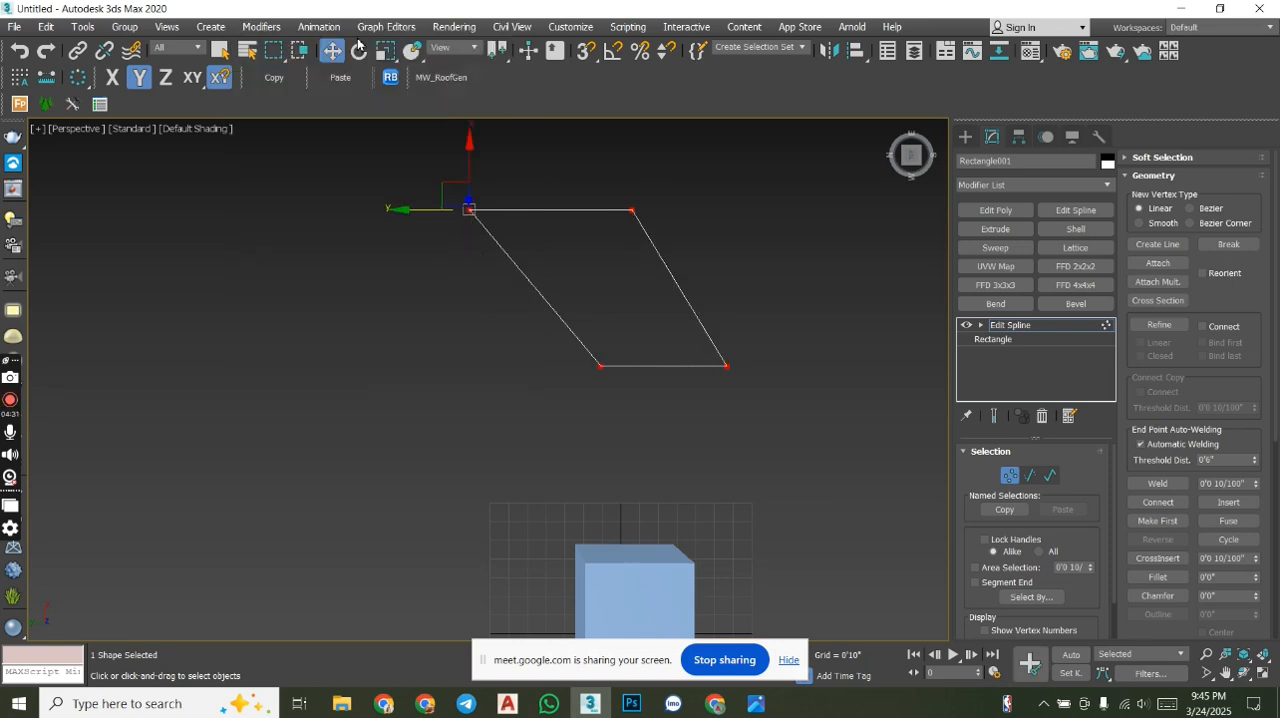
- Move the parallelogram's near-side vertex outward along the Y axis to make its slanted edges roughly parallel
{"action": "middle_click_drag", "start_coordinate": [651, 294], "coordinate": [630, 341]}
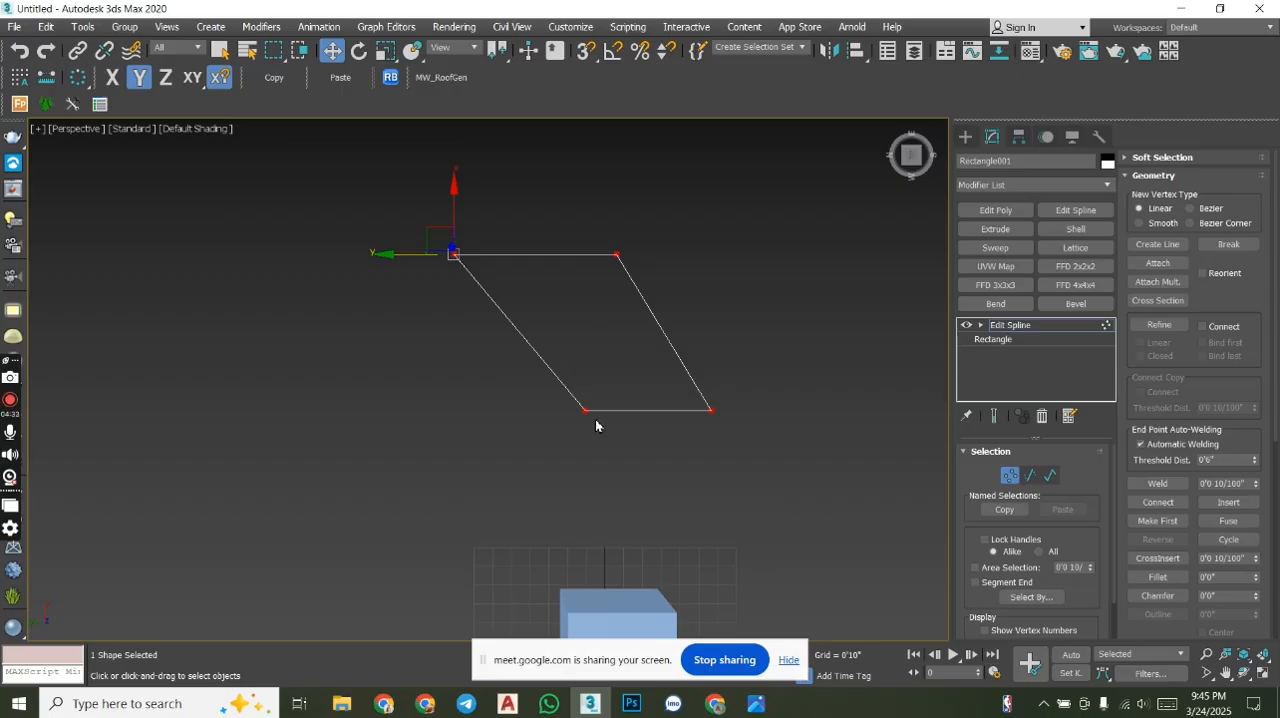
{"action": "left_click_drag", "start_coordinate": [484, 339], "coordinate": [468, 322]}
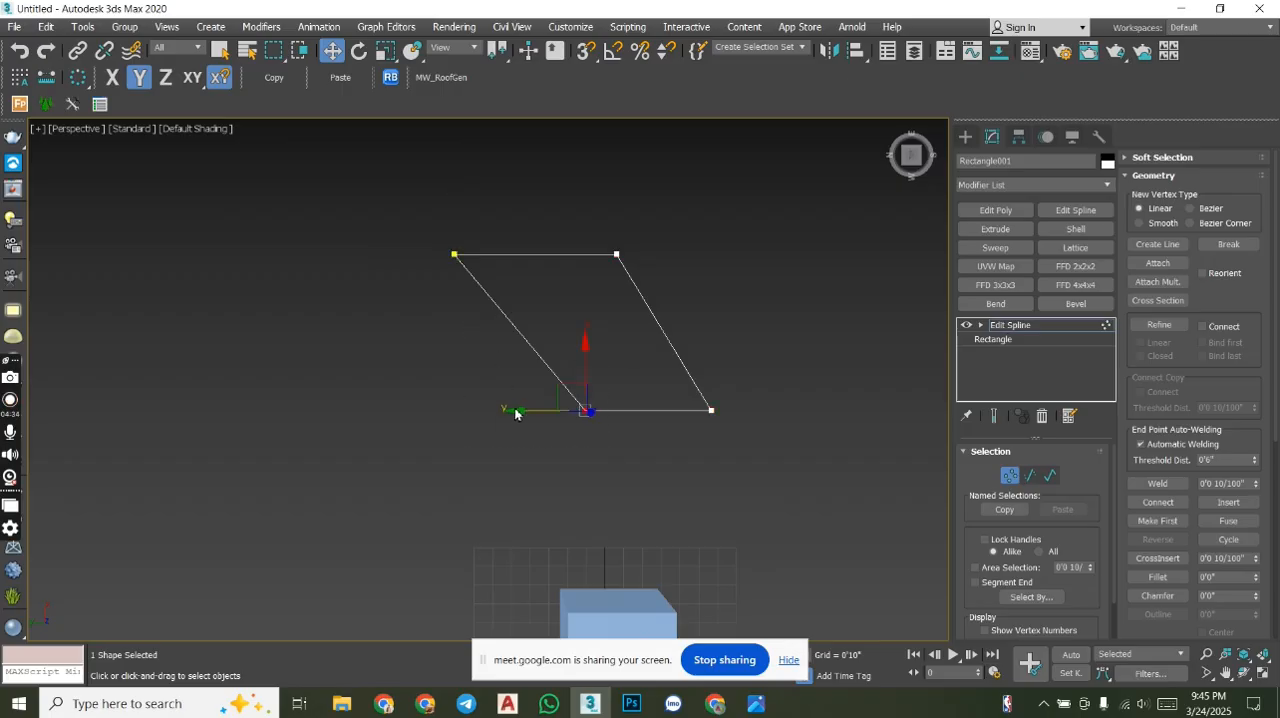
{"action": "left_click_drag", "start_coordinate": [519, 411], "coordinate": [483, 382]}
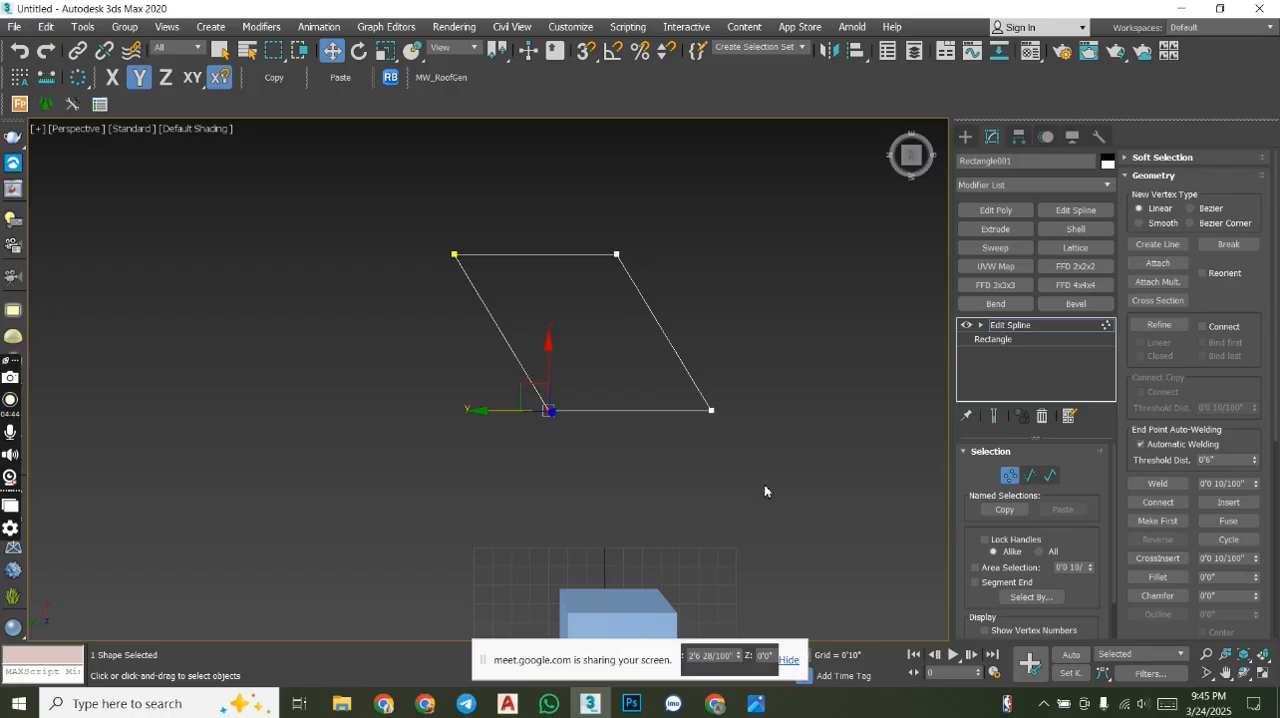
{"action": "middle_click_drag", "start_coordinate": [803, 454], "coordinate": [585, 476]}
{"action": "left_click", "coordinate": [1077, 213]}
{"action": "middle_click_drag", "start_coordinate": [786, 360], "coordinate": [691, 360]}
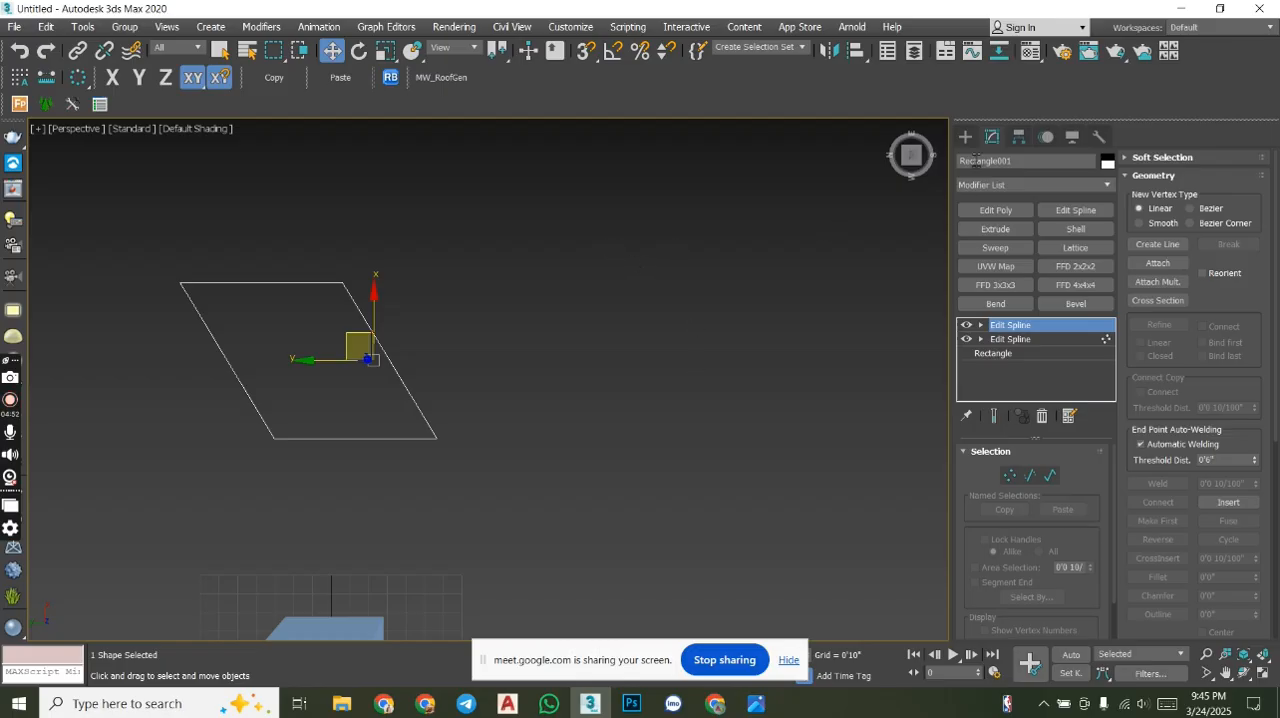
{"action": "left_click", "coordinate": [1042, 416]}
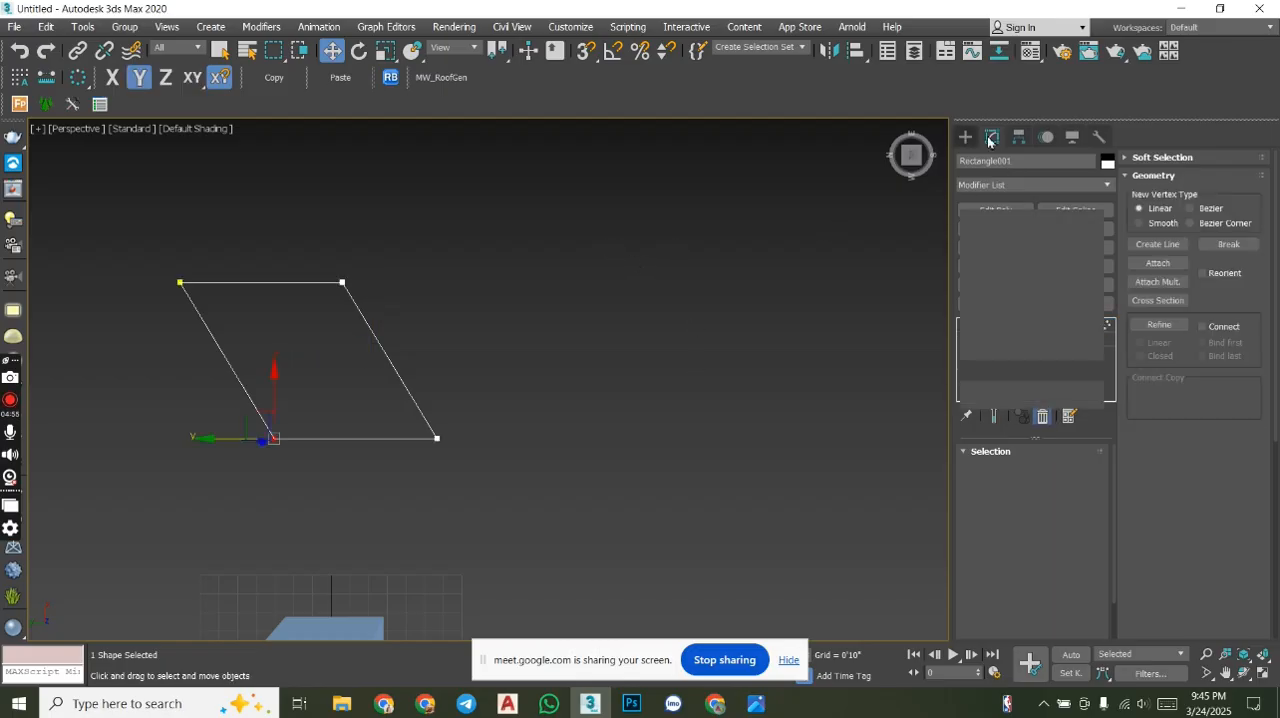
- Draw a circle spline with a radius of about 7'9" beside the edited rectangle
{"action": "left_click", "coordinate": [965, 136]}
{"action": "left_click", "coordinate": [997, 264]}
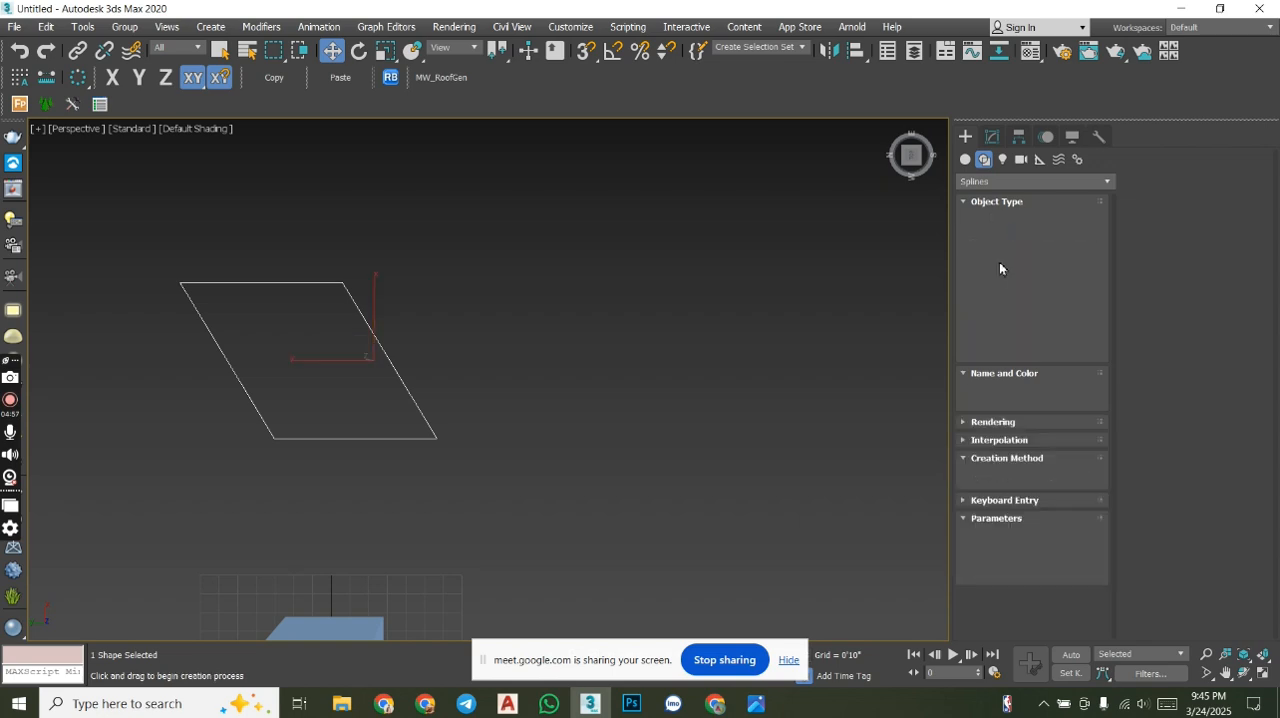
{"action": "left_click_drag", "start_coordinate": [646, 228], "coordinate": [760, 360]}
{"action": "middle_click_drag", "start_coordinate": [732, 265], "coordinate": [727, 355]}
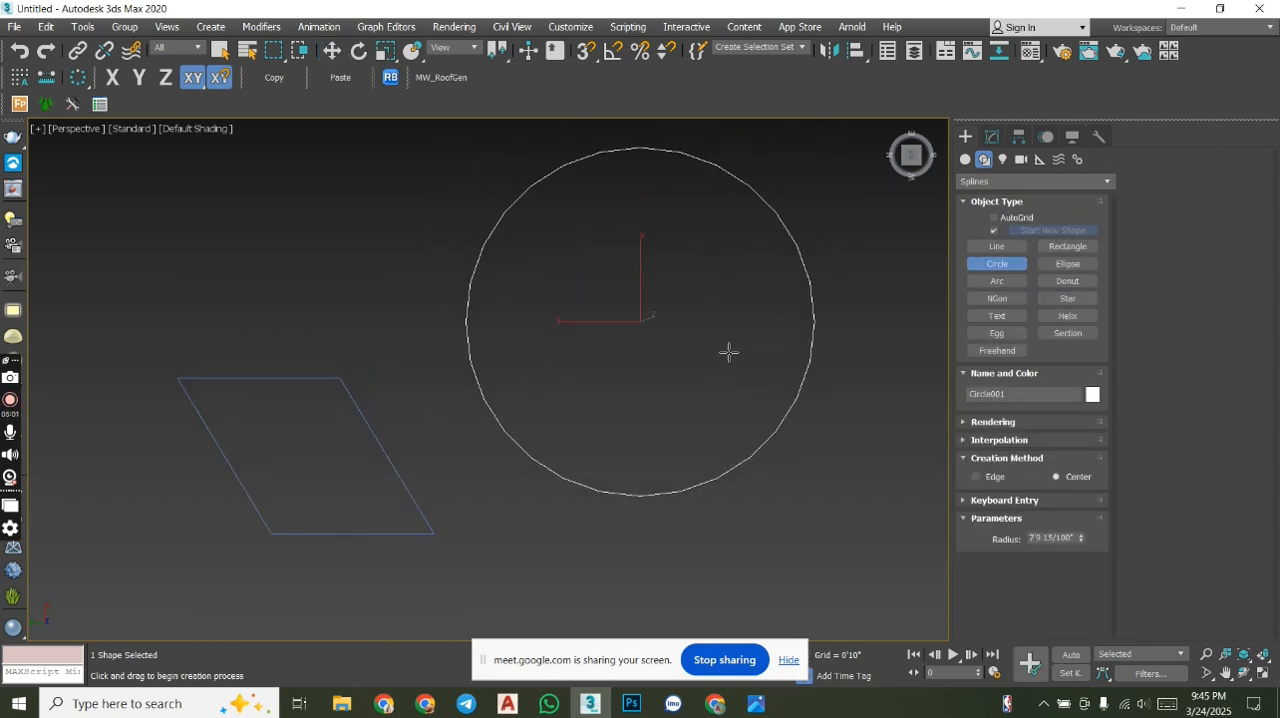
{"action": "key", "text": "w"}
- Add an Edit Spline modifier to the circle and pull one of its vertices outward along the Y axis into an egg shape
{"action": "left_click", "coordinate": [992, 136]}
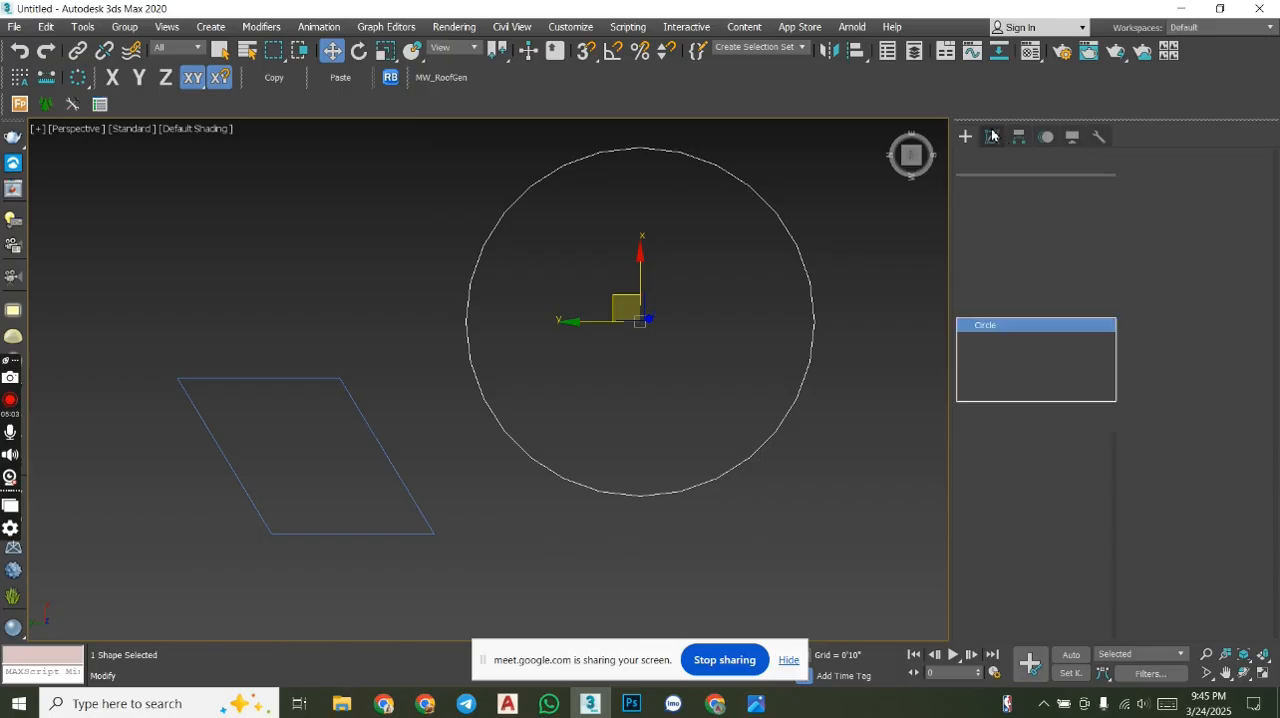
{"action": "left_click", "coordinate": [1076, 211]}
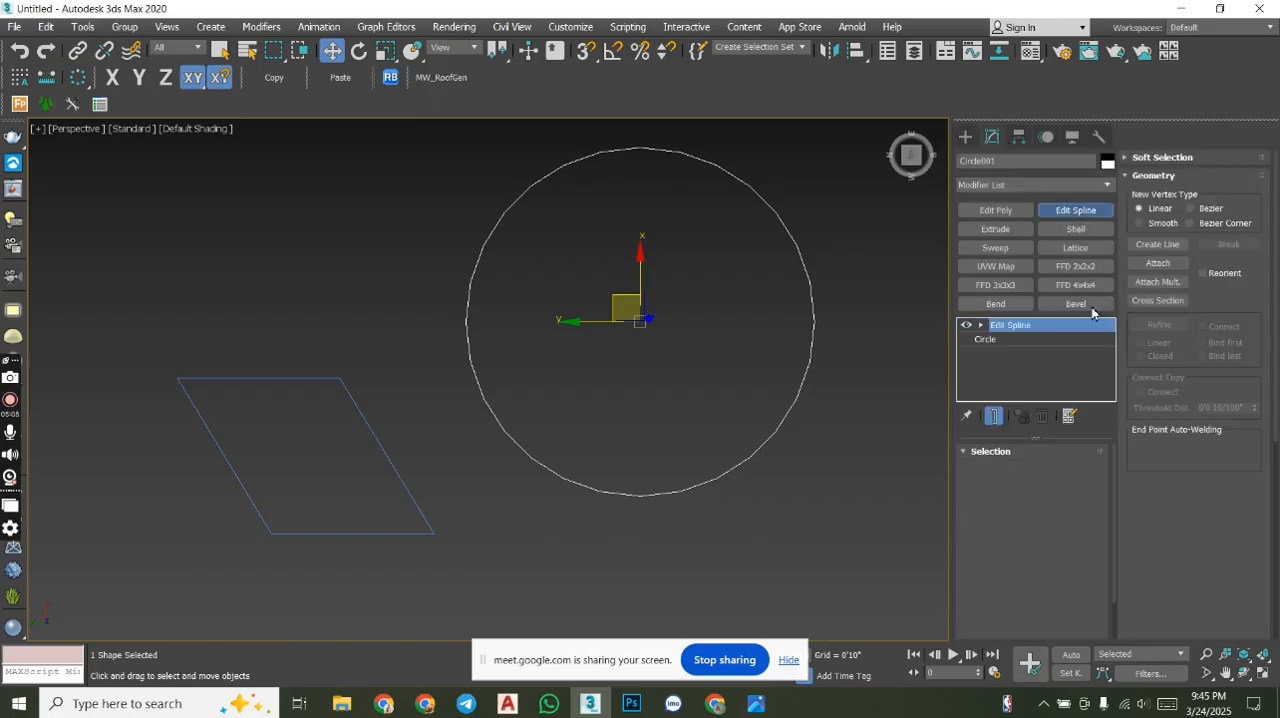
{"action": "left_click", "coordinate": [1010, 475]}
{"action": "left_click", "coordinate": [814, 321]}
{"action": "middle_click_drag", "start_coordinate": [781, 322], "coordinate": [660, 331]}
{"action": "left_click_drag", "start_coordinate": [636, 335], "coordinate": [808, 333]}
{"action": "scroll", "coordinate": [706, 374], "scroll_direction": "down", "scroll_amount": 3}
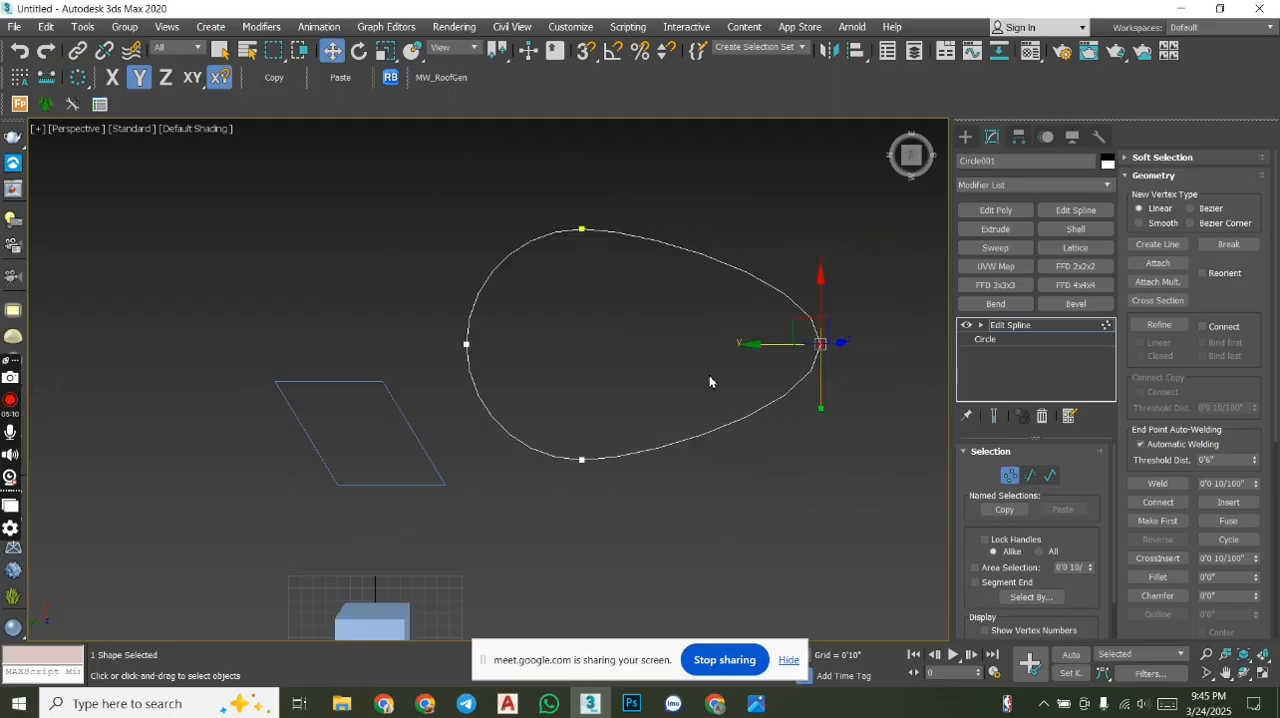
- Convert all vertices of the egg-shaped spline to Corner type and undo the conversion
{"action": "left_click_drag", "start_coordinate": [498, 275], "coordinate": [429, 209]}
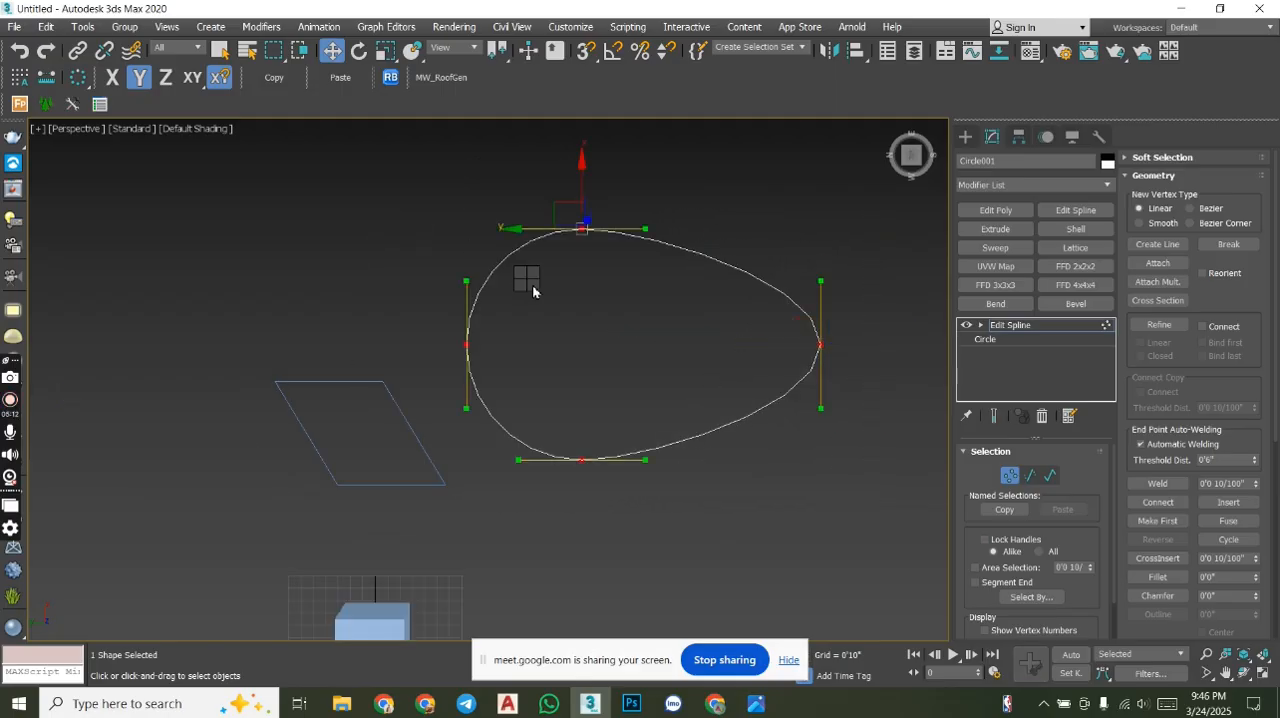
{"action": "right_click", "coordinate": [528, 278]}
{"action": "left_click", "coordinate": [505, 180]}
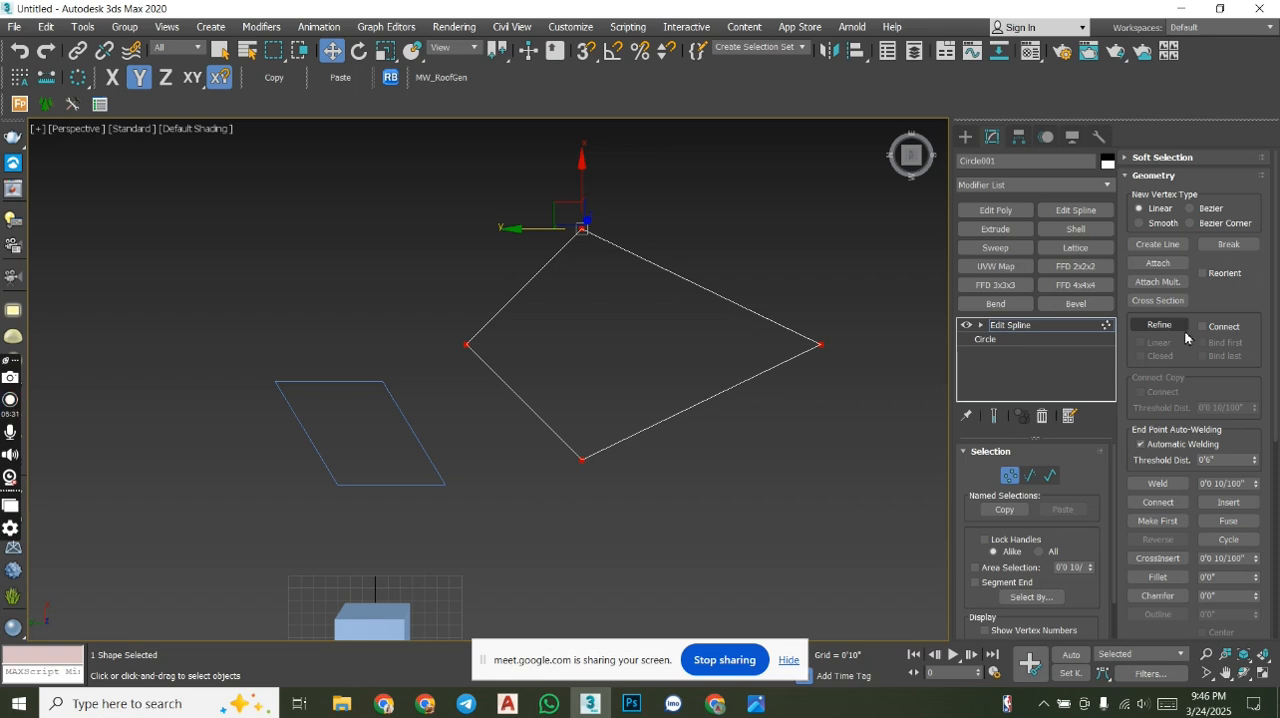
{"action": "key", "text": "ctrl+z"}
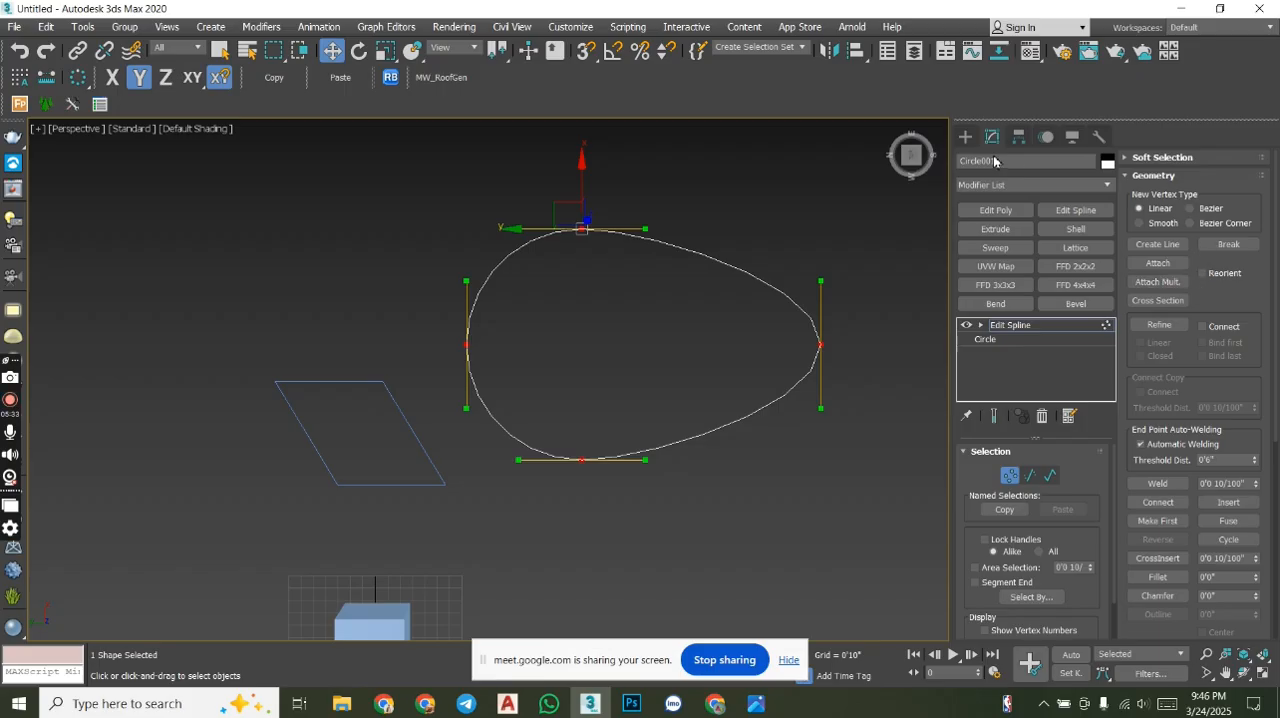
- Draw two more circle splines beside the egg shape, the first about 10'9" in radius and the second slightly larger
{"action": "left_click", "coordinate": [941, 131]}
{"action": "left_click", "coordinate": [965, 137]}
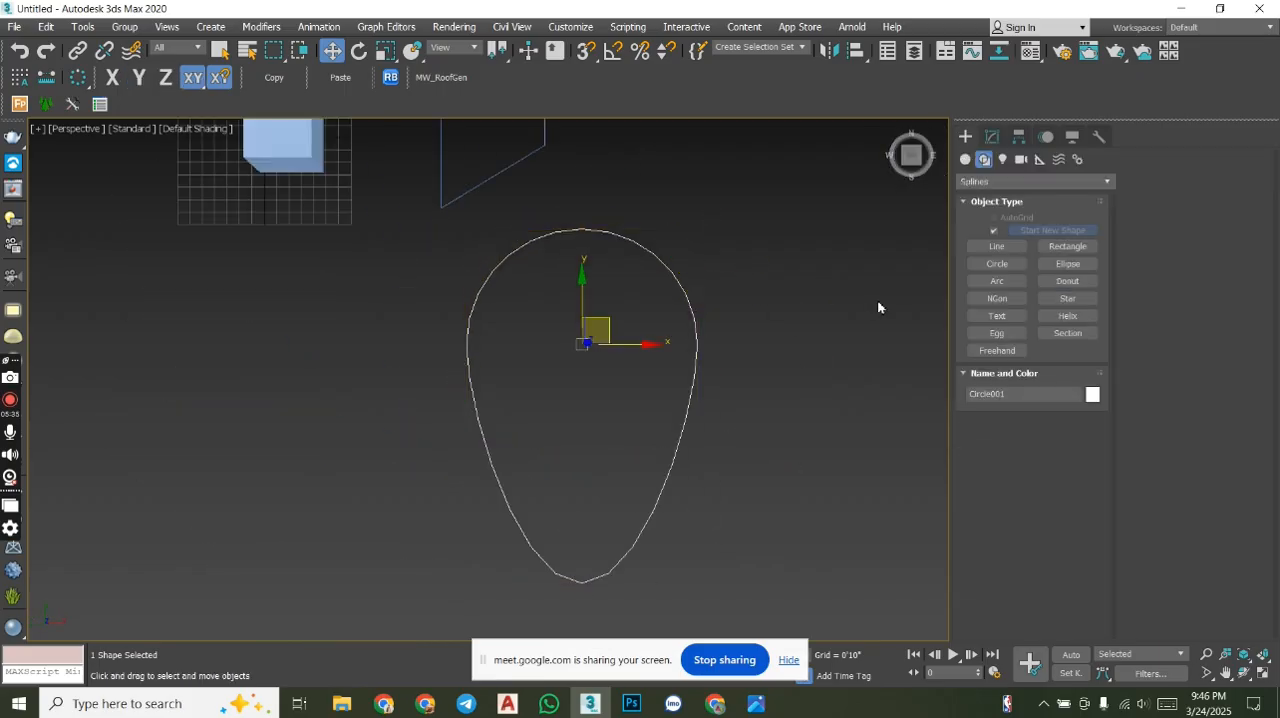
{"action": "middle_click_drag", "start_coordinate": [879, 299], "coordinate": [739, 297]}
{"action": "scroll", "coordinate": [800, 250], "scroll_direction": "down", "scroll_amount": 2}
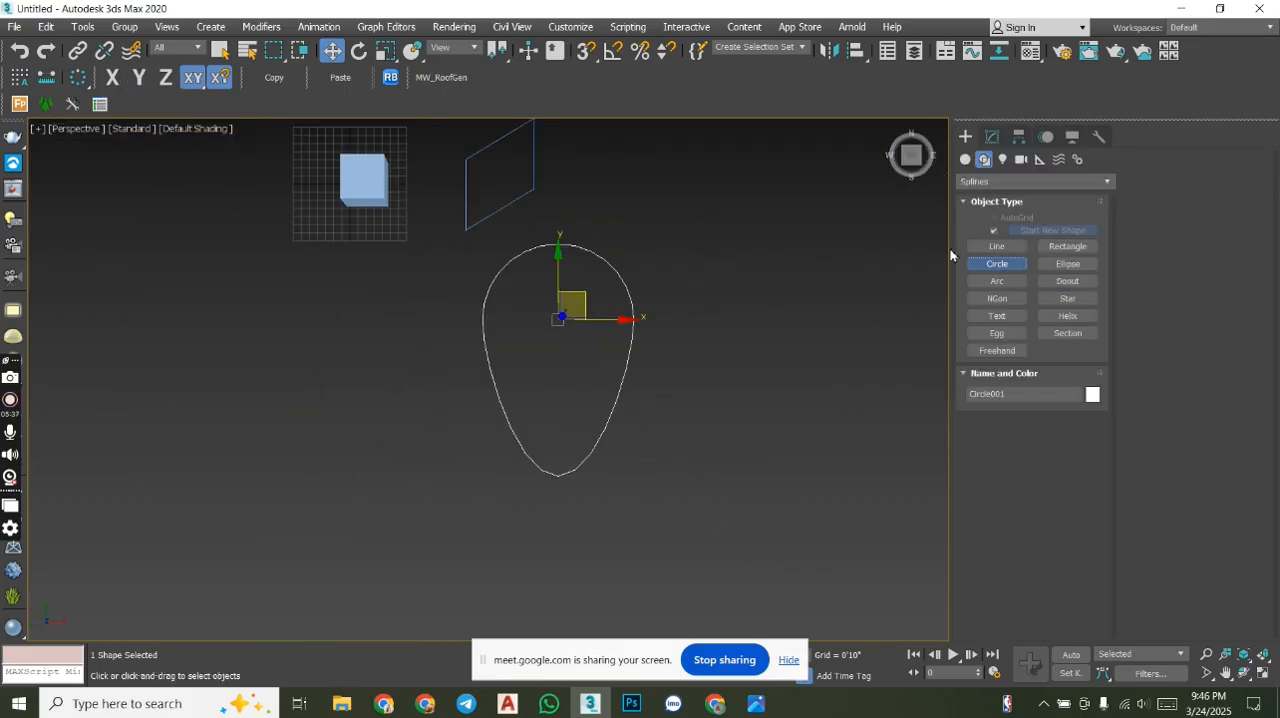
{"action": "left_click", "coordinate": [1012, 262]}
{"action": "middle_click_drag", "start_coordinate": [577, 209], "coordinate": [491, 217]}
{"action": "left_click_drag", "start_coordinate": [491, 217], "coordinate": [564, 291]}
{"action": "middle_click_drag", "start_coordinate": [550, 298], "coordinate": [484, 416]}
{"action": "left_click_drag", "start_coordinate": [755, 289], "coordinate": [826, 391]}
{"action": "right_click", "coordinate": [820, 376]}
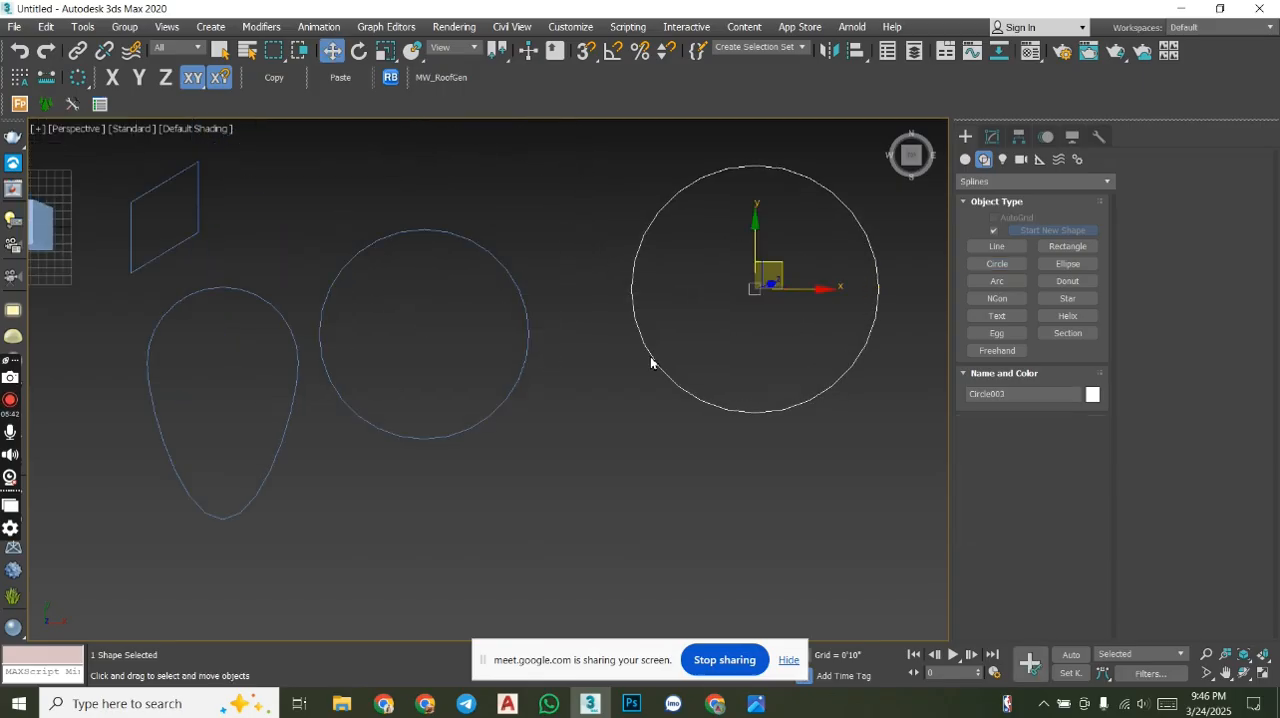
- Examine up close how smooth or segmented the middle circle's outline is along its edge
{"action": "scroll", "coordinate": [514, 313], "scroll_direction": "up", "scroll_amount": 10}
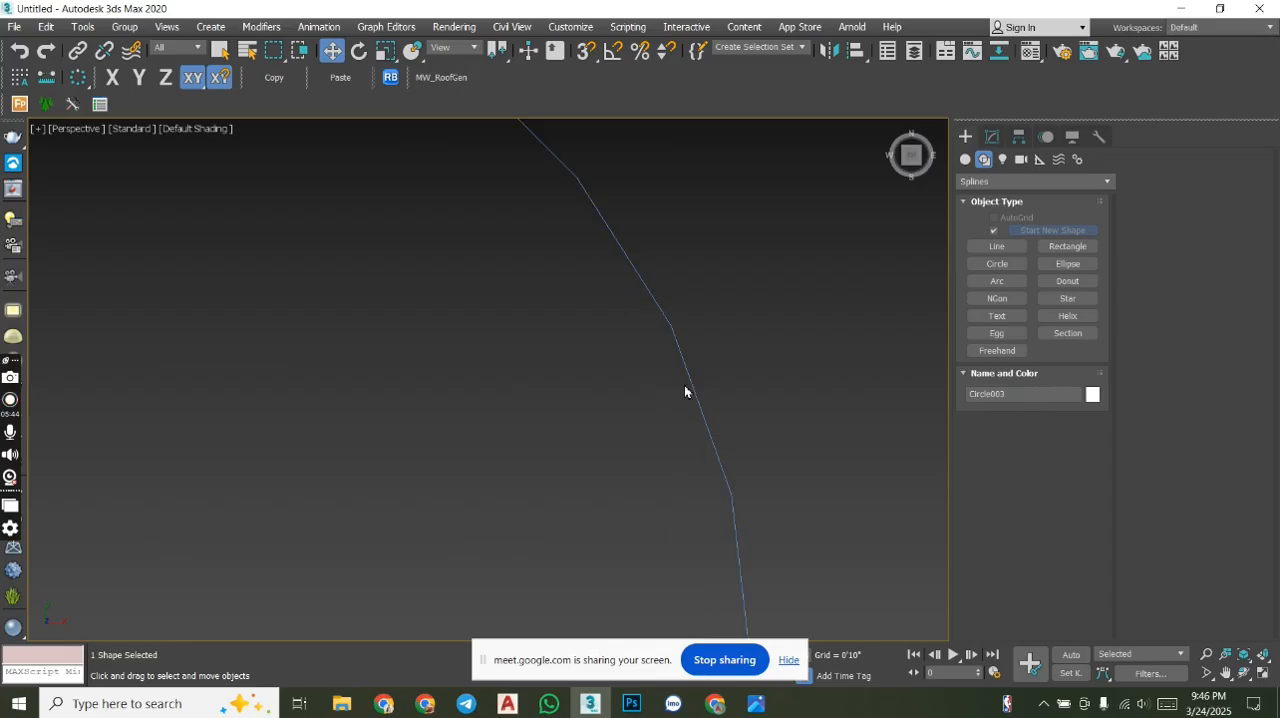
{"action": "middle_click_drag", "start_coordinate": [682, 334], "coordinate": [766, 416]}
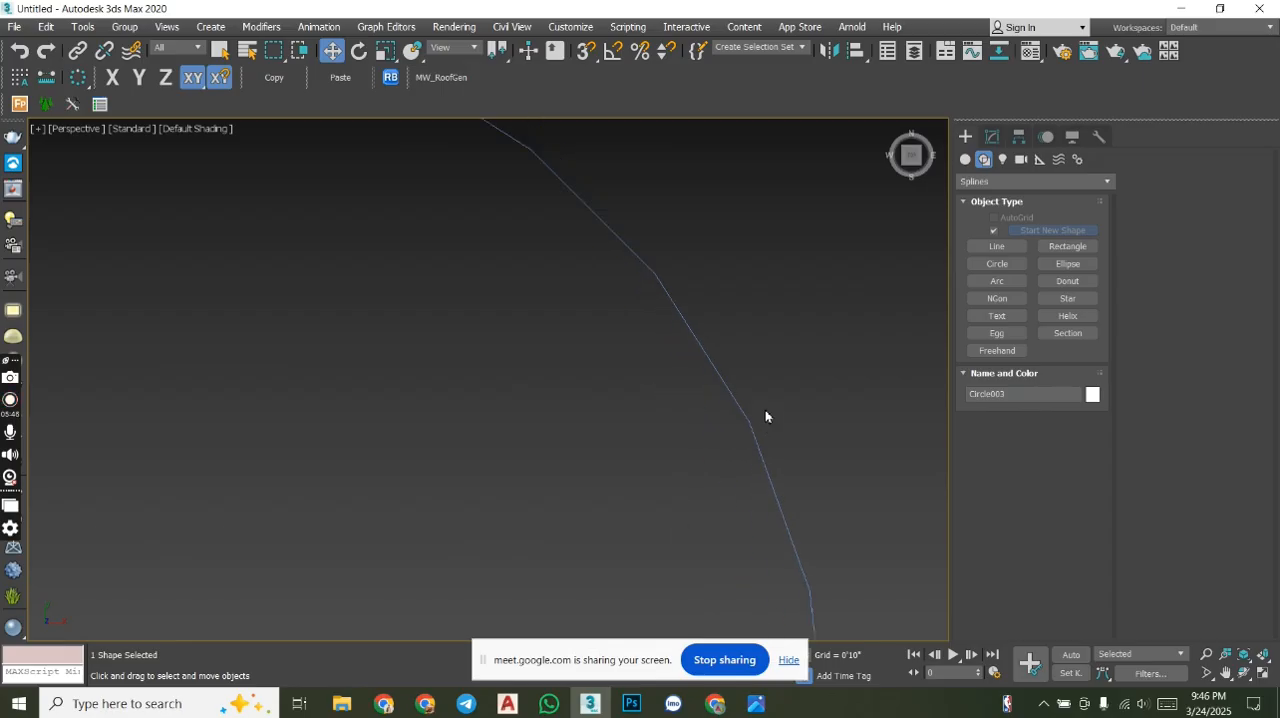
{"action": "scroll", "coordinate": [534, 150], "scroll_direction": "up", "scroll_amount": 6}
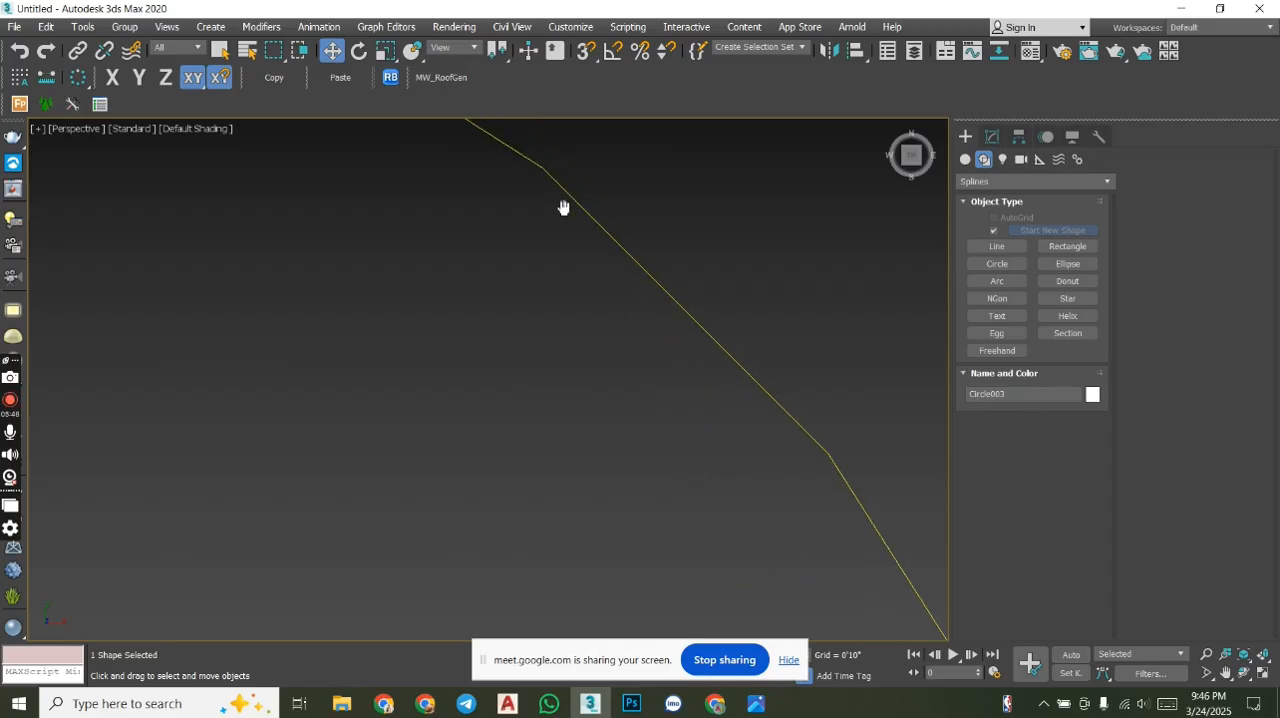
{"action": "scroll", "coordinate": [583, 264], "scroll_direction": "up", "scroll_amount": 2}
{"action": "scroll", "coordinate": [560, 257], "scroll_direction": "down", "scroll_amount": 4}
{"action": "middle_click_drag", "start_coordinate": [627, 358], "coordinate": [693, 296]}
{"action": "scroll", "coordinate": [686, 280], "scroll_direction": "down", "scroll_amount": 5}
{"action": "scroll", "coordinate": [719, 407], "scroll_direction": "up", "scroll_amount": 5}
{"action": "scroll", "coordinate": [725, 413], "scroll_direction": "down", "scroll_amount": 1}
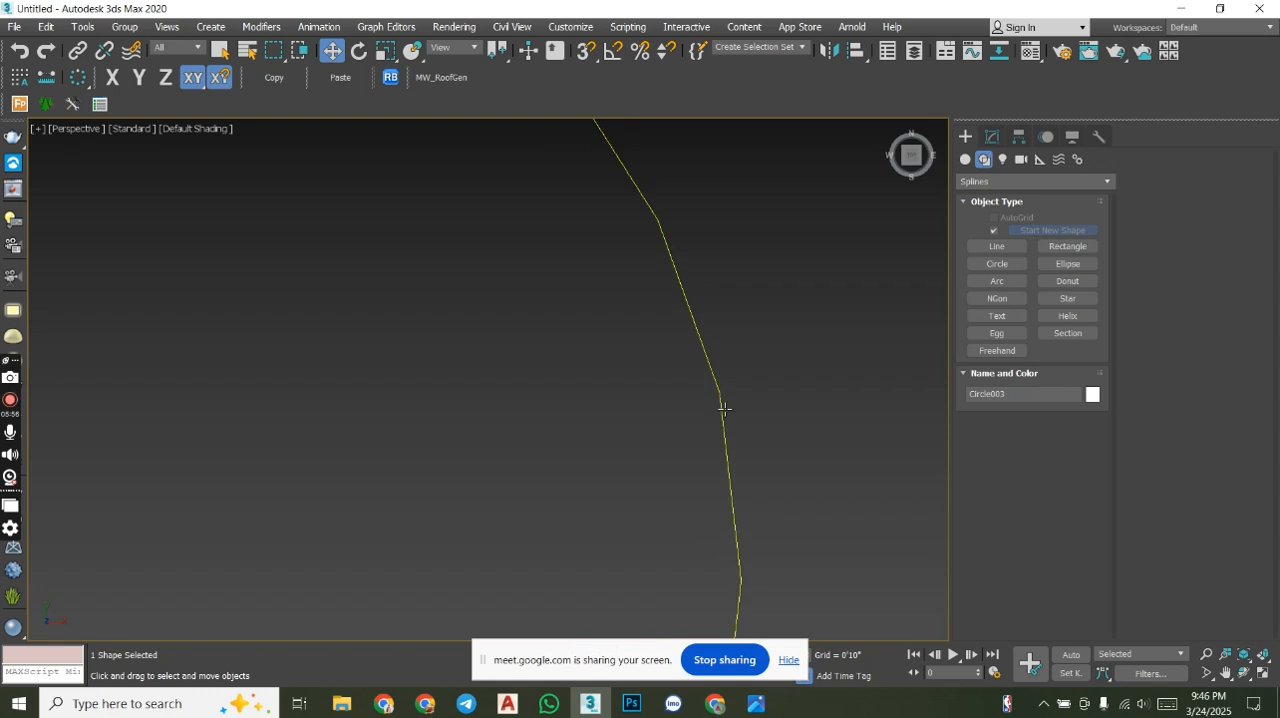
{"action": "scroll", "coordinate": [754, 317], "scroll_direction": "down", "scroll_amount": 5}
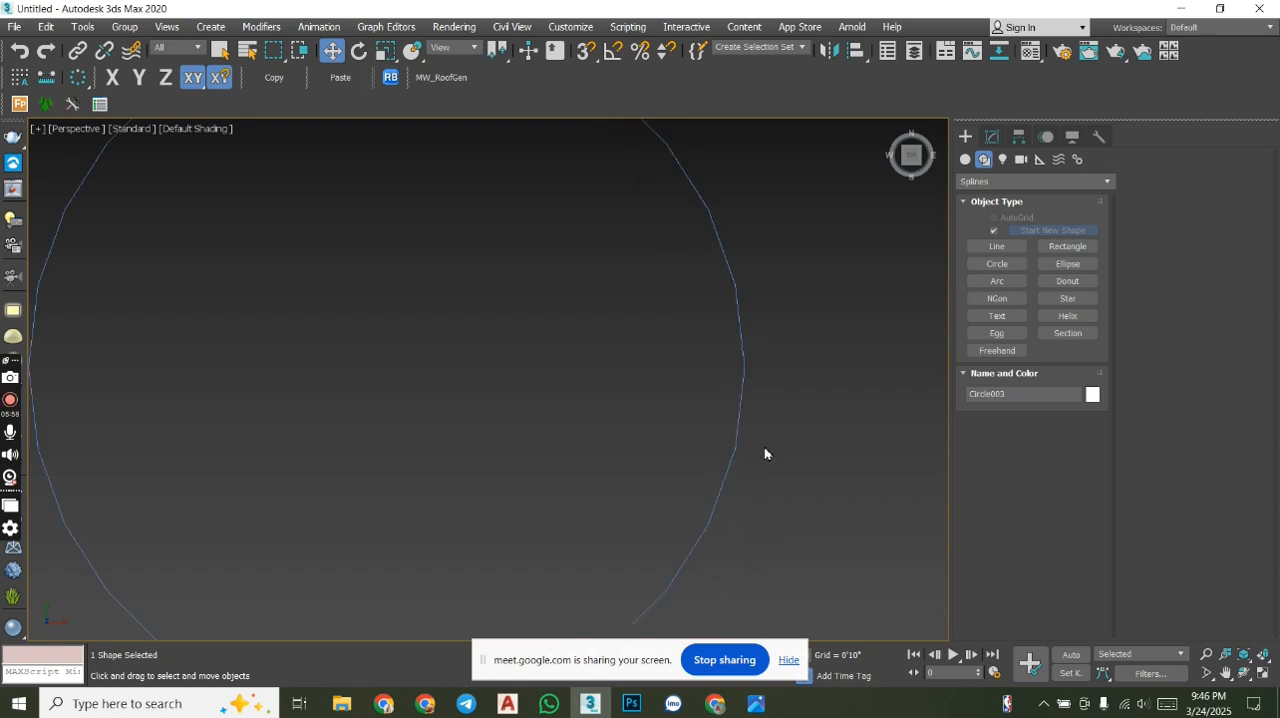
{"action": "scroll", "coordinate": [768, 396], "scroll_direction": "up", "scroll_amount": 3}
{"action": "scroll", "coordinate": [766, 399], "scroll_direction": "up", "scroll_amount": 2}
{"action": "scroll", "coordinate": [767, 395], "scroll_direction": "down", "scroll_amount": 6}
{"action": "middle_click_drag", "start_coordinate": [495, 248], "coordinate": [504, 367]}
{"action": "scroll", "coordinate": [554, 167], "scroll_direction": "up", "scroll_amount": 5}
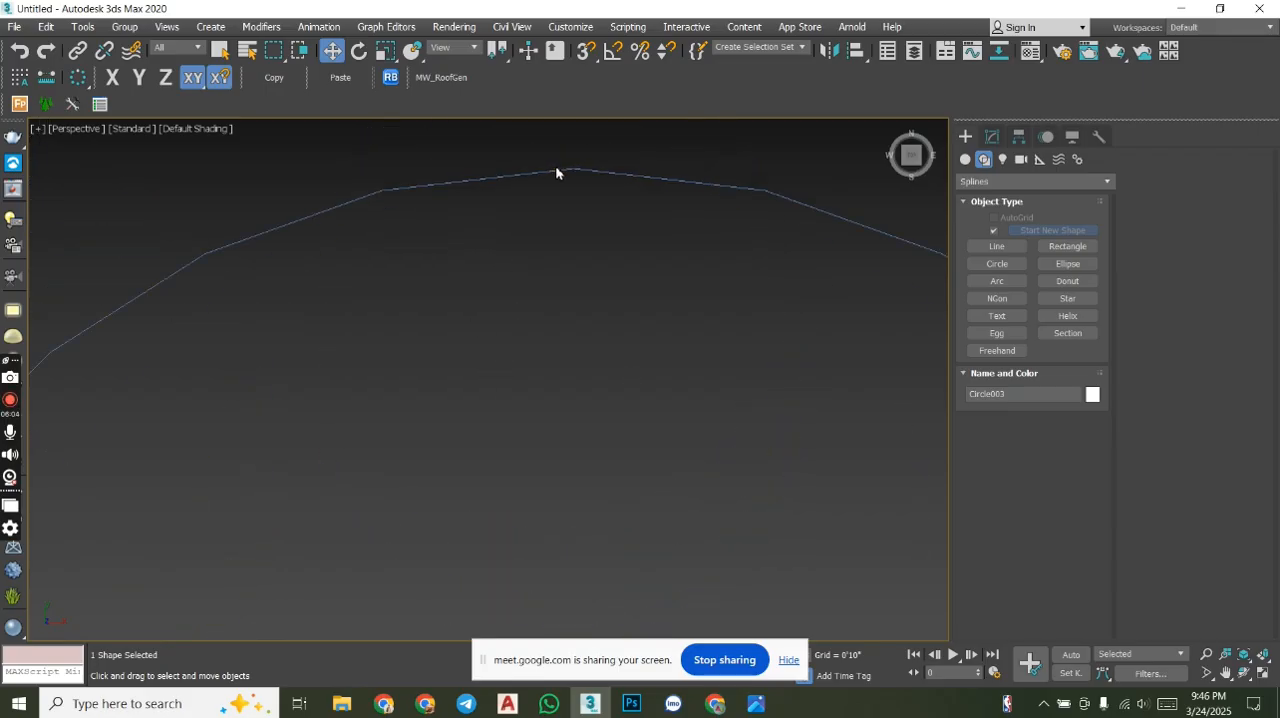
{"action": "scroll", "coordinate": [627, 256], "scroll_direction": "down", "scroll_amount": 5}
{"action": "middle_click_drag", "start_coordinate": [627, 256], "coordinate": [400, 346]}
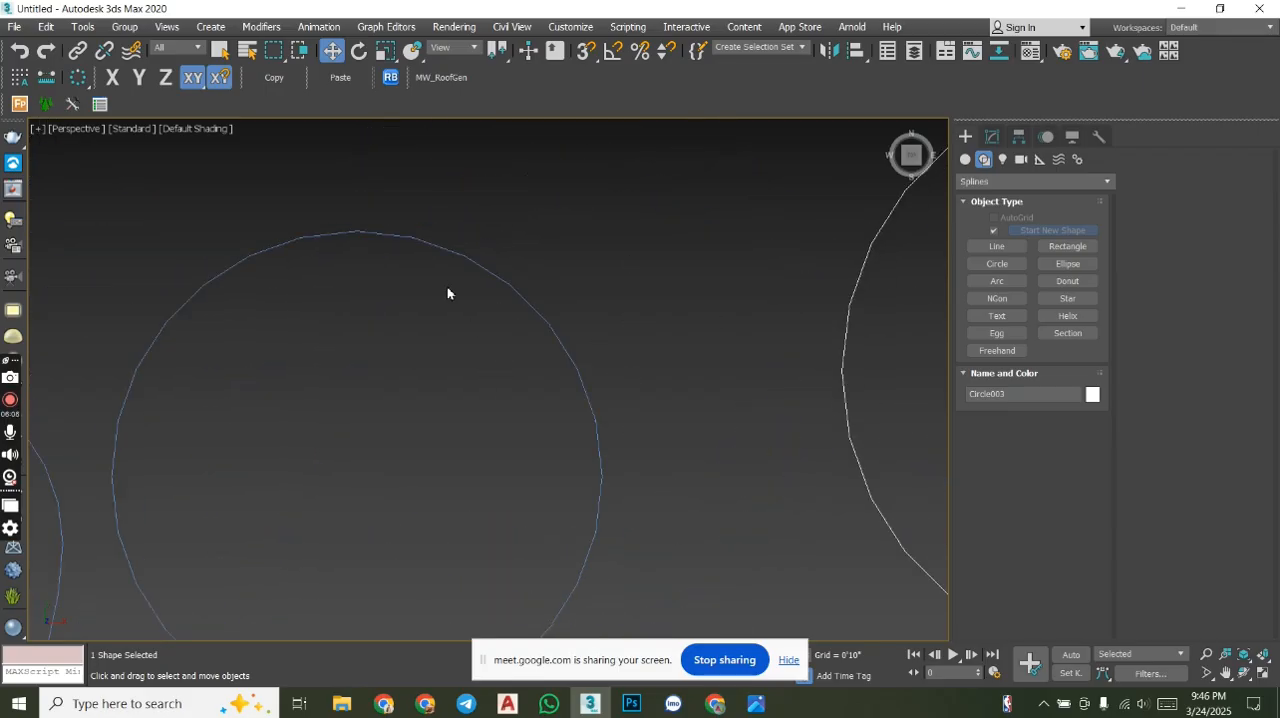
{"action": "scroll", "coordinate": [398, 236], "scroll_direction": "up", "scroll_amount": 5}
{"action": "scroll", "coordinate": [402, 256], "scroll_direction": "up", "scroll_amount": 2}
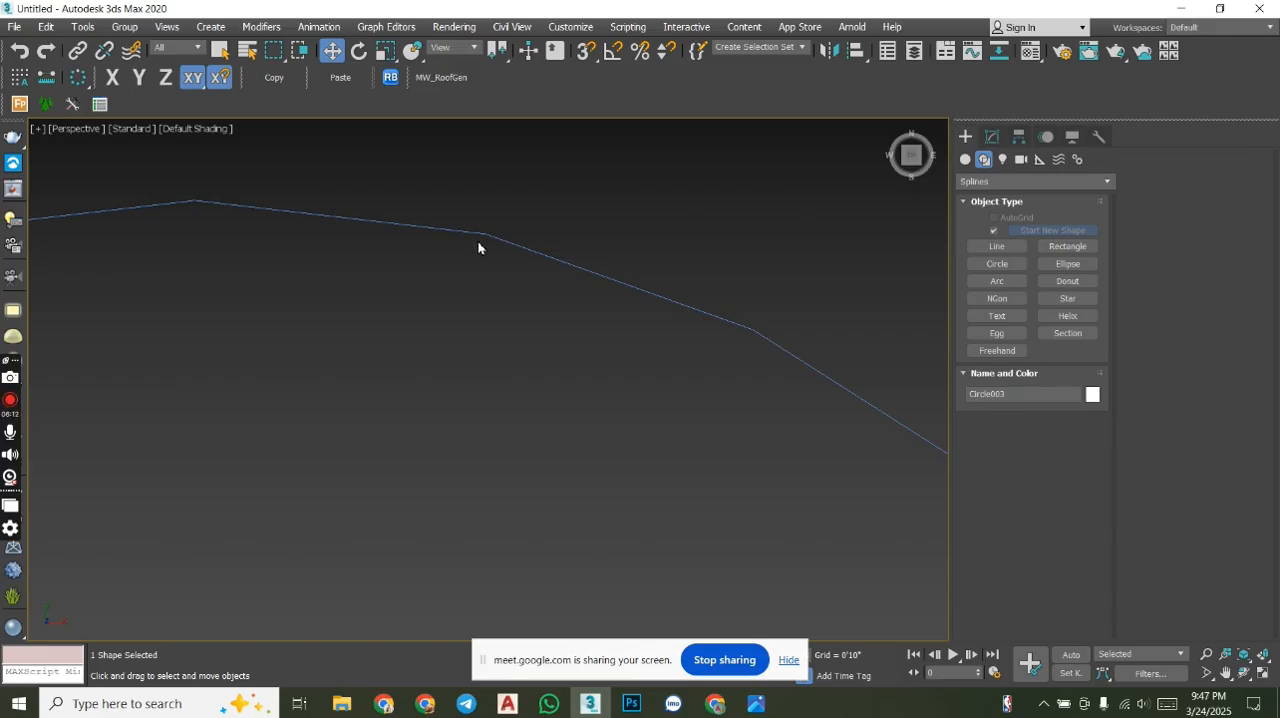
{"action": "middle_click_drag", "start_coordinate": [491, 273], "coordinate": [530, 291]}
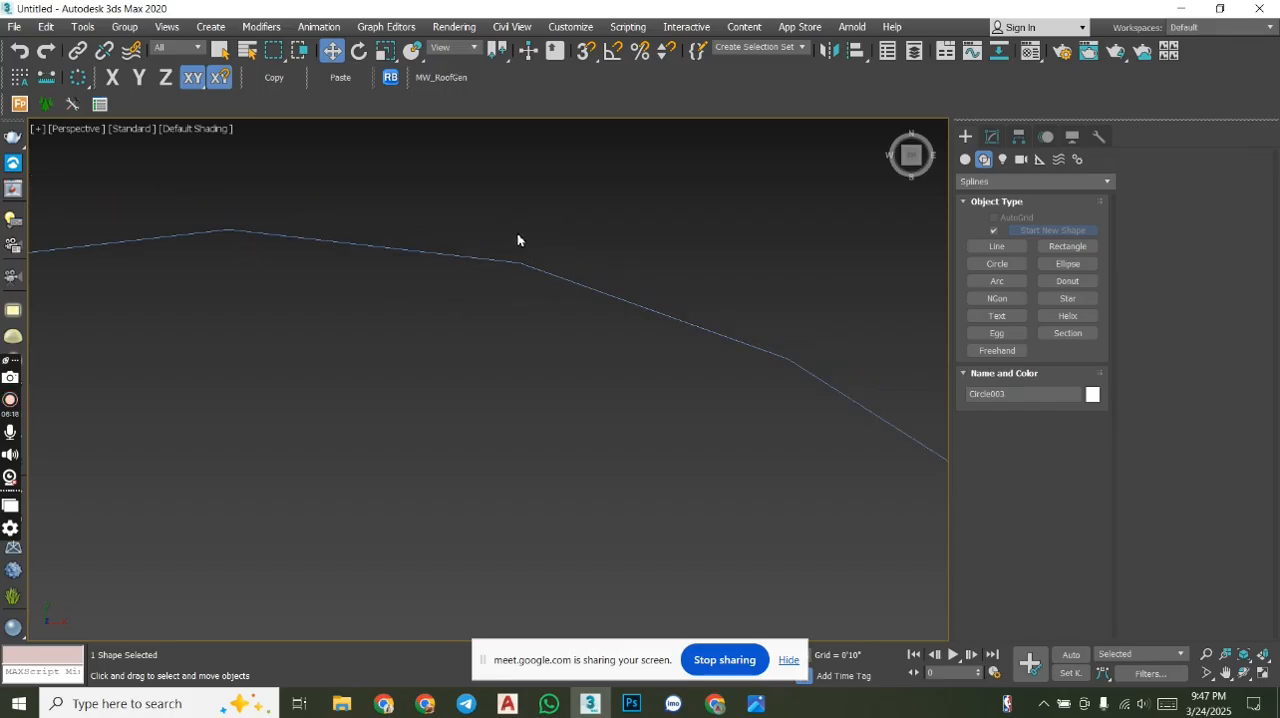
{"action": "scroll", "coordinate": [580, 236], "scroll_direction": "down", "scroll_amount": 10}
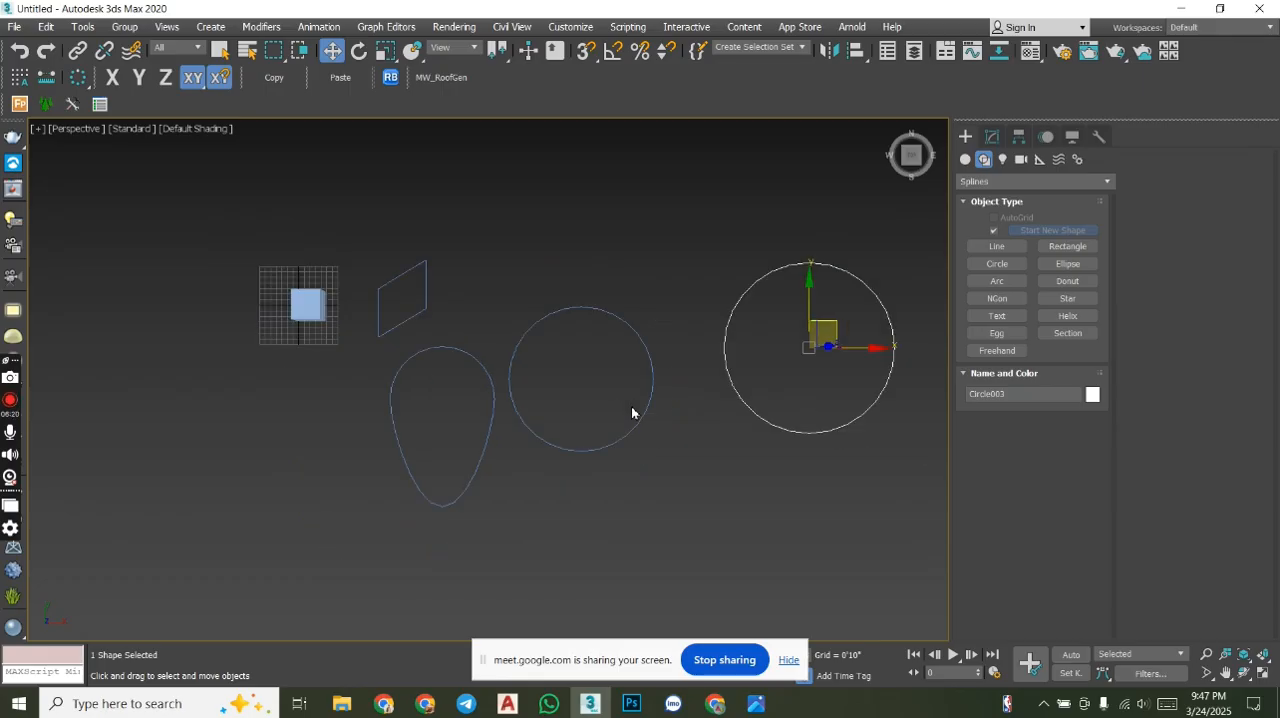
{"action": "scroll", "coordinate": [605, 333], "scroll_direction": "up", "scroll_amount": 10}
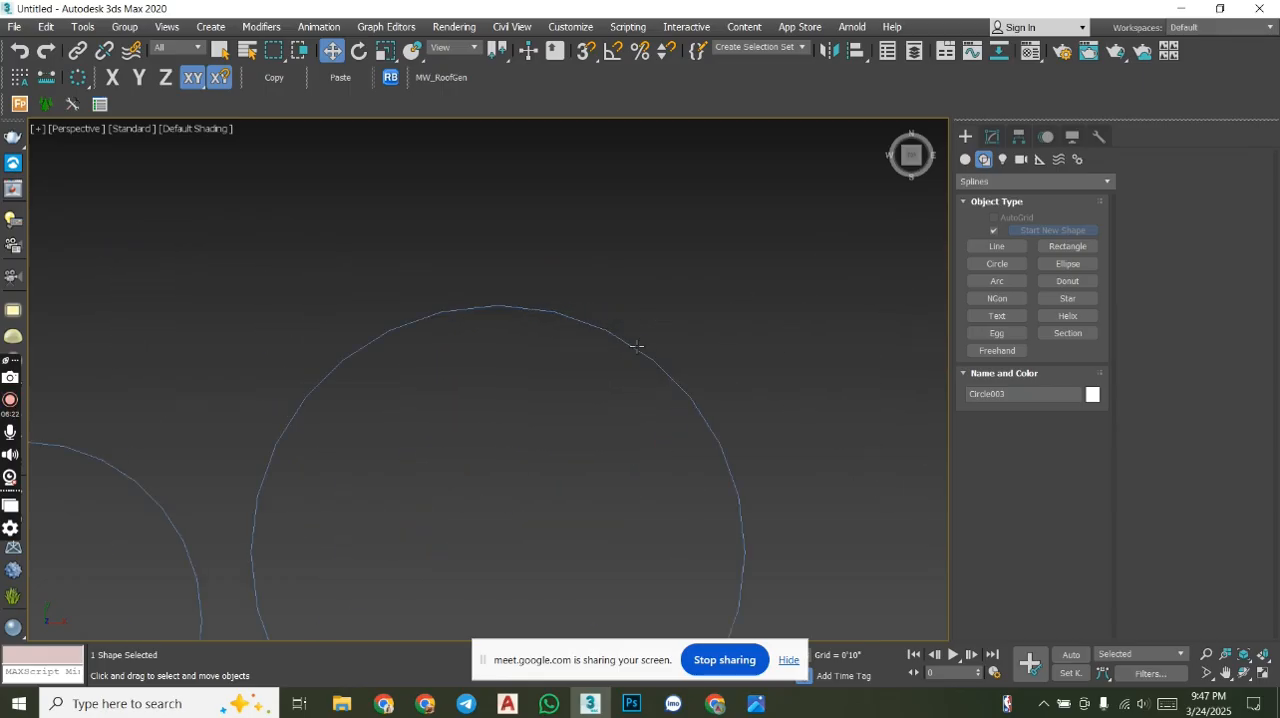
{"action": "scroll", "coordinate": [700, 393], "scroll_direction": "up", "scroll_amount": 2}
{"action": "scroll", "coordinate": [637, 304], "scroll_direction": "down", "scroll_amount": 8}
{"action": "middle_click_drag", "start_coordinate": [654, 409], "coordinate": [507, 350]}
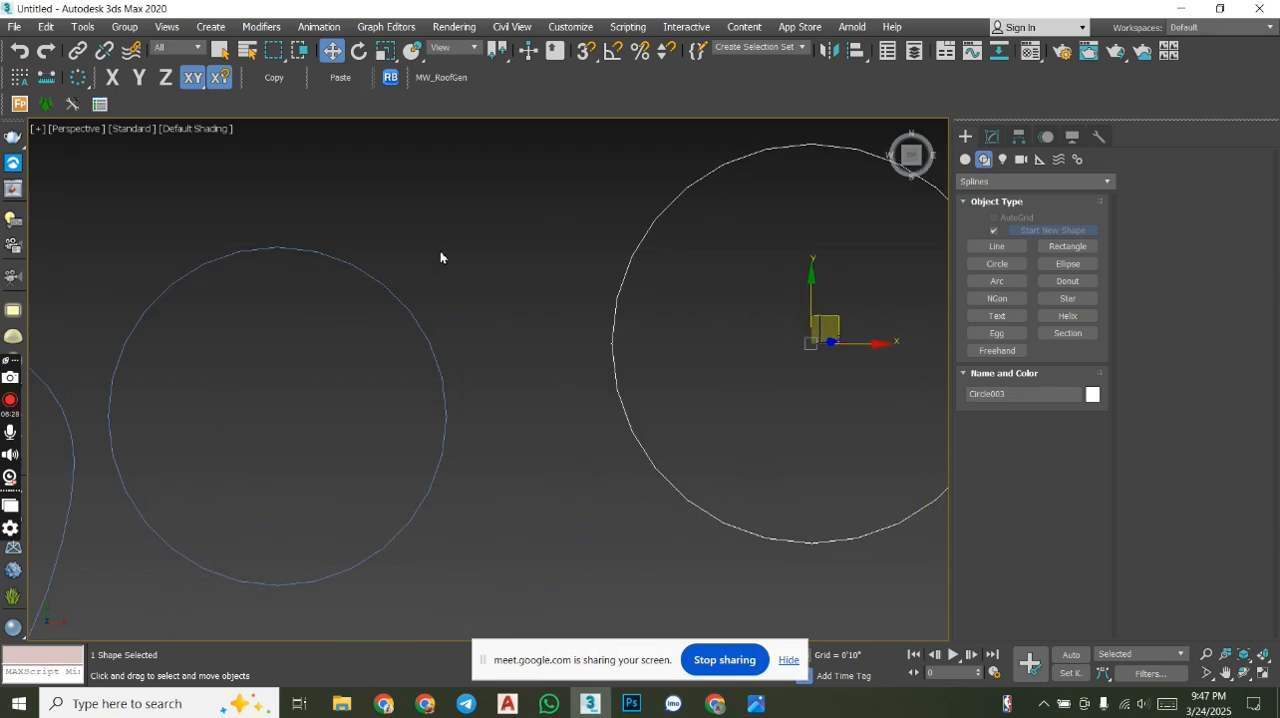
- Add an Edit Spline modifier to the middle circle and collapse its Selection settings
{"action": "left_click", "coordinate": [374, 279]}
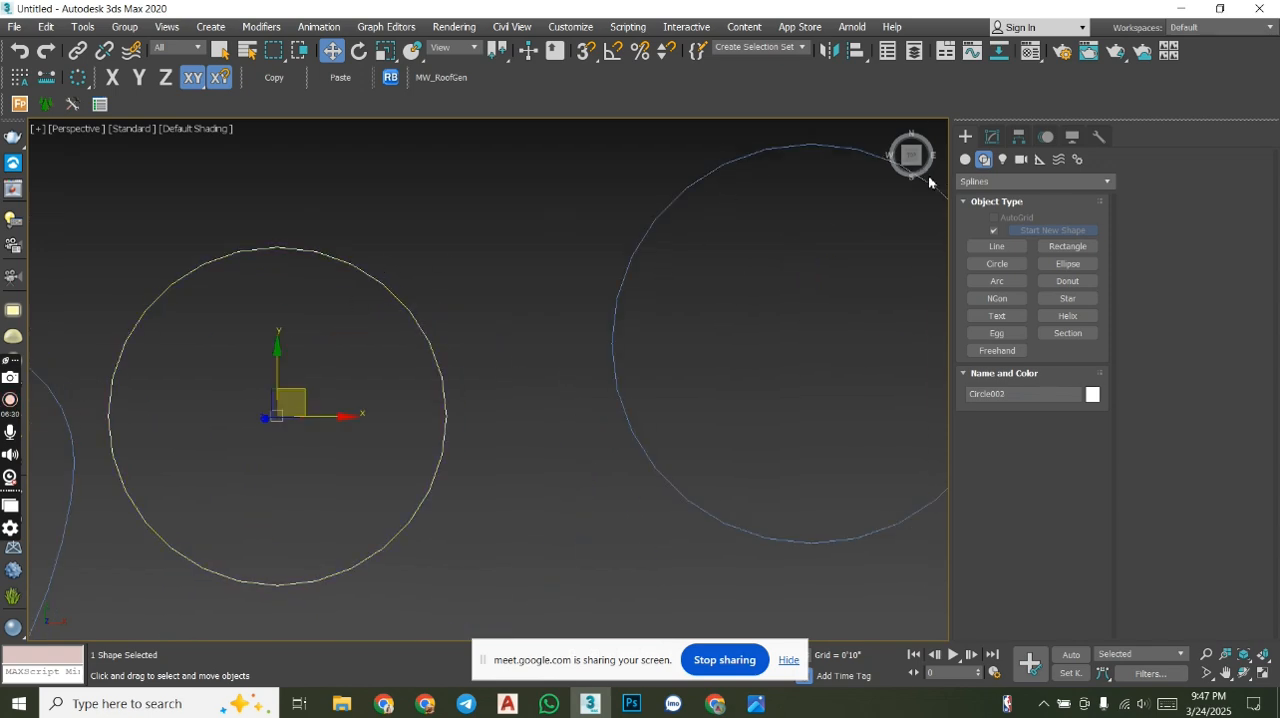
{"action": "left_click", "coordinate": [992, 137]}
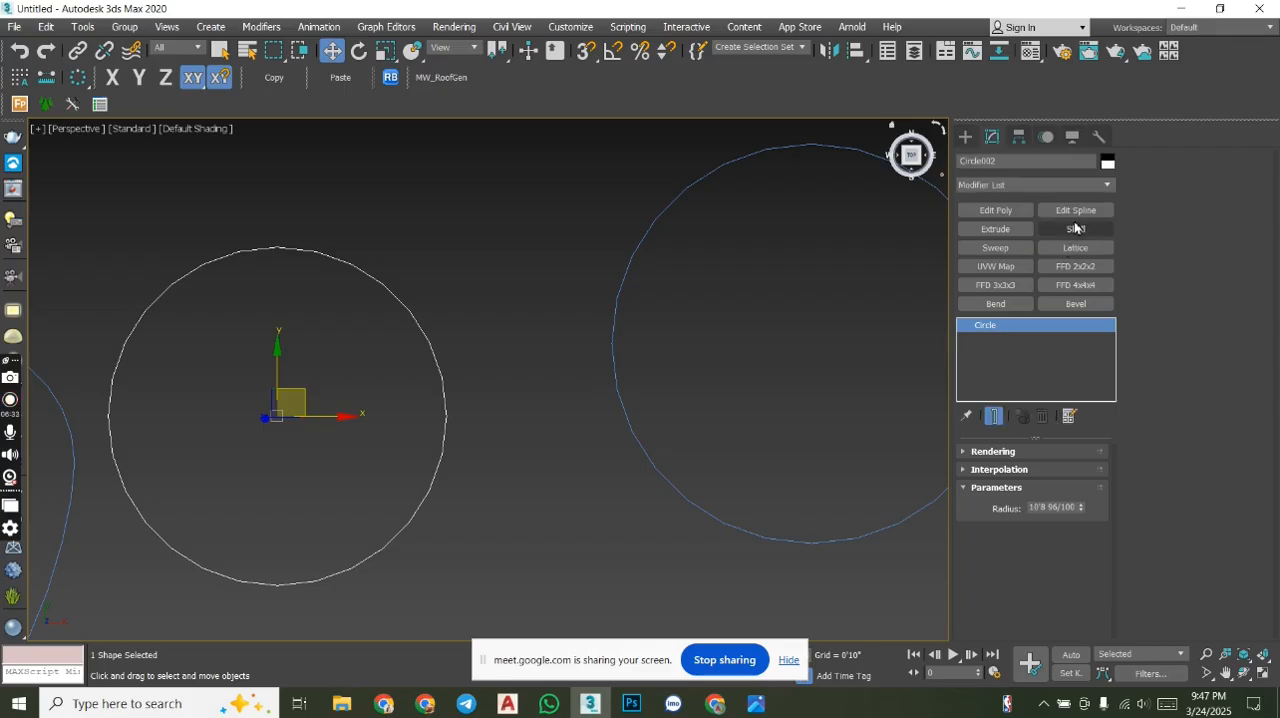
{"action": "left_click", "coordinate": [1077, 211]}
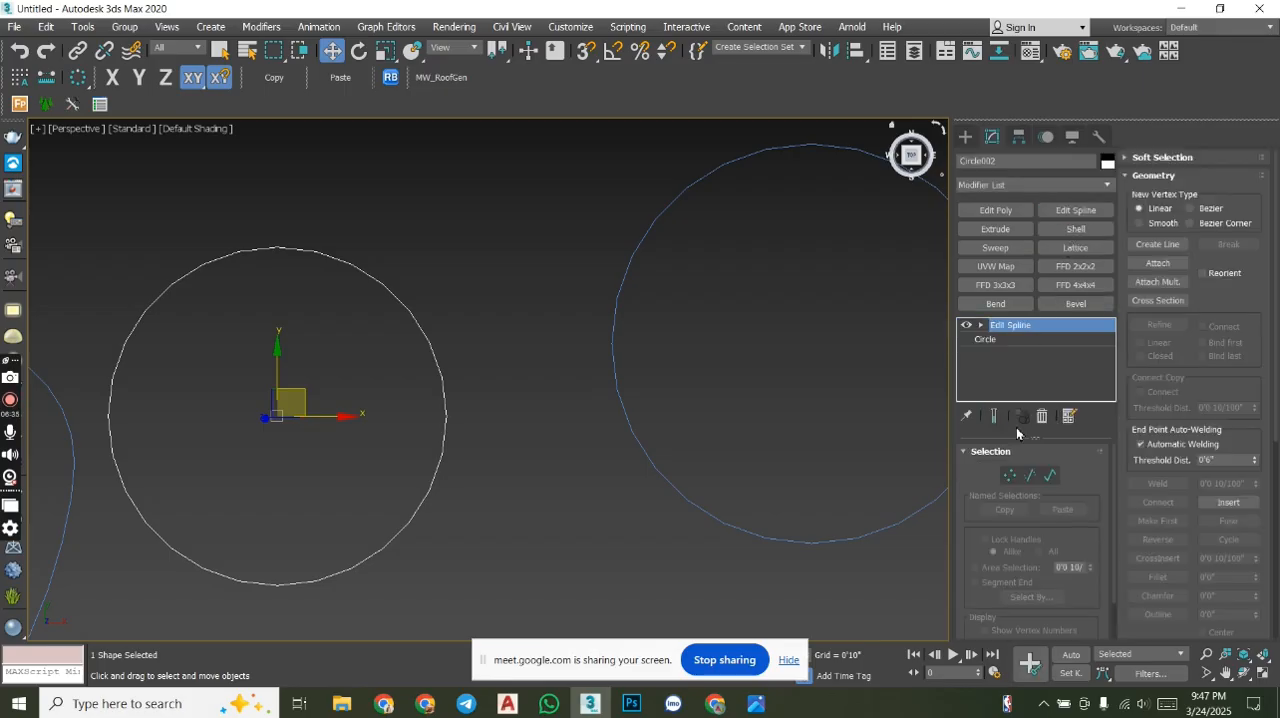
{"action": "left_click", "coordinate": [982, 452]}
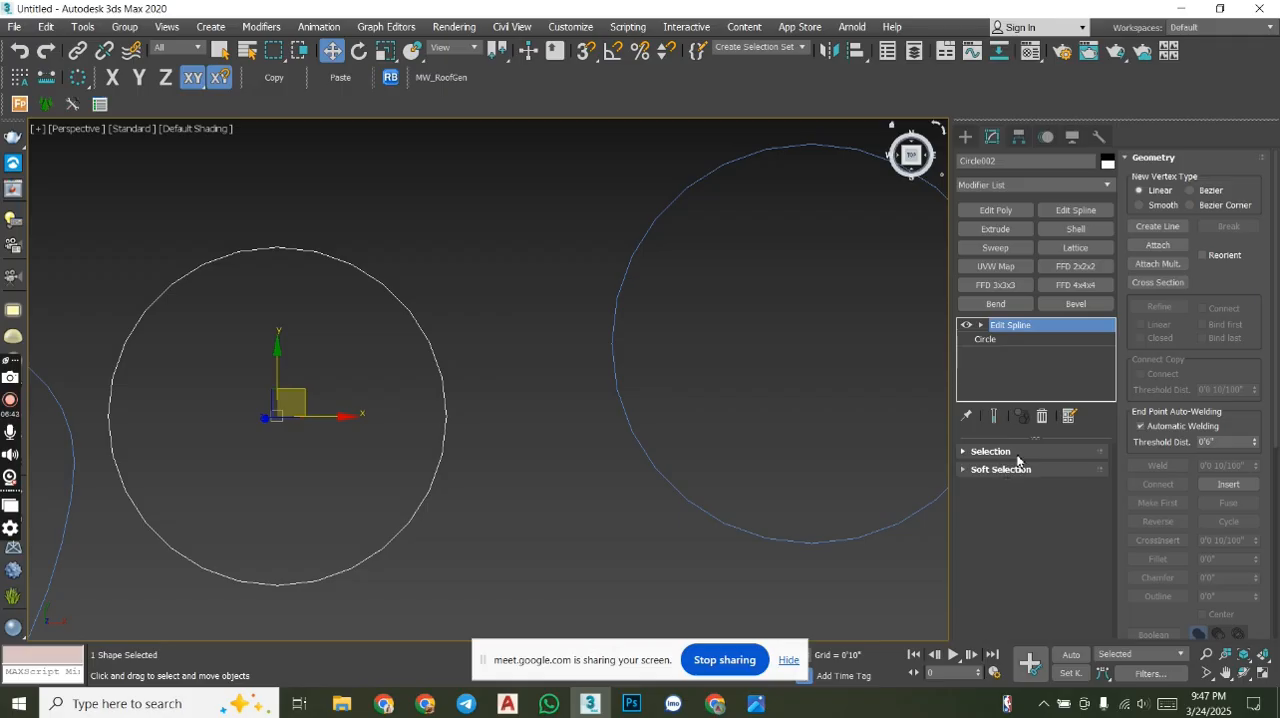
- Convert the larger circle beside the middle one to an Editable Spline
{"action": "middle_click_drag", "start_coordinate": [780, 206], "coordinate": [653, 251]}
{"action": "left_click", "coordinate": [964, 137]}
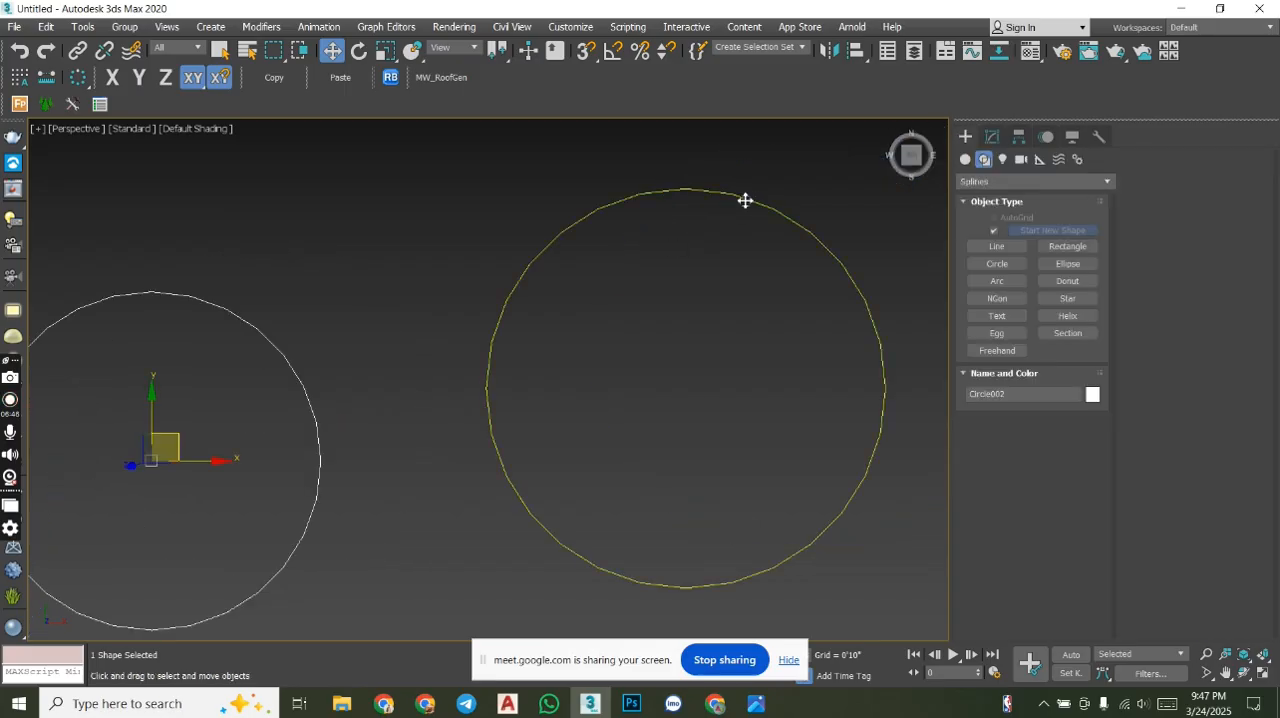
{"action": "left_click", "coordinate": [745, 200]}
{"action": "right_click", "coordinate": [745, 200]}
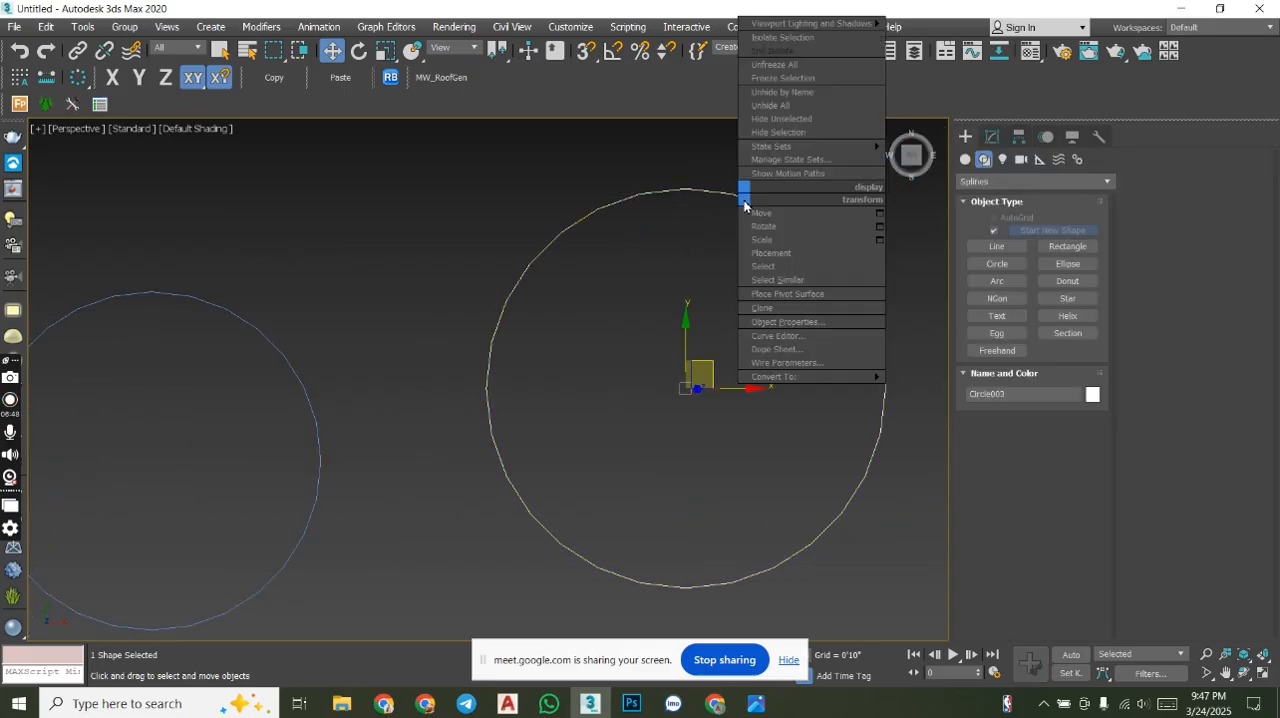
{"action": "mouse_move", "coordinate": [805, 378]}
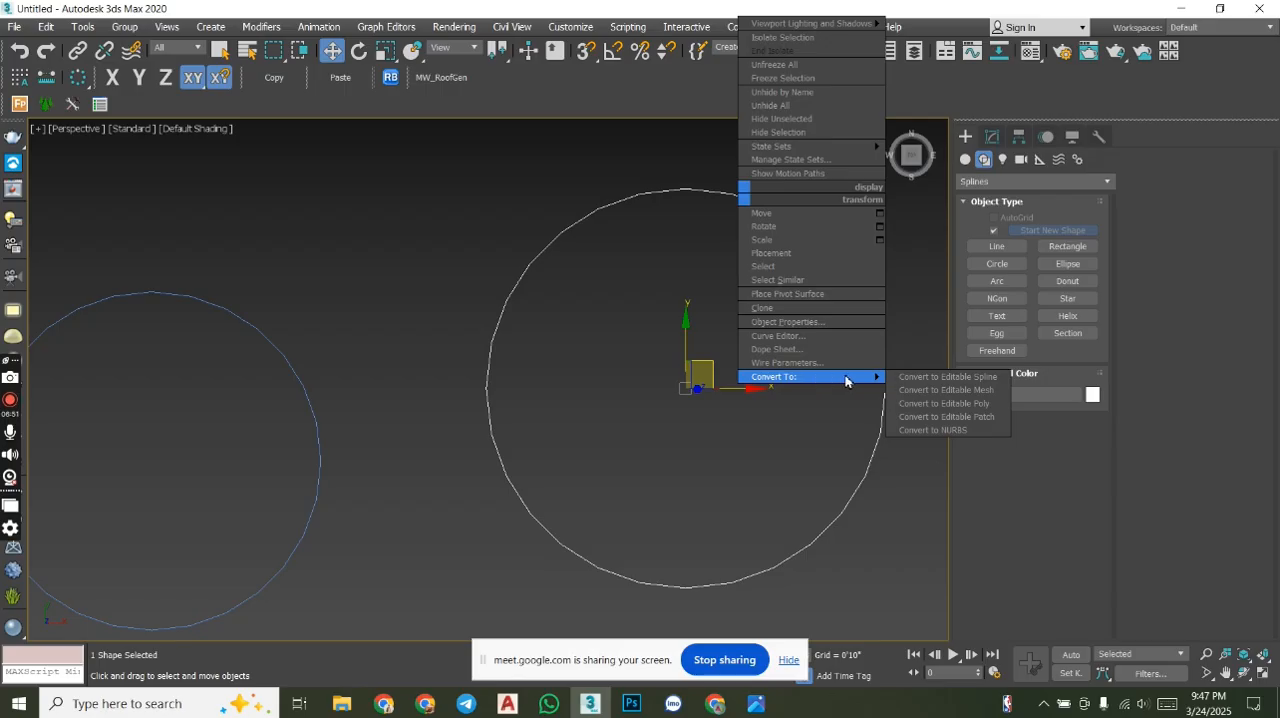
{"action": "left_click", "coordinate": [948, 377]}
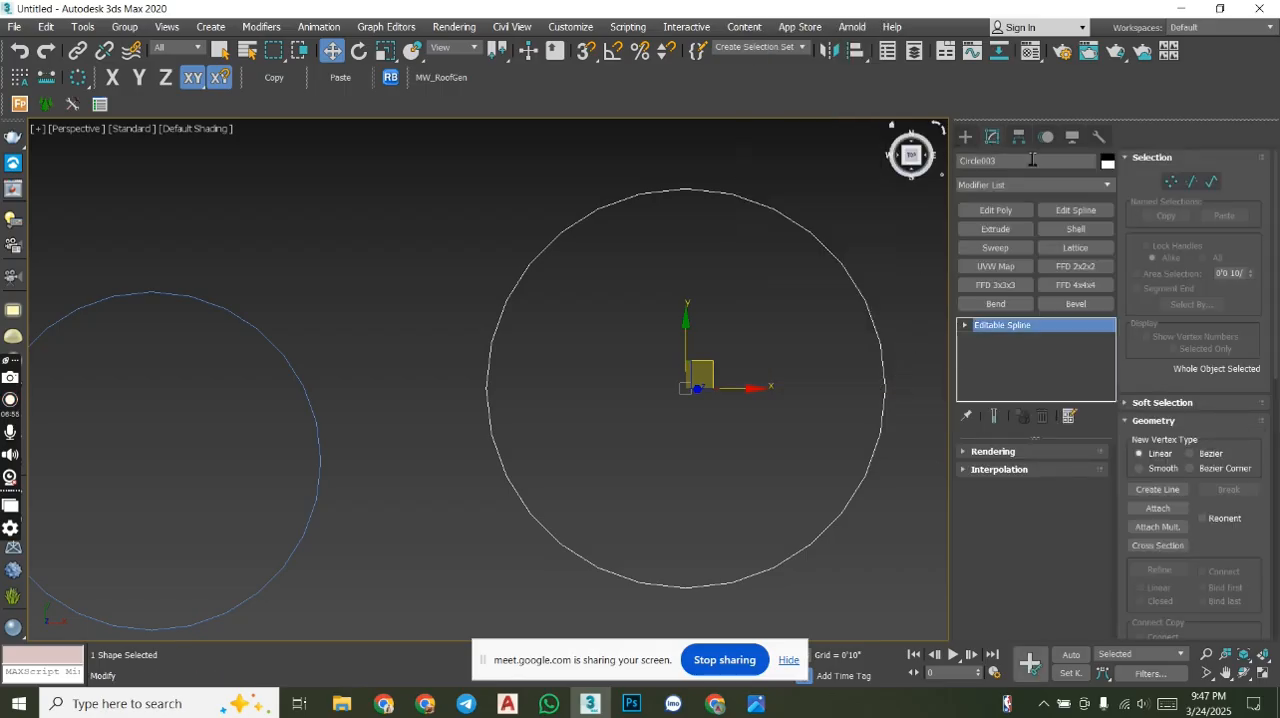
{"action": "right_click", "coordinate": [797, 232]}
{"action": "mouse_move", "coordinate": [886, 411]}
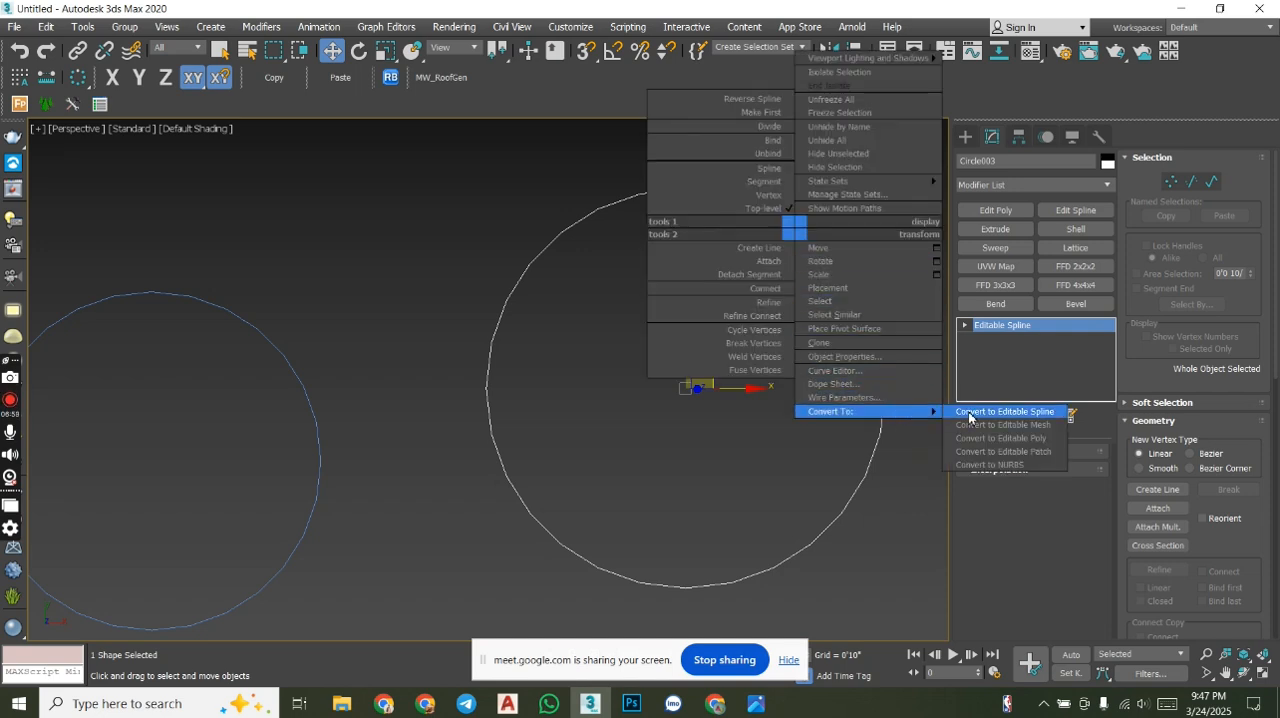
{"action": "left_click", "coordinate": [970, 413]}
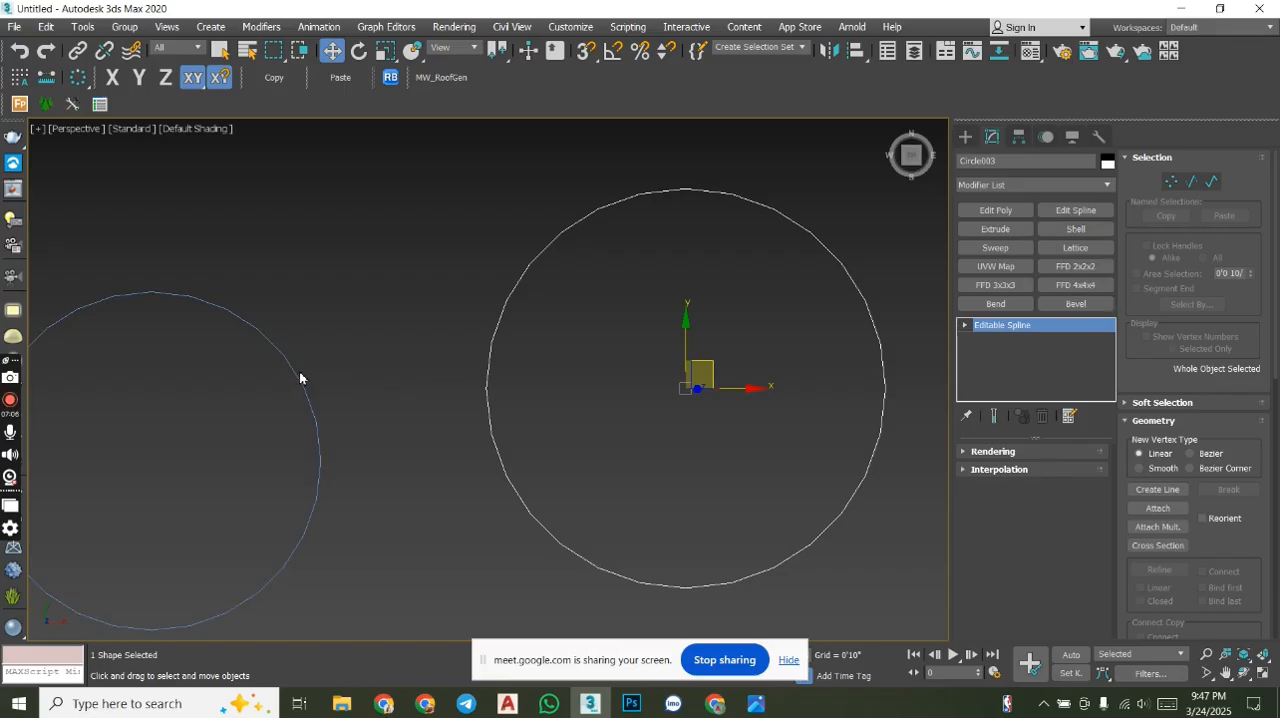
- Collapse the larger circle's Selection and Geometry settings and expand its Rendering and Interpolation settings
{"action": "left_click", "coordinate": [1147, 167]}
{"action": "left_click", "coordinate": [1145, 170]}
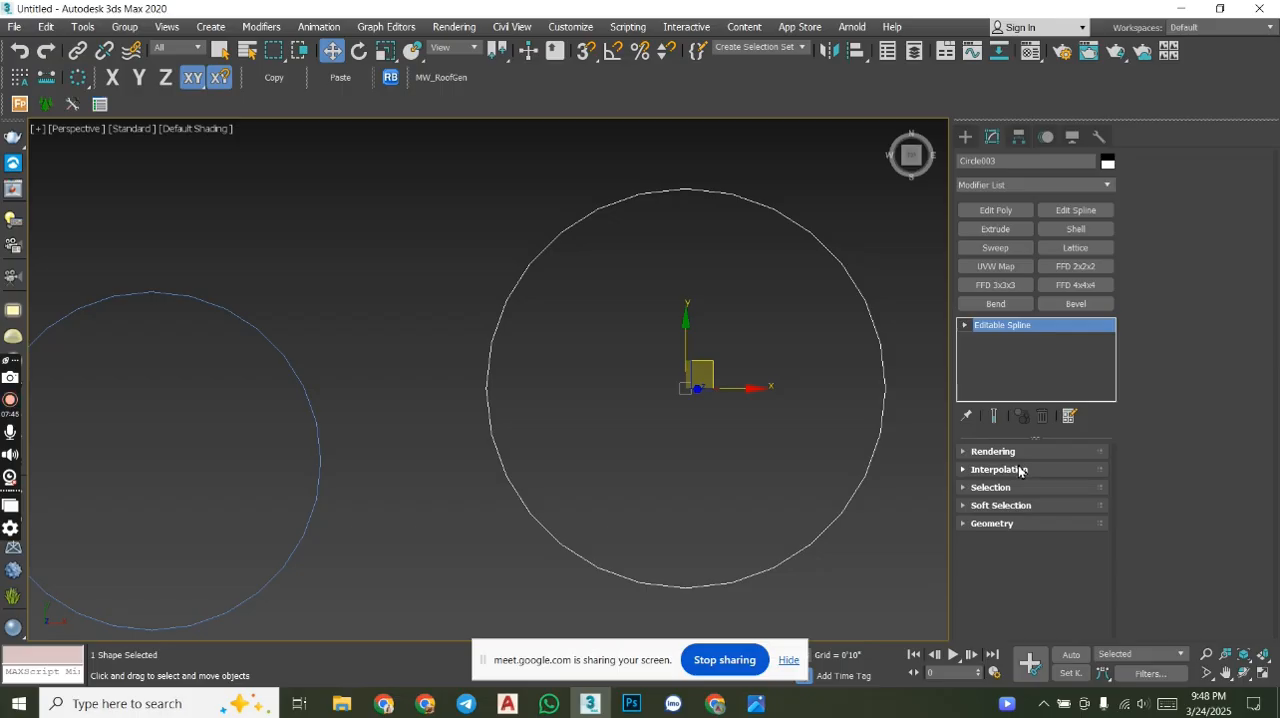
{"action": "middle_click_drag", "start_coordinate": [263, 303], "coordinate": [513, 288]}
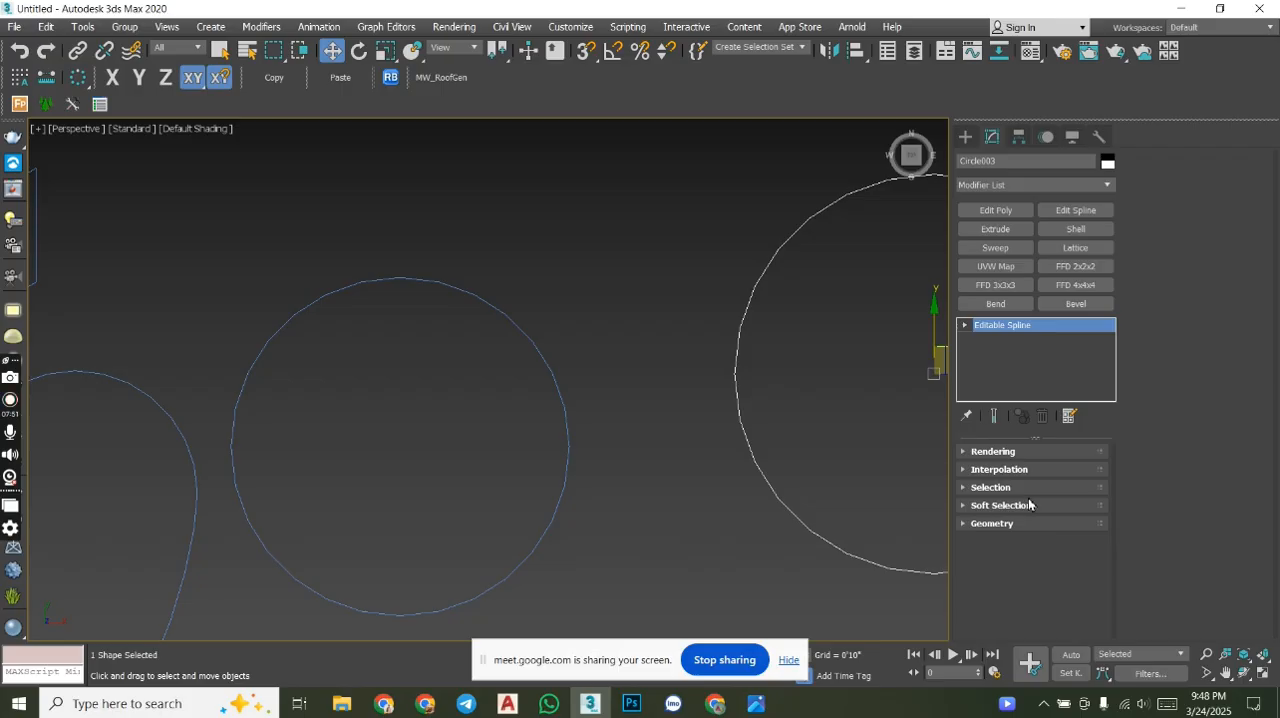
{"action": "middle_click_drag", "start_coordinate": [796, 414], "coordinate": [450, 384]}
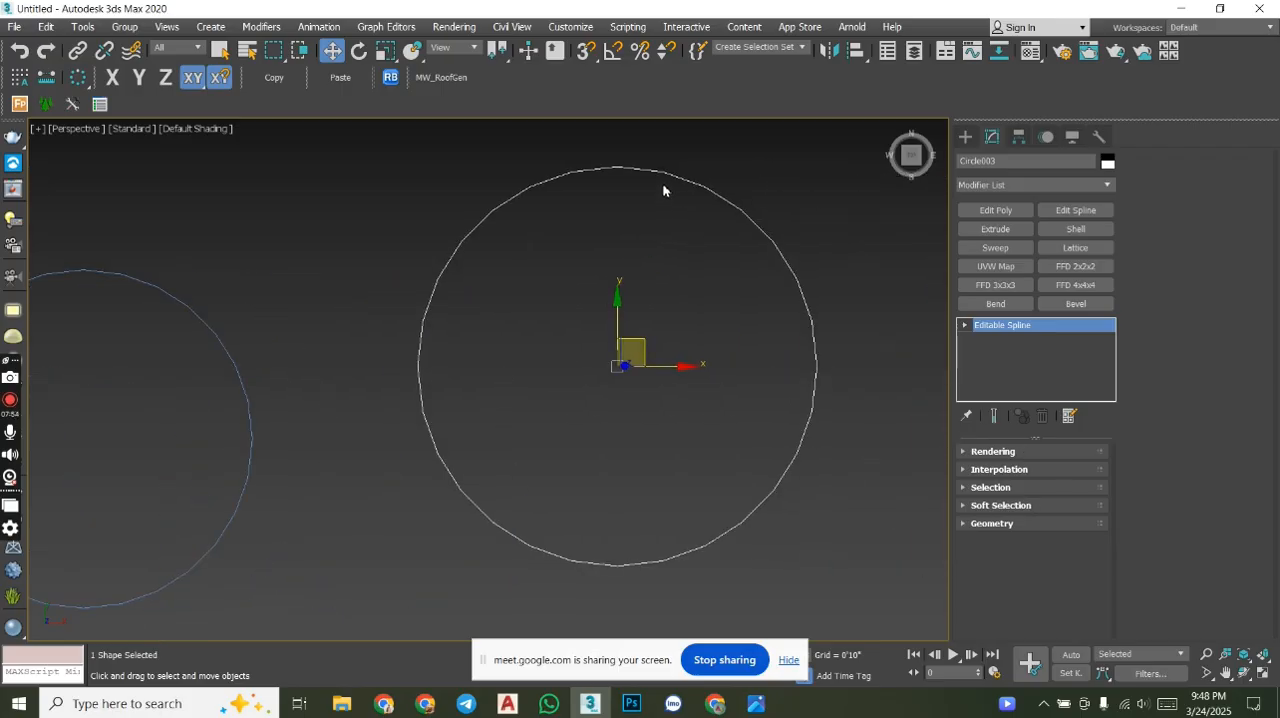
{"action": "left_click", "coordinate": [1007, 451]}
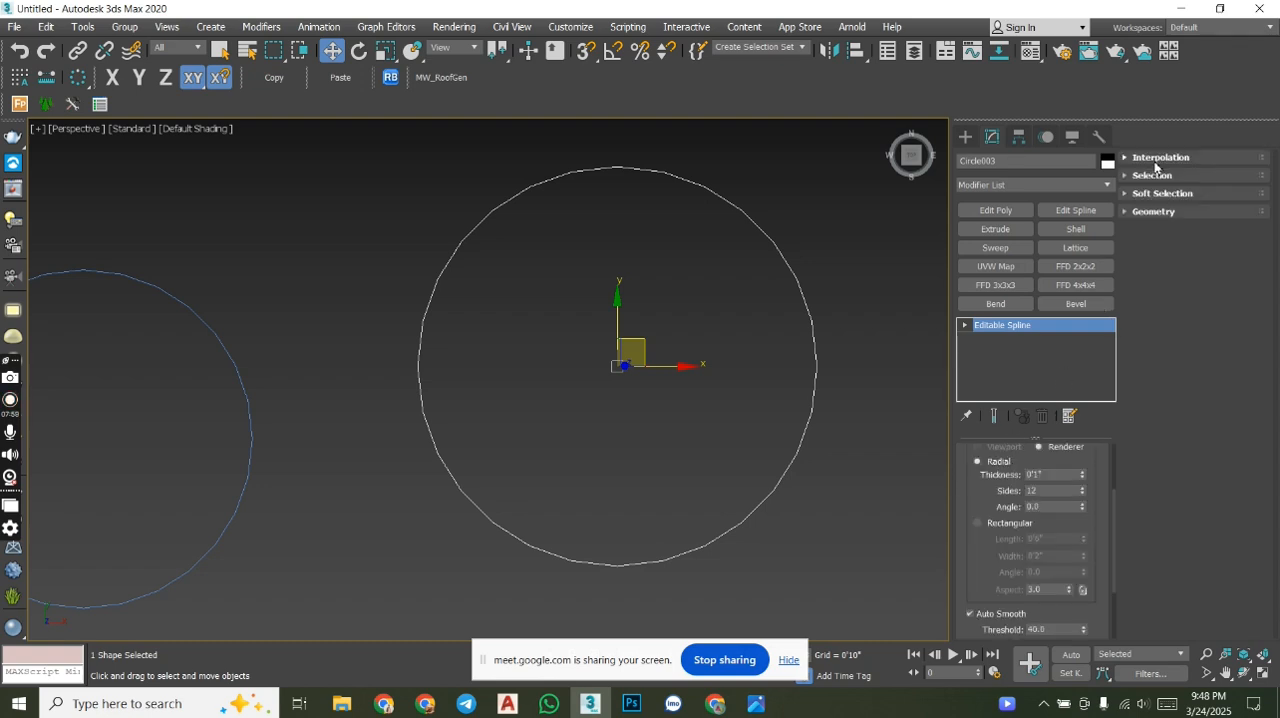
{"action": "left_click", "coordinate": [1157, 160]}
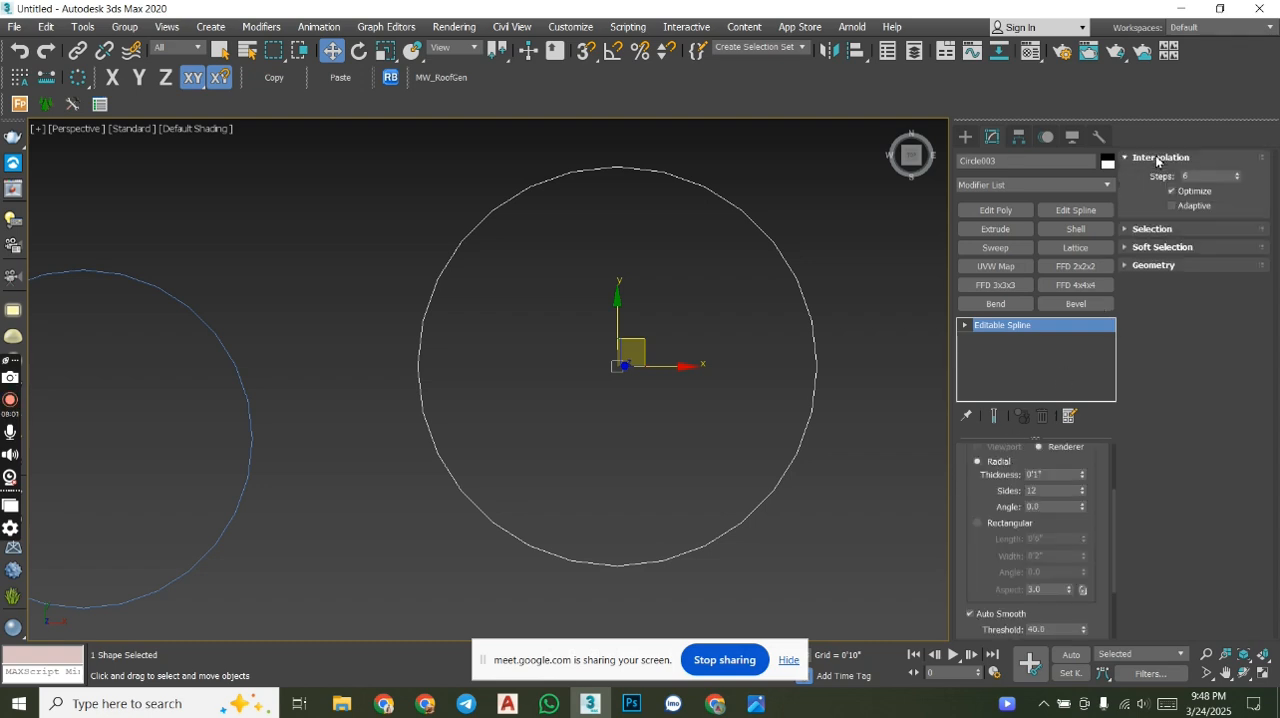
- Reduce the larger circle's interpolation steps to 0
{"action": "middle_click_drag", "start_coordinate": [808, 186], "coordinate": [901, 202]}
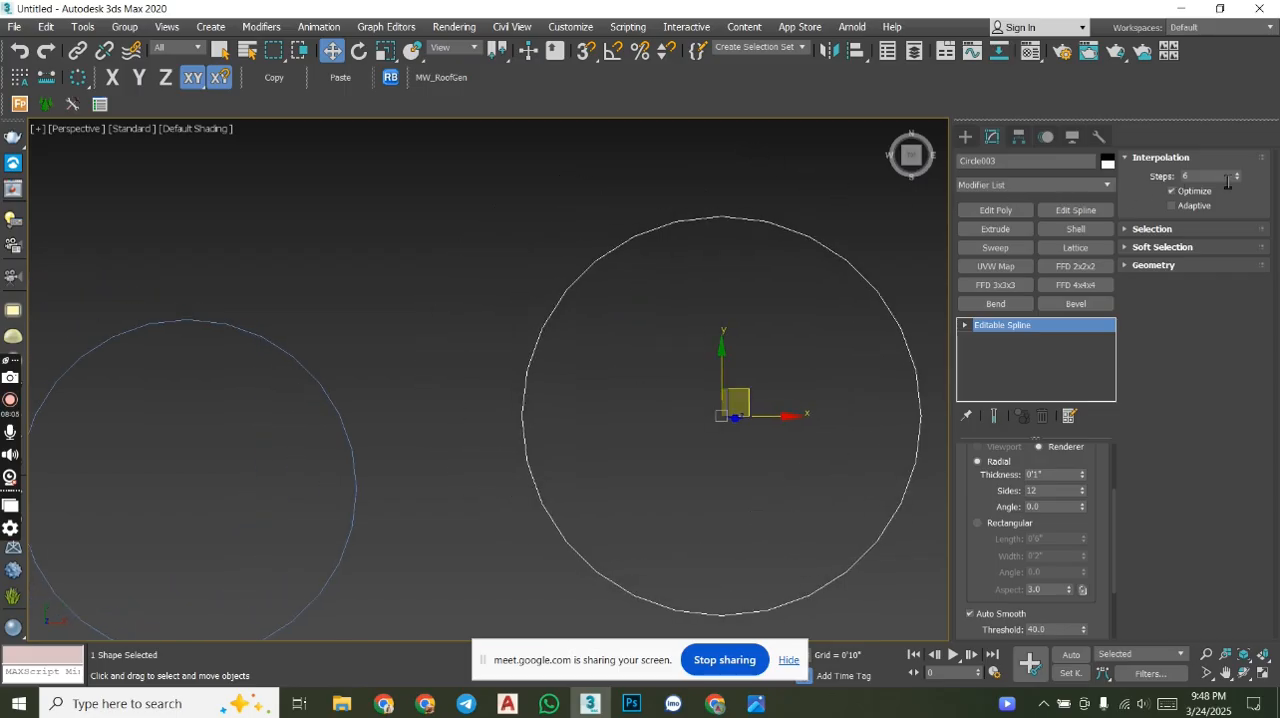
{"action": "left_click_drag", "start_coordinate": [1237, 180], "coordinate": [1239, 208]}
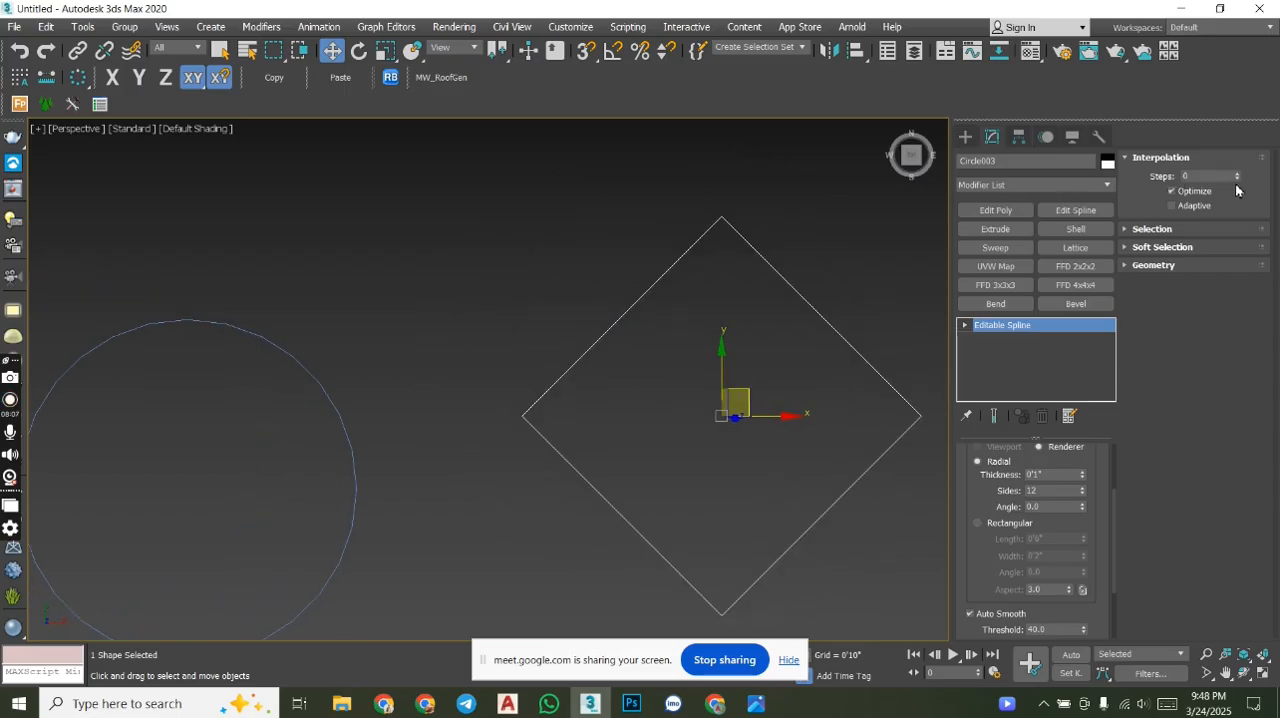
{"action": "middle_click_drag", "start_coordinate": [900, 289], "coordinate": [826, 280]}
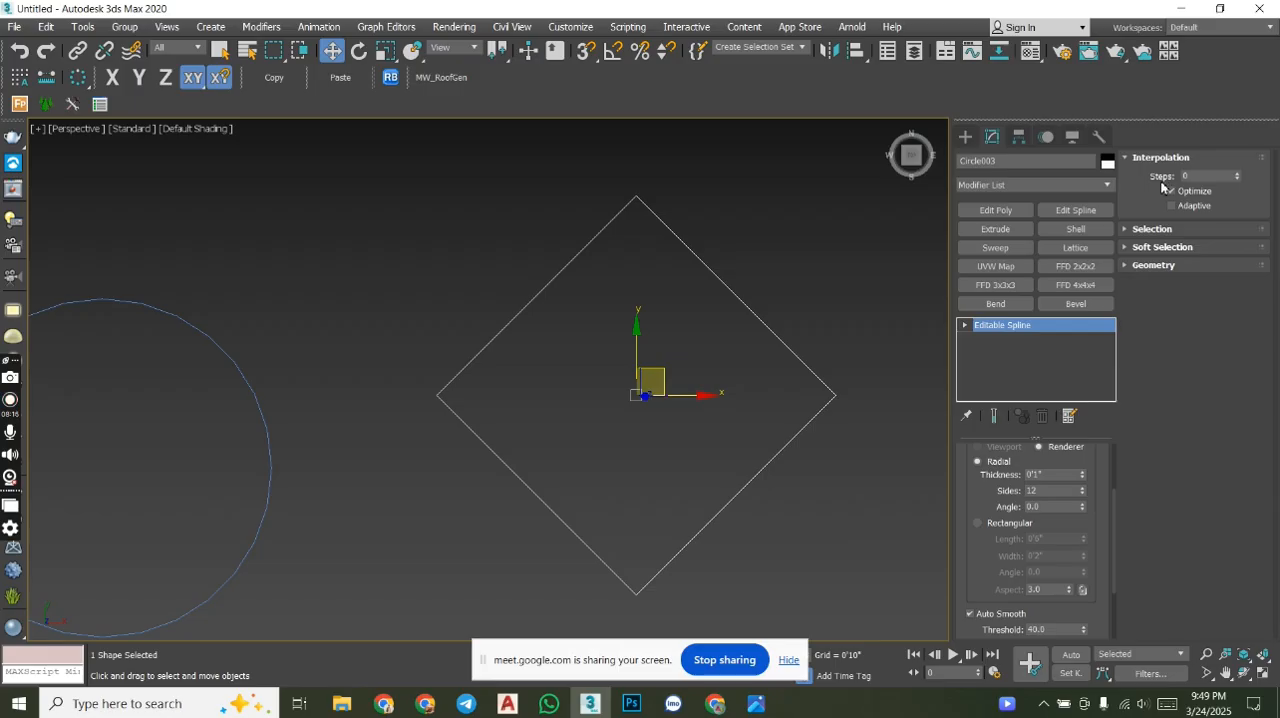
- Set the larger circle's interpolation steps to 10 and inspect its edge up close
{"action": "double_click", "coordinate": [1218, 176]}
{"action": "type", "text": "10"}
{"action": "key", "text": "Return"}
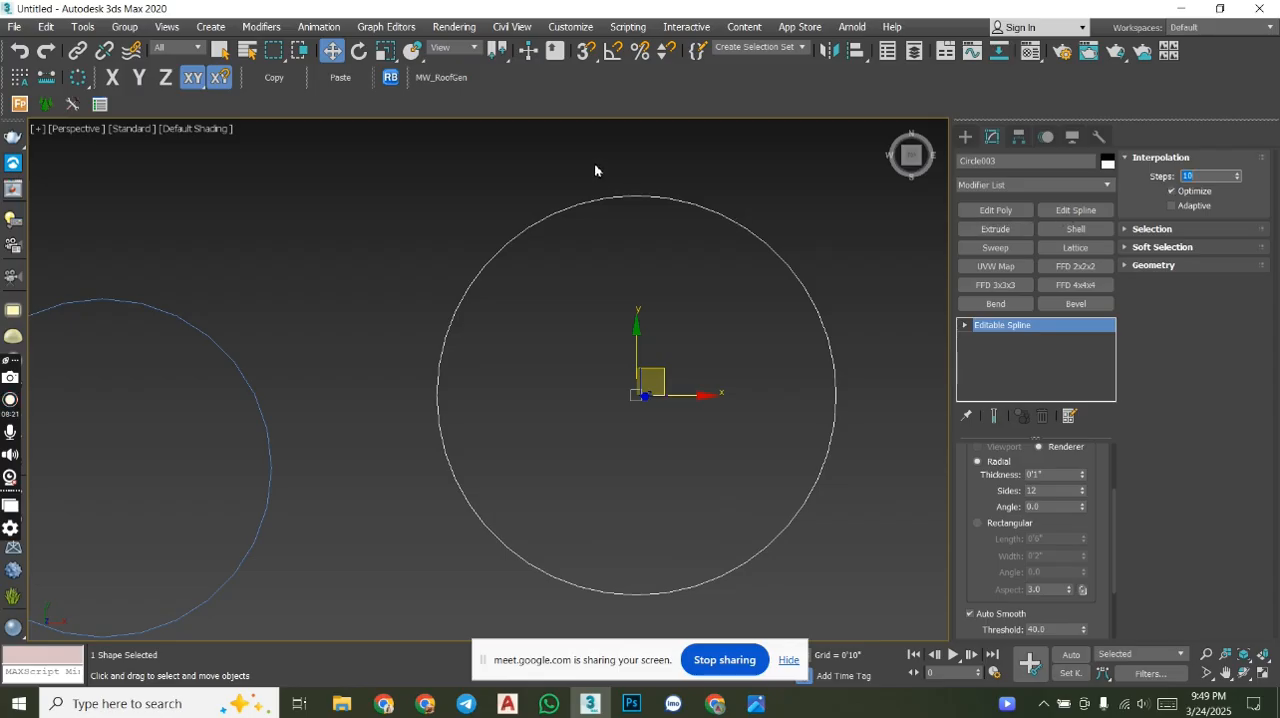
{"action": "scroll", "coordinate": [640, 250], "scroll_direction": "up", "scroll_amount": 8}
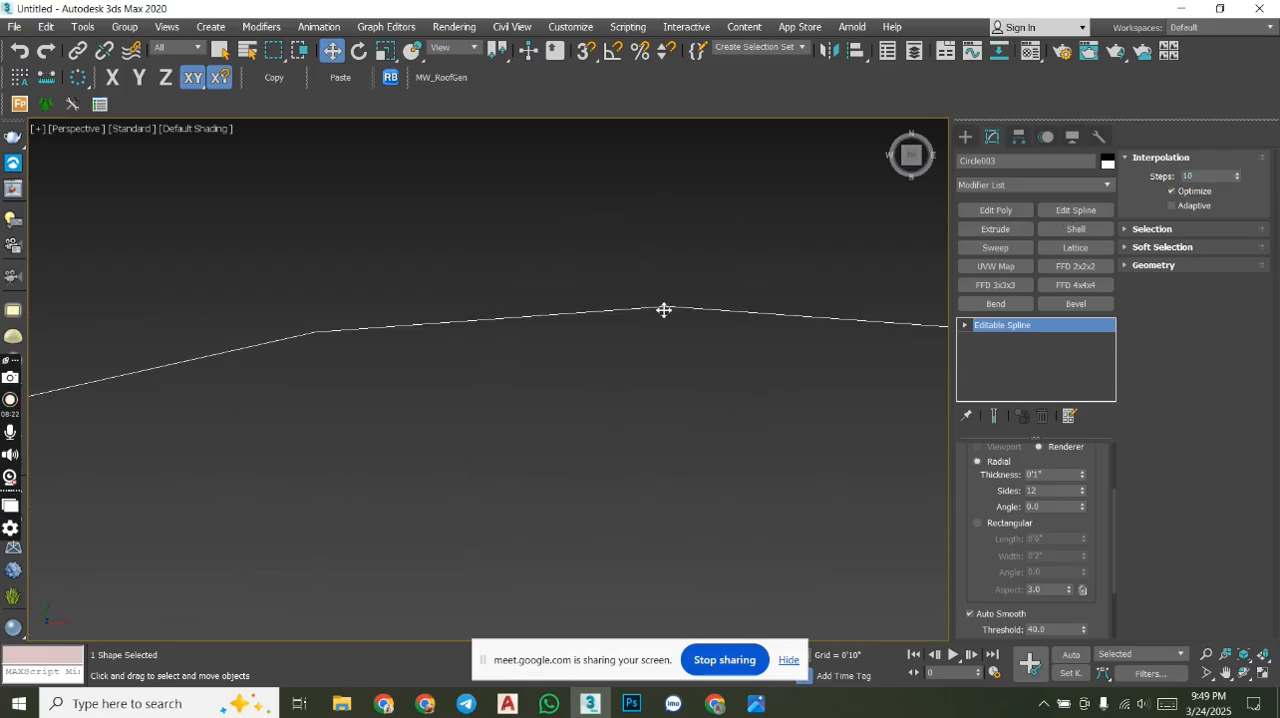
- Raise the larger circle's interpolation steps to 50 and bring the whole circle back into view
{"action": "left_click", "coordinate": [1212, 177]}
{"action": "type", "text": "50"}
{"action": "key", "text": "Return"}
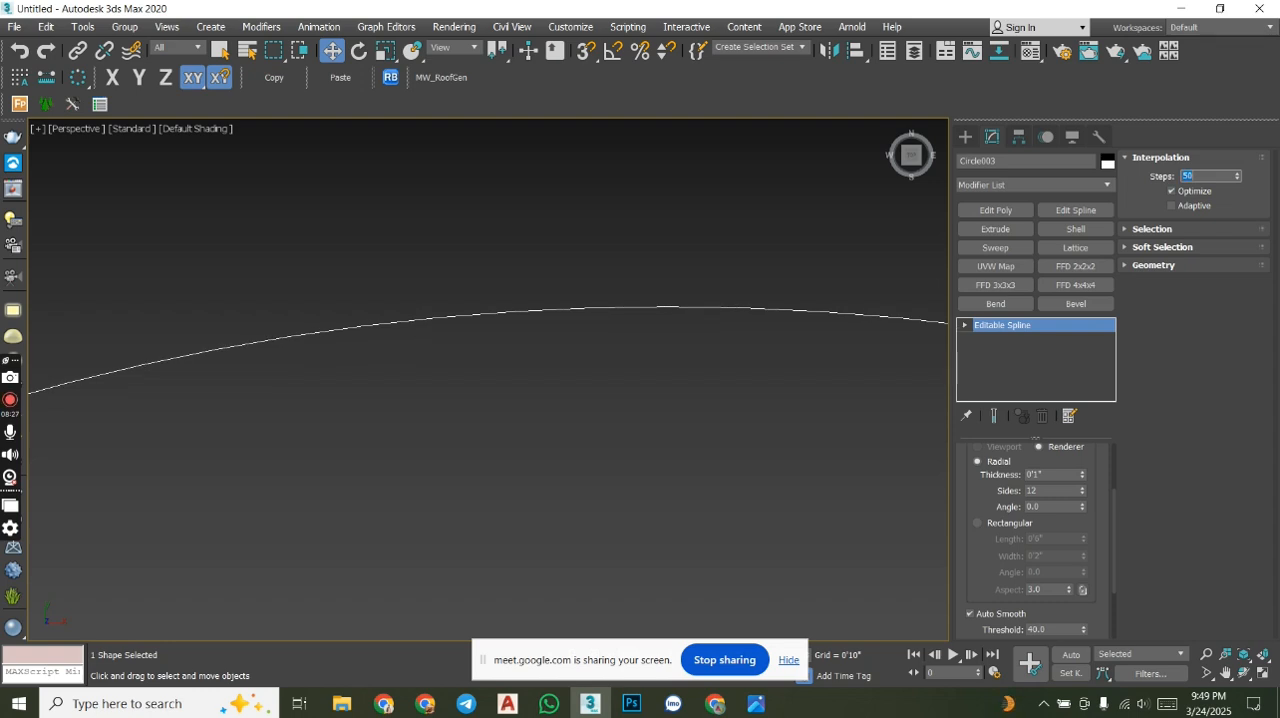
{"action": "left_click_drag", "start_coordinate": [750, 310], "coordinate": [762, 390]}
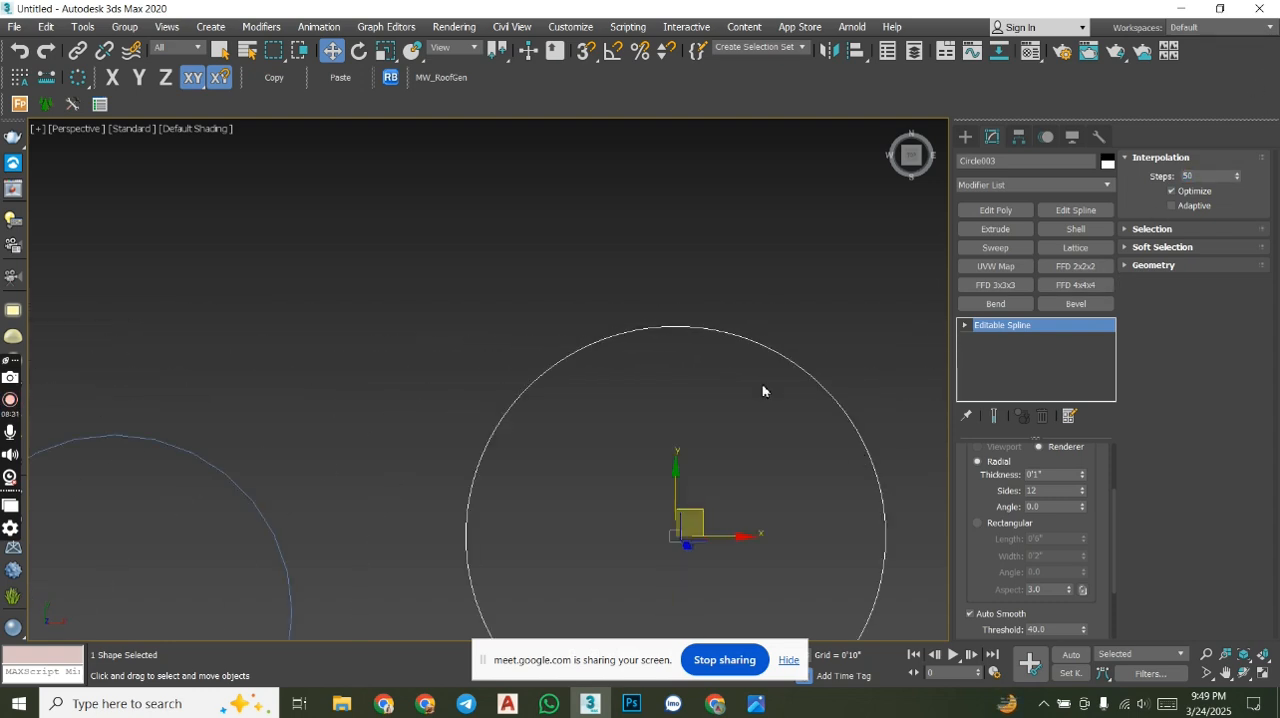
- Change the larger circle's interpolation steps to 0 and then to 6
{"action": "double_click", "coordinate": [1195, 177]}
{"action": "type", "text": "0"}
{"action": "key", "text": "Return"}
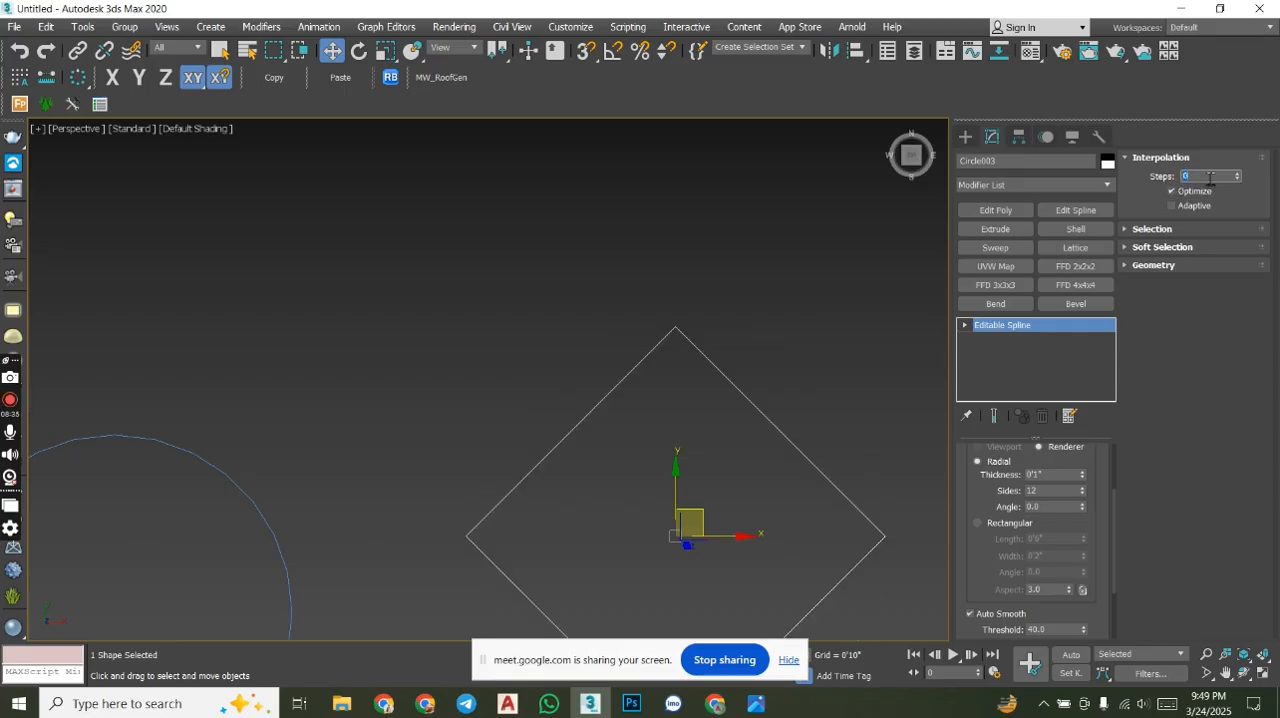
{"action": "type", "text": "6"}
{"action": "key", "text": "Return"}
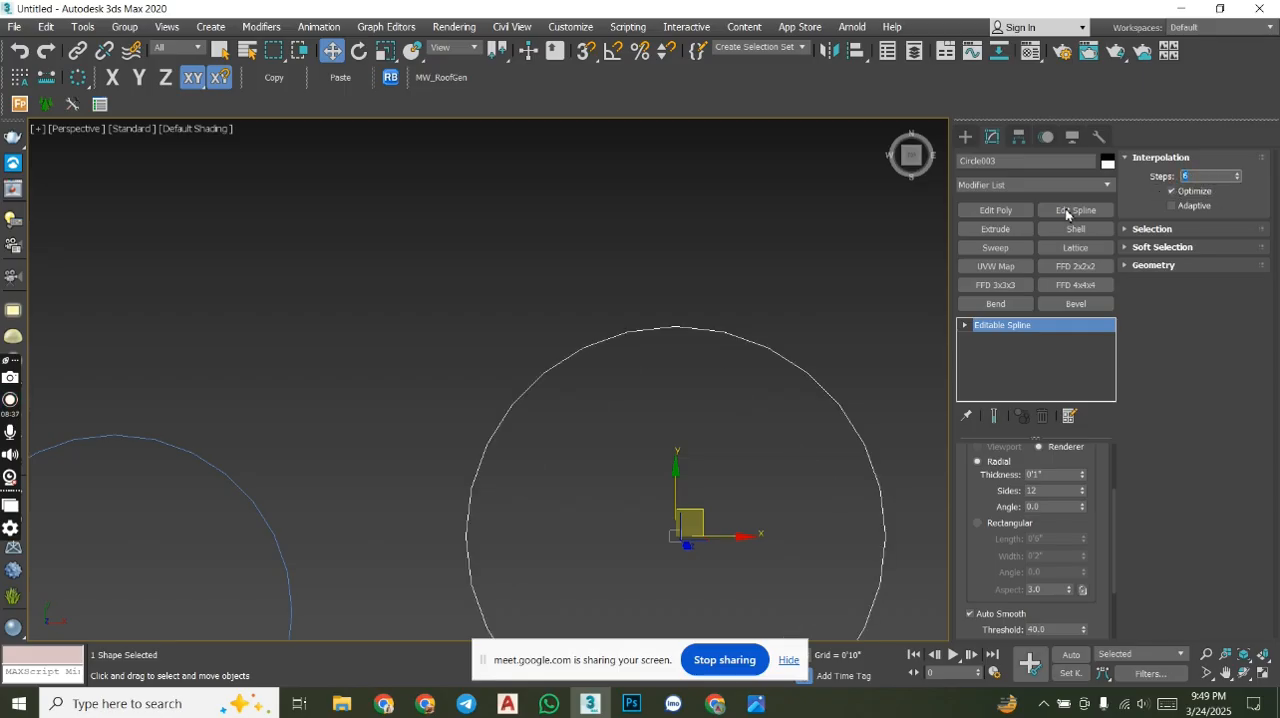
{"action": "scroll", "coordinate": [829, 262], "scroll_direction": "up", "scroll_amount": 3}
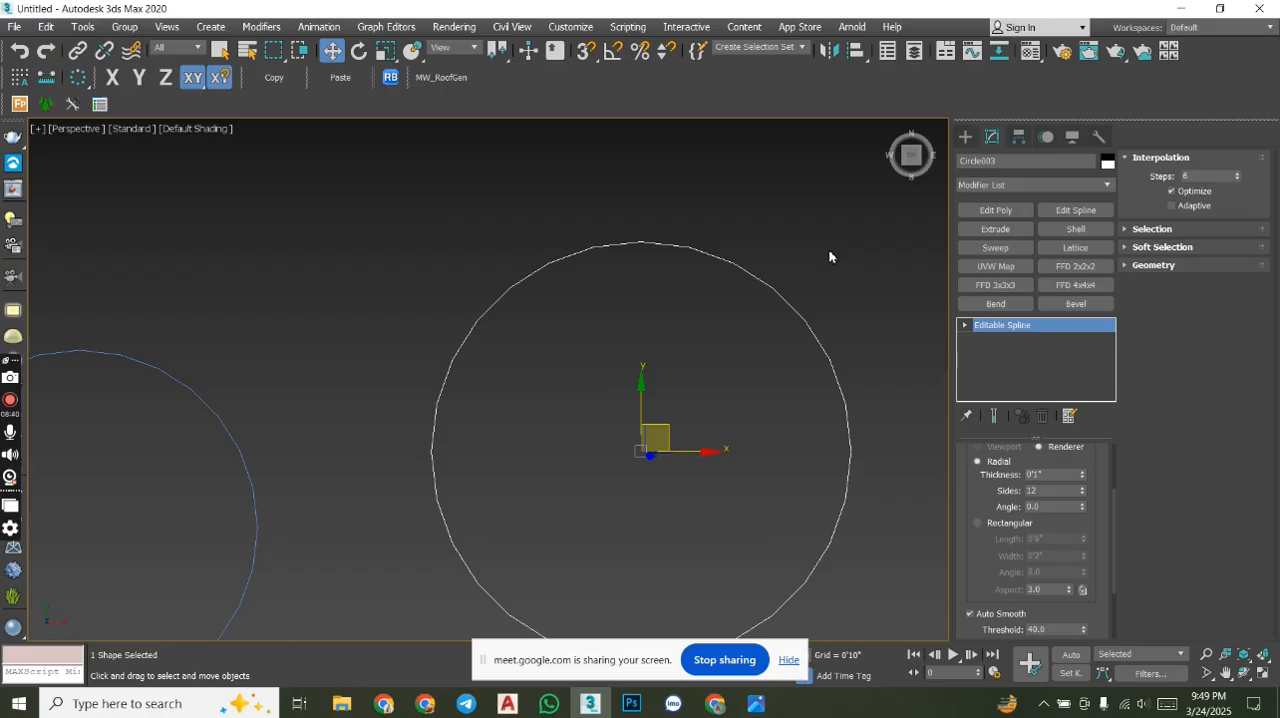
- Enable Adaptive interpolation for the larger circle and examine its outline up close for smoothness
{"action": "left_click", "coordinate": [1173, 207]}
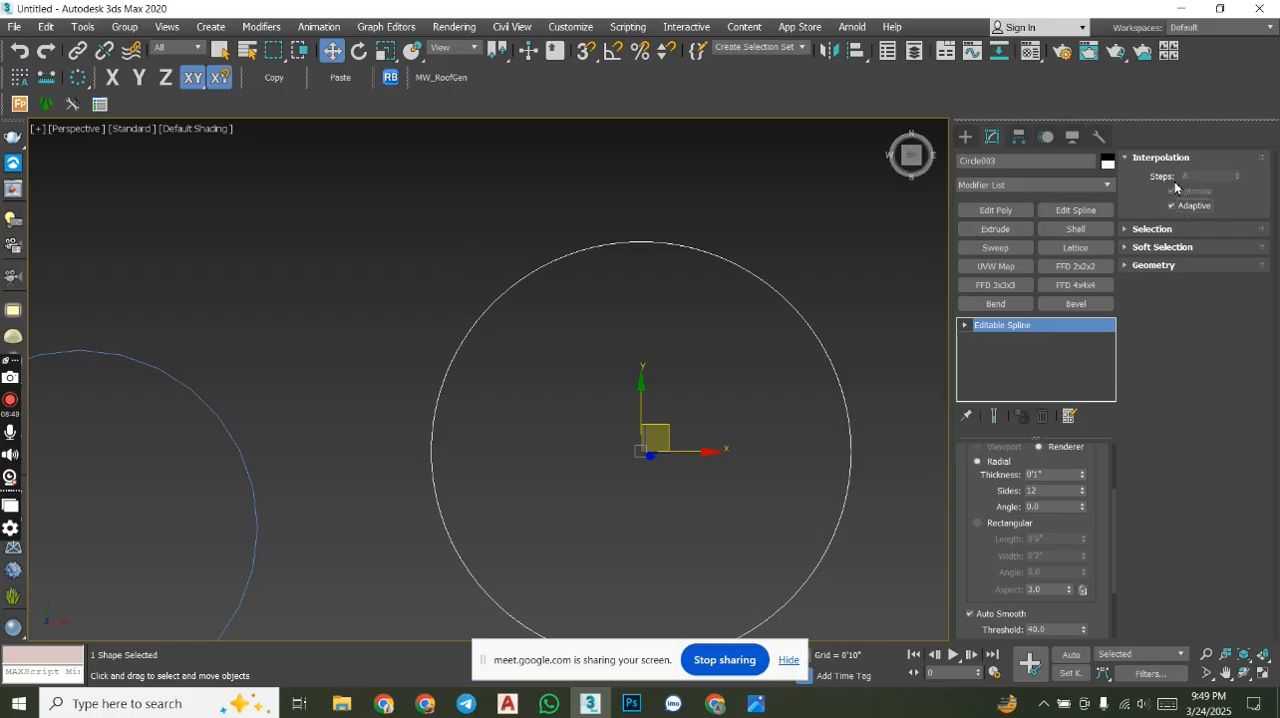
{"action": "scroll", "coordinate": [770, 245], "scroll_direction": "up", "scroll_amount": 10}
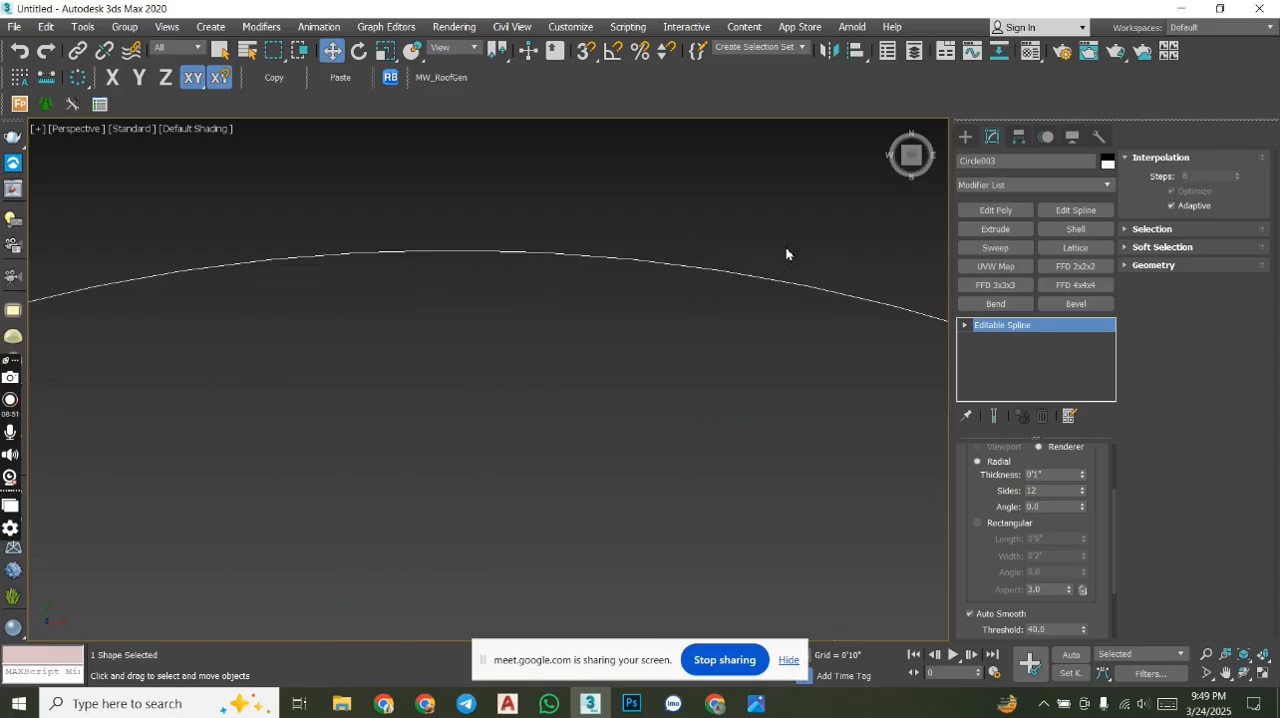
{"action": "scroll", "coordinate": [702, 372], "scroll_direction": "down", "scroll_amount": 10}
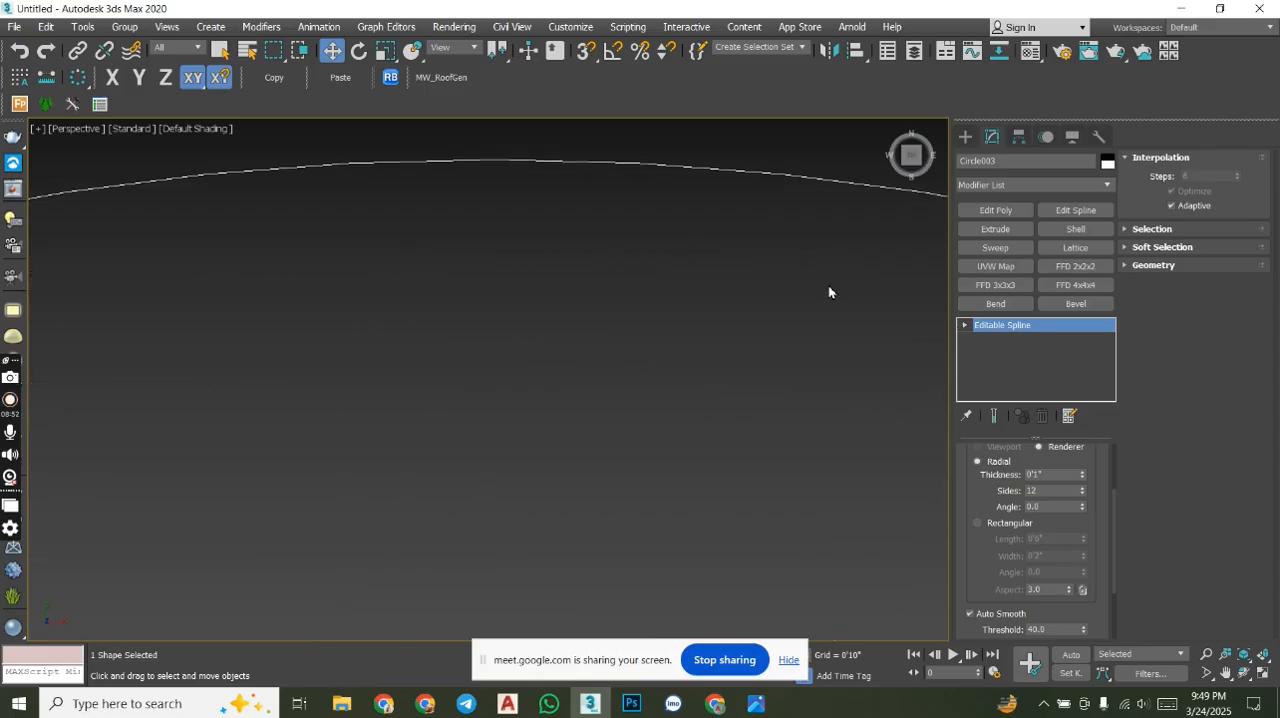
{"action": "middle_click_drag", "start_coordinate": [636, 406], "coordinate": [643, 289]}
{"action": "scroll", "coordinate": [691, 334], "scroll_direction": "up", "scroll_amount": 6}
{"action": "scroll", "coordinate": [709, 397], "scroll_direction": "down", "scroll_amount": 2}
{"action": "middle_click_drag", "start_coordinate": [797, 399], "coordinate": [787, 521]}
{"action": "scroll", "coordinate": [771, 364], "scroll_direction": "down", "scroll_amount": 4}
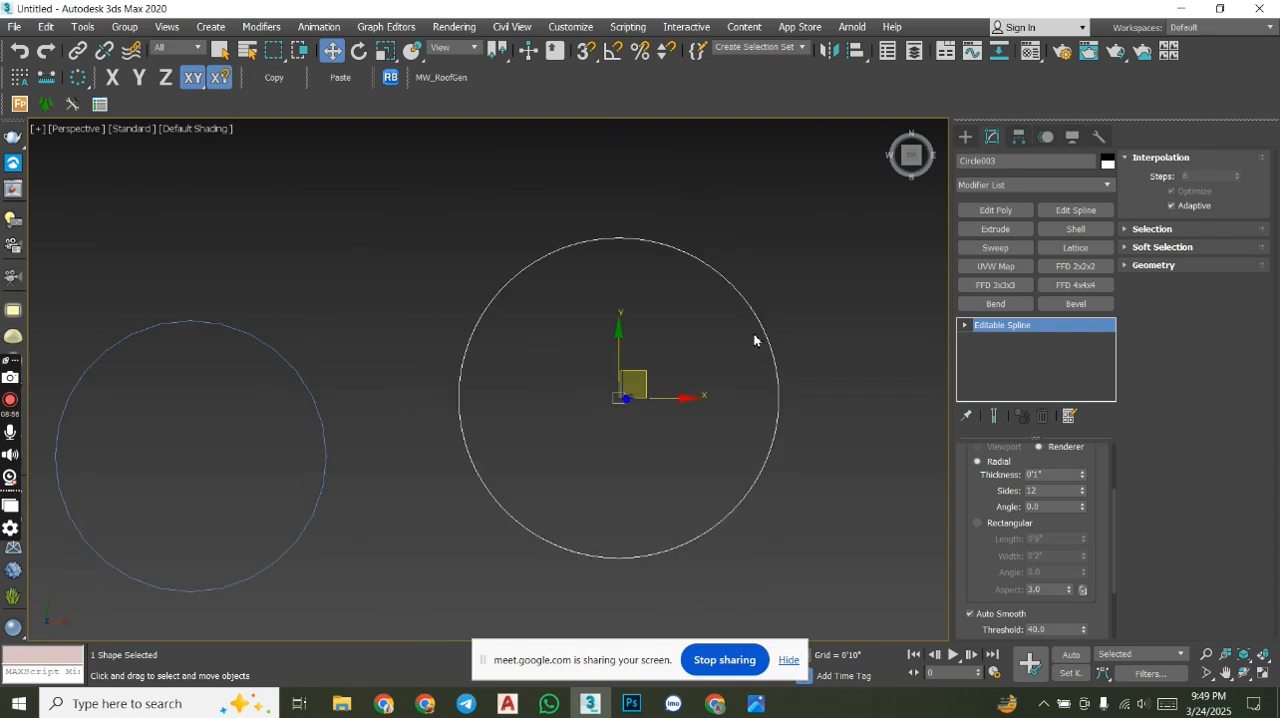
{"action": "middle_click_drag", "start_coordinate": [683, 384], "coordinate": [737, 378]}
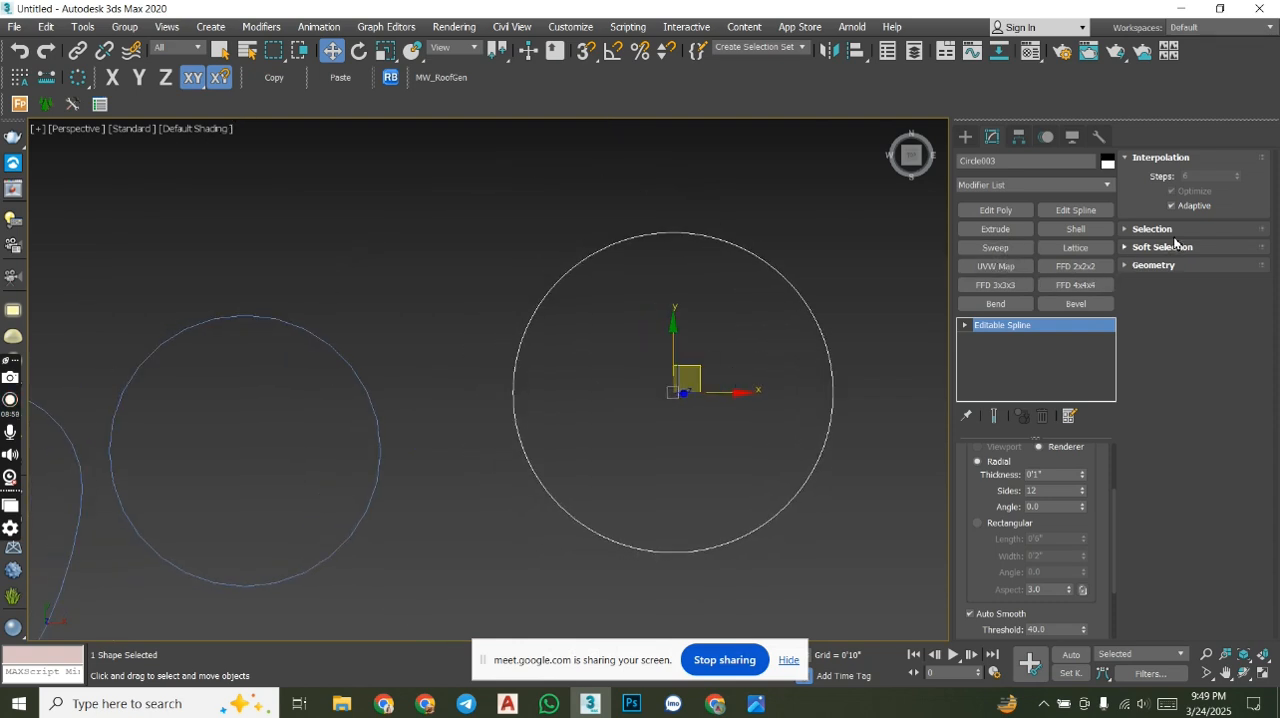
- Convert the middle circle with the Edit Spline modifier to an Editable Spline
{"action": "left_click", "coordinate": [1133, 159]}
{"action": "middle_click_drag", "start_coordinate": [353, 433], "coordinate": [512, 355]}
{"action": "left_click", "coordinate": [527, 326]}
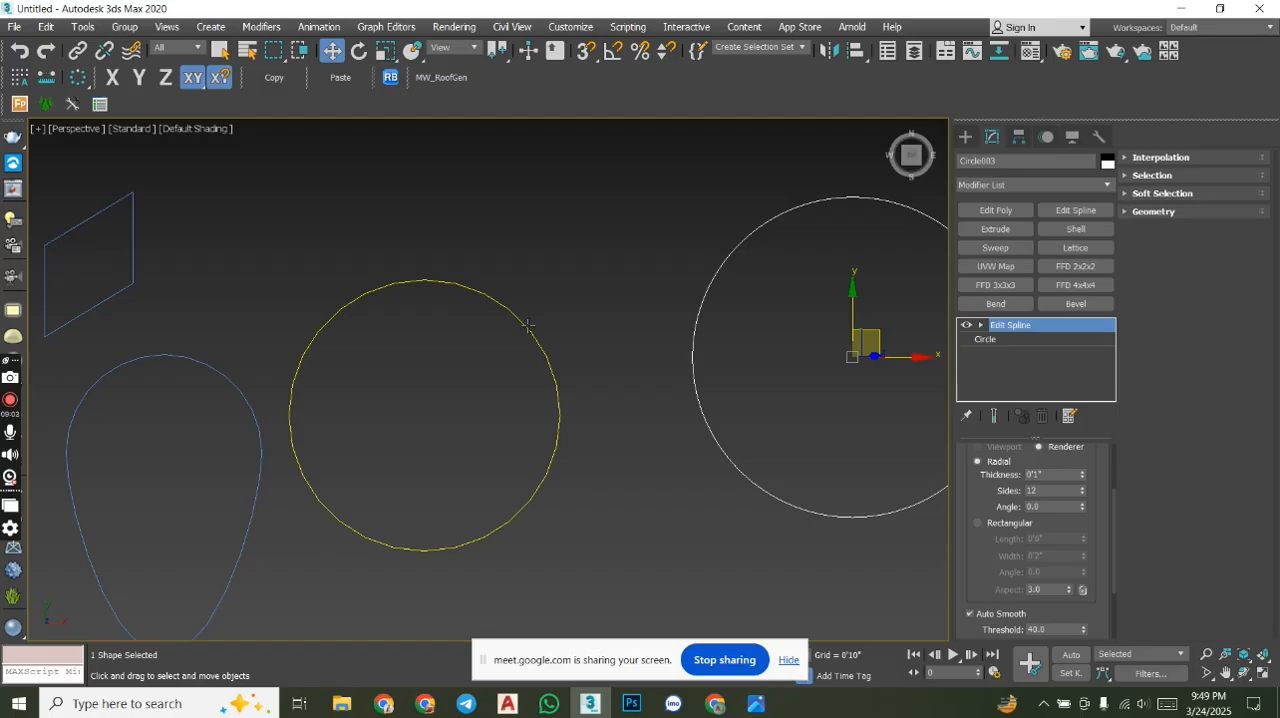
{"action": "right_click", "coordinate": [527, 326]}
{"action": "mouse_move", "coordinate": [631, 502]}
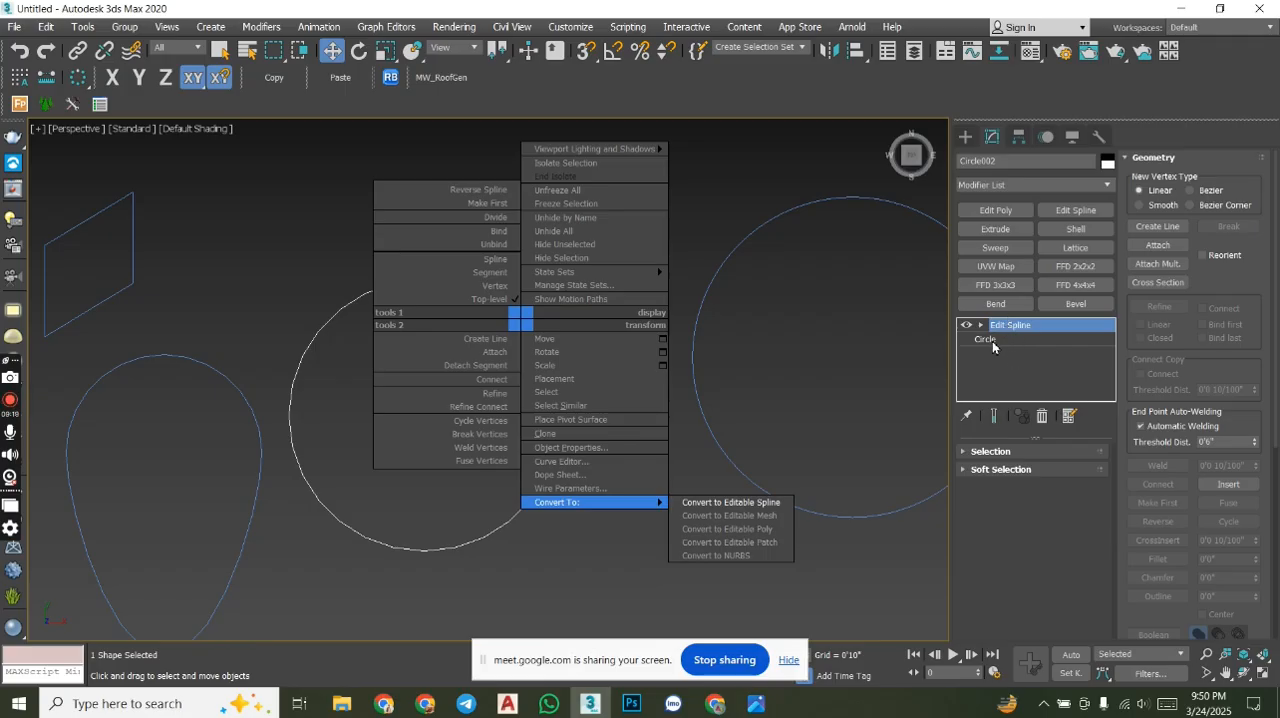
{"action": "left_click", "coordinate": [723, 506]}
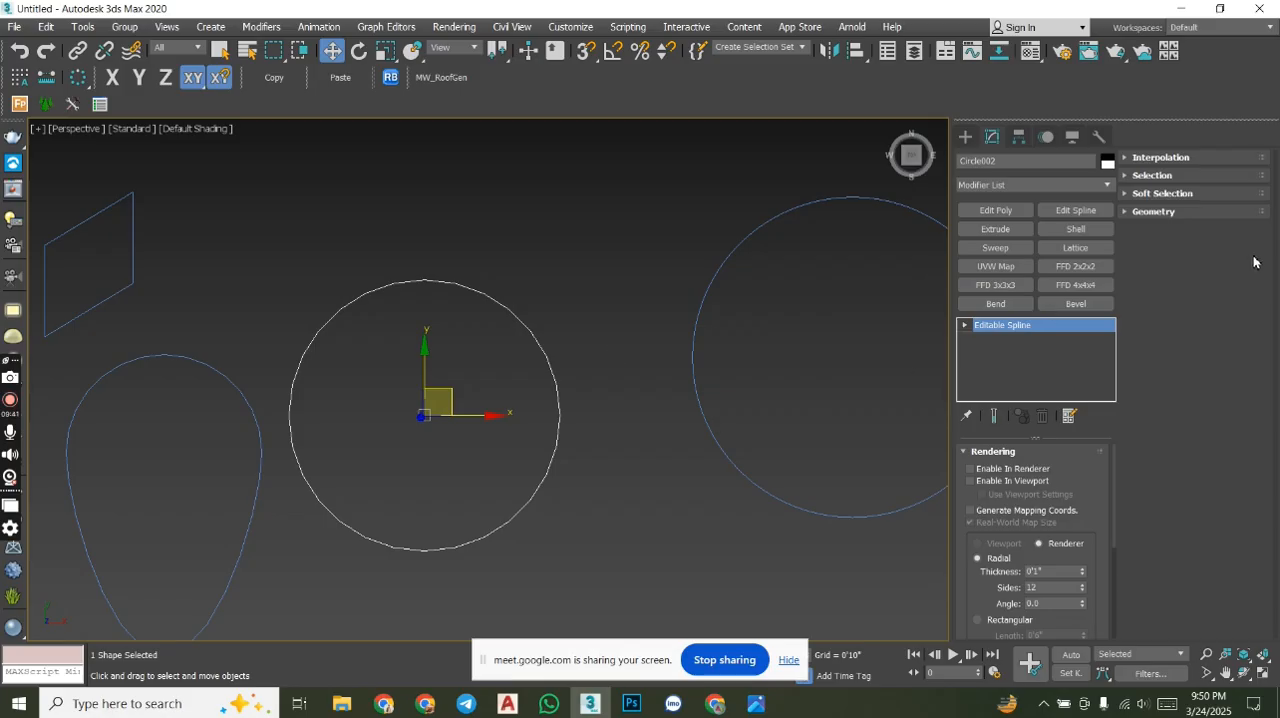
- Enable Adaptive interpolation for the middle circle and check its edge for smoothness
{"action": "left_click", "coordinate": [1144, 158]}
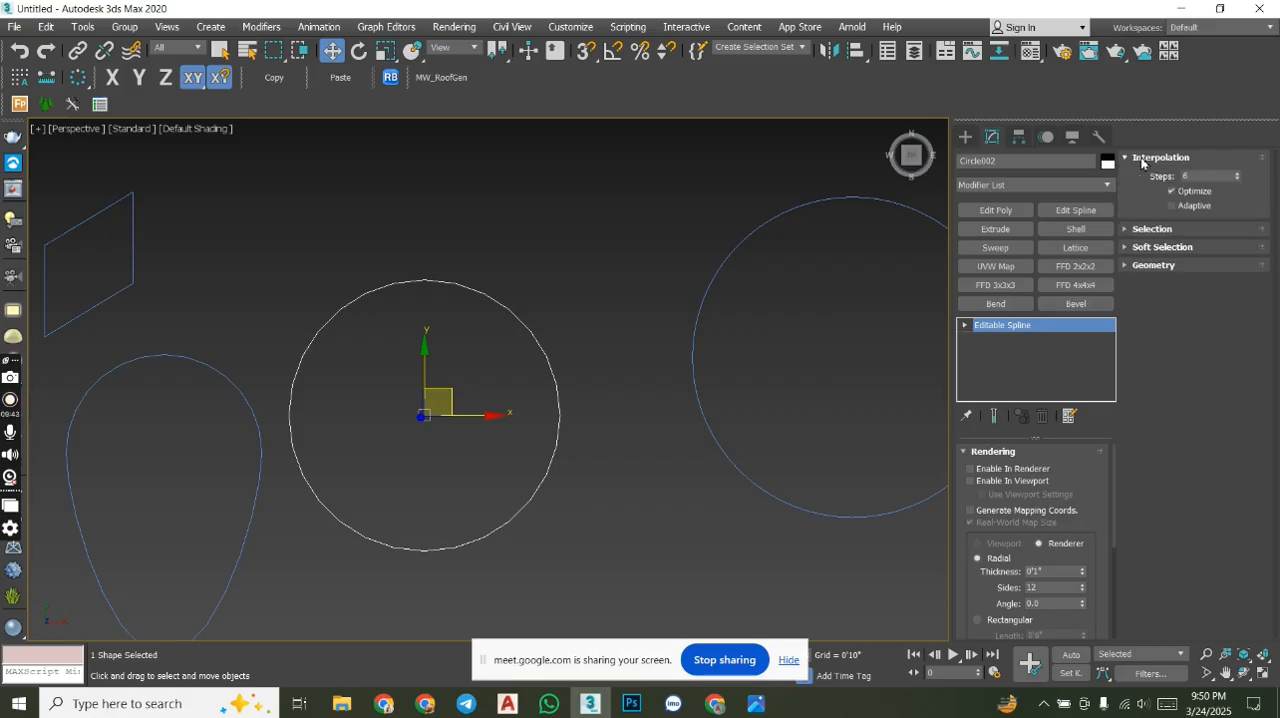
{"action": "left_click", "coordinate": [1182, 205]}
{"action": "middle_click_drag", "start_coordinate": [519, 419], "coordinate": [435, 442]}
{"action": "scroll", "coordinate": [568, 351], "scroll_direction": "up", "scroll_amount": 6}
{"action": "scroll", "coordinate": [568, 347], "scroll_direction": "down", "scroll_amount": 6}
{"action": "scroll", "coordinate": [600, 434], "scroll_direction": "down", "scroll_amount": 2}
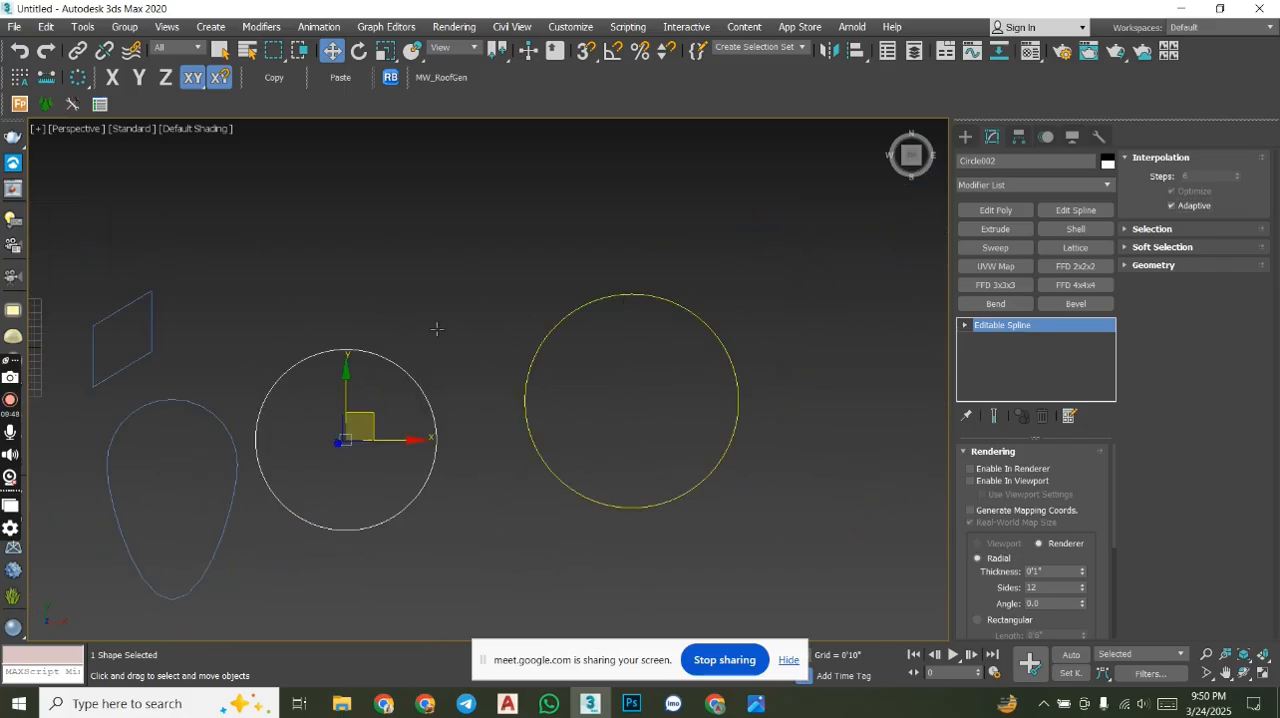
{"action": "left_click", "coordinate": [624, 296]}
{"action": "key", "text": "ctrl+z"}
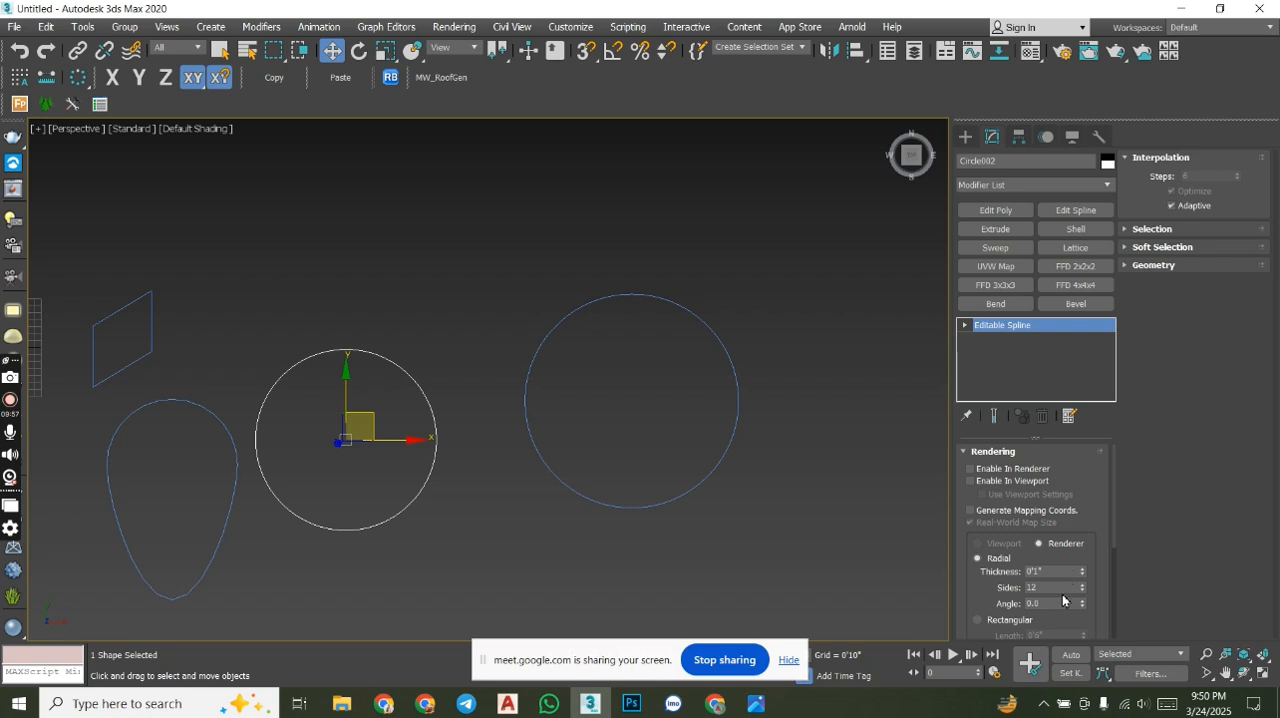
{"action": "middle_click_drag", "start_coordinate": [708, 327], "coordinate": [763, 330]}
{"action": "scroll", "coordinate": [716, 325], "scroll_direction": "up", "scroll_amount": 6}
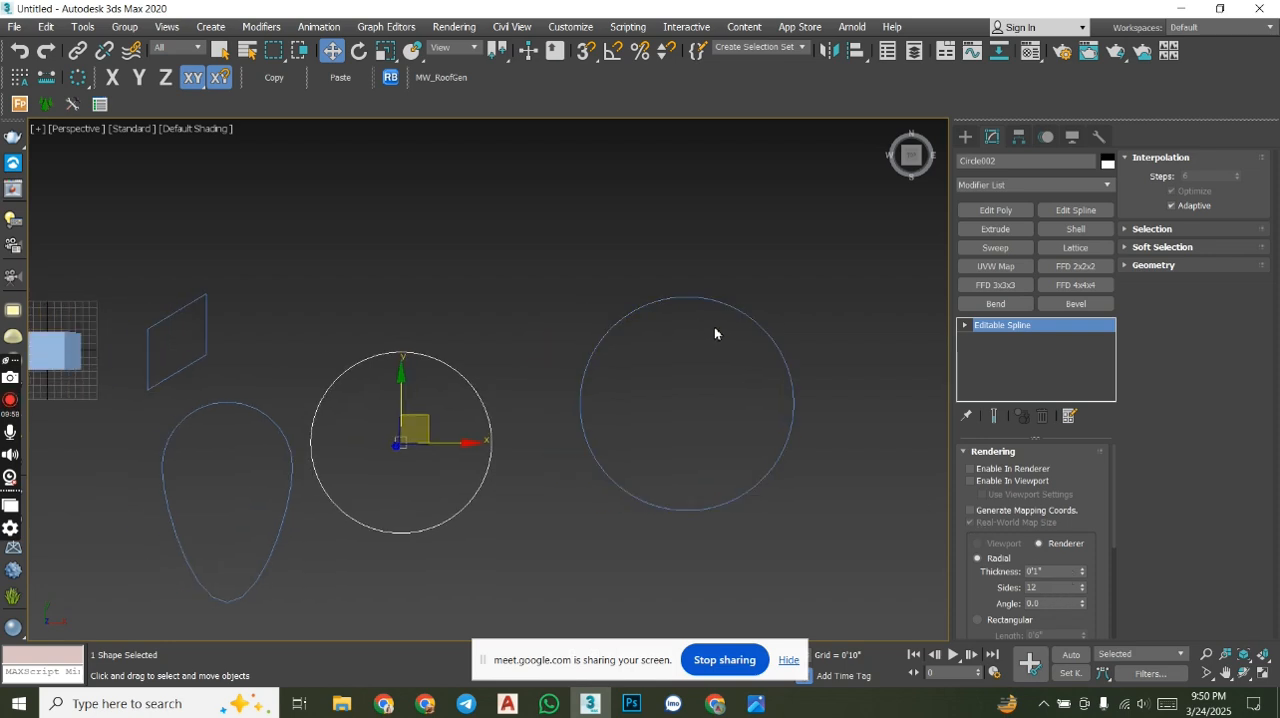
{"action": "scroll", "coordinate": [728, 317], "scroll_direction": "down", "scroll_amount": 3}
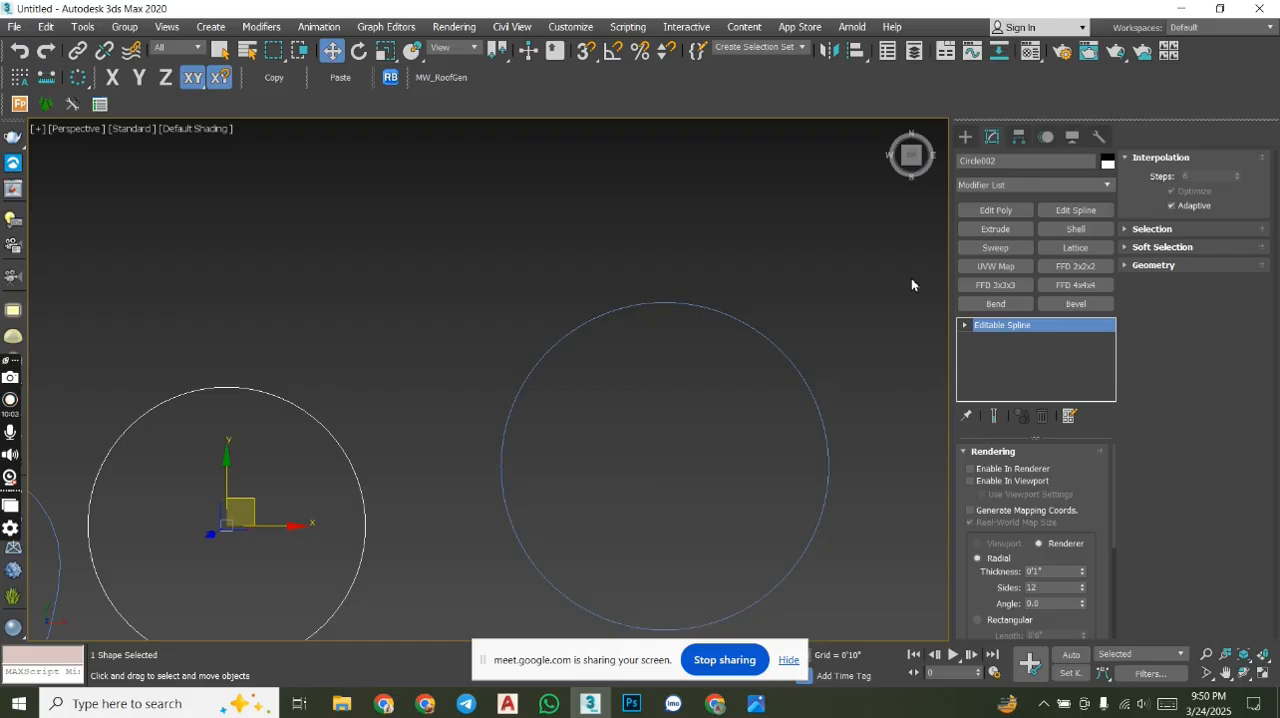
- Draw a circle with a radius of about 10'2" above the larger circle and open its modify settings
{"action": "scroll", "coordinate": [709, 372], "scroll_direction": "down", "scroll_amount": 5}
{"action": "left_click", "coordinate": [965, 136]}
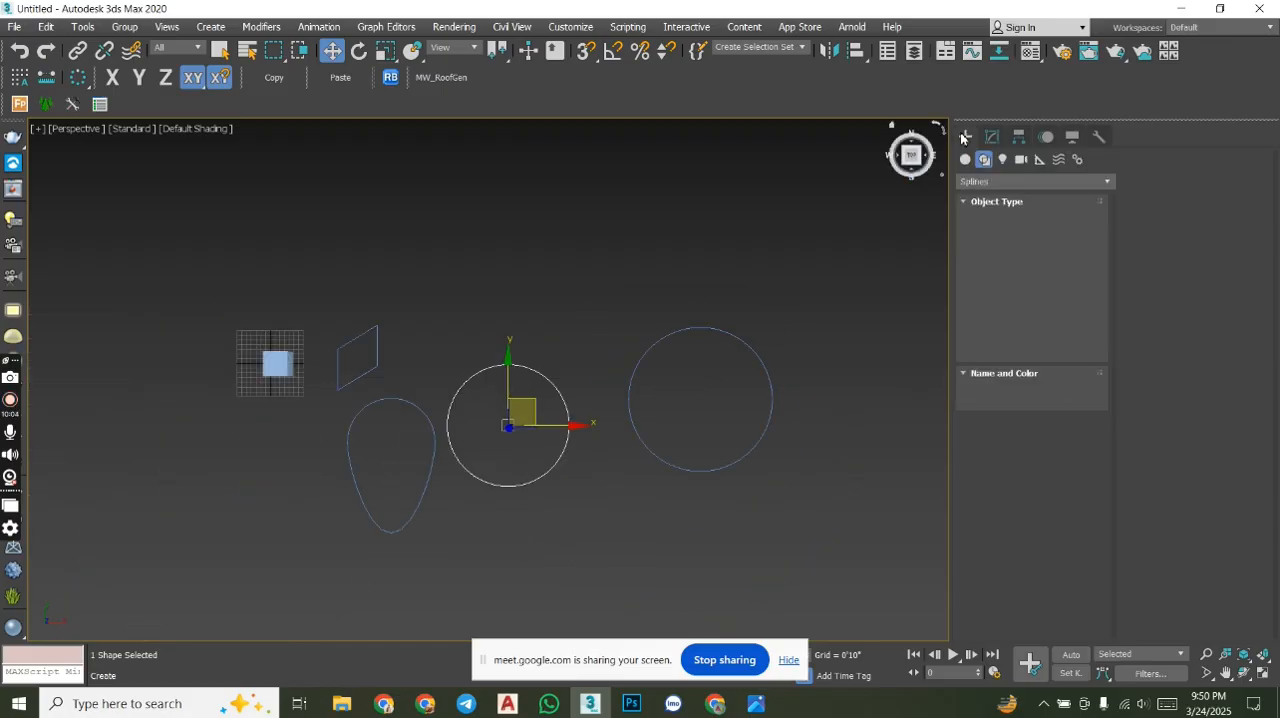
{"action": "left_click", "coordinate": [997, 264]}
{"action": "left_click_drag", "start_coordinate": [720, 229], "coordinate": [766, 267]}
{"action": "right_click", "coordinate": [766, 264]}
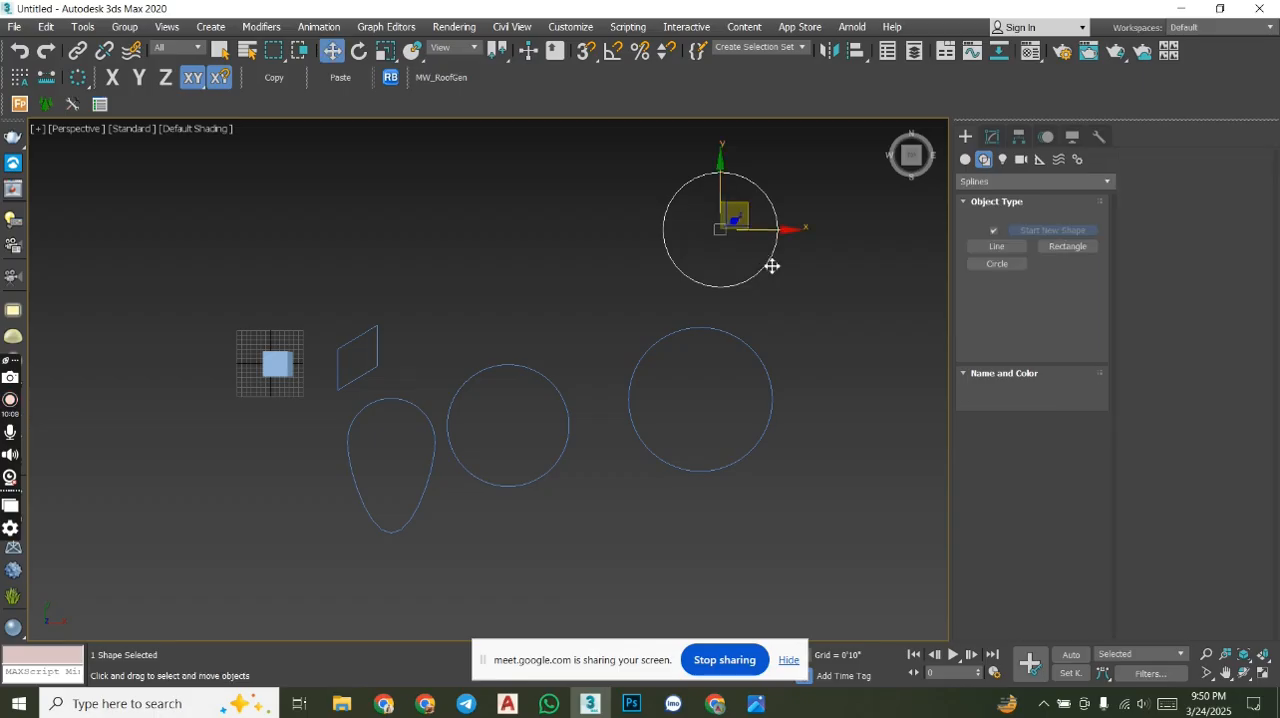
{"action": "left_click", "coordinate": [992, 136]}
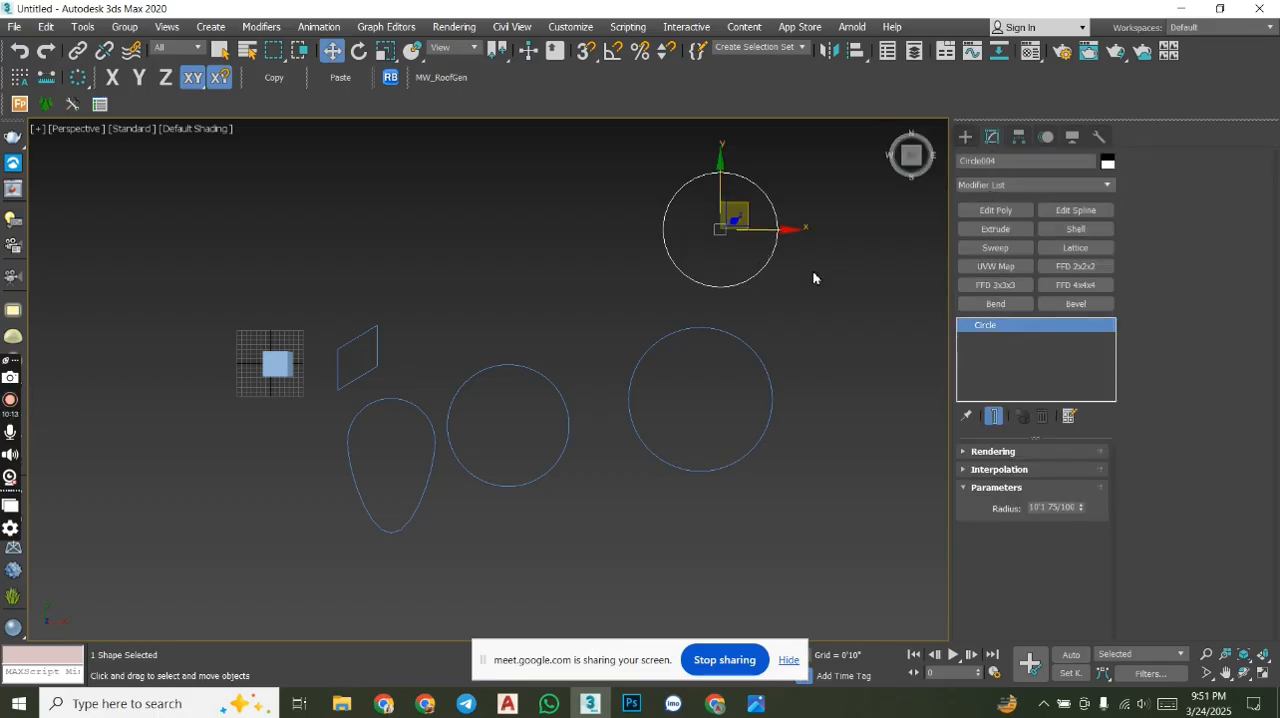
- Select the larger circle below the new one and inspect its outline up close
{"action": "left_click", "coordinate": [860, 271]}
{"action": "left_click", "coordinate": [764, 370]}
{"action": "middle_click_drag", "start_coordinate": [755, 453], "coordinate": [810, 428]}
{"action": "scroll", "coordinate": [757, 431], "scroll_direction": "up", "scroll_amount": 4}
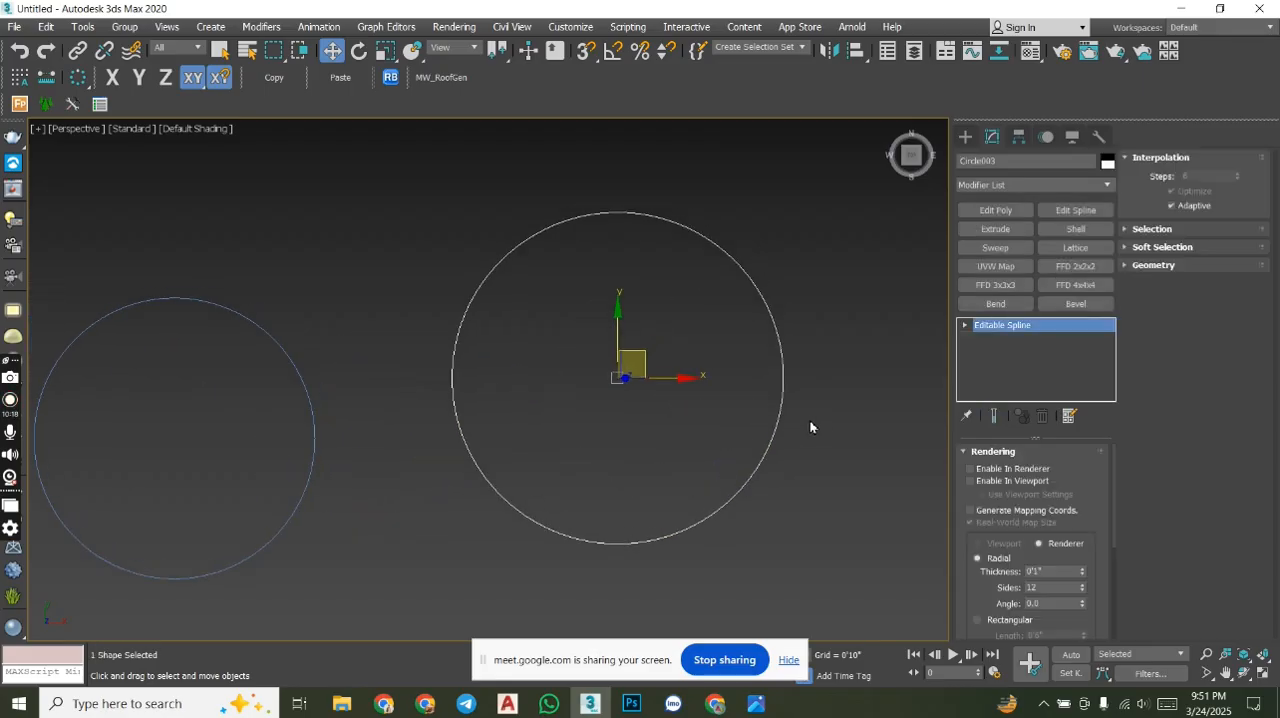
- Switch to Google Meet, admit the waiting participant to the call, and return to 3ds Max
{"action": "mouse_move", "coordinate": [715, 703]}
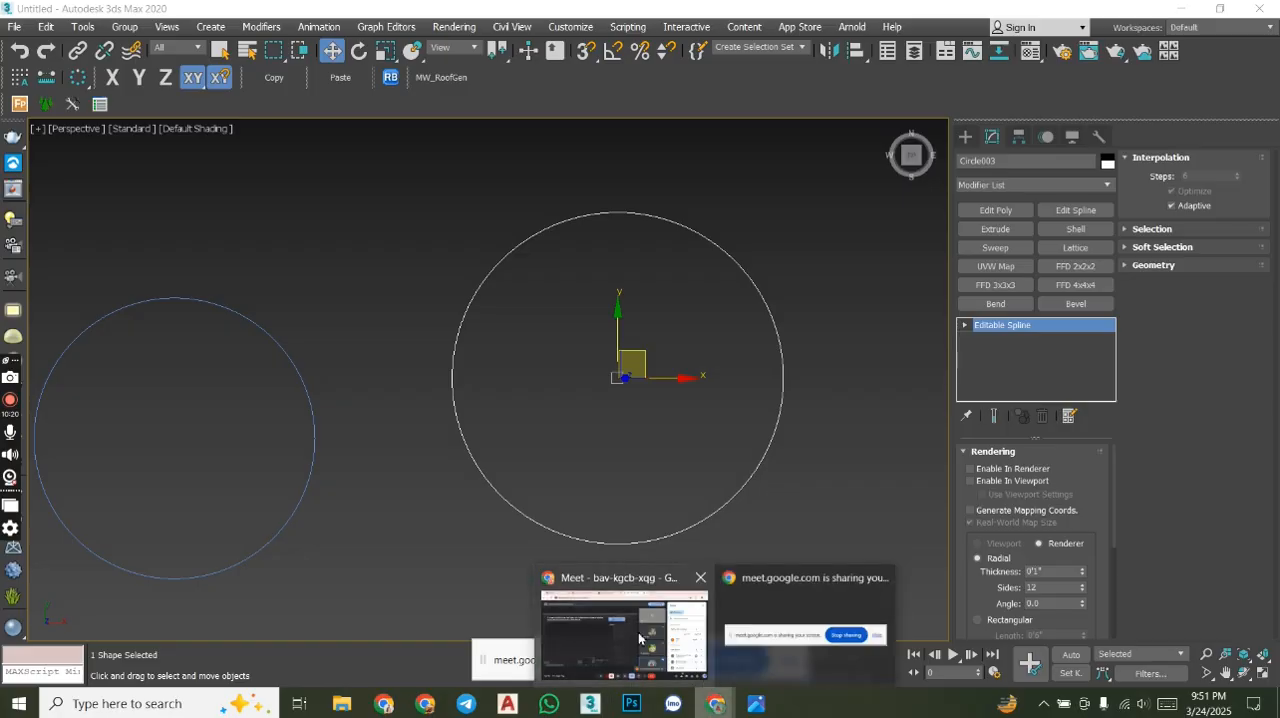
{"action": "left_click", "coordinate": [640, 622]}
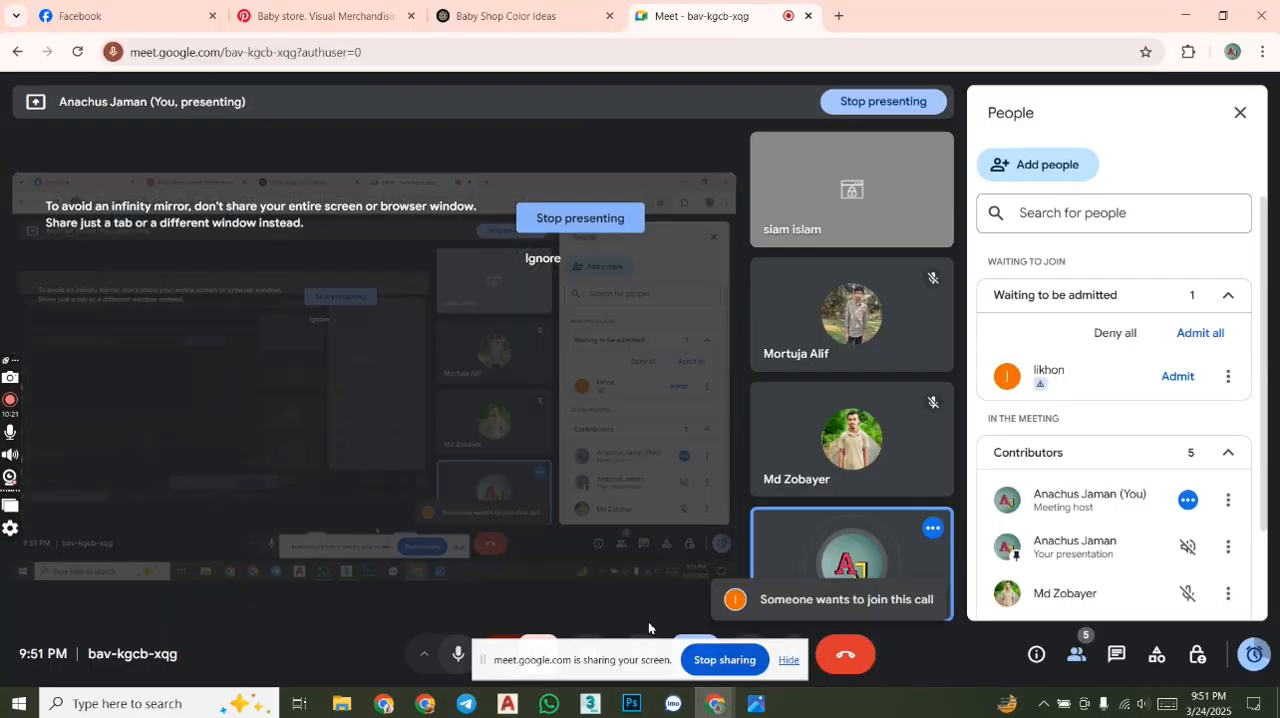
{"action": "left_click", "coordinate": [1184, 376]}
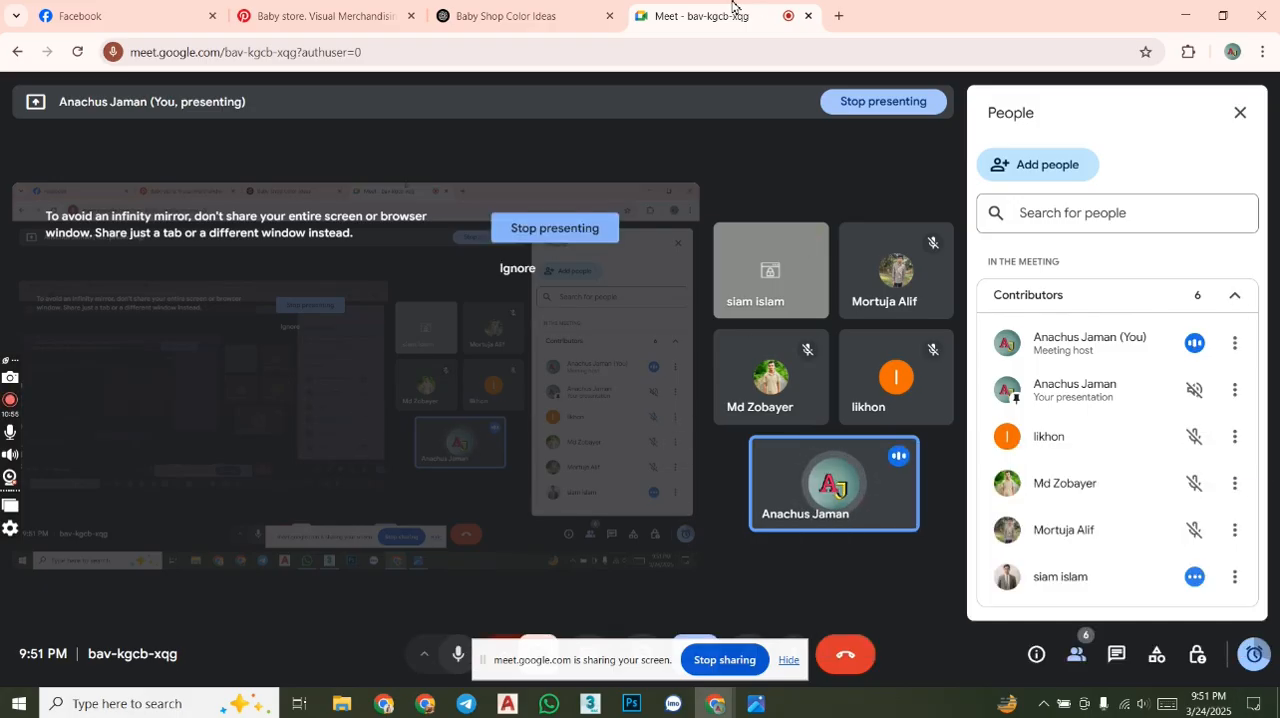
{"action": "left_click", "coordinate": [591, 704]}
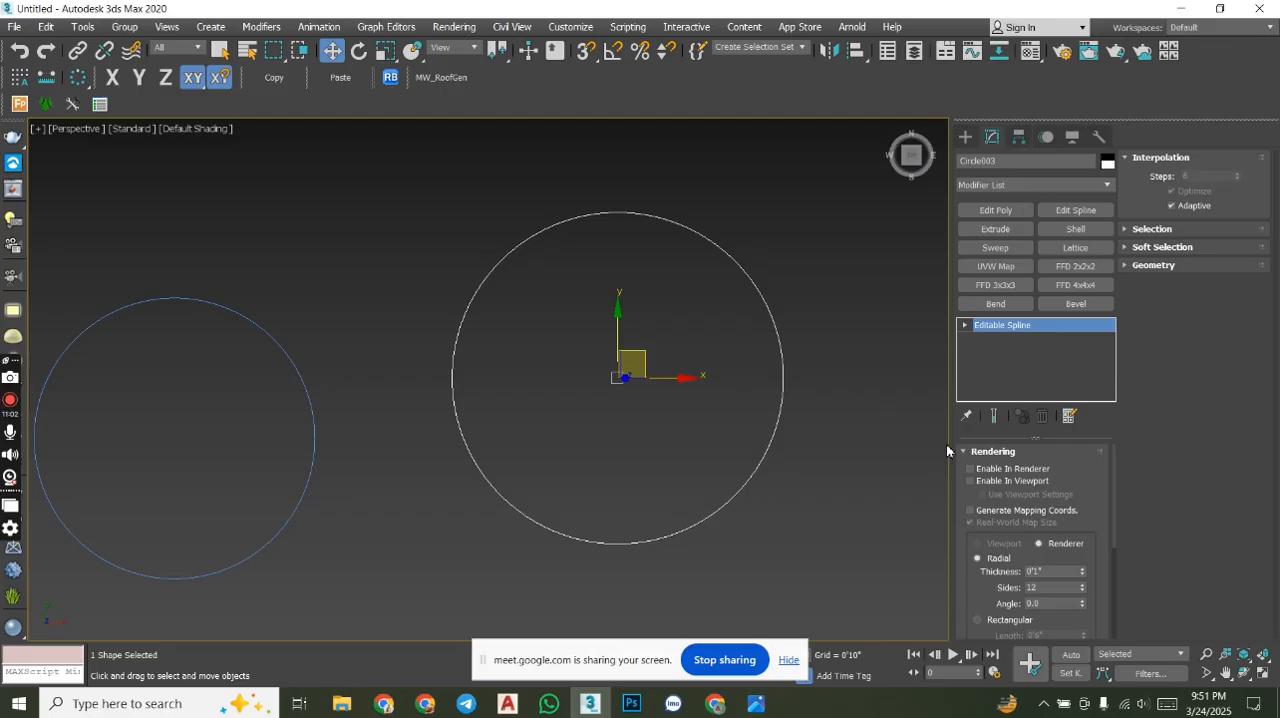
- Enable the larger circle's spline in both the renderer and the viewport, and inspect its thickness up close
{"action": "left_click", "coordinate": [992, 452]}
{"action": "left_click", "coordinate": [992, 453]}
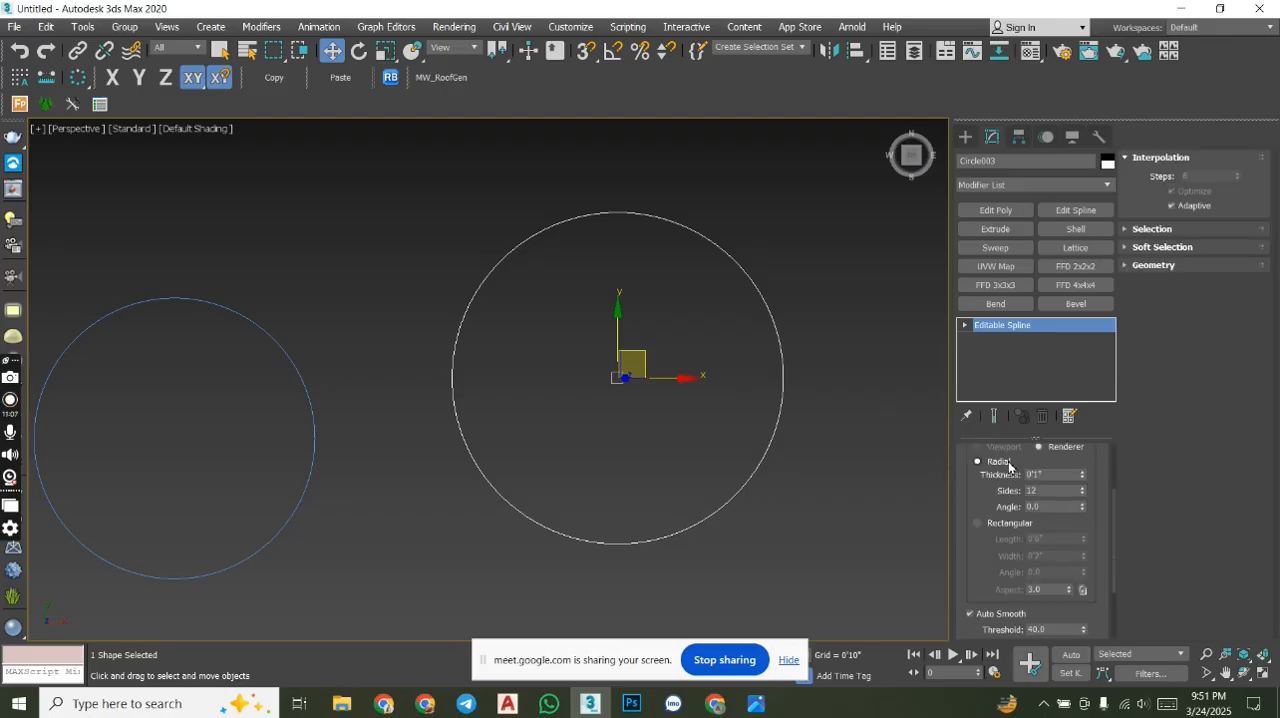
{"action": "left_click_drag", "start_coordinate": [1114, 547], "coordinate": [1120, 437]}
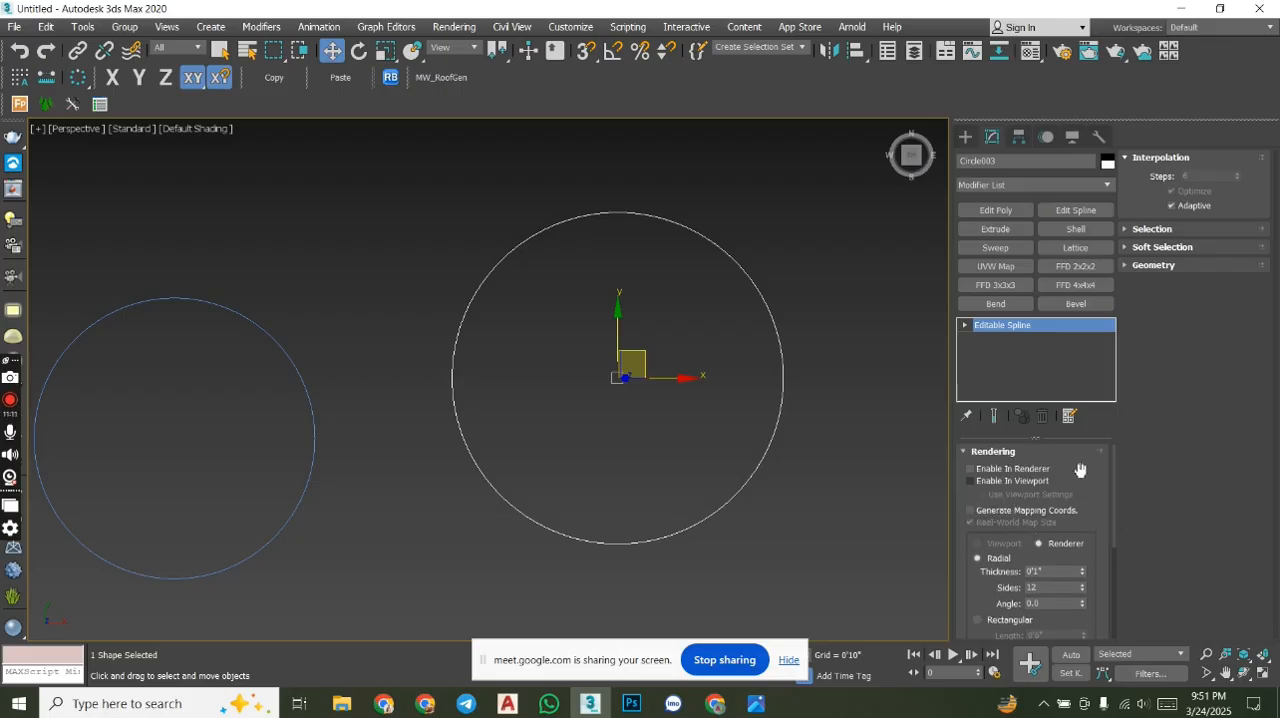
{"action": "left_click", "coordinate": [969, 481]}
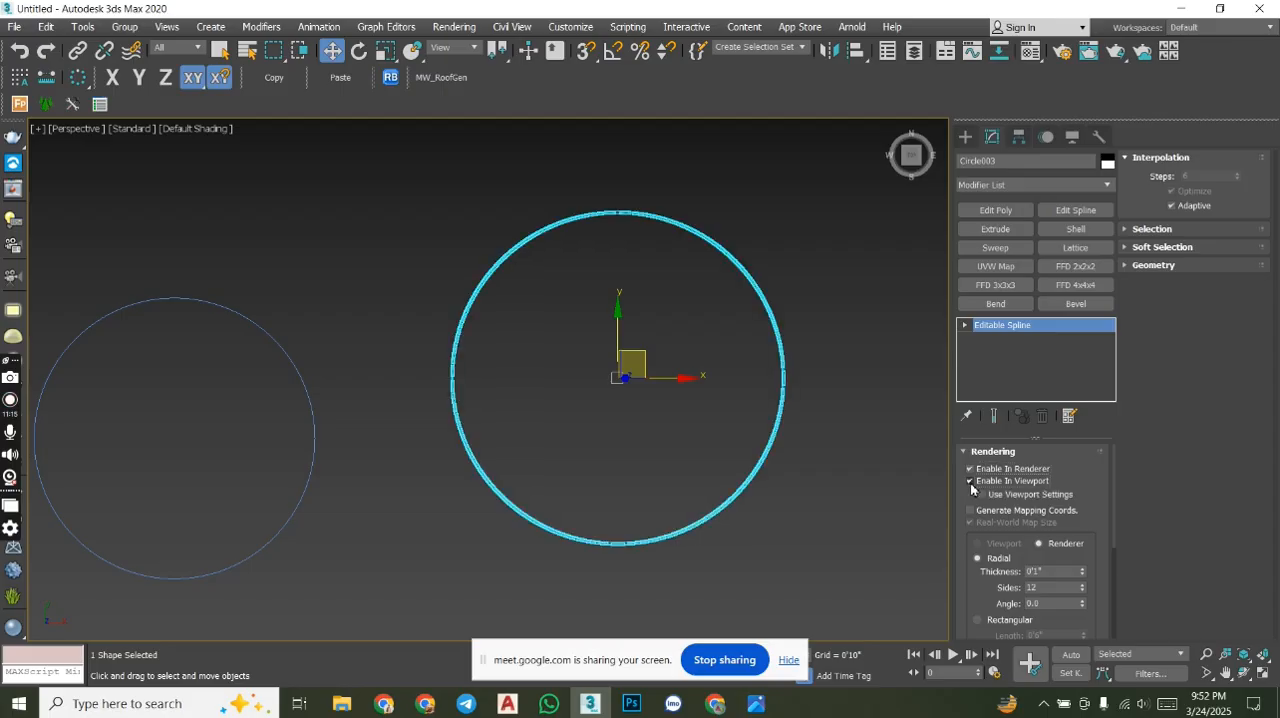
{"action": "middle_click_drag", "start_coordinate": [774, 334], "coordinate": [797, 335]}
{"action": "scroll", "coordinate": [774, 249], "scroll_direction": "up", "scroll_amount": 6}
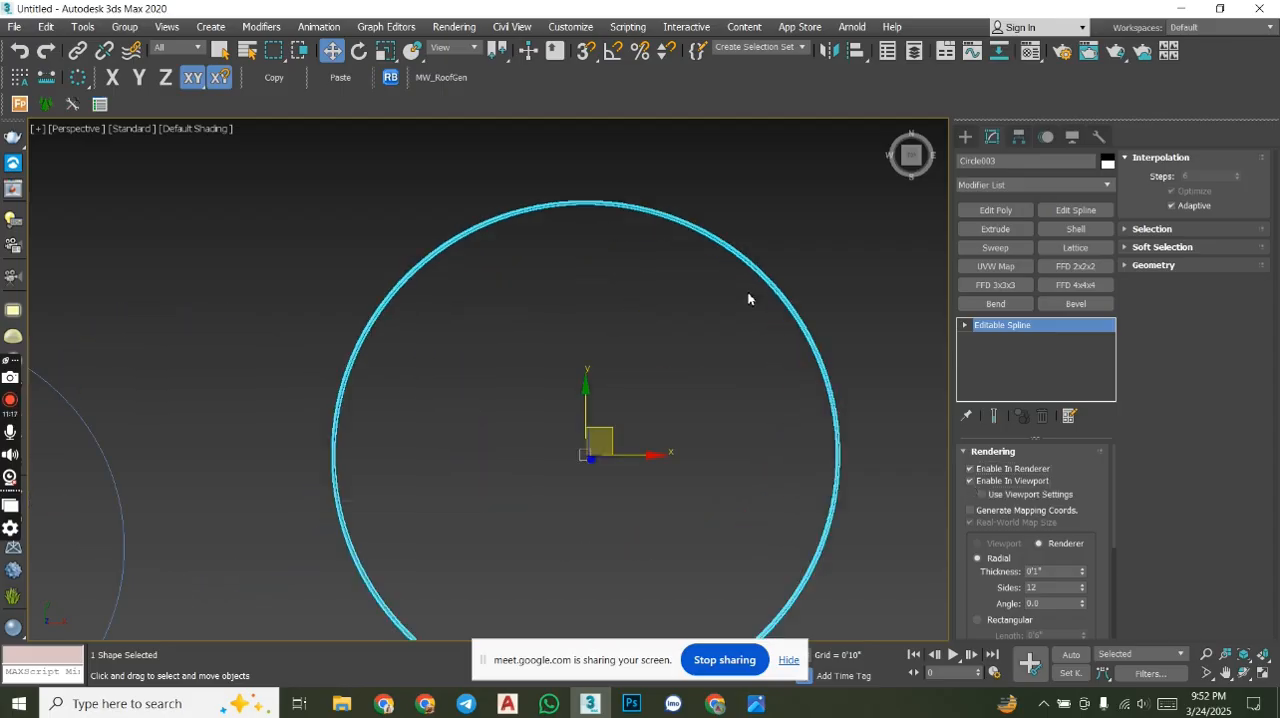
{"action": "scroll", "coordinate": [806, 196], "scroll_direction": "down", "scroll_amount": 3}
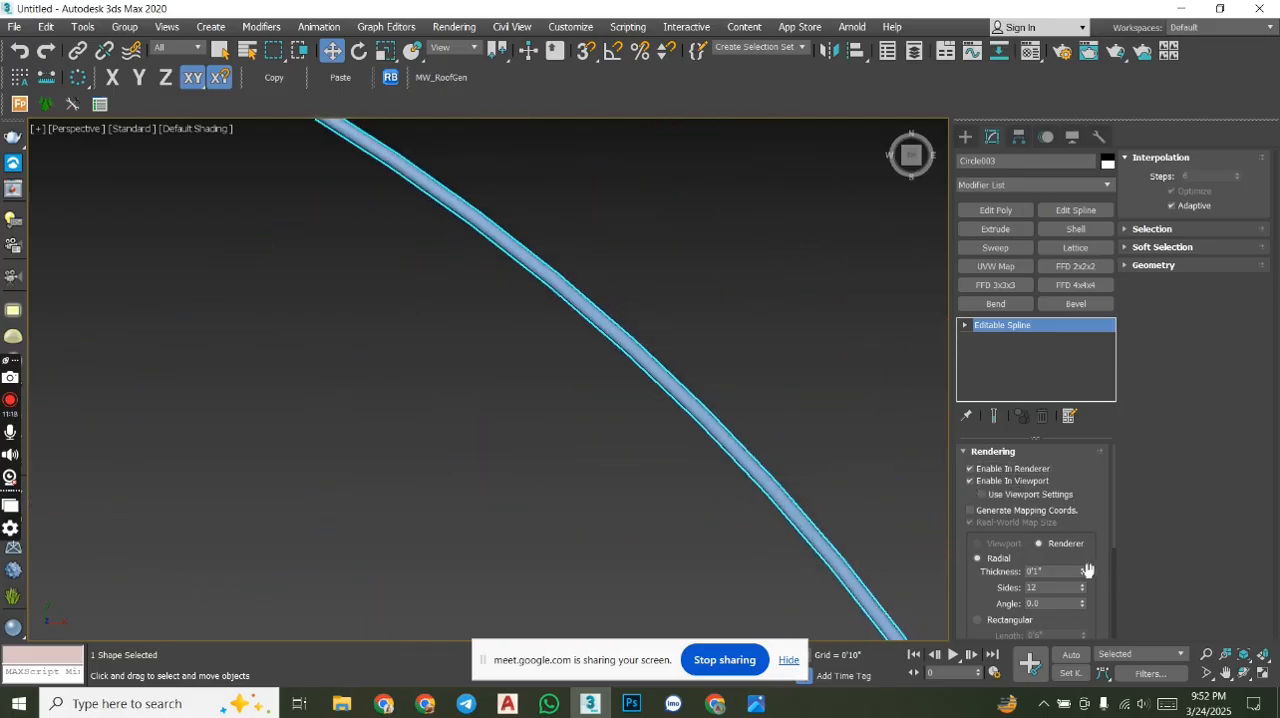
- Set the larger circle's radial rendering thickness to 5"
{"action": "left_click_drag", "start_coordinate": [1081, 572], "coordinate": [1078, 455]}
{"action": "double_click", "coordinate": [1053, 572]}
{"action": "type", "text": "5"}
{"action": "key", "text": "Return"}
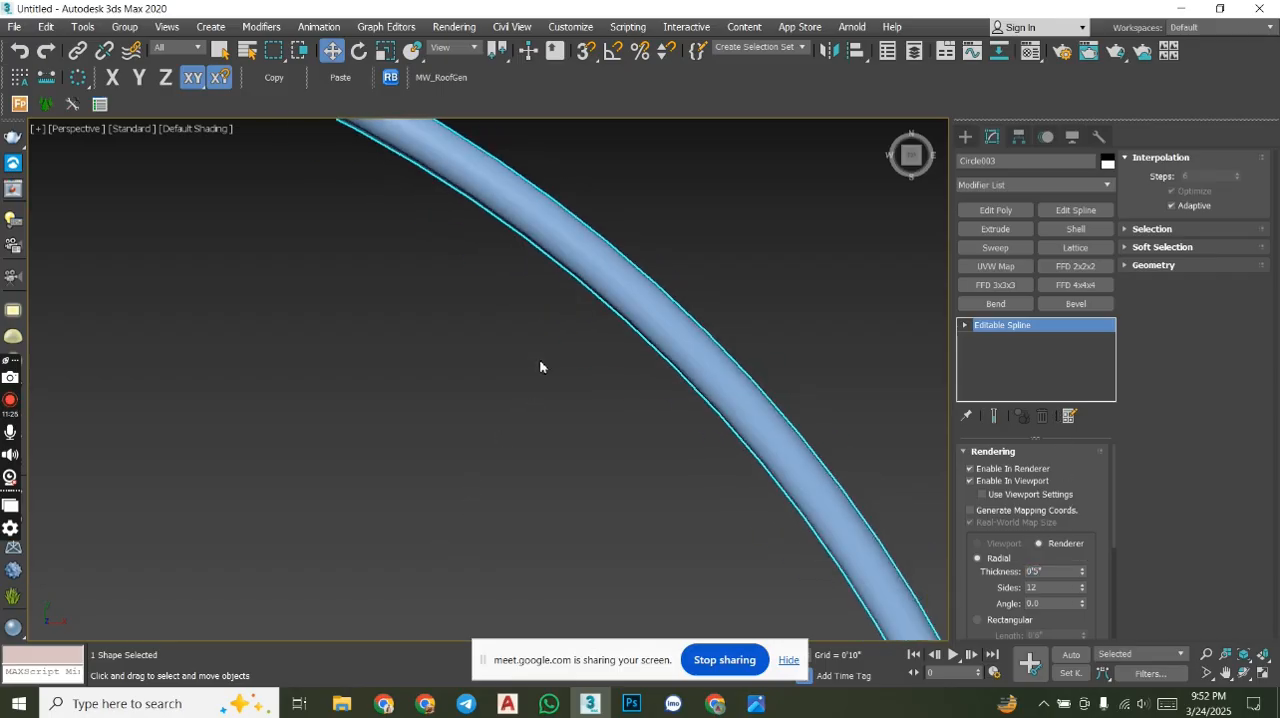
- Set the larger circle's radial rendering thickness to 10" and view the whole ring
{"action": "scroll", "coordinate": [540, 367], "scroll_direction": "down", "scroll_amount": 6}
{"action": "double_click", "coordinate": [1058, 576]}
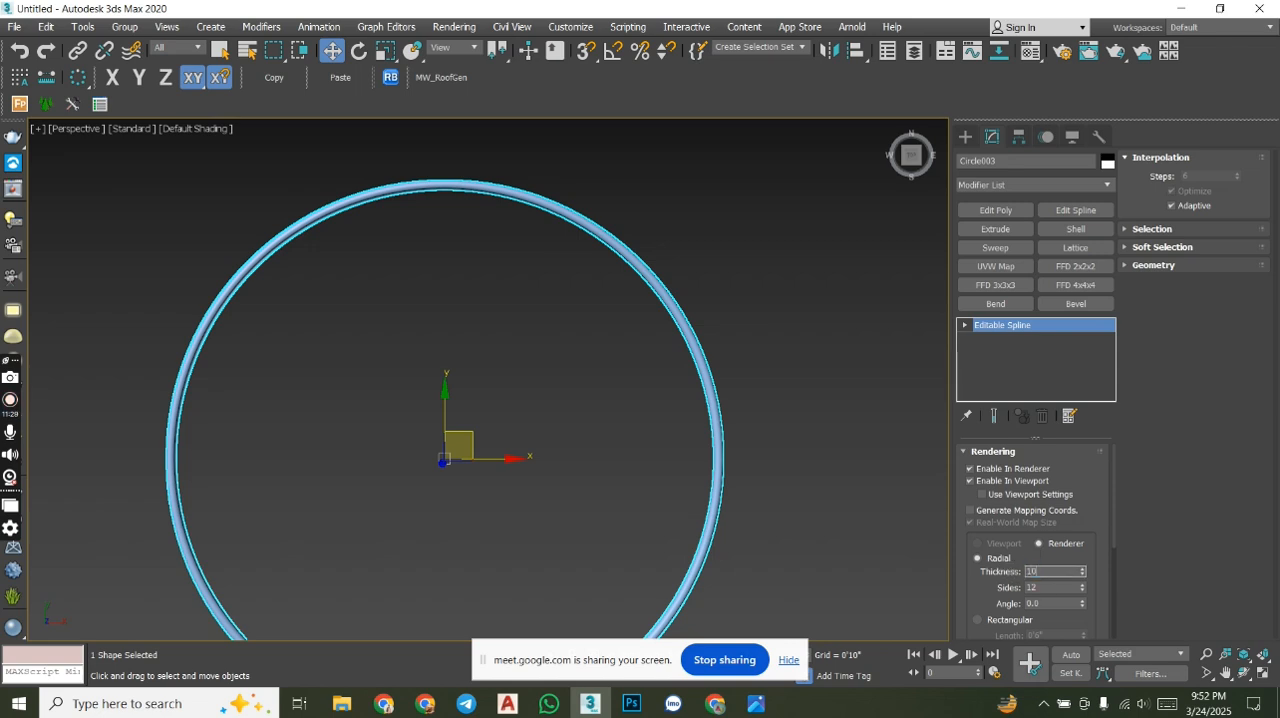
{"action": "type", "text": "10"}
{"action": "key", "text": "Return"}
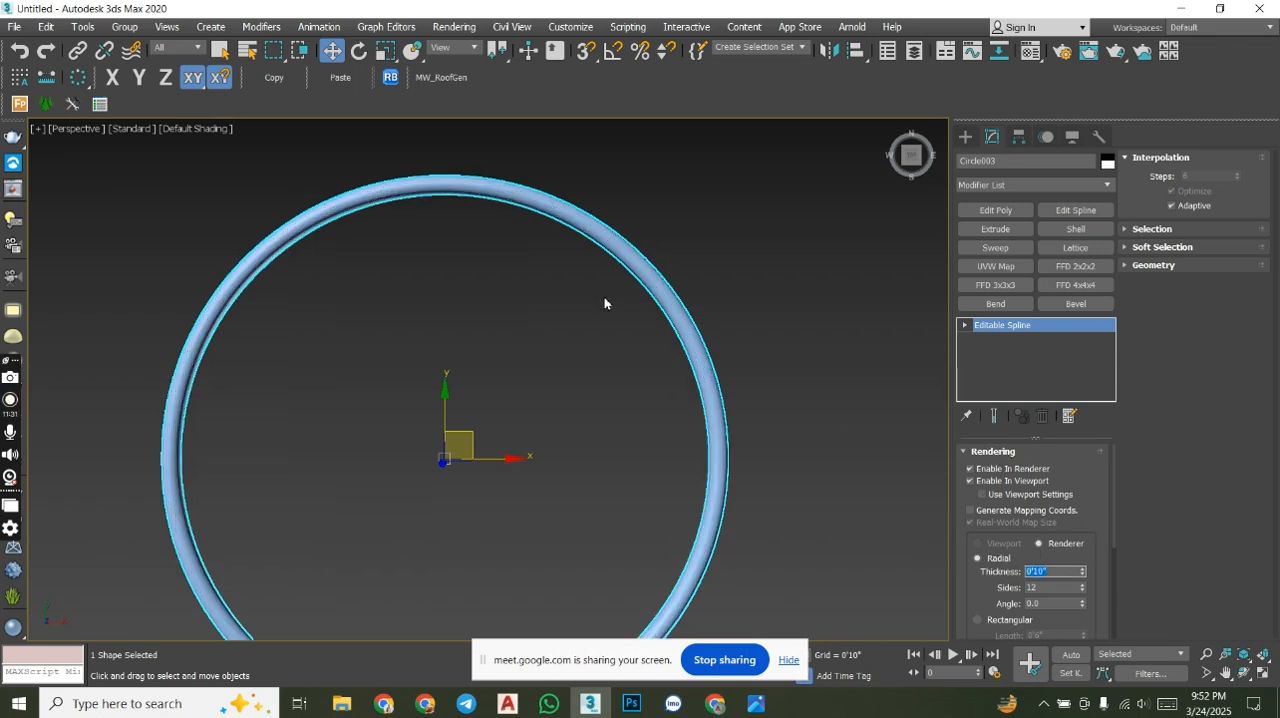
{"action": "middle_click_drag", "start_coordinate": [604, 303], "coordinate": [624, 469]}
{"action": "scroll", "coordinate": [602, 421], "scroll_direction": "down", "scroll_amount": 4}
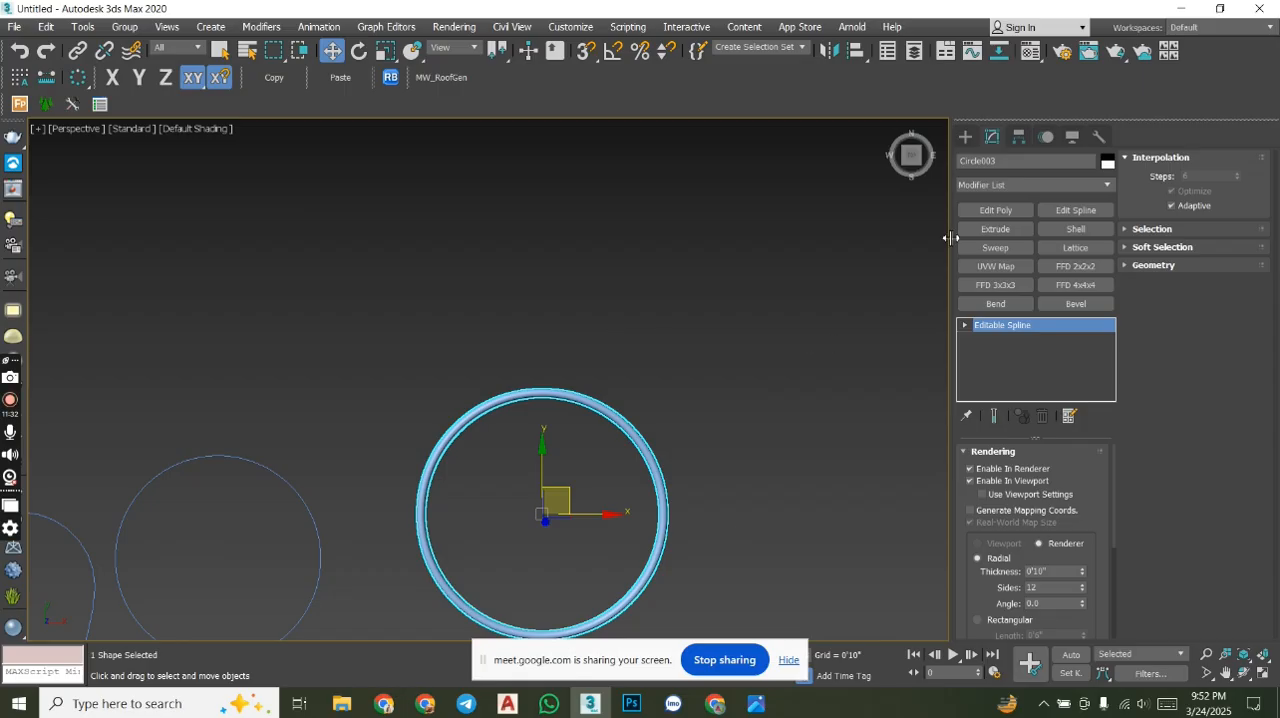
- Draw a rectangle about 16'7" long and 14' wide above and to the right of the thick circle
{"action": "left_click", "coordinate": [960, 133]}
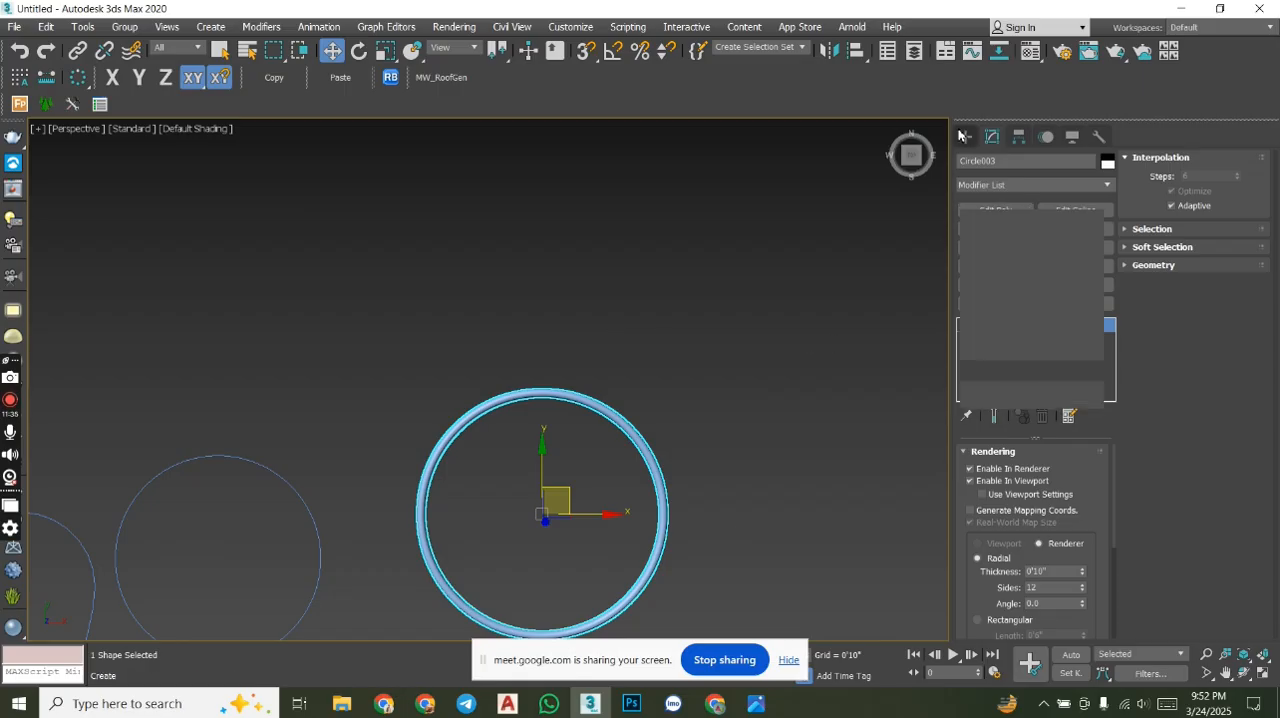
{"action": "left_click", "coordinate": [1066, 244]}
{"action": "middle_click_drag", "start_coordinate": [800, 412], "coordinate": [702, 530]}
{"action": "left_click_drag", "start_coordinate": [706, 265], "coordinate": [849, 432]}
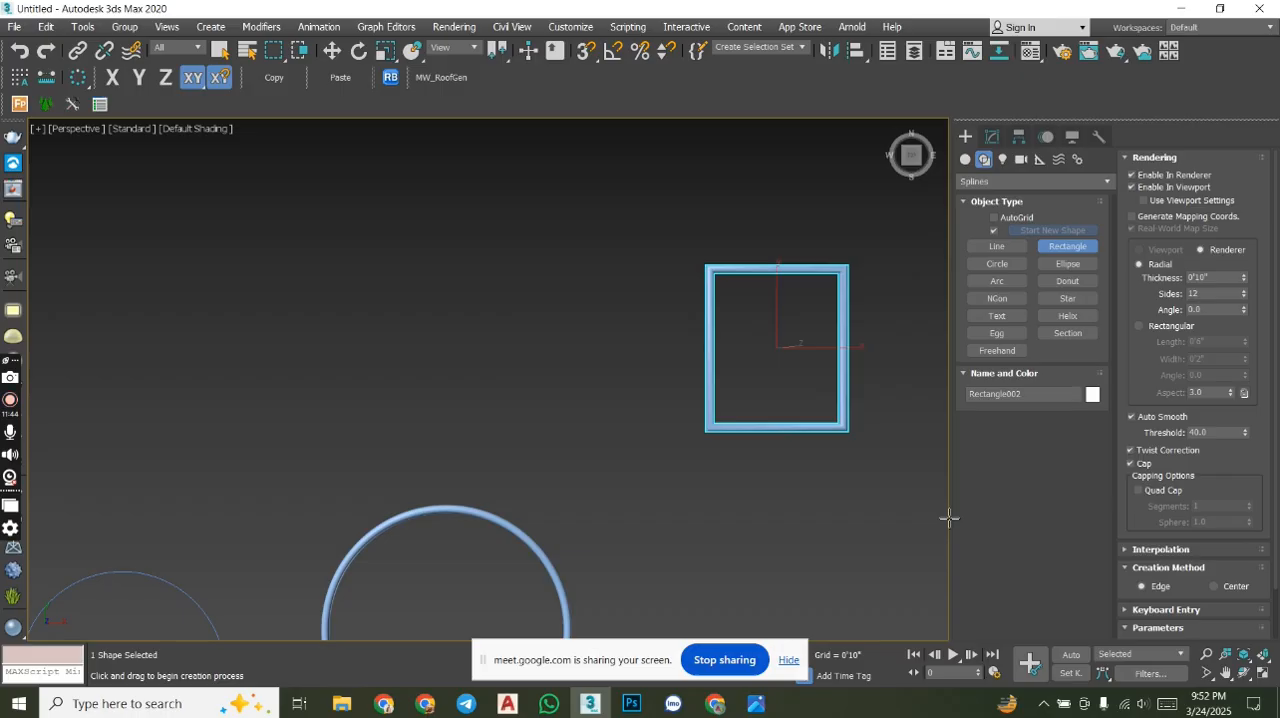
{"action": "key", "text": "w"}
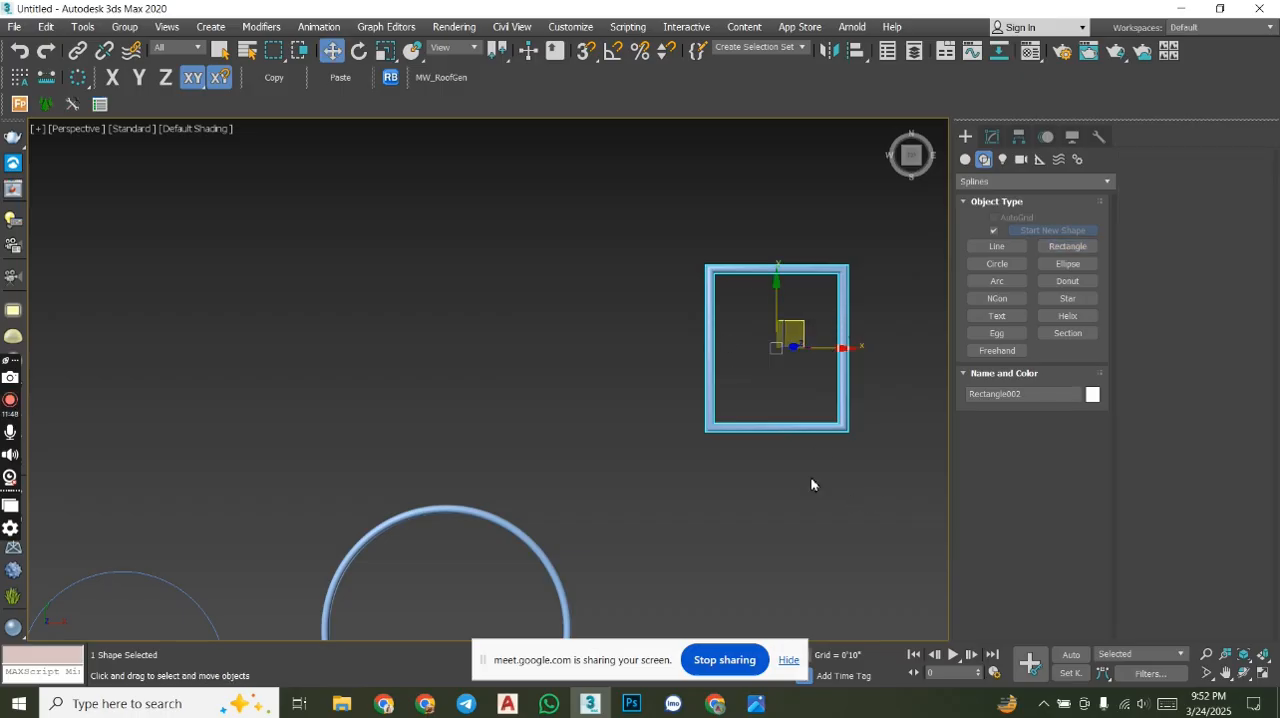
- Draw a rectangle about 17'1" by 18'5" above the circle and a narrow one about 17'9" by 9'11" beside the first rectangle
{"action": "left_click", "coordinate": [1060, 246]}
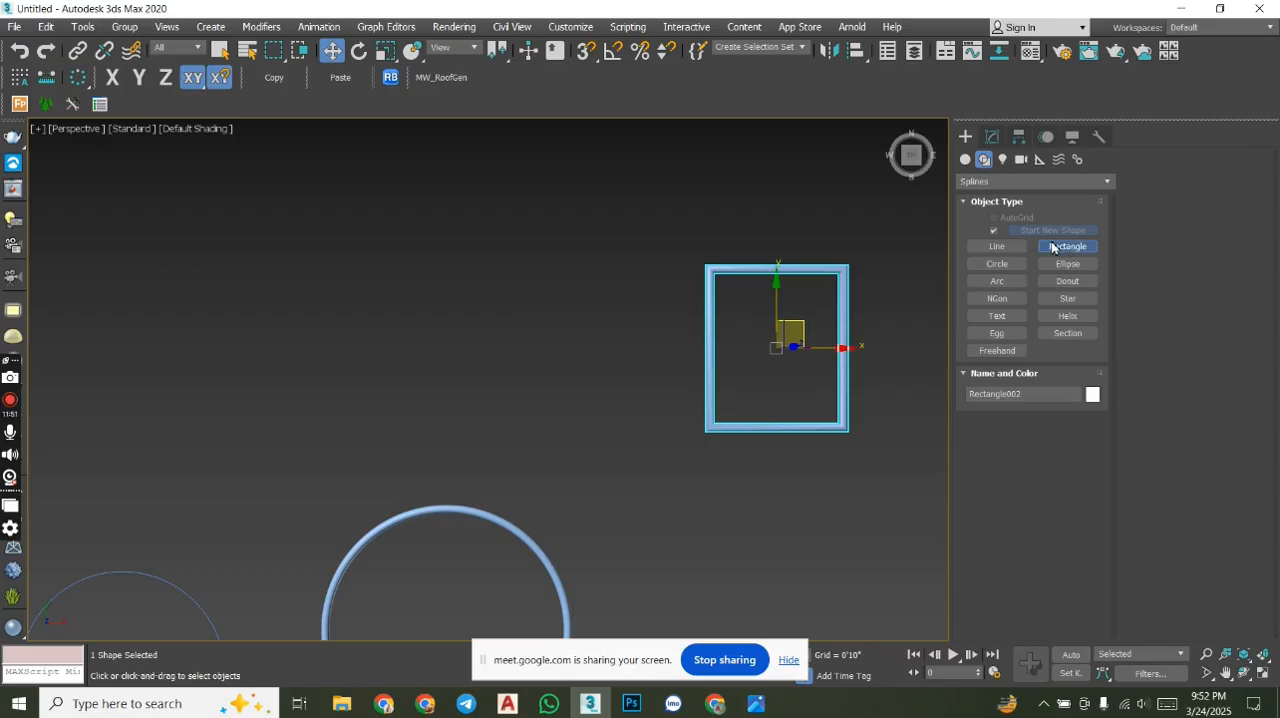
{"action": "left_click_drag", "start_coordinate": [318, 232], "coordinate": [497, 397]}
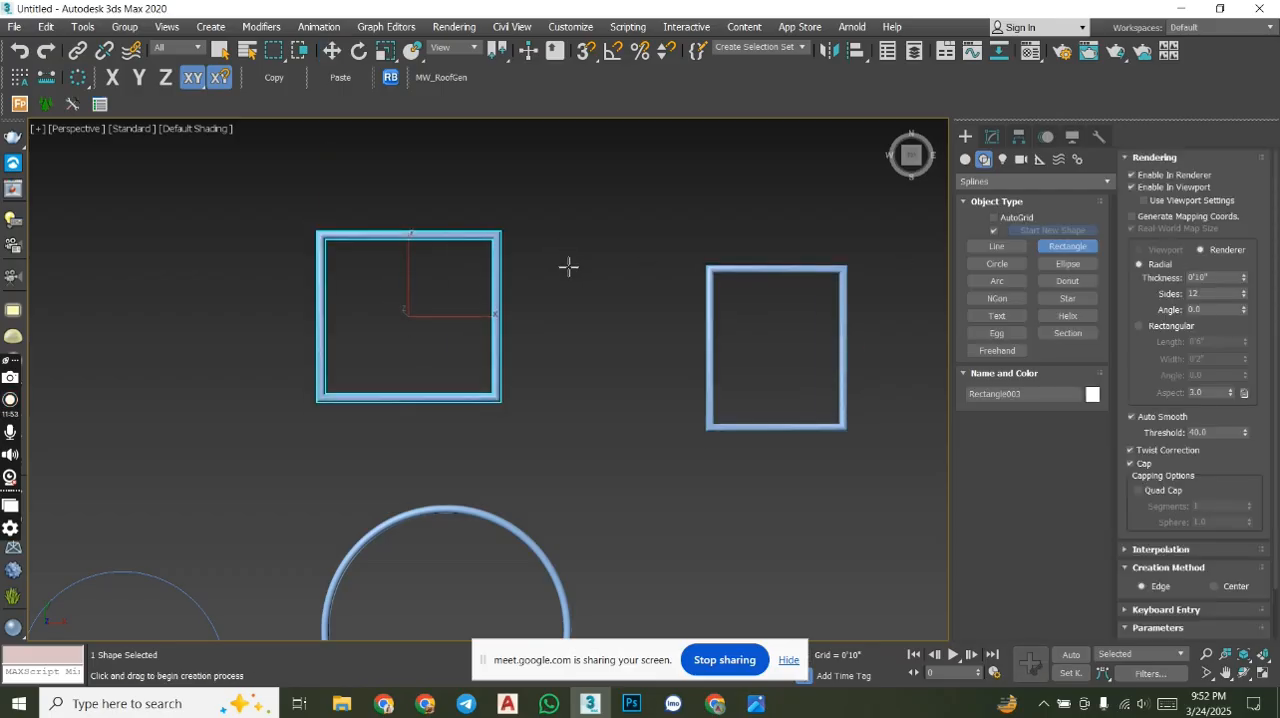
{"action": "left_click_drag", "start_coordinate": [557, 255], "coordinate": [658, 430]}
{"action": "middle_click_drag", "start_coordinate": [767, 495], "coordinate": [694, 368]}
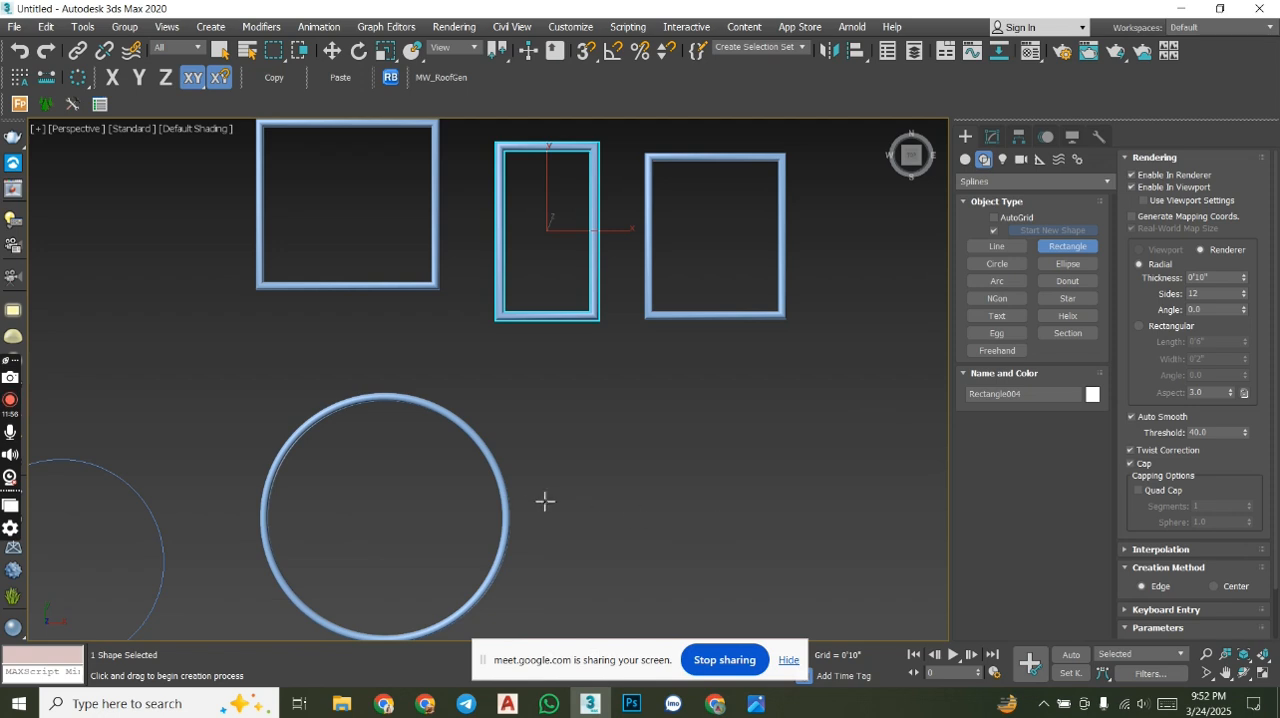
{"action": "right_click", "coordinate": [608, 483]}
{"action": "key", "text": "w"}
{"action": "middle_click_drag", "start_coordinate": [689, 380], "coordinate": [688, 437]}
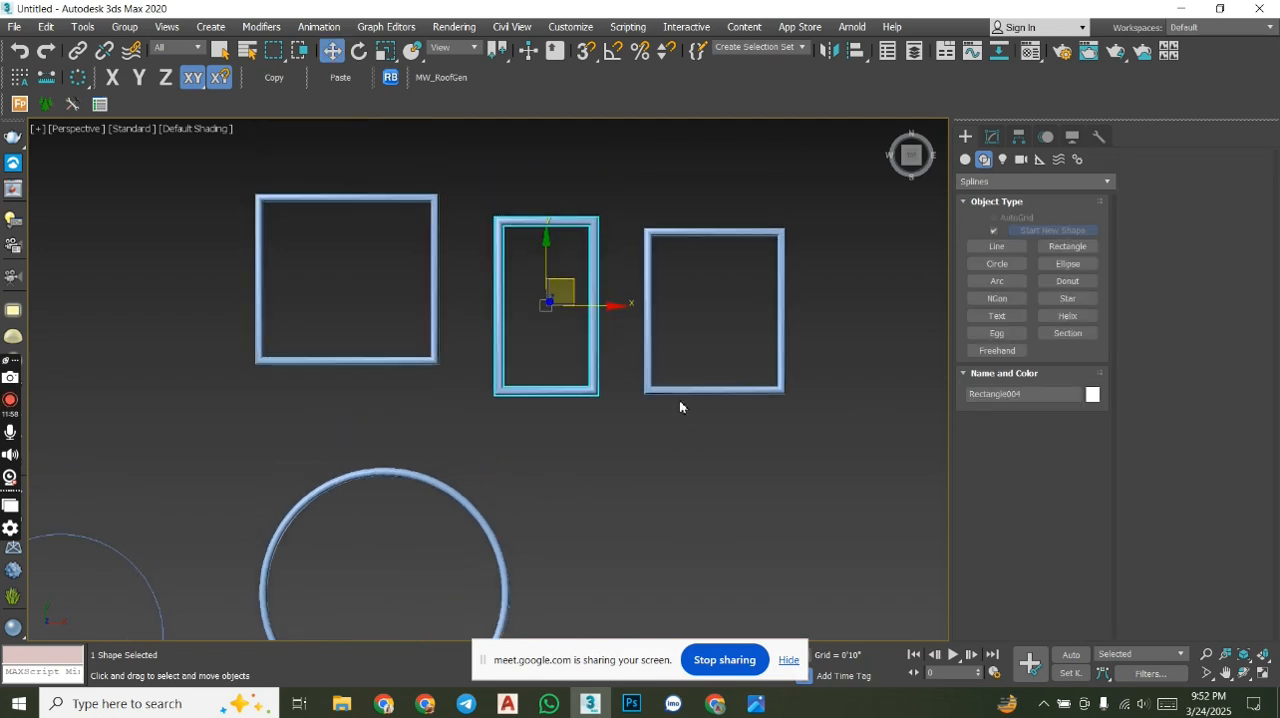
- Disable Enable In Renderer and Enable In Viewport for the rightmost rectangle
{"action": "left_click", "coordinate": [776, 371]}
{"action": "left_click", "coordinate": [987, 139]}
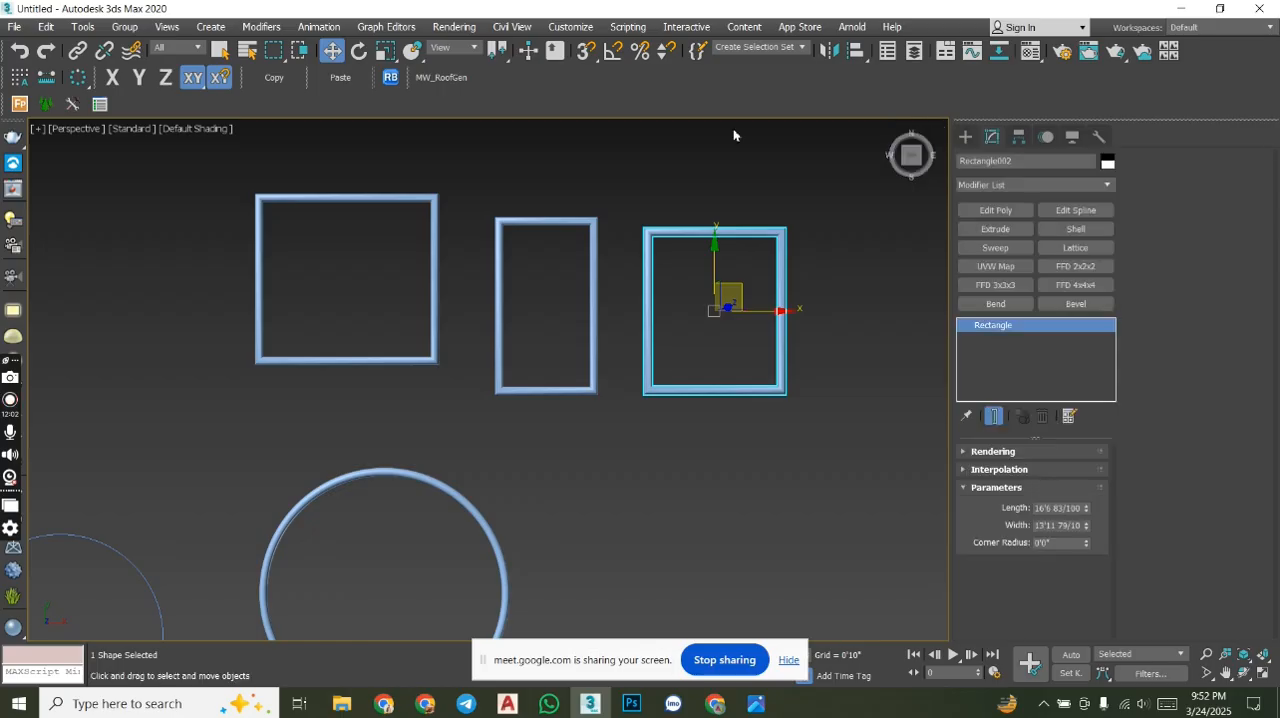
{"action": "left_click", "coordinate": [993, 451]}
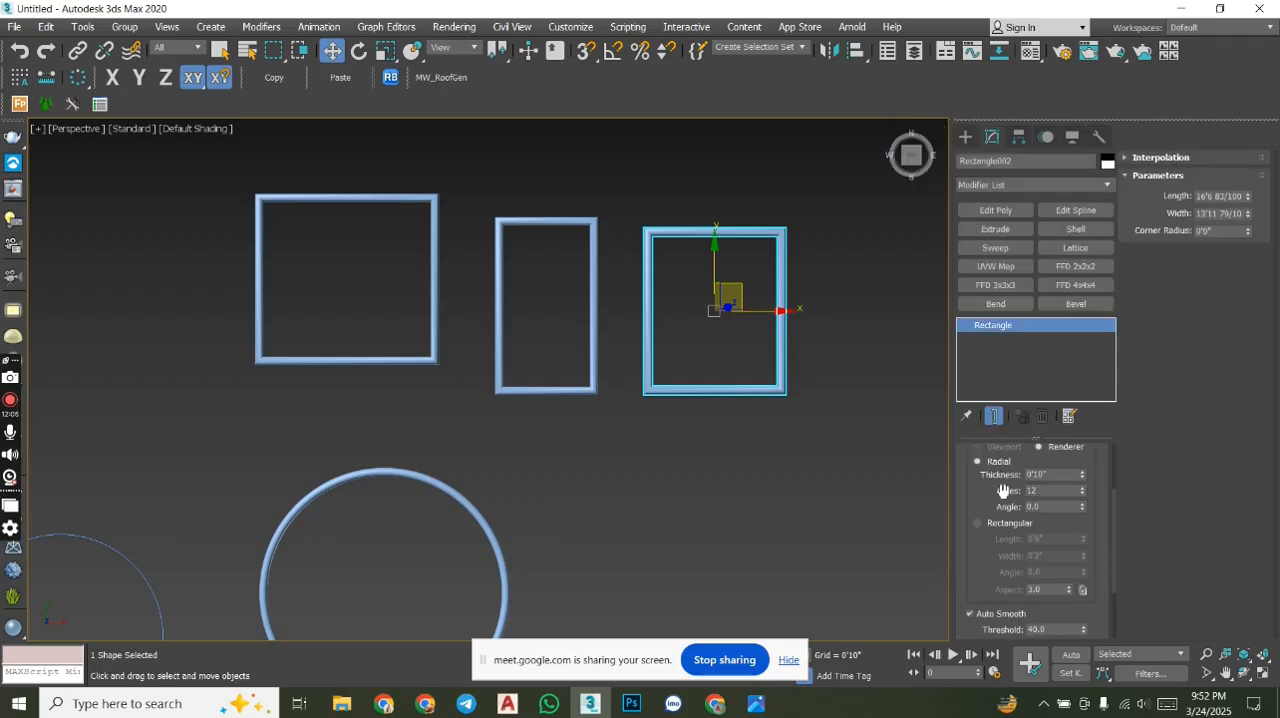
{"action": "scroll", "coordinate": [1110, 500], "scroll_direction": "up", "scroll_amount": 2}
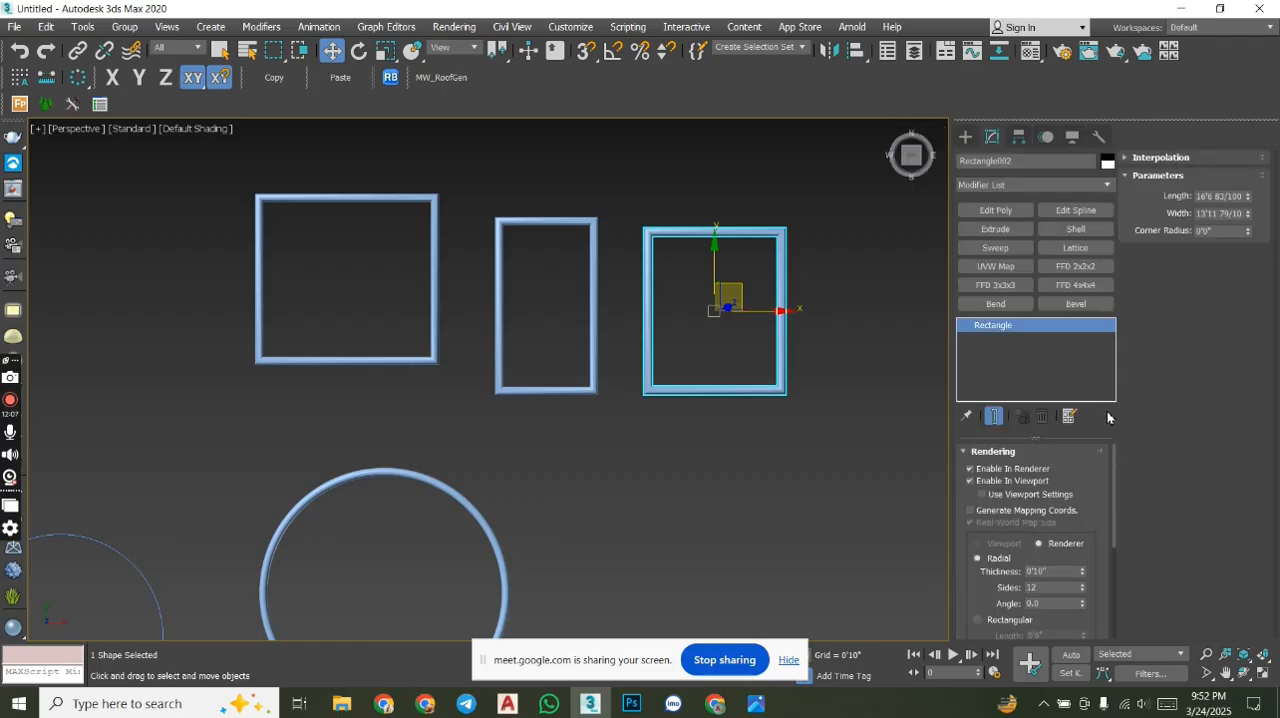
{"action": "left_click", "coordinate": [1001, 481]}
{"action": "left_click", "coordinate": [1001, 469]}
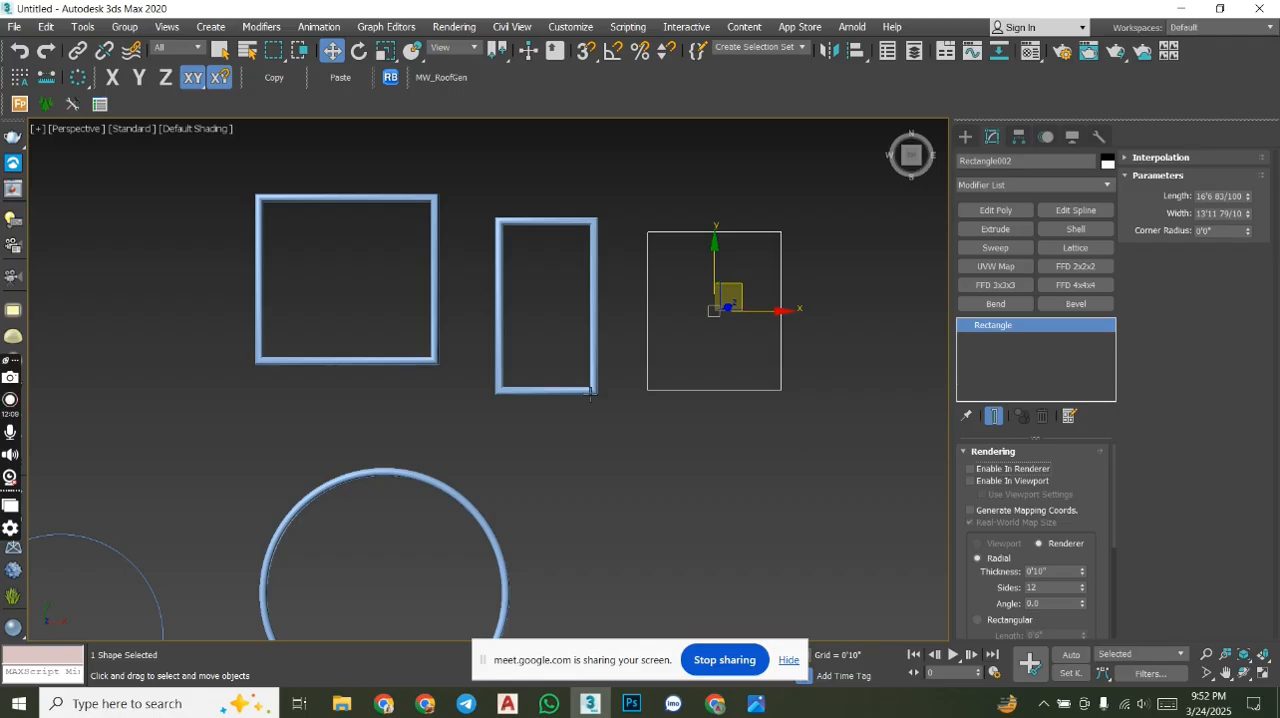
- Disable Enable In Renderer and Enable In Viewport for the narrow middle rectangle and for the thick circle
{"action": "left_click", "coordinate": [592, 388]}
{"action": "left_click", "coordinate": [1001, 480]}
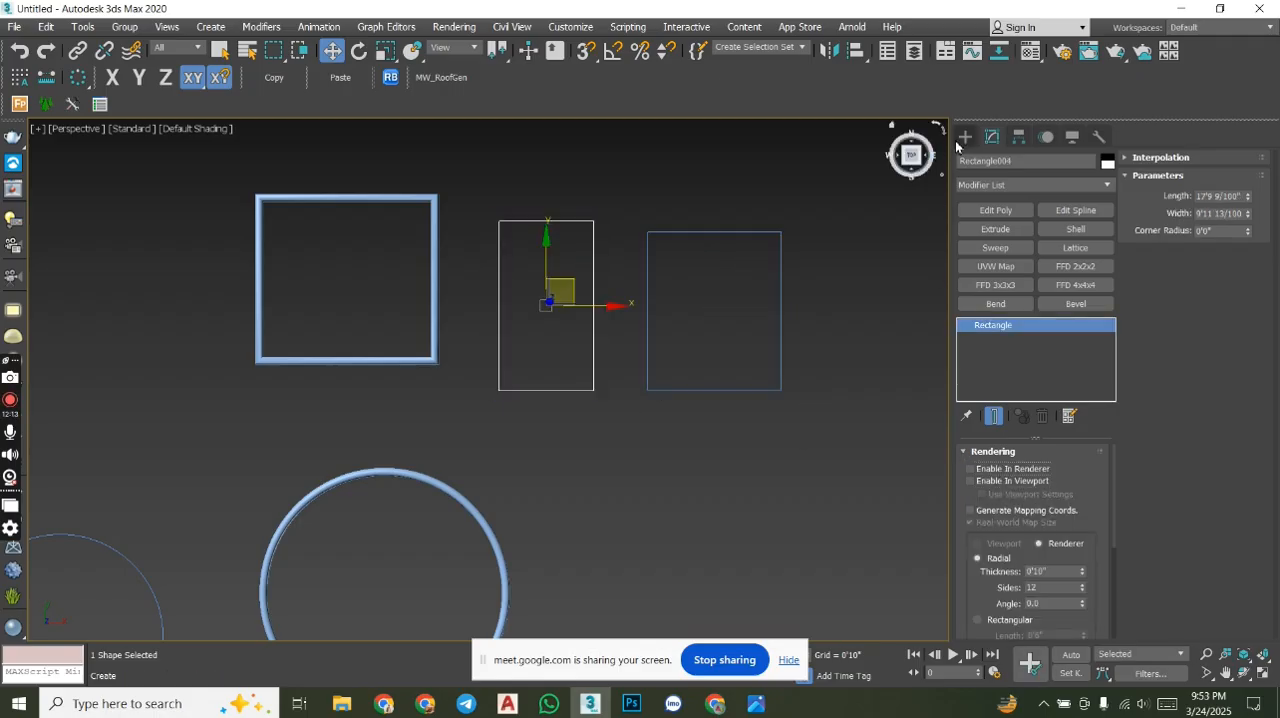
{"action": "middle_click_drag", "start_coordinate": [688, 436], "coordinate": [738, 340]}
{"action": "key", "text": "alt+s"}
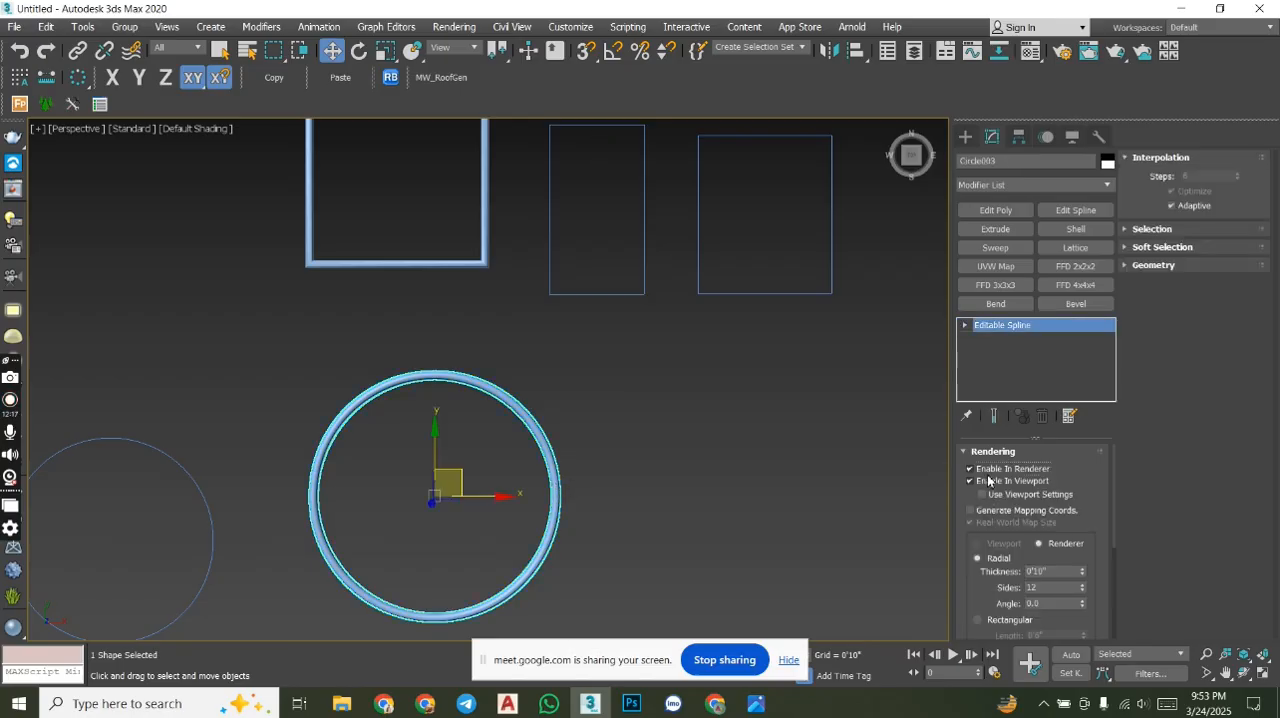
{"action": "left_click", "coordinate": [992, 481]}
- Change the object color of the thick rectangle above the large circle to dark blue
{"action": "middle_click_drag", "start_coordinate": [763, 509], "coordinate": [709, 560]}
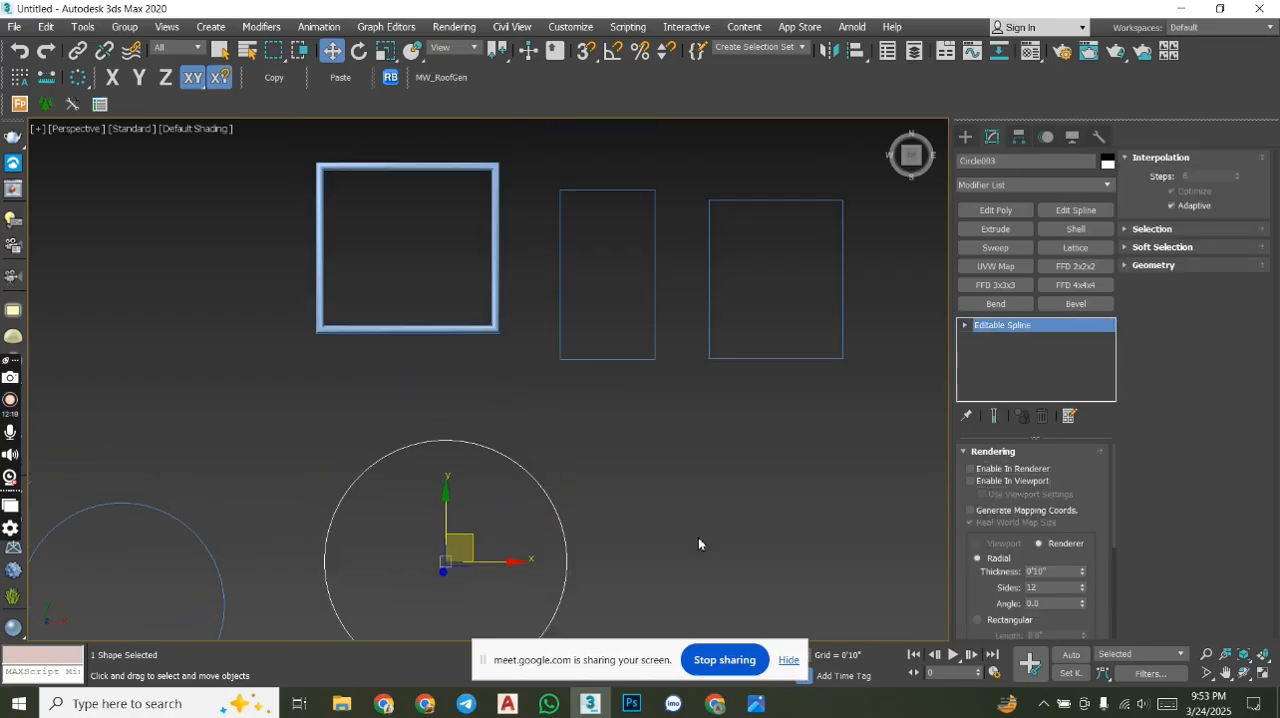
{"action": "left_click", "coordinate": [497, 305]}
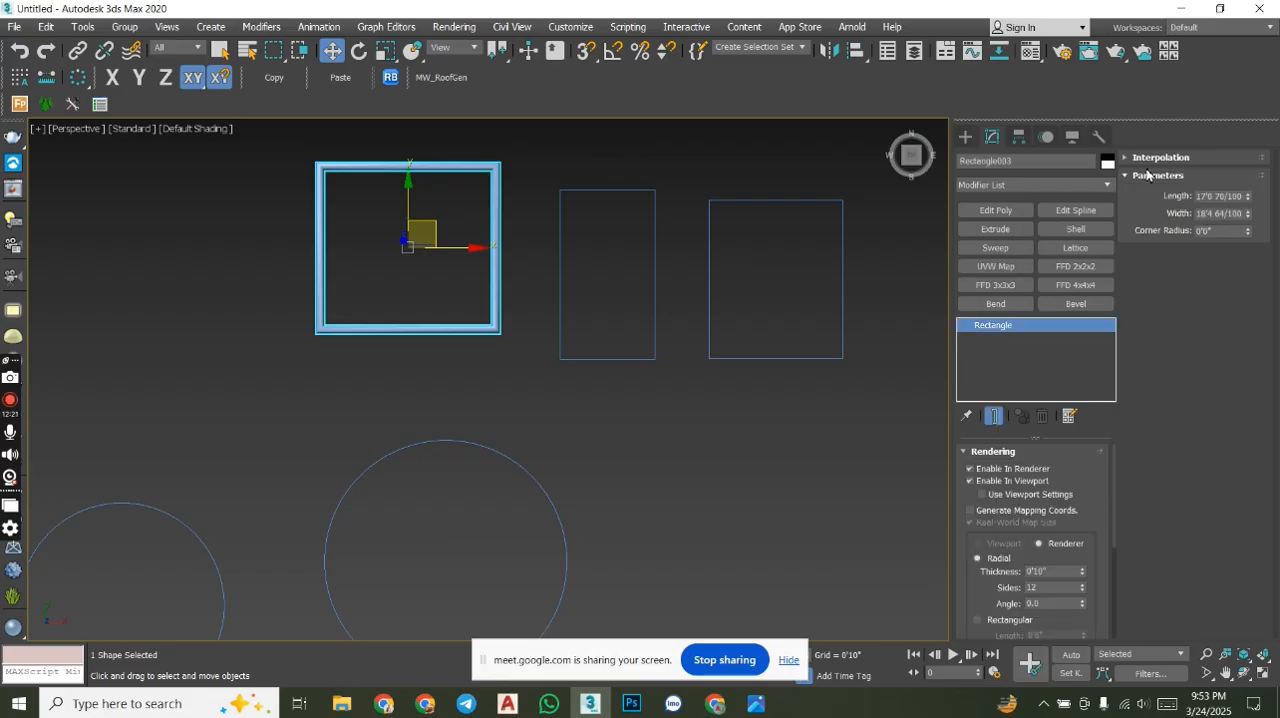
{"action": "left_click", "coordinate": [1107, 161]}
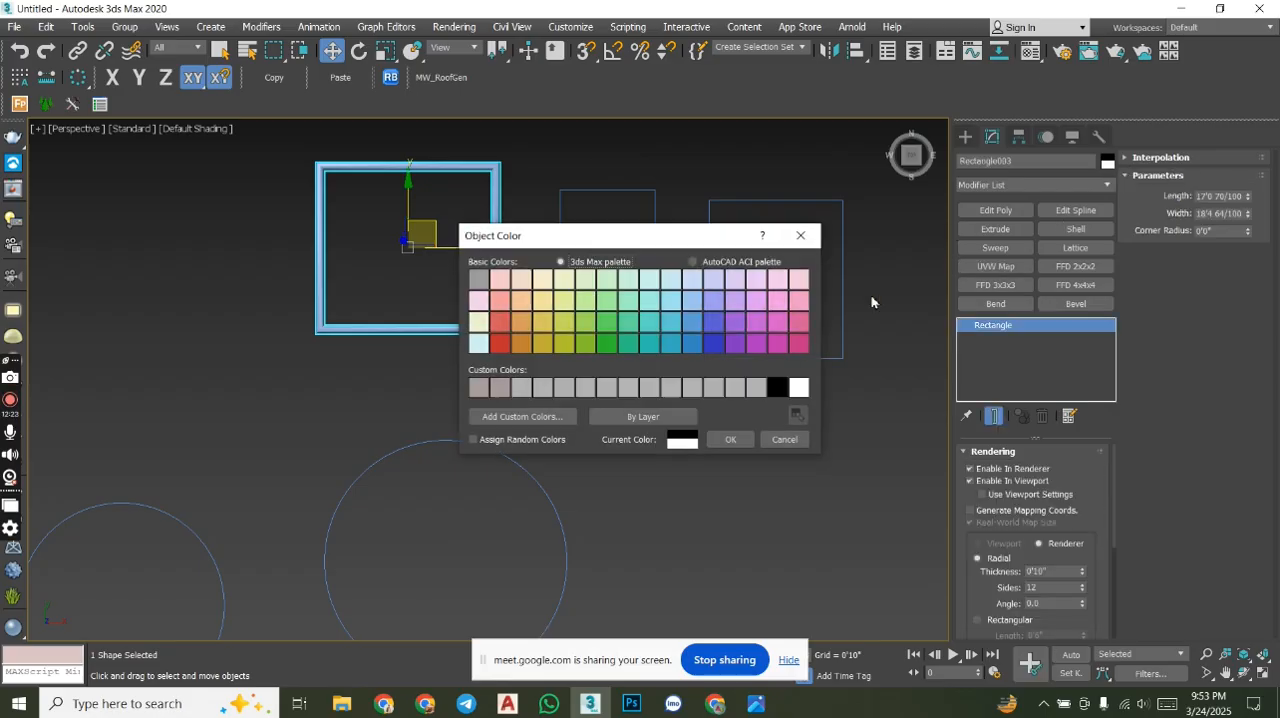
{"action": "left_click", "coordinate": [714, 343]}
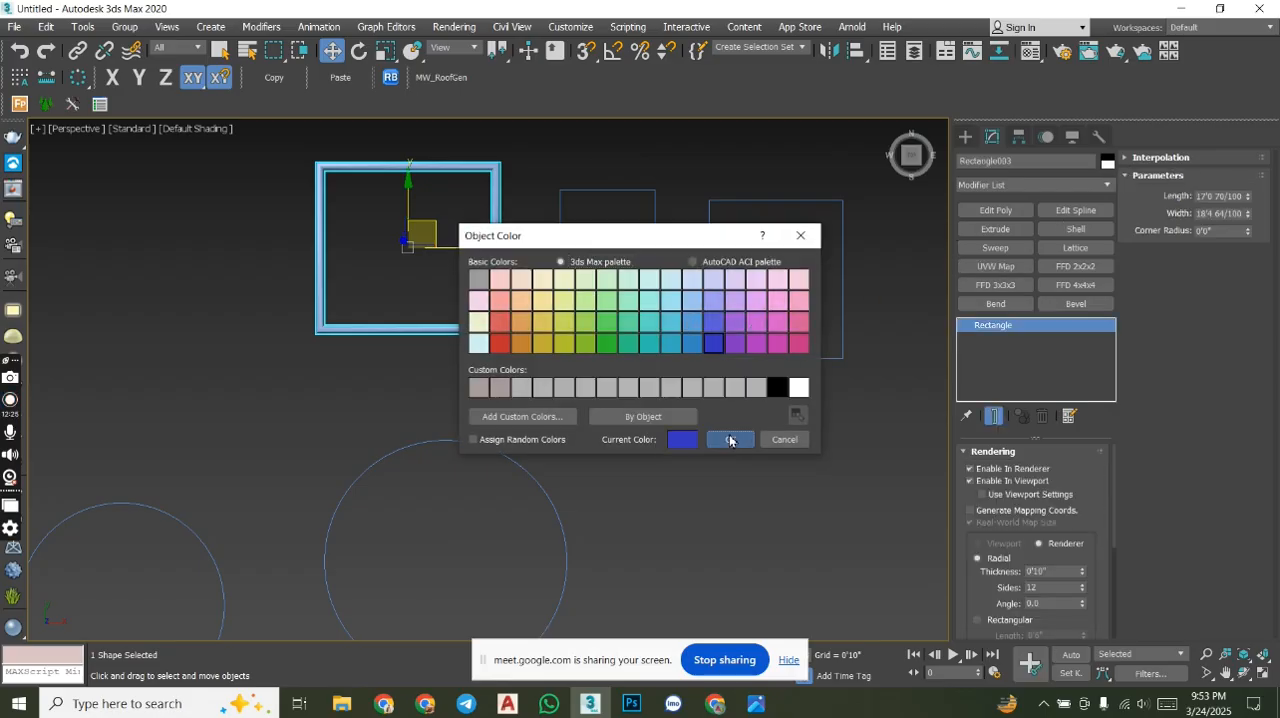
{"action": "left_click", "coordinate": [730, 439]}
{"action": "left_click", "coordinate": [700, 440]}
{"action": "middle_click_drag", "start_coordinate": [512, 353], "coordinate": [590, 395]}
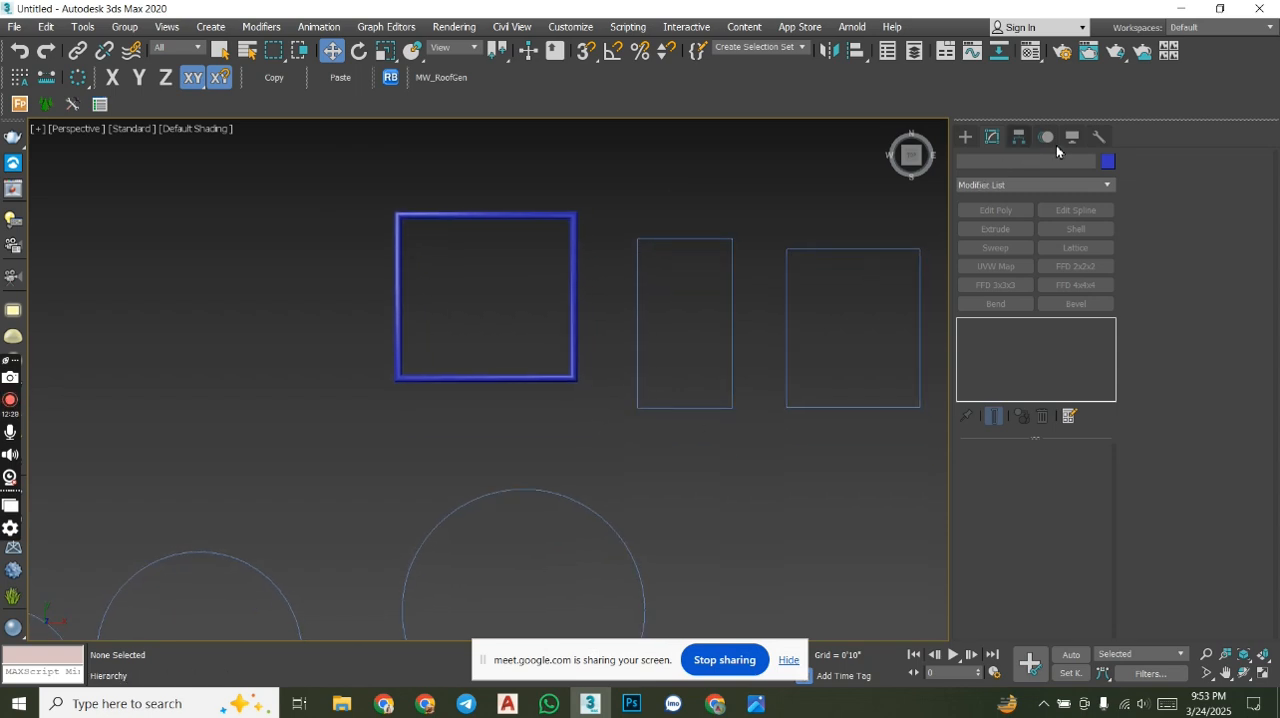
{"action": "left_click", "coordinate": [1106, 163]}
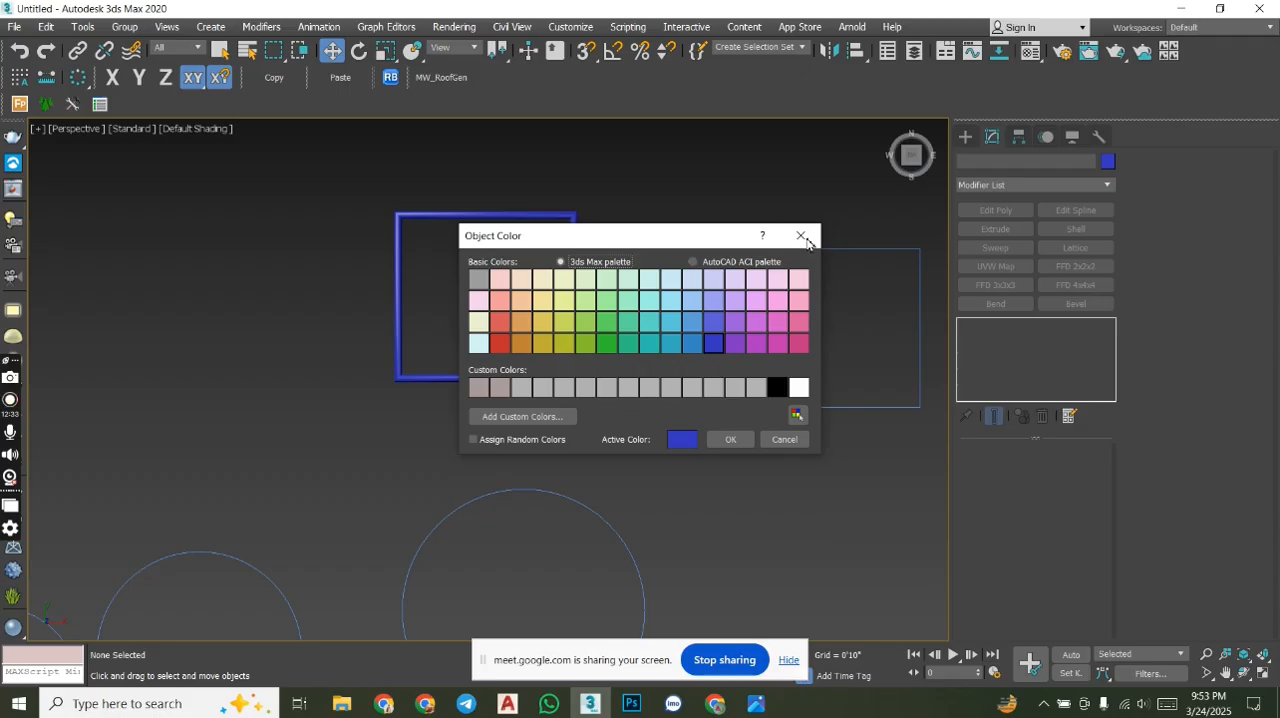
{"action": "left_click", "coordinate": [801, 237]}
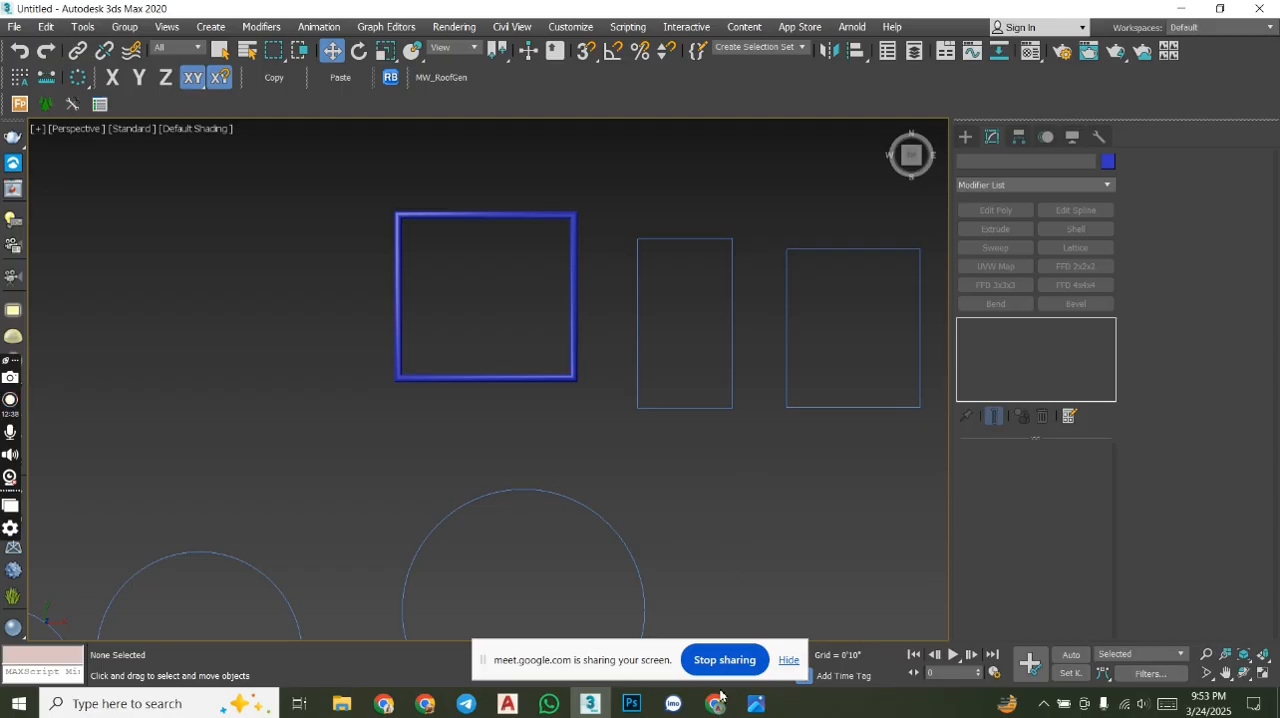
{"action": "mouse_move", "coordinate": [715, 704]}
{"action": "left_click", "coordinate": [665, 661]}
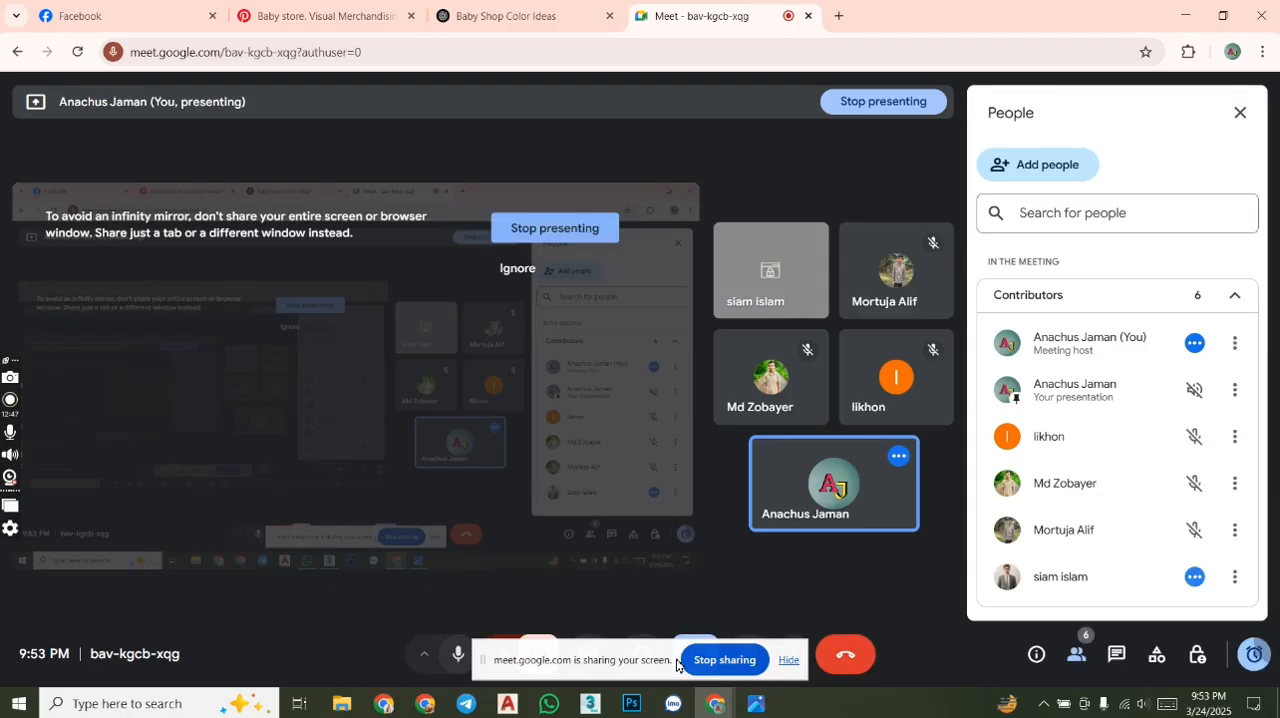
{"action": "left_click", "coordinate": [596, 706]}
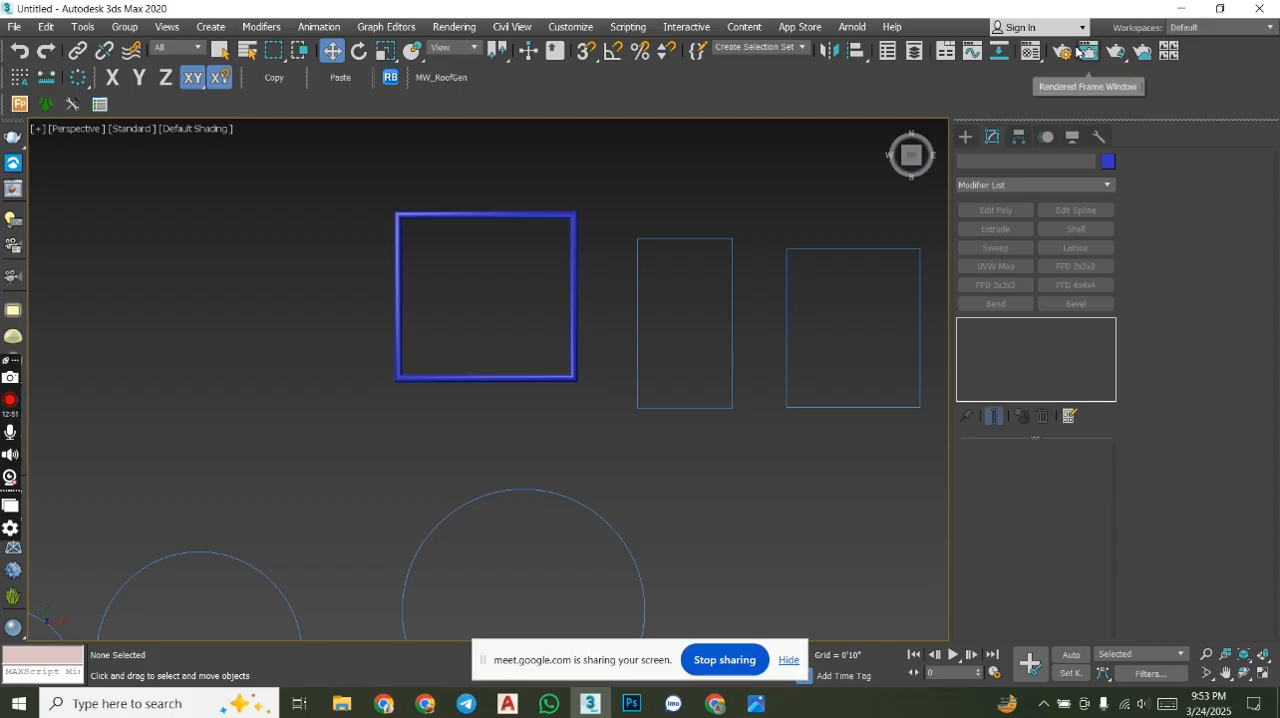
- Open the Compact Material Editor
{"action": "left_click", "coordinate": [1026, 61]}
{"action": "left_click", "coordinate": [1032, 51]}
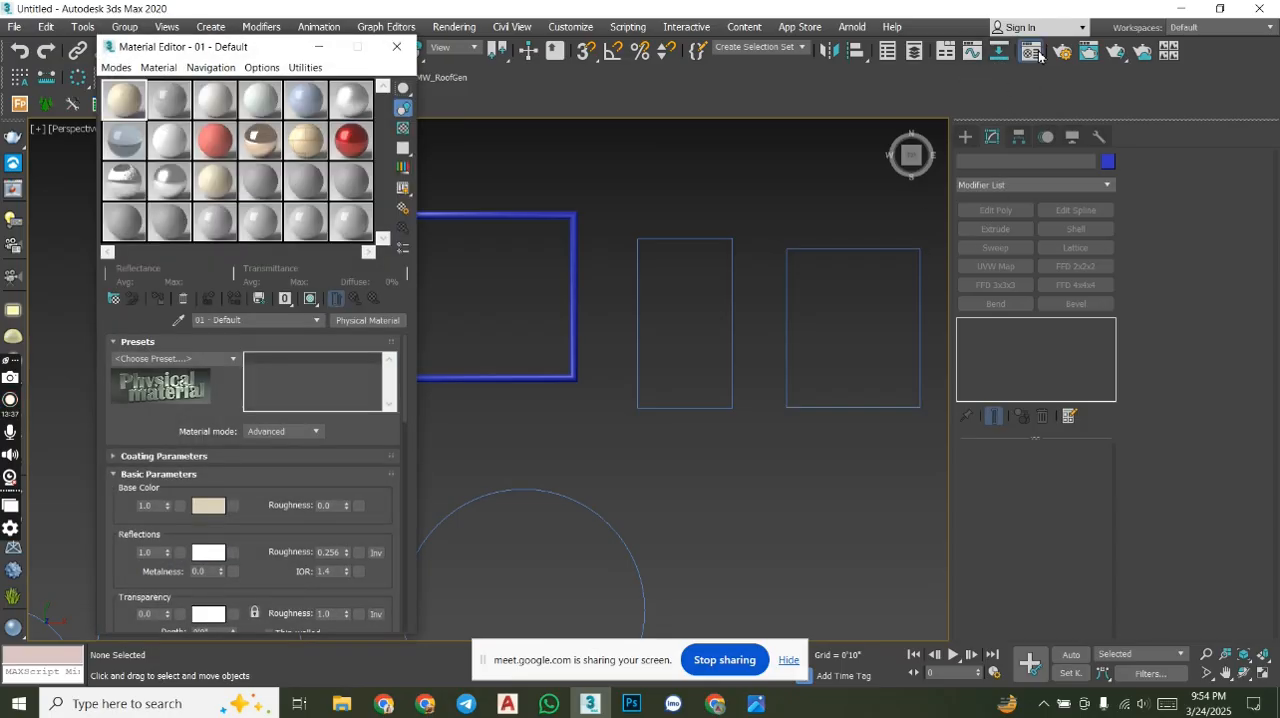
- Switch to Google Meet, admit the participant waiting to join, and return to 3ds Max
{"action": "left_click", "coordinate": [715, 704]}
{"action": "left_click", "coordinate": [624, 612]}
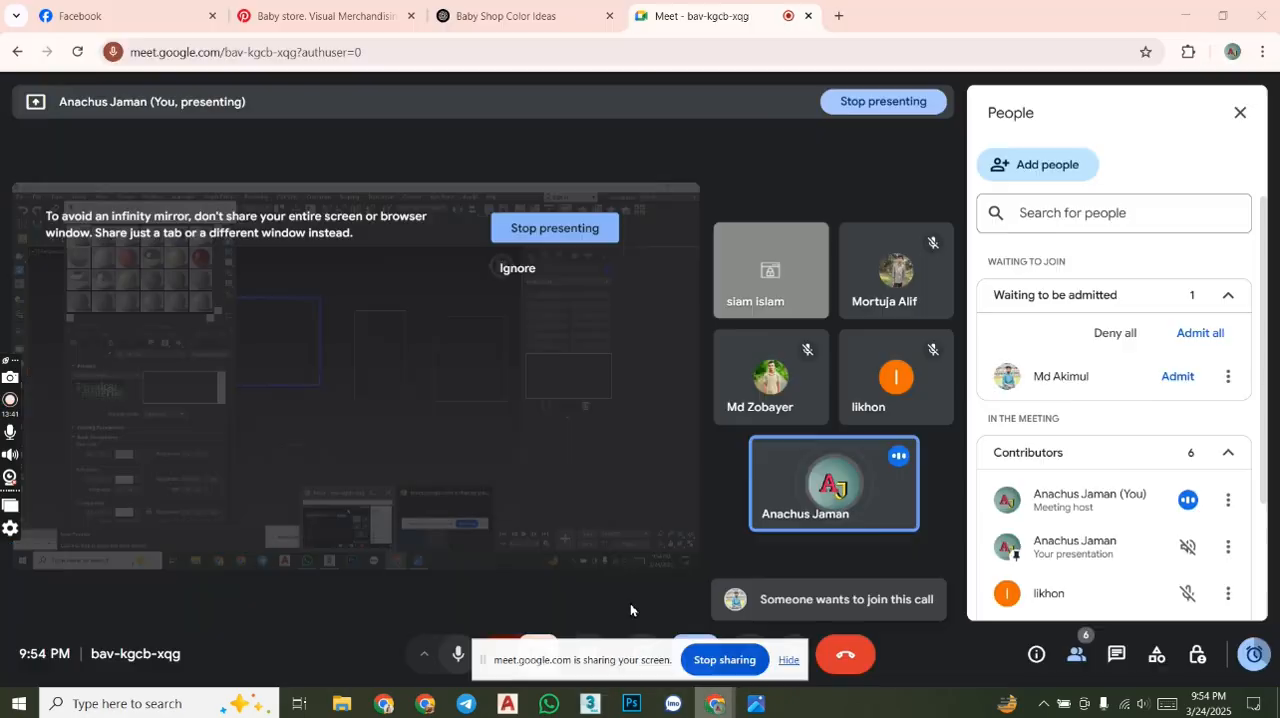
{"action": "left_click", "coordinate": [1177, 376]}
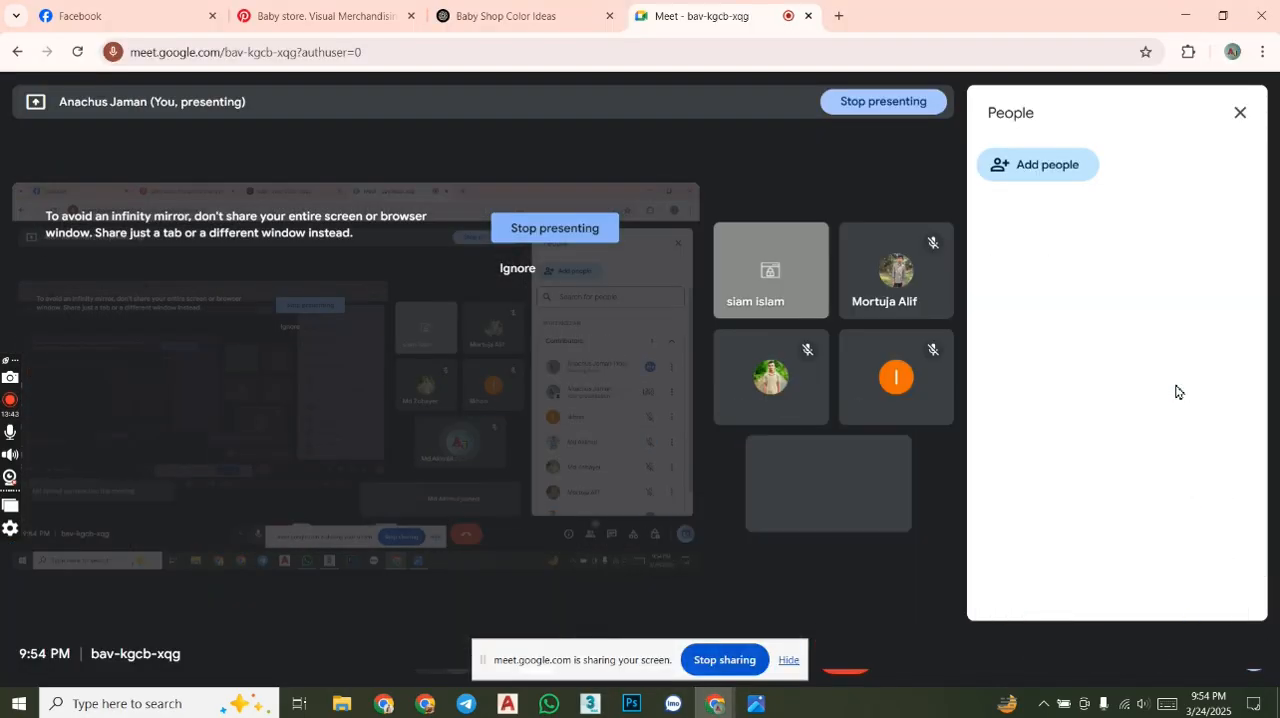
{"action": "left_click", "coordinate": [594, 704]}
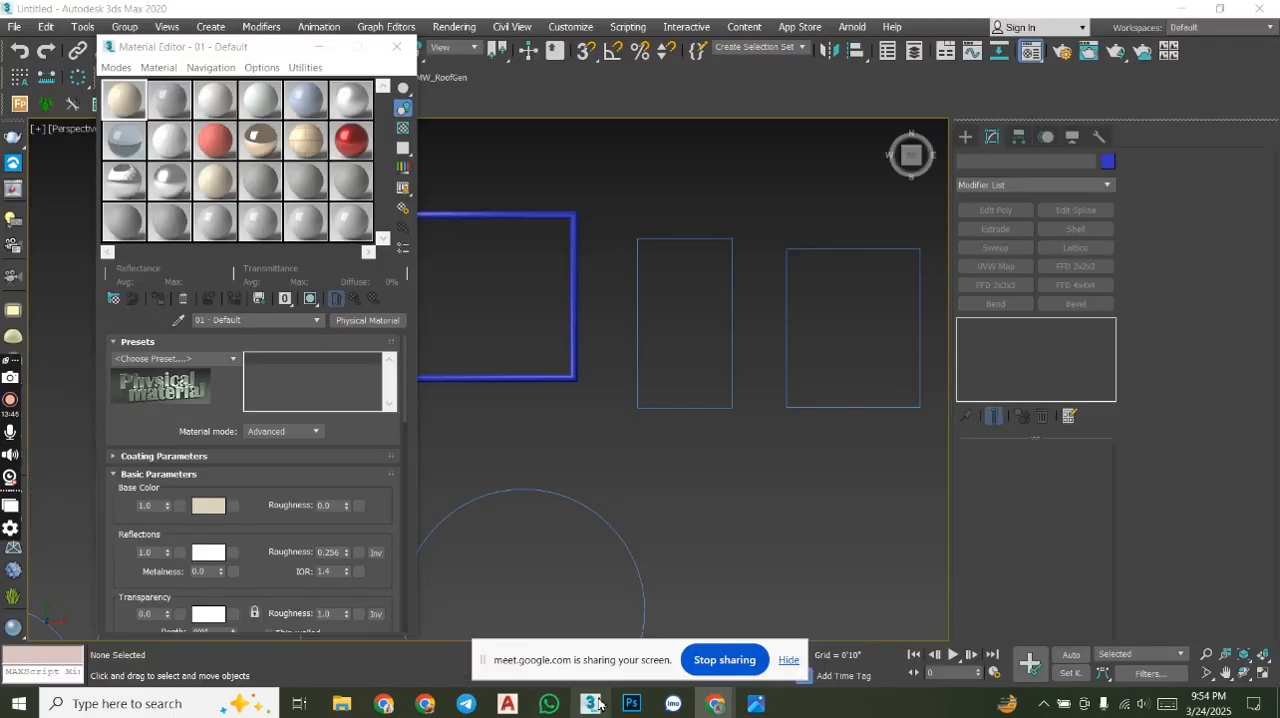
- Reposition the Material Editor over the middle of the viewport and look through its available options
{"action": "left_click_drag", "start_coordinate": [250, 56], "coordinate": [637, 46]}
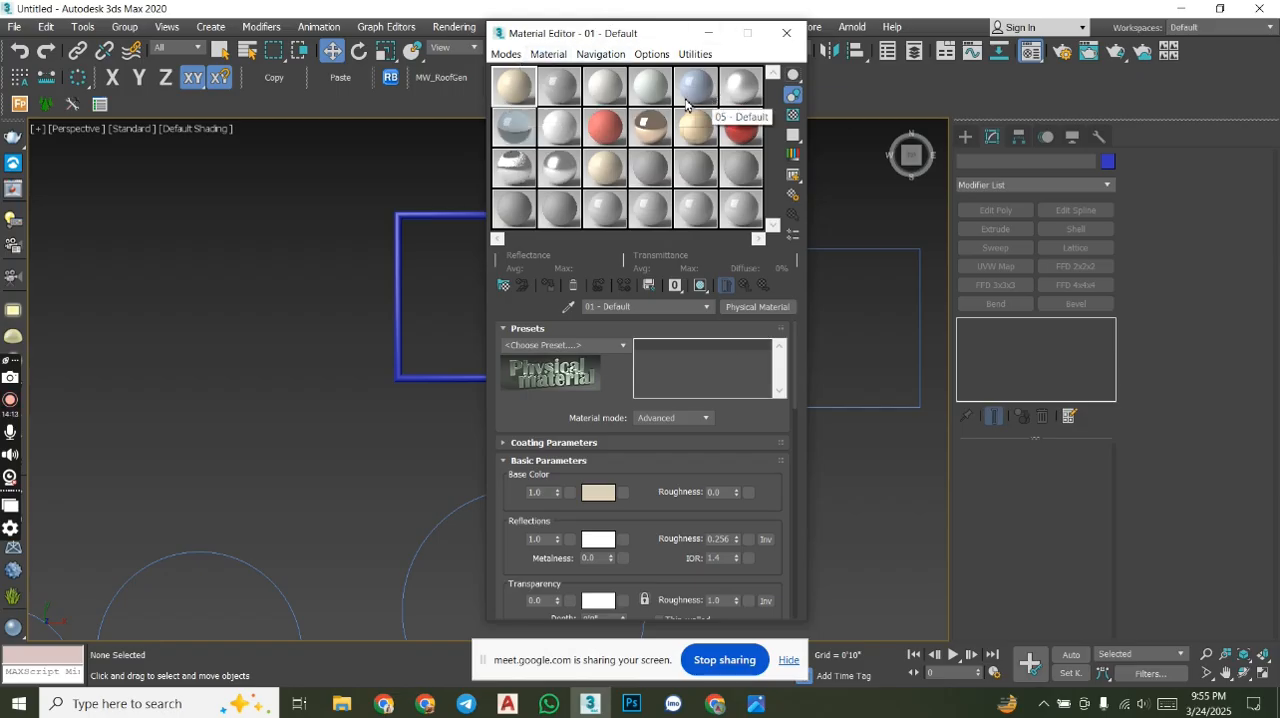
{"action": "left_click", "coordinate": [651, 54]}
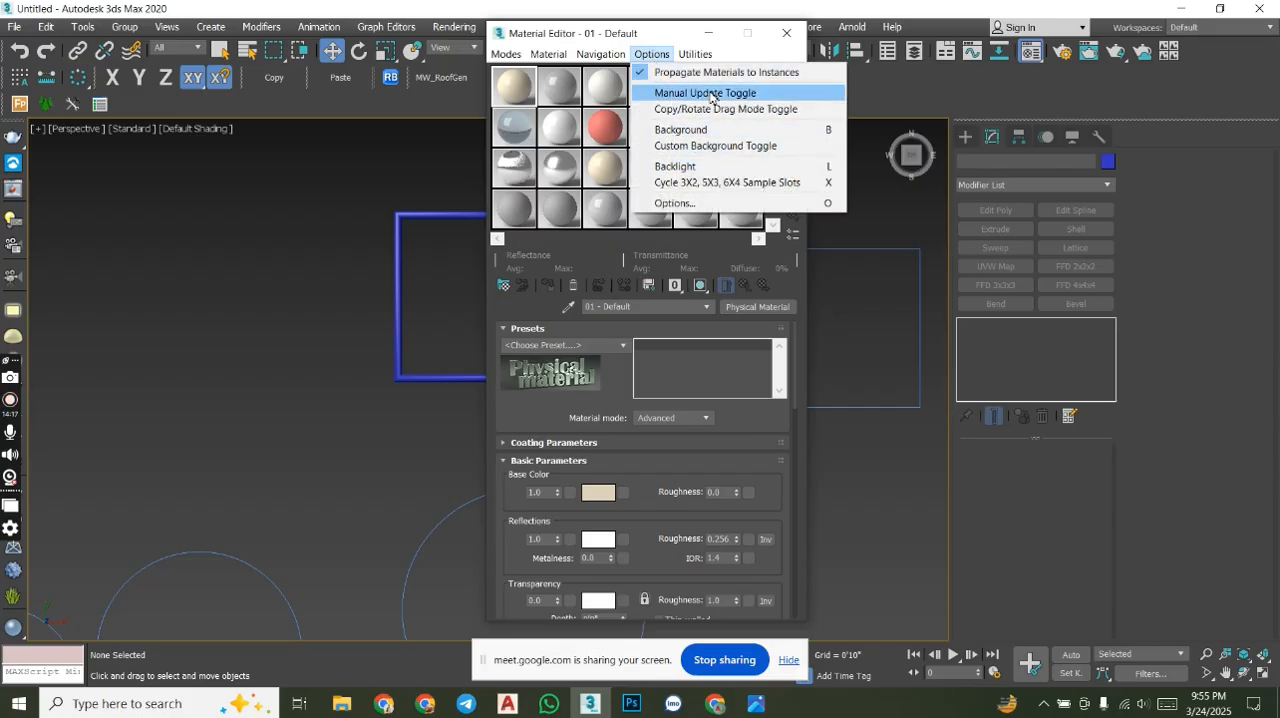
{"action": "left_click", "coordinate": [692, 58]}
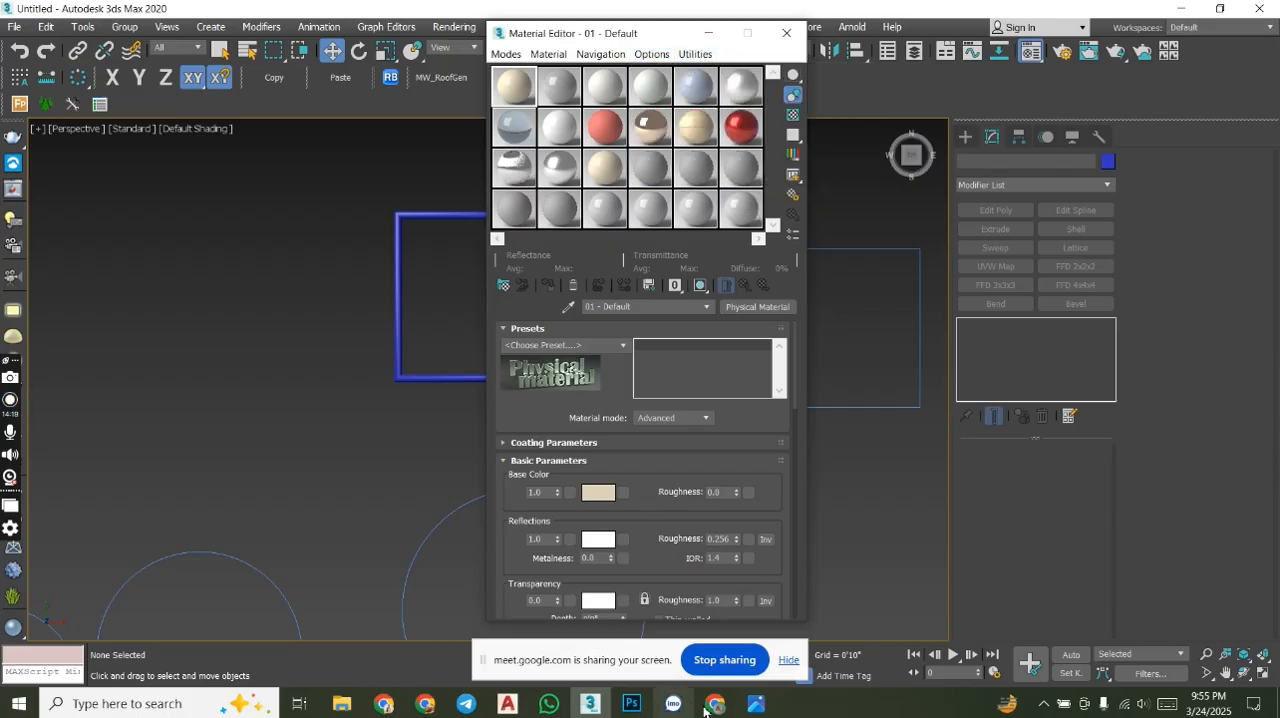
- Switch back to Google Meet to admit another waiting participant, and return to the Material Editor in 3ds Max
{"action": "left_click", "coordinate": [600, 630]}
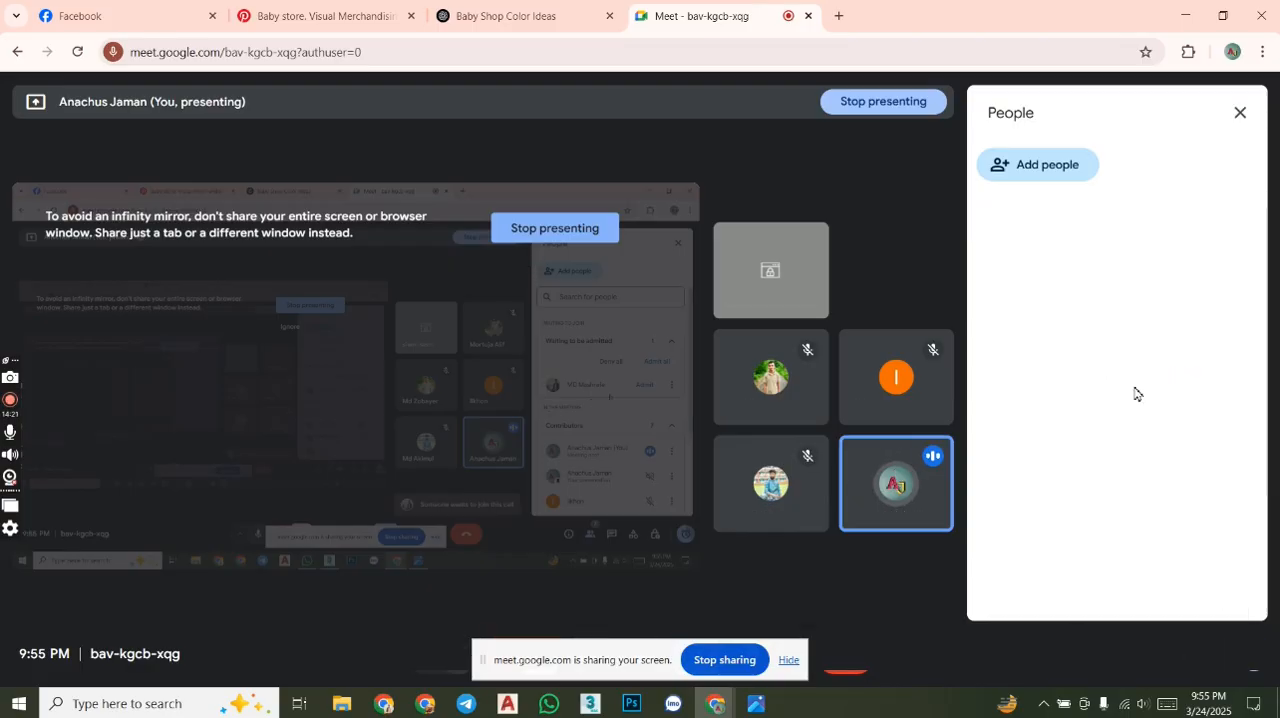
{"action": "left_click", "coordinate": [1167, 377]}
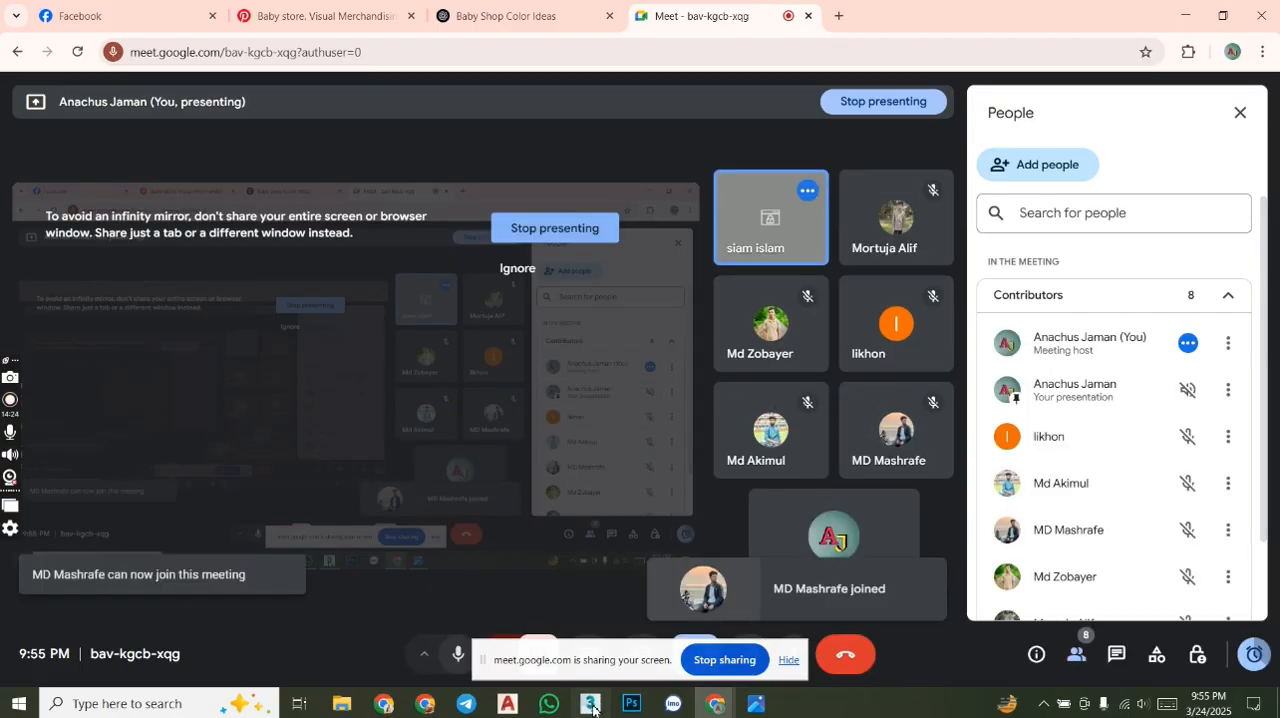
{"action": "left_click", "coordinate": [590, 703]}
- Try to reset the Material Editor slots
{"action": "left_click", "coordinate": [695, 53]}
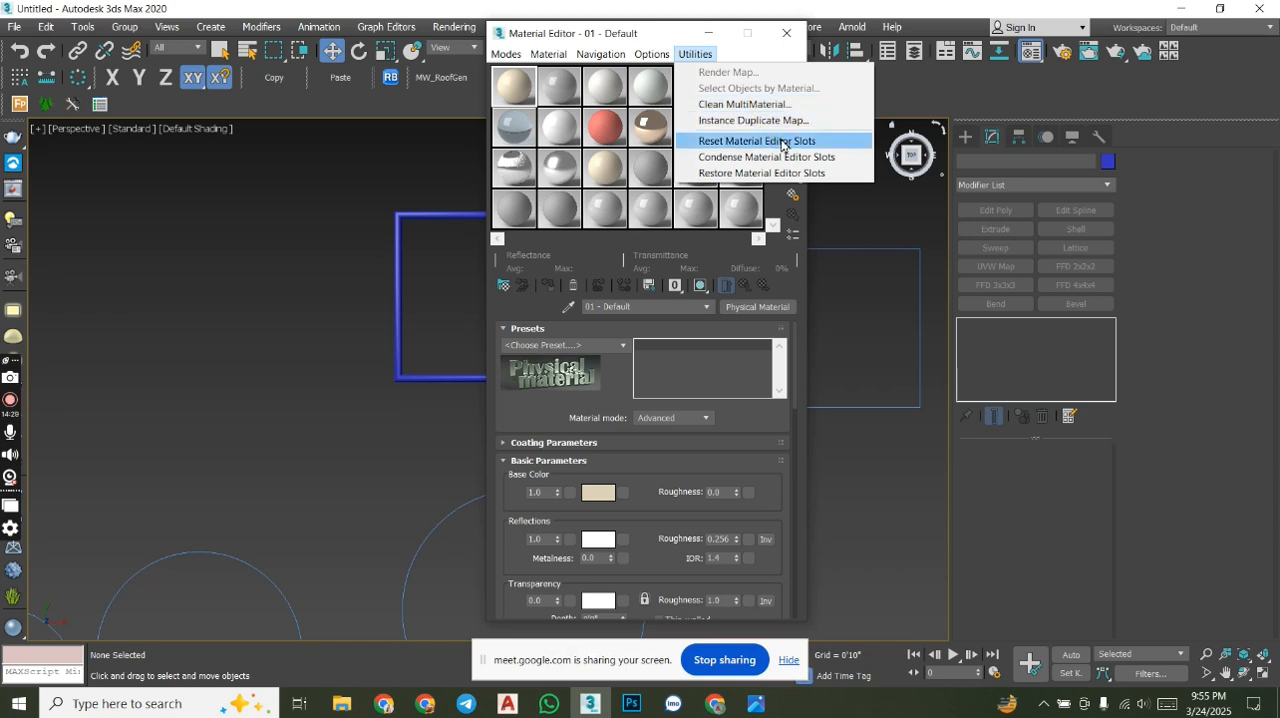
{"action": "left_click", "coordinate": [781, 143]}
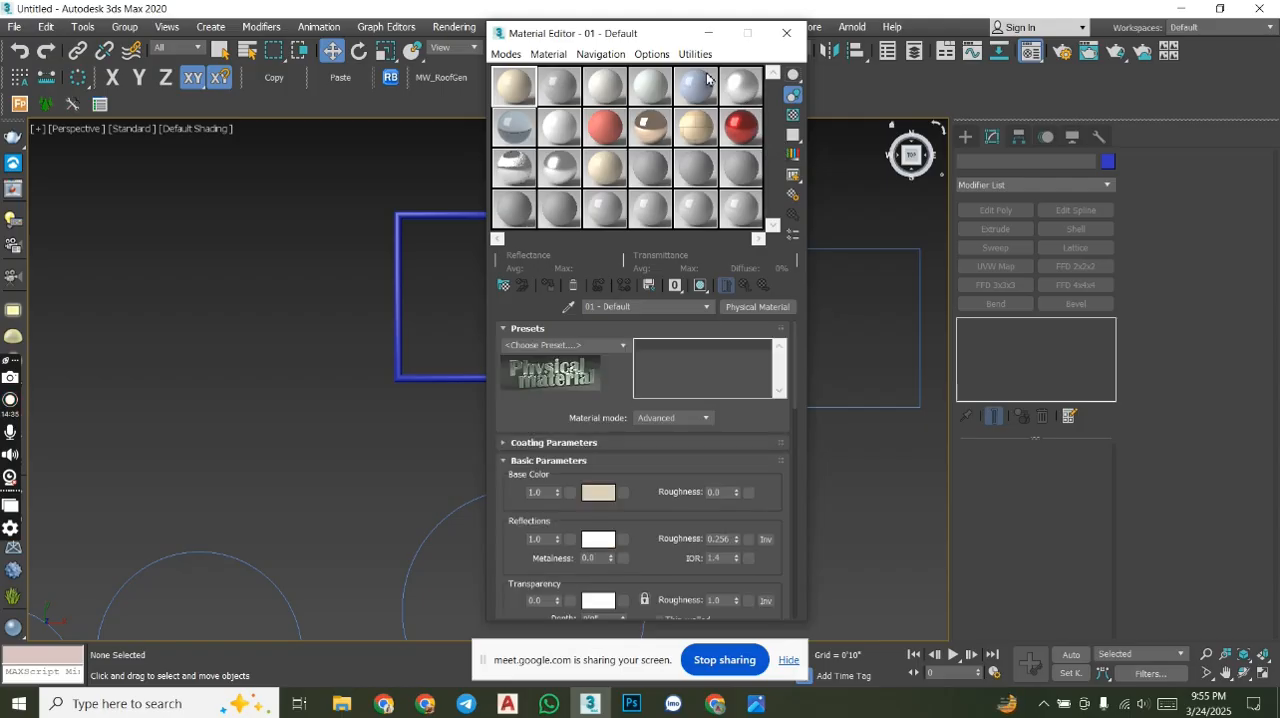
{"action": "left_click", "coordinate": [793, 94]}
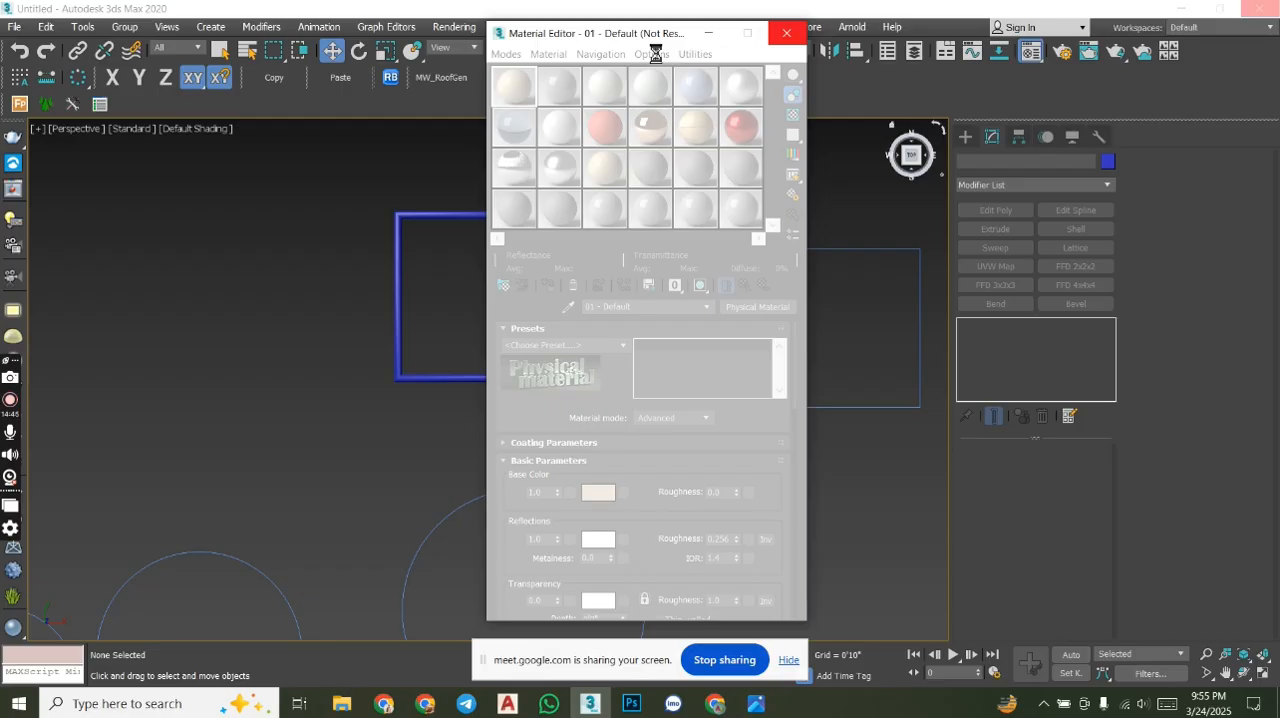
- Cycle the Material Editor sample slots to the 3X2 layout and check the enlarged material previews
{"action": "left_click", "coordinate": [651, 54]}
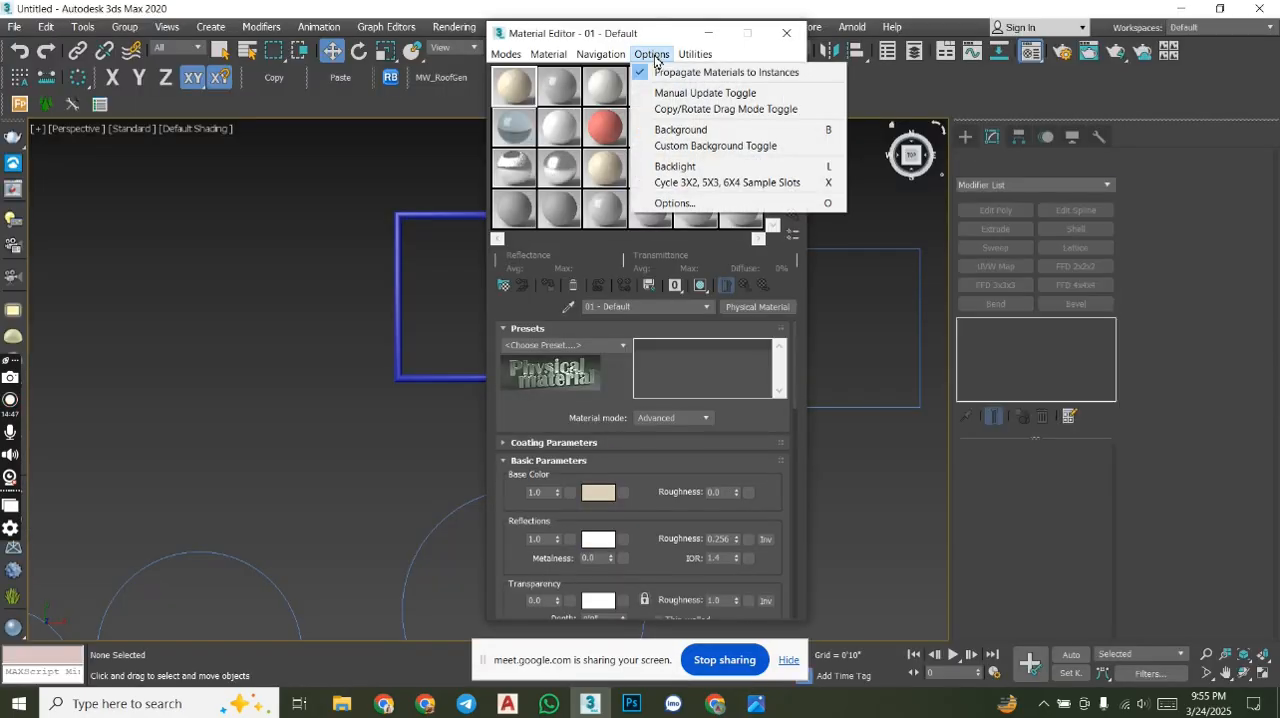
{"action": "left_click", "coordinate": [778, 182]}
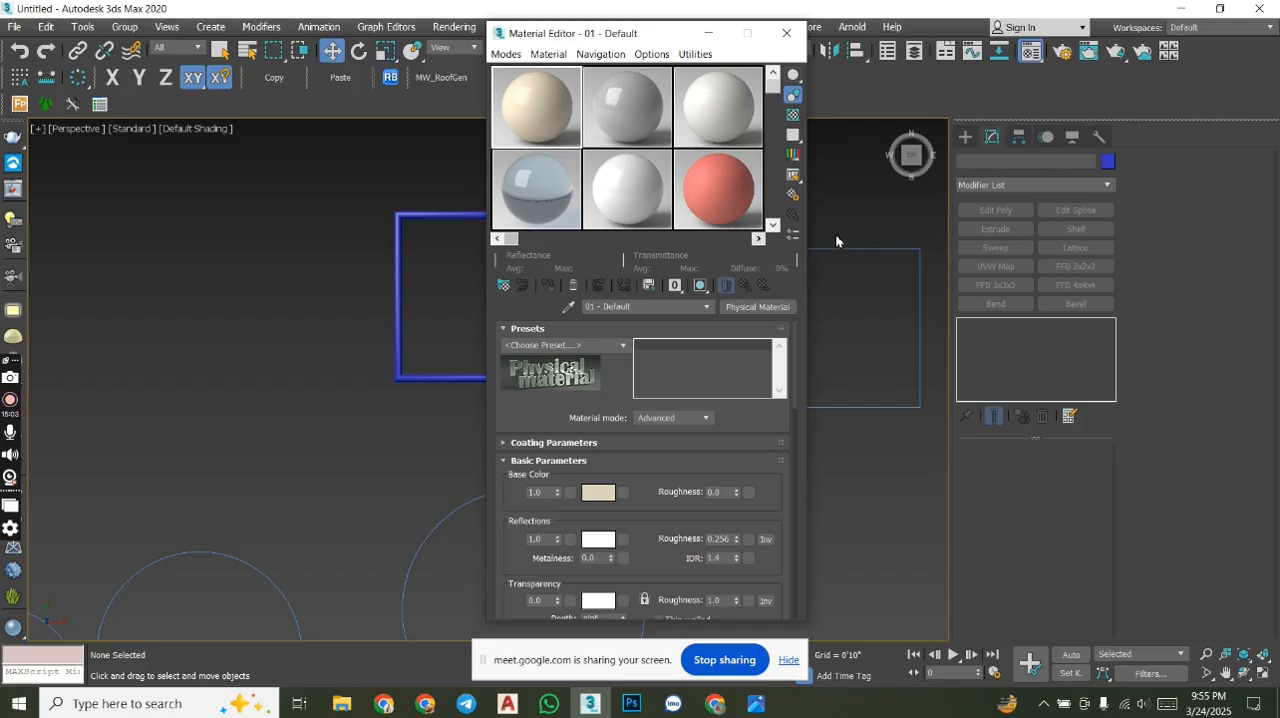
{"action": "left_click_drag", "start_coordinate": [512, 240], "coordinate": [483, 240]}
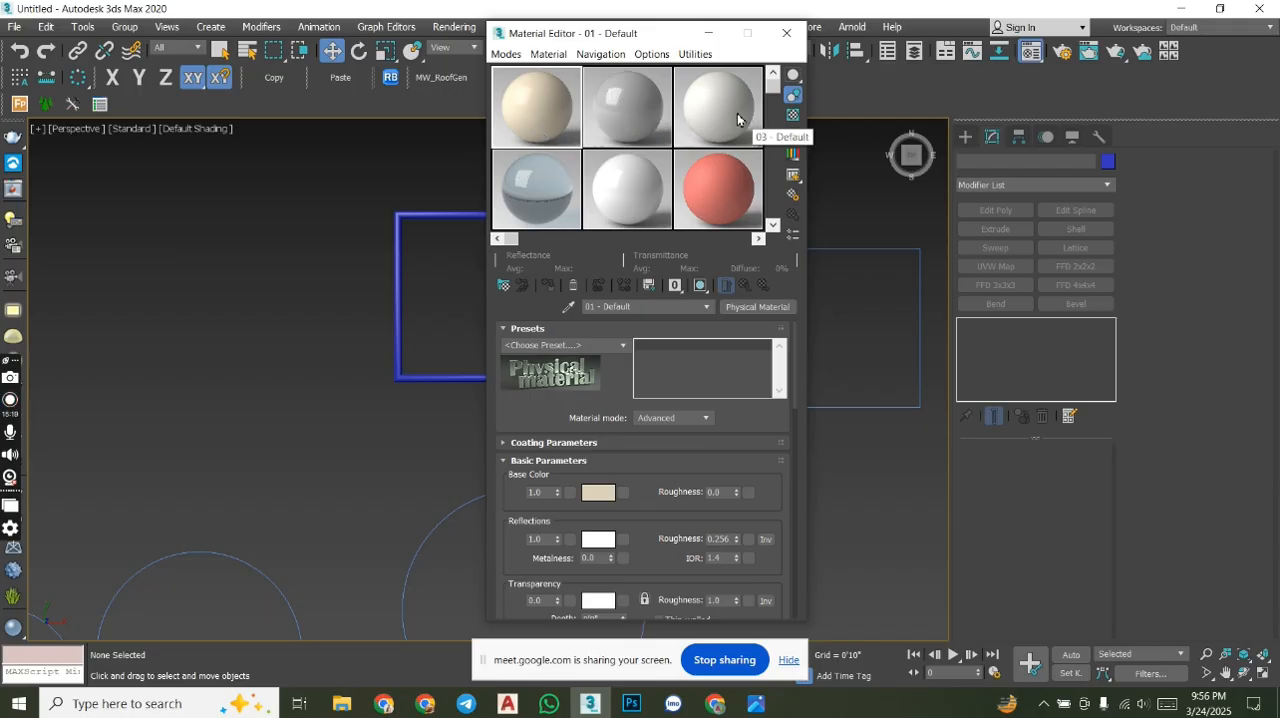
{"action": "left_click_drag", "start_coordinate": [510, 239], "coordinate": [516, 271]}
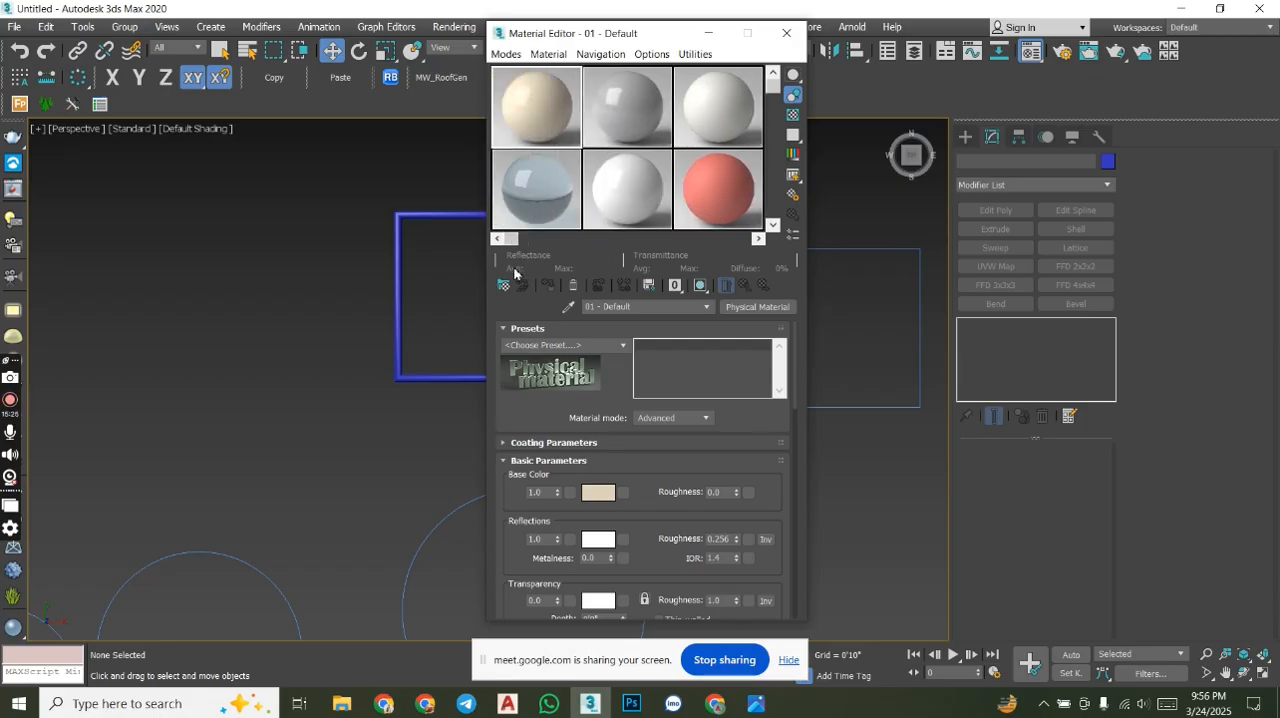
- Move the Material Editor slightly aside and cycle its sample slots to the 5X3 layout
{"action": "left_click_drag", "start_coordinate": [646, 41], "coordinate": [590, 48]}
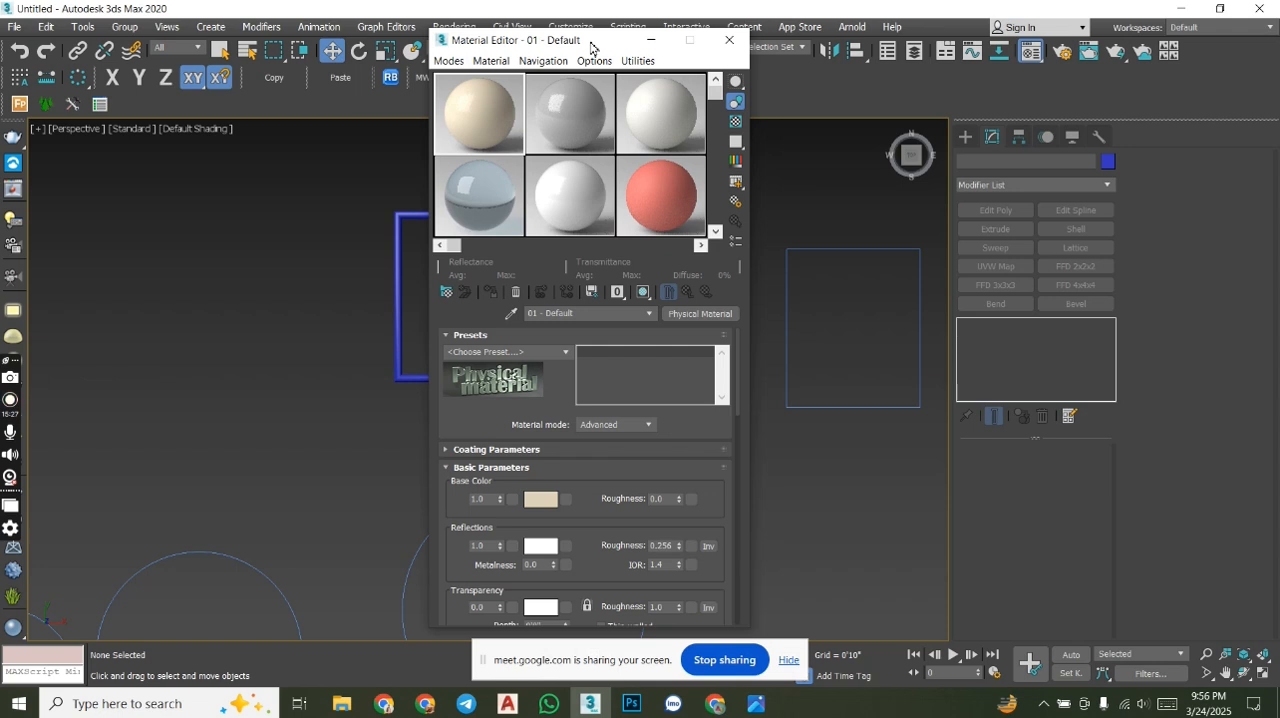
{"action": "left_click", "coordinate": [598, 62]}
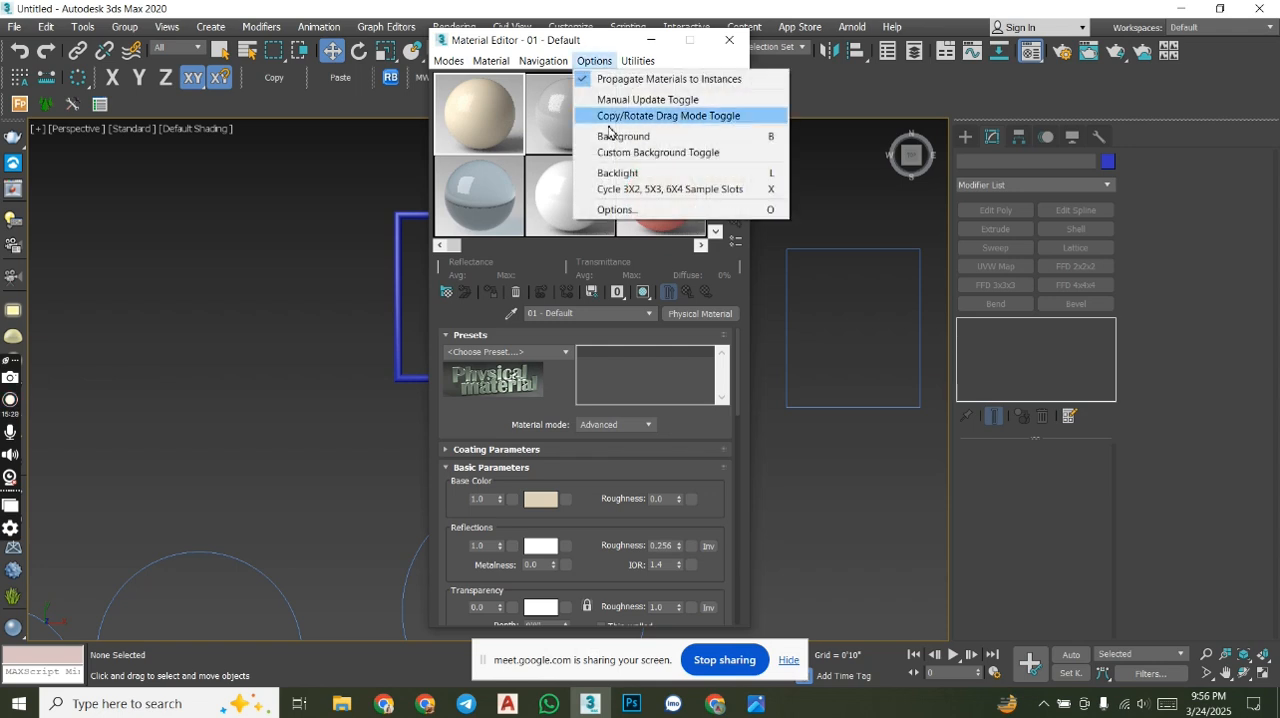
{"action": "left_click", "coordinate": [651, 190]}
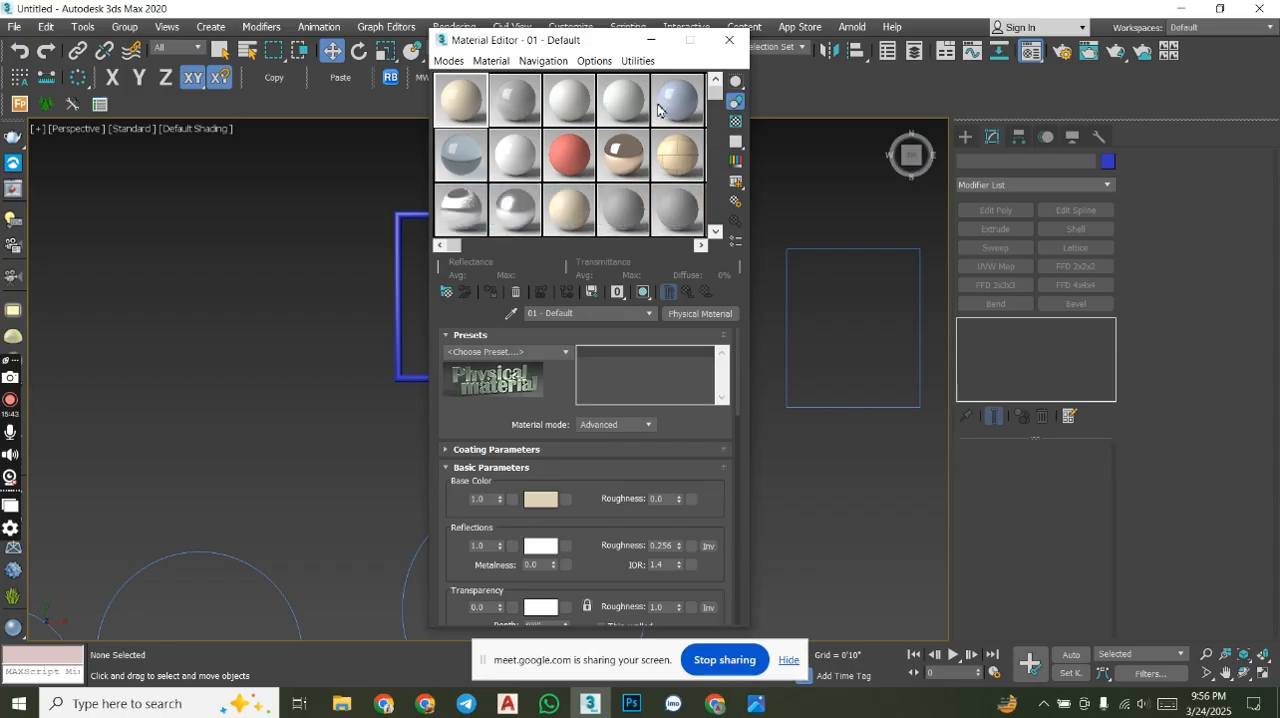
- Cycle the sample slots to the 6X4 layout and move the Material Editor further aside
{"action": "left_click", "coordinate": [594, 63]}
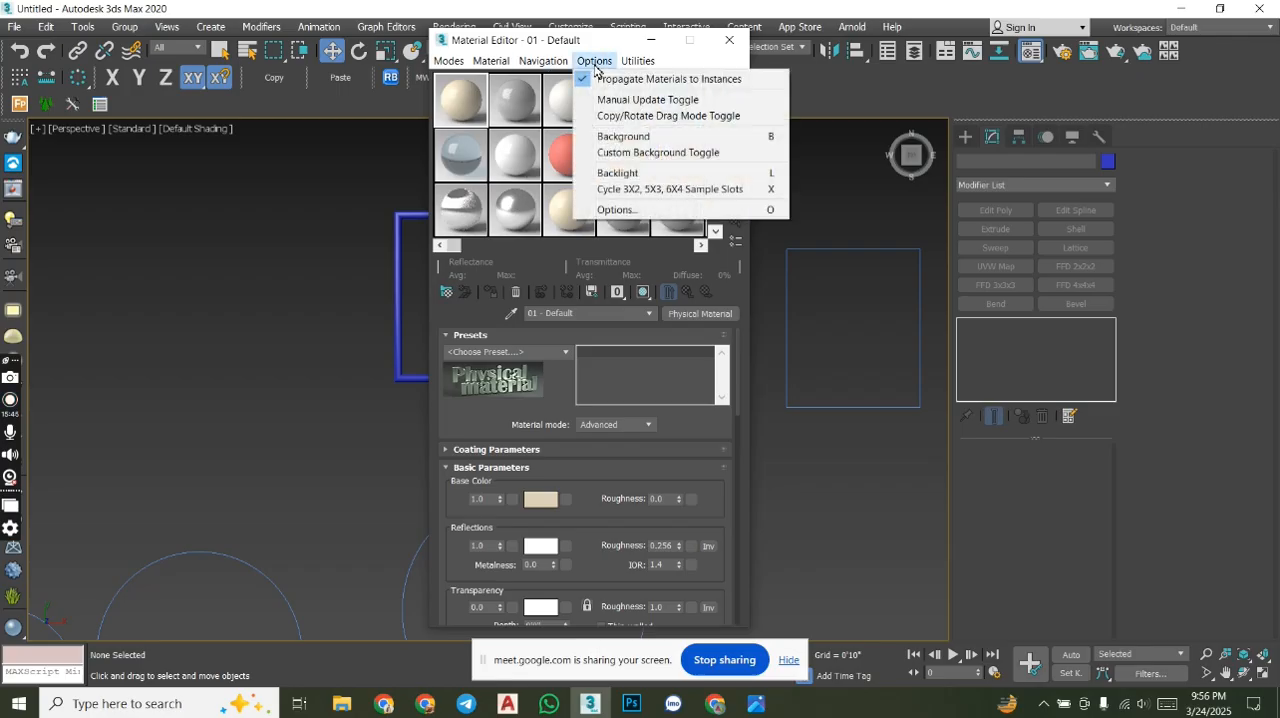
{"action": "left_click", "coordinate": [688, 189]}
{"action": "key", "text": "x"}
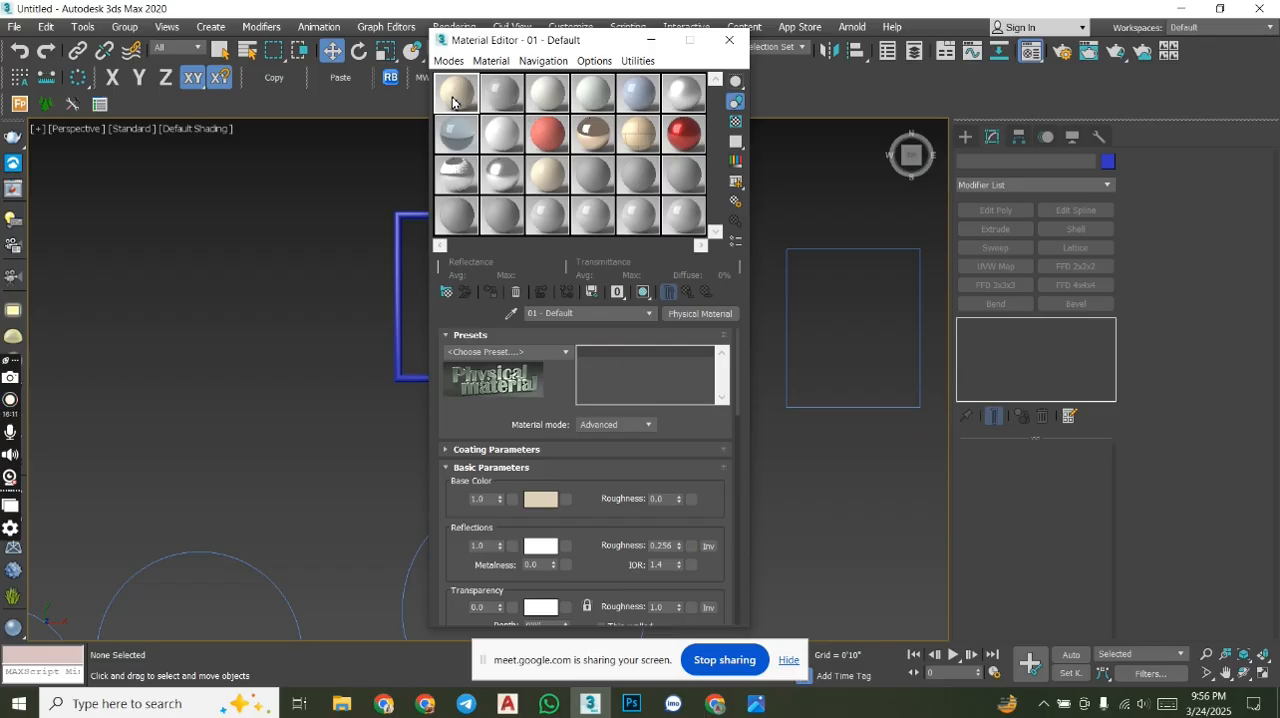
{"action": "left_click_drag", "start_coordinate": [594, 45], "coordinate": [519, 34]}
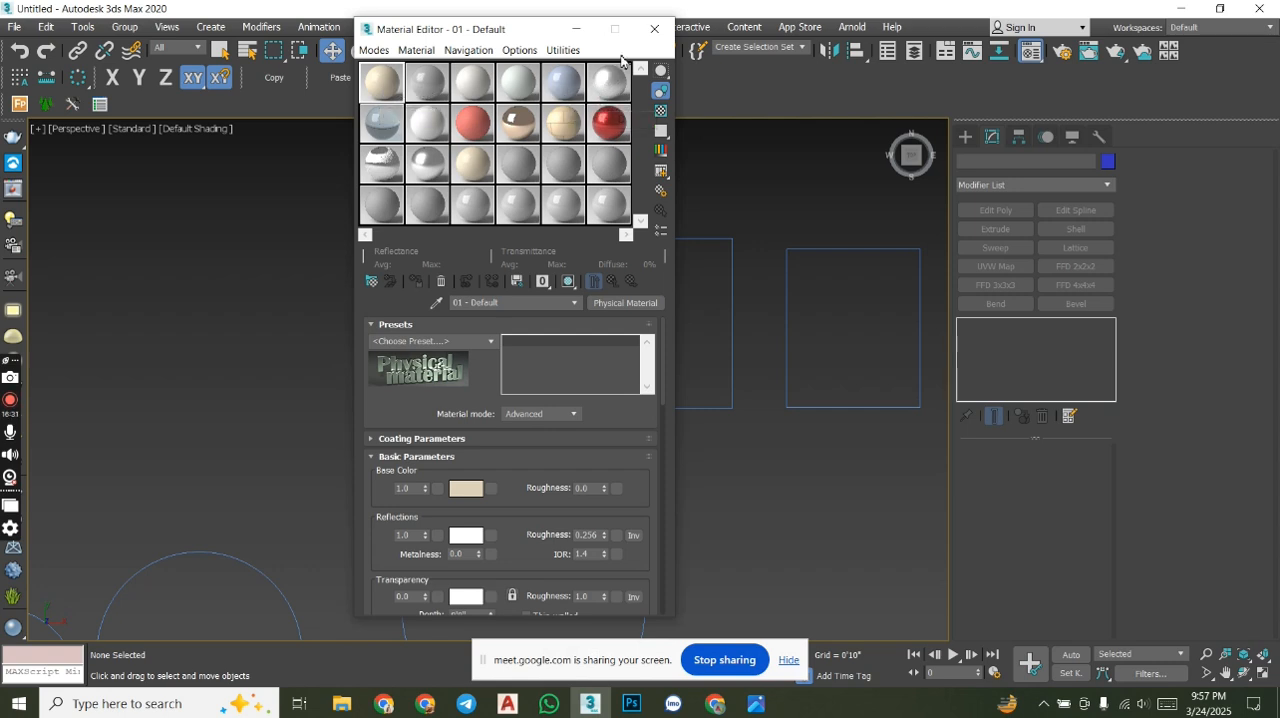
- Replace the Compact Material Editor with the Slate Material Editor and maximize its window
{"action": "left_click", "coordinate": [654, 29]}
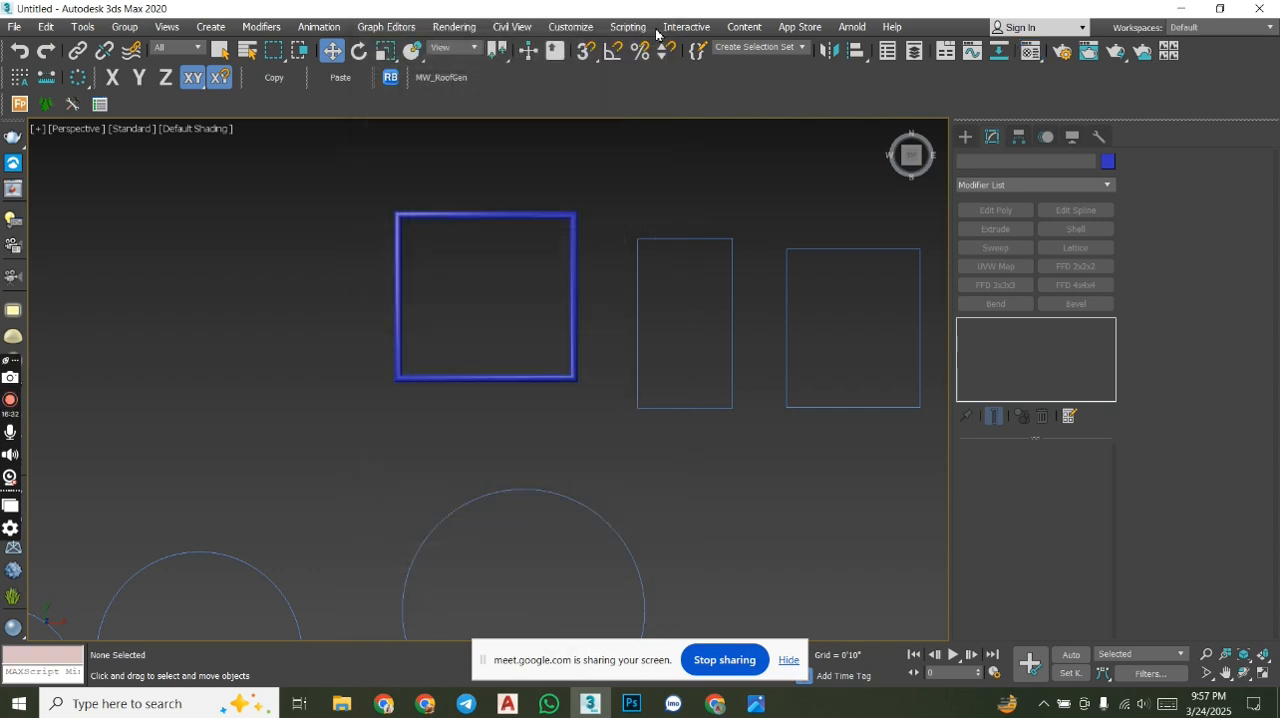
{"action": "left_click", "coordinate": [1033, 55]}
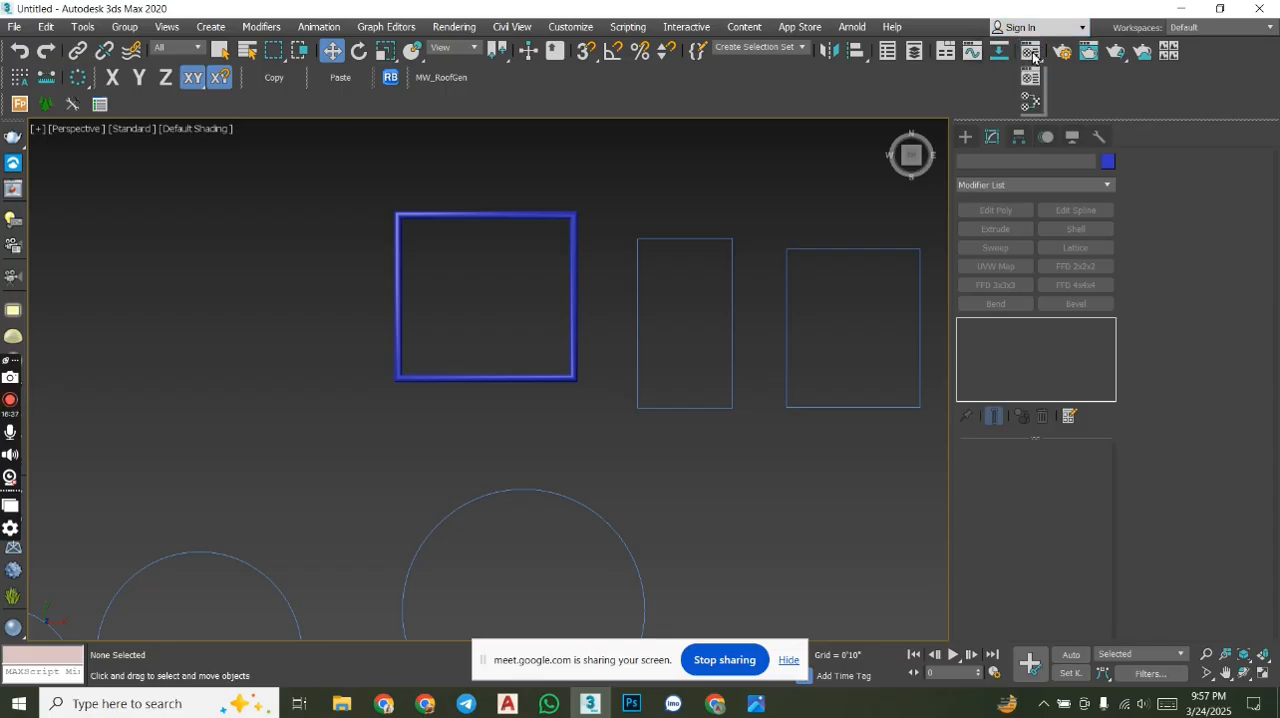
{"action": "left_click_drag", "start_coordinate": [1033, 57], "coordinate": [1030, 101]}
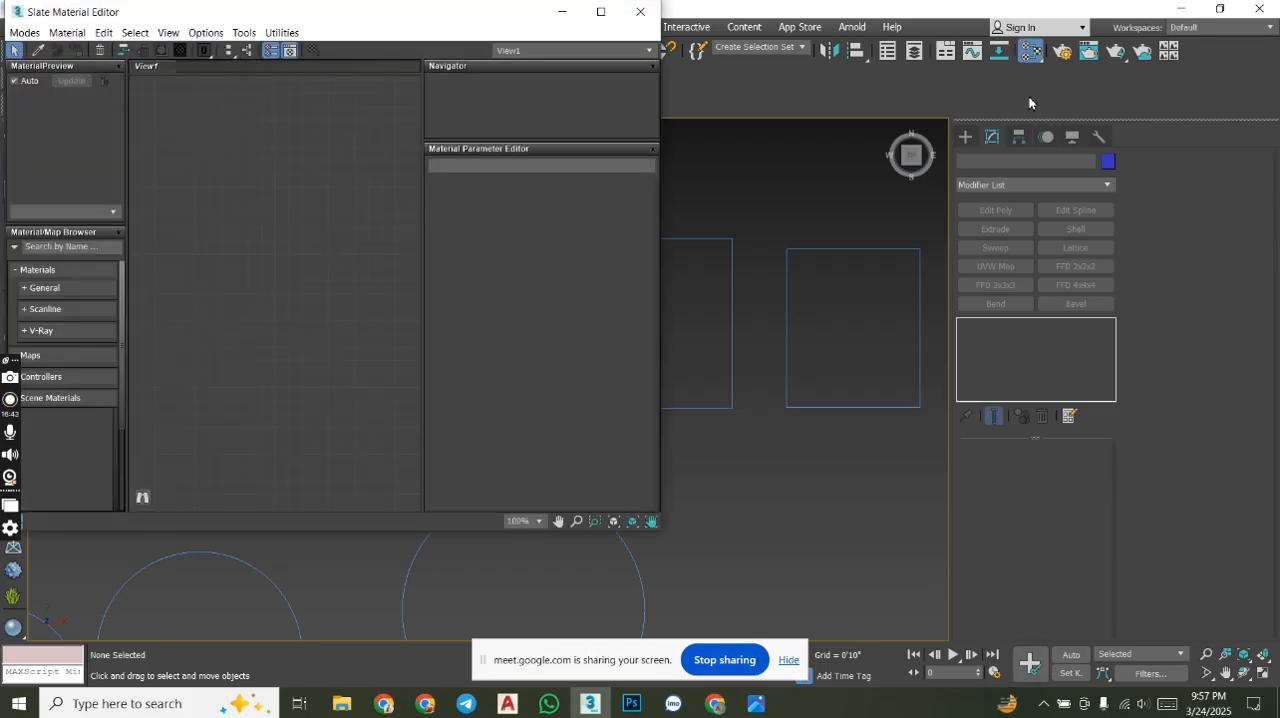
{"action": "left_click", "coordinate": [600, 11]}
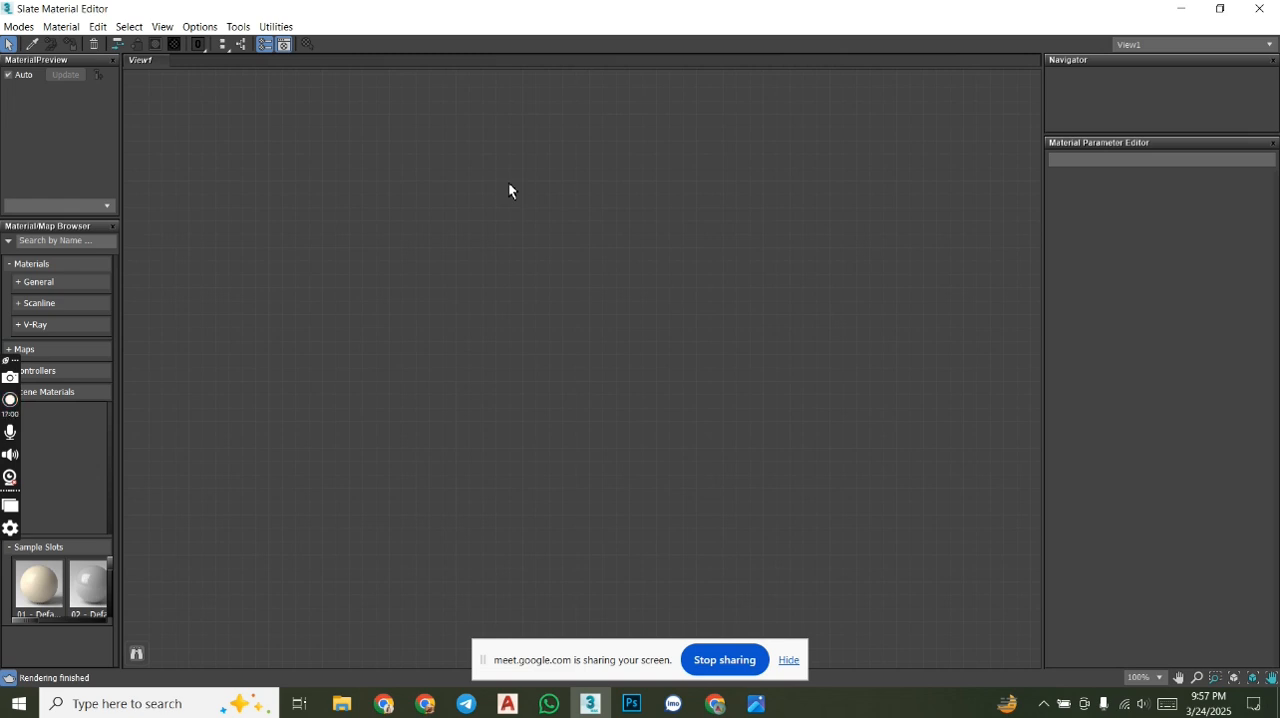
- Place the 01 - Default sample material as a node in View1, examine its map inputs, and delete the node
{"action": "left_click_drag", "start_coordinate": [42, 586], "coordinate": [749, 180]}
{"action": "left_click", "coordinate": [621, 398]}
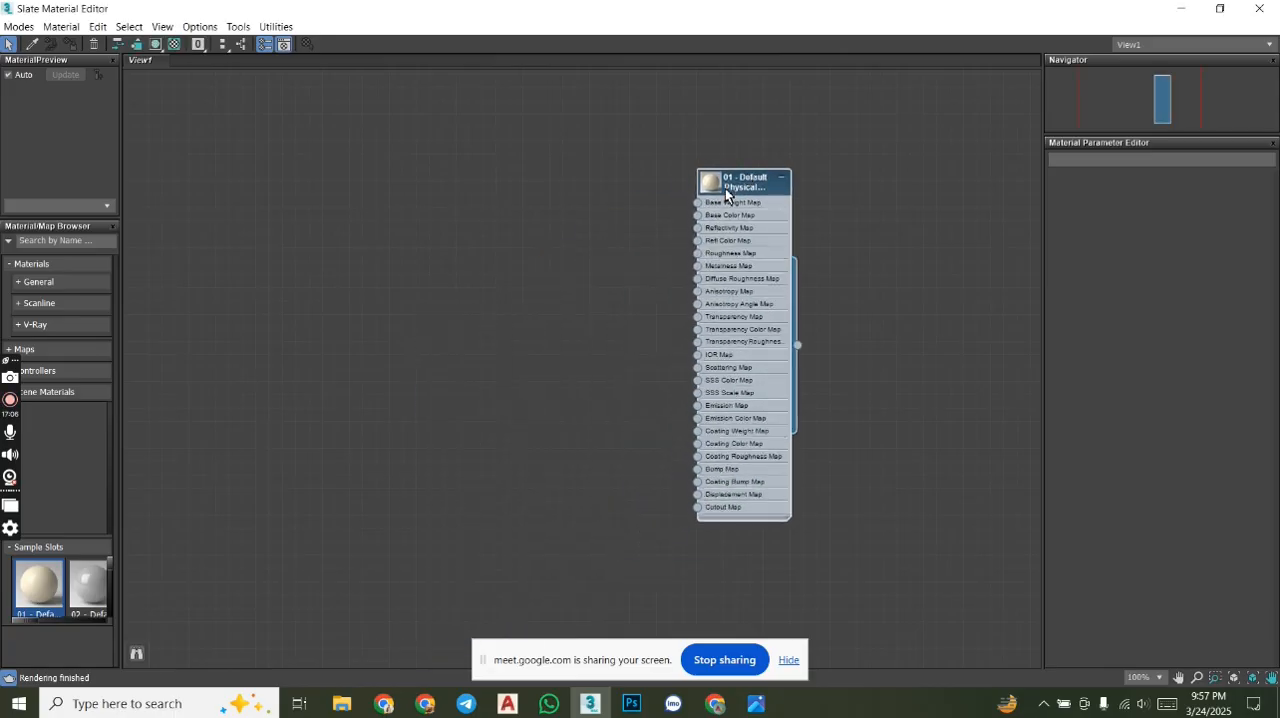
{"action": "scroll", "coordinate": [706, 213], "scroll_direction": "up", "scroll_amount": 1}
{"action": "scroll", "coordinate": [706, 213], "scroll_direction": "up", "scroll_amount": 3}
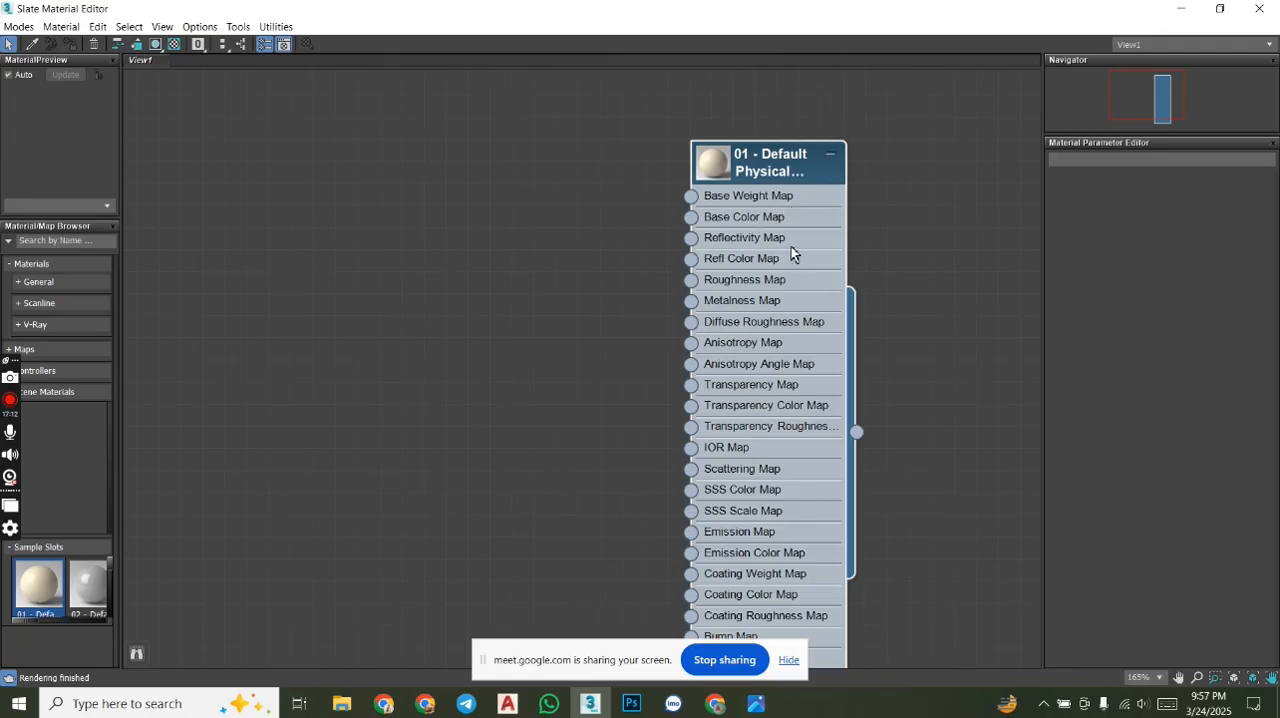
{"action": "left_click_drag", "start_coordinate": [594, 114], "coordinate": [875, 345]}
{"action": "key", "text": "Delete"}
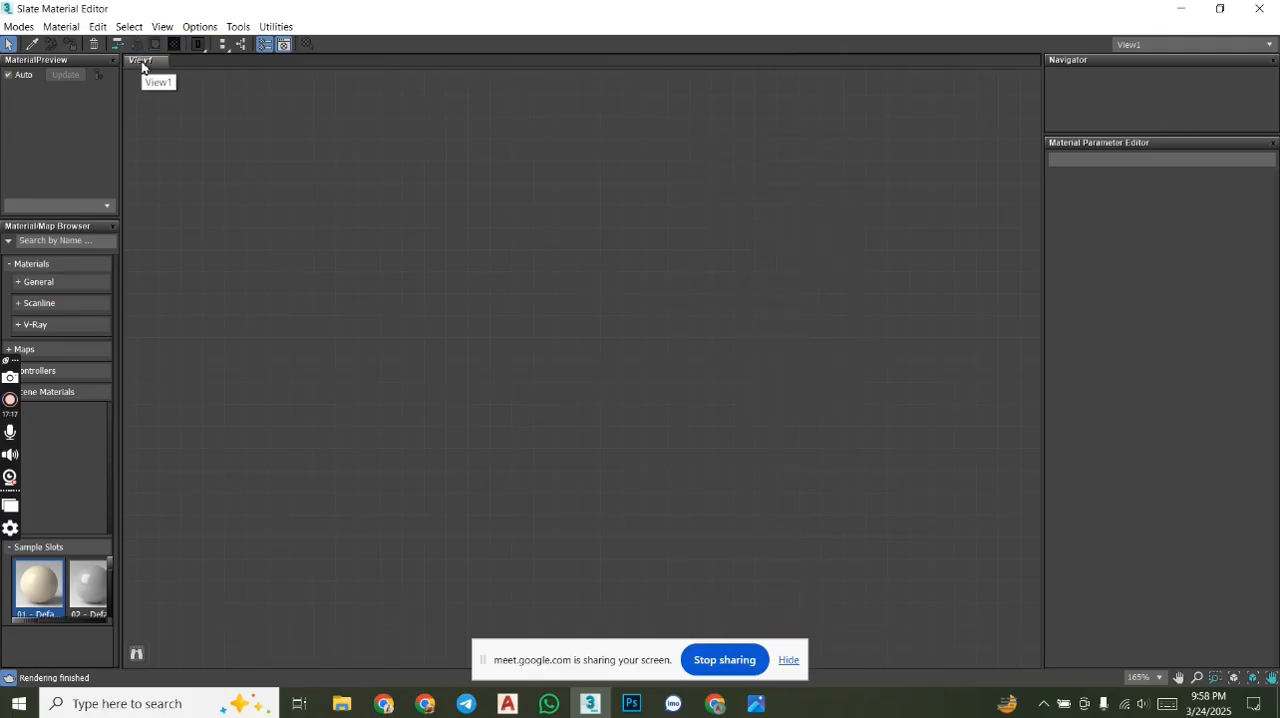
- Create a second view named View2 in the Slate Material Editor
{"action": "right_click", "coordinate": [178, 61]}
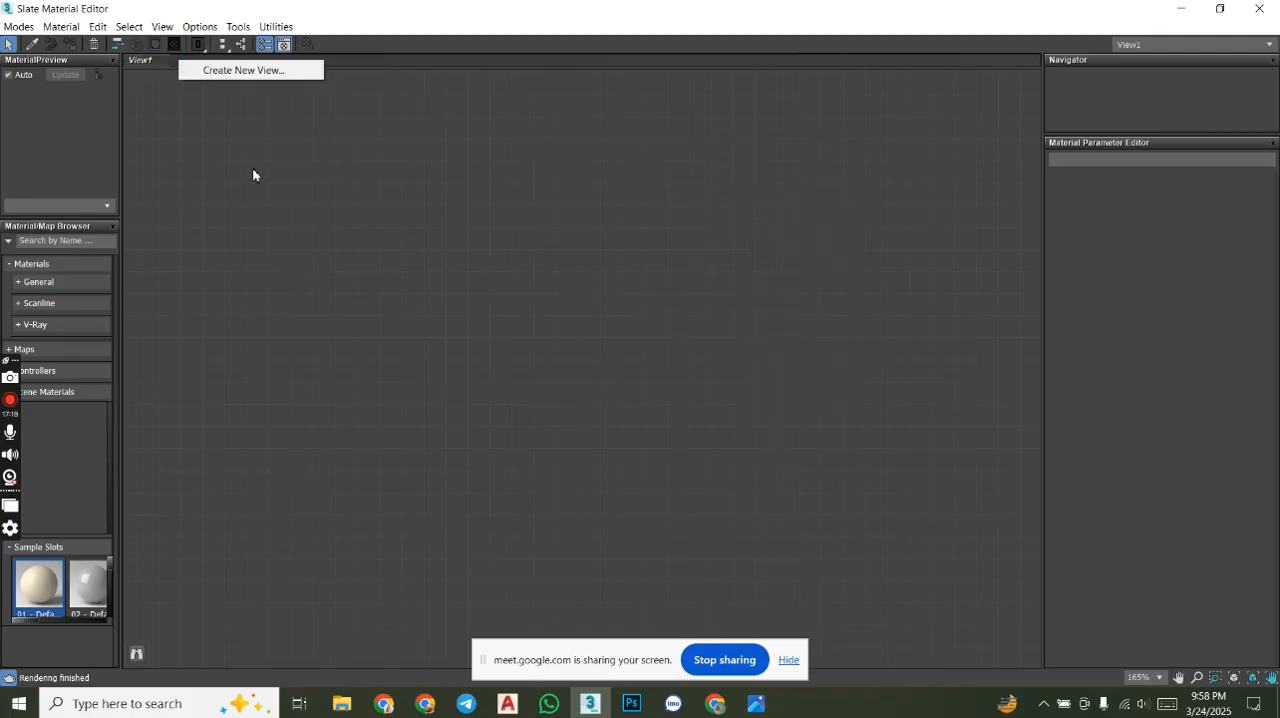
{"action": "left_click", "coordinate": [248, 70]}
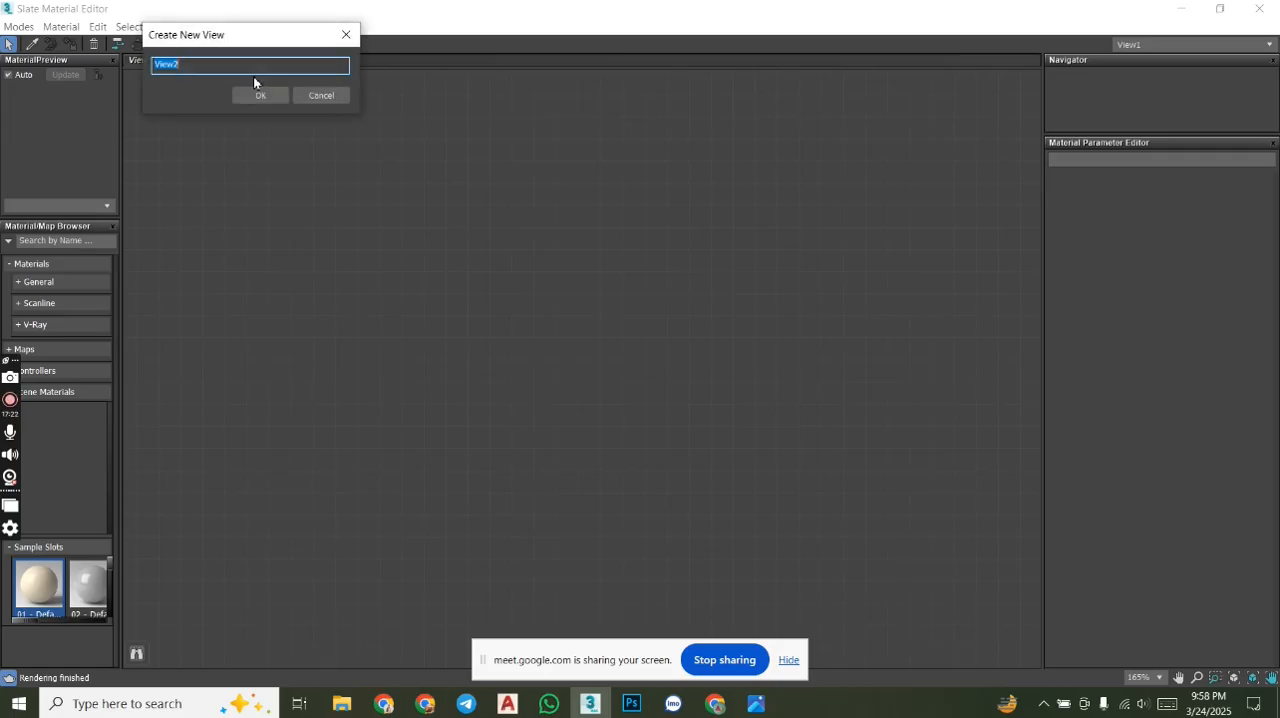
{"action": "left_click", "coordinate": [262, 96]}
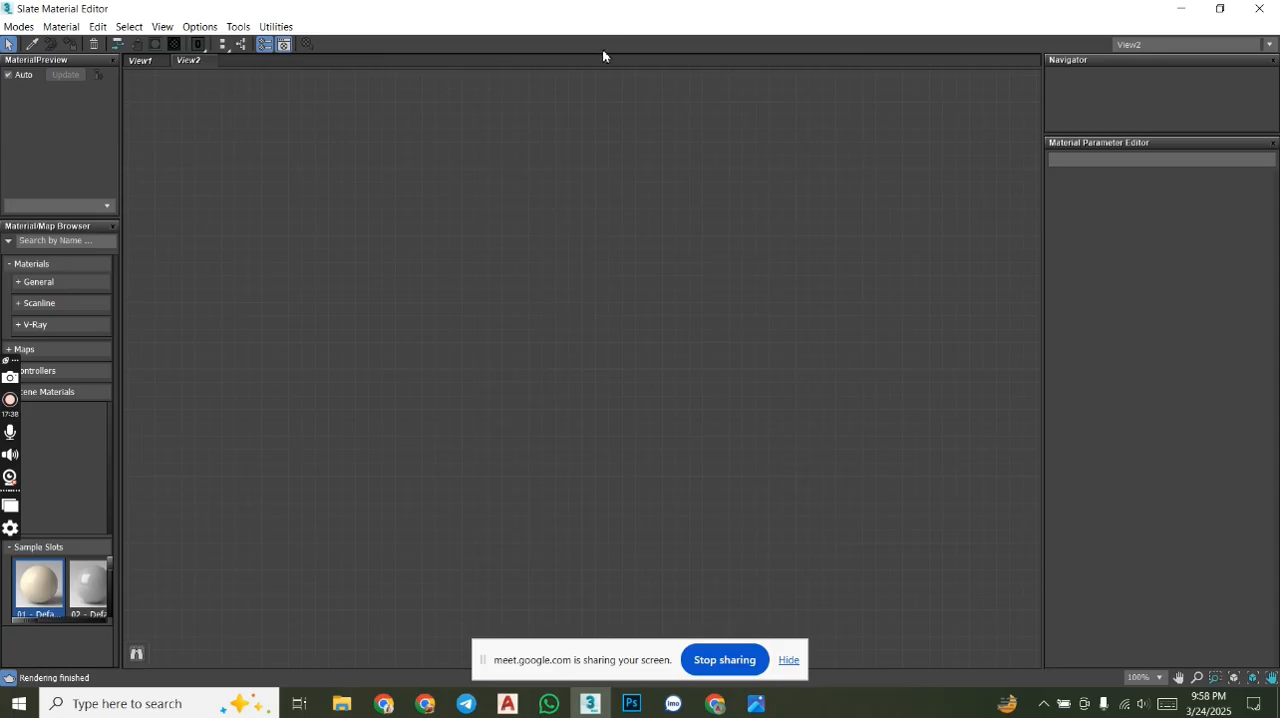
- Close the Slate Material Editor and reopen the Compact Material Editor, placed slightly further aside
{"action": "left_click", "coordinate": [1259, 8]}
{"action": "left_click_drag", "start_coordinate": [1022, 58], "coordinate": [1033, 78]}
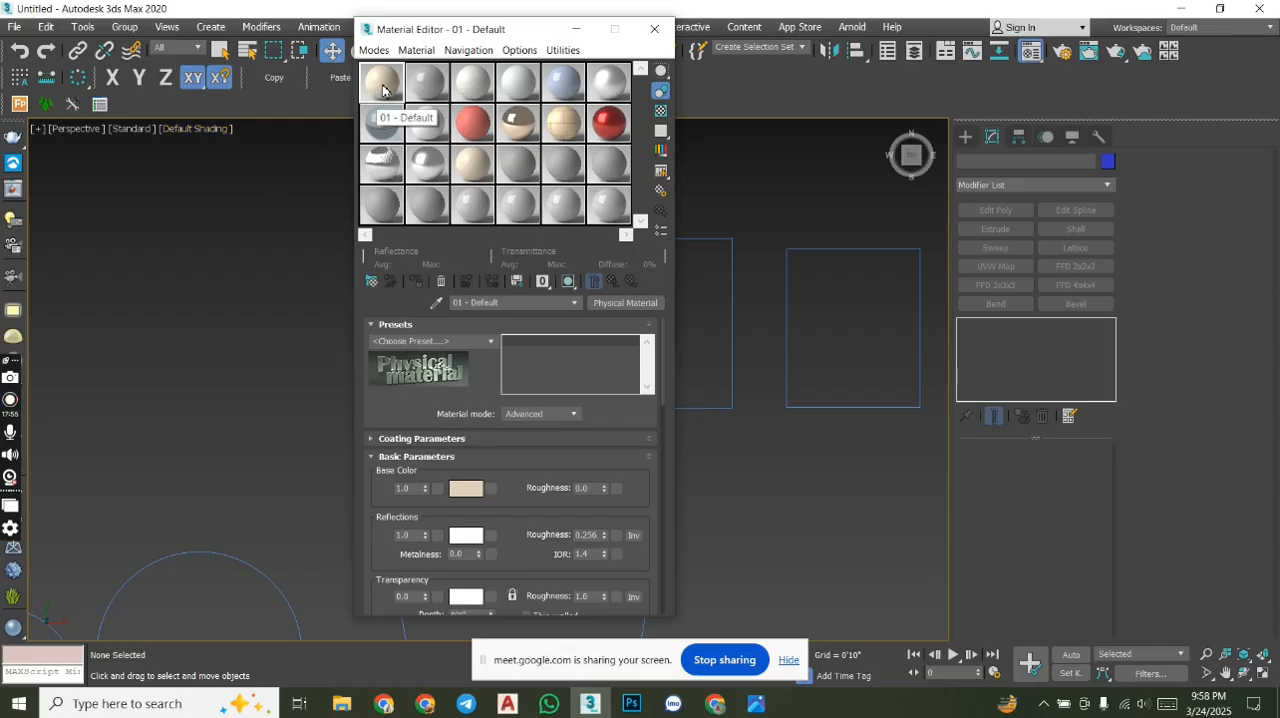
{"action": "left_click_drag", "start_coordinate": [490, 38], "coordinate": [526, 36]}
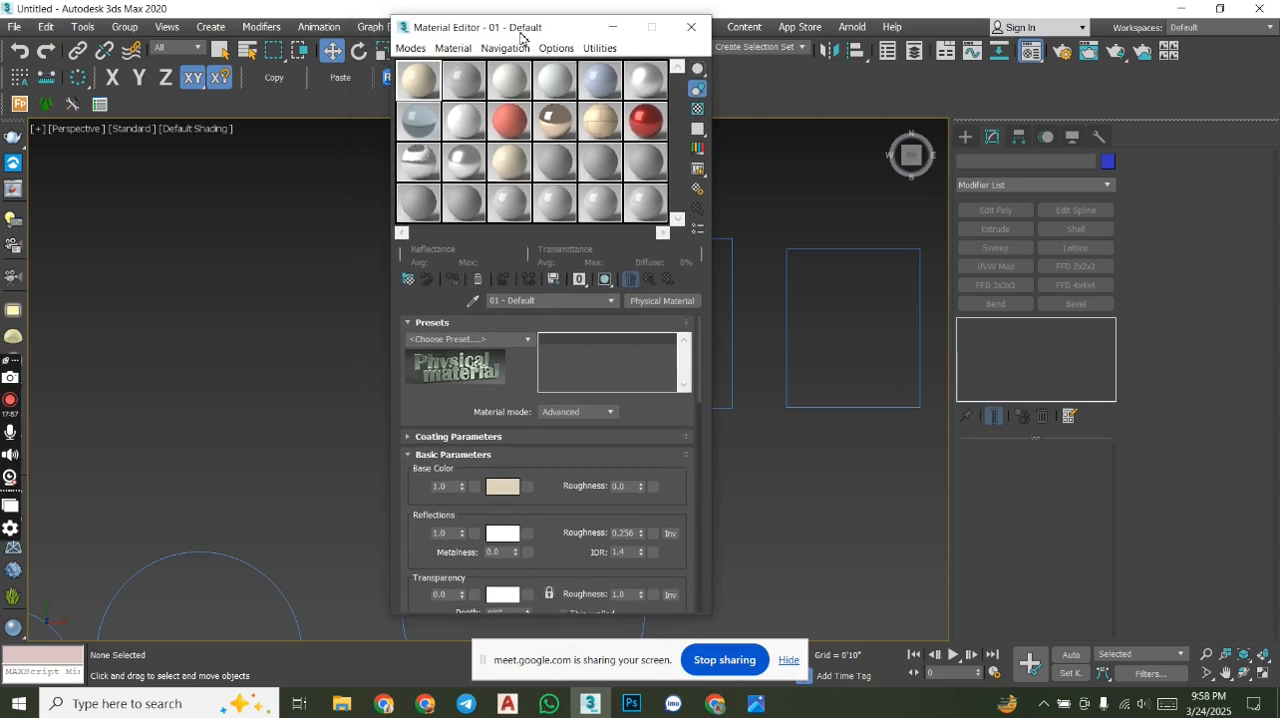
{"action": "left_click_drag", "start_coordinate": [19, 361], "coordinate": [20, 310]}
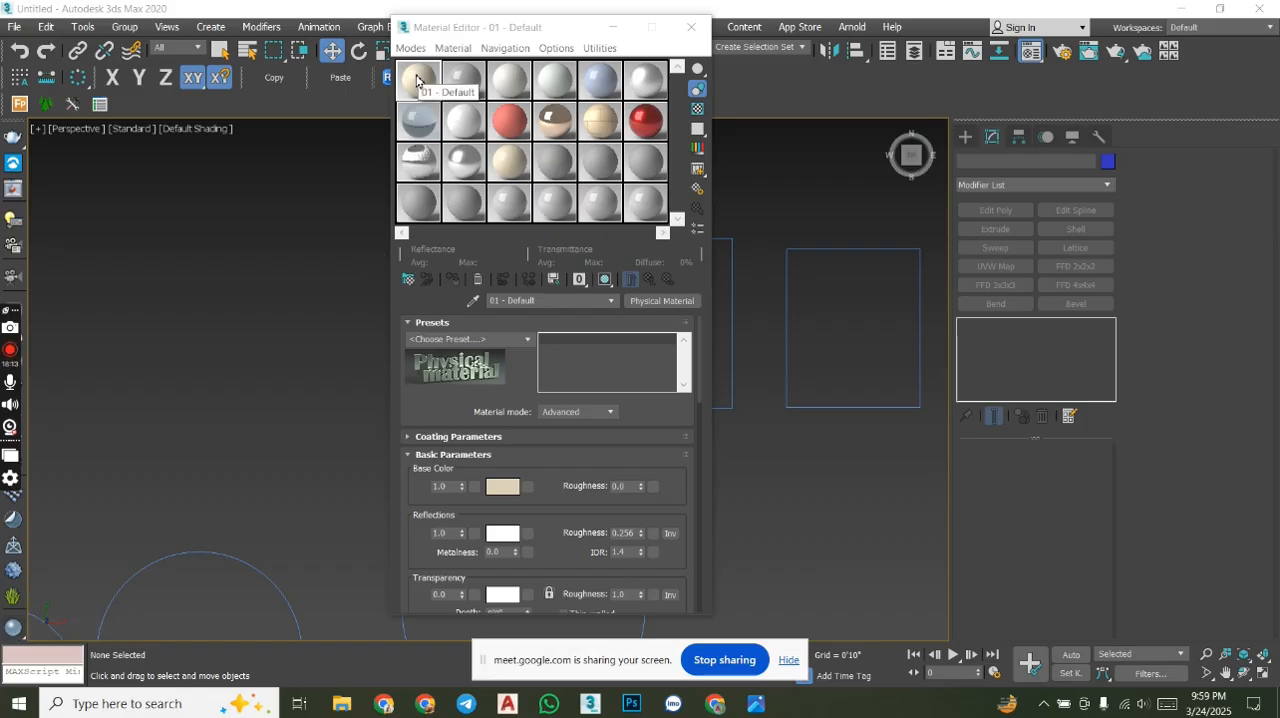
- Replace the 12 - Car Paint material in its sample slot with a new VRayMtl
{"action": "left_click", "coordinate": [430, 132]}
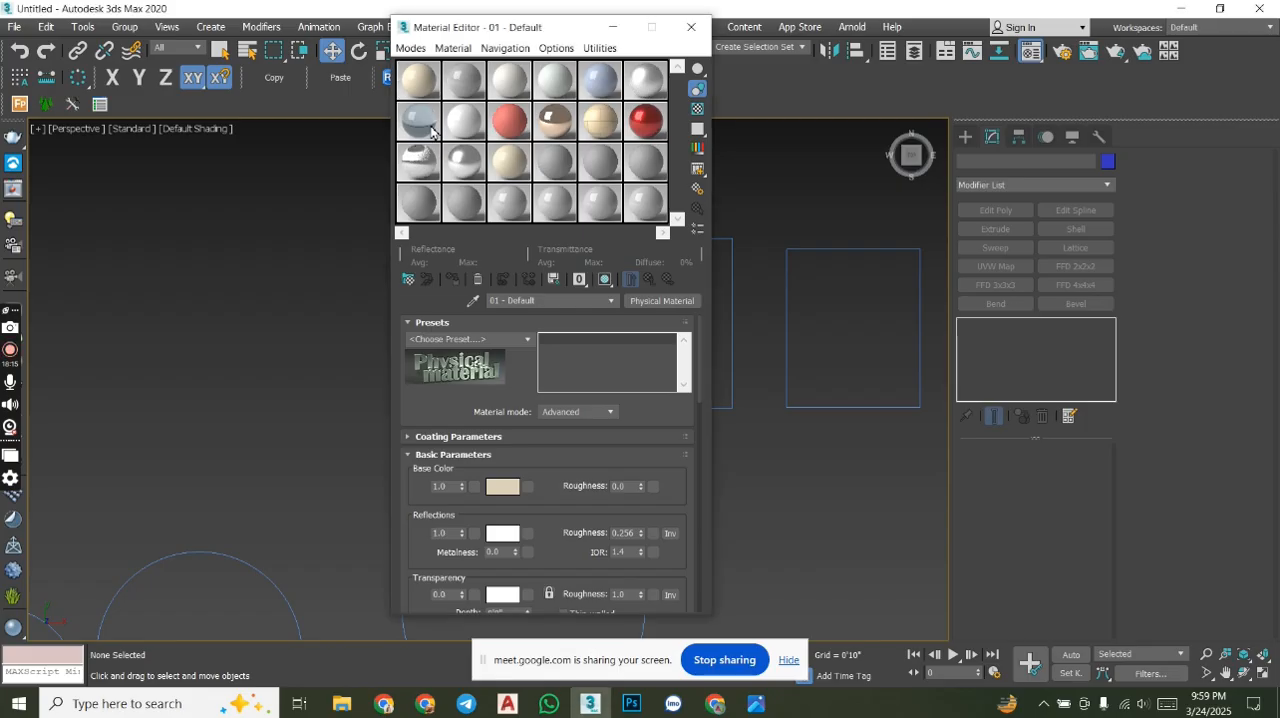
{"action": "left_click", "coordinate": [644, 119]}
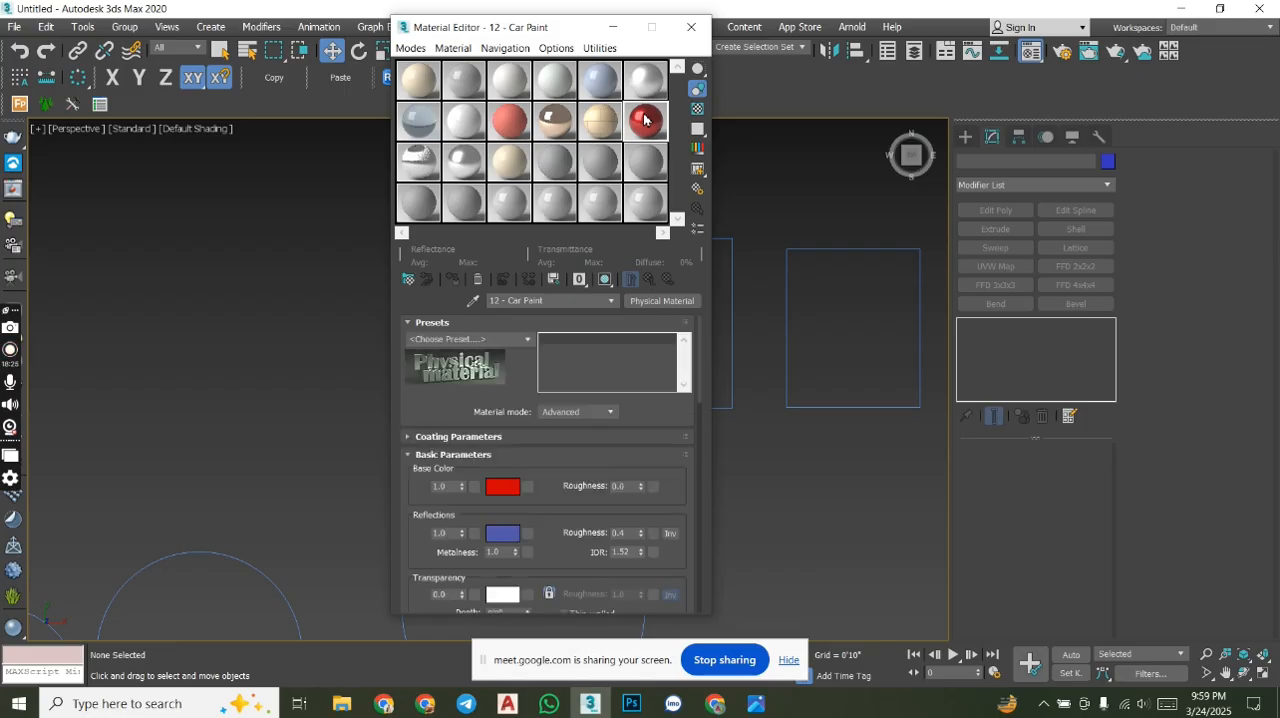
{"action": "left_click", "coordinate": [20, 630]}
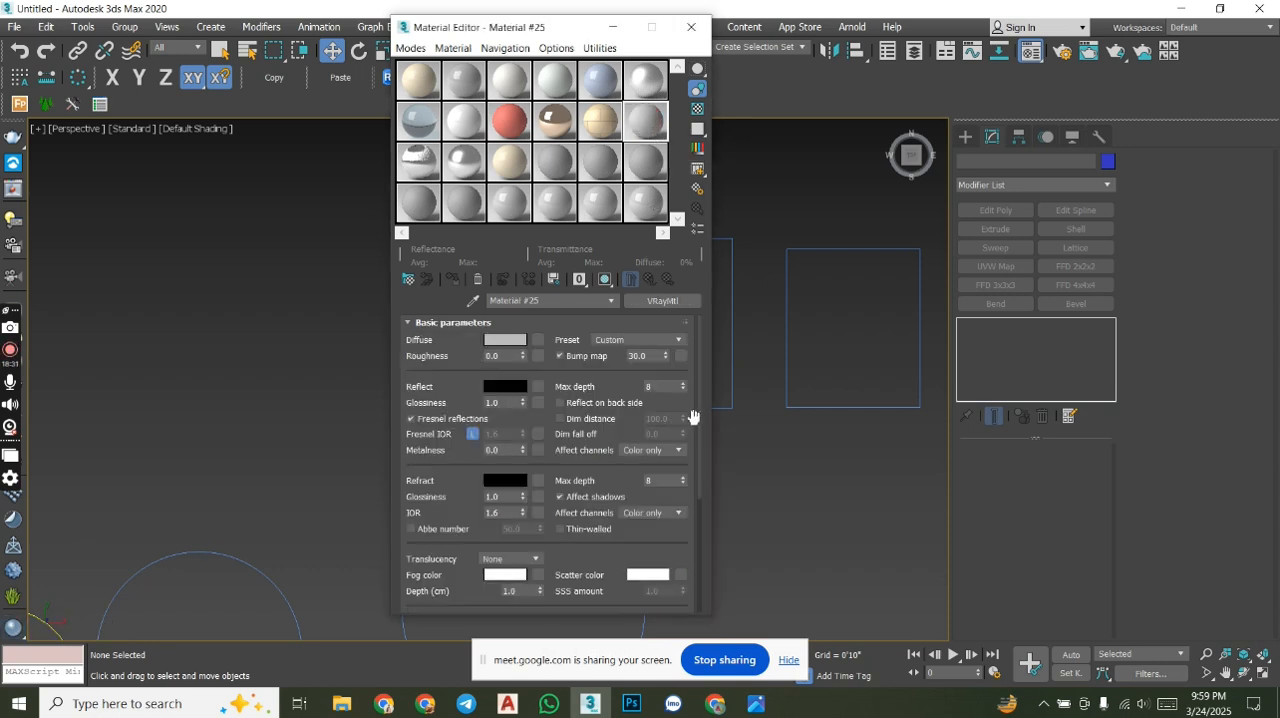
{"action": "left_click_drag", "start_coordinate": [694, 407], "coordinate": [745, 386]}
- Replace the Wall Paint material in its sample slot with a new VRayMtl and name it main wall
{"action": "left_click", "coordinate": [511, 125]}
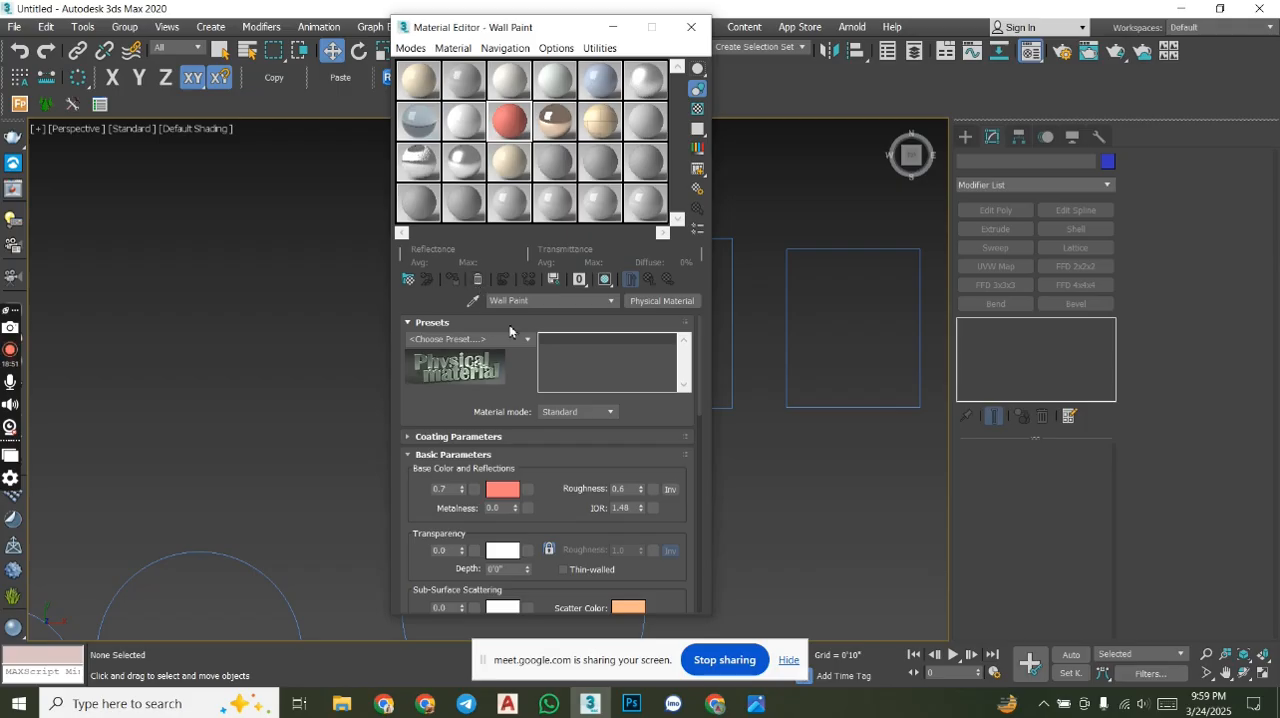
{"action": "left_click", "coordinate": [14, 627]}
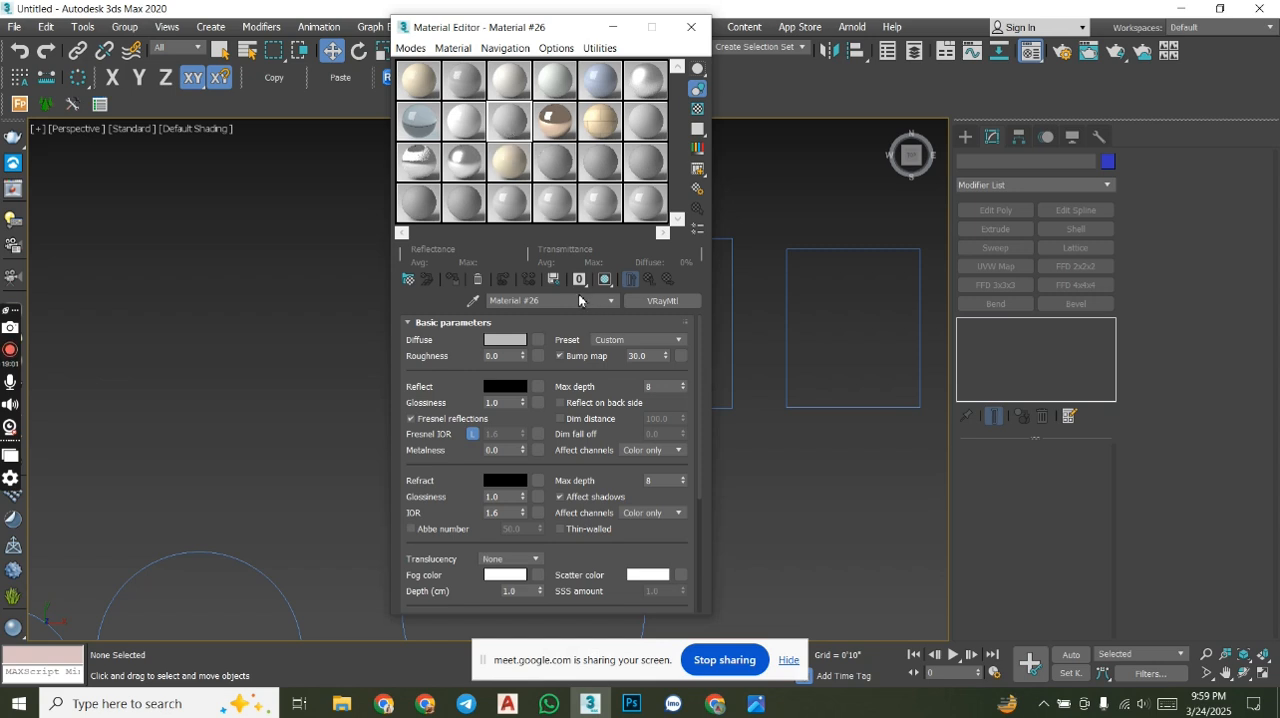
{"action": "left_click_drag", "start_coordinate": [574, 306], "coordinate": [492, 313]}
{"action": "type", "text": "w"}
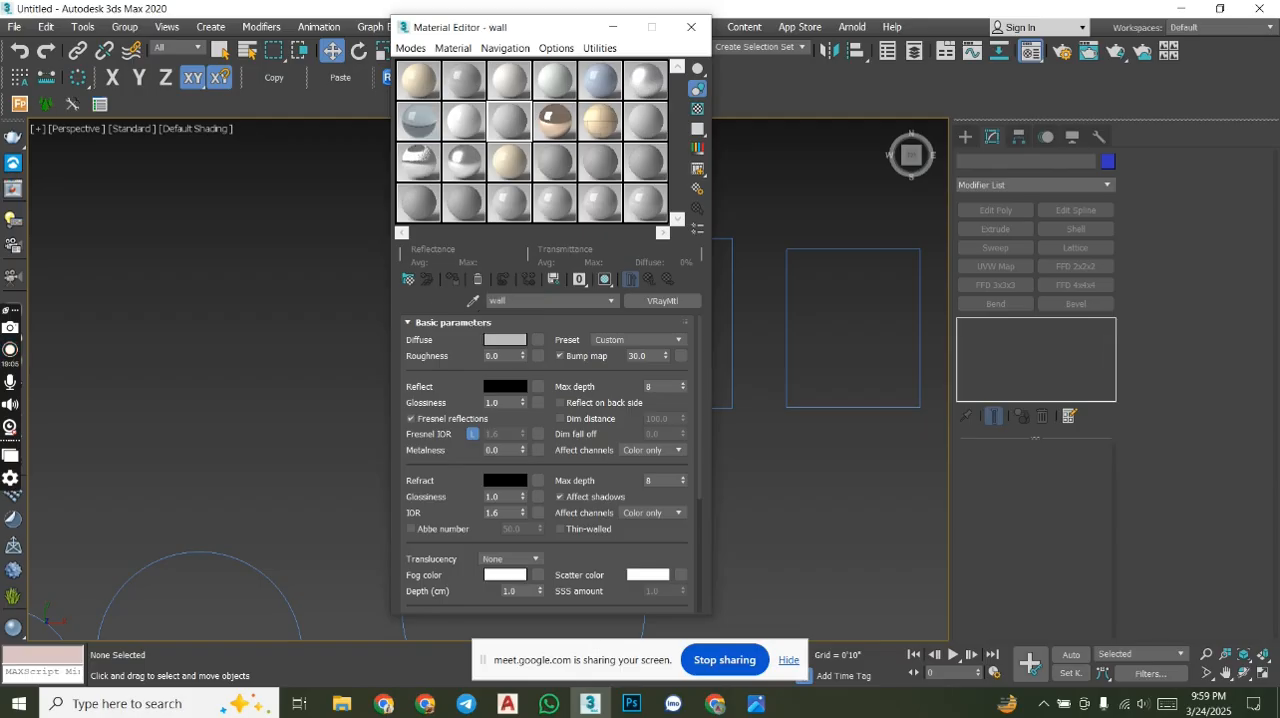
{"action": "key", "text": "BackSpace"}
{"action": "type", "text": "mi"}
{"action": "type", "text": "in w"}
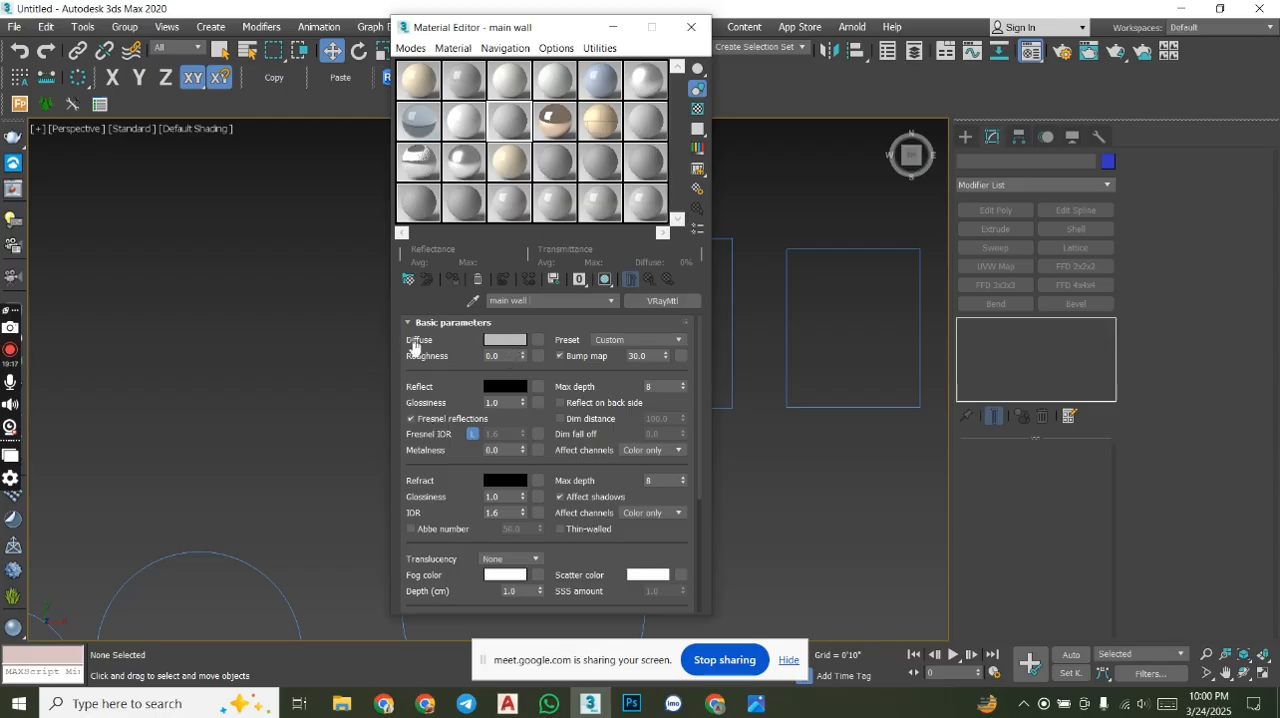
- Set the main wall material's diffuse color to magenta with red 133, green 15 and blue 107
{"action": "left_click", "coordinate": [508, 341]}
{"action": "left_click_drag", "start_coordinate": [651, 55], "coordinate": [870, 51]}
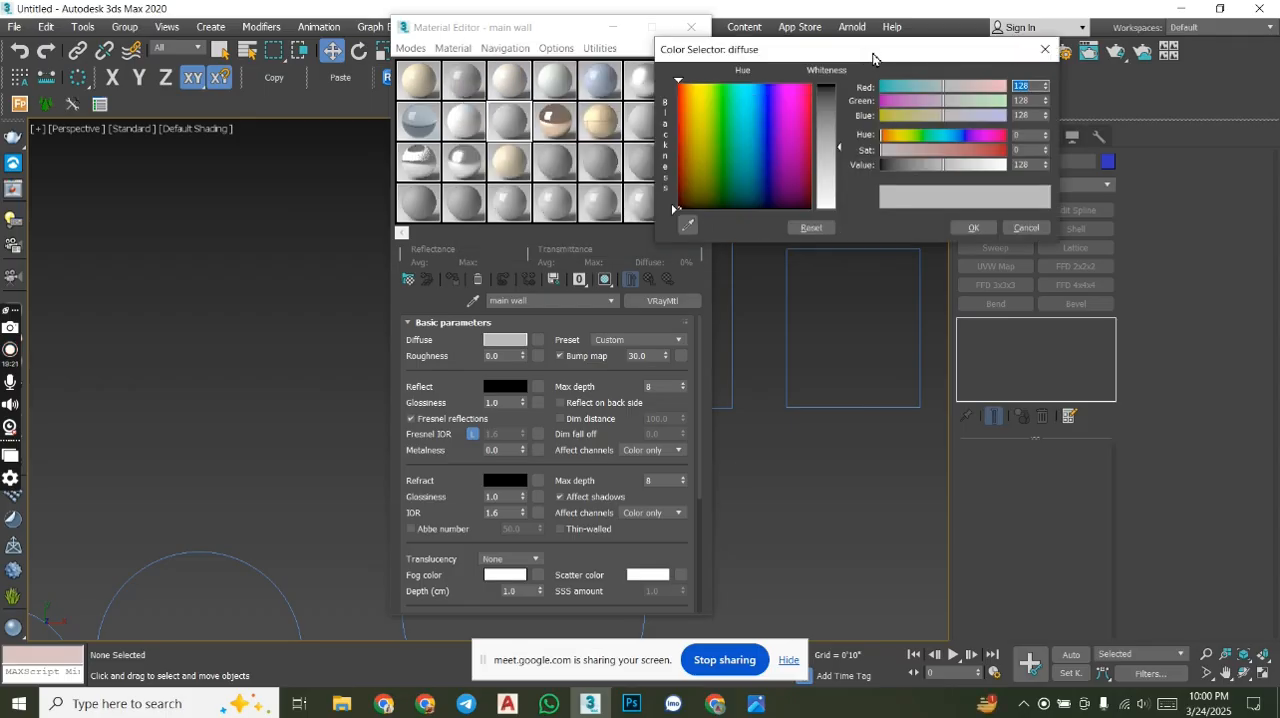
{"action": "mouse_move", "coordinate": [839, 147]}
{"action": "left_mouse_down"}
{"action": "mouse_move", "coordinate": [802, 114]}
{"action": "mouse_move", "coordinate": [794, 148]}
{"action": "left_mouse_up"}
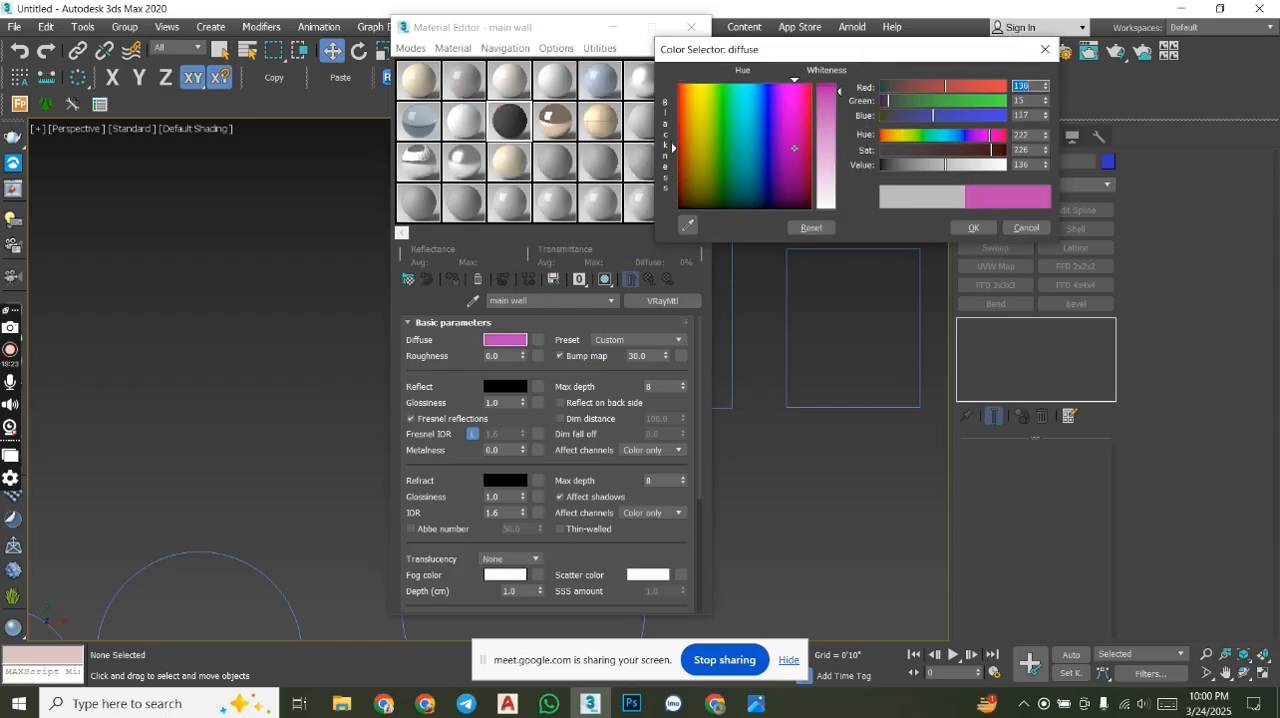
{"action": "left_click", "coordinate": [971, 229]}
- Set the main wall material's reflection color to pink with red 202, green 19 and blue 200
{"action": "left_click", "coordinate": [495, 387]}
{"action": "left_click", "coordinate": [769, 131]}
{"action": "left_click_drag", "start_coordinate": [769, 131], "coordinate": [821, 215]}
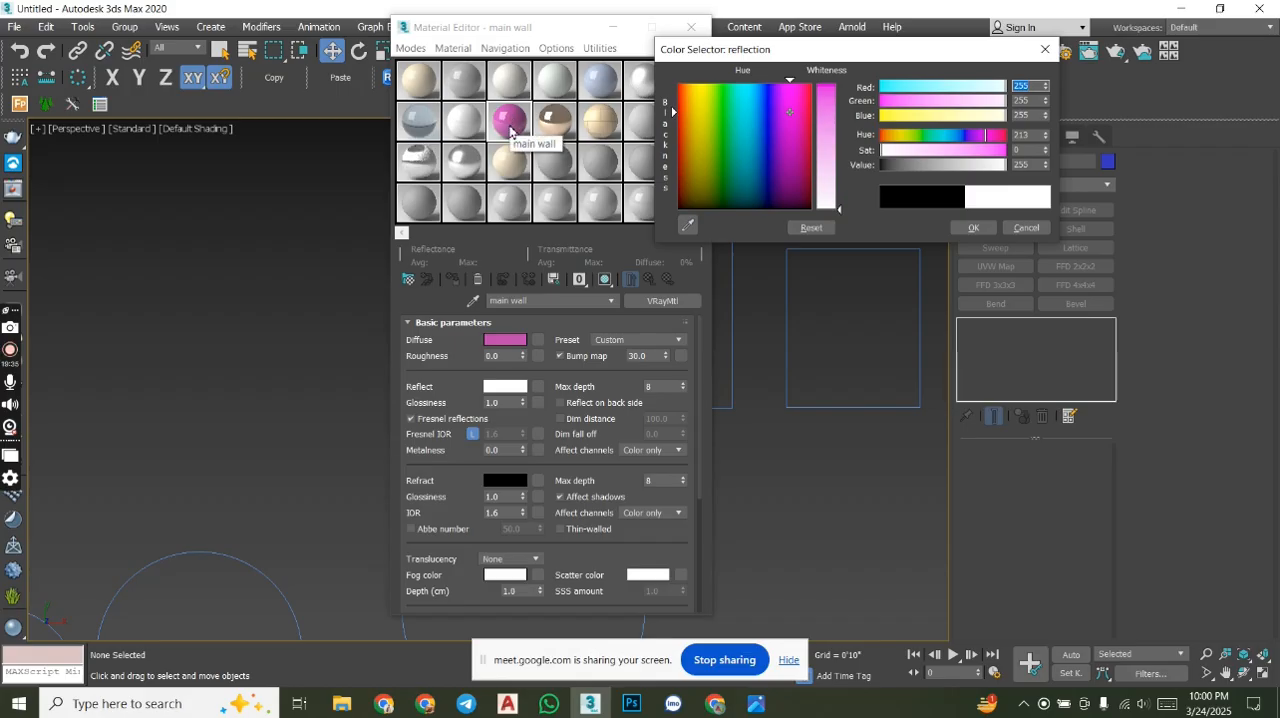
{"action": "left_click", "coordinate": [829, 95]}
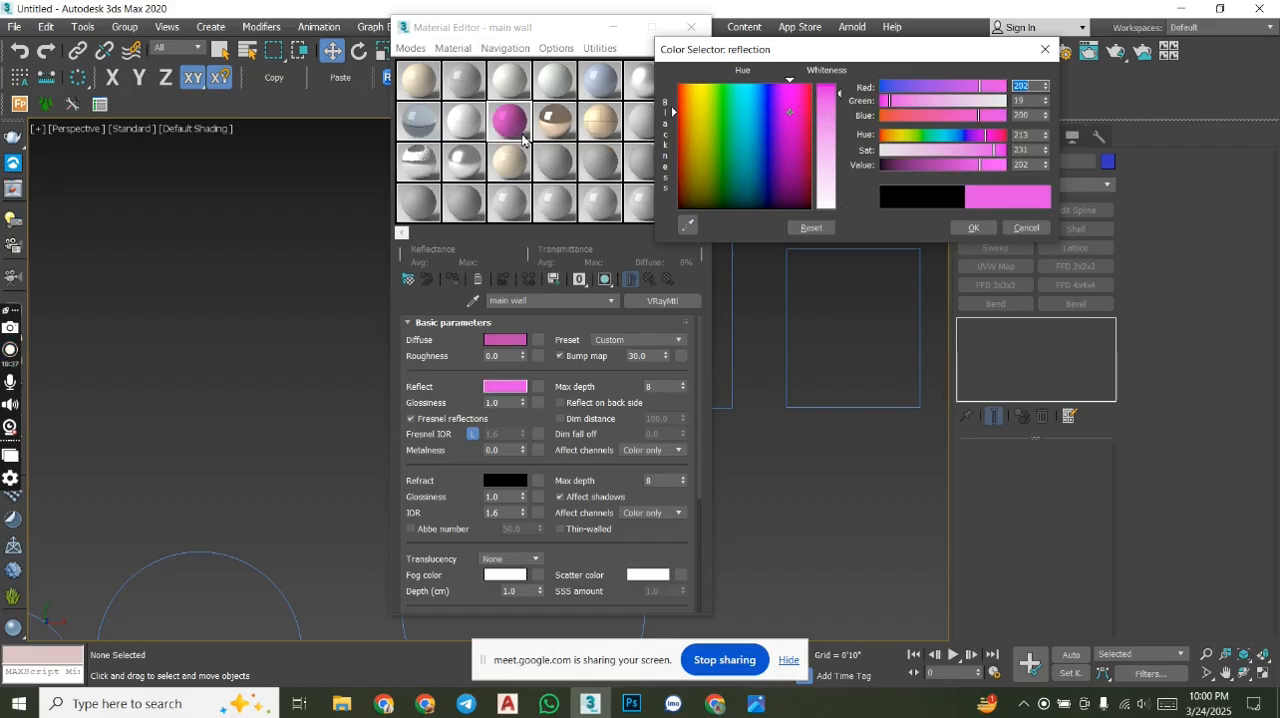
{"action": "left_click", "coordinate": [973, 228]}
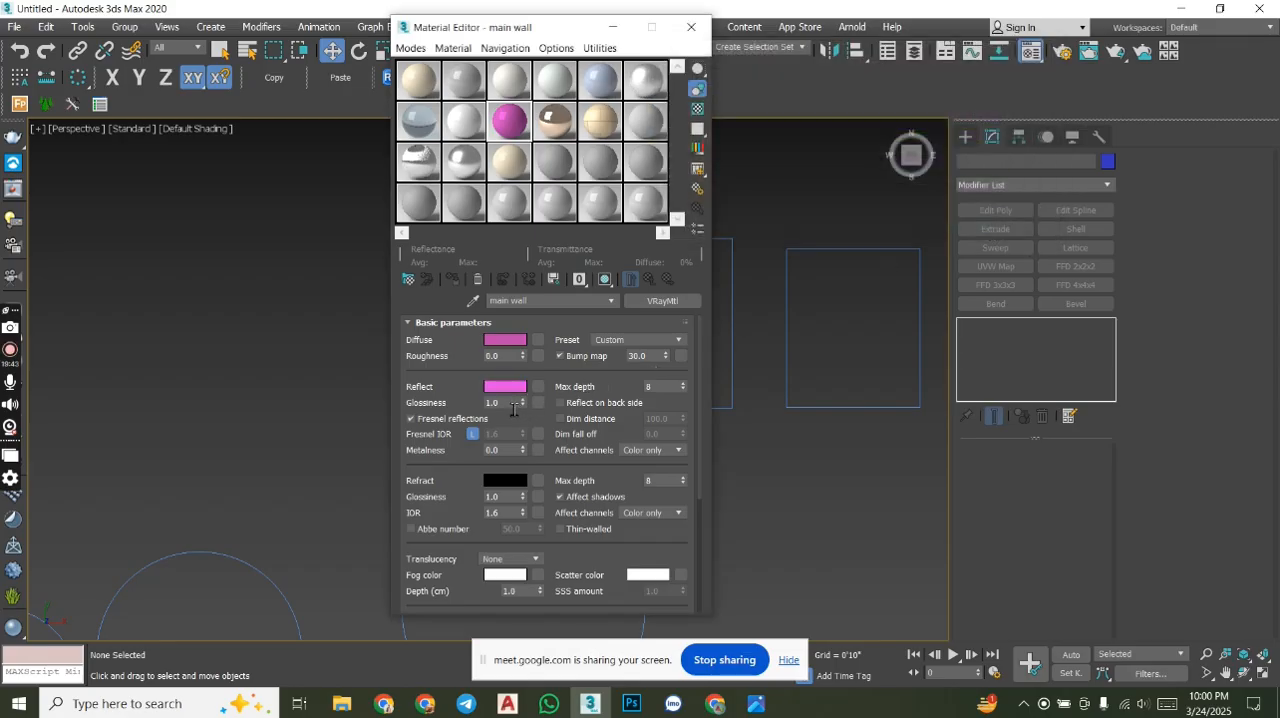
- Set the main wall material's reflection glossiness to 0.56 and close the Material Editor
{"action": "left_click", "coordinate": [513, 404]}
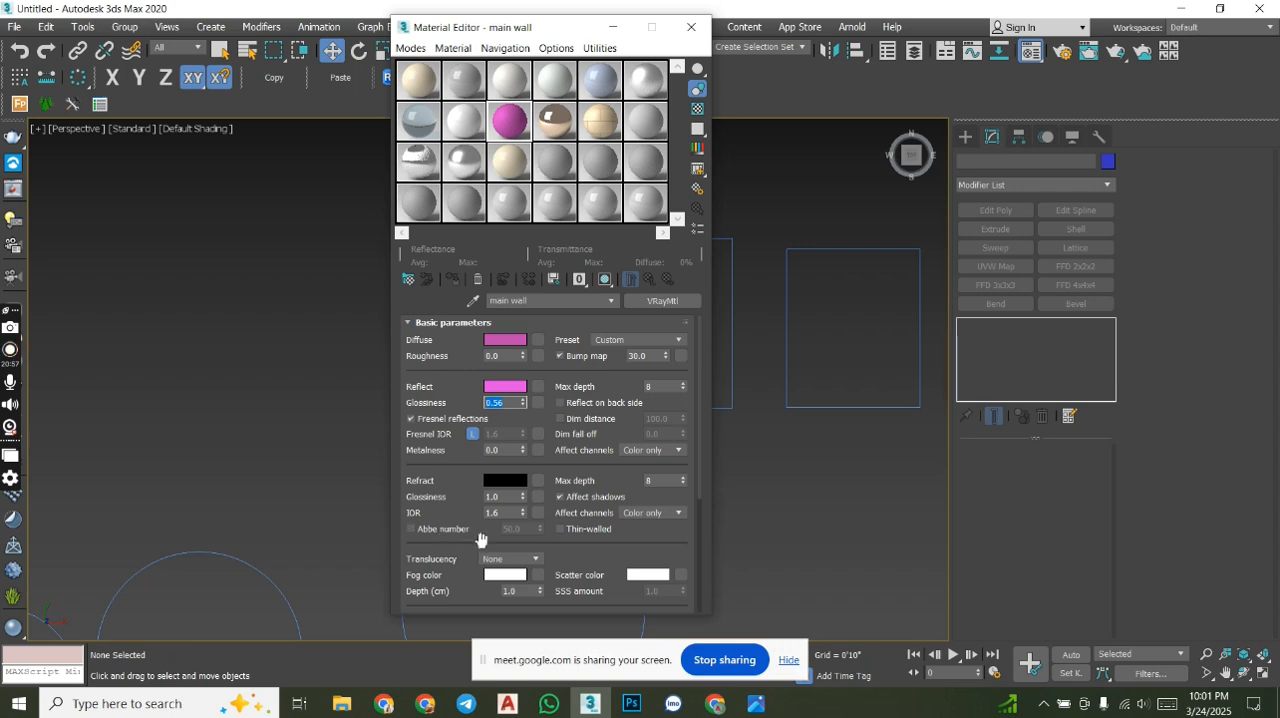
{"action": "left_click", "coordinate": [698, 400]}
{"action": "left_click_drag", "start_coordinate": [522, 39], "coordinate": [399, 47]}
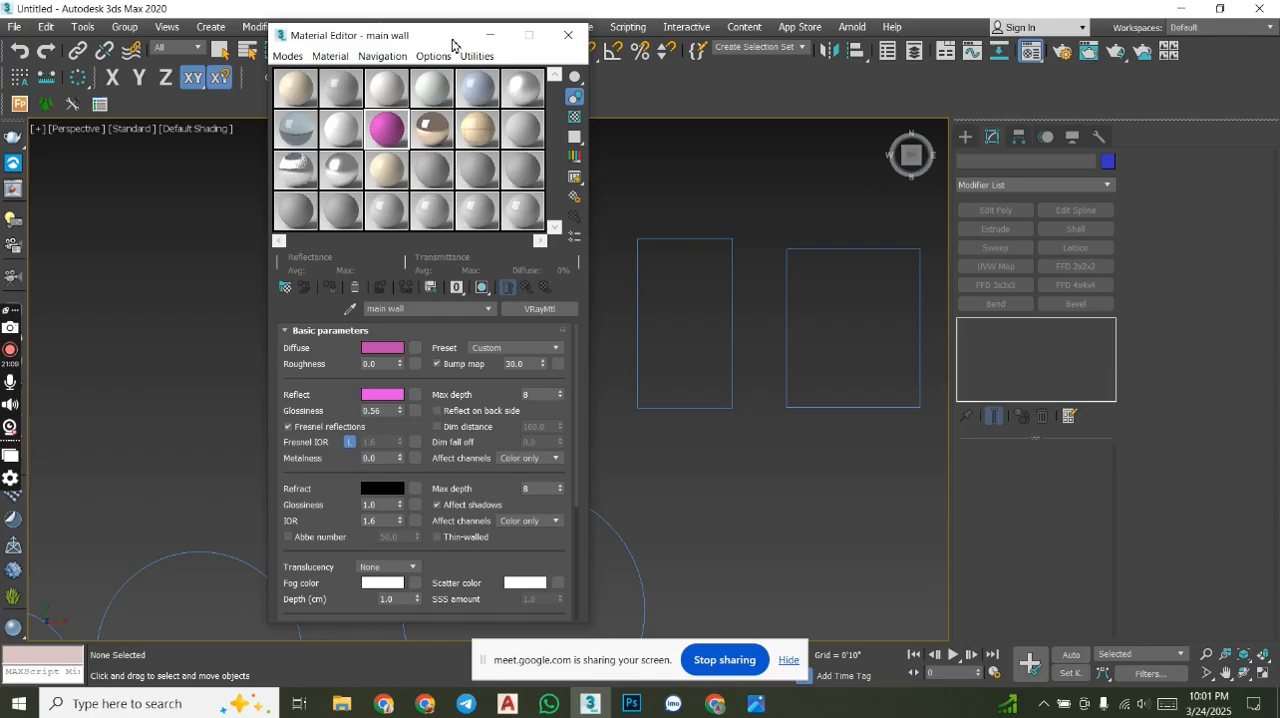
{"action": "left_click_drag", "start_coordinate": [453, 44], "coordinate": [347, 58]}
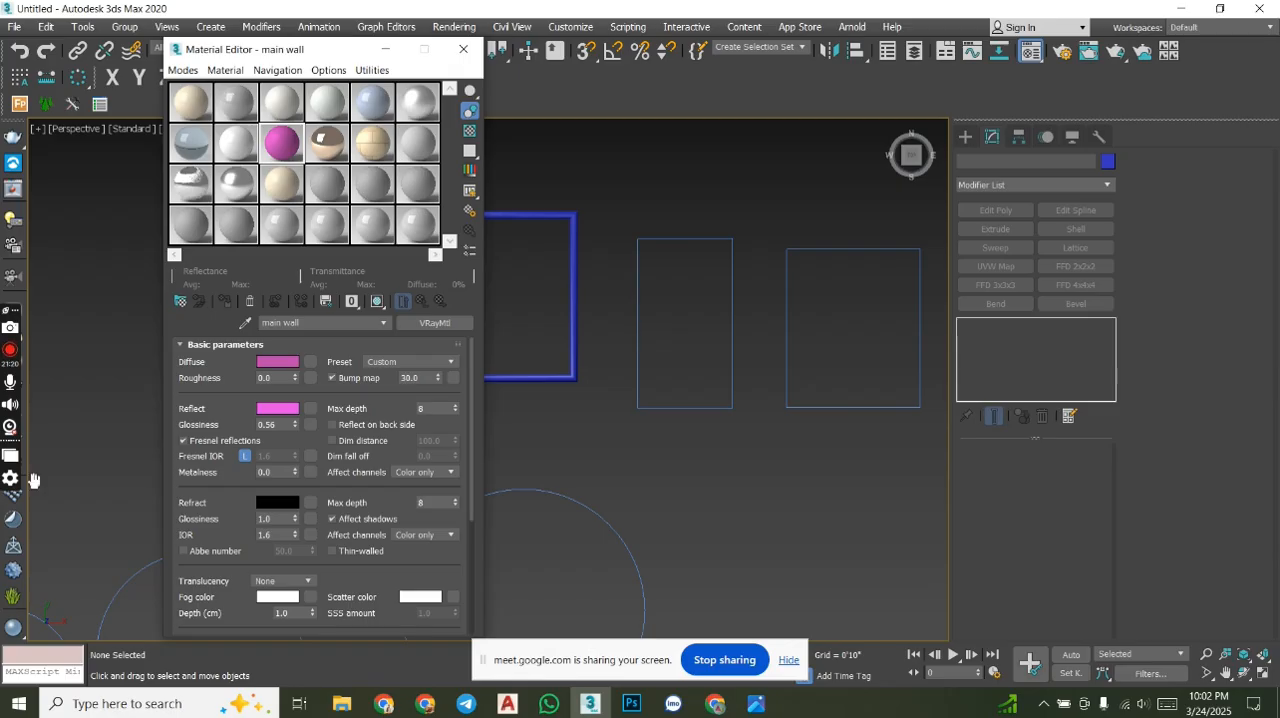
{"action": "left_click", "coordinate": [463, 49]}
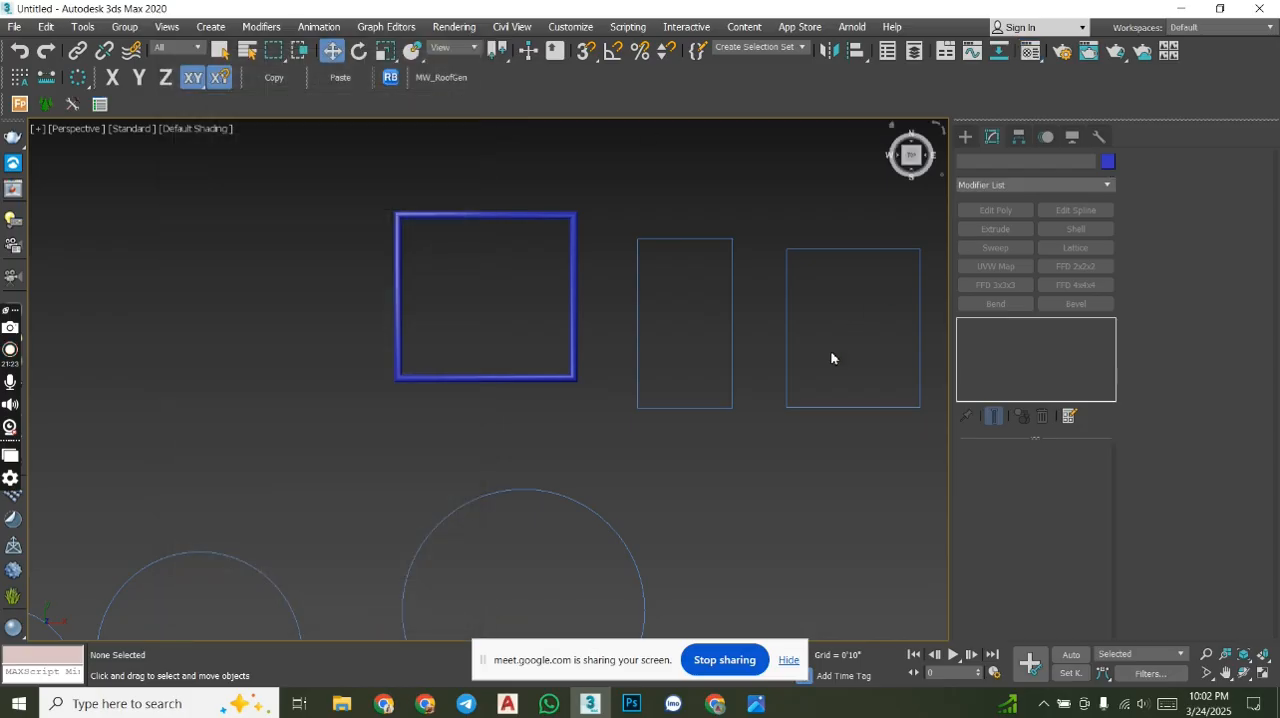
- Convert the thin rectangle furthest from the thick blue frame to an editable spline
{"action": "left_click", "coordinate": [806, 233]}
{"action": "middle_click_drag", "start_coordinate": [802, 266], "coordinate": [603, 271]}
{"action": "scroll", "coordinate": [689, 297], "scroll_direction": "down", "scroll_amount": 3}
{"action": "mouse_move", "coordinate": [689, 297]}
{"action": "middle_mouse_down"}
{"action": "mouse_move", "coordinate": [720, 280]}
{"action": "mouse_move", "coordinate": [711, 303]}
{"action": "middle_mouse_up"}
{"action": "left_click", "coordinate": [707, 298]}
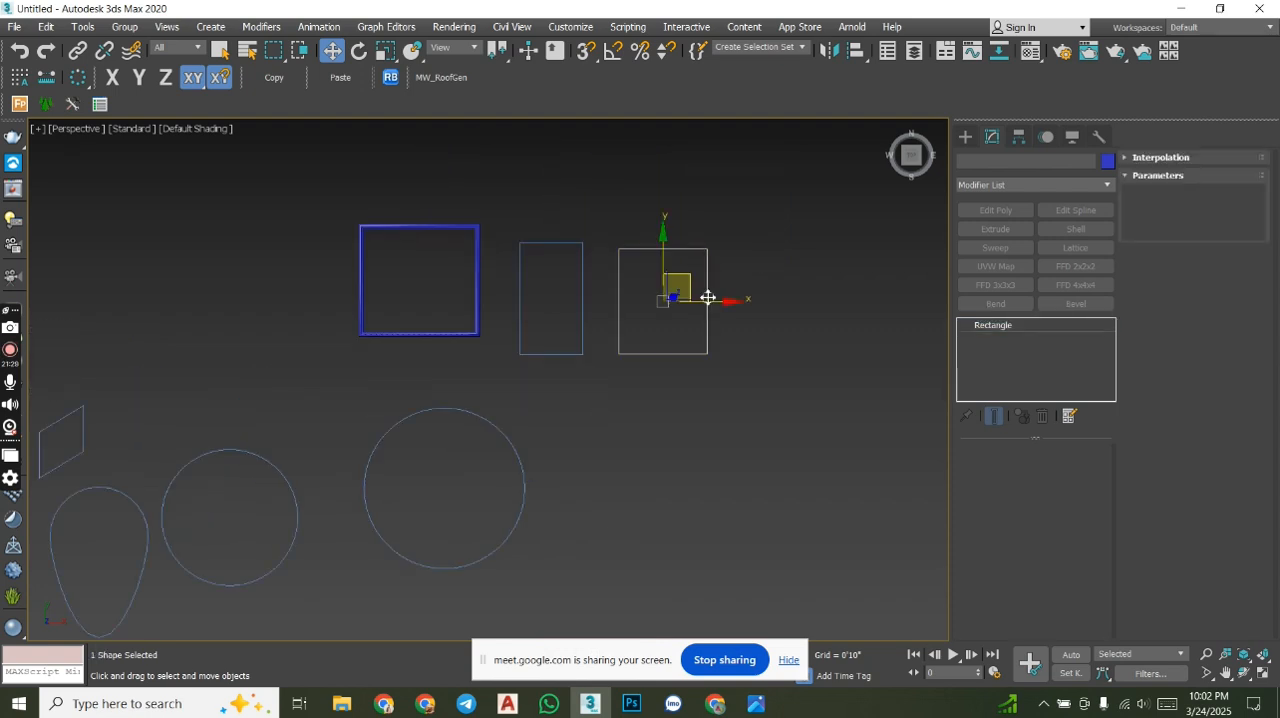
{"action": "right_click", "coordinate": [707, 297]}
{"action": "mouse_move", "coordinate": [740, 470]}
{"action": "left_click", "coordinate": [880, 475]}
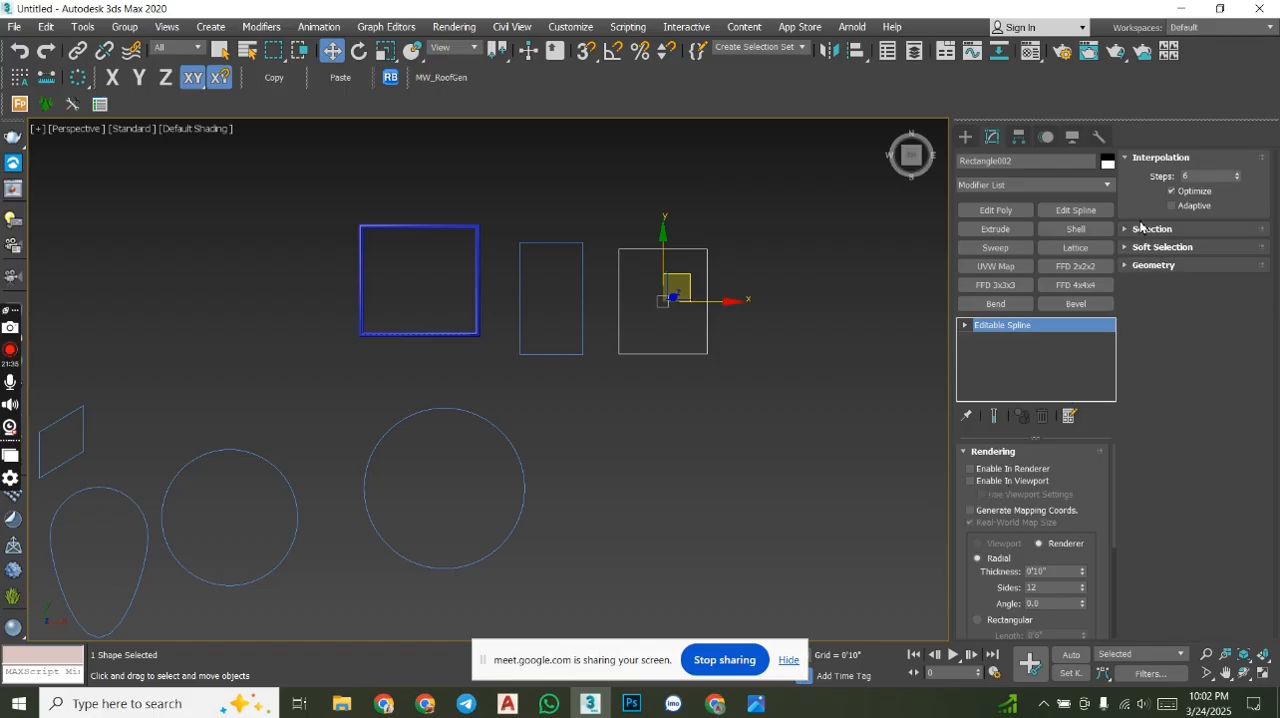
- Expand the editable spline's Geometry and Selection settings and collapse its Rendering and Interpolation settings
{"action": "left_click", "coordinate": [1143, 265]}
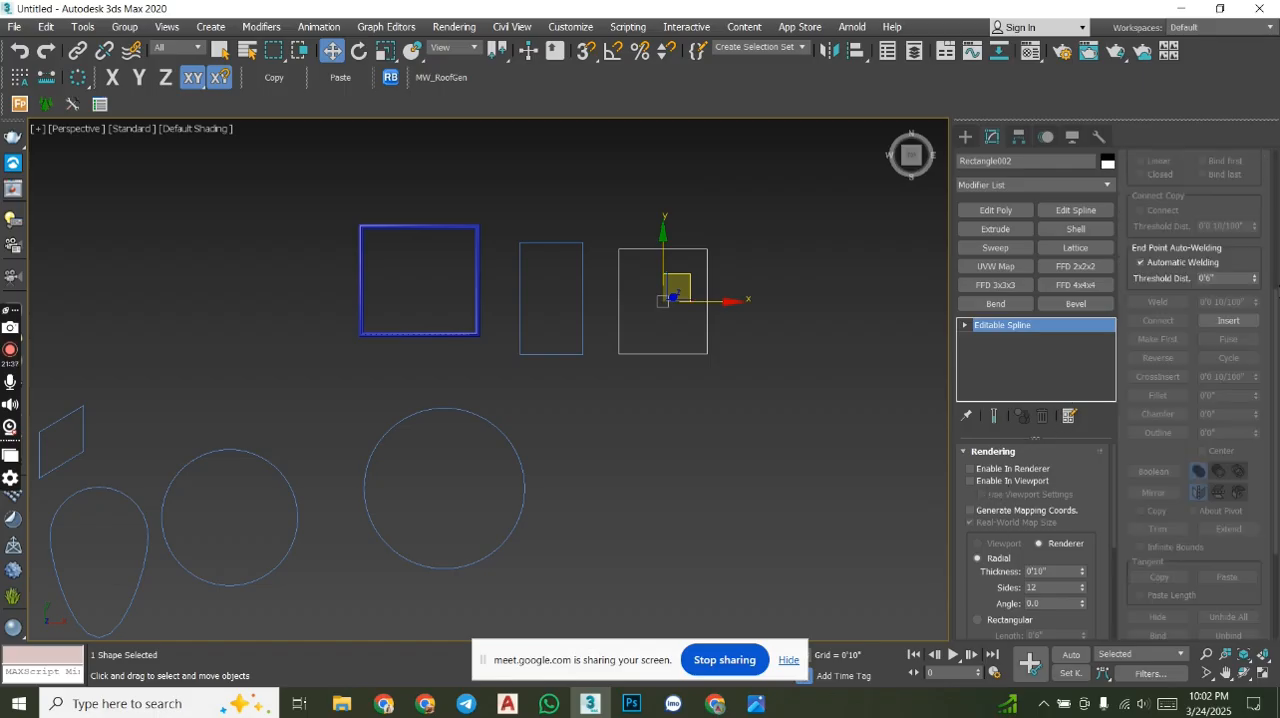
{"action": "left_click_drag", "start_coordinate": [1272, 310], "coordinate": [1275, 205]}
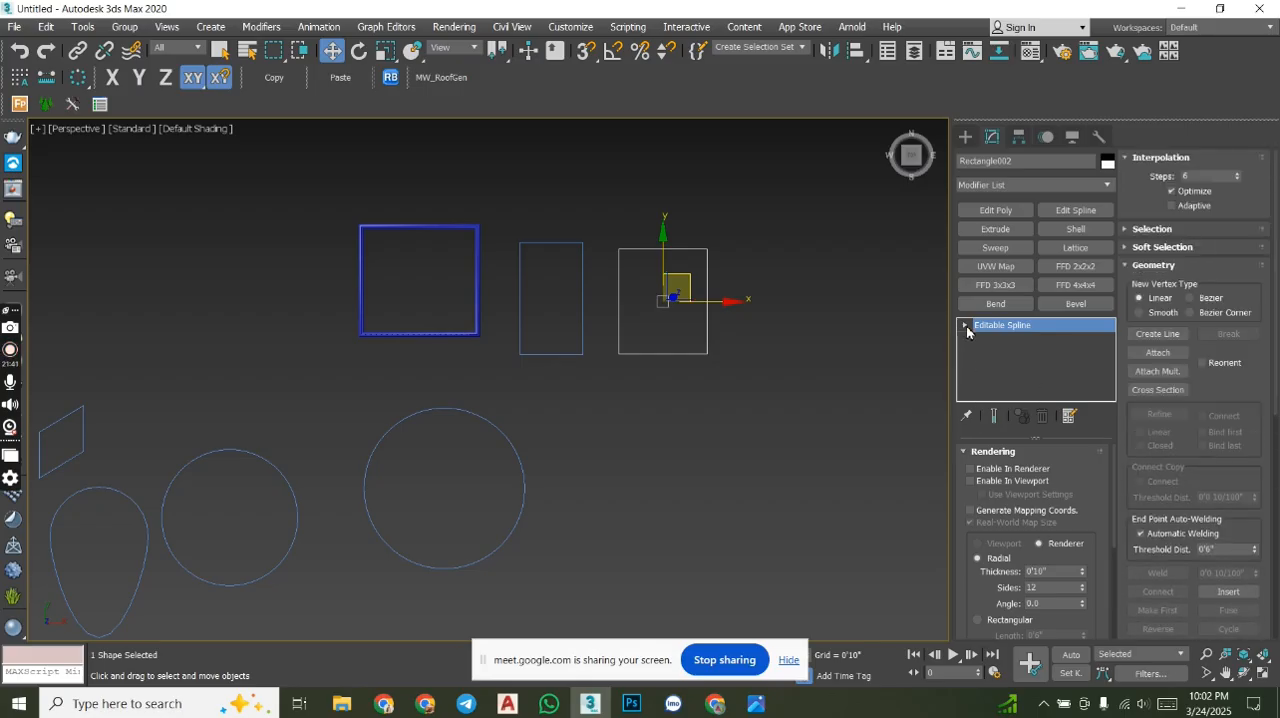
{"action": "left_click", "coordinate": [974, 458]}
{"action": "left_click", "coordinate": [989, 543]}
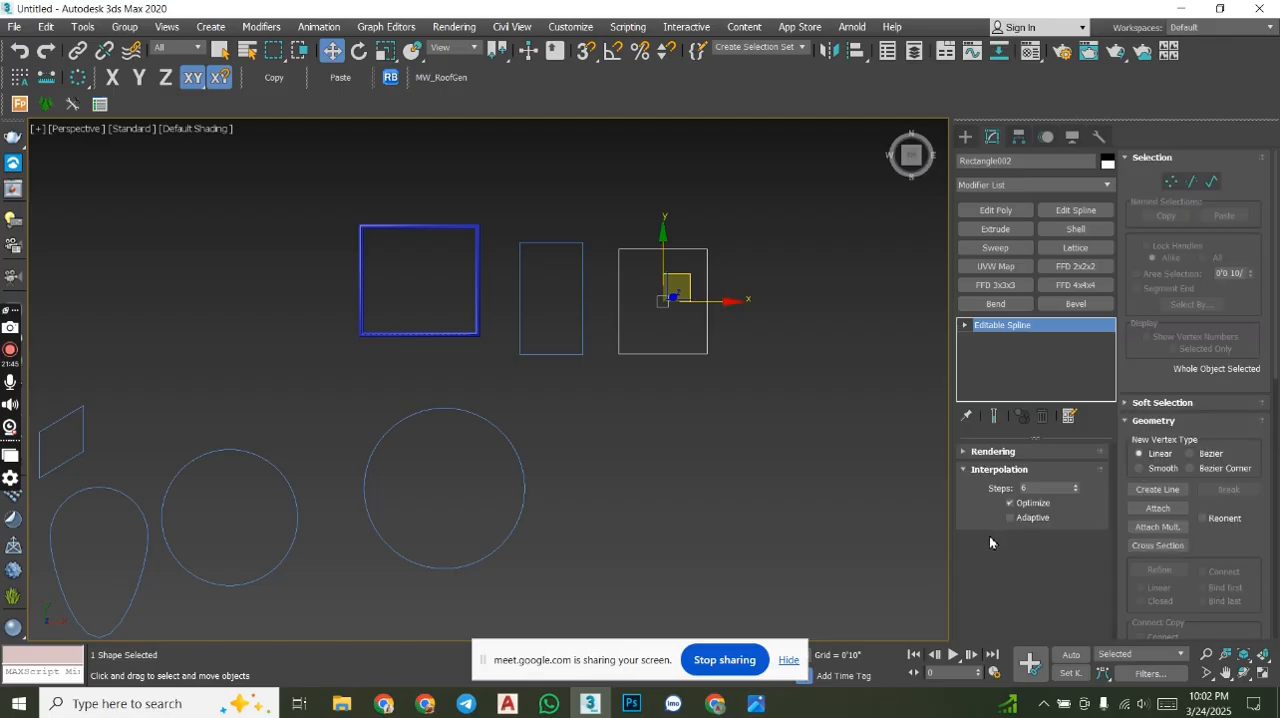
{"action": "left_click", "coordinate": [985, 470]}
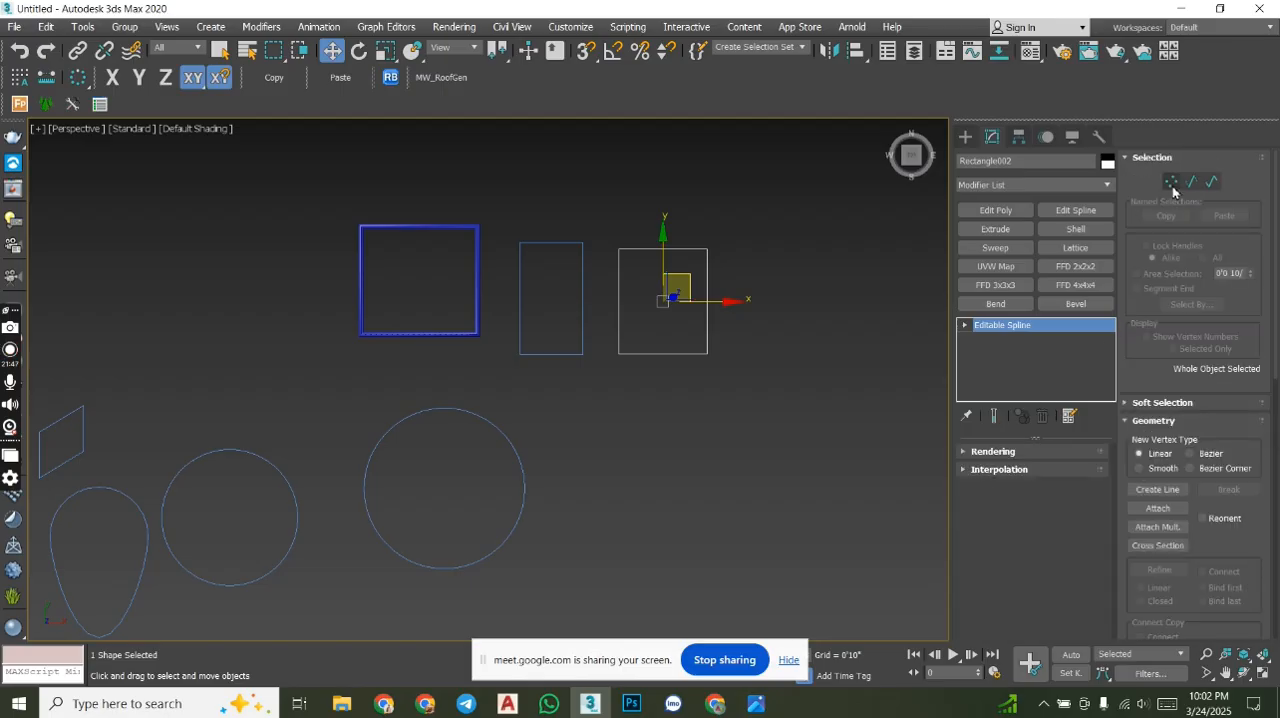
- Select all four vertices of the rectangle at vertex level and convert them to Corner vertices
{"action": "left_click", "coordinate": [1171, 182]}
{"action": "left_click_drag", "start_coordinate": [831, 404], "coordinate": [704, 312]}
{"action": "left_click_drag", "start_coordinate": [772, 410], "coordinate": [588, 206]}
{"action": "scroll", "coordinate": [657, 268], "scroll_direction": "up", "scroll_amount": 8}
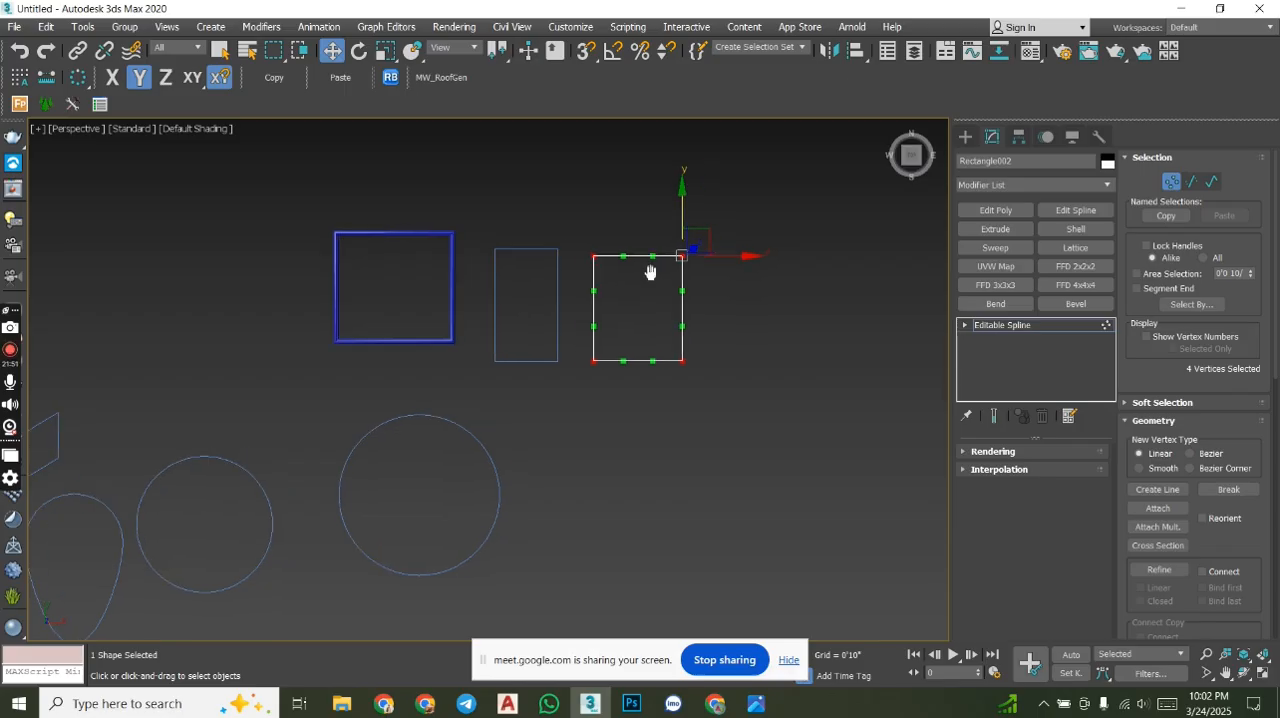
{"action": "scroll", "coordinate": [649, 243], "scroll_direction": "down", "scroll_amount": 4}
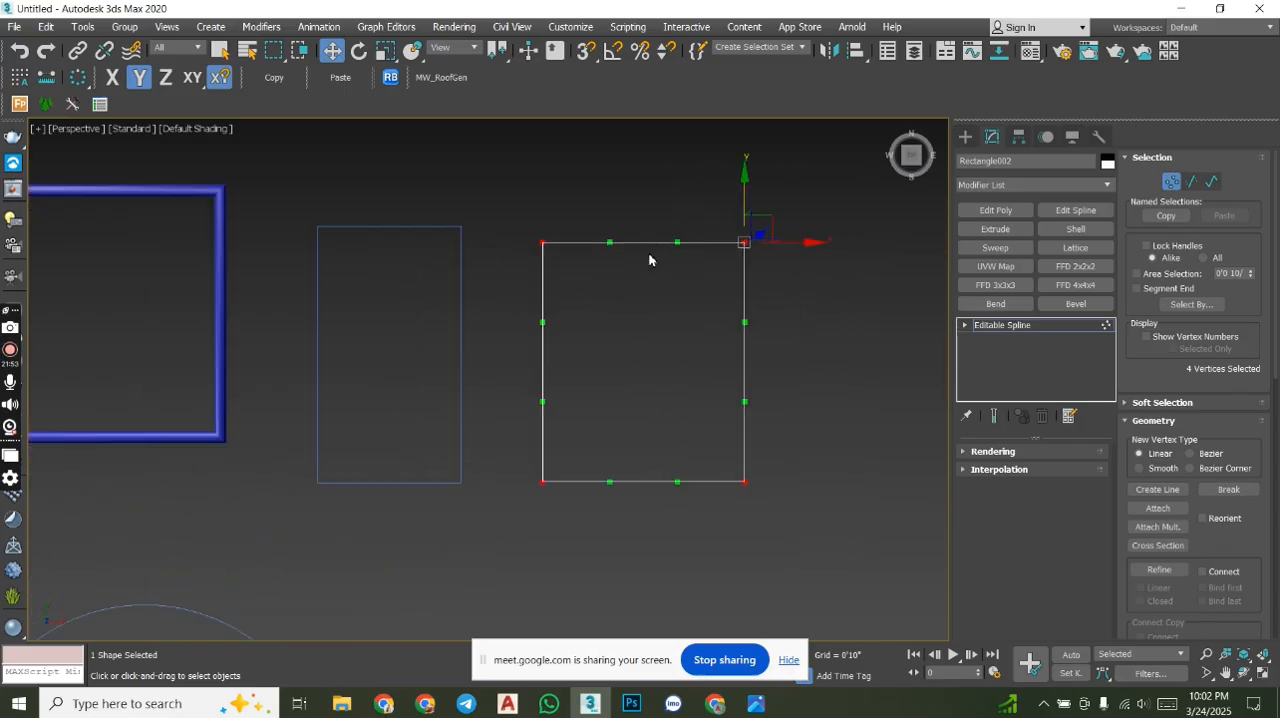
{"action": "right_click", "coordinate": [627, 291]}
{"action": "left_click", "coordinate": [612, 195]}
{"action": "middle_click_drag", "start_coordinate": [847, 346], "coordinate": [815, 348]}
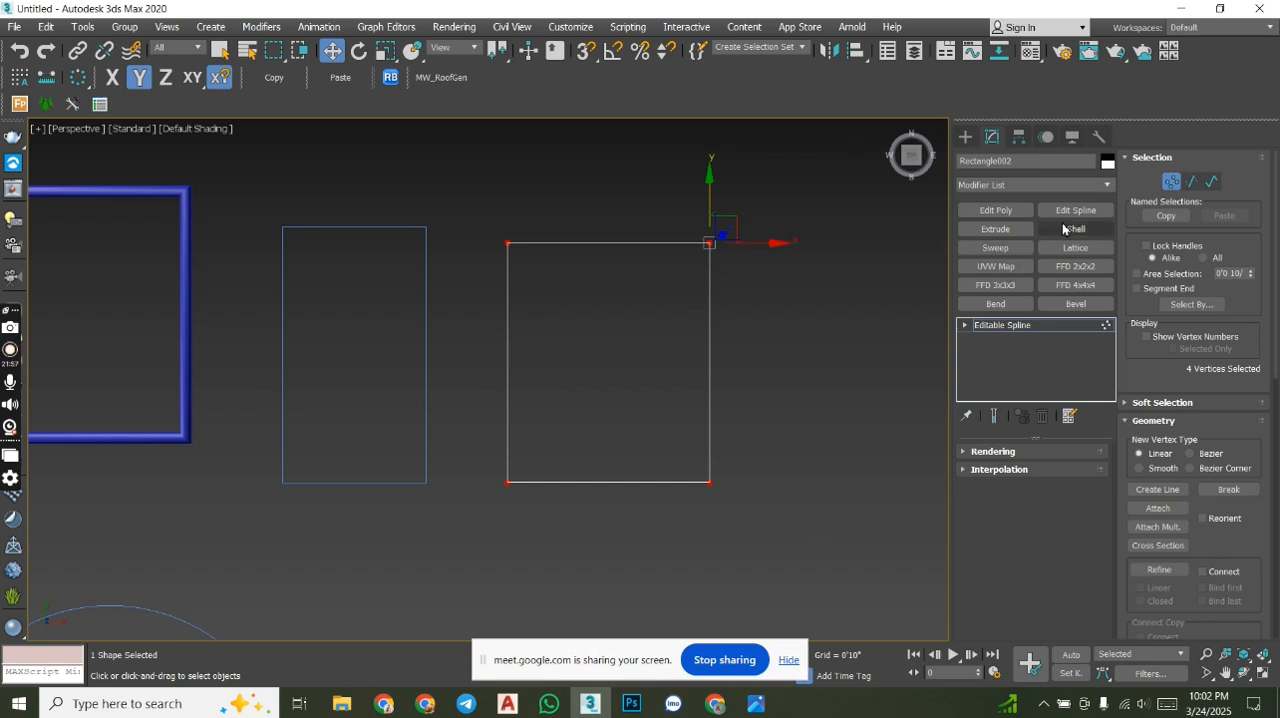
{"action": "middle_click_drag", "start_coordinate": [674, 304], "coordinate": [682, 300]}
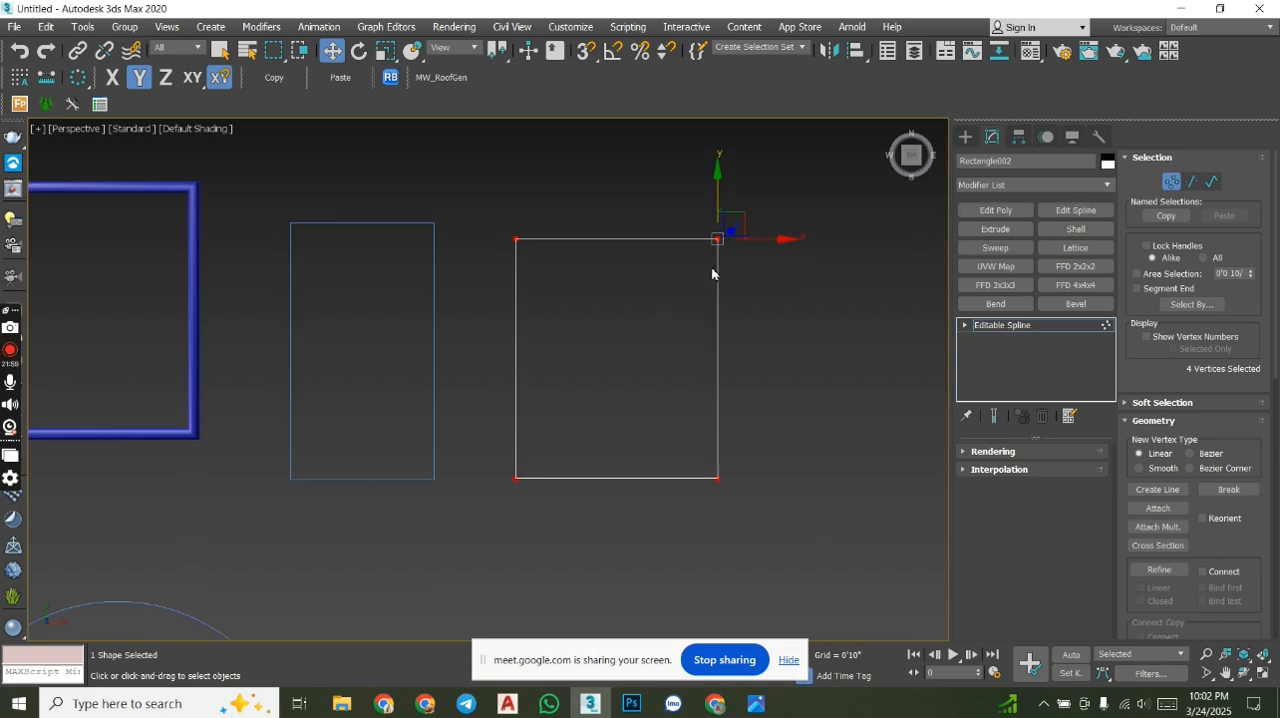
- Examine the Geometry options available at vertex level for the square editable spline
{"action": "left_click", "coordinate": [1171, 181]}
{"action": "left_click_drag", "start_coordinate": [658, 185], "coordinate": [616, 155]}
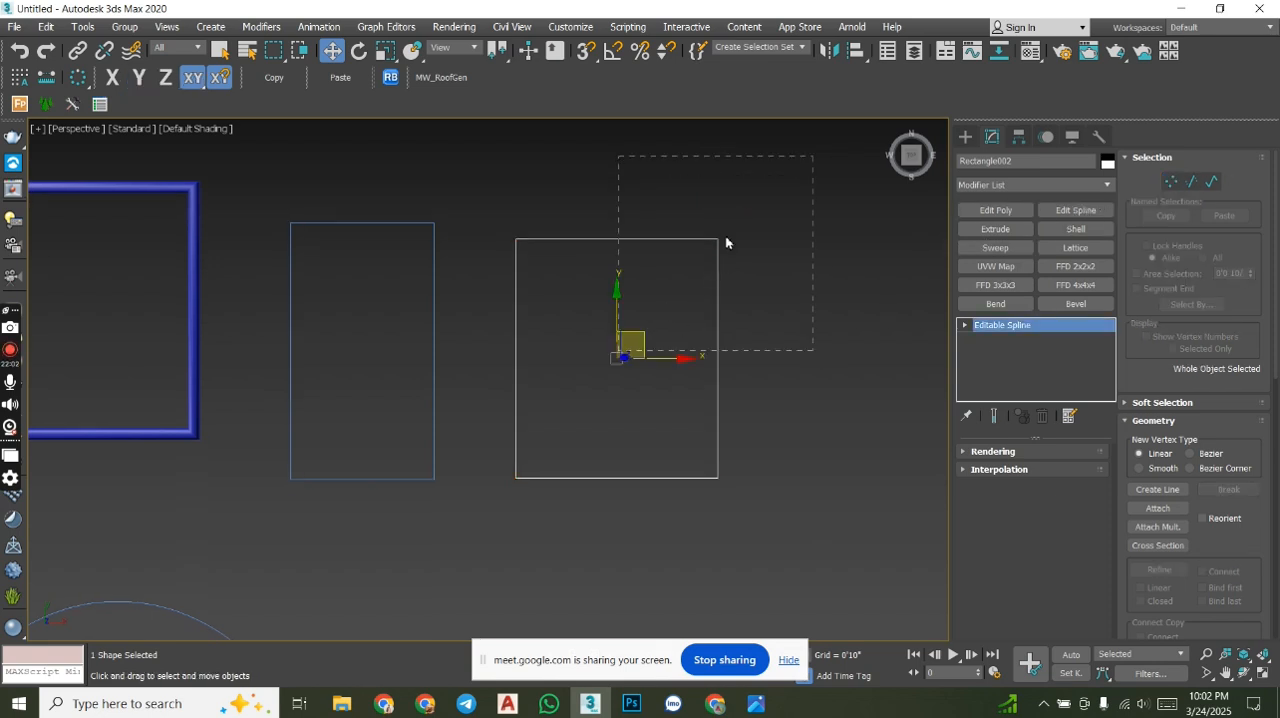
{"action": "left_click", "coordinate": [1171, 181]}
{"action": "left_click_drag", "start_coordinate": [659, 156], "coordinate": [660, 157]}
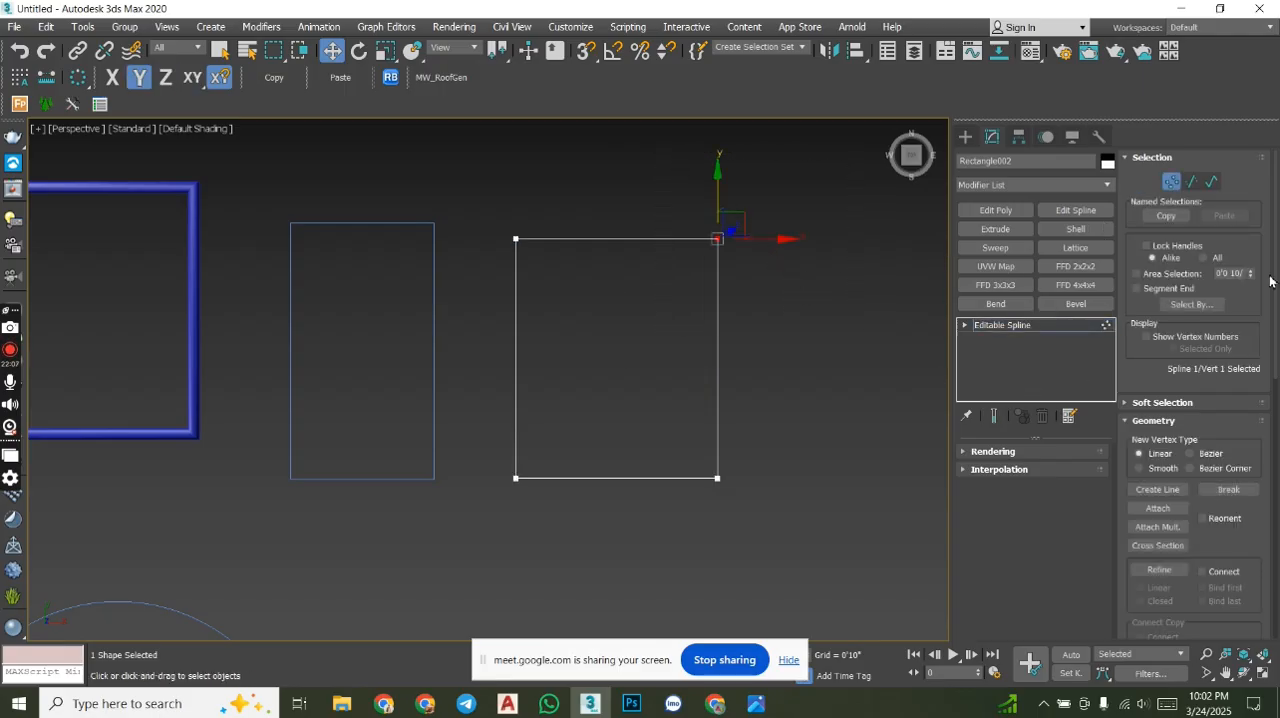
{"action": "left_click_drag", "start_coordinate": [1275, 287], "coordinate": [1275, 304]}
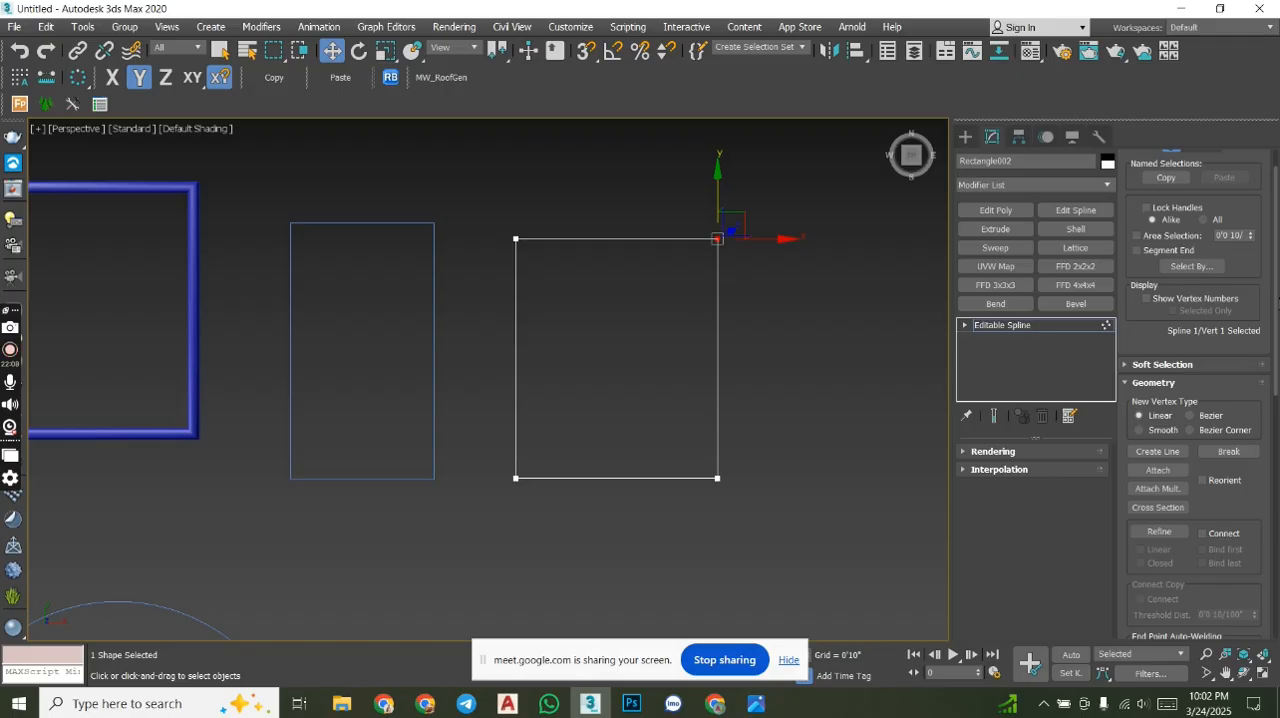
{"action": "scroll", "coordinate": [1174, 377], "scroll_direction": "down", "scroll_amount": 4}
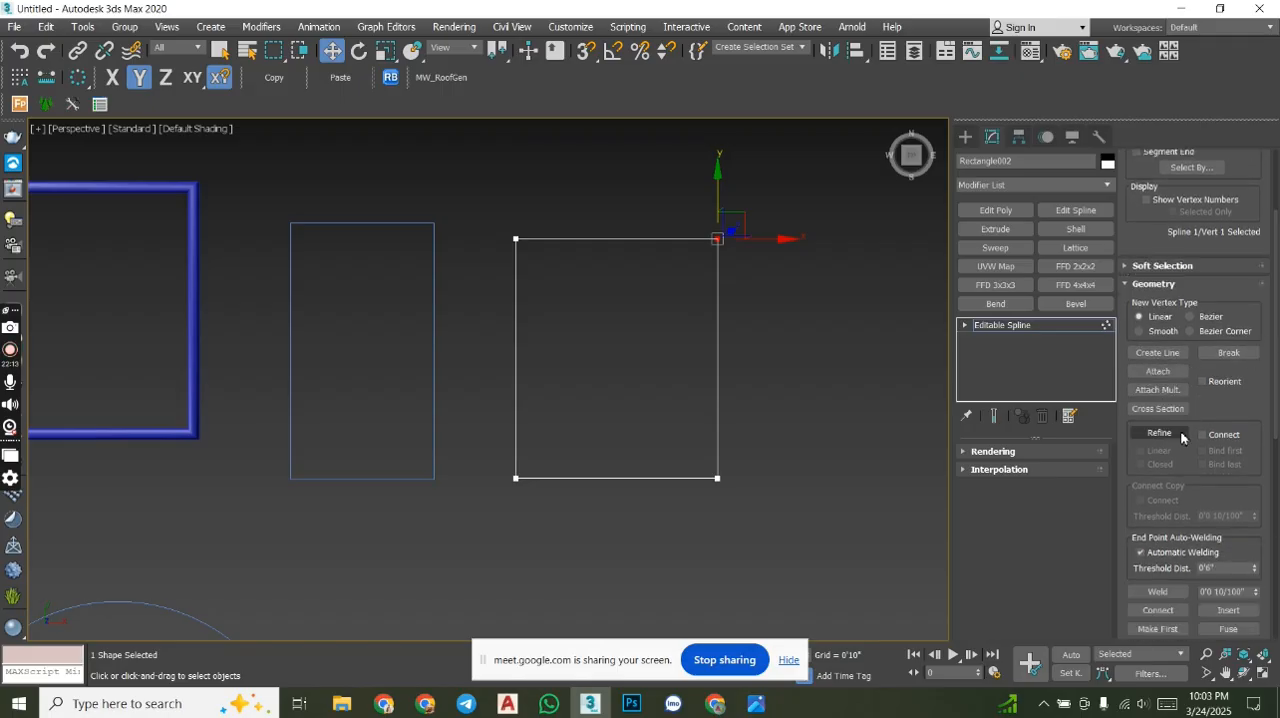
{"action": "left_click_drag", "start_coordinate": [1275, 346], "coordinate": [1276, 433]}
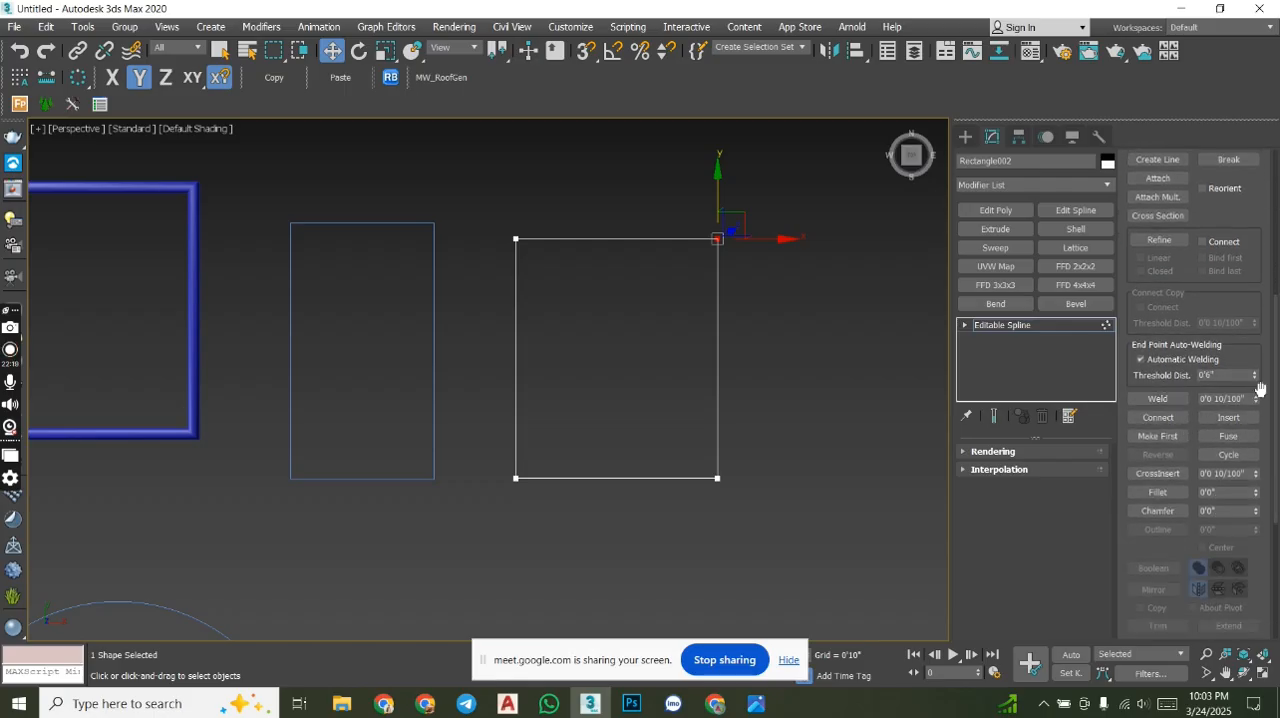
{"action": "left_click_drag", "start_coordinate": [1276, 388], "coordinate": [1274, 258]}
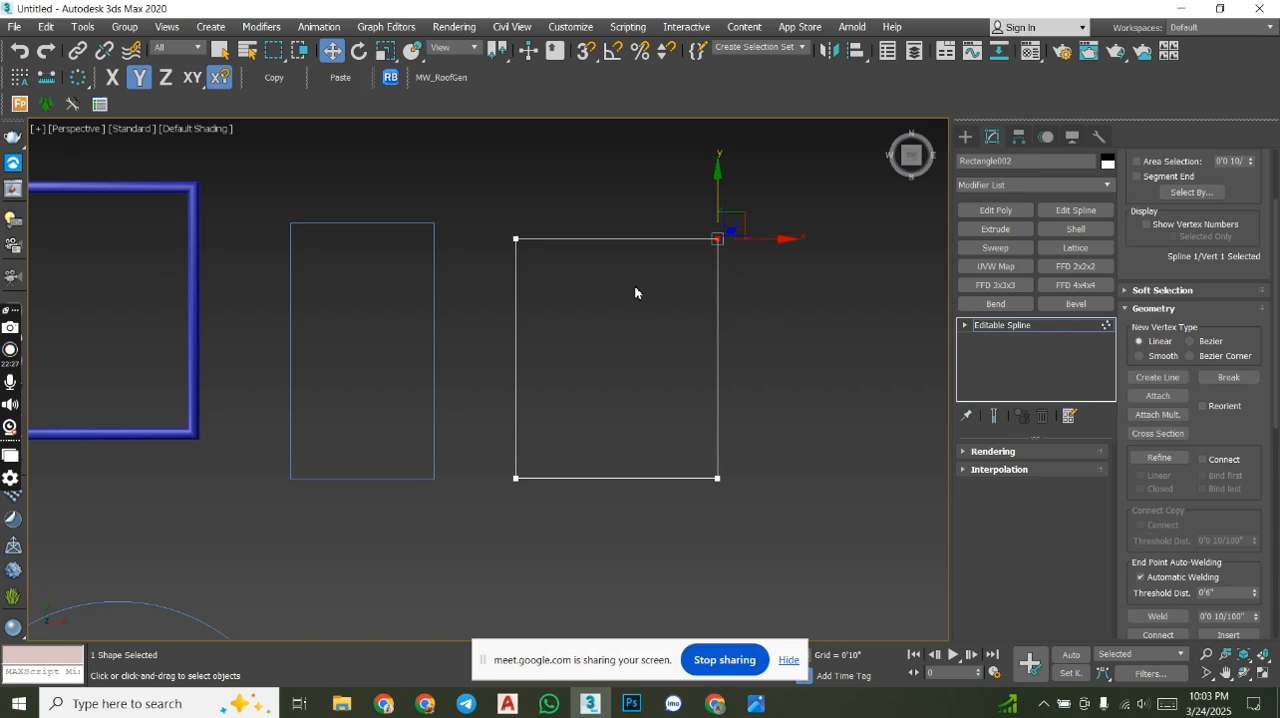
- Draw a tall, narrow rectangle spline crossing the square vertically and extending past its upper and lower edges
{"action": "left_click", "coordinate": [964, 137]}
{"action": "left_click", "coordinate": [1058, 246]}
{"action": "left_click_drag", "start_coordinate": [627, 300], "coordinate": [634, 529]}
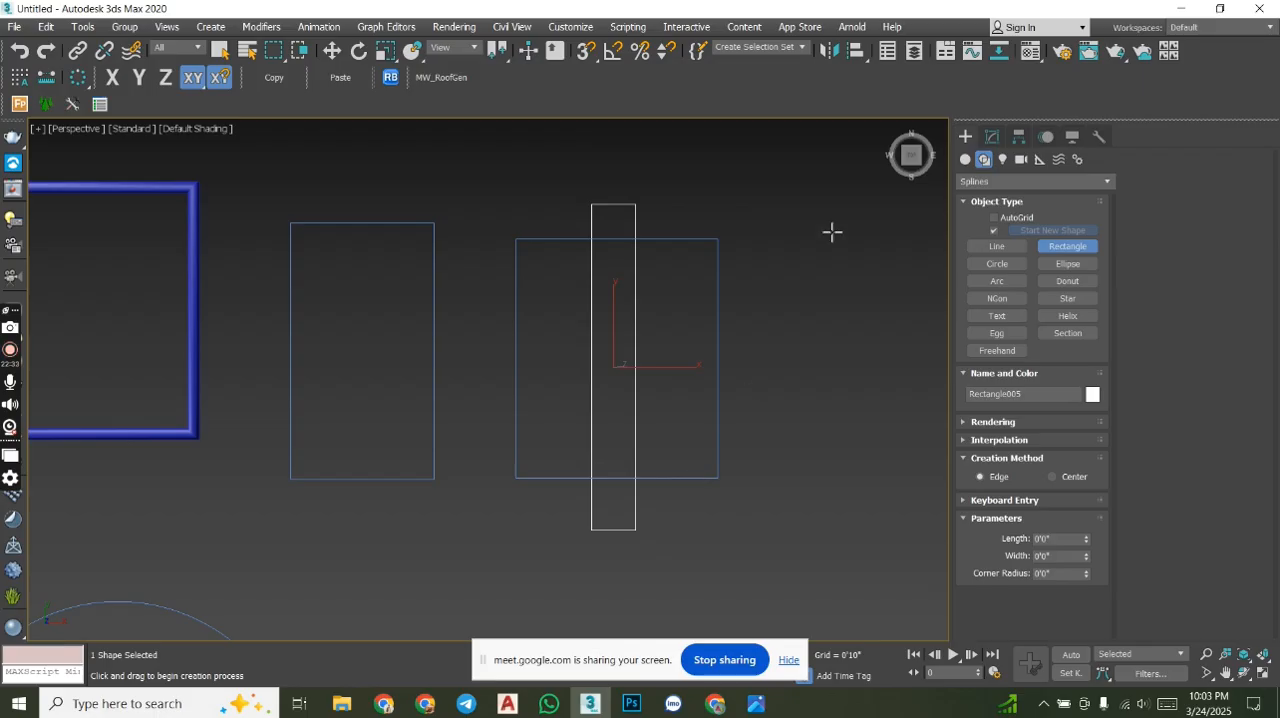
{"action": "key", "text": "w"}
- Attach the tall, narrow rectangle to the square editable spline
{"action": "left_click", "coordinate": [718, 277]}
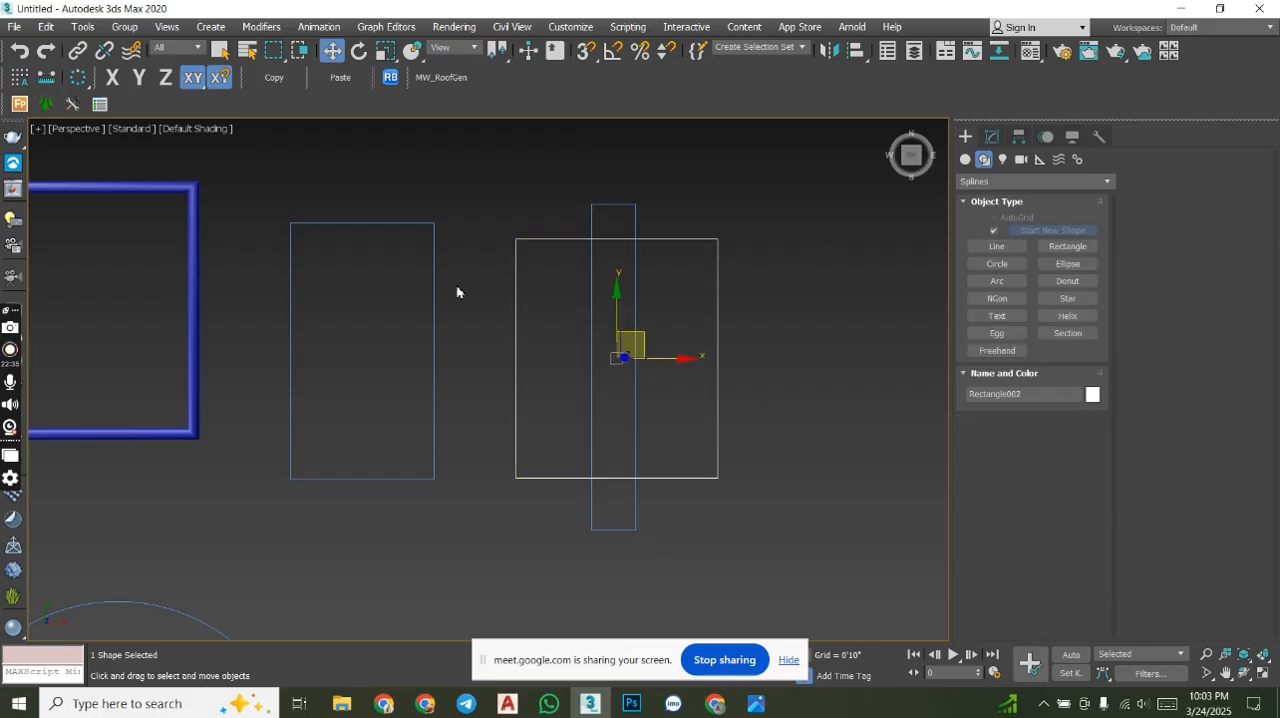
{"action": "middle_click_drag", "start_coordinate": [628, 292], "coordinate": [660, 289]}
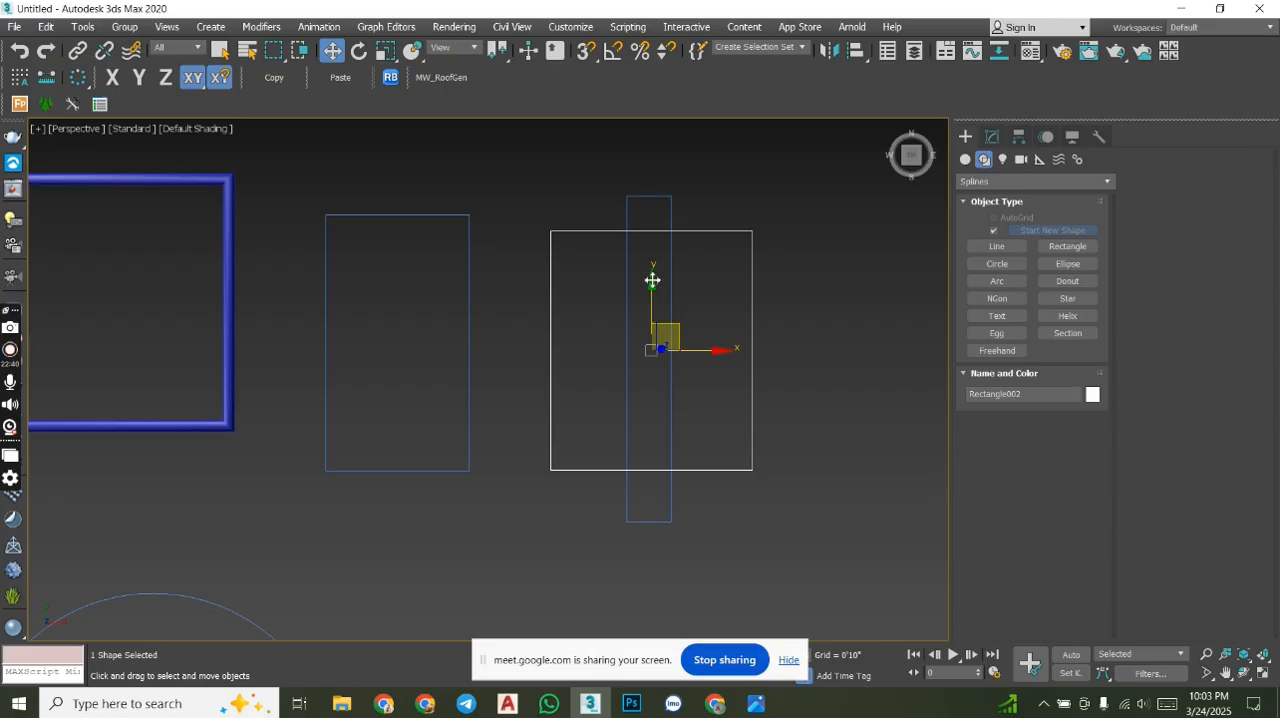
{"action": "middle_click_drag", "start_coordinate": [762, 330], "coordinate": [730, 328]}
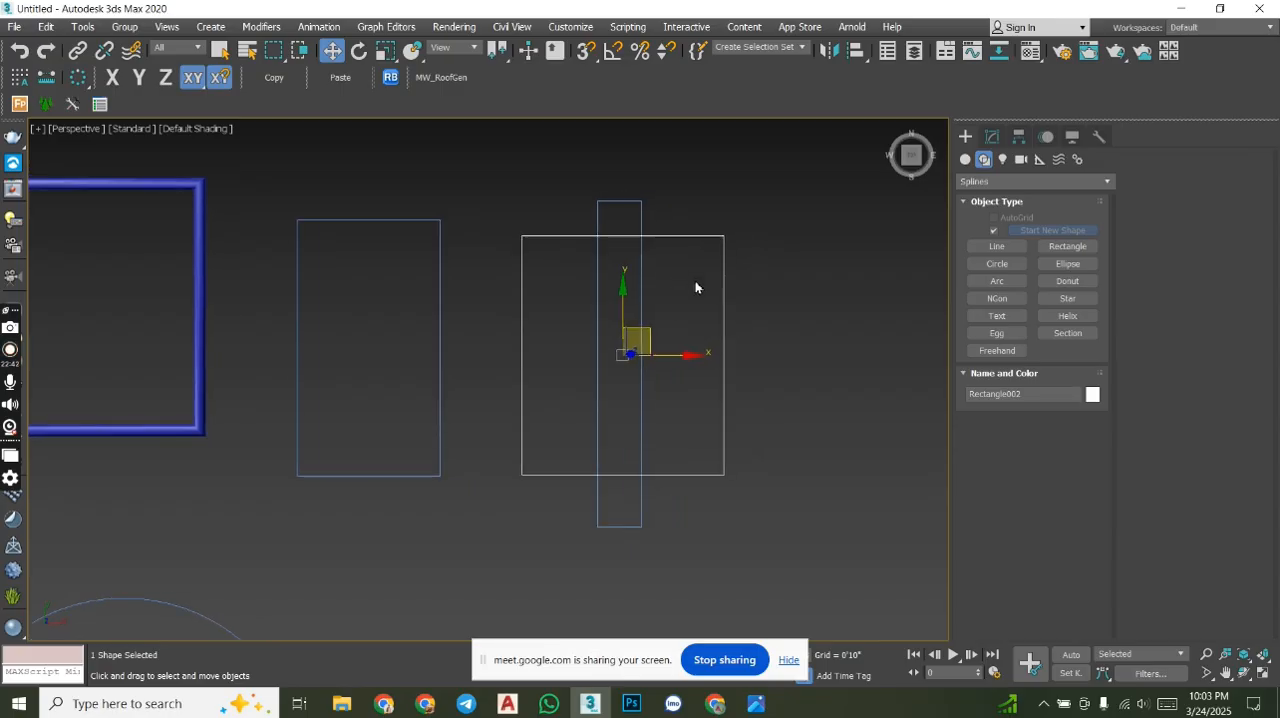
{"action": "left_click", "coordinate": [992, 138]}
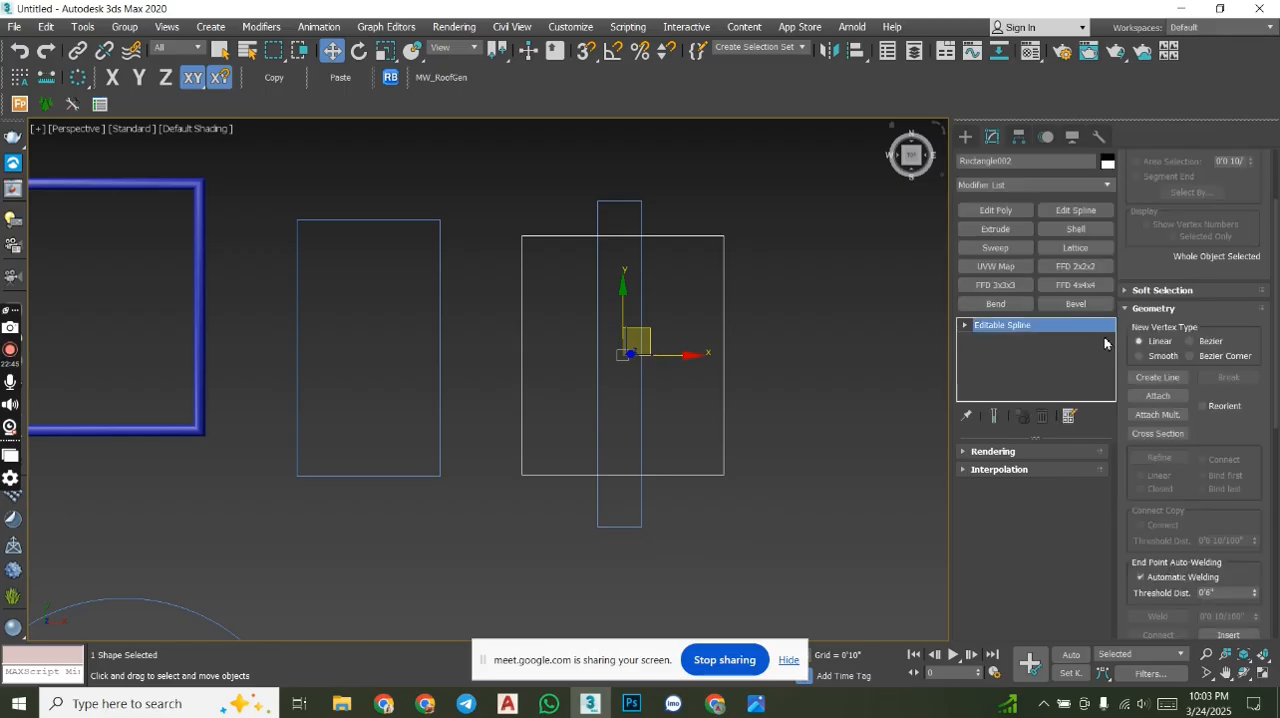
{"action": "left_click", "coordinate": [1158, 396]}
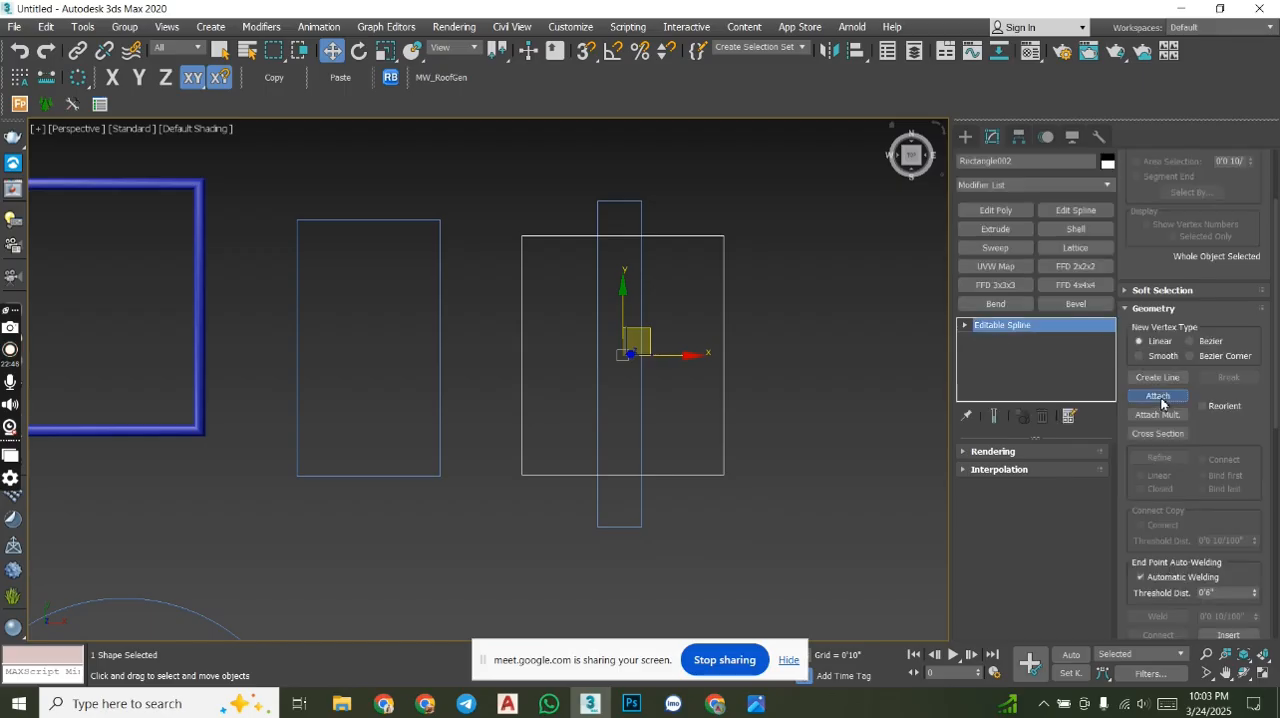
{"action": "left_click", "coordinate": [642, 220]}
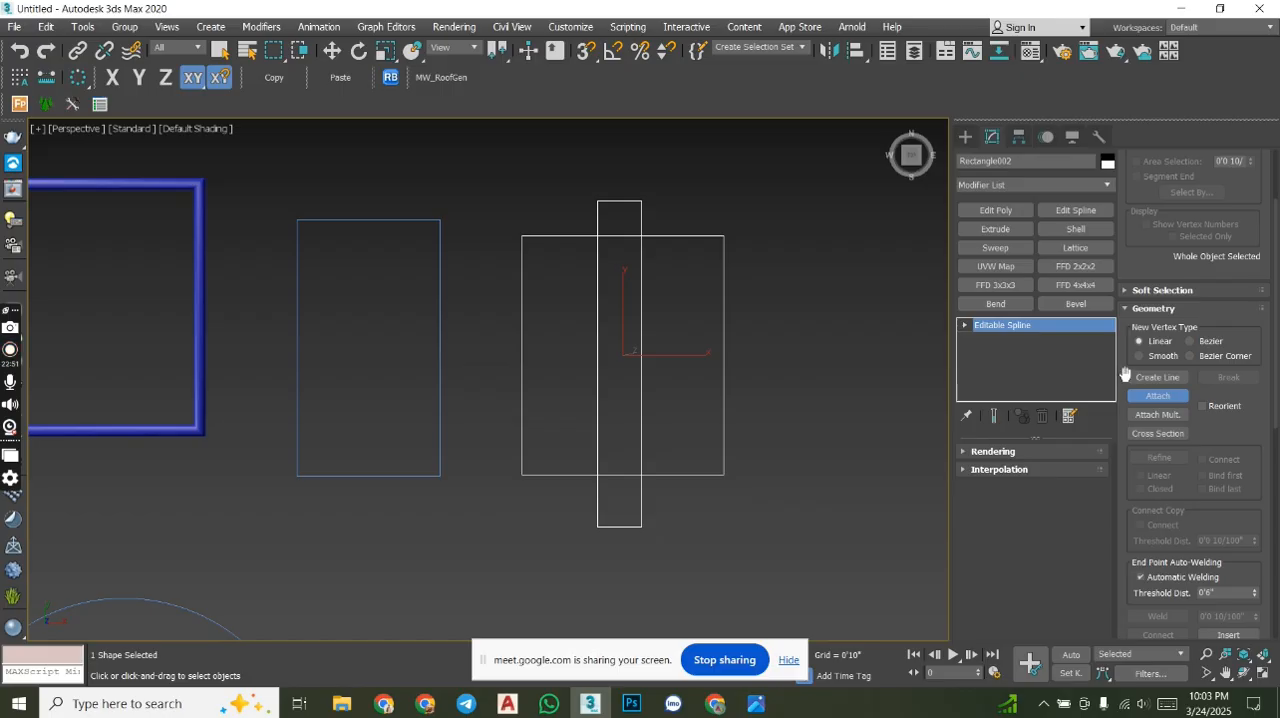
- Examine the Geometry options of the combined spline at vertex level and at spline level
{"action": "left_click", "coordinate": [964, 325]}
{"action": "left_click", "coordinate": [993, 339]}
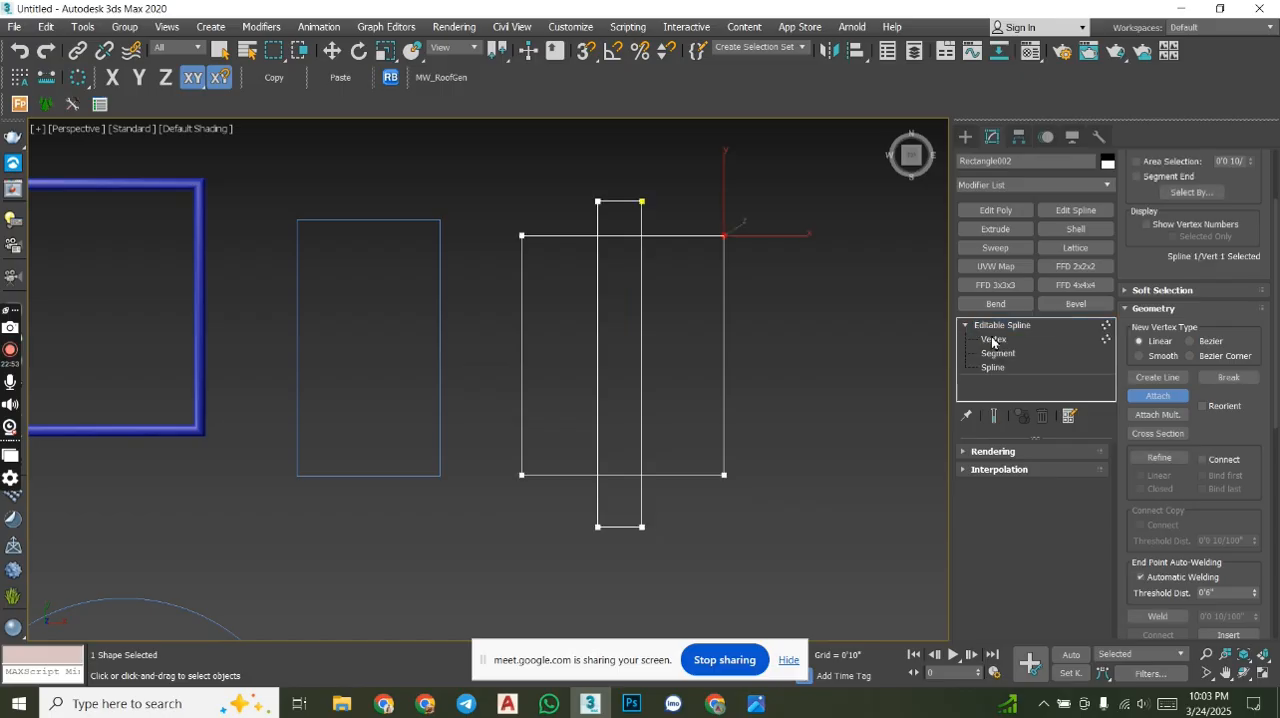
{"action": "middle_click_drag", "start_coordinate": [939, 339], "coordinate": [872, 285]}
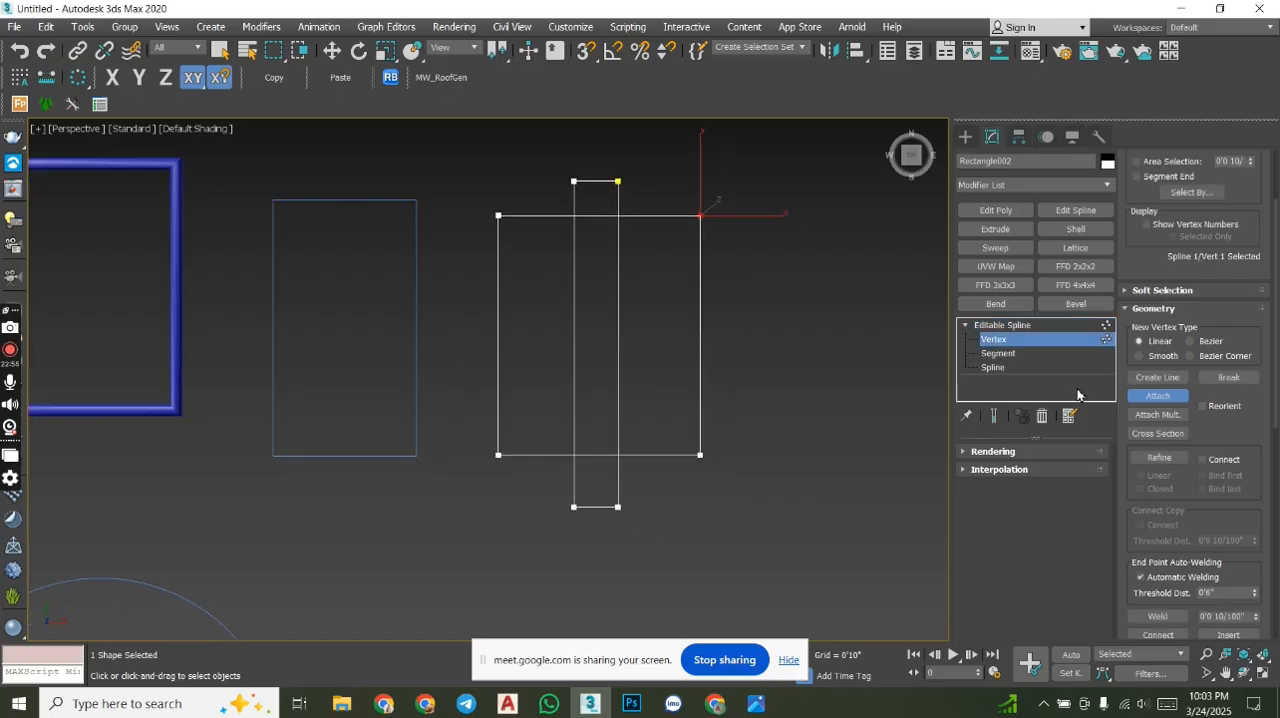
{"action": "scroll", "coordinate": [588, 230], "scroll_direction": "up", "scroll_amount": 6}
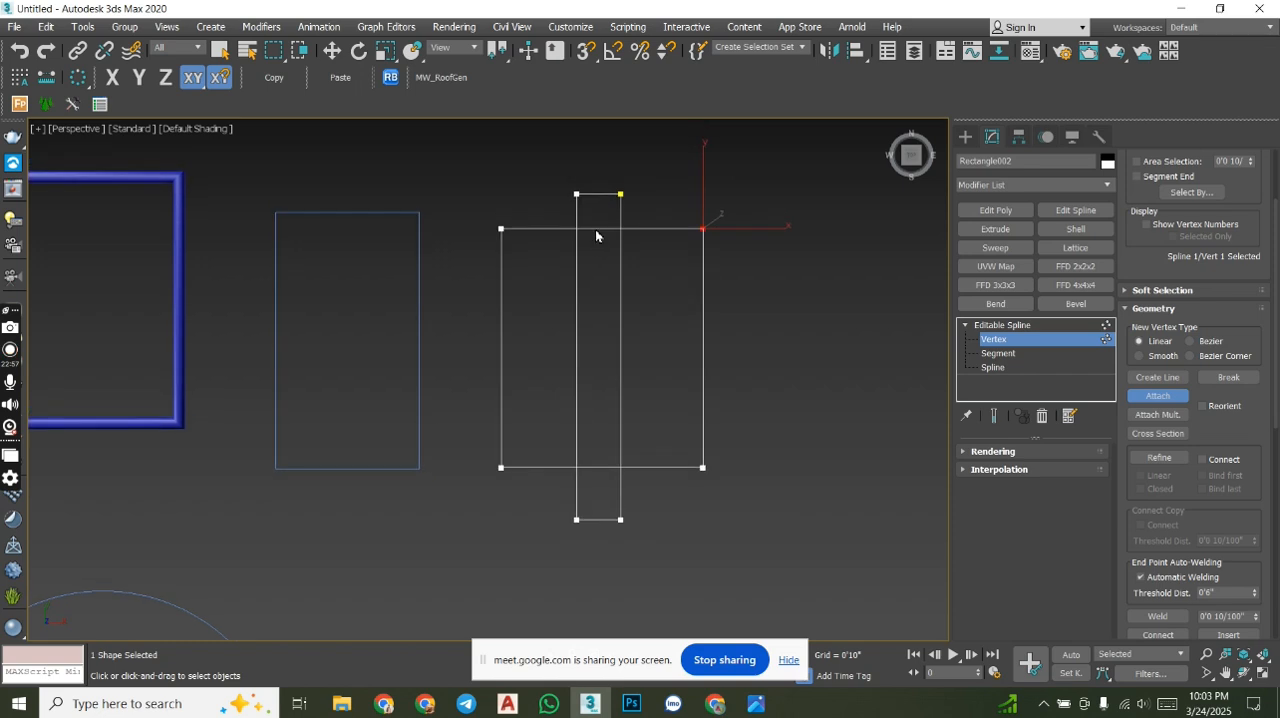
{"action": "scroll", "coordinate": [591, 231], "scroll_direction": "down", "scroll_amount": 4}
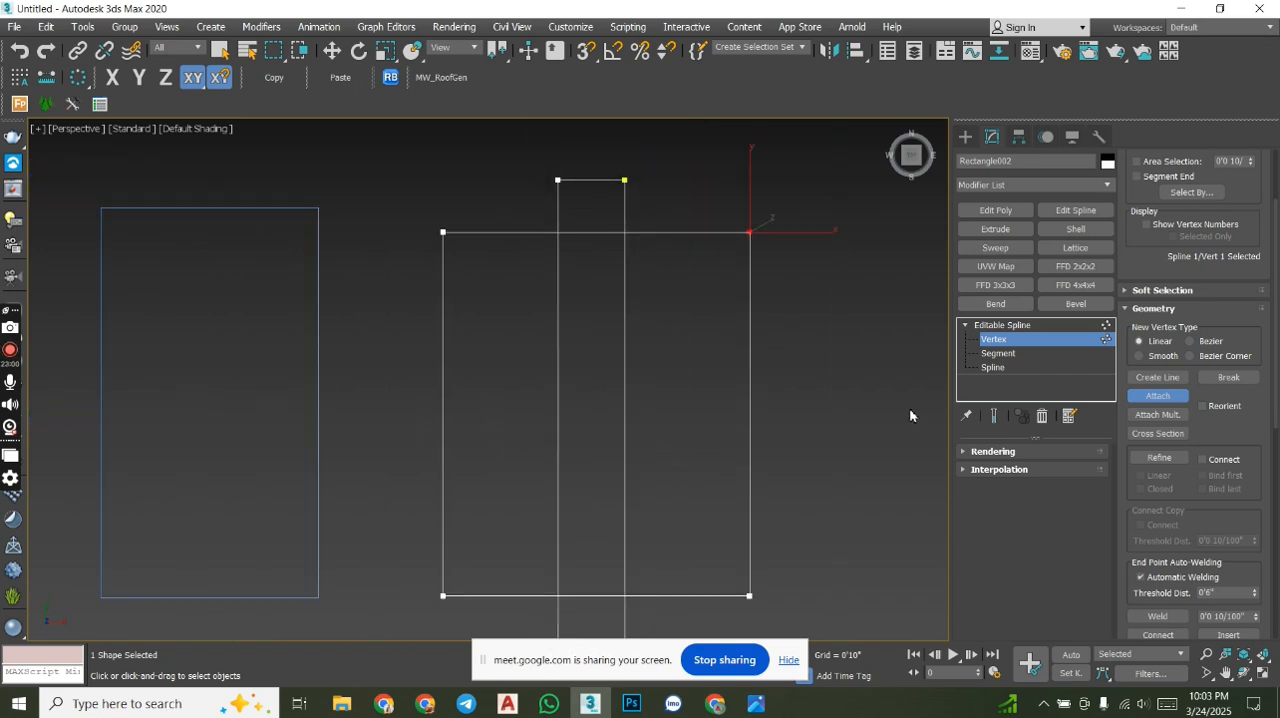
{"action": "scroll", "coordinate": [1275, 356], "scroll_direction": "down", "scroll_amount": 5}
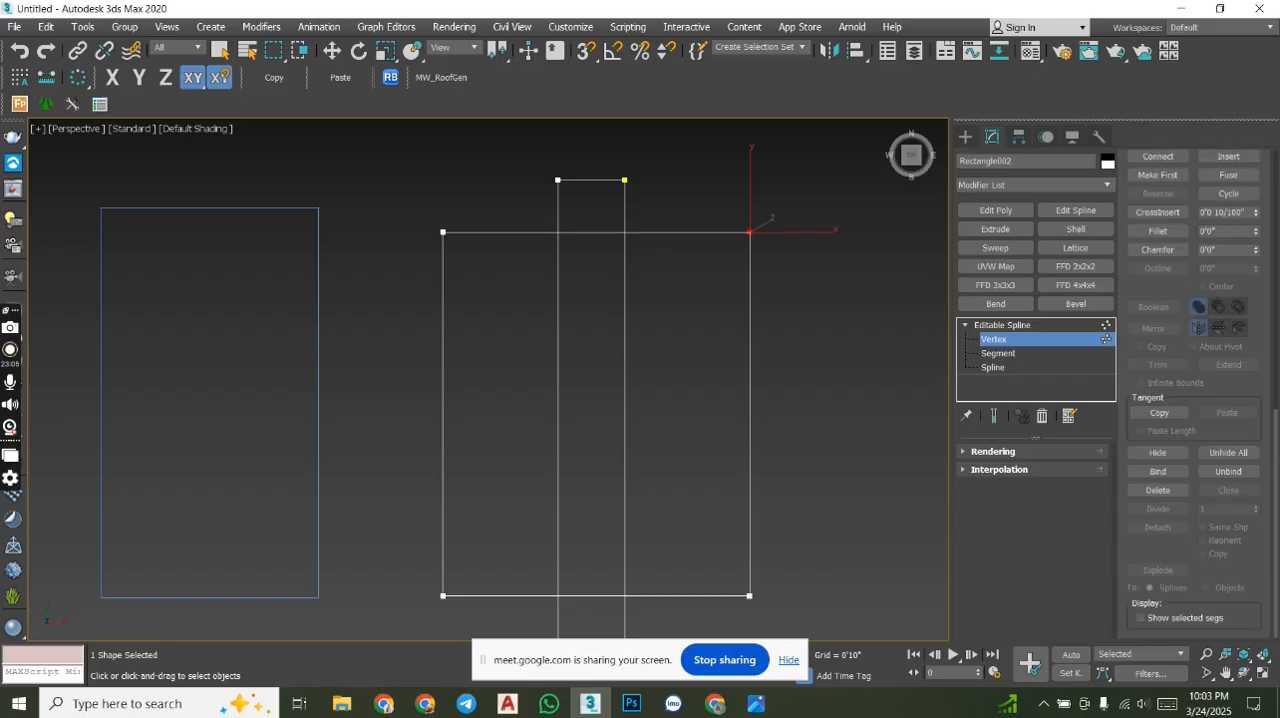
{"action": "left_click", "coordinate": [990, 367]}
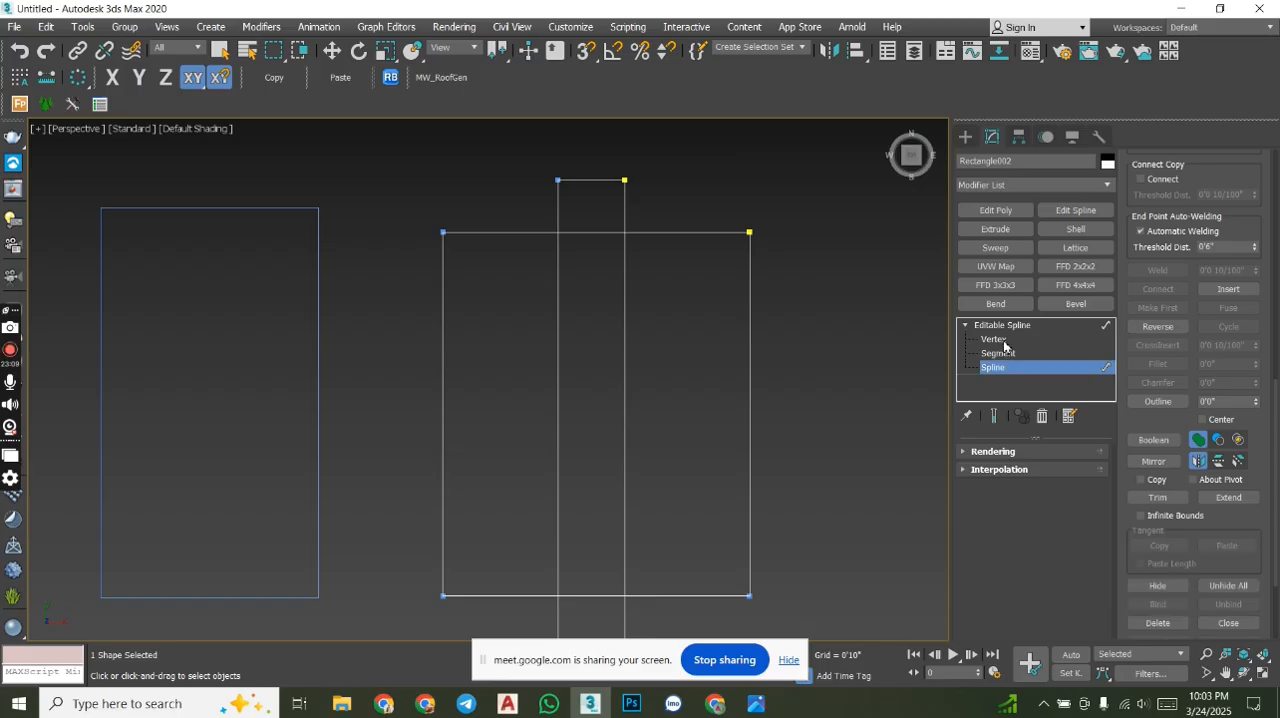
{"action": "left_click", "coordinate": [1004, 341]}
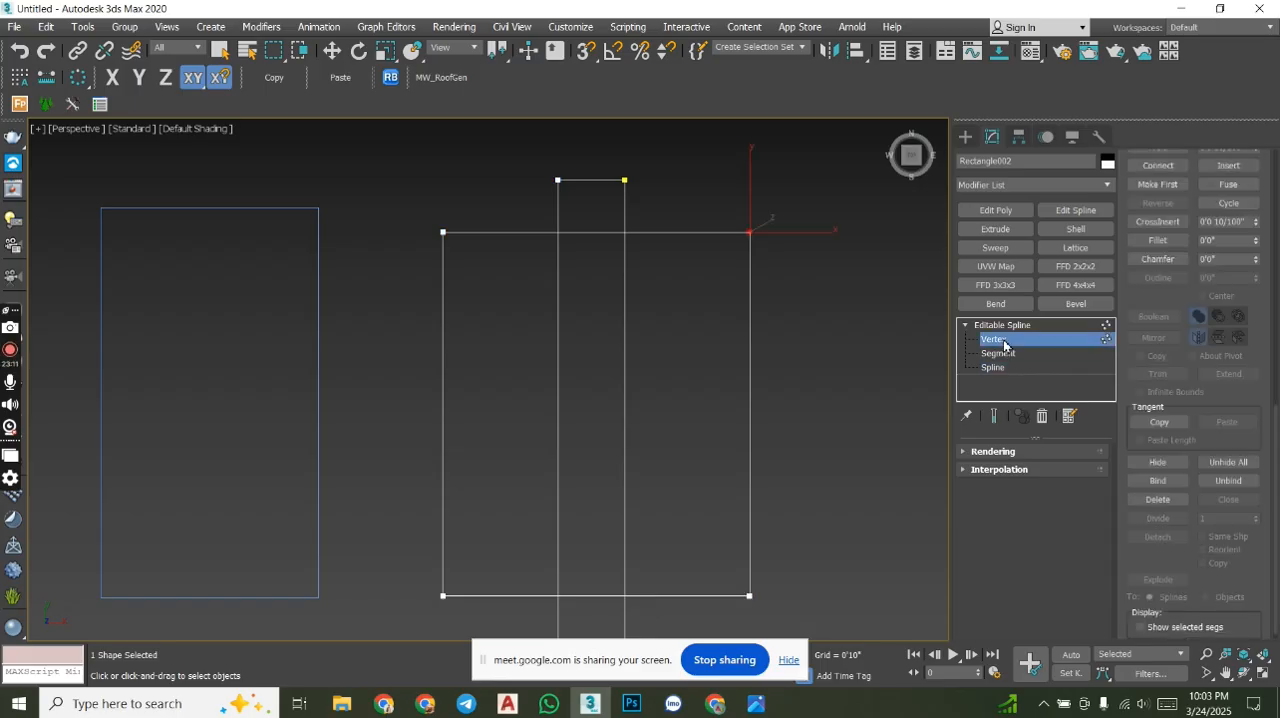
{"action": "scroll", "coordinate": [760, 315], "scroll_direction": "down", "scroll_amount": 1}
{"action": "scroll", "coordinate": [745, 390], "scroll_direction": "down", "scroll_amount": 3}
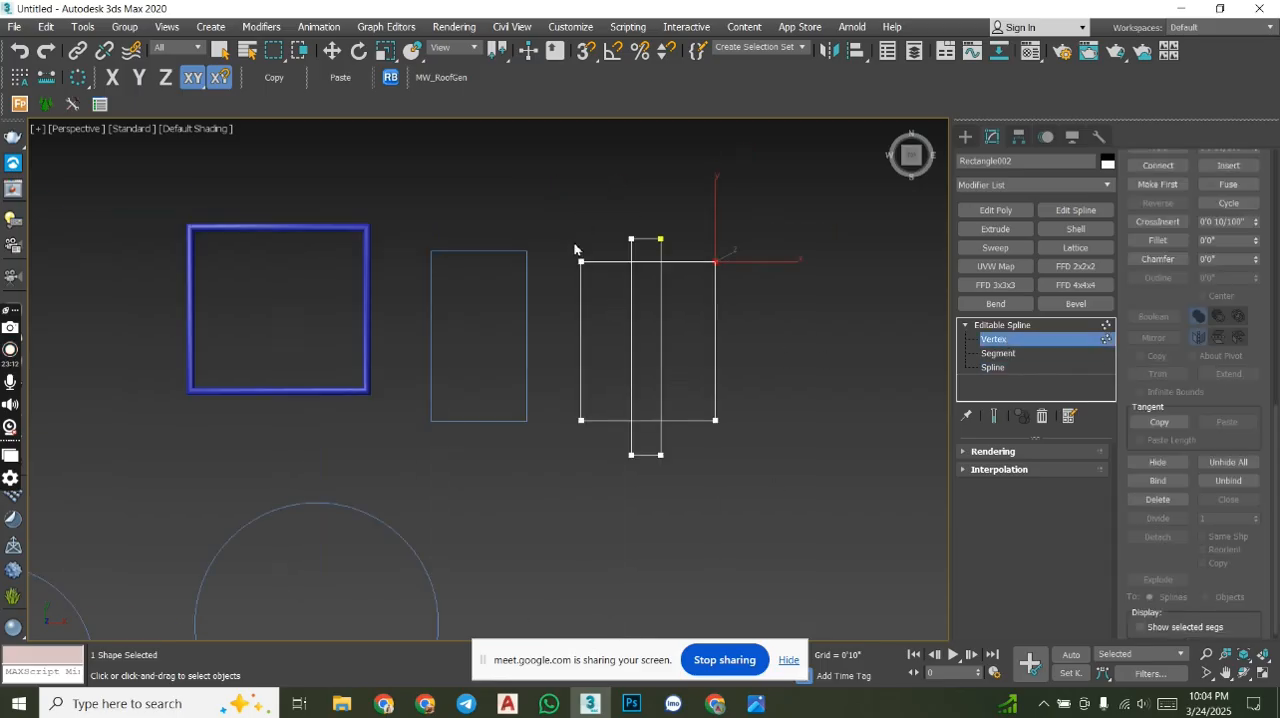
- Select all eight vertices of the combined spline and convert them to Corner vertices
{"action": "scroll", "coordinate": [1220, 434], "scroll_direction": "up", "scroll_amount": 5}
{"action": "left_click", "coordinate": [1182, 508]}
{"action": "left_click_drag", "start_coordinate": [523, 156], "coordinate": [523, 157]}
{"action": "middle_click_drag", "start_coordinate": [640, 289], "coordinate": [551, 285]}
{"action": "right_click", "coordinate": [547, 274]}
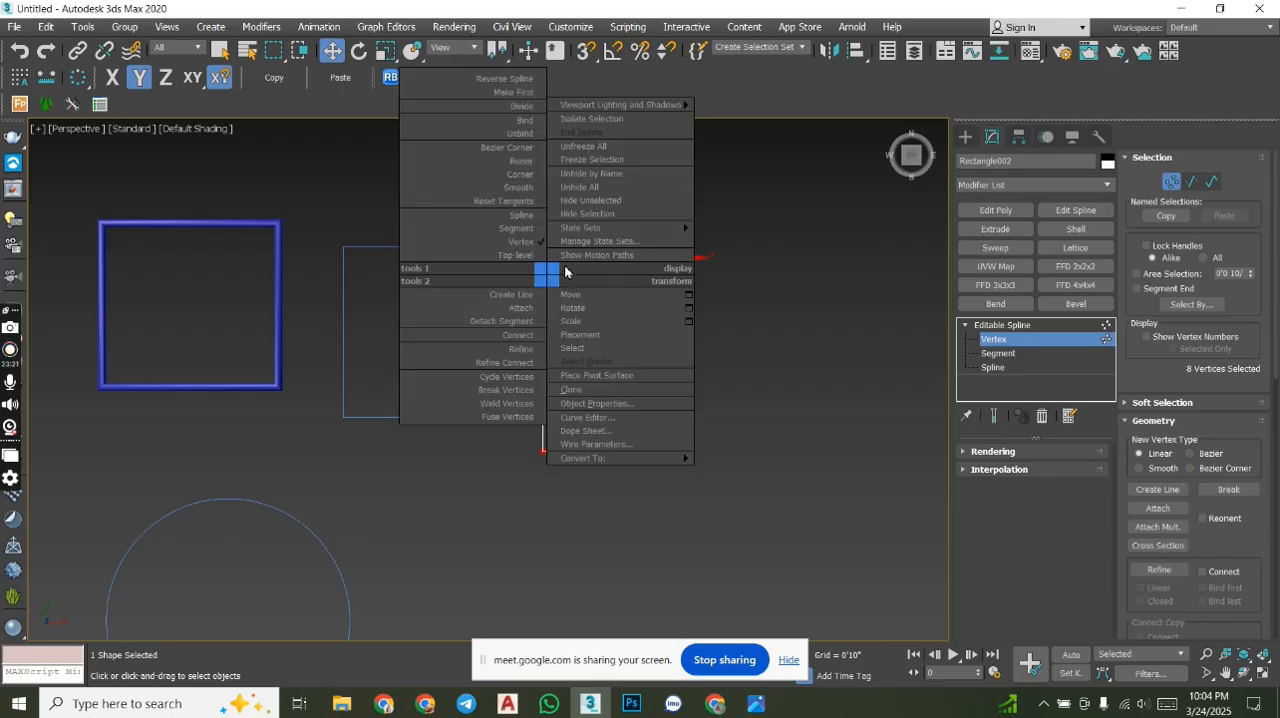
{"action": "left_click", "coordinate": [517, 176]}
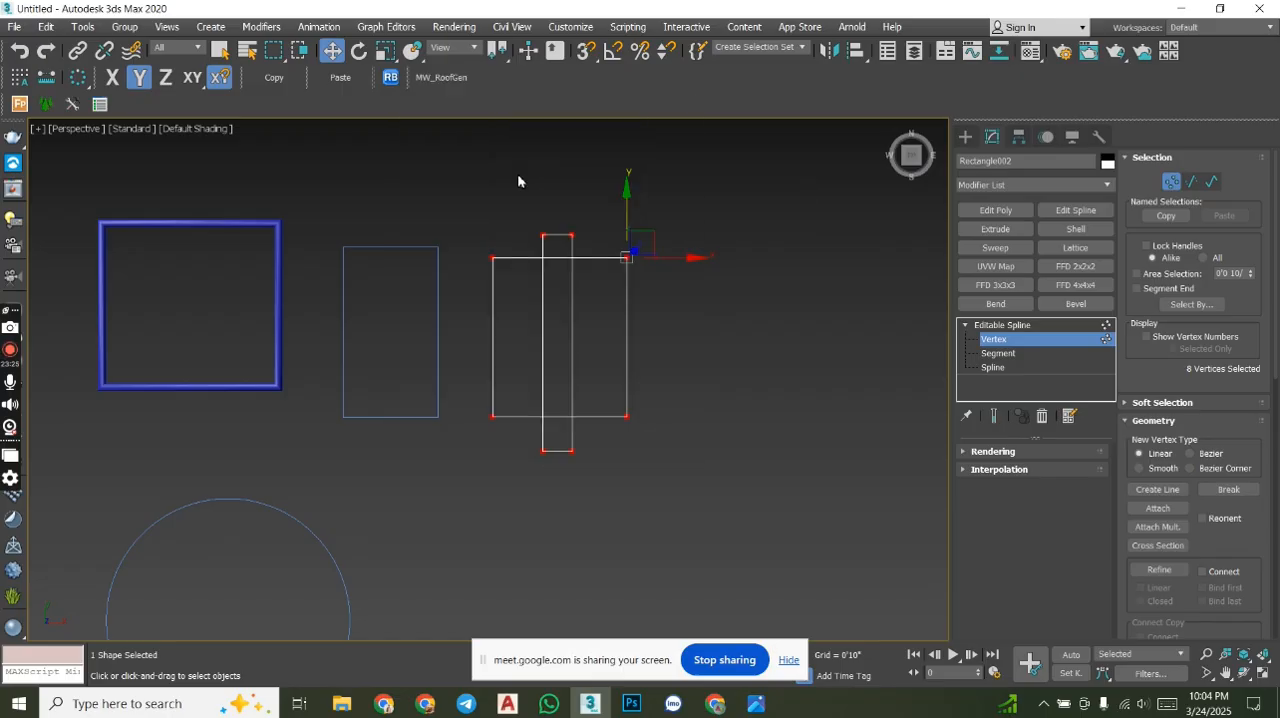
- At segment level, select the narrow rectangle's upper segment and the square's upper segment in turn
{"action": "middle_click_drag", "start_coordinate": [548, 295], "coordinate": [570, 291]}
{"action": "left_click", "coordinate": [1000, 354]}
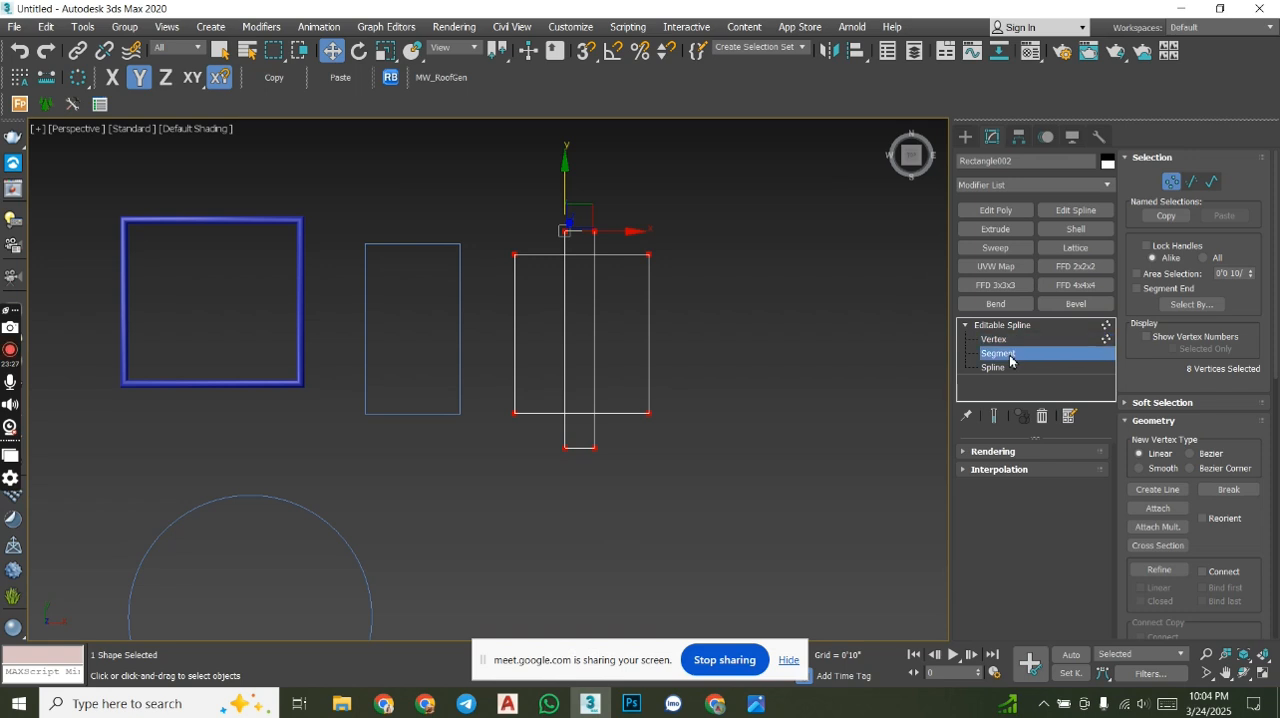
{"action": "scroll", "coordinate": [625, 290], "scroll_direction": "up", "scroll_amount": 8}
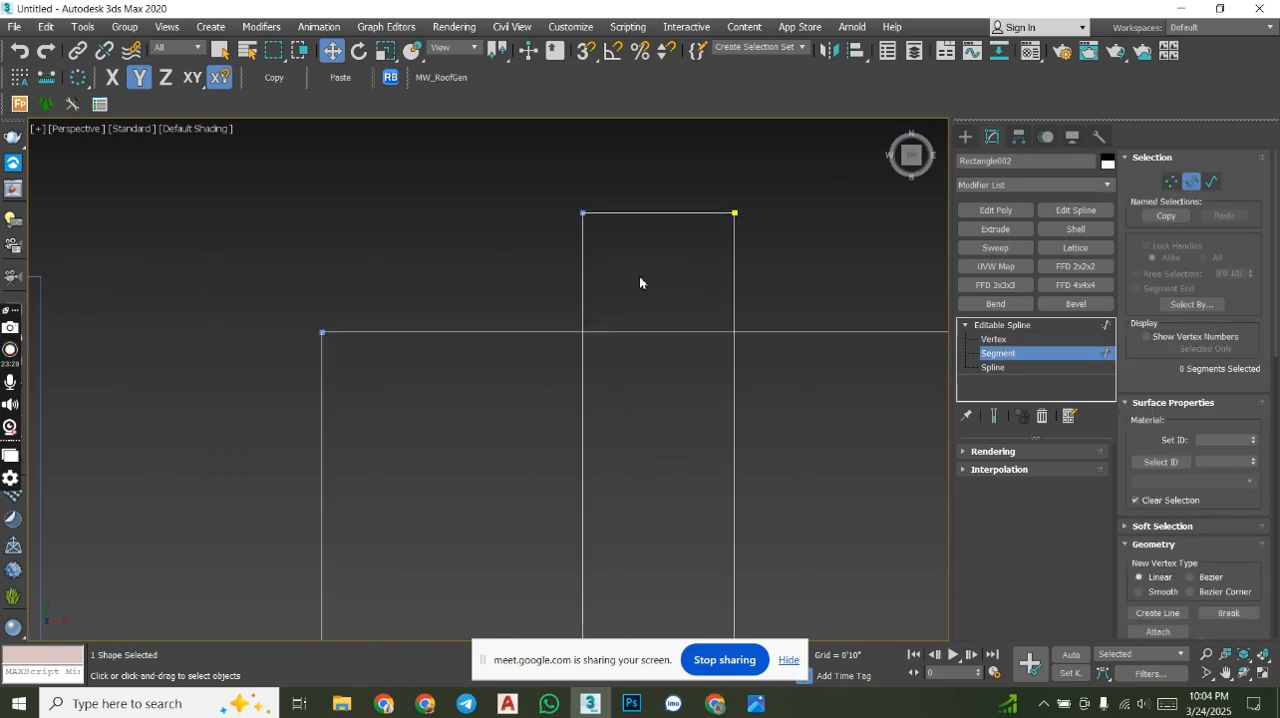
{"action": "left_click", "coordinate": [645, 211]}
{"action": "left_click", "coordinate": [653, 331]}
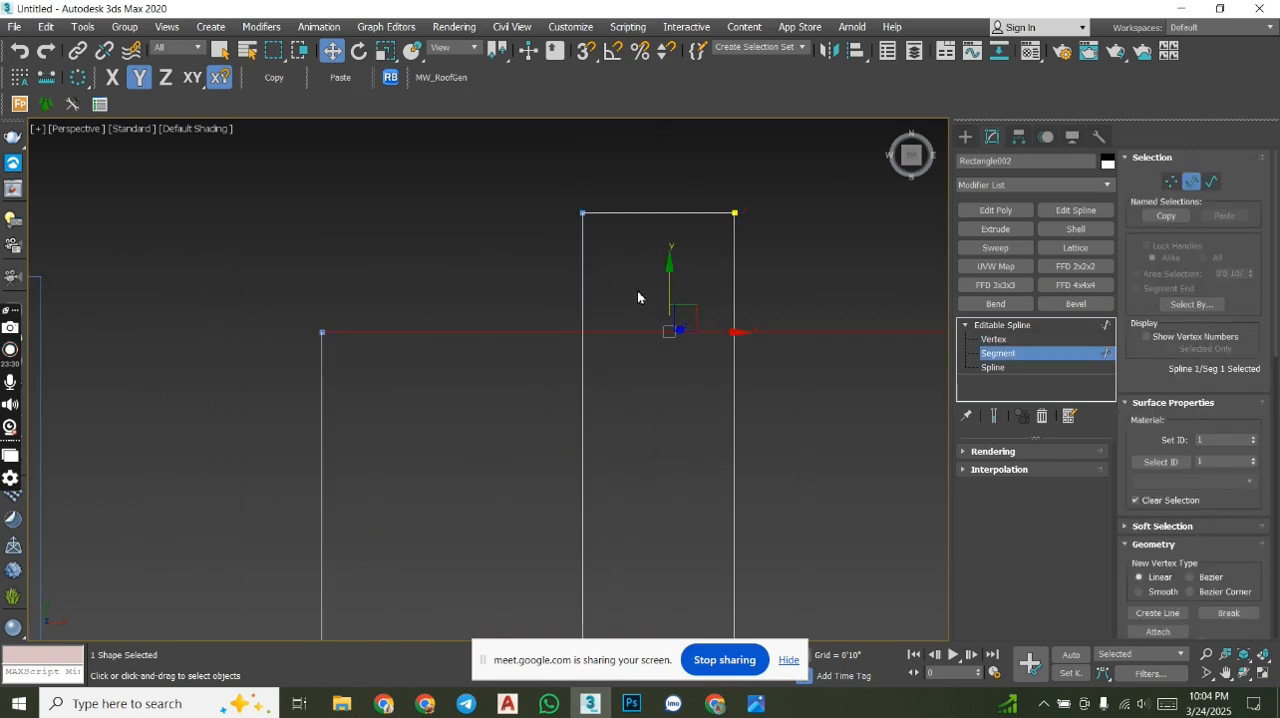
{"action": "left_click_drag", "start_coordinate": [548, 242], "coordinate": [557, 225]}
{"action": "scroll", "coordinate": [557, 225], "scroll_direction": "down", "scroll_amount": 4}
{"action": "left_click_drag", "start_coordinate": [708, 310], "coordinate": [708, 311]}
{"action": "middle_click_drag", "start_coordinate": [814, 404], "coordinate": [777, 330]}
- Switch to spline level, try selecting each of the two outlines, and leave the square's spline selected
{"action": "left_click", "coordinate": [993, 368]}
{"action": "left_click", "coordinate": [725, 263]}
{"action": "left_click", "coordinate": [598, 283]}
{"action": "middle_click_drag", "start_coordinate": [672, 360], "coordinate": [663, 301]}
{"action": "left_click", "coordinate": [715, 331]}
{"action": "middle_click_drag", "start_coordinate": [706, 350], "coordinate": [720, 411]}
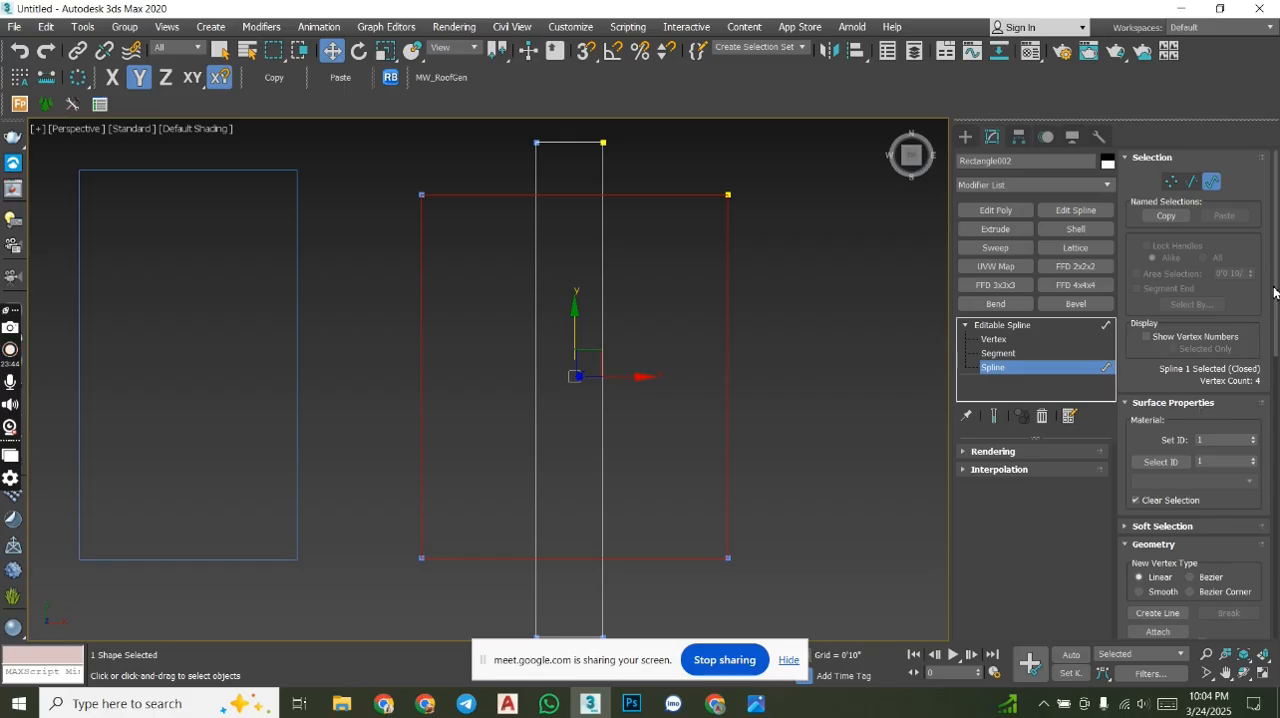
- Trim the overlapping inner parts of the square and narrow rectangle, leaving one outline with upper and lower tabs
{"action": "scroll", "coordinate": [1197, 404], "scroll_direction": "down", "scroll_amount": 5}
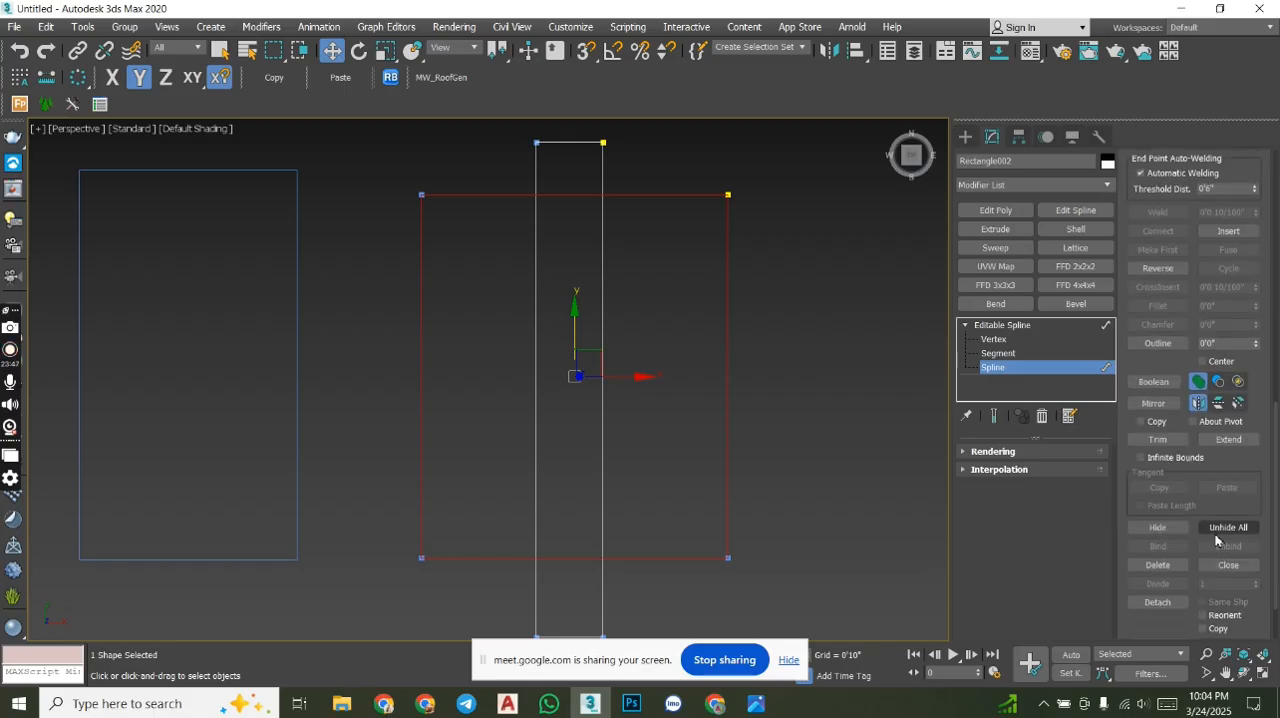
{"action": "left_click", "coordinate": [1158, 440]}
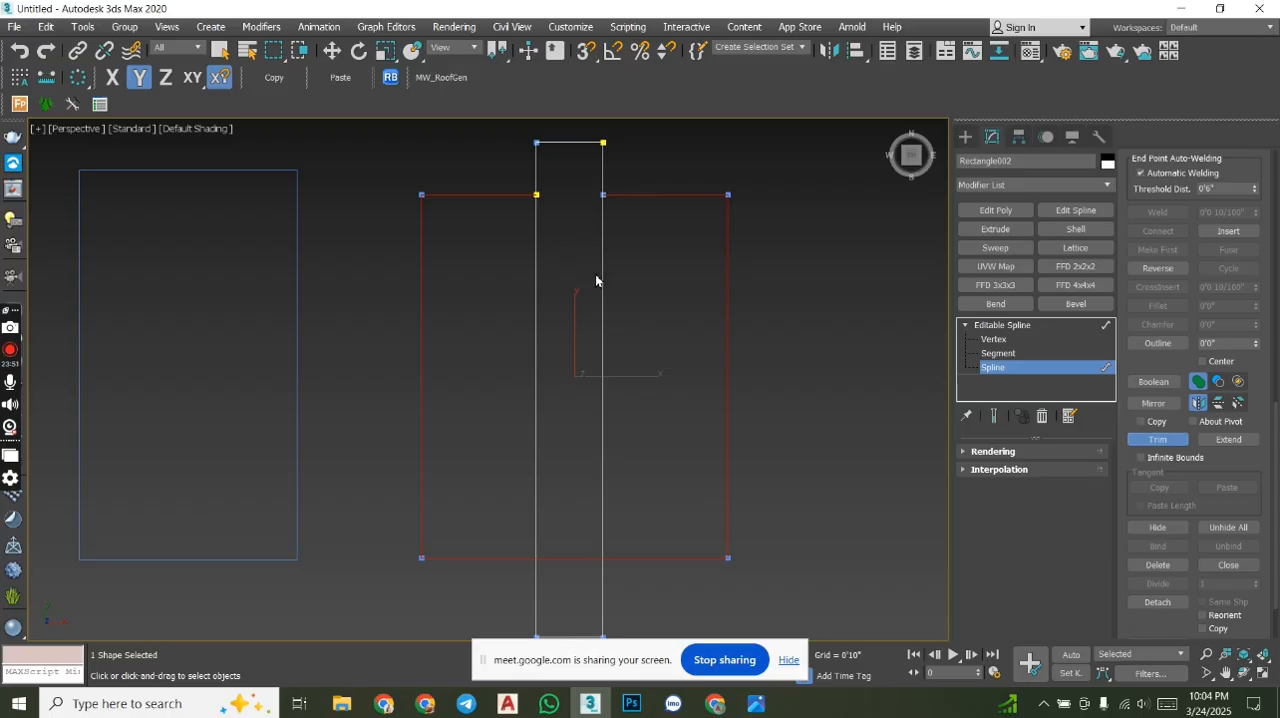
{"action": "left_click", "coordinate": [604, 326]}
{"action": "middle_click_drag", "start_coordinate": [631, 420], "coordinate": [676, 381]}
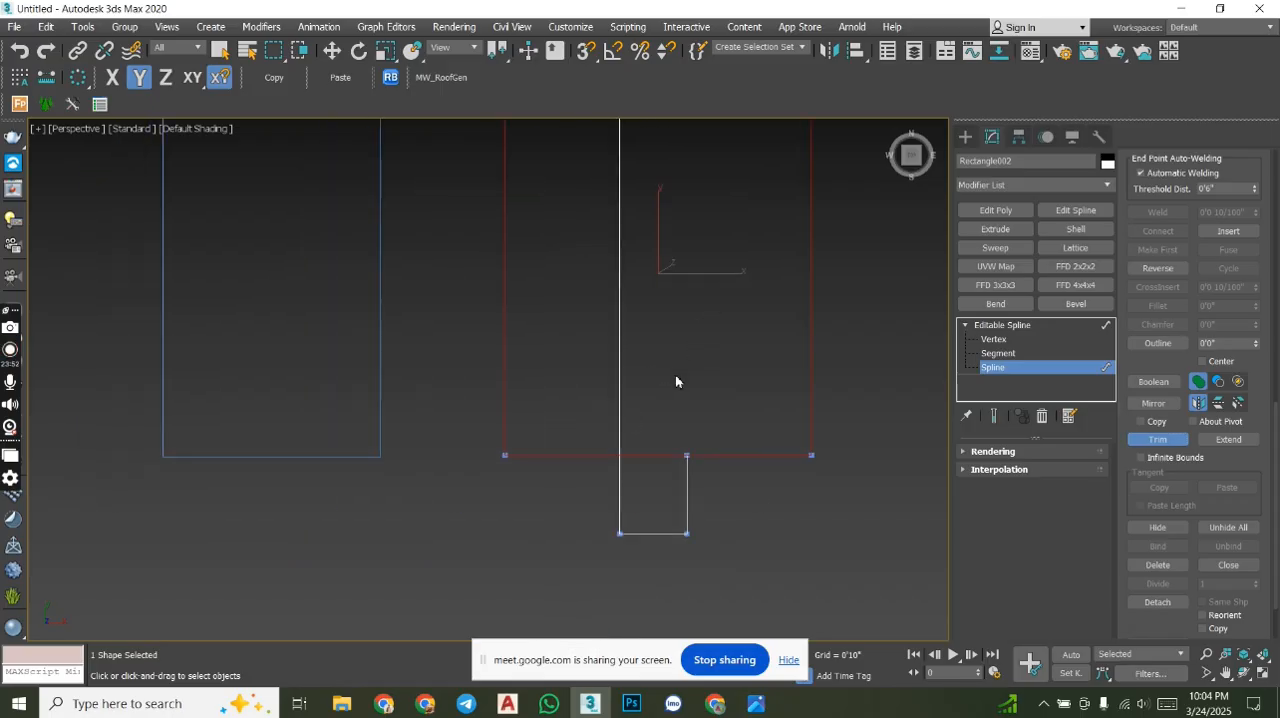
{"action": "left_click", "coordinate": [652, 458]}
{"action": "left_click", "coordinate": [621, 405]}
{"action": "middle_click_drag", "start_coordinate": [690, 330], "coordinate": [703, 426]}
{"action": "scroll", "coordinate": [660, 391], "scroll_direction": "down", "scroll_amount": 3}
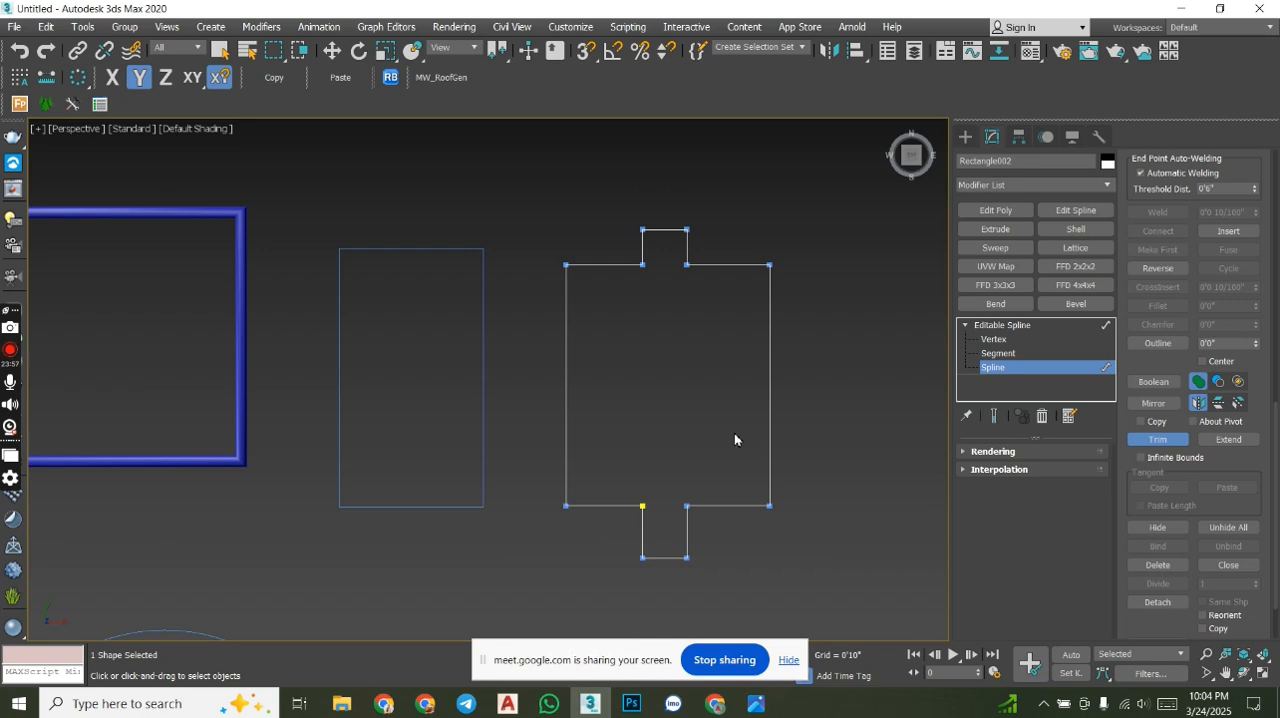
{"action": "left_click", "coordinate": [1158, 440]}
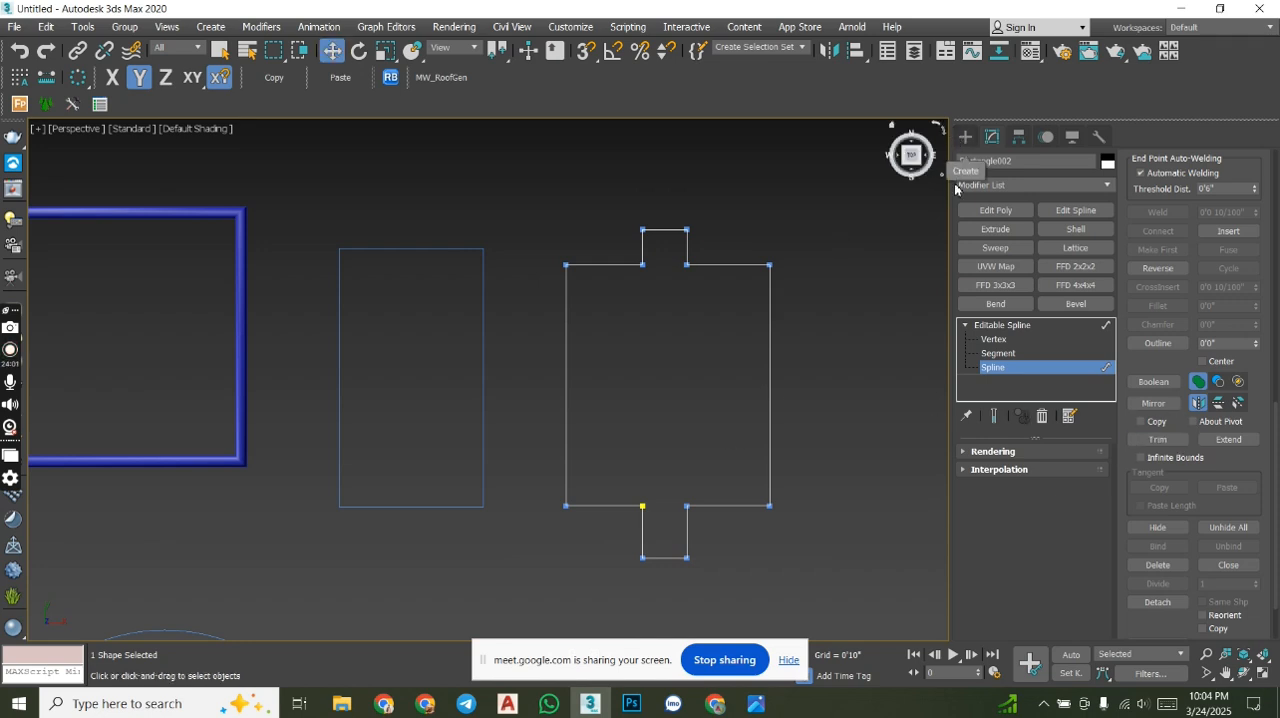
- Apply an Extrude modifier to the trimmed outline and inspect it from an angled view
{"action": "middle_click_drag", "start_coordinate": [716, 447], "coordinate": [663, 376], "text": "alt"}
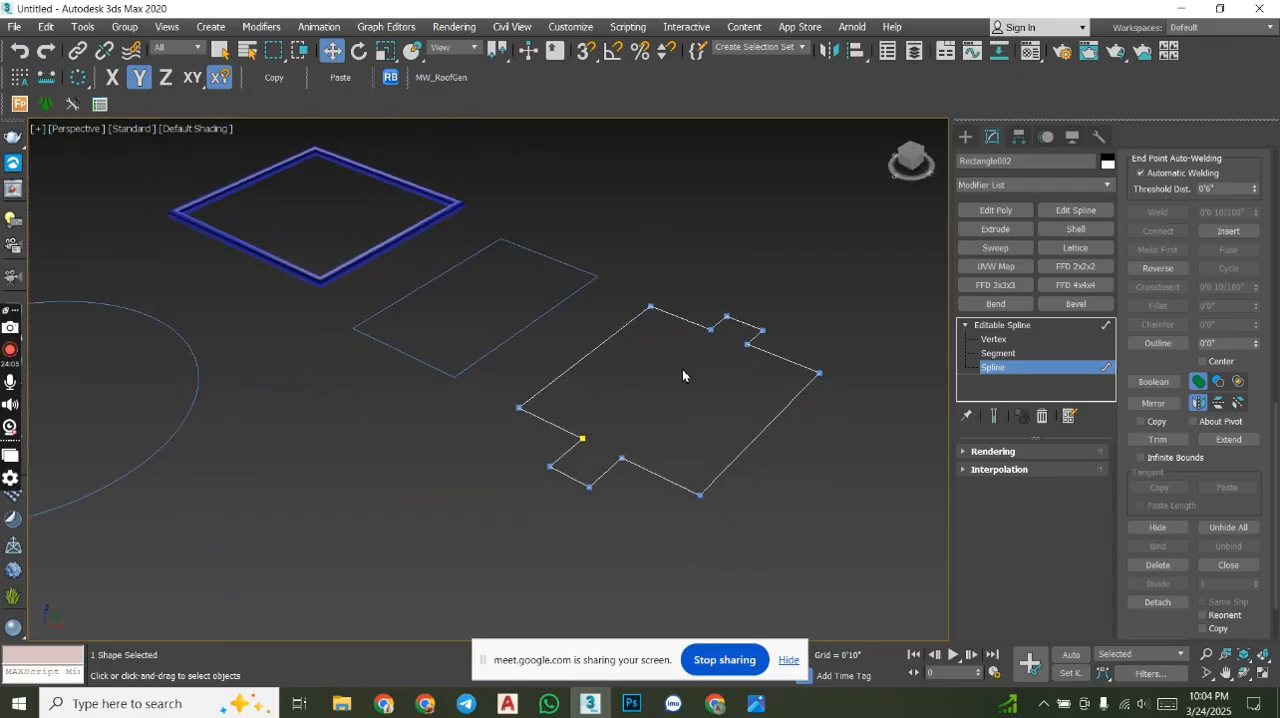
{"action": "left_click", "coordinate": [1010, 241]}
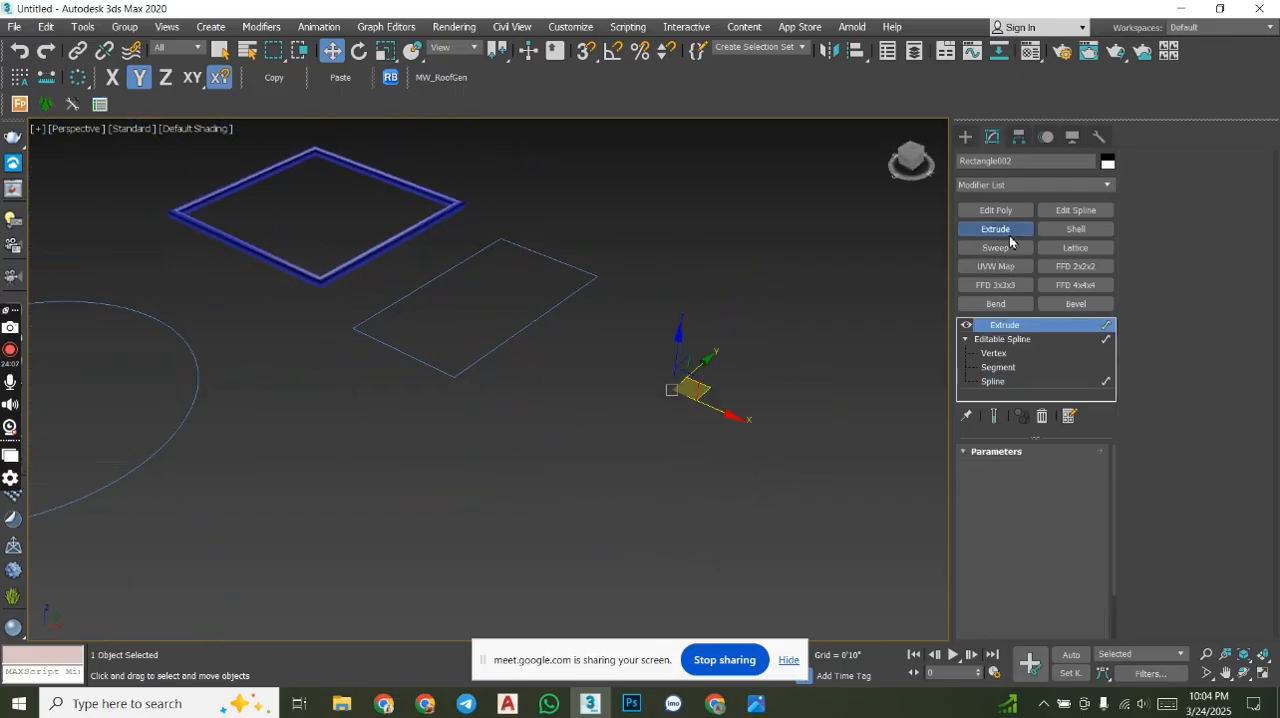
{"action": "middle_click_drag", "start_coordinate": [837, 406], "coordinate": [833, 478], "text": "alt"}
{"action": "scroll", "coordinate": [757, 395], "scroll_direction": "down", "scroll_amount": 5}
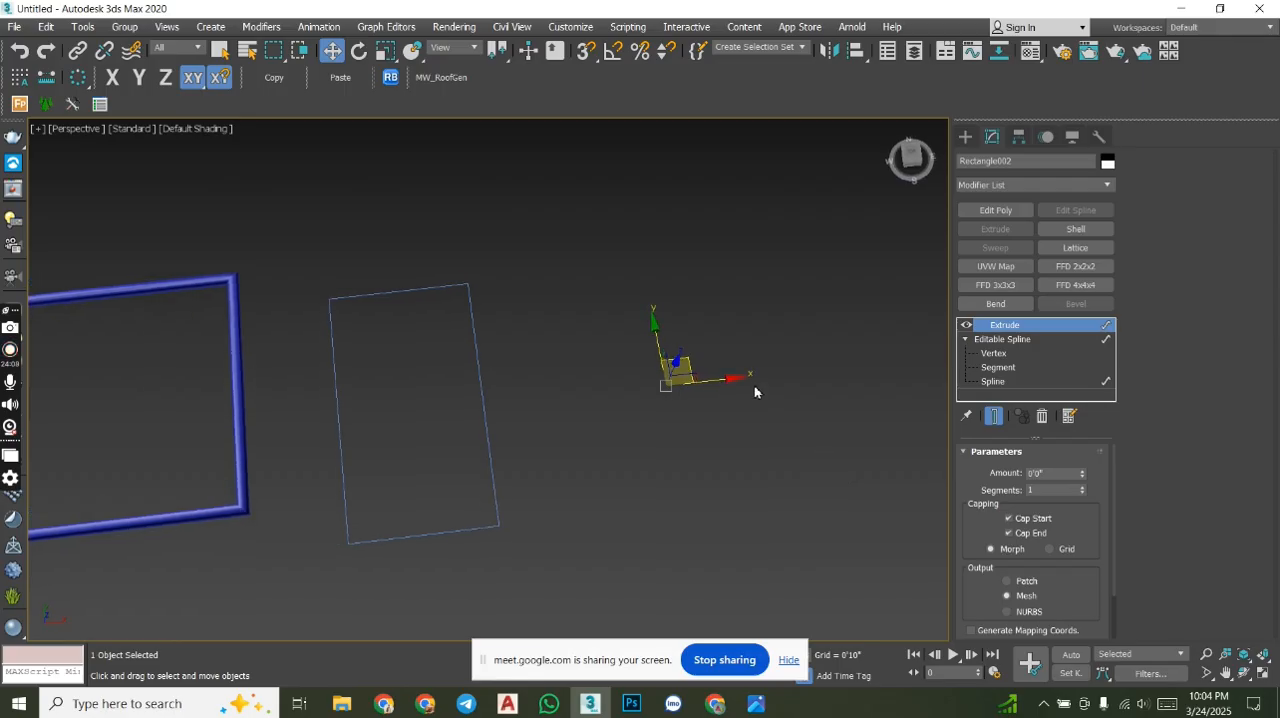
- Remove the Extrude modifier from the trimmed outline, return to spline level and view the outline from the top
{"action": "middle_click_drag", "start_coordinate": [760, 403], "coordinate": [766, 417], "text": "alt"}
{"action": "left_click", "coordinate": [1042, 416]}
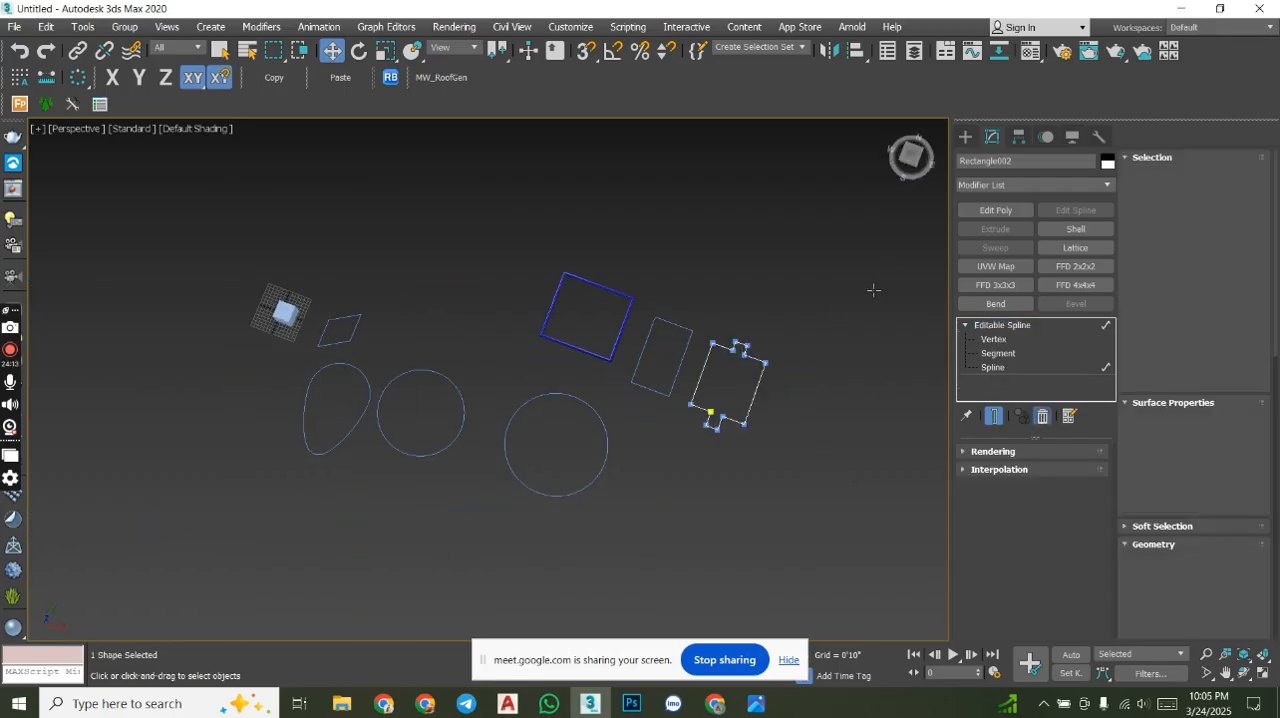
{"action": "key", "text": "3"}
{"action": "left_click", "coordinate": [910, 155]}
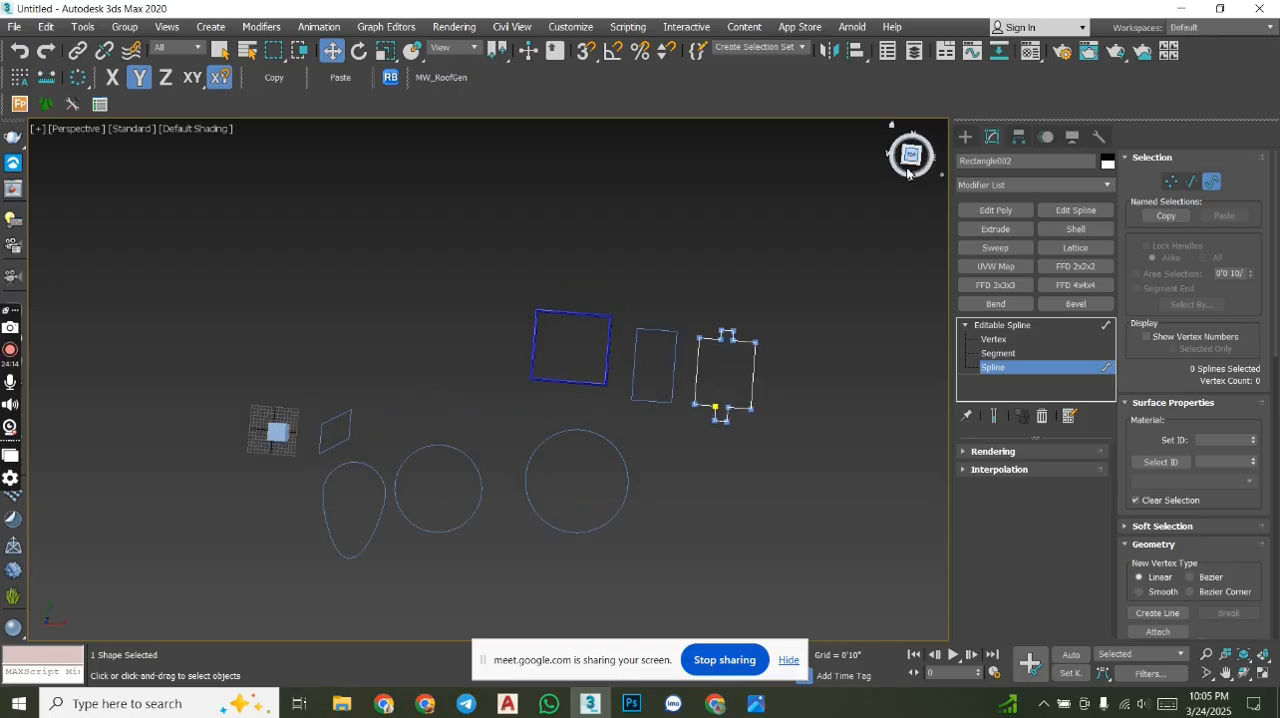
{"action": "scroll", "coordinate": [740, 320], "scroll_direction": "up", "scroll_amount": 6}
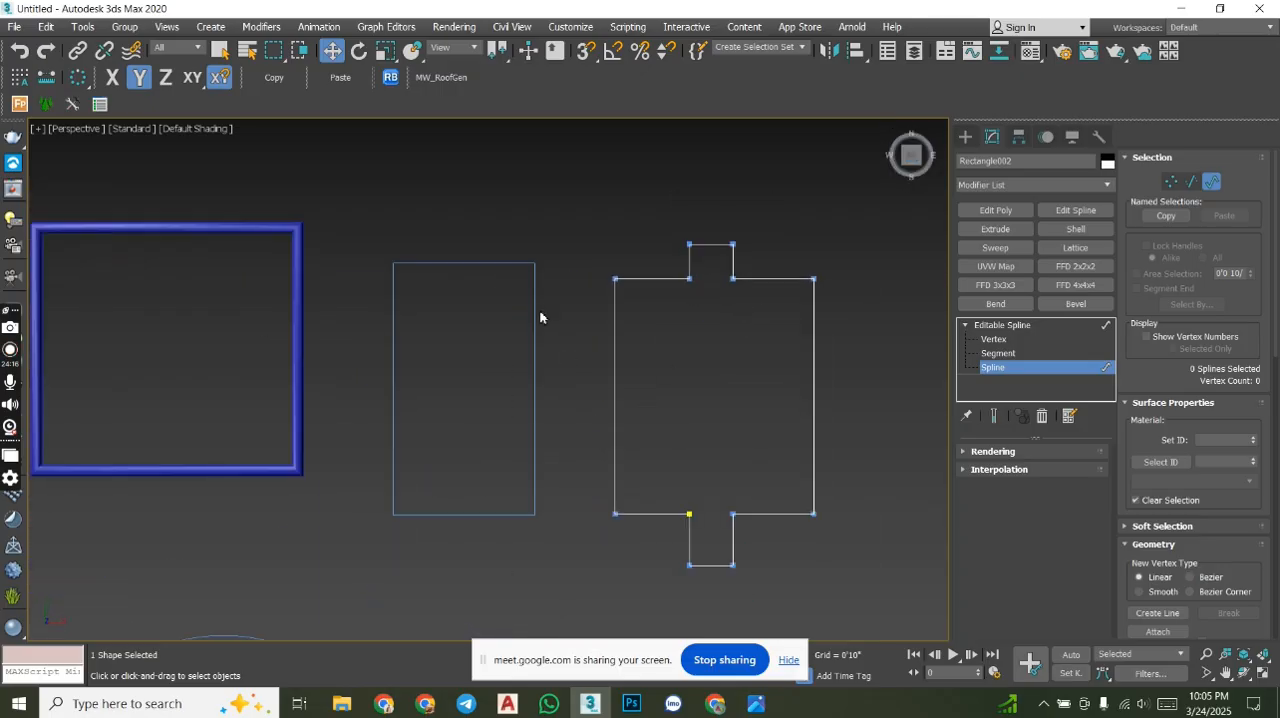
- Extrude the plain rectangle beside the trimmed outline by 60 inches (5'0")
{"action": "left_click", "coordinate": [965, 136]}
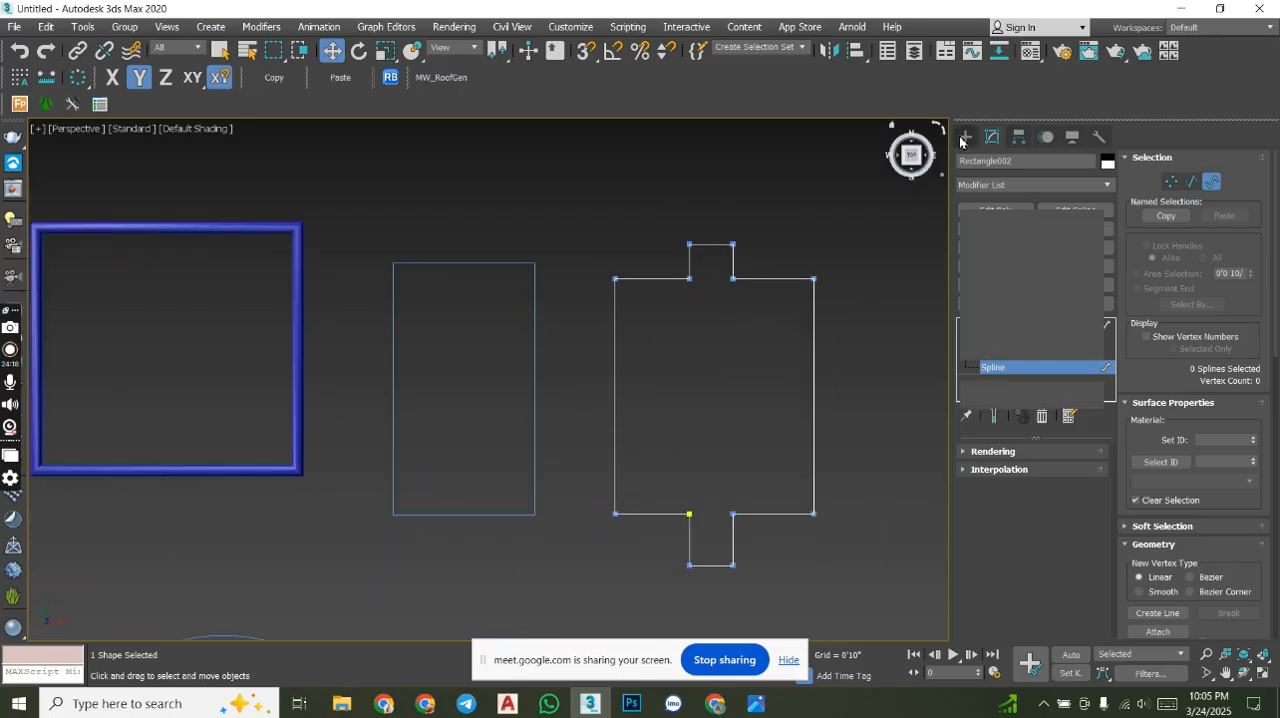
{"action": "left_click", "coordinate": [534, 298]}
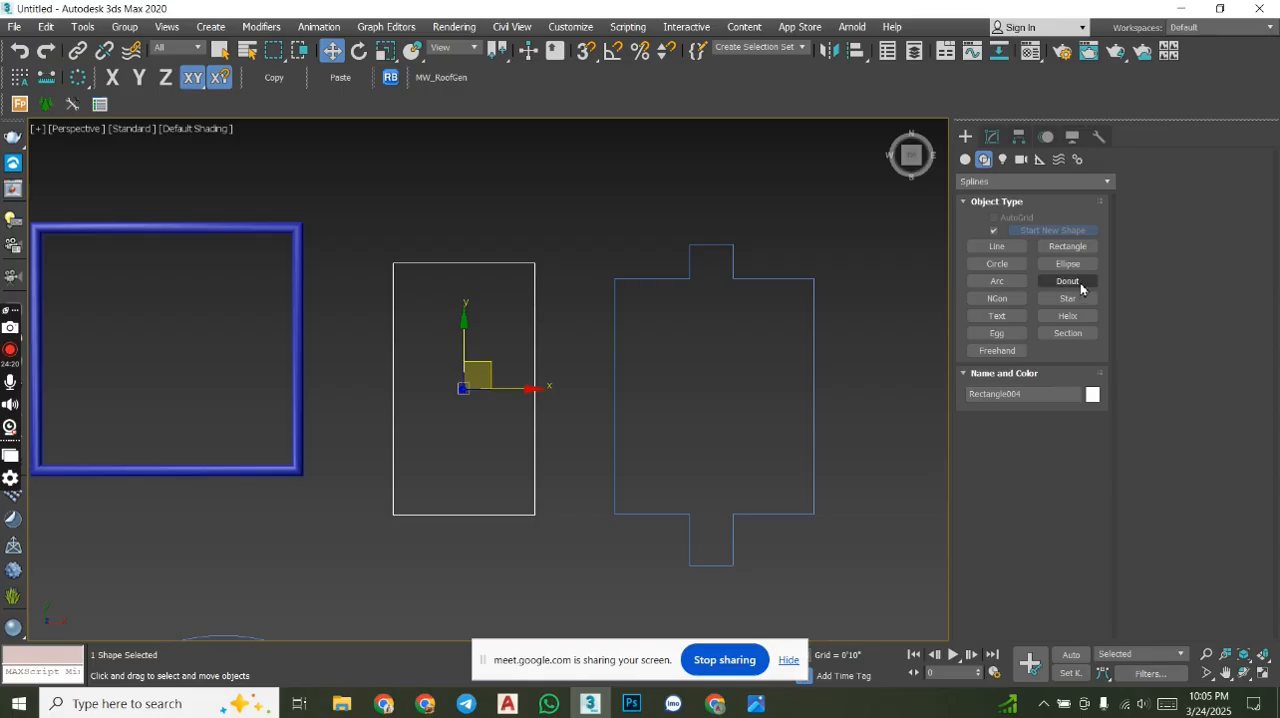
{"action": "left_click", "coordinate": [995, 138]}
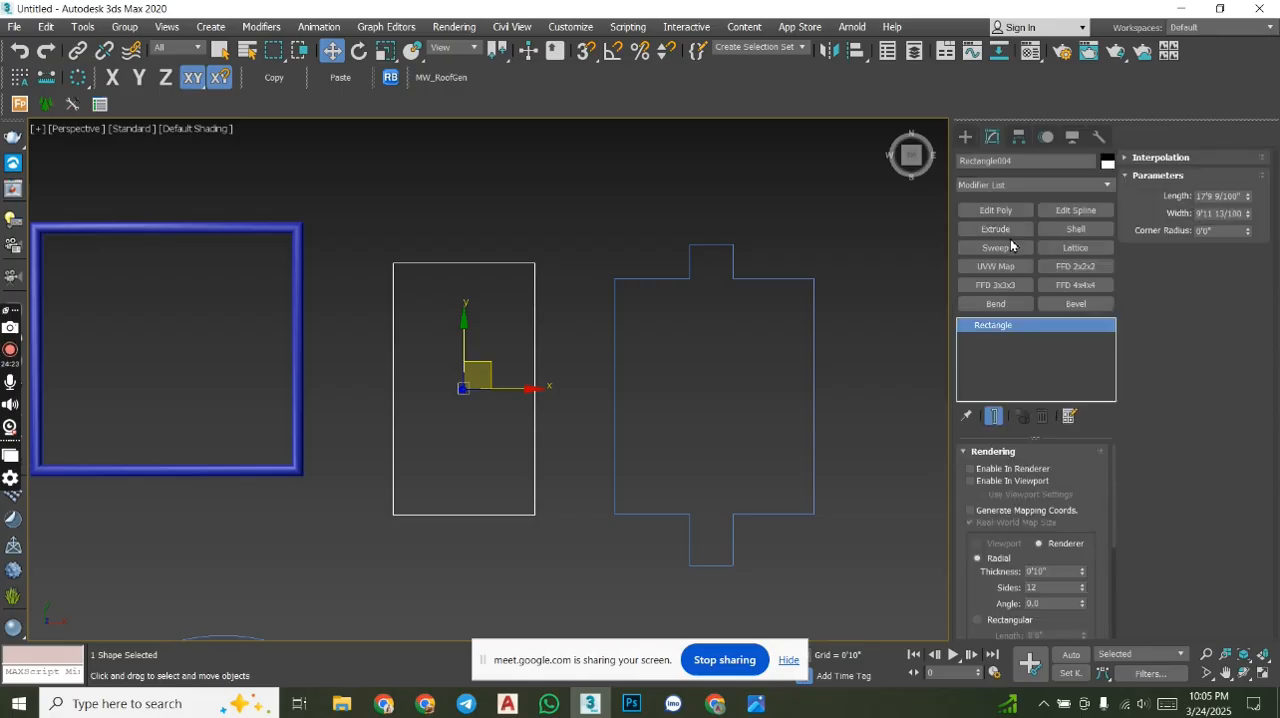
{"action": "left_click", "coordinate": [1005, 229]}
{"action": "middle_click_drag", "start_coordinate": [706, 445], "coordinate": [1056, 451], "text": "alt"}
{"action": "left_click", "coordinate": [1066, 472]}
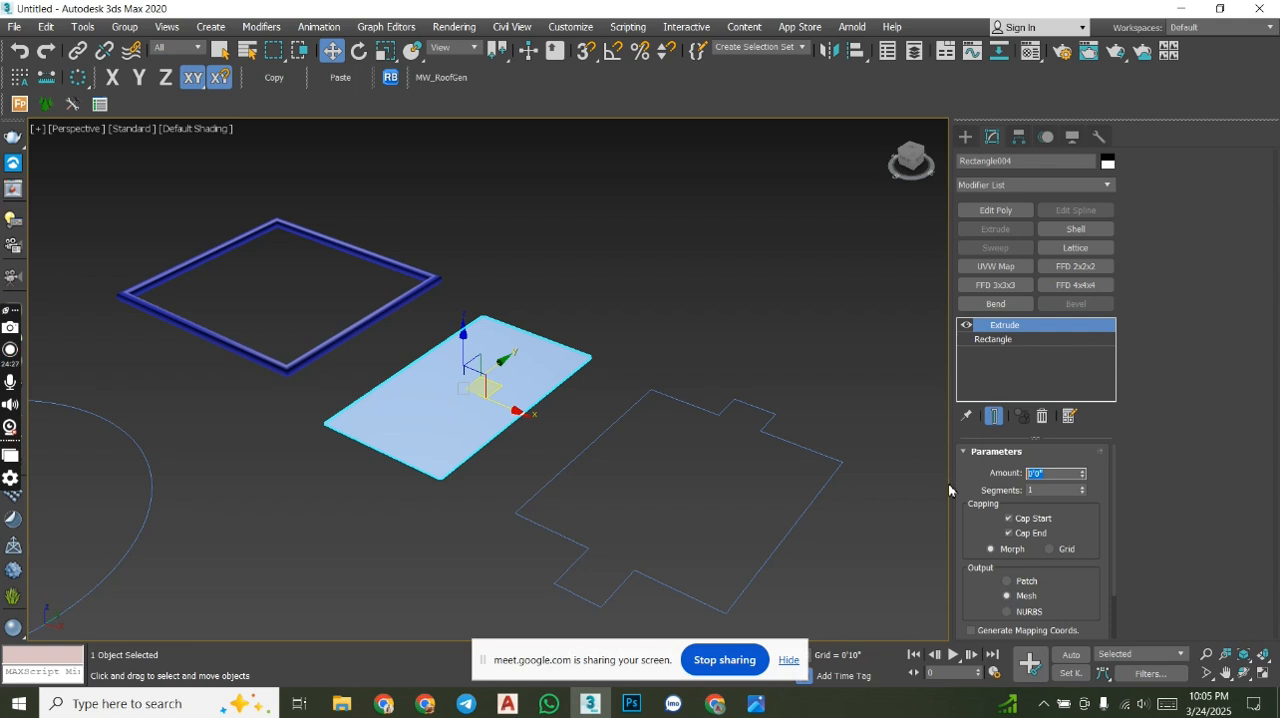
{"action": "type", "text": "60"}
{"action": "key", "text": "Return"}
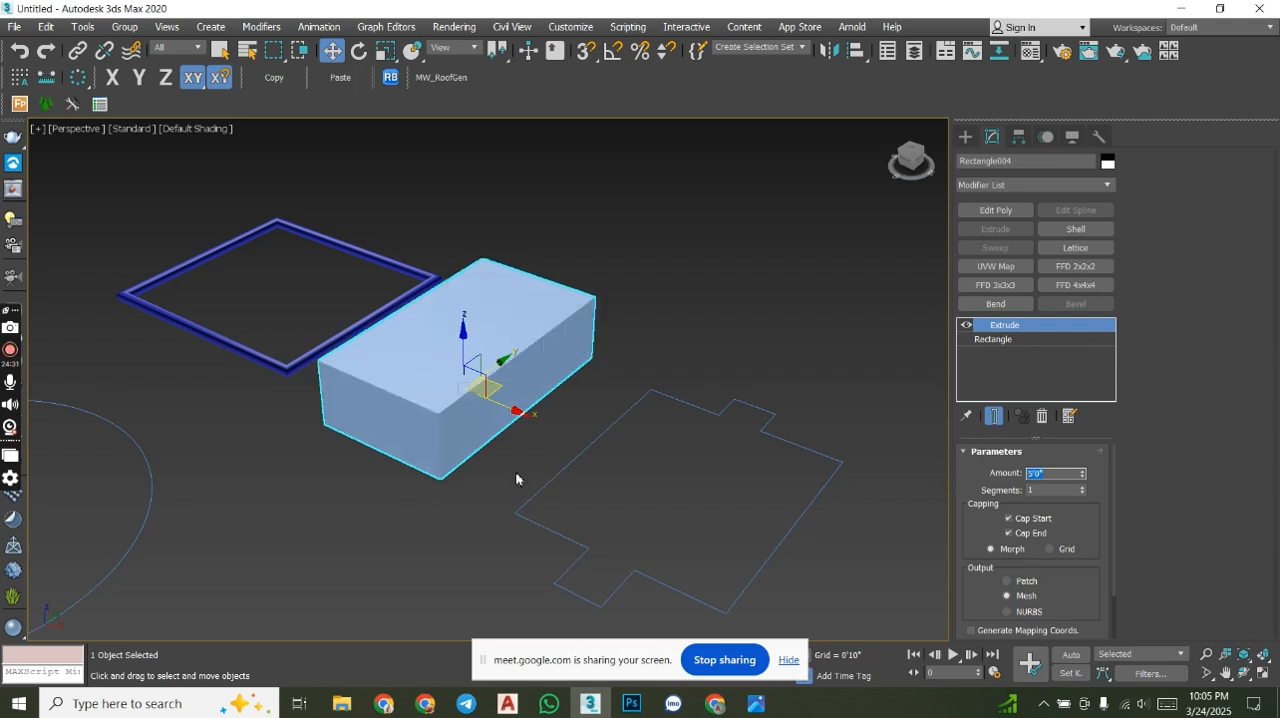
{"action": "middle_click_drag", "start_coordinate": [663, 482], "coordinate": [707, 430], "text": "alt"}
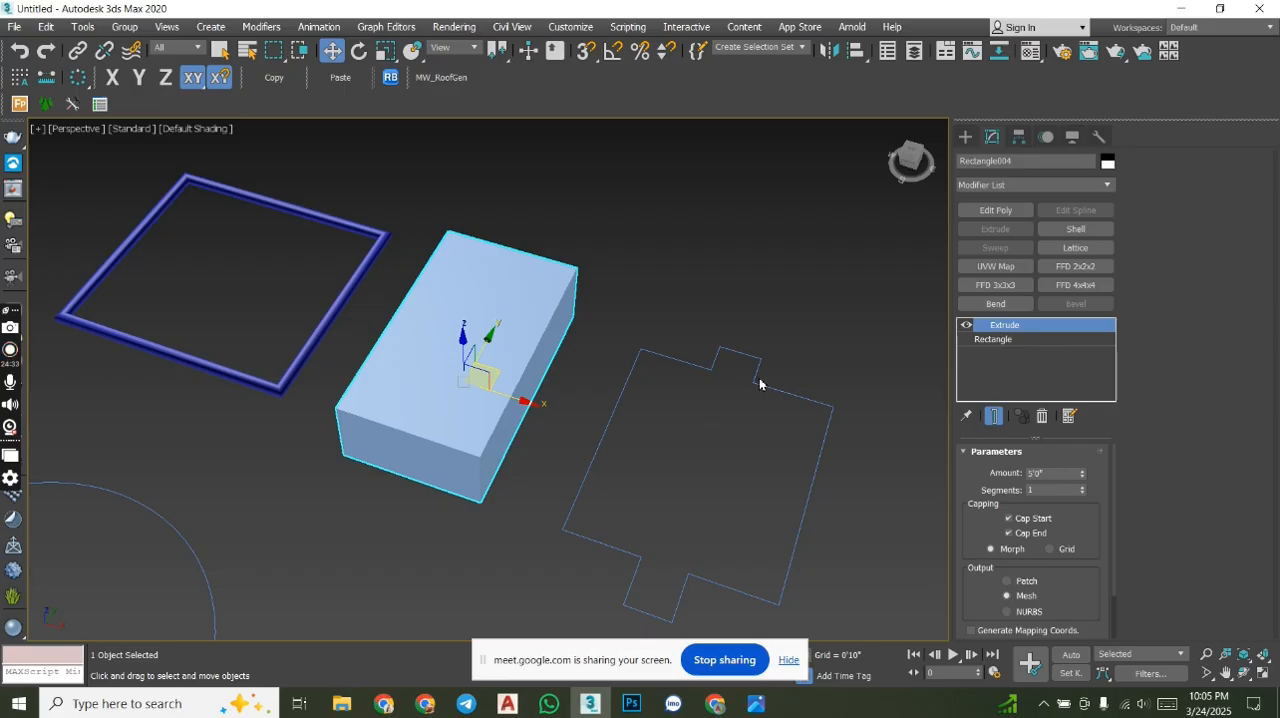
- Select all vertices of the trimmed outline with tabs and weld them
{"action": "left_click", "coordinate": [966, 137]}
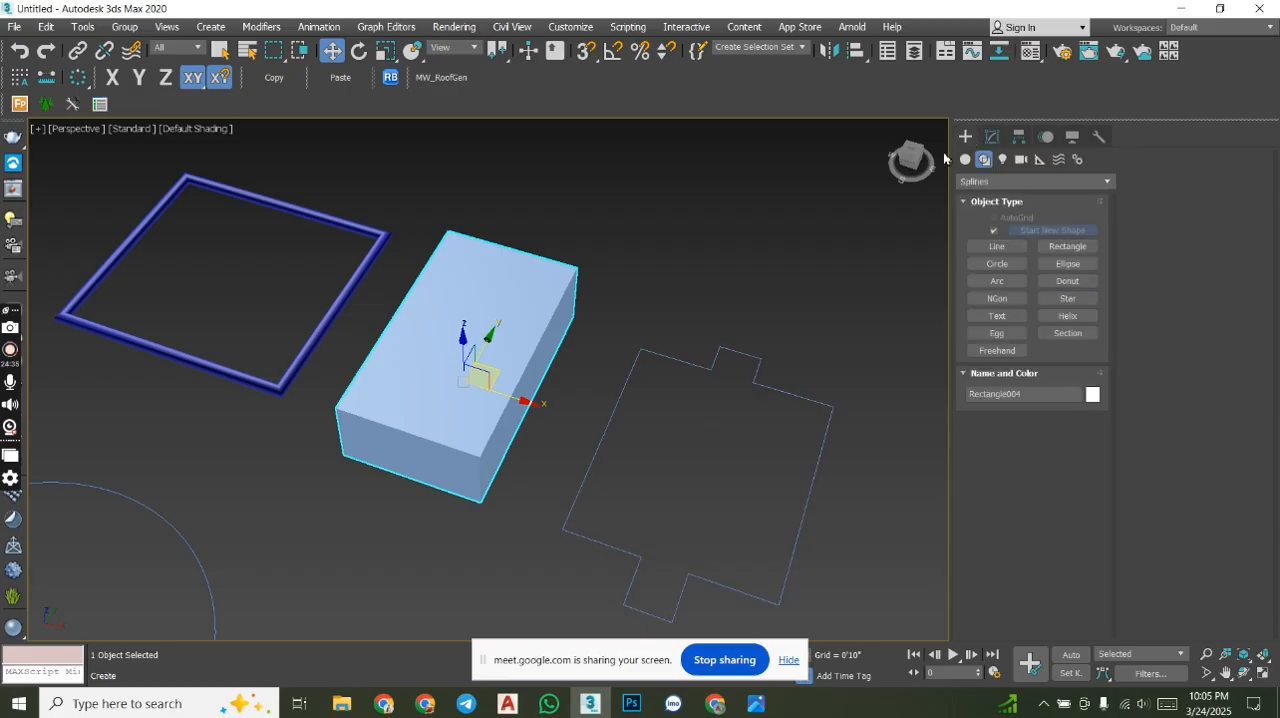
{"action": "left_click", "coordinate": [759, 385]}
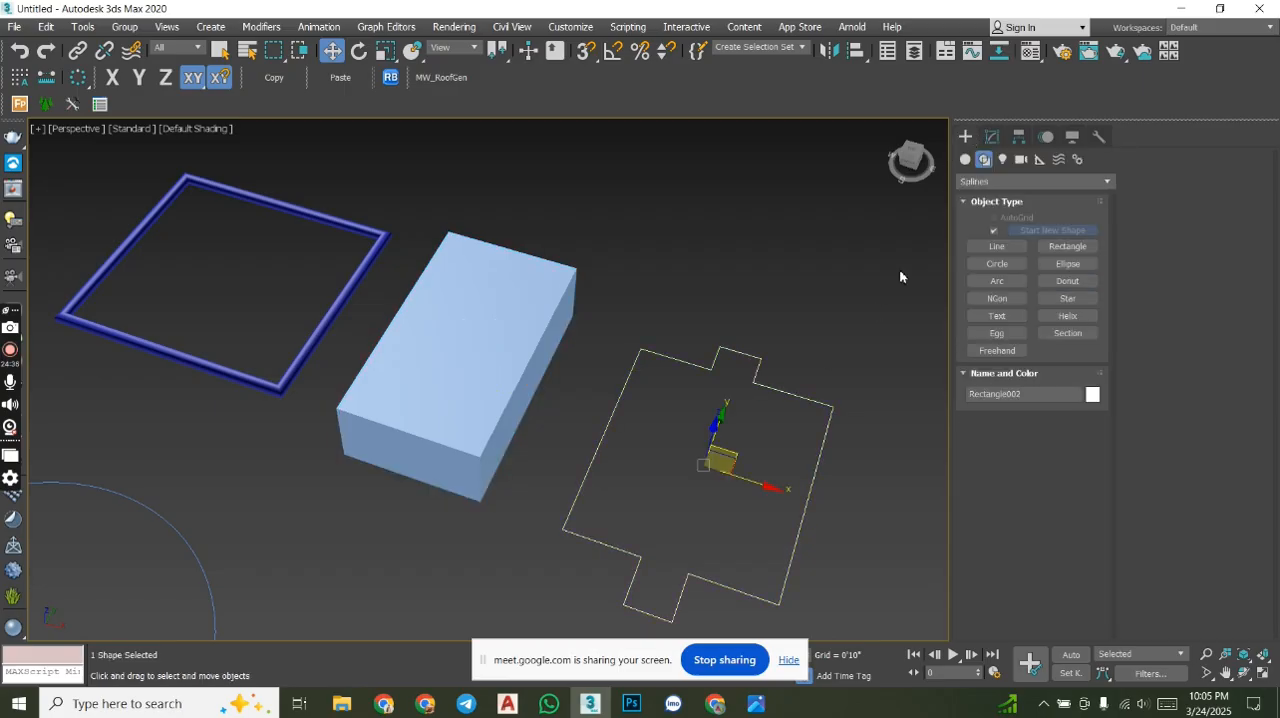
{"action": "left_click", "coordinate": [992, 137]}
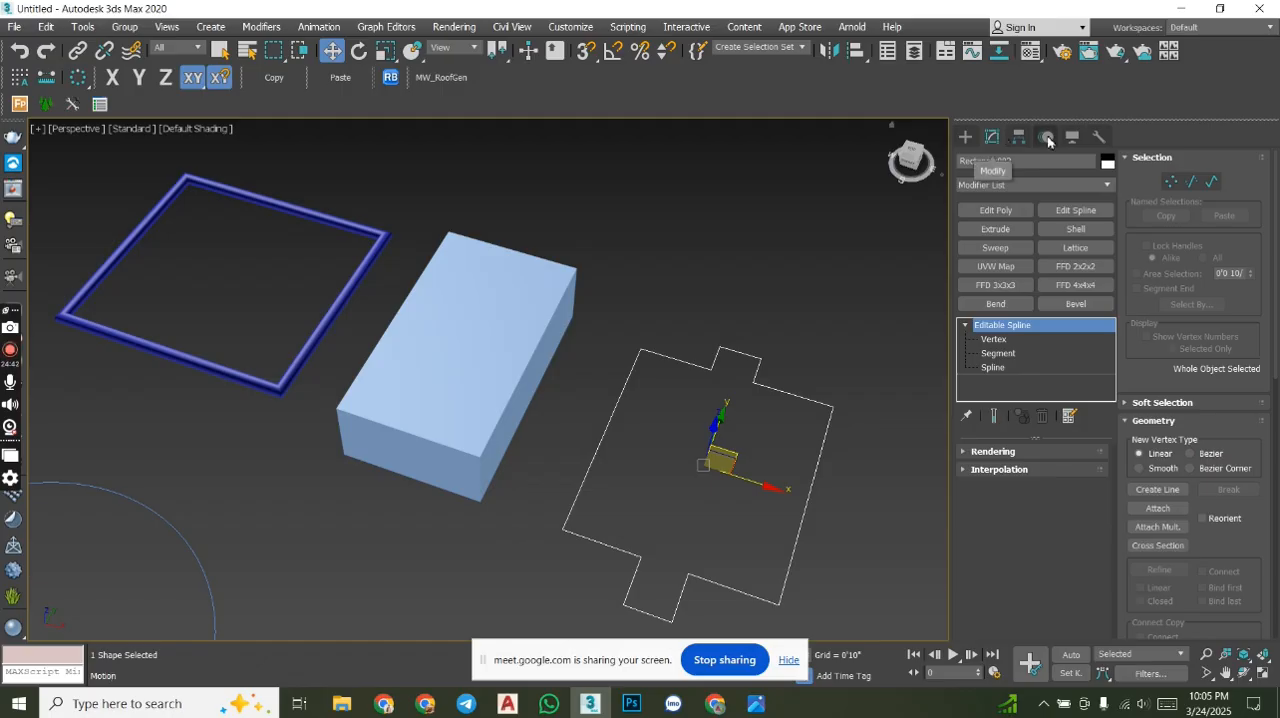
{"action": "left_click", "coordinate": [1170, 182]}
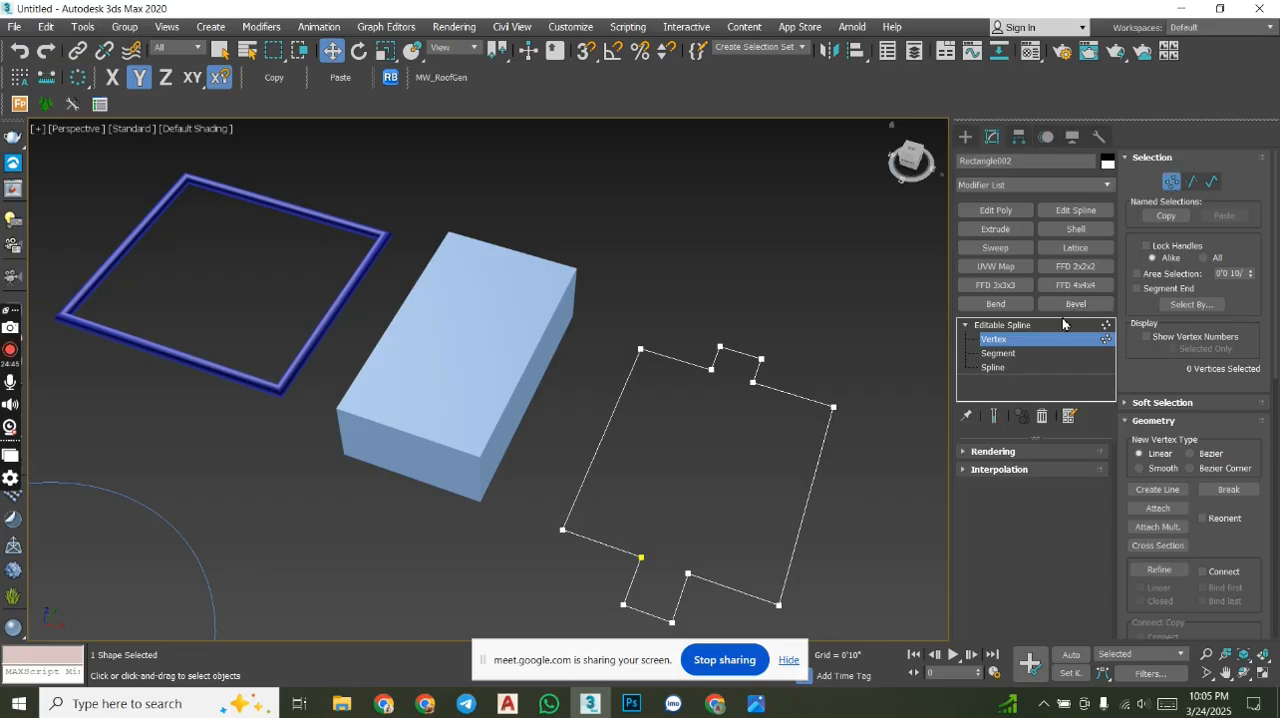
{"action": "middle_click_drag", "start_coordinate": [893, 373], "coordinate": [796, 322]}
{"action": "scroll", "coordinate": [725, 334], "scroll_direction": "down", "scroll_amount": 3}
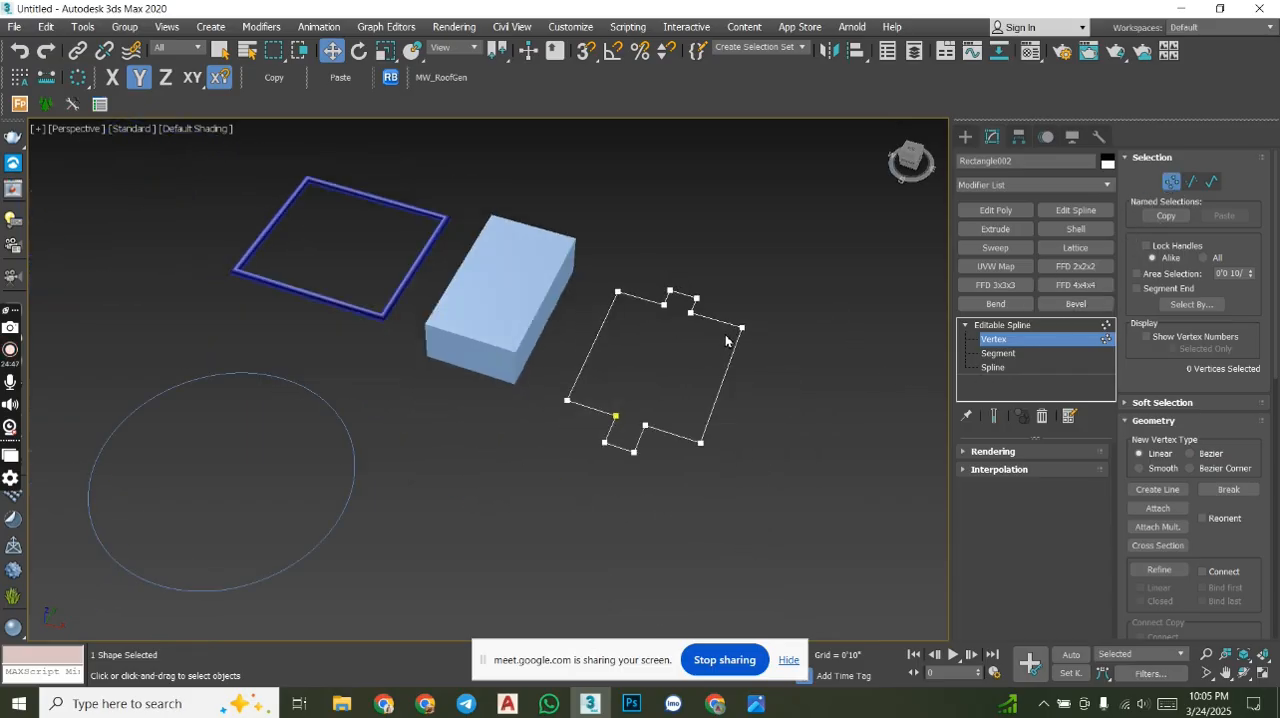
{"action": "left_click_drag", "start_coordinate": [708, 417], "coordinate": [477, 228]}
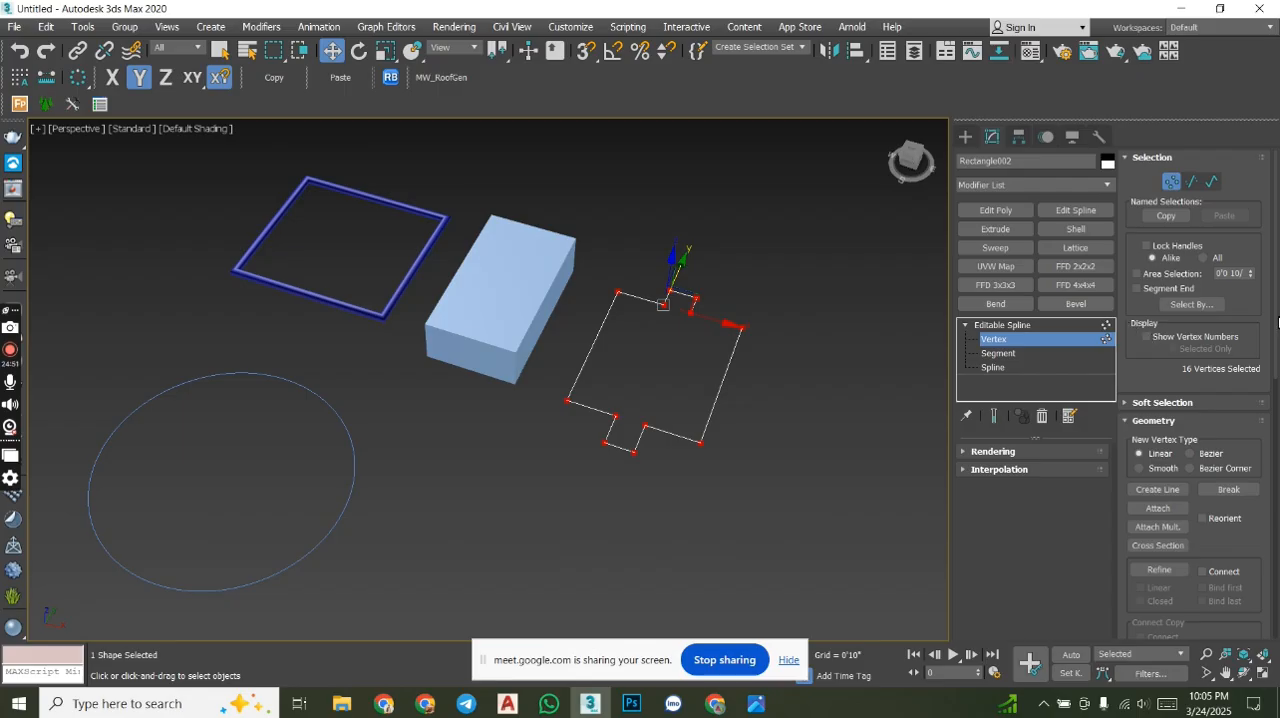
{"action": "scroll", "coordinate": [1276, 380], "scroll_direction": "down", "scroll_amount": 5}
{"action": "scroll", "coordinate": [1157, 303], "scroll_direction": "down", "scroll_amount": 2}
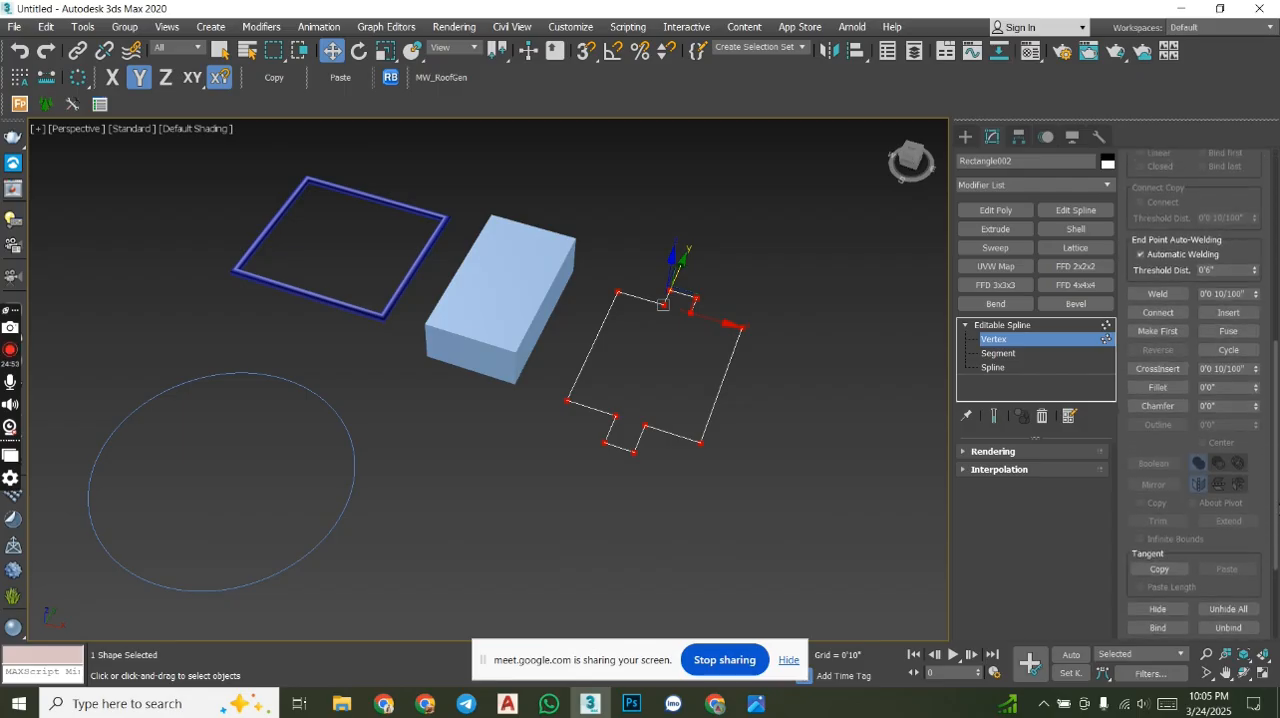
{"action": "left_click", "coordinate": [1157, 294]}
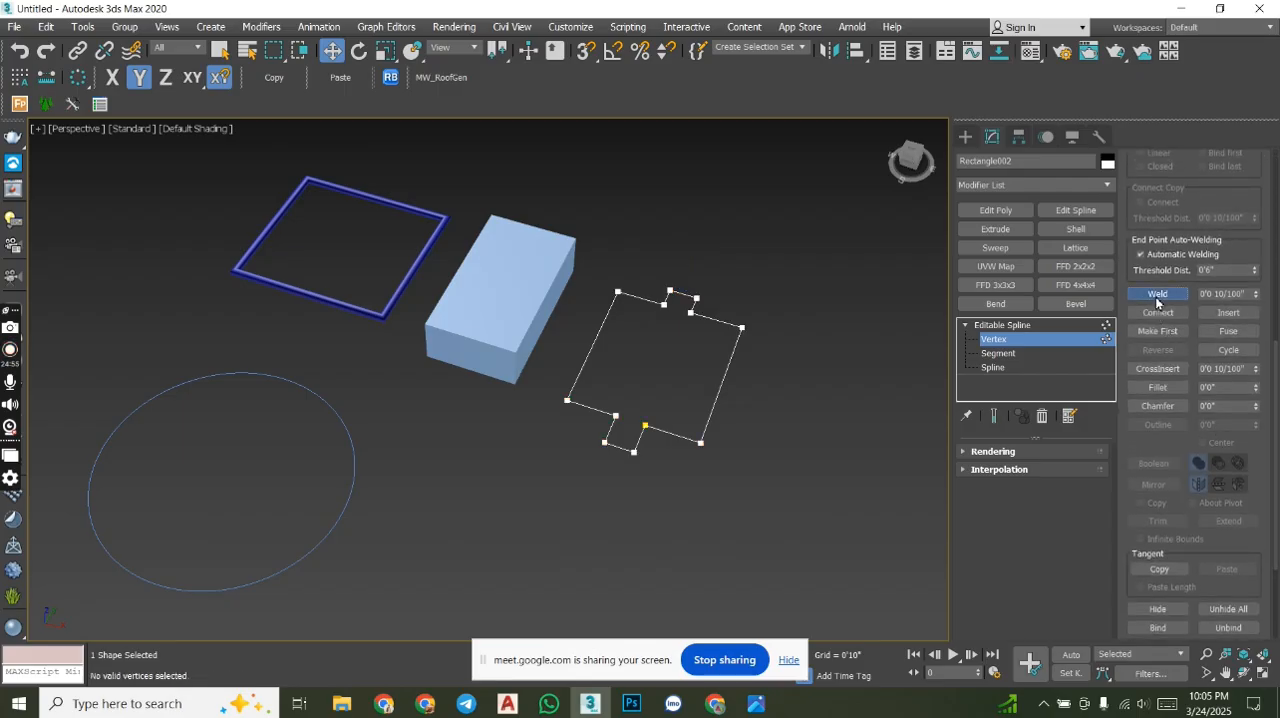
- Apply an Extrude modifier of 5'0" to the welded outline and inspect the solid from an angled view
{"action": "left_click", "coordinate": [999, 230]}
{"action": "middle_click_drag", "start_coordinate": [648, 441], "coordinate": [630, 412], "text": "alt"}
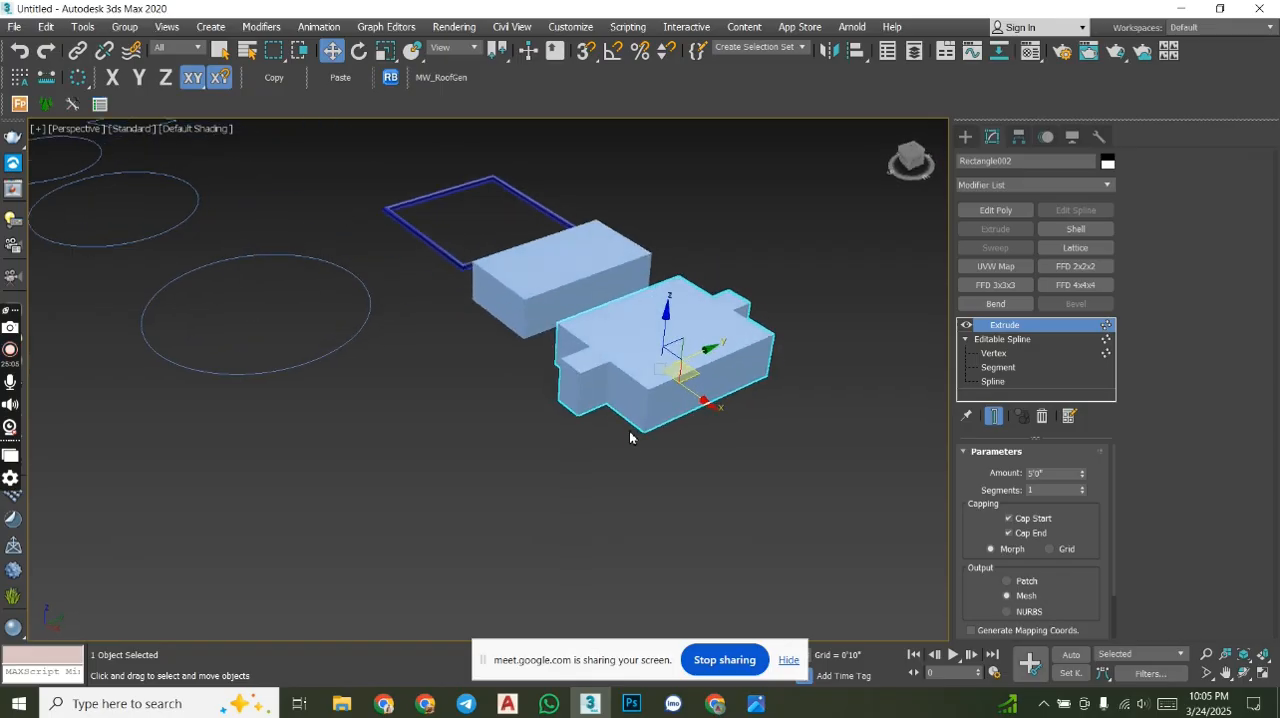
{"action": "scroll", "coordinate": [609, 435], "scroll_direction": "down", "scroll_amount": 8}
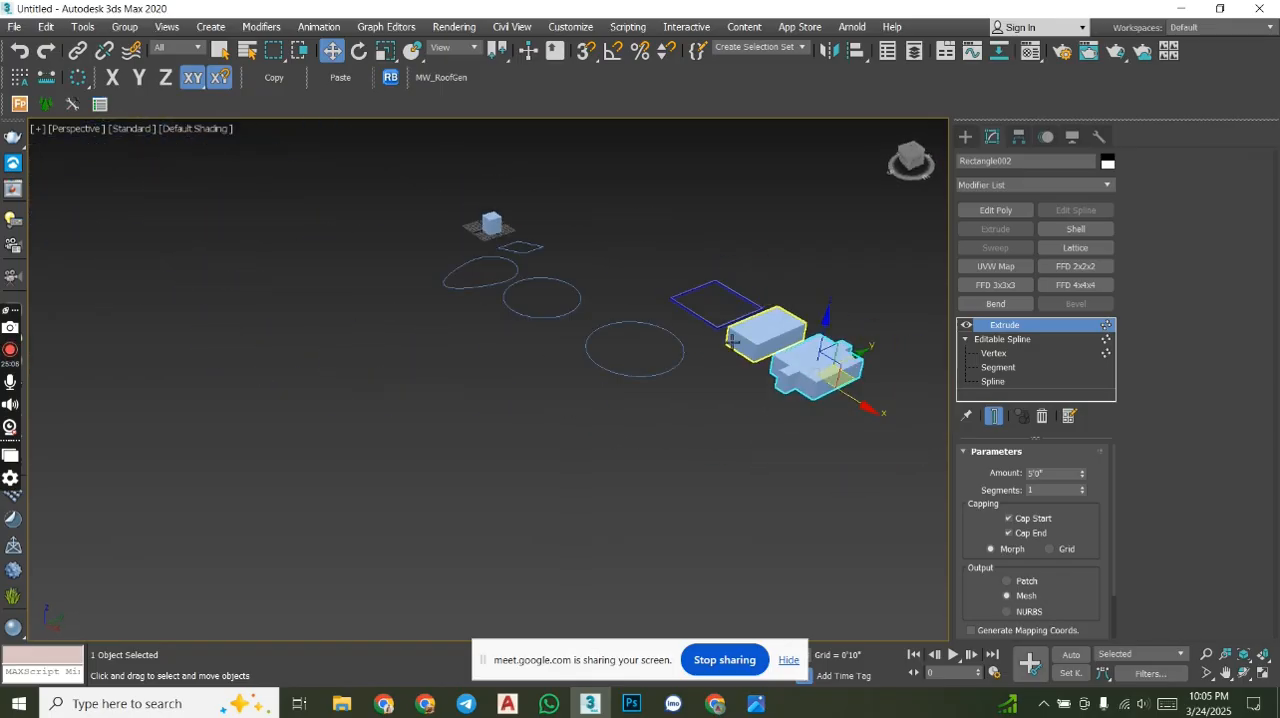
- Move the smaller circle along X until it overlaps the larger circle, and attach the larger circle to it
{"action": "middle_click_drag", "start_coordinate": [733, 387], "coordinate": [739, 409], "text": "alt"}
{"action": "left_click", "coordinate": [911, 155]}
{"action": "scroll", "coordinate": [525, 400], "scroll_direction": "up", "scroll_amount": 5}
{"action": "left_click", "coordinate": [544, 405]}
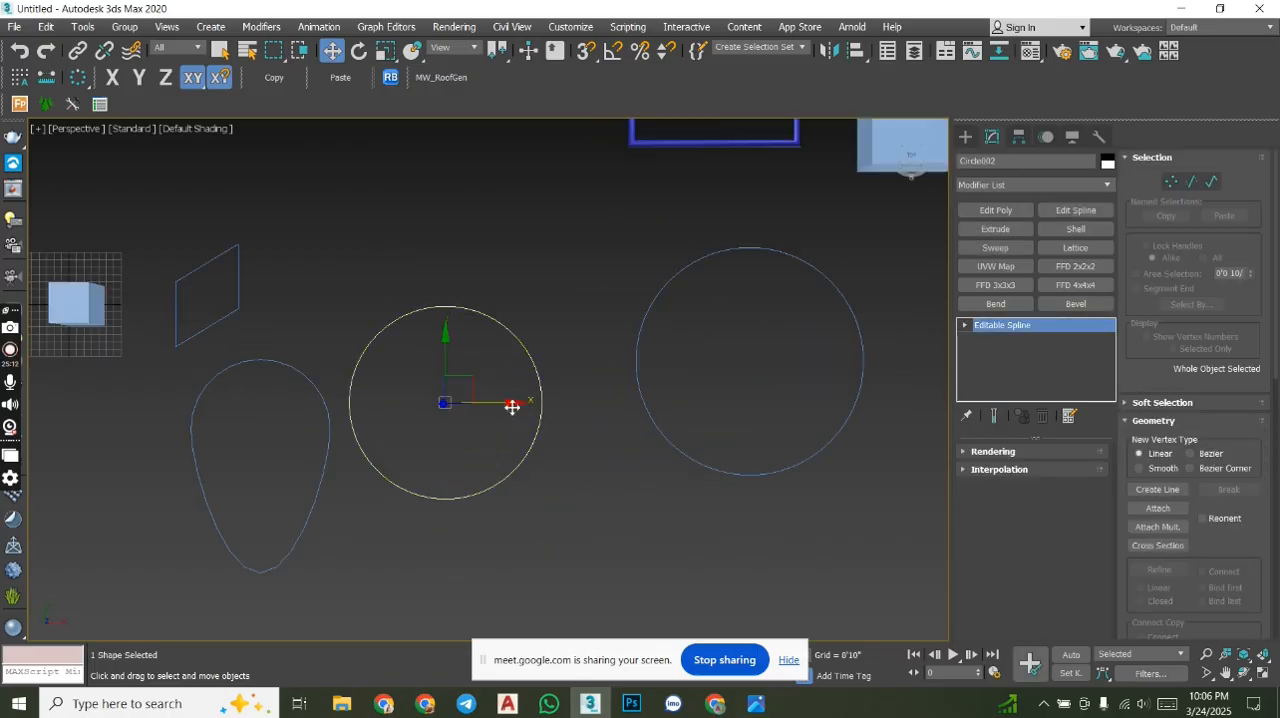
{"action": "left_click_drag", "start_coordinate": [512, 407], "coordinate": [683, 397]}
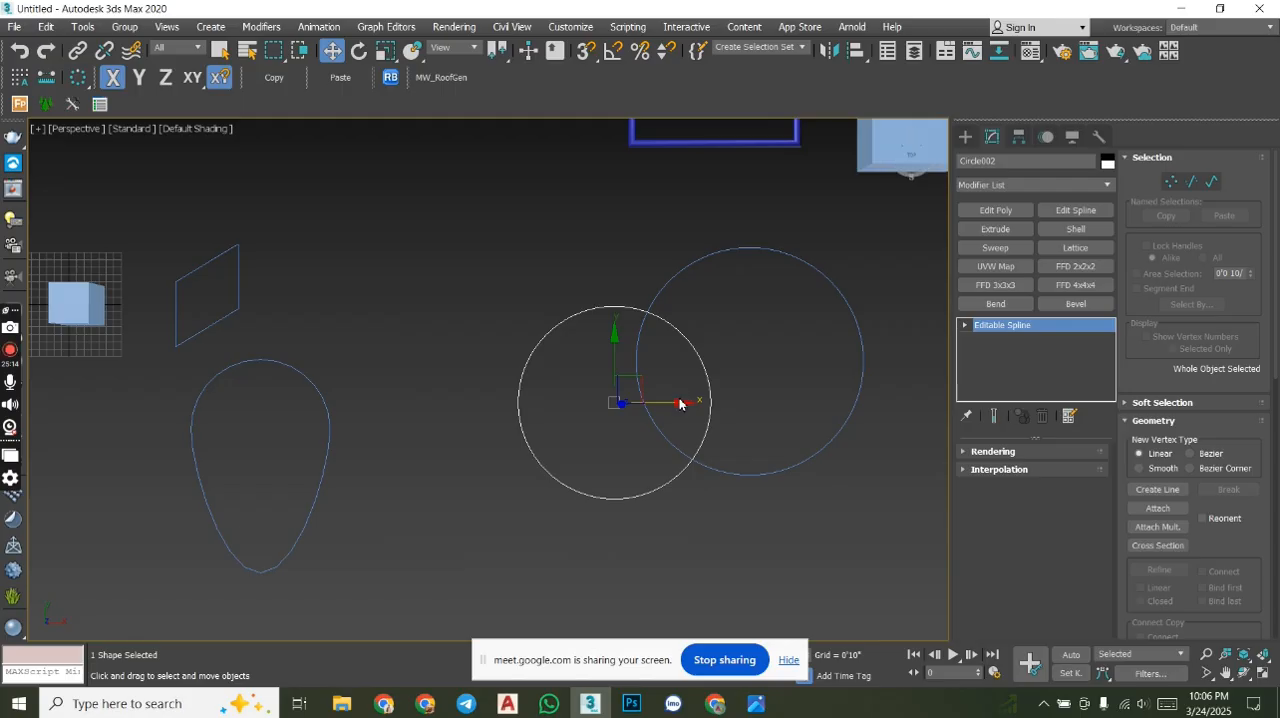
{"action": "left_click", "coordinate": [1157, 508]}
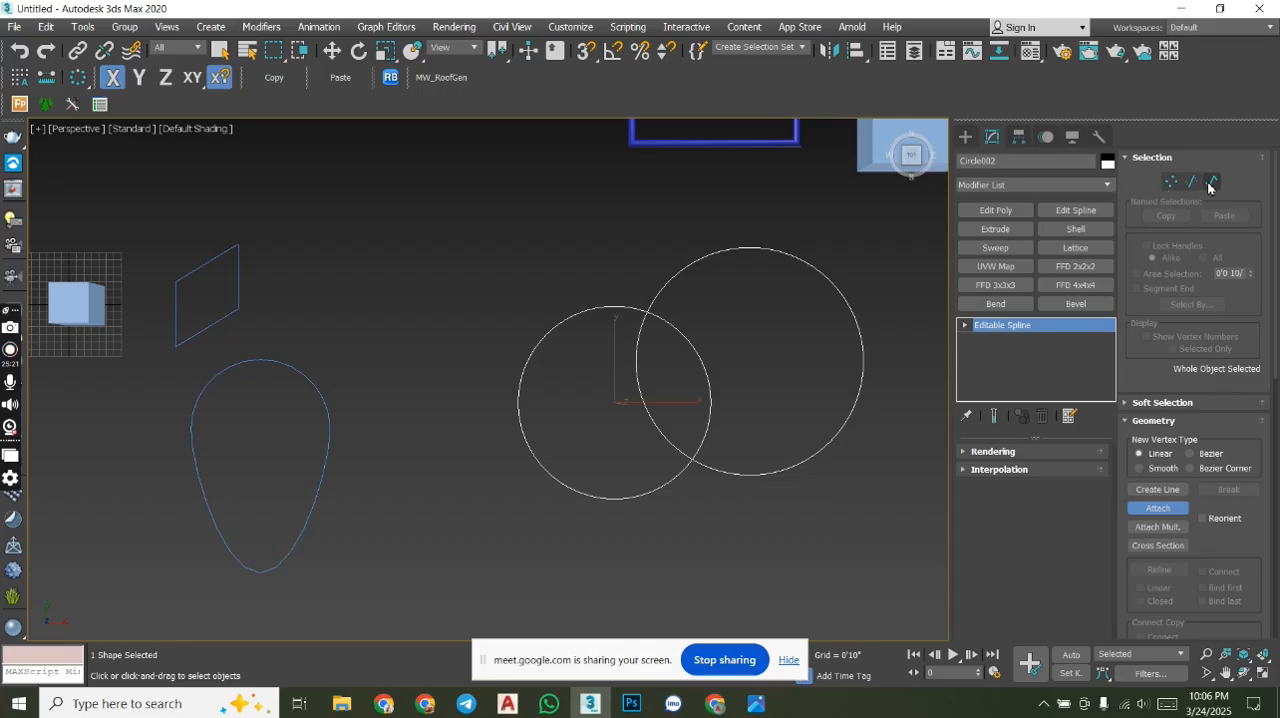
- At spline level, trim the inner overlapping arcs of the two circles, leaving one combined outer outline
{"action": "left_click", "coordinate": [1211, 182]}
{"action": "scroll", "coordinate": [1197, 510], "scroll_direction": "down", "scroll_amount": 10}
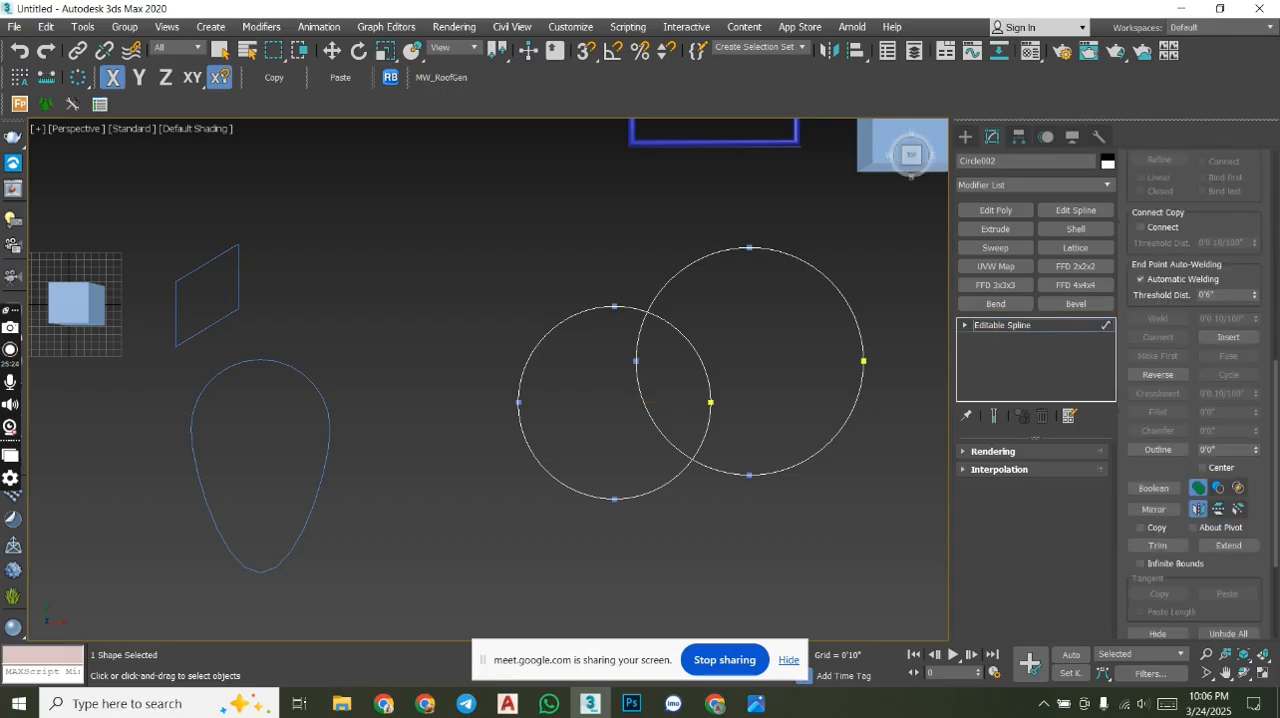
{"action": "left_click", "coordinate": [1157, 545]}
{"action": "left_click", "coordinate": [702, 366]}
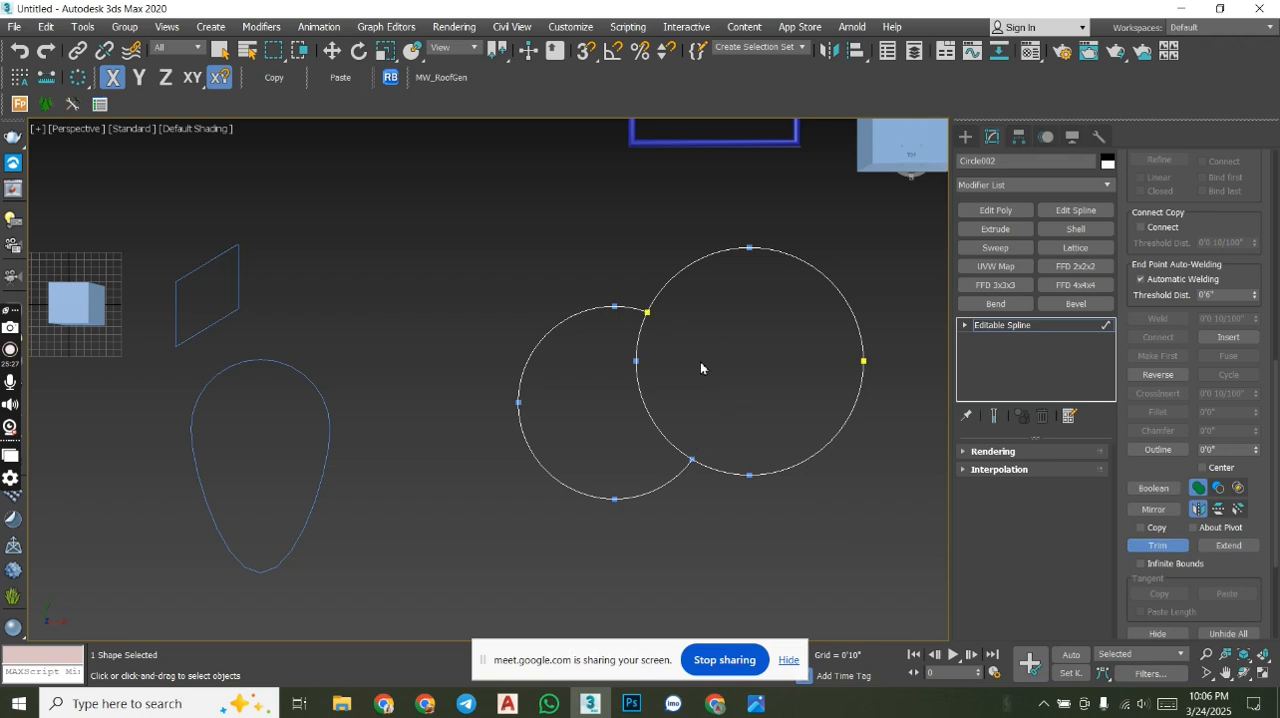
{"action": "left_click", "coordinate": [652, 419]}
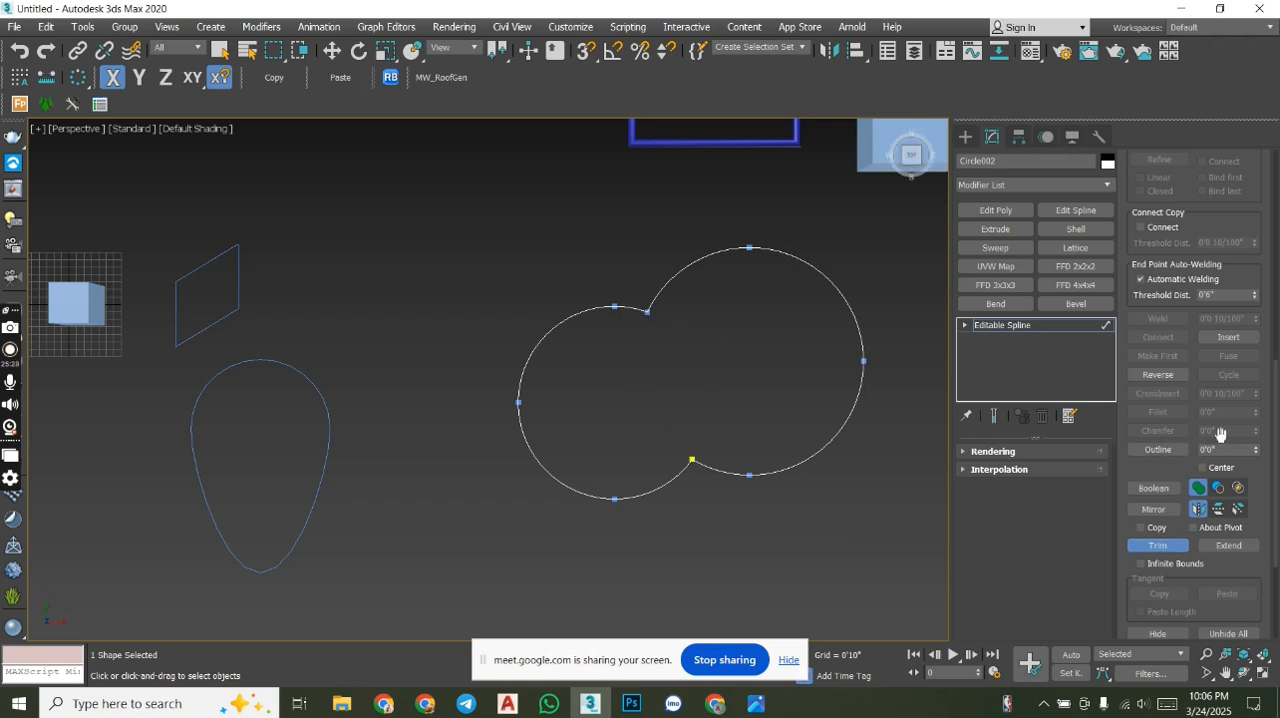
- Switch to vertex level, select all vertices of the combined circle outline and weld them
{"action": "left_click", "coordinate": [966, 325]}
{"action": "key", "text": "w"}
{"action": "left_click", "coordinate": [995, 339]}
{"action": "middle_click_drag", "start_coordinate": [886, 434], "coordinate": [792, 445]}
{"action": "scroll", "coordinate": [783, 447], "scroll_direction": "down", "scroll_amount": 3}
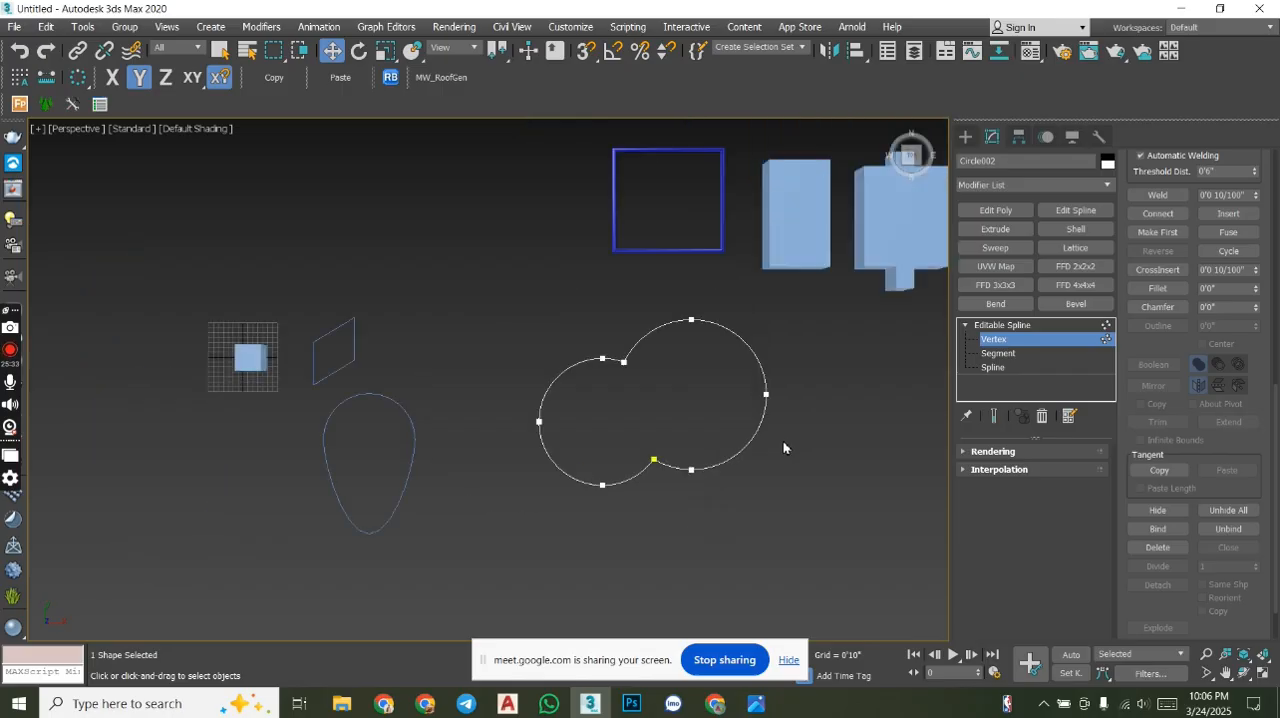
{"action": "left_click_drag", "start_coordinate": [831, 523], "coordinate": [507, 316]}
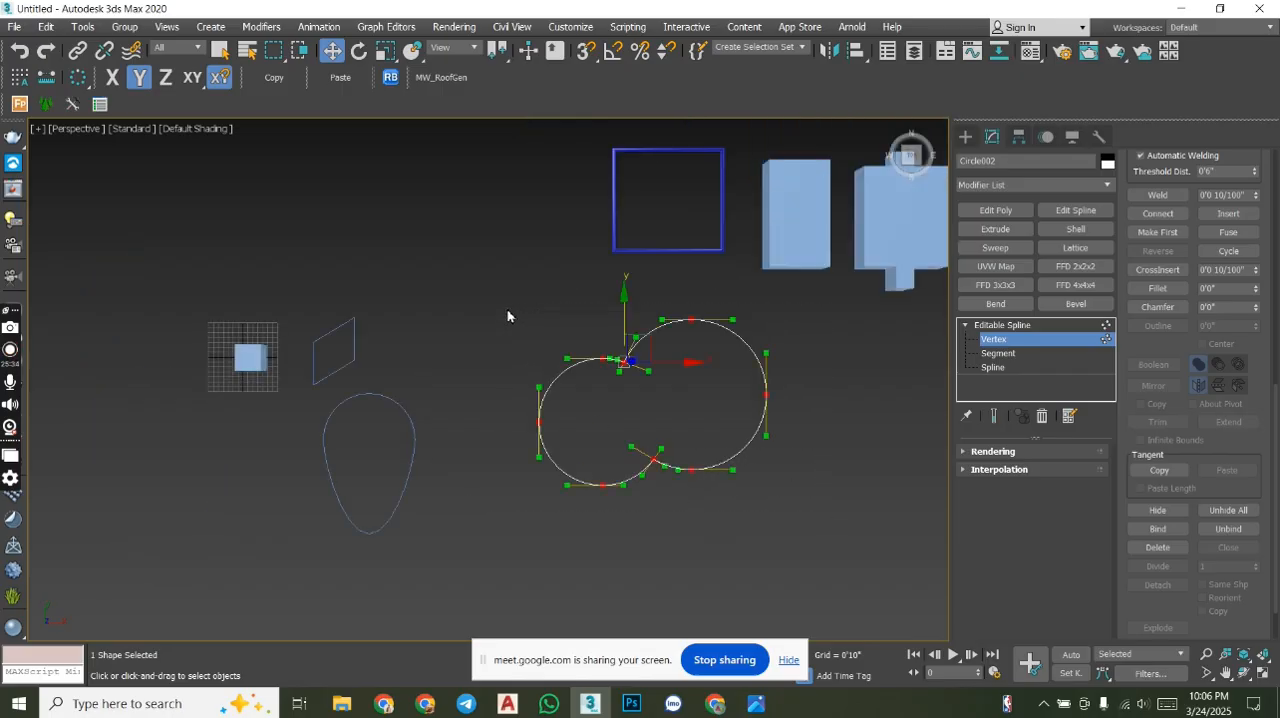
{"action": "middle_click_drag", "start_coordinate": [658, 372], "coordinate": [644, 436]}
{"action": "scroll", "coordinate": [628, 313], "scroll_direction": "up", "scroll_amount": 6}
{"action": "scroll", "coordinate": [634, 319], "scroll_direction": "down", "scroll_amount": 5}
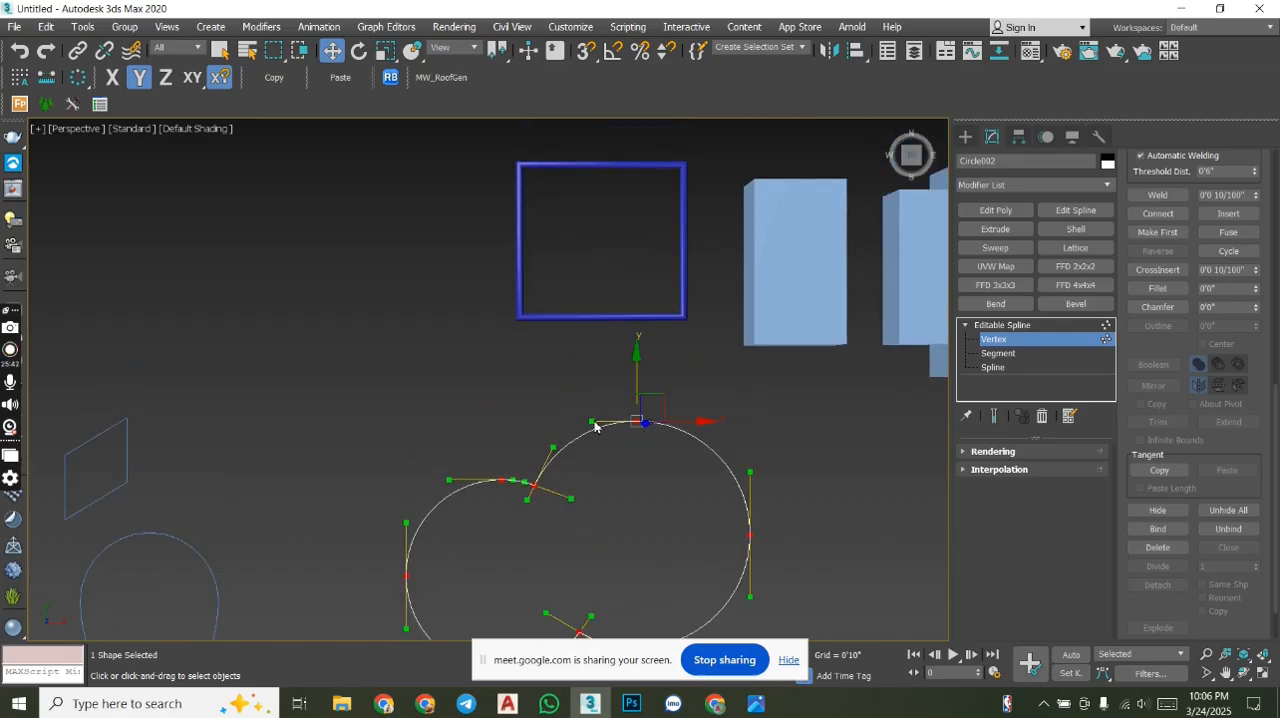
{"action": "middle_click_drag", "start_coordinate": [617, 479], "coordinate": [606, 382]}
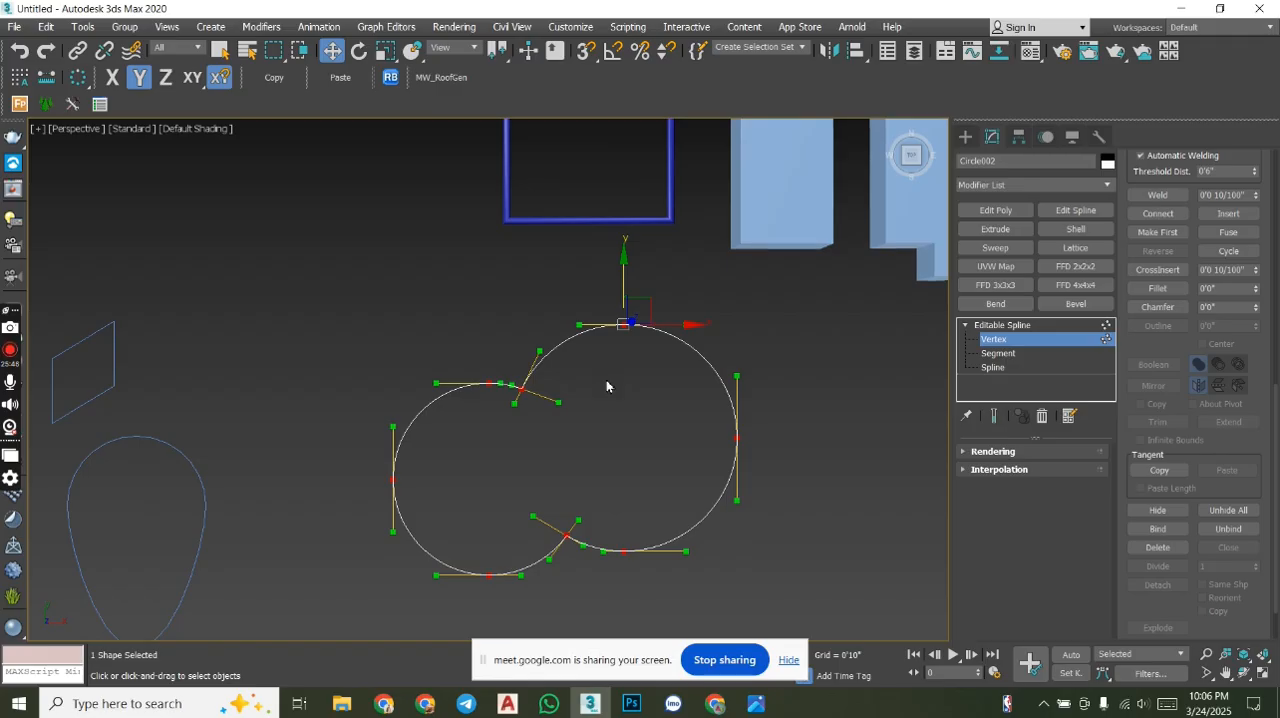
{"action": "scroll", "coordinate": [570, 332], "scroll_direction": "up", "scroll_amount": 2}
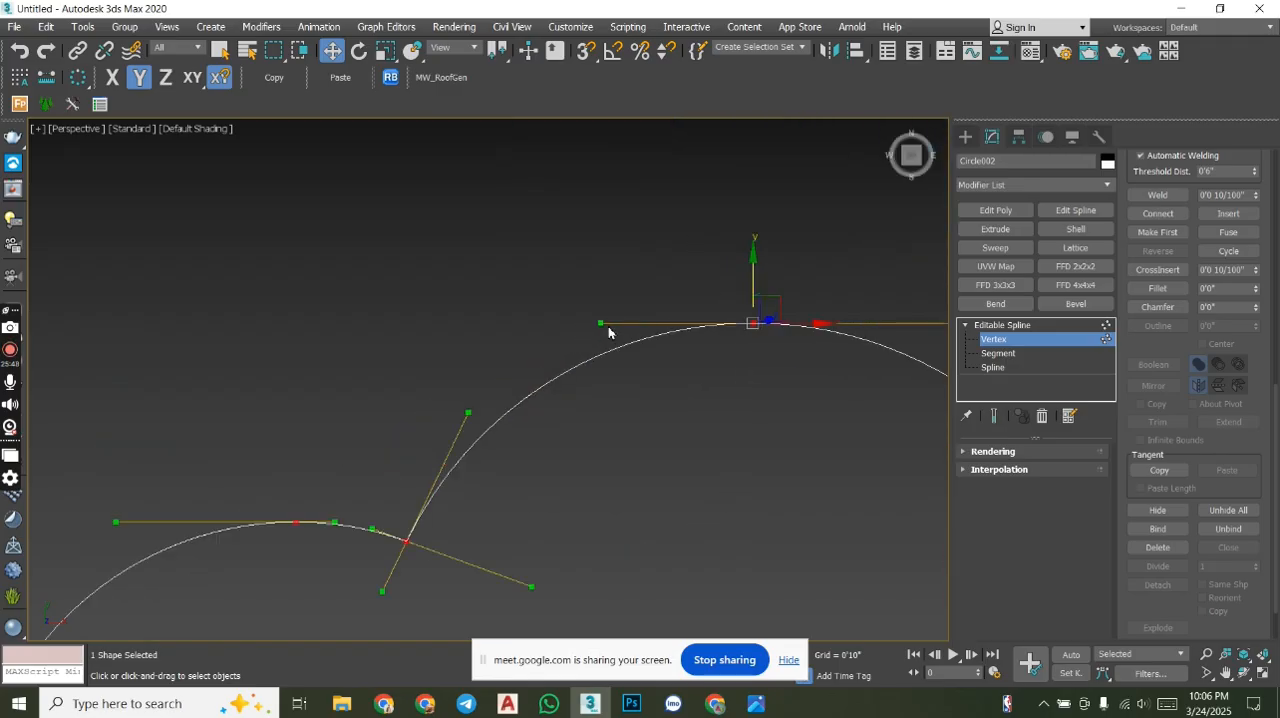
{"action": "scroll", "coordinate": [603, 323], "scroll_direction": "down", "scroll_amount": 4}
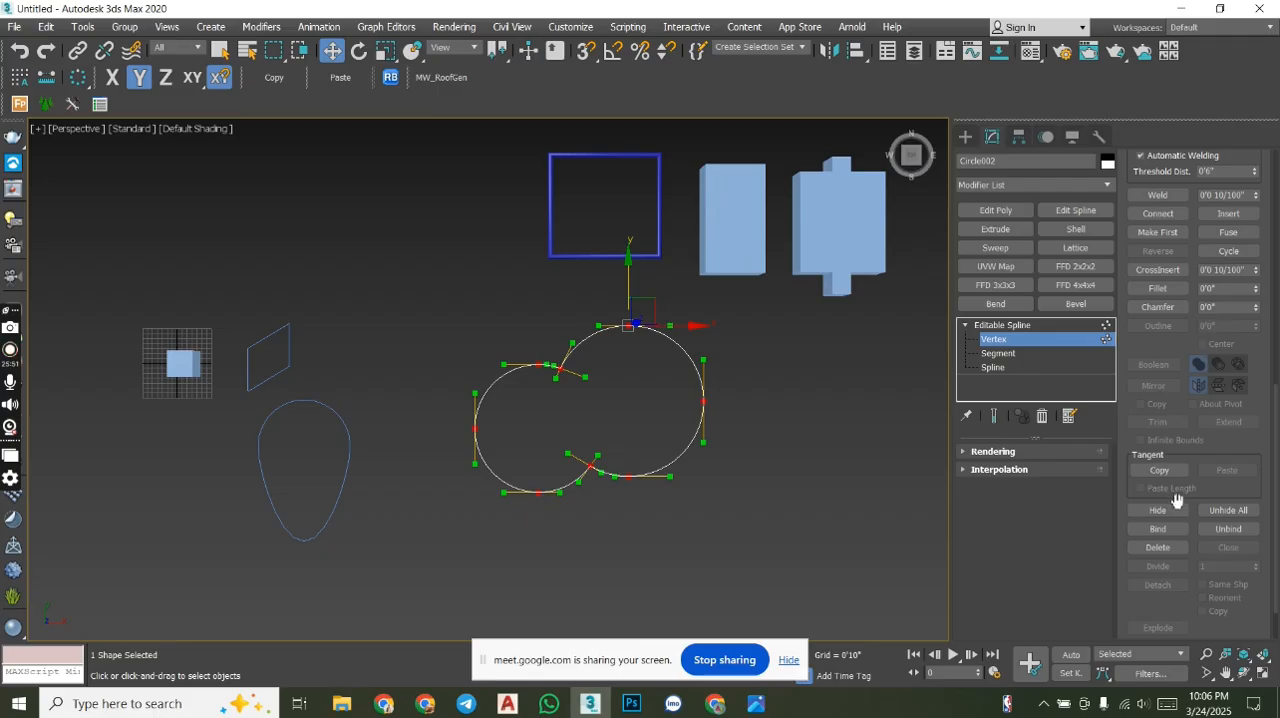
{"action": "left_click", "coordinate": [1159, 198]}
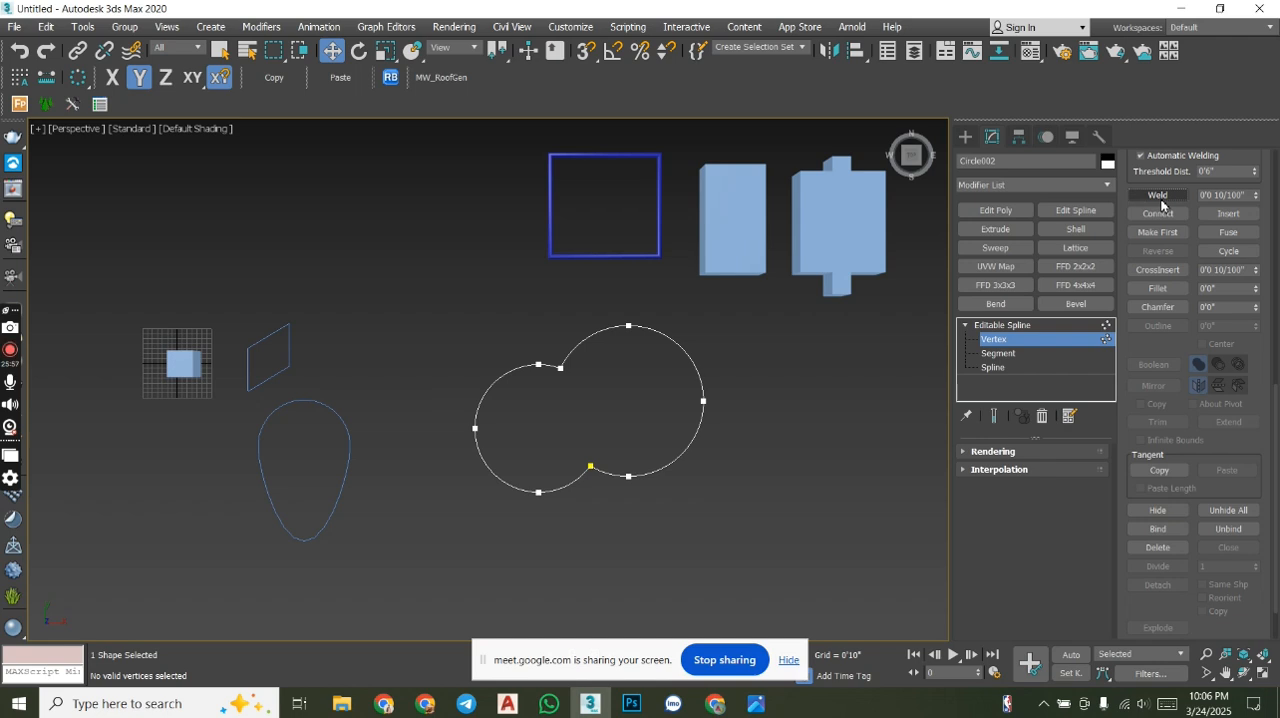
- Extrude the welded two-circle outline by 5'0", check the solid from an angled view and return to the top view
{"action": "left_click", "coordinate": [1010, 230]}
{"action": "middle_click_drag", "start_coordinate": [700, 475], "coordinate": [590, 477], "text": "alt"}
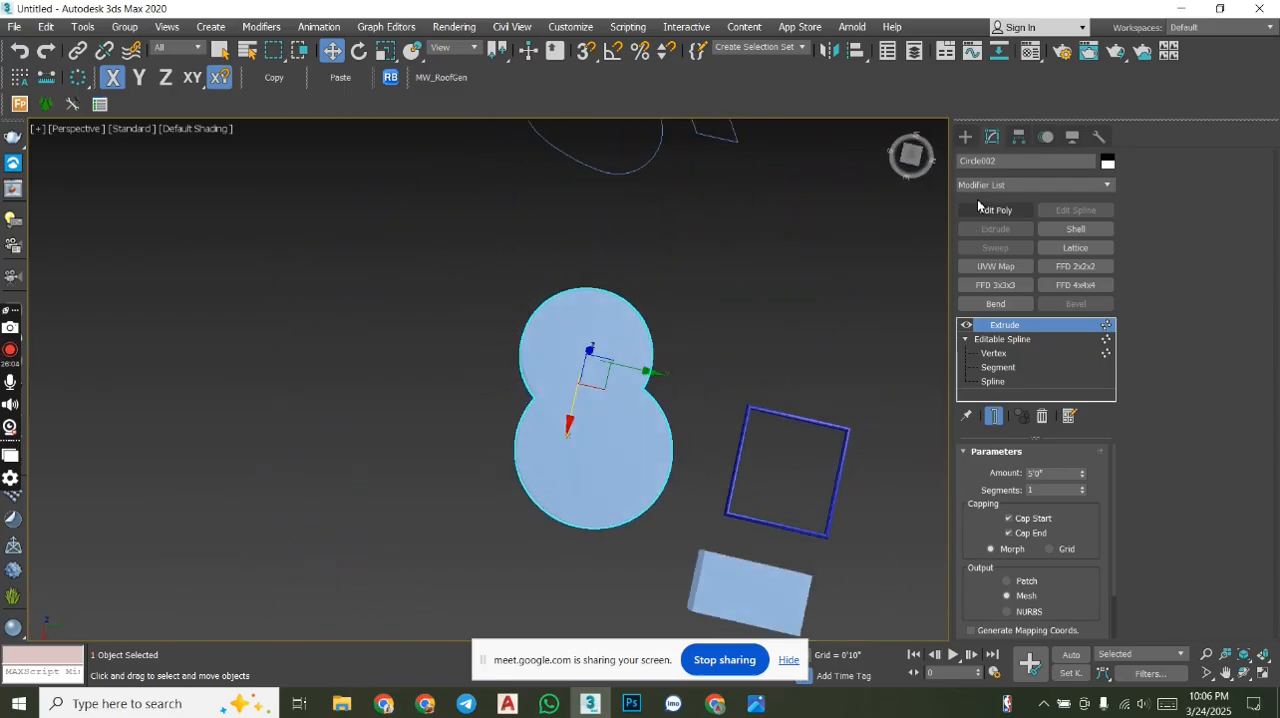
{"action": "left_click", "coordinate": [917, 155]}
{"action": "scroll", "coordinate": [677, 363], "scroll_direction": "up", "scroll_amount": 4}
{"action": "scroll", "coordinate": [677, 363], "scroll_direction": "down", "scroll_amount": 2}
{"action": "scroll", "coordinate": [677, 363], "scroll_direction": "down", "scroll_amount": 2}
{"action": "left_click_drag", "start_coordinate": [677, 360], "coordinate": [420, 360]}
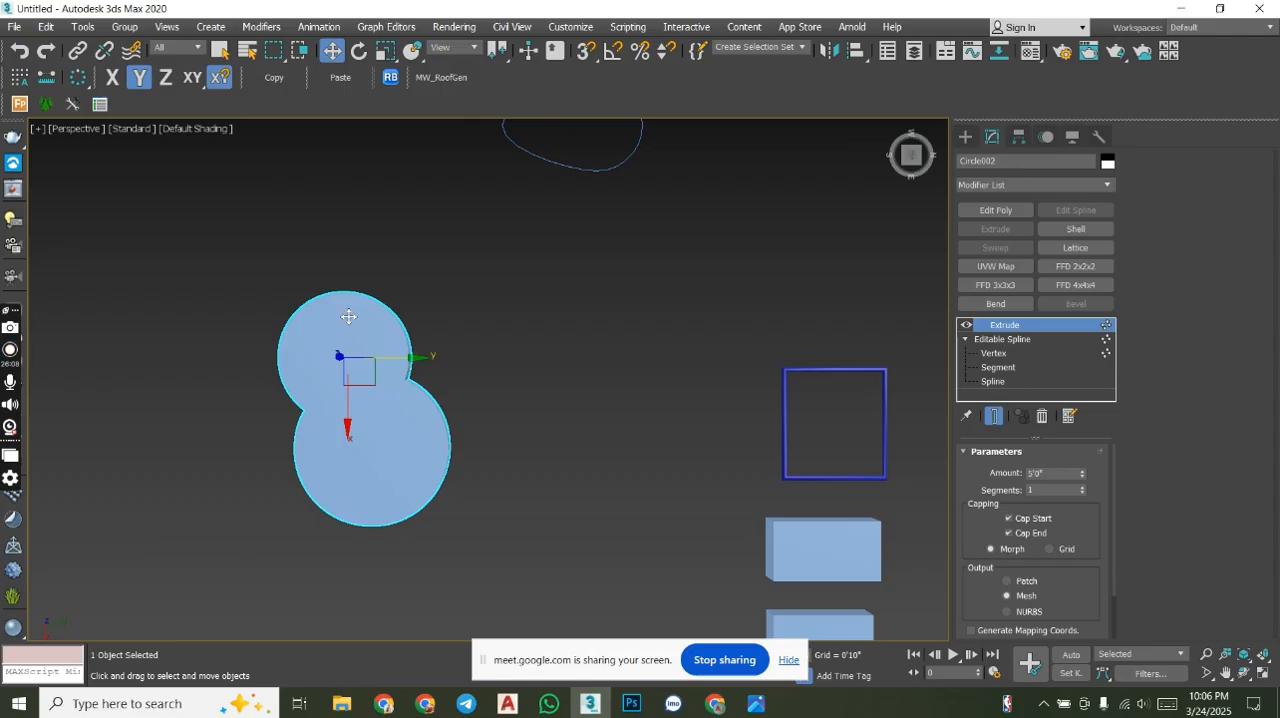
{"action": "scroll", "coordinate": [365, 378], "scroll_direction": "up", "scroll_amount": 3}
{"action": "scroll", "coordinate": [380, 372], "scroll_direction": "down", "scroll_amount": 5}
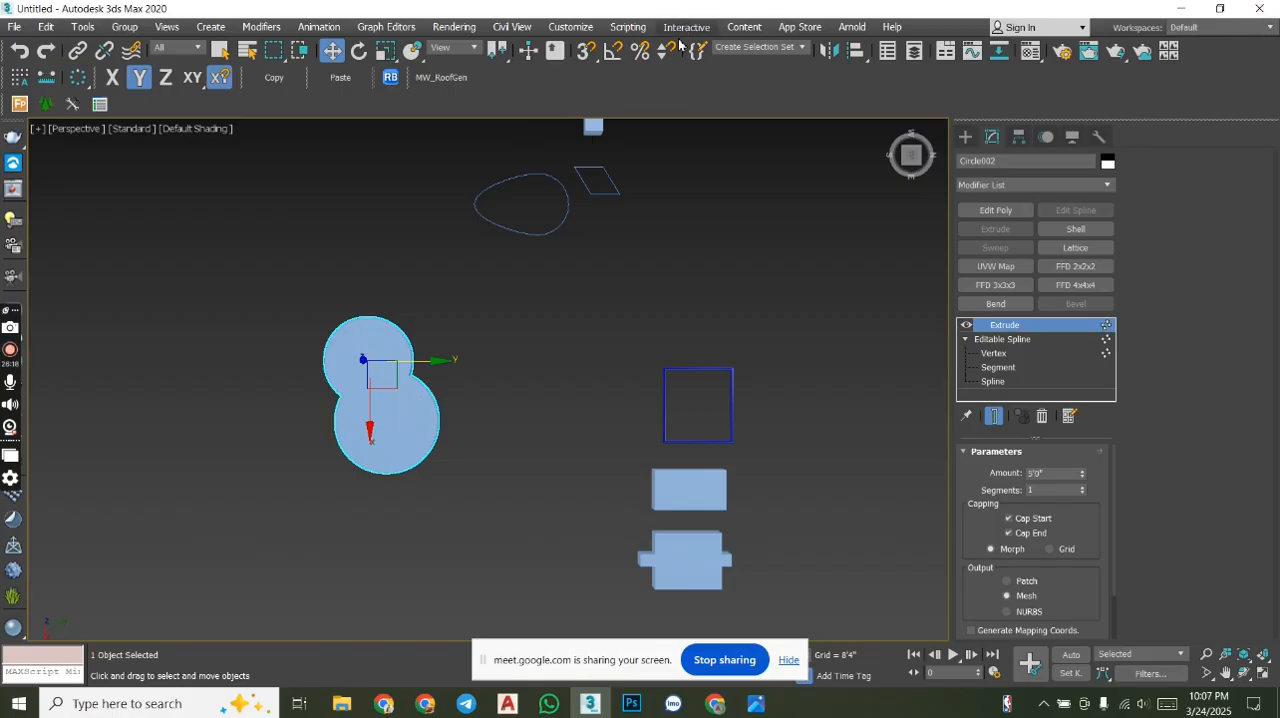
{"action": "left_click", "coordinate": [966, 137]}
{"action": "middle_click_drag", "start_coordinate": [666, 305], "coordinate": [441, 449]}
{"action": "scroll", "coordinate": [544, 380], "scroll_direction": "down", "scroll_amount": 2}
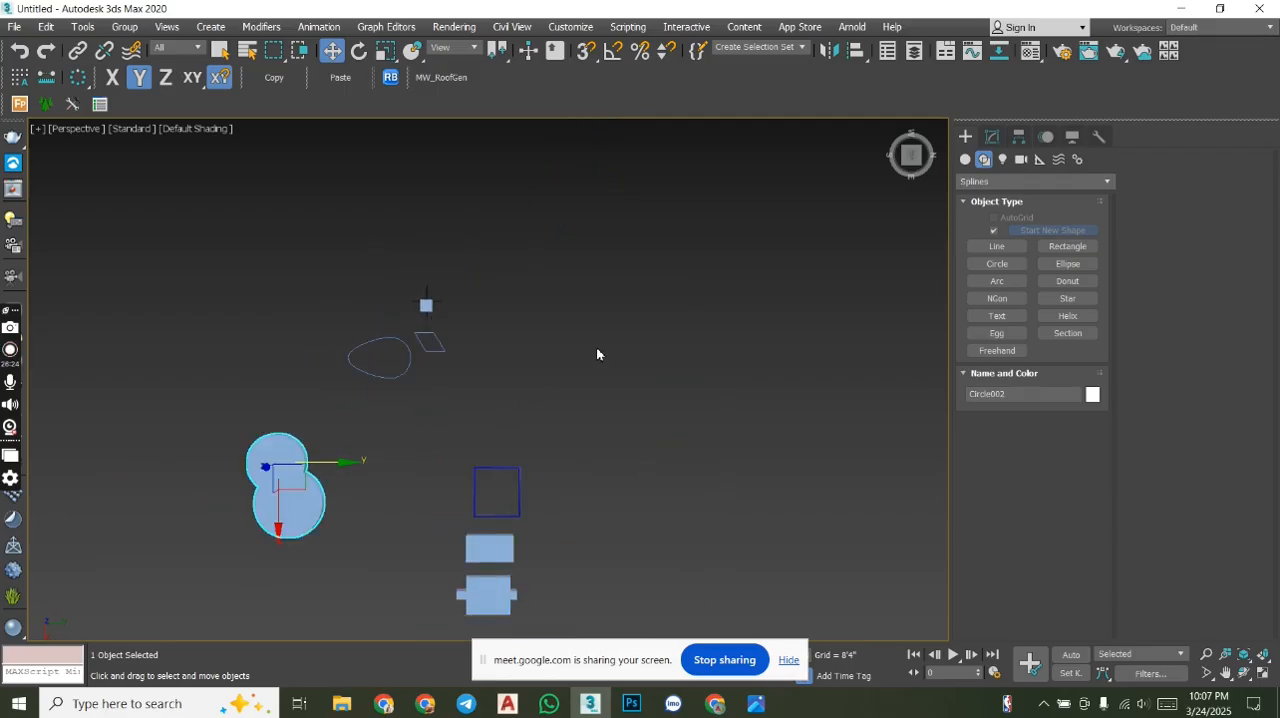
{"action": "middle_click_drag", "start_coordinate": [531, 425], "coordinate": [745, 330]}
{"action": "scroll", "coordinate": [548, 362], "scroll_direction": "up", "scroll_amount": 5}
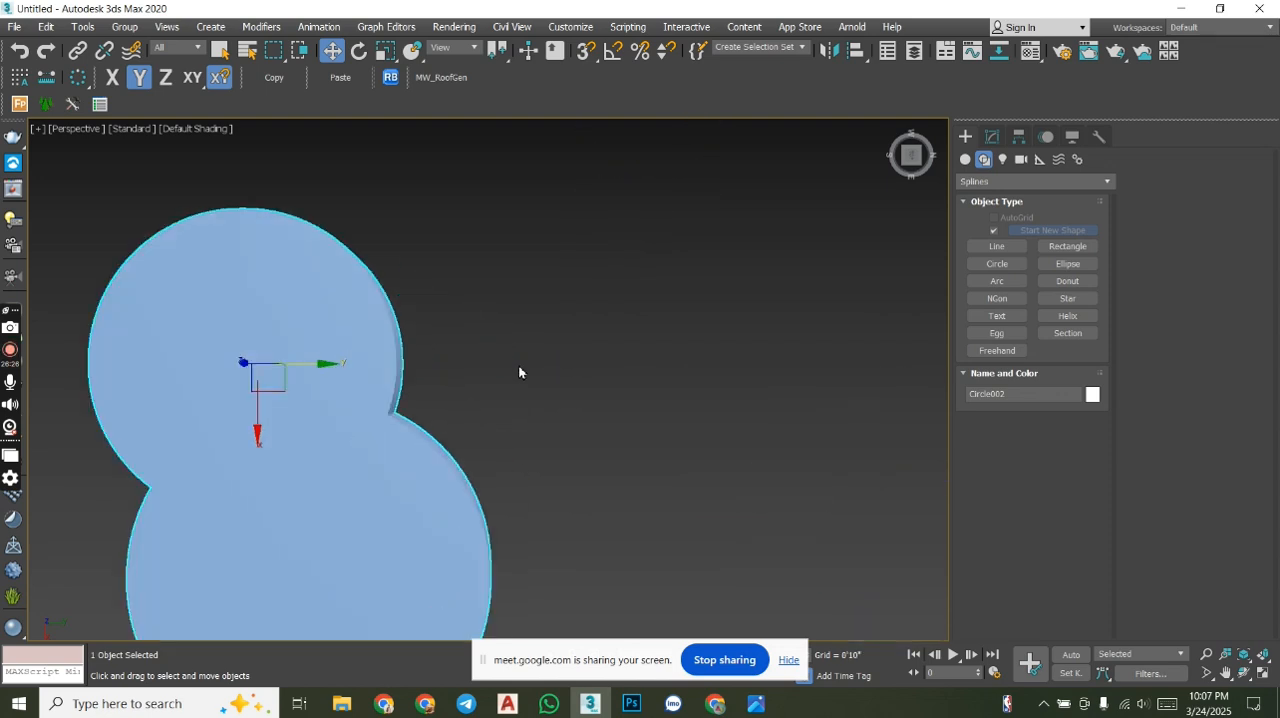
{"action": "scroll", "coordinate": [449, 380], "scroll_direction": "down", "scroll_amount": 3}
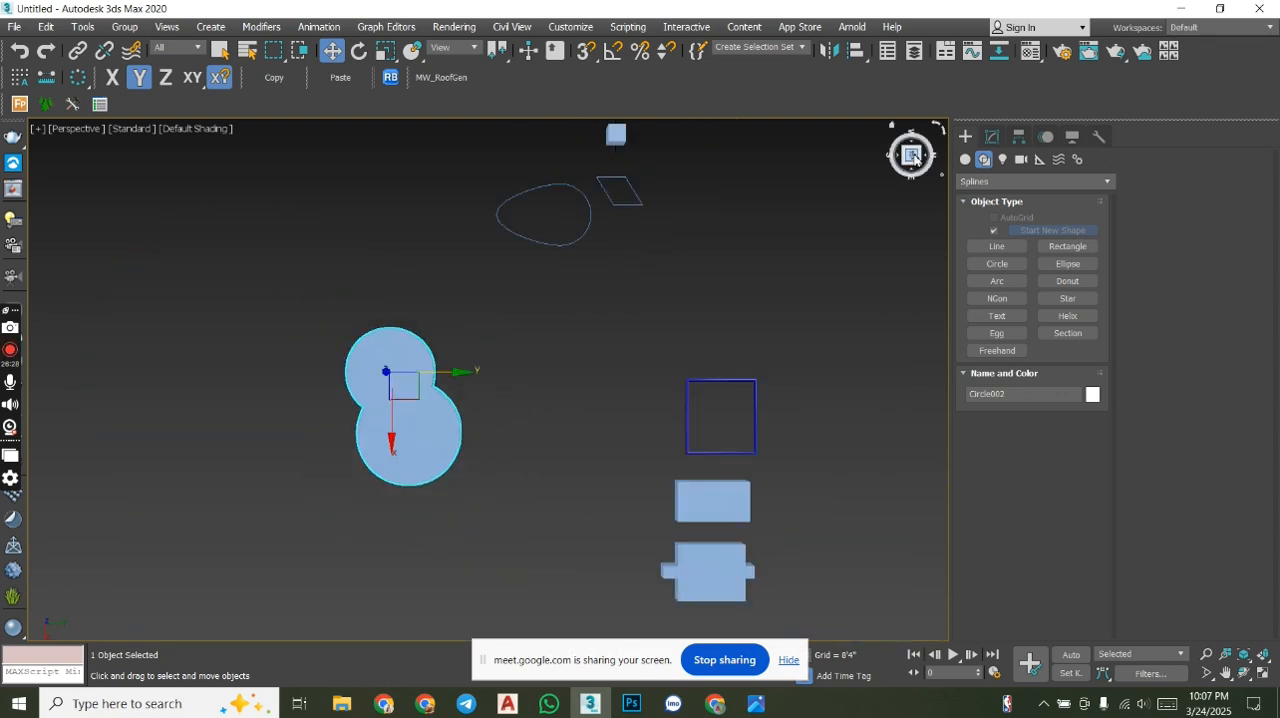
{"action": "middle_click_drag", "start_coordinate": [750, 334], "coordinate": [638, 325]}
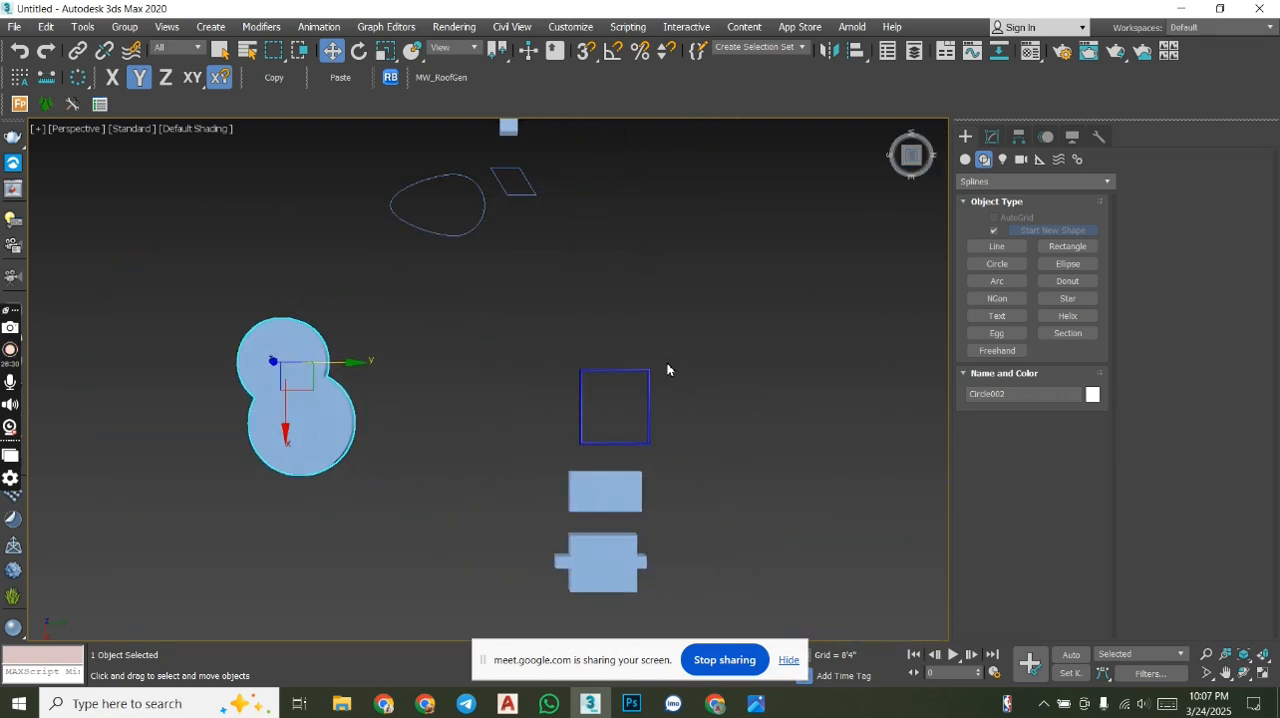
- Select the thick blue rectangle frame and move it along X, away from the two extruded solids
{"action": "left_click", "coordinate": [648, 386]}
{"action": "middle_click_drag", "start_coordinate": [537, 228], "coordinate": [560, 315]}
{"action": "scroll", "coordinate": [639, 396], "scroll_direction": "down", "scroll_amount": 2}
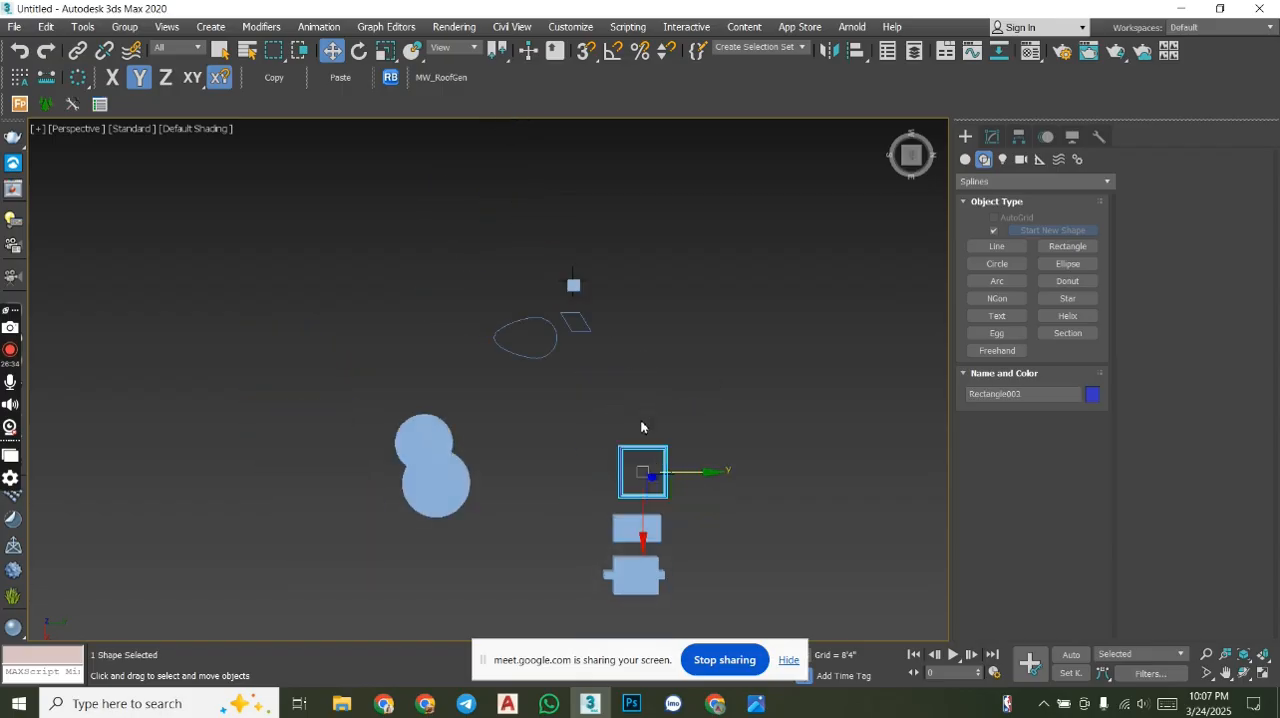
{"action": "left_click_drag", "start_coordinate": [642, 500], "coordinate": [628, 425]}
{"action": "scroll", "coordinate": [677, 354], "scroll_direction": "up", "scroll_amount": 6}
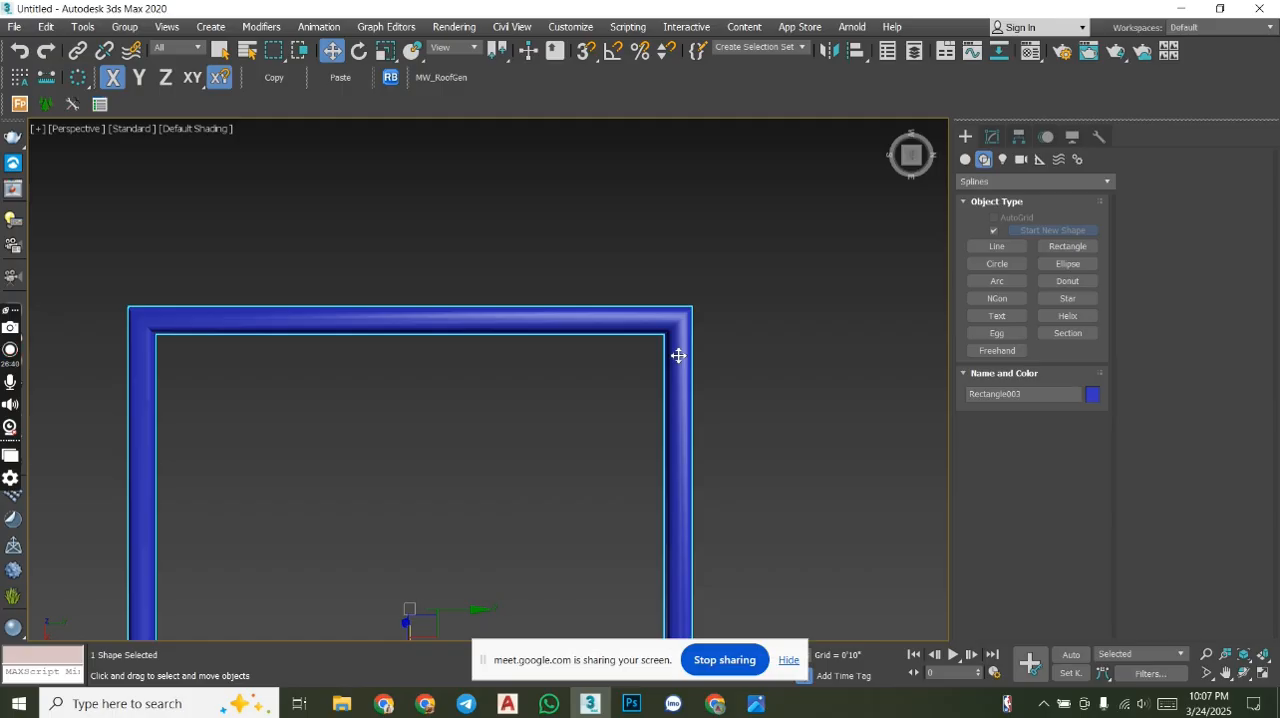
- Examine the thickness and corners of the blue rectangle frame from an angled view and from the top
{"action": "middle_click_drag", "start_coordinate": [702, 380], "coordinate": [628, 252], "text": "alt"}
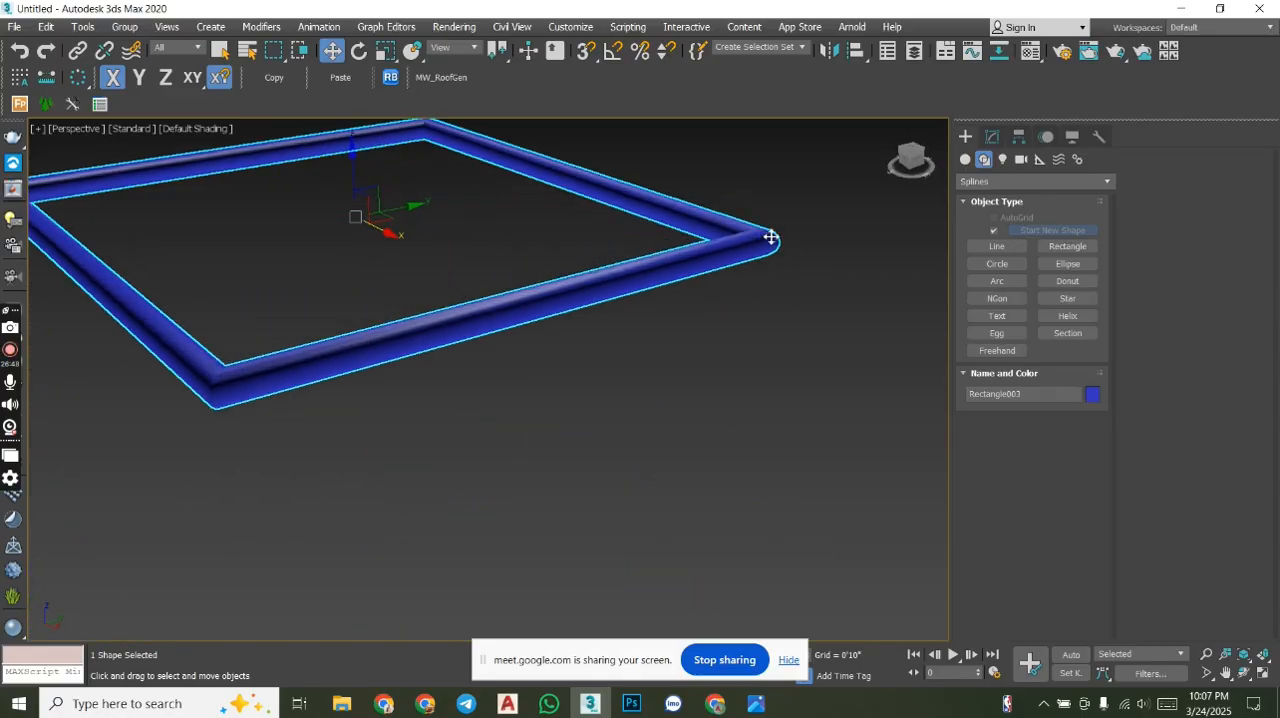
{"action": "middle_click_drag", "start_coordinate": [771, 263], "coordinate": [735, 311], "text": "alt"}
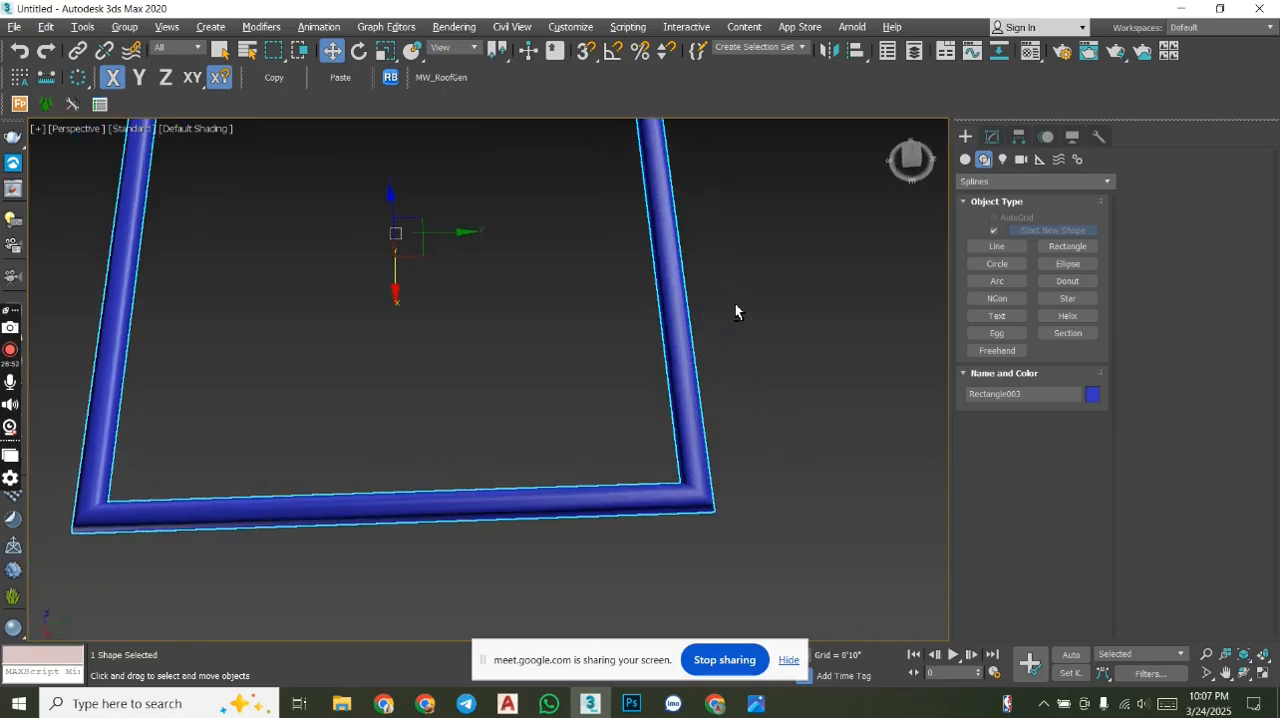
{"action": "left_click", "coordinate": [913, 156]}
{"action": "middle_click_drag", "start_coordinate": [652, 285], "coordinate": [509, 483]}
{"action": "scroll", "coordinate": [498, 484], "scroll_direction": "down", "scroll_amount": 9}
{"action": "middle_click_drag", "start_coordinate": [620, 381], "coordinate": [662, 340]}
{"action": "scroll", "coordinate": [790, 312], "scroll_direction": "down", "scroll_amount": 5}
{"action": "middle_click_drag", "start_coordinate": [766, 418], "coordinate": [732, 396]}
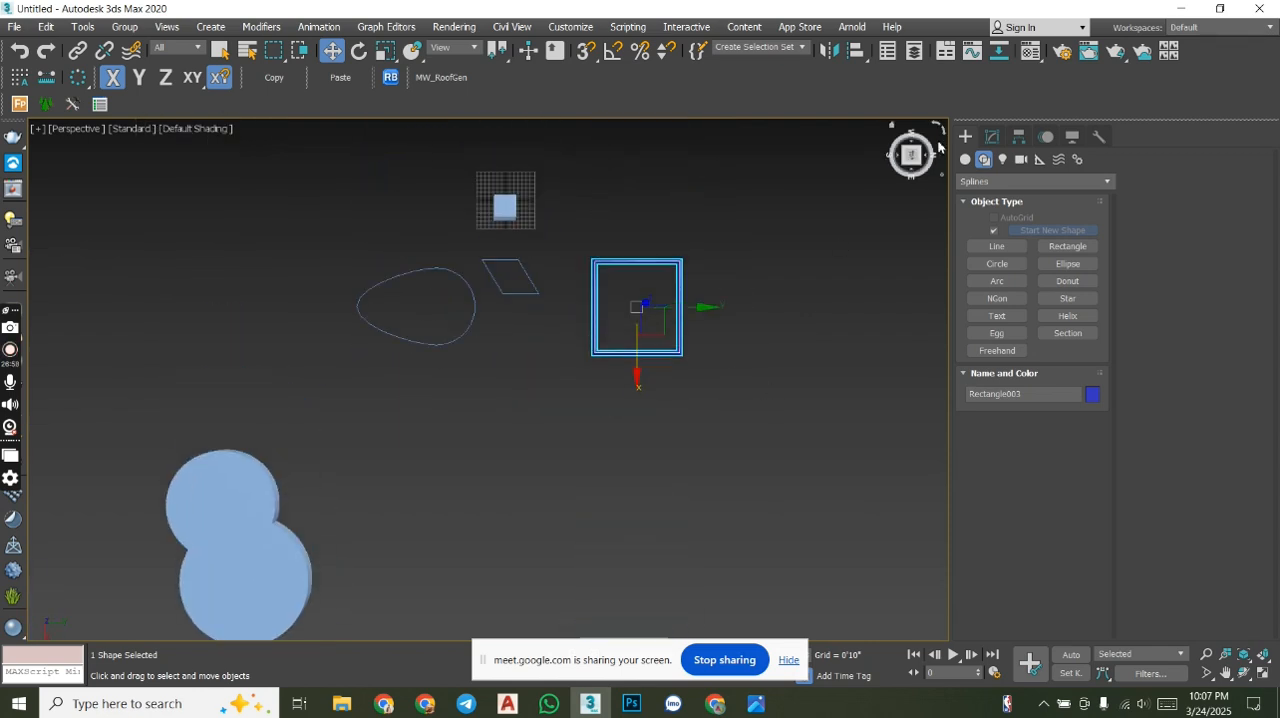
- Turn off Enable In Viewport for the blue rectangle and convert it to an editable spline
{"action": "left_click", "coordinate": [992, 136]}
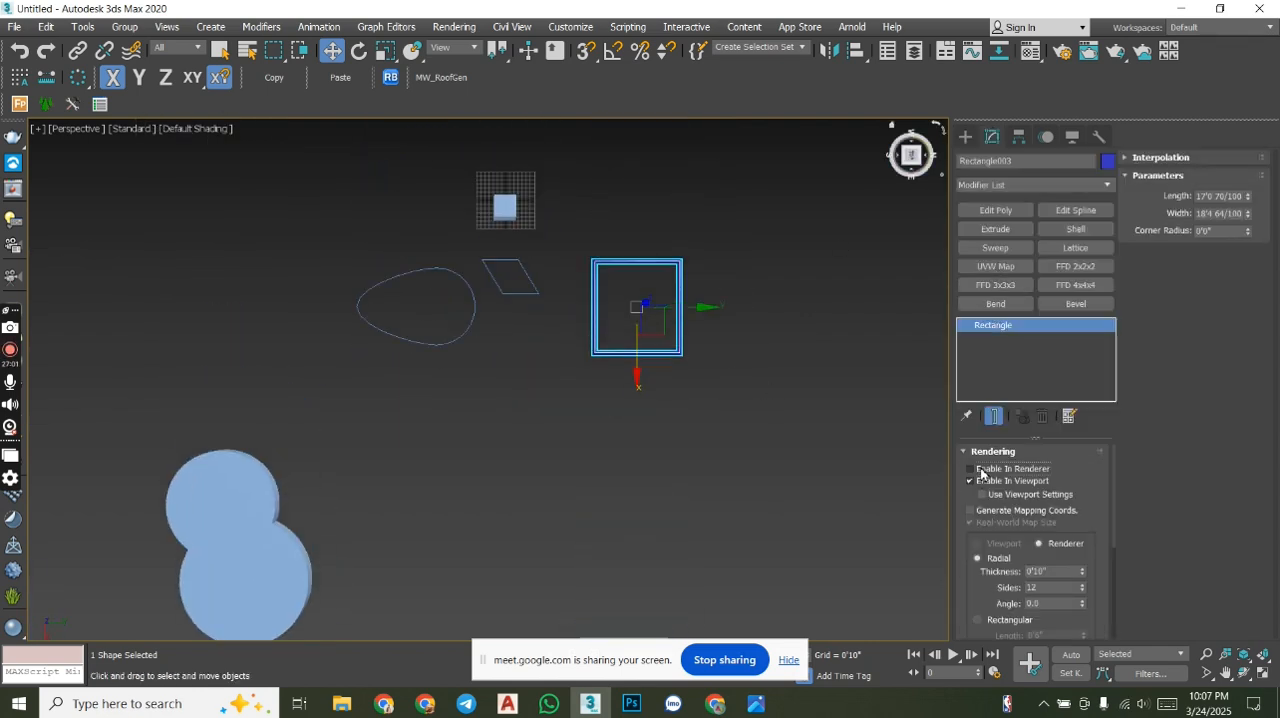
{"action": "left_click", "coordinate": [982, 481]}
{"action": "scroll", "coordinate": [620, 290], "scroll_direction": "up", "scroll_amount": 3}
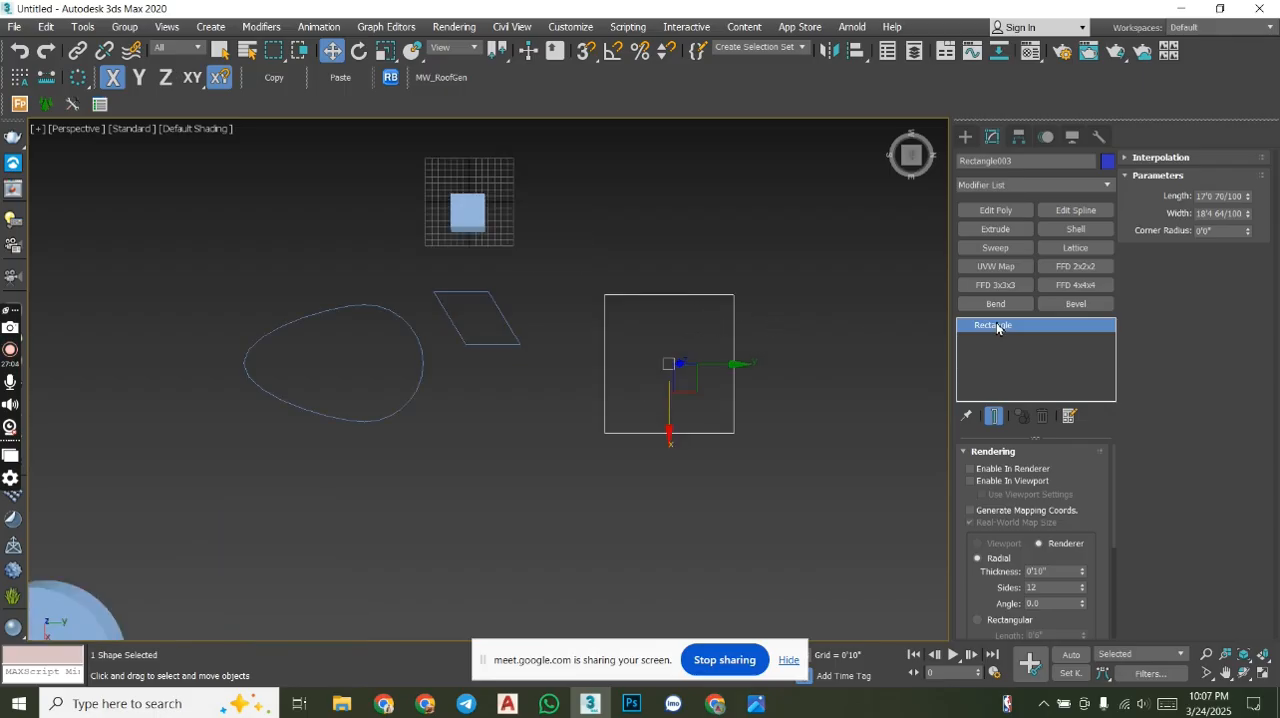
{"action": "right_click", "coordinate": [745, 340]}
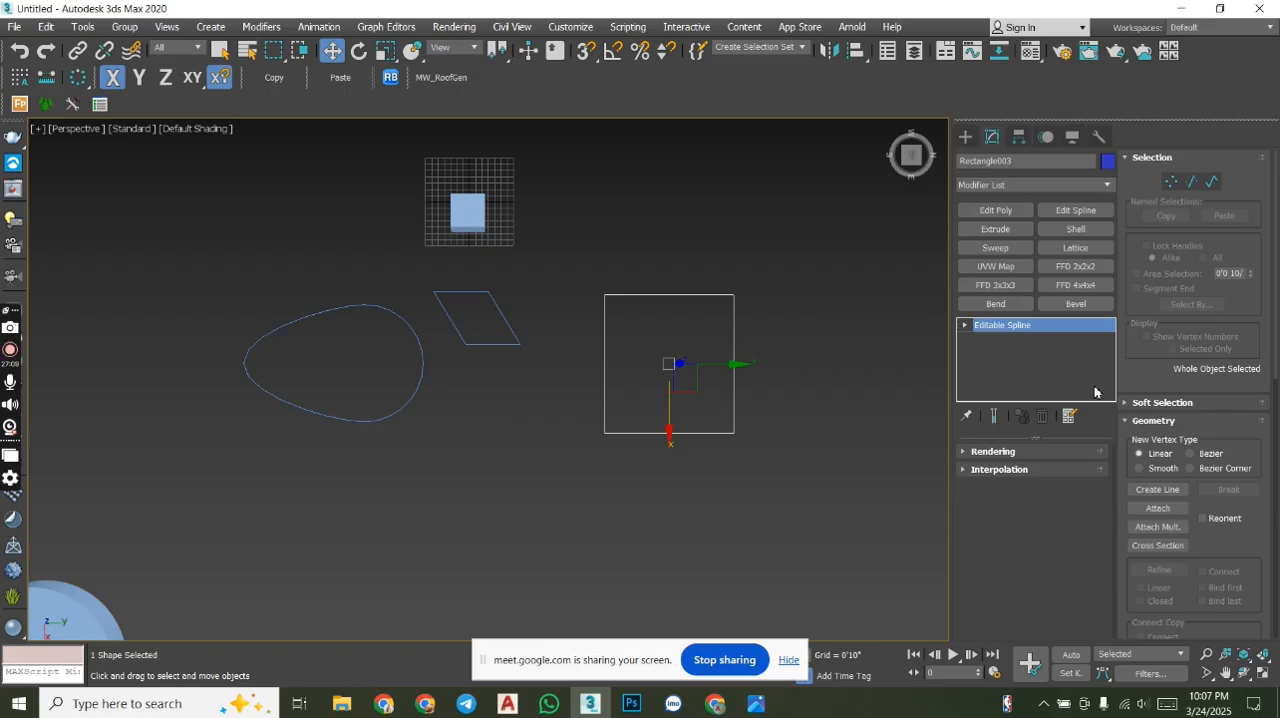
- At spline level, select the rectangle spline and apply a narrow inward Outline
{"action": "left_click", "coordinate": [1212, 182]}
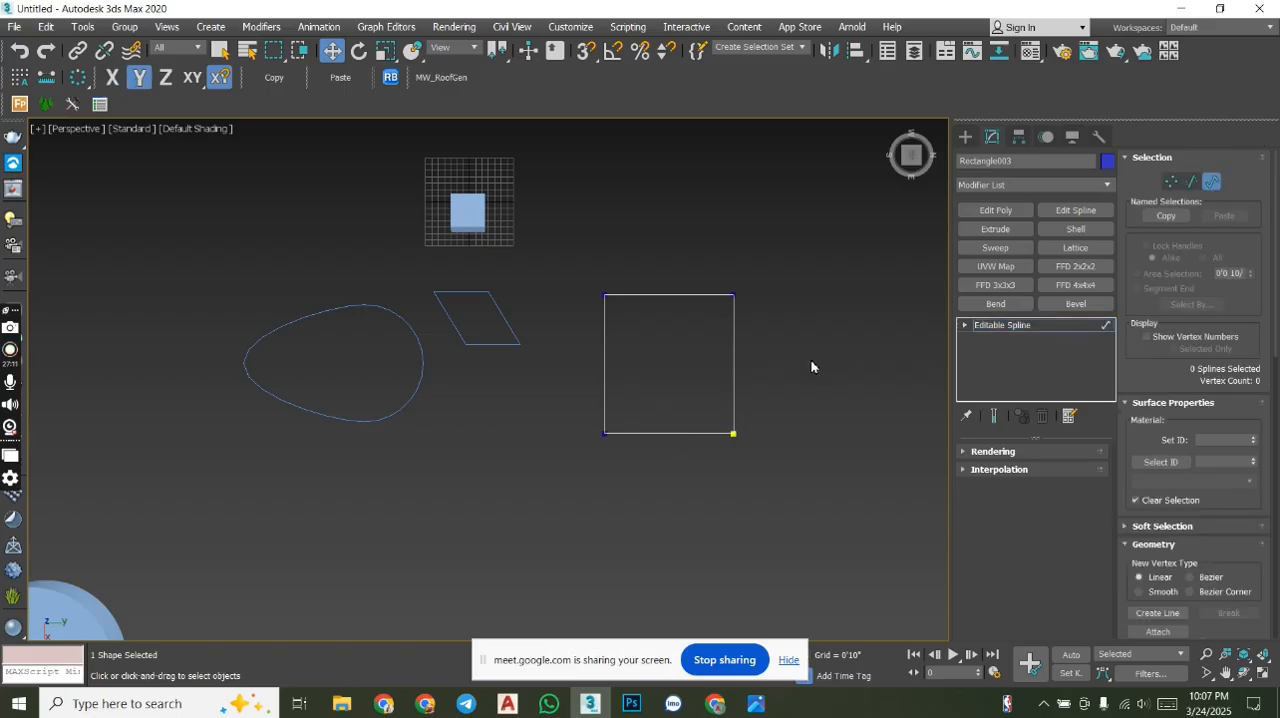
{"action": "left_click", "coordinate": [734, 349]}
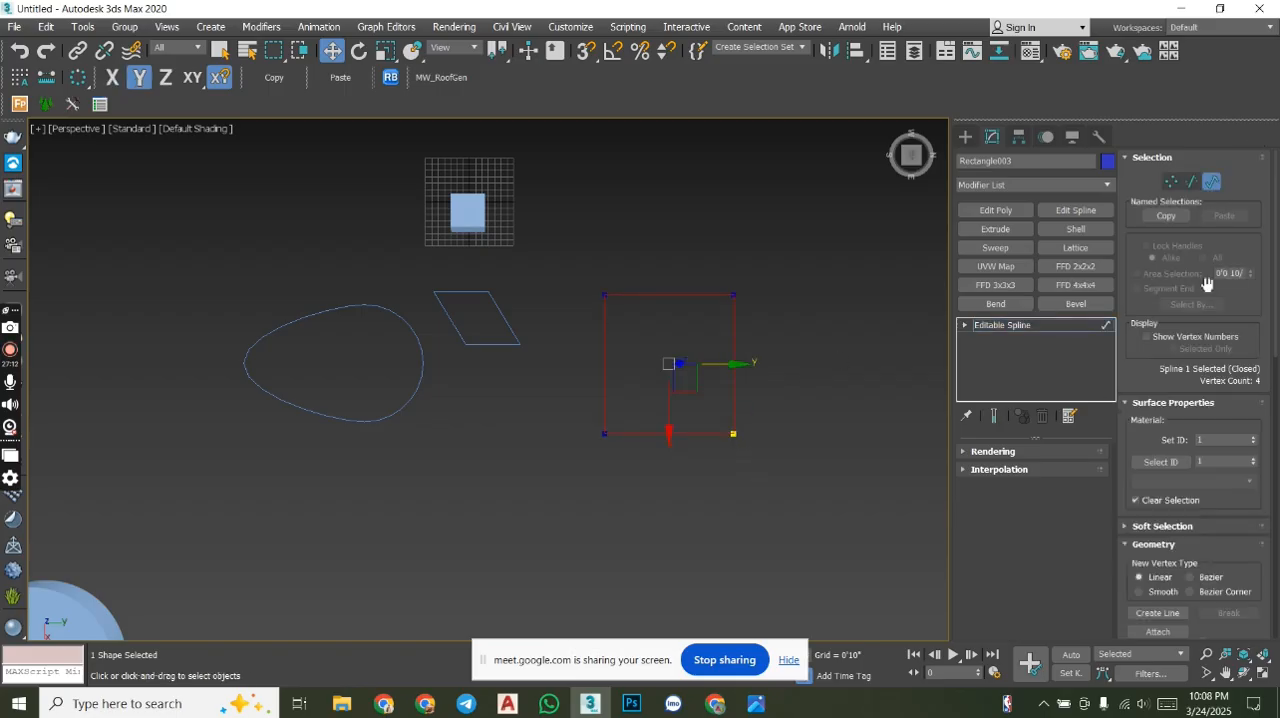
{"action": "scroll", "coordinate": [1207, 284], "scroll_direction": "down", "scroll_amount": 8}
{"action": "scroll", "coordinate": [1210, 490], "scroll_direction": "down", "scroll_amount": 7}
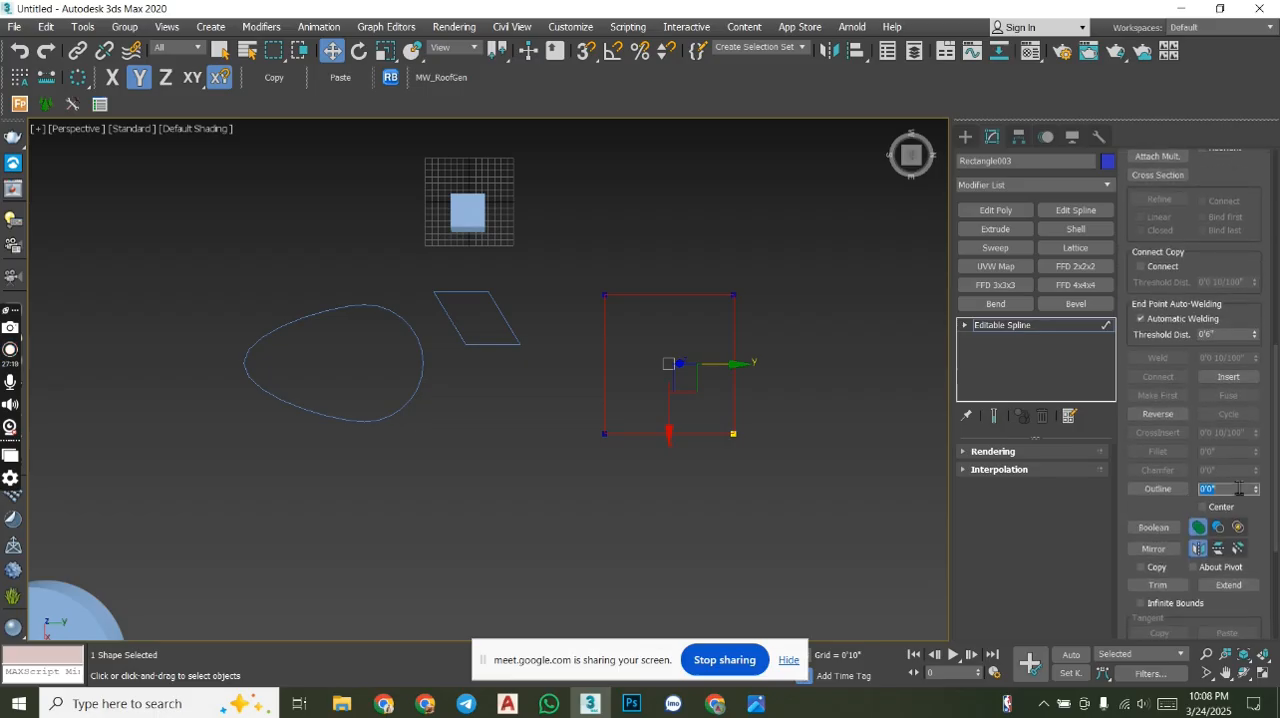
{"action": "key", "text": "Return"}
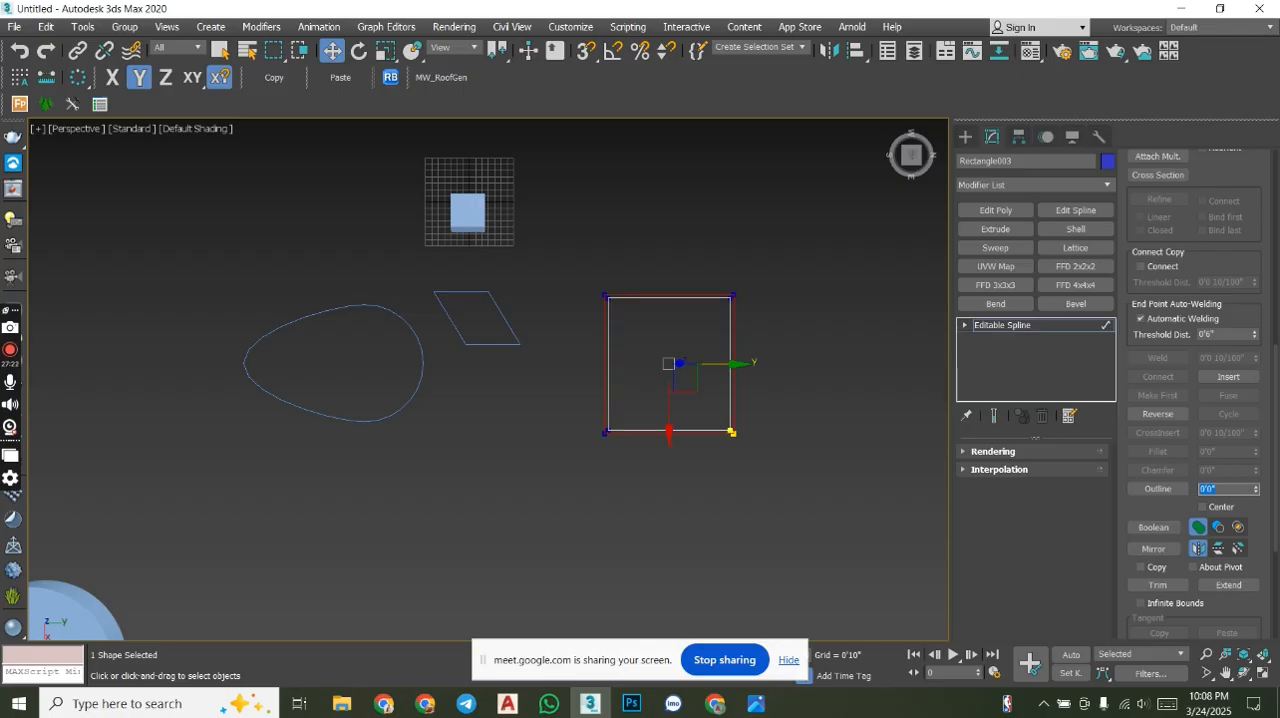
- Undo the narrow outline and apply a wider inward Outline to the rectangle spline
{"action": "scroll", "coordinate": [697, 314], "scroll_direction": "up", "scroll_amount": 5}
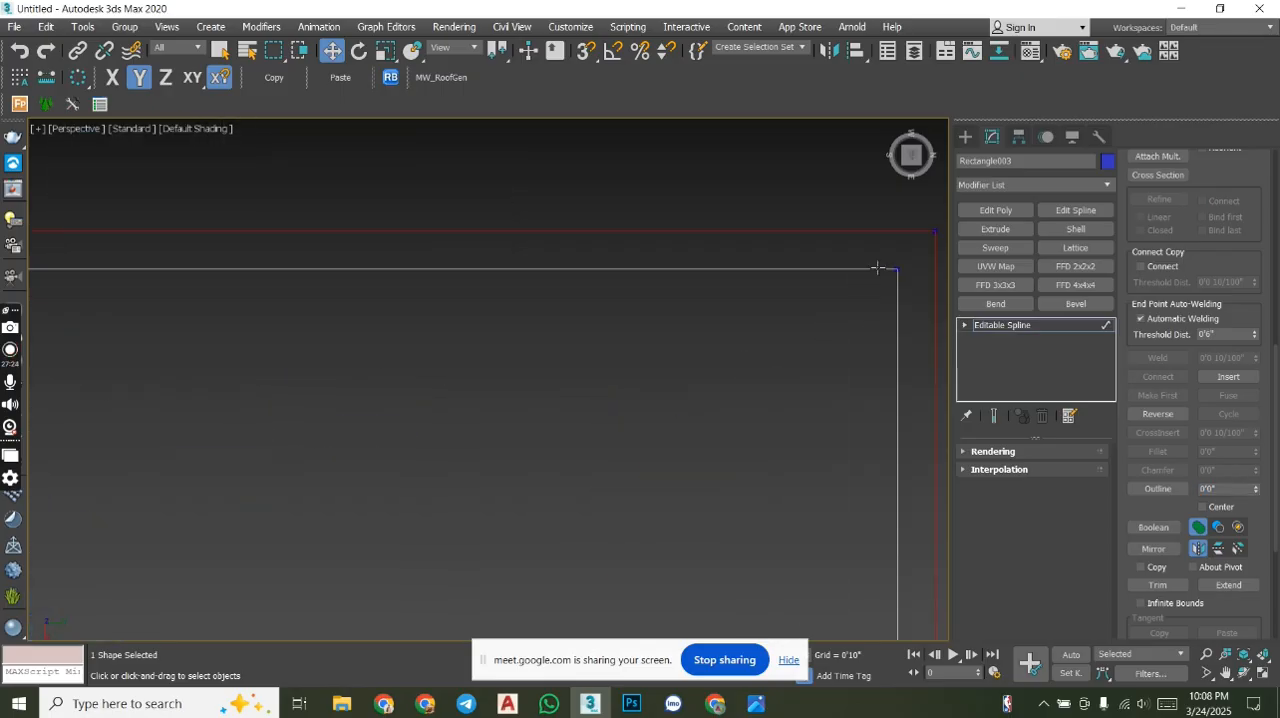
{"action": "scroll", "coordinate": [790, 296], "scroll_direction": "down", "scroll_amount": 5}
{"action": "key", "text": "ctrl+z"}
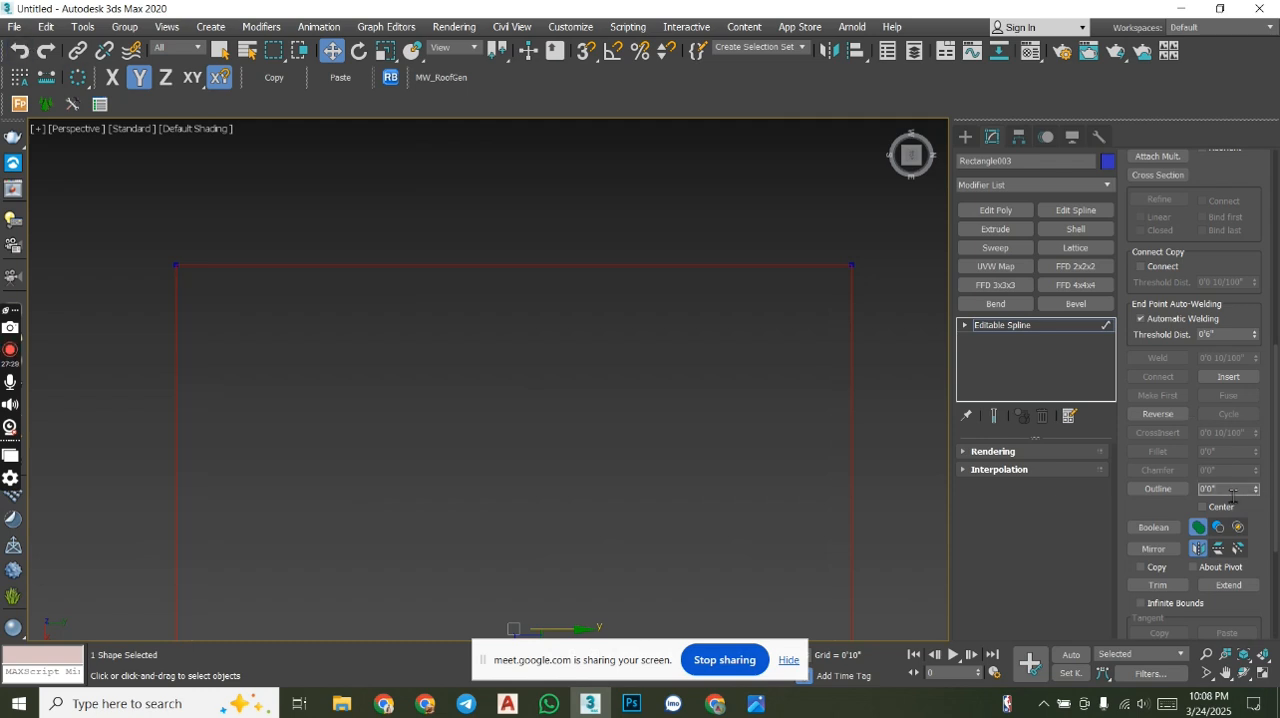
{"action": "key", "text": "Return"}
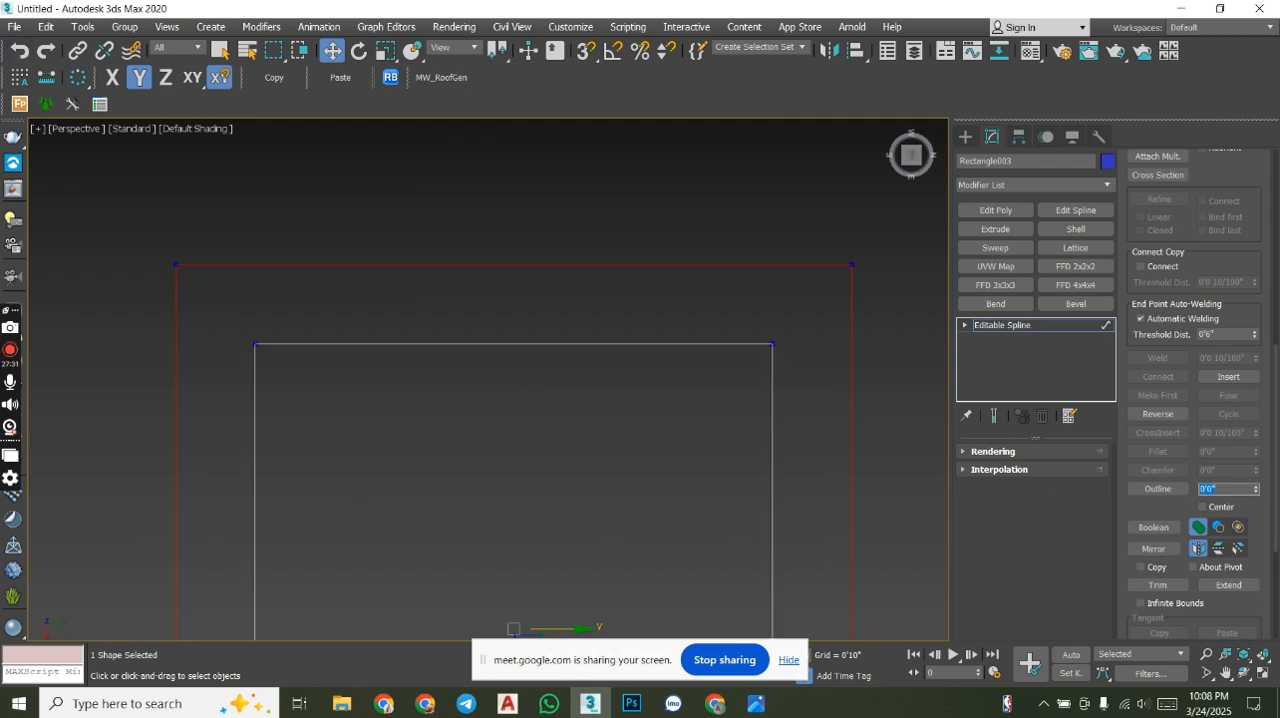
{"action": "scroll", "coordinate": [676, 372], "scroll_direction": "down", "scroll_amount": 5}
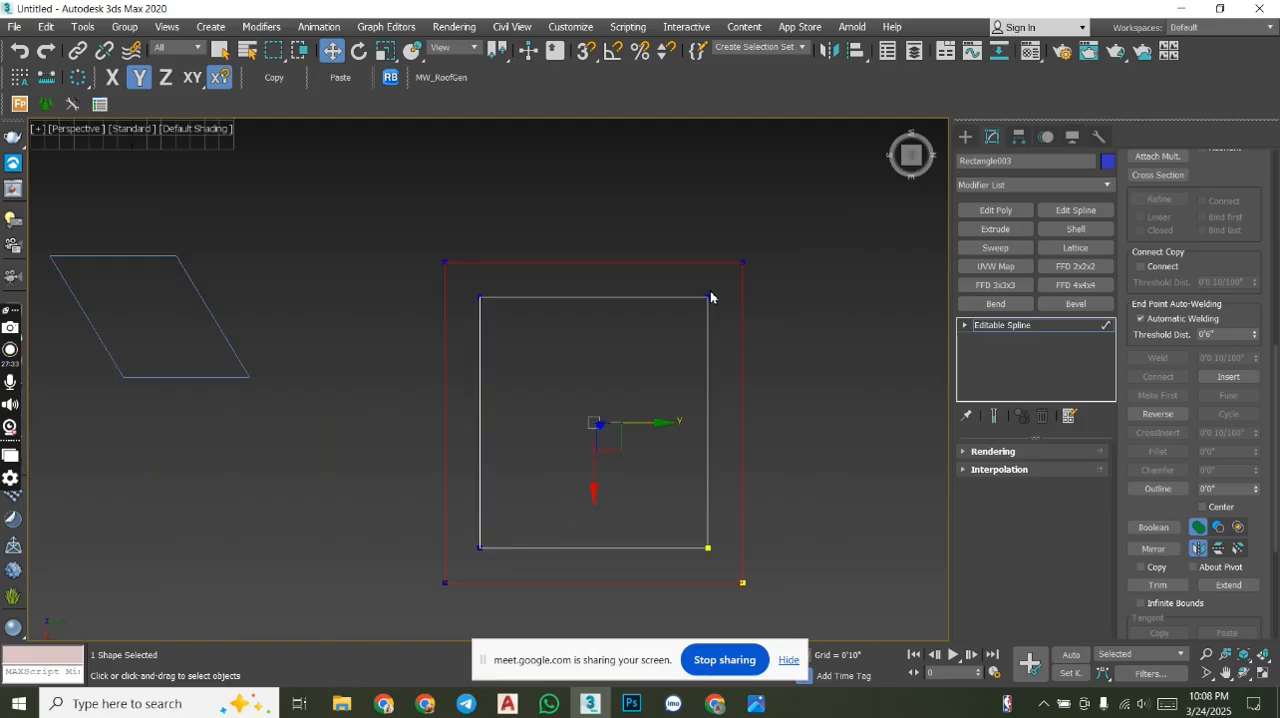
{"action": "middle_click_drag", "start_coordinate": [735, 270], "coordinate": [731, 279]}
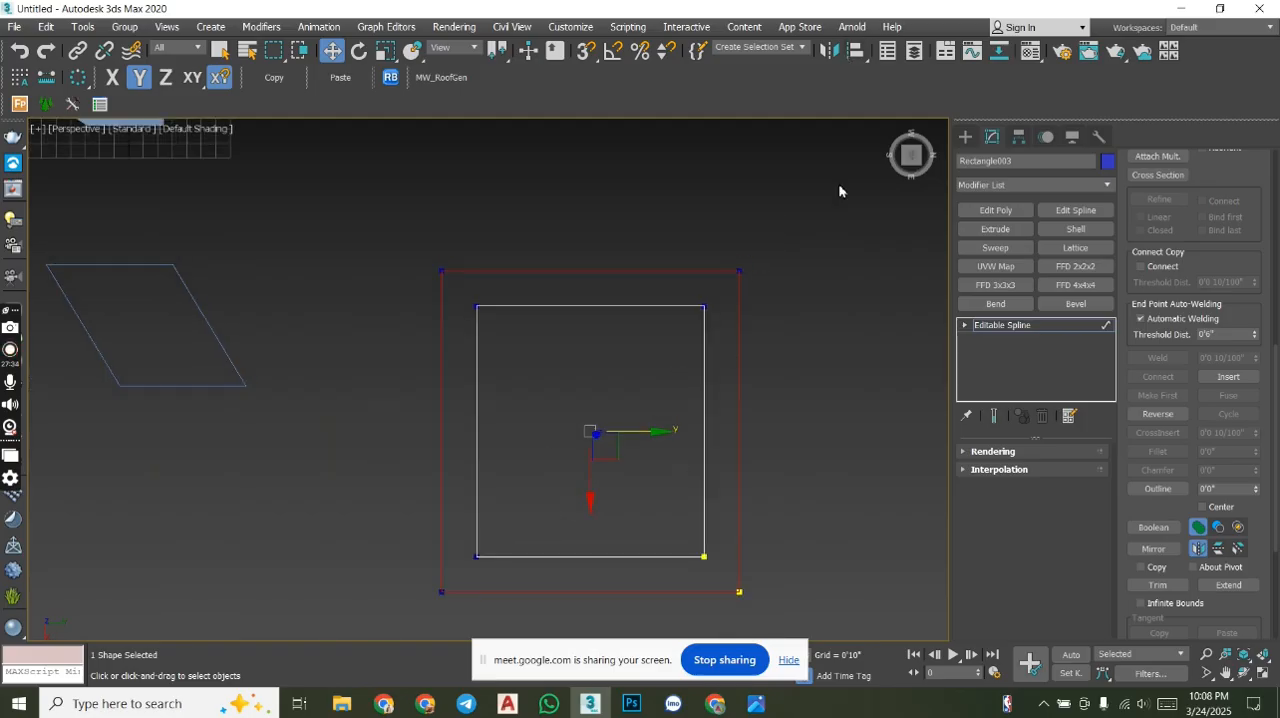
- Outline the middle rectangle outward, select each of the three splines in turn and delete the outermost one
{"action": "left_click", "coordinate": [1225, 489]}
{"action": "key", "text": "Return"}
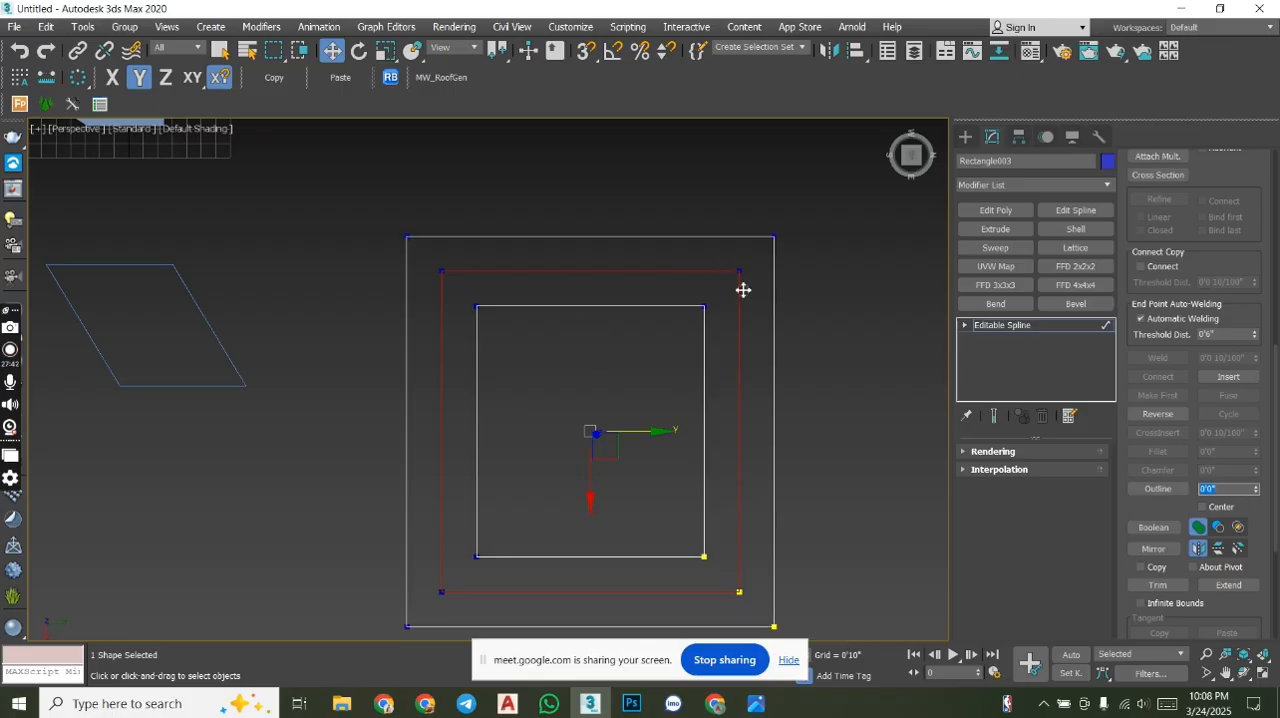
{"action": "left_click", "coordinate": [751, 236]}
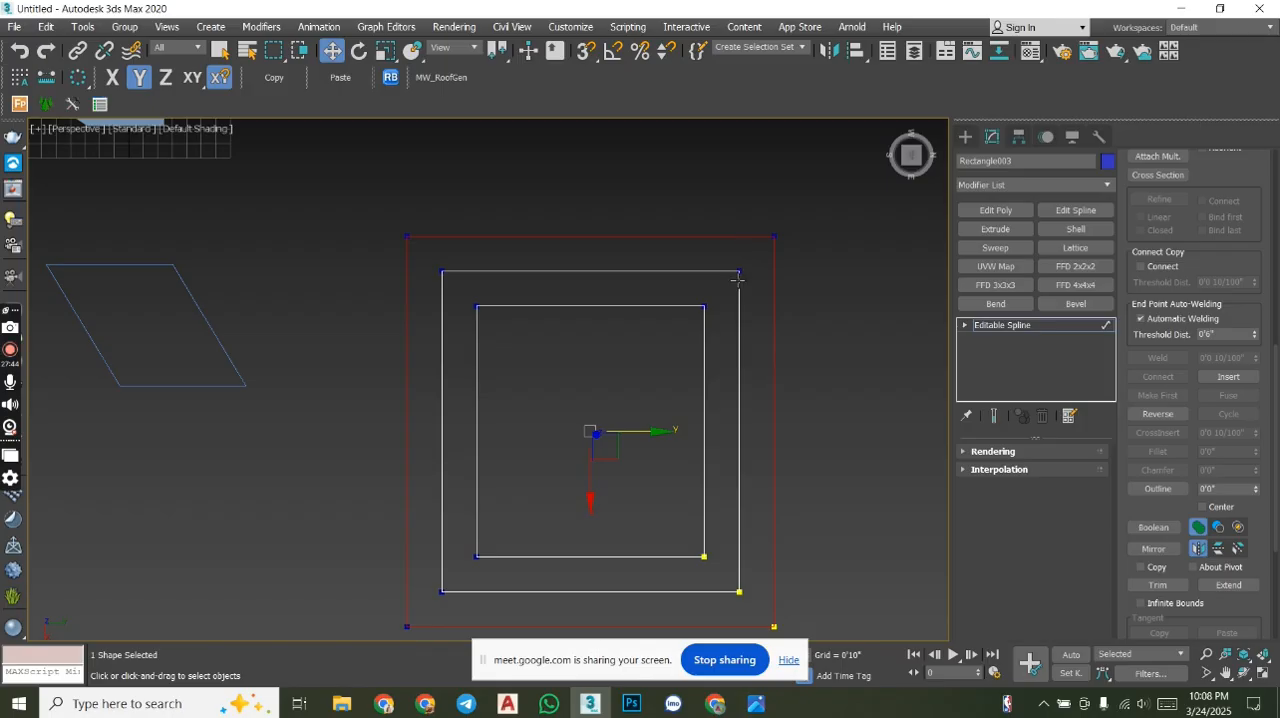
{"action": "left_click", "coordinate": [739, 290]}
{"action": "left_click", "coordinate": [704, 328]}
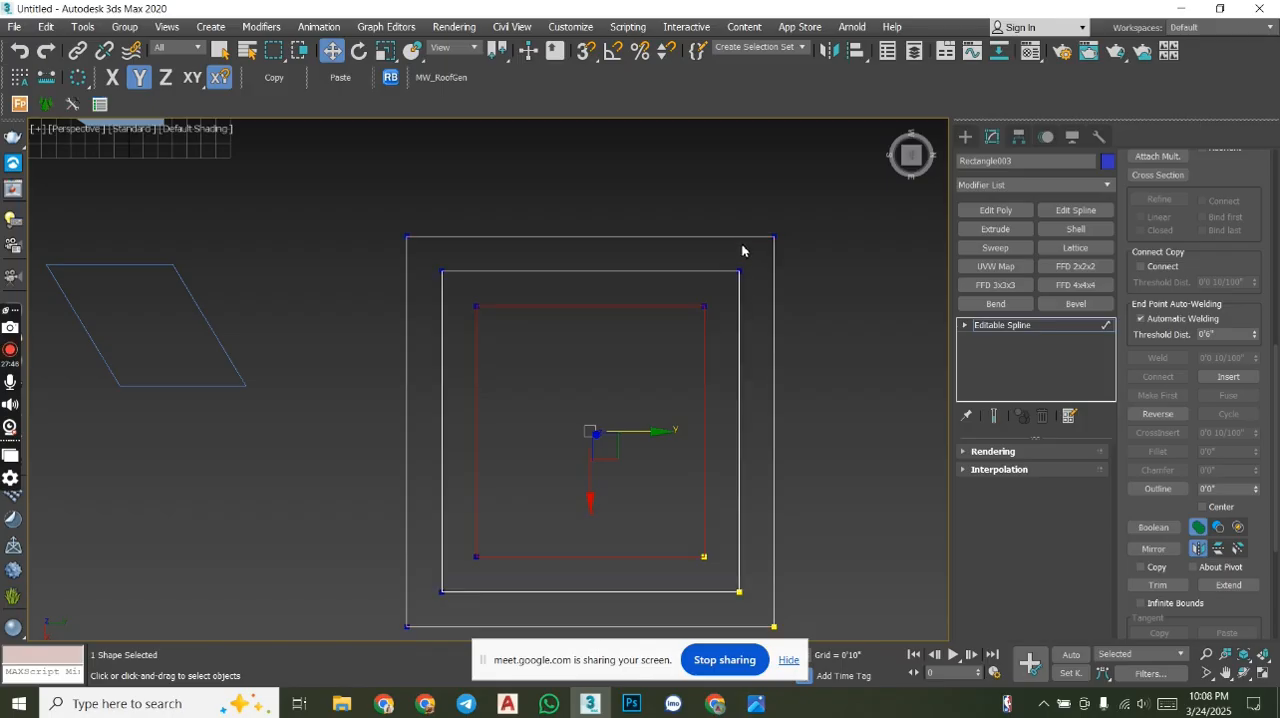
{"action": "left_click", "coordinate": [749, 236]}
{"action": "key", "text": "Delete"}
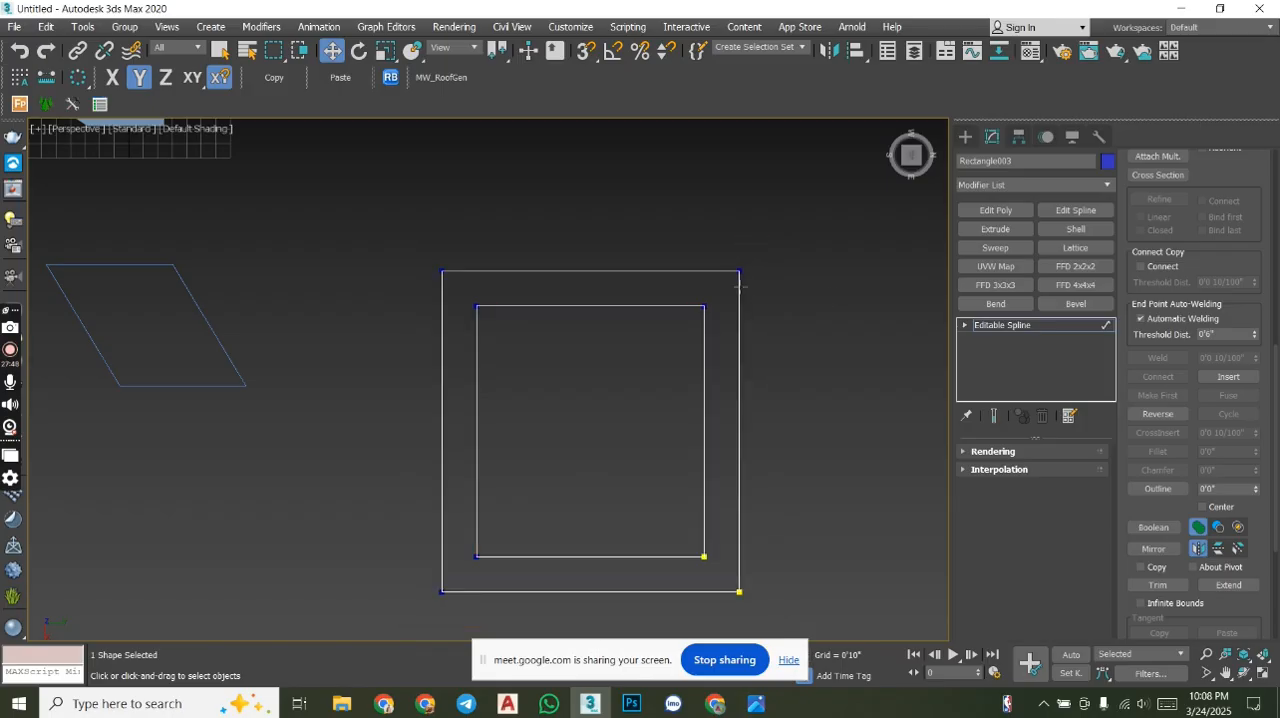
- Extrude the two nested rectangles by 5'0" and inspect the hollow frame from an angled view
{"action": "left_click", "coordinate": [995, 230]}
{"action": "middle_click_drag", "start_coordinate": [766, 543], "coordinate": [657, 377], "text": "alt"}
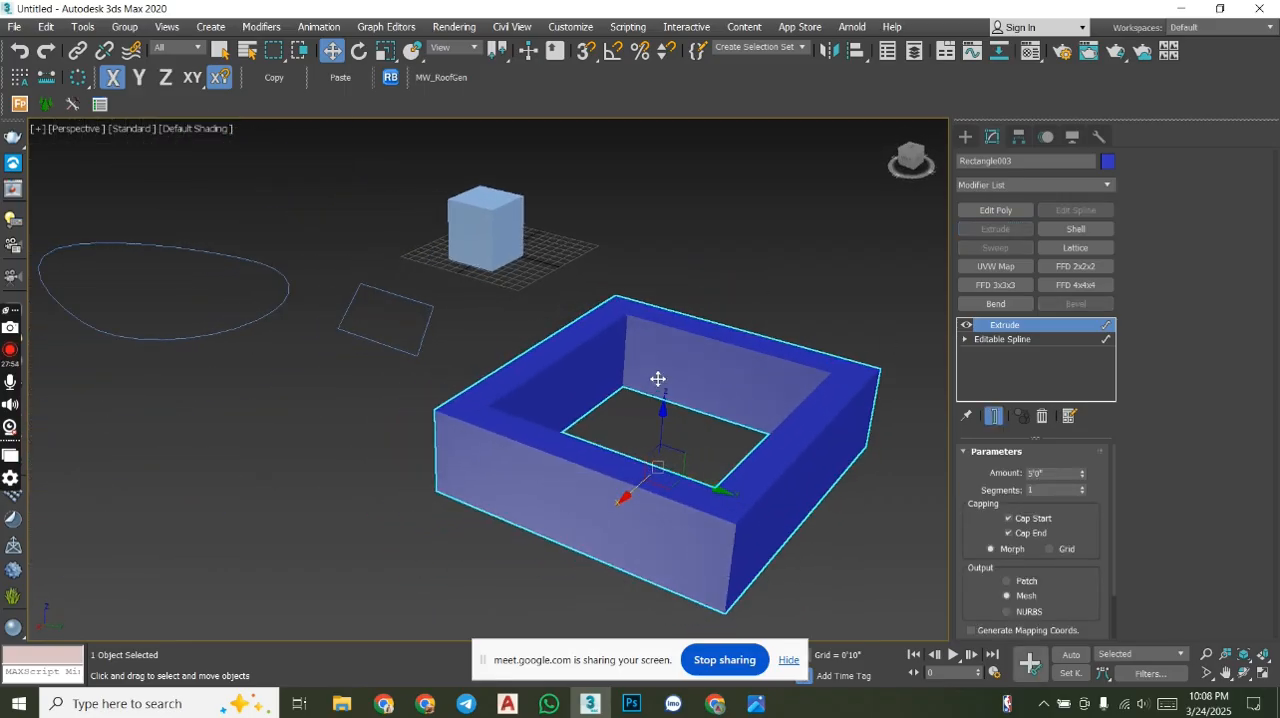
{"action": "scroll", "coordinate": [657, 374], "scroll_direction": "down", "scroll_amount": 4}
{"action": "mouse_move", "coordinate": [708, 414]}
{"action": "middle_mouse_down", "text": "alt"}
{"action": "mouse_move", "coordinate": [763, 409]}
{"action": "mouse_move", "coordinate": [731, 412]}
{"action": "middle_mouse_up", "text": "alt"}
{"action": "scroll", "coordinate": [751, 417], "scroll_direction": "up", "scroll_amount": 3}
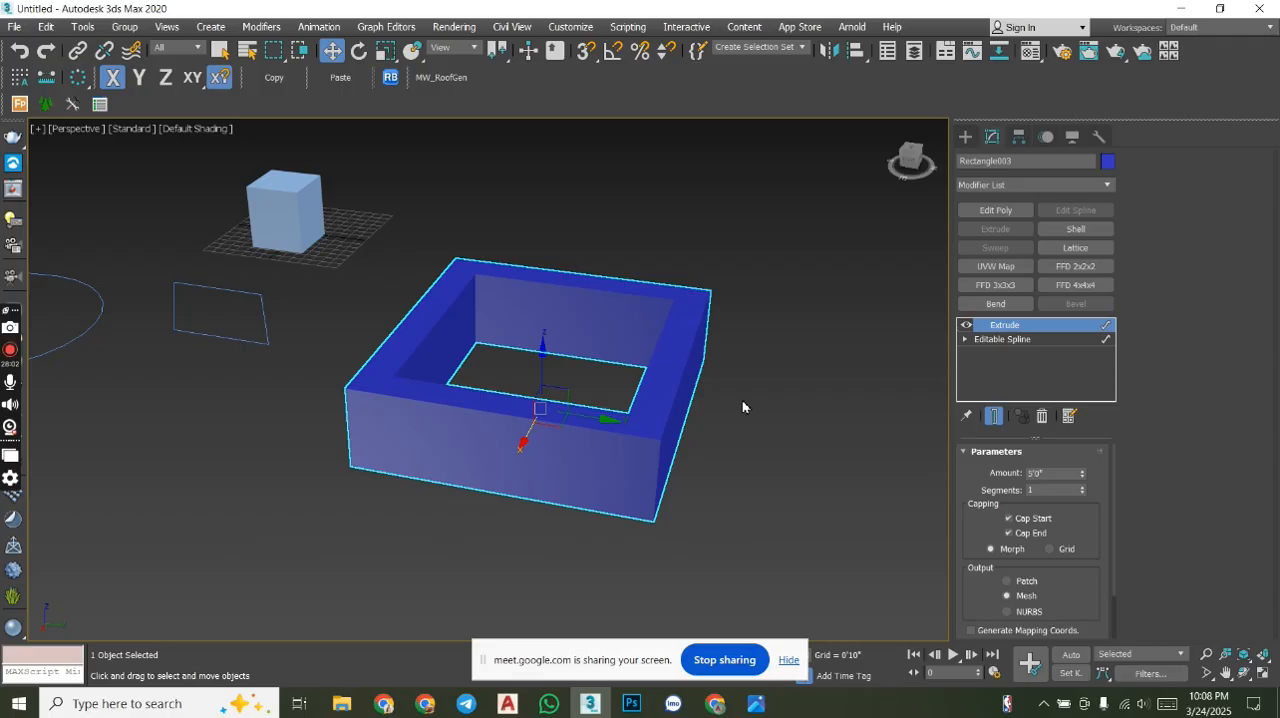
- Remove the Extrude modifier from the hollow frame and return to the nested rectangles' spline-level settings
{"action": "left_click", "coordinate": [1011, 340]}
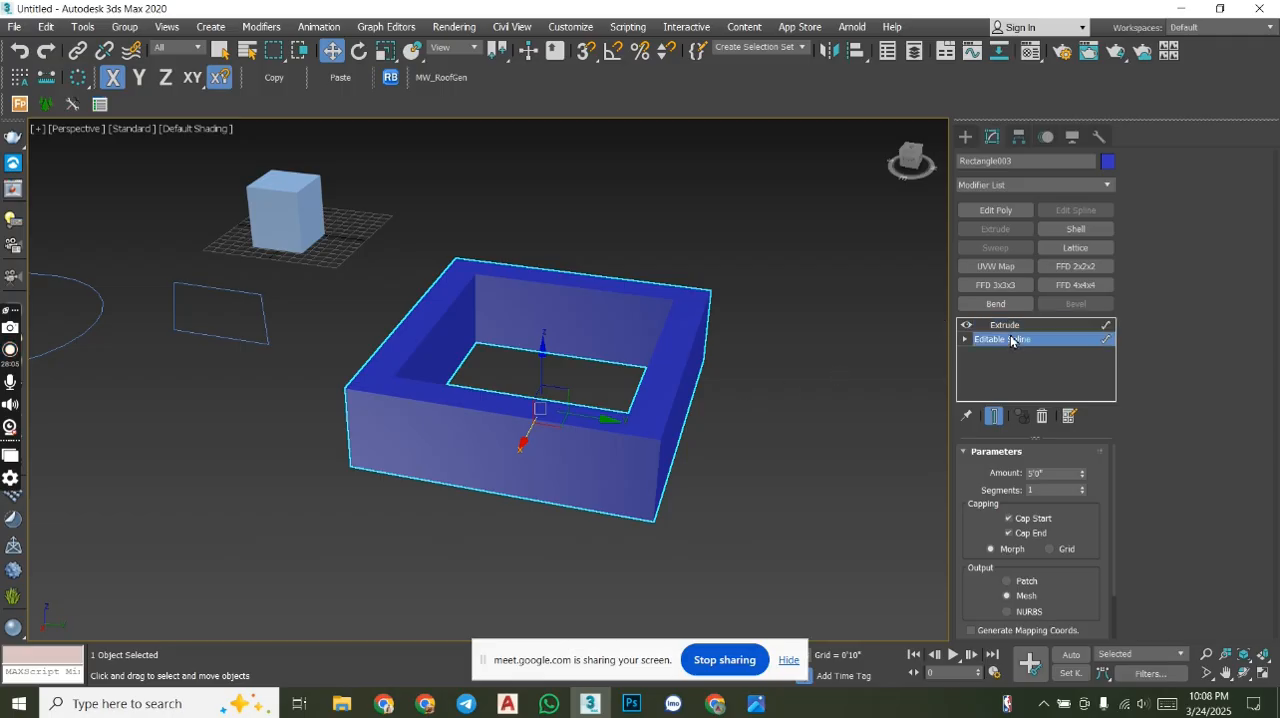
{"action": "left_click", "coordinate": [1030, 325]}
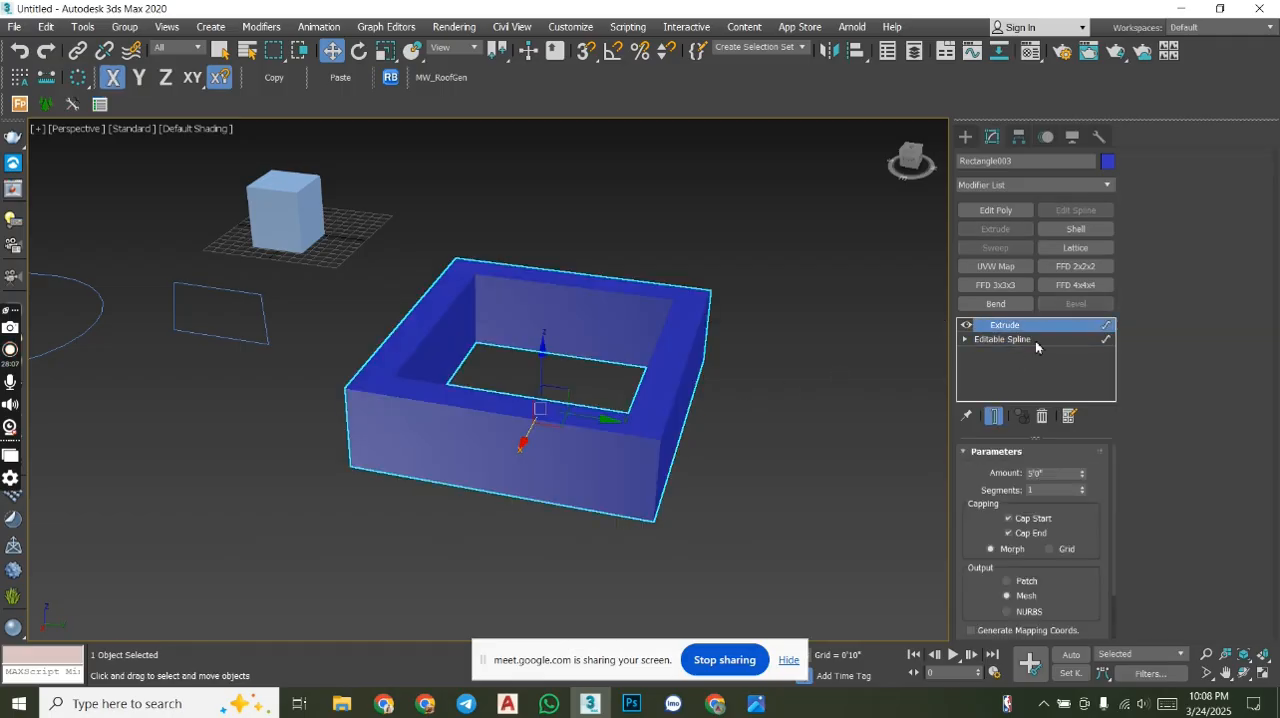
{"action": "left_click", "coordinate": [1042, 420]}
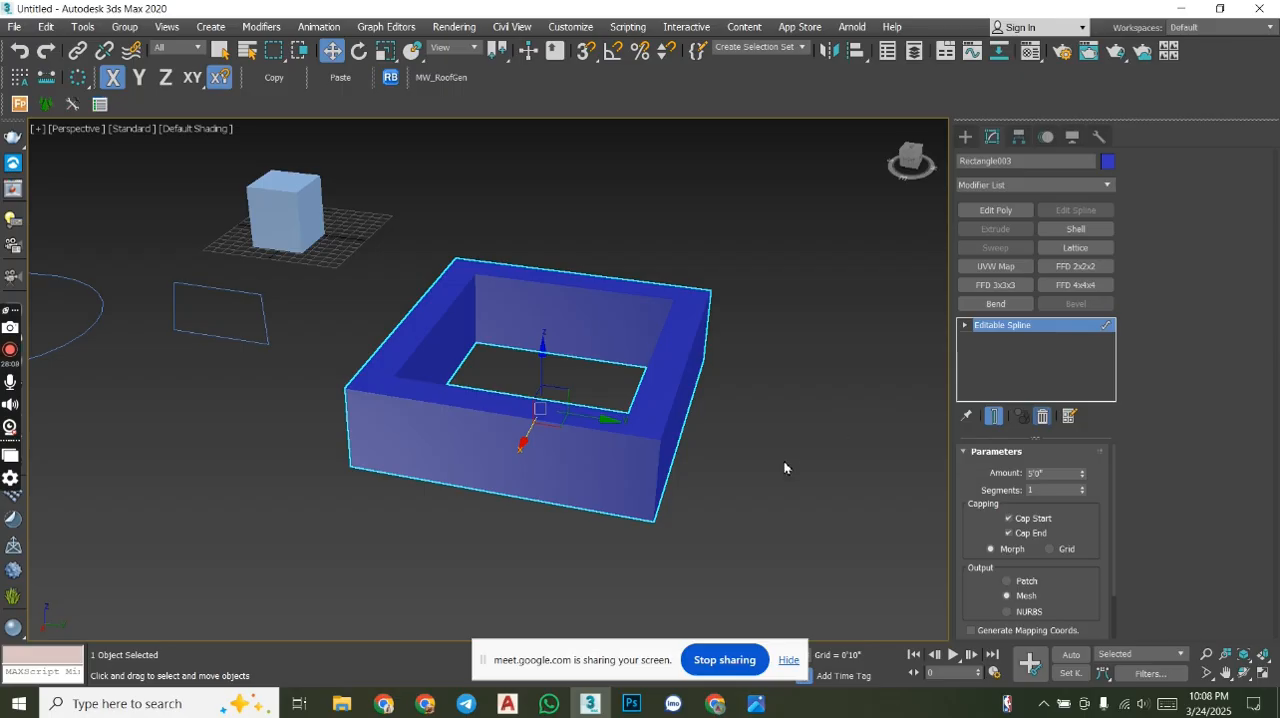
{"action": "middle_click_drag", "start_coordinate": [757, 456], "coordinate": [778, 366]}
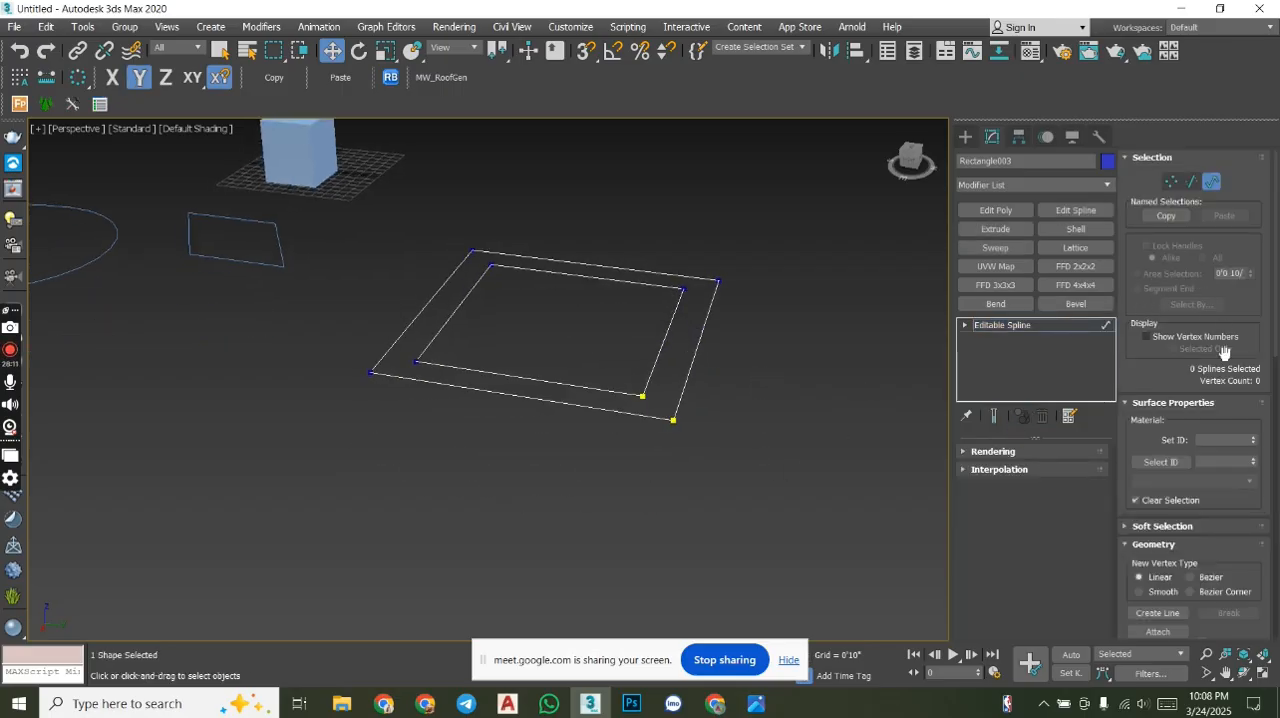
{"action": "scroll", "coordinate": [1222, 377], "scroll_direction": "down", "scroll_amount": 5}
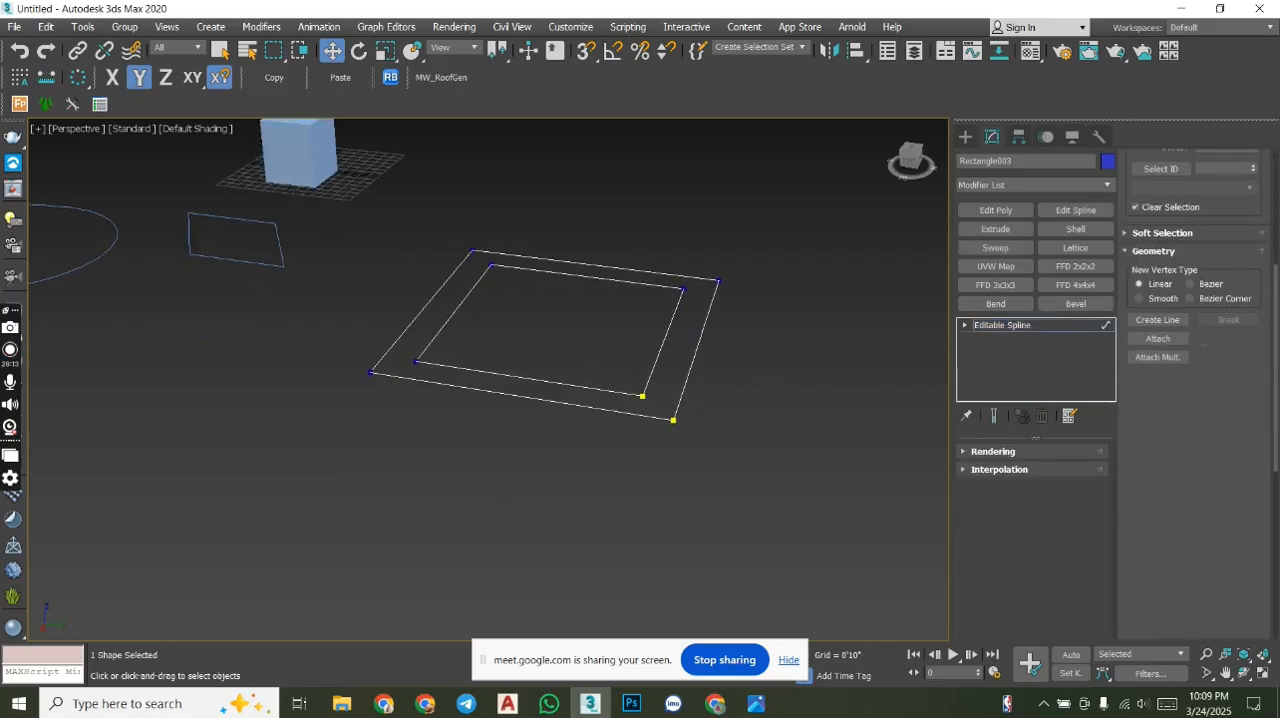
{"action": "scroll", "coordinate": [1197, 522], "scroll_direction": "down", "scroll_amount": 4}
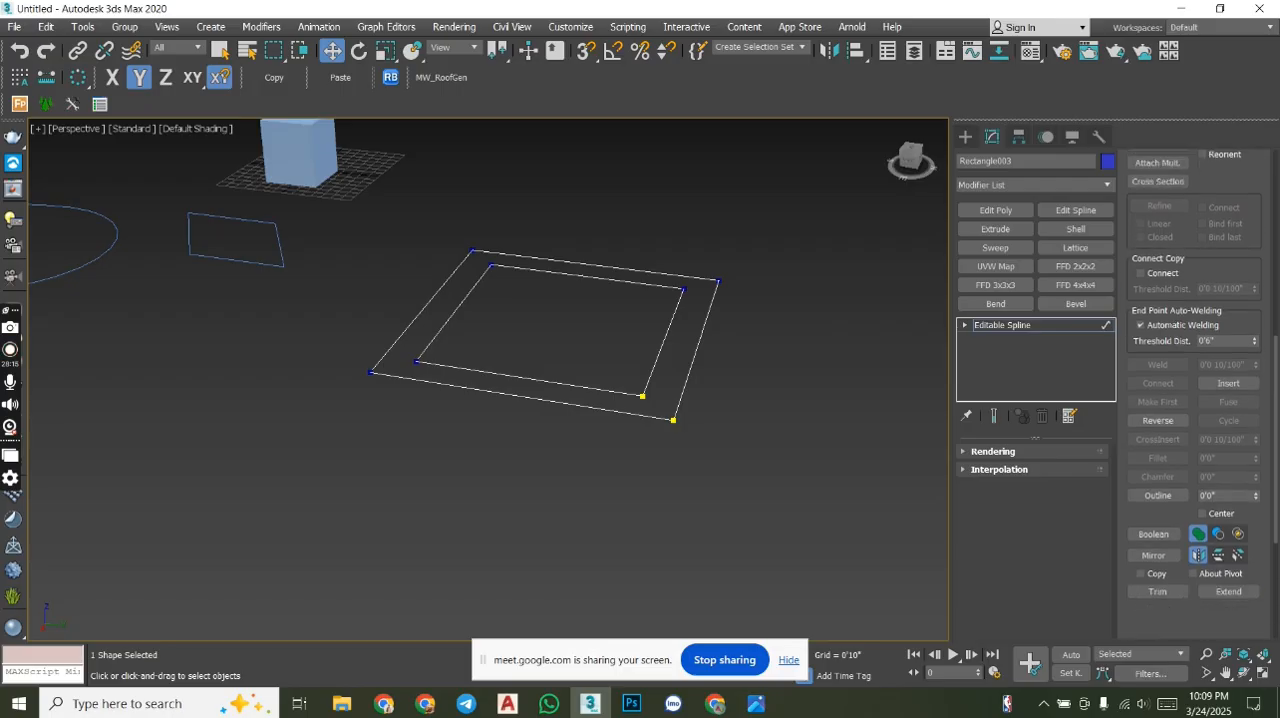
{"action": "mouse_move", "coordinate": [1275, 473]}
{"action": "left_mouse_down"}
{"action": "mouse_move", "coordinate": [1278, 517]}
{"action": "mouse_move", "coordinate": [1278, 479]}
{"action": "mouse_move", "coordinate": [1279, 491]}
{"action": "left_mouse_up"}
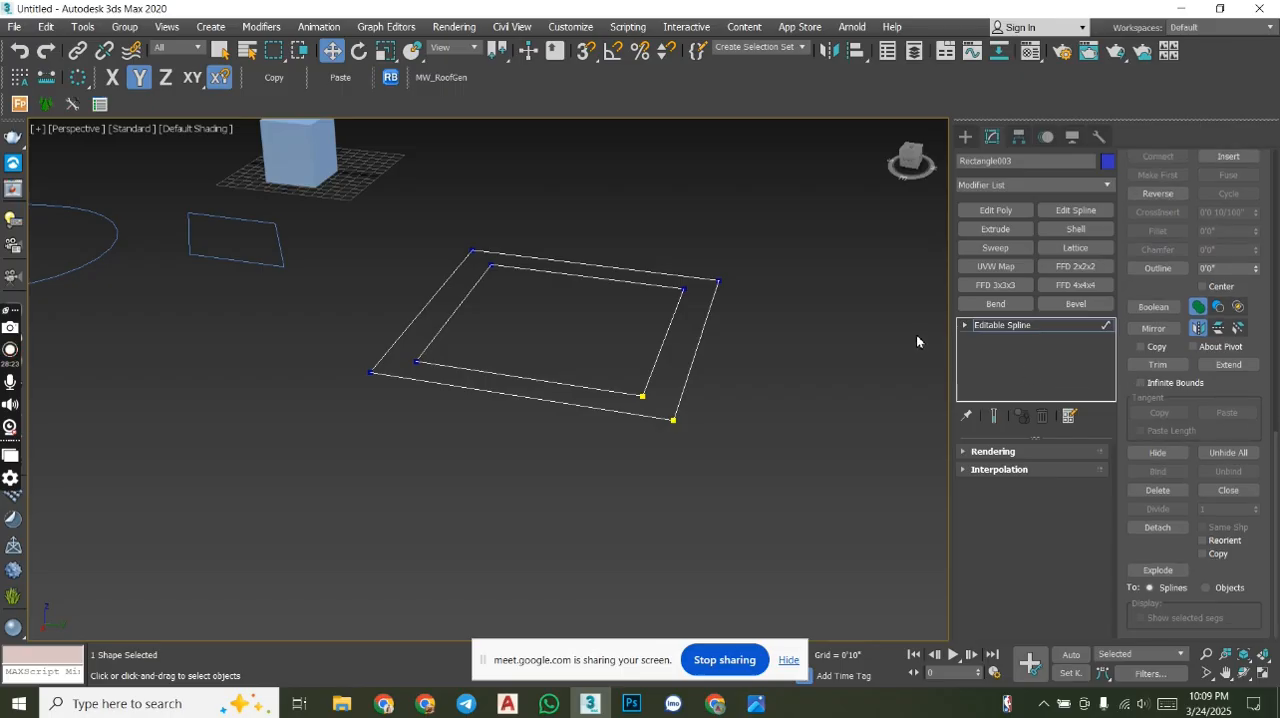
{"action": "middle_click_drag", "start_coordinate": [797, 329], "coordinate": [720, 392], "text": "alt"}
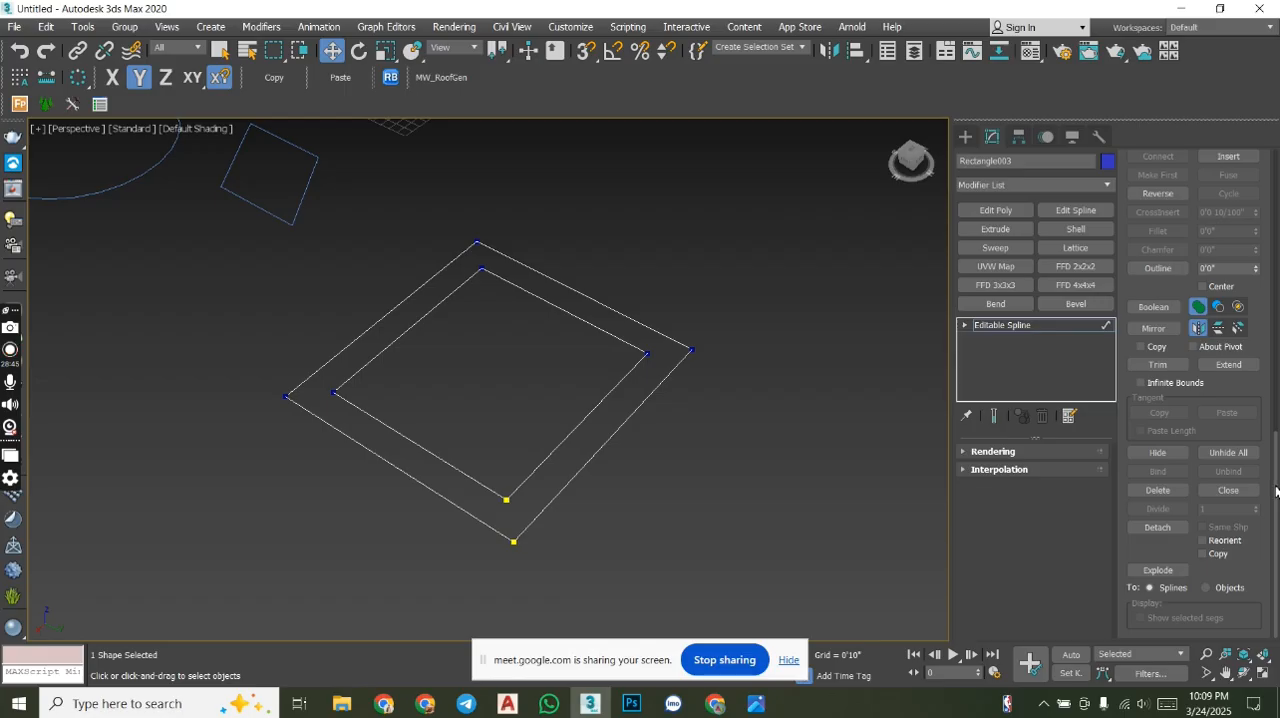
{"action": "scroll", "coordinate": [1276, 490], "scroll_direction": "up", "scroll_amount": 5}
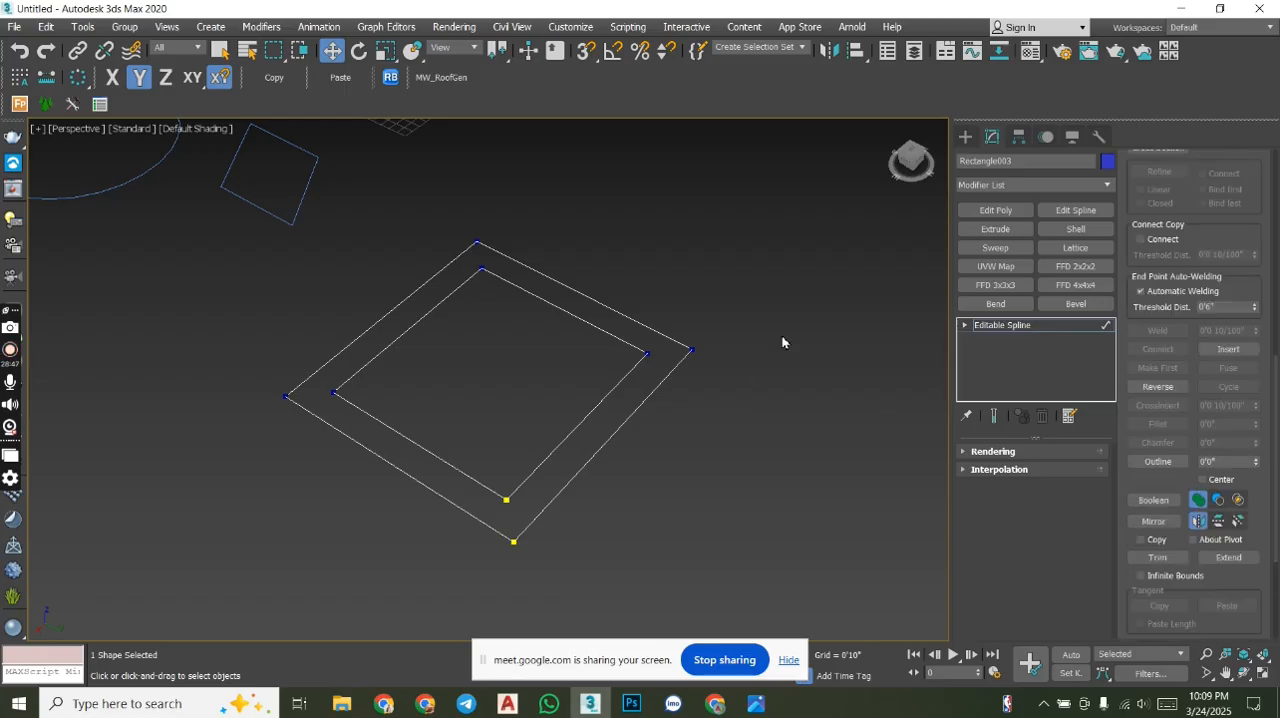
- Draw an ellipse about 3'5" long and 7'6" wide beside the nested rectangles
{"action": "left_click", "coordinate": [965, 136]}
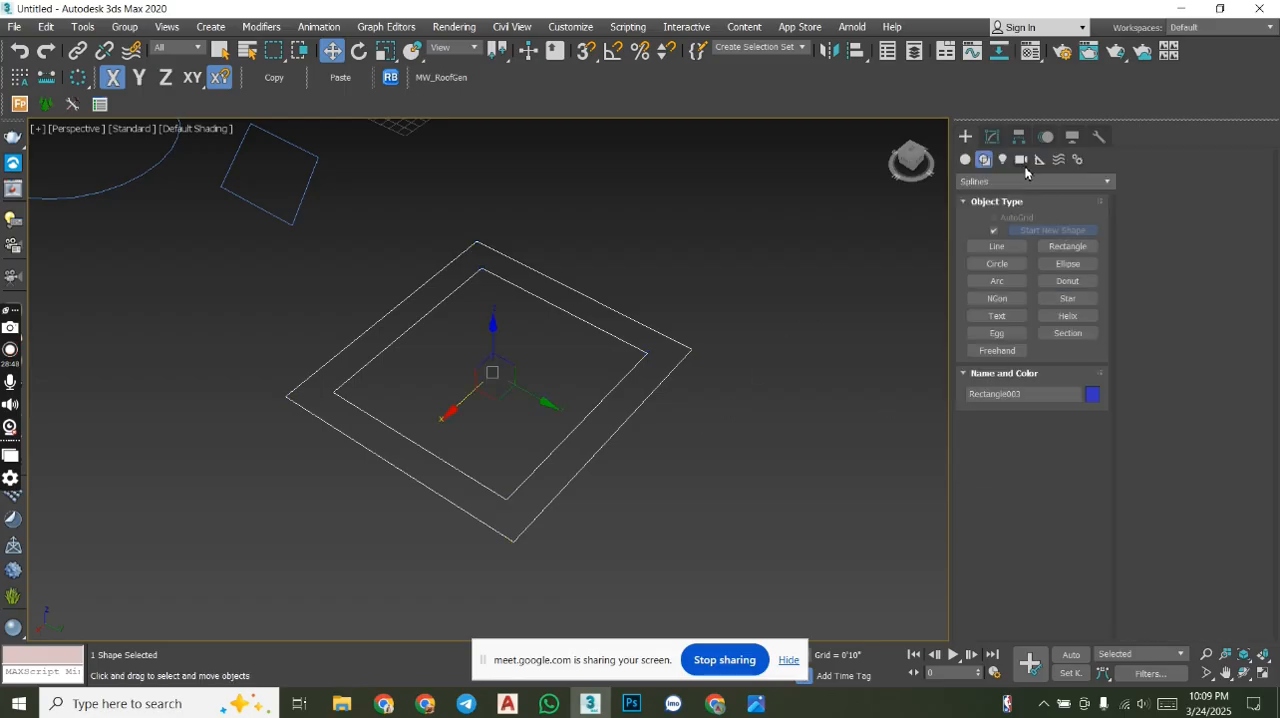
{"action": "left_click", "coordinate": [1057, 264]}
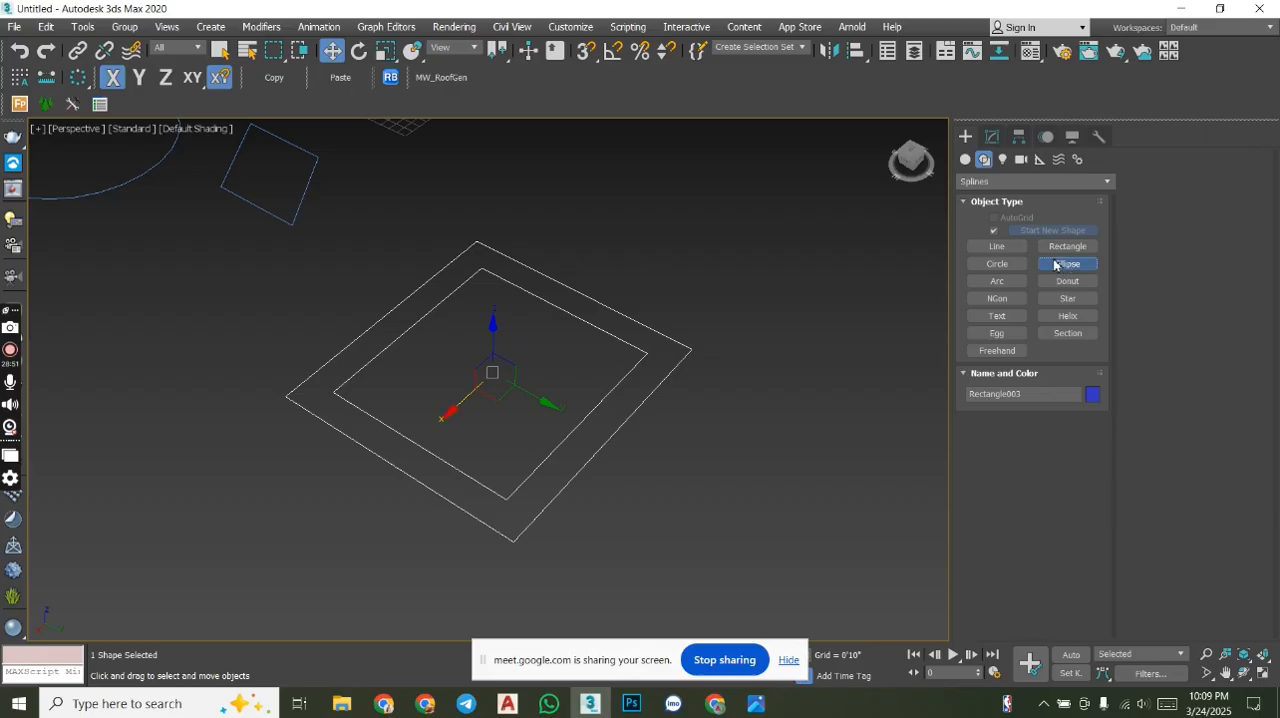
{"action": "middle_click_drag", "start_coordinate": [824, 298], "coordinate": [614, 317]}
{"action": "scroll", "coordinate": [697, 308], "scroll_direction": "up", "scroll_amount": 3}
{"action": "left_click_drag", "start_coordinate": [728, 315], "coordinate": [712, 466]}
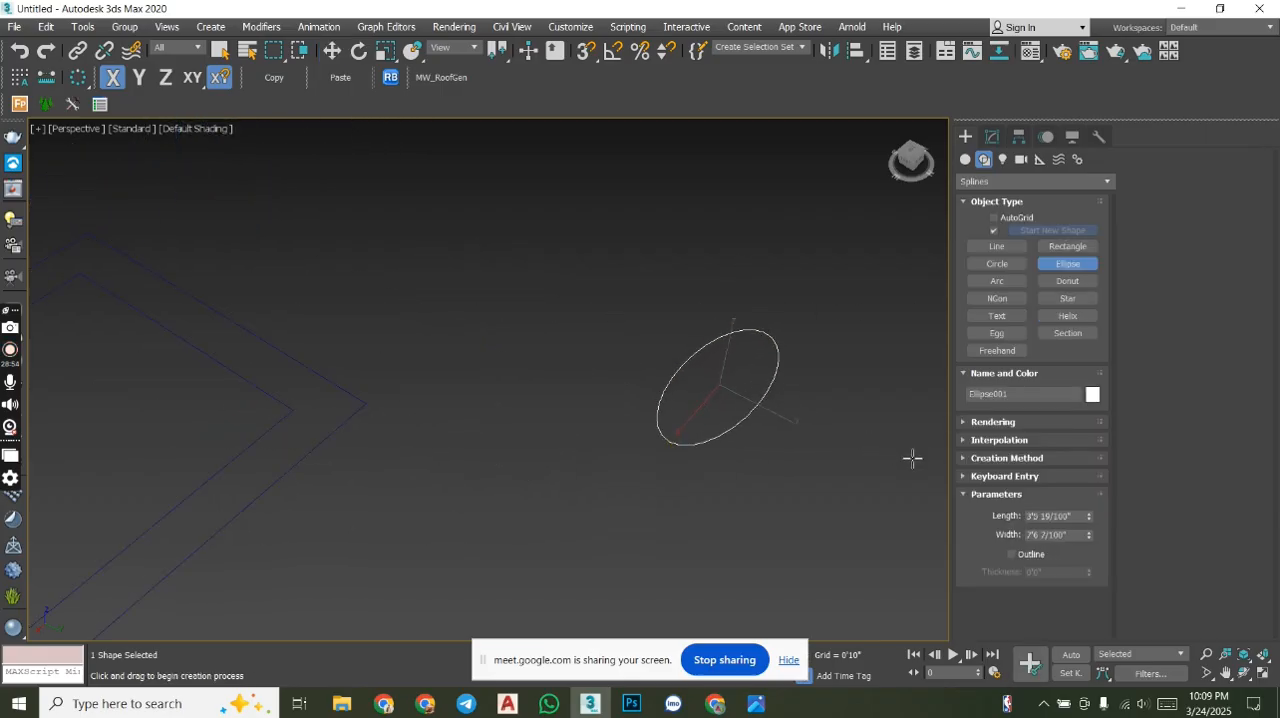
- Enable the ellipse spline in the renderer and the viewport with a radial thickness of 0'10", and finish its creation
{"action": "left_click", "coordinate": [990, 441]}
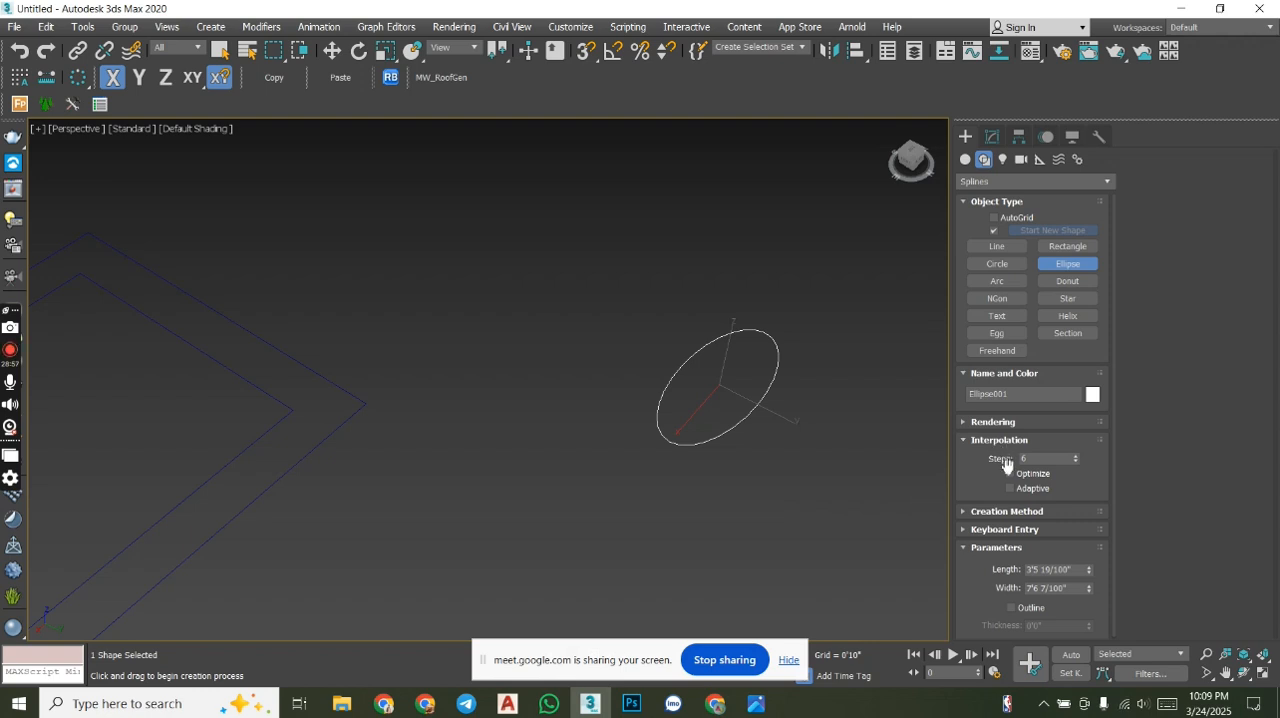
{"action": "left_click", "coordinate": [1002, 425]}
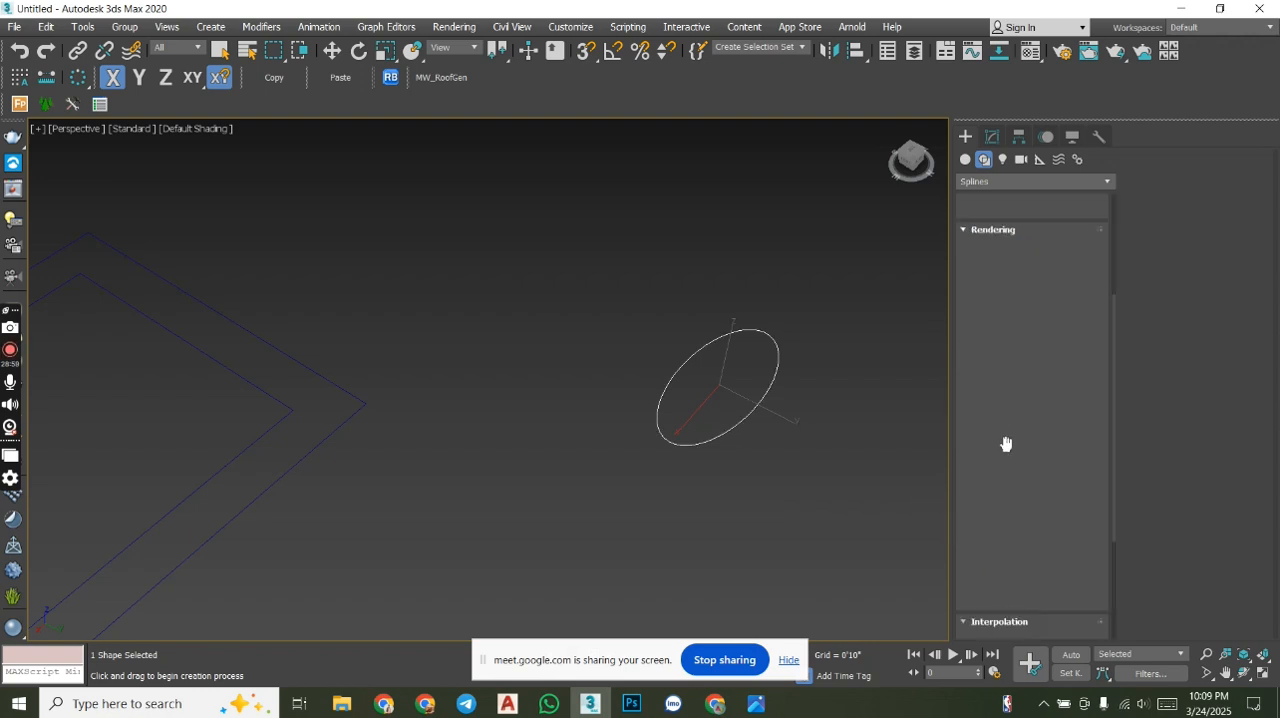
{"action": "left_click", "coordinate": [1133, 187]}
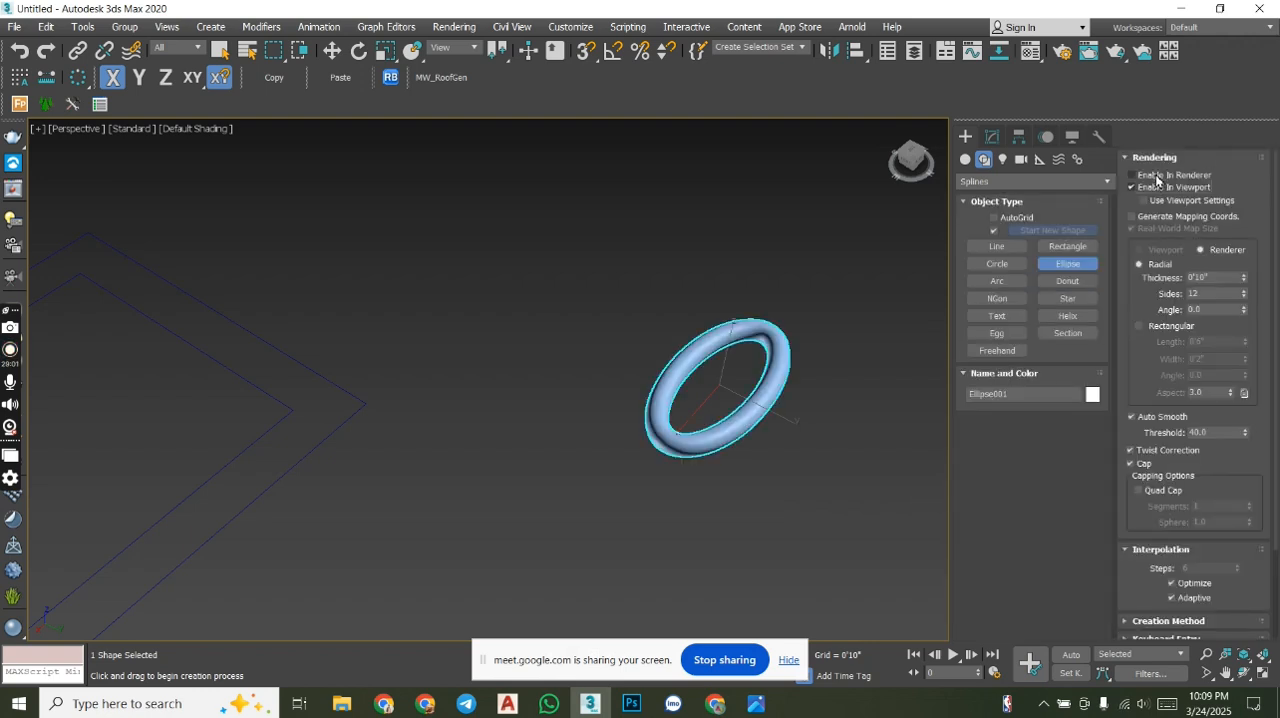
{"action": "mouse_move", "coordinate": [793, 412]}
{"action": "middle_mouse_down", "text": "alt"}
{"action": "mouse_move", "coordinate": [706, 346]}
{"action": "mouse_move", "coordinate": [712, 378]}
{"action": "mouse_move", "coordinate": [797, 415]}
{"action": "middle_mouse_up", "text": "alt"}
{"action": "right_click", "coordinate": [809, 370]}
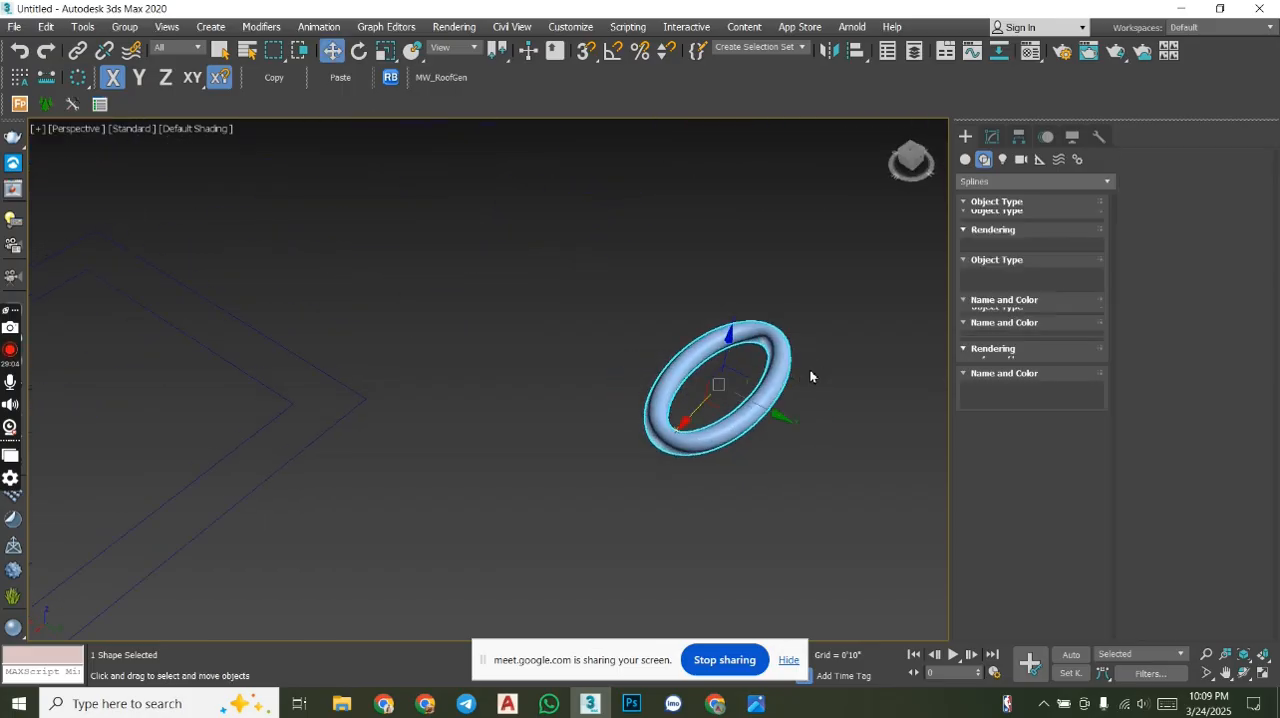
- Draw an open zigzag line of five straight segments beside the ellipse and disable its rendering in both renderer and viewport
{"action": "left_click", "coordinate": [1011, 251]}
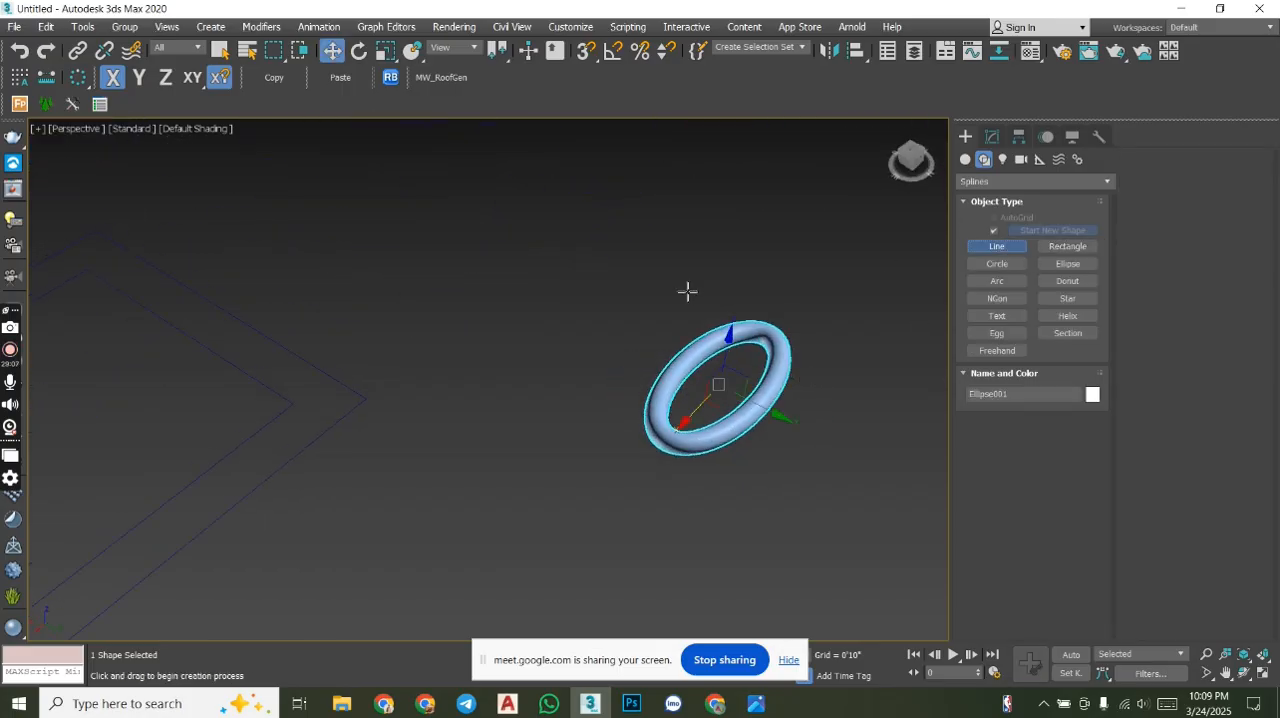
{"action": "middle_click_drag", "start_coordinate": [651, 318], "coordinate": [537, 411]}
{"action": "scroll", "coordinate": [457, 337], "scroll_direction": "down", "scroll_amount": 5}
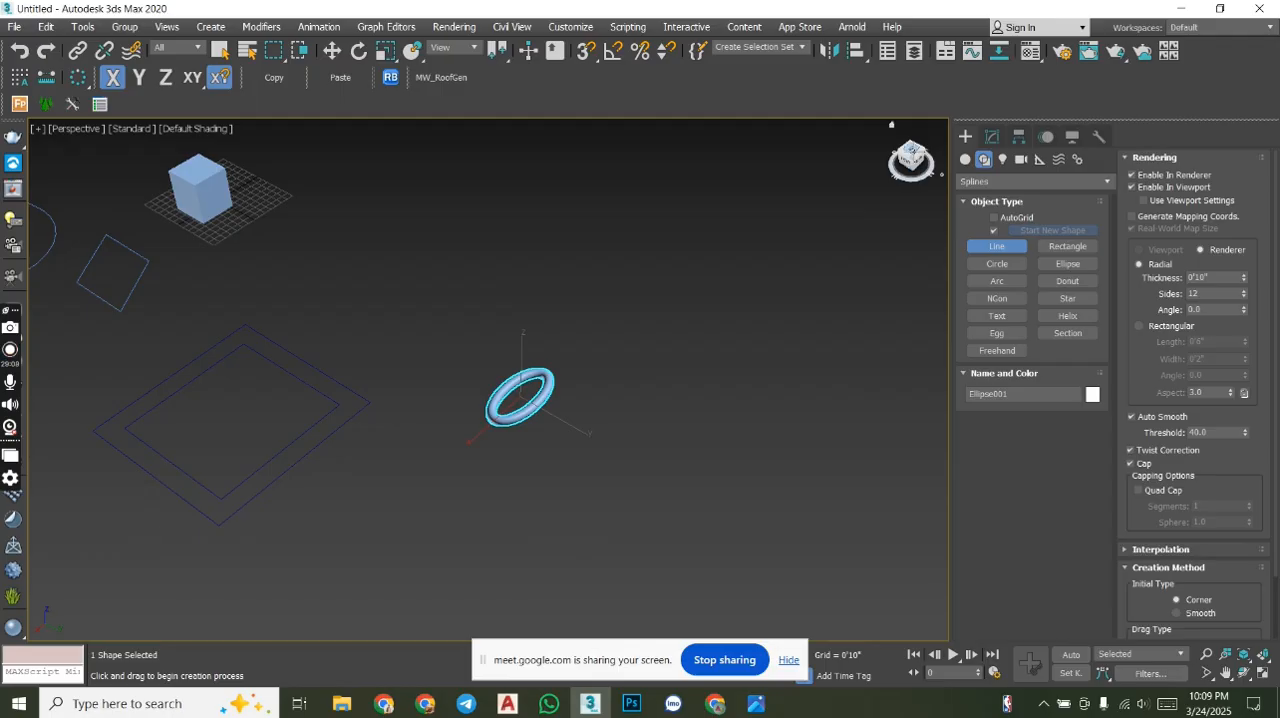
{"action": "left_click", "coordinate": [754, 273]}
{"action": "left_click", "coordinate": [667, 208]}
{"action": "left_click", "coordinate": [683, 410]}
{"action": "left_click", "coordinate": [868, 378]}
{"action": "left_click", "coordinate": [874, 500]}
{"action": "left_click", "coordinate": [738, 507]}
{"action": "right_click", "coordinate": [738, 507]}
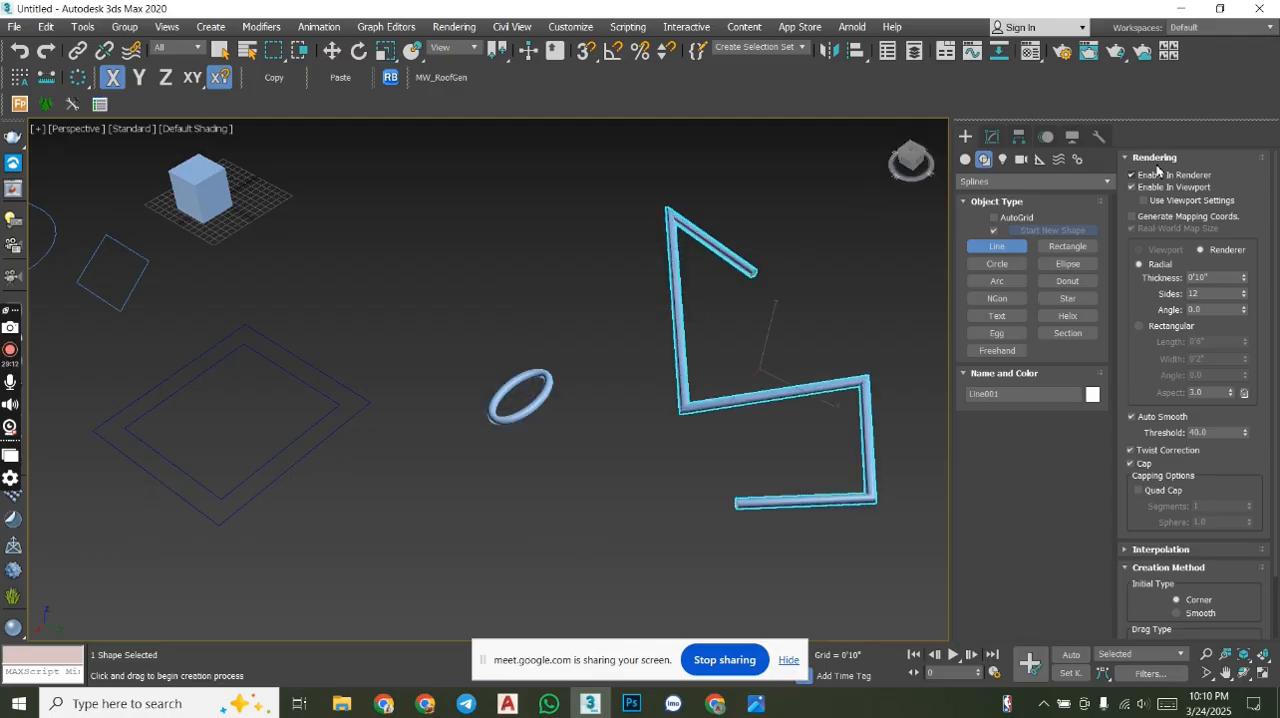
{"action": "left_click", "coordinate": [1150, 188]}
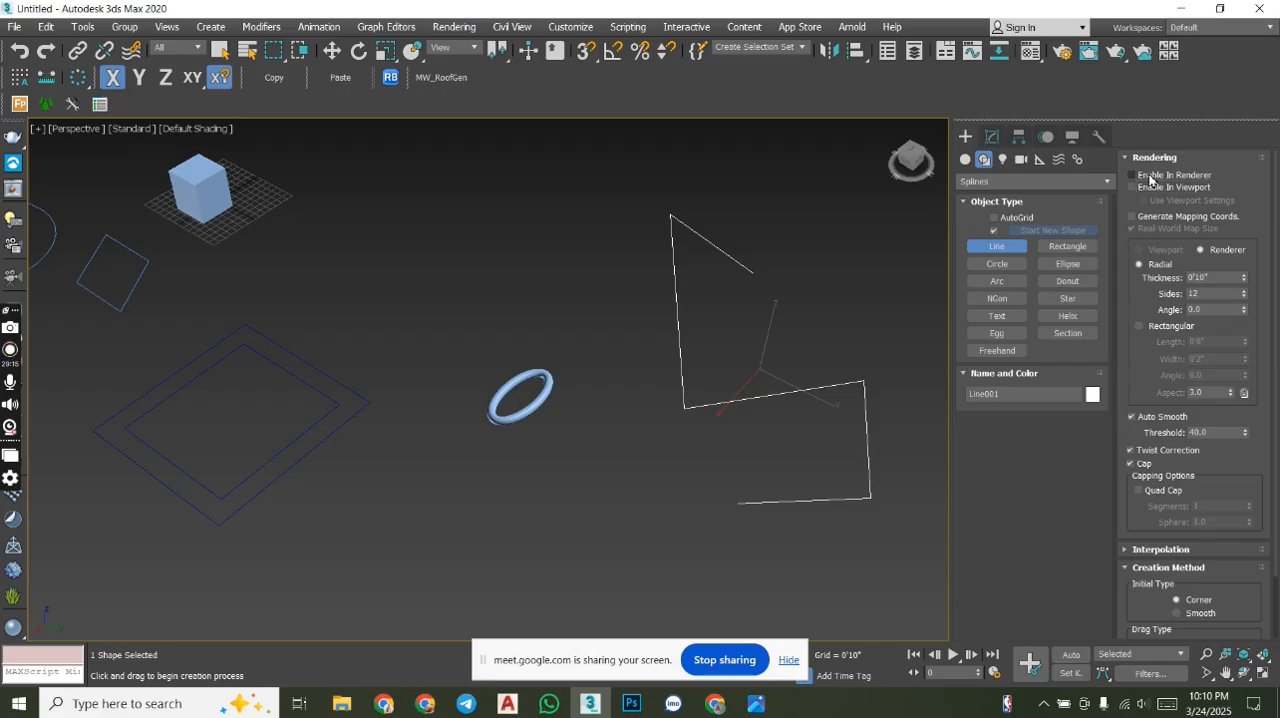
- In top view, draw a closed right-angled triangle with the Line tool, about 60' along the long leg and 28' along the short one
{"action": "middle_click_drag", "start_coordinate": [771, 237], "coordinate": [569, 339]}
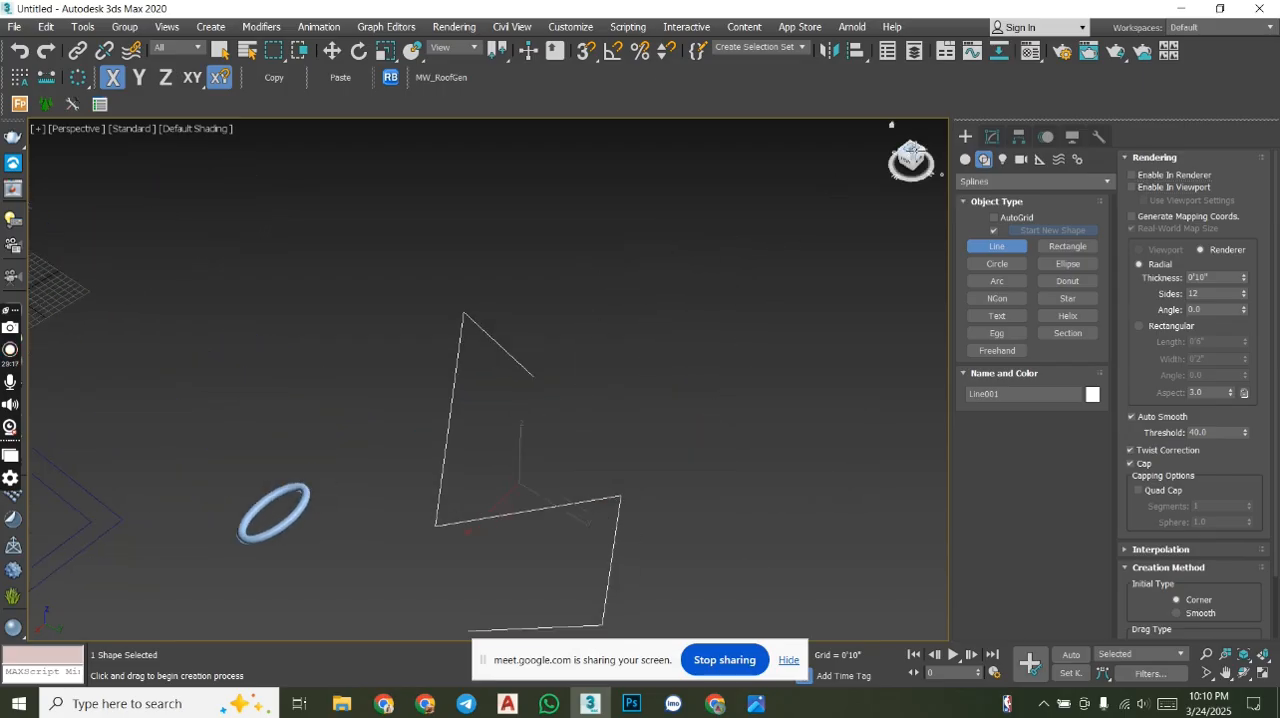
{"action": "left_click", "coordinate": [912, 150]}
{"action": "middle_click_drag", "start_coordinate": [783, 237], "coordinate": [781, 370]}
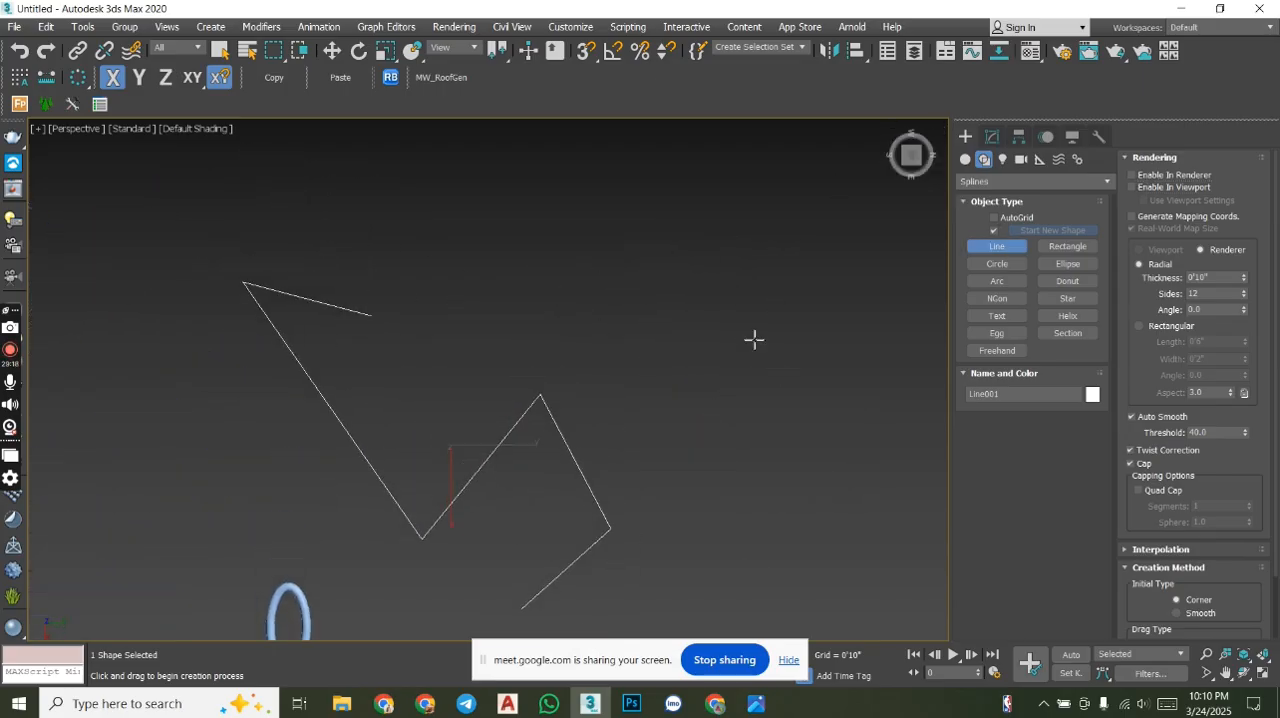
{"action": "scroll", "coordinate": [719, 327], "scroll_direction": "down", "scroll_amount": 3}
{"action": "left_click", "coordinate": [624, 270]}
{"action": "middle_click_drag", "start_coordinate": [789, 315], "coordinate": [511, 305]}
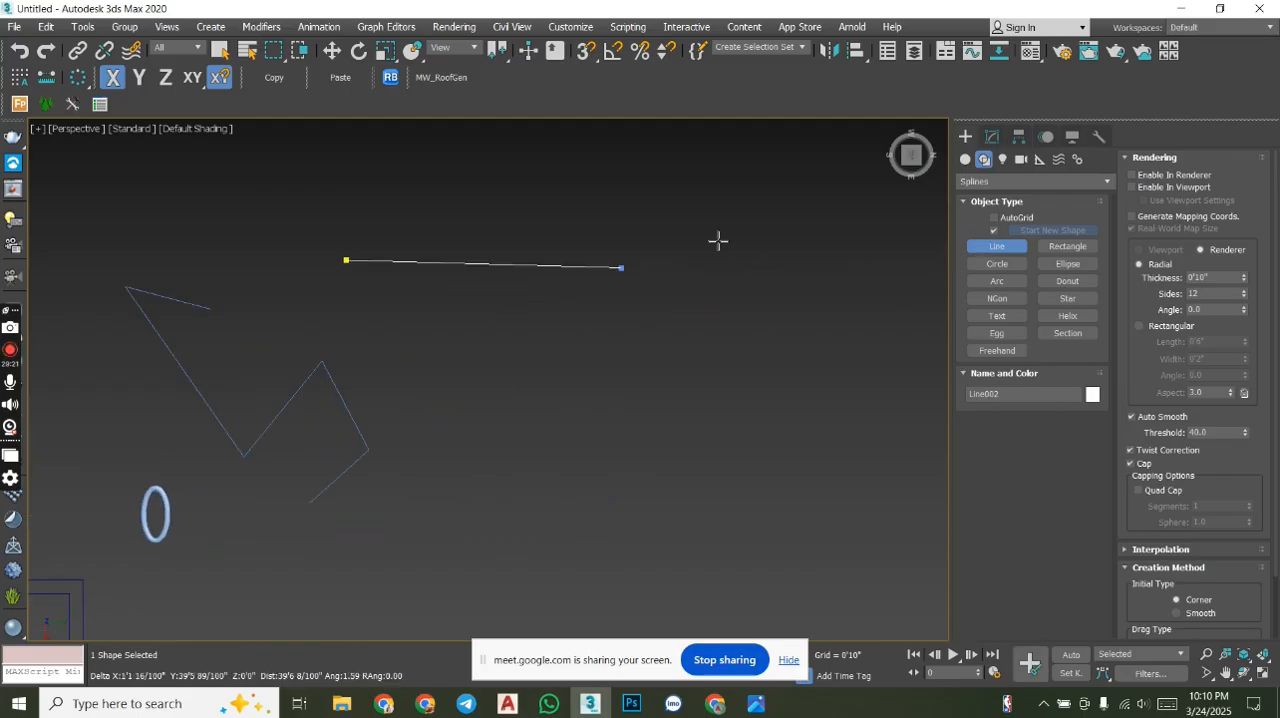
{"action": "left_click", "coordinate": [763, 265]}
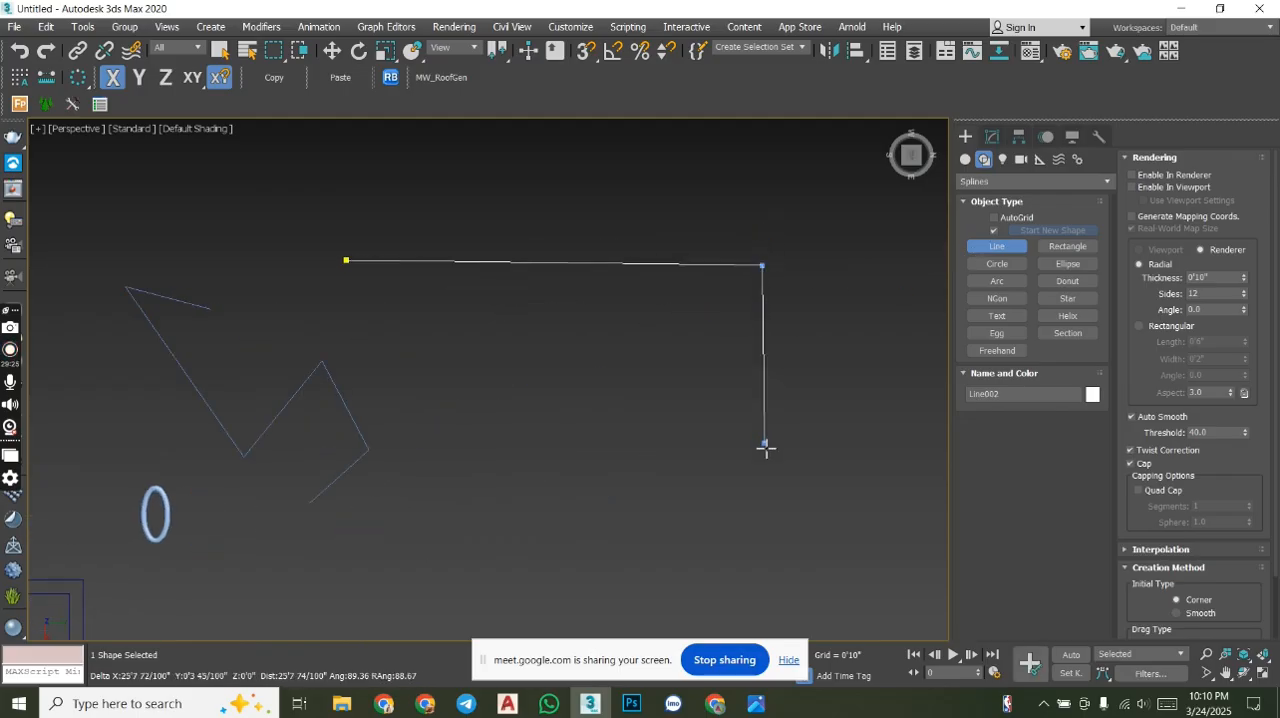
{"action": "left_click", "coordinate": [762, 458]}
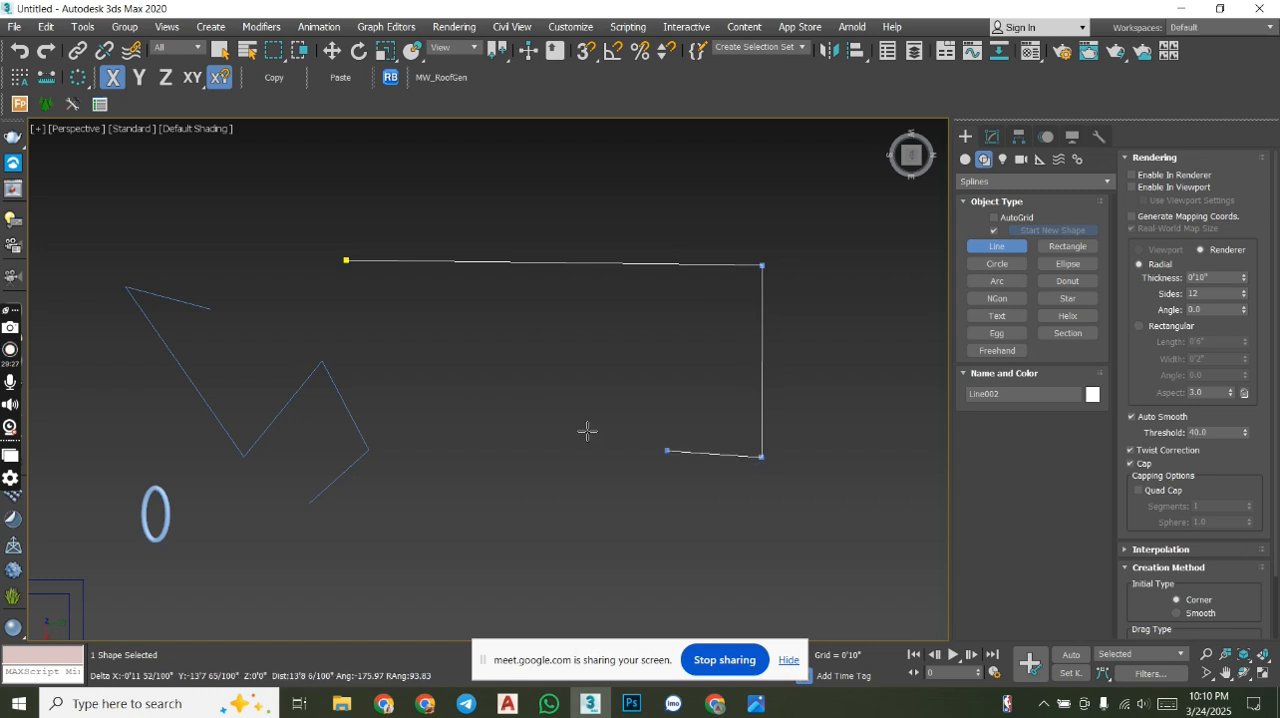
{"action": "left_click", "coordinate": [347, 262]}
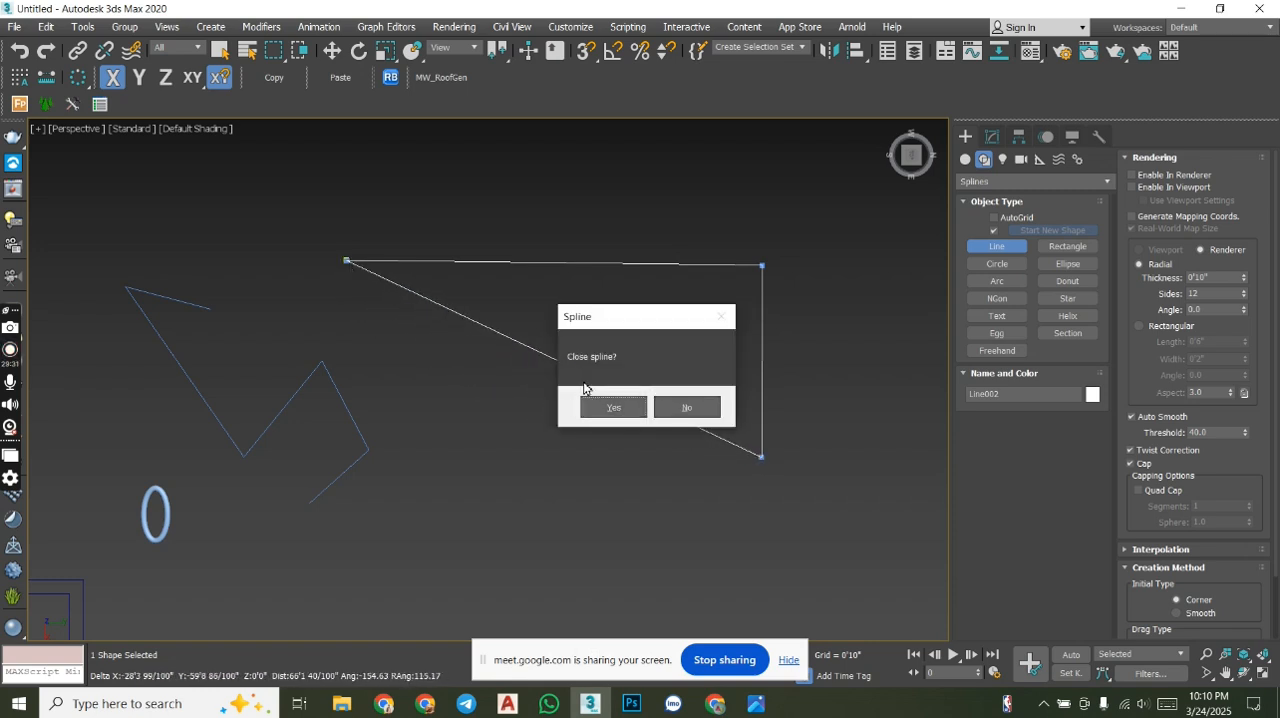
{"action": "left_click", "coordinate": [614, 405]}
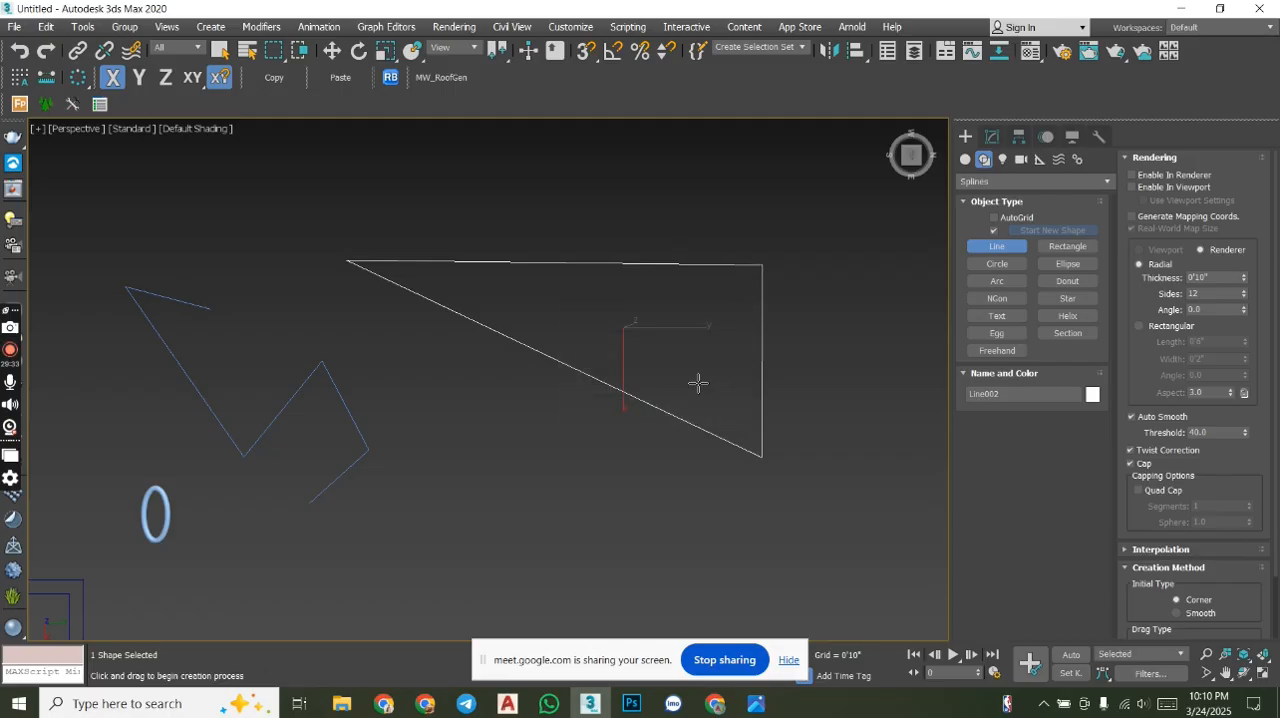
- Extrude the closed triangle by 5'0" and view the solid from an angle
{"action": "left_click", "coordinate": [992, 137]}
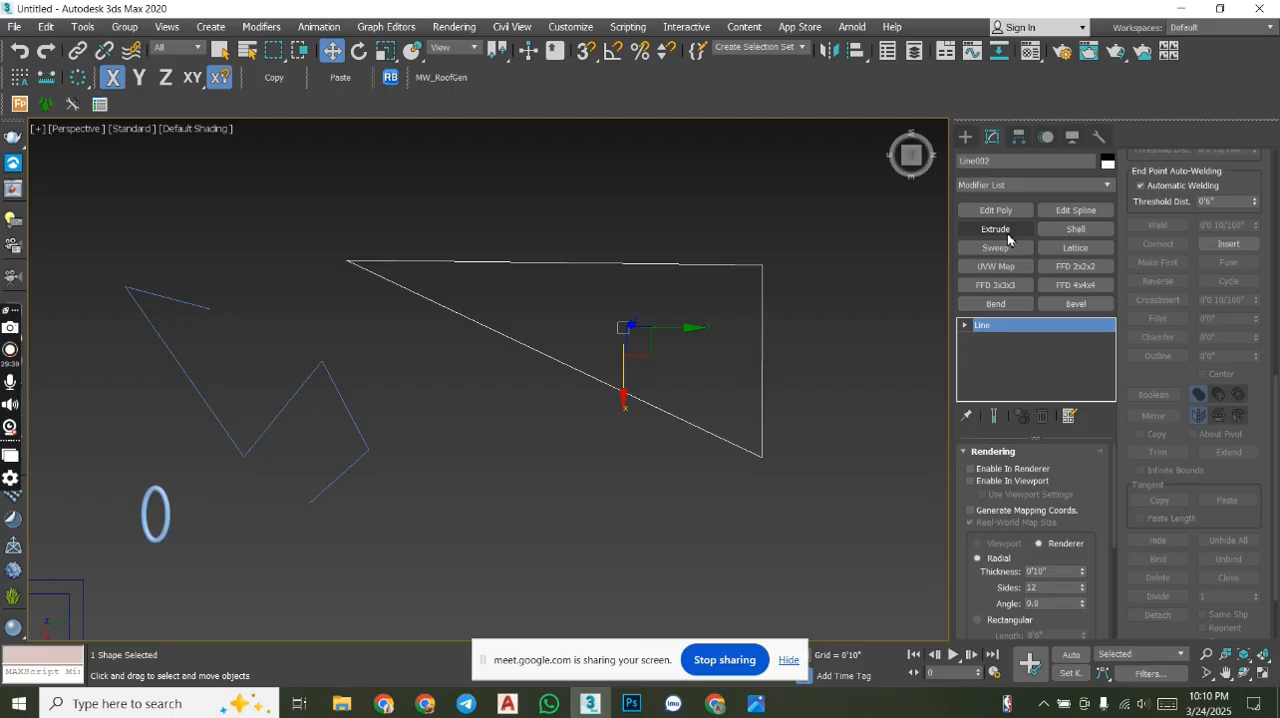
{"action": "left_click", "coordinate": [1000, 229]}
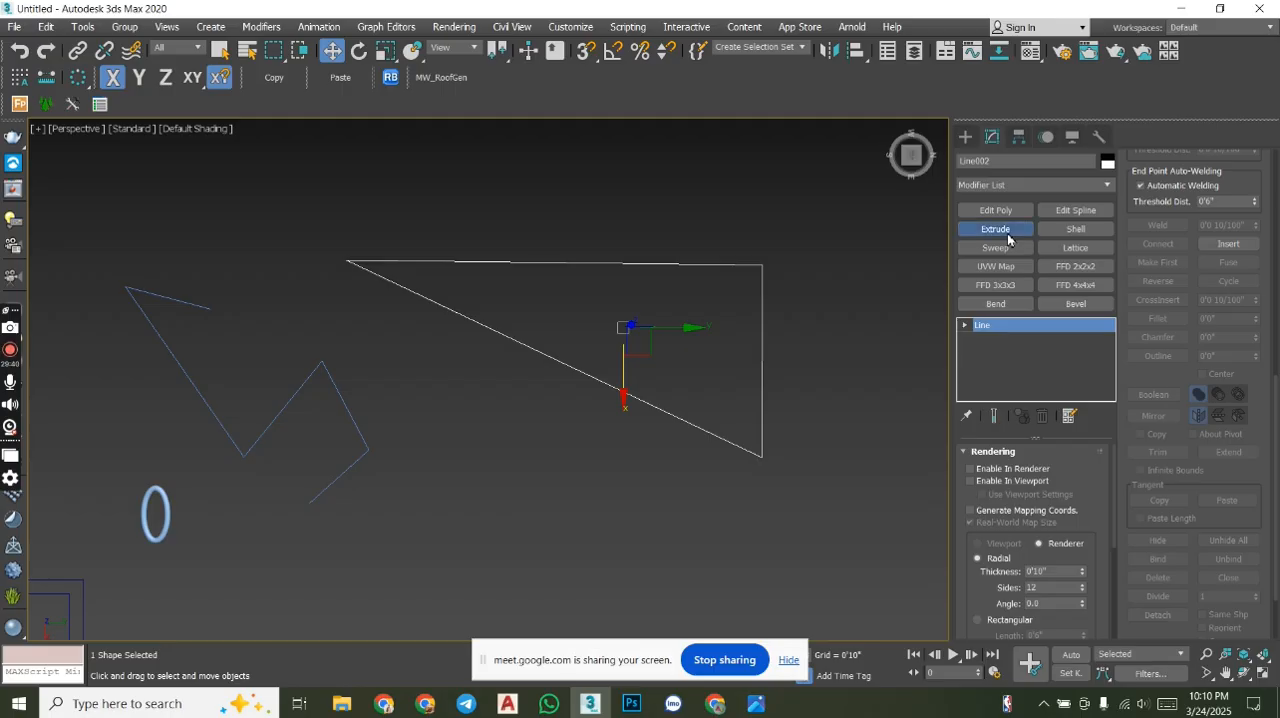
{"action": "middle_click_drag", "start_coordinate": [585, 510], "coordinate": [595, 347], "text": "alt"}
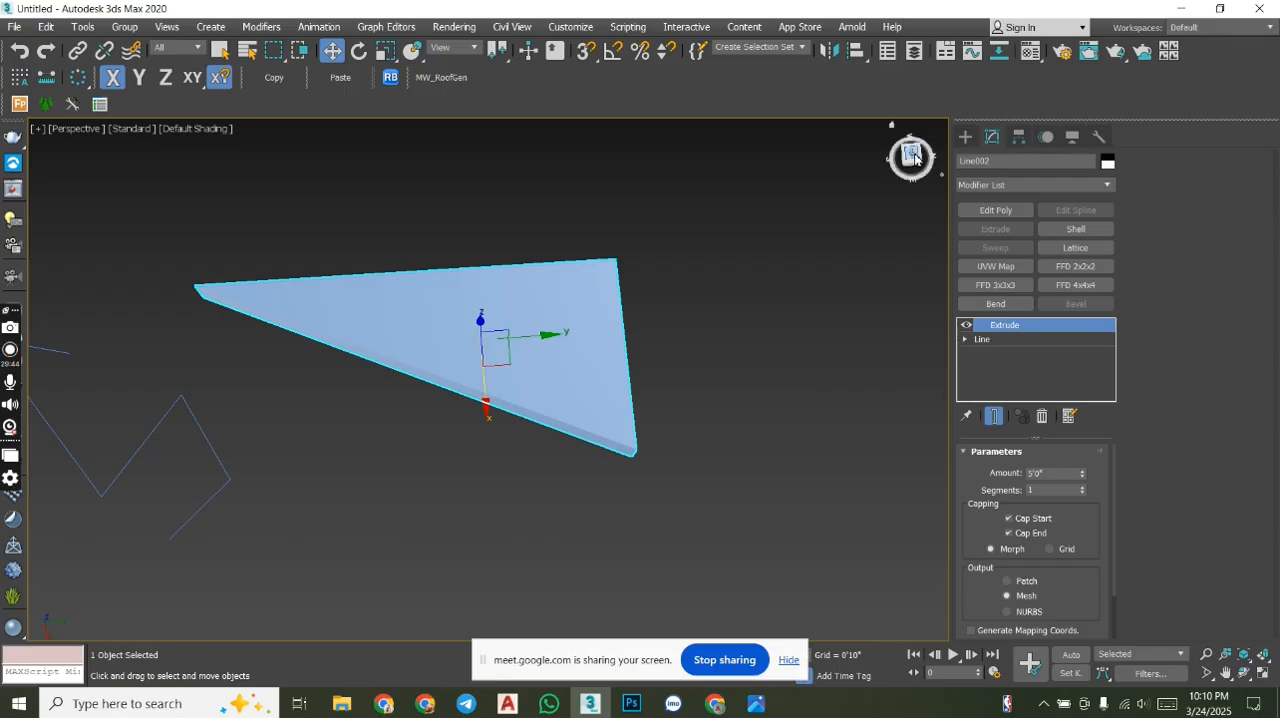
- In top view, draw an open winding line beside the triangular solid, mixing right-angled turns with slanted segments and starting with an edge about 32' long
{"action": "left_click", "coordinate": [906, 155]}
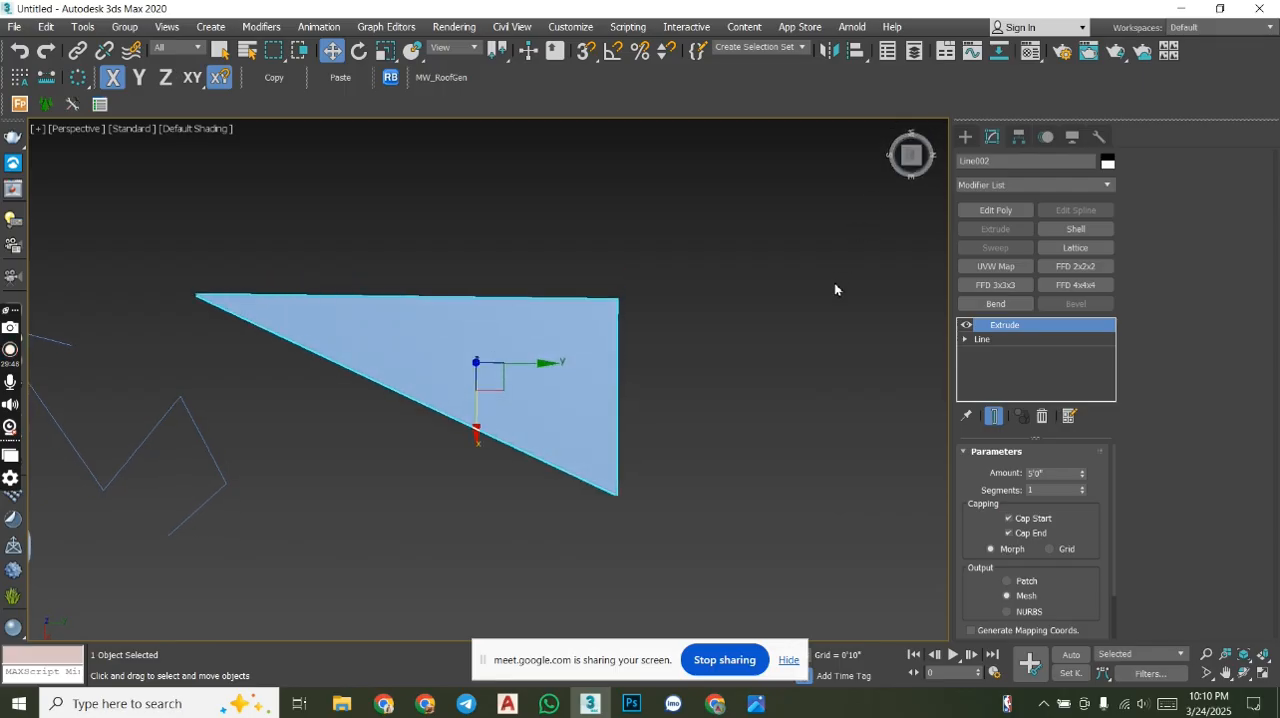
{"action": "middle_click_drag", "start_coordinate": [835, 300], "coordinate": [590, 294]}
{"action": "left_click", "coordinate": [965, 136]}
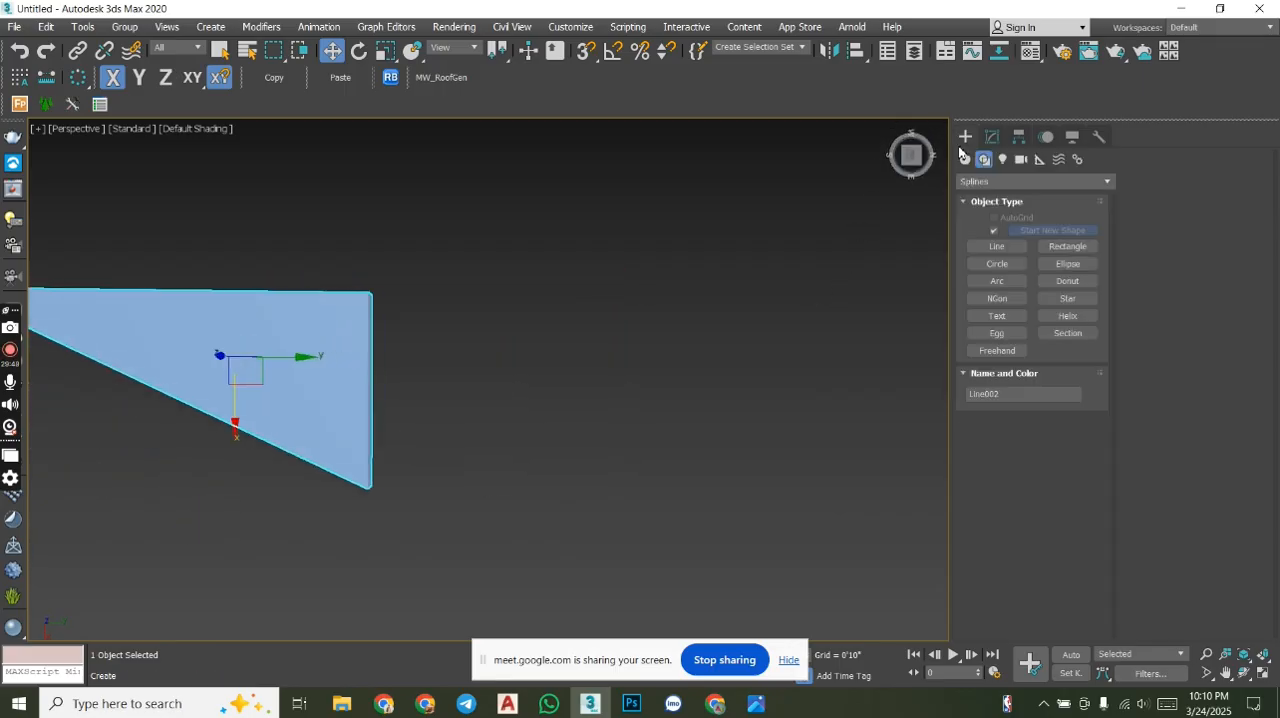
{"action": "left_click", "coordinate": [995, 246]}
{"action": "left_click", "coordinate": [578, 327]}
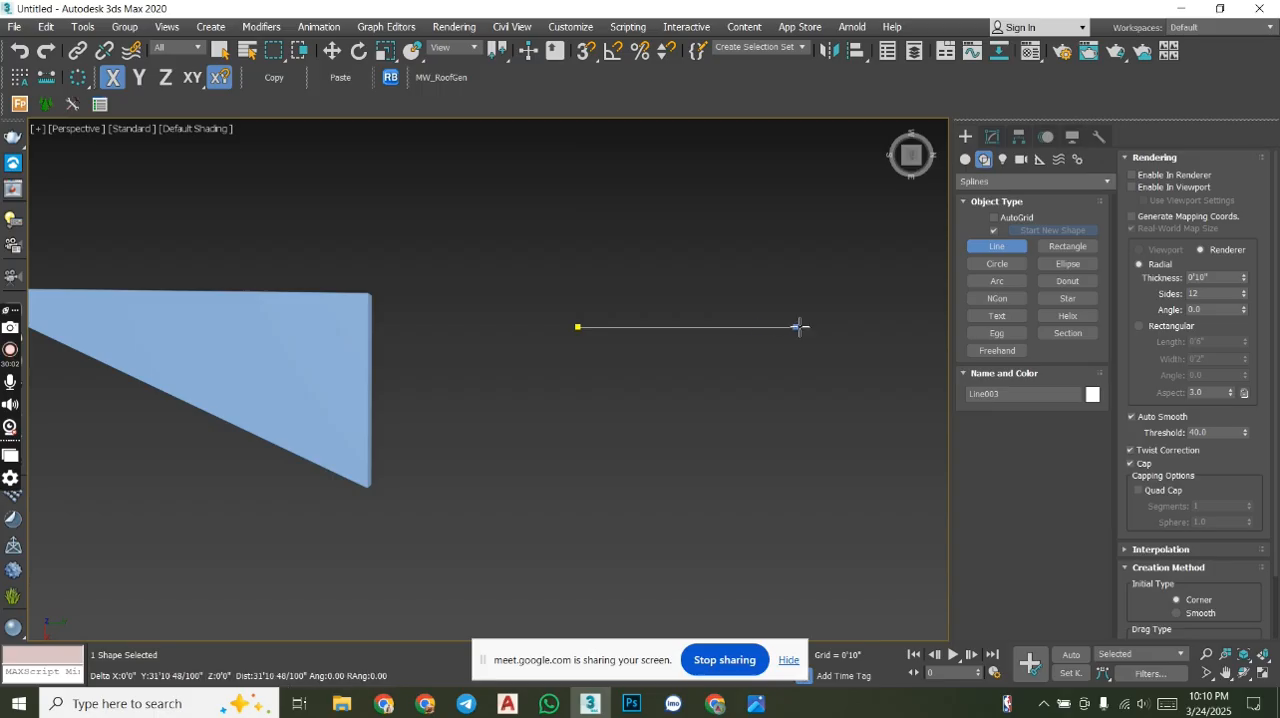
{"action": "left_click", "coordinate": [798, 327]}
{"action": "left_click", "coordinate": [805, 505]}
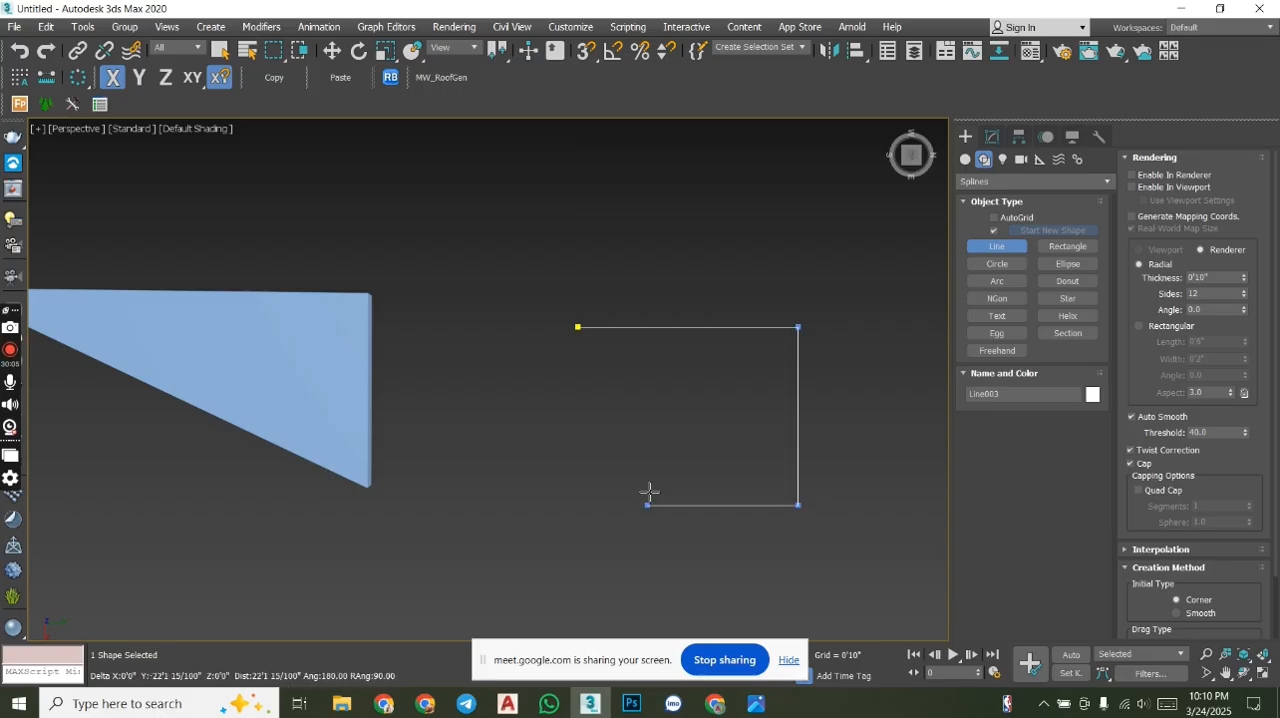
{"action": "left_click", "coordinate": [652, 553]}
{"action": "left_click", "coordinate": [650, 553]}
{"action": "left_click", "coordinate": [861, 551]}
{"action": "left_click", "coordinate": [855, 271]}
{"action": "left_click", "coordinate": [529, 270]}
{"action": "left_click", "coordinate": [736, 386]}
{"action": "left_click", "coordinate": [736, 449]}
{"action": "left_click", "coordinate": [533, 446]}
{"action": "left_click", "coordinate": [554, 514]}
{"action": "left_click", "coordinate": [688, 452]}
{"action": "left_click", "coordinate": [784, 494]}
{"action": "left_click", "coordinate": [779, 375]}
{"action": "left_click", "coordinate": [653, 353]}
{"action": "left_click", "coordinate": [590, 347]}
{"action": "right_click", "coordinate": [594, 351]}
- Draw an open V-shaped line of two segments beside the winding line, using the Corner initial and drag types
{"action": "middle_click_drag", "start_coordinate": [862, 434], "coordinate": [600, 390]}
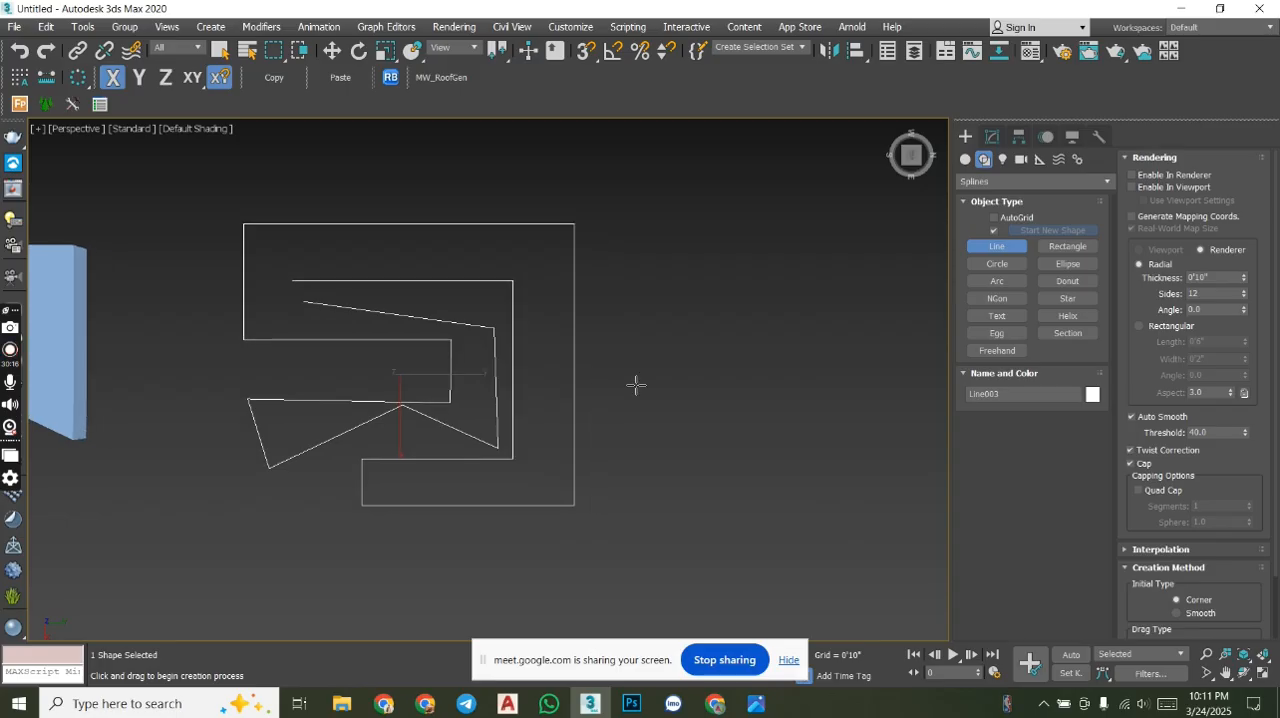
{"action": "scroll", "coordinate": [1243, 216], "scroll_direction": "down", "scroll_amount": 3}
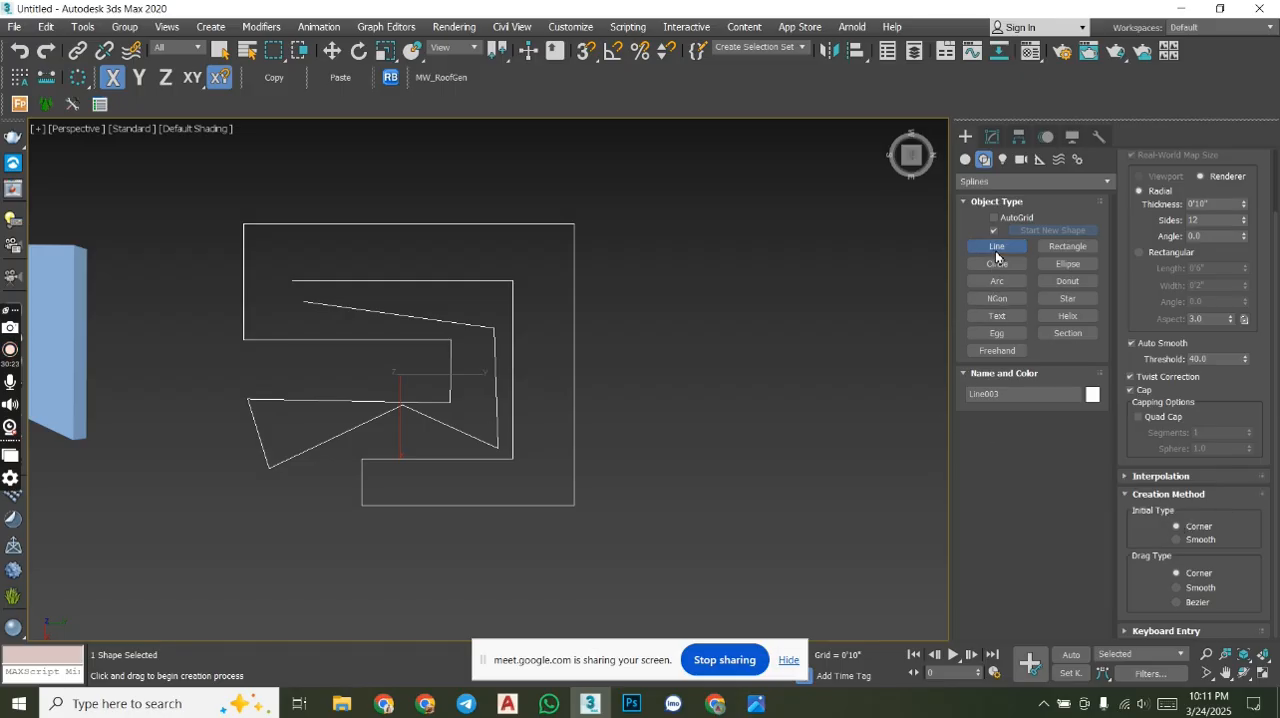
{"action": "left_click", "coordinate": [660, 250]}
{"action": "left_click", "coordinate": [658, 439]}
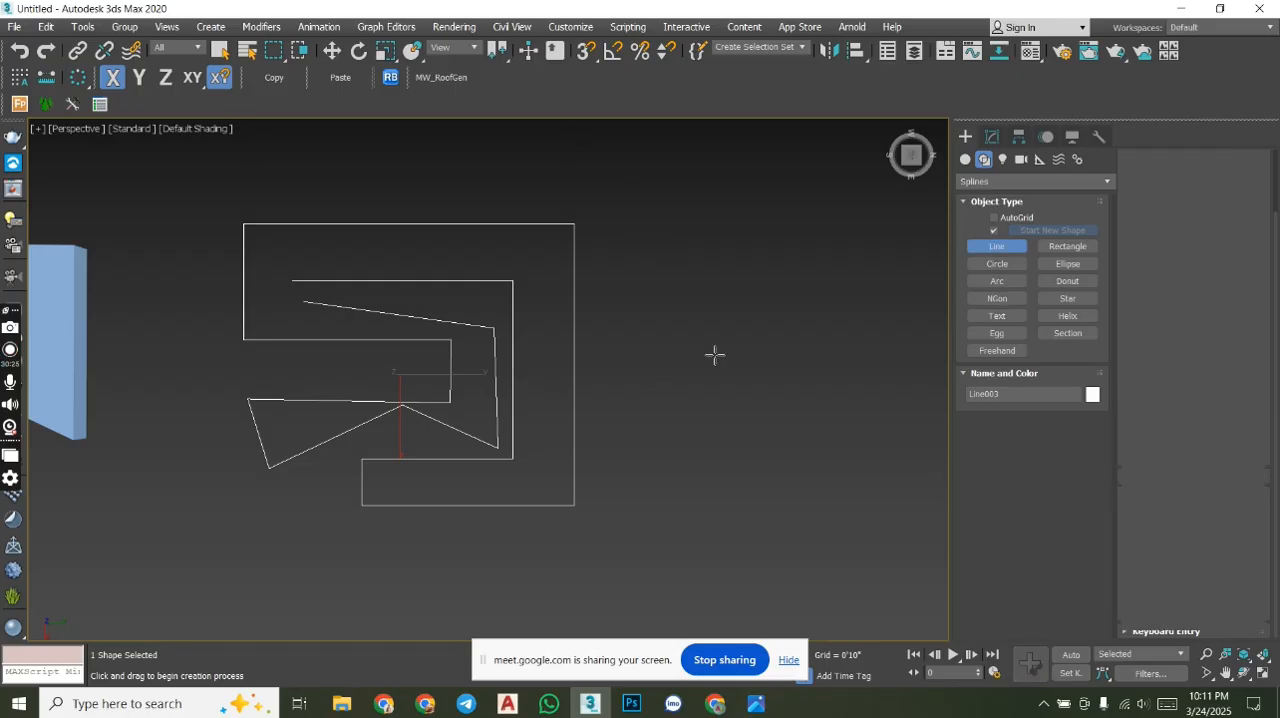
{"action": "left_click", "coordinate": [762, 320]}
{"action": "right_click", "coordinate": [766, 323]}
- Set the Line tool's Drag Type to Smooth and draw an open, roughly pentagonal line of five segments beside the V shape
{"action": "middle_click_drag", "start_coordinate": [765, 392], "coordinate": [600, 380]}
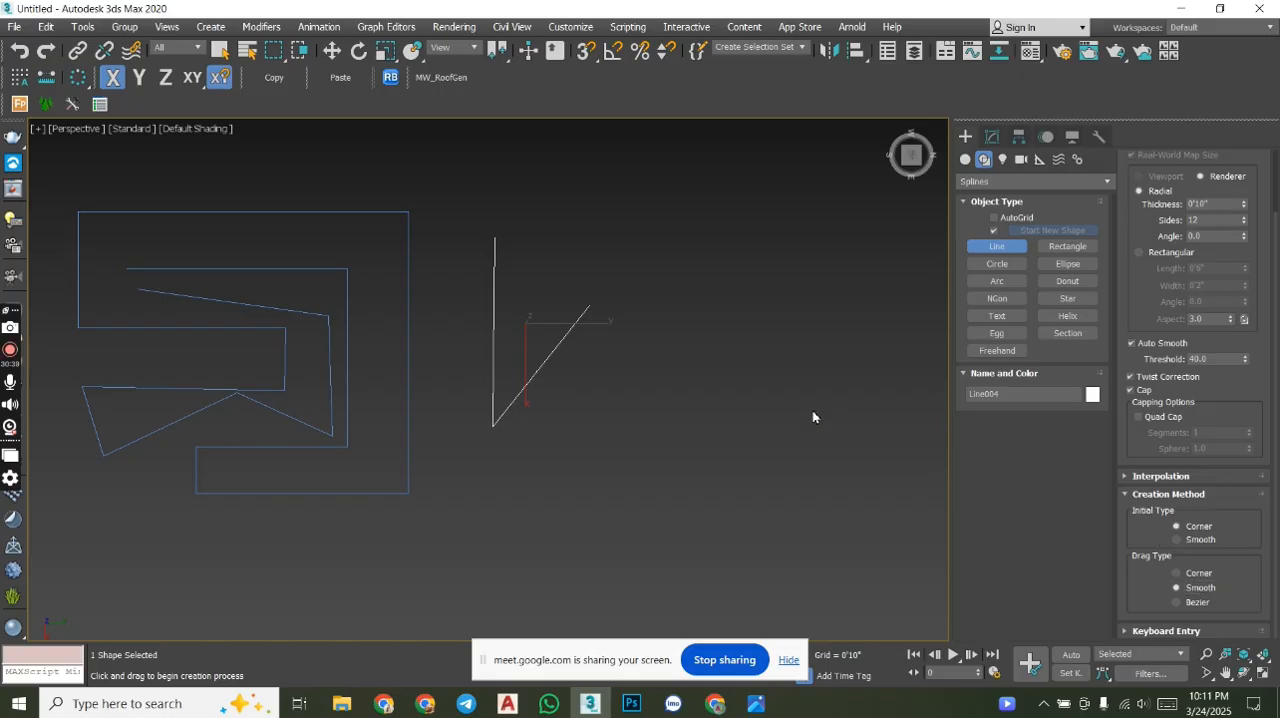
{"action": "middle_click_drag", "start_coordinate": [753, 404], "coordinate": [680, 371]}
{"action": "left_click", "coordinate": [678, 365]}
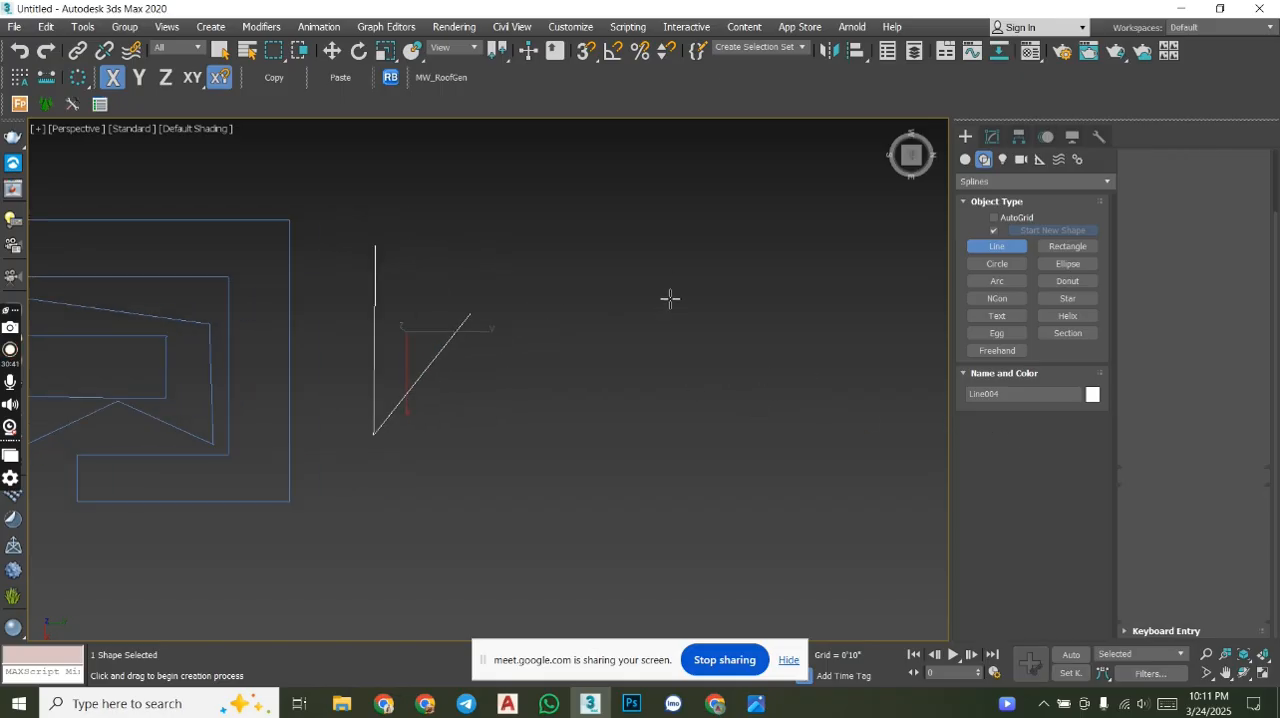
{"action": "left_click", "coordinate": [671, 336]}
{"action": "left_click", "coordinate": [759, 286]}
{"action": "left_click", "coordinate": [832, 402]}
{"action": "right_click", "coordinate": [817, 432]}
{"action": "left_click", "coordinate": [746, 503]}
{"action": "left_click", "coordinate": [603, 438]}
{"action": "right_click", "coordinate": [710, 420]}
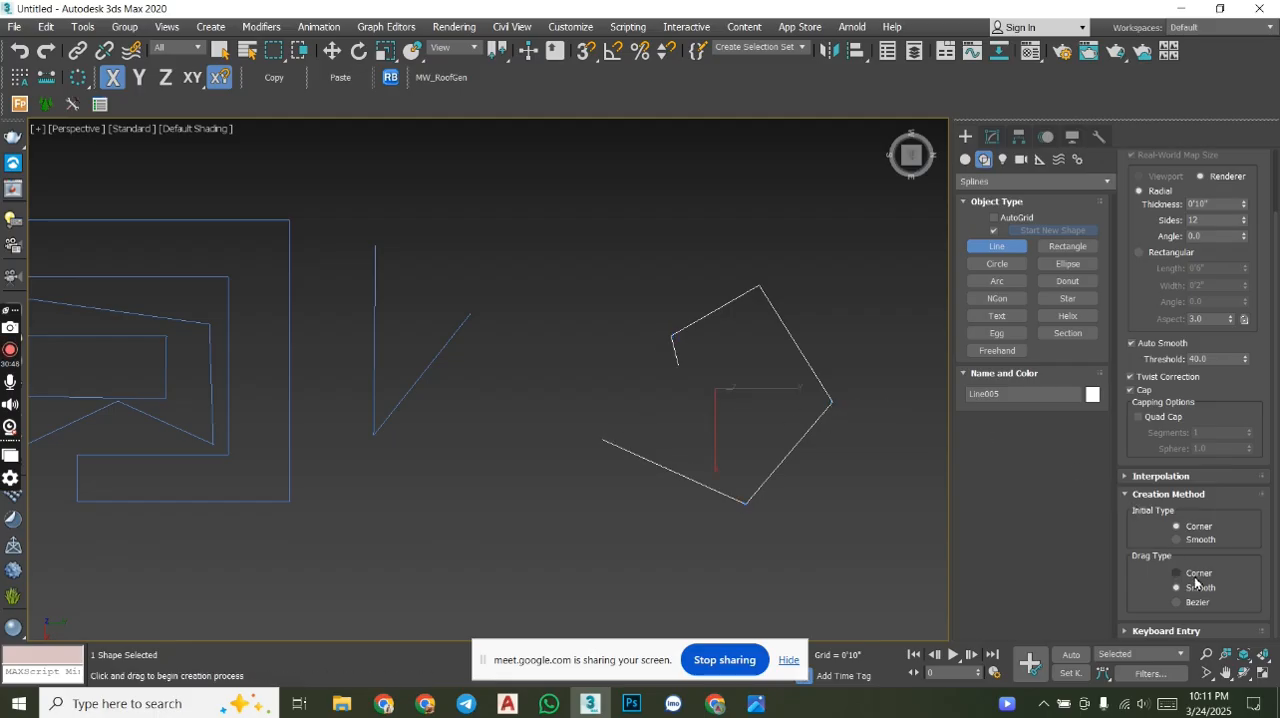
- Set the Line tool's Initial Type to Smooth and draw an open wavy line of eight segments running down across the pentagonal line
{"action": "left_click", "coordinate": [1180, 539]}
{"action": "left_click", "coordinate": [599, 241]}
{"action": "left_click", "coordinate": [741, 218]}
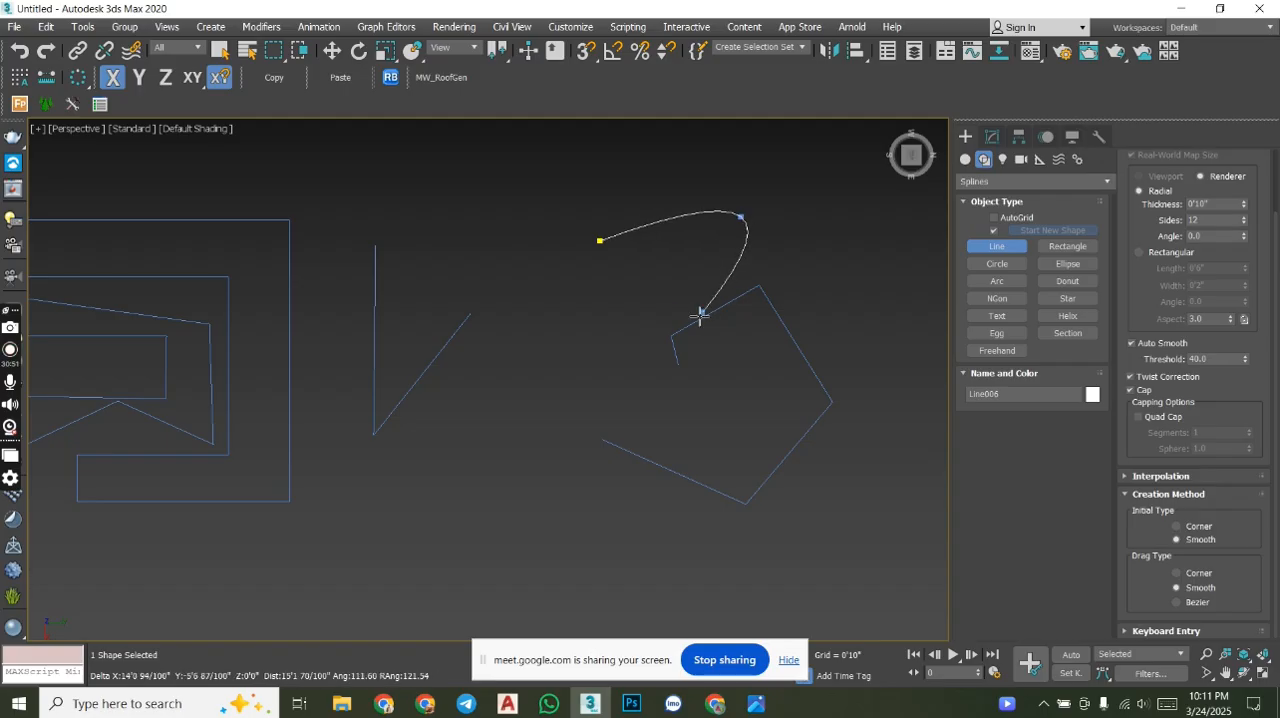
{"action": "left_click", "coordinate": [643, 312]}
{"action": "left_click", "coordinate": [738, 349]}
{"action": "middle_click_drag", "start_coordinate": [643, 309], "coordinate": [407, 236]}
{"action": "left_click", "coordinate": [456, 331]}
{"action": "left_click", "coordinate": [556, 341]}
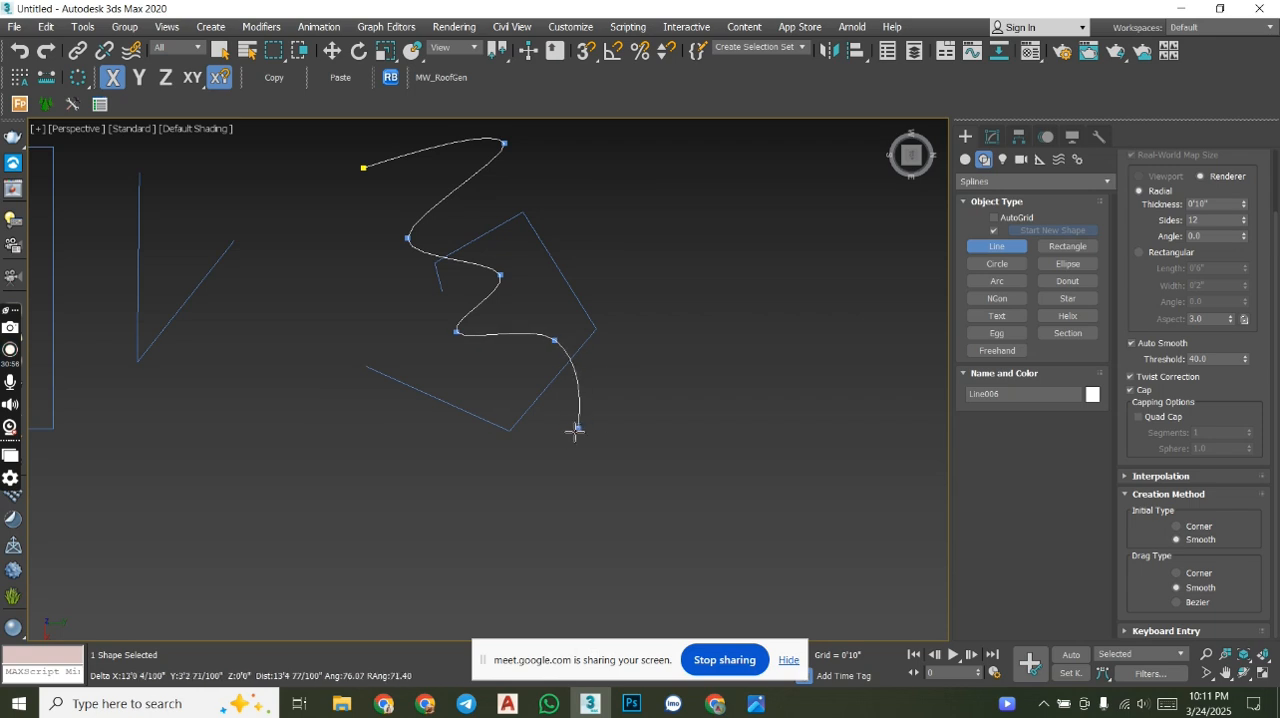
{"action": "left_click", "coordinate": [556, 428]}
{"action": "left_click", "coordinate": [670, 461]}
{"action": "left_click", "coordinate": [687, 519]}
{"action": "right_click", "coordinate": [694, 507]}
- Set the Line tool's Drag Type to Bezier and draw a second open wavy line in the empty area beside the first
{"action": "middle_click_drag", "start_coordinate": [786, 443], "coordinate": [610, 480]}
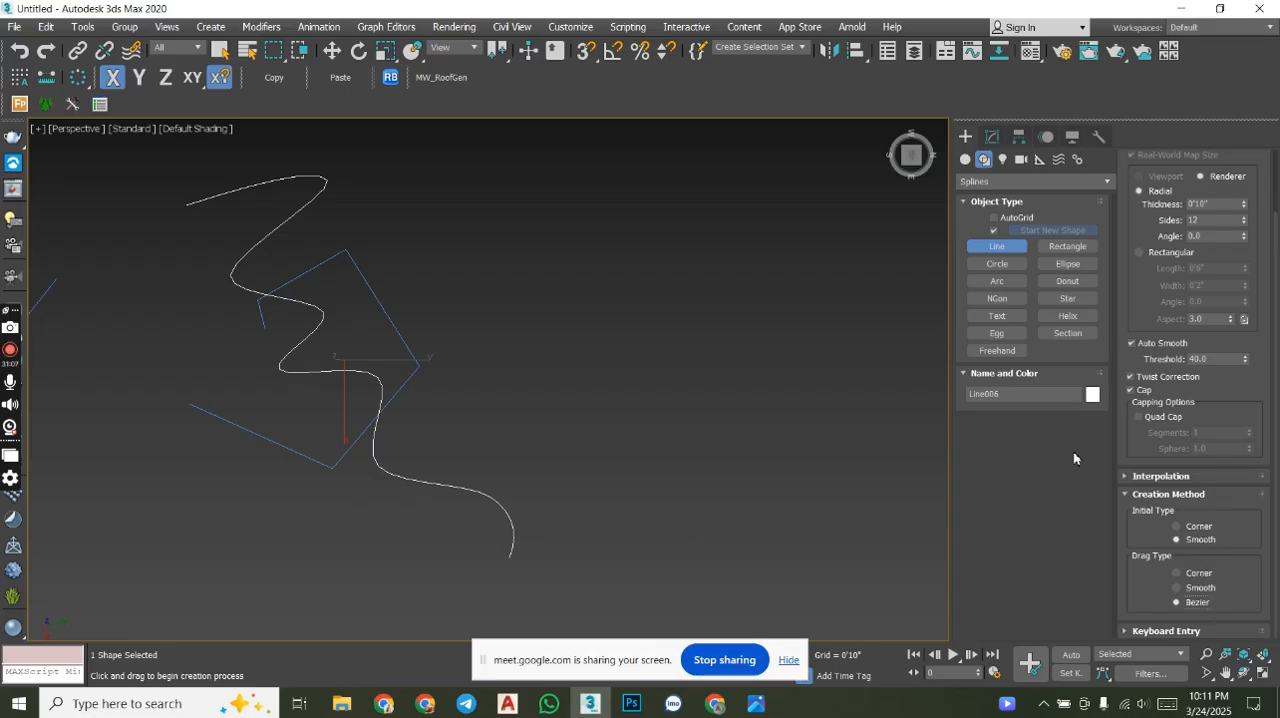
{"action": "left_click", "coordinate": [680, 236]}
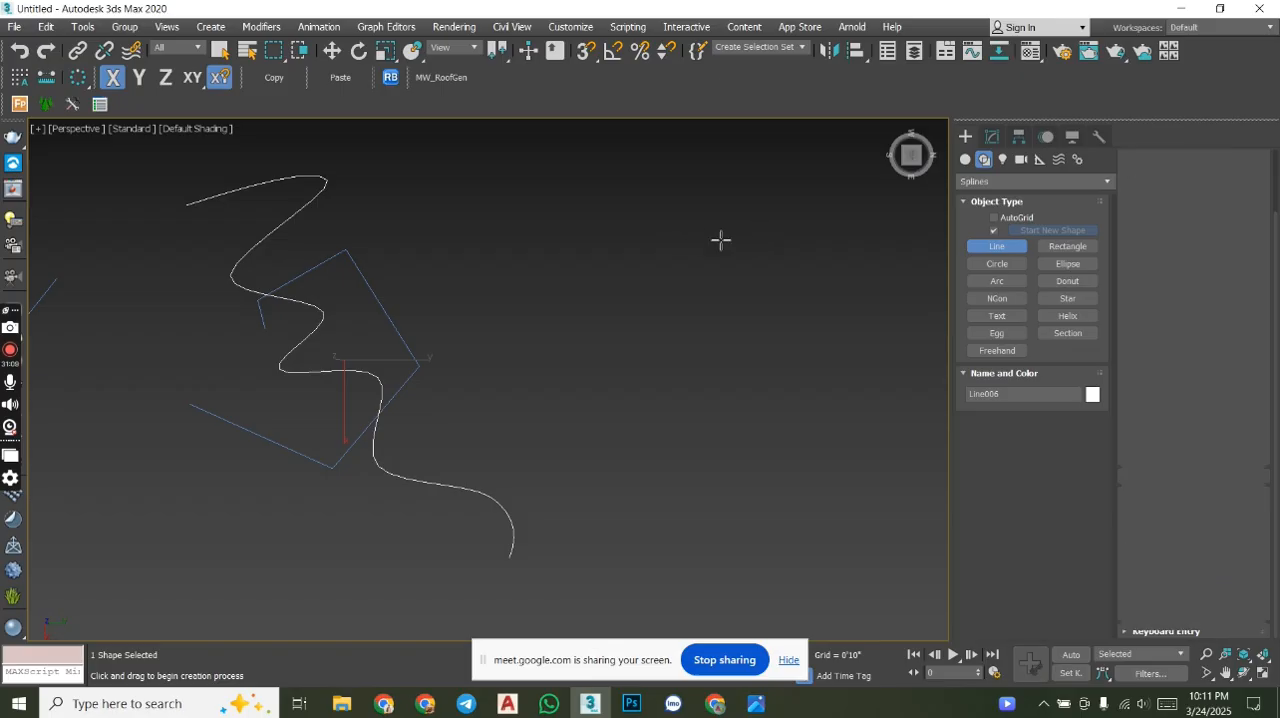
{"action": "left_click", "coordinate": [778, 311]}
{"action": "left_click", "coordinate": [666, 382]}
{"action": "left_click", "coordinate": [819, 459]}
{"action": "middle_click_drag", "start_coordinate": [816, 458], "coordinate": [697, 320]}
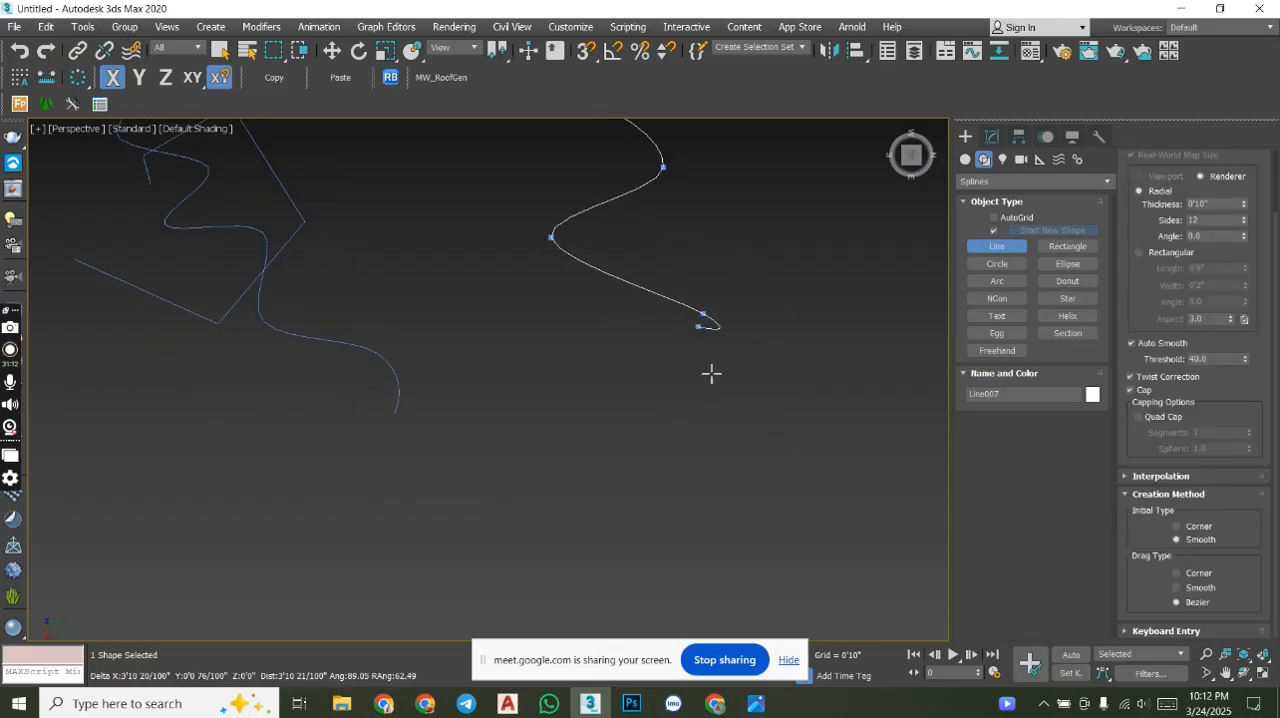
{"action": "left_click", "coordinate": [616, 422]}
{"action": "left_click", "coordinate": [818, 482]}
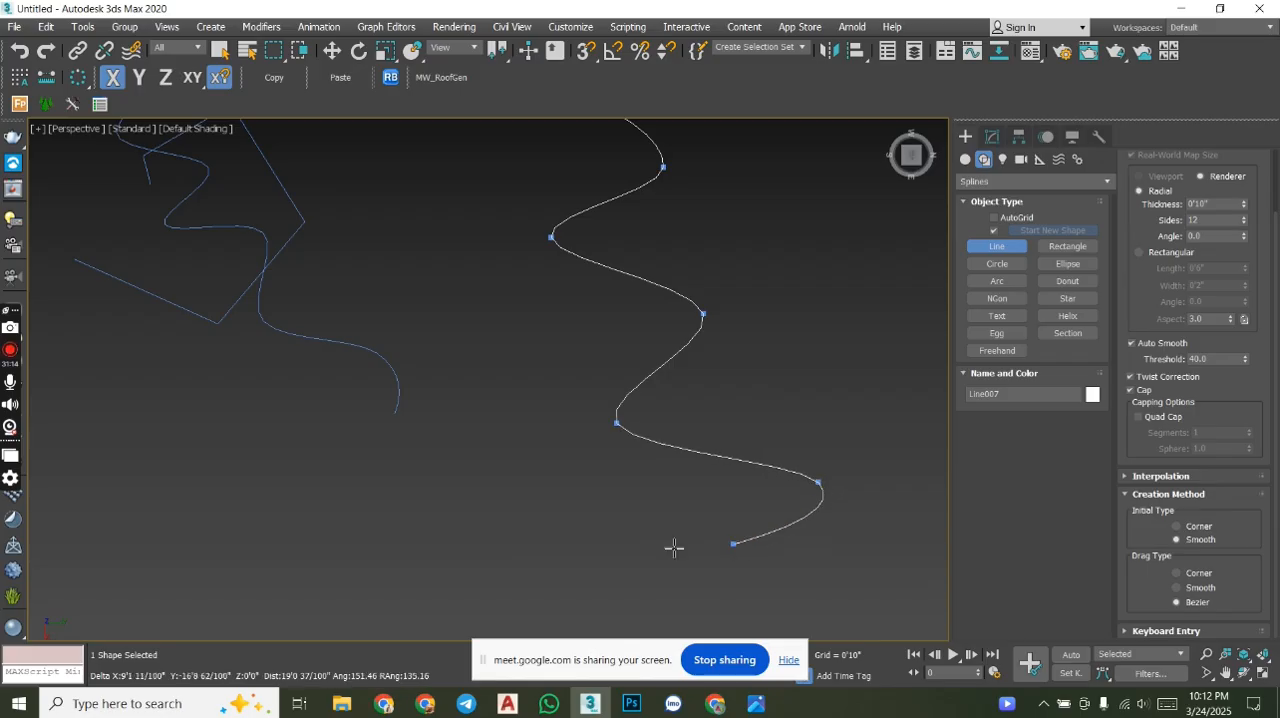
{"action": "right_click", "coordinate": [636, 540]}
- Try to convert the second wavy line to an editable spline
{"action": "scroll", "coordinate": [634, 421], "scroll_direction": "up", "scroll_amount": 8}
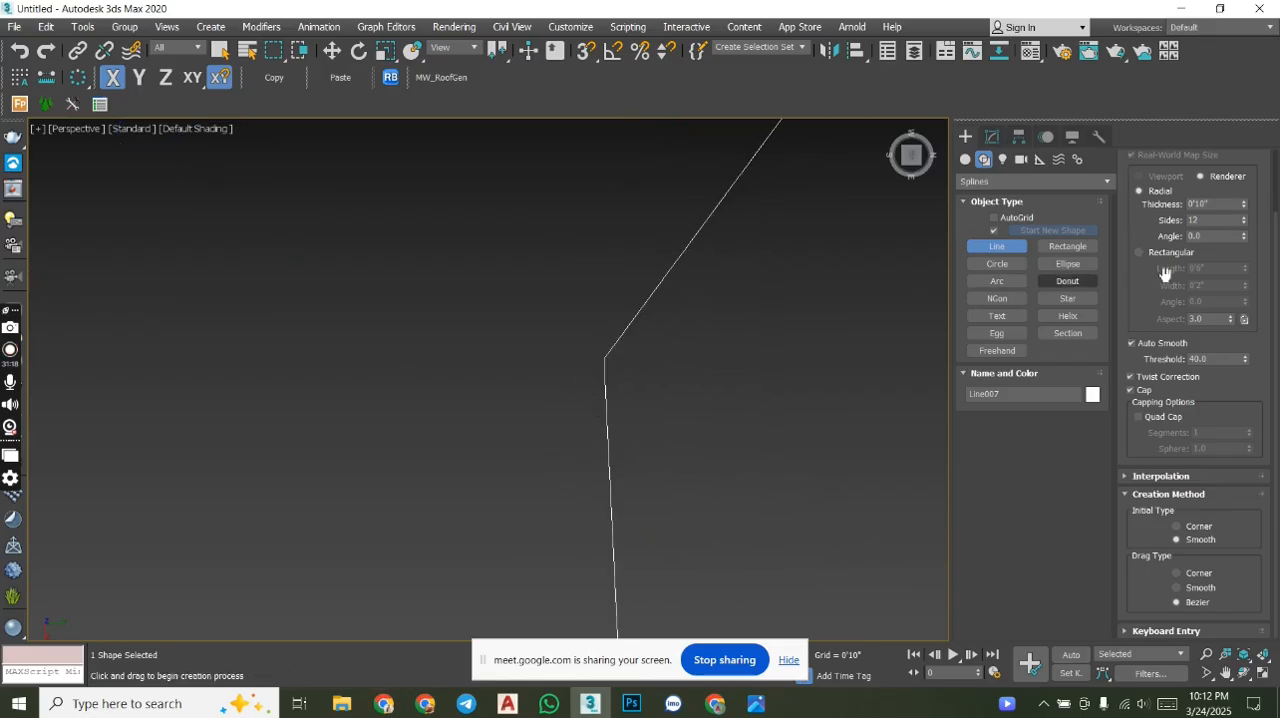
{"action": "scroll", "coordinate": [1254, 173], "scroll_direction": "up", "scroll_amount": 3}
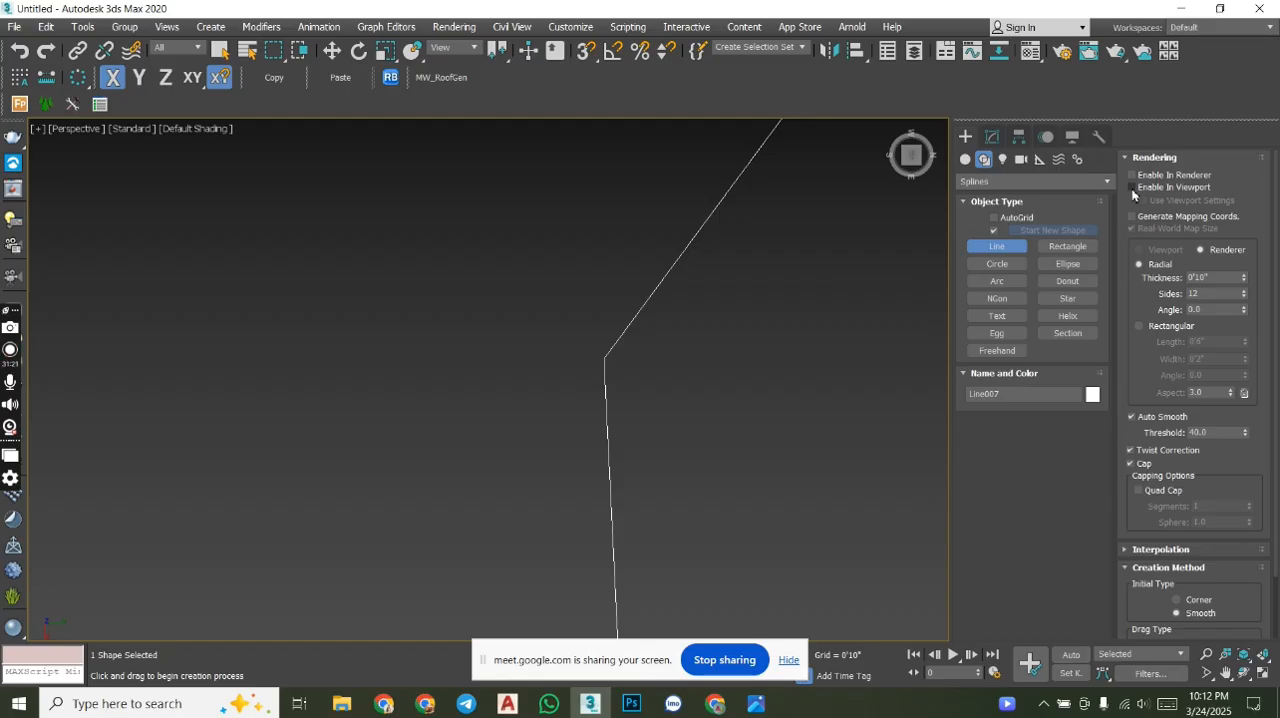
{"action": "right_click", "coordinate": [665, 297]}
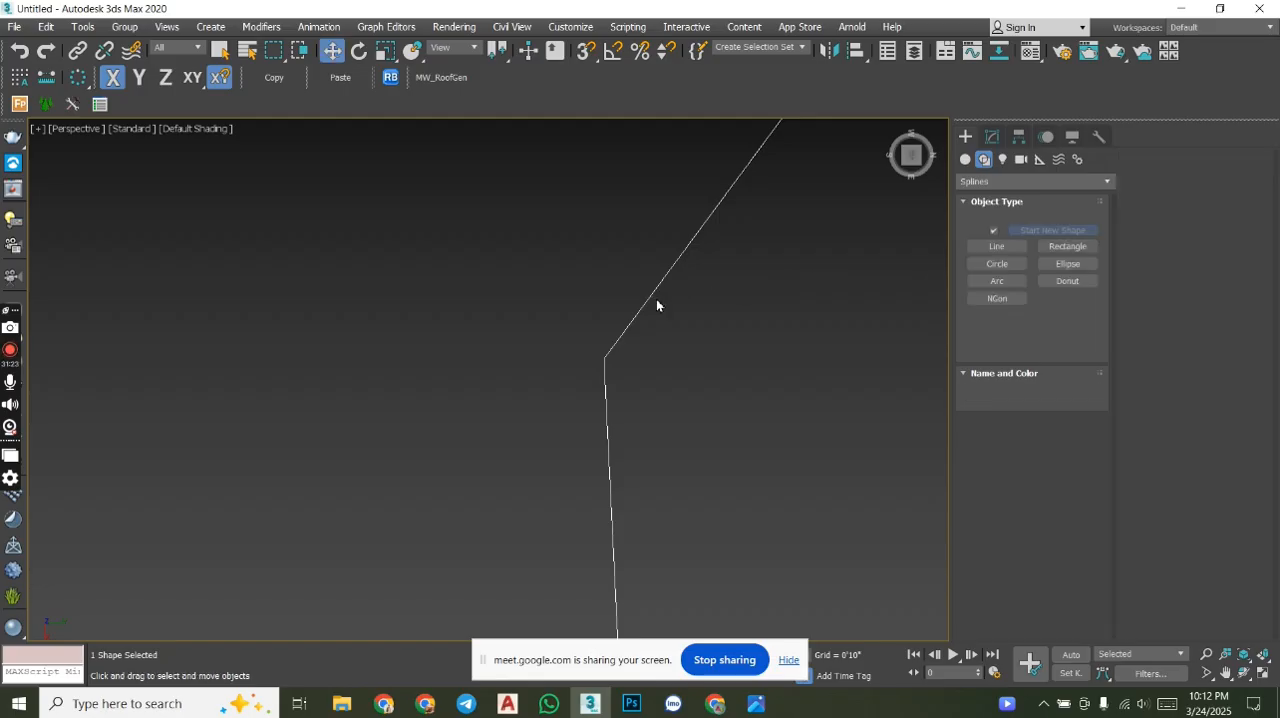
{"action": "right_click", "coordinate": [631, 278]}
{"action": "mouse_move", "coordinate": [768, 460]}
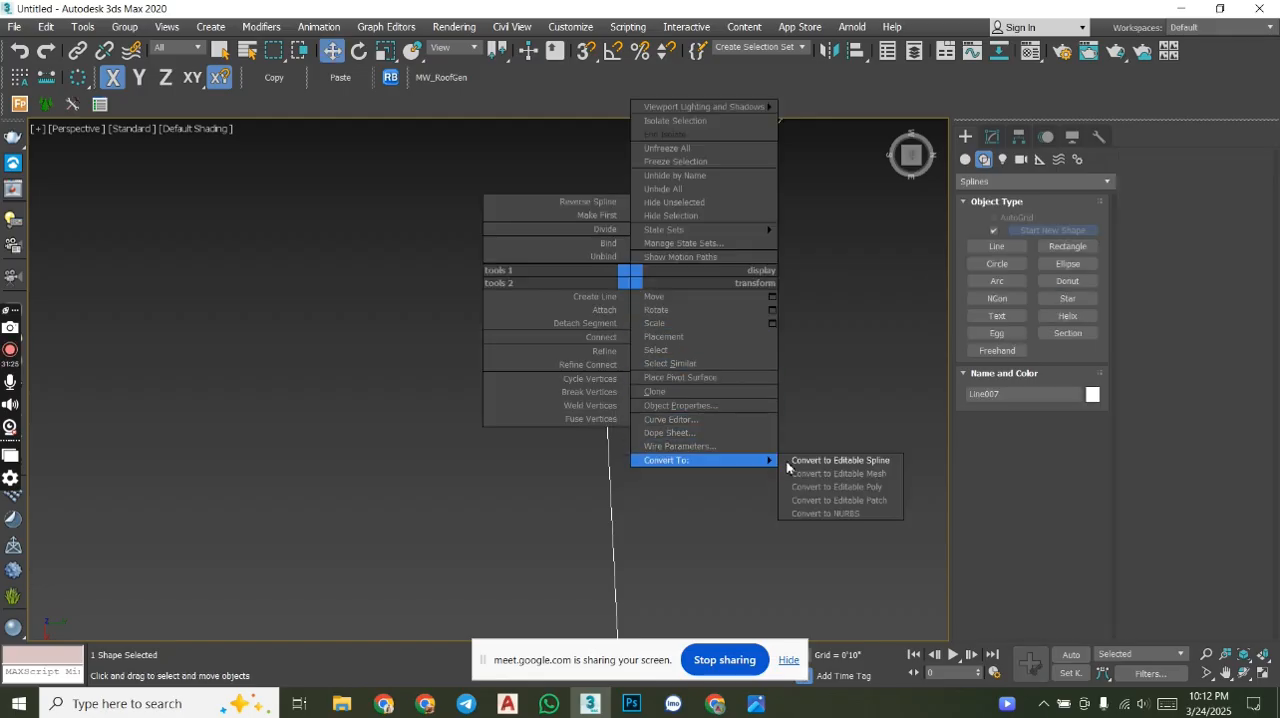
{"action": "left_click", "coordinate": [905, 464]}
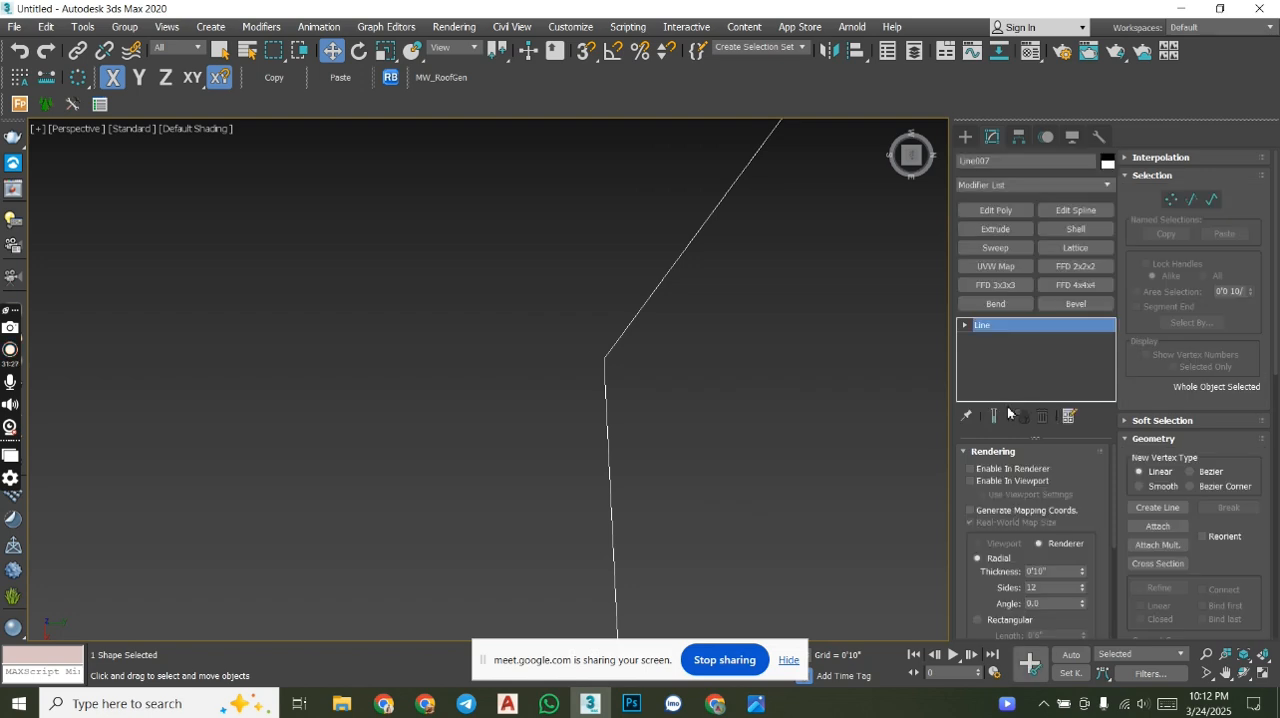
- Try the Enable In Renderer and Enable In Viewport options on the second wavy line
{"action": "left_click", "coordinate": [991, 470]}
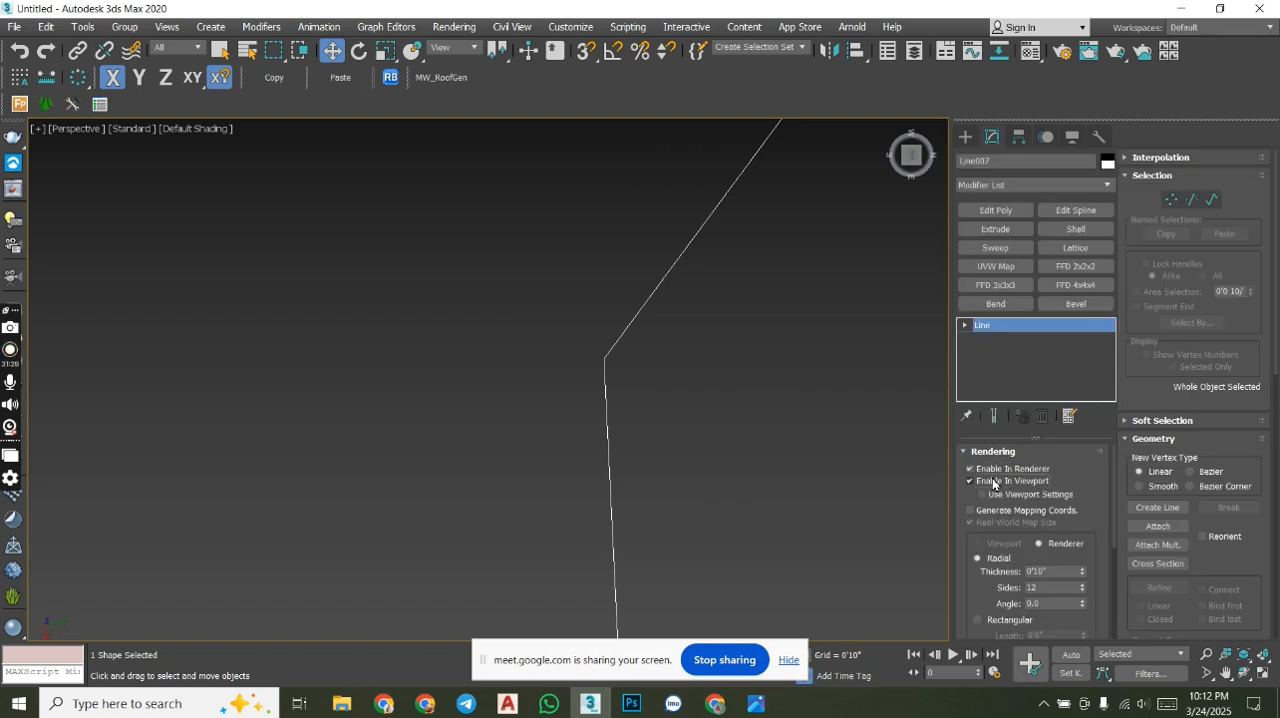
{"action": "left_click", "coordinate": [993, 482]}
{"action": "left_click", "coordinate": [995, 482]}
- Turn on Adaptive interpolation for the second wavy line to smooth its curves
{"action": "left_click", "coordinate": [1002, 451]}
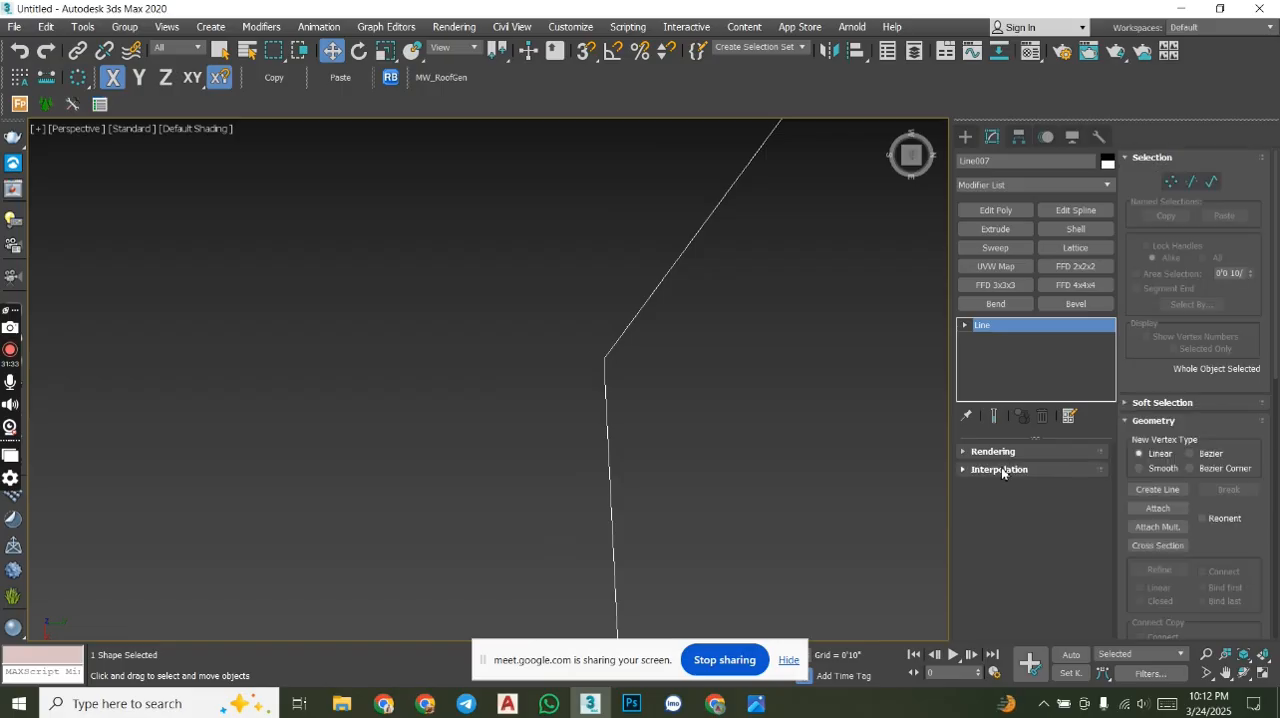
{"action": "left_click", "coordinate": [998, 470]}
{"action": "left_click", "coordinate": [1031, 517]}
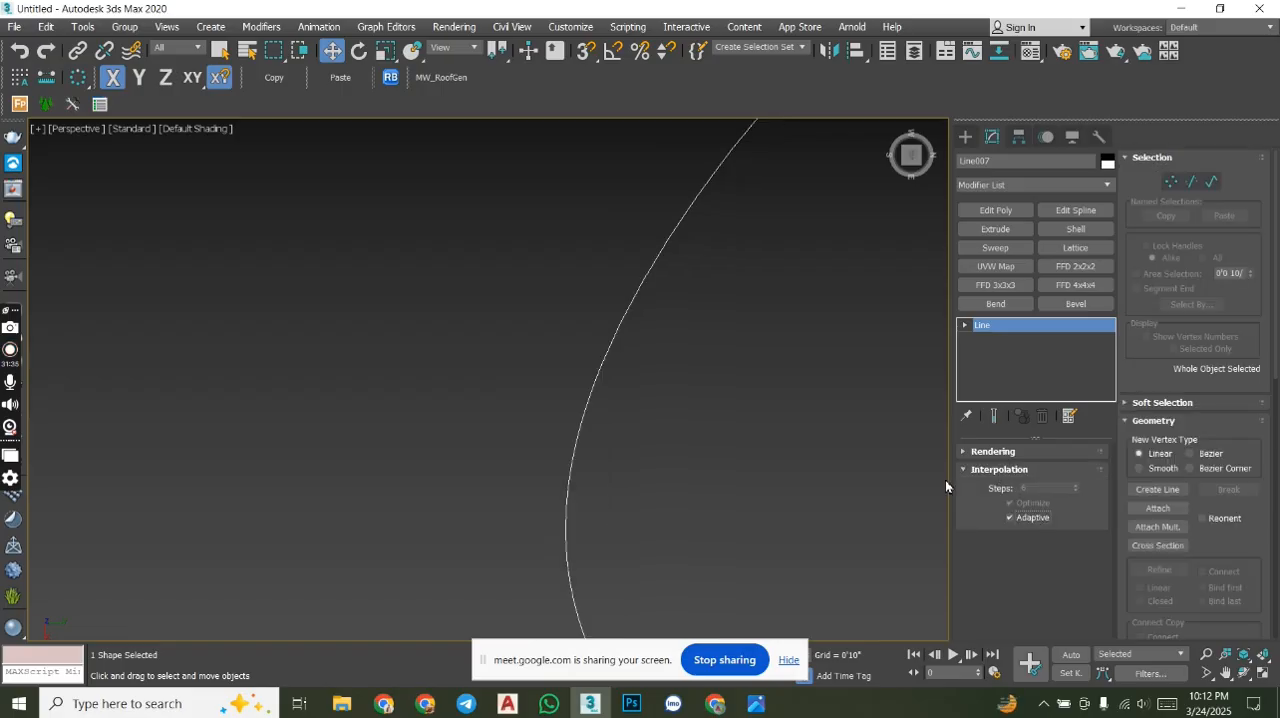
{"action": "scroll", "coordinate": [629, 433], "scroll_direction": "down", "scroll_amount": 5}
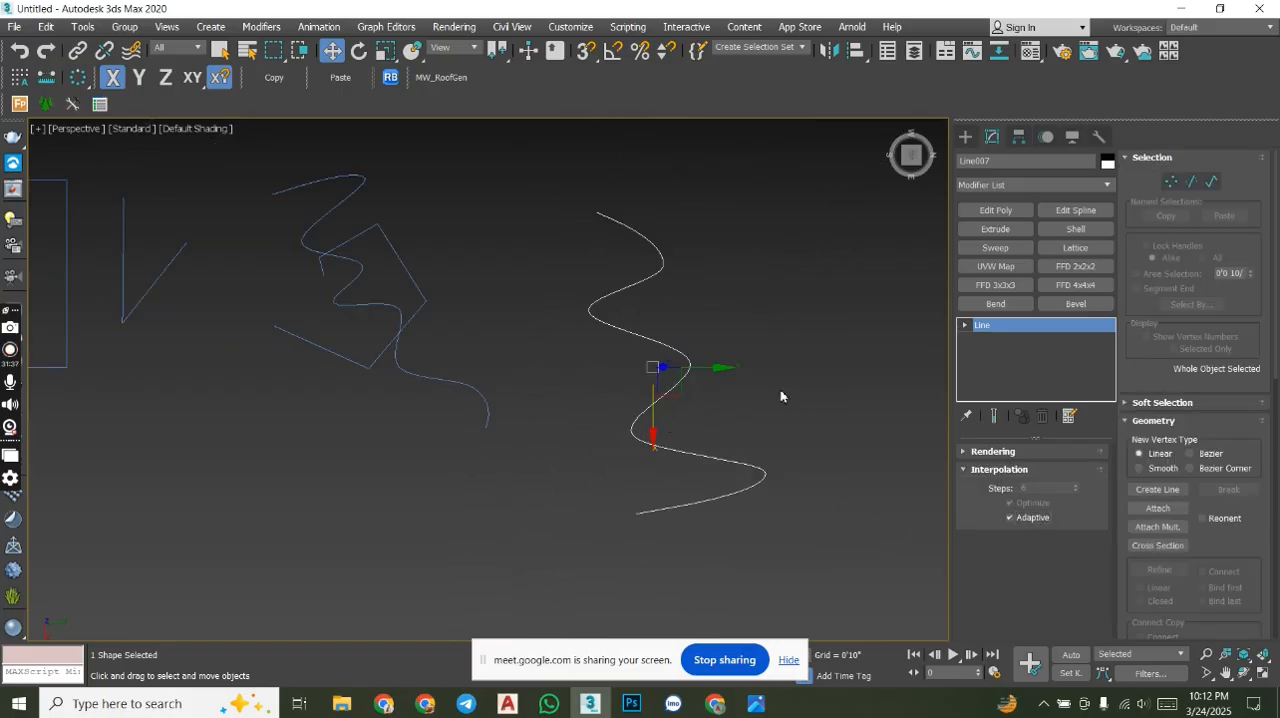
- Attach the first wavy line, the pentagonal, V-shaped and winding lines, and the zigzag beyond the triangular solid to the second wavy line
{"action": "left_click", "coordinate": [1158, 508]}
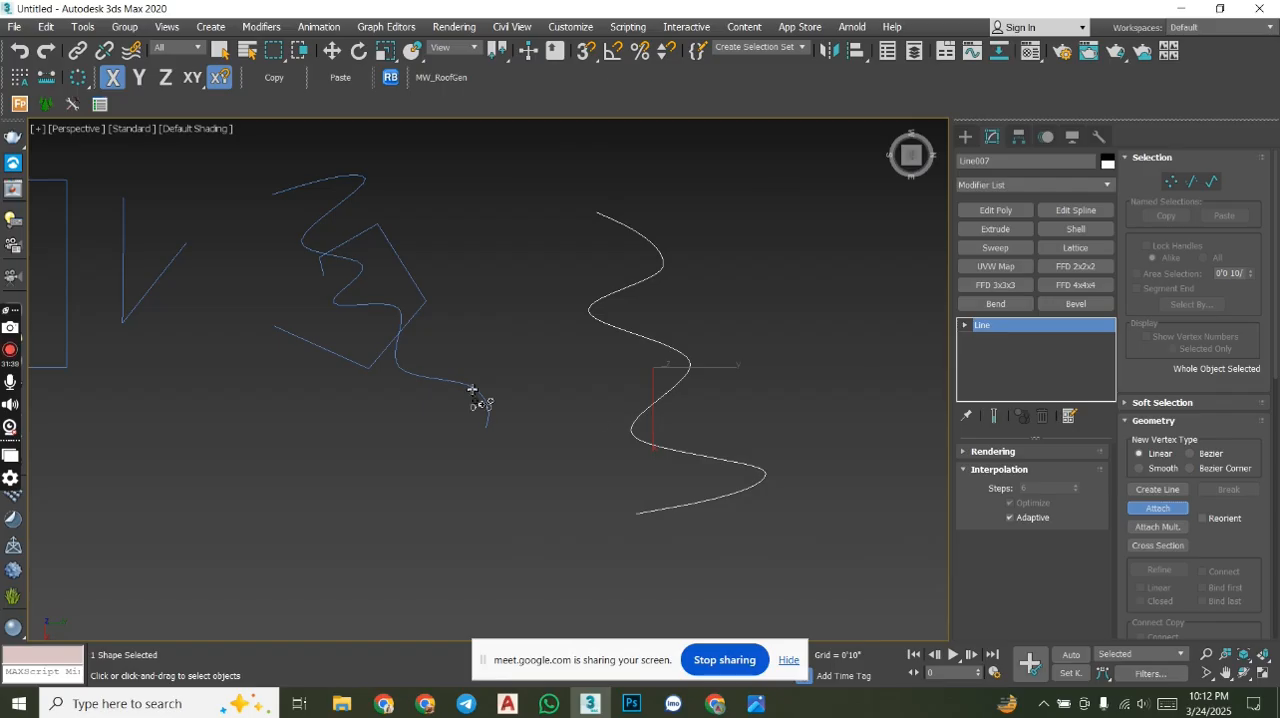
{"action": "left_click", "coordinate": [414, 314]}
{"action": "middle_click_drag", "start_coordinate": [423, 320], "coordinate": [709, 337]}
{"action": "left_click", "coordinate": [455, 305]}
{"action": "left_click", "coordinate": [360, 313]}
{"action": "middle_click_drag", "start_coordinate": [370, 314], "coordinate": [752, 323]}
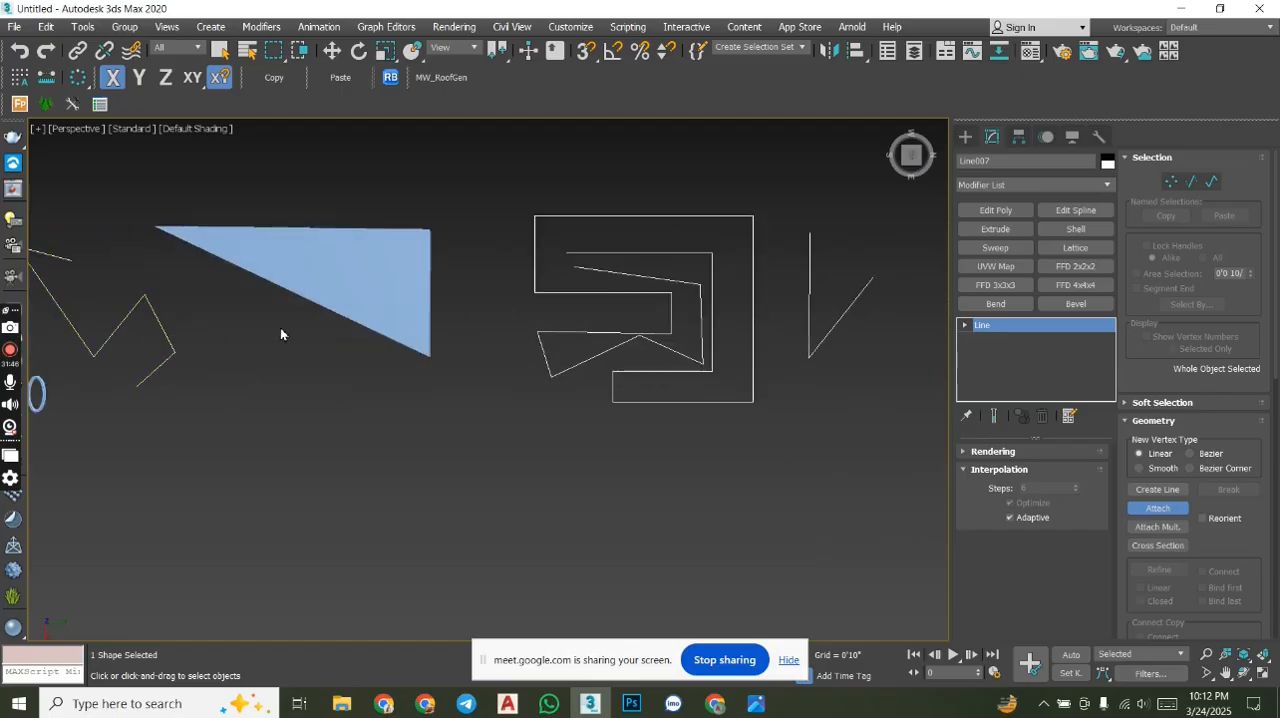
{"action": "left_click", "coordinate": [968, 137]}
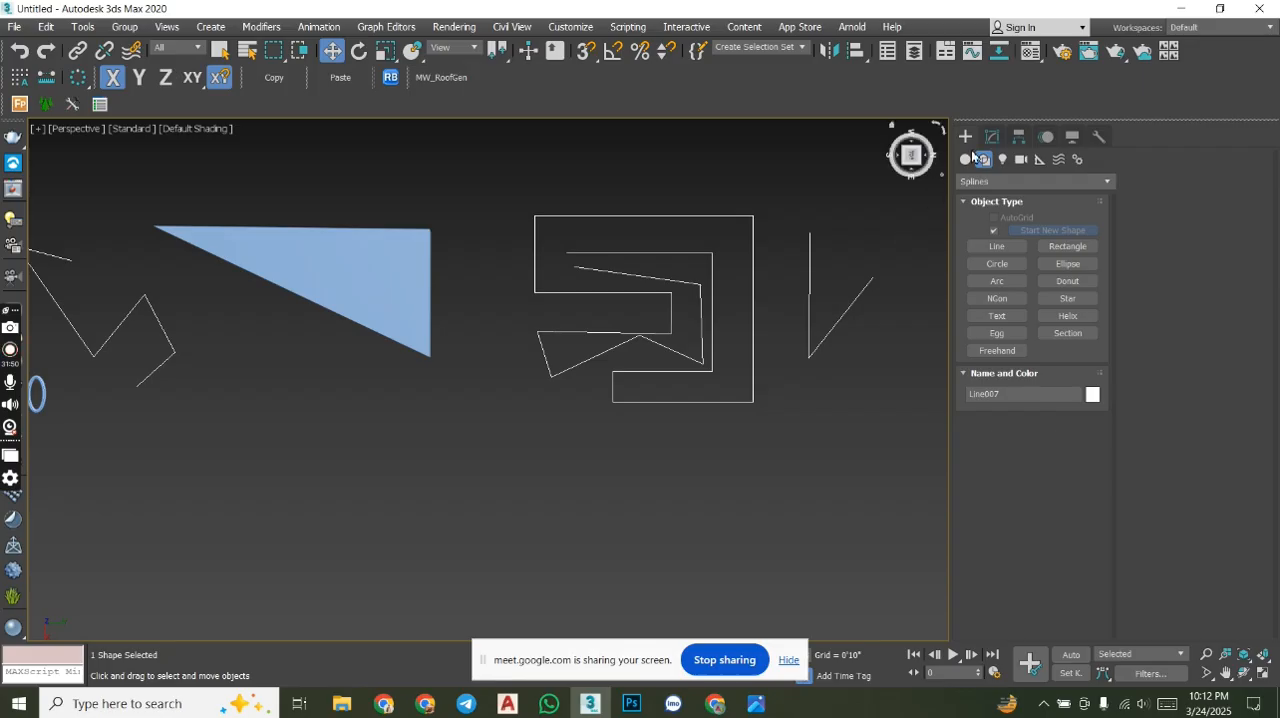
- Select the winding spline within the attached lines at Spline level and detach it as a separate shape
{"action": "left_click", "coordinate": [987, 142]}
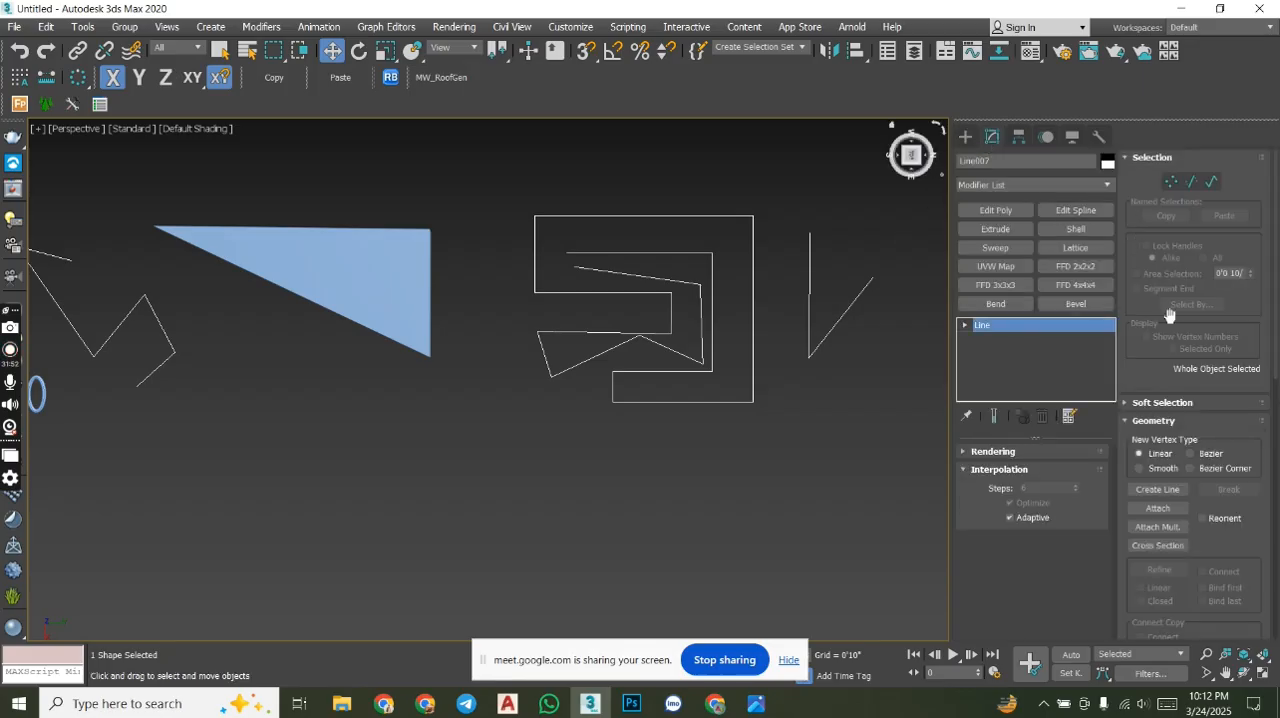
{"action": "left_click", "coordinate": [1210, 182]}
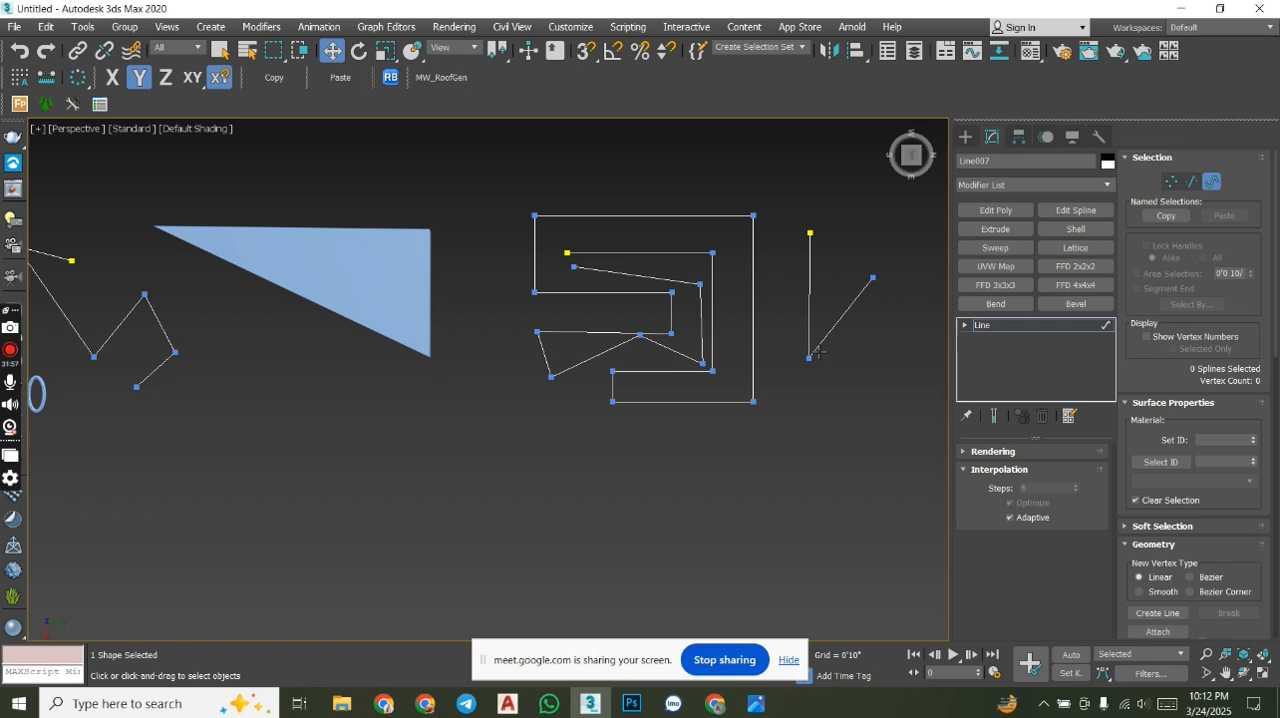
{"action": "left_click", "coordinate": [755, 297]}
{"action": "middle_click_drag", "start_coordinate": [820, 367], "coordinate": [717, 370]}
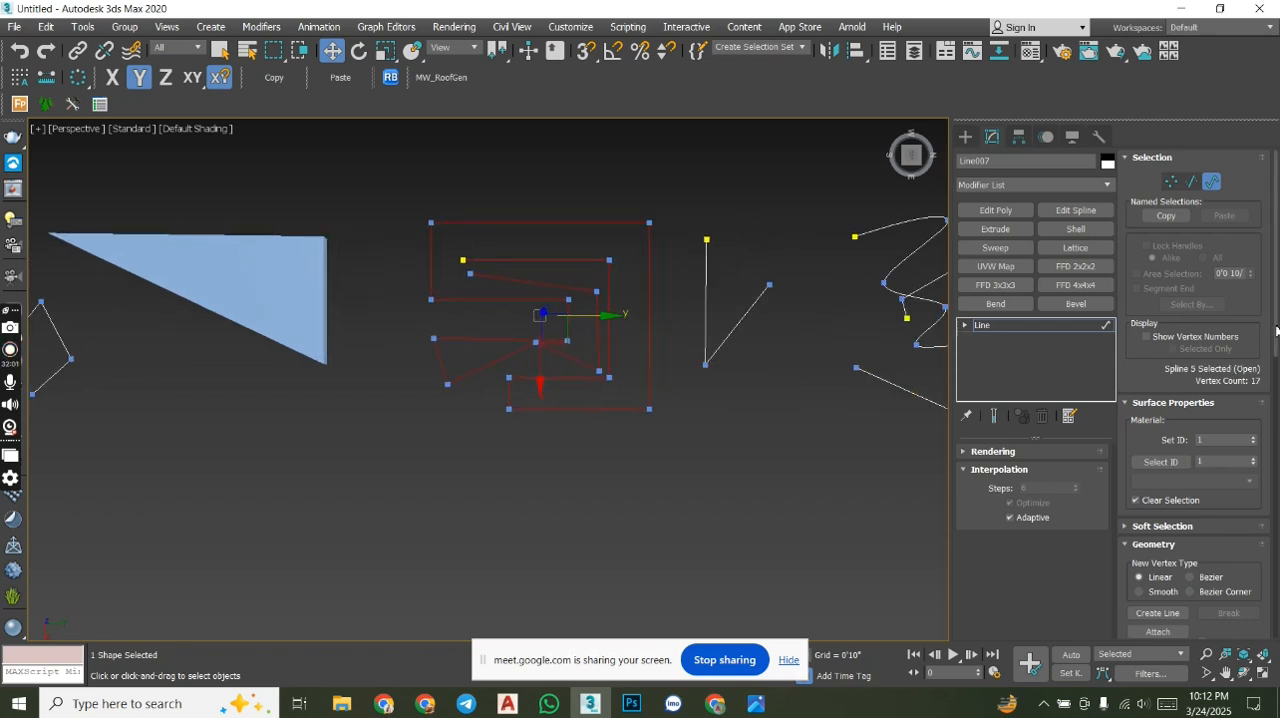
{"action": "scroll", "coordinate": [1197, 509], "scroll_direction": "down", "scroll_amount": 10}
{"action": "scroll", "coordinate": [1197, 509], "scroll_direction": "down", "scroll_amount": 3}
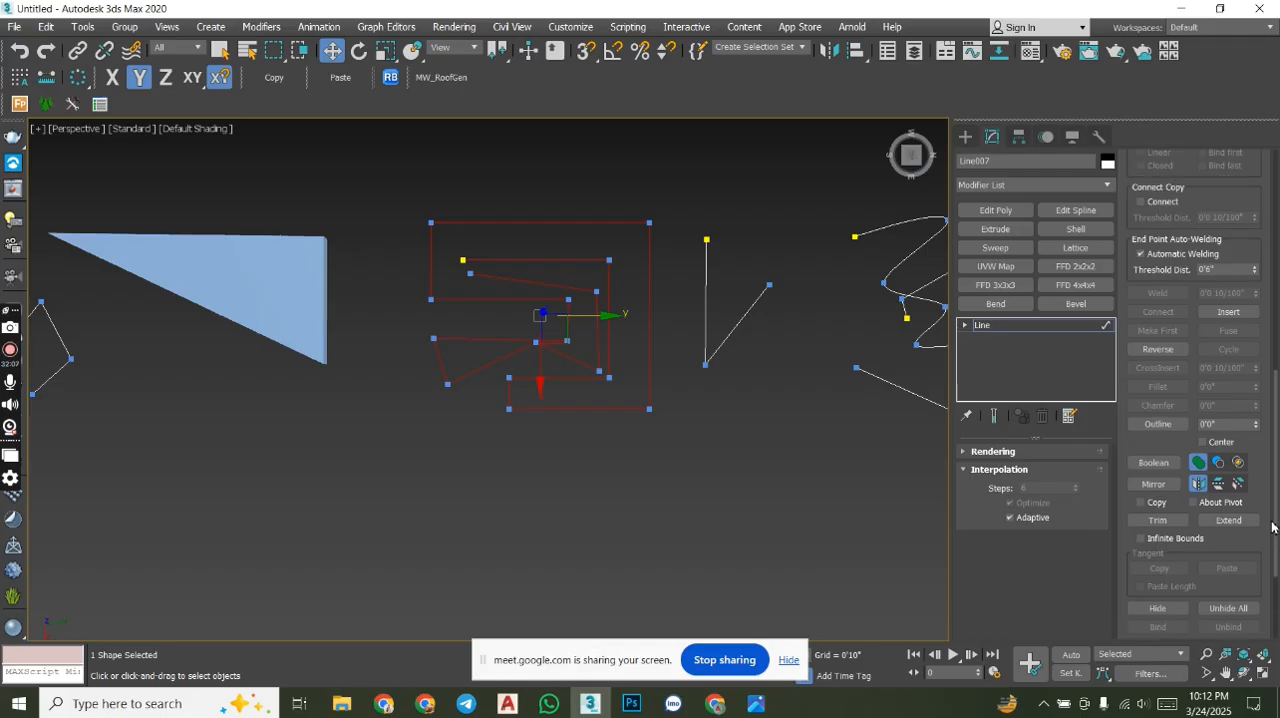
{"action": "left_click_drag", "start_coordinate": [1275, 526], "coordinate": [1276, 588]}
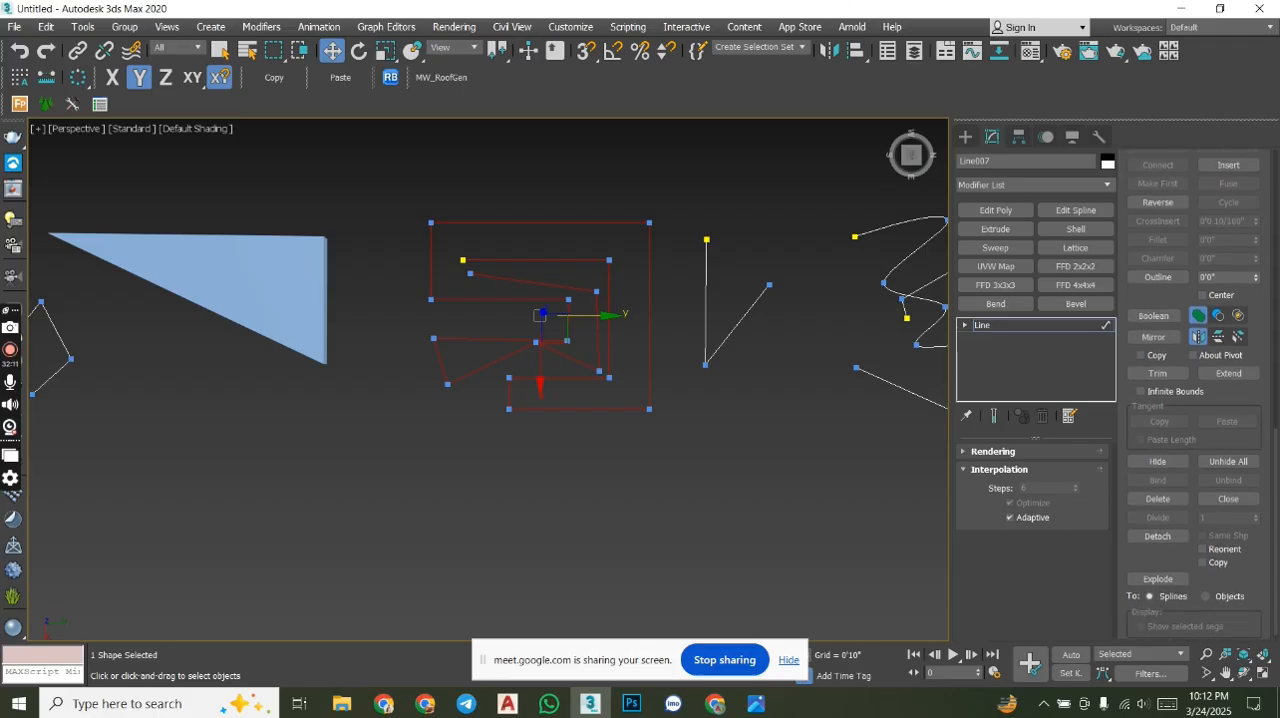
{"action": "left_click", "coordinate": [1158, 537]}
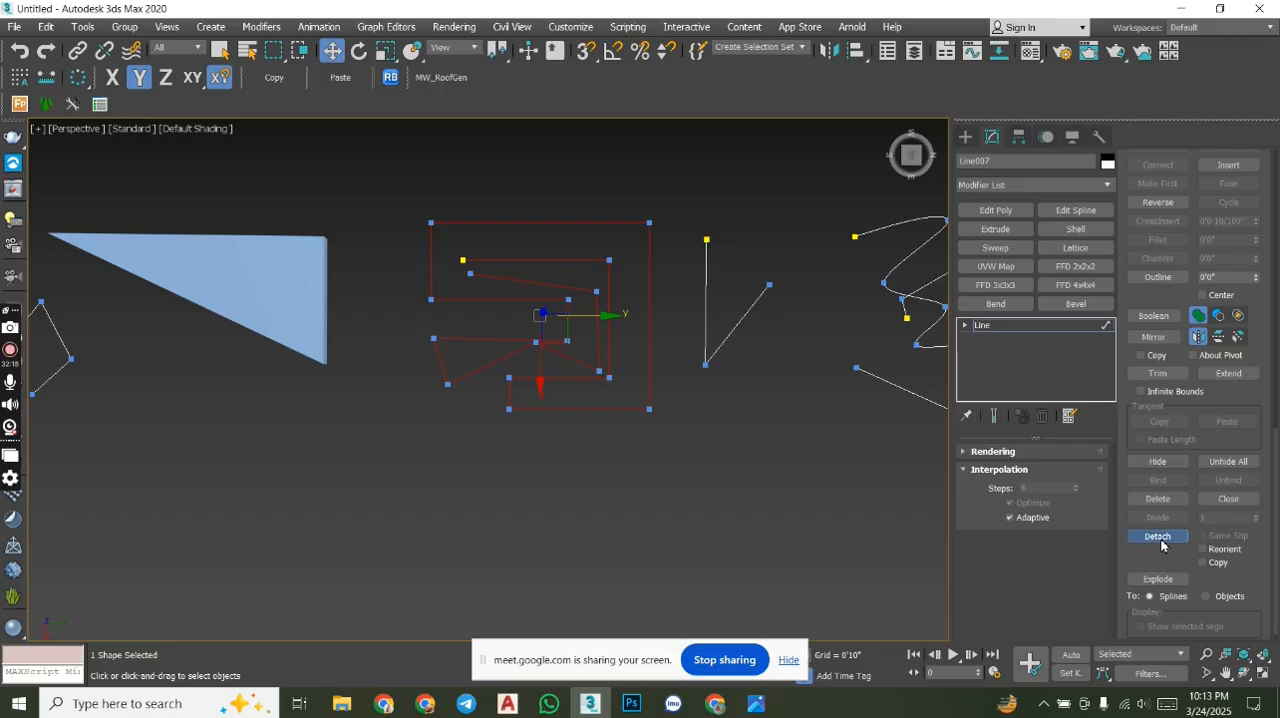
{"action": "left_click", "coordinate": [697, 358]}
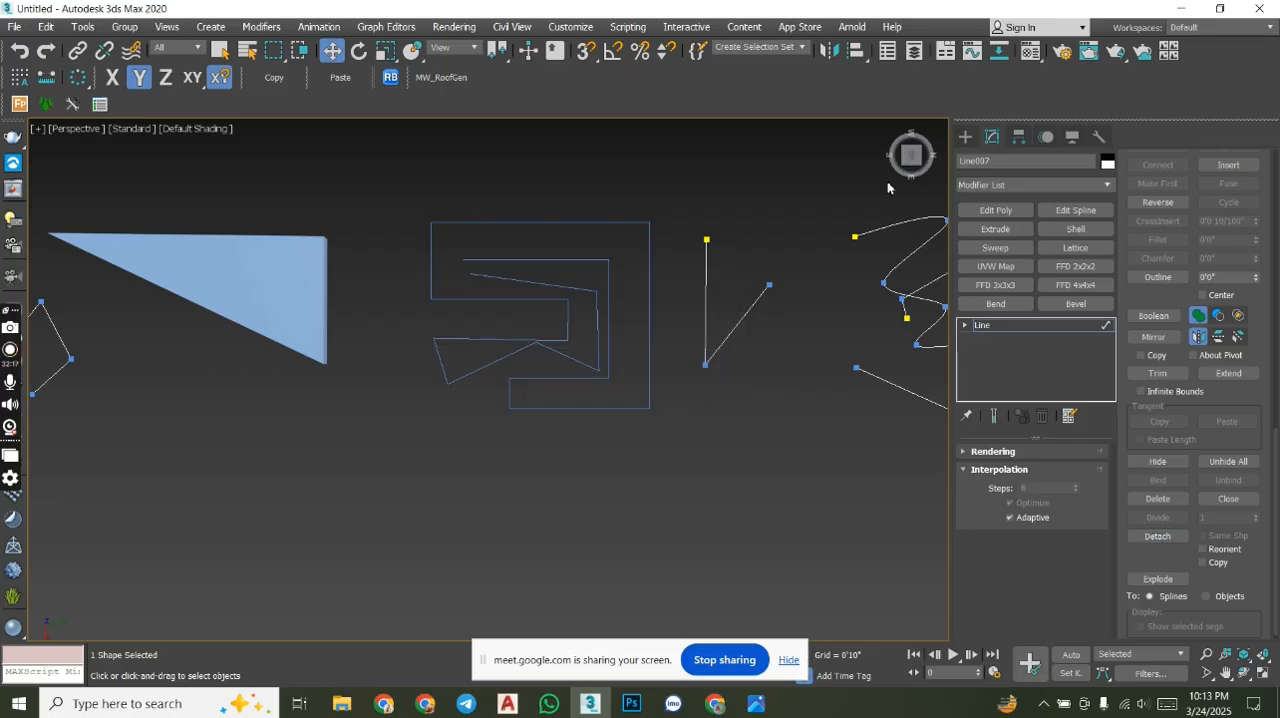
- Select the detached winding shape, switch the transform center to the selection center, and move the shape above the row of lines
{"action": "left_click", "coordinate": [965, 136]}
{"action": "left_click", "coordinate": [649, 284]}
{"action": "scroll", "coordinate": [563, 289], "scroll_direction": "down", "scroll_amount": 5}
{"action": "middle_click_drag", "start_coordinate": [563, 289], "coordinate": [572, 302]}
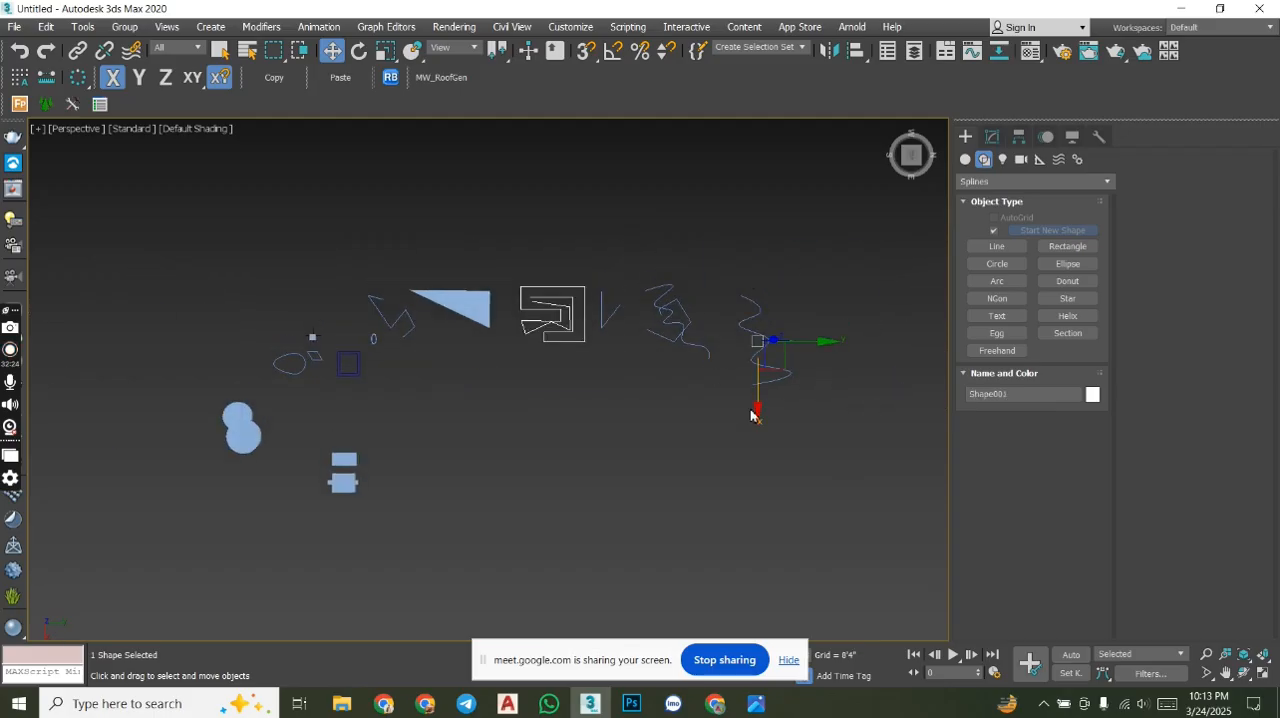
{"action": "left_click_drag", "start_coordinate": [497, 50], "coordinate": [491, 111]}
{"action": "left_click_drag", "start_coordinate": [555, 387], "coordinate": [565, 297]}
- Select the remaining attached lines as one object and compare them with the detached winding shape
{"action": "middle_click_drag", "start_coordinate": [691, 316], "coordinate": [614, 351]}
{"action": "scroll", "coordinate": [614, 351], "scroll_direction": "up", "scroll_amount": 4}
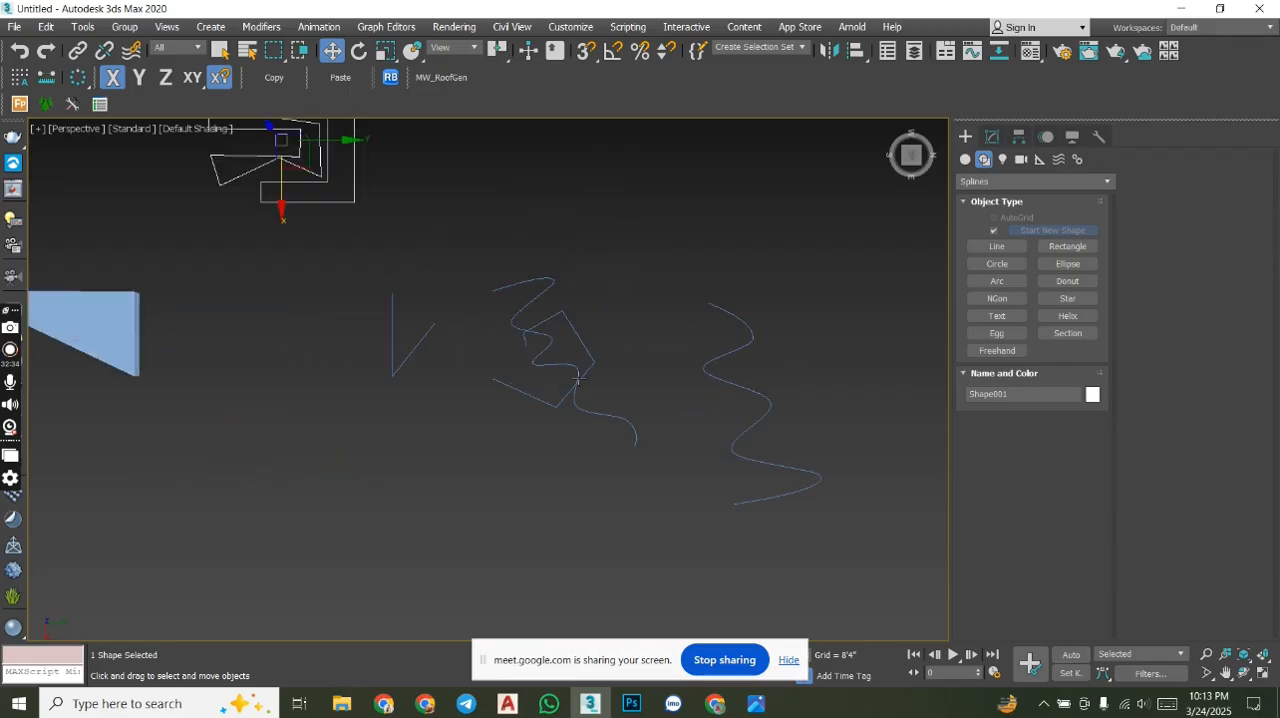
{"action": "left_click", "coordinate": [590, 355]}
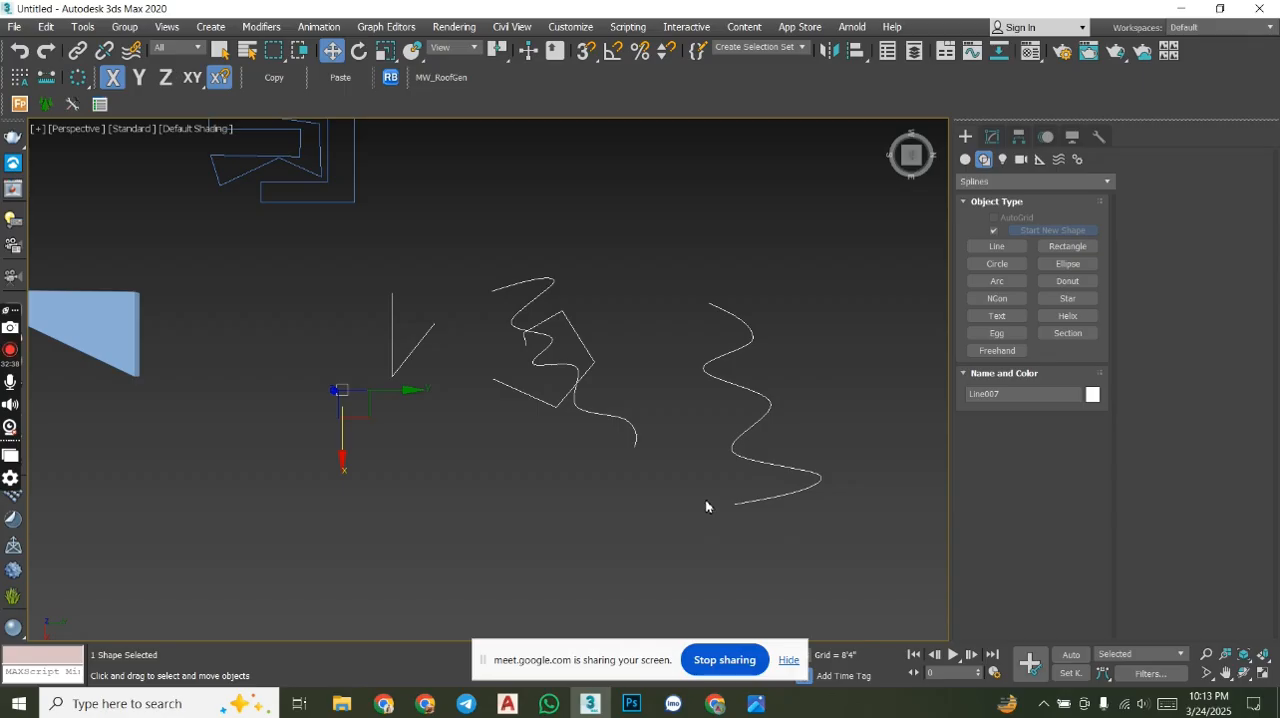
{"action": "middle_click_drag", "start_coordinate": [585, 333], "coordinate": [543, 391]}
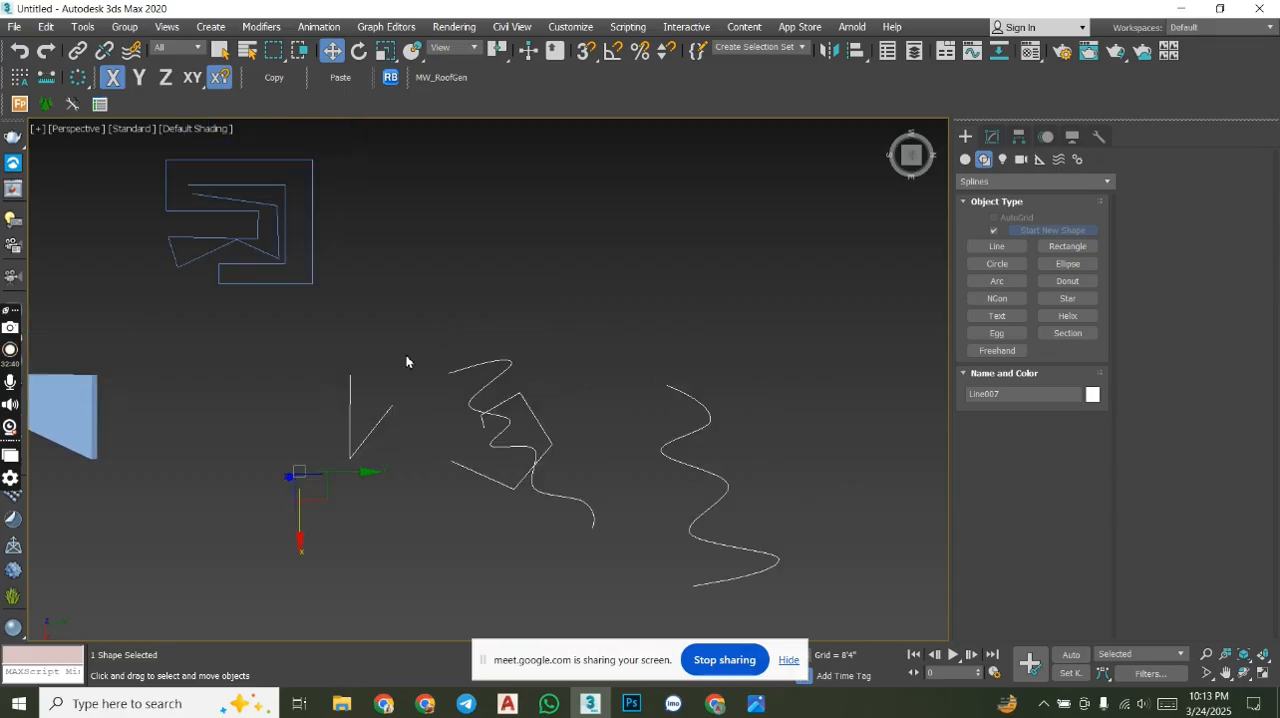
{"action": "middle_click_drag", "start_coordinate": [612, 457], "coordinate": [437, 494]}
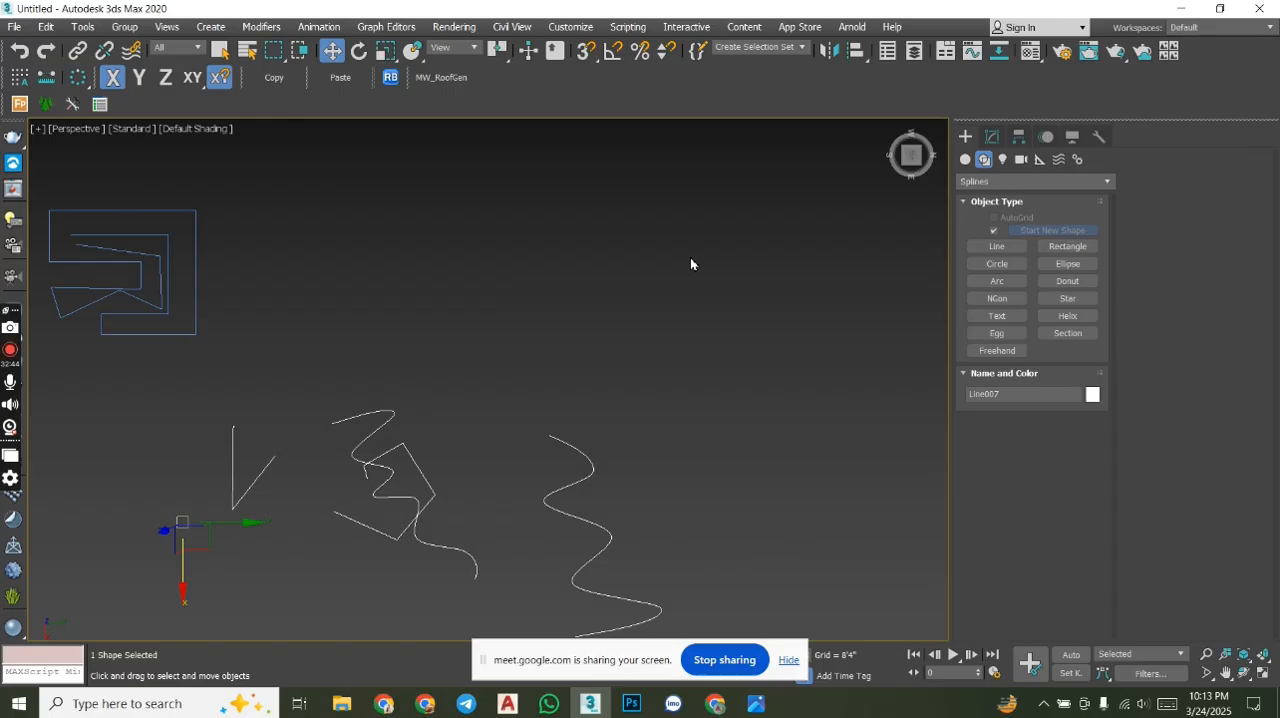
{"action": "middle_click_drag", "start_coordinate": [450, 288], "coordinate": [573, 310]}
- Open the clone options for the detached winding shape, review the Copy, Instance and Reference choices, and close them without cloning
{"action": "left_click", "coordinate": [321, 312]}
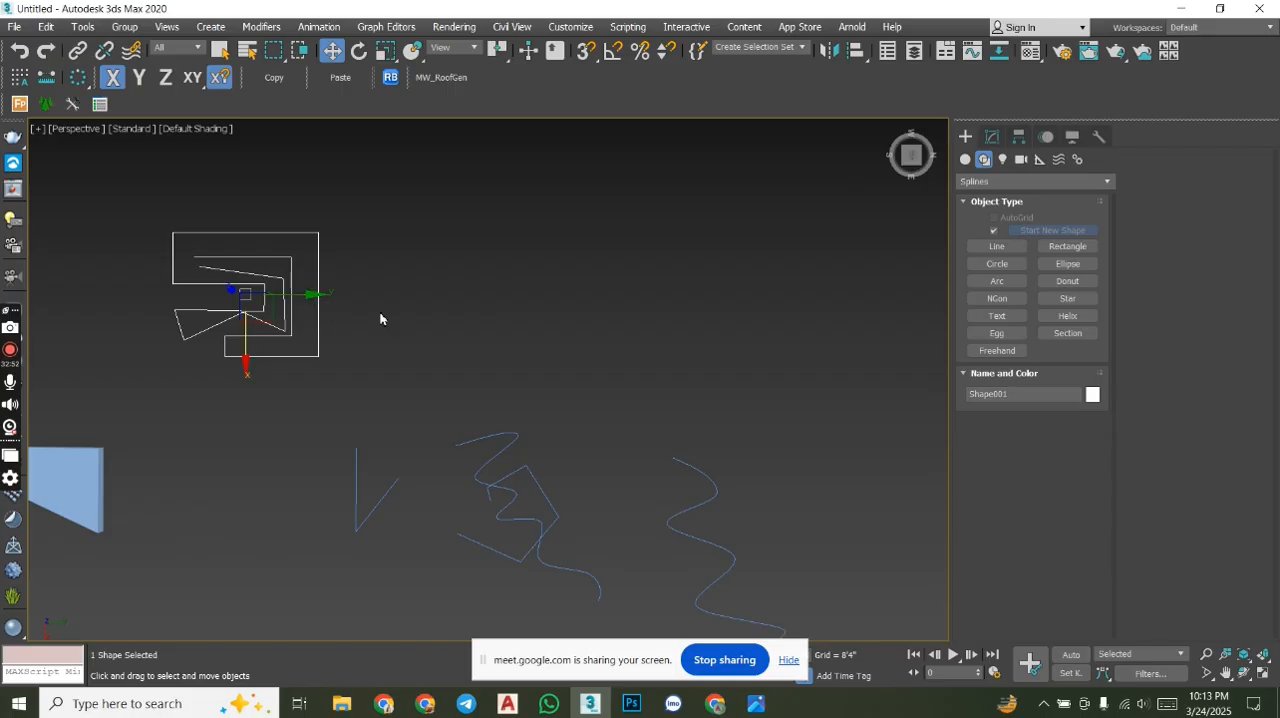
{"action": "key", "text": "alt+v"}
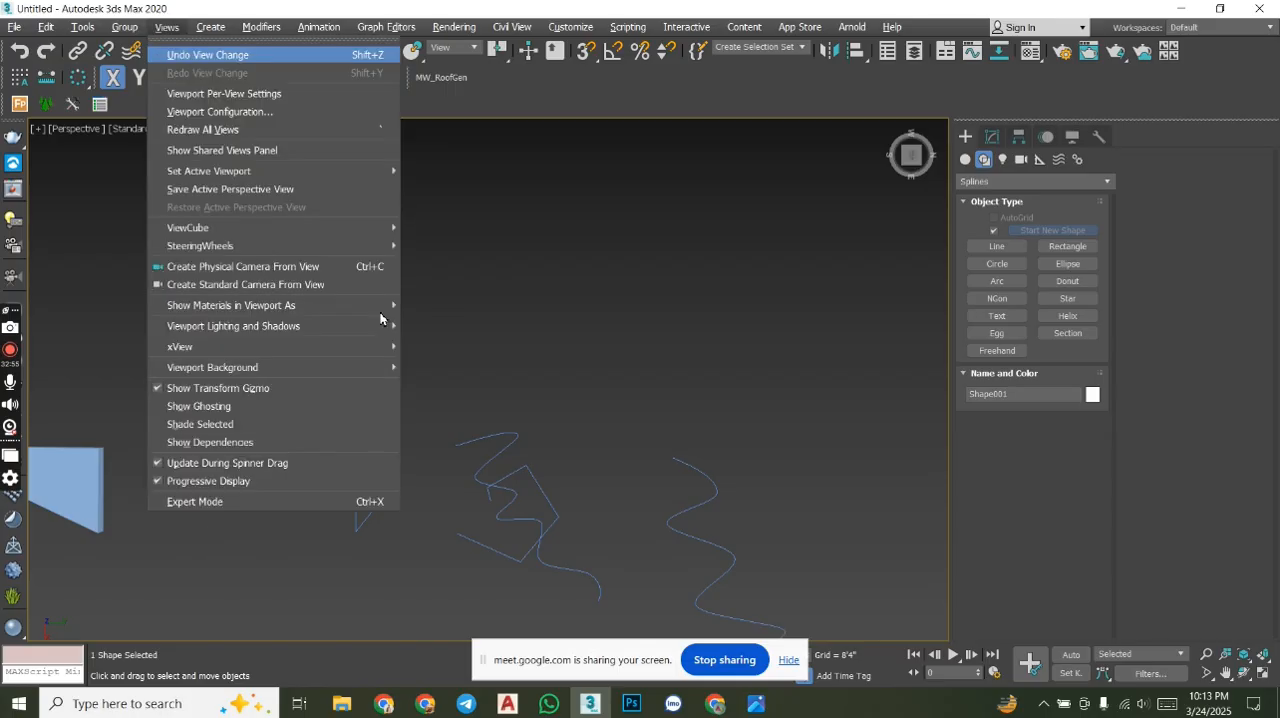
{"action": "left_click", "coordinate": [505, 256]}
{"action": "key", "text": "ctrl+v"}
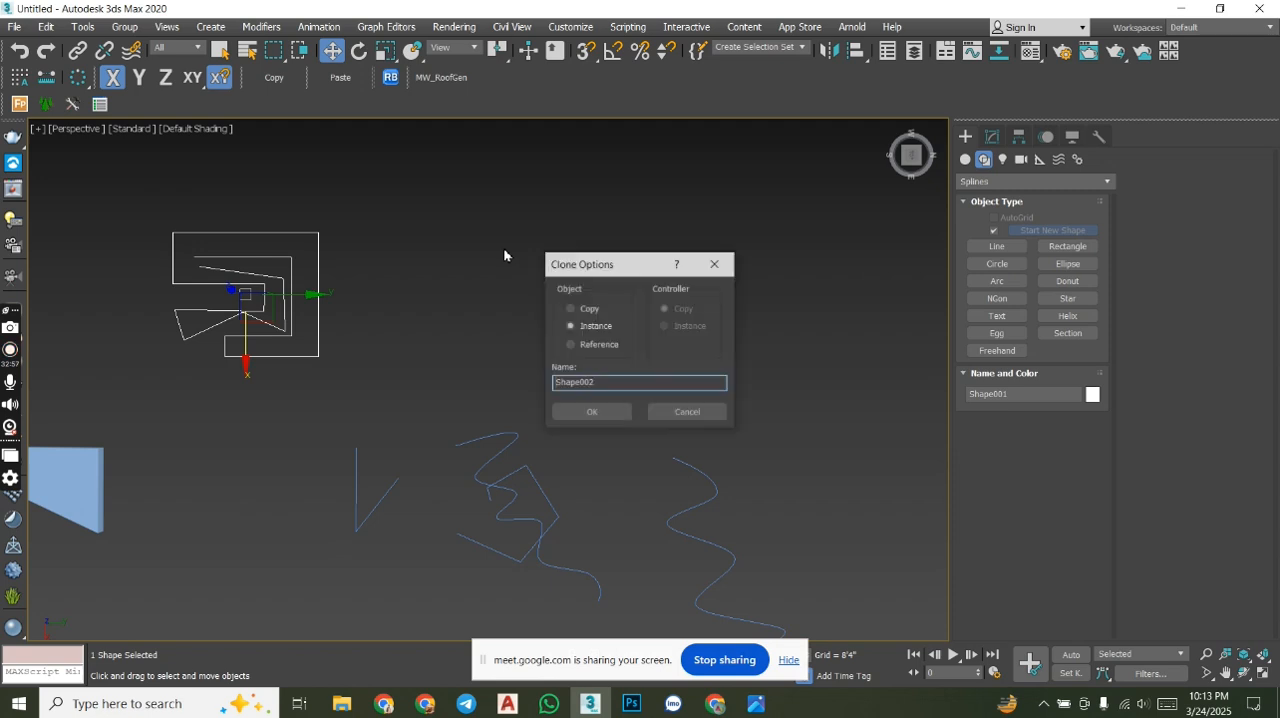
{"action": "left_click", "coordinate": [603, 327]}
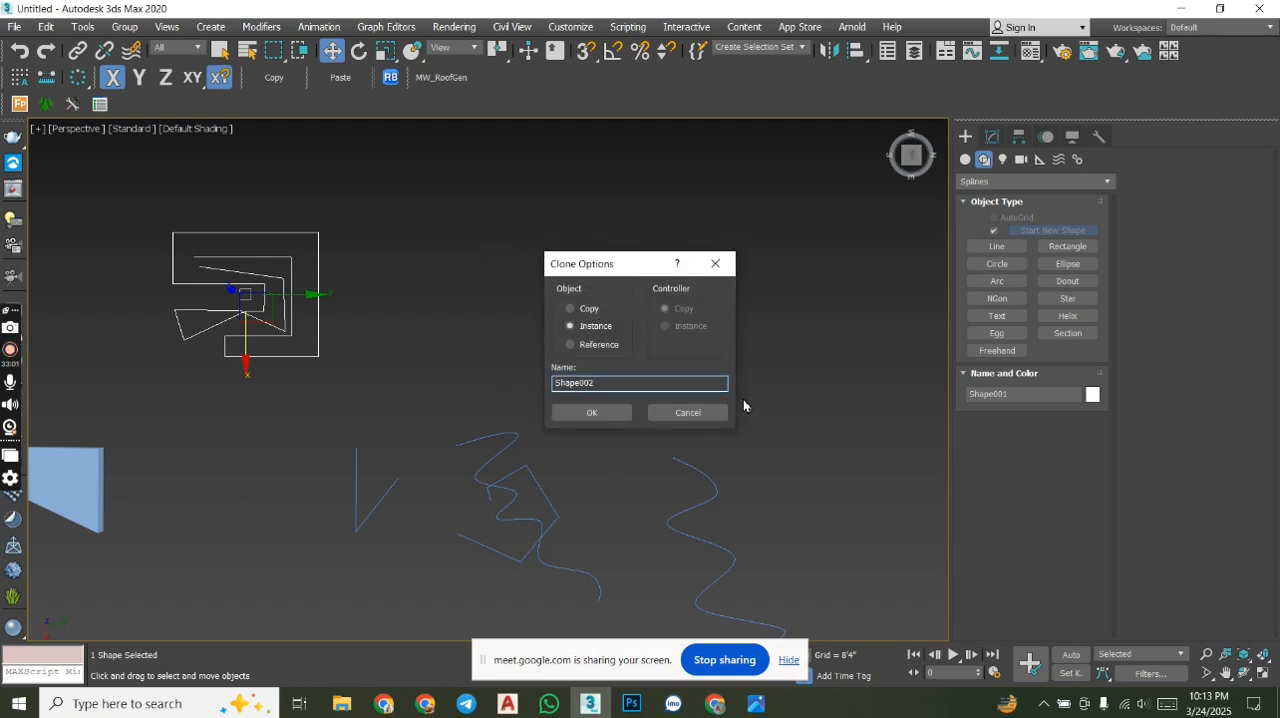
{"action": "left_click", "coordinate": [716, 264]}
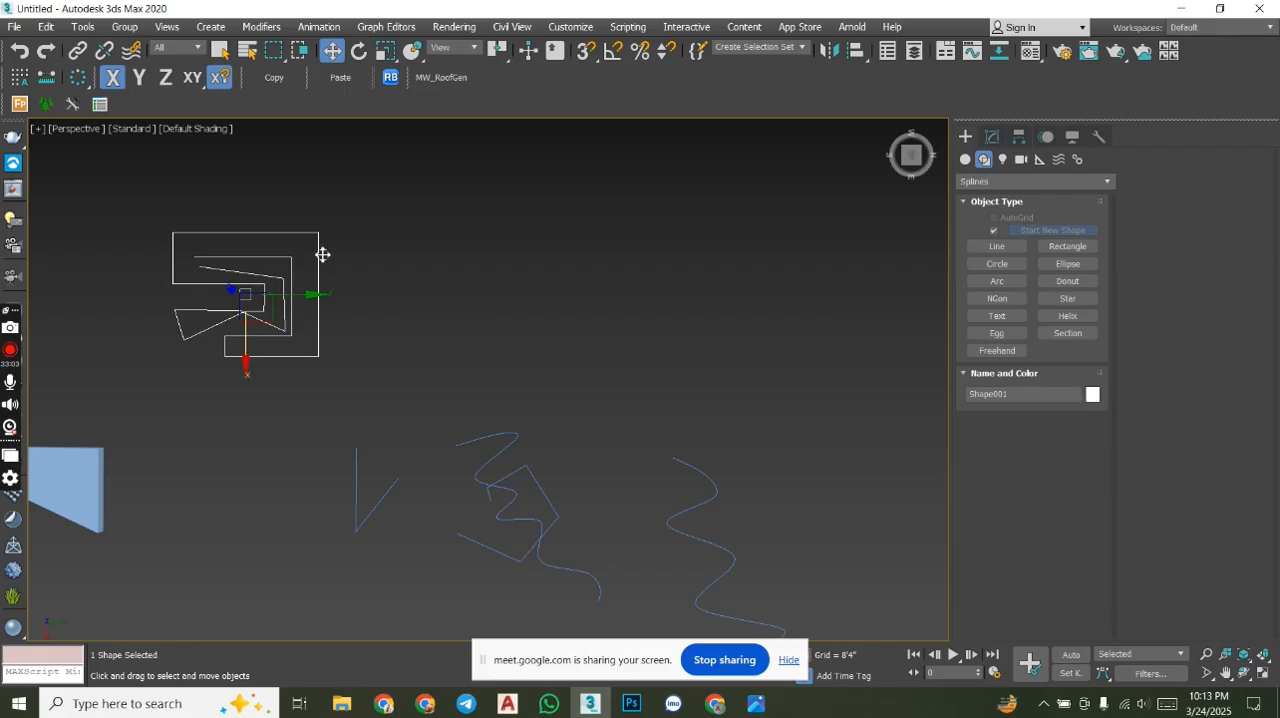
- Try to clone the detached winding shape along the Y axis as an instance
{"action": "middle_click_drag", "start_coordinate": [319, 266], "coordinate": [353, 277]}
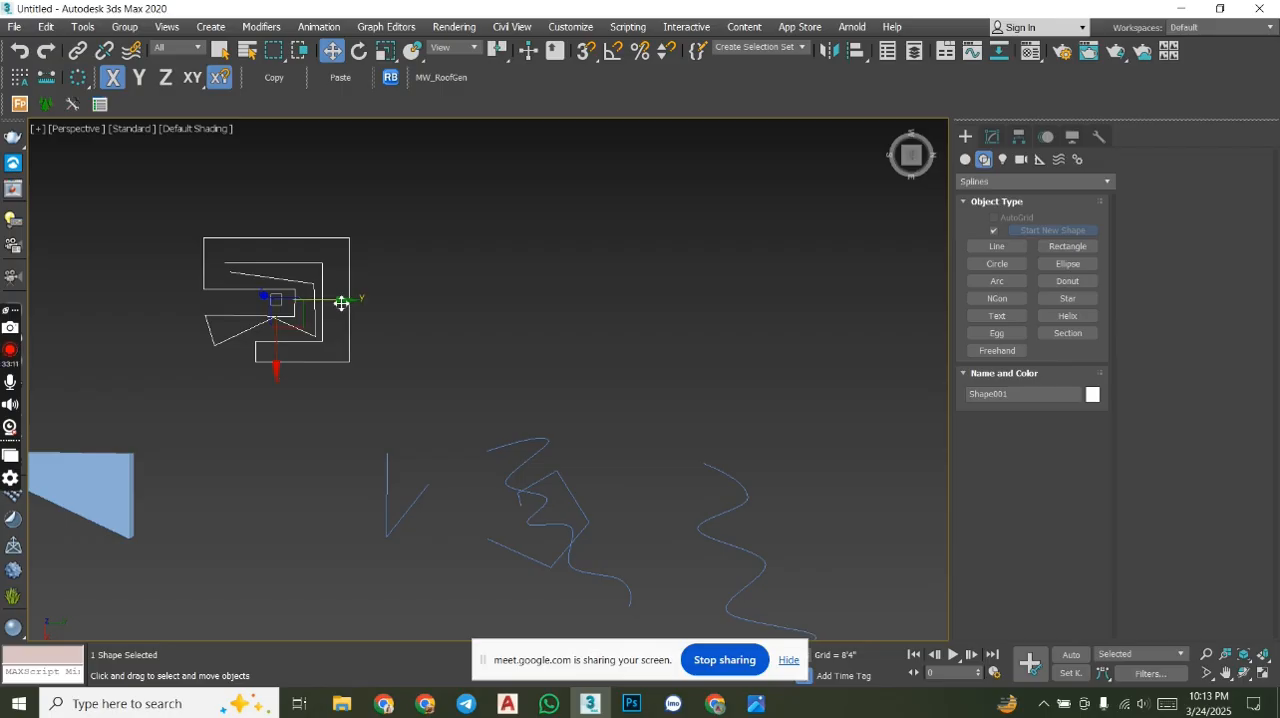
{"action": "left_click_drag", "start_coordinate": [342, 303], "coordinate": [625, 298], "text": "shift"}
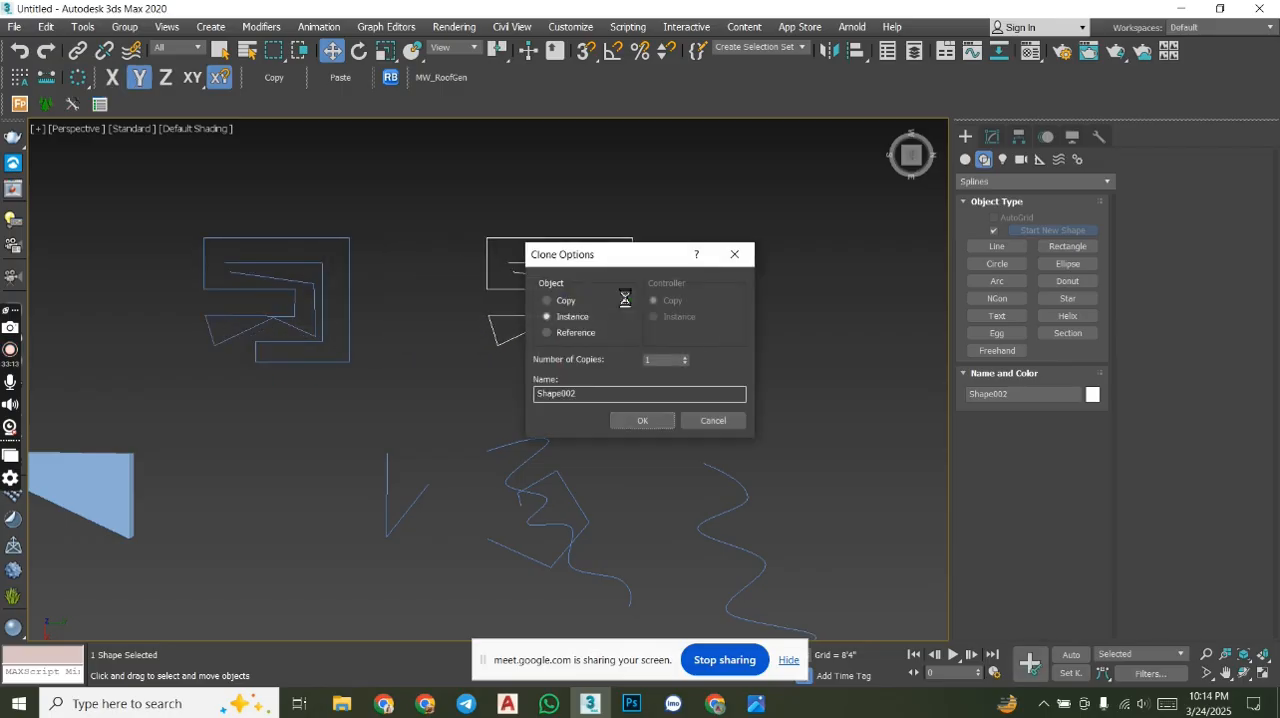
{"action": "left_click", "coordinate": [713, 420]}
- Select the wavy spline crossing the angular one at Spline level of the attached lines and detach it with the Copy option
{"action": "middle_click_drag", "start_coordinate": [489, 419], "coordinate": [485, 349]}
{"action": "middle_click_drag", "start_coordinate": [592, 304], "coordinate": [550, 249]}
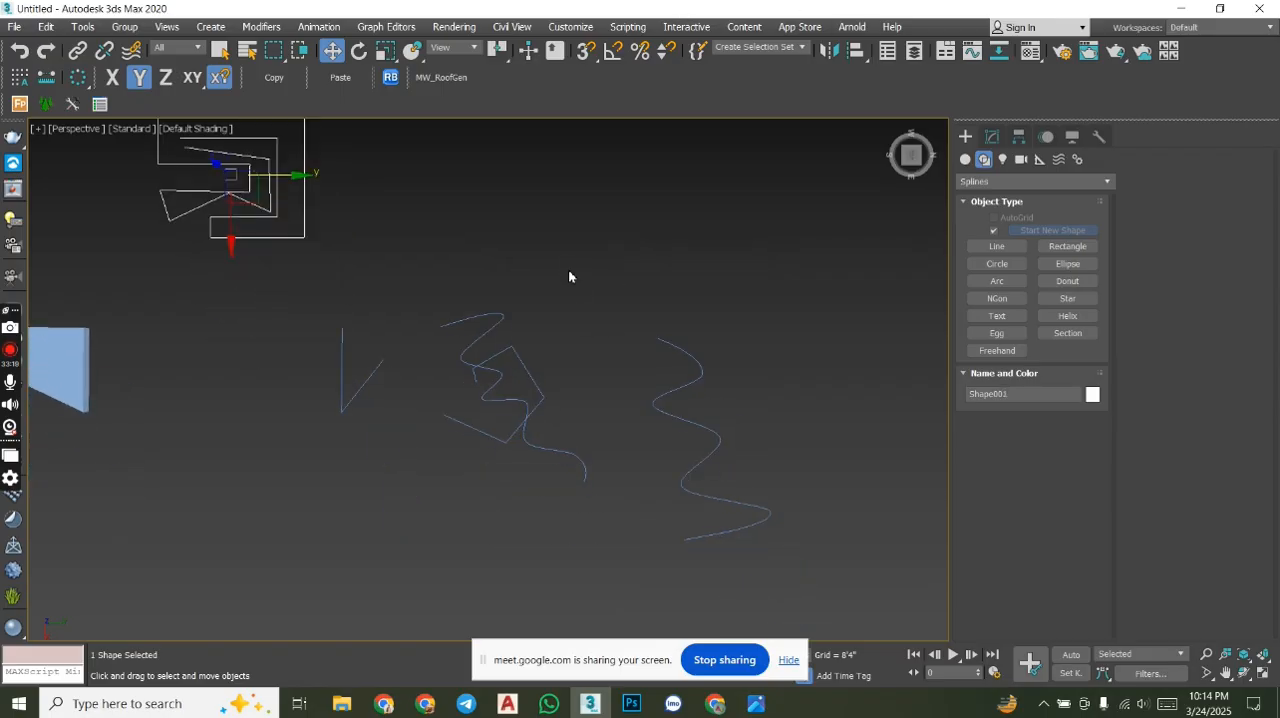
{"action": "left_click", "coordinate": [500, 382]}
{"action": "left_click", "coordinate": [992, 136]}
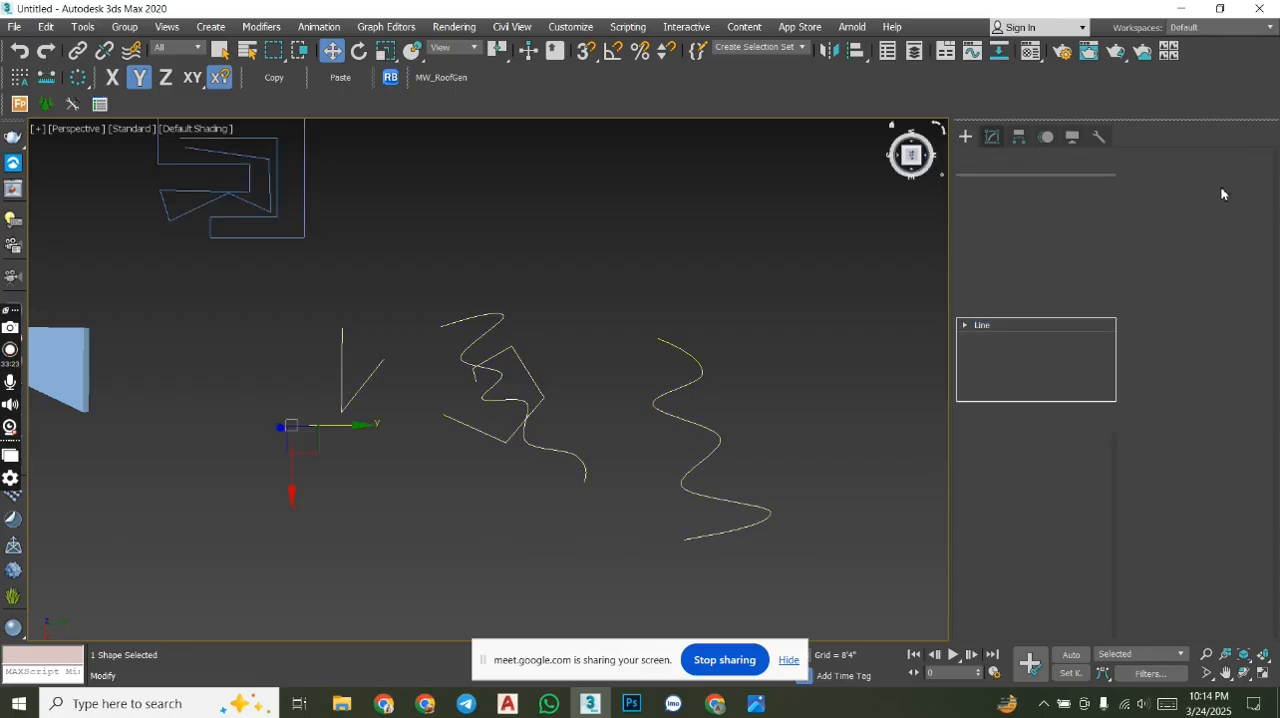
{"action": "left_click", "coordinate": [967, 327]}
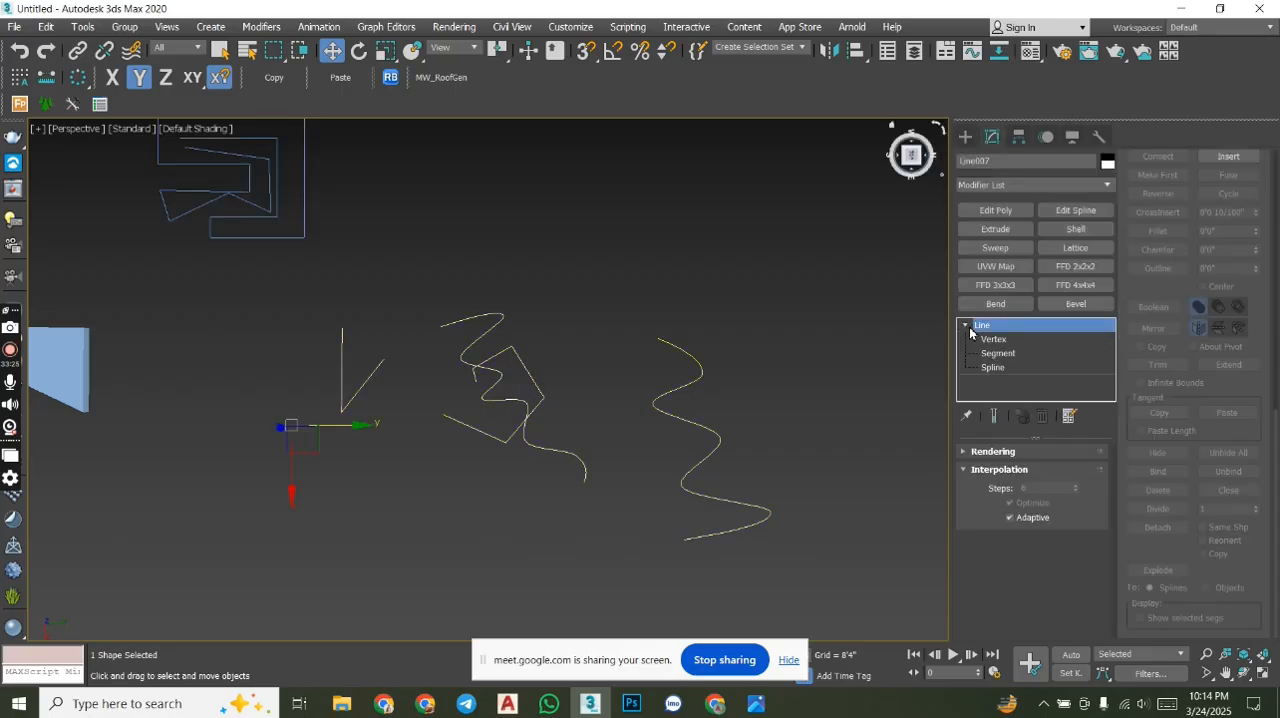
{"action": "left_click", "coordinate": [993, 367]}
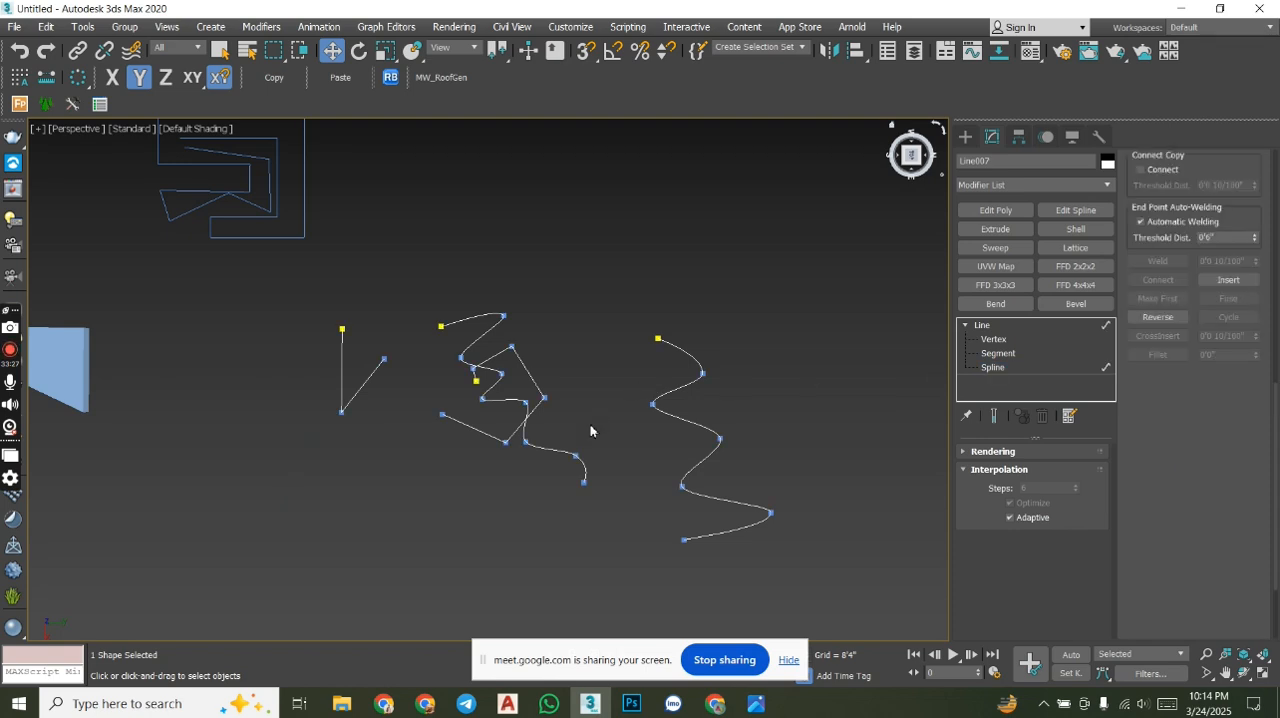
{"action": "left_click", "coordinate": [551, 453]}
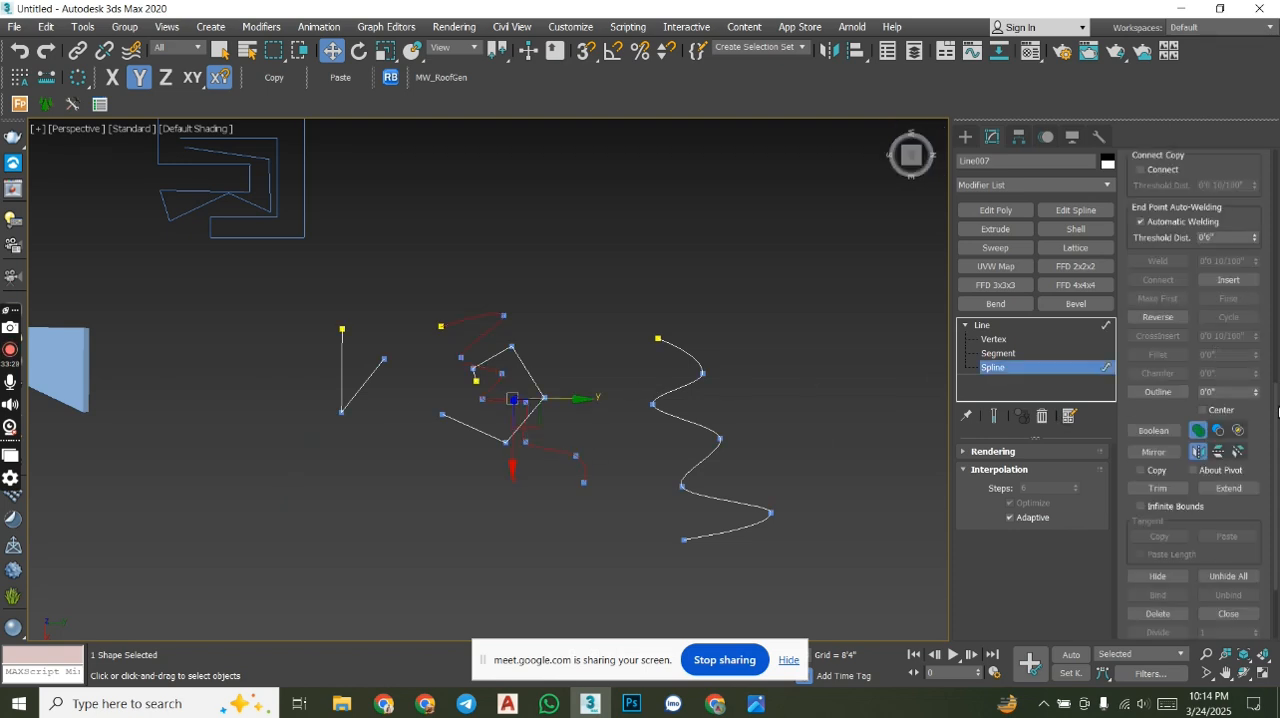
{"action": "left_click_drag", "start_coordinate": [1276, 497], "coordinate": [1276, 547]}
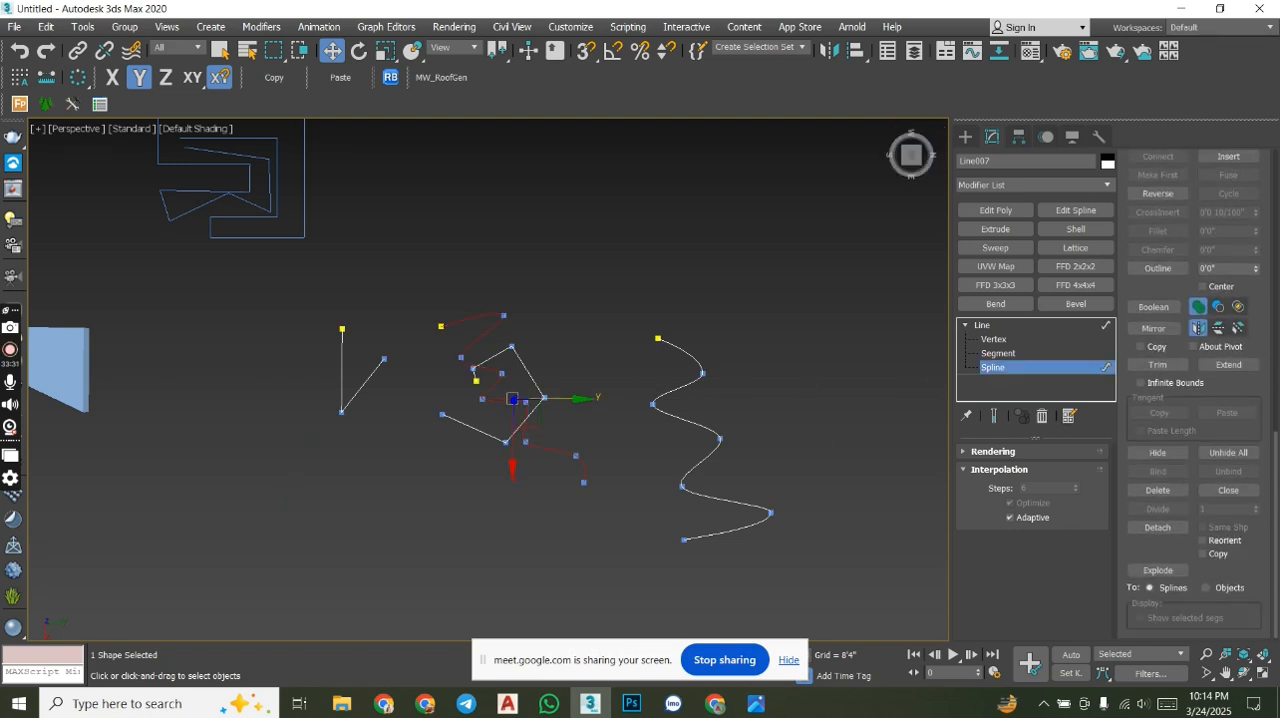
{"action": "left_click", "coordinate": [1218, 556]}
{"action": "left_click", "coordinate": [1157, 527]}
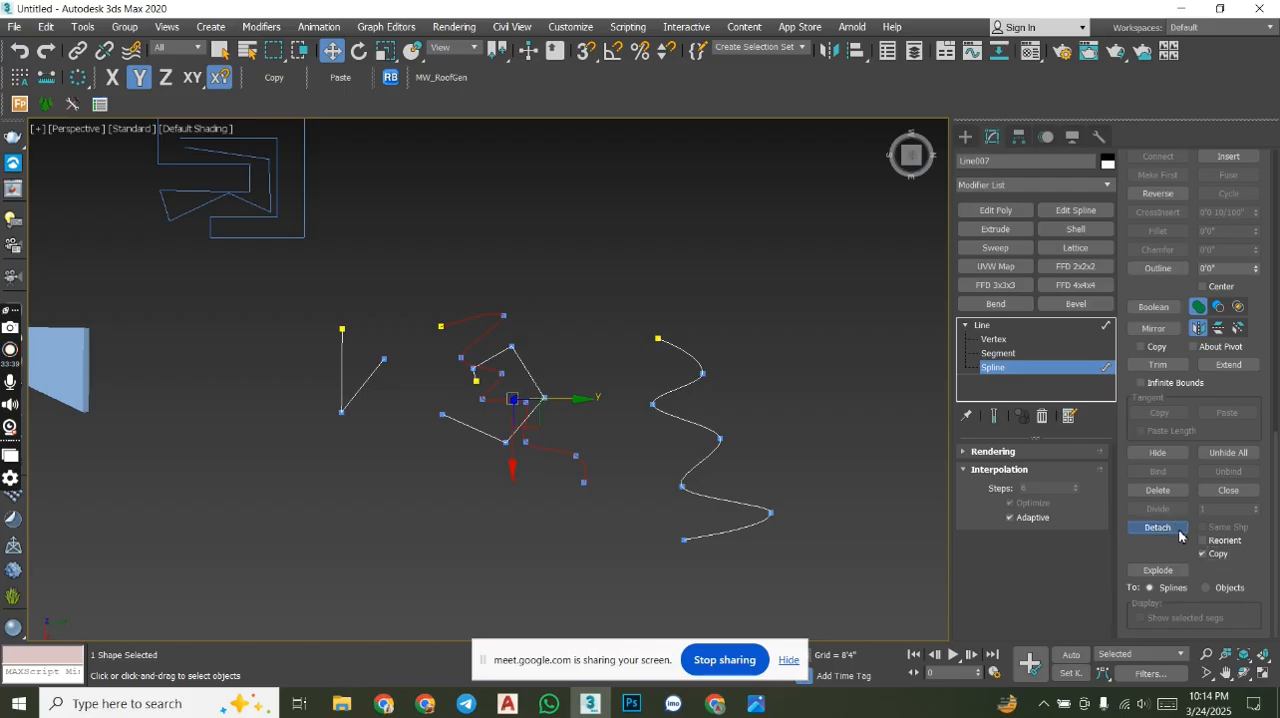
{"action": "left_click", "coordinate": [727, 361]}
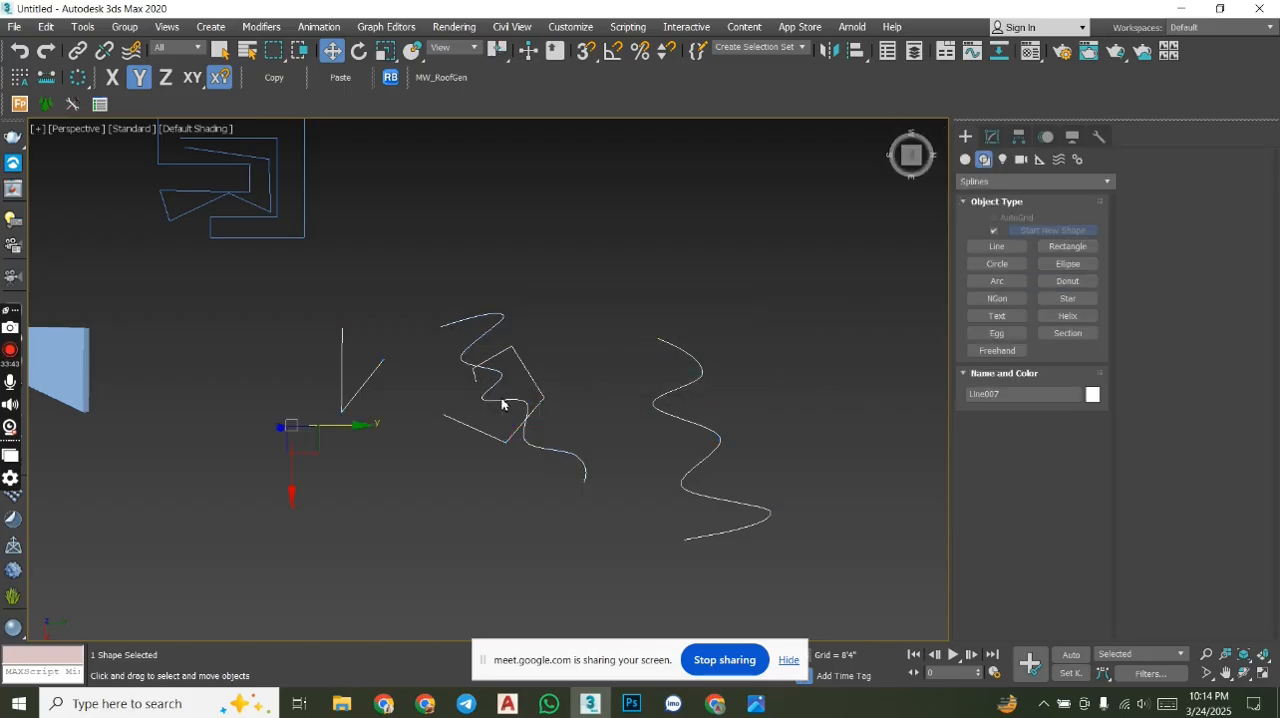
- Move the attached lines along the X axis away from the detached wavy copy and compare the separate shapes by selecting each
{"action": "left_click_drag", "start_coordinate": [291, 491], "coordinate": [391, 271]}
{"action": "middle_click_drag", "start_coordinate": [391, 271], "coordinate": [330, 468]}
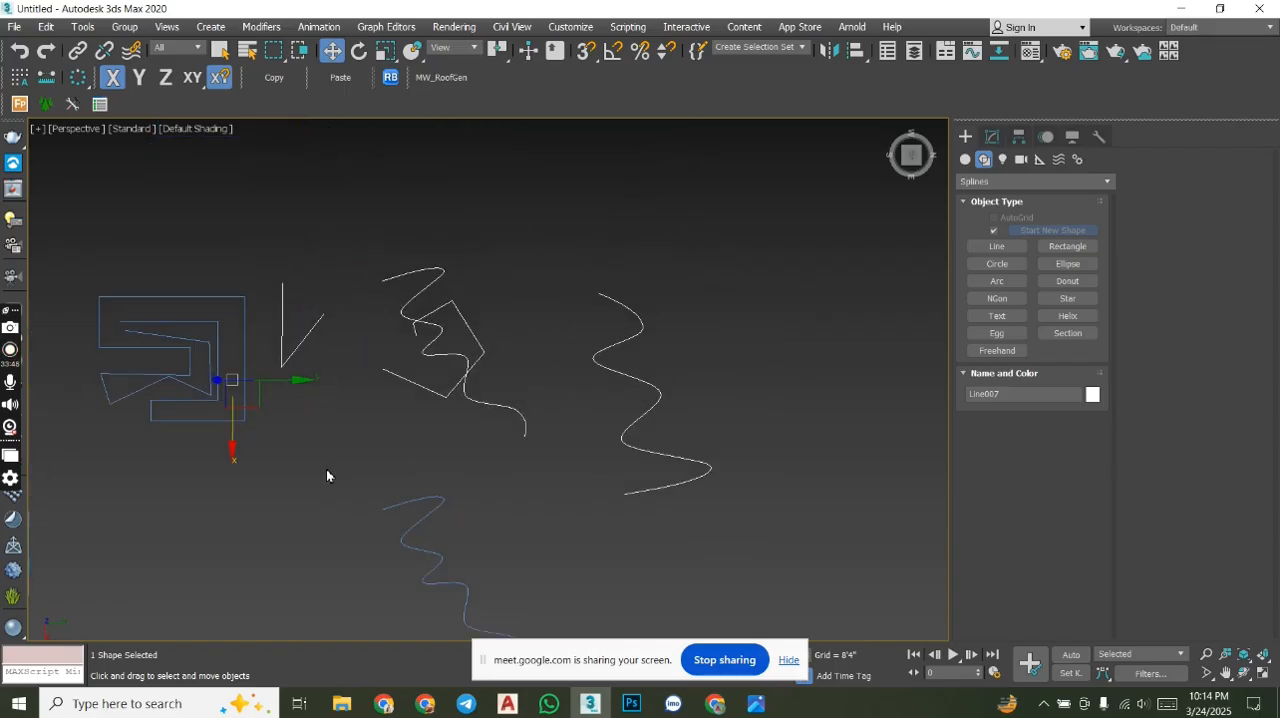
{"action": "left_click", "coordinate": [240, 419]}
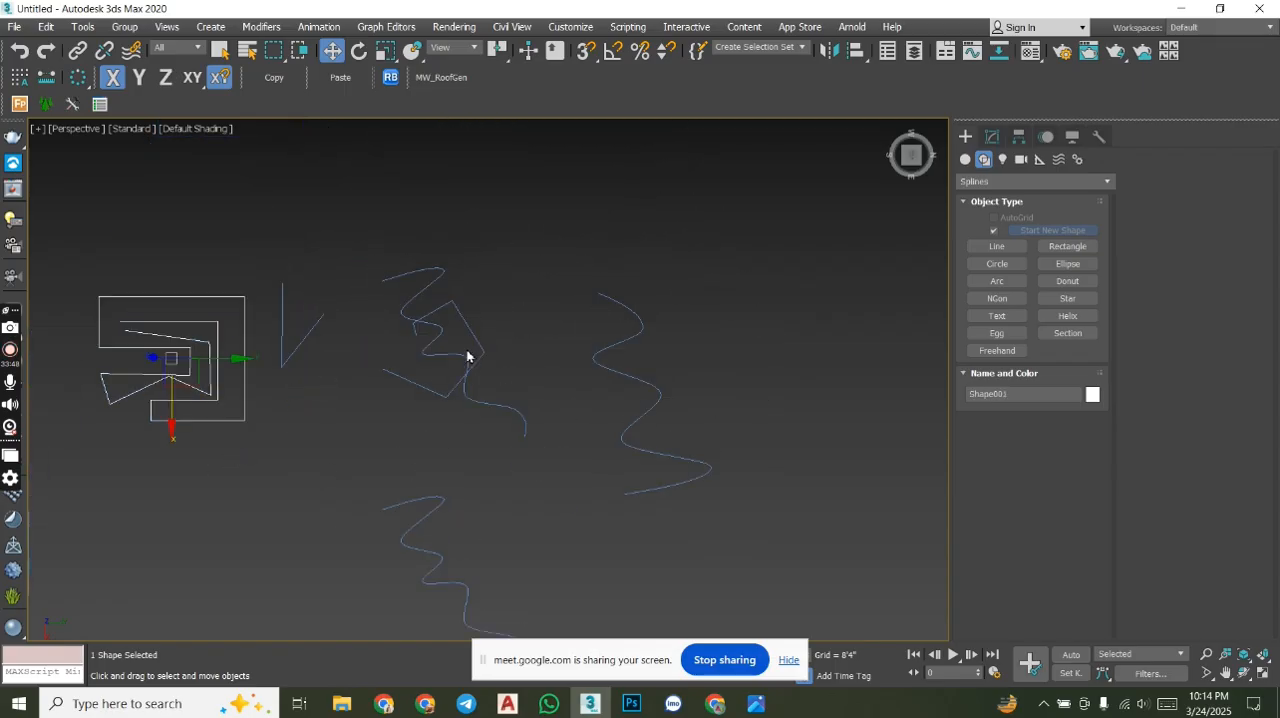
{"action": "left_click", "coordinate": [466, 390]}
{"action": "middle_click_drag", "start_coordinate": [549, 468], "coordinate": [552, 405]}
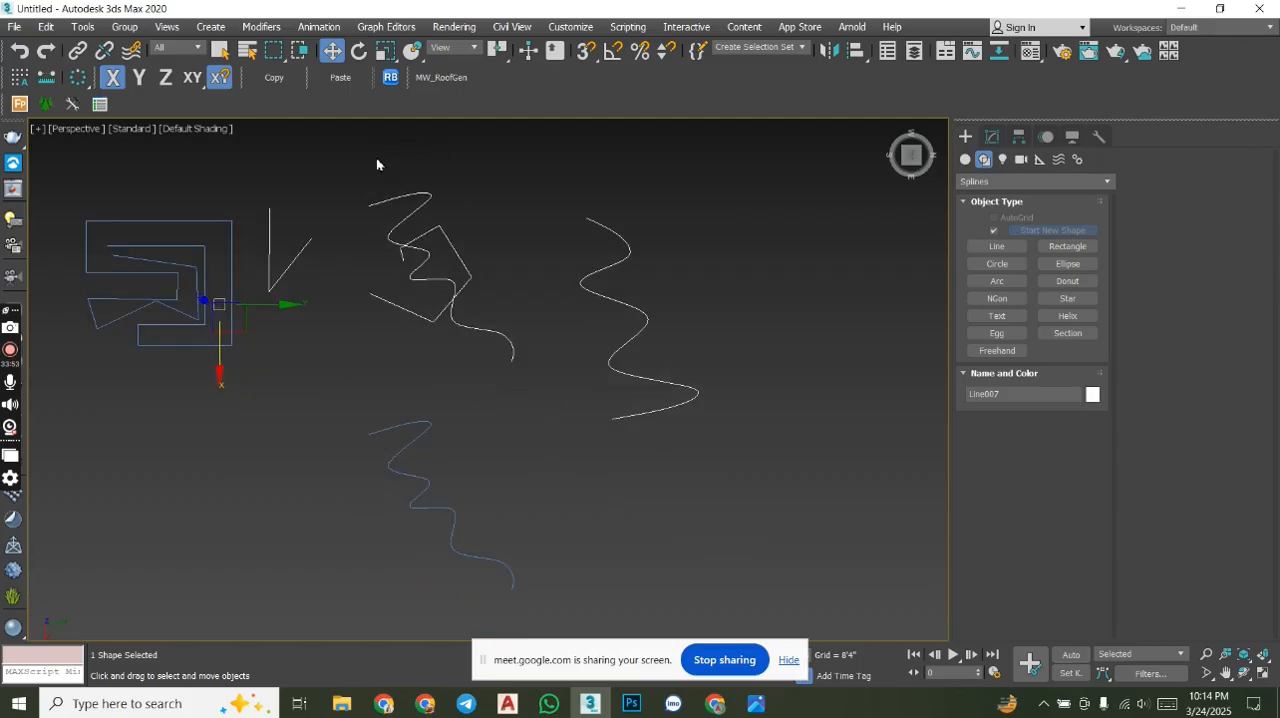
{"action": "left_click", "coordinate": [420, 434]}
{"action": "left_click", "coordinate": [455, 321]}
{"action": "left_click", "coordinate": [407, 446]}
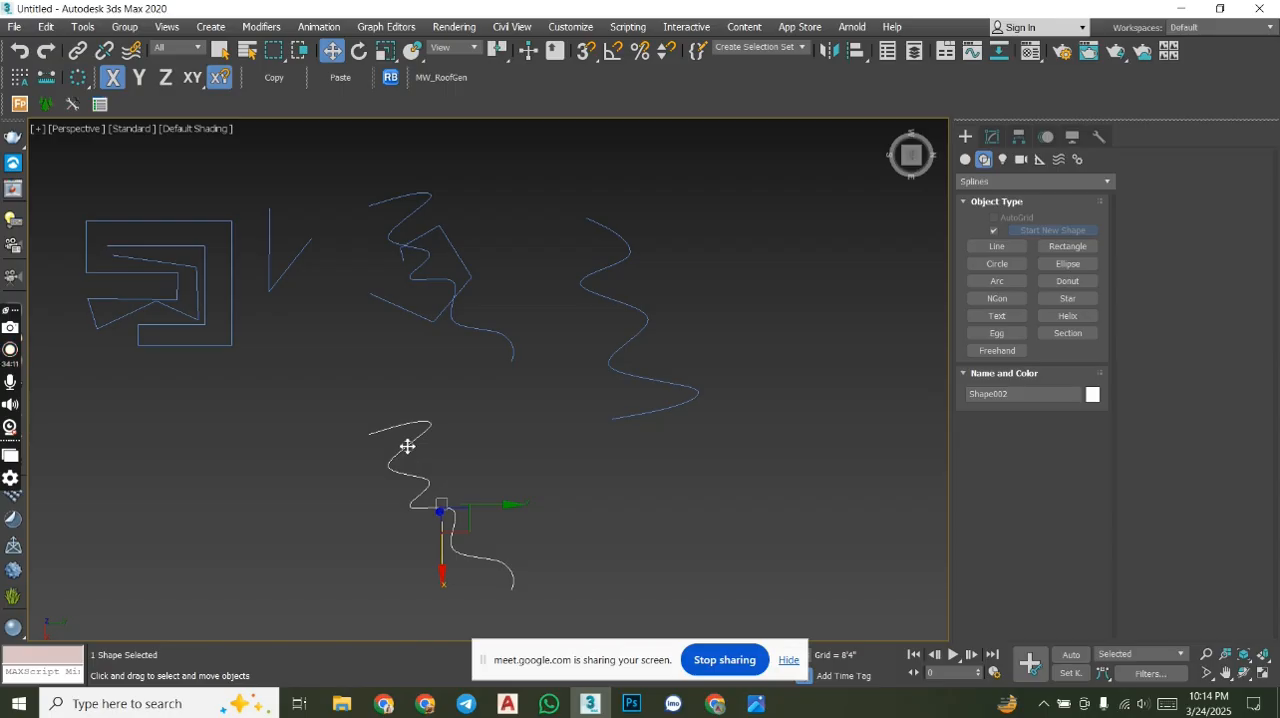
- Review the Selection and Geometry settings of the detached wavy copy's editable spline
{"action": "left_click", "coordinate": [991, 138]}
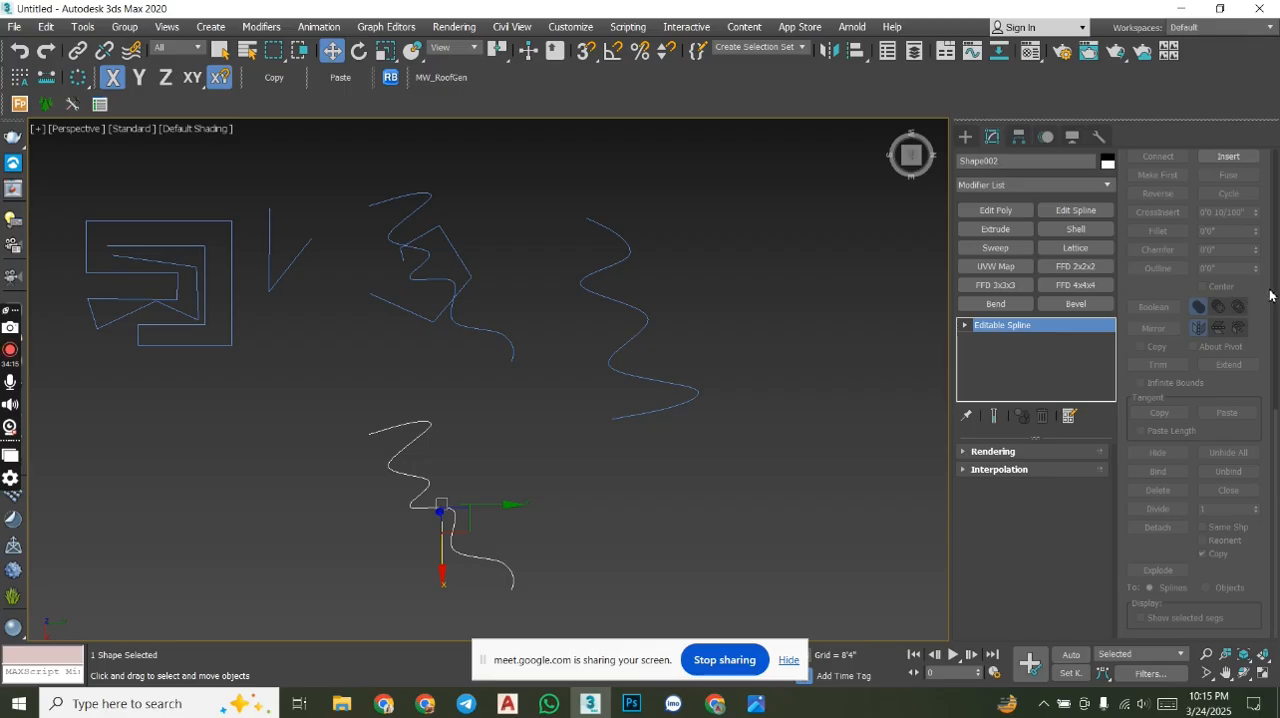
{"action": "scroll", "coordinate": [1265, 431], "scroll_direction": "up", "scroll_amount": 10}
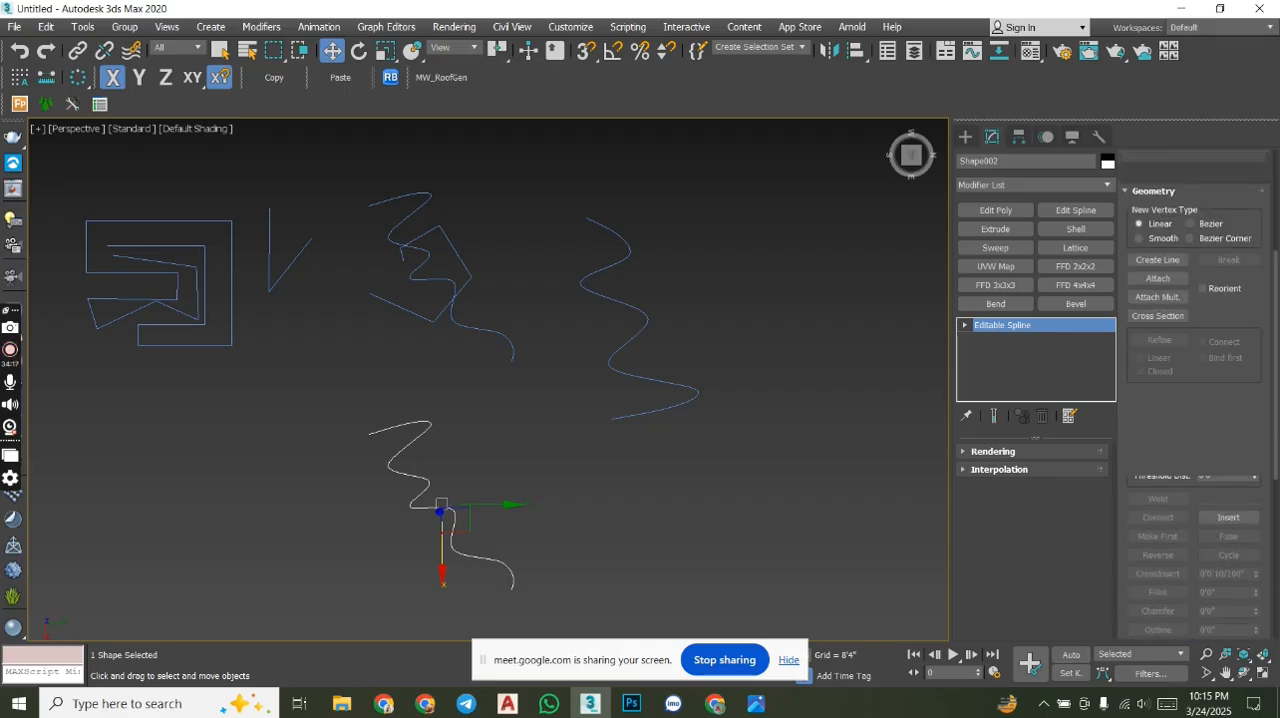
{"action": "scroll", "coordinate": [1268, 184], "scroll_direction": "up", "scroll_amount": 5}
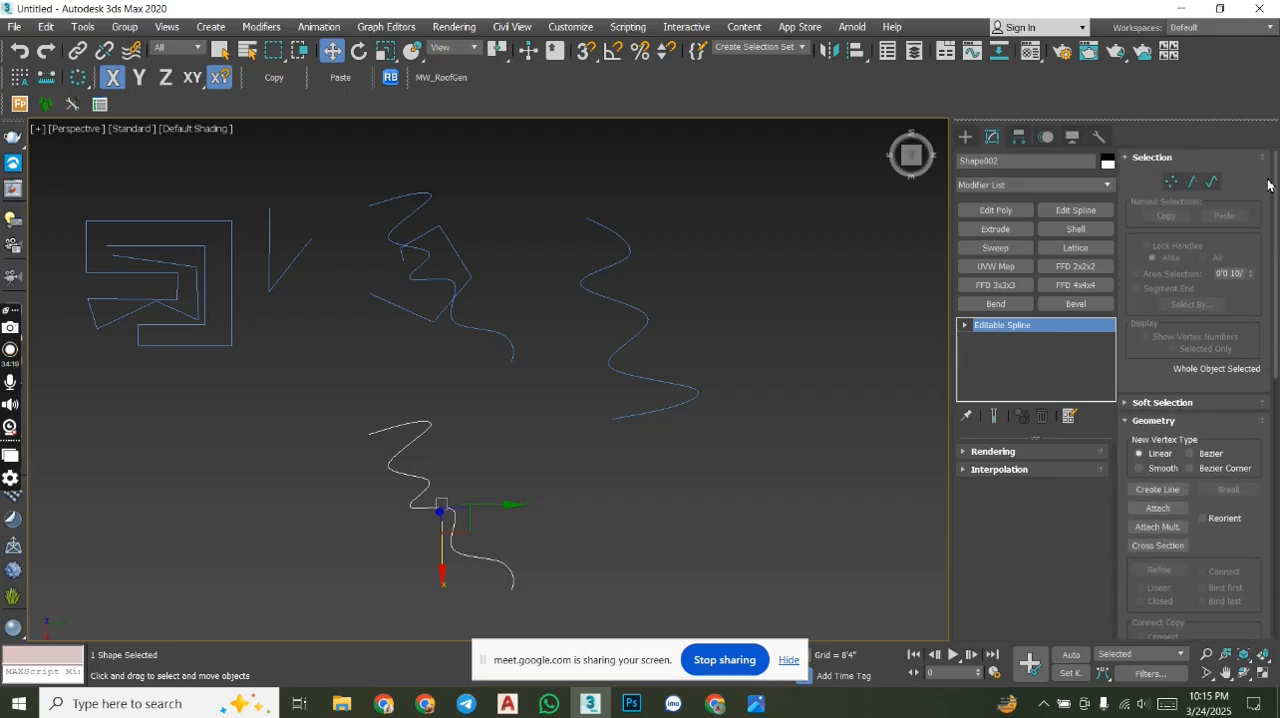
{"action": "scroll", "coordinate": [1273, 213], "scroll_direction": "down", "scroll_amount": 10}
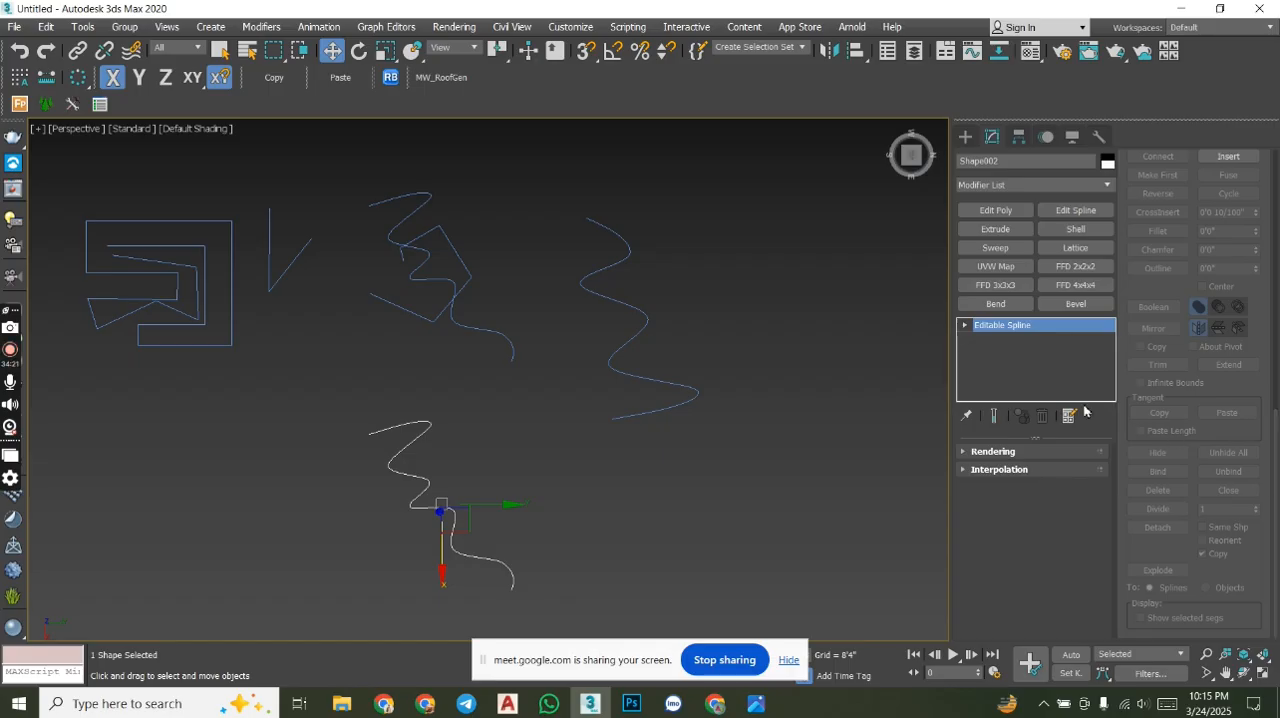
- Draw a rectangle about 115'4" long and 160'7" wide in the empty area beside the wavy lines
{"action": "middle_click_drag", "start_coordinate": [840, 263], "coordinate": [712, 362]}
{"action": "scroll", "coordinate": [757, 326], "scroll_direction": "down", "scroll_amount": 5}
{"action": "left_click", "coordinate": [916, 163]}
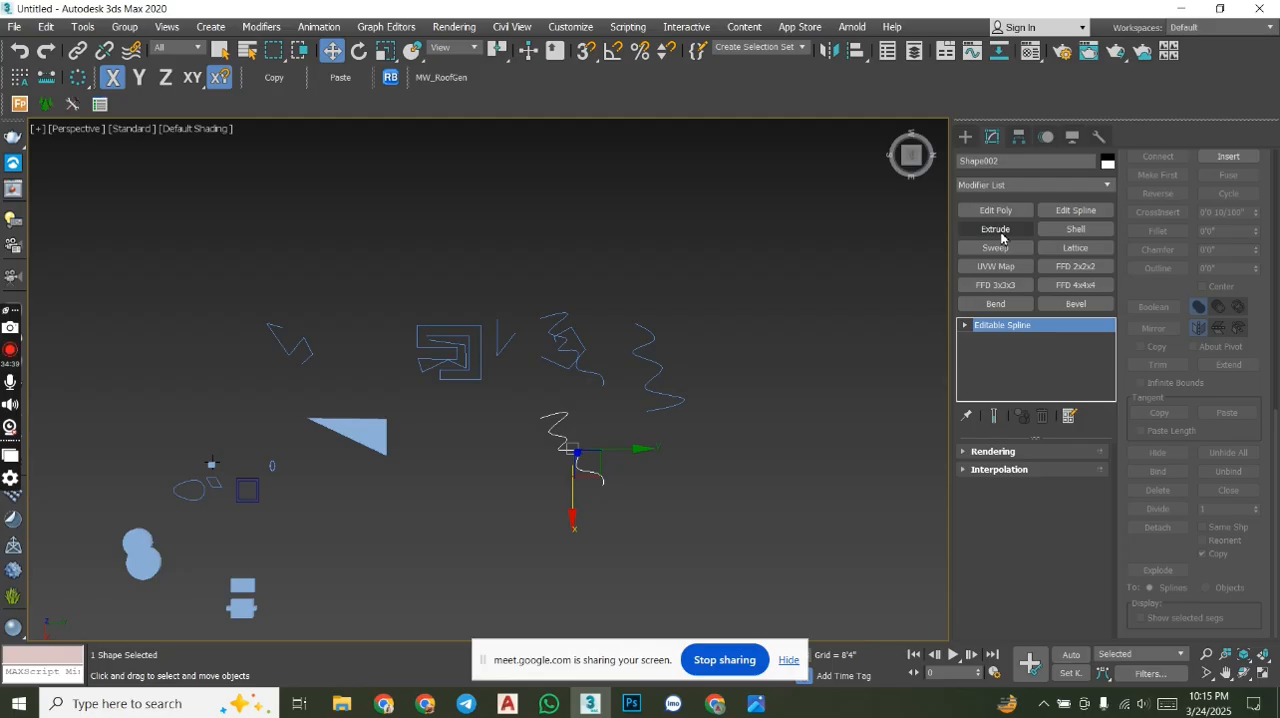
{"action": "middle_click_drag", "start_coordinate": [790, 307], "coordinate": [695, 306]}
{"action": "left_click", "coordinate": [965, 135]}
{"action": "left_click", "coordinate": [1068, 246]}
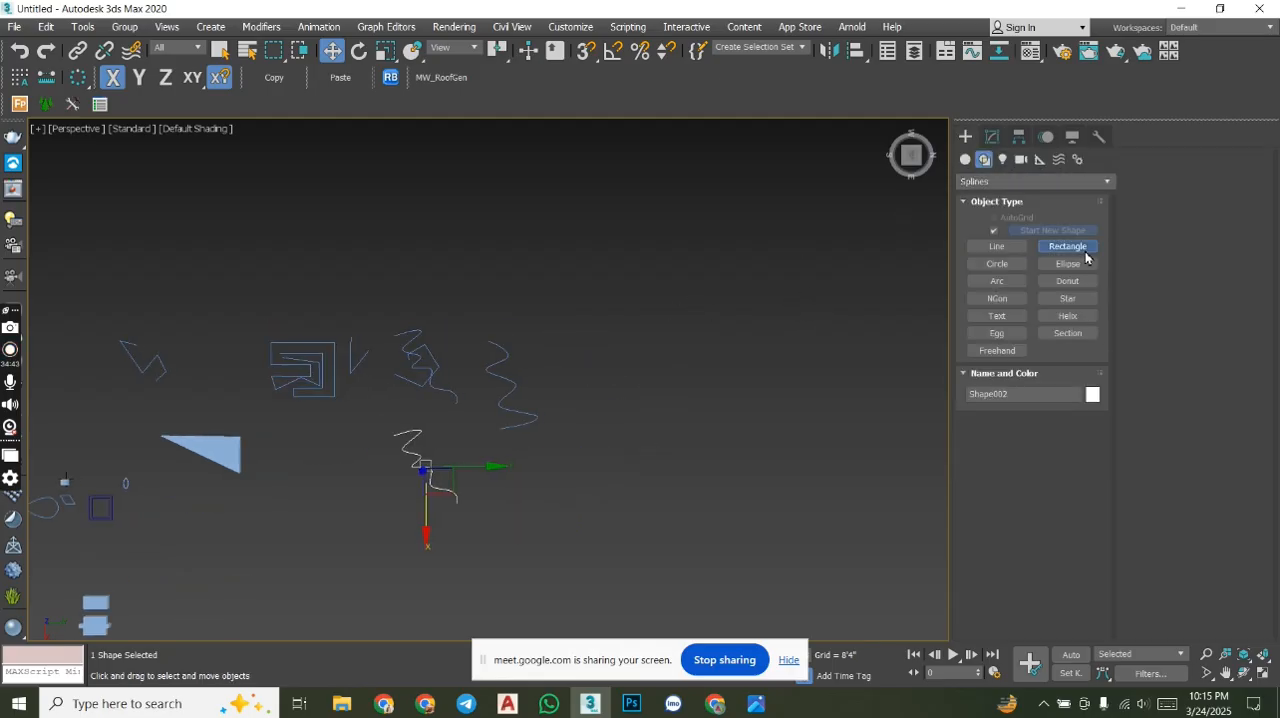
{"action": "left_click_drag", "start_coordinate": [695, 290], "coordinate": [804, 450]}
- Extrude the new rectangle into a solid box with an amount of about 39'4 50/100"
{"action": "left_click", "coordinate": [994, 138]}
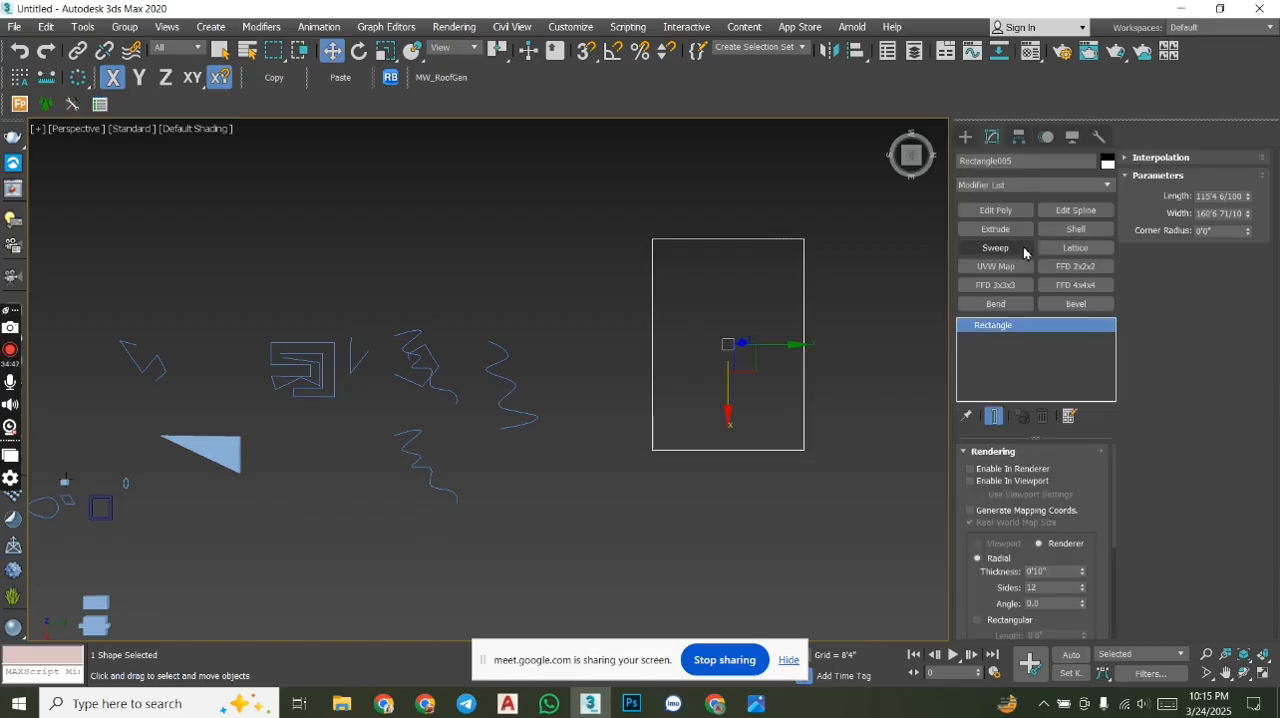
{"action": "left_click", "coordinate": [1004, 231]}
{"action": "left_click_drag", "start_coordinate": [1086, 468], "coordinate": [1086, 190]}
{"action": "middle_click_drag", "start_coordinate": [758, 468], "coordinate": [806, 394], "text": "alt"}
{"action": "left_click_drag", "start_coordinate": [1082, 473], "coordinate": [1077, 238]}
{"action": "middle_click_drag", "start_coordinate": [780, 350], "coordinate": [700, 387], "text": "alt"}
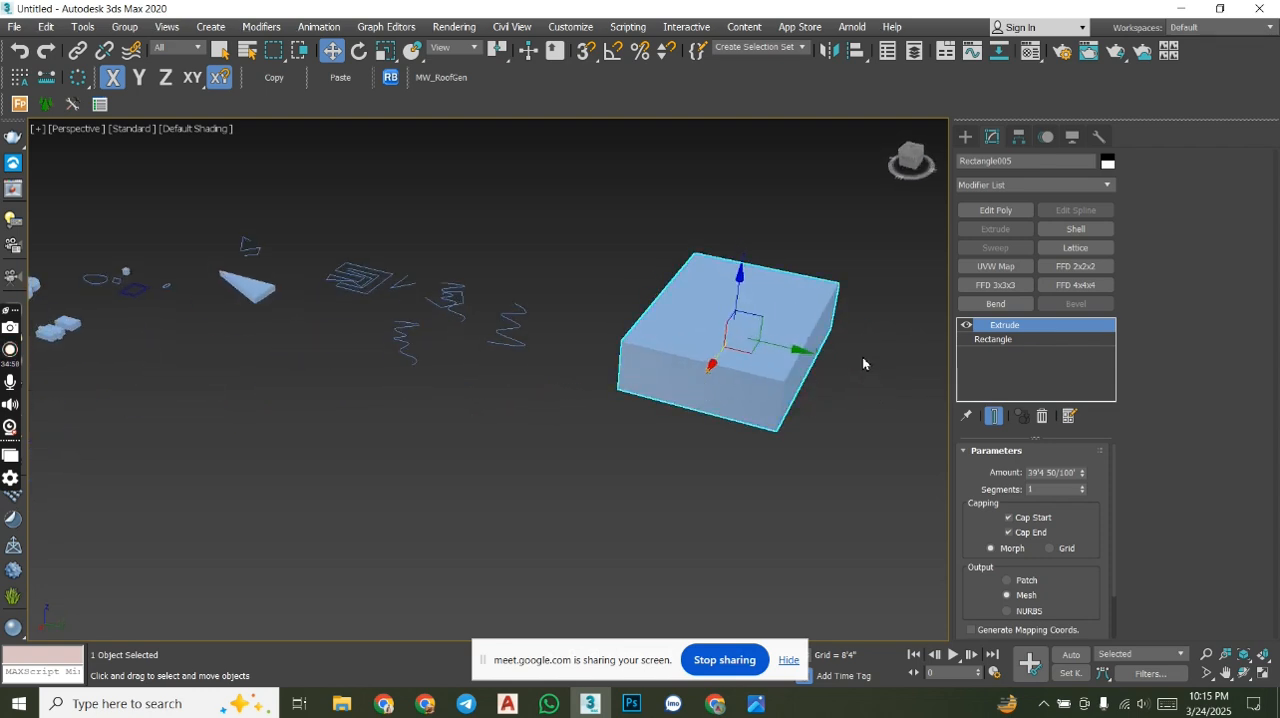
{"action": "middle_click_drag", "start_coordinate": [797, 283], "coordinate": [757, 297]}
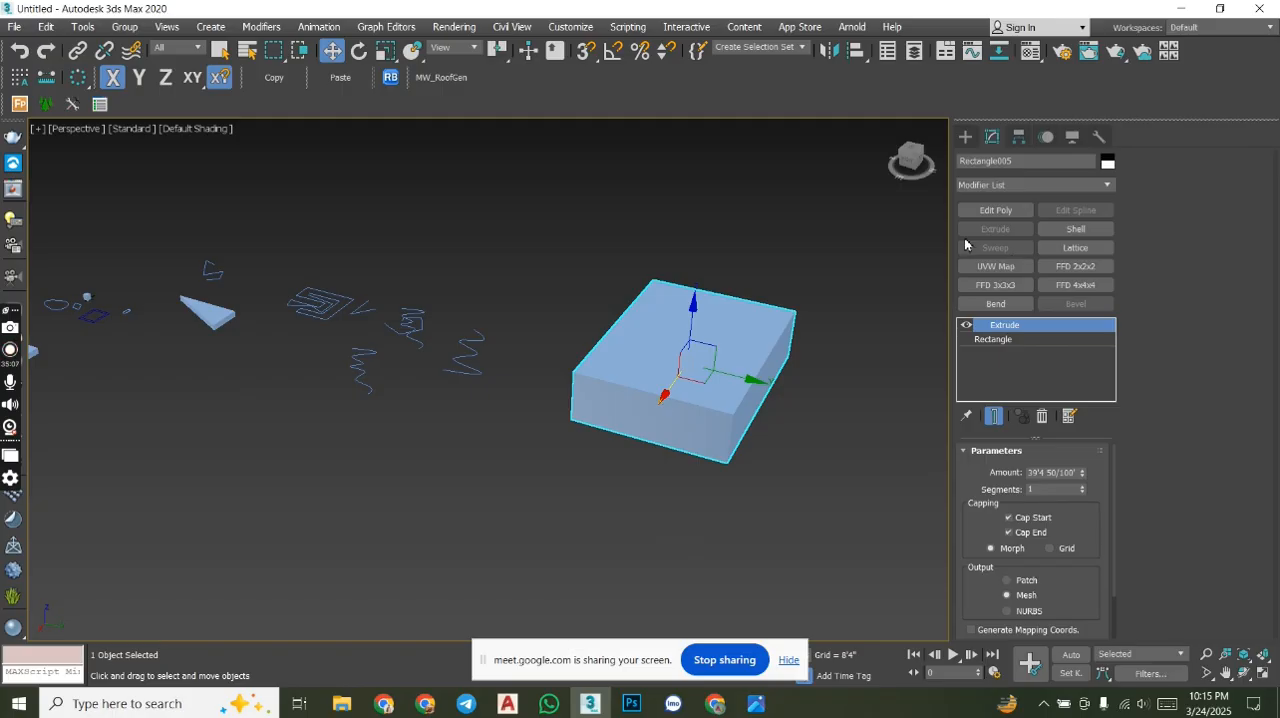
- Set the display units to US Standard Feet w/Fractional Inches at 1/100 precision and confirm the system unit as 1.0 inch
{"action": "left_click", "coordinate": [571, 27]}
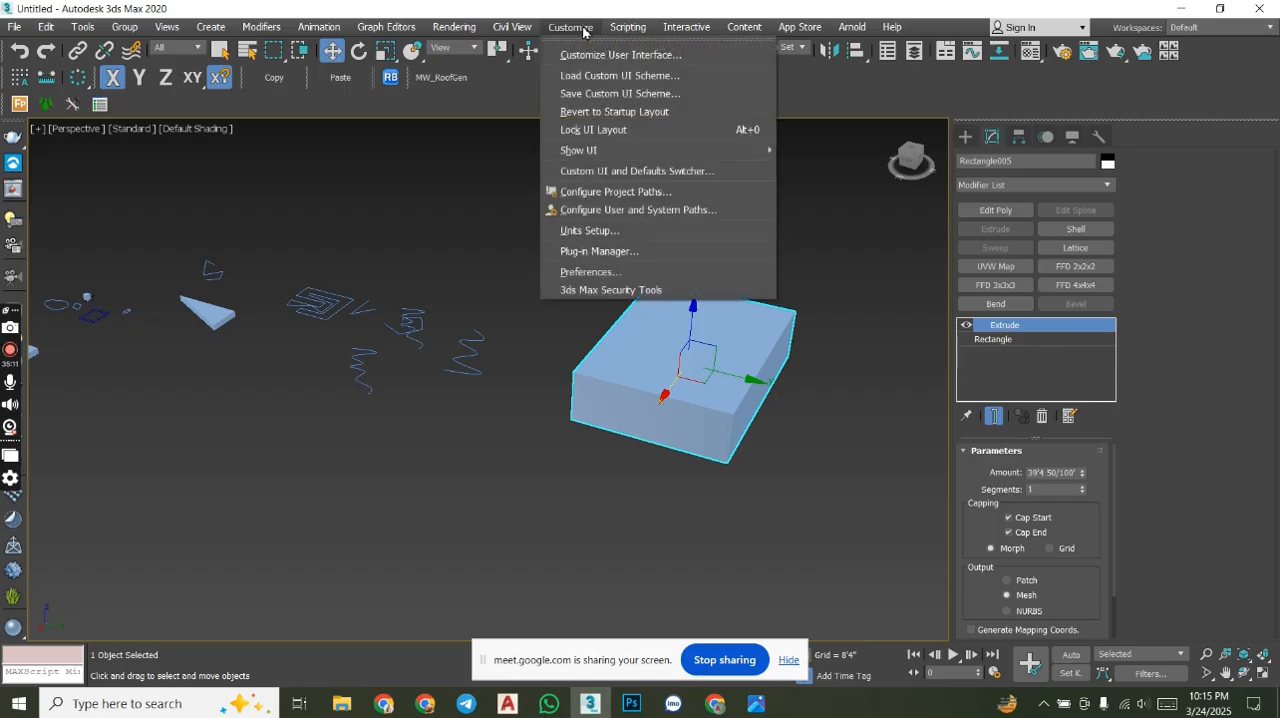
{"action": "left_click", "coordinate": [616, 231]}
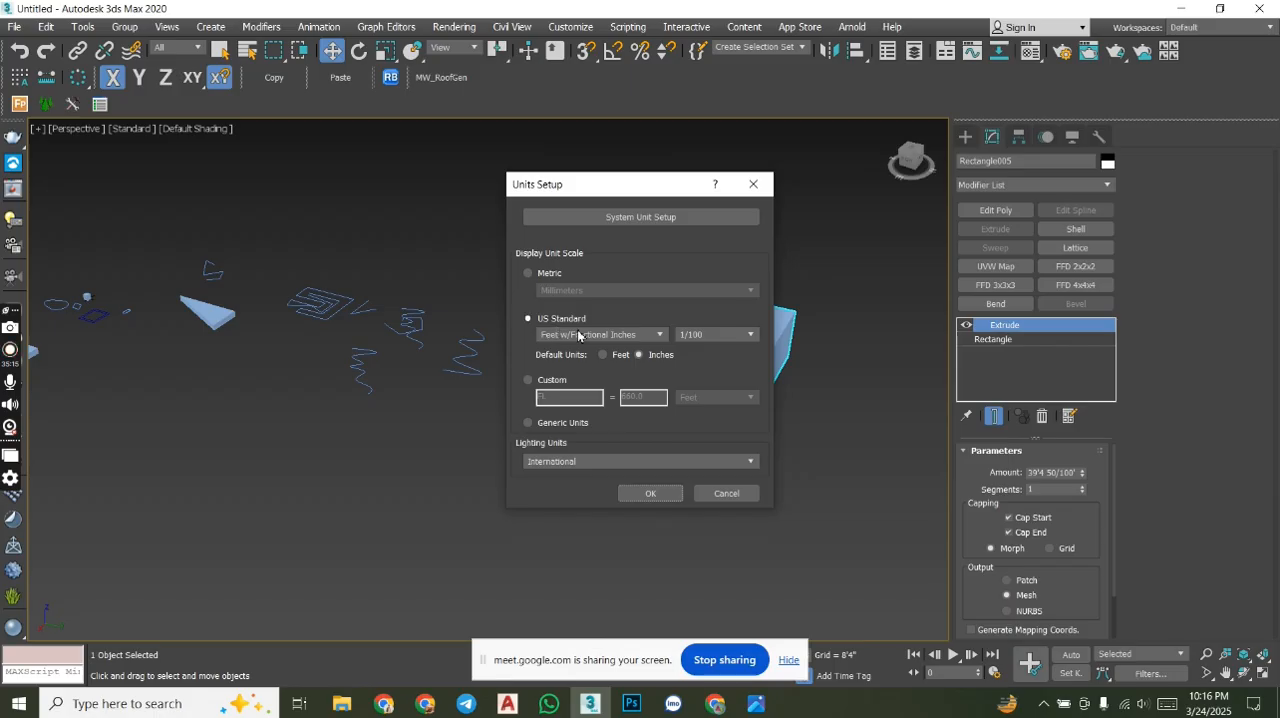
{"action": "left_click", "coordinate": [578, 336]}
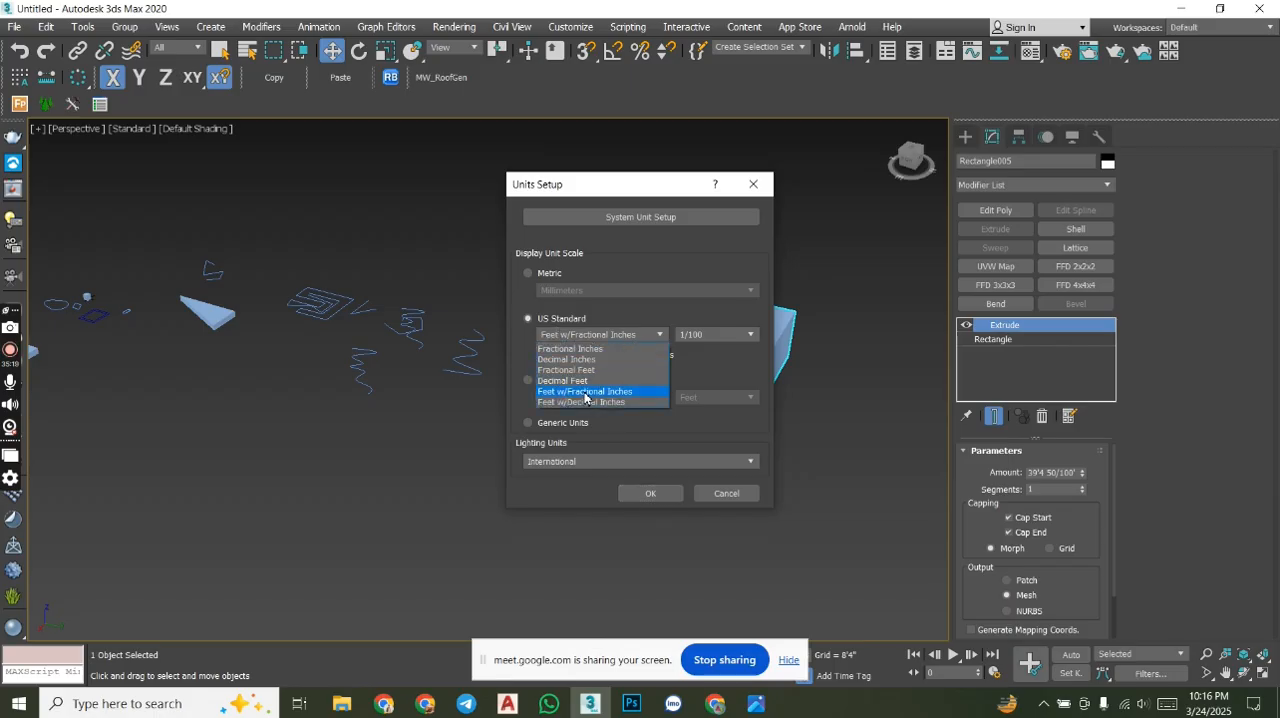
{"action": "left_click", "coordinate": [585, 392]}
{"action": "left_click", "coordinate": [739, 336]}
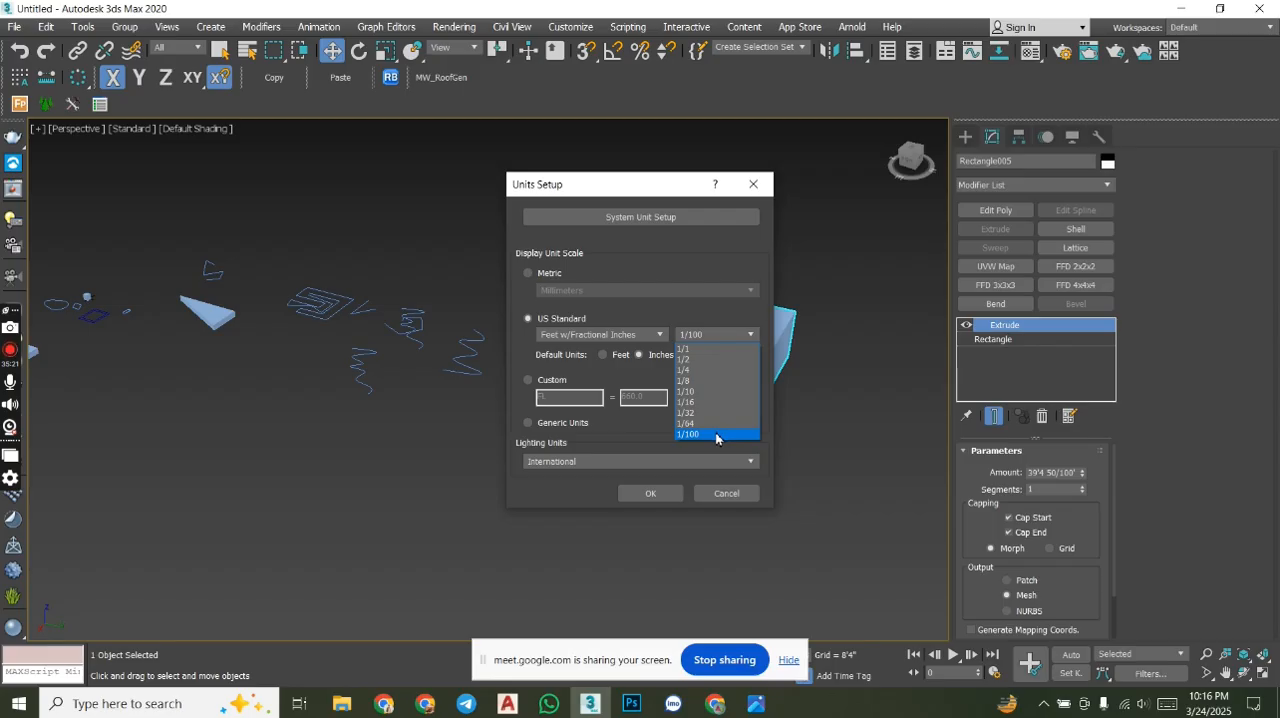
{"action": "left_click", "coordinate": [716, 435]}
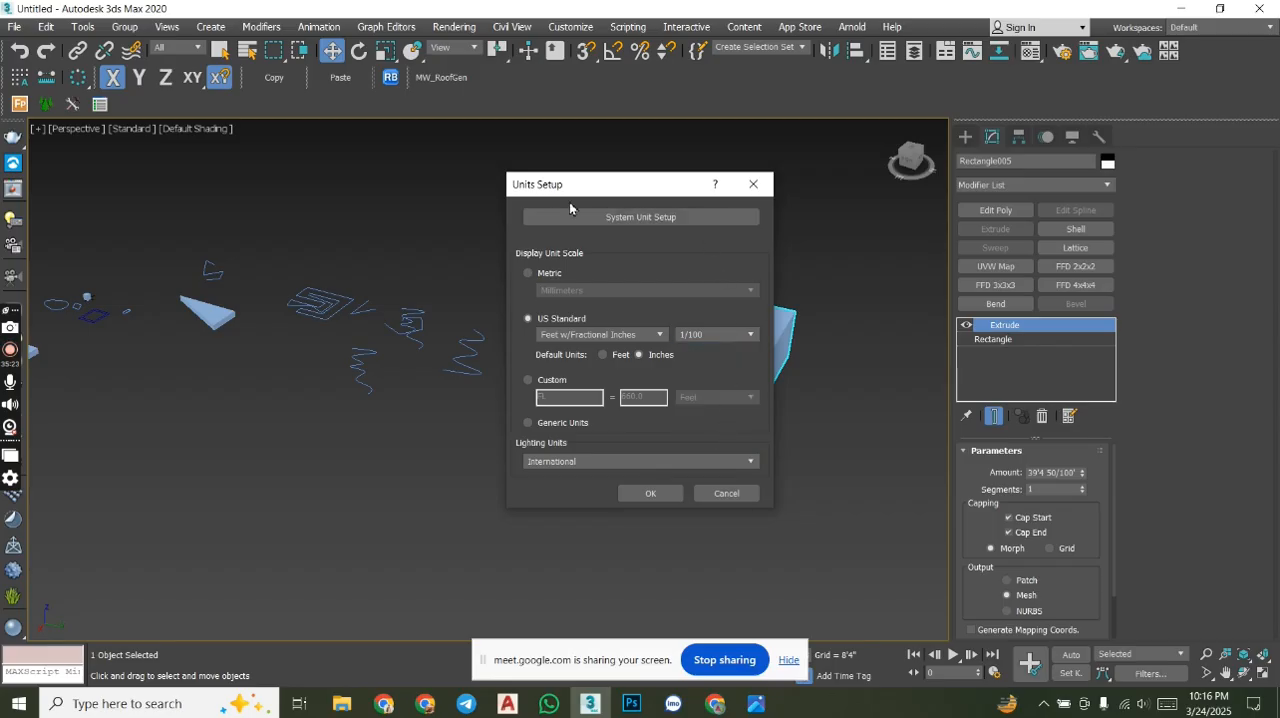
{"action": "left_click", "coordinate": [671, 219]}
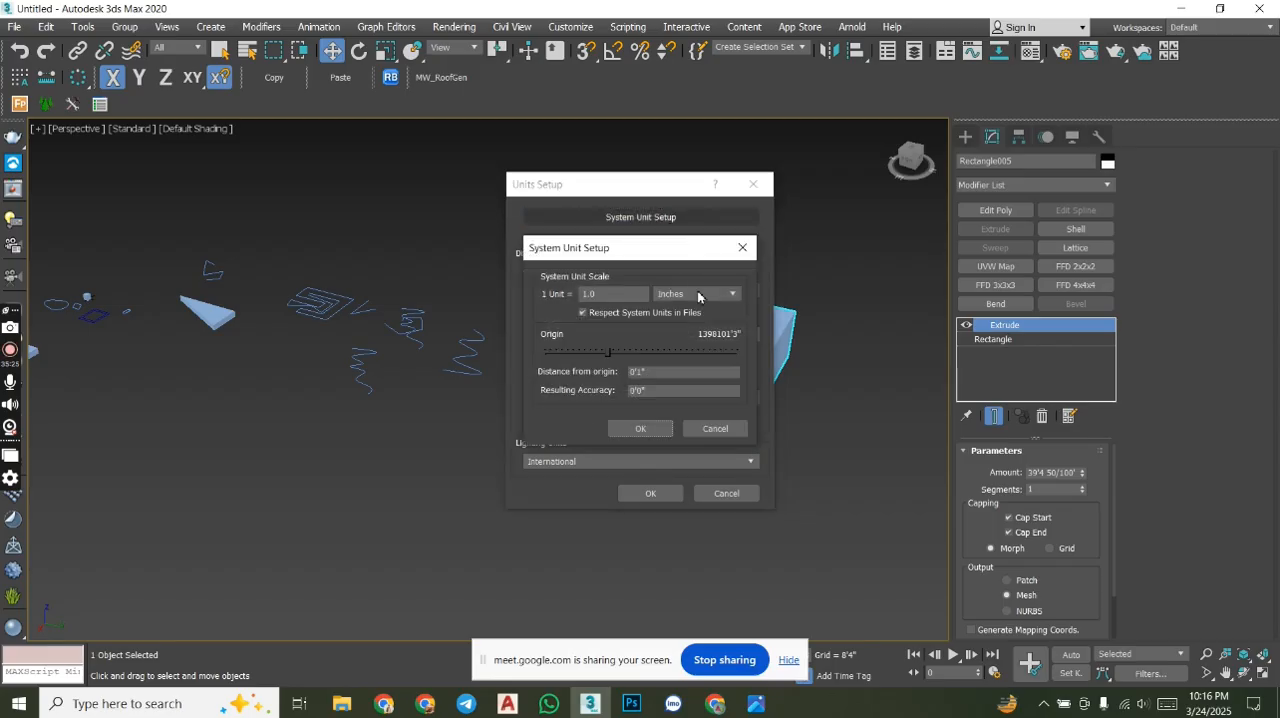
{"action": "left_click", "coordinate": [644, 428]}
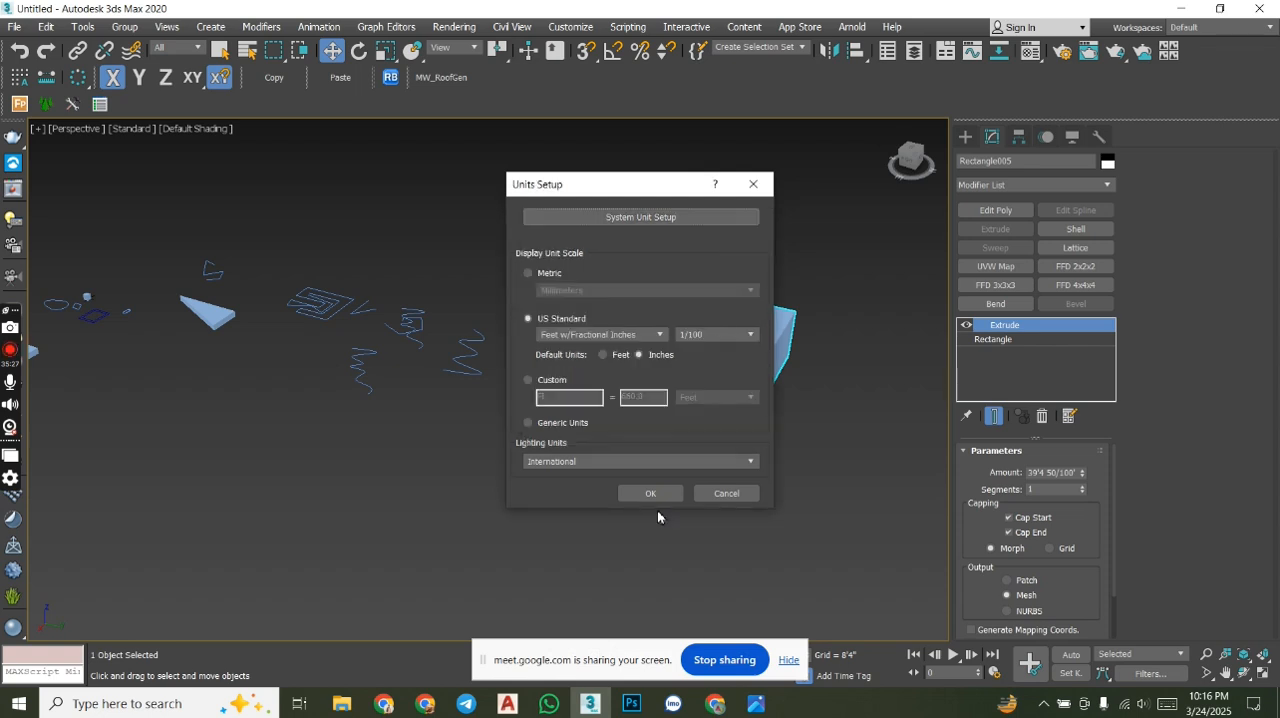
{"action": "left_click", "coordinate": [651, 494]}
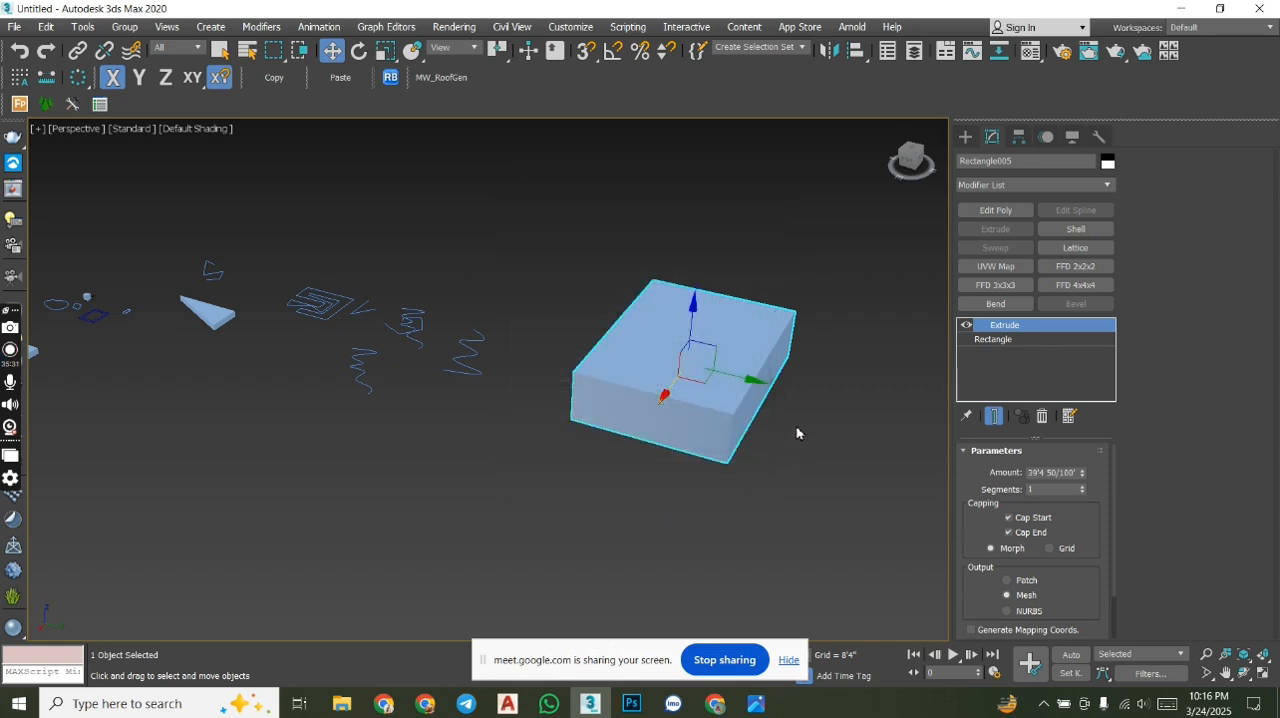
- Draw a rectangle about 127'11" long and 216'7" wide in the empty area beside the extruded box
{"action": "mouse_move", "coordinate": [800, 429]}
{"action": "middle_mouse_down"}
{"action": "mouse_move", "coordinate": [577, 418]}
{"action": "mouse_move", "coordinate": [510, 443]}
{"action": "middle_mouse_up"}
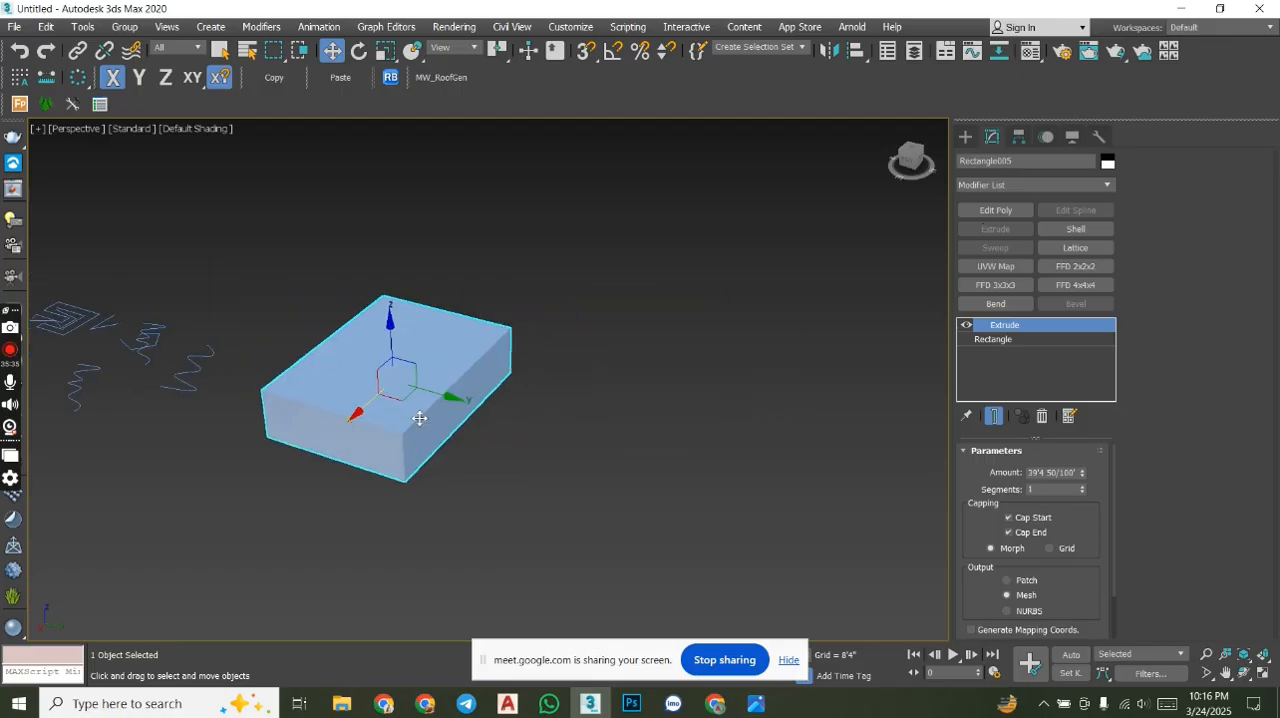
{"action": "middle_click_drag", "start_coordinate": [417, 414], "coordinate": [443, 411]}
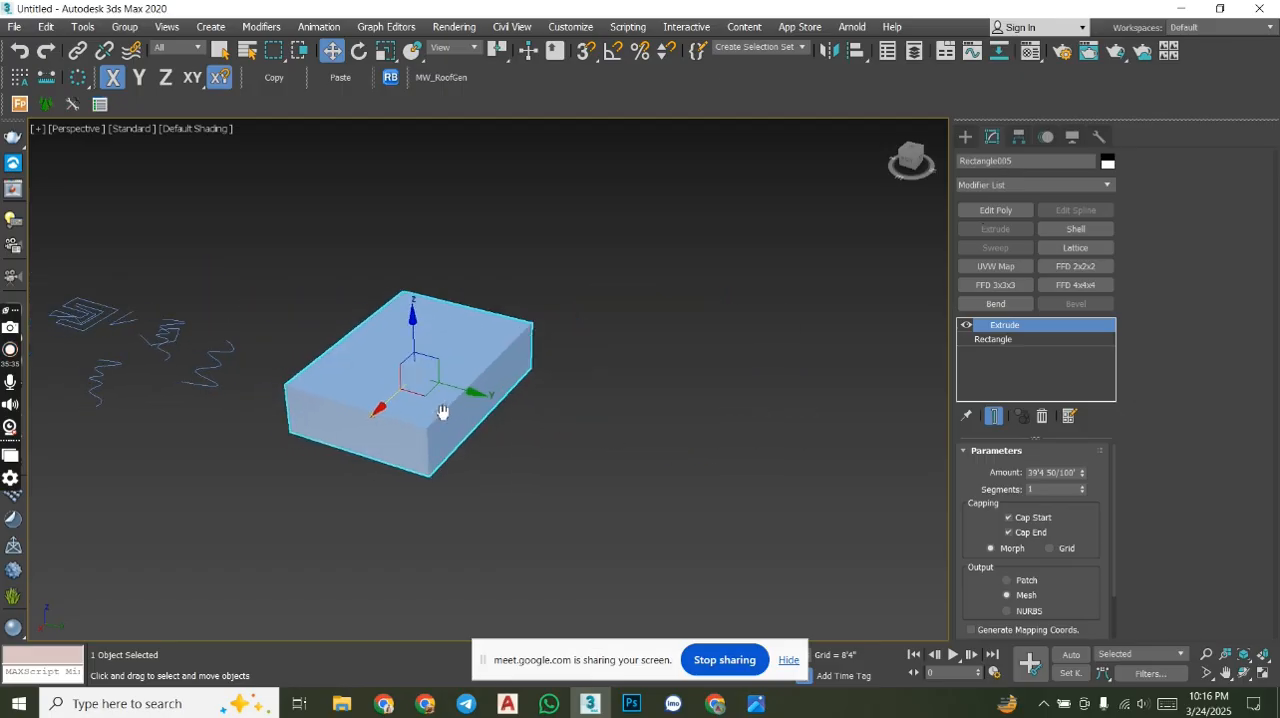
{"action": "left_click", "coordinate": [966, 137]}
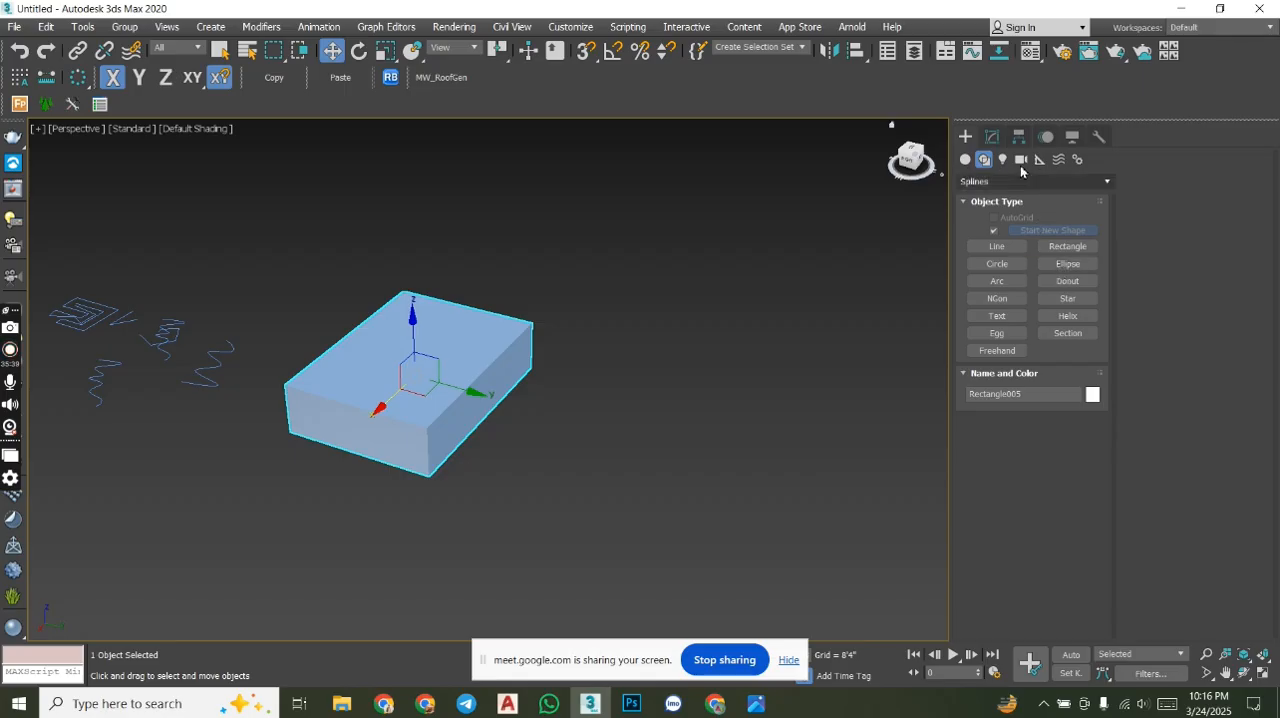
{"action": "left_click", "coordinate": [992, 138]}
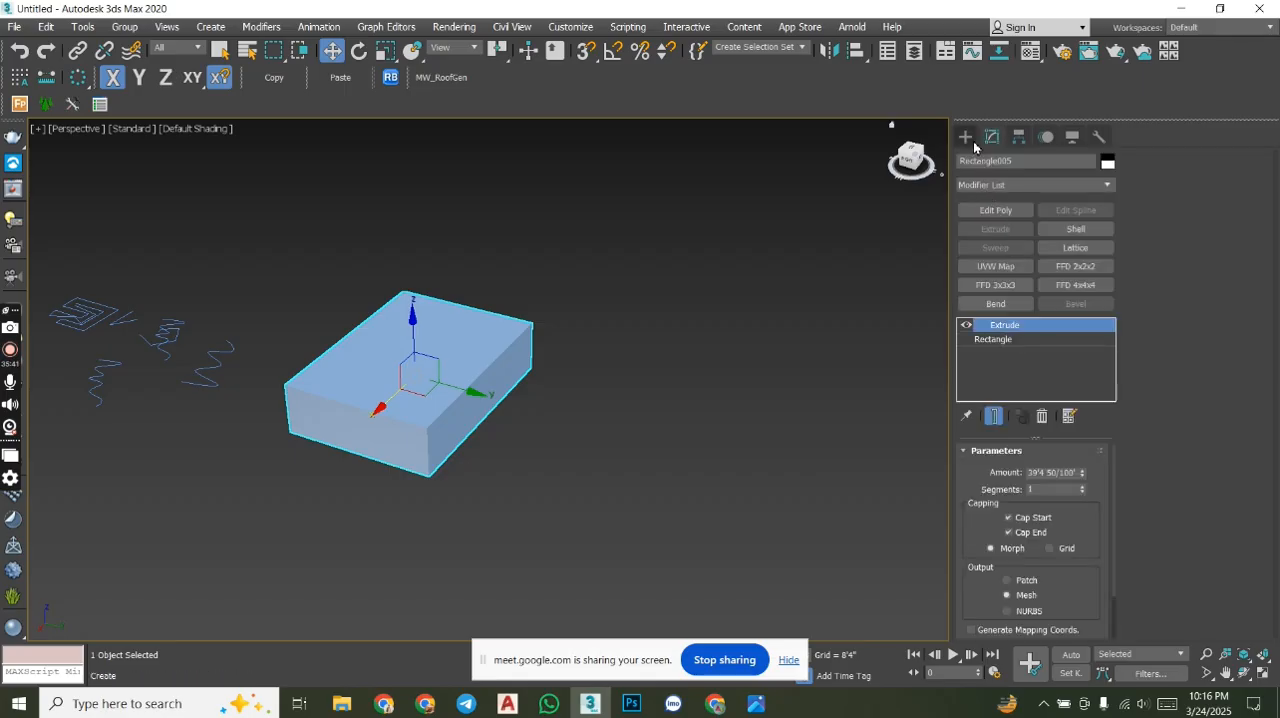
{"action": "left_click", "coordinate": [973, 143]}
{"action": "left_click", "coordinate": [1063, 248]}
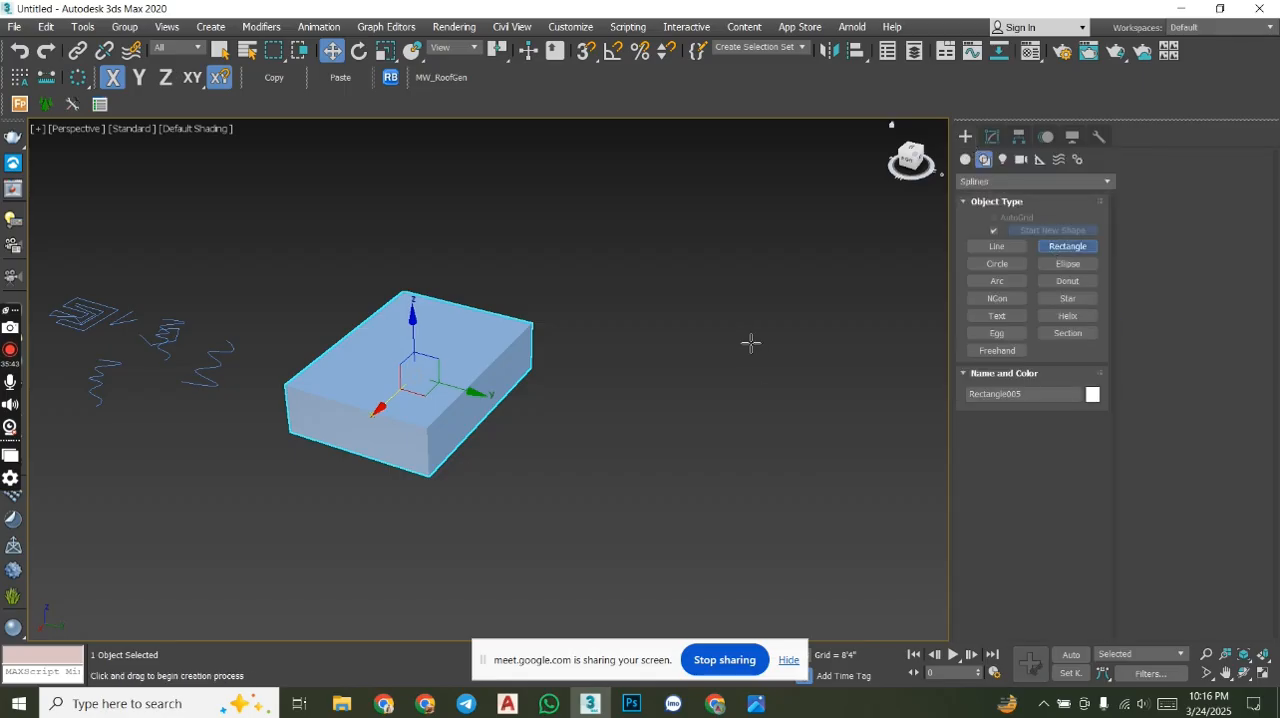
{"action": "left_click_drag", "start_coordinate": [747, 337], "coordinate": [848, 531]}
{"action": "left_click", "coordinate": [992, 136]}
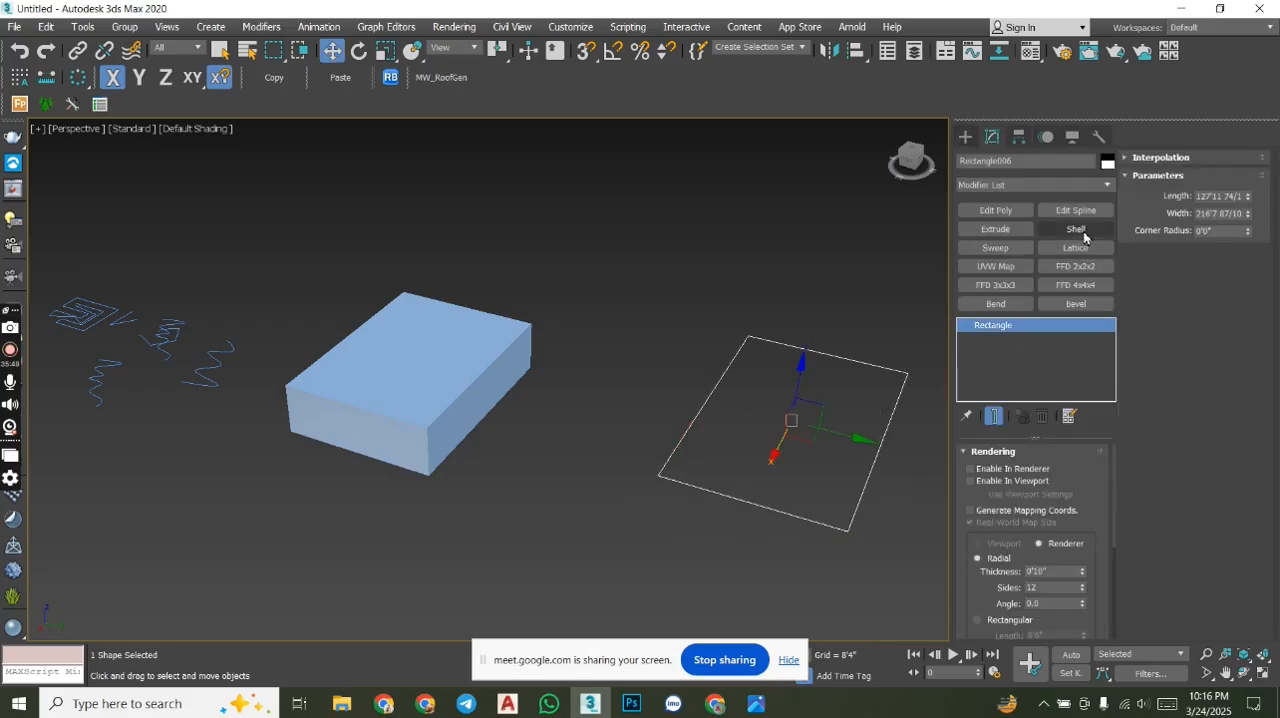
- Apply the Shell modifier to the new rectangle and set its outer amount to 0'0"
{"action": "middle_click_drag", "start_coordinate": [805, 398], "coordinate": [698, 336], "text": "alt"}
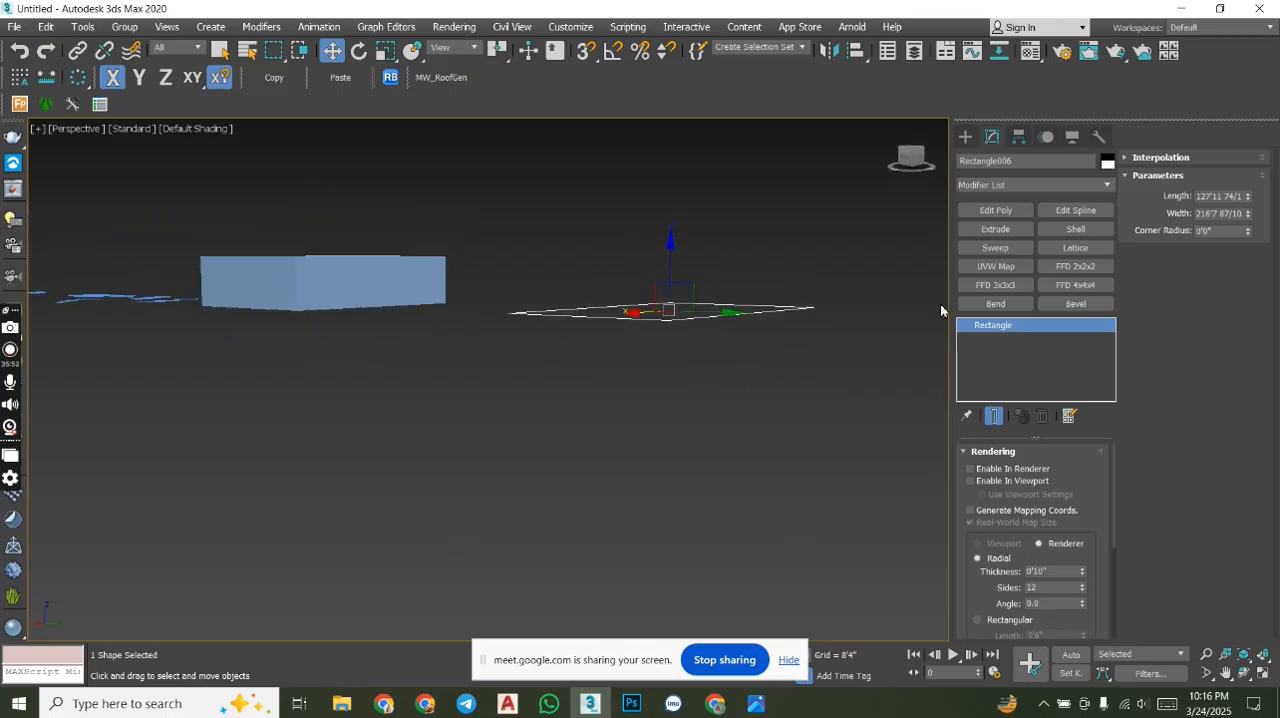
{"action": "left_click", "coordinate": [1086, 232]}
{"action": "middle_click_drag", "start_coordinate": [807, 328], "coordinate": [930, 383], "text": "alt"}
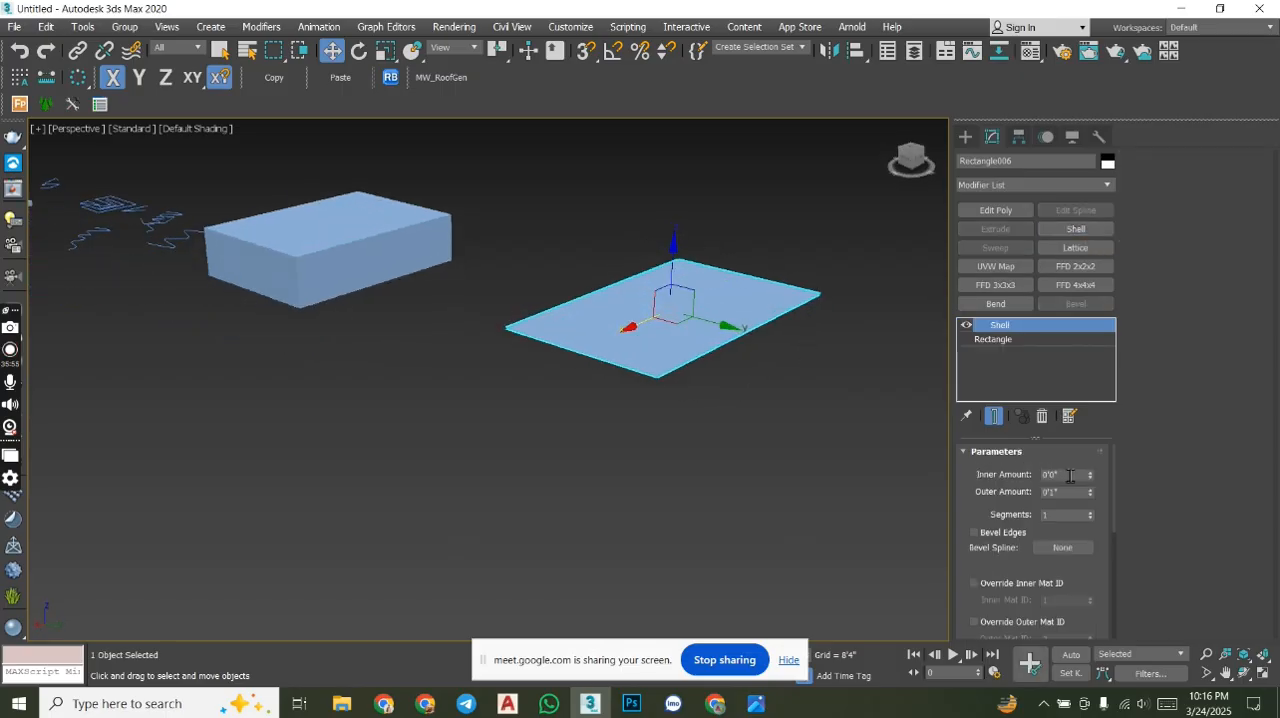
{"action": "mouse_move", "coordinate": [1088, 496]}
{"action": "left_mouse_down"}
{"action": "mouse_move", "coordinate": [1074, 343]}
{"action": "mouse_move", "coordinate": [1092, 478]}
{"action": "left_mouse_up"}
{"action": "scroll", "coordinate": [1121, 509], "scroll_direction": "down", "scroll_amount": 2}
{"action": "scroll", "coordinate": [1118, 490], "scroll_direction": "up", "scroll_amount": 2}
{"action": "left_click_drag", "start_coordinate": [1093, 458], "coordinate": [1091, 482]}
{"action": "right_click", "coordinate": [1090, 496]}
- Give the rectangle thickness by setting the Shell inner amount to 60 inches (5'0")
{"action": "middle_click_drag", "start_coordinate": [873, 400], "coordinate": [826, 392], "text": "alt"}
{"action": "scroll", "coordinate": [859, 327], "scroll_direction": "up", "scroll_amount": 5}
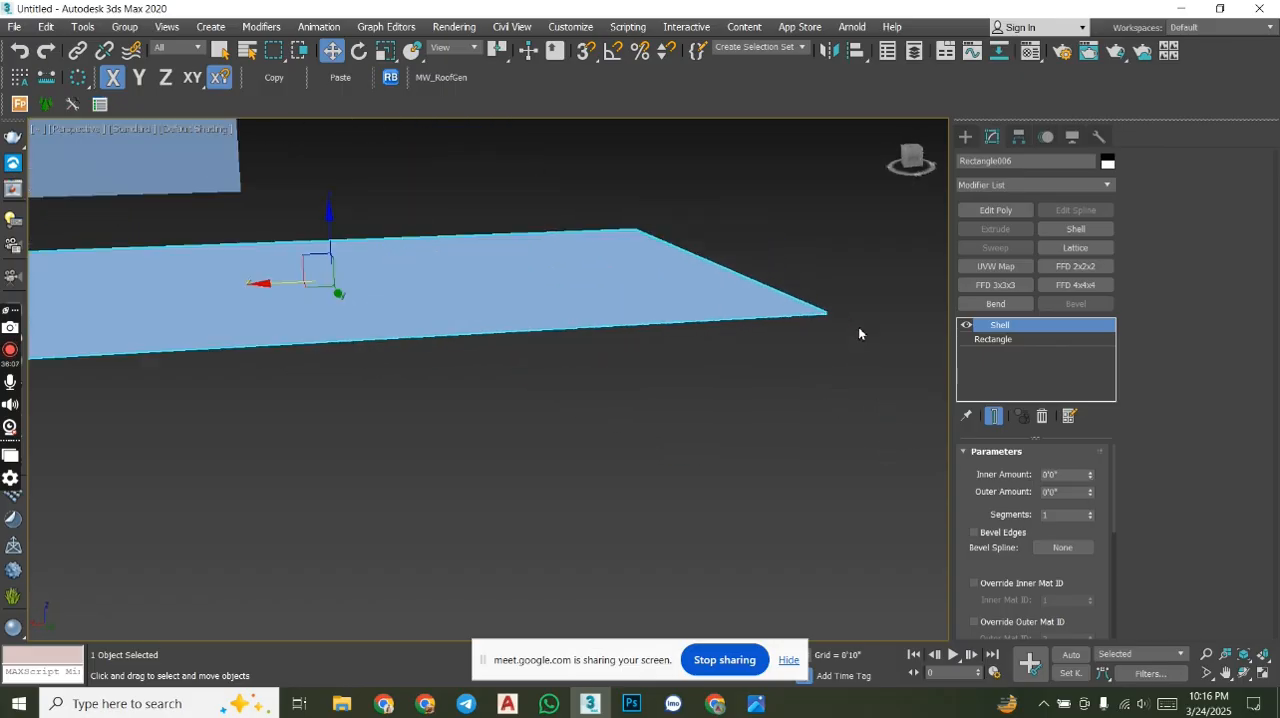
{"action": "scroll", "coordinate": [846, 440], "scroll_direction": "down", "scroll_amount": 6}
{"action": "scroll", "coordinate": [831, 451], "scroll_direction": "up", "scroll_amount": 4}
{"action": "middle_click_drag", "start_coordinate": [921, 467], "coordinate": [882, 455]}
{"action": "left_click_drag", "start_coordinate": [1067, 477], "coordinate": [1038, 476]}
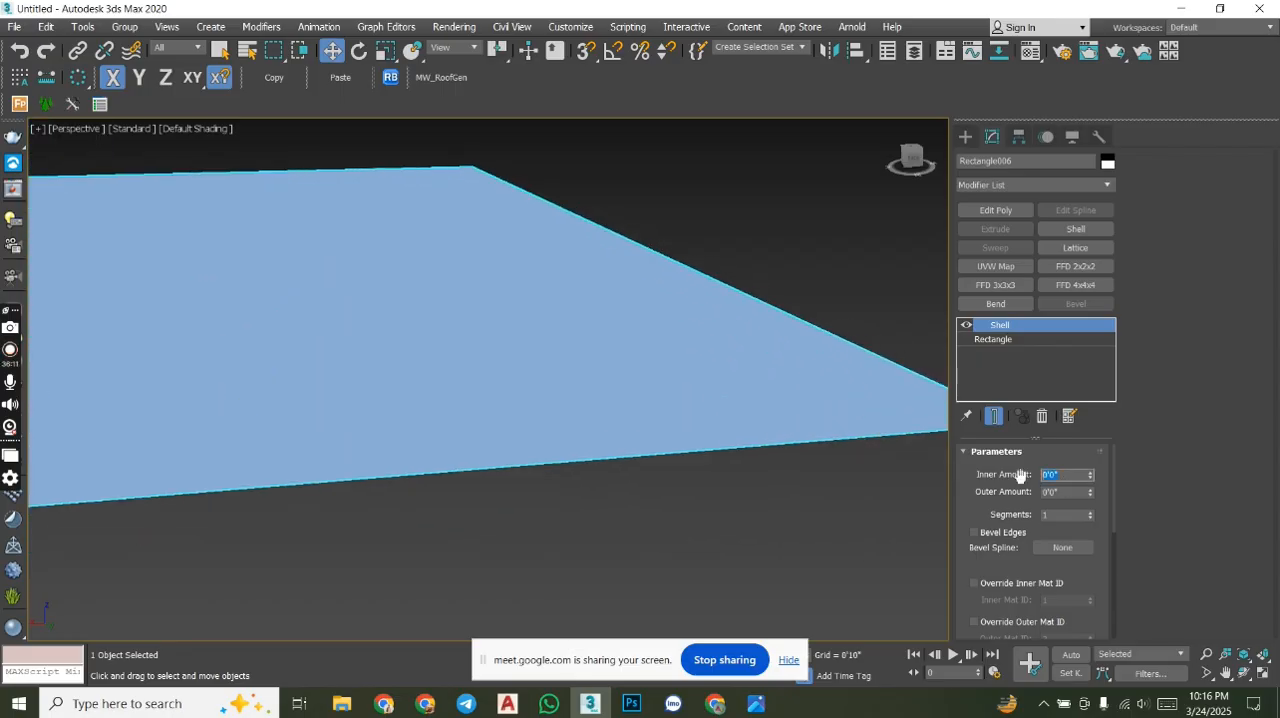
{"action": "type", "text": "60"}
{"action": "key", "text": "Return"}
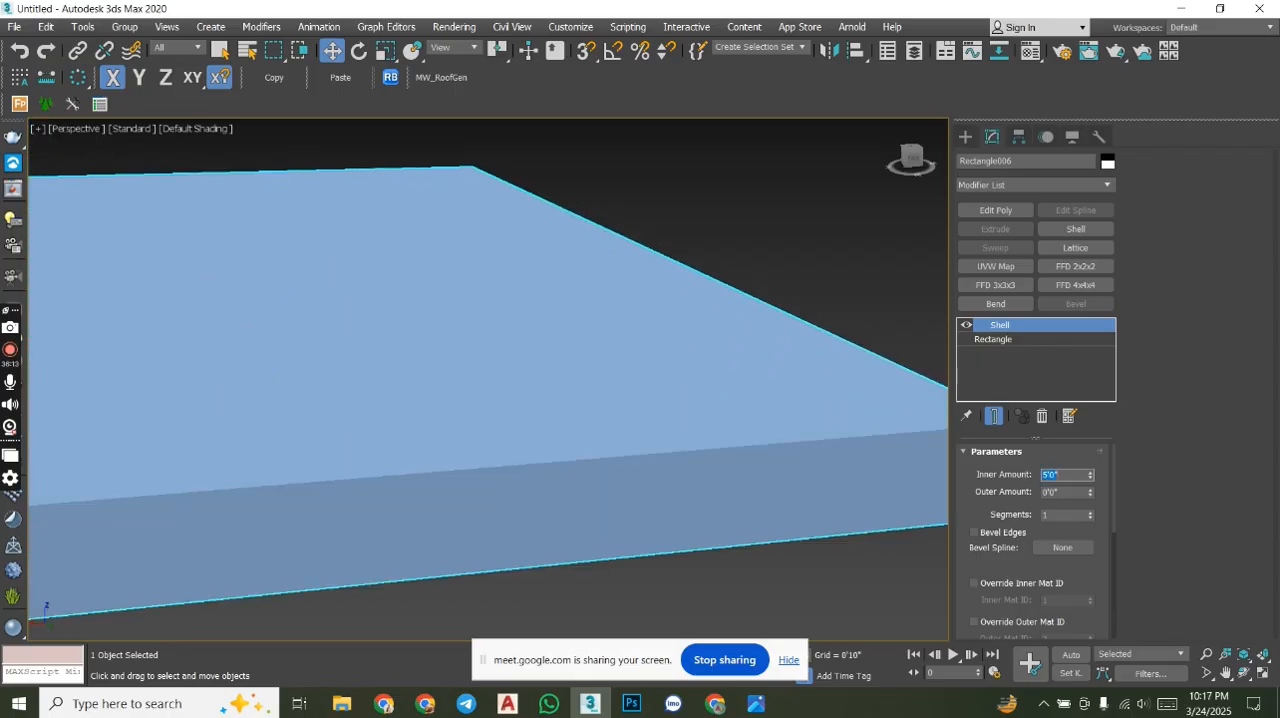
{"action": "middle_click_drag", "start_coordinate": [620, 417], "coordinate": [598, 356]}
{"action": "scroll", "coordinate": [600, 358], "scroll_direction": "down", "scroll_amount": 4}
{"action": "middle_click_drag", "start_coordinate": [437, 374], "coordinate": [597, 386]}
{"action": "scroll", "coordinate": [575, 416], "scroll_direction": "up", "scroll_amount": 2}
{"action": "scroll", "coordinate": [641, 426], "scroll_direction": "down", "scroll_amount": 5}
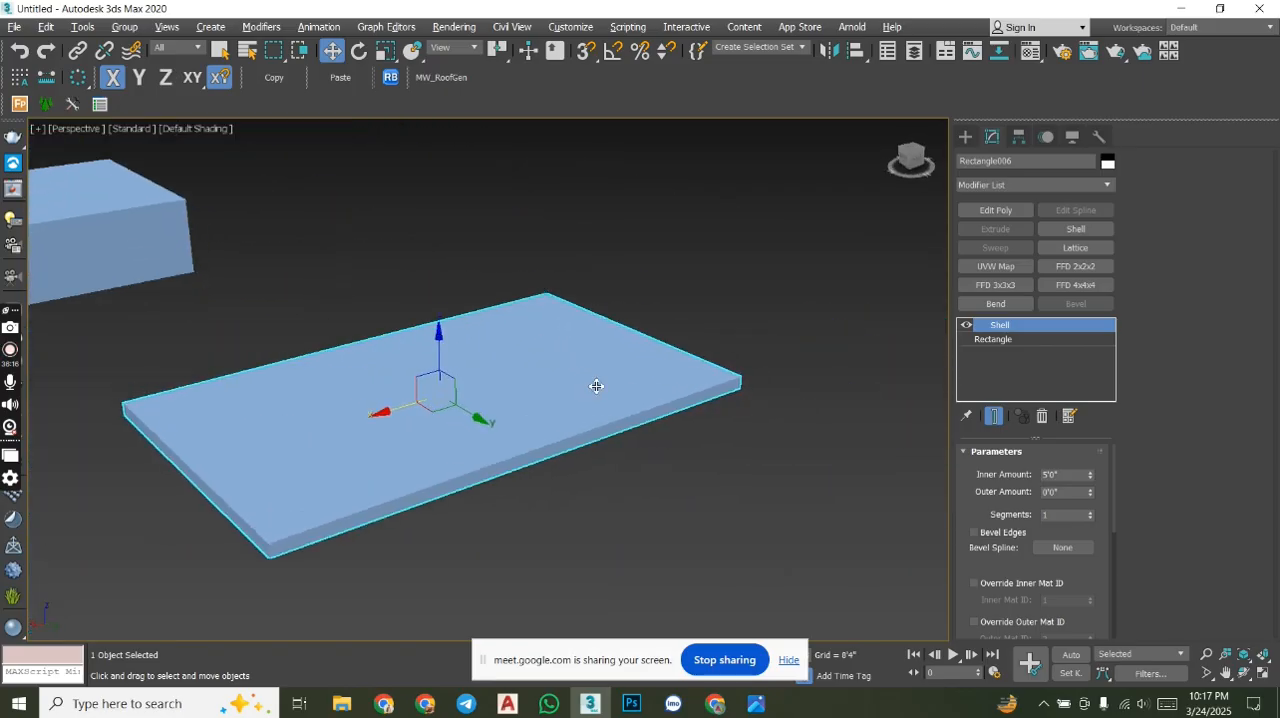
{"action": "middle_click_drag", "start_coordinate": [430, 348], "coordinate": [669, 357]}
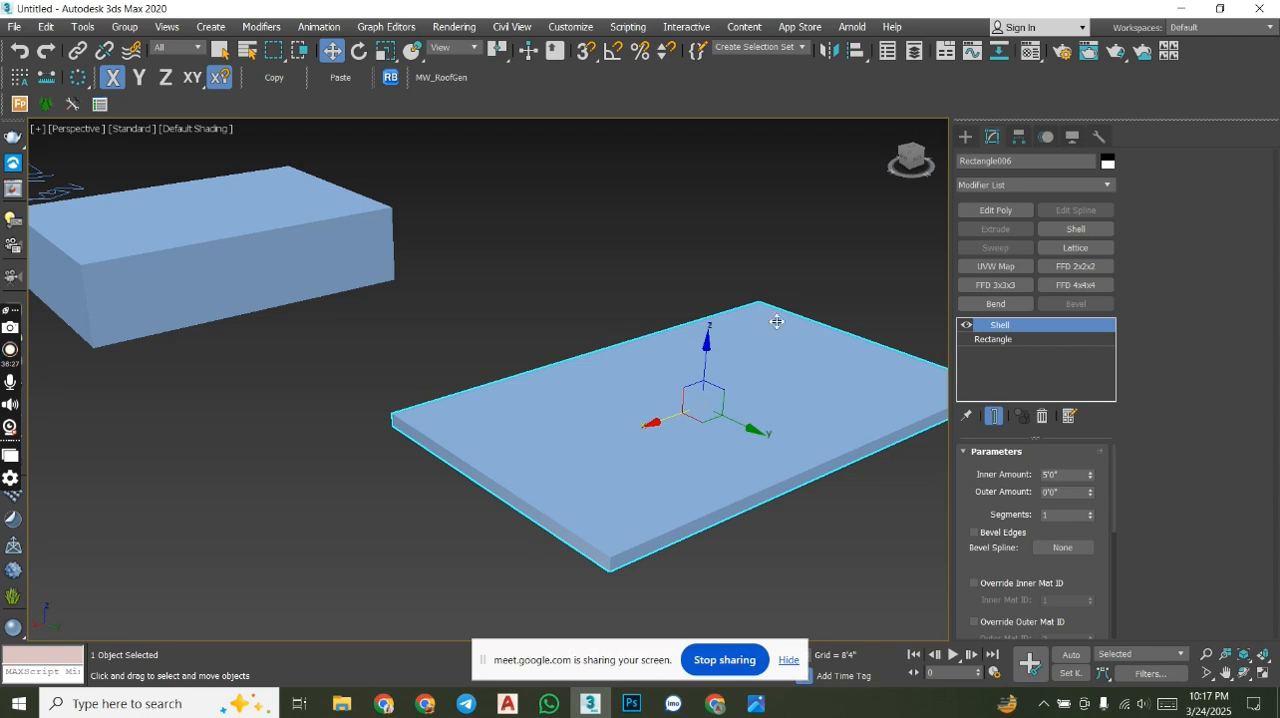
- Draw a smooth four-point curve in the empty area above the spiral and V-shaped lines, viewed from the top
{"action": "scroll", "coordinate": [704, 330], "scroll_direction": "down", "scroll_amount": 8}
{"action": "middle_click_drag", "start_coordinate": [615, 461], "coordinate": [588, 357], "text": "alt"}
{"action": "scroll", "coordinate": [588, 357], "scroll_direction": "up", "scroll_amount": 8}
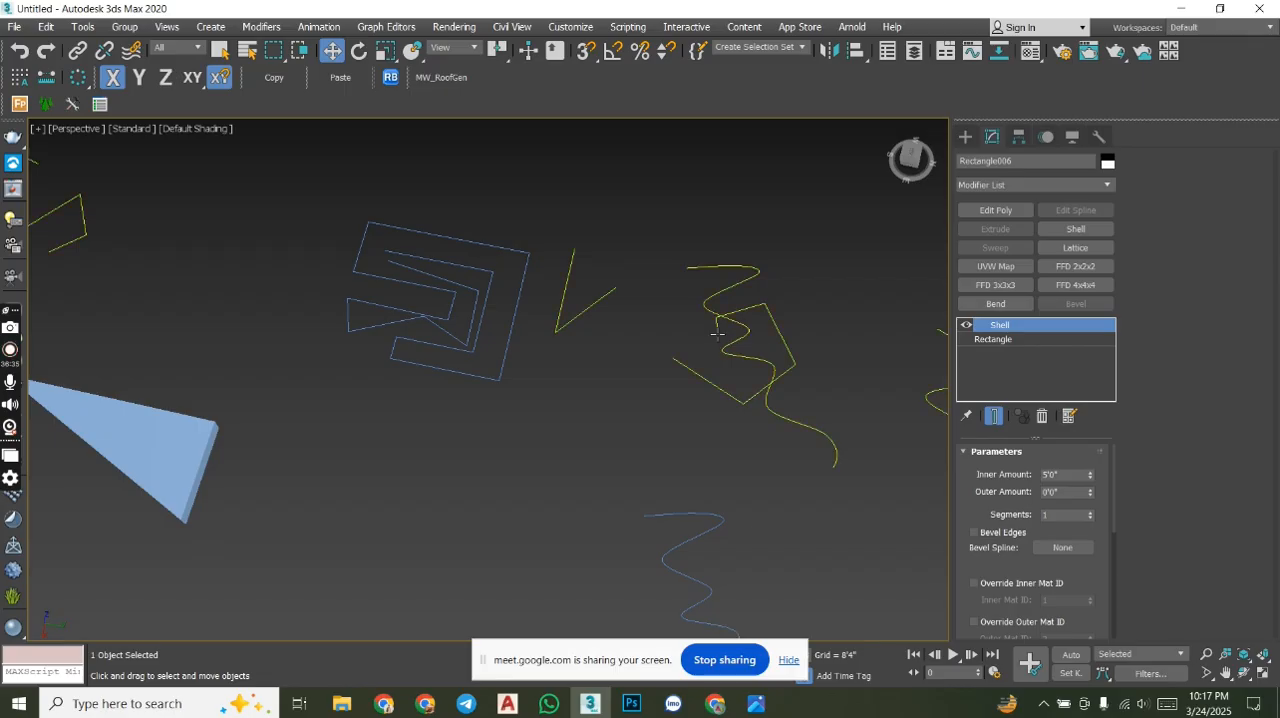
{"action": "middle_click_drag", "start_coordinate": [794, 223], "coordinate": [790, 285]}
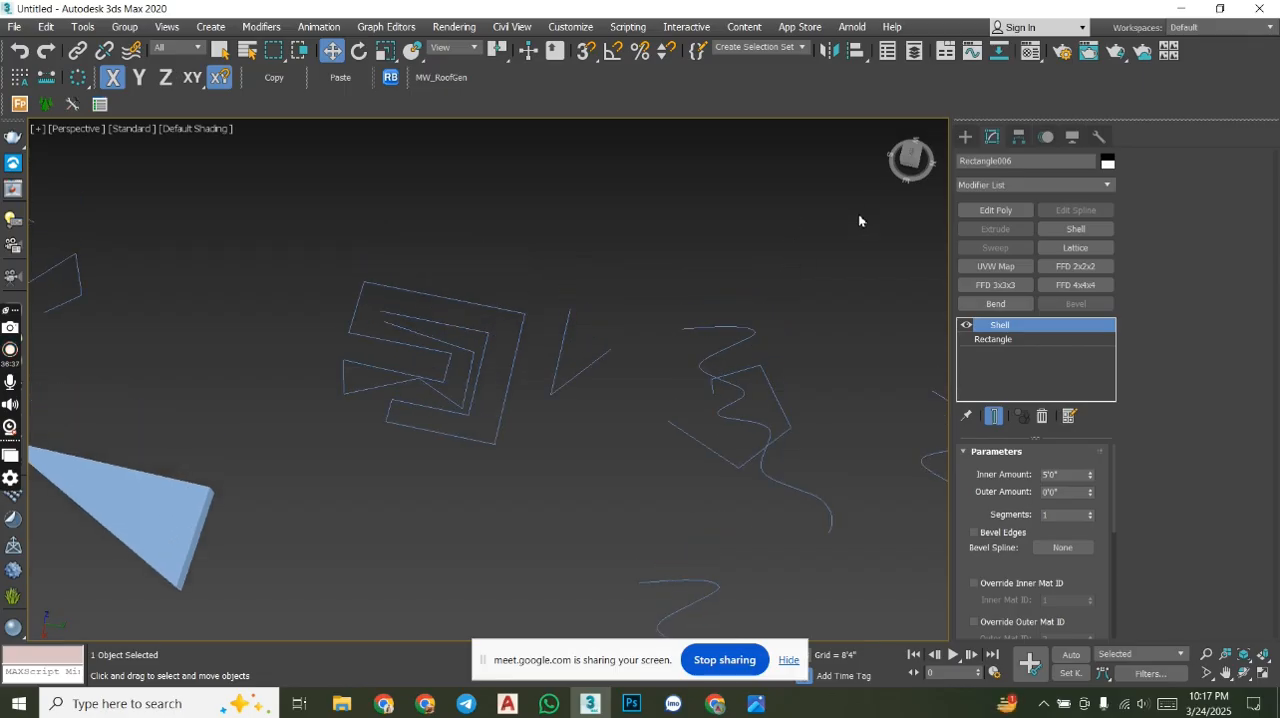
{"action": "left_click", "coordinate": [914, 162]}
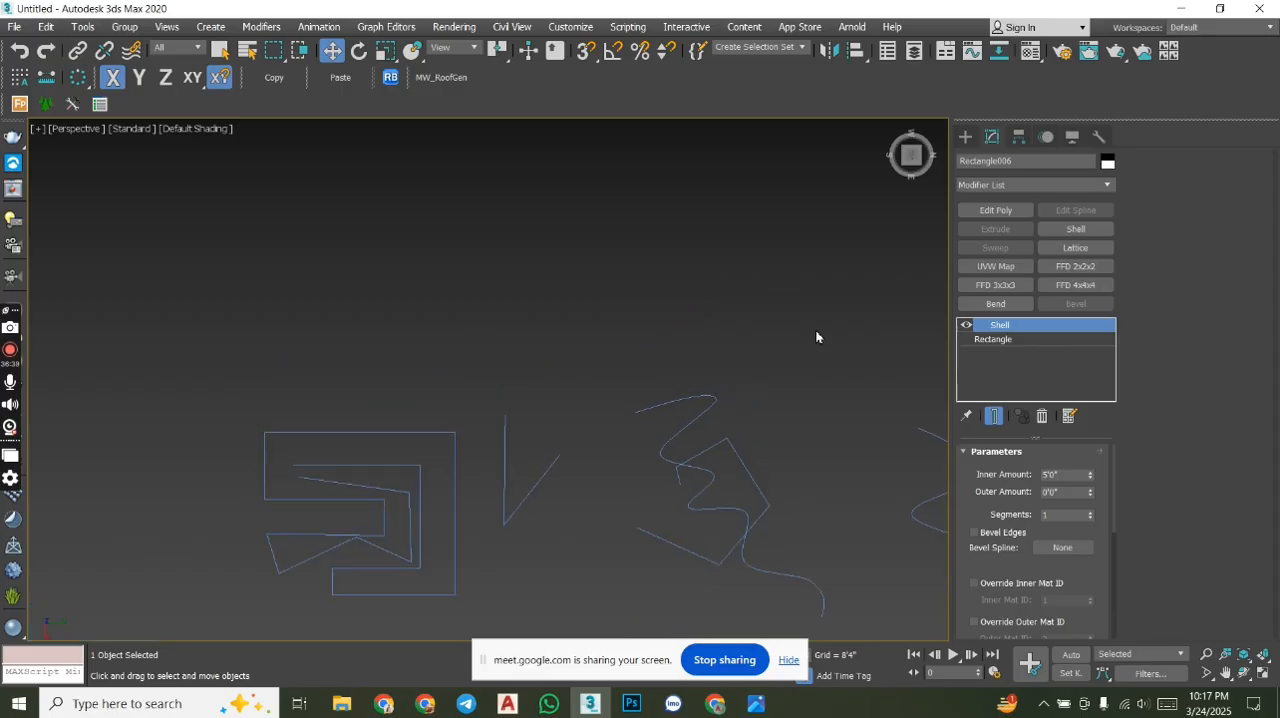
{"action": "left_click", "coordinate": [963, 139]}
{"action": "left_click", "coordinate": [995, 250]}
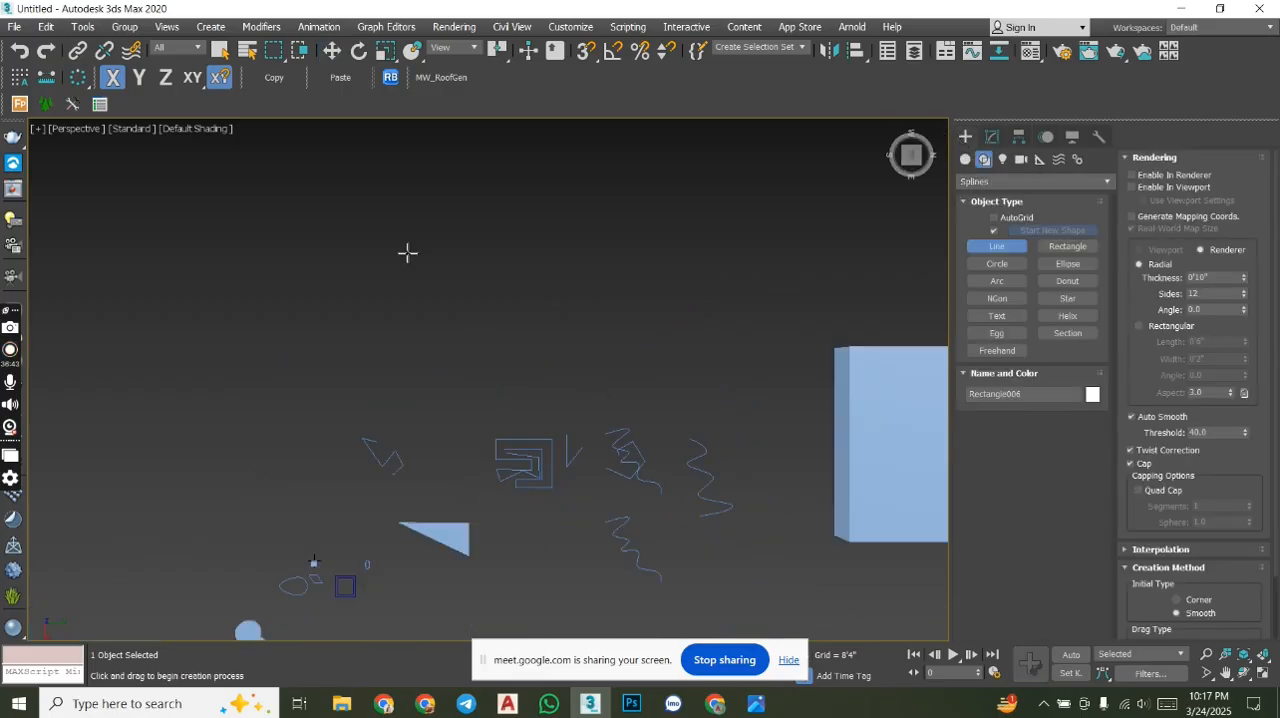
{"action": "middle_click_drag", "start_coordinate": [457, 269], "coordinate": [466, 381]}
{"action": "scroll", "coordinate": [534, 411], "scroll_direction": "up", "scroll_amount": 4}
{"action": "middle_click_drag", "start_coordinate": [533, 463], "coordinate": [460, 292]}
{"action": "scroll", "coordinate": [400, 430], "scroll_direction": "up", "scroll_amount": 3}
{"action": "left_click", "coordinate": [304, 264]}
{"action": "left_click", "coordinate": [489, 180]}
{"action": "left_click", "coordinate": [622, 351]}
{"action": "right_click", "coordinate": [668, 266]}
- Set the Line tool's initial type to Corner and delete the smooth curve
{"action": "left_click", "coordinate": [1199, 600]}
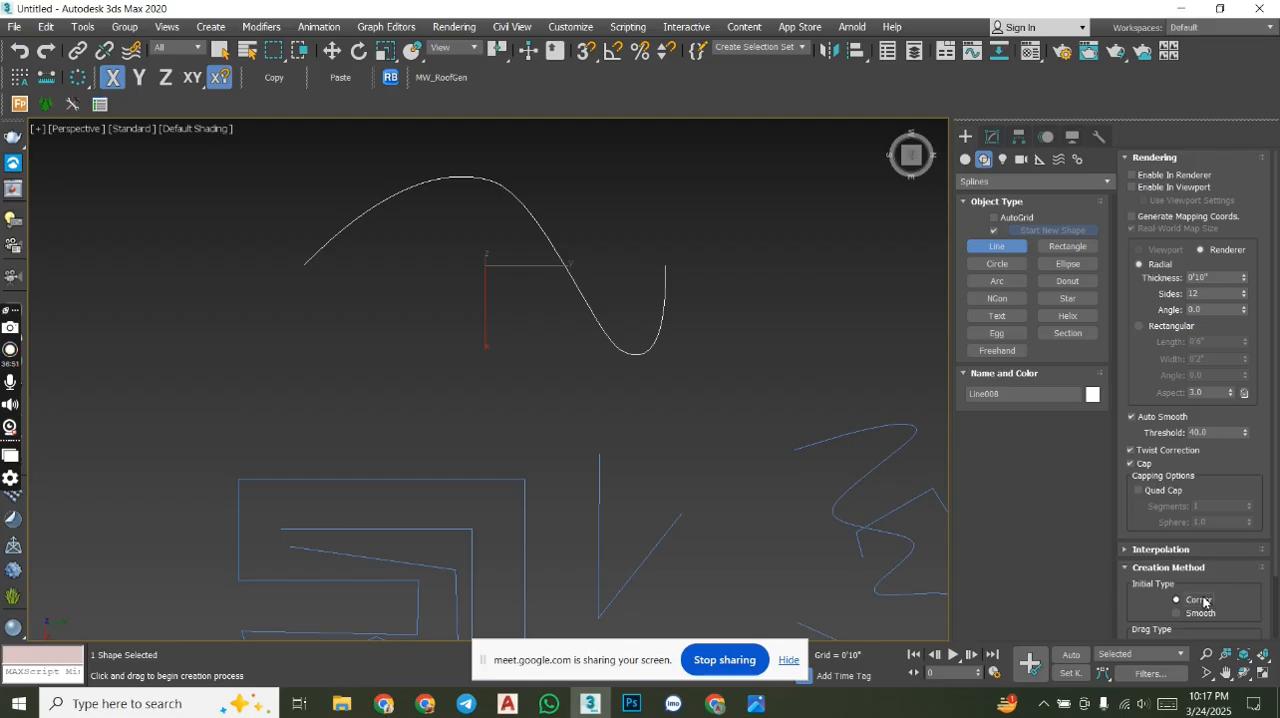
{"action": "scroll", "coordinate": [1270, 490], "scroll_direction": "down", "scroll_amount": 2}
{"action": "left_click", "coordinate": [1177, 573]}
{"action": "key", "text": "w"}
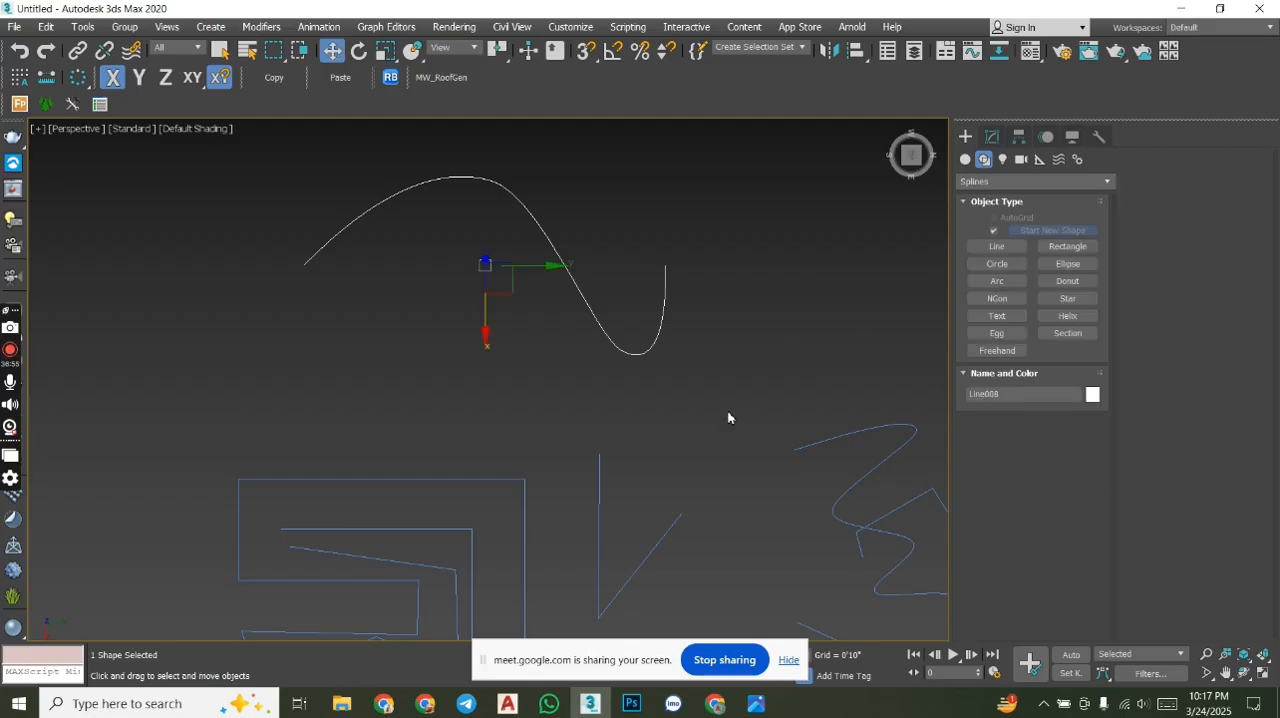
{"action": "key", "text": "Delete"}
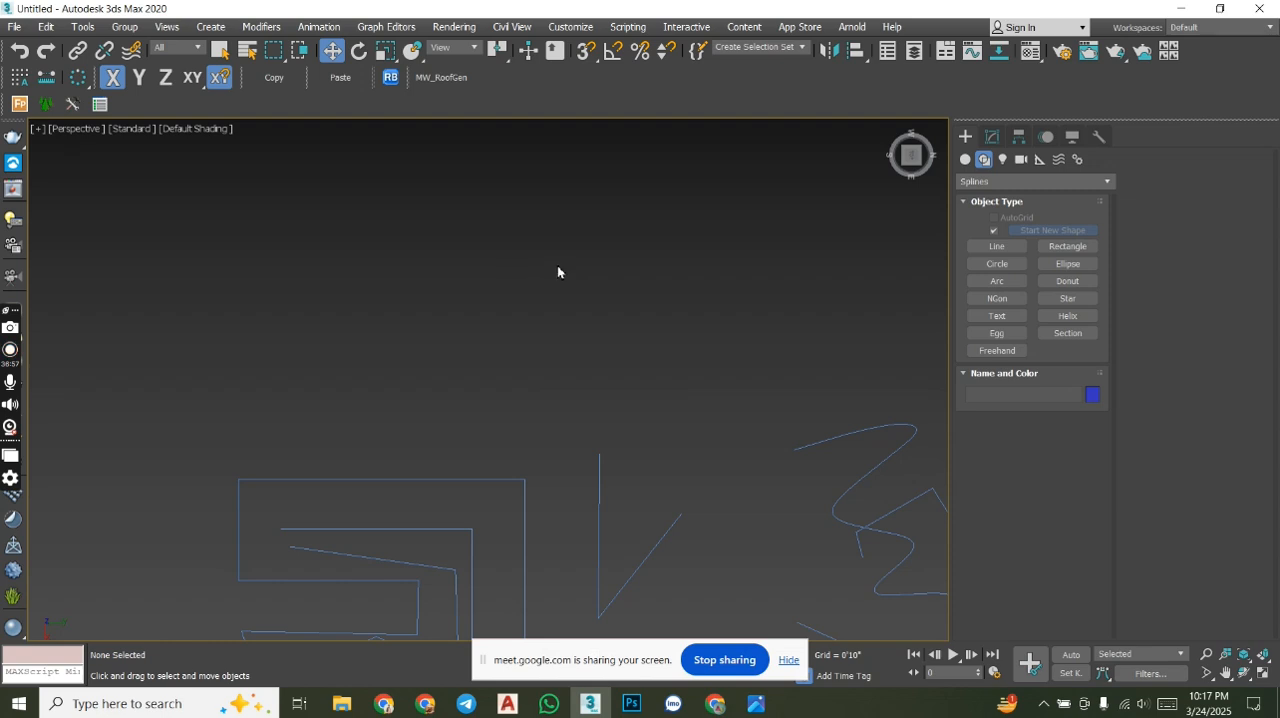
- Draw an open zigzag line of eleven corner points above the spiral shape and show its modifier settings
{"action": "left_click", "coordinate": [997, 246]}
{"action": "left_click", "coordinate": [232, 252]}
{"action": "left_click", "coordinate": [287, 176]}
{"action": "left_click", "coordinate": [397, 295]}
{"action": "left_click", "coordinate": [226, 371]}
{"action": "left_click", "coordinate": [376, 432]}
{"action": "left_click", "coordinate": [547, 313]}
{"action": "left_click", "coordinate": [560, 223]}
{"action": "left_click", "coordinate": [737, 222]}
{"action": "left_click", "coordinate": [758, 385]}
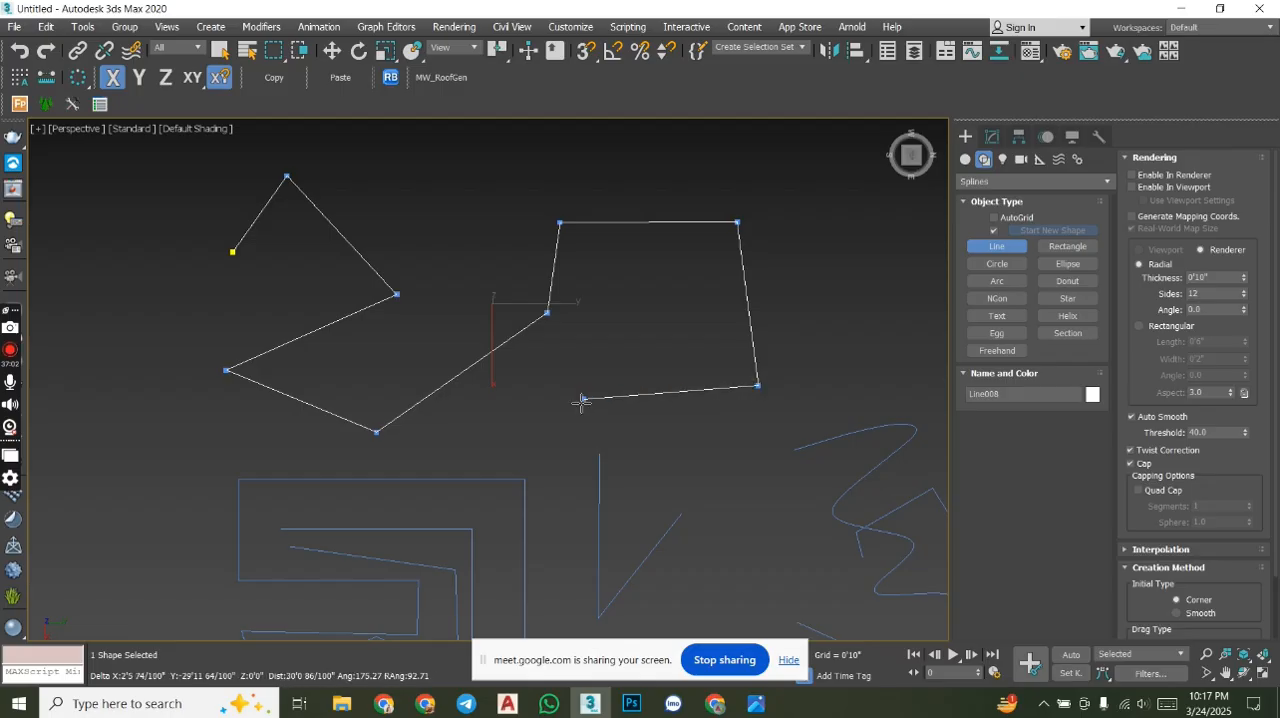
{"action": "left_click", "coordinate": [580, 400]}
{"action": "left_click", "coordinate": [619, 311]}
{"action": "right_click", "coordinate": [622, 318]}
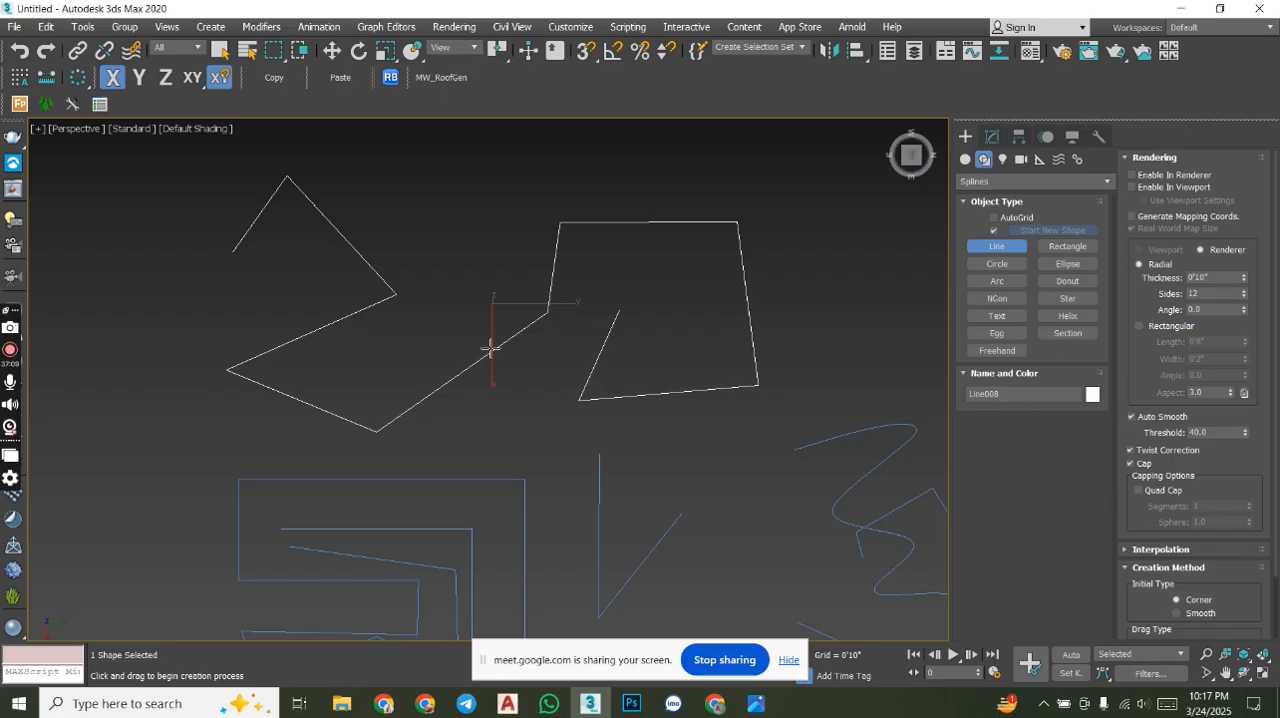
{"action": "scroll", "coordinate": [490, 348], "scroll_direction": "up", "scroll_amount": 3}
{"action": "key", "text": "w"}
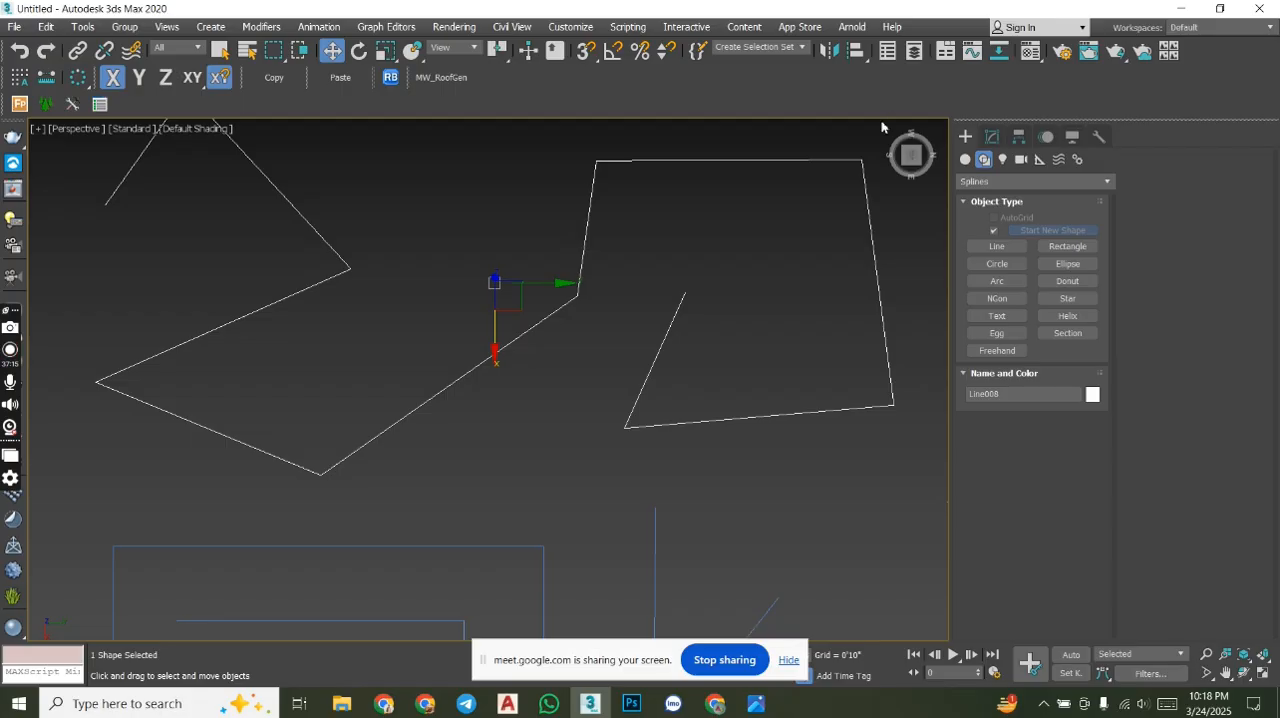
{"action": "left_click", "coordinate": [992, 137]}
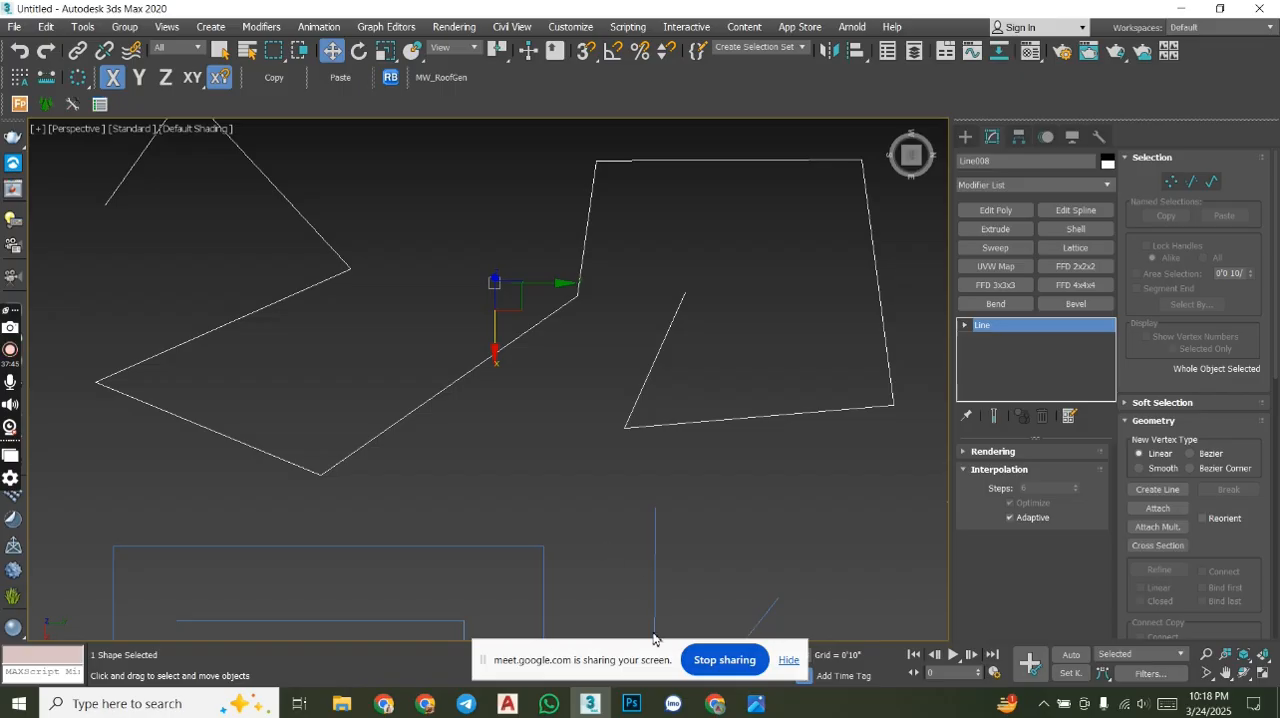
- Dismiss the time reminder and check the participant list in the Google Meet call, and return to 3ds Max
{"action": "mouse_move", "coordinate": [714, 703]}
{"action": "left_click", "coordinate": [691, 681]}
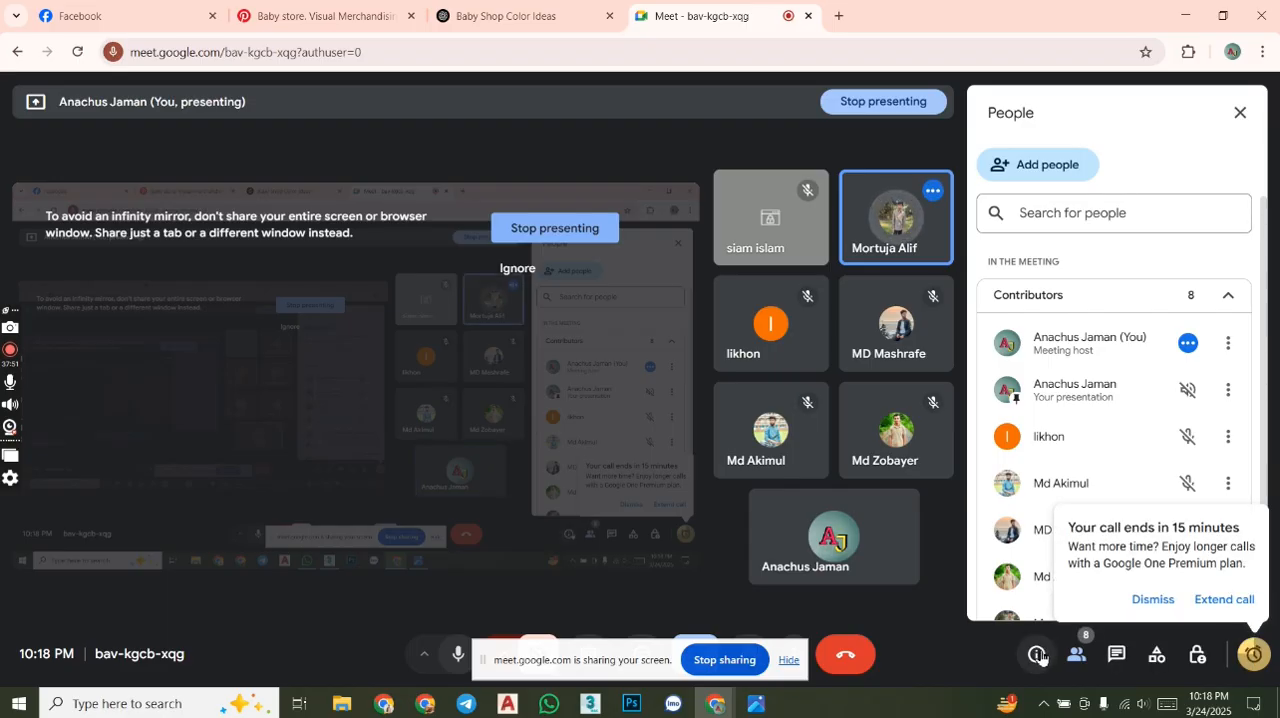
{"action": "left_click", "coordinate": [1168, 600]}
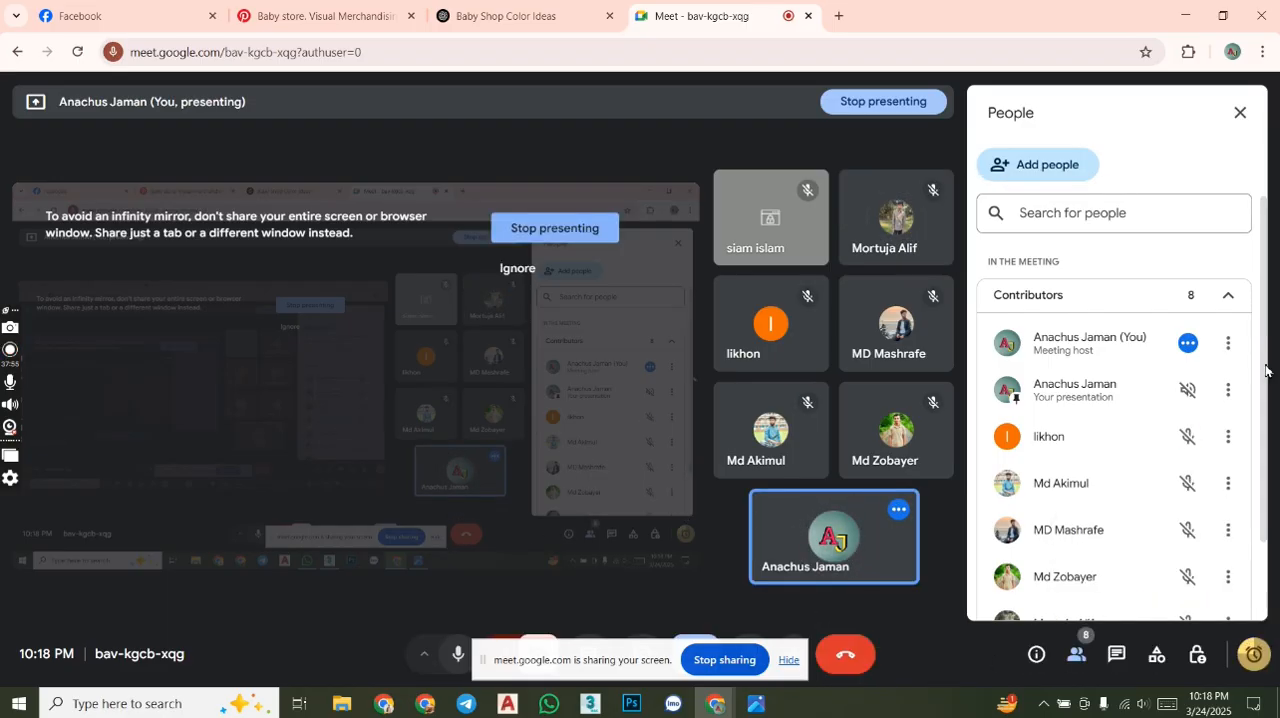
{"action": "left_click_drag", "start_coordinate": [1265, 401], "coordinate": [1271, 478]}
{"action": "left_click_drag", "start_coordinate": [1271, 427], "coordinate": [1254, 328]}
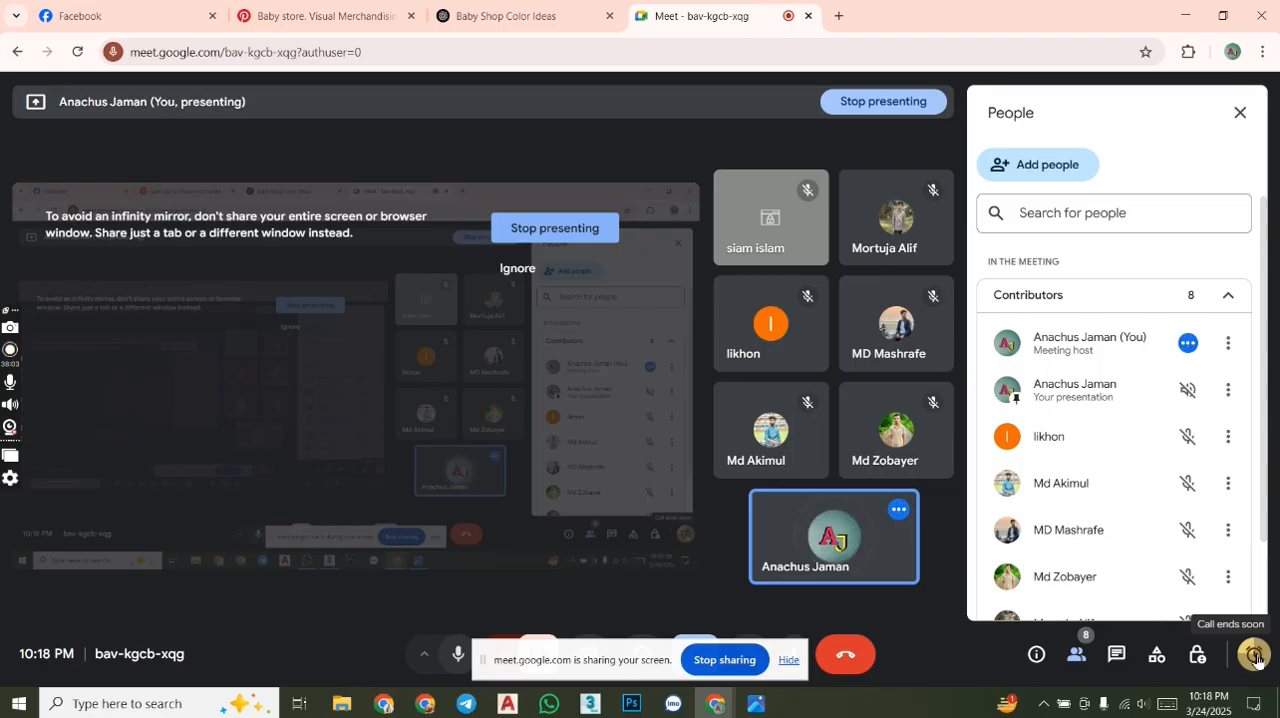
{"action": "left_click", "coordinate": [590, 703]}
- Try to convert the zigzag line to an editable spline and enter vertex-level editing
{"action": "middle_click_drag", "start_coordinate": [604, 392], "coordinate": [679, 421]}
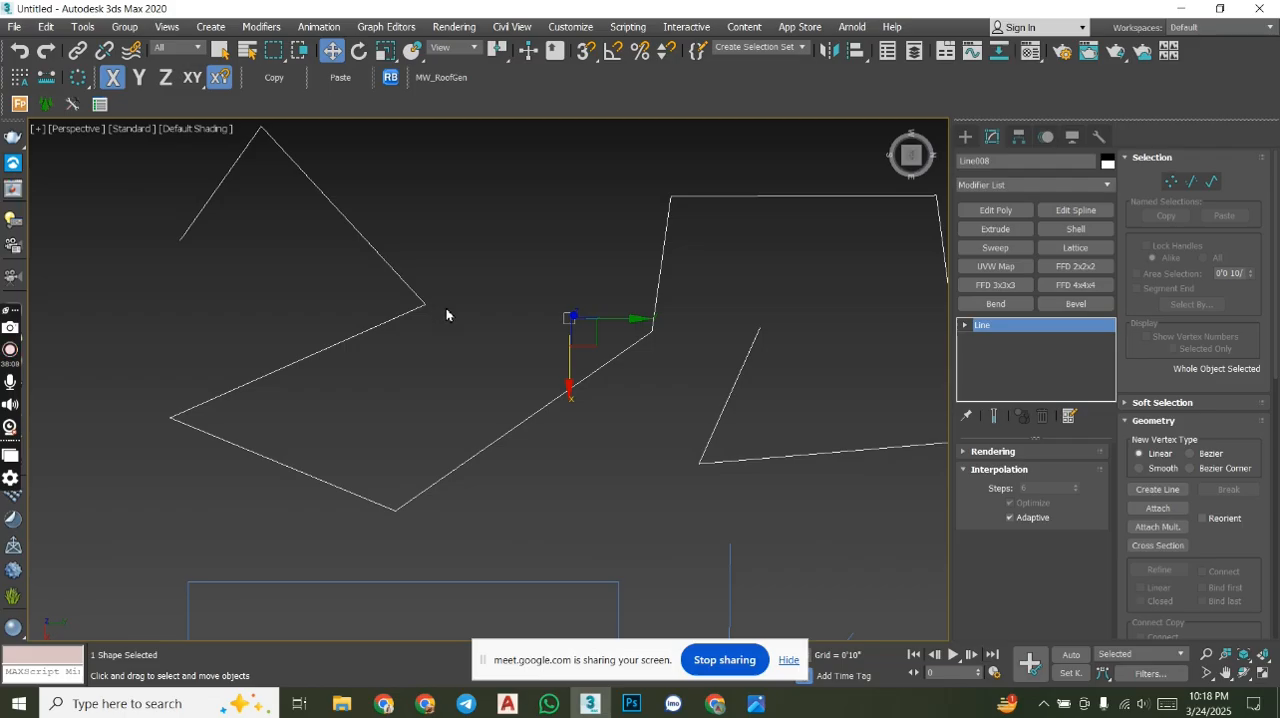
{"action": "middle_click_drag", "start_coordinate": [451, 329], "coordinate": [475, 325]}
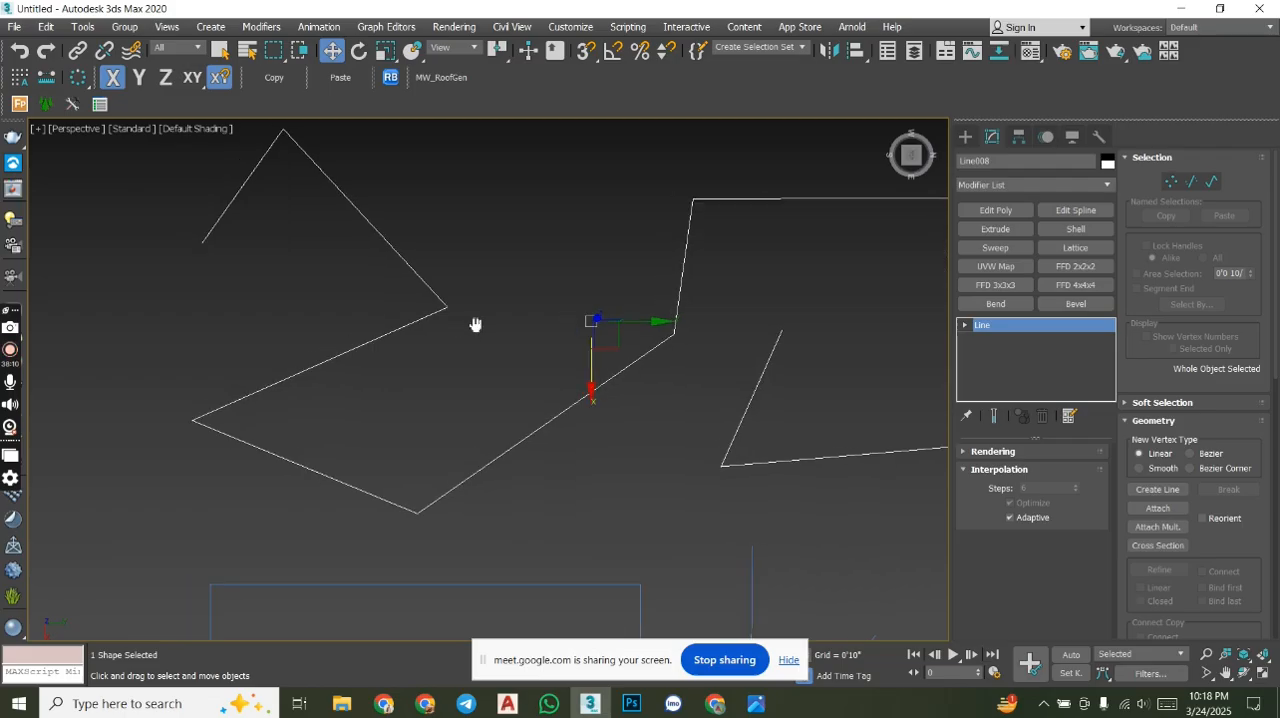
{"action": "right_click", "coordinate": [491, 240]}
{"action": "mouse_move", "coordinate": [555, 413]}
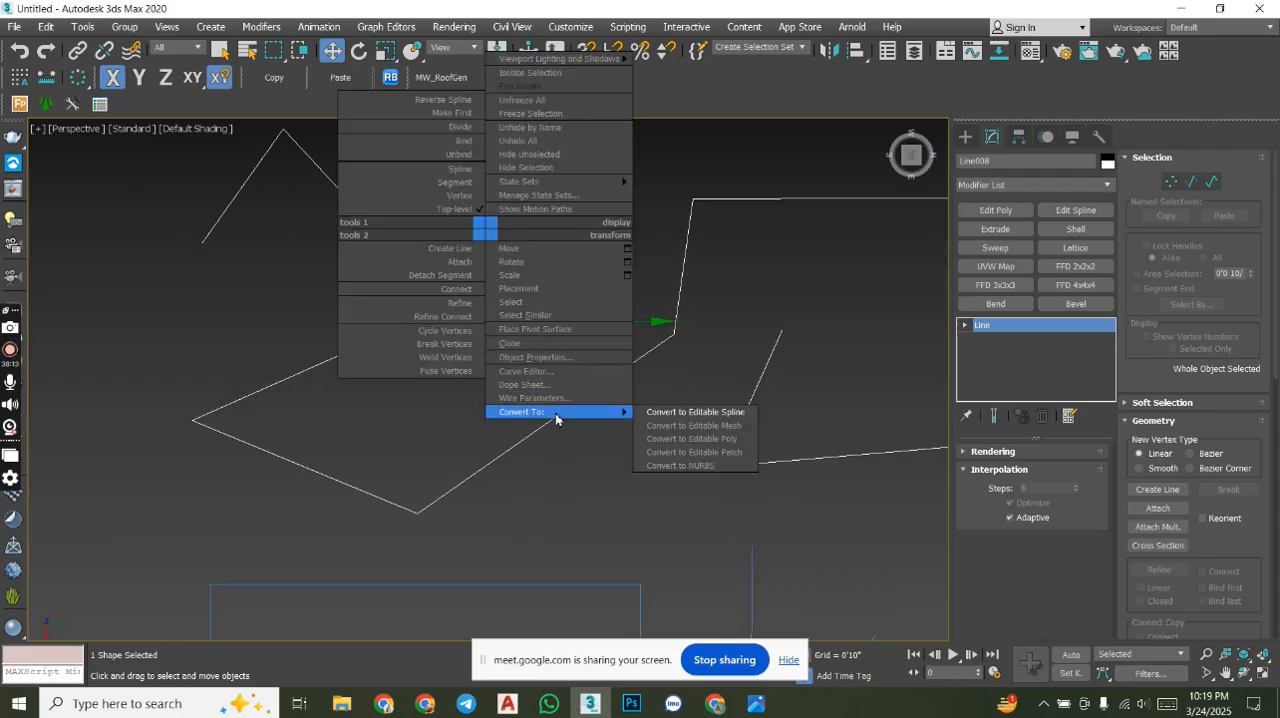
{"action": "left_click", "coordinate": [683, 412]}
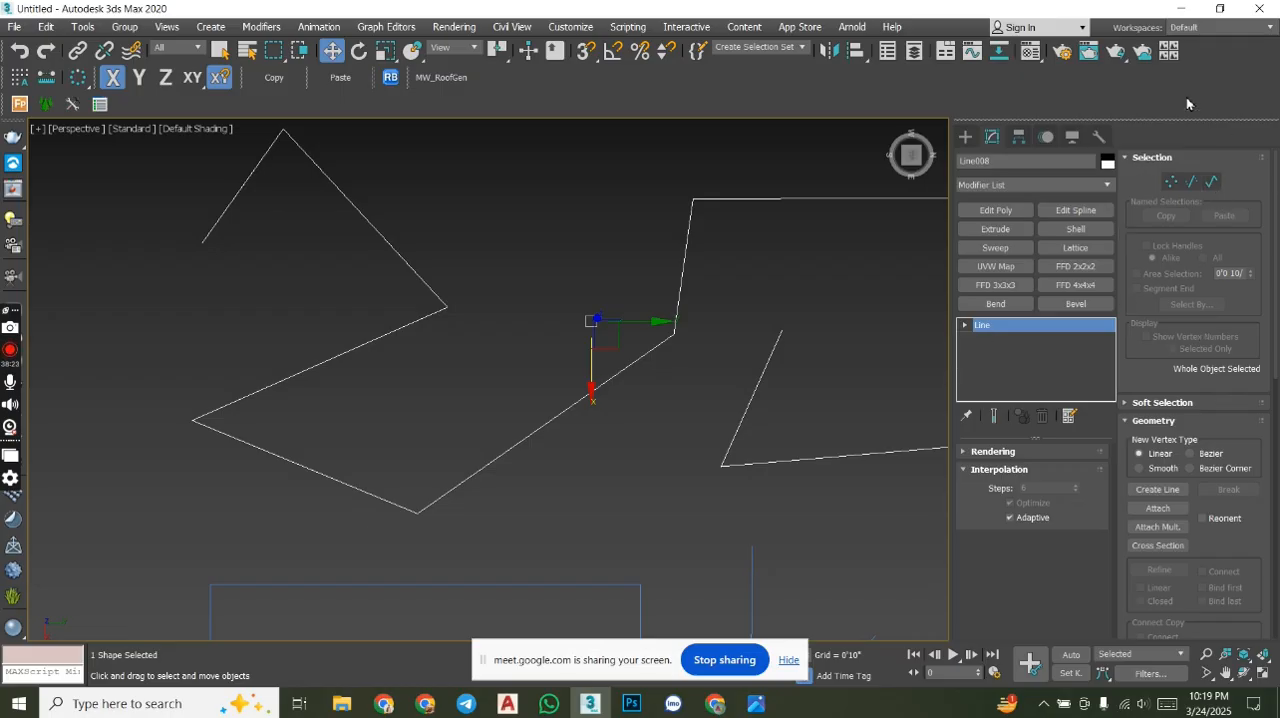
{"action": "left_click", "coordinate": [1171, 181]}
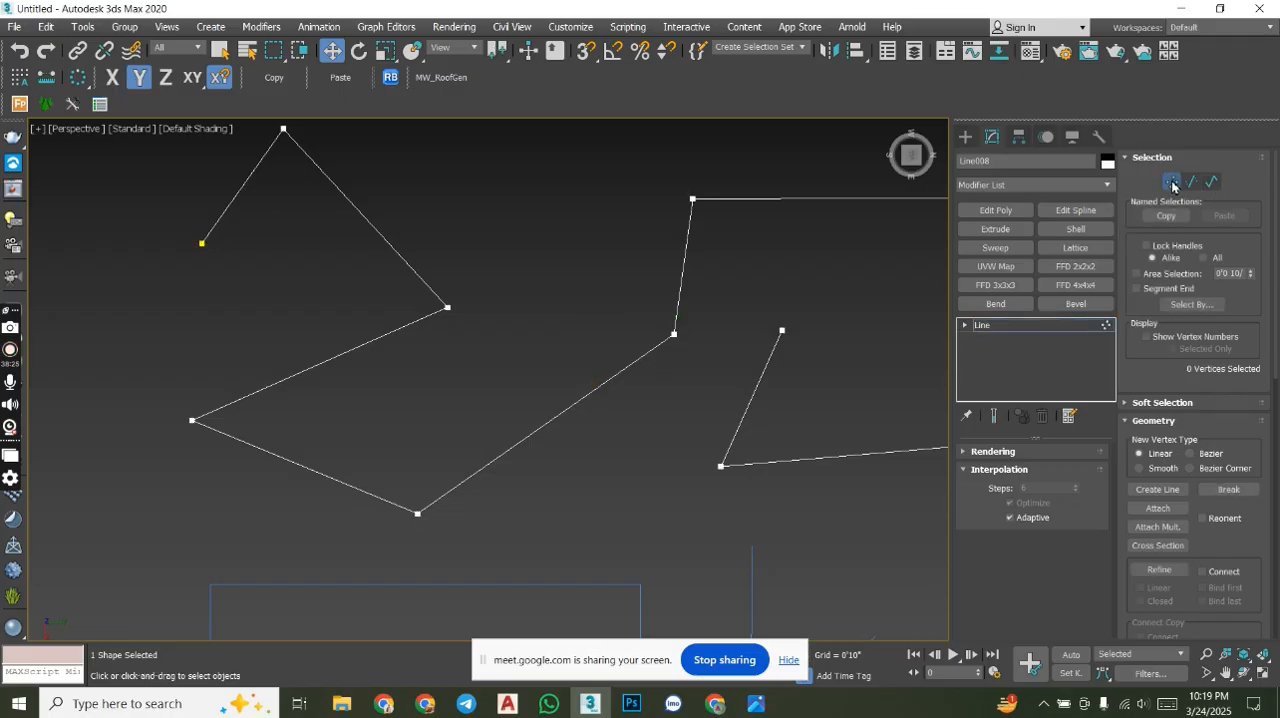
- Turn on snapping and switch the snap mode to 2D
{"action": "middle_click_drag", "start_coordinate": [619, 234], "coordinate": [671, 301]}
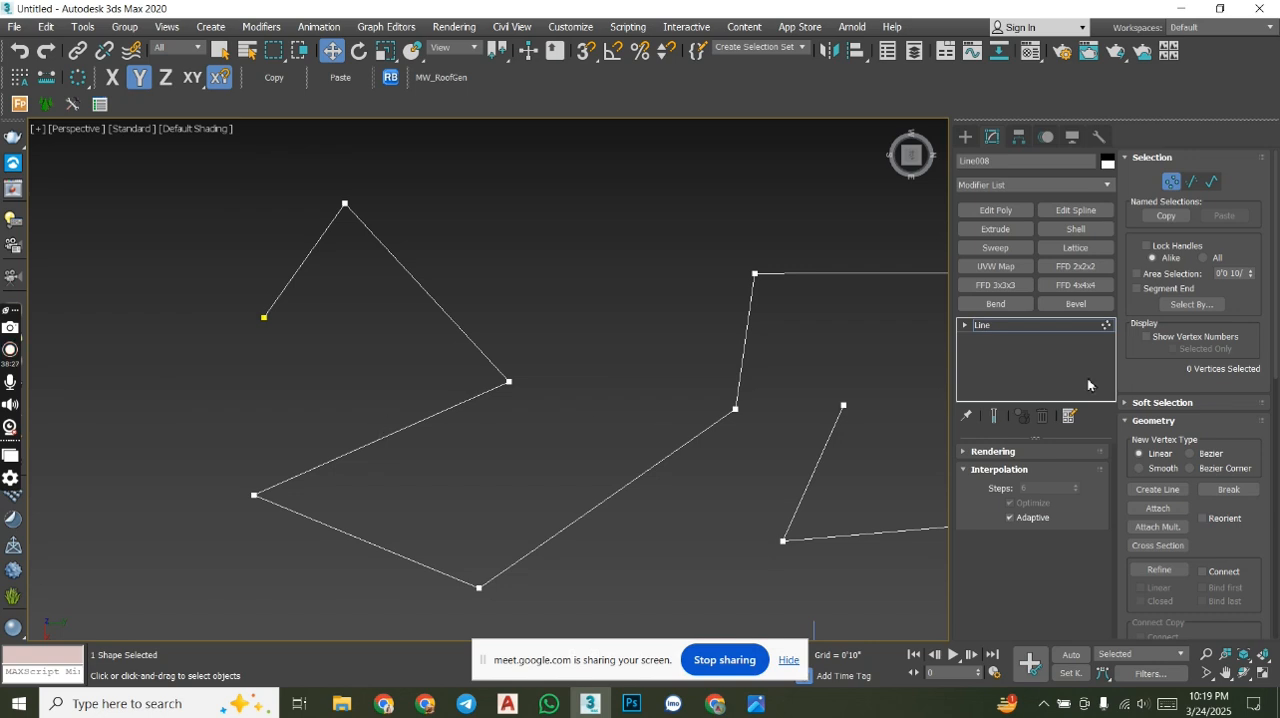
{"action": "left_click", "coordinate": [588, 52]}
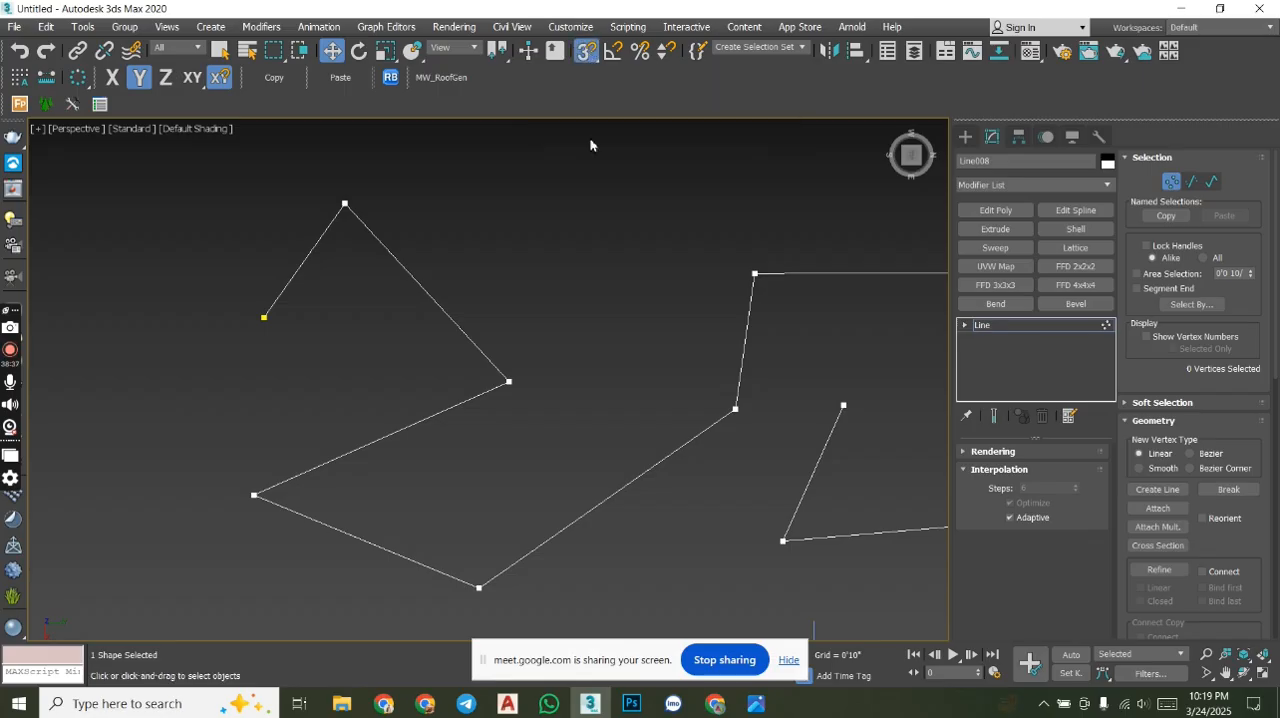
{"action": "key", "text": "s"}
{"action": "key", "text": "s"}
{"action": "middle_click_drag", "start_coordinate": [646, 372], "coordinate": [543, 373]}
{"action": "left_click_drag", "start_coordinate": [576, 55], "coordinate": [587, 82]}
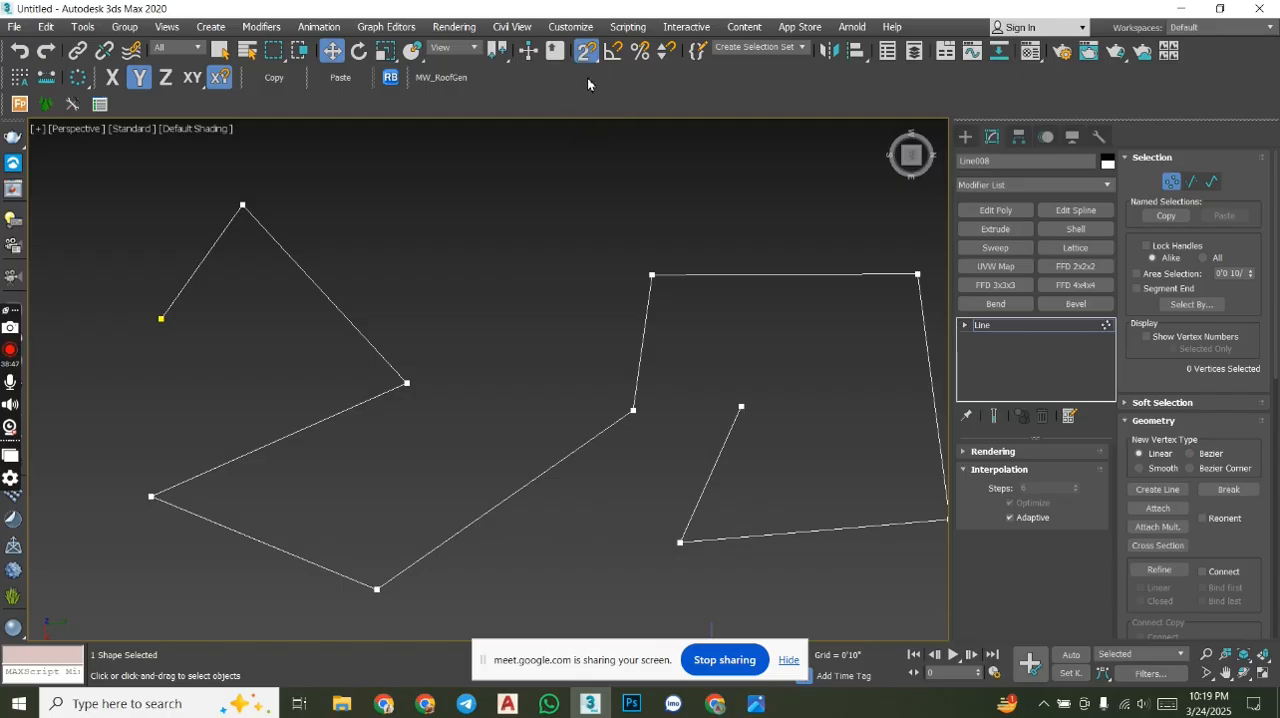
- Move the zigzag line's second vertex with snapping so it lines up straight above the line's first vertex
{"action": "middle_click_drag", "start_coordinate": [423, 266], "coordinate": [457, 266]}
{"action": "scroll", "coordinate": [457, 266], "scroll_direction": "down", "scroll_amount": 3}
{"action": "scroll", "coordinate": [341, 262], "scroll_direction": "up", "scroll_amount": 2}
{"action": "left_click_drag", "start_coordinate": [433, 307], "coordinate": [454, 323]}
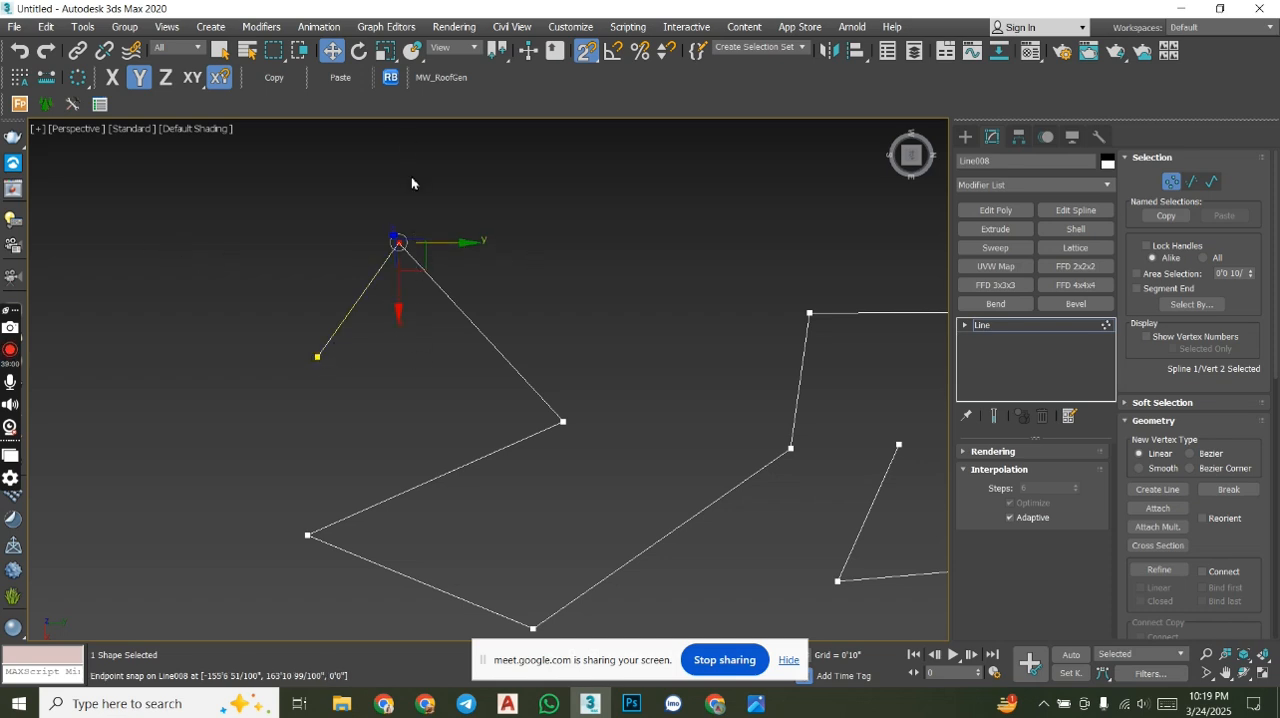
{"action": "left_click_drag", "start_coordinate": [403, 314], "coordinate": [421, 210]}
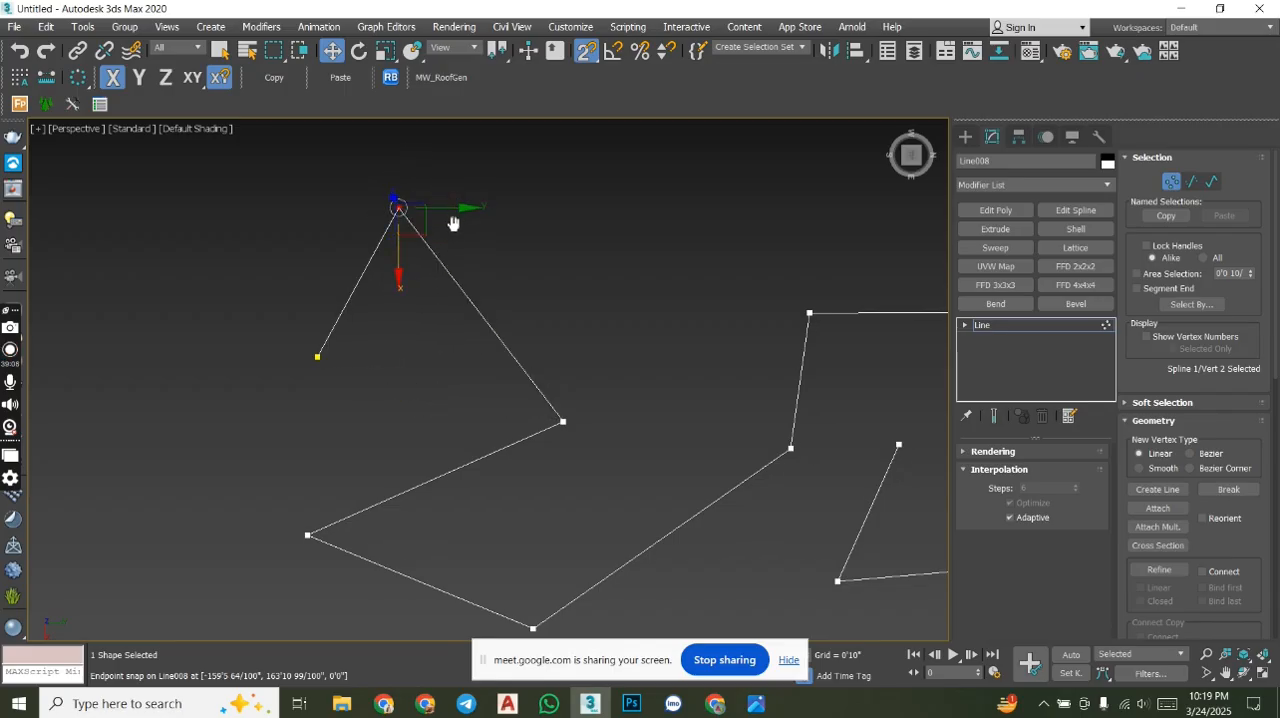
{"action": "left_click_drag", "start_coordinate": [480, 207], "coordinate": [466, 213]}
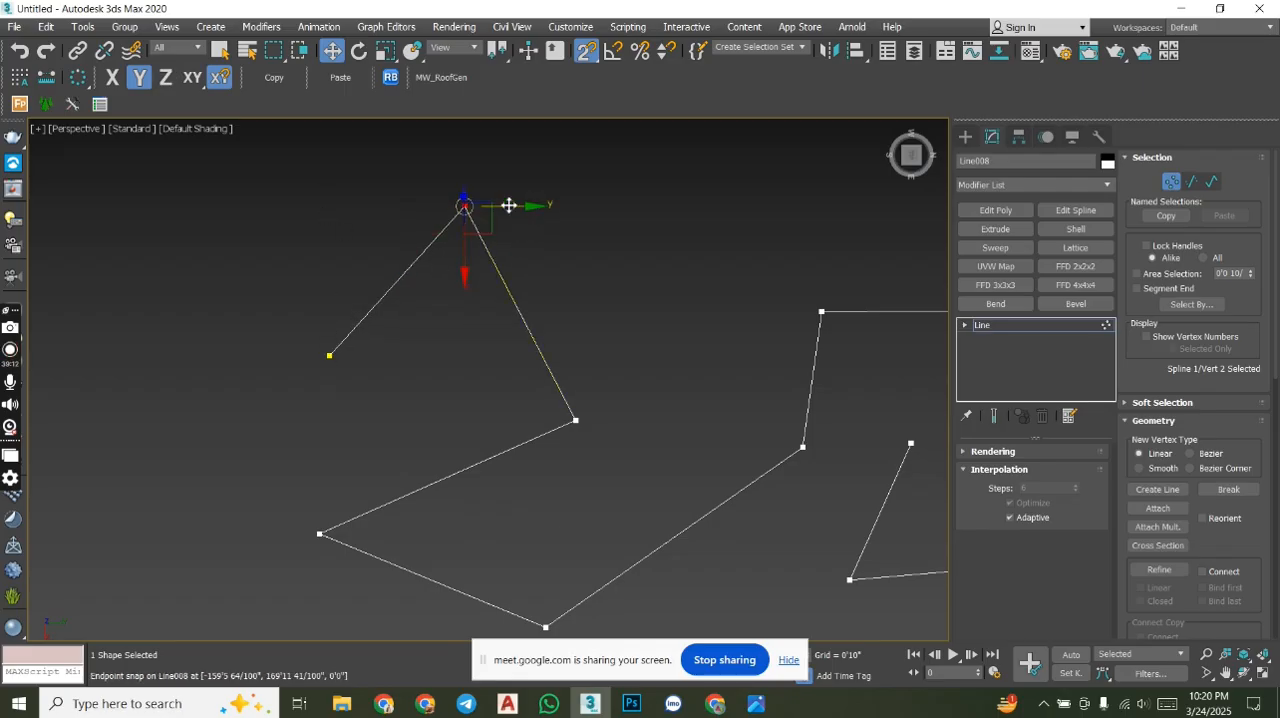
{"action": "left_click_drag", "start_coordinate": [532, 207], "coordinate": [336, 357]}
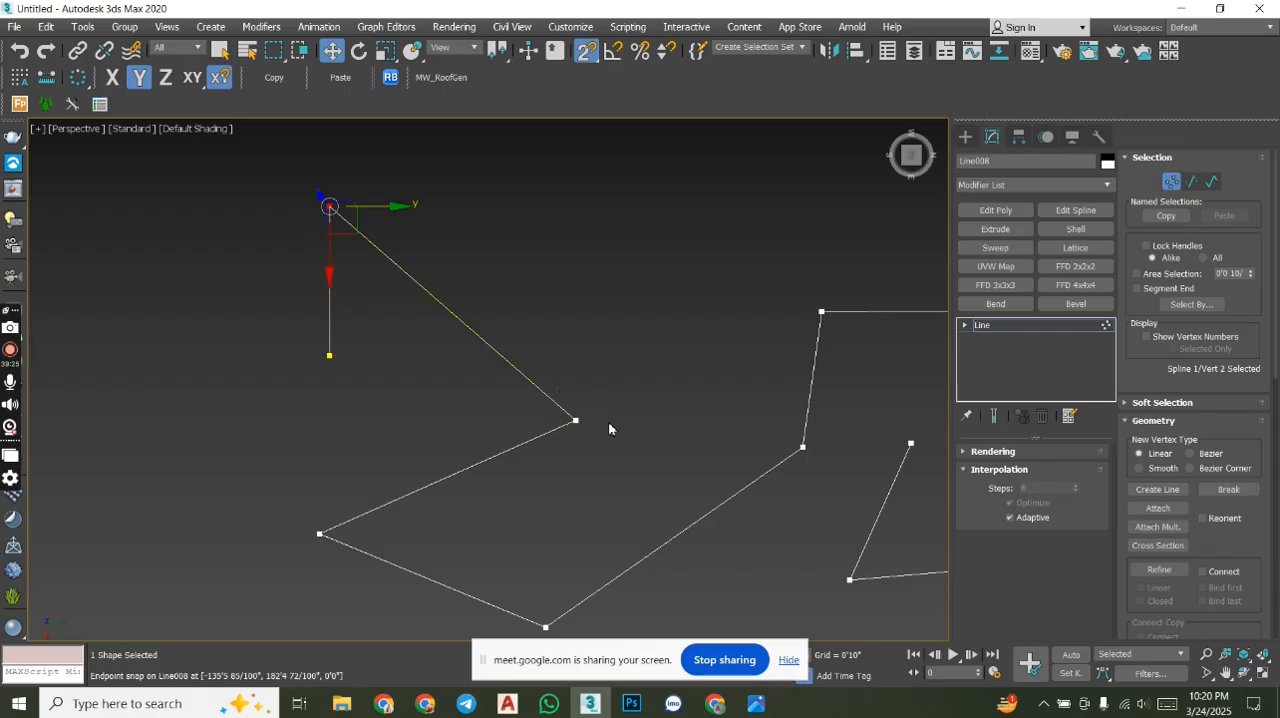
- Snap the line's third vertex along X so it is level with the second vertex
{"action": "left_click_drag", "start_coordinate": [630, 485], "coordinate": [540, 338]}
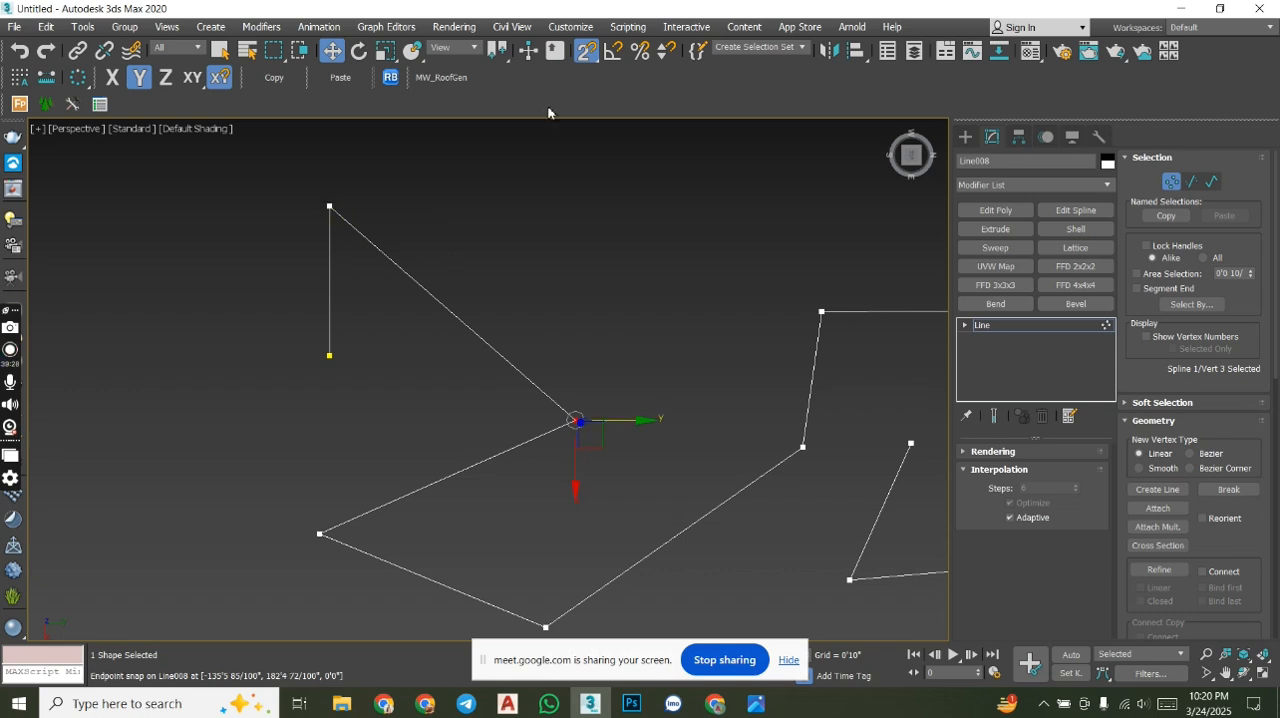
{"action": "left_click", "coordinate": [577, 490]}
{"action": "left_click_drag", "start_coordinate": [577, 490], "coordinate": [333, 212]}
{"action": "middle_click_drag", "start_coordinate": [586, 411], "coordinate": [516, 336]}
{"action": "scroll", "coordinate": [516, 336], "scroll_direction": "down", "scroll_amount": 2}
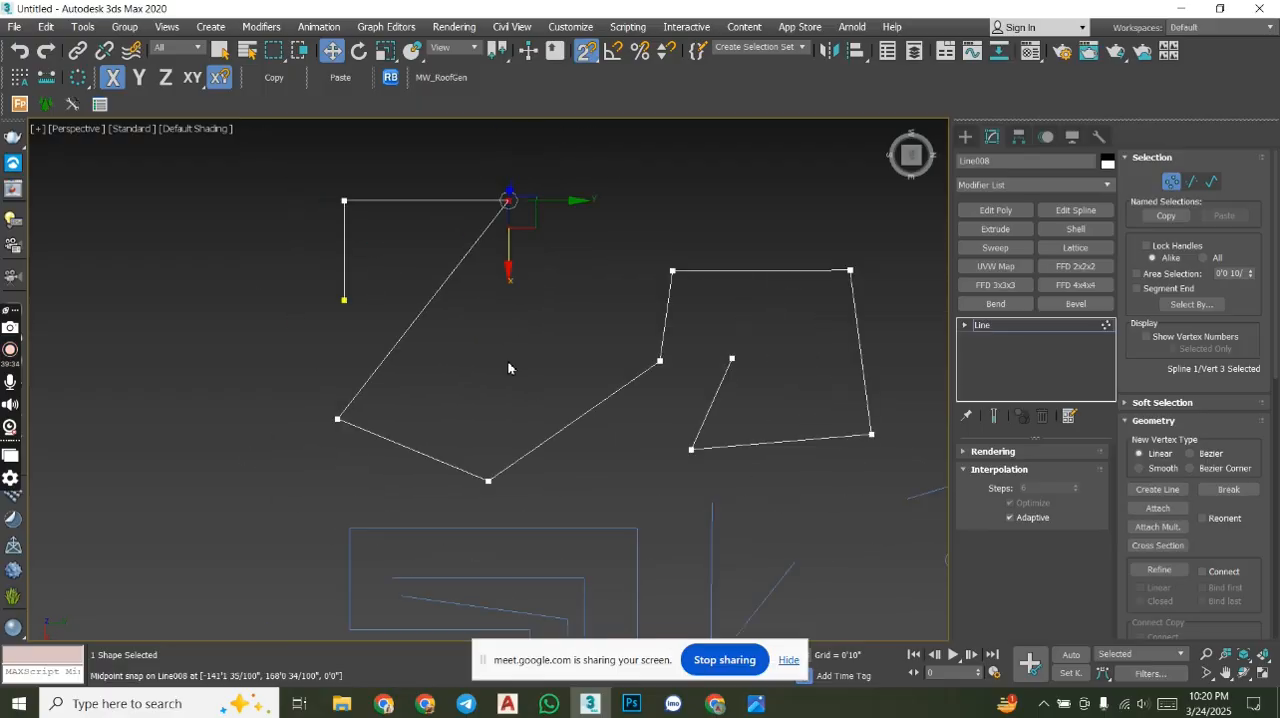
- Snap the fourth and fifth vertices along Y so they sit straight below the third vertex
{"action": "left_click_drag", "start_coordinate": [411, 460], "coordinate": [509, 202]}
{"action": "middle_click_drag", "start_coordinate": [541, 472], "coordinate": [496, 399]}
{"action": "scroll", "coordinate": [491, 403], "scroll_direction": "up", "scroll_amount": 4}
{"action": "left_click_drag", "start_coordinate": [448, 366], "coordinate": [369, 281]}
{"action": "middle_click_drag", "start_coordinate": [374, 290], "coordinate": [396, 380]}
{"action": "left_click_drag", "start_coordinate": [491, 414], "coordinate": [469, 277]}
{"action": "middle_click_drag", "start_coordinate": [538, 332], "coordinate": [462, 389]}
{"action": "scroll", "coordinate": [466, 349], "scroll_direction": "down", "scroll_amount": 4}
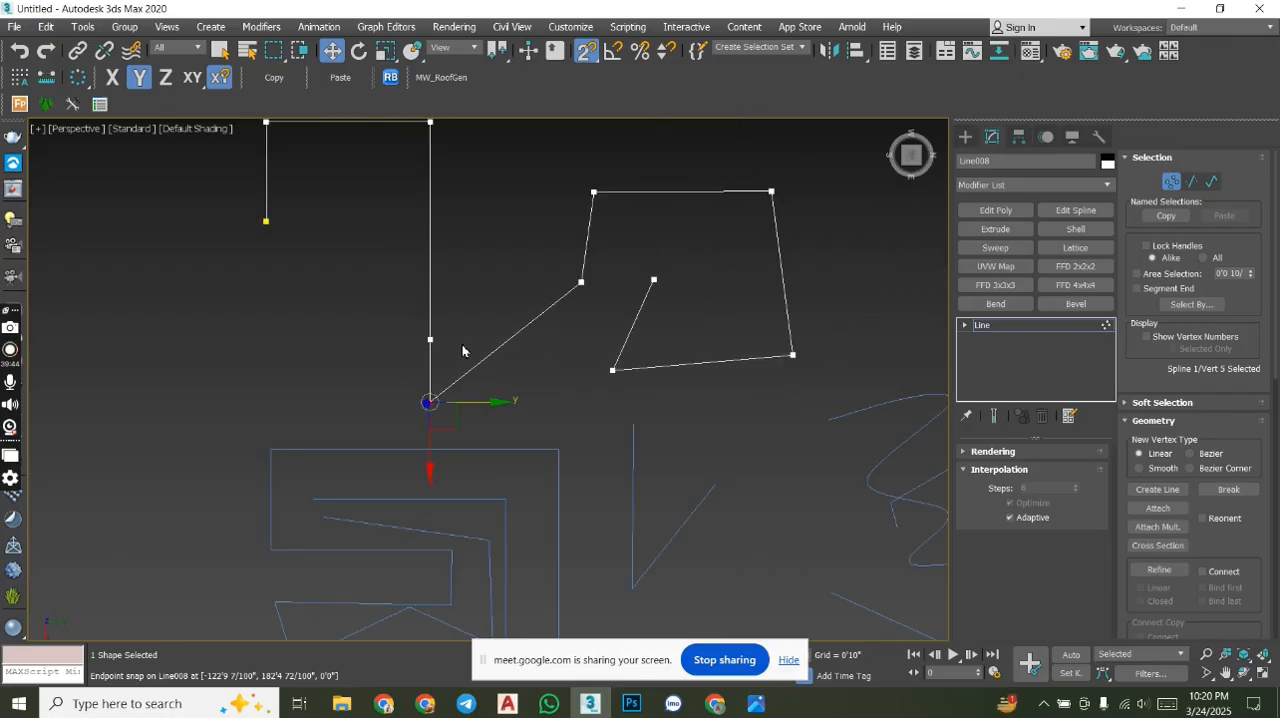
- Align the line's end vertex straight above the tenth vertex and level the ninth vertex with the tenth
{"action": "left_click_drag", "start_coordinate": [699, 298], "coordinate": [631, 244]}
{"action": "left_click_drag", "start_coordinate": [719, 283], "coordinate": [642, 380]}
{"action": "left_click_drag", "start_coordinate": [797, 391], "coordinate": [731, 271]}
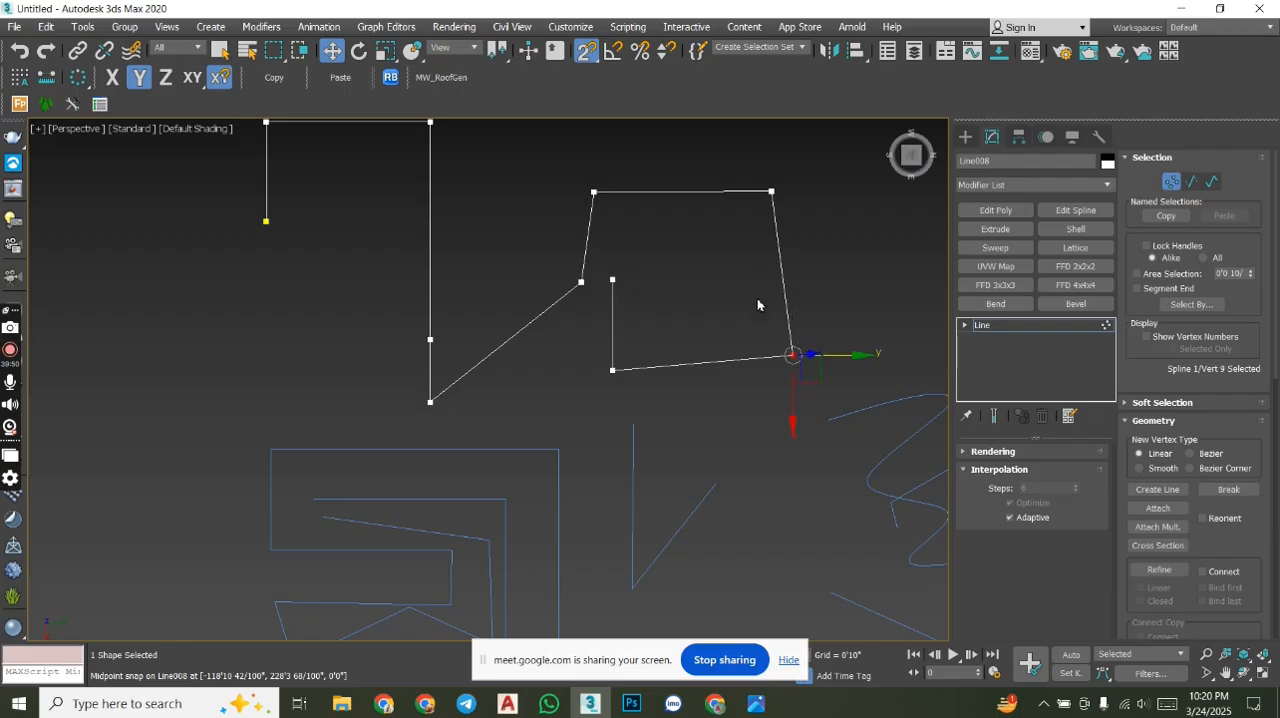
{"action": "left_click_drag", "start_coordinate": [793, 426], "coordinate": [610, 371]}
{"action": "middle_click_drag", "start_coordinate": [693, 348], "coordinate": [568, 367]}
- Snap the eighth vertex above the ninth, and align the sixth vertex below the seventh and level with the fifth
{"action": "left_click", "coordinate": [645, 211]}
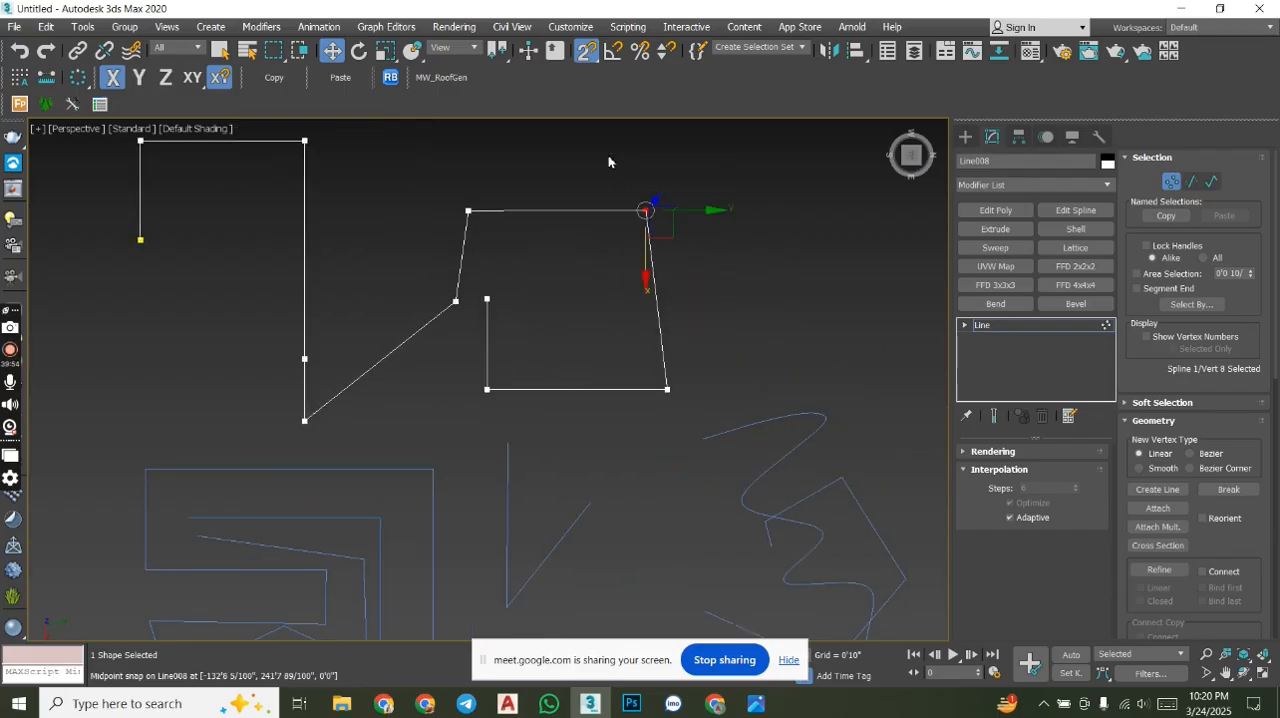
{"action": "left_click_drag", "start_coordinate": [709, 212], "coordinate": [667, 389]}
{"action": "left_click_drag", "start_coordinate": [429, 241], "coordinate": [401, 221]}
{"action": "left_click_drag", "start_coordinate": [525, 301], "coordinate": [469, 212]}
{"action": "left_click_drag", "start_coordinate": [471, 369], "coordinate": [449, 395]}
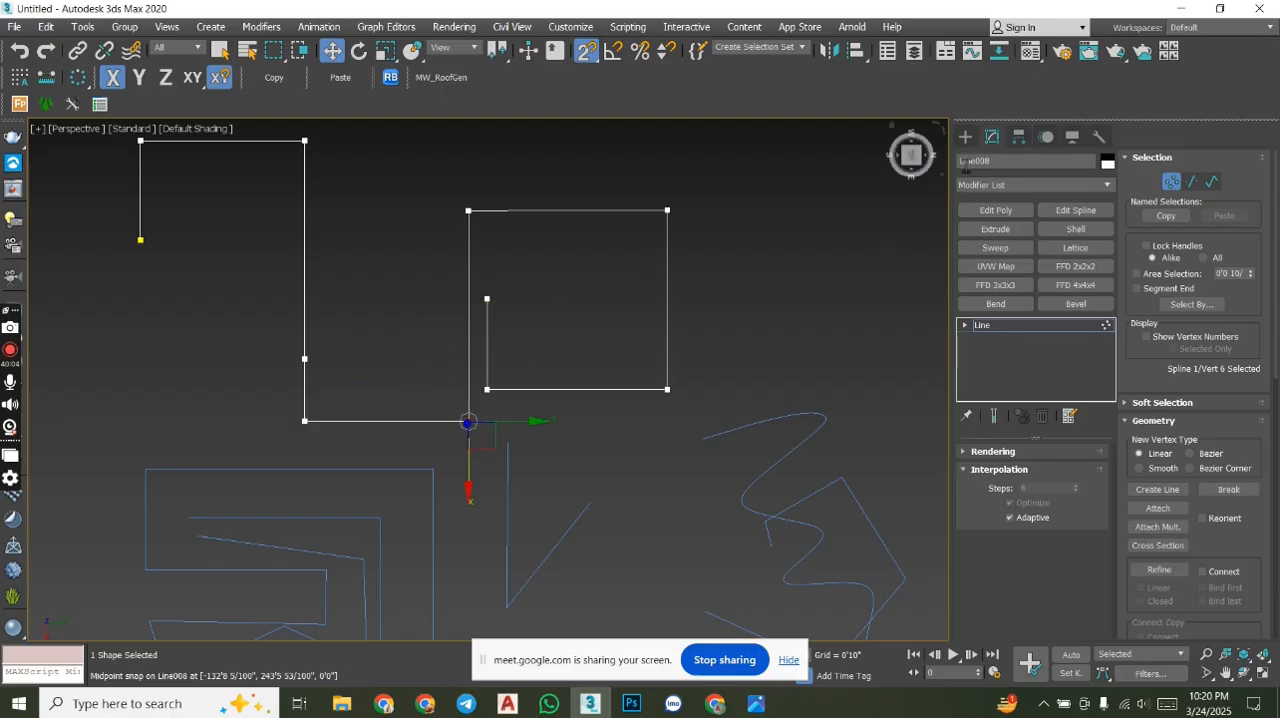
- From an angled view, raise the line's seventh vertex along Z and lower the fourth vertex to about Z -16'11"
{"action": "left_click", "coordinate": [965, 137]}
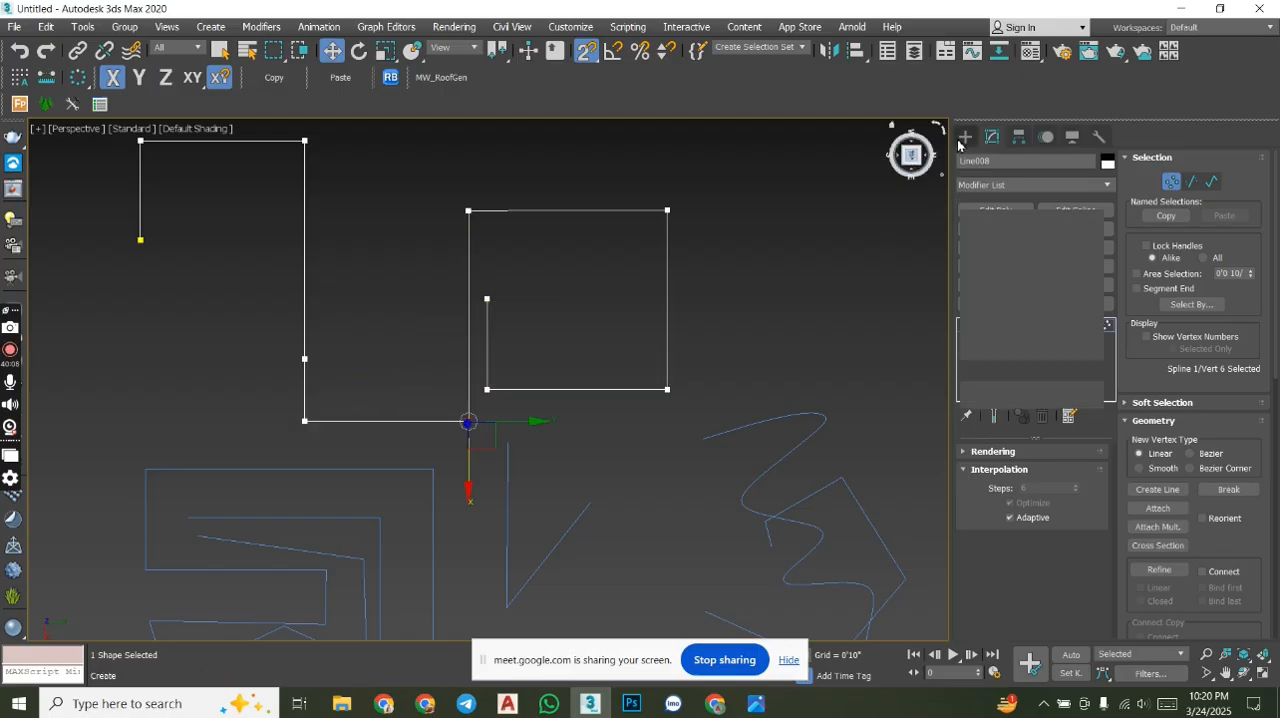
{"action": "middle_click_drag", "start_coordinate": [542, 335], "coordinate": [586, 370]}
{"action": "scroll", "coordinate": [568, 361], "scroll_direction": "down", "scroll_amount": 2}
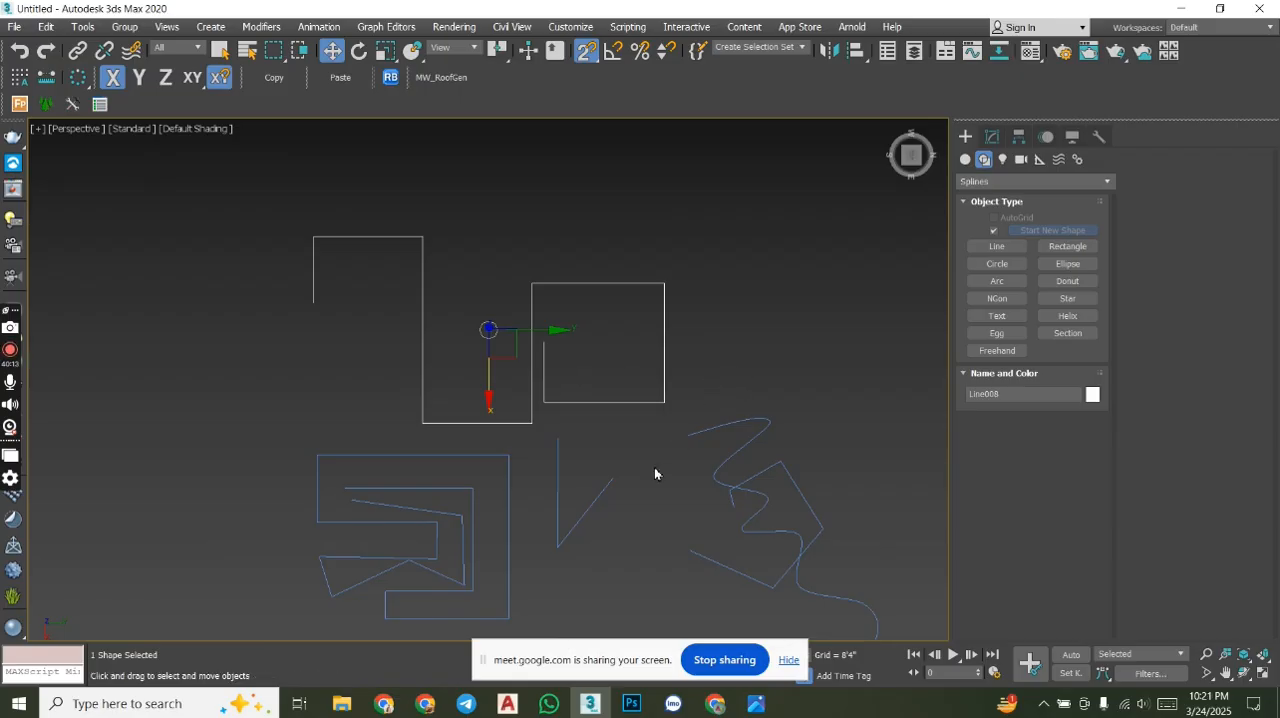
{"action": "middle_click_drag", "start_coordinate": [509, 423], "coordinate": [600, 351], "text": "alt"}
{"action": "left_click", "coordinate": [995, 139]}
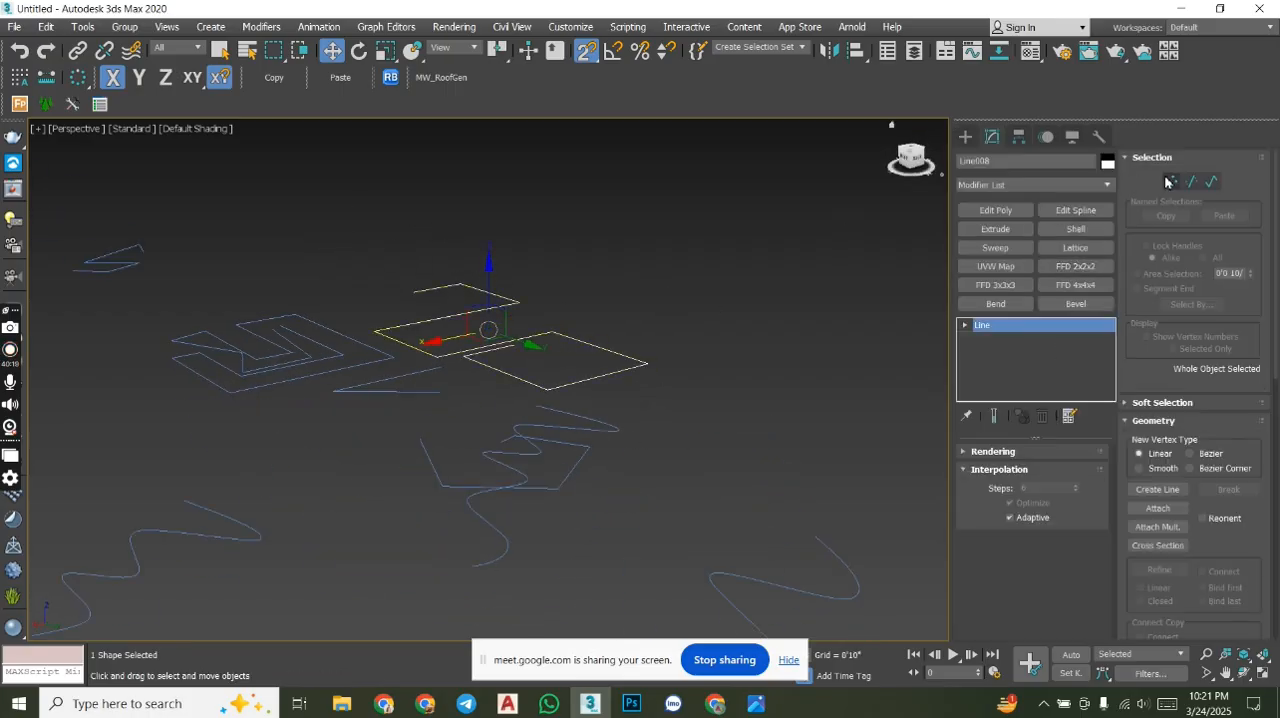
{"action": "left_click", "coordinate": [1171, 181]}
{"action": "scroll", "coordinate": [540, 330], "scroll_direction": "up", "scroll_amount": 6}
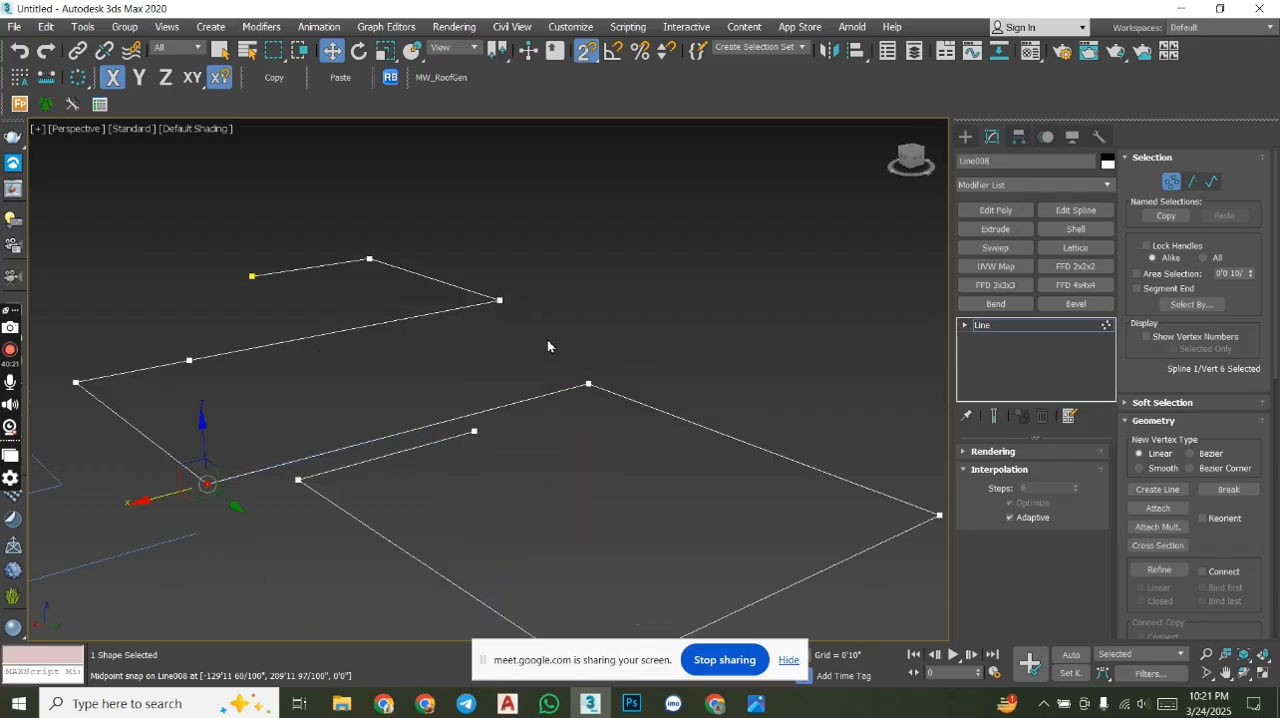
{"action": "left_click_drag", "start_coordinate": [591, 320], "coordinate": [594, 160]}
{"action": "left_click", "coordinate": [189, 360]}
{"action": "left_click_drag", "start_coordinate": [188, 315], "coordinate": [211, 554]}
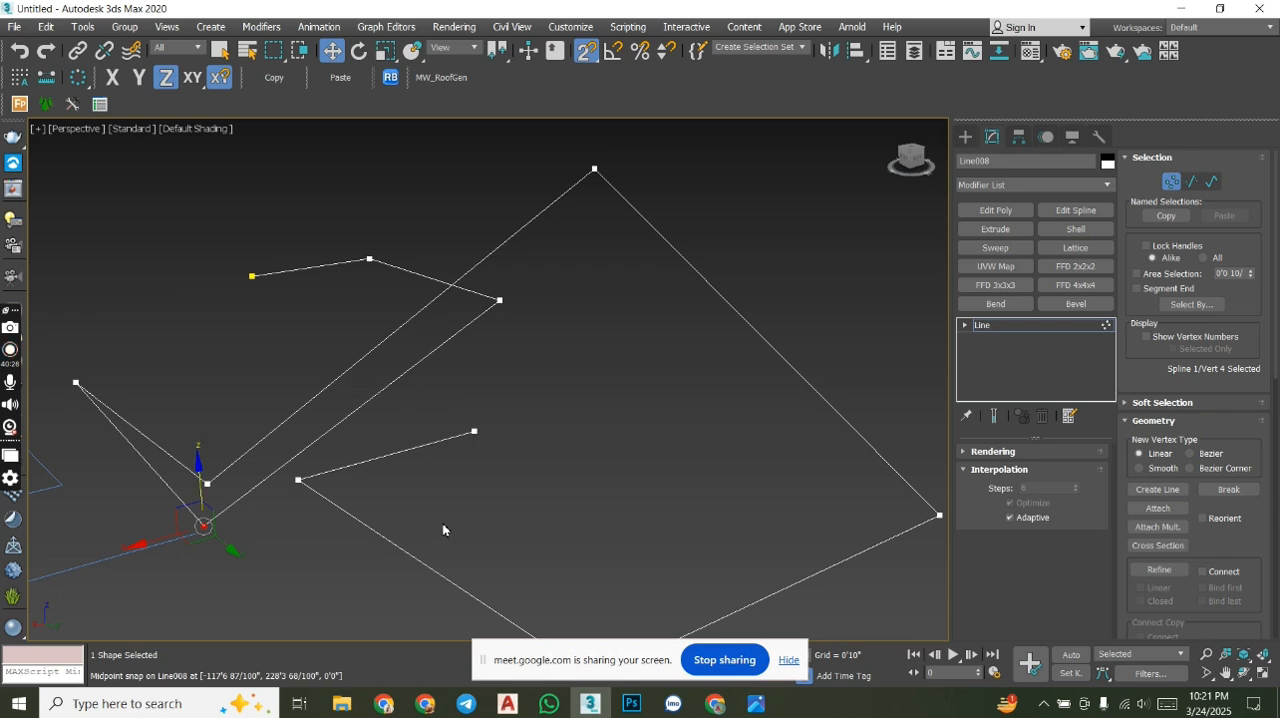
- Move the screen-sharing bar off the status bar, isolate the selected line to view it alone, and exit isolation
{"action": "mouse_move", "coordinate": [593, 453]}
{"action": "middle_mouse_down"}
{"action": "mouse_move", "coordinate": [609, 391]}
{"action": "mouse_move", "coordinate": [609, 431]}
{"action": "mouse_move", "coordinate": [630, 438]}
{"action": "mouse_move", "coordinate": [575, 437]}
{"action": "middle_mouse_up"}
{"action": "scroll", "coordinate": [609, 391], "scroll_direction": "down", "scroll_amount": 5}
{"action": "scroll", "coordinate": [639, 343], "scroll_direction": "down", "scroll_amount": 4}
{"action": "middle_click_drag", "start_coordinate": [669, 281], "coordinate": [577, 259]}
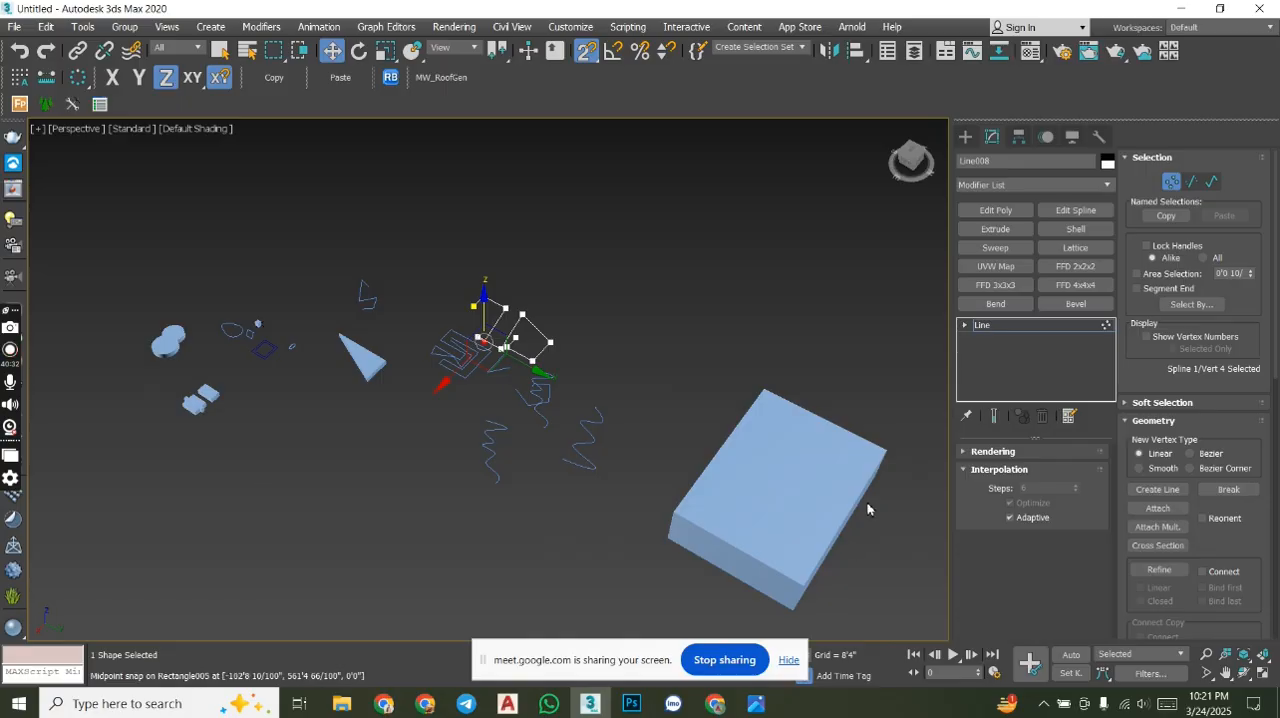
{"action": "middle_click_drag", "start_coordinate": [376, 342], "coordinate": [480, 348], "text": "alt"}
{"action": "scroll", "coordinate": [450, 347], "scroll_direction": "up", "scroll_amount": 6}
{"action": "middle_click_drag", "start_coordinate": [717, 352], "coordinate": [574, 469]}
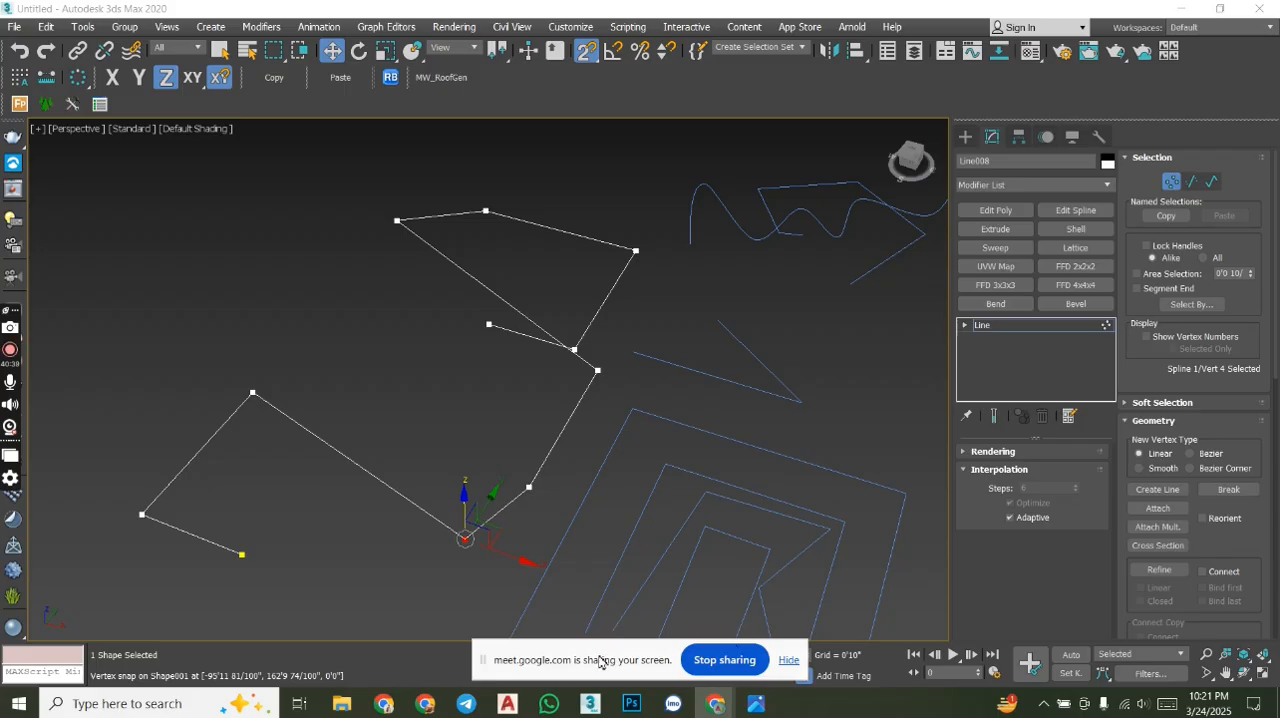
{"action": "left_click_drag", "start_coordinate": [560, 655], "coordinate": [210, 655]}
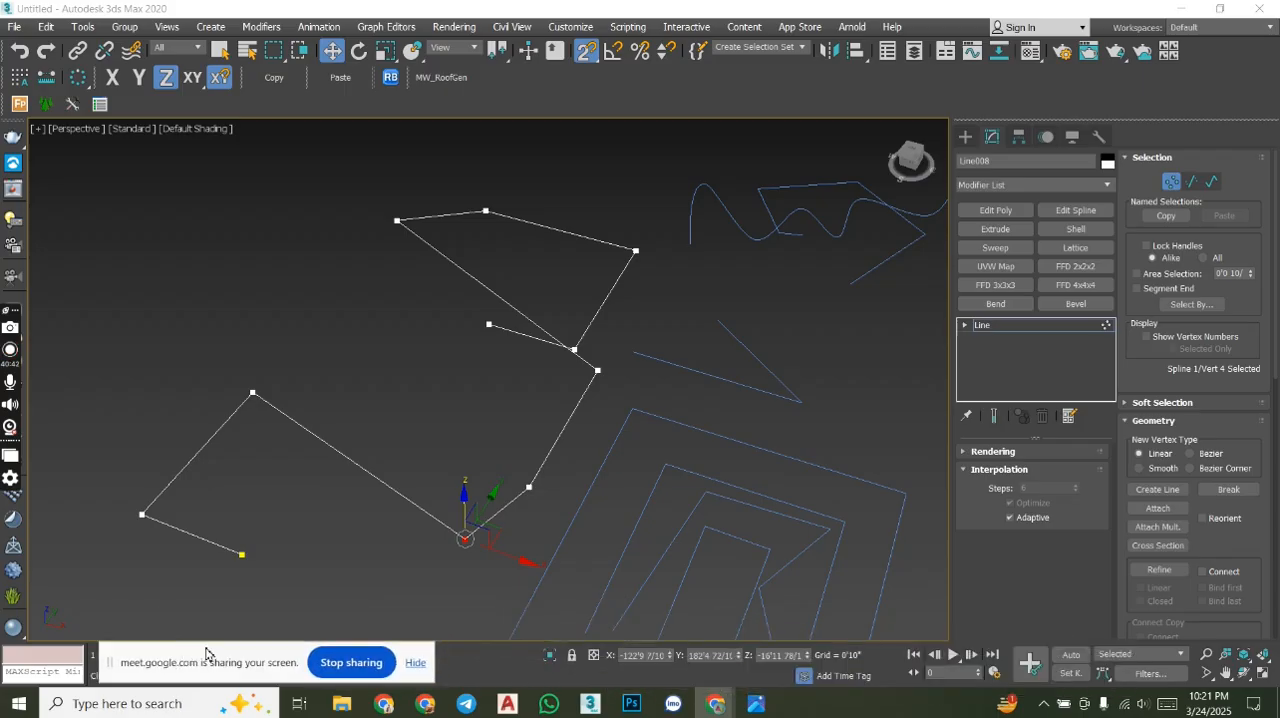
{"action": "left_click", "coordinate": [551, 656]}
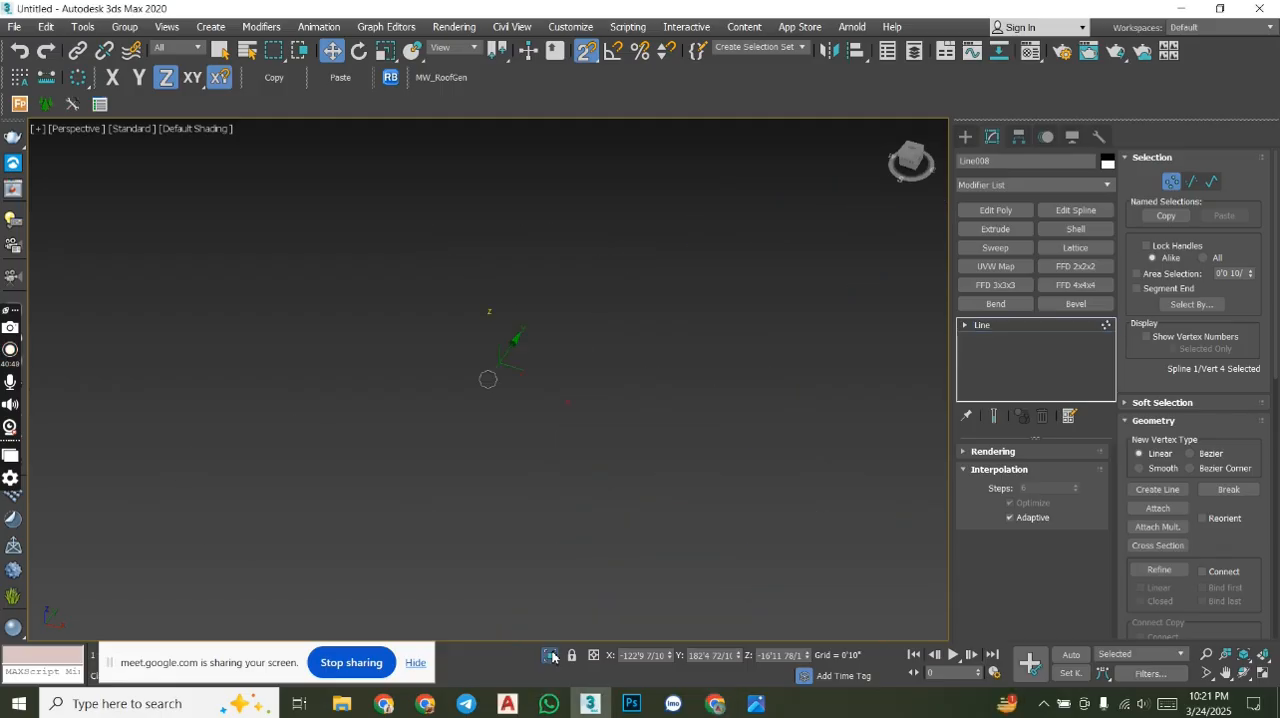
{"action": "scroll", "coordinate": [515, 386], "scroll_direction": "down", "scroll_amount": 8}
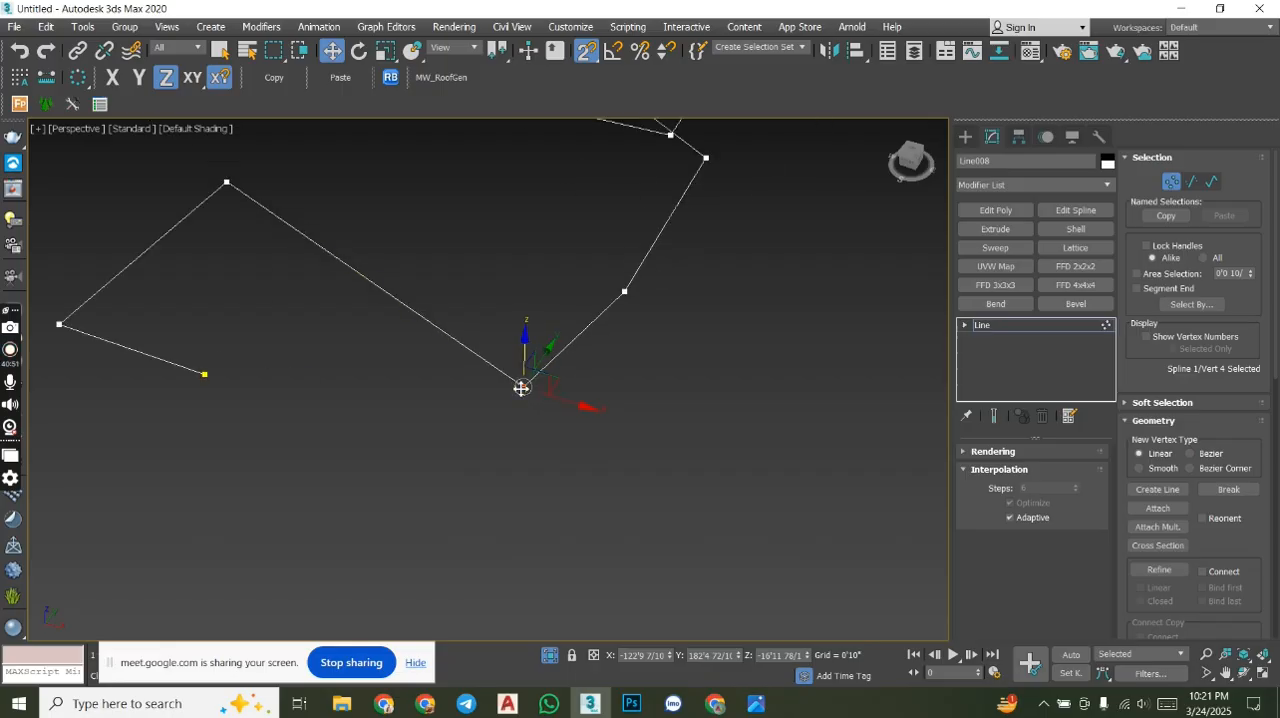
{"action": "middle_click_drag", "start_coordinate": [572, 340], "coordinate": [617, 349]}
{"action": "middle_click_drag", "start_coordinate": [660, 400], "coordinate": [586, 514], "text": "alt"}
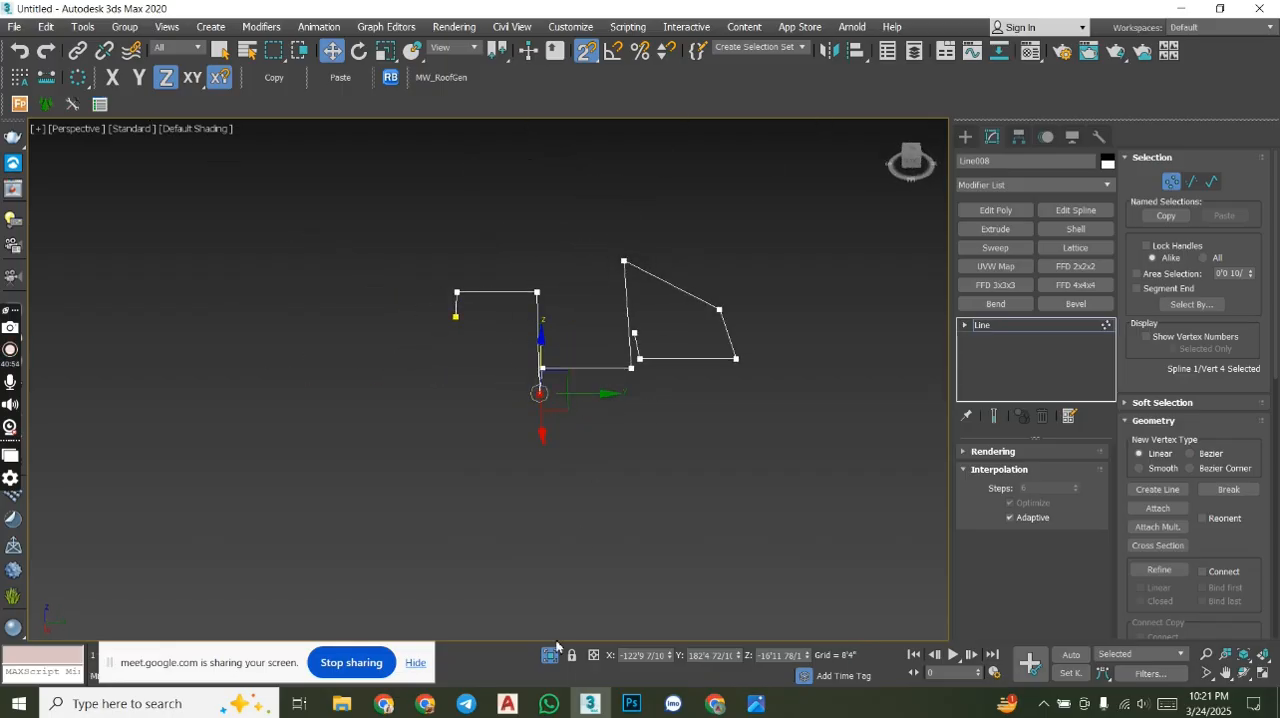
{"action": "left_click", "coordinate": [550, 655]}
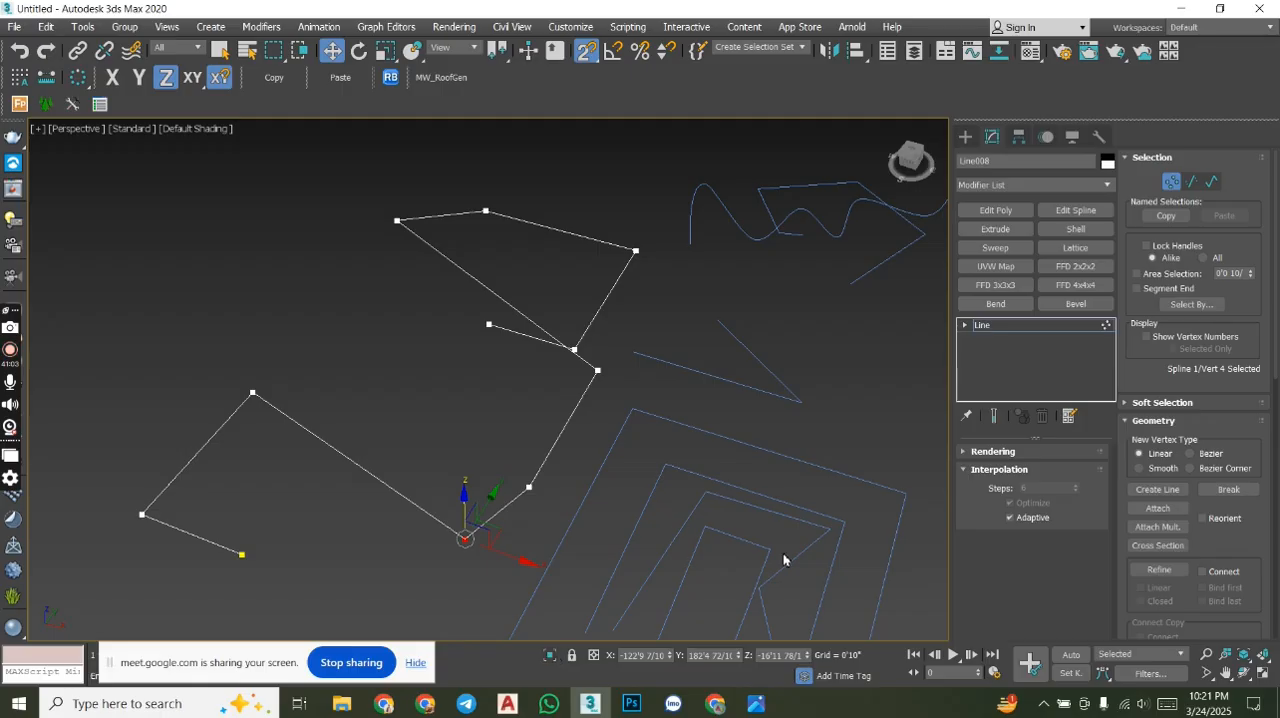
- Isolate the line again and switch to a straight side view
{"action": "left_click", "coordinate": [550, 655]}
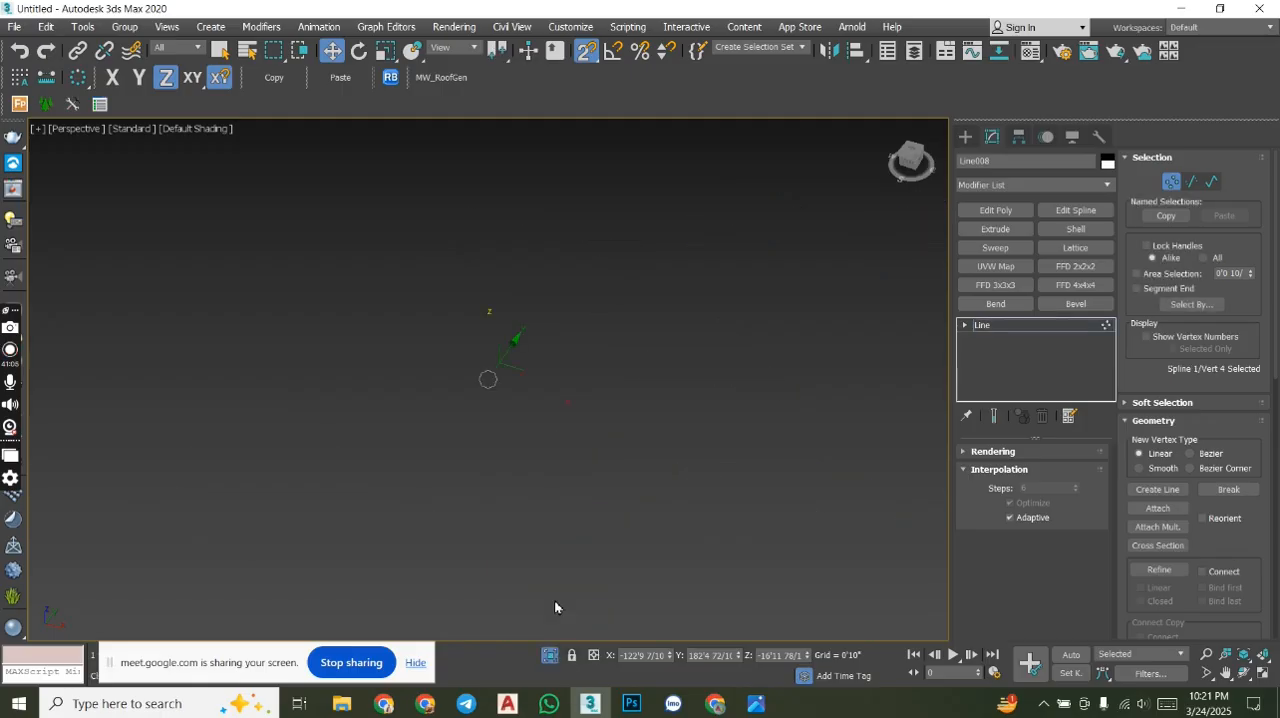
{"action": "scroll", "coordinate": [620, 437], "scroll_direction": "down", "scroll_amount": 8}
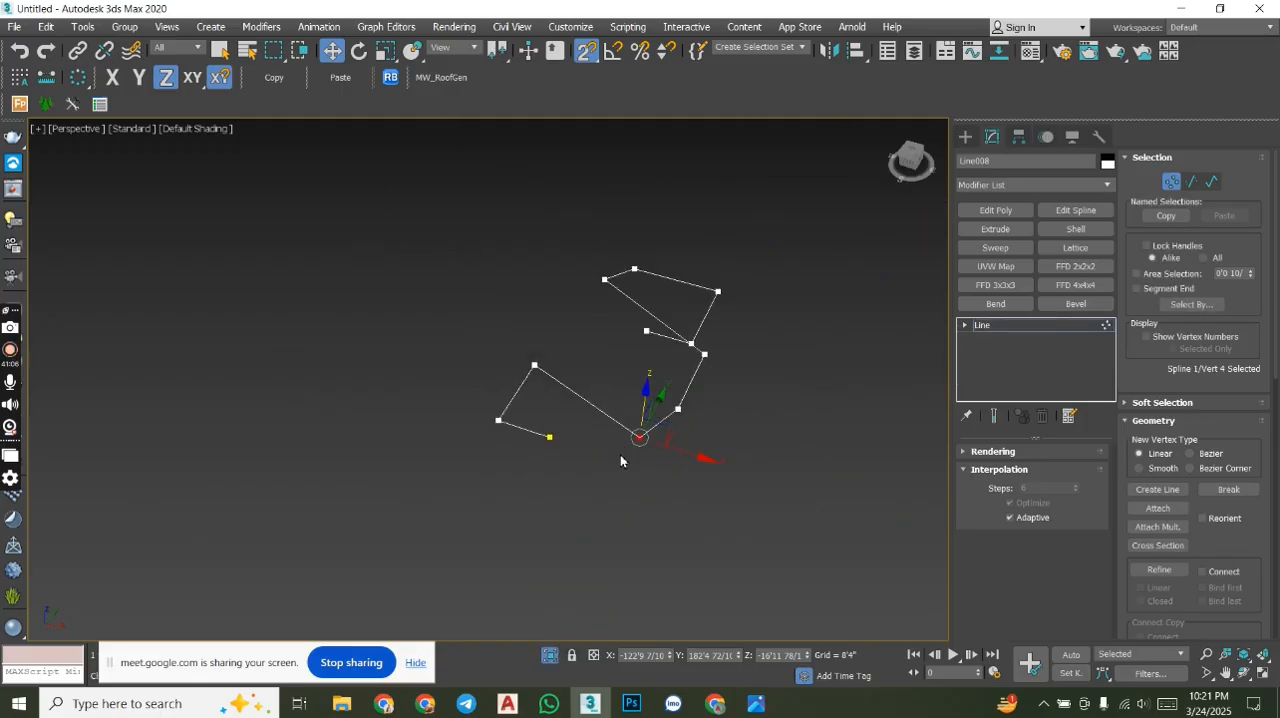
{"action": "middle_click_drag", "start_coordinate": [619, 459], "coordinate": [640, 375], "text": "alt"}
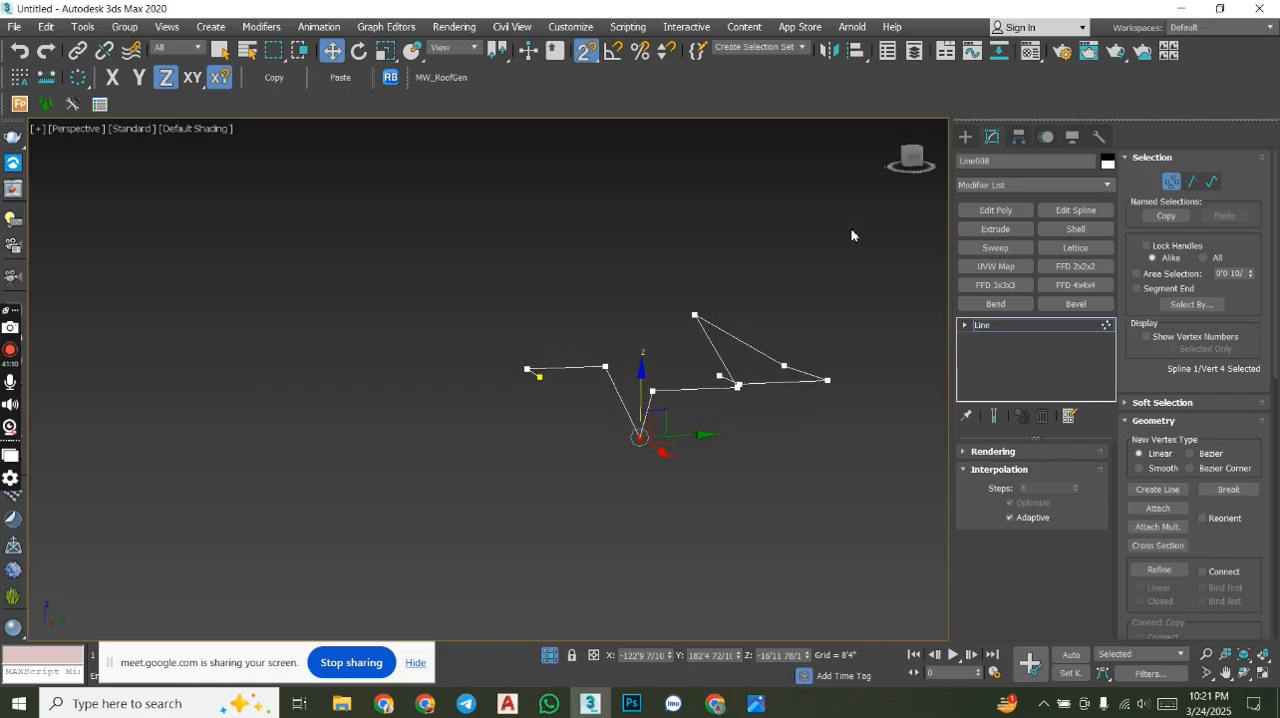
{"action": "left_click", "coordinate": [912, 158]}
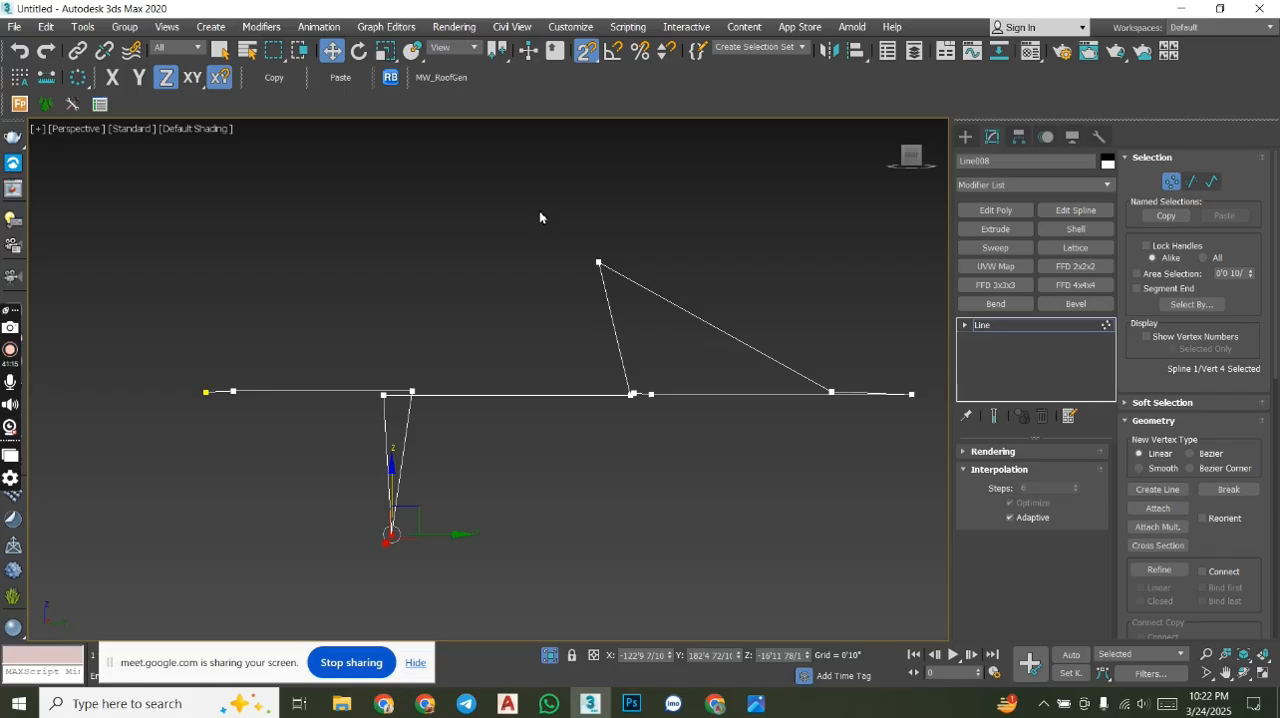
- Snap the raised seventh vertex and the lowered fourth vertex along Z back to the level of the other vertices
{"action": "left_click_drag", "start_coordinate": [708, 316], "coordinate": [708, 316]}
{"action": "left_click_drag", "start_coordinate": [600, 200], "coordinate": [630, 398]}
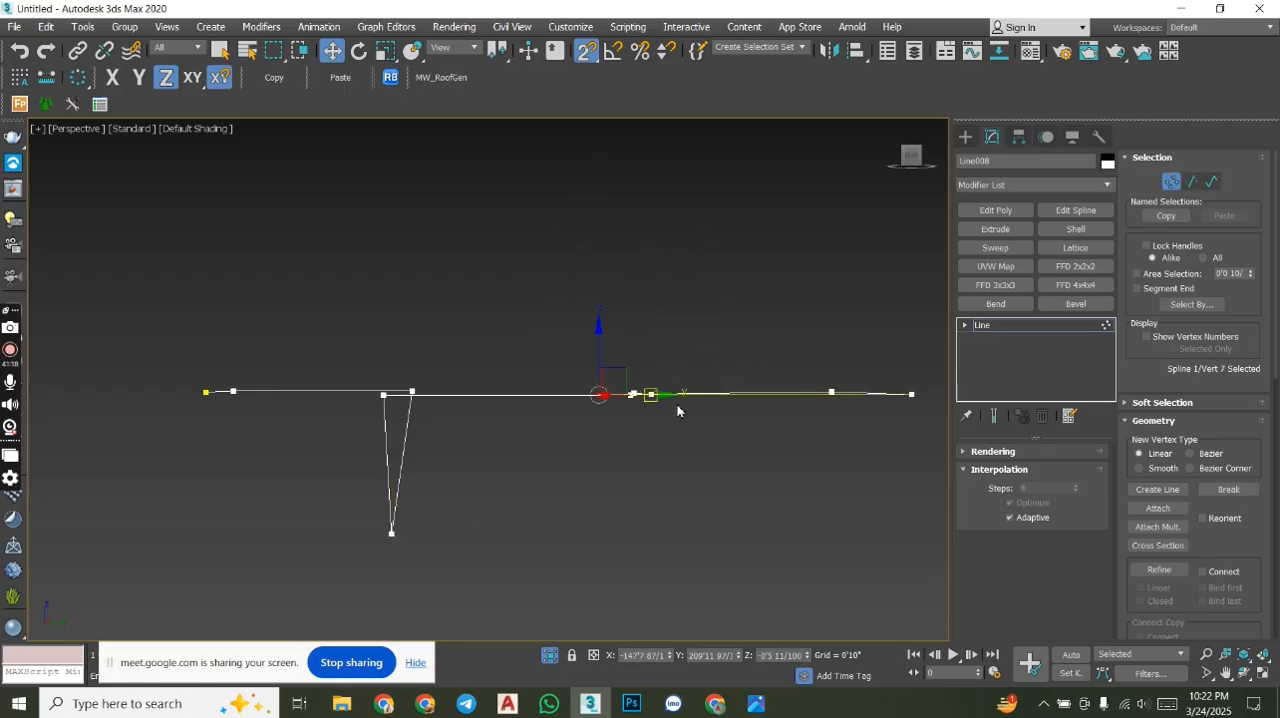
{"action": "left_click_drag", "start_coordinate": [317, 469], "coordinate": [384, 395]}
{"action": "right_click", "coordinate": [384, 395]}
{"action": "left_click_drag", "start_coordinate": [391, 466], "coordinate": [385, 396]}
- Inspect the line's vertex heights up close and from an angled view, and exit isolation
{"action": "scroll", "coordinate": [414, 396], "scroll_direction": "up", "scroll_amount": 5}
{"action": "scroll", "coordinate": [406, 385], "scroll_direction": "up", "scroll_amount": 6}
{"action": "left_click_drag", "start_coordinate": [357, 354], "coordinate": [440, 402]}
{"action": "scroll", "coordinate": [573, 387], "scroll_direction": "down", "scroll_amount": 6}
{"action": "middle_click_drag", "start_coordinate": [574, 387], "coordinate": [467, 397]}
{"action": "scroll", "coordinate": [607, 391], "scroll_direction": "up", "scroll_amount": 5}
{"action": "scroll", "coordinate": [528, 409], "scroll_direction": "down", "scroll_amount": 4}
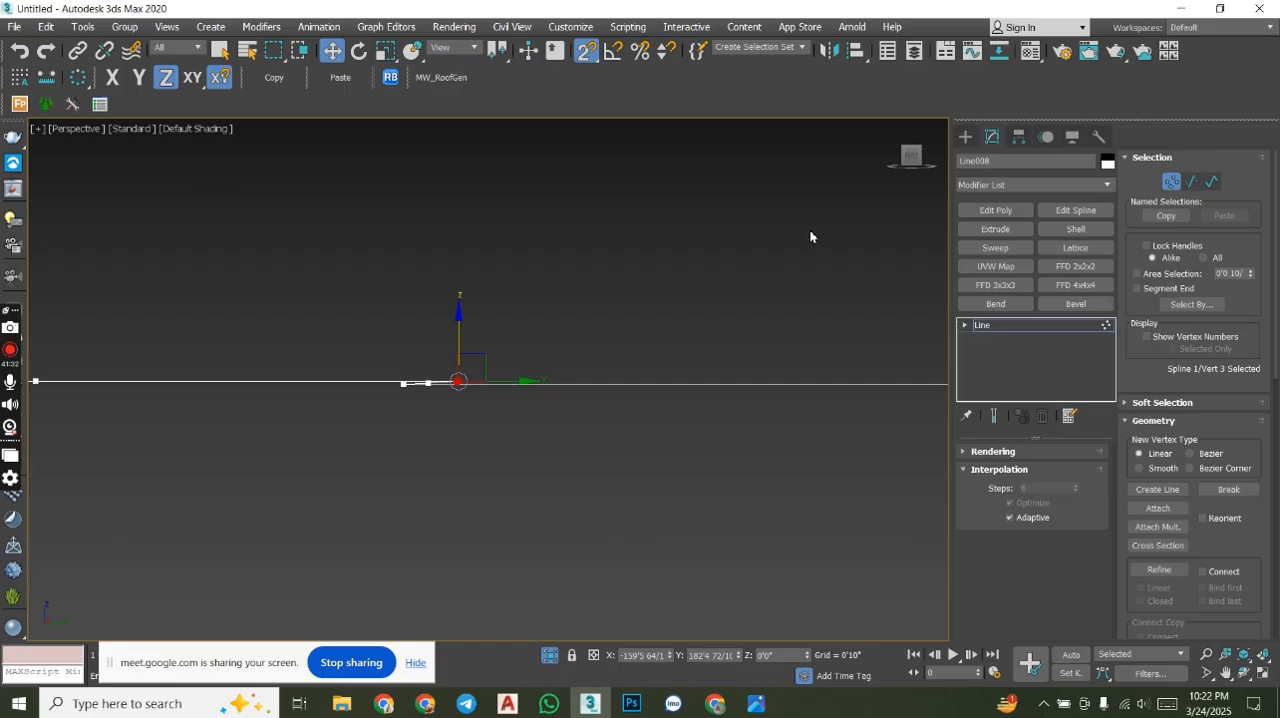
{"action": "middle_click_drag", "start_coordinate": [506, 351], "coordinate": [469, 344], "text": "alt"}
{"action": "left_click_drag", "start_coordinate": [441, 341], "coordinate": [288, 455]}
{"action": "scroll", "coordinate": [538, 353], "scroll_direction": "down", "scroll_amount": 3}
{"action": "middle_click_drag", "start_coordinate": [538, 353], "coordinate": [652, 420], "text": "alt"}
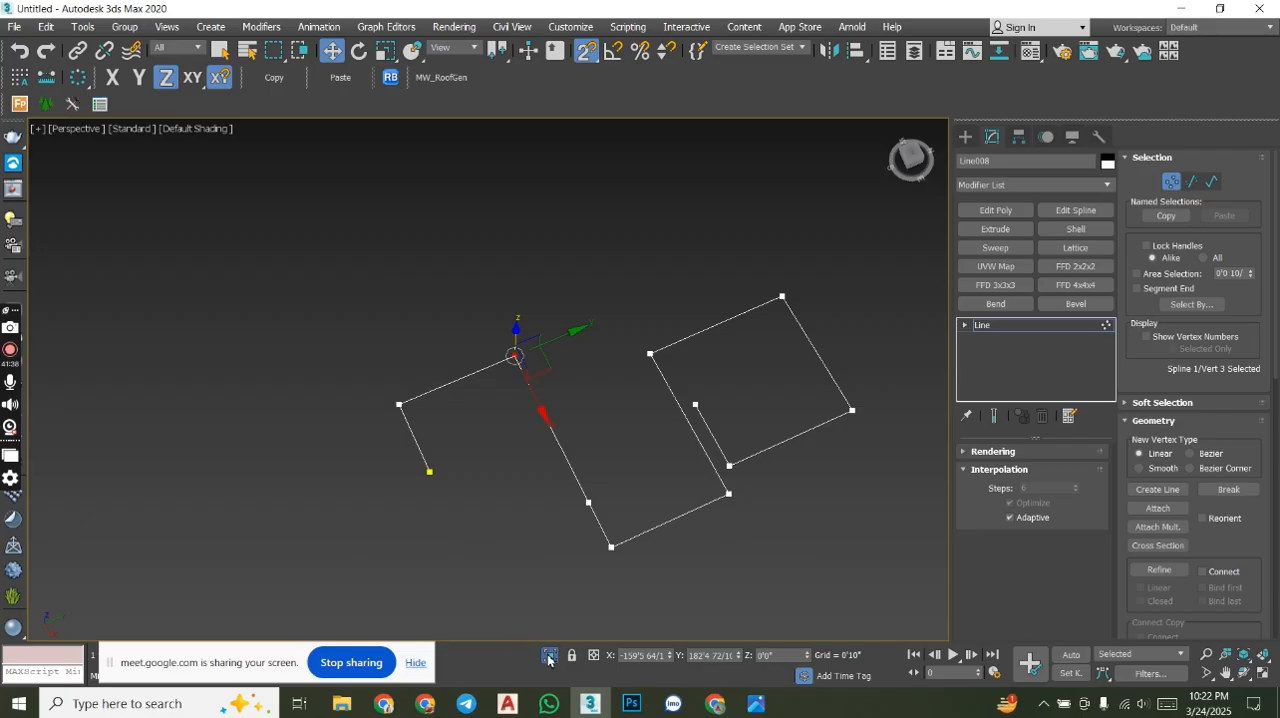
{"action": "left_click", "coordinate": [549, 657]}
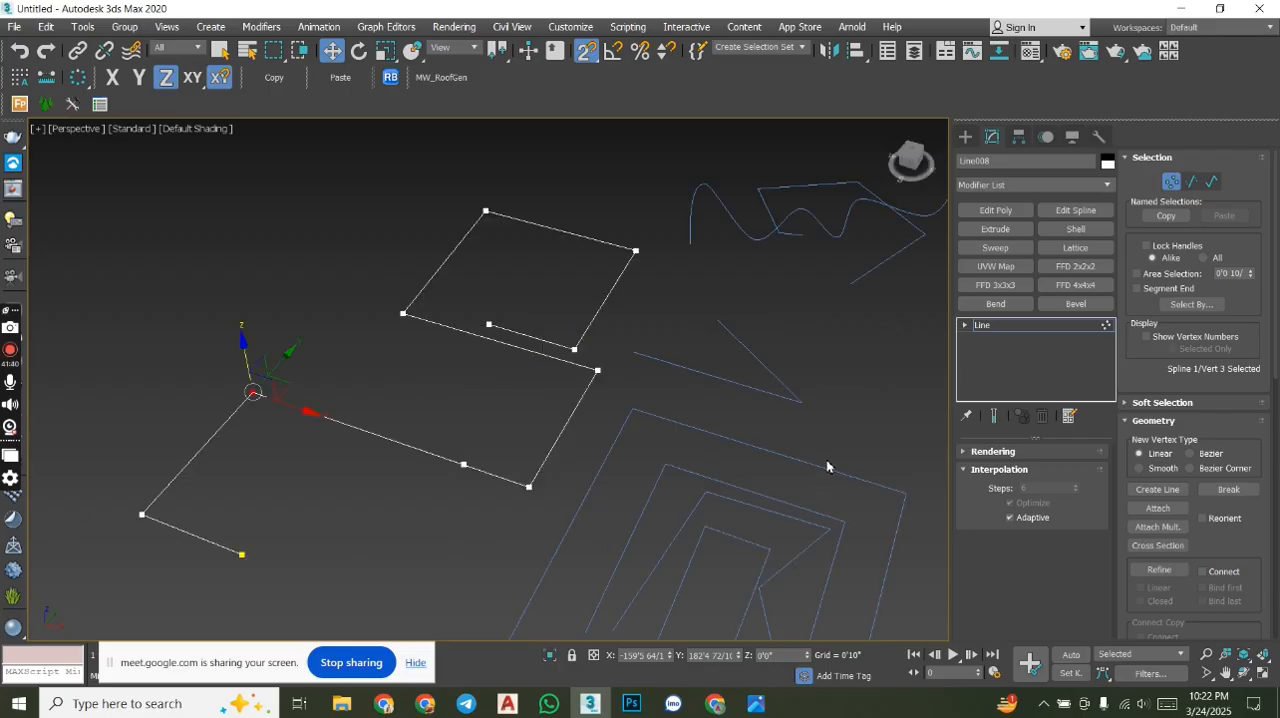
- Look through the line's further vertex Geometry options and survey the objects in the whole scene
{"action": "middle_click_drag", "start_coordinate": [826, 465], "coordinate": [664, 449]}
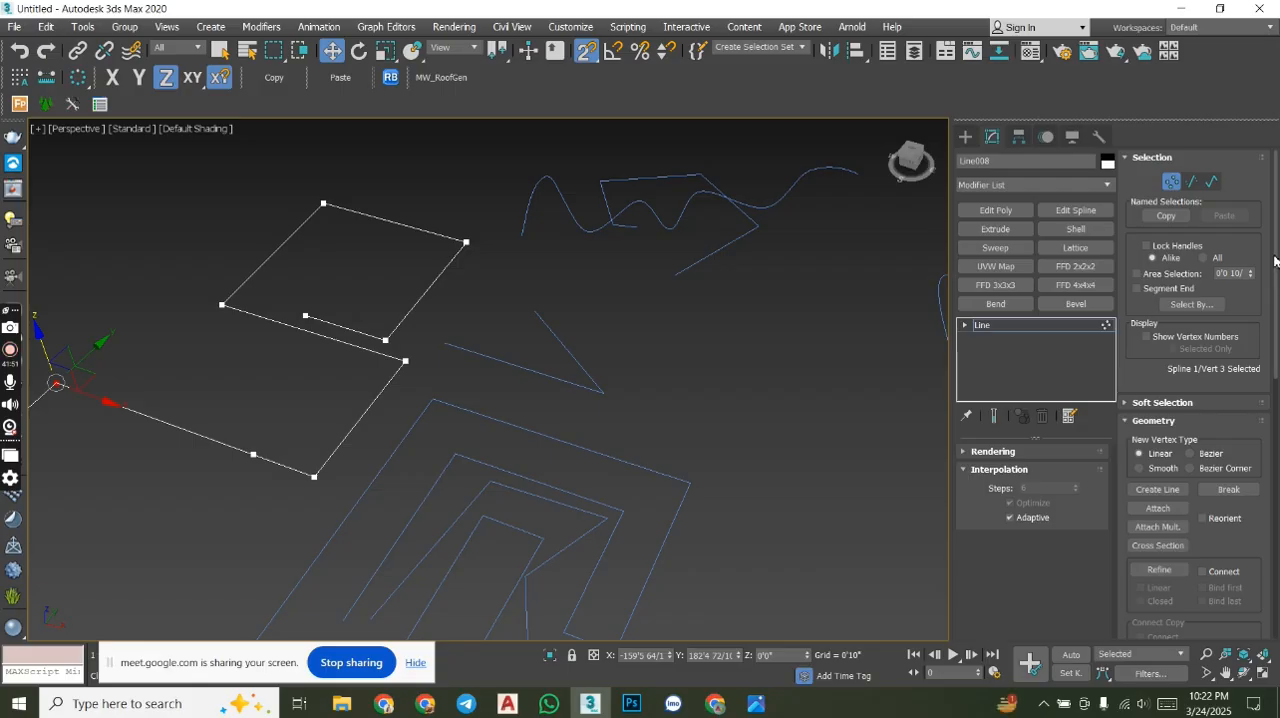
{"action": "scroll", "coordinate": [1152, 292], "scroll_direction": "down", "scroll_amount": 5}
{"action": "scroll", "coordinate": [1118, 390], "scroll_direction": "down", "scroll_amount": 1}
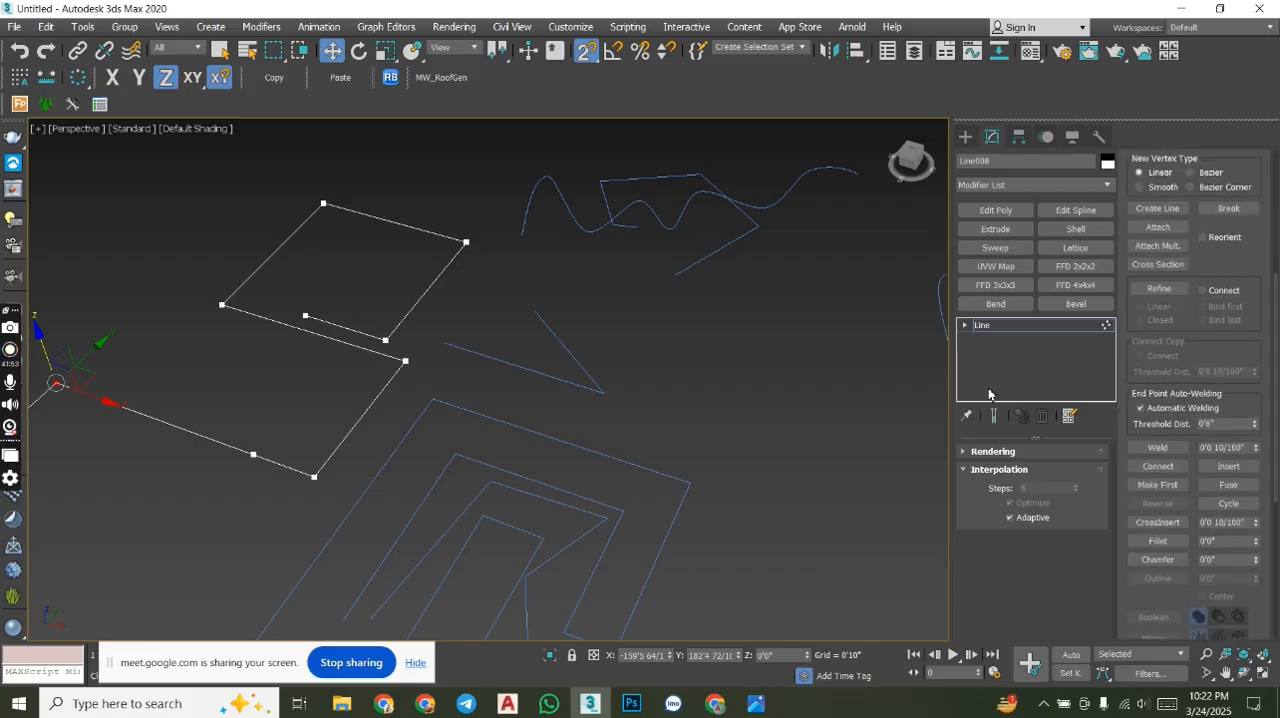
{"action": "middle_click_drag", "start_coordinate": [823, 297], "coordinate": [780, 309]}
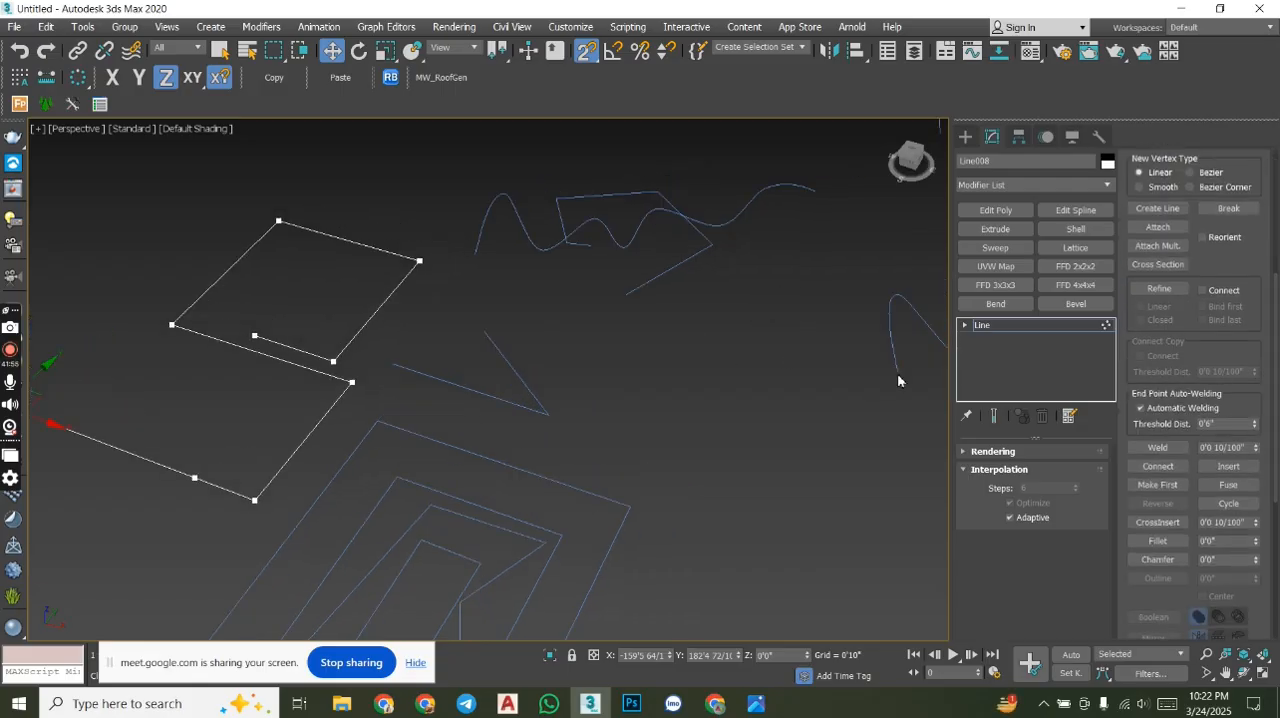
{"action": "scroll", "coordinate": [497, 352], "scroll_direction": "down", "scroll_amount": 8}
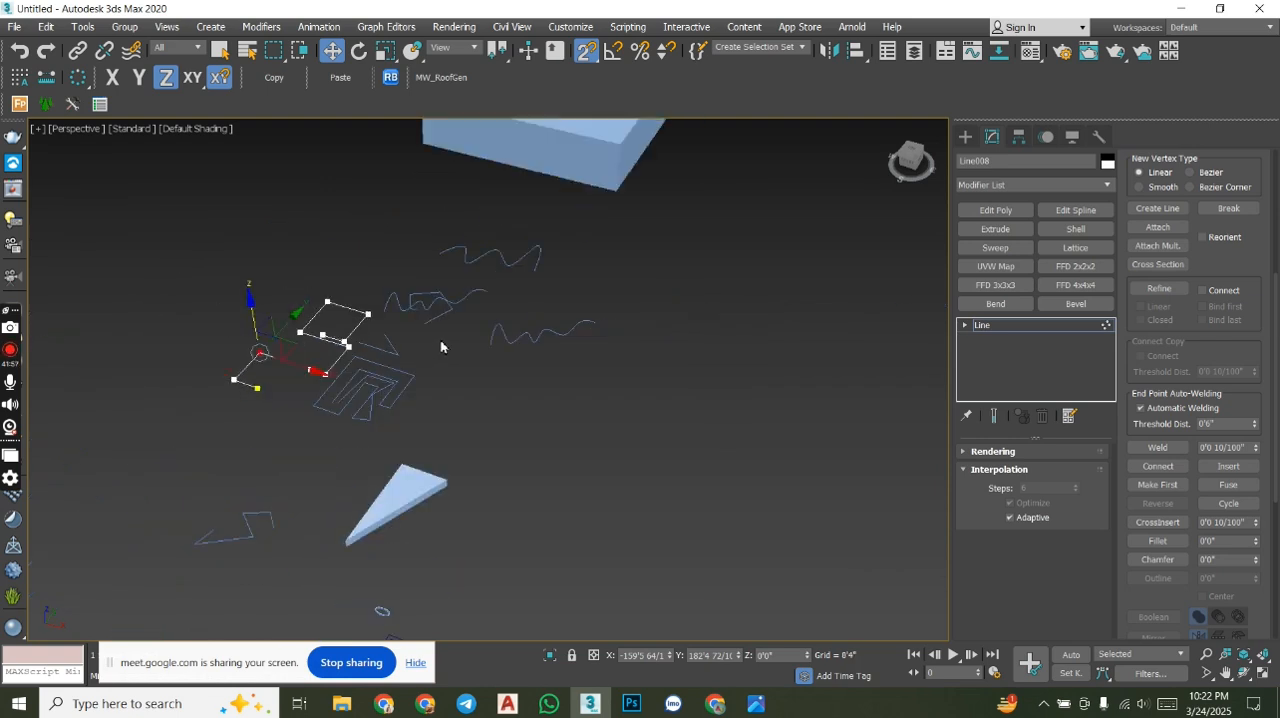
{"action": "middle_click_drag", "start_coordinate": [519, 424], "coordinate": [623, 462], "text": "alt"}
{"action": "middle_click_drag", "start_coordinate": [722, 396], "coordinate": [665, 382]}
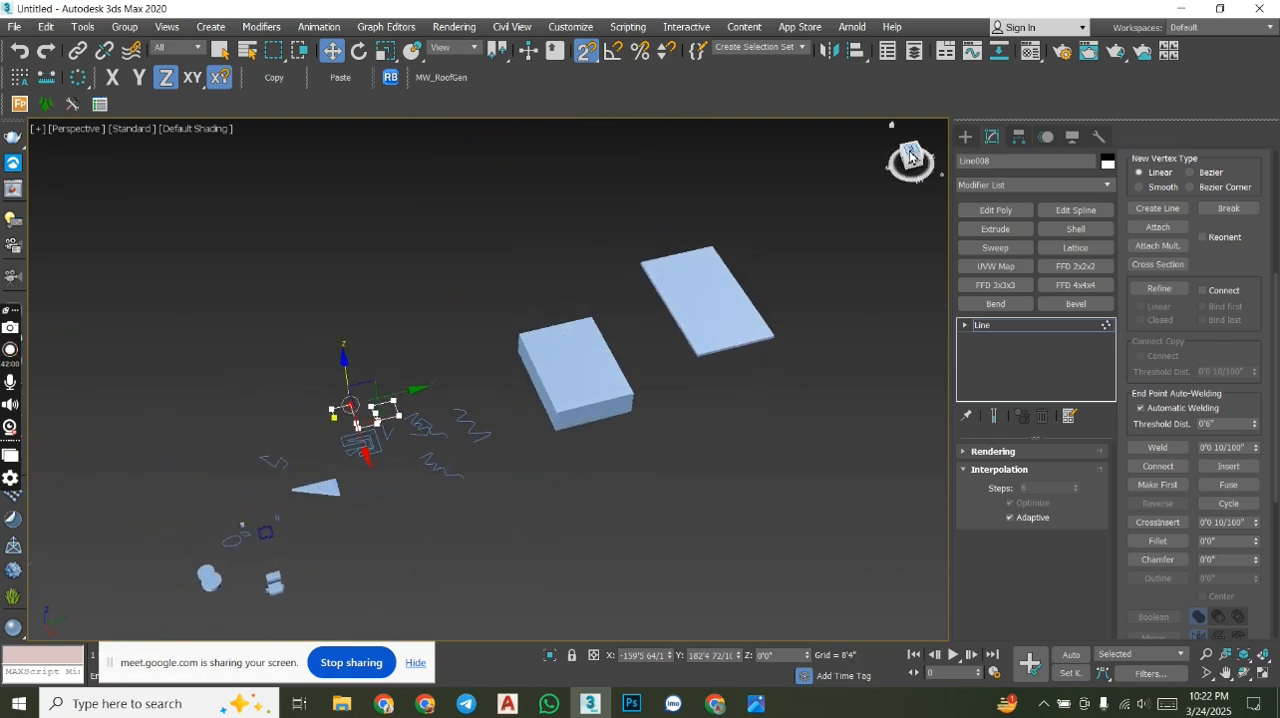
- From a straight top view, remove the Shell modifier from the thin rectangle slab and add an Edit Spline modifier
{"action": "left_click", "coordinate": [909, 157]}
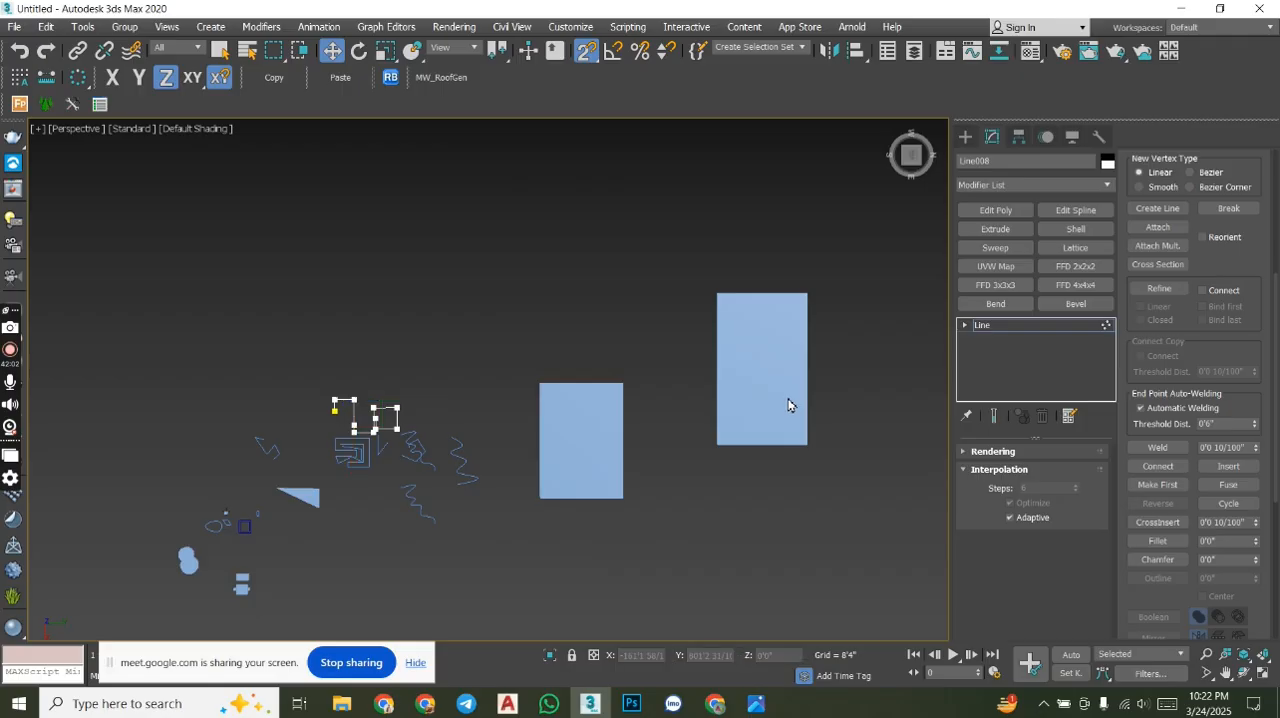
{"action": "left_click", "coordinate": [965, 137]}
{"action": "left_click", "coordinate": [763, 369]}
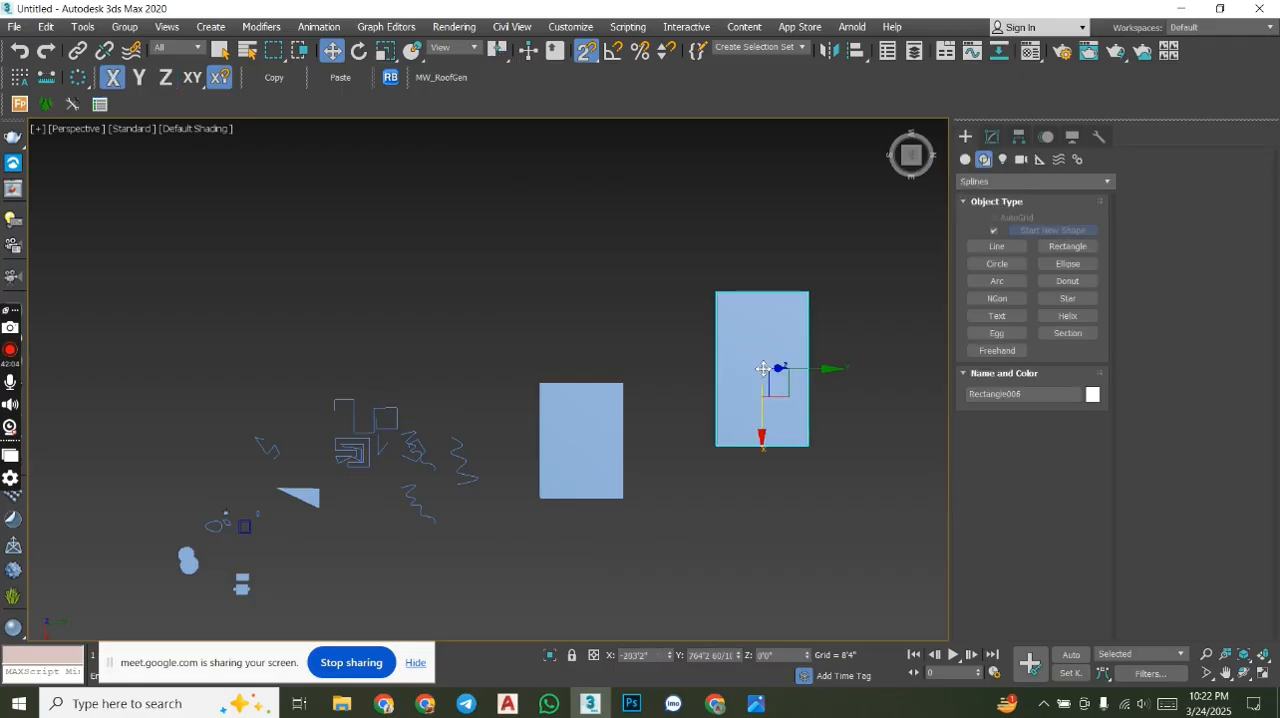
{"action": "left_click", "coordinate": [992, 139]}
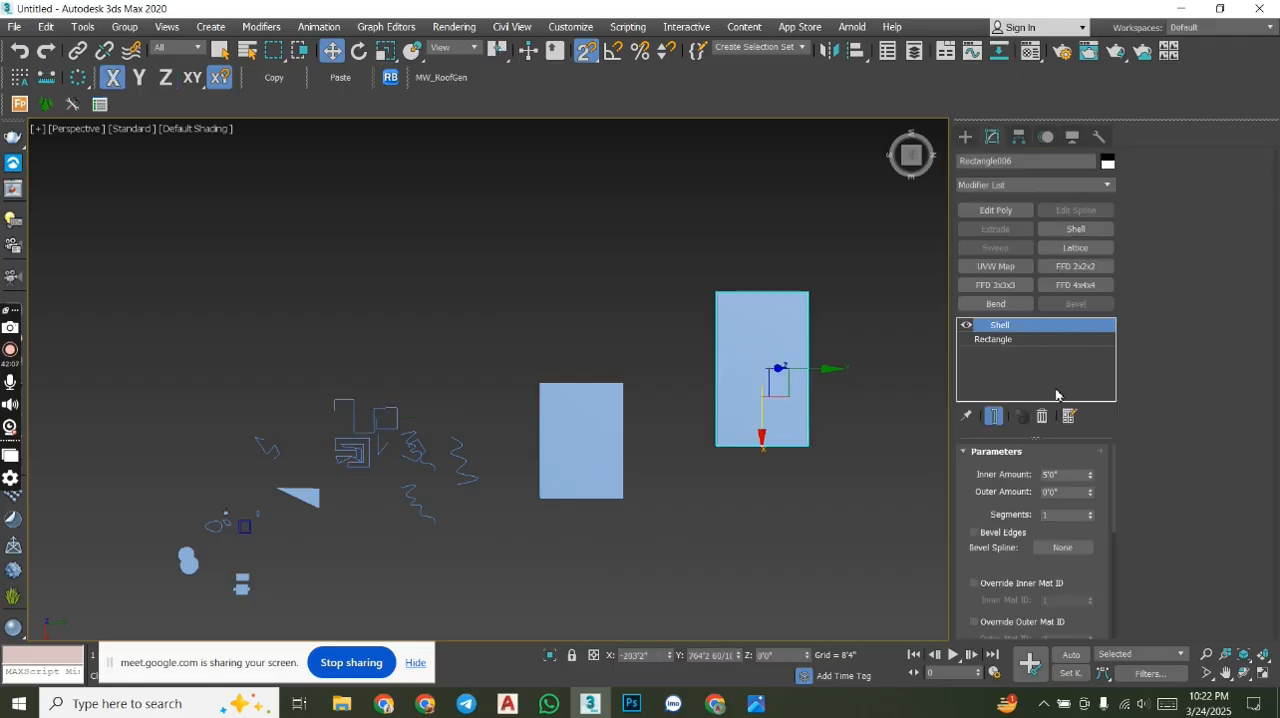
{"action": "left_click", "coordinate": [1042, 417]}
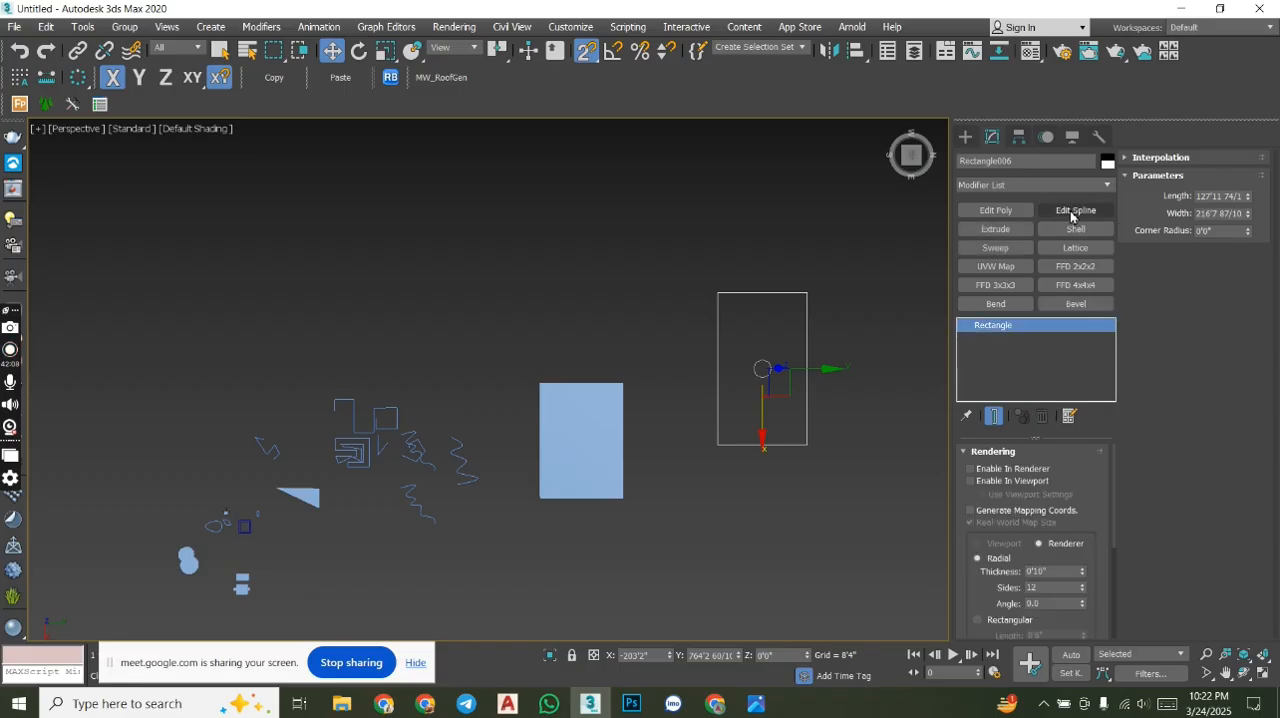
{"action": "left_click", "coordinate": [1071, 213]}
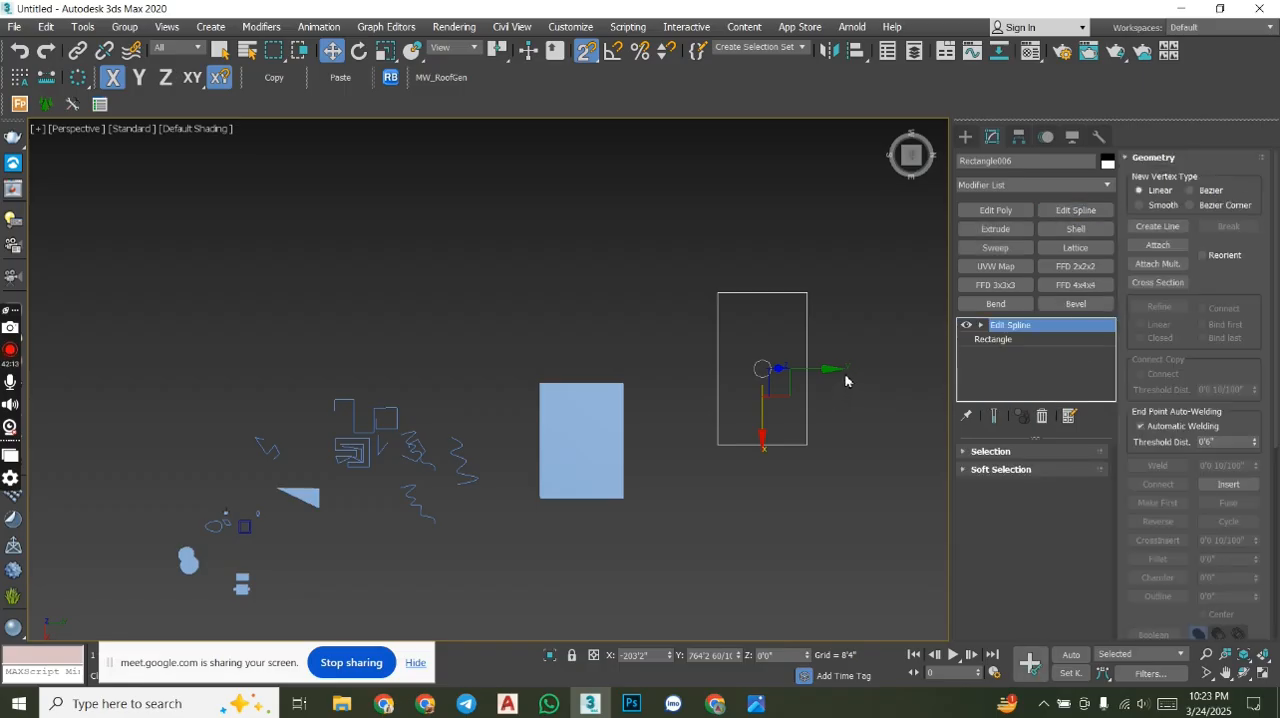
- Move the rectangle along Y, farther away from the solid box, to about Y 938'9"
{"action": "middle_click_drag", "start_coordinate": [837, 372], "coordinate": [757, 378]}
{"action": "left_click_drag", "start_coordinate": [749, 371], "coordinate": [857, 363]}
{"action": "middle_click_drag", "start_coordinate": [857, 363], "coordinate": [714, 329]}
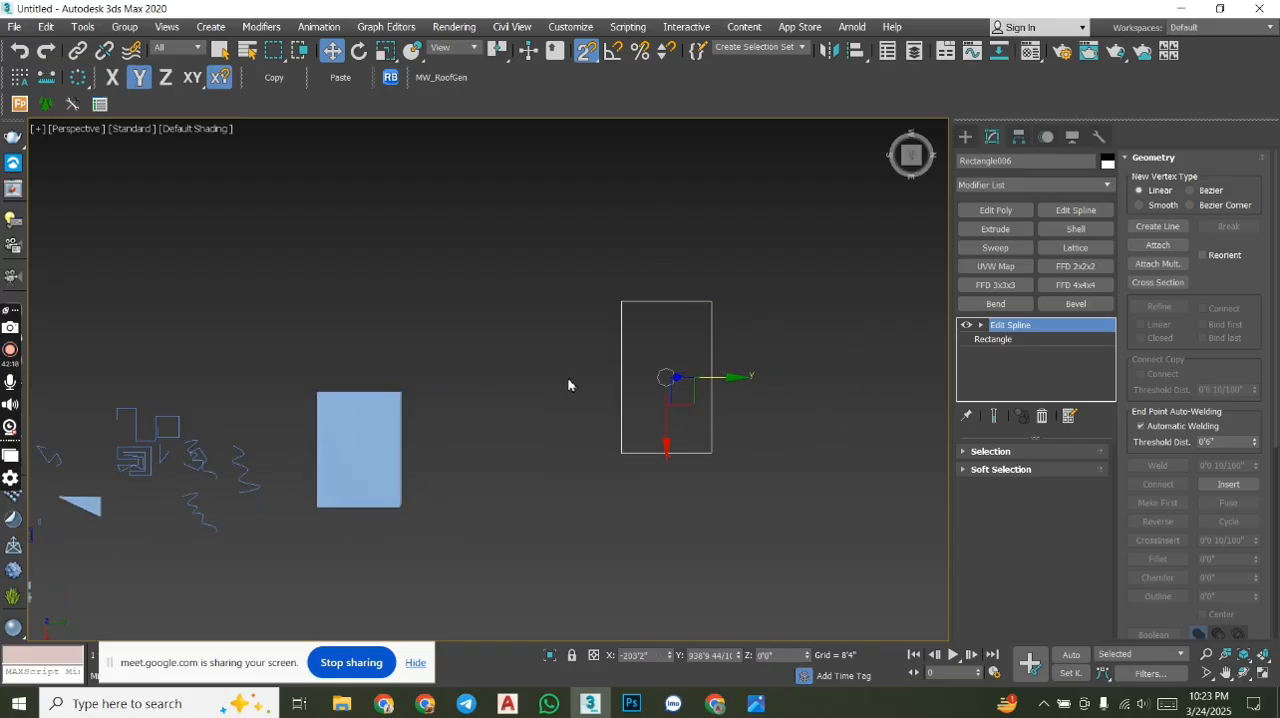
- At the Edit Spline's Vertex level, select all of the rectangle's vertices and convert them to Corner
{"action": "left_click", "coordinate": [982, 325]}
{"action": "left_click", "coordinate": [1005, 339]}
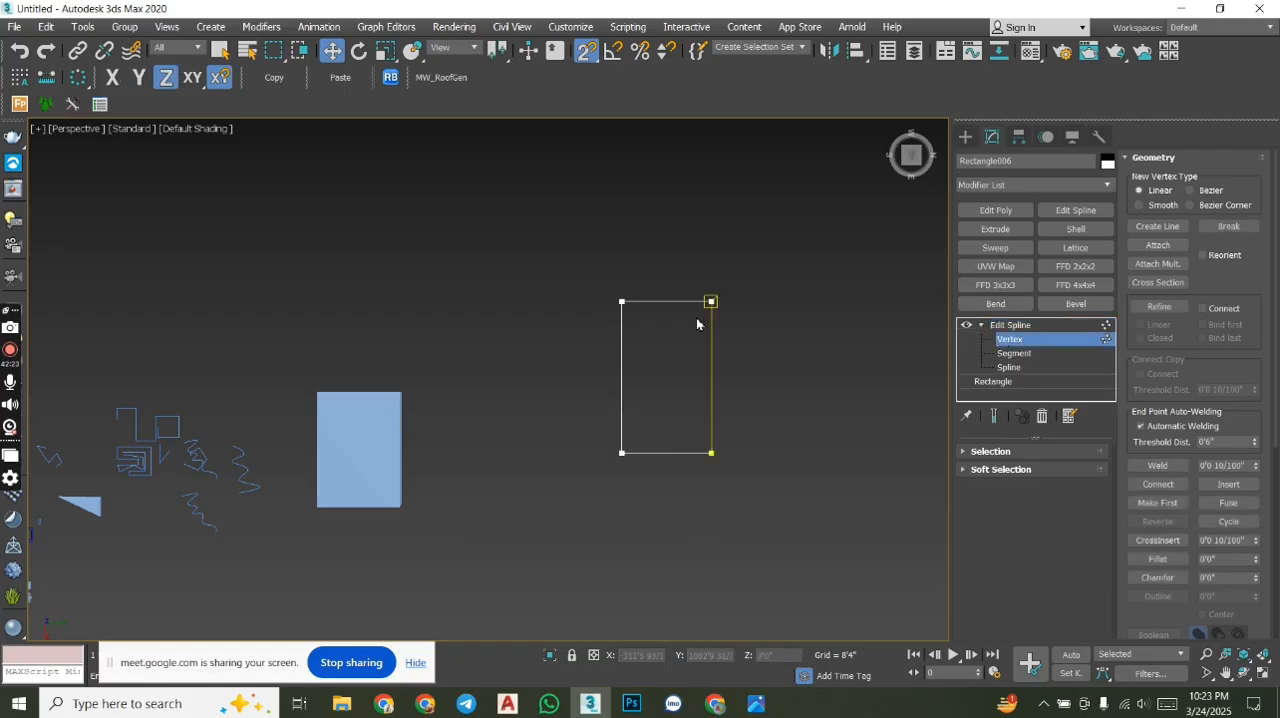
{"action": "scroll", "coordinate": [670, 297], "scroll_direction": "up", "scroll_amount": 5}
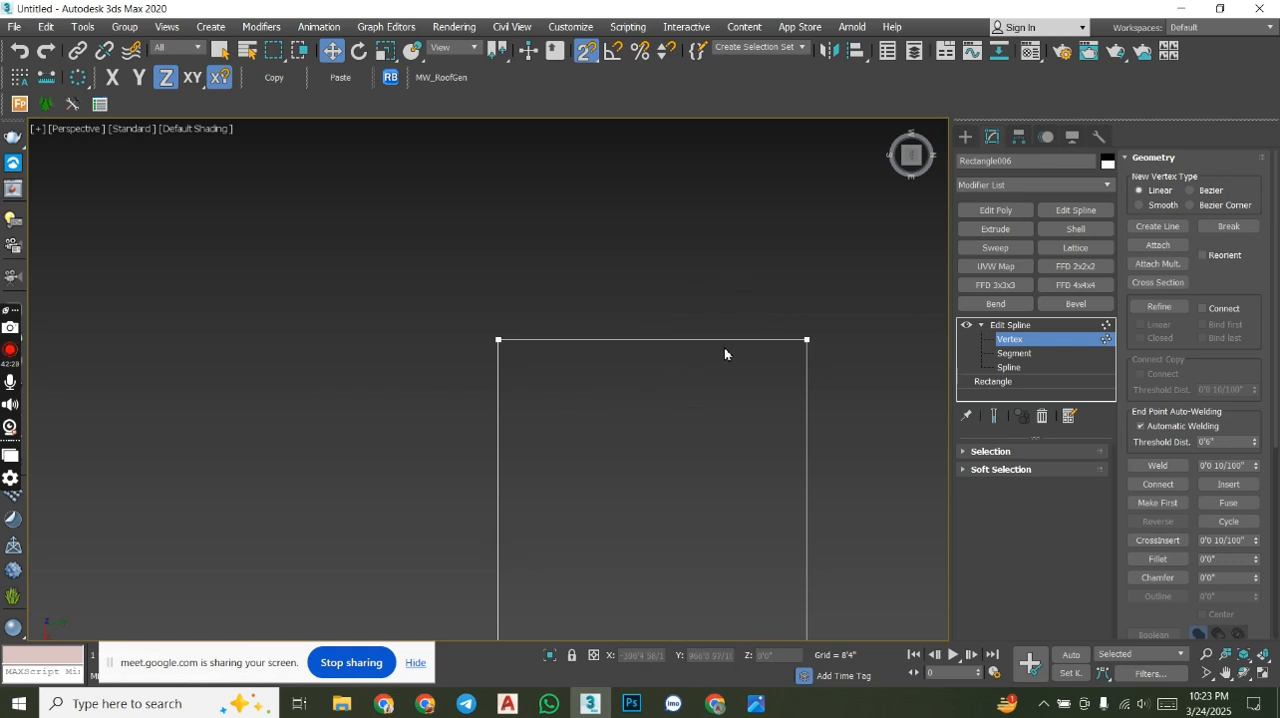
{"action": "middle_click_drag", "start_coordinate": [766, 387], "coordinate": [648, 340]}
{"action": "scroll", "coordinate": [648, 340], "scroll_direction": "down", "scroll_amount": 3}
{"action": "left_click", "coordinate": [663, 320]}
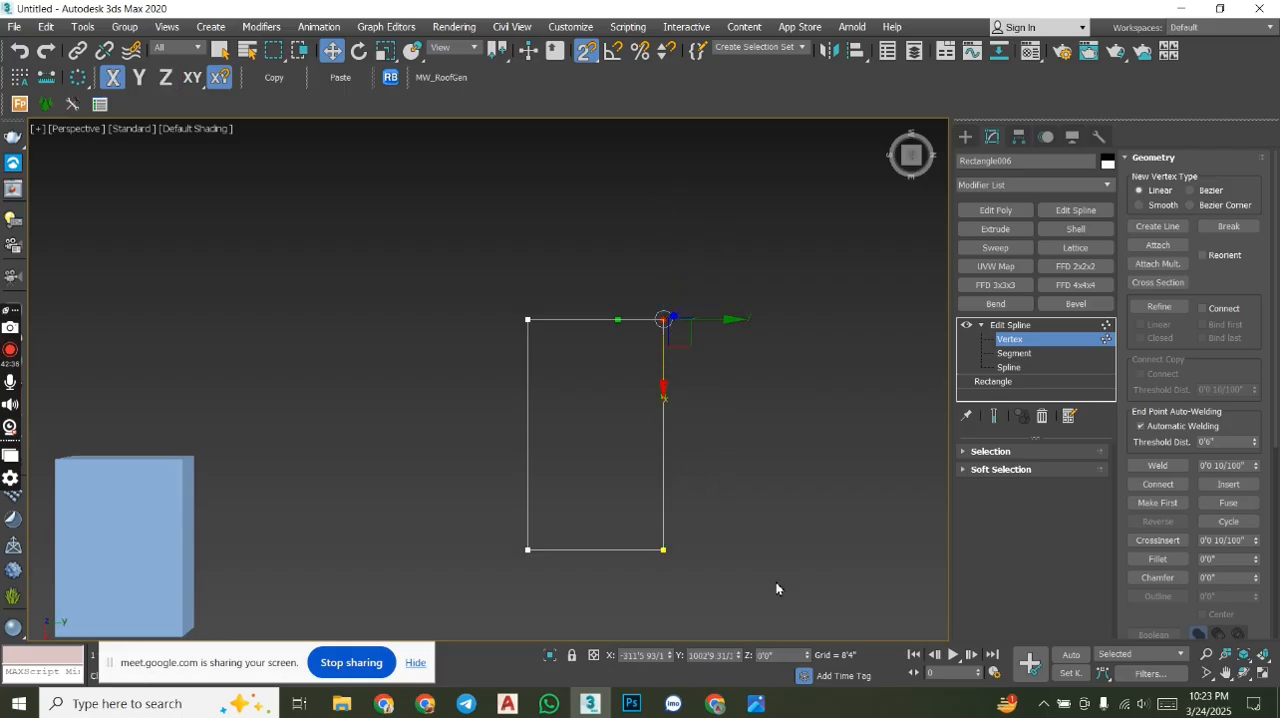
{"action": "key", "text": "ctrl+a"}
{"action": "right_click", "coordinate": [443, 206]}
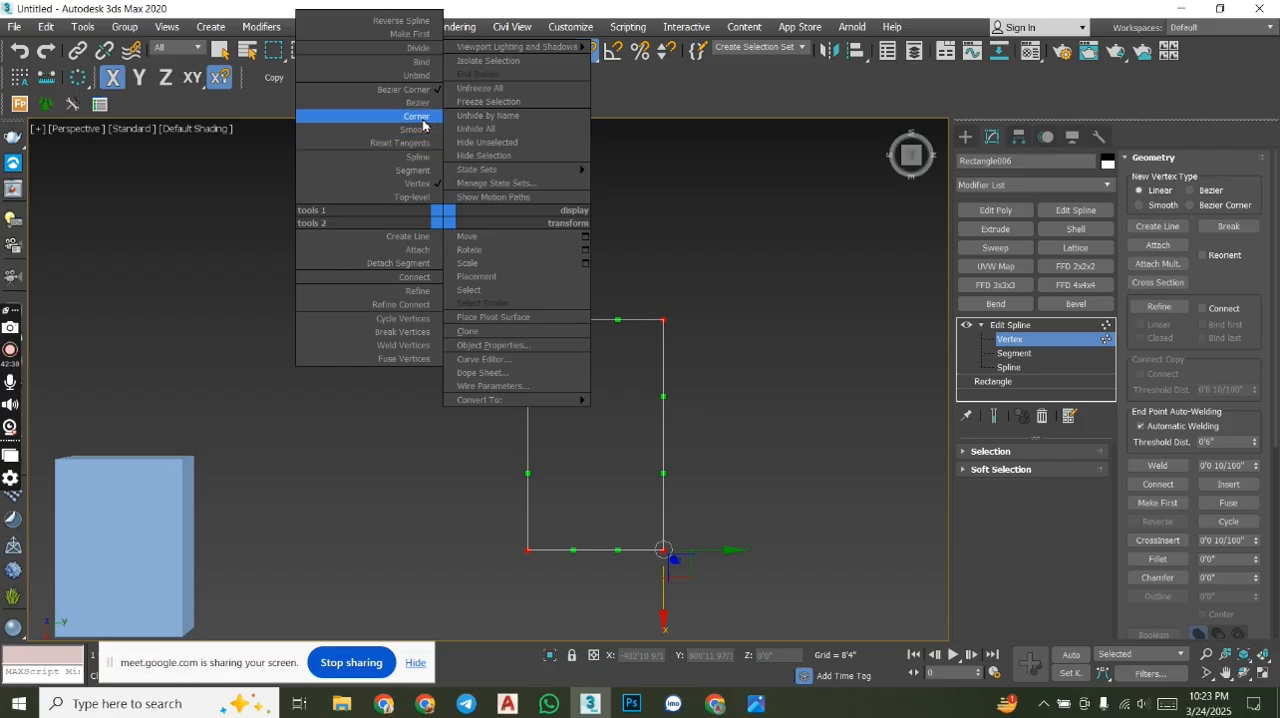
{"action": "left_click", "coordinate": [420, 116]}
- Pull the rectangle's upper-right vertex outward along X and return it level with the neighbouring corner
{"action": "left_click_drag", "start_coordinate": [737, 400], "coordinate": [625, 220]}
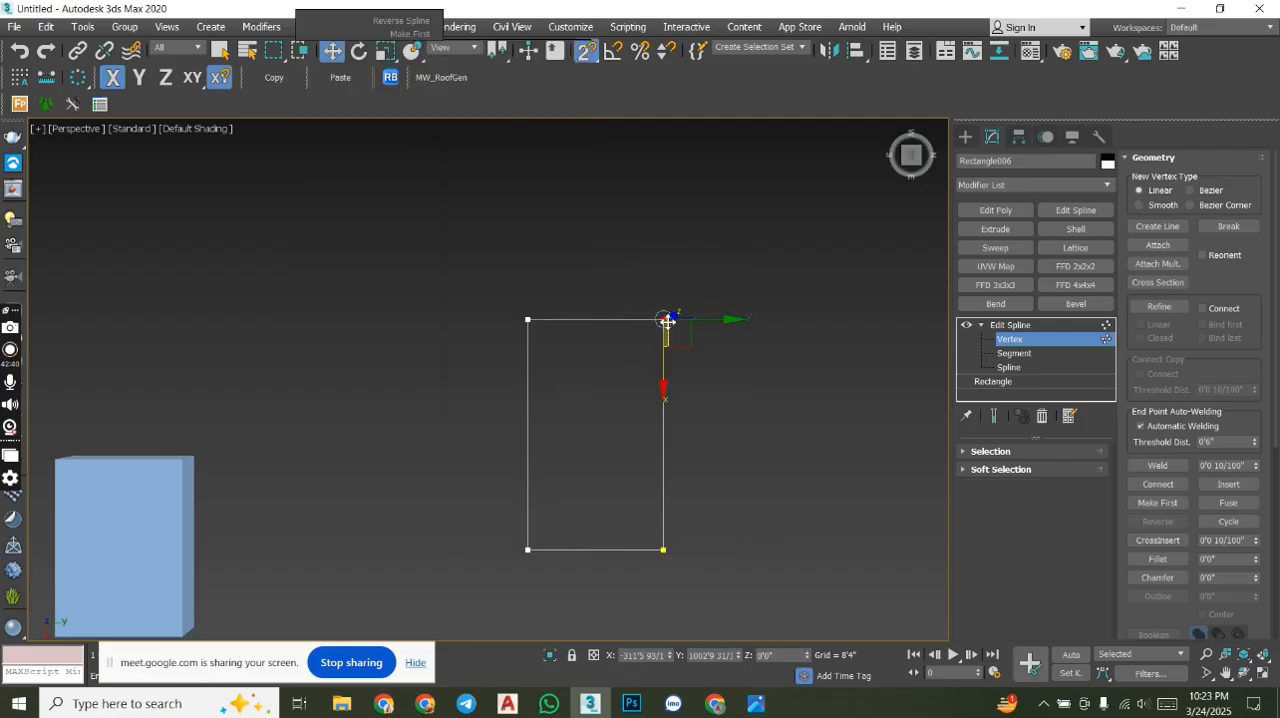
{"action": "left_click_drag", "start_coordinate": [663, 380], "coordinate": [706, 209]}
{"action": "middle_click_drag", "start_coordinate": [743, 280], "coordinate": [714, 404]}
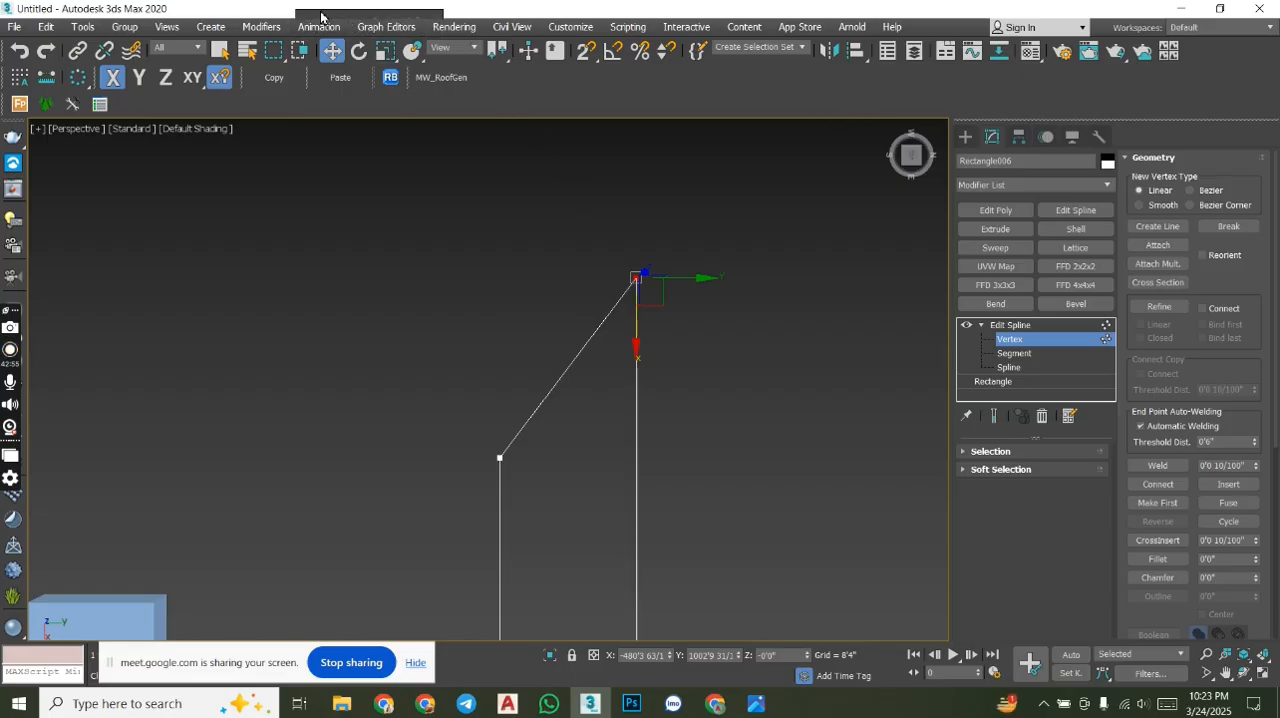
{"action": "left_click_drag", "start_coordinate": [321, 13], "coordinate": [351, 15]}
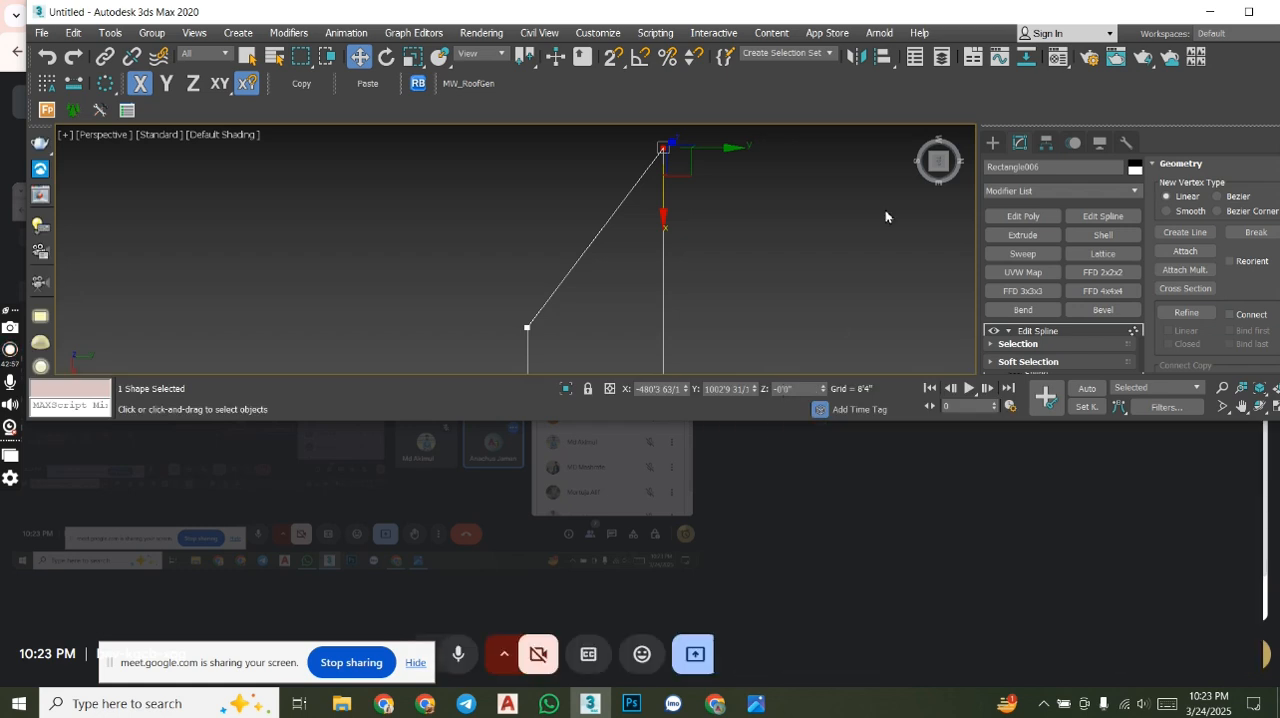
{"action": "left_click", "coordinate": [1248, 11]}
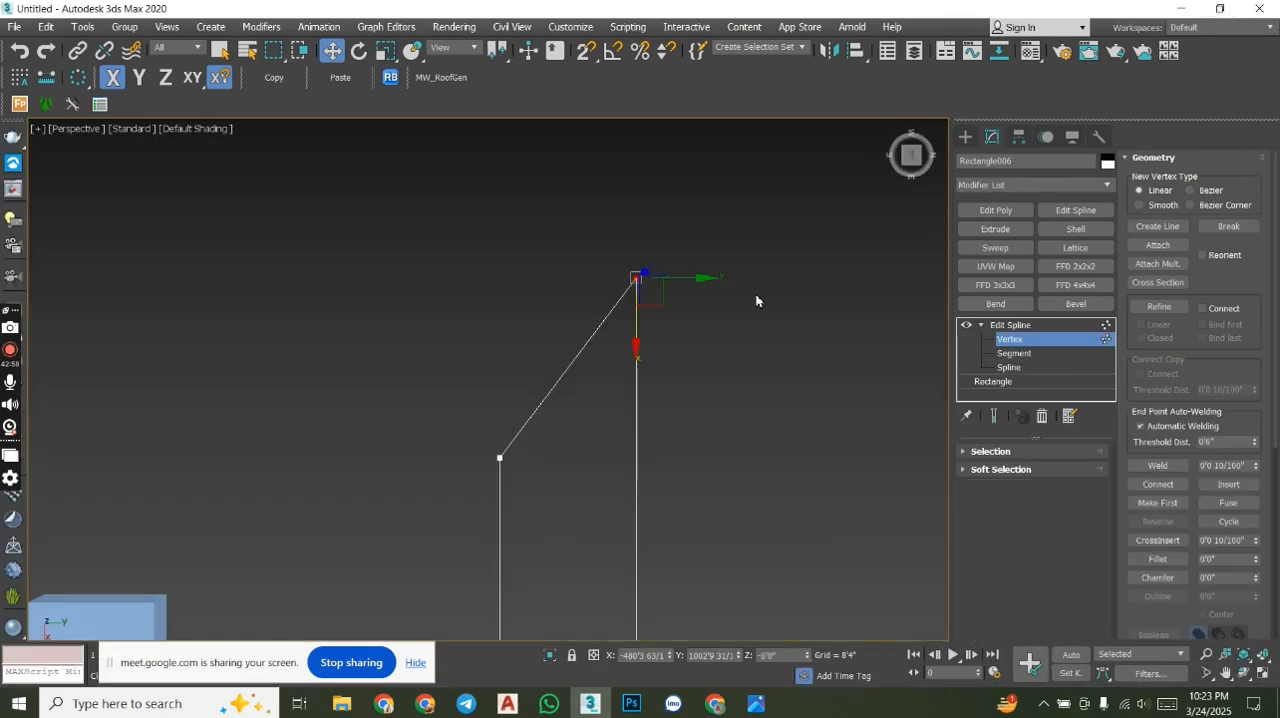
{"action": "middle_click_drag", "start_coordinate": [671, 374], "coordinate": [663, 319]}
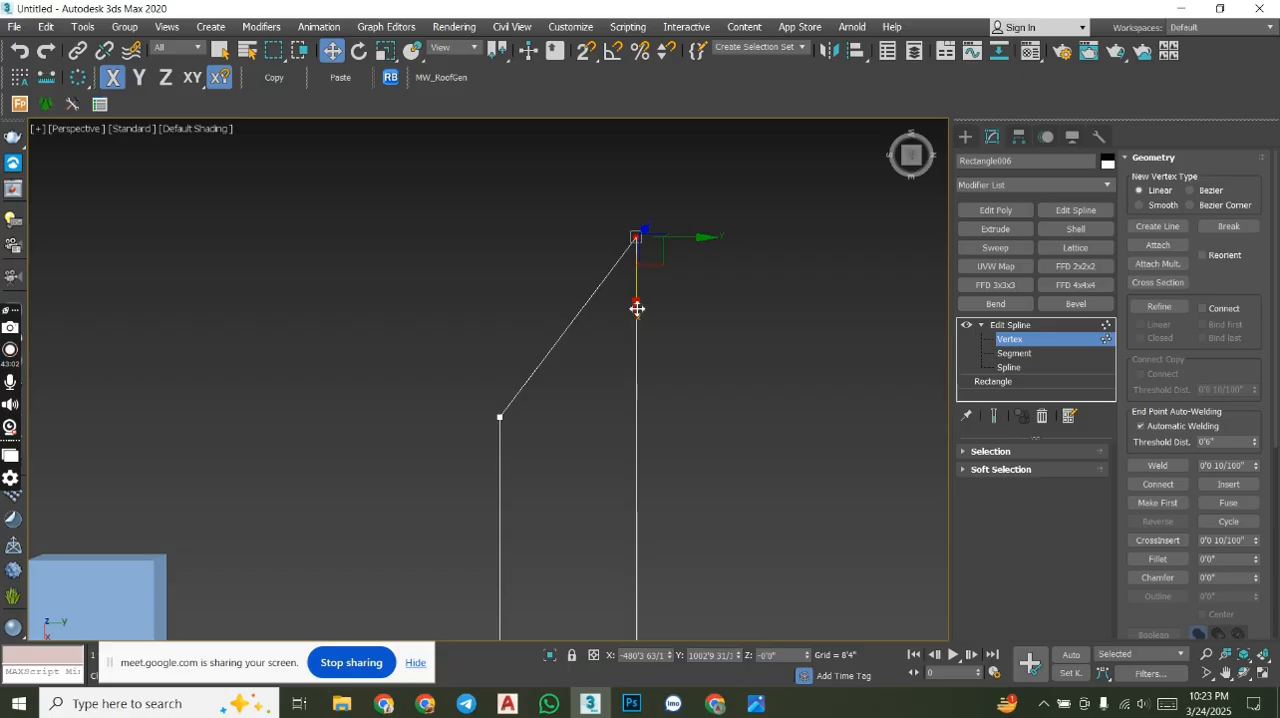
{"action": "left_click_drag", "start_coordinate": [637, 309], "coordinate": [637, 488]}
{"action": "middle_click_drag", "start_coordinate": [711, 374], "coordinate": [725, 354]}
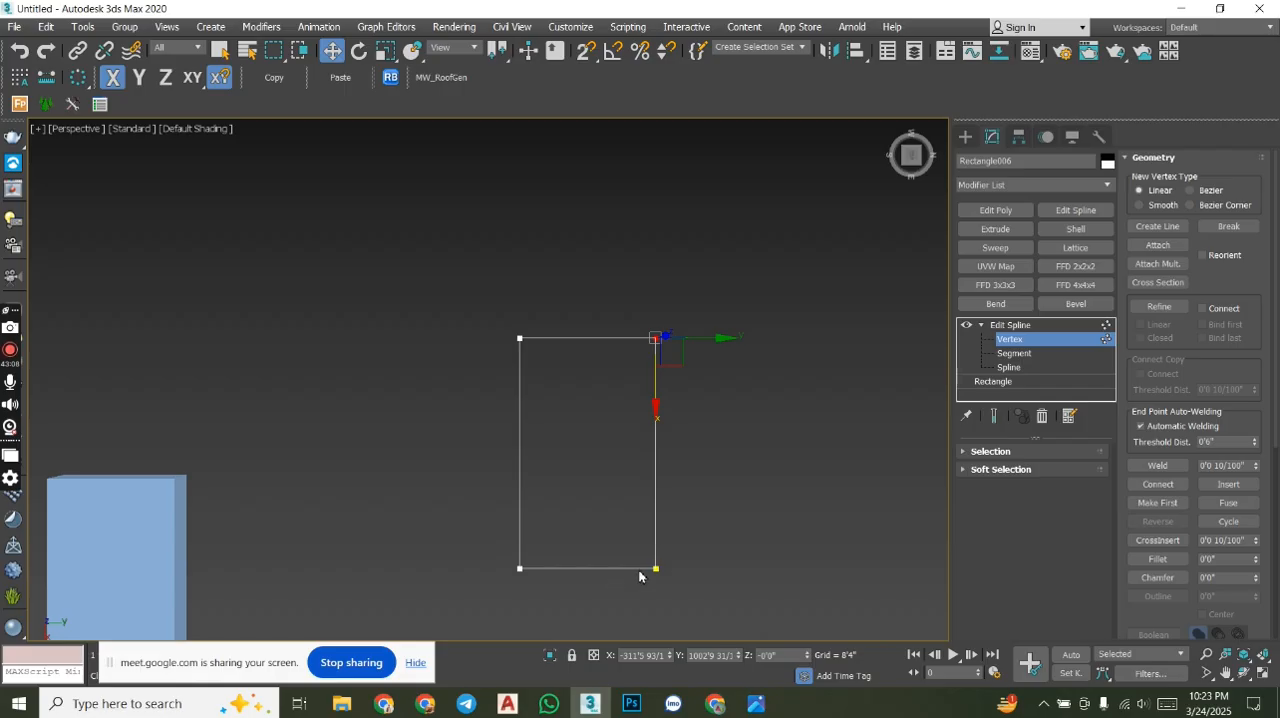
- Refine the rectangle with one extra vertex on each short edge and three on each long edge
{"action": "left_click", "coordinate": [1159, 307]}
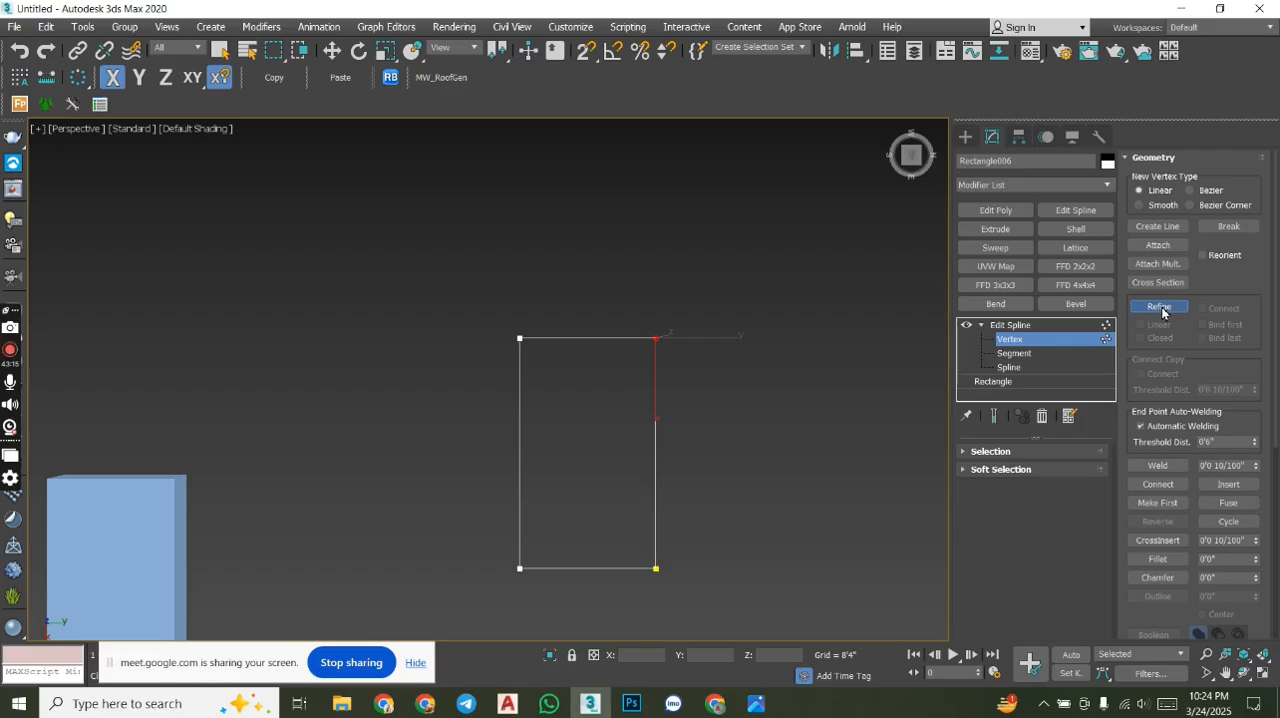
{"action": "left_click", "coordinate": [591, 340]}
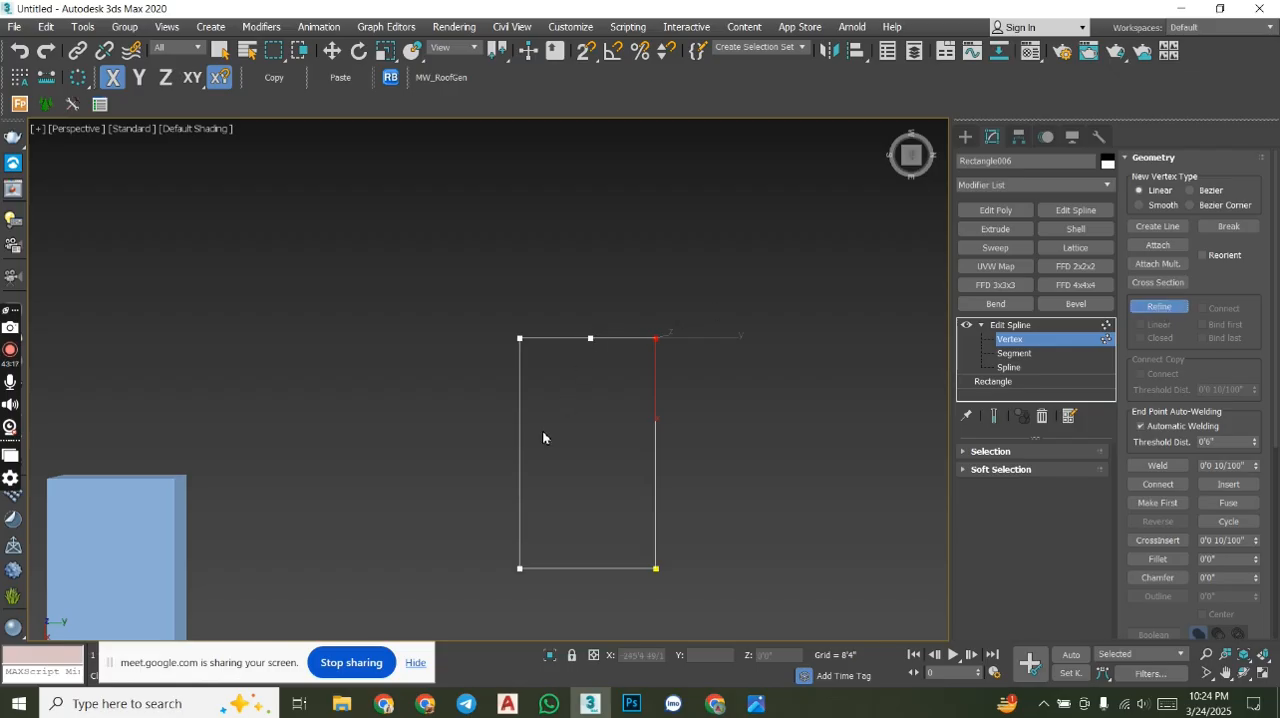
{"action": "left_click", "coordinate": [520, 497]}
{"action": "left_click", "coordinate": [520, 391]}
{"action": "left_click", "coordinate": [520, 451]}
{"action": "left_click", "coordinate": [587, 568]}
{"action": "left_click", "coordinate": [656, 499]}
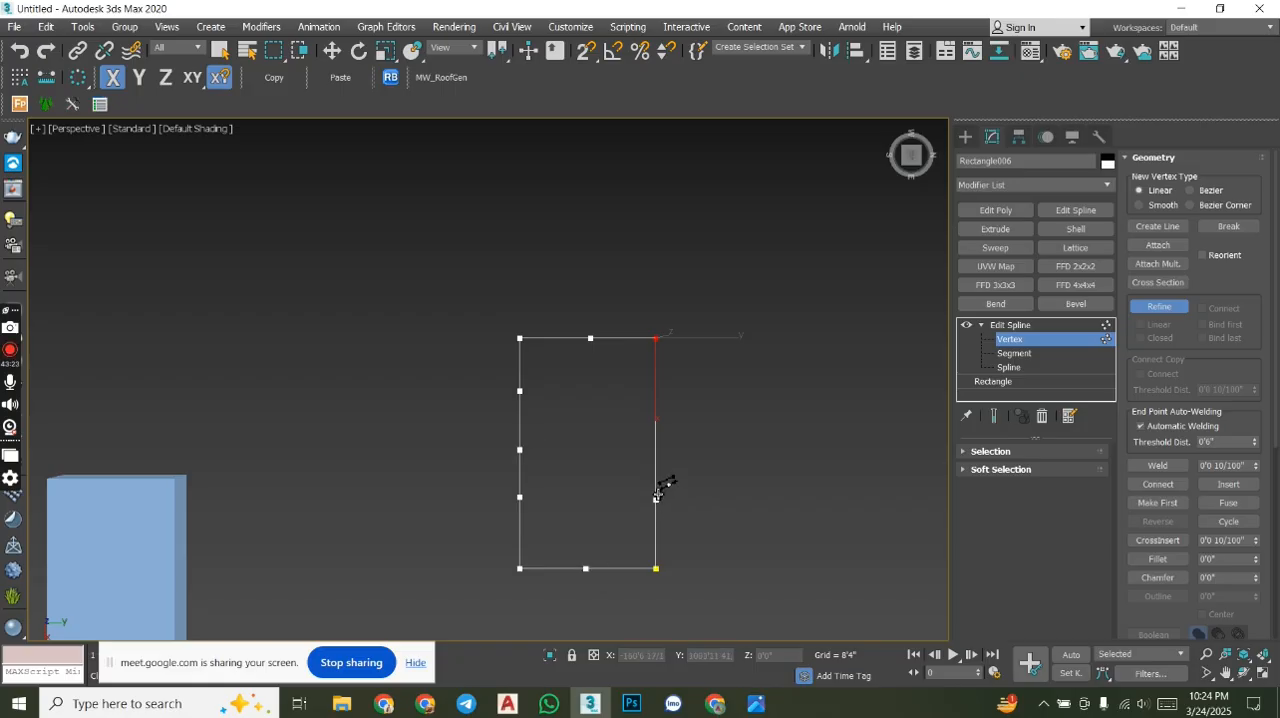
{"action": "left_click", "coordinate": [656, 411]}
{"action": "left_click", "coordinate": [656, 465]}
{"action": "key", "text": "w"}
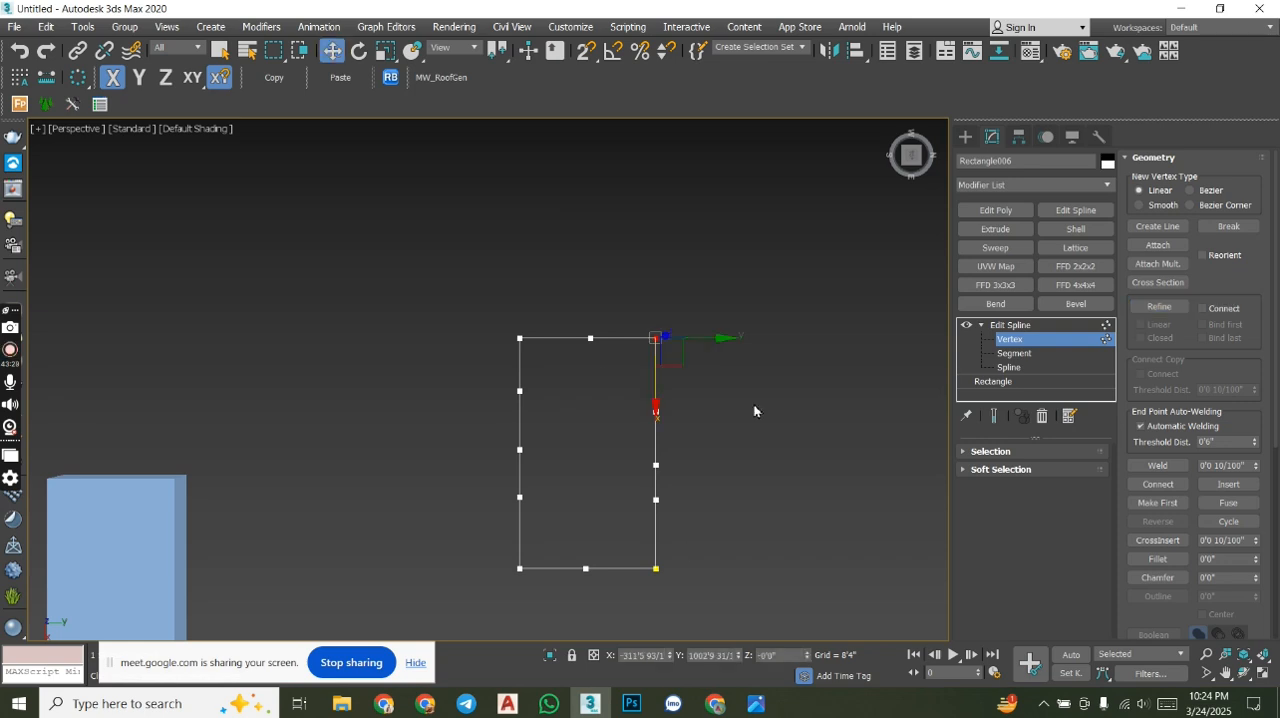
- Pull the right edge's middle vertex outward into a spike and reposition the vertex above it and the upper-right corner
{"action": "left_click", "coordinate": [656, 465]}
{"action": "left_click_drag", "start_coordinate": [726, 466], "coordinate": [776, 459]}
{"action": "left_click_drag", "start_coordinate": [601, 378], "coordinate": [602, 379]}
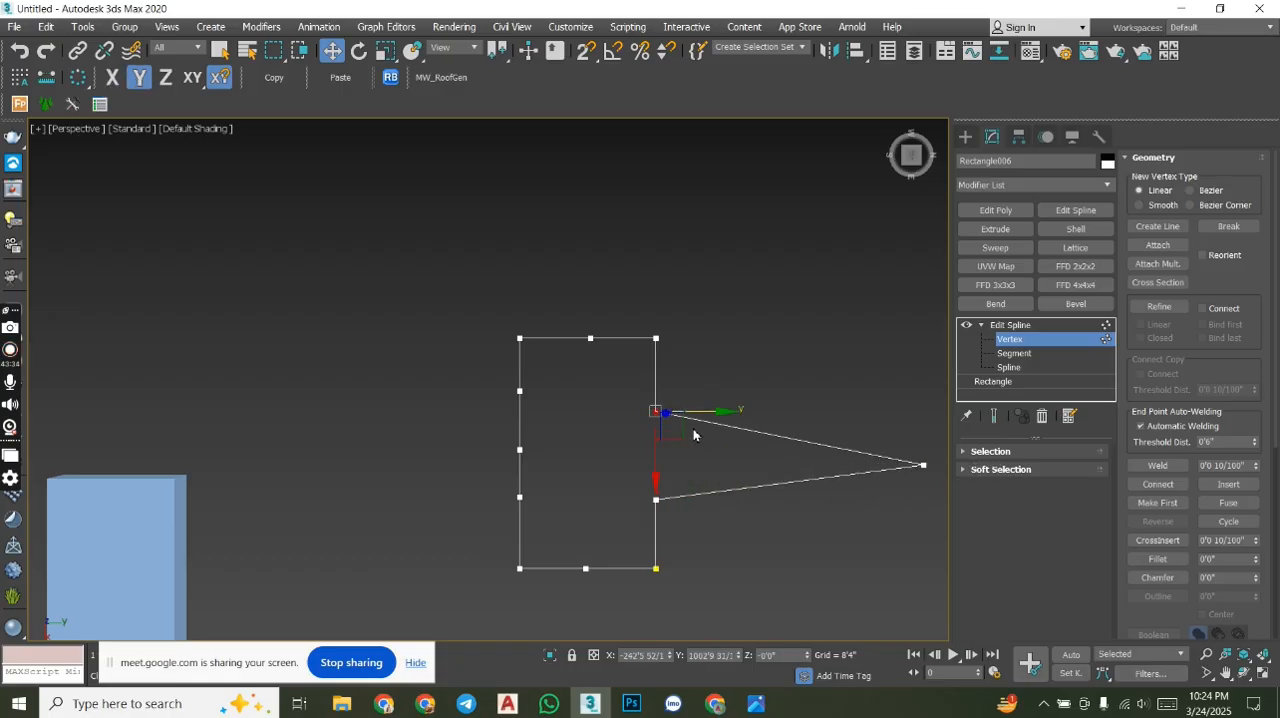
{"action": "left_click_drag", "start_coordinate": [664, 413], "coordinate": [760, 373]}
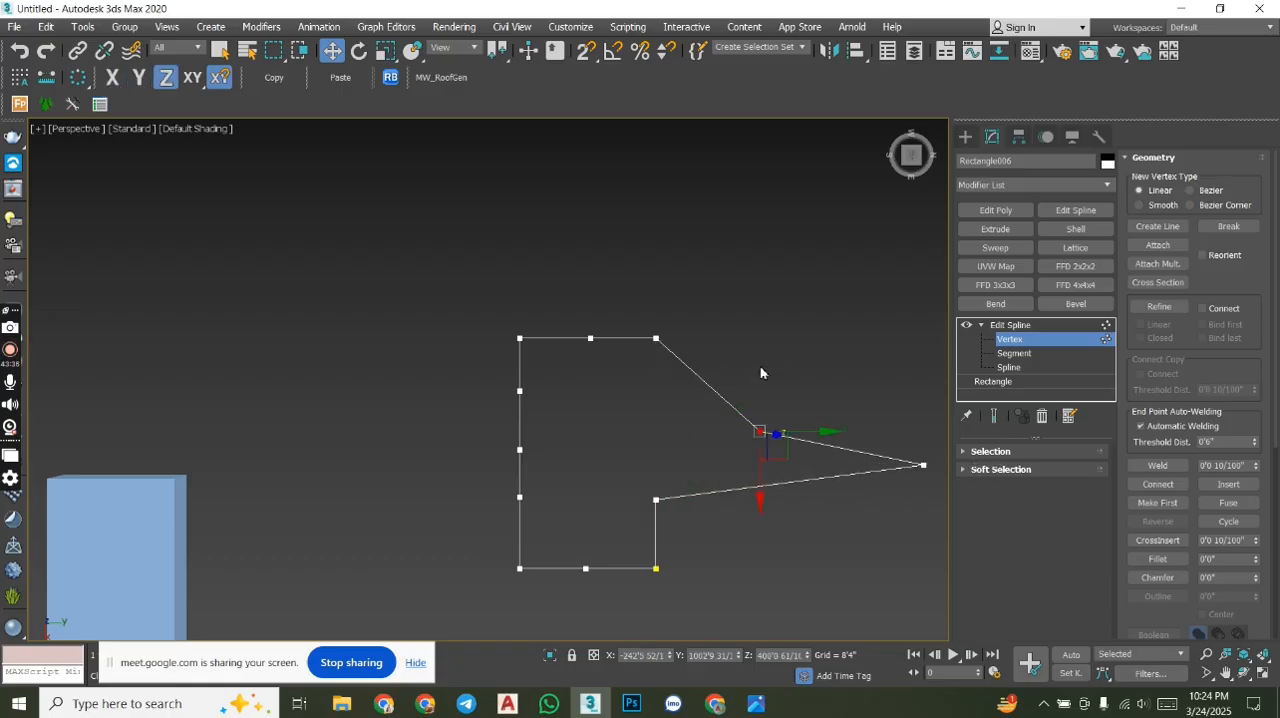
{"action": "left_click_drag", "start_coordinate": [632, 284], "coordinate": [633, 285]}
{"action": "left_click_drag", "start_coordinate": [654, 337], "coordinate": [767, 220]}
- Pull the left edge's middle vertex outward to form a spike on that side
{"action": "left_click", "coordinate": [520, 449]}
{"action": "left_click_drag", "start_coordinate": [520, 446], "coordinate": [357, 386]}
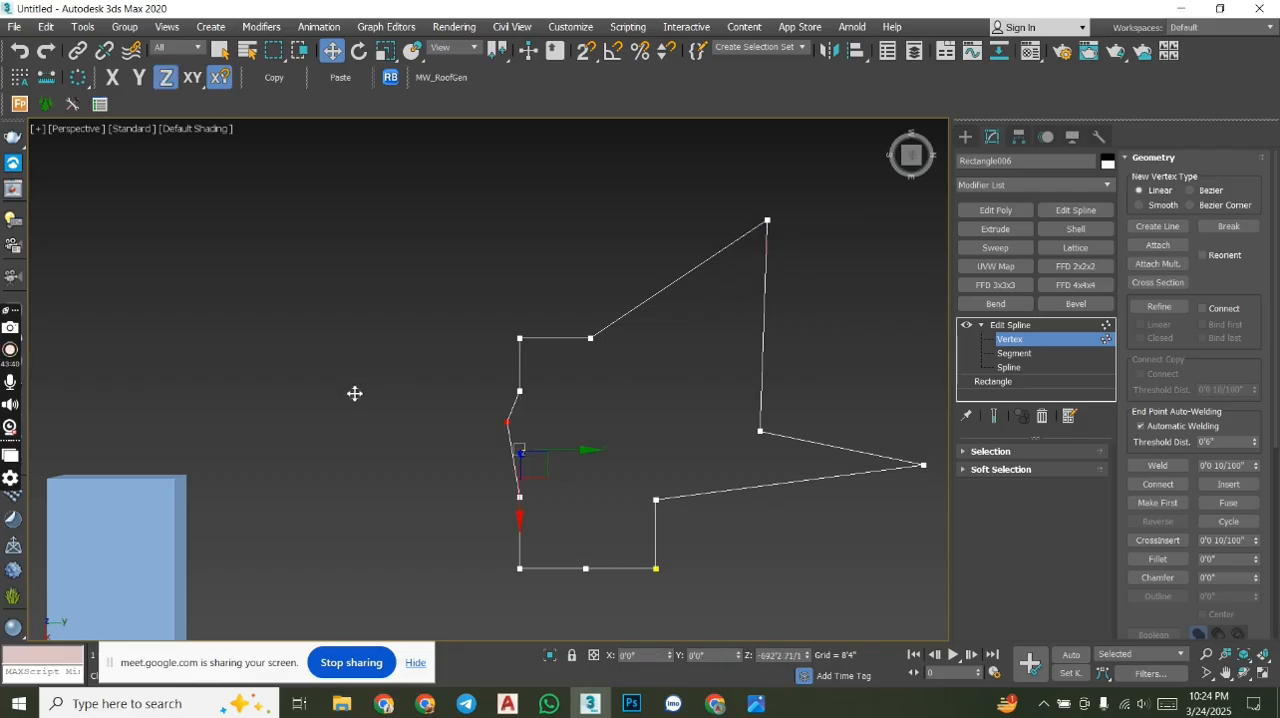
{"action": "left_click_drag", "start_coordinate": [510, 427], "coordinate": [371, 415]}
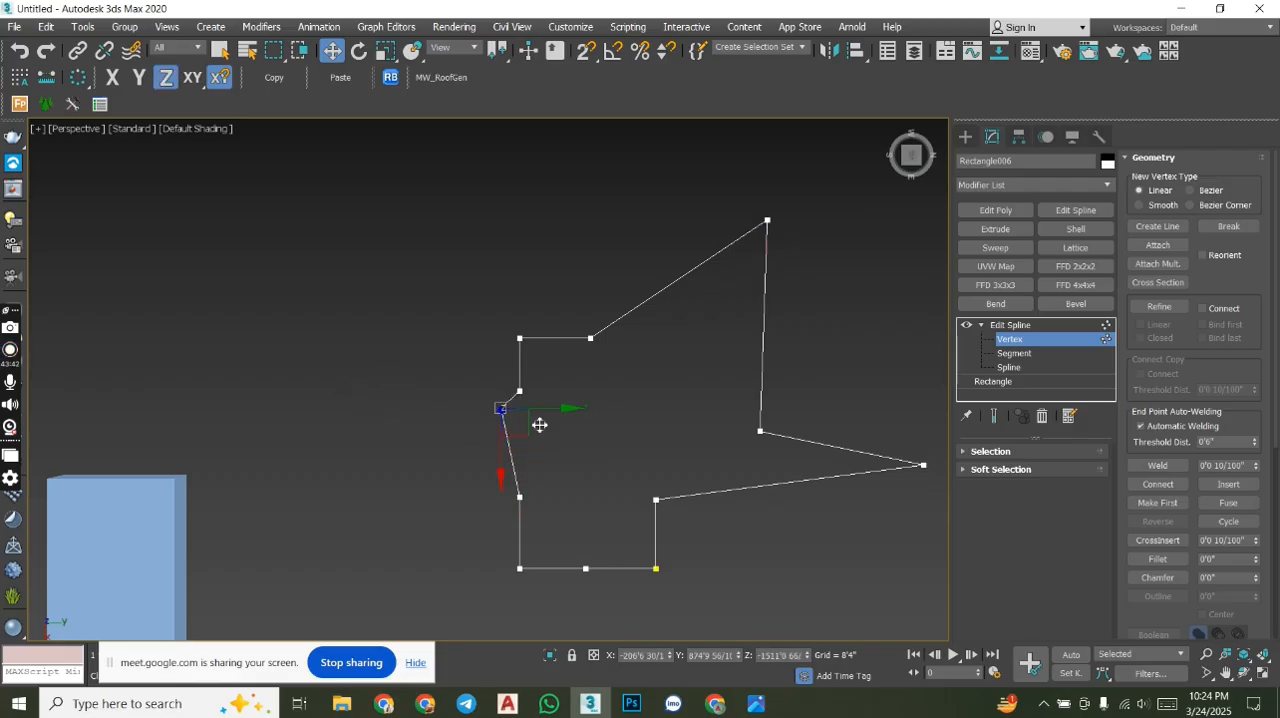
{"action": "left_click_drag", "start_coordinate": [568, 410], "coordinate": [476, 470]}
- Pull the lower edge's middle vertex down along X to form a long downward spike
{"action": "left_click_drag", "start_coordinate": [617, 584], "coordinate": [621, 588]}
{"action": "middle_click_drag", "start_coordinate": [622, 510], "coordinate": [573, 125]}
{"action": "left_click_drag", "start_coordinate": [531, 189], "coordinate": [538, 481]}
{"action": "middle_click_drag", "start_coordinate": [680, 244], "coordinate": [660, 551]}
{"action": "middle_click_drag", "start_coordinate": [722, 476], "coordinate": [720, 320]}
{"action": "scroll", "coordinate": [725, 312], "scroll_direction": "down", "scroll_amount": 7}
{"action": "middle_click_drag", "start_coordinate": [690, 402], "coordinate": [640, 403]}
{"action": "scroll", "coordinate": [600, 349], "scroll_direction": "up", "scroll_amount": 6}
{"action": "scroll", "coordinate": [634, 363], "scroll_direction": "down", "scroll_amount": 5}
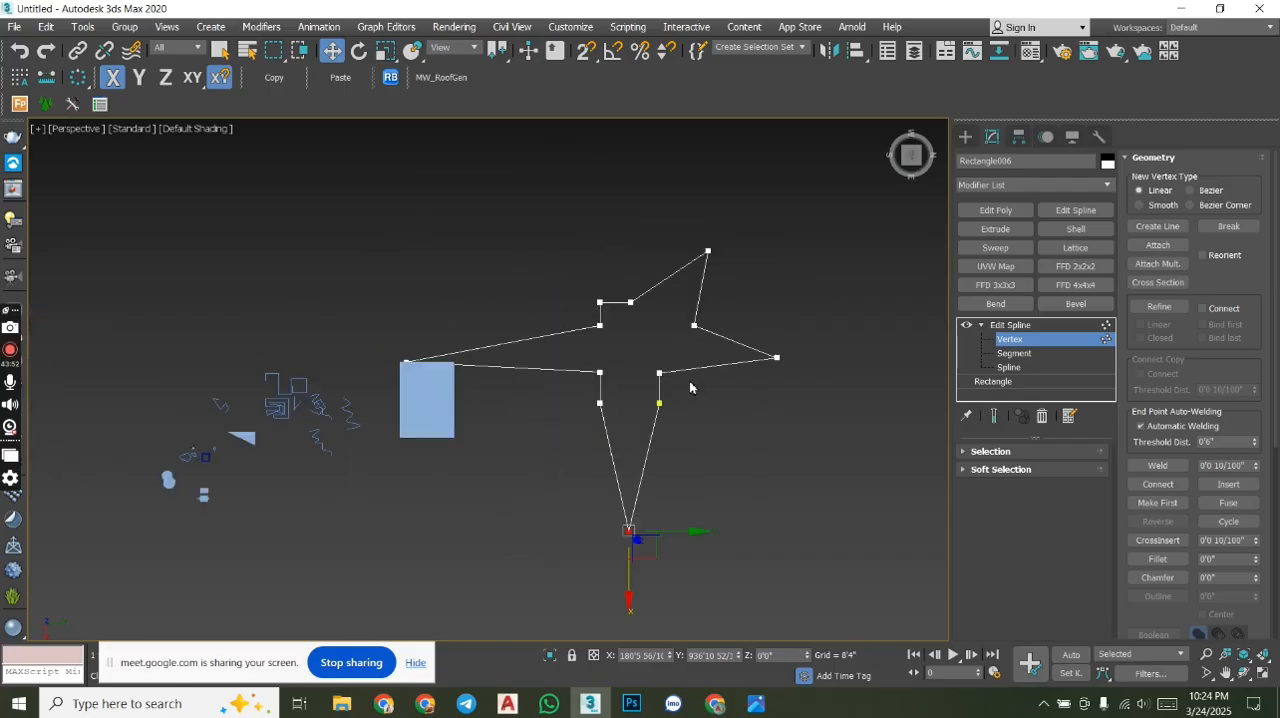
- Draw a new rectangle about 219'10" long and 323'3" wide in the empty area beside the star-like shape
{"action": "left_click", "coordinate": [965, 137]}
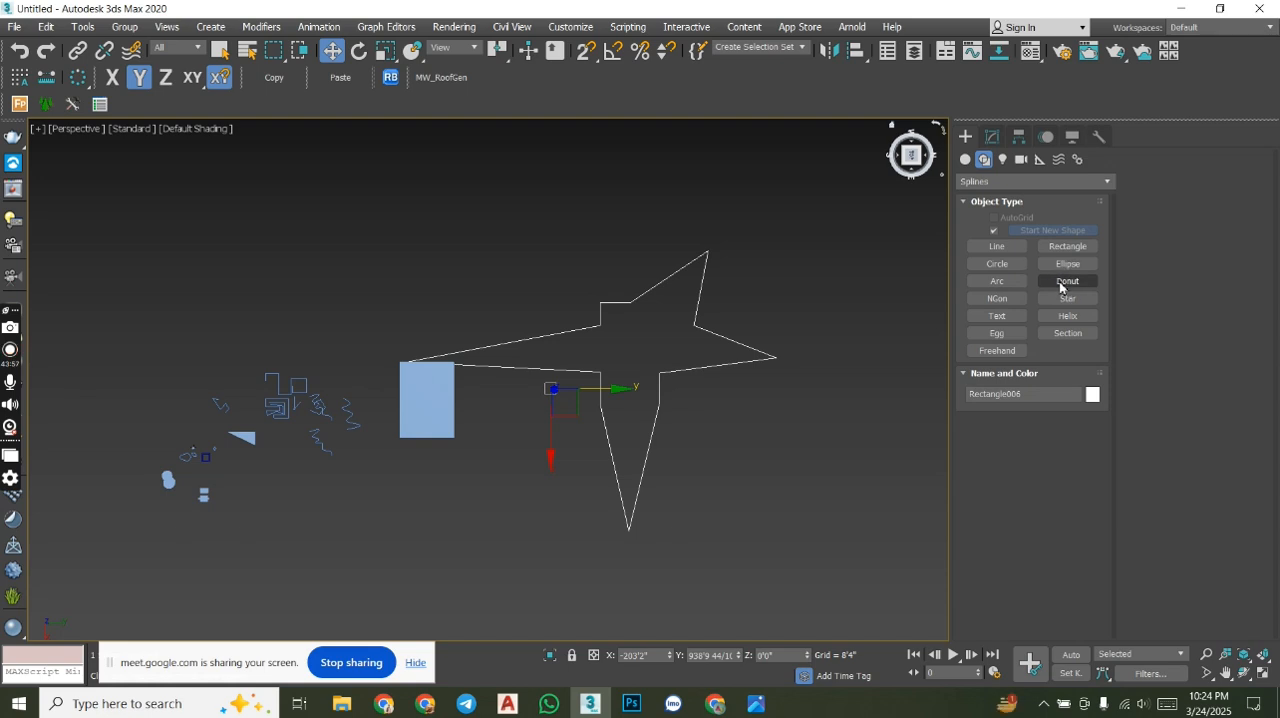
{"action": "left_click", "coordinate": [1066, 246]}
{"action": "middle_click_drag", "start_coordinate": [848, 394], "coordinate": [689, 331]}
{"action": "left_click_drag", "start_coordinate": [686, 309], "coordinate": [789, 460]}
{"action": "key", "text": "w"}
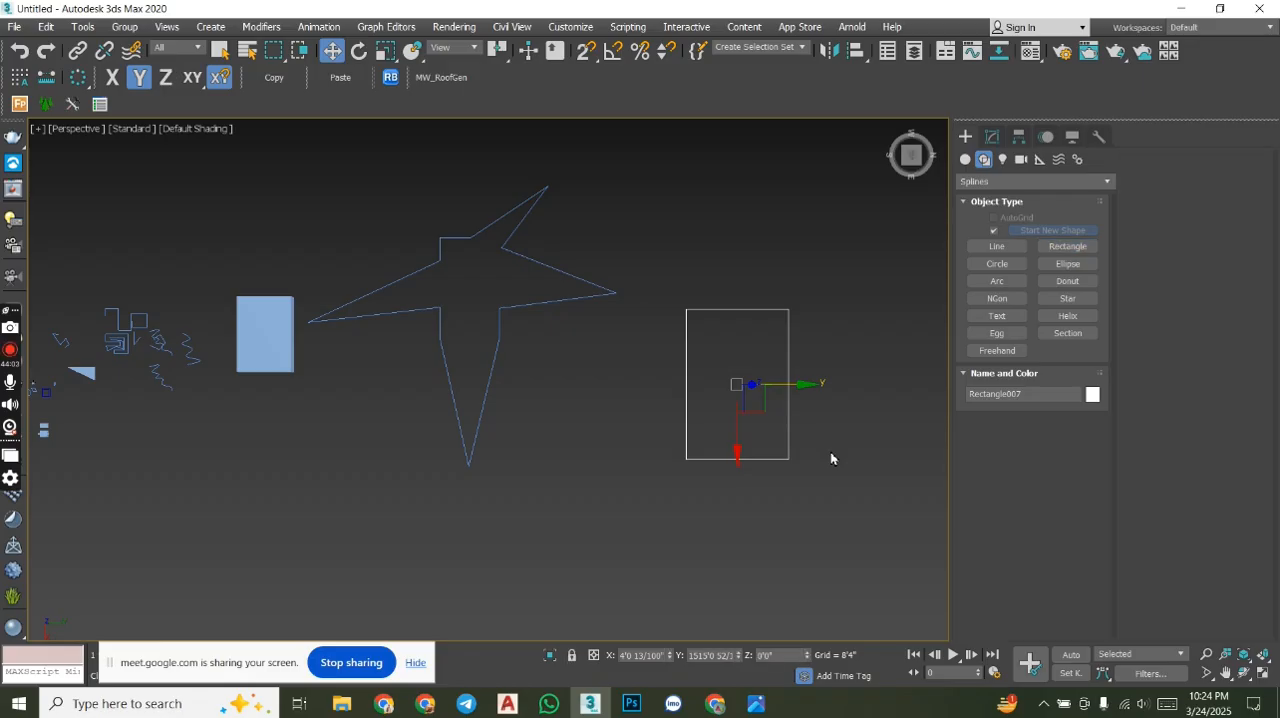
- Add an Edit Spline modifier to the new rectangle and convert all its vertices to Corner
{"action": "left_click", "coordinate": [992, 137]}
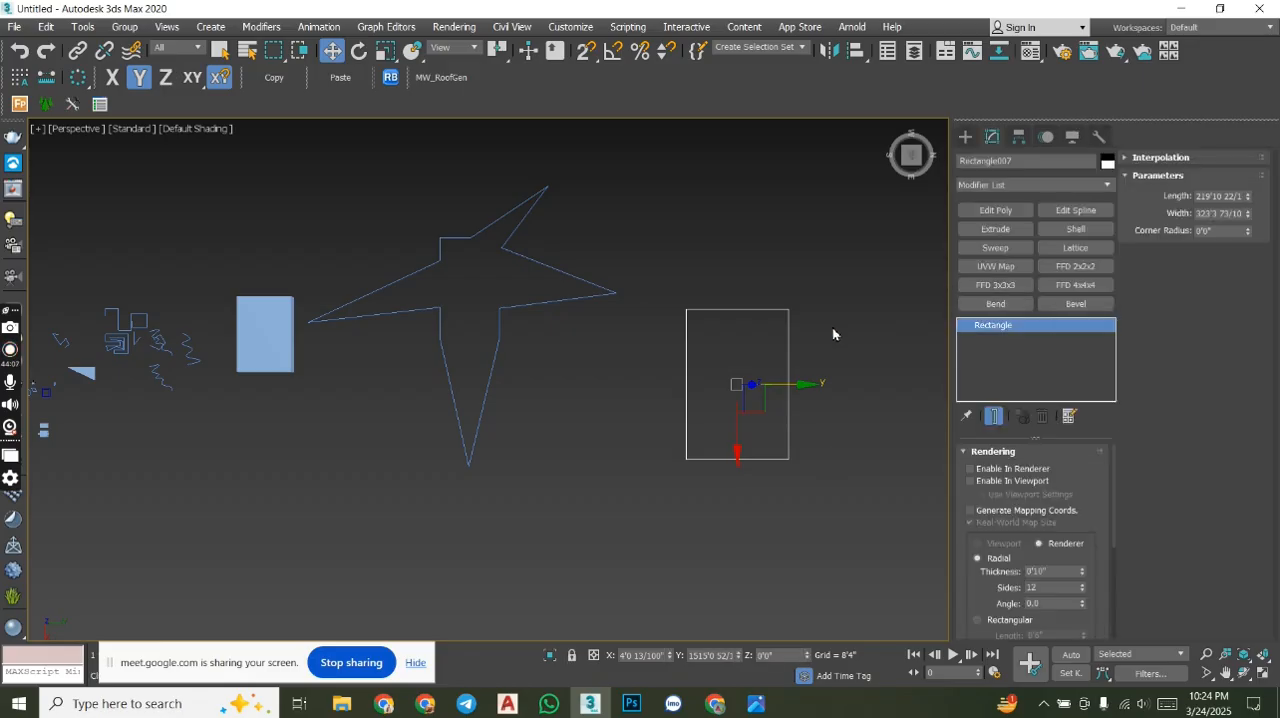
{"action": "left_click", "coordinate": [1075, 210]}
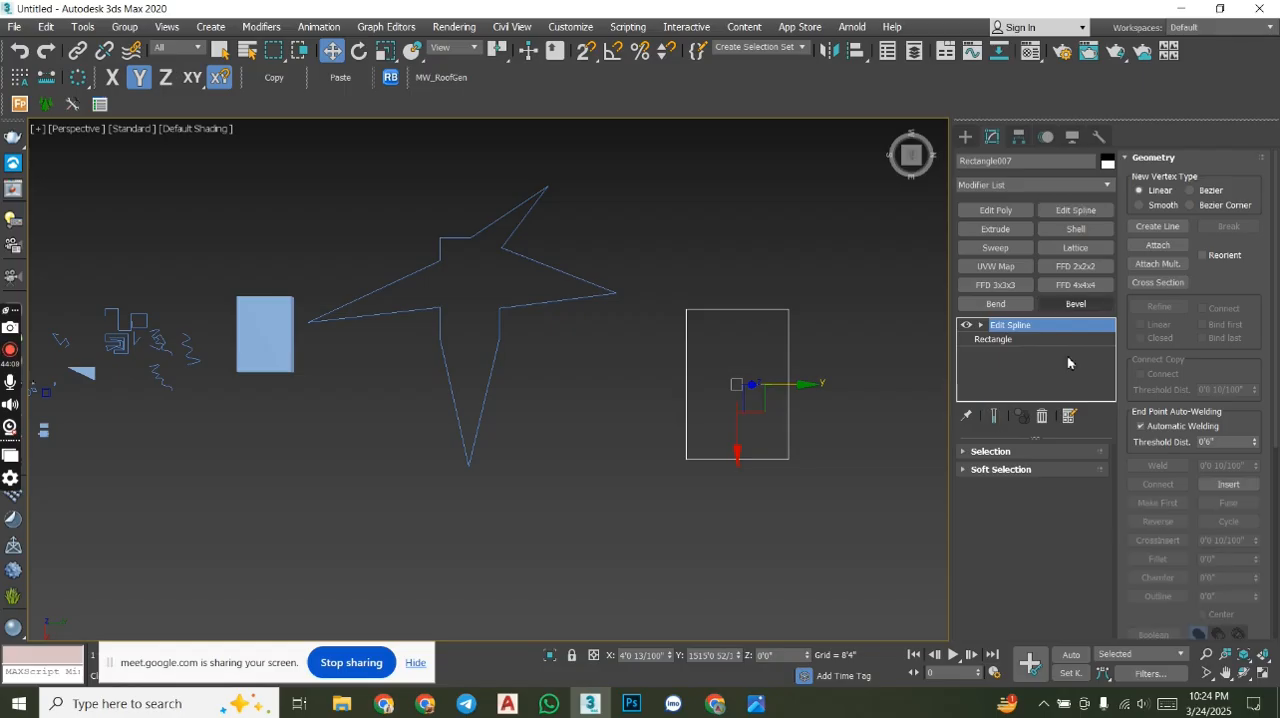
{"action": "left_click", "coordinate": [981, 326]}
{"action": "left_click", "coordinate": [1010, 339]}
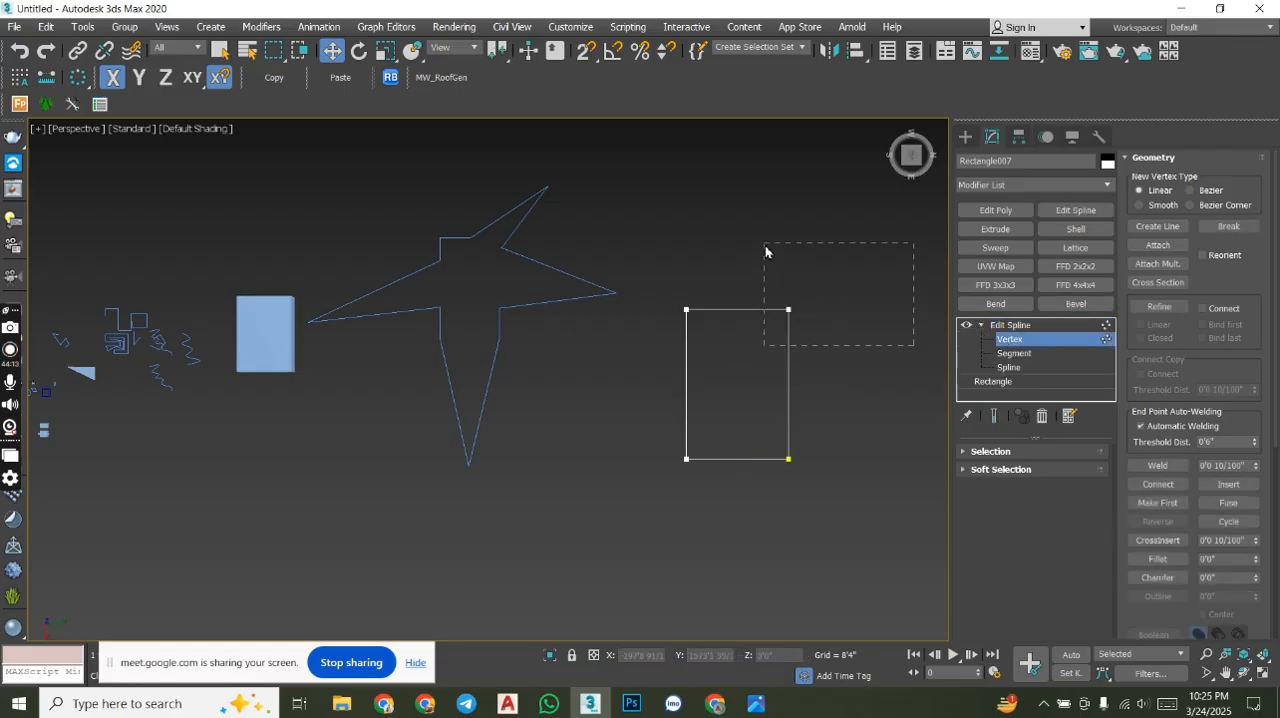
{"action": "left_click_drag", "start_coordinate": [765, 251], "coordinate": [765, 251]}
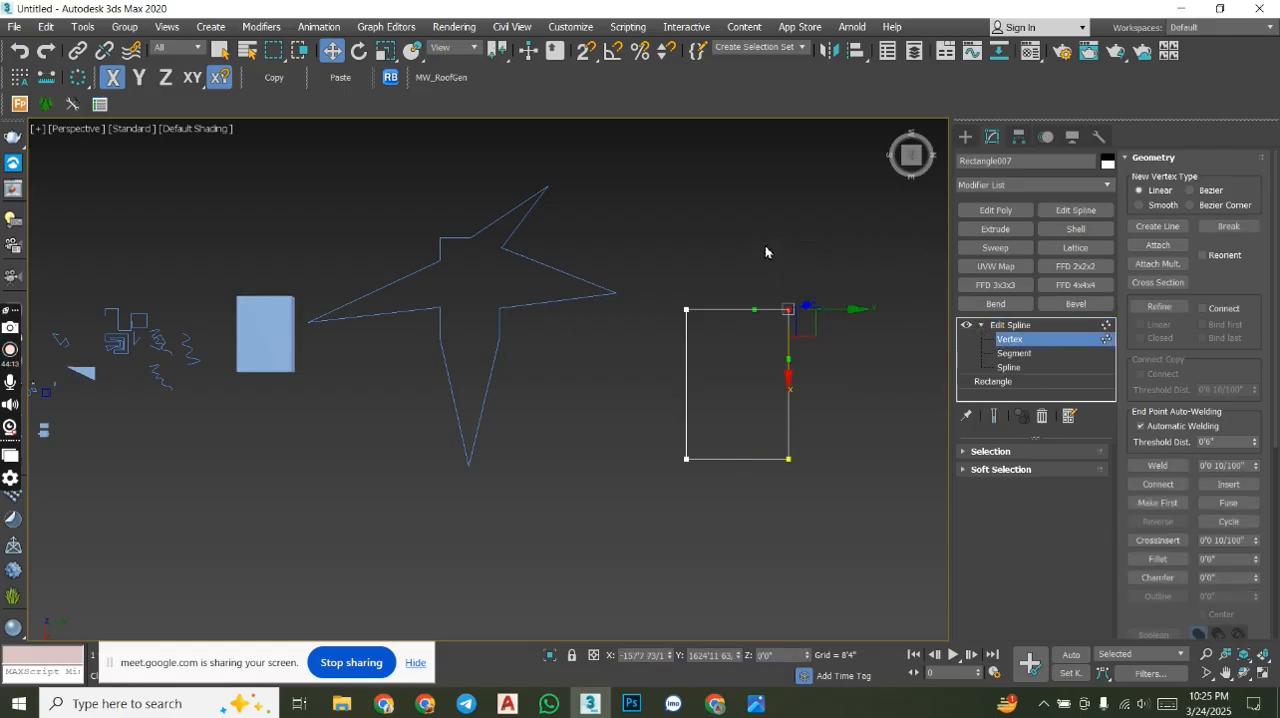
{"action": "left_click_drag", "start_coordinate": [634, 225], "coordinate": [634, 225]}
{"action": "right_click", "coordinate": [634, 225]}
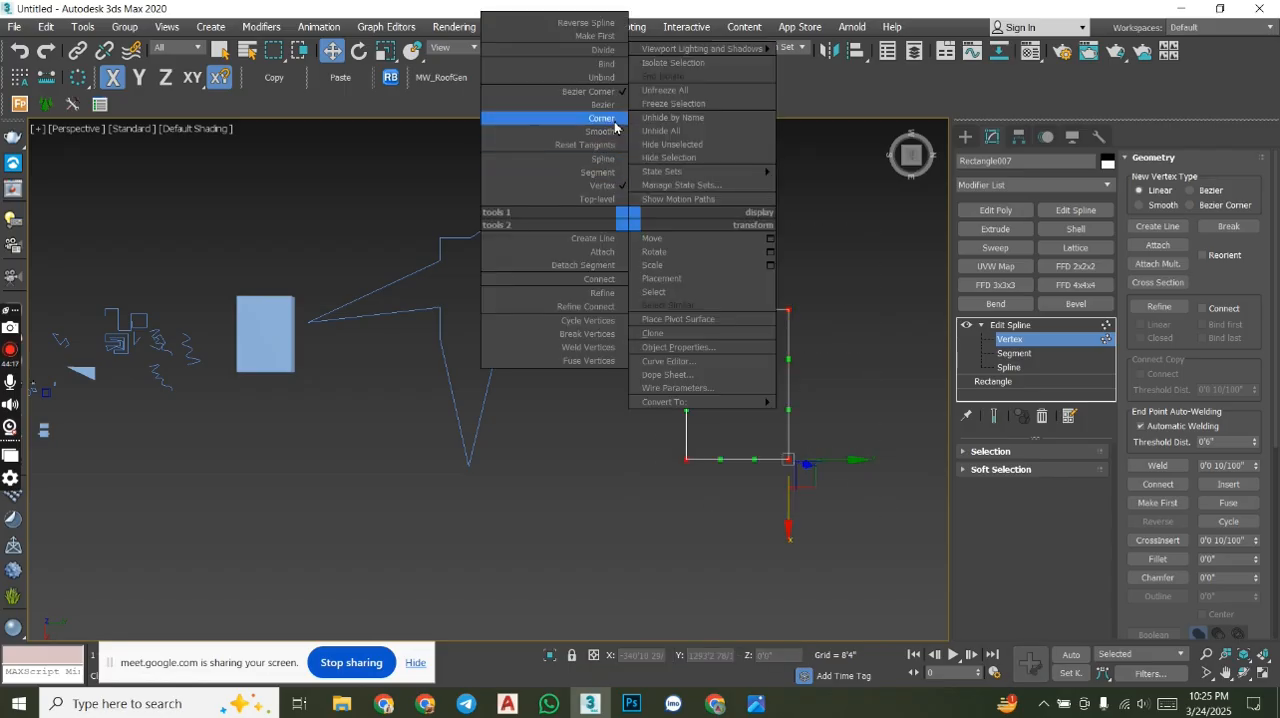
{"action": "left_click", "coordinate": [614, 122]}
- Round the new rectangle's upper-right corner vertex with a freehand Fillet
{"action": "left_click_drag", "start_coordinate": [854, 426], "coordinate": [743, 244]}
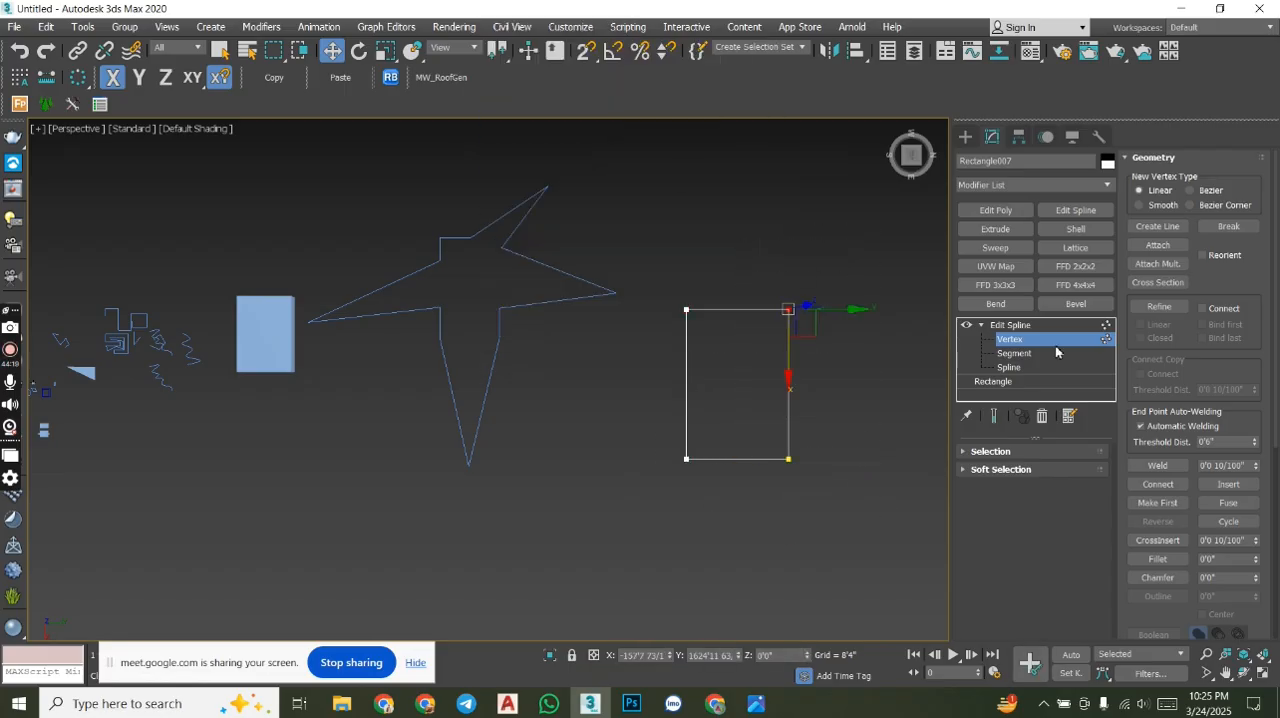
{"action": "scroll", "coordinate": [1265, 360], "scroll_direction": "down", "scroll_amount": 3}
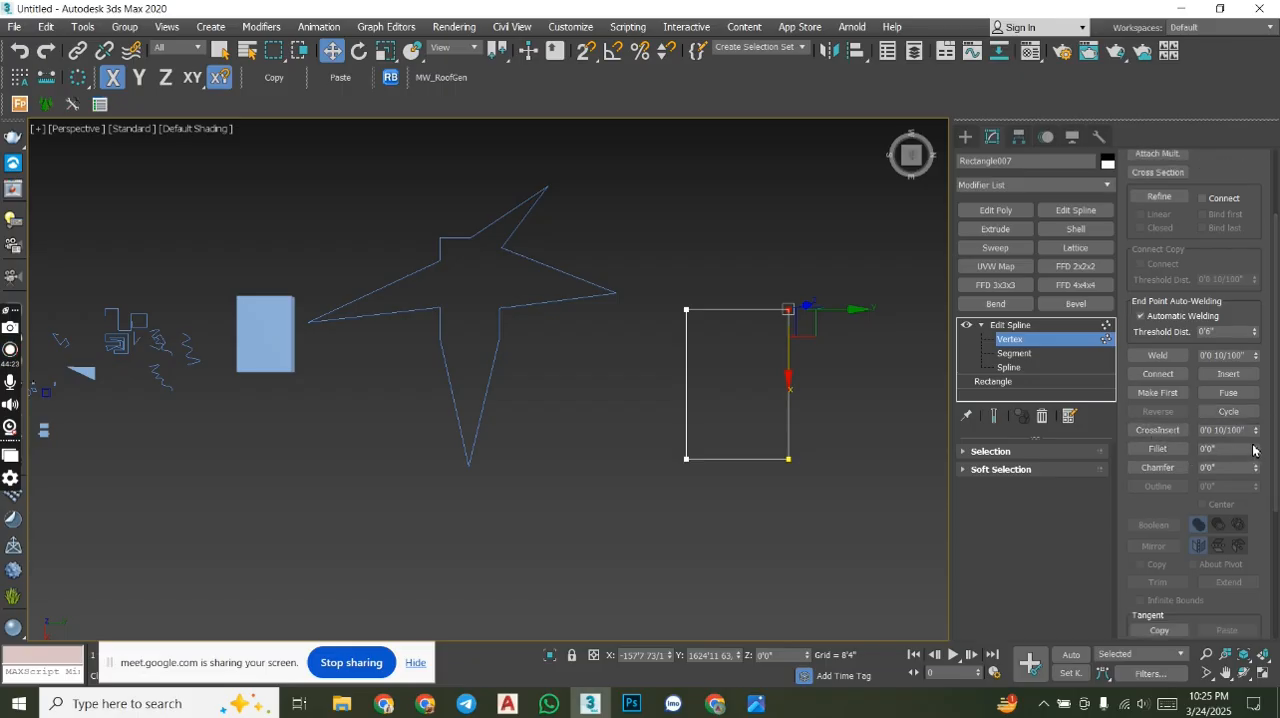
{"action": "left_click_drag", "start_coordinate": [1256, 454], "coordinate": [1234, 110]}
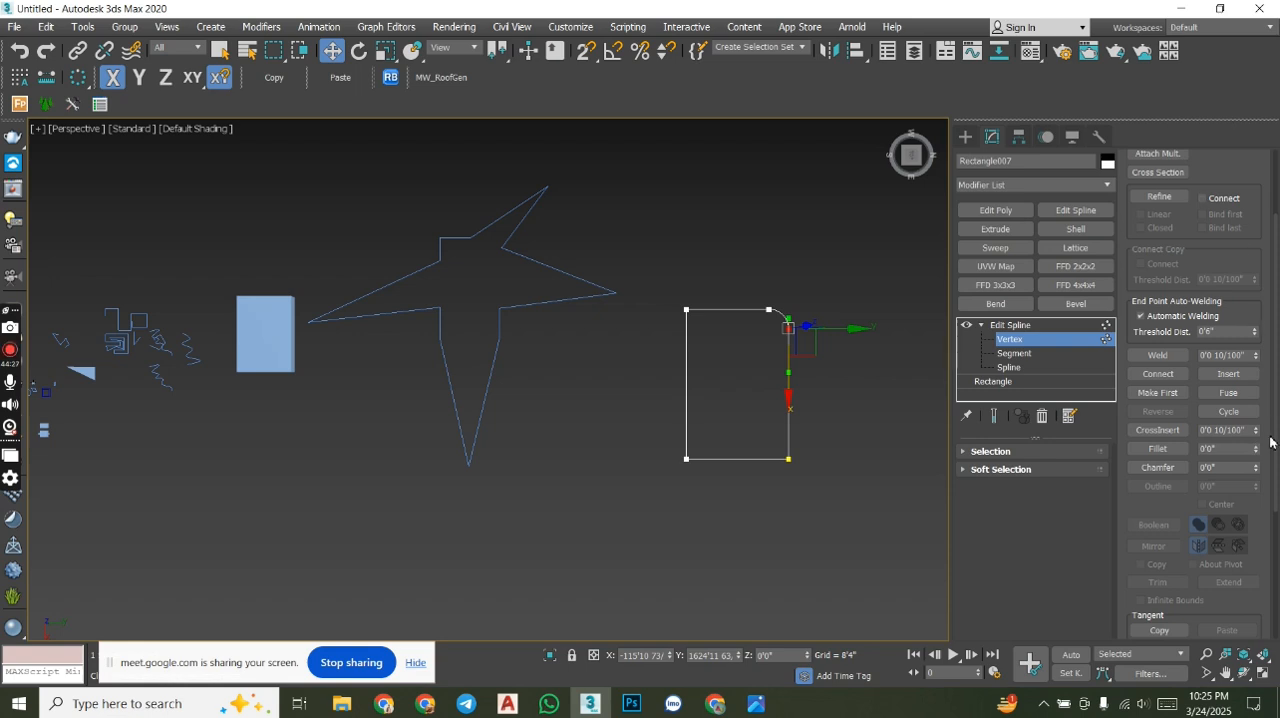
- Try to enlarge the rounding at the rectangle's upper-right corner with a further Fillet adjustment
{"action": "left_click_drag", "start_coordinate": [1258, 452], "coordinate": [1262, 401]}
{"action": "scroll", "coordinate": [830, 318], "scroll_direction": "up", "scroll_amount": 5}
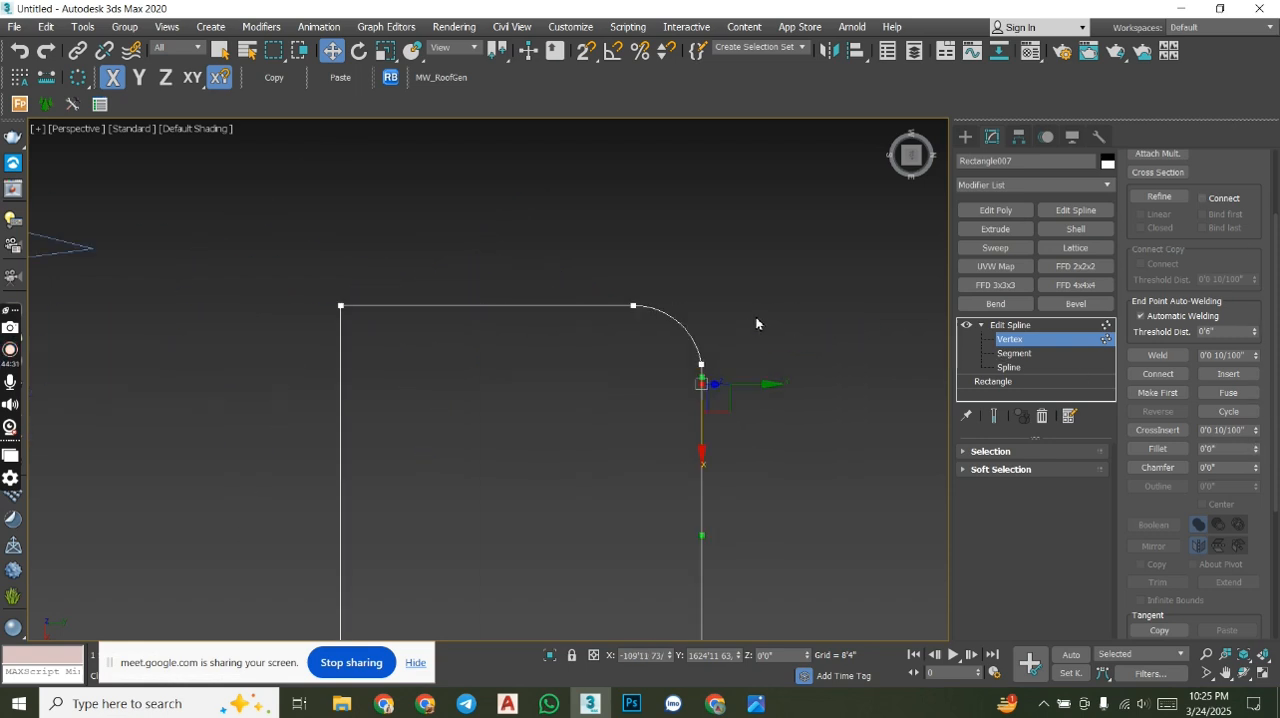
{"action": "scroll", "coordinate": [634, 314], "scroll_direction": "up", "scroll_amount": 5}
{"action": "scroll", "coordinate": [674, 314], "scroll_direction": "down", "scroll_amount": 7}
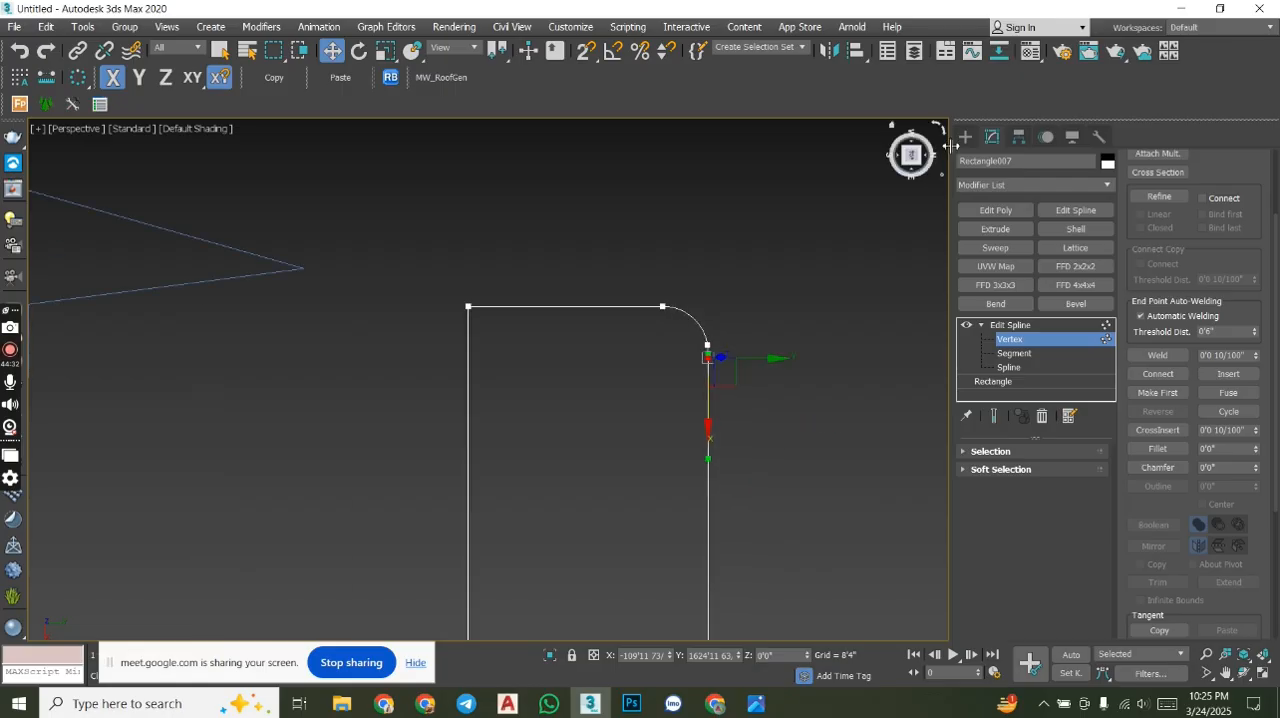
- Draw a new rectangle about 154'9" long and 212'3" wide in the empty area beside the filleted rectangle
{"action": "middle_click_drag", "start_coordinate": [743, 355], "coordinate": [528, 421]}
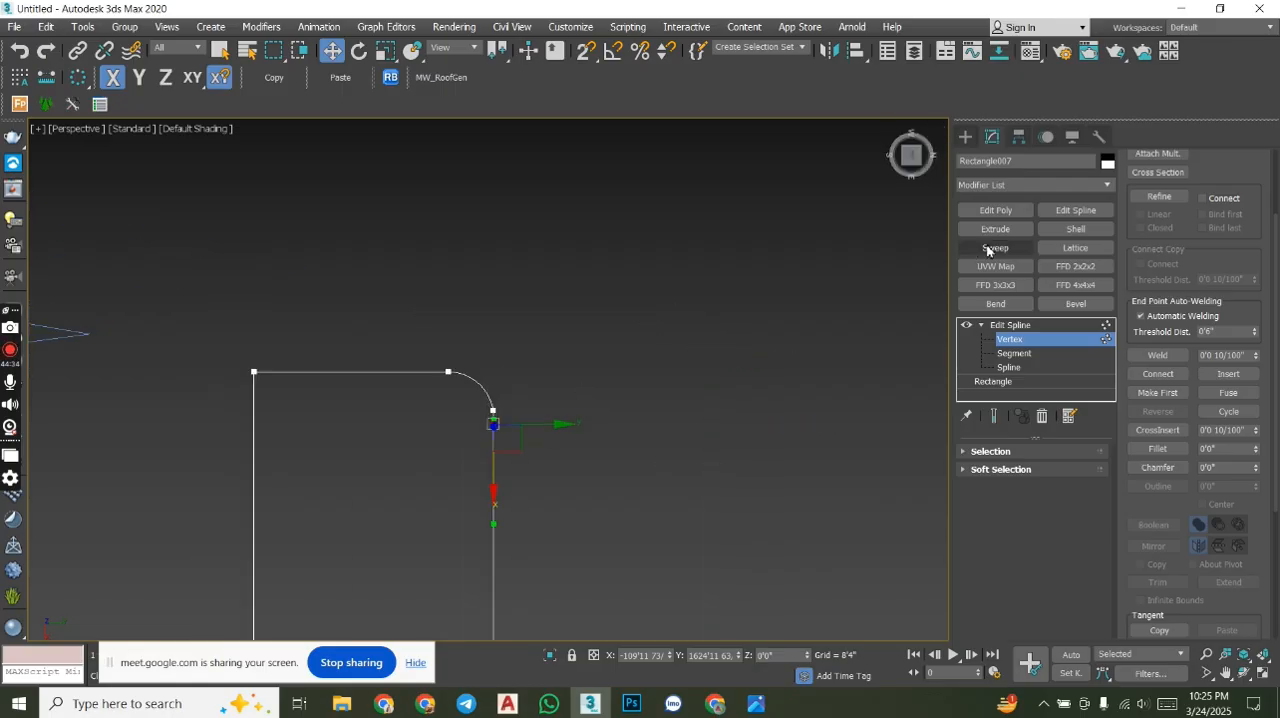
{"action": "left_click", "coordinate": [965, 136]}
{"action": "left_click", "coordinate": [1067, 246]}
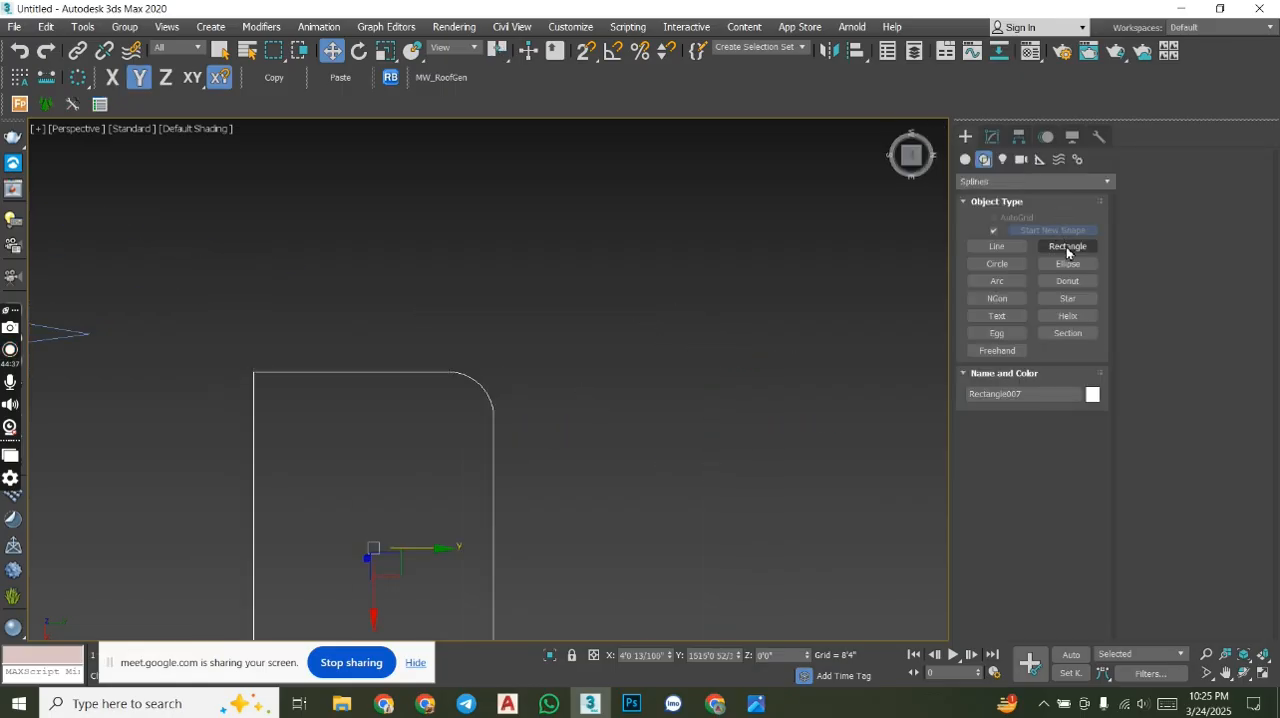
{"action": "left_click_drag", "start_coordinate": [673, 249], "coordinate": [842, 480]}
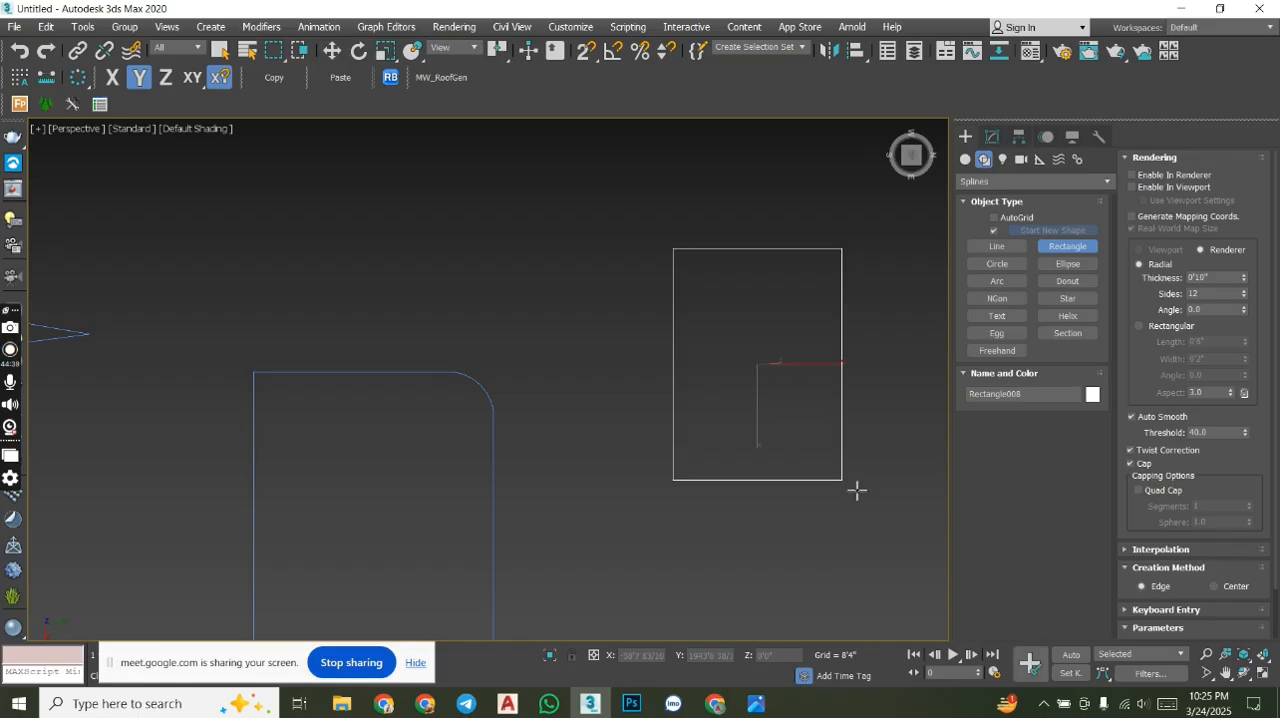
{"action": "left_click", "coordinate": [992, 136]}
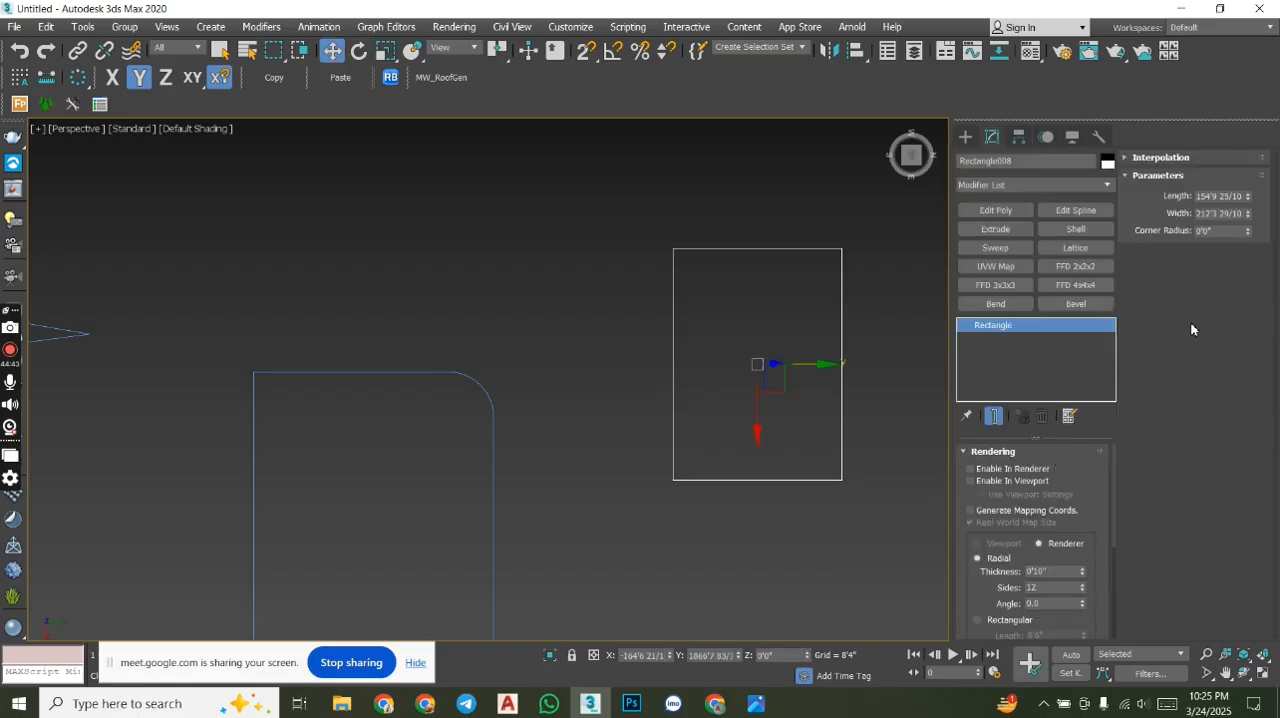
- Set the new rectangle's length and width to 60 inches (5'0") each
{"action": "double_click", "coordinate": [1216, 197]}
{"action": "type", "text": "60"}
{"action": "key", "text": "Tab"}
{"action": "type", "text": "60"}
{"action": "key", "text": "Return"}
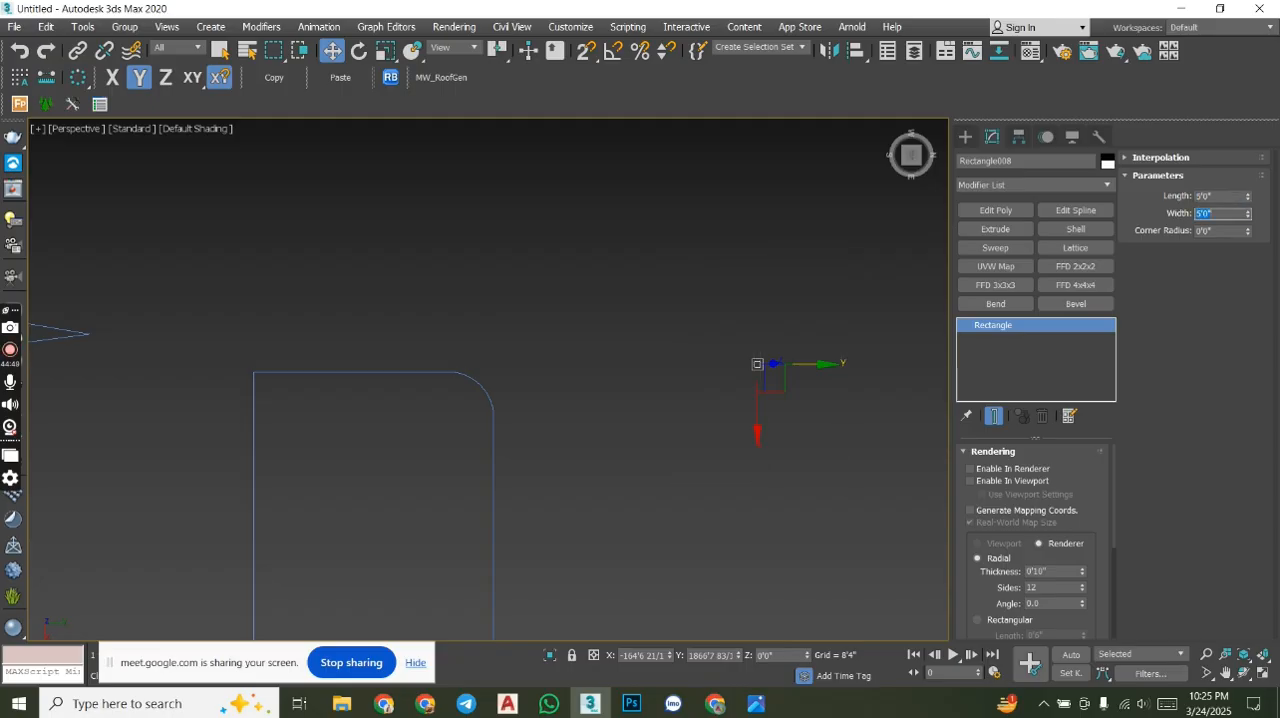
- Add an Edit Spline modifier to the 5'0" square and switch to vertex editing
{"action": "scroll", "coordinate": [797, 390], "scroll_direction": "down", "scroll_amount": 6}
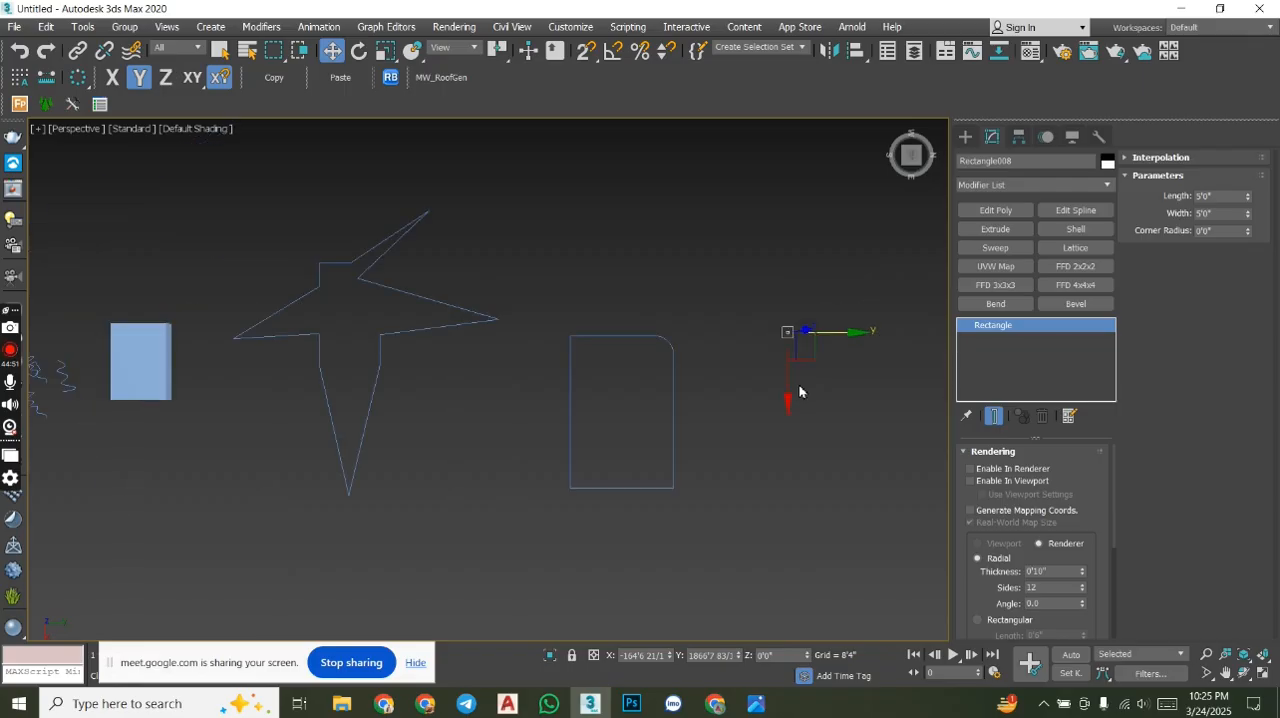
{"action": "scroll", "coordinate": [799, 402], "scroll_direction": "up", "scroll_amount": 2}
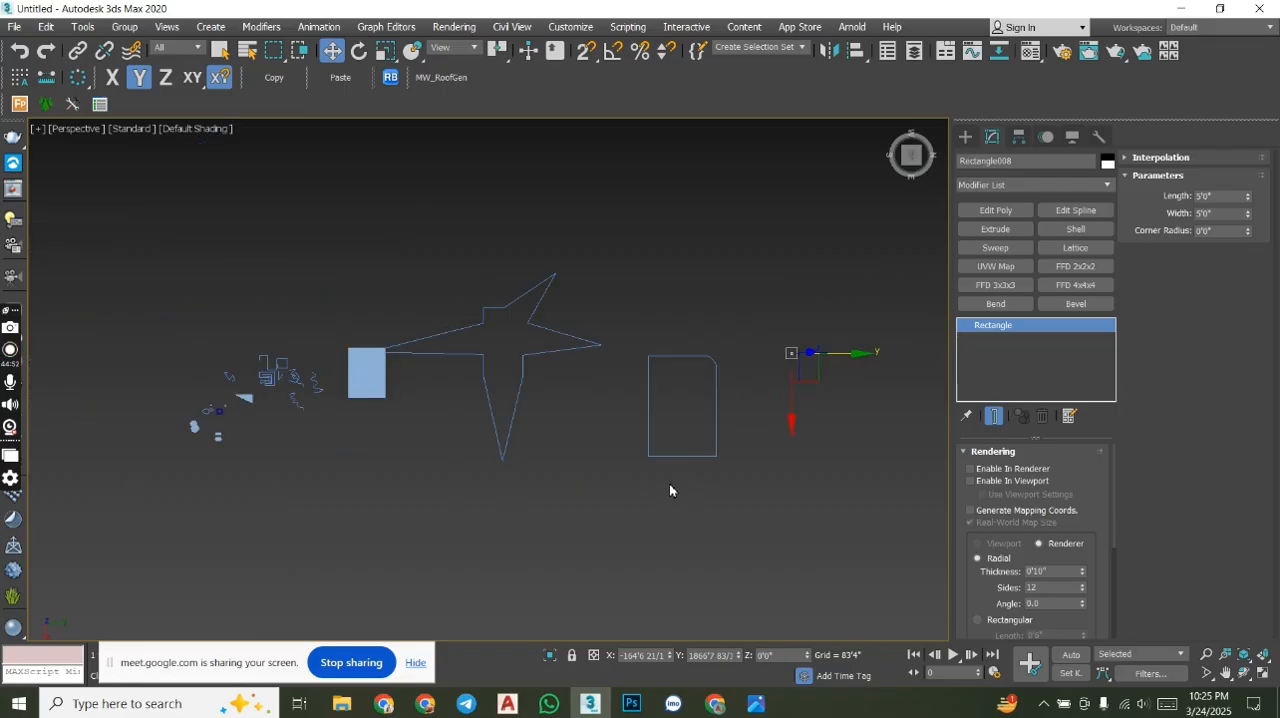
{"action": "scroll", "coordinate": [677, 386], "scroll_direction": "up", "scroll_amount": 10}
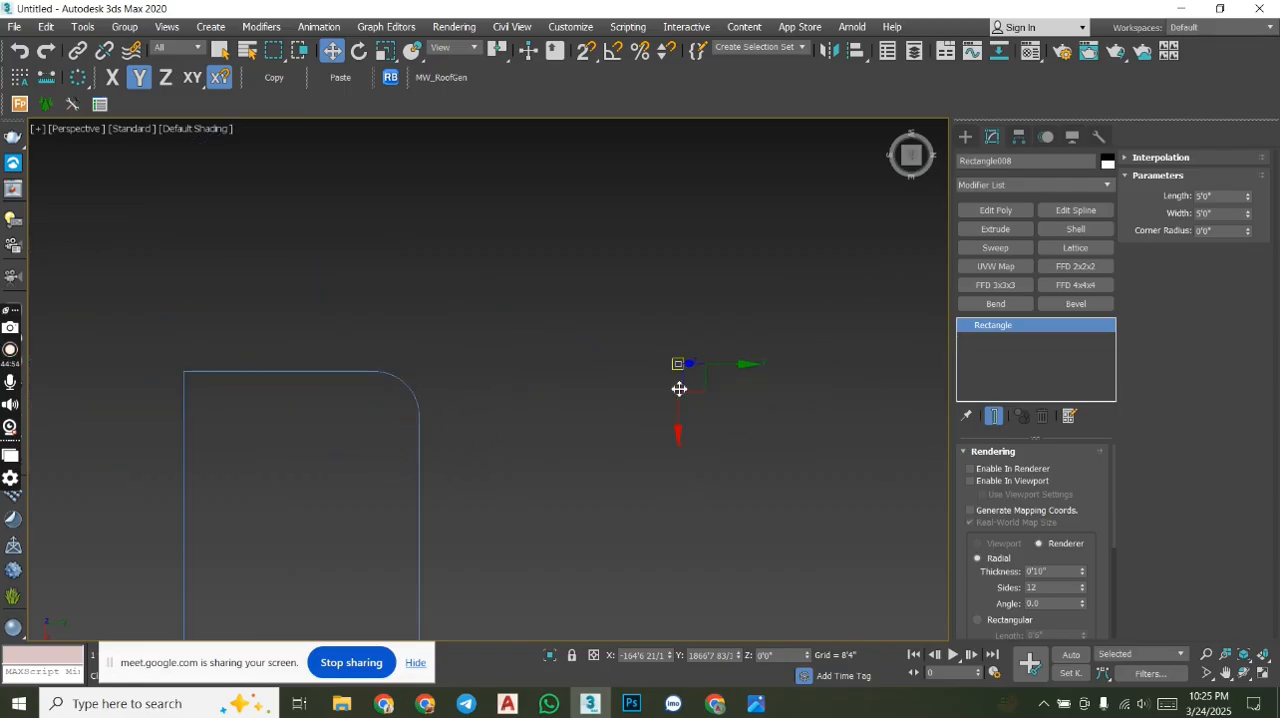
{"action": "scroll", "coordinate": [686, 243], "scroll_direction": "up", "scroll_amount": 5}
{"action": "scroll", "coordinate": [686, 247], "scroll_direction": "down", "scroll_amount": 3}
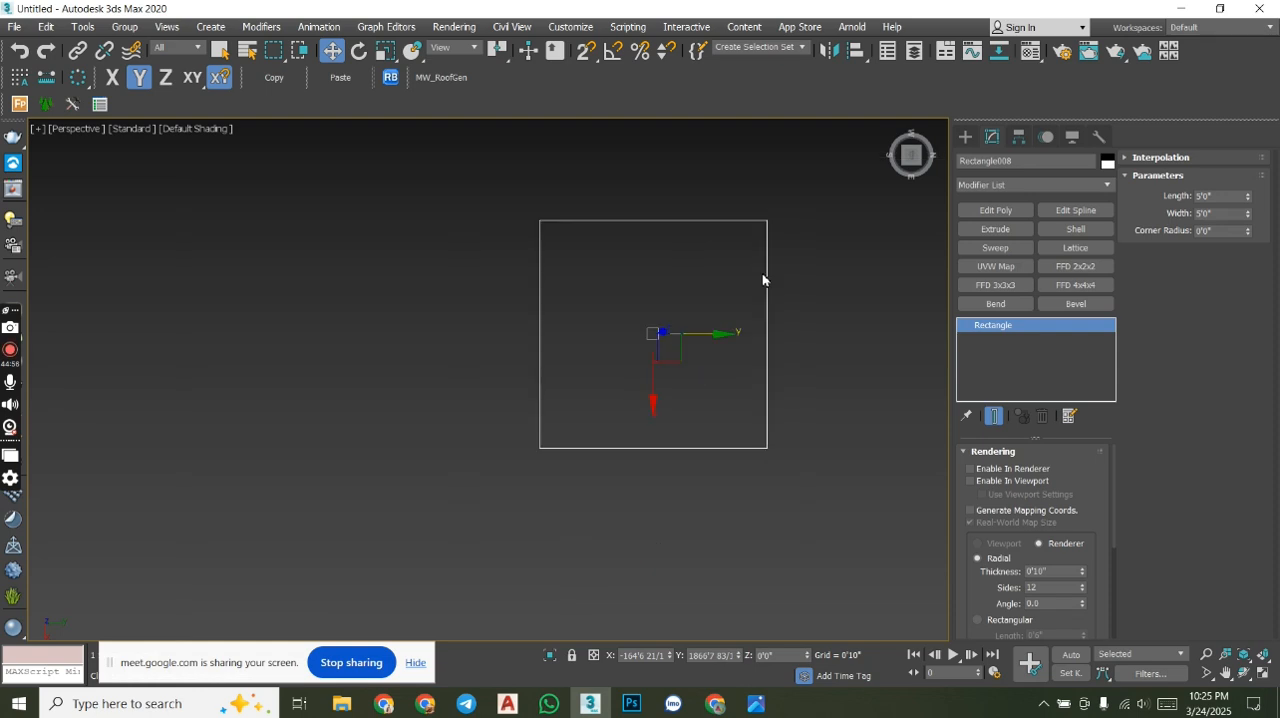
{"action": "left_click", "coordinate": [1079, 218]}
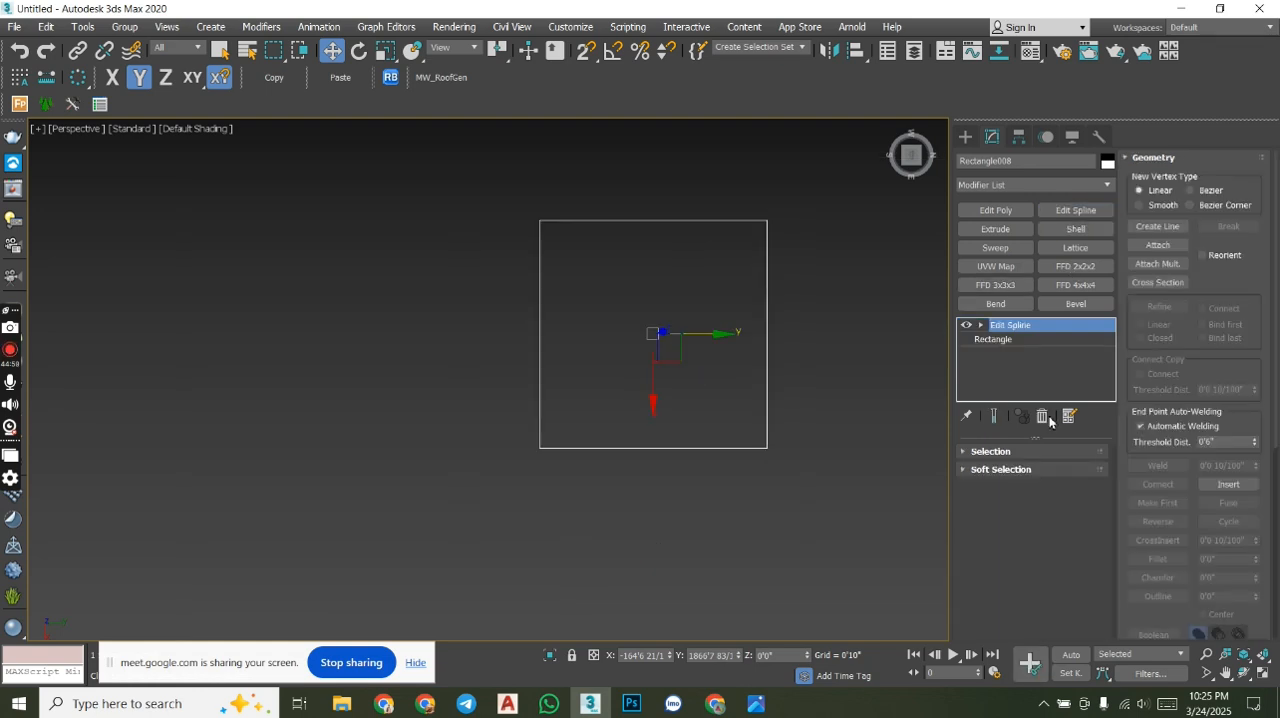
{"action": "left_click", "coordinate": [981, 325]}
{"action": "left_click", "coordinate": [1010, 339]}
- Convert all of the square's vertices to Corner type
{"action": "left_click_drag", "start_coordinate": [839, 311], "coordinate": [476, 141]}
{"action": "middle_click_drag", "start_coordinate": [751, 263], "coordinate": [700, 314]}
{"action": "left_click_drag", "start_coordinate": [796, 552], "coordinate": [402, 205]}
{"action": "right_click", "coordinate": [428, 262]}
{"action": "left_click", "coordinate": [410, 161]}
- Round the square's upper-right and lower-left corner vertices with large freehand fillets reaching about half the side length
{"action": "left_click_drag", "start_coordinate": [810, 418], "coordinate": [682, 199]}
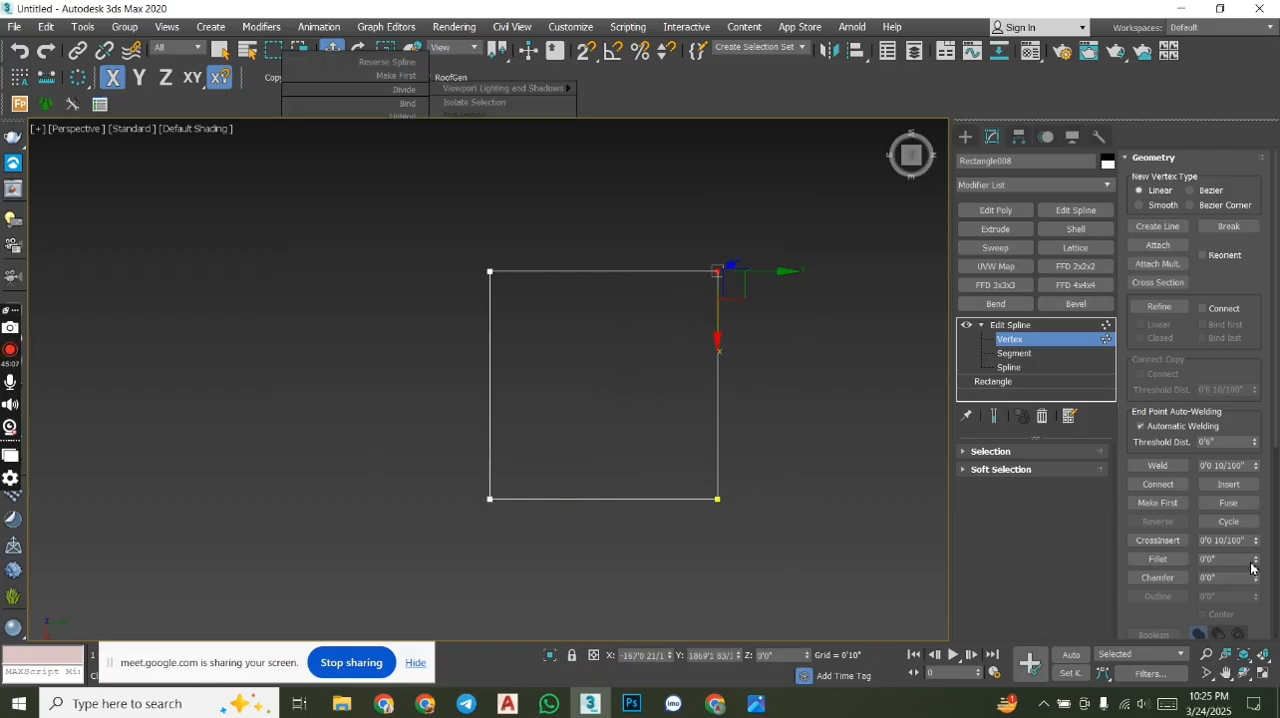
{"action": "left_click_drag", "start_coordinate": [1258, 569], "coordinate": [1253, 545]}
{"action": "left_click_drag", "start_coordinate": [528, 526], "coordinate": [530, 528]}
{"action": "left_click_drag", "start_coordinate": [1257, 564], "coordinate": [1246, 542]}
- Bevel the square's lower-right and upper-left corner vertices with freehand chamfers of about a third of the side length, and leave vertex editing
{"action": "left_click", "coordinate": [717, 498]}
{"action": "left_click_drag", "start_coordinate": [1256, 580], "coordinate": [1256, 565]}
{"action": "left_click", "coordinate": [489, 271]}
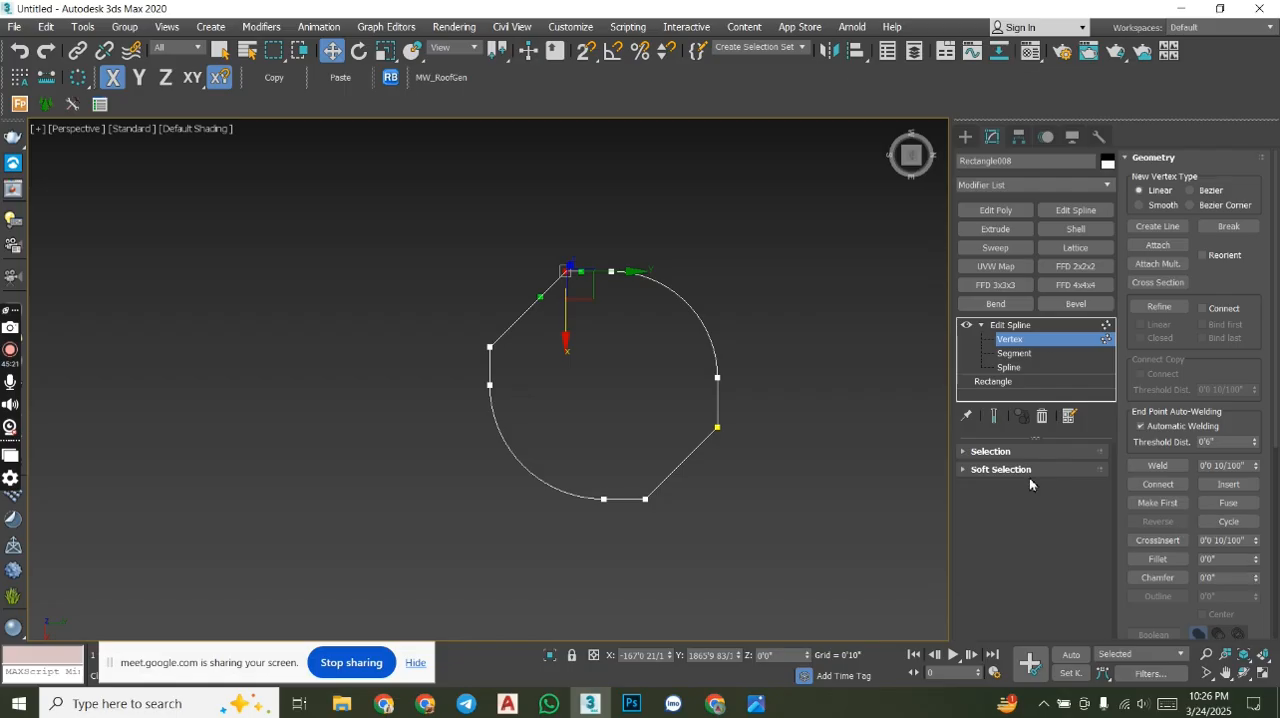
{"action": "left_click", "coordinate": [963, 138]}
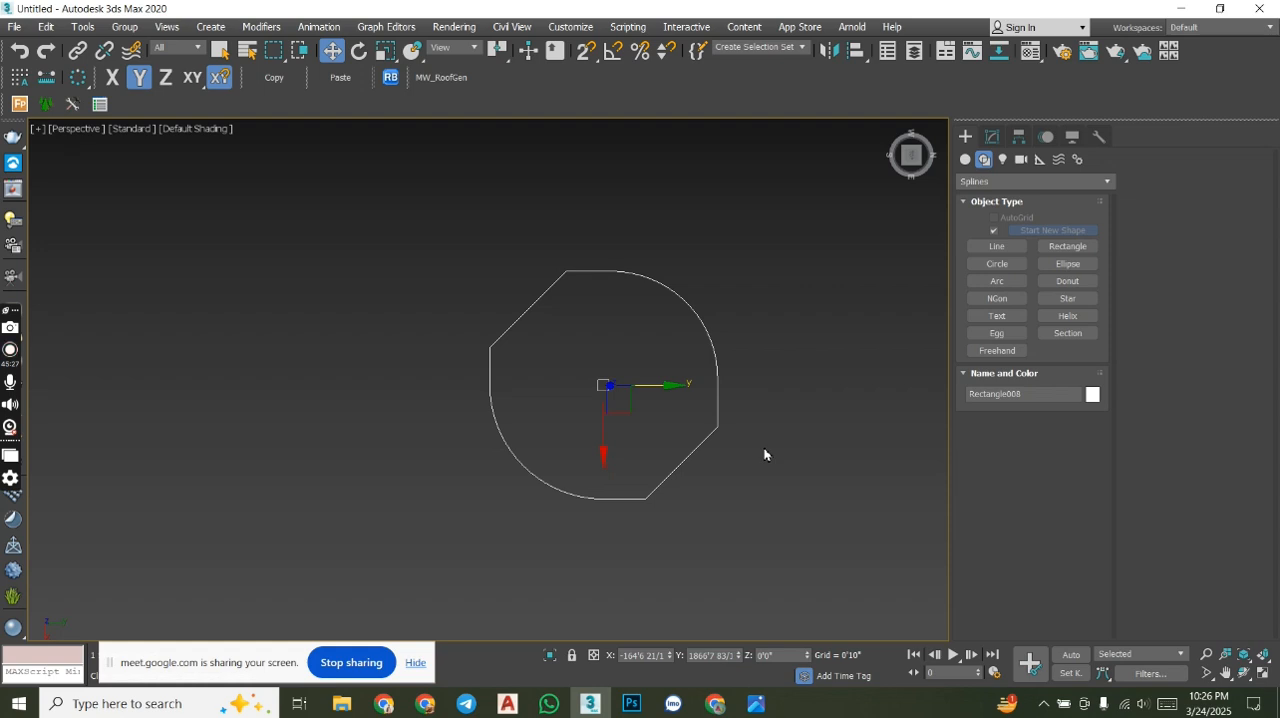
{"action": "mouse_move", "coordinate": [716, 461]}
{"action": "middle_mouse_down", "text": "alt"}
{"action": "mouse_move", "coordinate": [740, 500]}
{"action": "mouse_move", "coordinate": [627, 384]}
{"action": "mouse_move", "coordinate": [666, 449]}
{"action": "mouse_move", "coordinate": [716, 472]}
{"action": "middle_mouse_up", "text": "alt"}
{"action": "left_click", "coordinate": [909, 157]}
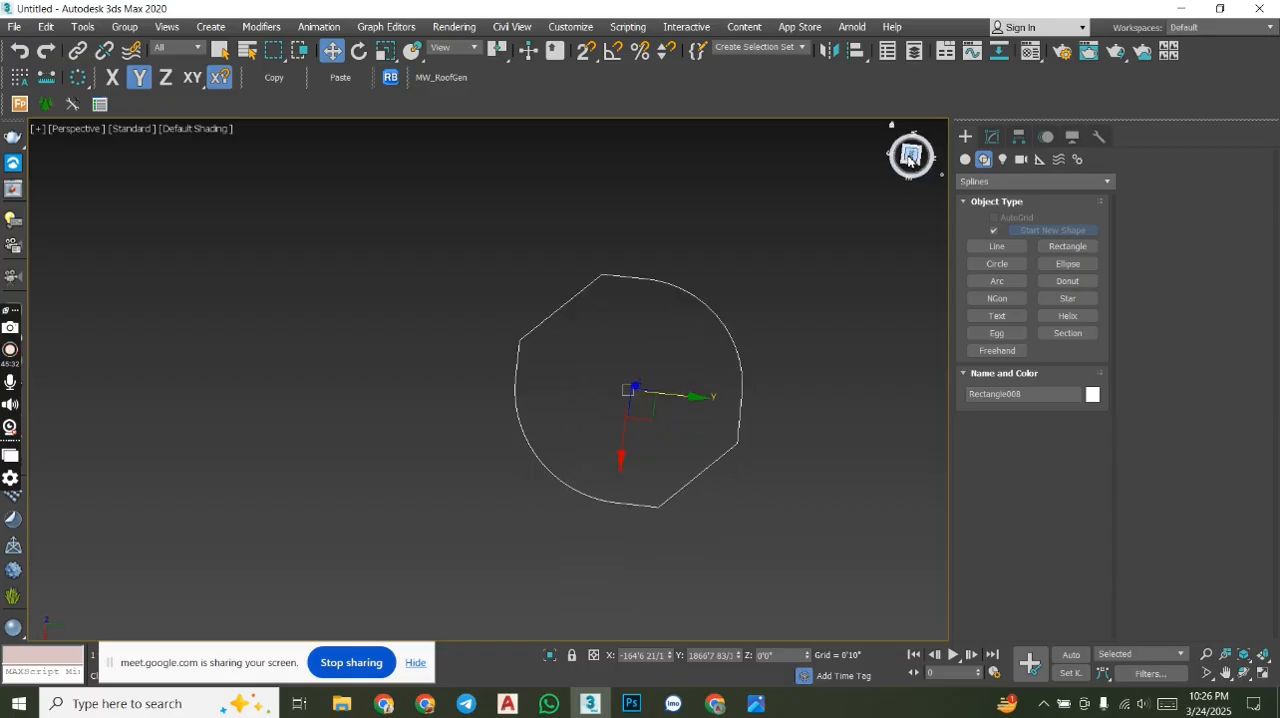
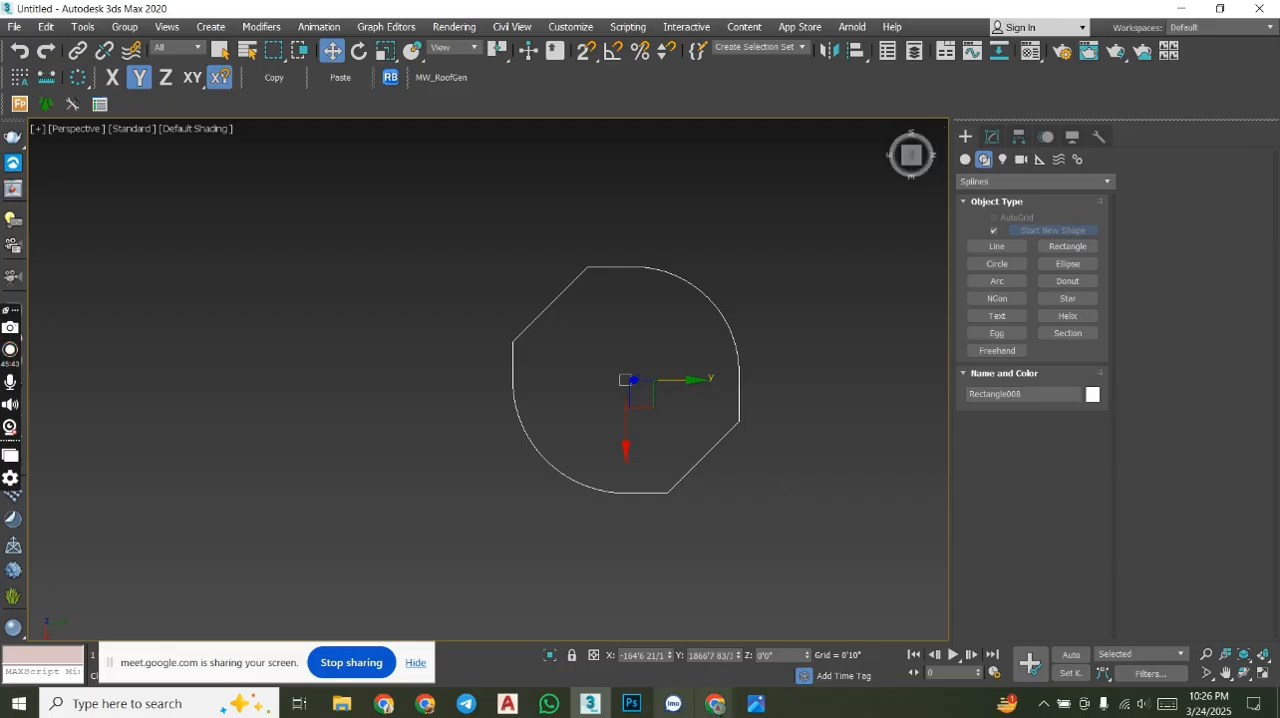
- Switch to the Google Meet call in the browser and check the notice about the remaining call time
{"action": "mouse_move", "coordinate": [714, 703]}
{"action": "left_click", "coordinate": [673, 657]}
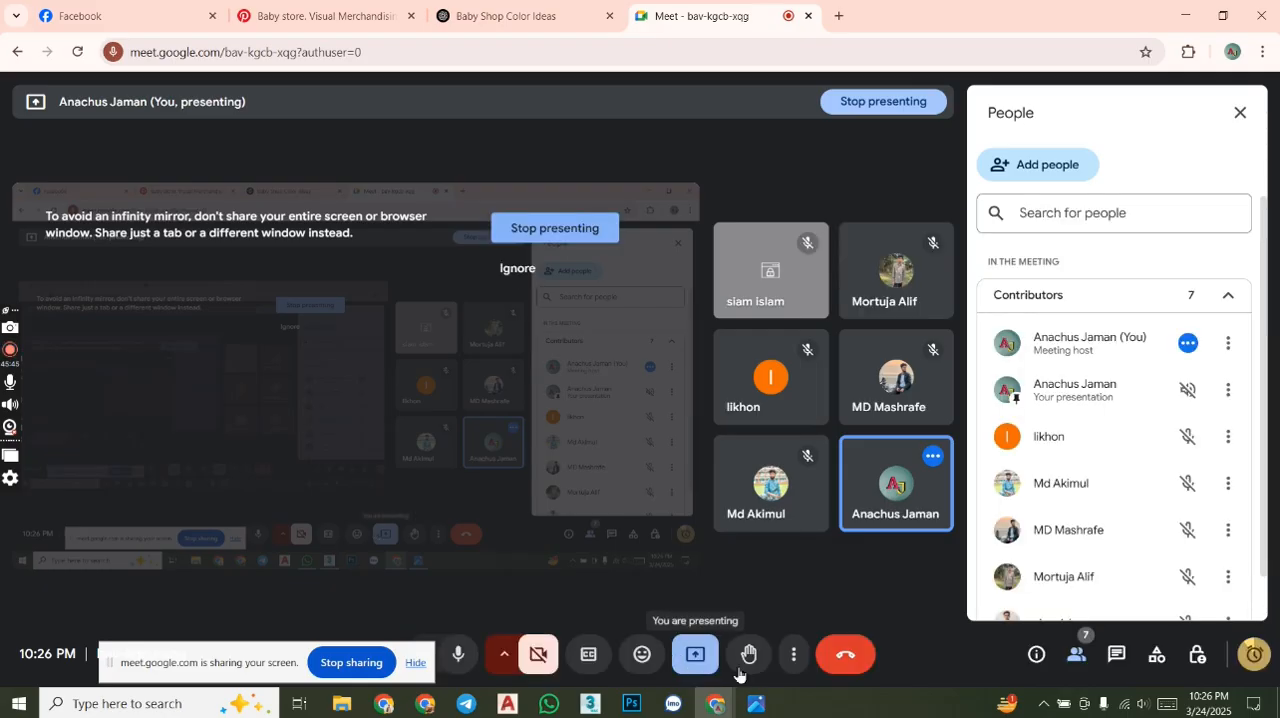
{"action": "left_click", "coordinate": [1247, 652]}
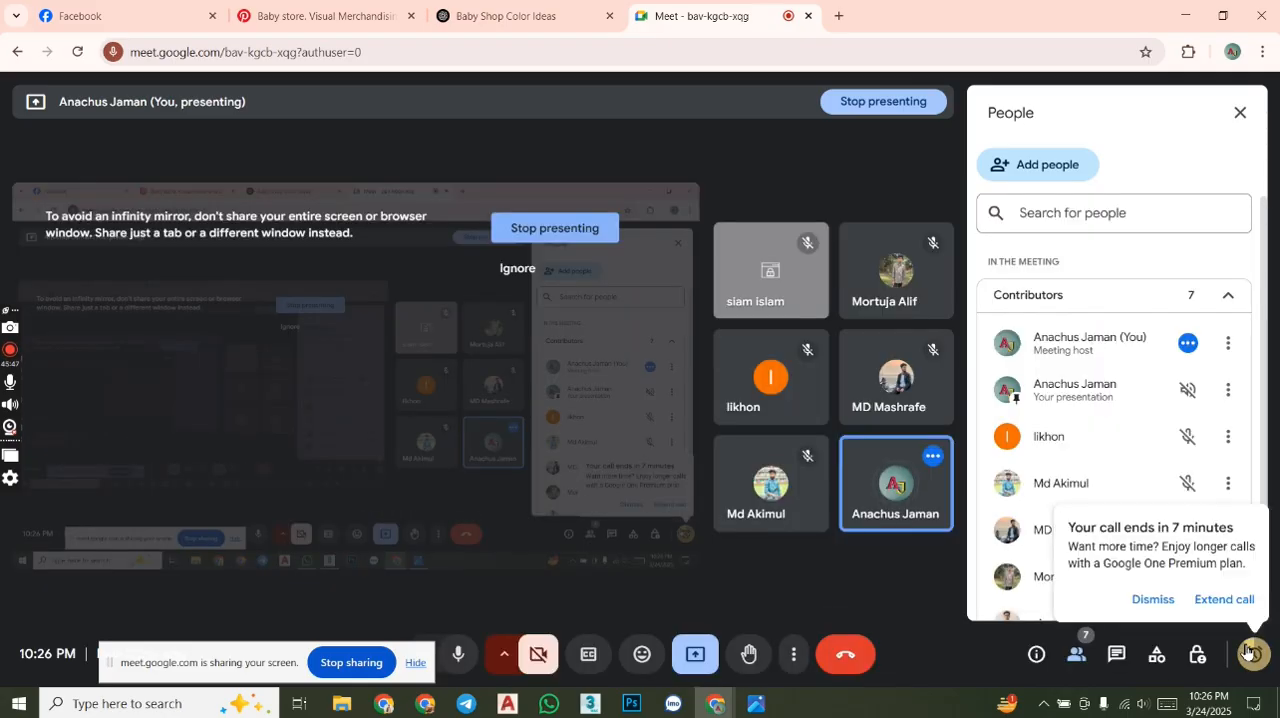
{"action": "left_click", "coordinate": [1247, 652]}
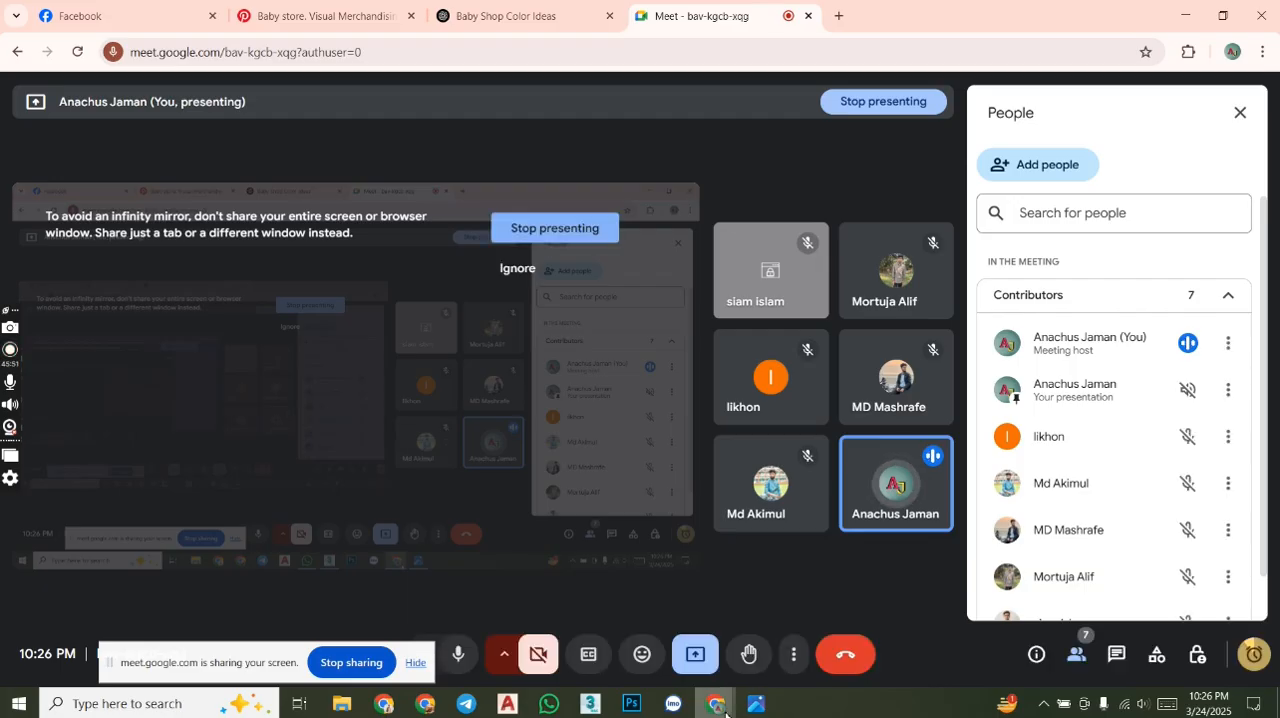
{"action": "mouse_move", "coordinate": [725, 712]}
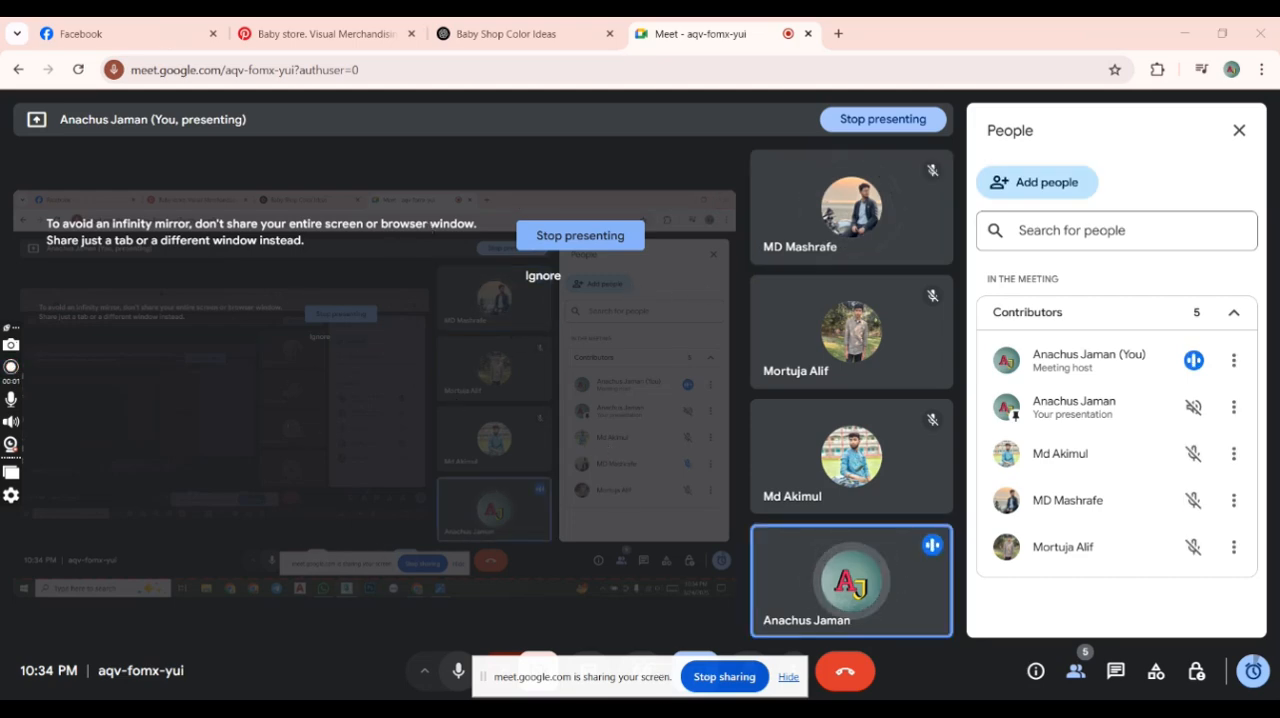
- Switch back to 3ds Max and move the screen-sharing bar clear of the coordinate display
{"action": "mouse_move", "coordinate": [590, 716]}
{"action": "left_click", "coordinate": [630, 613]}
{"action": "scroll", "coordinate": [700, 430], "scroll_direction": "down", "scroll_amount": 6}
{"action": "scroll", "coordinate": [659, 396], "scroll_direction": "down", "scroll_amount": 3}
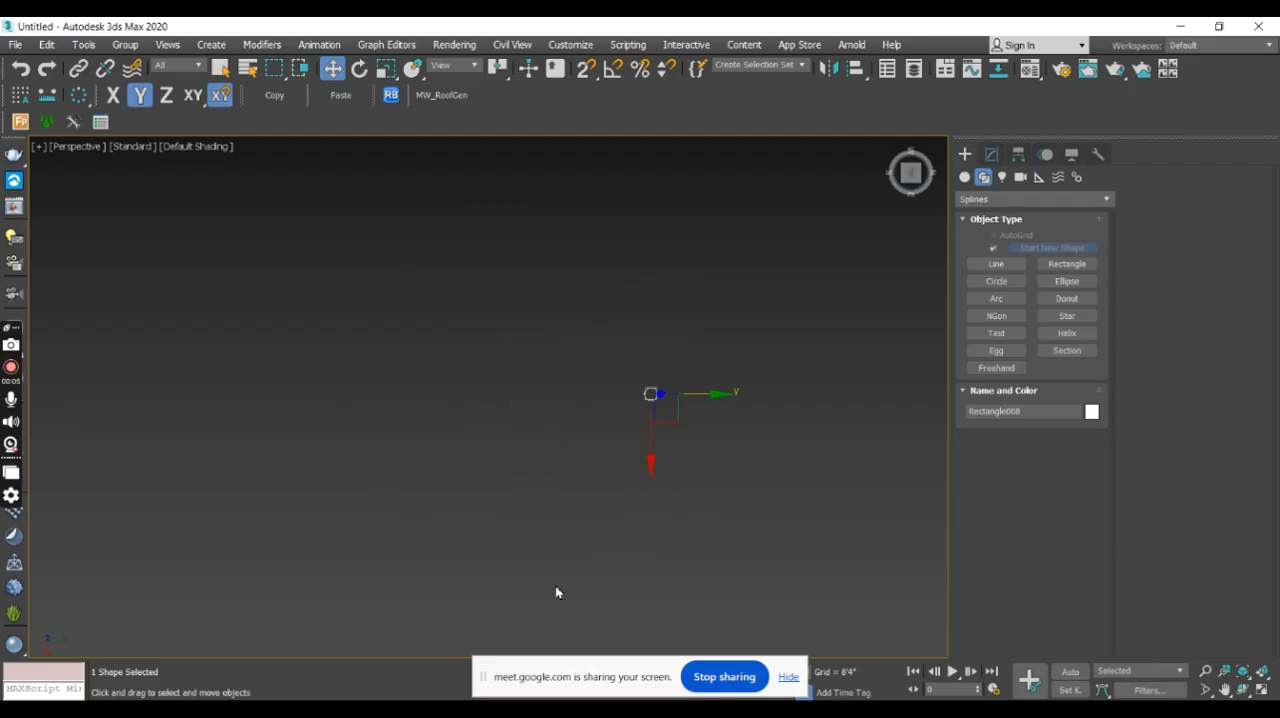
{"action": "left_click_drag", "start_coordinate": [528, 674], "coordinate": [931, 664]}
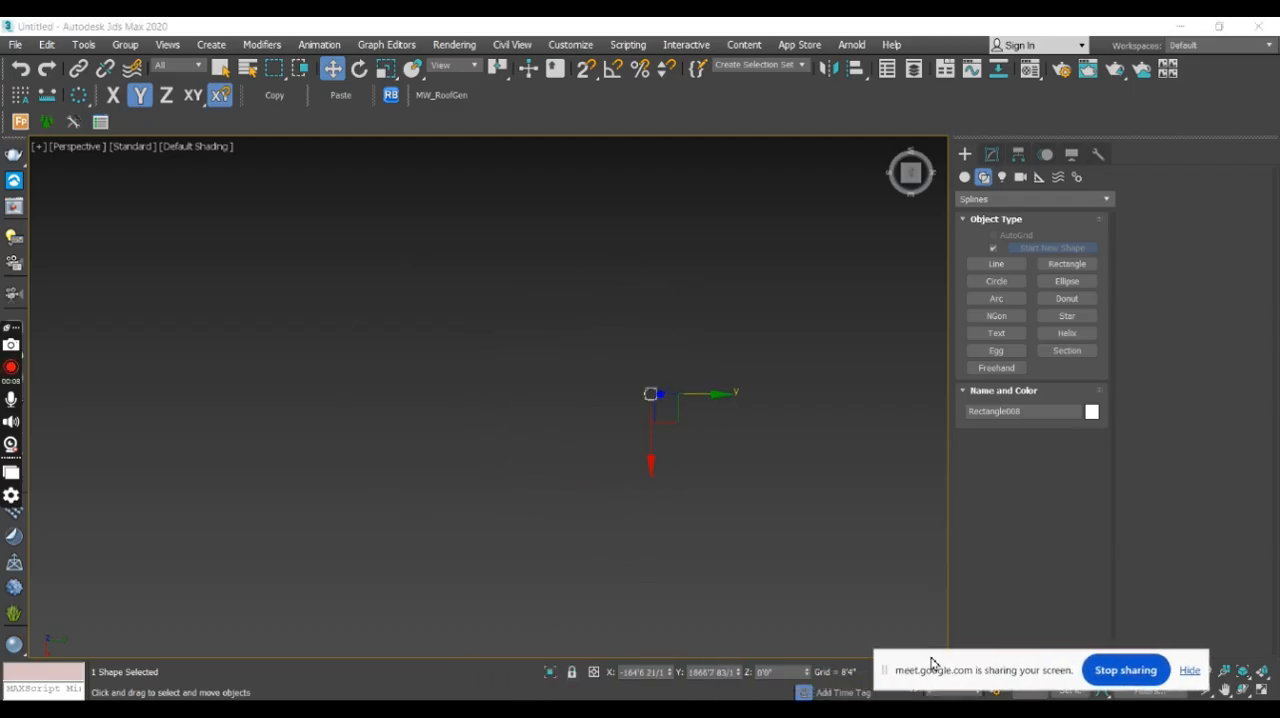
{"action": "mouse_move", "coordinate": [653, 374]}
{"action": "middle_mouse_down"}
{"action": "mouse_move", "coordinate": [663, 471]}
{"action": "mouse_move", "coordinate": [629, 366]}
{"action": "middle_mouse_up"}
{"action": "scroll", "coordinate": [612, 385], "scroll_direction": "up", "scroll_amount": 4}
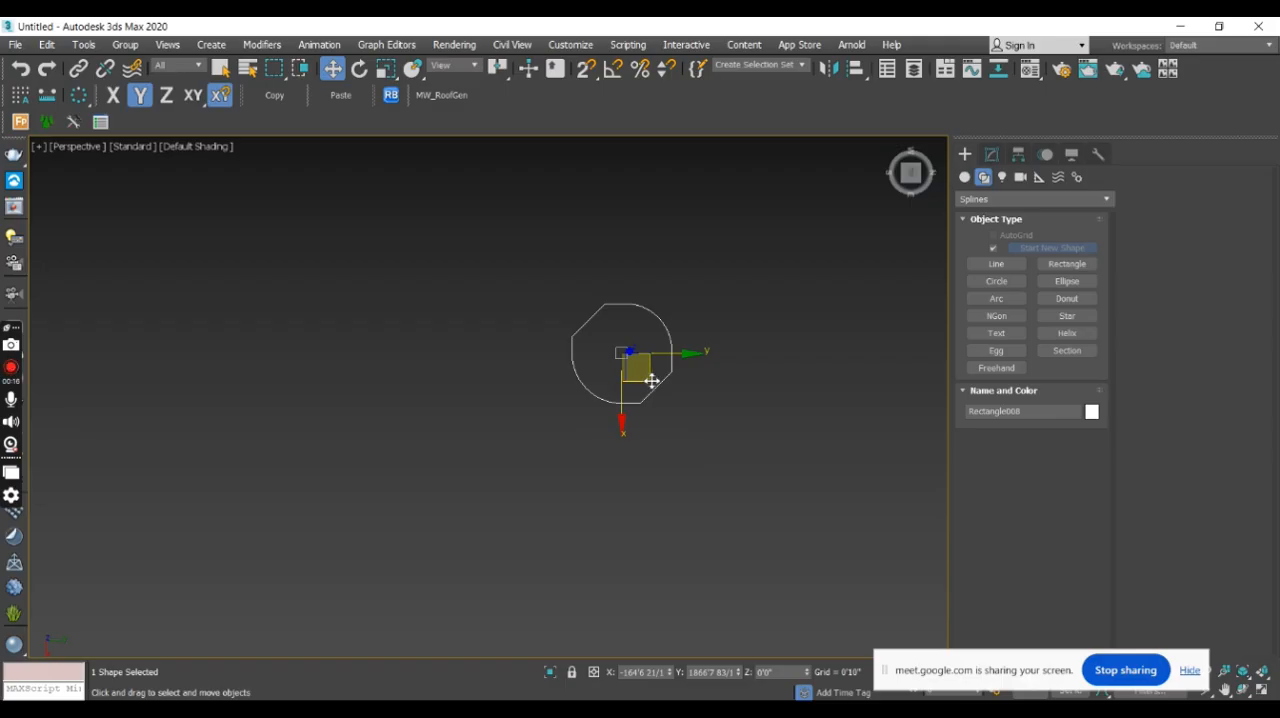
{"action": "middle_click_drag", "start_coordinate": [758, 277], "coordinate": [698, 269]}
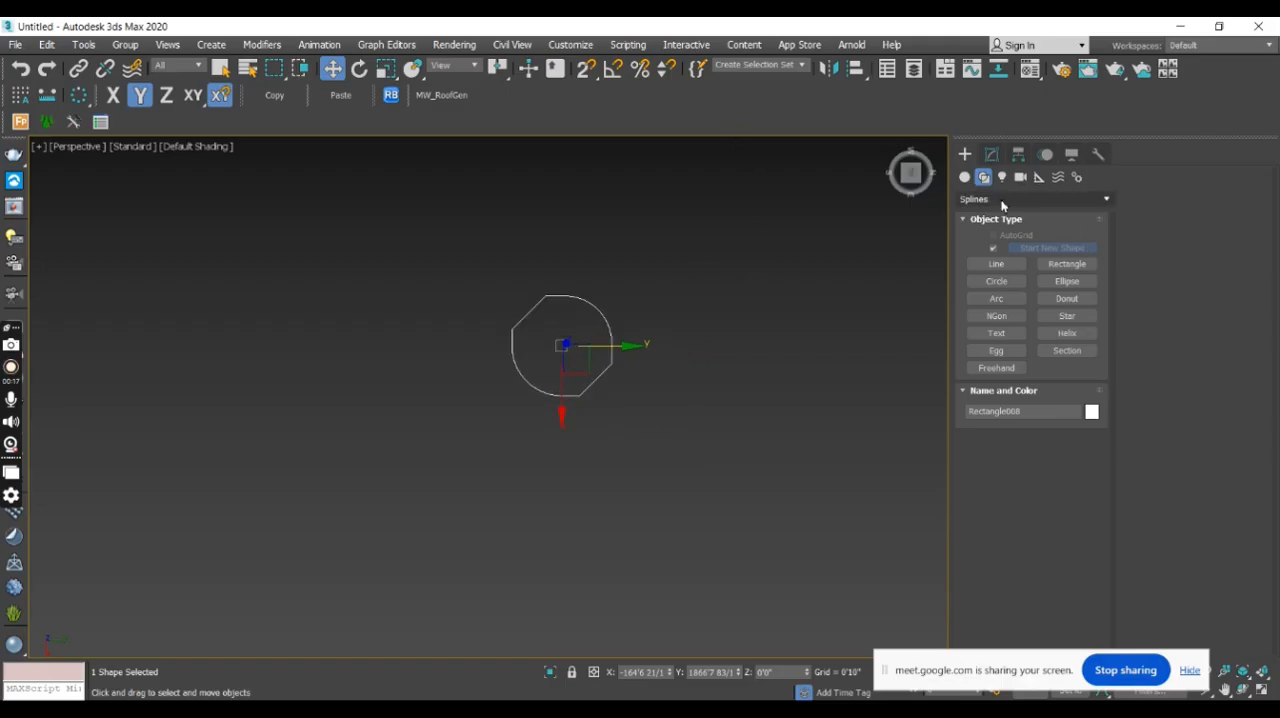
- Switch object creation from Splines to geometry, look at the AEC Extended category, and choose the Windows category
{"action": "left_click", "coordinate": [965, 178]}
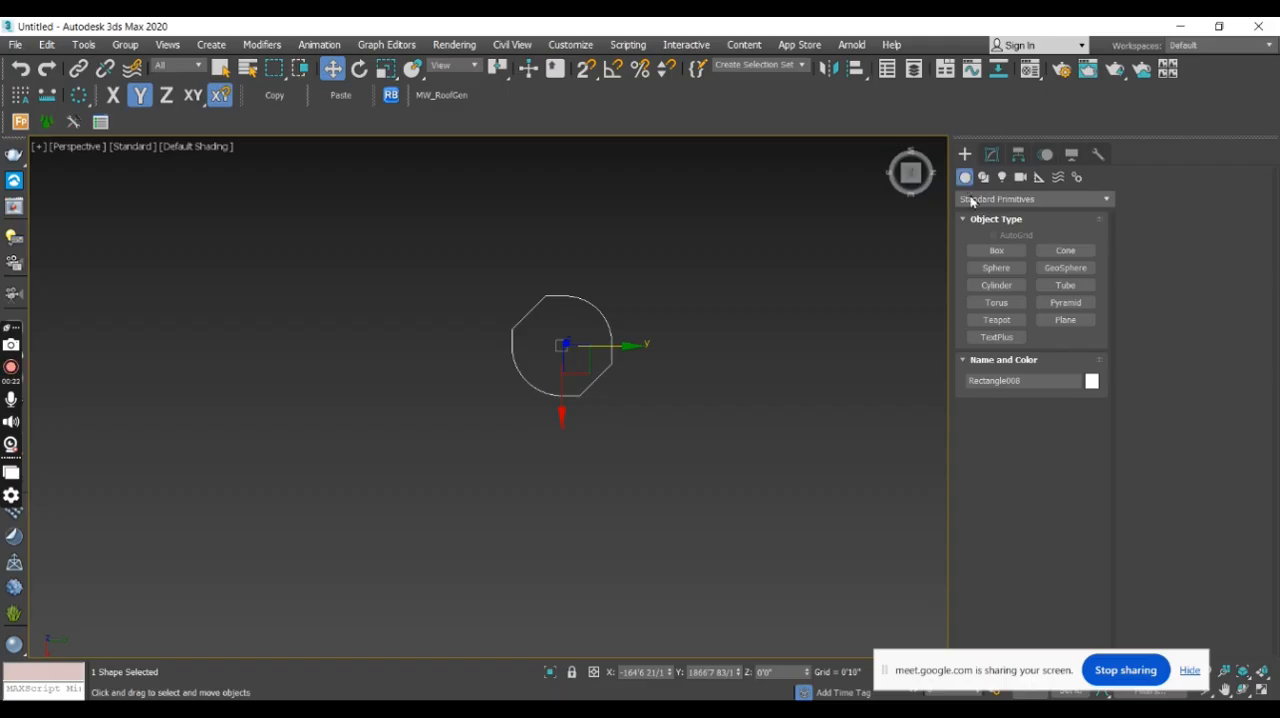
{"action": "left_click", "coordinate": [1020, 202]}
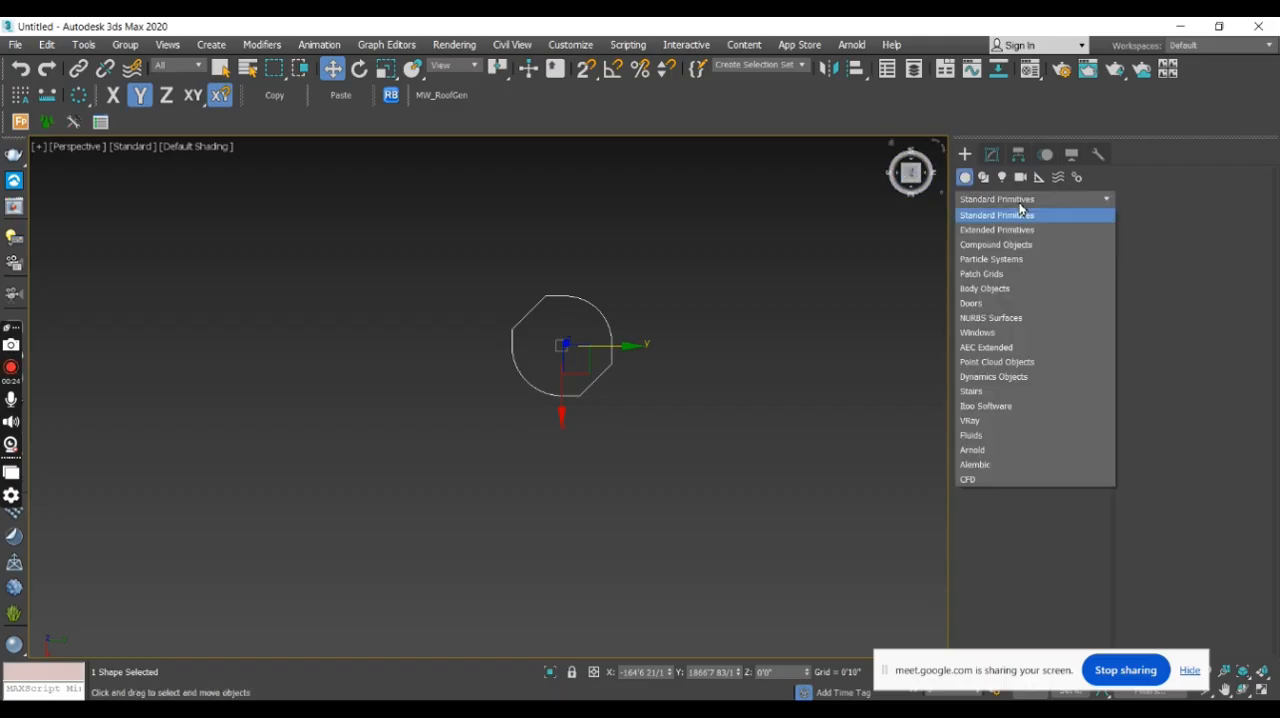
{"action": "left_click", "coordinate": [1016, 349]}
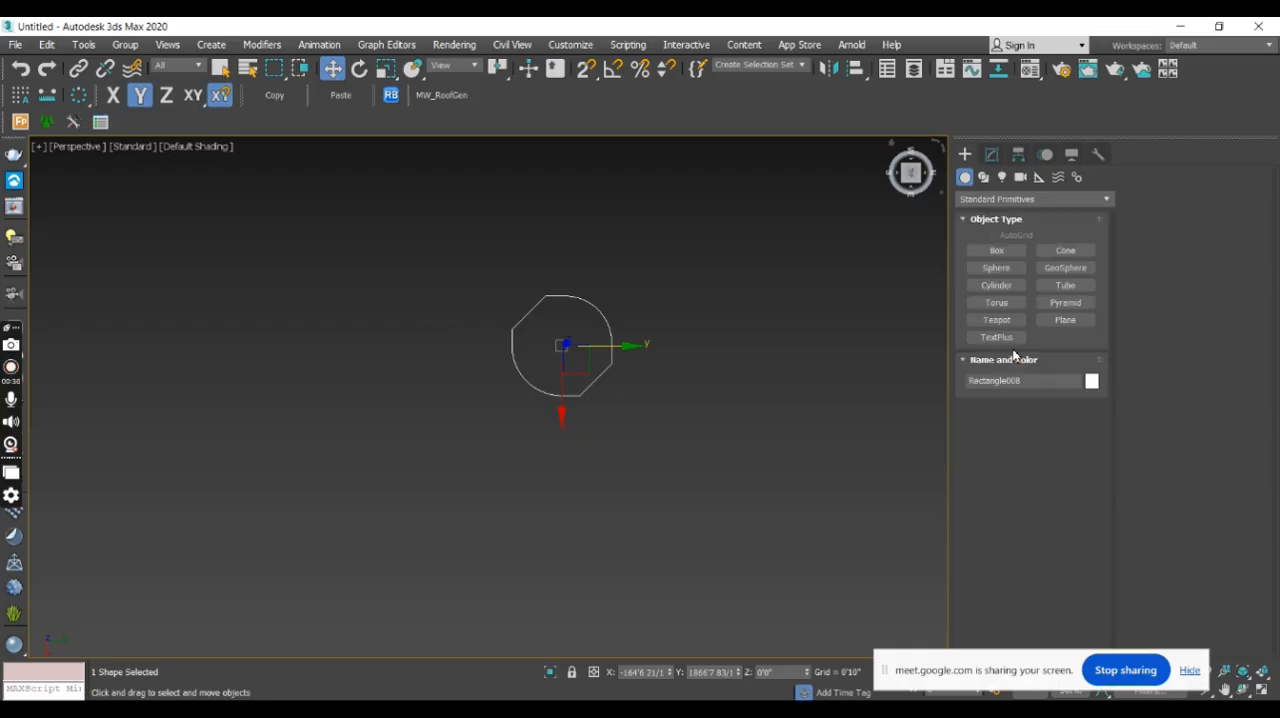
{"action": "left_click", "coordinate": [972, 199]}
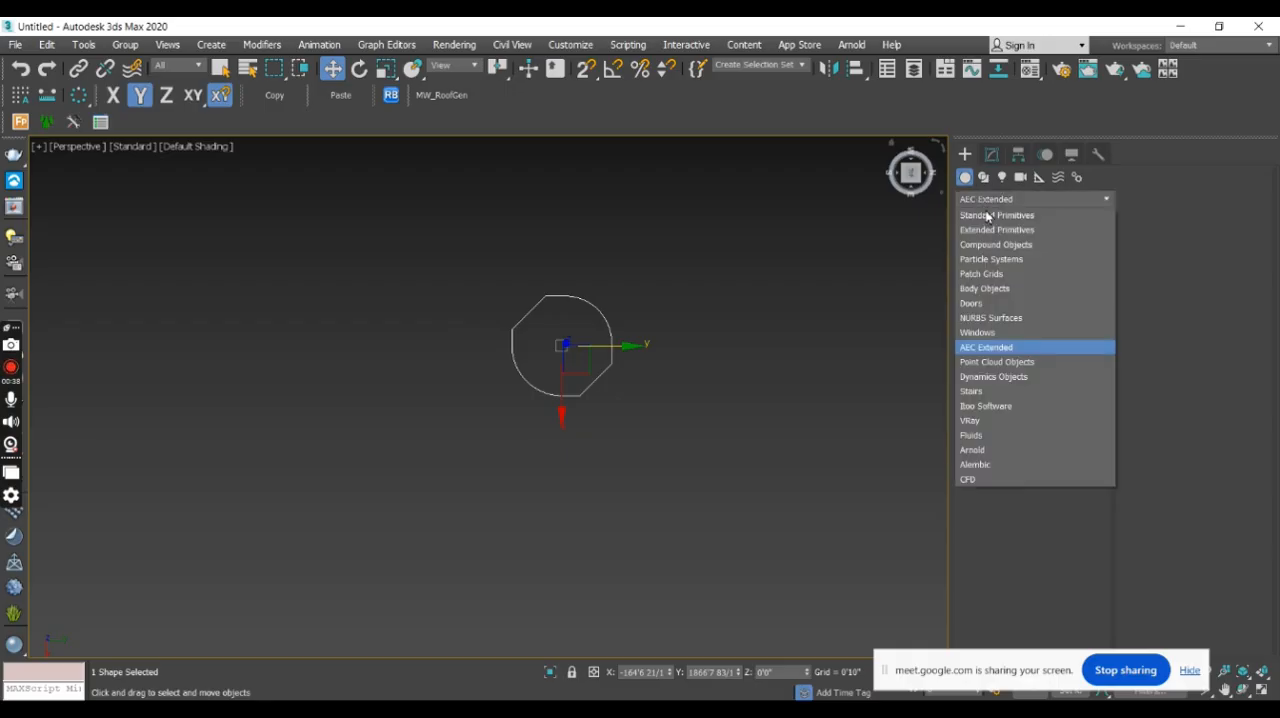
{"action": "left_click", "coordinate": [1006, 334]}
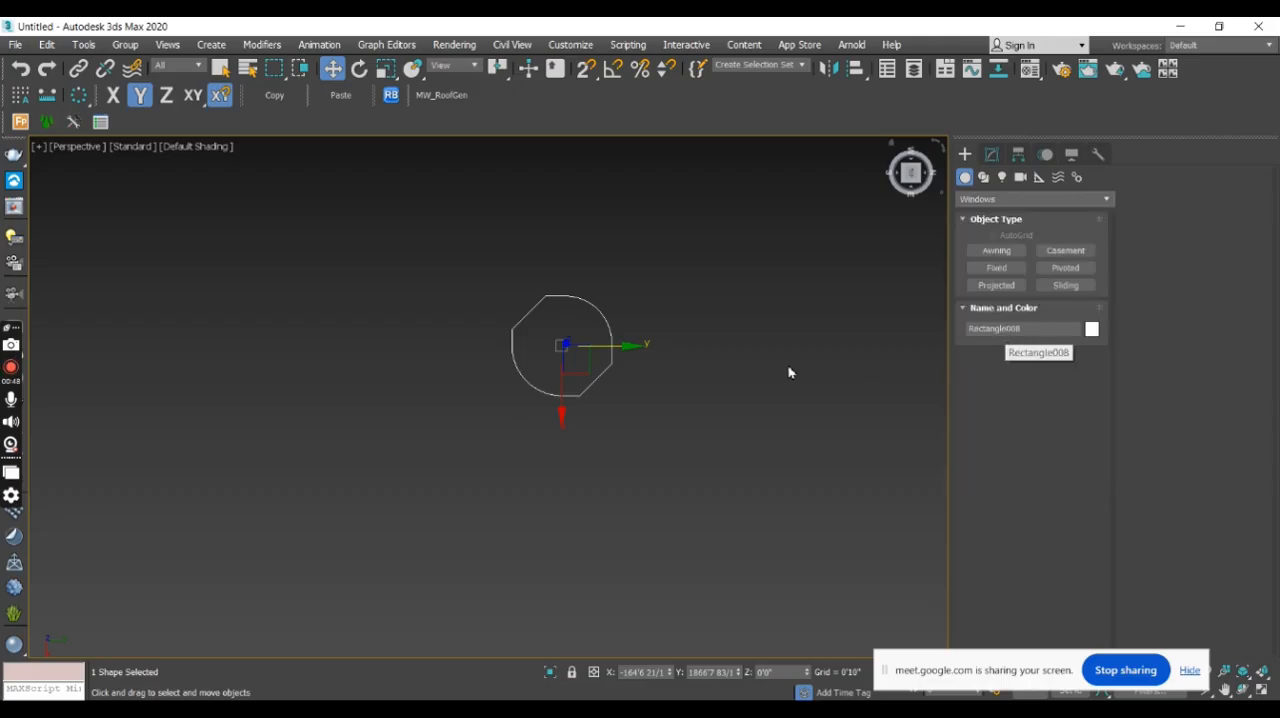
{"action": "middle_click_drag", "start_coordinate": [789, 368], "coordinate": [669, 366]}
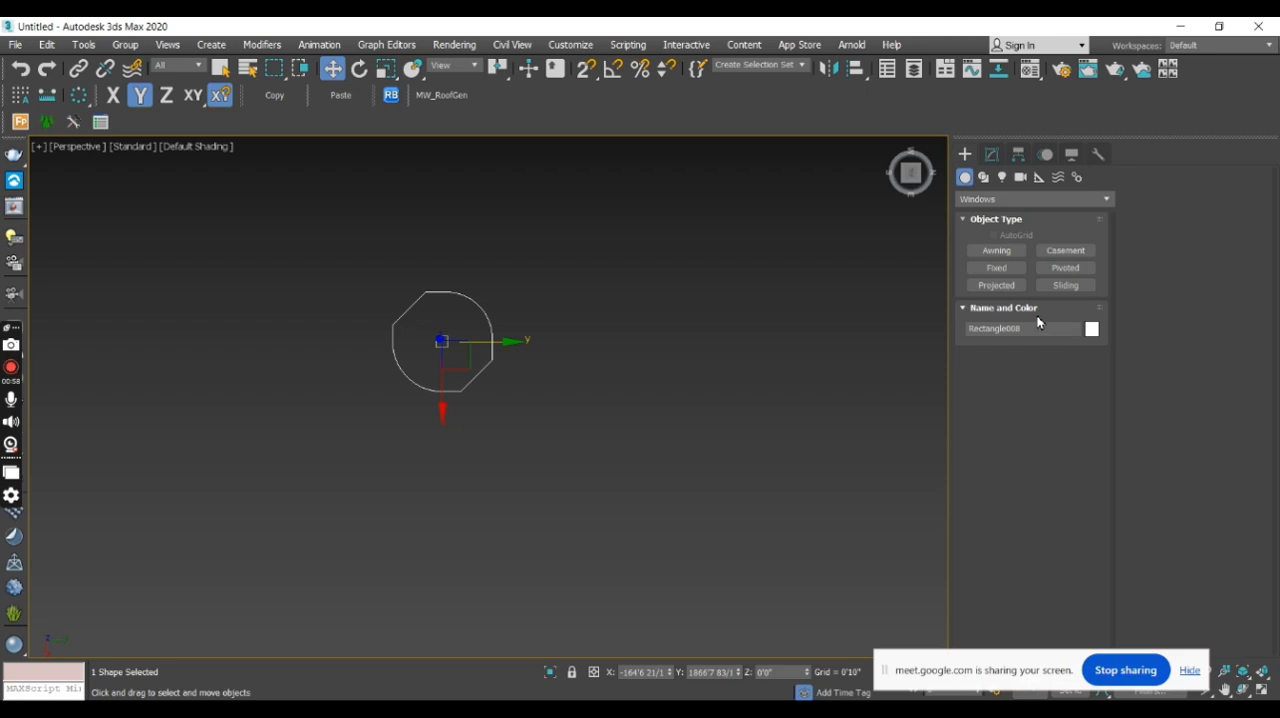
- Create a freehand awning window beside the rounded shape, about 3'9" wide, 0'9" deep and 10'2" high
{"action": "left_click", "coordinate": [1006, 256]}
{"action": "left_click_drag", "start_coordinate": [654, 343], "coordinate": [697, 397]}
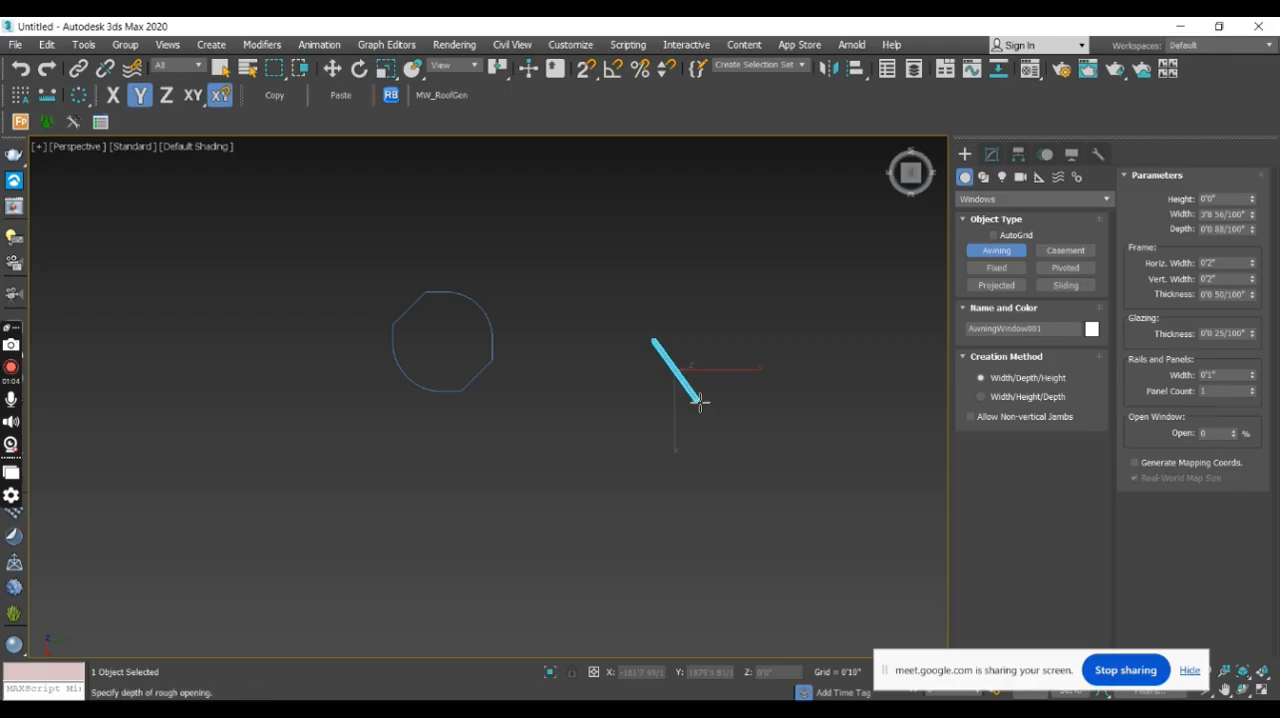
{"action": "left_click", "coordinate": [709, 396]}
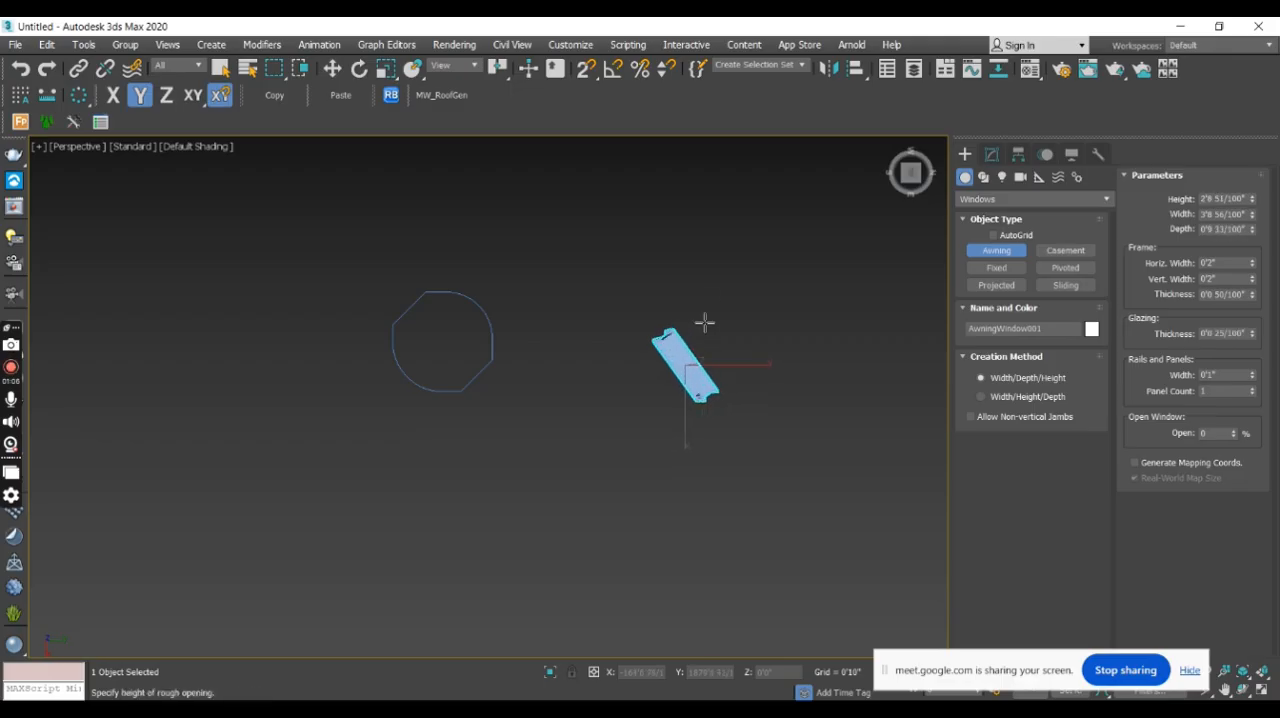
{"action": "left_click", "coordinate": [720, 193]}
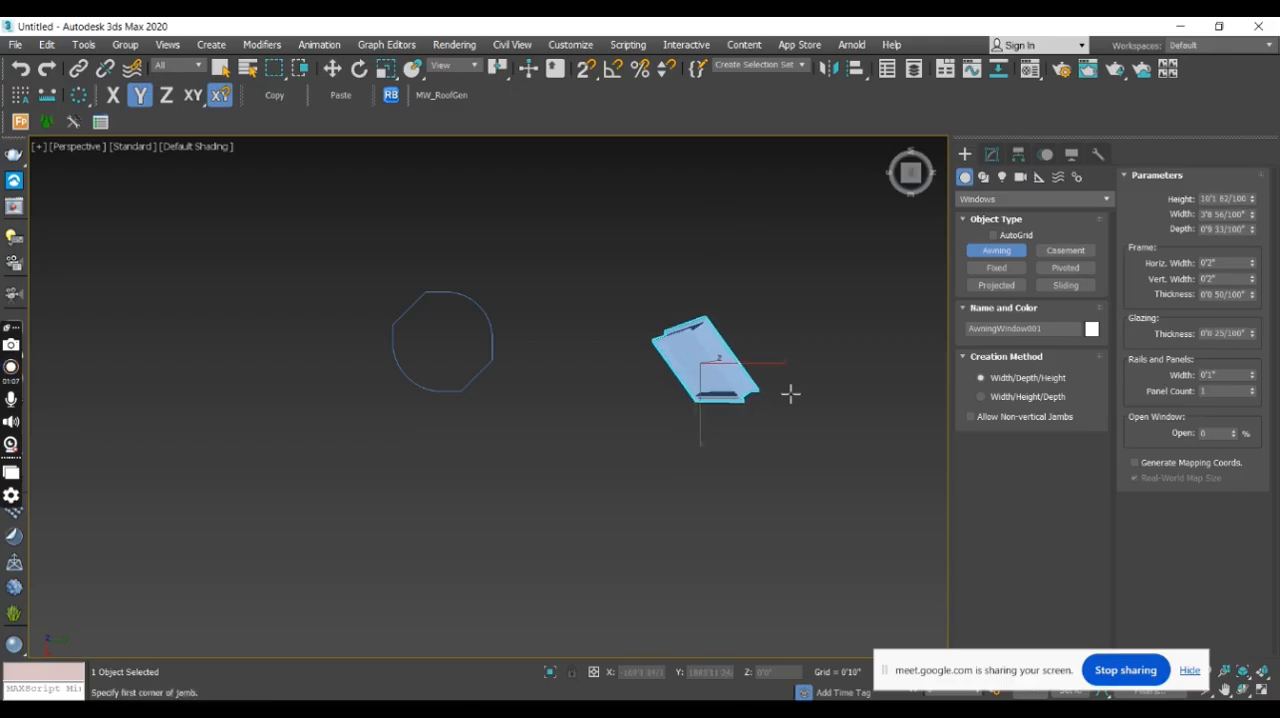
{"action": "middle_click_drag", "start_coordinate": [793, 445], "coordinate": [597, 309], "text": "alt"}
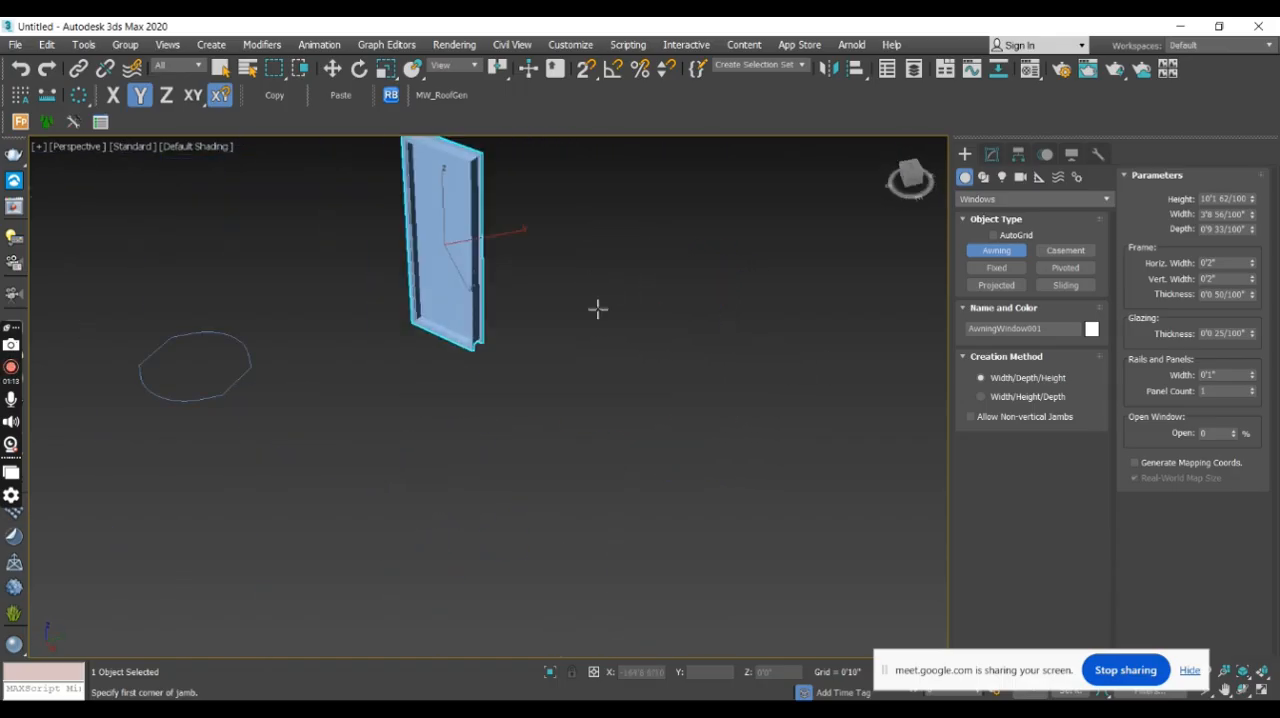
- Create a second freehand awning window next to the first, about 8'2" wide, 1'6" deep and 8'8" high
{"action": "left_click_drag", "start_coordinate": [595, 367], "coordinate": [771, 381]}
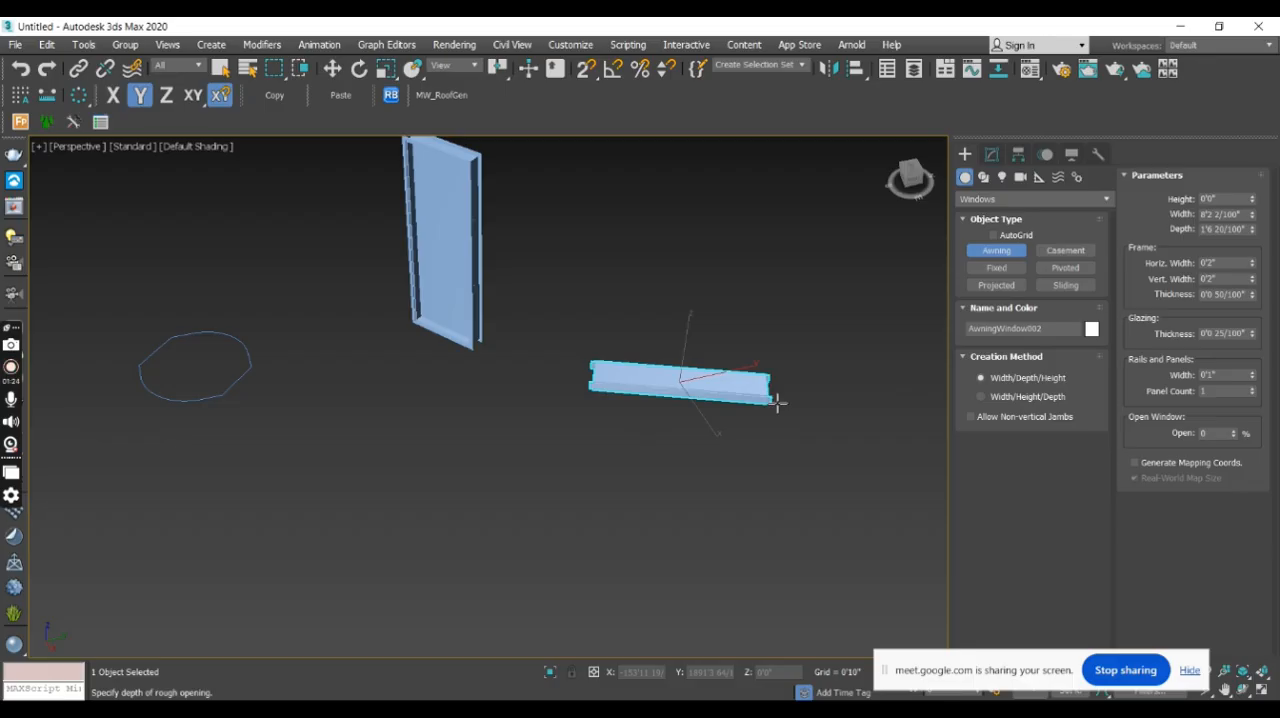
{"action": "left_click", "coordinate": [777, 403]}
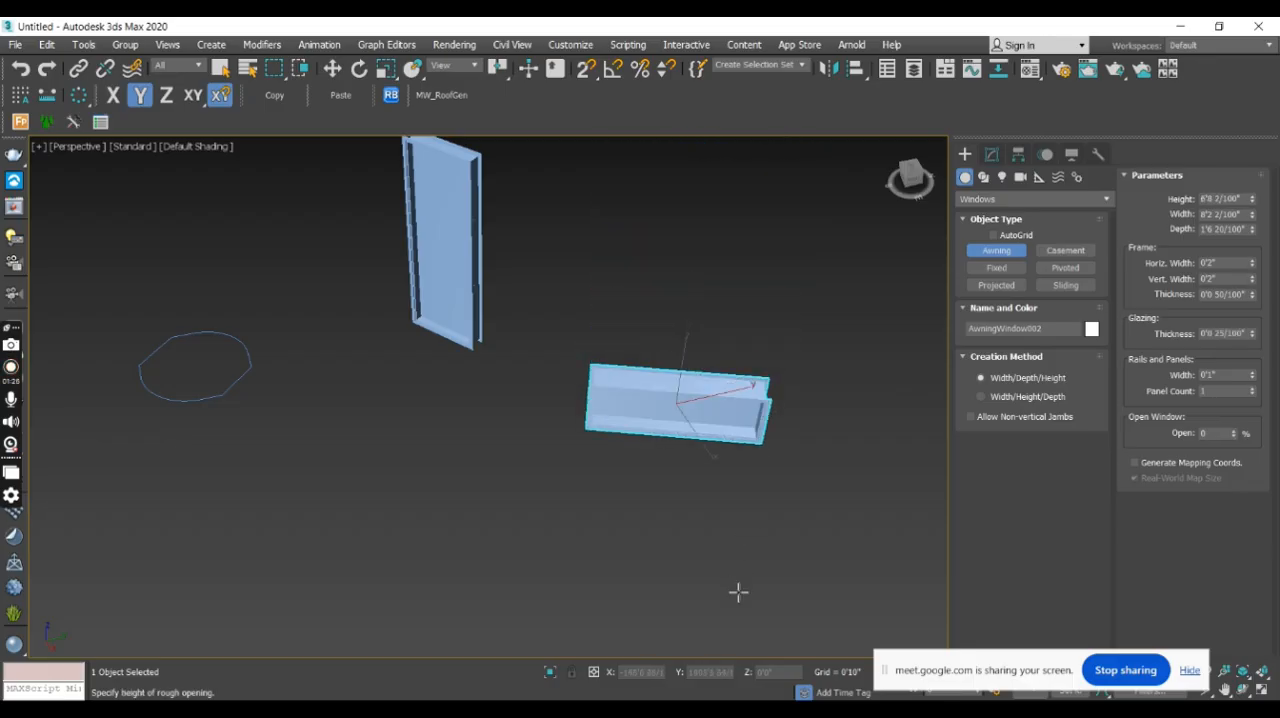
{"action": "middle_click_drag", "start_coordinate": [731, 357], "coordinate": [700, 417]}
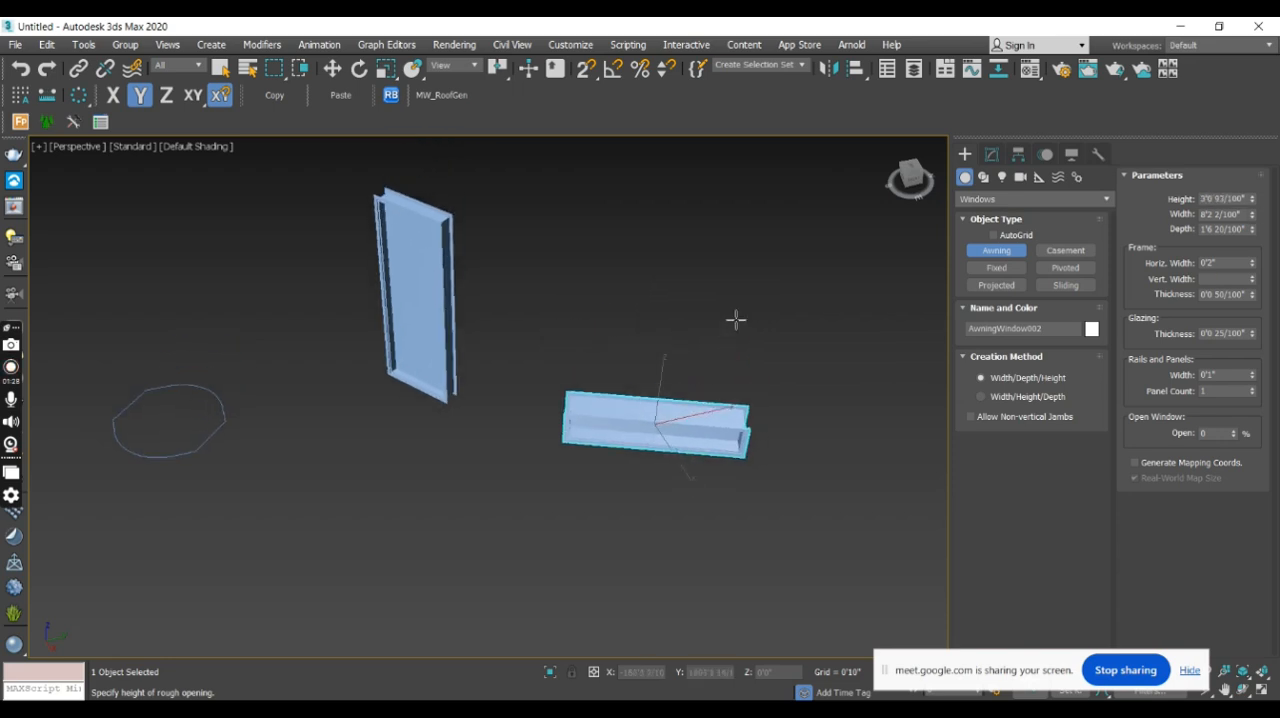
{"action": "left_click", "coordinate": [770, 210]}
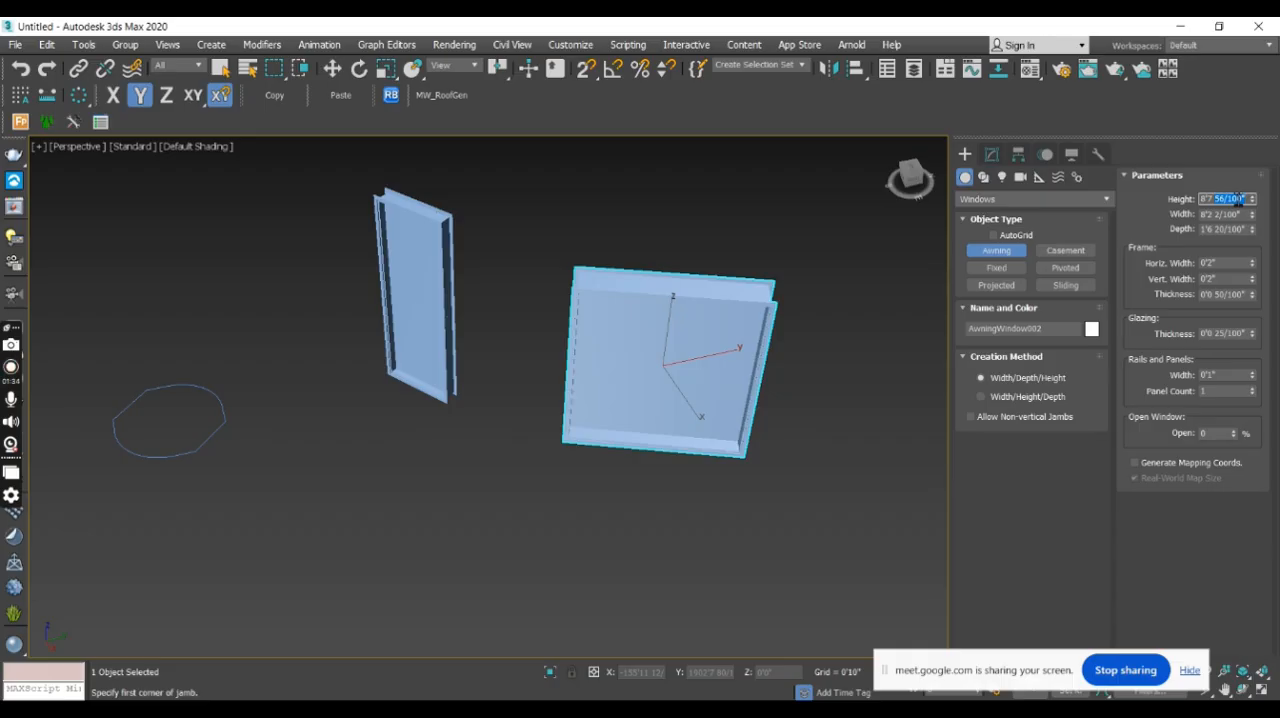
- Set the second awning window's height to 5'0" and its width to 4'0"
{"action": "key", "text": "Return"}
{"action": "key", "text": "Tab"}
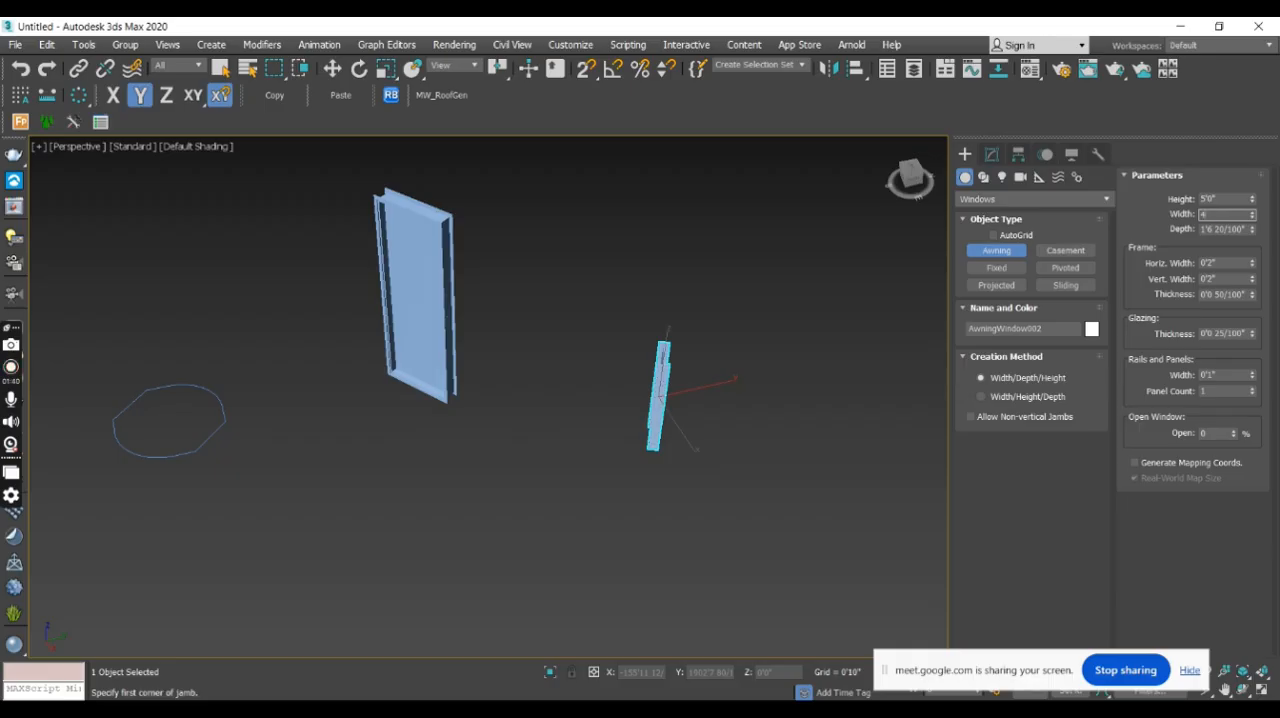
{"action": "key", "text": "Return"}
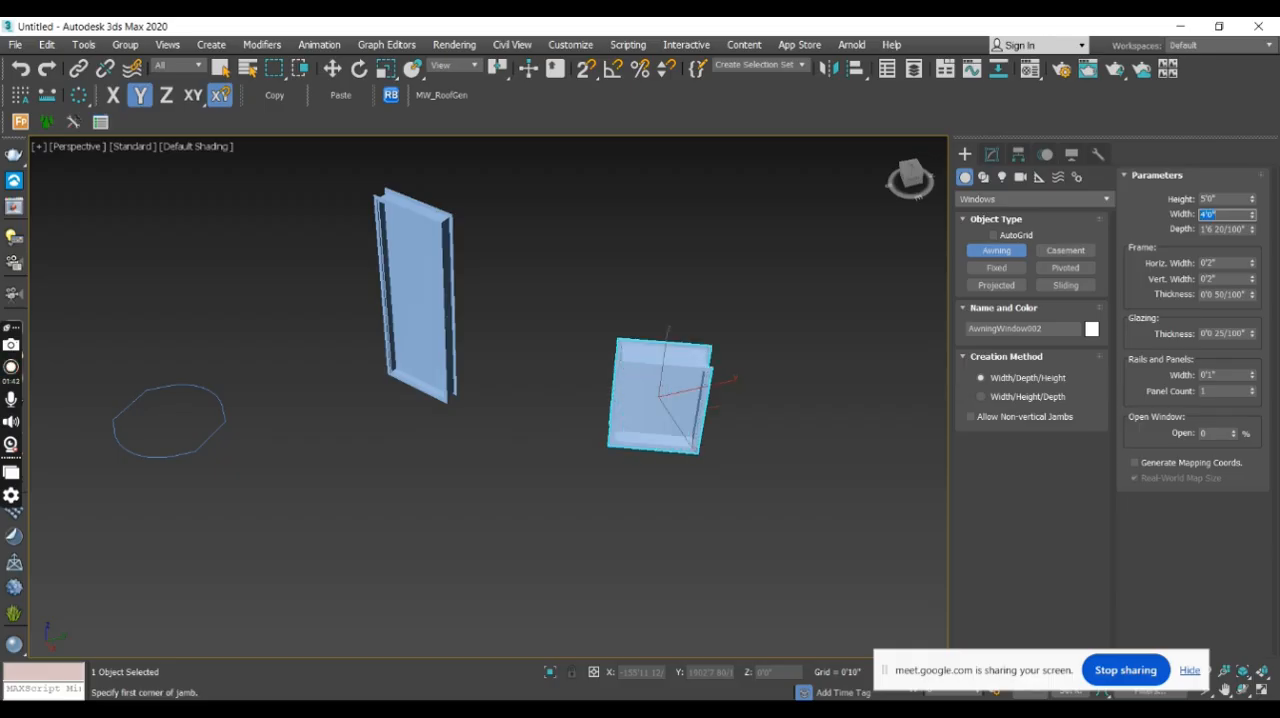
- Set the second awning window's width to 0'5" and view both windows from another side
{"action": "key", "text": "Tab"}
{"action": "key", "text": "shift+Tab"}
{"action": "type", "text": "5"}
{"action": "key", "text": "Return"}
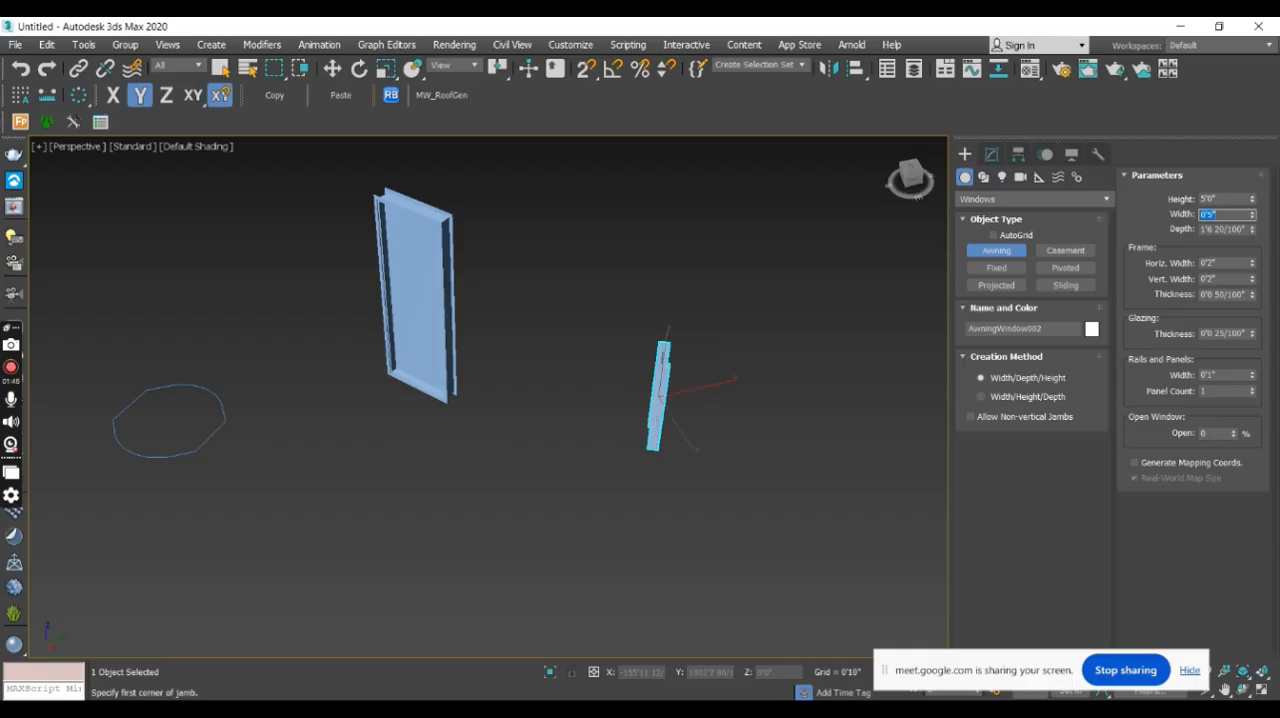
{"action": "middle_click_drag", "start_coordinate": [741, 452], "coordinate": [575, 357], "text": "alt"}
{"action": "scroll", "coordinate": [675, 441], "scroll_direction": "up", "scroll_amount": 5}
{"action": "scroll", "coordinate": [828, 485], "scroll_direction": "down", "scroll_amount": 5}
{"action": "middle_click_drag", "start_coordinate": [575, 357], "coordinate": [678, 354], "text": "alt"}
{"action": "scroll", "coordinate": [689, 357], "scroll_direction": "down", "scroll_amount": 3}
{"action": "scroll", "coordinate": [690, 353], "scroll_direction": "down", "scroll_amount": 5}
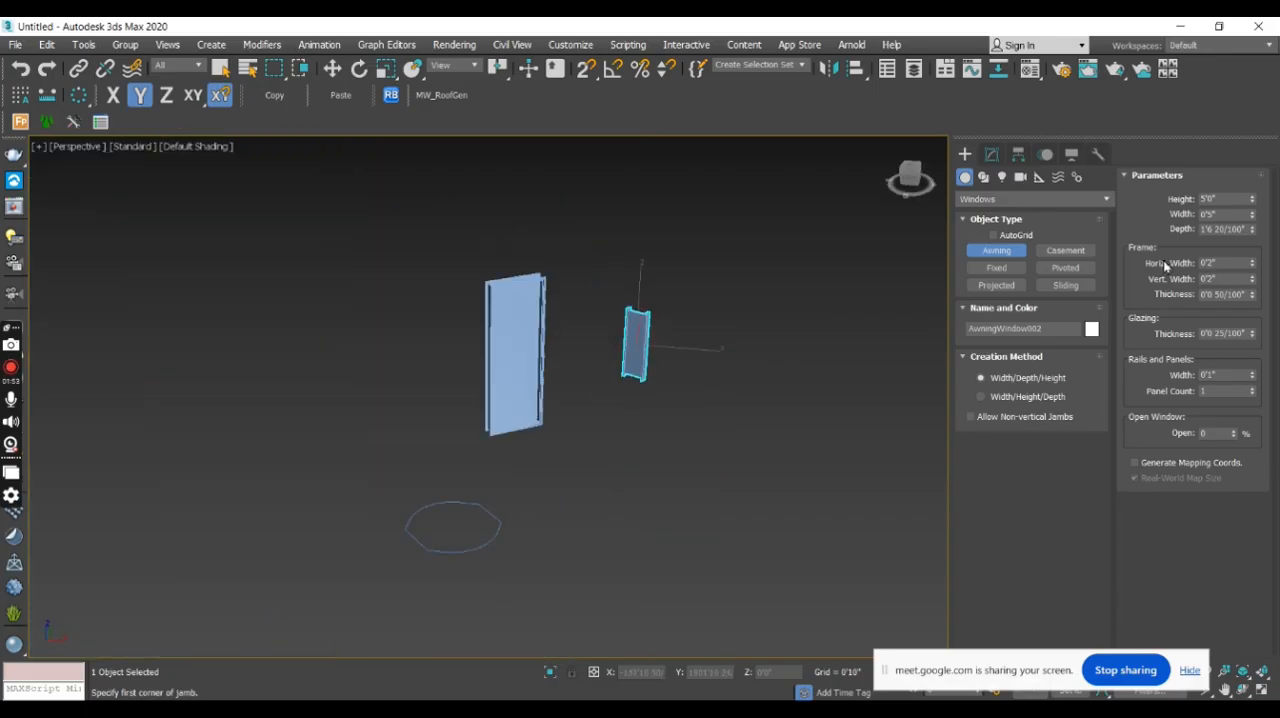
- Create a freehand casement window beside the awning windows, about 8'8" wide, 1'2" deep and 14'0" high
{"action": "left_click", "coordinate": [1065, 250]}
{"action": "middle_click_drag", "start_coordinate": [811, 392], "coordinate": [698, 367]}
{"action": "left_click_drag", "start_coordinate": [666, 381], "coordinate": [796, 372]}
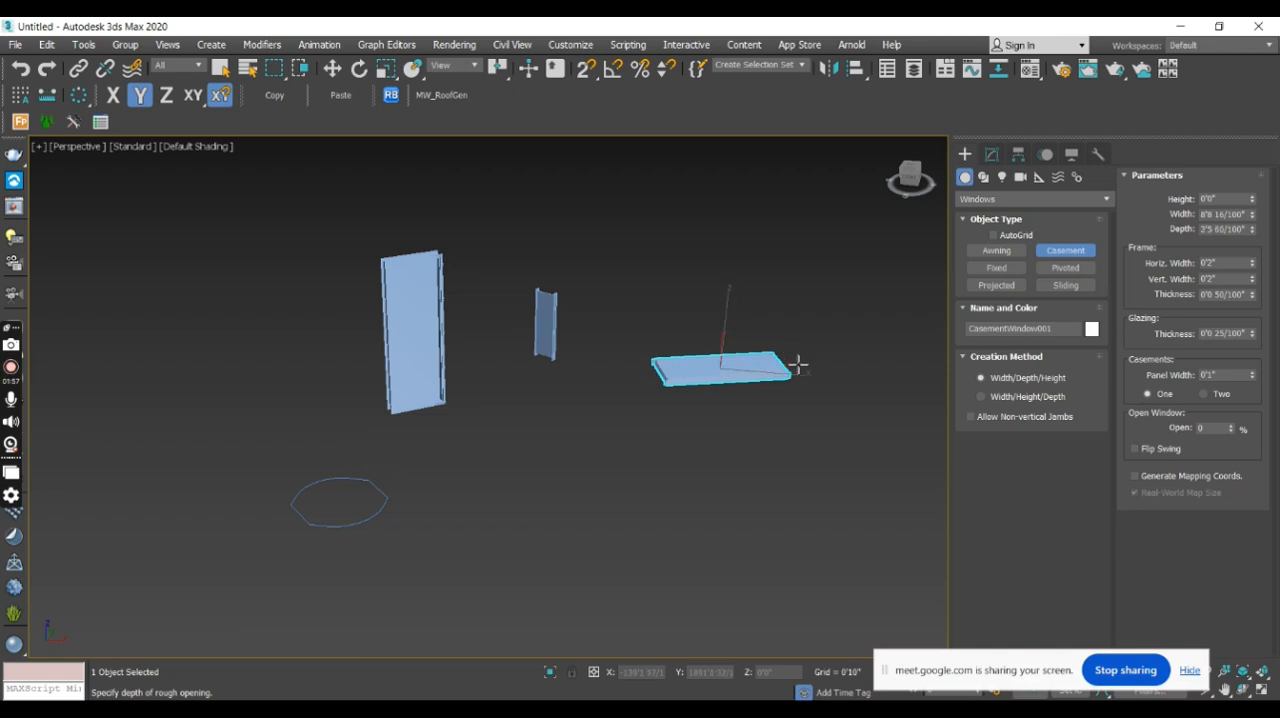
{"action": "left_click", "coordinate": [800, 368]}
{"action": "left_click", "coordinate": [829, 166]}
{"action": "middle_click_drag", "start_coordinate": [781, 353], "coordinate": [763, 429], "text": "alt"}
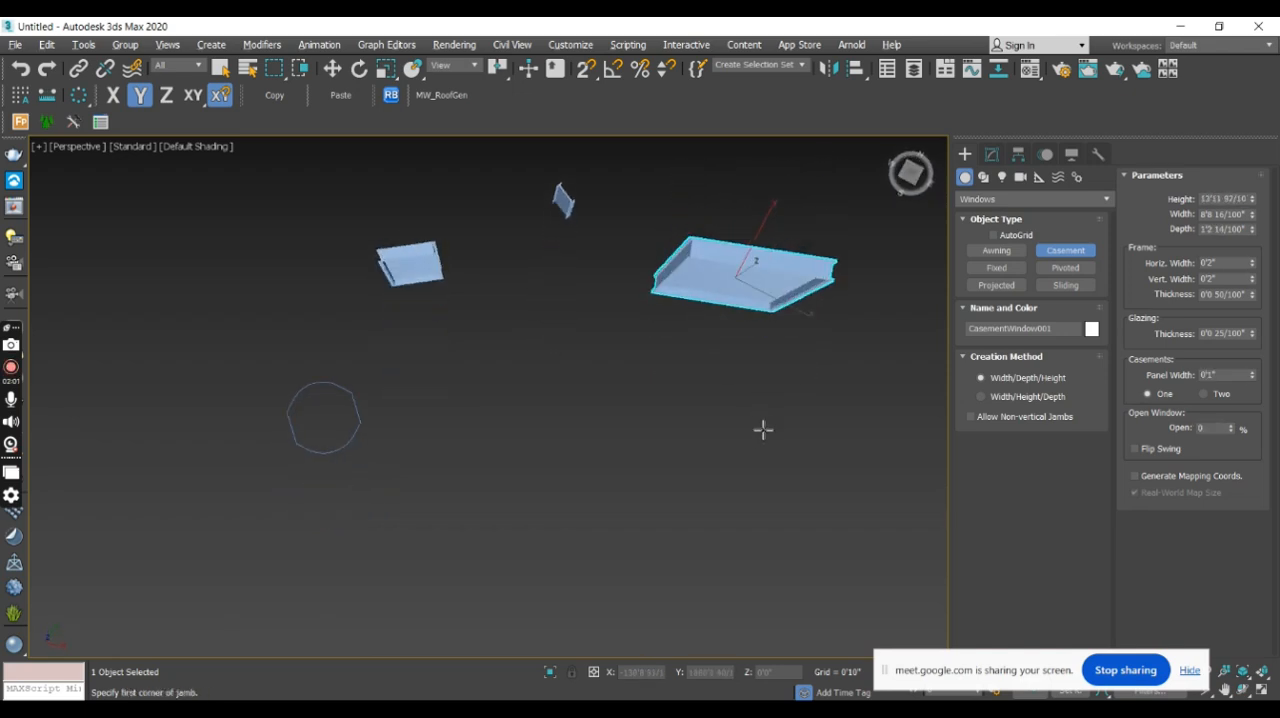
{"action": "scroll", "coordinate": [748, 264], "scroll_direction": "up", "scroll_amount": 5}
{"action": "scroll", "coordinate": [748, 264], "scroll_direction": "down", "scroll_amount": 1}
{"action": "scroll", "coordinate": [748, 264], "scroll_direction": "down", "scroll_amount": 4}
{"action": "middle_click_drag", "start_coordinate": [748, 264], "coordinate": [771, 218], "text": "alt"}
{"action": "scroll", "coordinate": [791, 254], "scroll_direction": "down", "scroll_amount": 2}
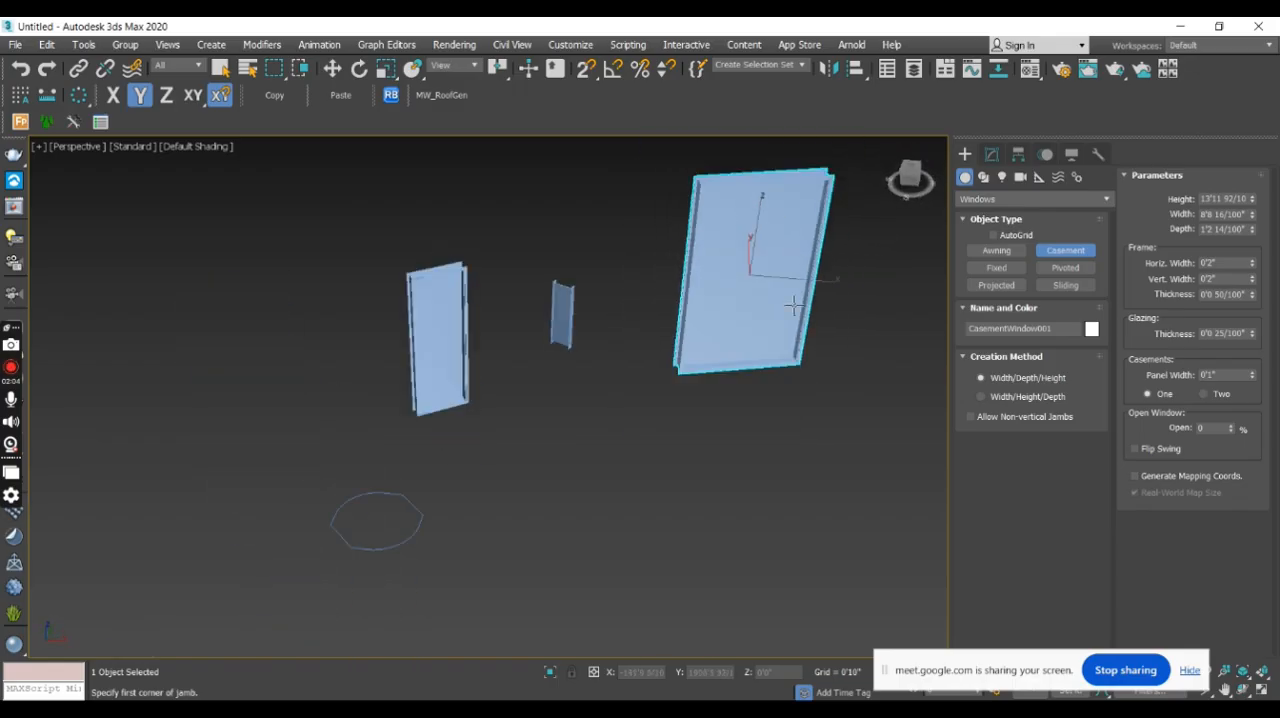
- Create a freehand fixed window between the tall awning and casement windows, about 5'10" wide and 1'2" deep, and end window creation
{"action": "left_click", "coordinate": [996, 268]}
{"action": "mouse_move", "coordinate": [543, 452]}
{"action": "left_mouse_down"}
{"action": "mouse_move", "coordinate": [602, 463]}
{"action": "mouse_move", "coordinate": [628, 433]}
{"action": "left_mouse_up"}
{"action": "left_click", "coordinate": [627, 420]}
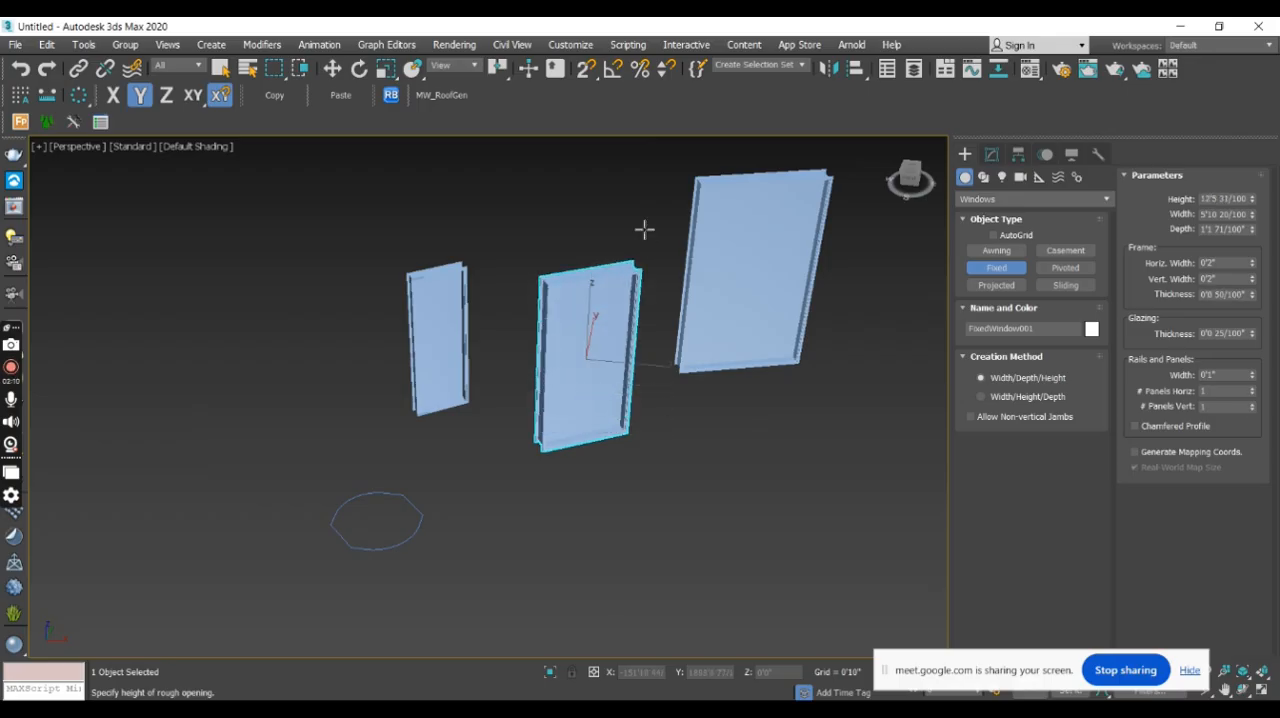
{"action": "left_click", "coordinate": [651, 270]}
{"action": "key", "text": "w"}
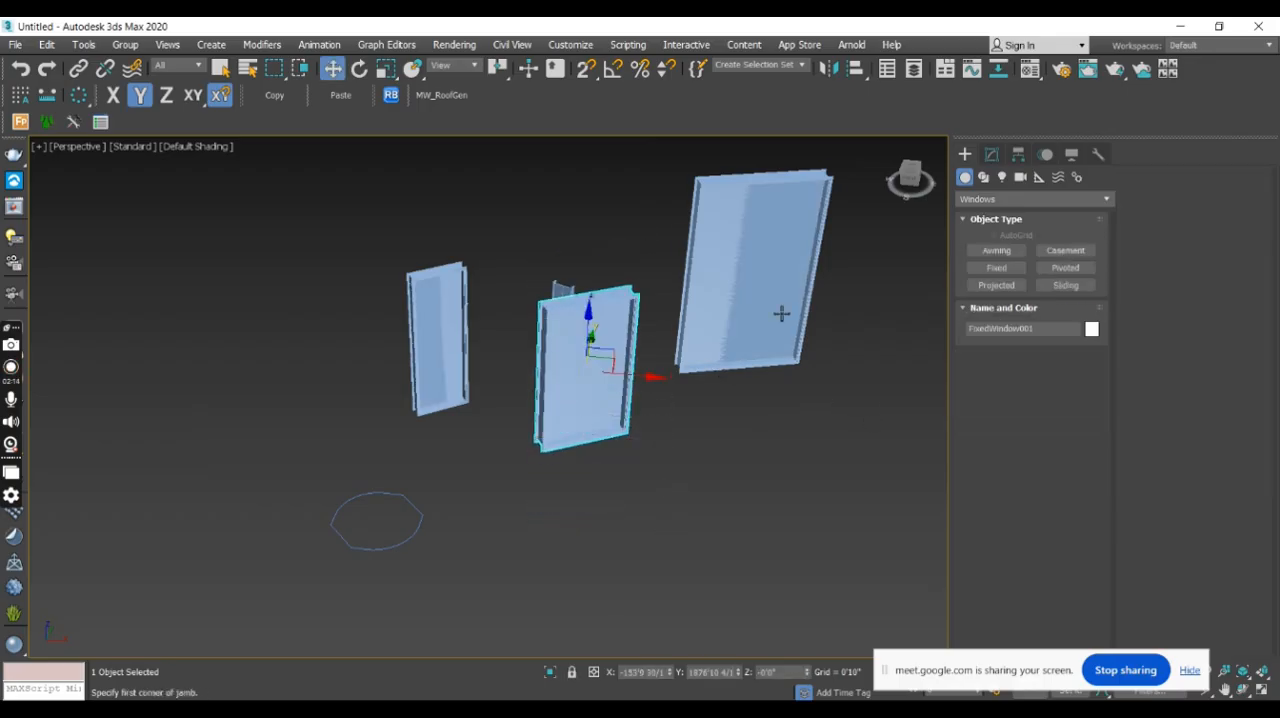
- Enable Flip Swing for the casement window and nudge it about 2 inches along the X axis
{"action": "left_click", "coordinate": [777, 311]}
{"action": "left_click", "coordinate": [996, 156]}
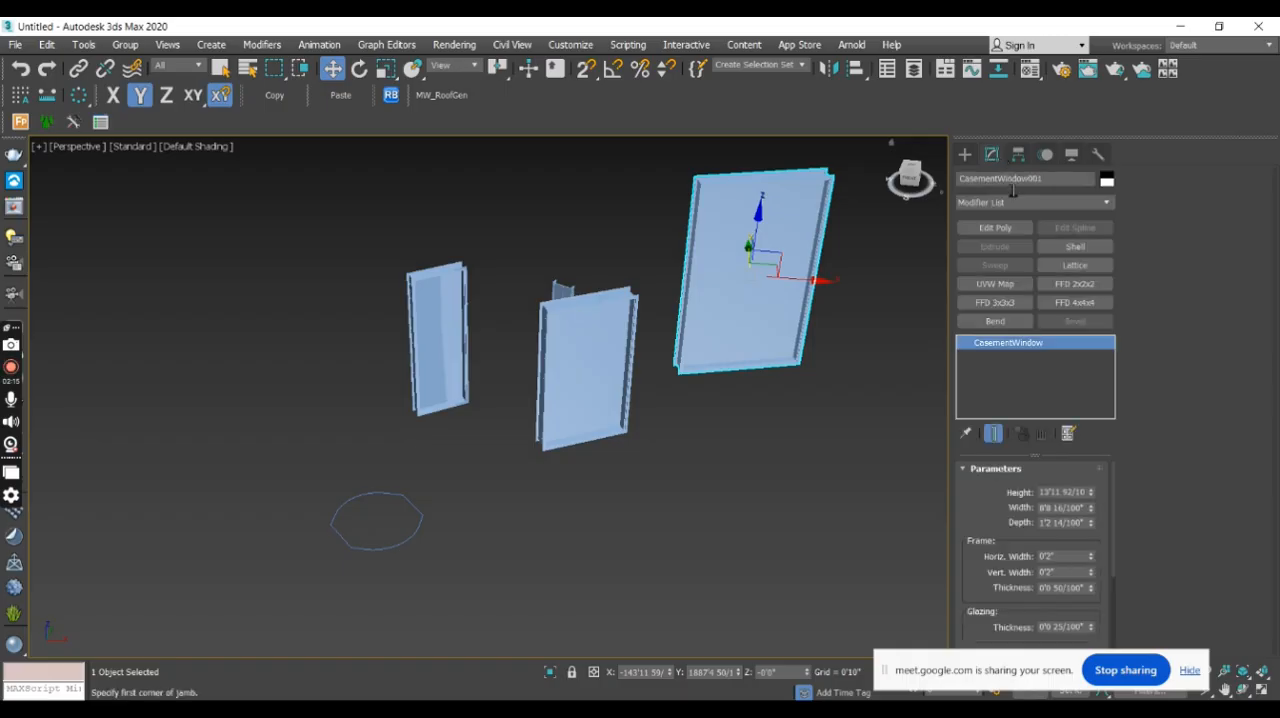
{"action": "left_click_drag", "start_coordinate": [1114, 512], "coordinate": [1123, 600]}
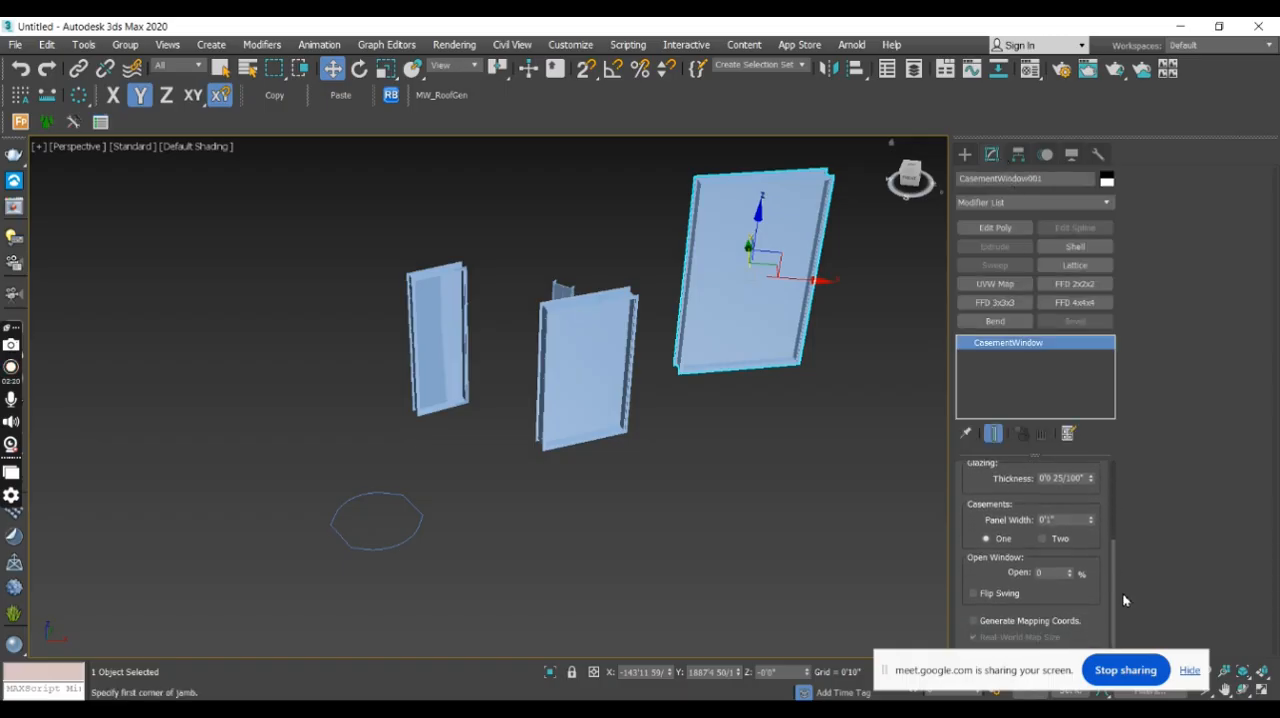
{"action": "left_click", "coordinate": [973, 594]}
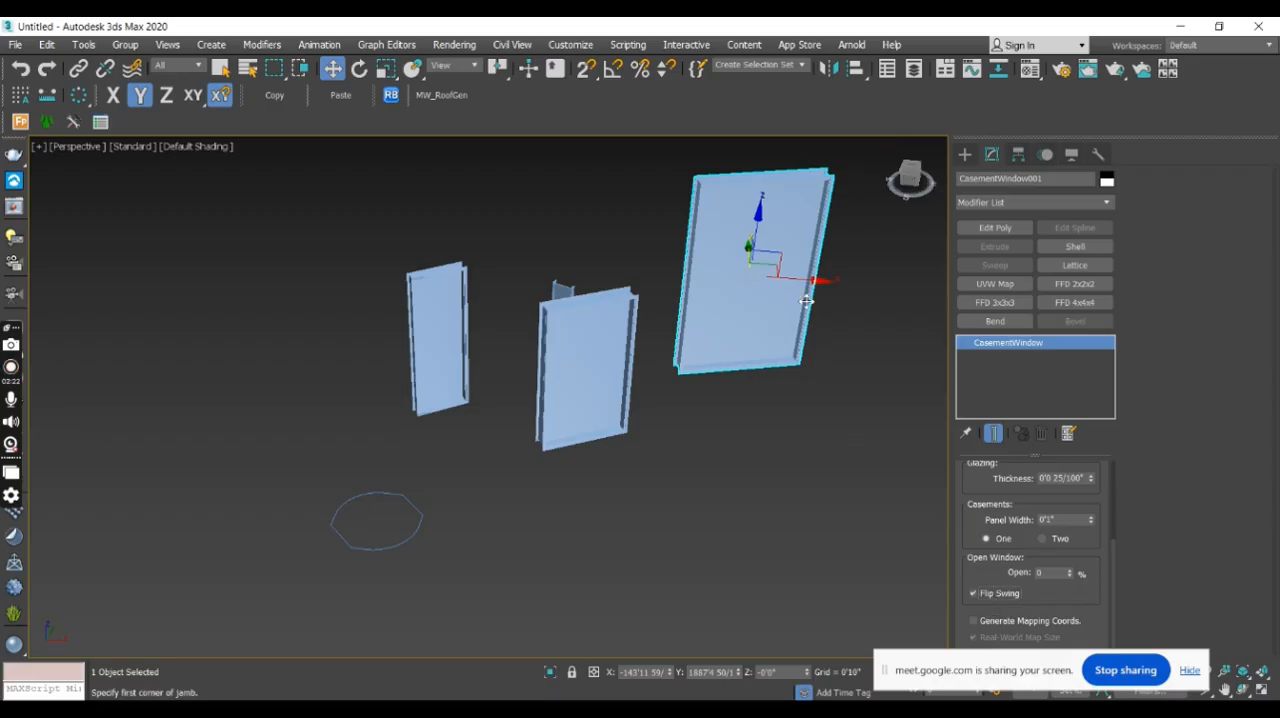
{"action": "mouse_move", "coordinate": [816, 283]}
{"action": "left_mouse_down"}
{"action": "mouse_move", "coordinate": [770, 282]}
{"action": "mouse_move", "coordinate": [819, 283]}
{"action": "left_mouse_up"}
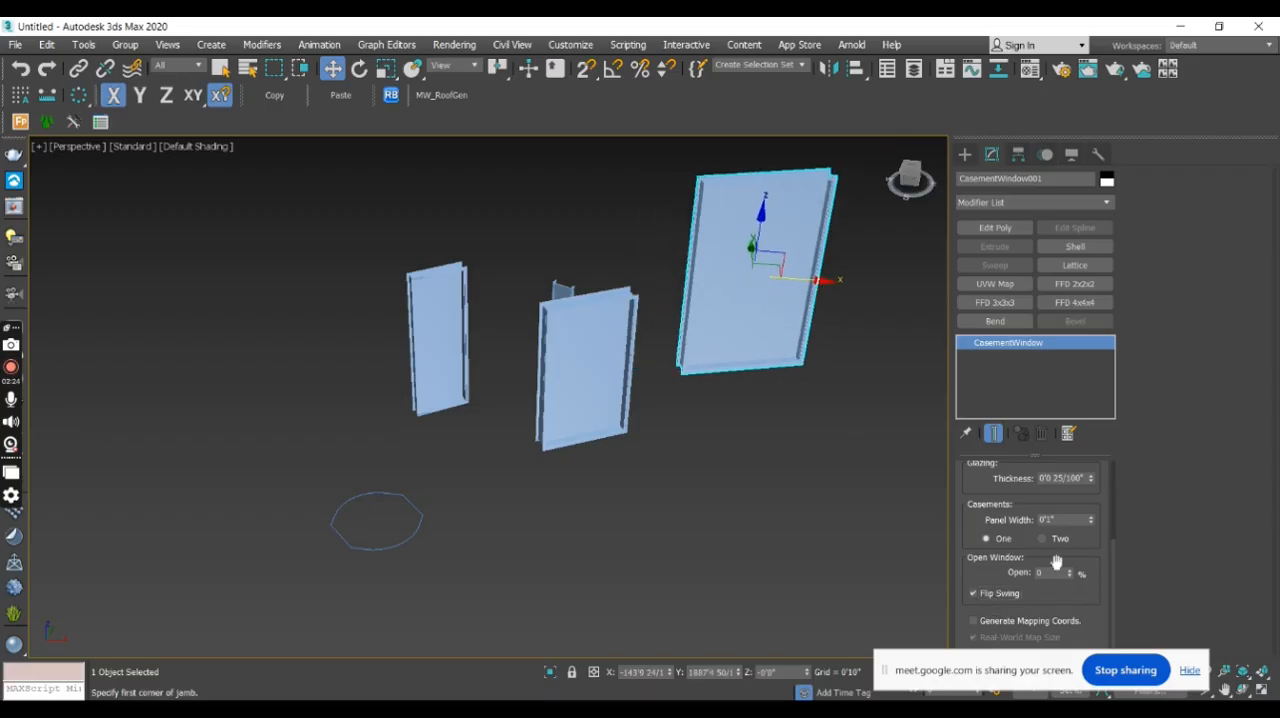
- Compare one and two casements on the casement window, keeping the Two option
{"action": "left_click", "coordinate": [1043, 539]}
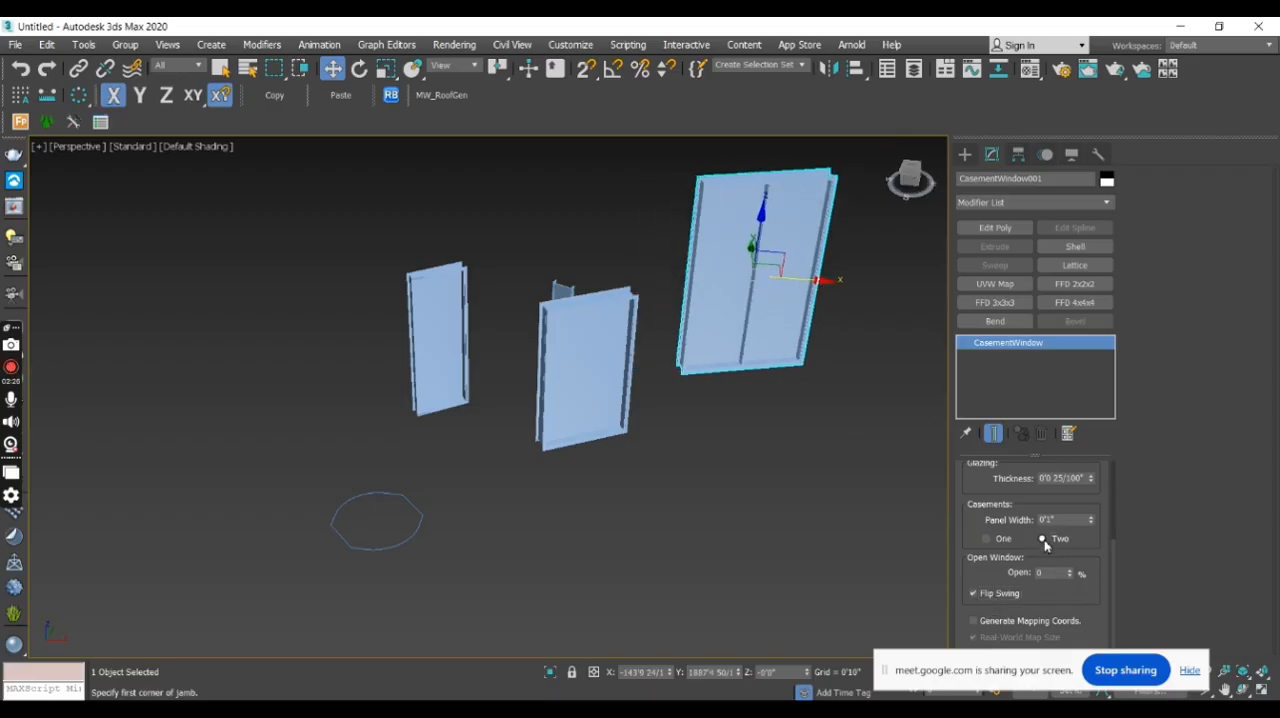
{"action": "left_click", "coordinate": [988, 540]}
{"action": "middle_click_drag", "start_coordinate": [866, 406], "coordinate": [761, 289], "text": "alt"}
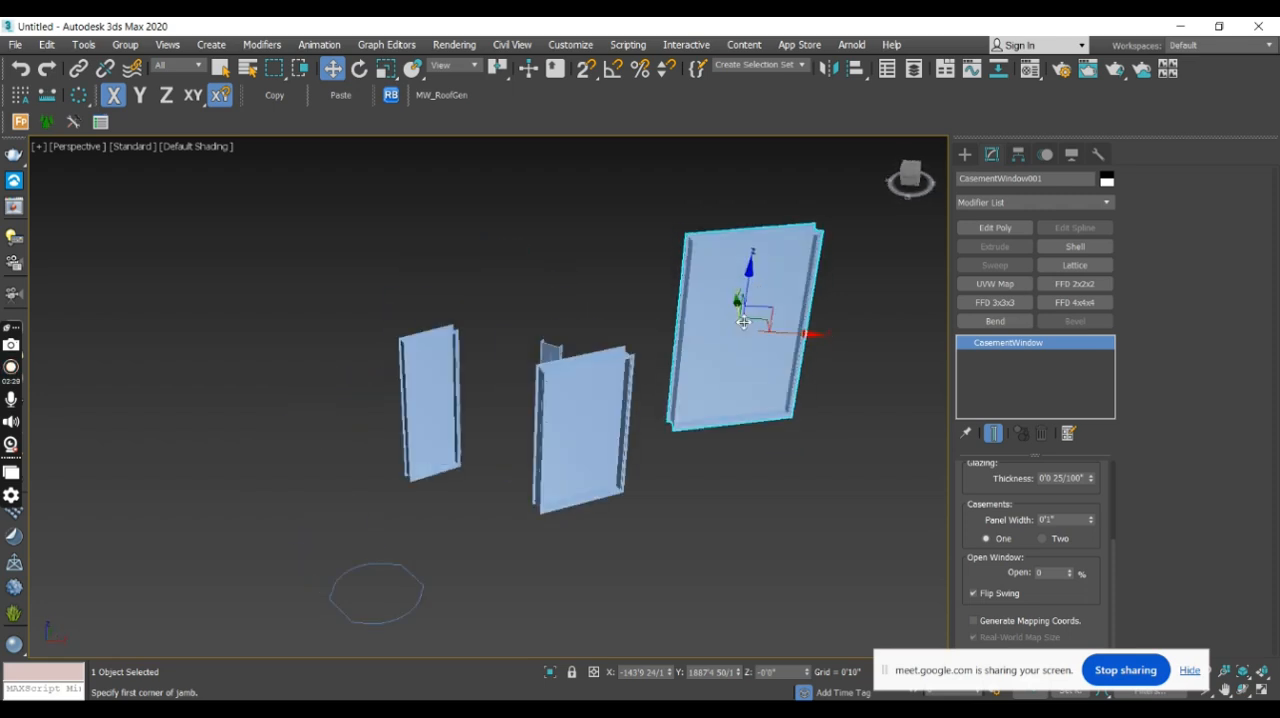
{"action": "left_click", "coordinate": [1043, 539]}
{"action": "middle_click_drag", "start_coordinate": [823, 414], "coordinate": [842, 442], "text": "alt"}
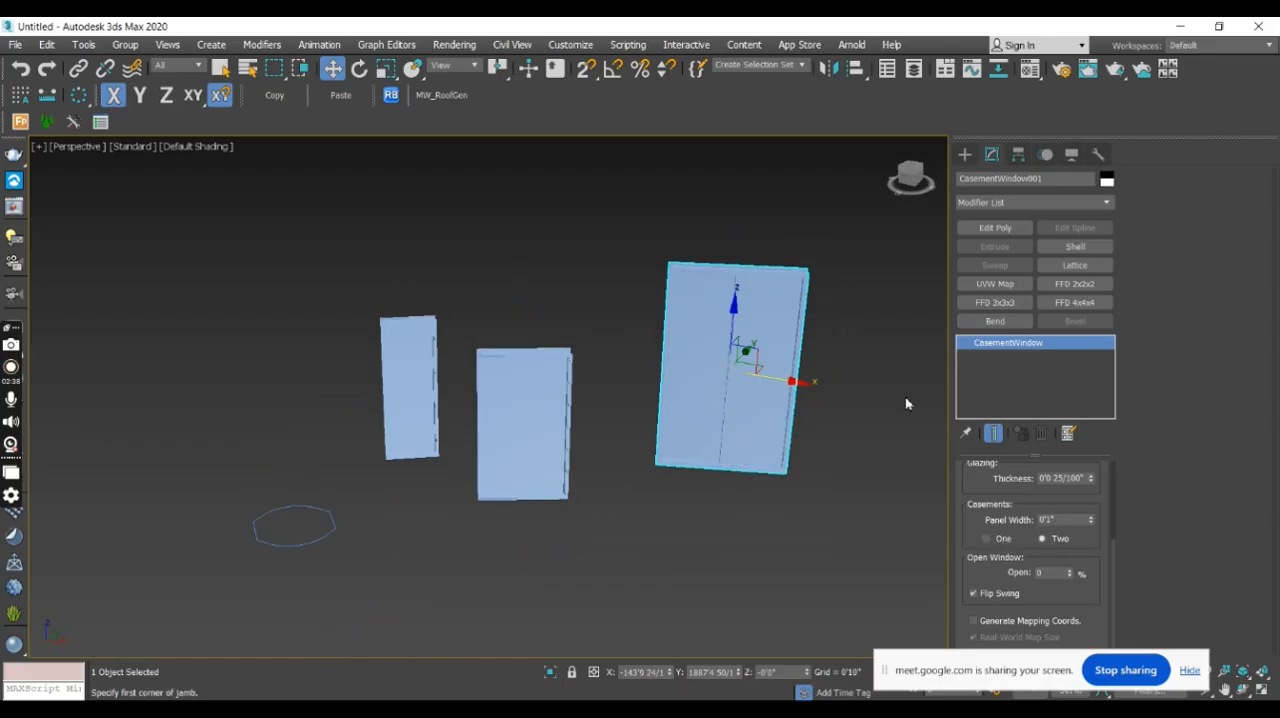
- Change the casement window's object colour to grey and display edged faces in the viewport
{"action": "left_click", "coordinate": [1106, 181]}
{"action": "left_click", "coordinate": [478, 297]}
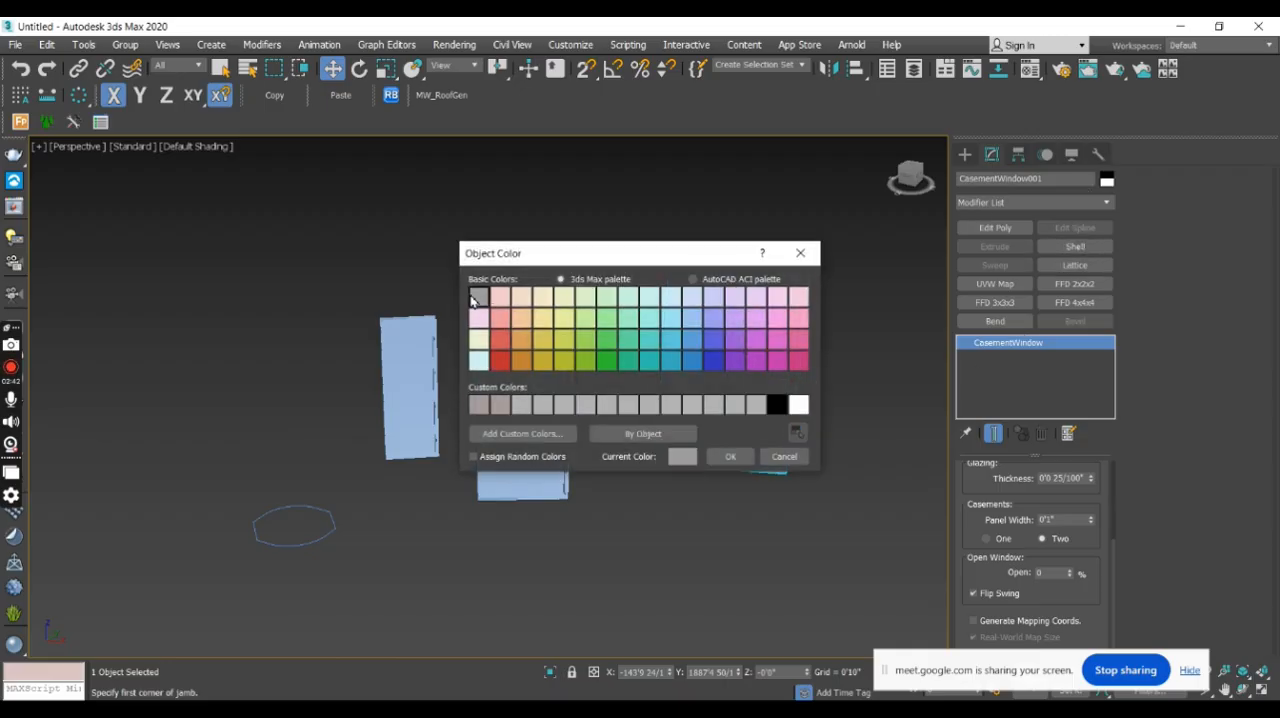
{"action": "left_click", "coordinate": [730, 456]}
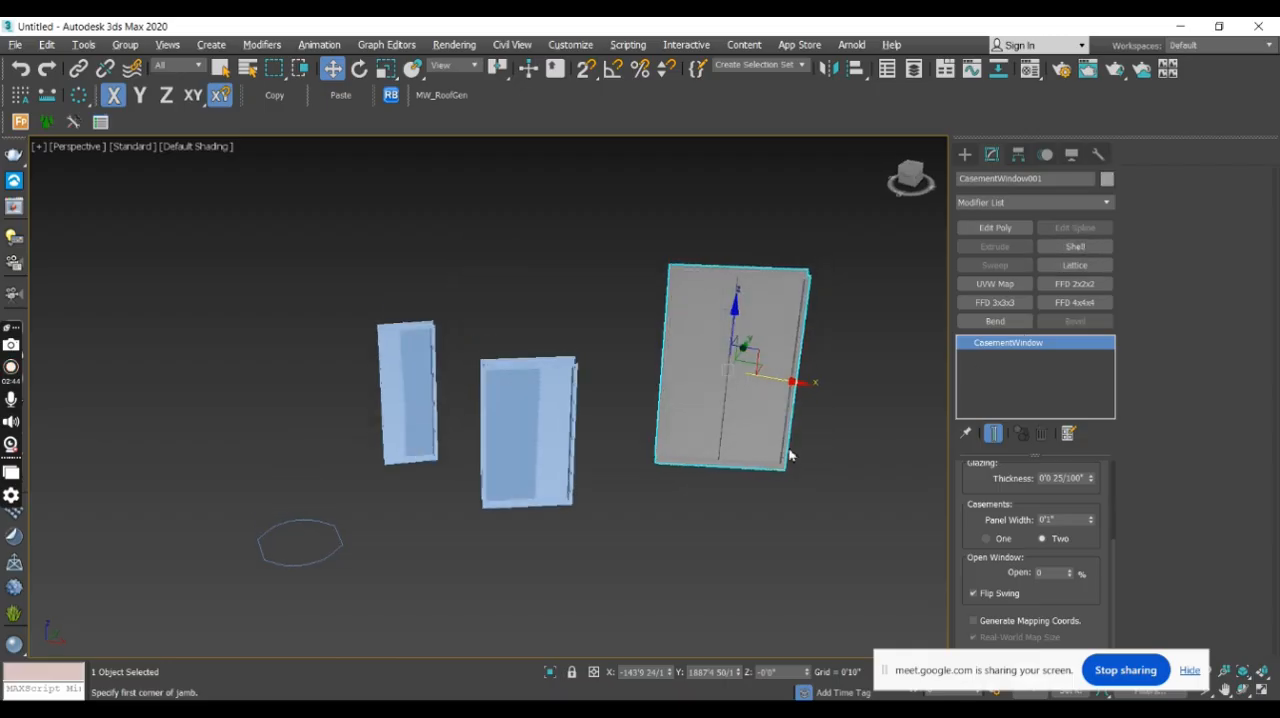
{"action": "key", "text": "F4"}
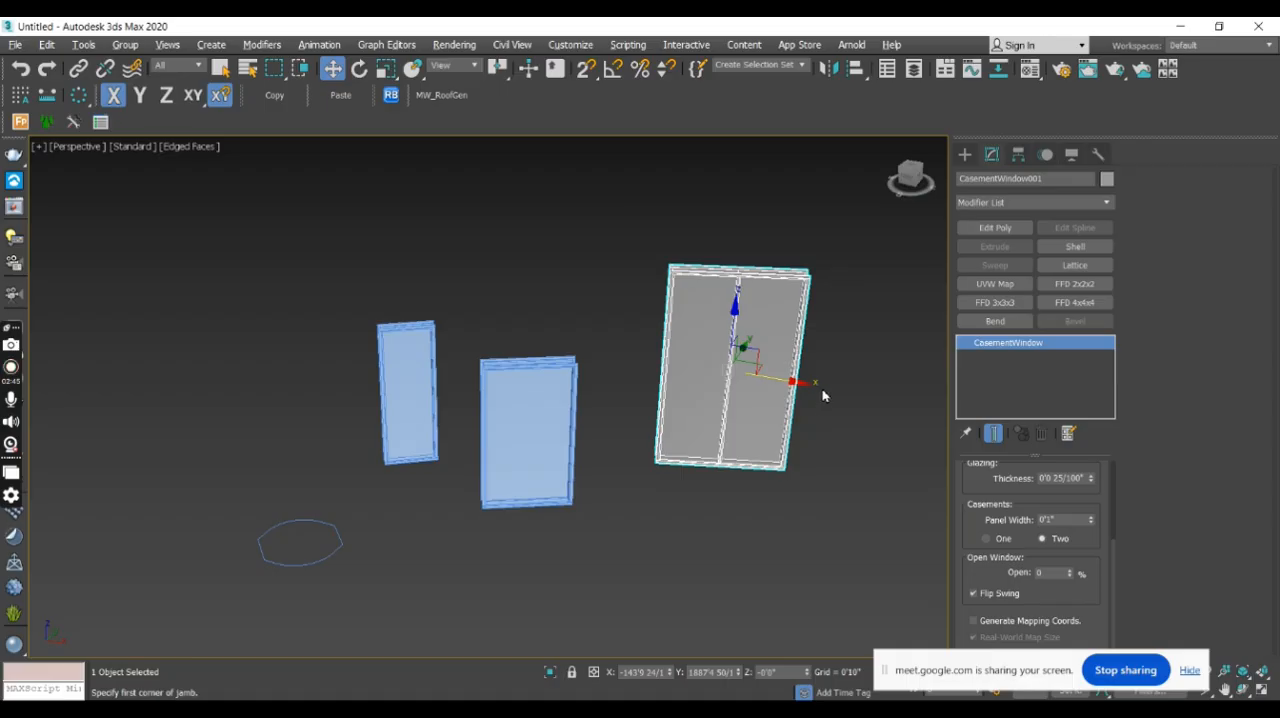
- Examine the casement window's frame and its two panels up close and from several sides
{"action": "left_click", "coordinate": [815, 397]}
{"action": "middle_click_drag", "start_coordinate": [815, 397], "coordinate": [795, 414]}
{"action": "scroll", "coordinate": [633, 352], "scroll_direction": "up", "scroll_amount": 3}
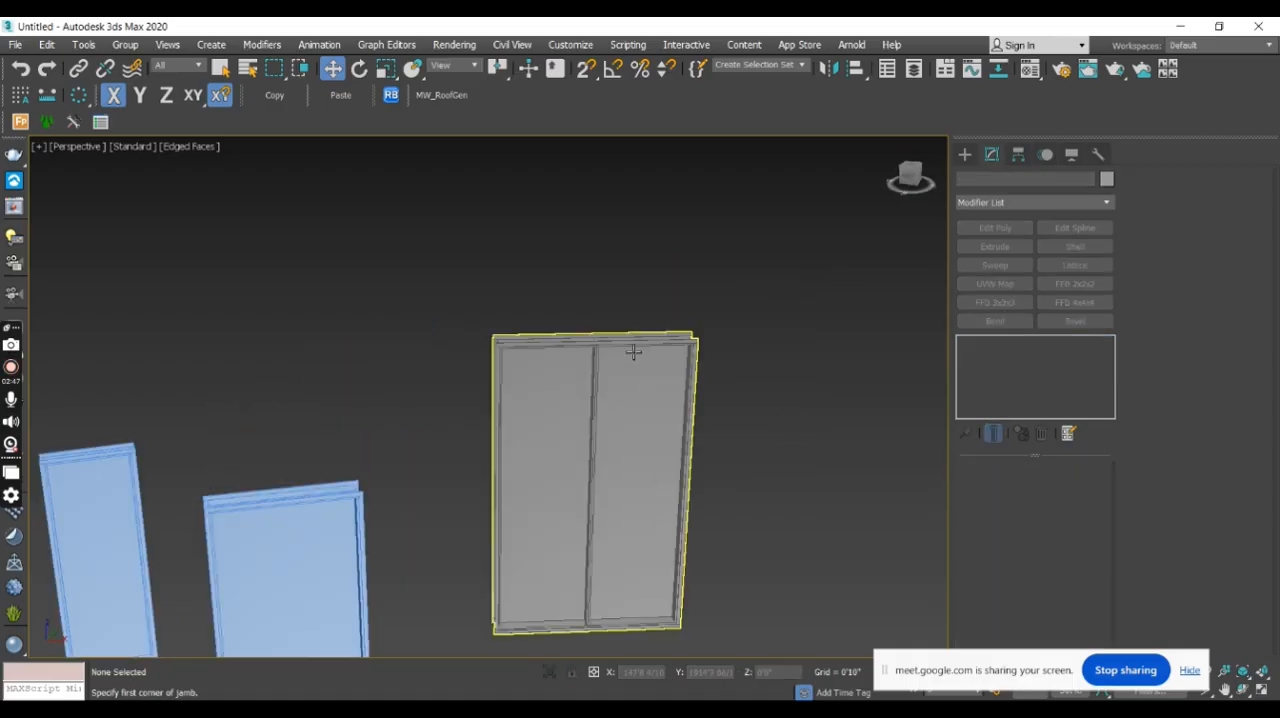
{"action": "scroll", "coordinate": [633, 352], "scroll_direction": "up", "scroll_amount": 3}
{"action": "scroll", "coordinate": [585, 390], "scroll_direction": "down", "scroll_amount": 3}
{"action": "left_click", "coordinate": [589, 397]}
{"action": "middle_click_drag", "start_coordinate": [589, 397], "coordinate": [602, 530], "text": "alt"}
{"action": "middle_click_drag", "start_coordinate": [583, 486], "coordinate": [577, 258]}
{"action": "scroll", "coordinate": [514, 517], "scroll_direction": "up", "scroll_amount": 6}
{"action": "scroll", "coordinate": [526, 531], "scroll_direction": "down", "scroll_amount": 4}
{"action": "middle_click_drag", "start_coordinate": [594, 513], "coordinate": [703, 354]}
{"action": "scroll", "coordinate": [703, 354], "scroll_direction": "down", "scroll_amount": 5}
{"action": "middle_click_drag", "start_coordinate": [484, 424], "coordinate": [454, 426], "text": "alt"}
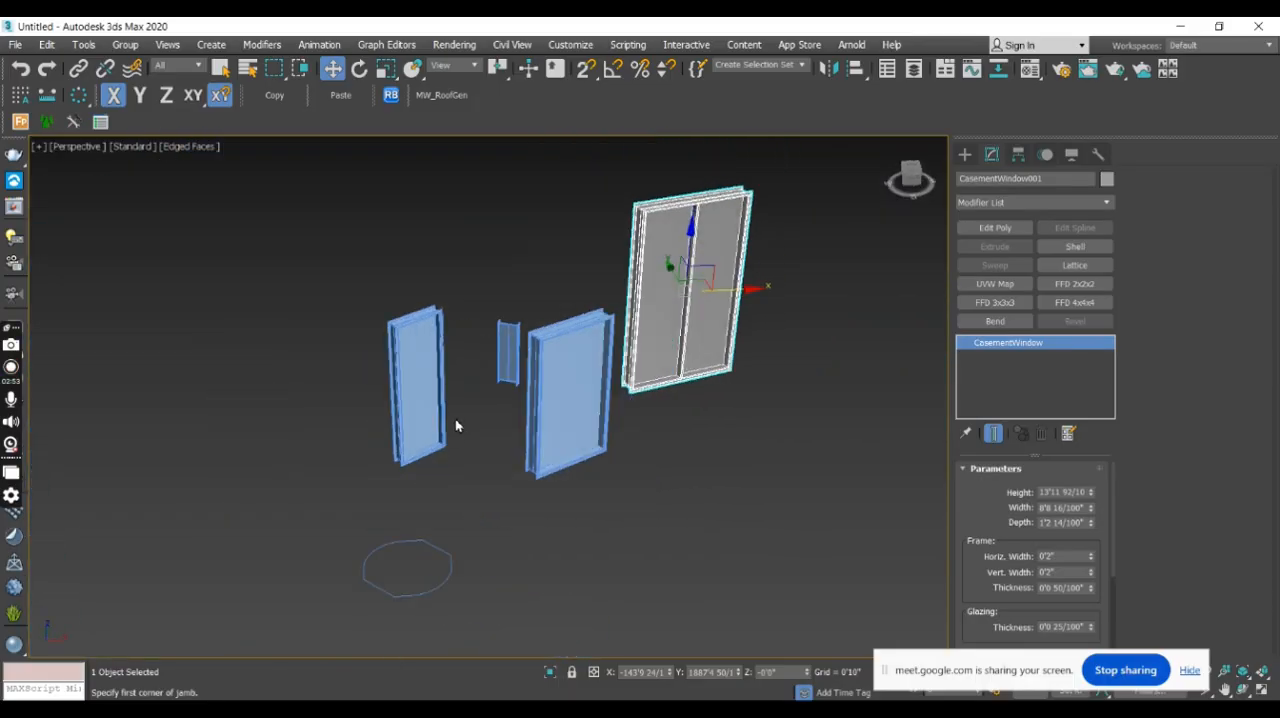
- Set the tall awning window's rail width to 0'0" and its opening to 40 percent
{"action": "left_click", "coordinate": [429, 414]}
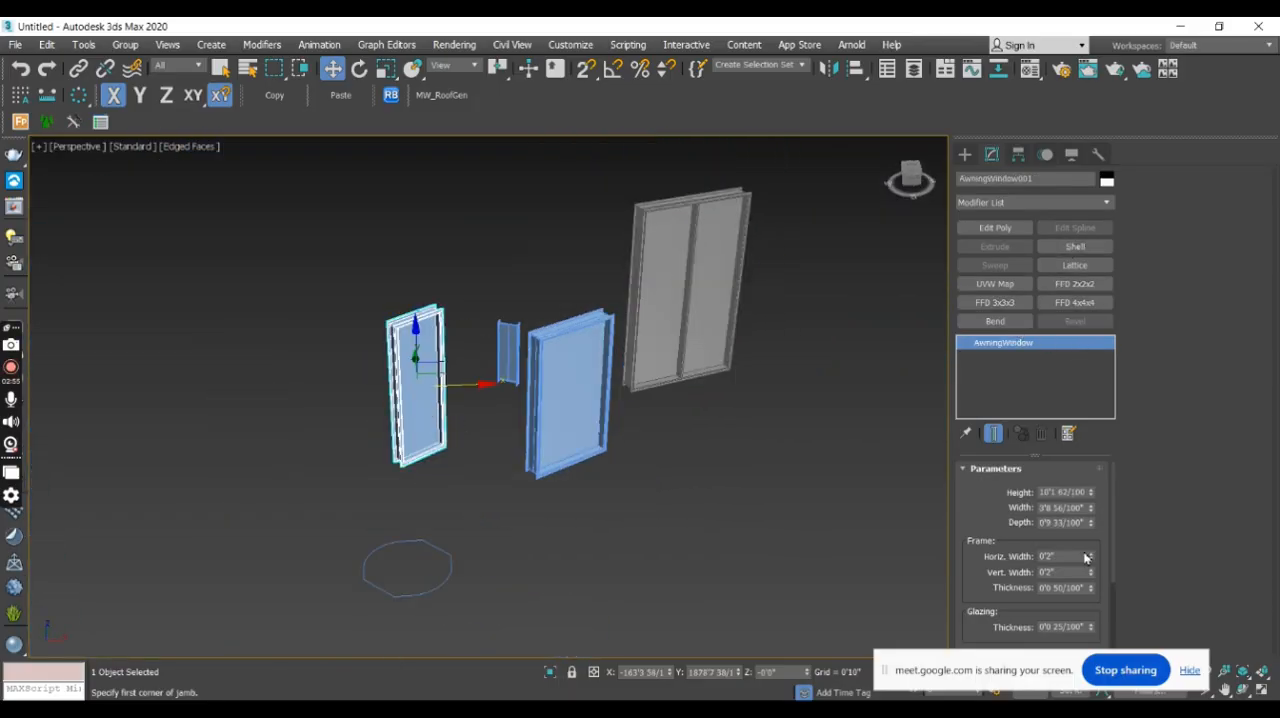
{"action": "left_click_drag", "start_coordinate": [1115, 541], "coordinate": [1123, 620]}
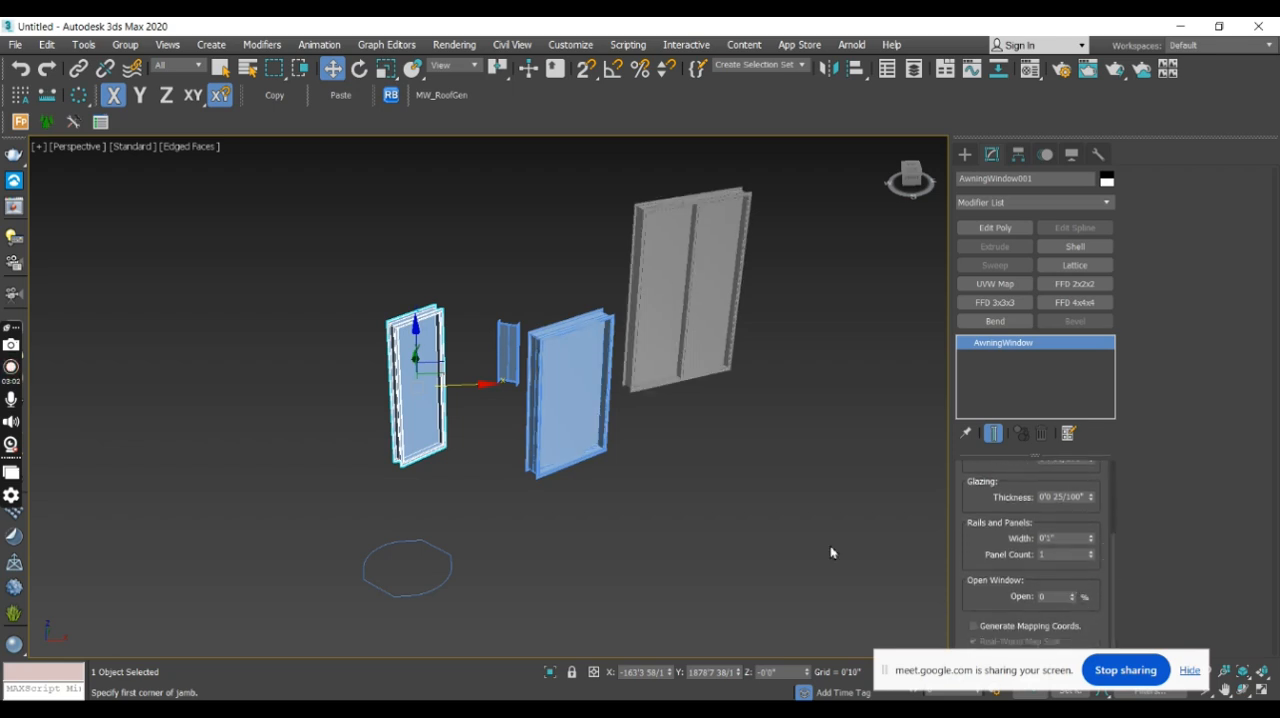
{"action": "middle_click_drag", "start_coordinate": [541, 506], "coordinate": [539, 496], "text": "alt"}
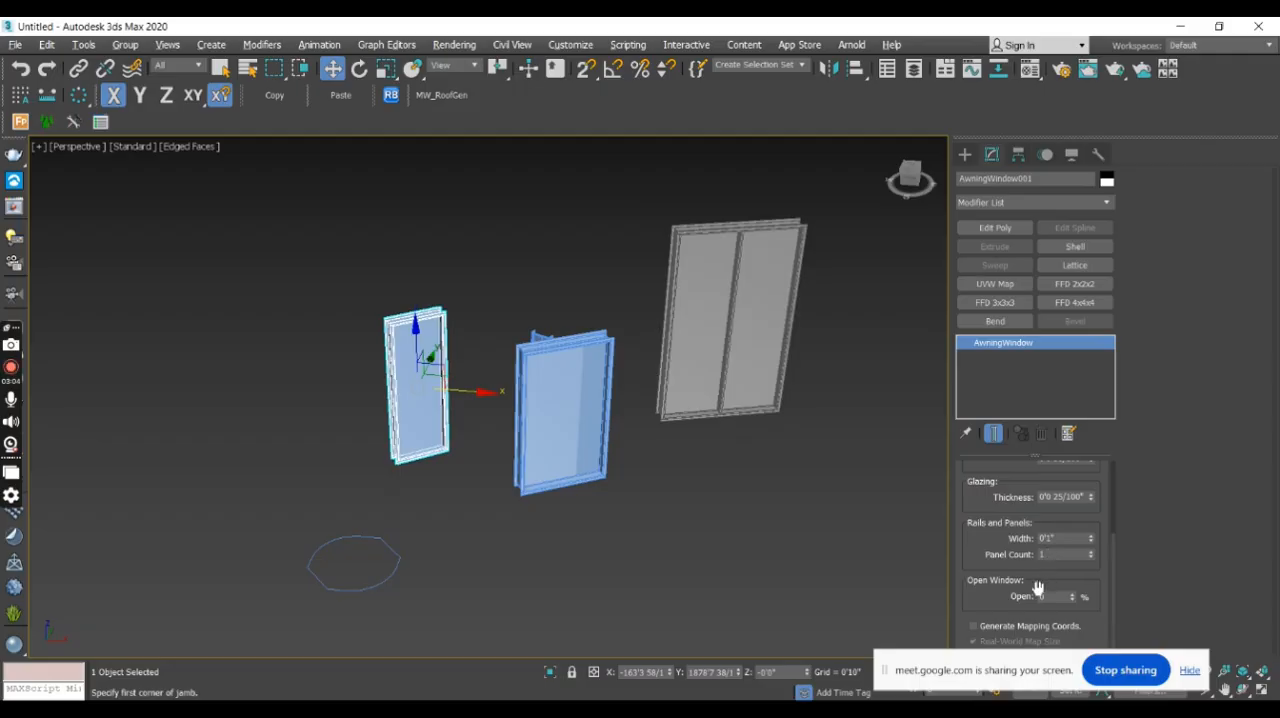
{"action": "middle_click_drag", "start_coordinate": [526, 391], "coordinate": [596, 427]}
{"action": "scroll", "coordinate": [536, 434], "scroll_direction": "up", "scroll_amount": 5}
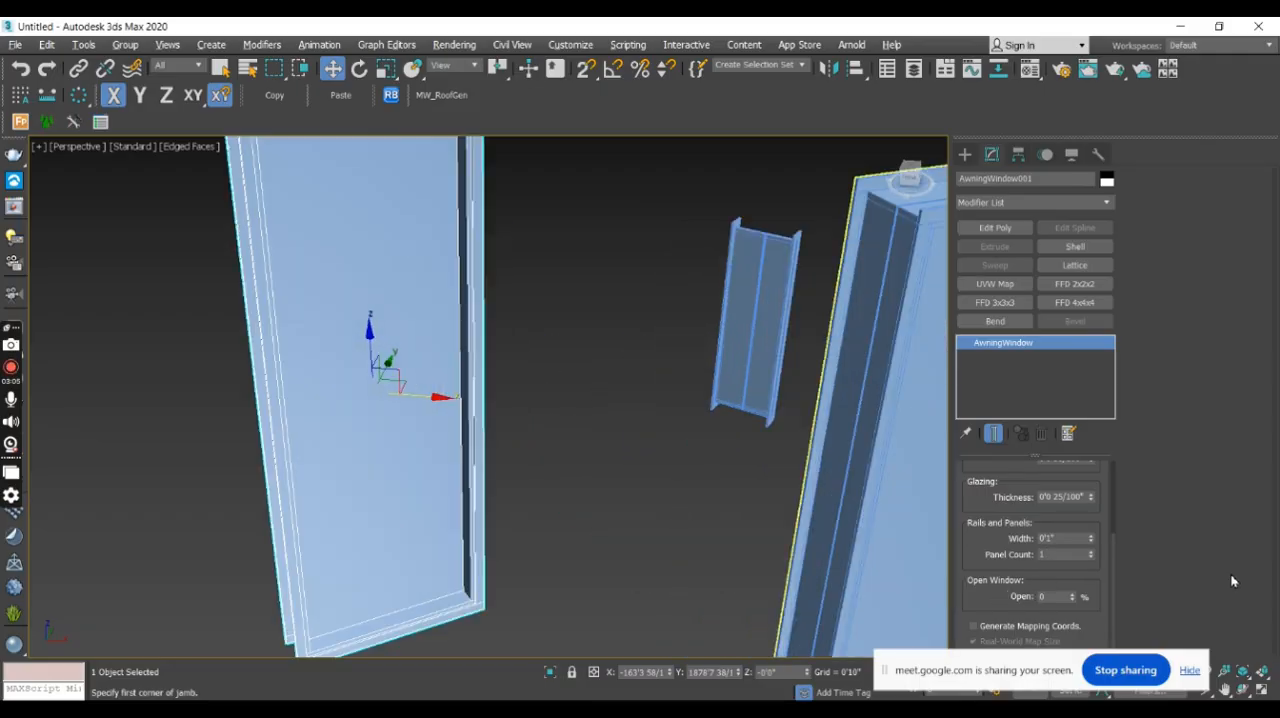
{"action": "mouse_move", "coordinate": [1070, 599]}
{"action": "left_mouse_down"}
{"action": "mouse_move", "coordinate": [1080, 562]}
{"action": "mouse_move", "coordinate": [1087, 602]}
{"action": "left_mouse_up"}
{"action": "scroll", "coordinate": [737, 354], "scroll_direction": "down", "scroll_amount": 6}
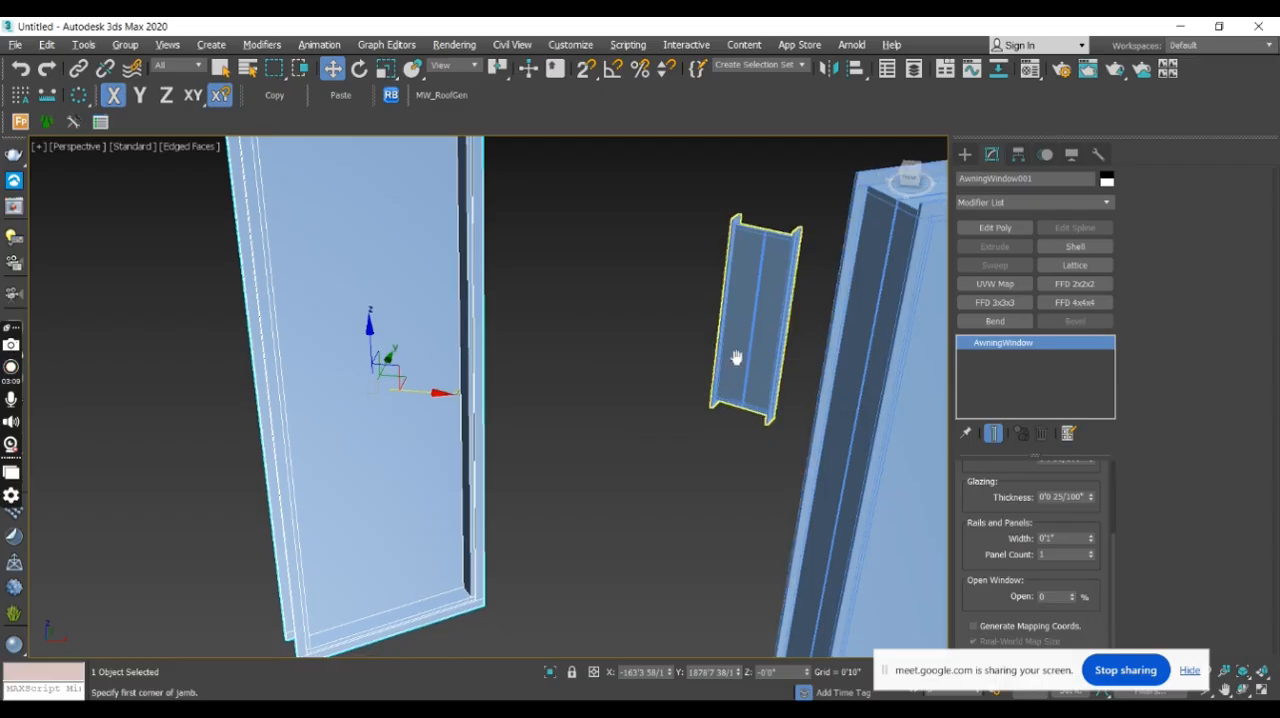
{"action": "middle_click_drag", "start_coordinate": [693, 408], "coordinate": [683, 407], "text": "alt"}
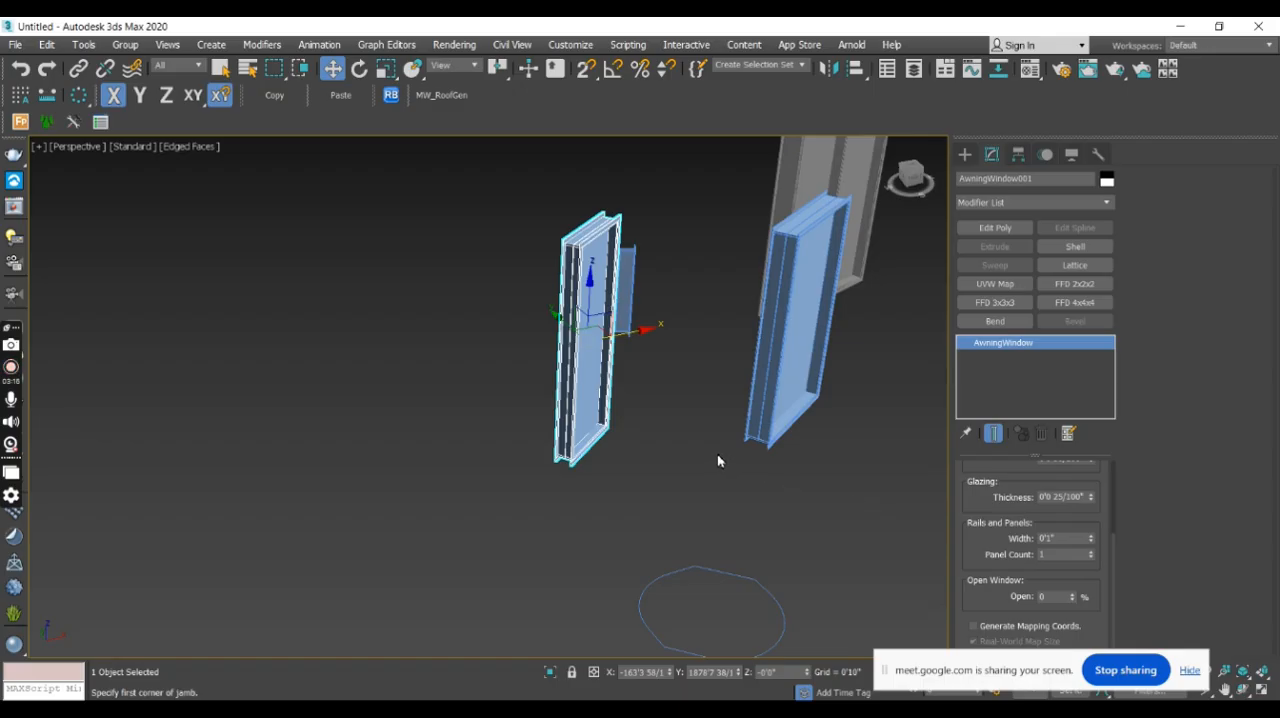
{"action": "right_click", "coordinate": [1091, 546]}
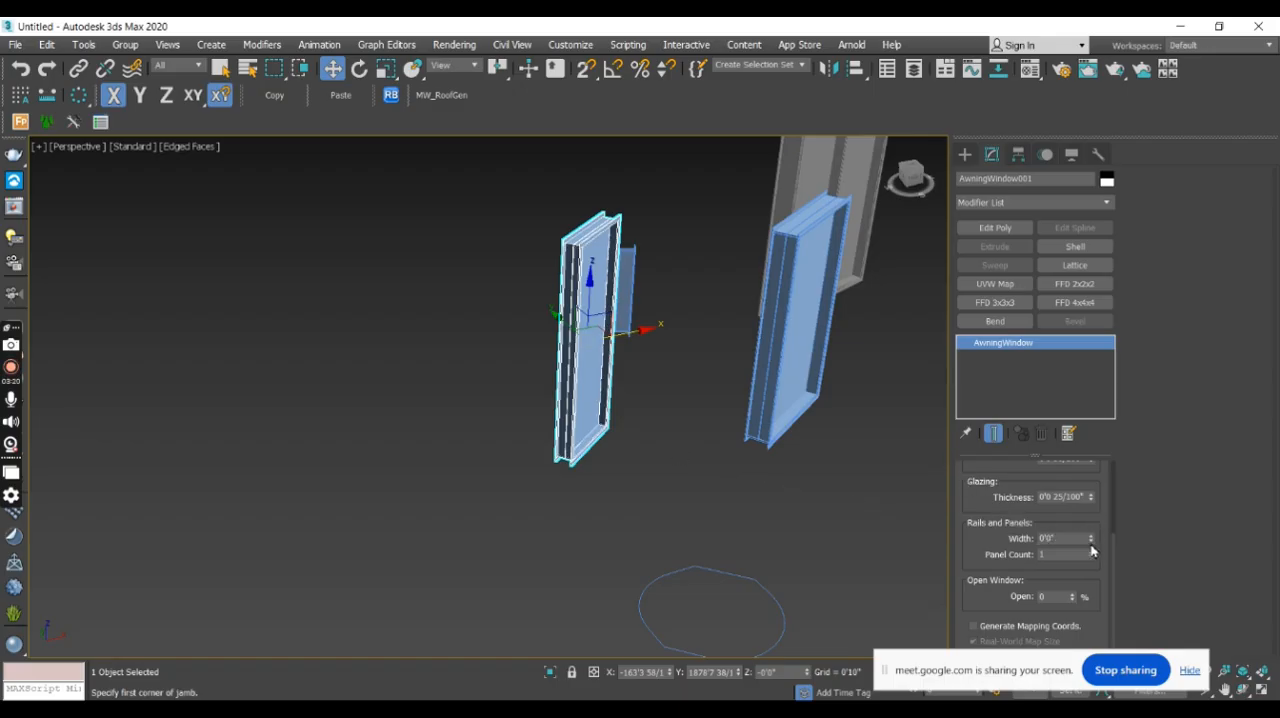
{"action": "left_click_drag", "start_coordinate": [1074, 598], "coordinate": [1108, 580]}
{"action": "middle_click_drag", "start_coordinate": [777, 451], "coordinate": [651, 418], "text": "alt"}
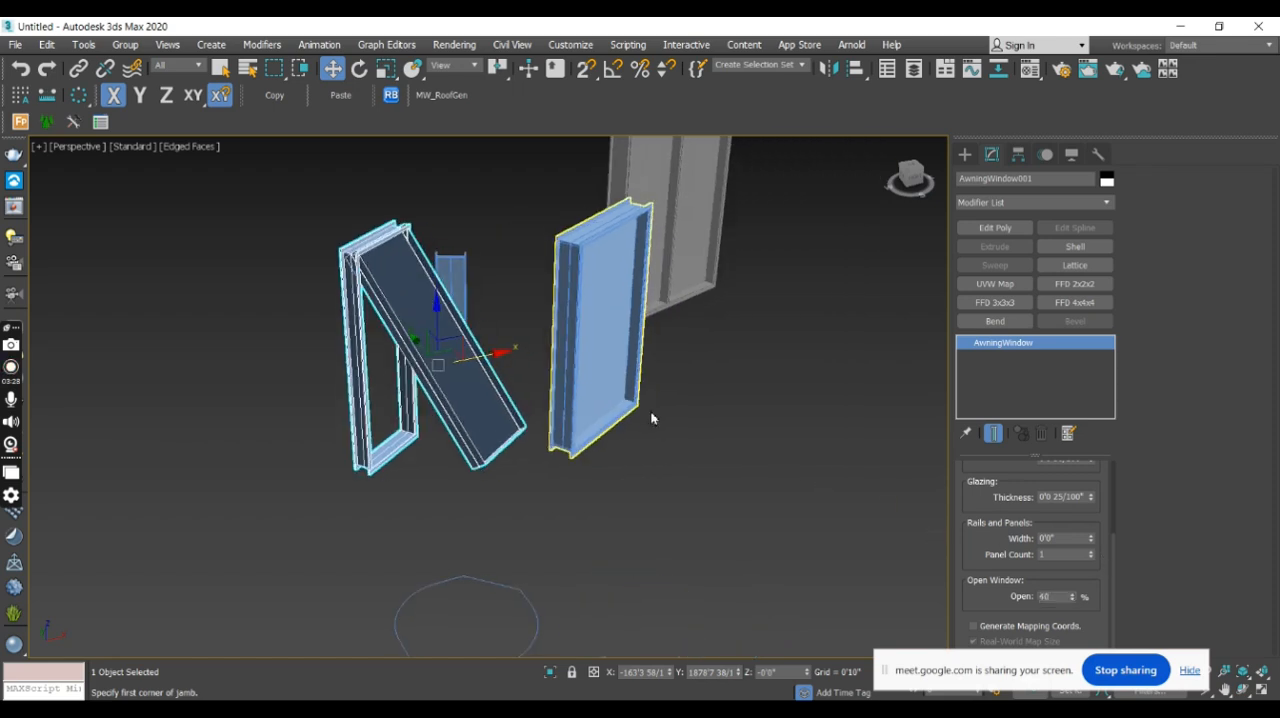
- Create a freehand pivoted window beside the existing windows, about 9'4" wide, 0'10" deep and 10'7" high, and end window creation
{"action": "left_click", "coordinate": [965, 154]}
{"action": "middle_click_drag", "start_coordinate": [871, 351], "coordinate": [777, 407]}
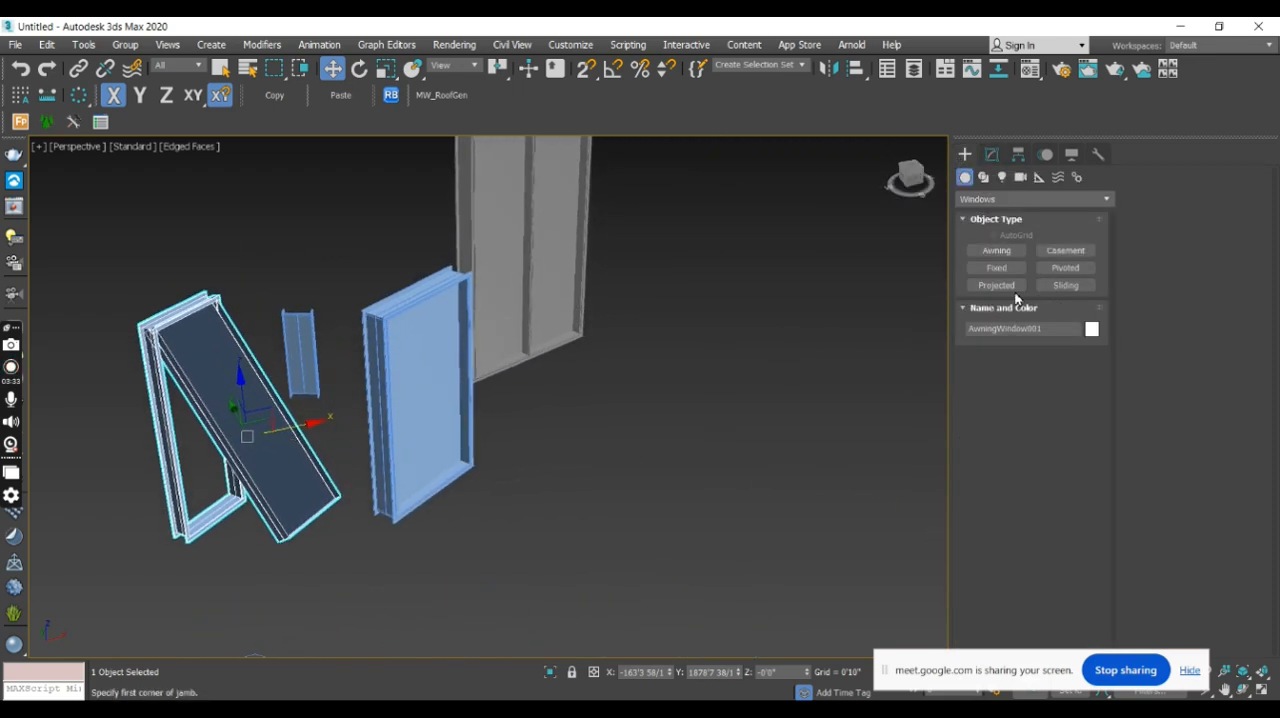
{"action": "left_click", "coordinate": [1063, 268]}
{"action": "left_click_drag", "start_coordinate": [764, 345], "coordinate": [719, 414]}
{"action": "left_click", "coordinate": [714, 412]}
{"action": "left_click", "coordinate": [817, 262]}
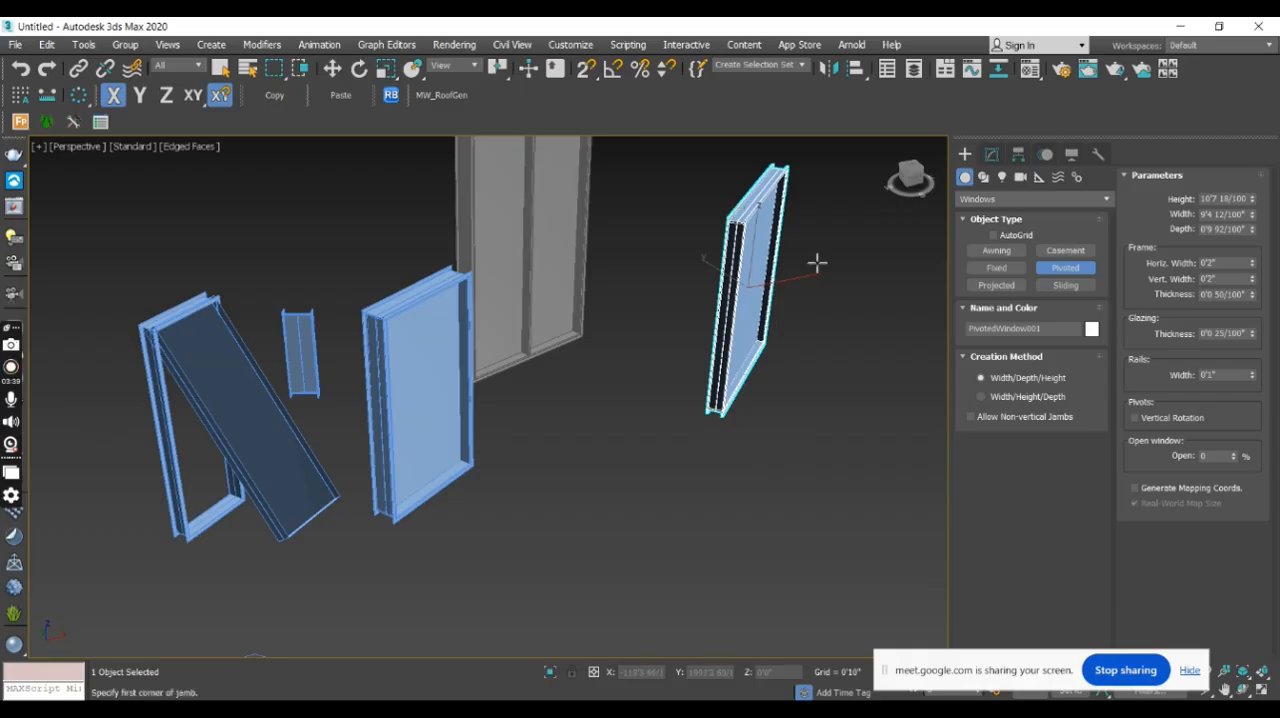
{"action": "key", "text": "w"}
- Try out different opening amounts on the pivoted window
{"action": "left_click", "coordinate": [991, 154]}
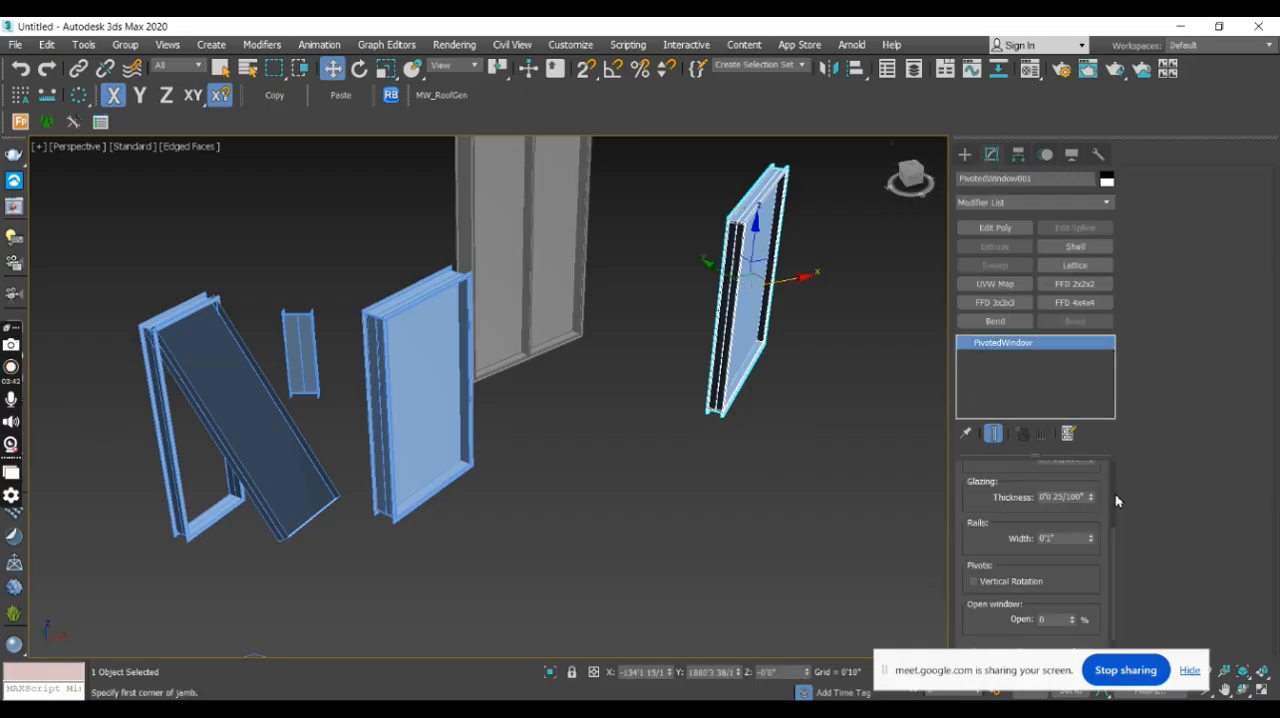
{"action": "middle_click_drag", "start_coordinate": [806, 427], "coordinate": [927, 471], "text": "alt"}
{"action": "left_click_drag", "start_coordinate": [1076, 621], "coordinate": [1110, 637]}
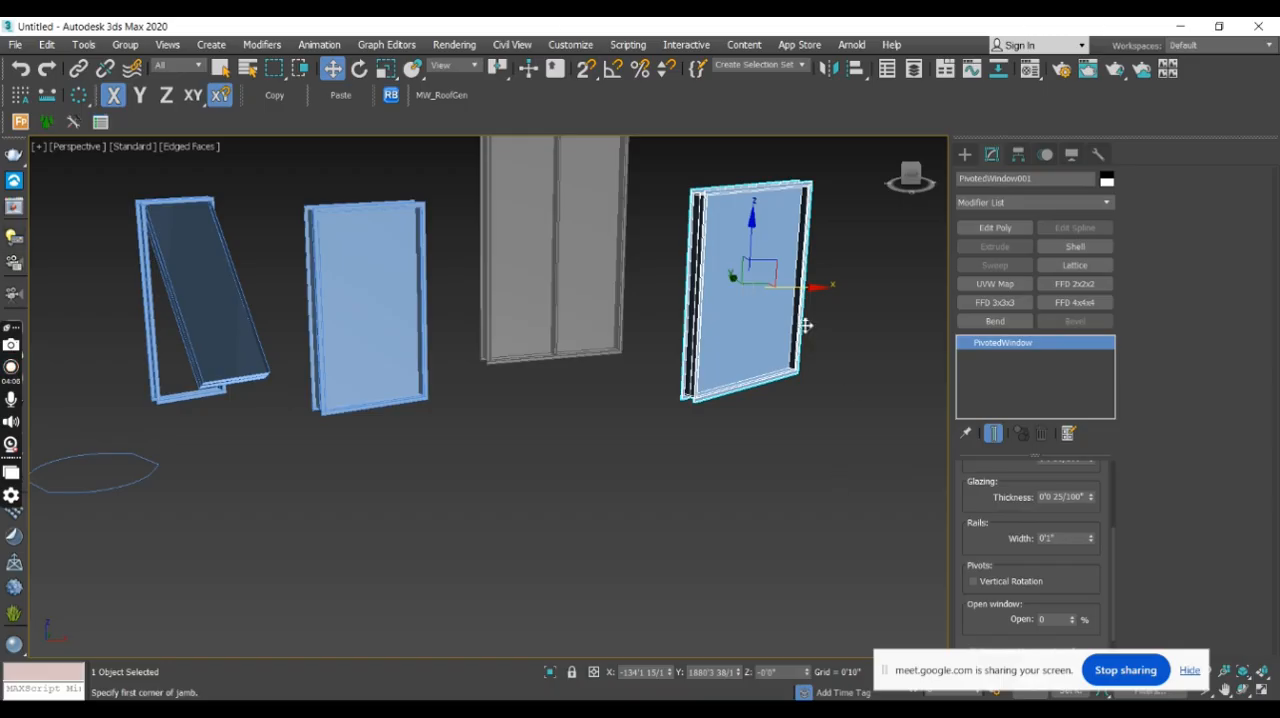
- Create a freehand projected window beyond the pivoted window, about 18'7" wide, 1'8" deep and 13'5" high
{"action": "left_click", "coordinate": [965, 154]}
{"action": "left_click", "coordinate": [1003, 287]}
{"action": "left_click_drag", "start_coordinate": [680, 386], "coordinate": [793, 344]}
{"action": "left_click", "coordinate": [794, 336]}
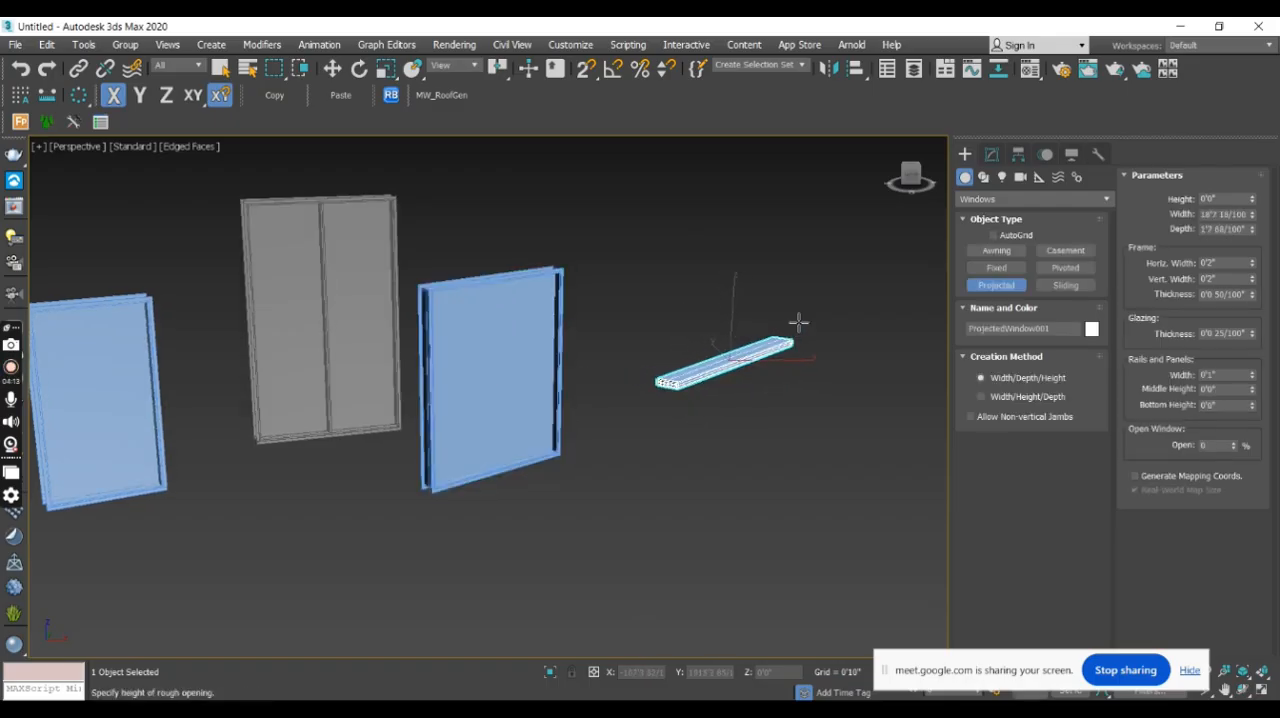
{"action": "left_click", "coordinate": [814, 177]}
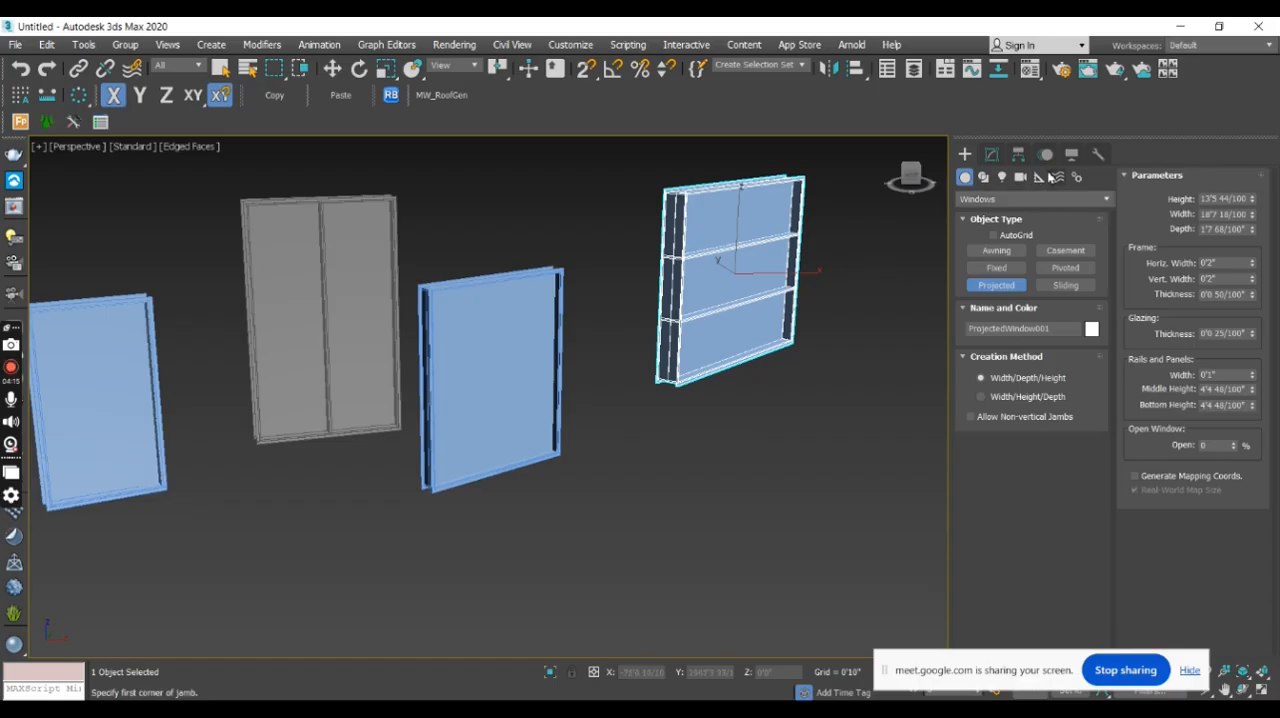
- Set the projected window's middle height to about 6'5 62/100" and its bottom height to about 3'11 23/100"
{"action": "left_click", "coordinate": [992, 154]}
{"action": "middle_click_drag", "start_coordinate": [757, 391], "coordinate": [741, 386], "text": "alt"}
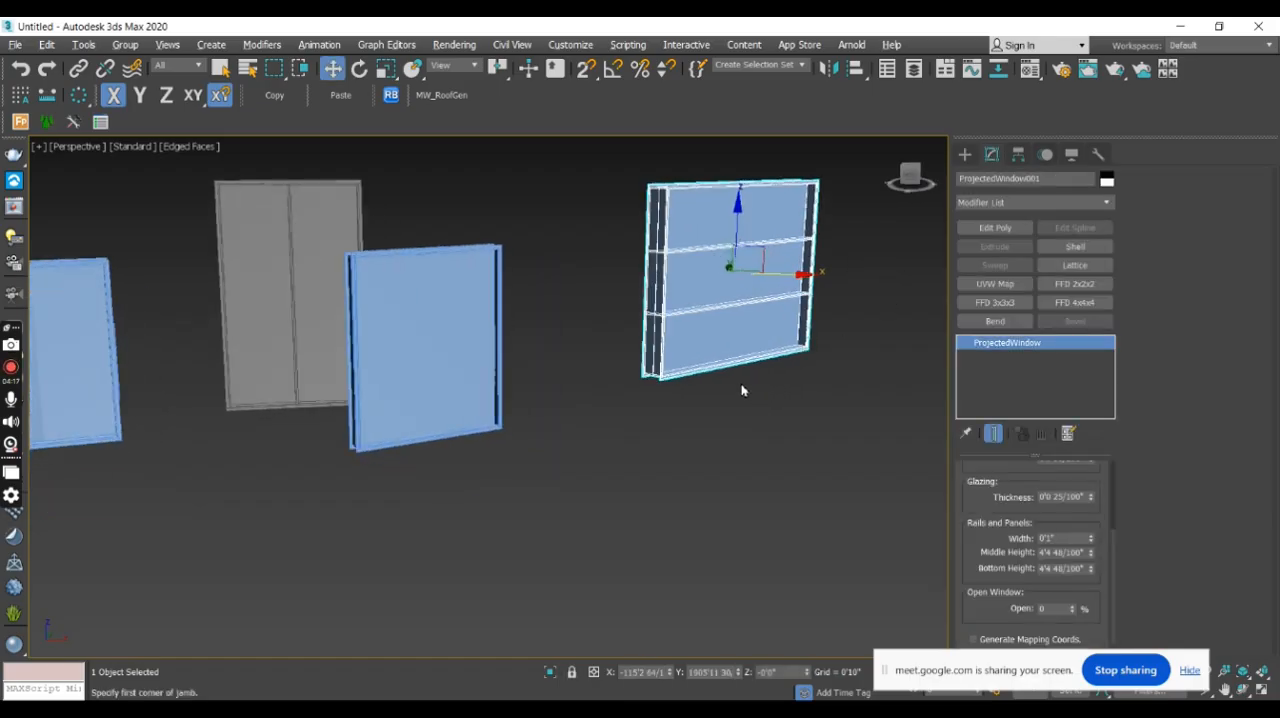
{"action": "left_click_drag", "start_coordinate": [1074, 612], "coordinate": [1102, 612]}
{"action": "left_click_drag", "start_coordinate": [1094, 559], "coordinate": [1117, 527]}
{"action": "middle_click_drag", "start_coordinate": [930, 440], "coordinate": [723, 227], "text": "alt"}
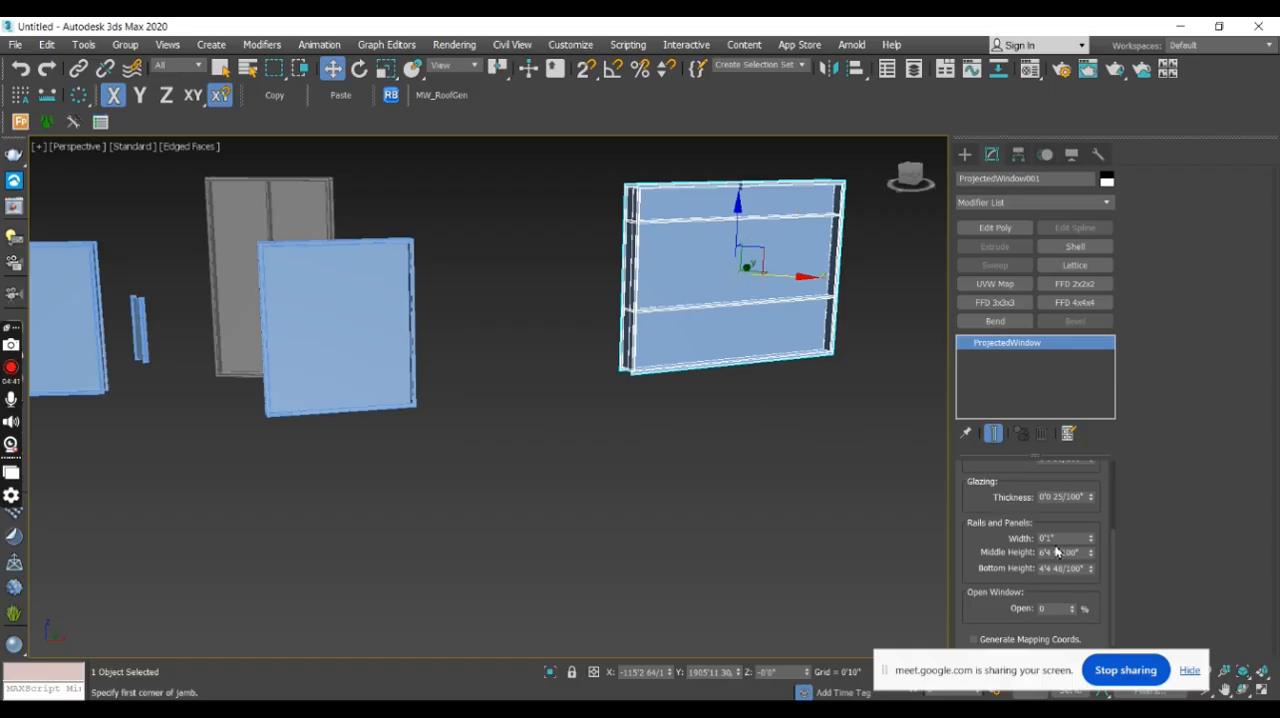
{"action": "left_click", "coordinate": [1091, 550]}
{"action": "left_click", "coordinate": [1091, 550]}
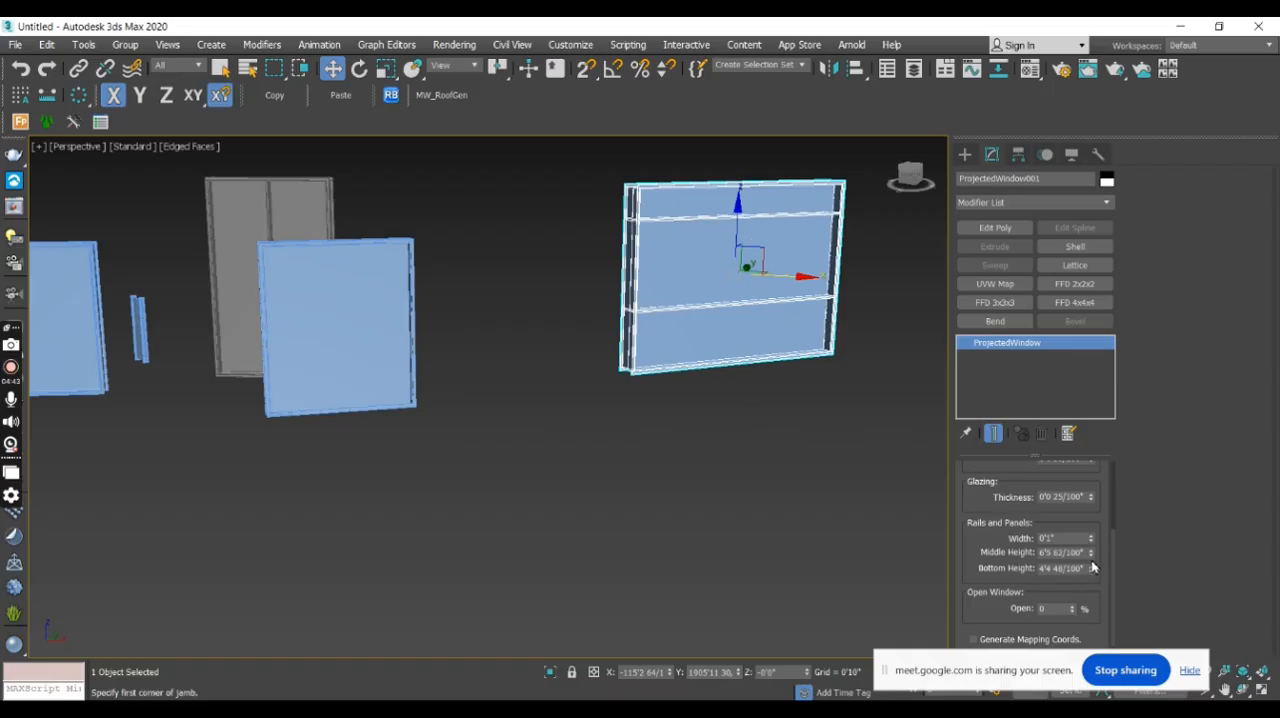
{"action": "mouse_move", "coordinate": [1091, 571]}
{"action": "left_mouse_down"}
{"action": "mouse_move", "coordinate": [1074, 603]}
{"action": "mouse_move", "coordinate": [1078, 560]}
{"action": "mouse_move", "coordinate": [1096, 620]}
{"action": "mouse_move", "coordinate": [1088, 552]}
{"action": "mouse_move", "coordinate": [1092, 585]}
{"action": "left_mouse_up"}
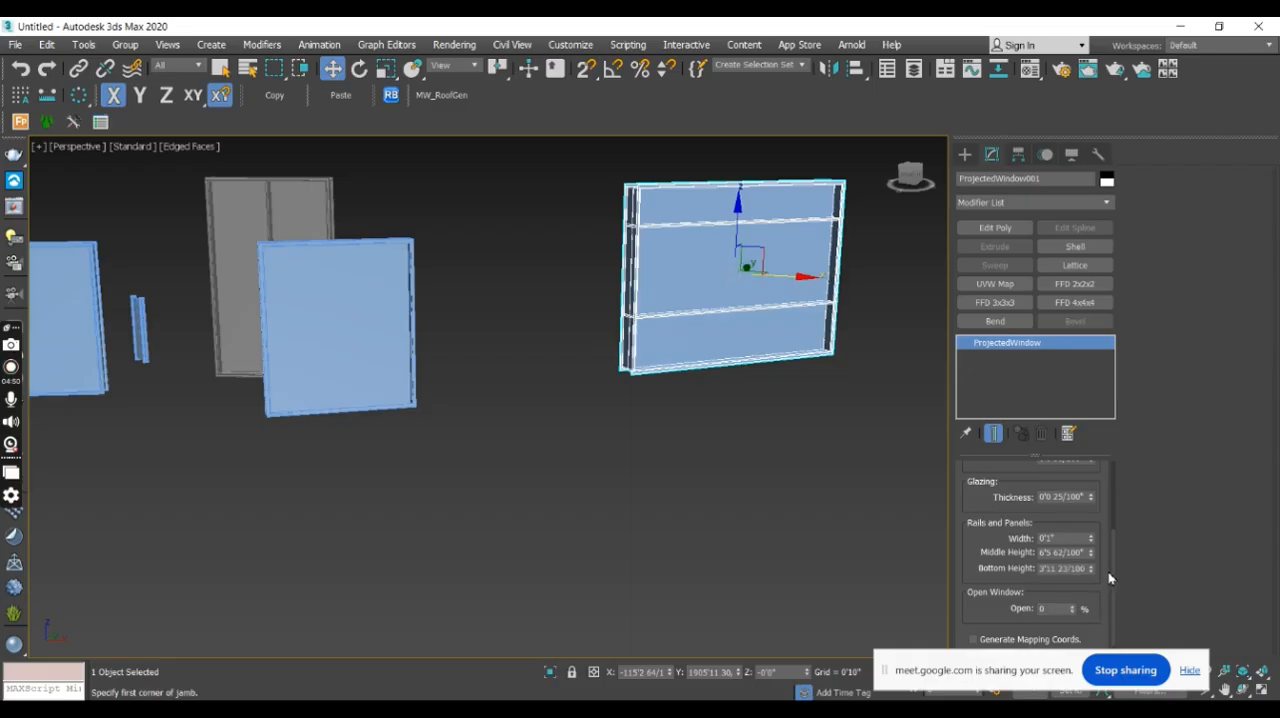
{"action": "scroll", "coordinate": [1110, 583], "scroll_direction": "down", "scroll_amount": 1}
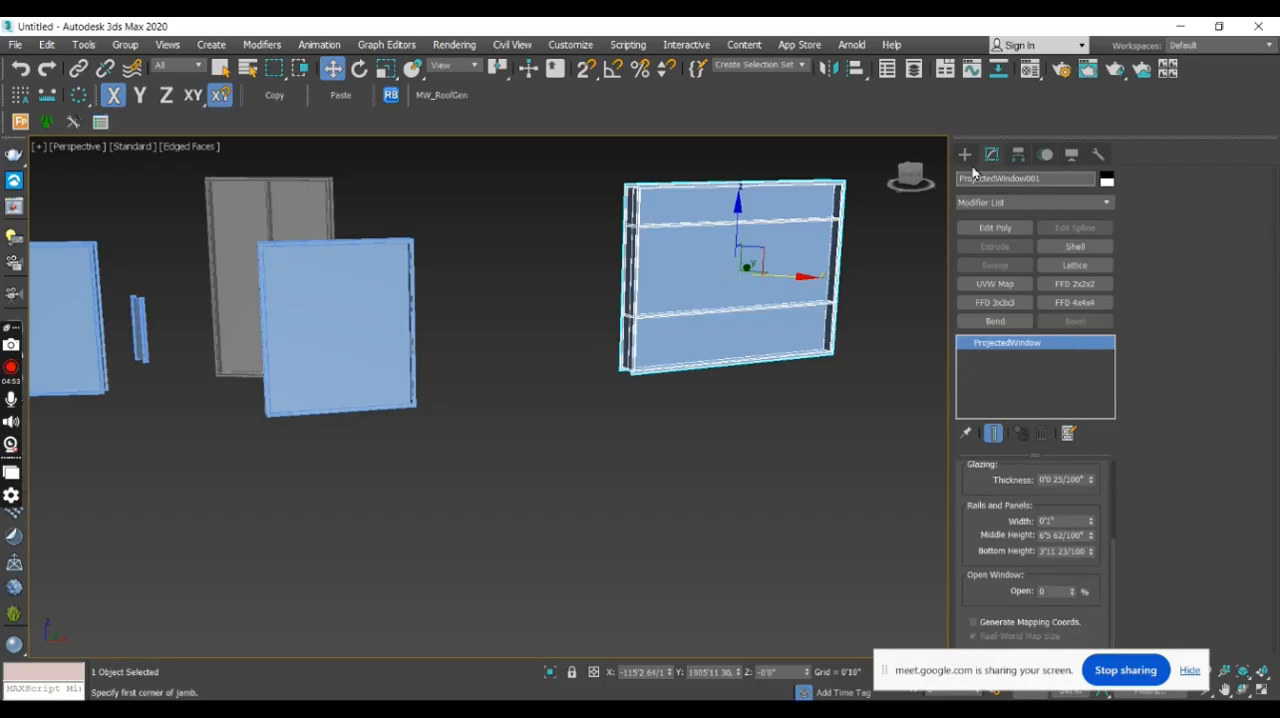
- Create a freehand sliding window in front of the other windows, about 7'1" wide, 1'11" deep and 7'10" high
{"action": "left_click", "coordinate": [965, 154]}
{"action": "left_click", "coordinate": [1066, 285]}
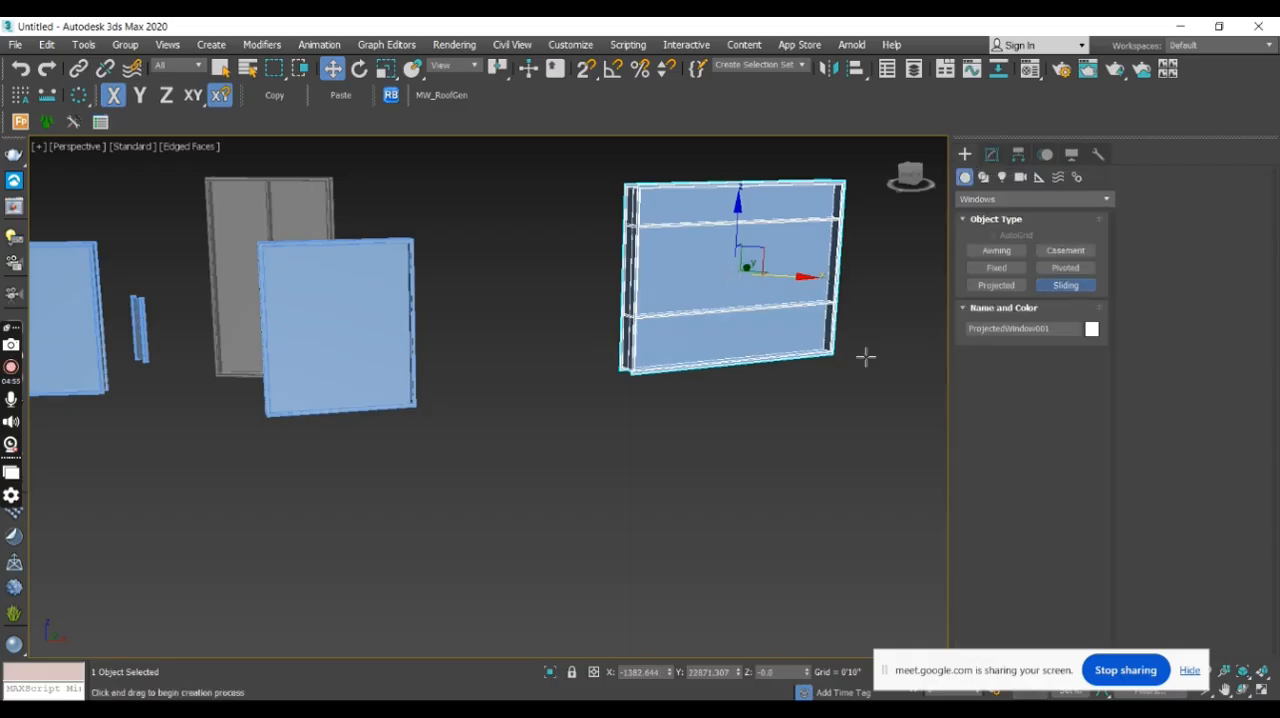
{"action": "scroll", "coordinate": [717, 346], "scroll_direction": "down", "scroll_amount": 5}
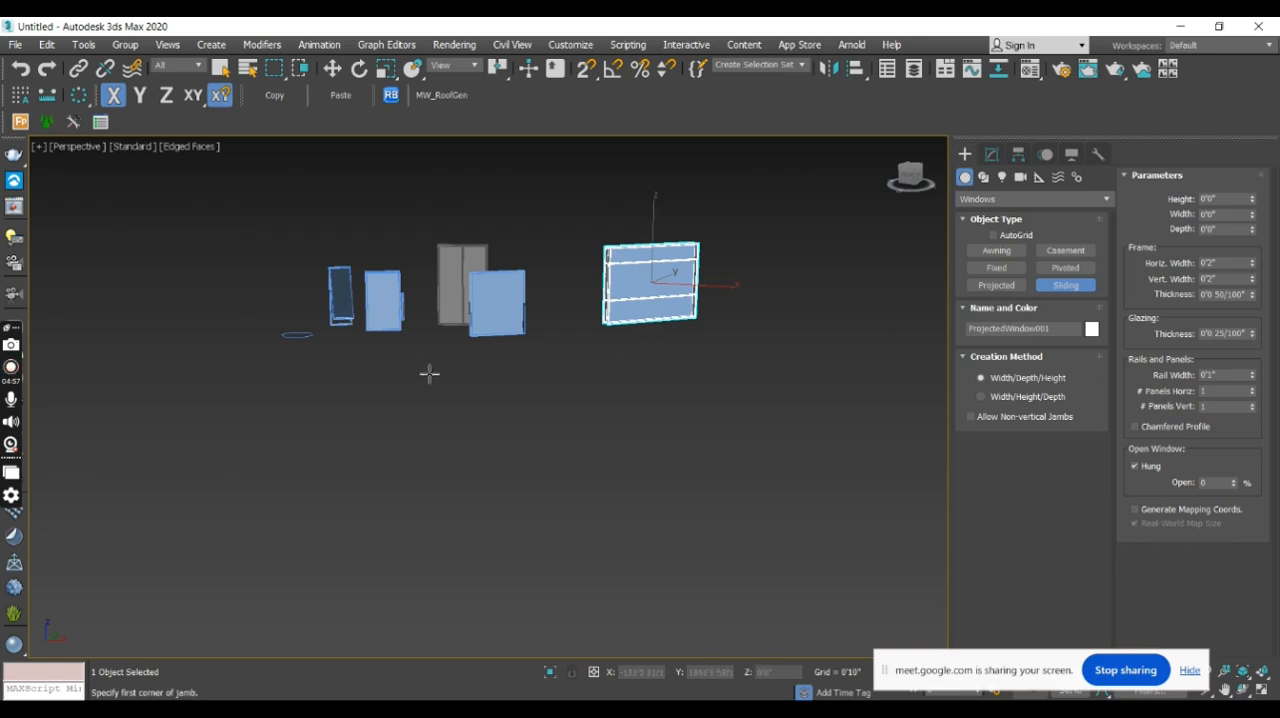
{"action": "scroll", "coordinate": [466, 374], "scroll_direction": "up", "scroll_amount": 6}
{"action": "left_click_drag", "start_coordinate": [448, 362], "coordinate": [606, 352]}
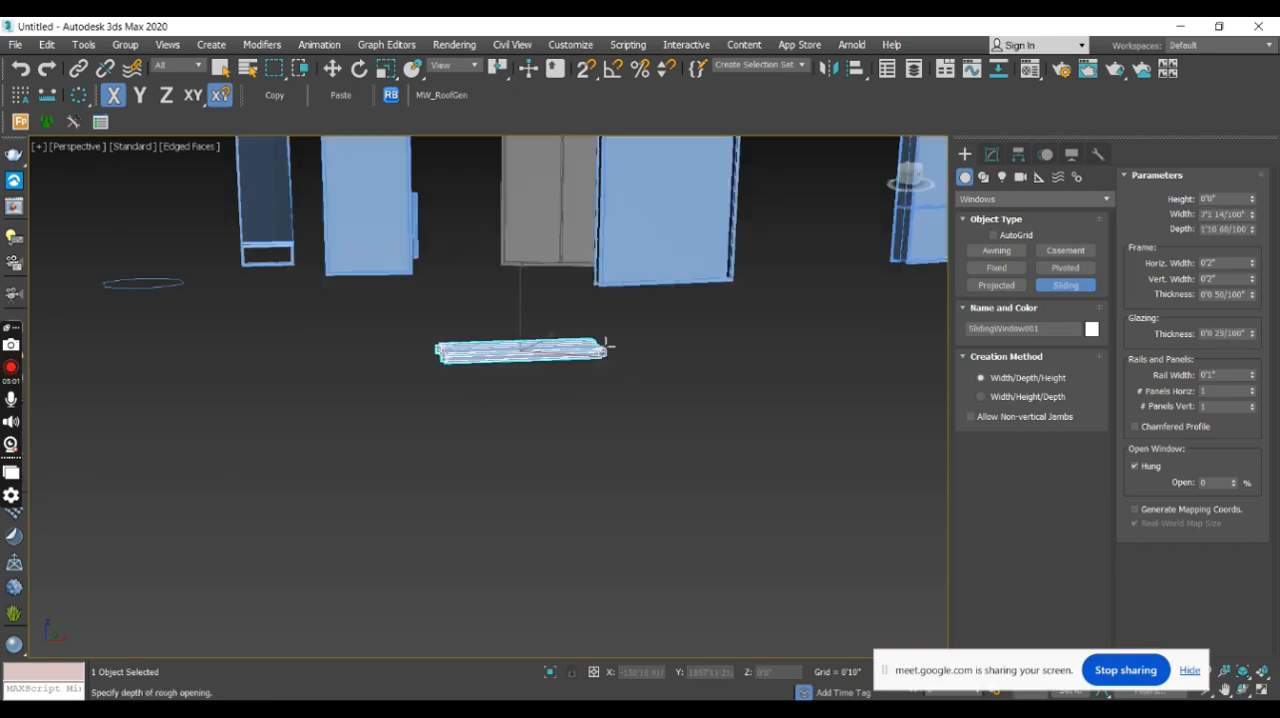
{"action": "left_click", "coordinate": [606, 346]}
{"action": "left_click", "coordinate": [634, 297]}
{"action": "middle_click_drag", "start_coordinate": [653, 392], "coordinate": [665, 479]}
- Slide the new sliding window's panel slightly open, keeping the Hung option enabled
{"action": "left_click", "coordinate": [995, 156]}
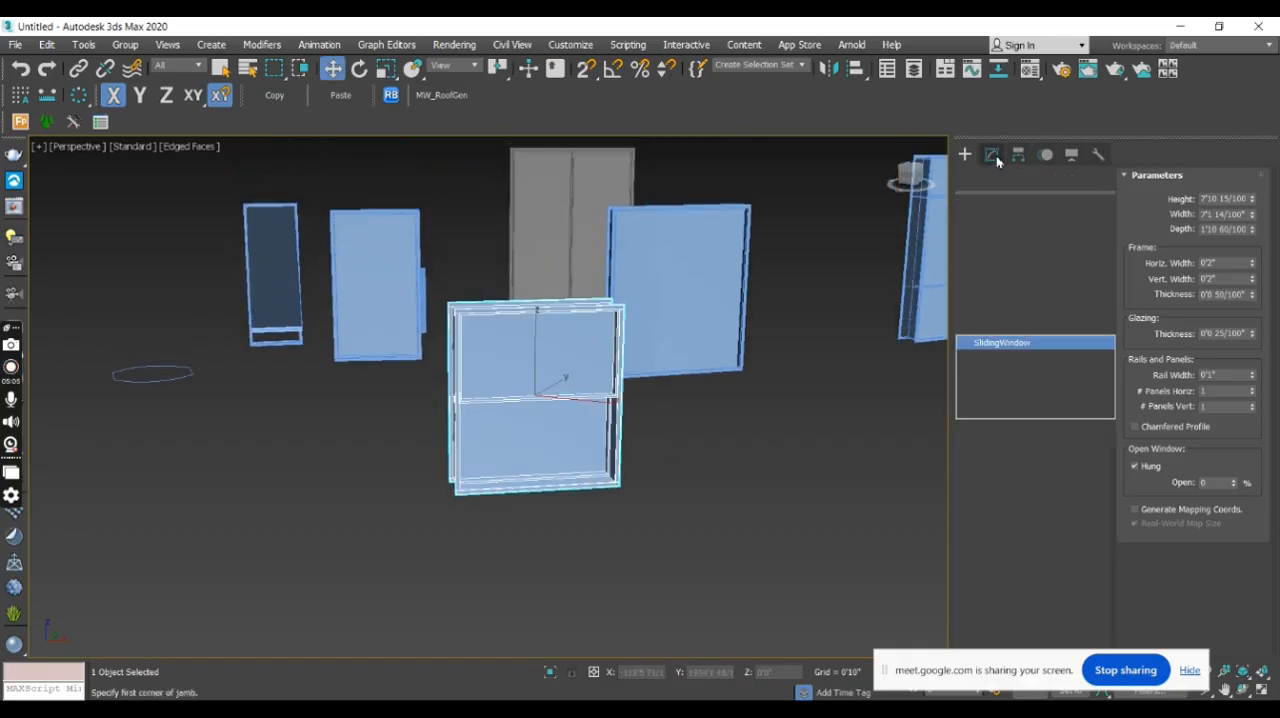
{"action": "scroll", "coordinate": [1111, 550], "scroll_direction": "down", "scroll_amount": 1}
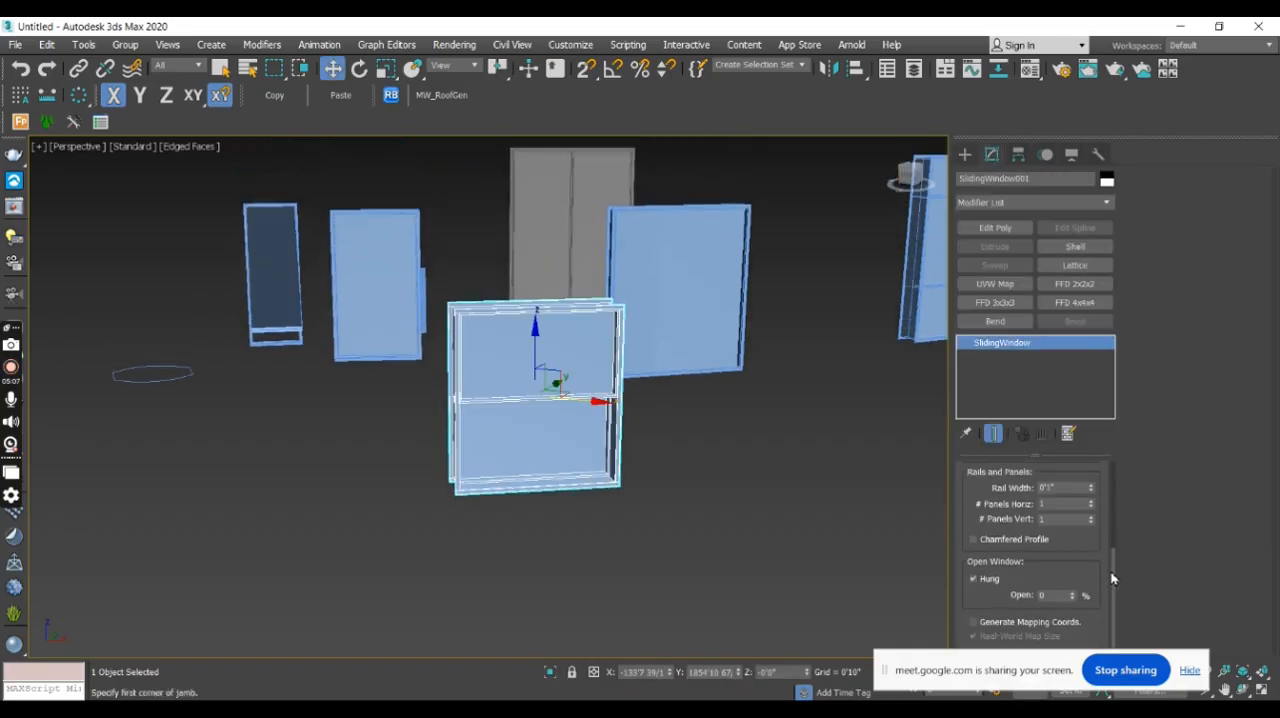
{"action": "left_click_drag", "start_coordinate": [1074, 595], "coordinate": [1135, 588]}
{"action": "left_click", "coordinate": [965, 155]}
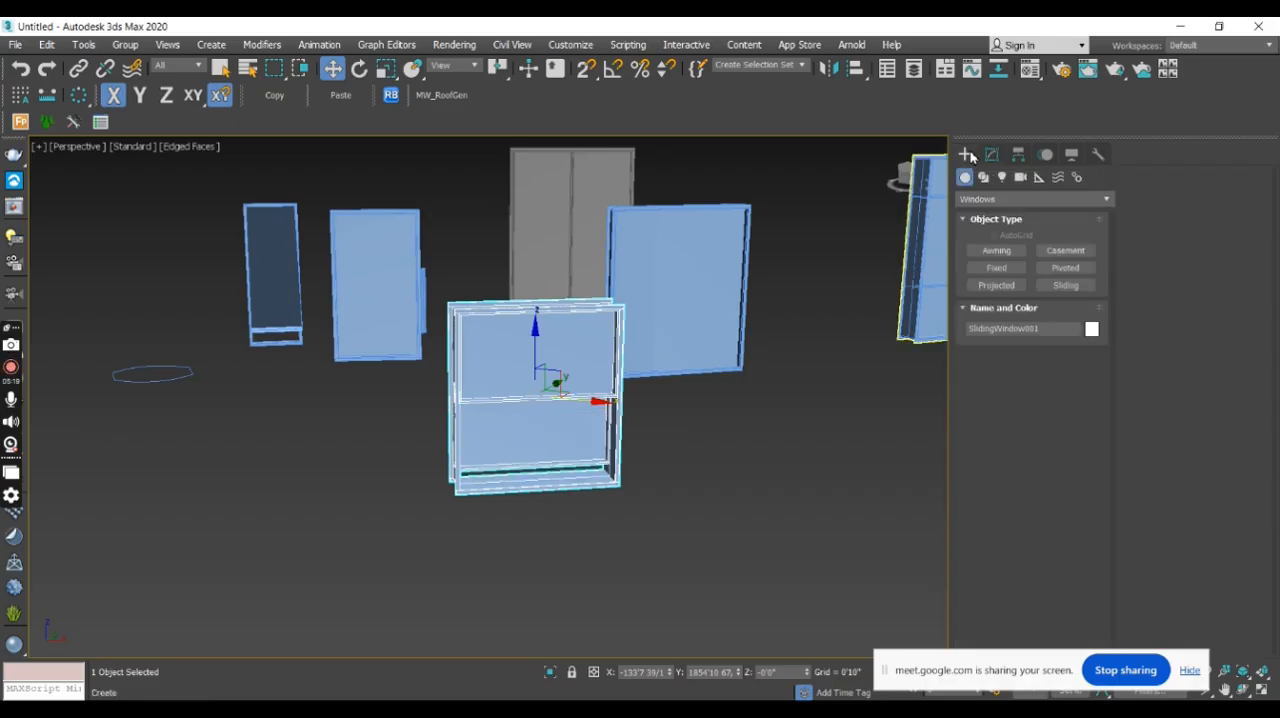
{"action": "middle_click_drag", "start_coordinate": [789, 281], "coordinate": [599, 347]}
{"action": "scroll", "coordinate": [688, 318], "scroll_direction": "down", "scroll_amount": 3}
{"action": "scroll", "coordinate": [688, 318], "scroll_direction": "down", "scroll_amount": 2}
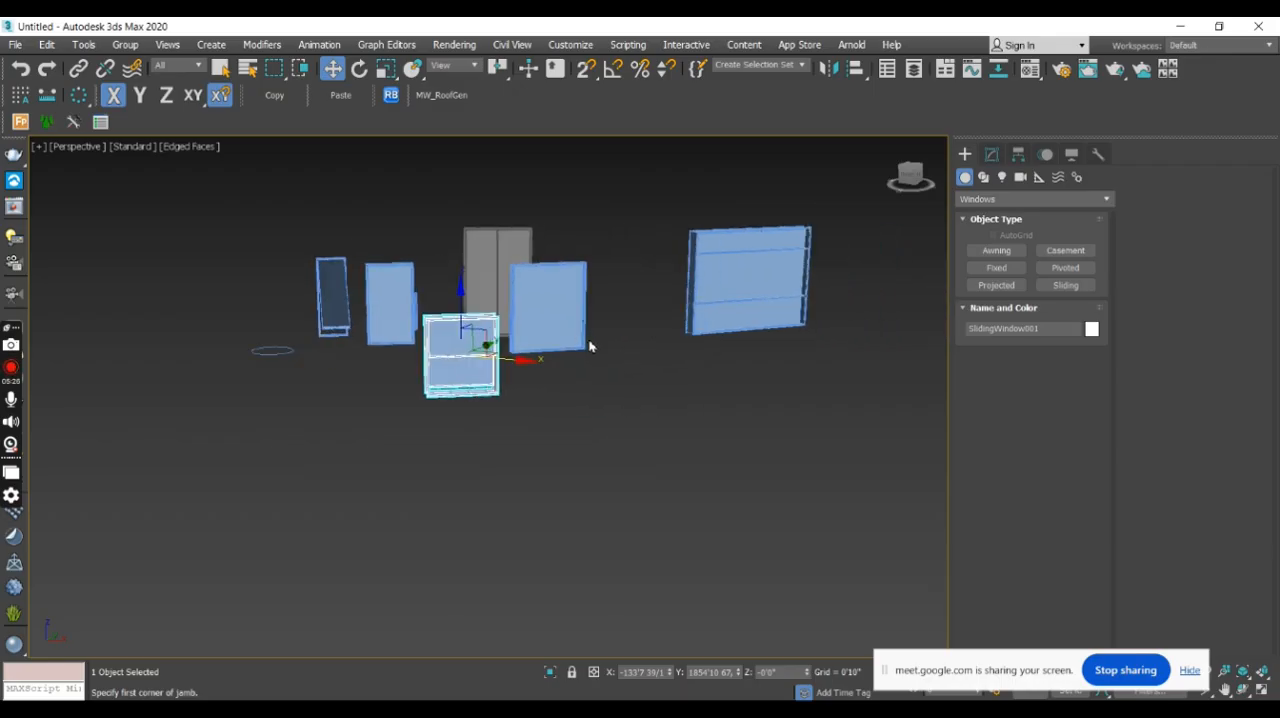
{"action": "middle_click_drag", "start_coordinate": [553, 355], "coordinate": [769, 481], "text": "alt"}
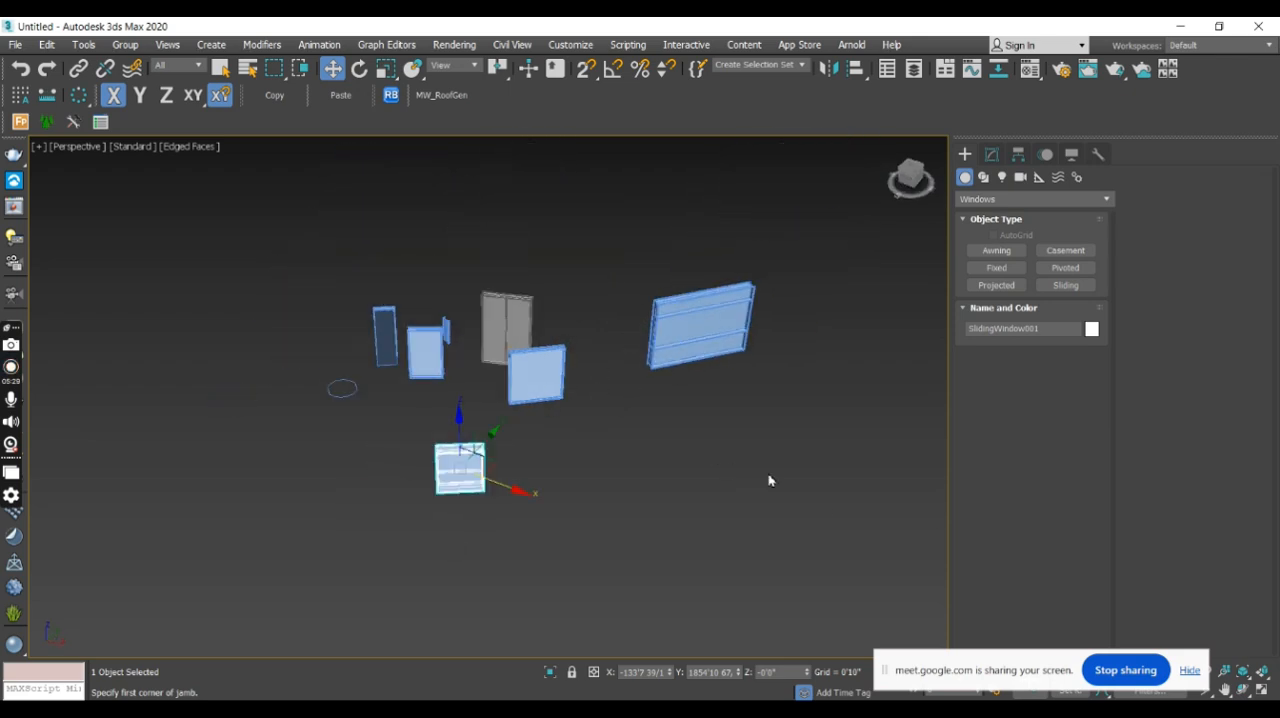
- Isolate the grey two-panel casement window from the other windows in the scene
{"action": "left_click_drag", "start_coordinate": [290, 201], "coordinate": [290, 200]}
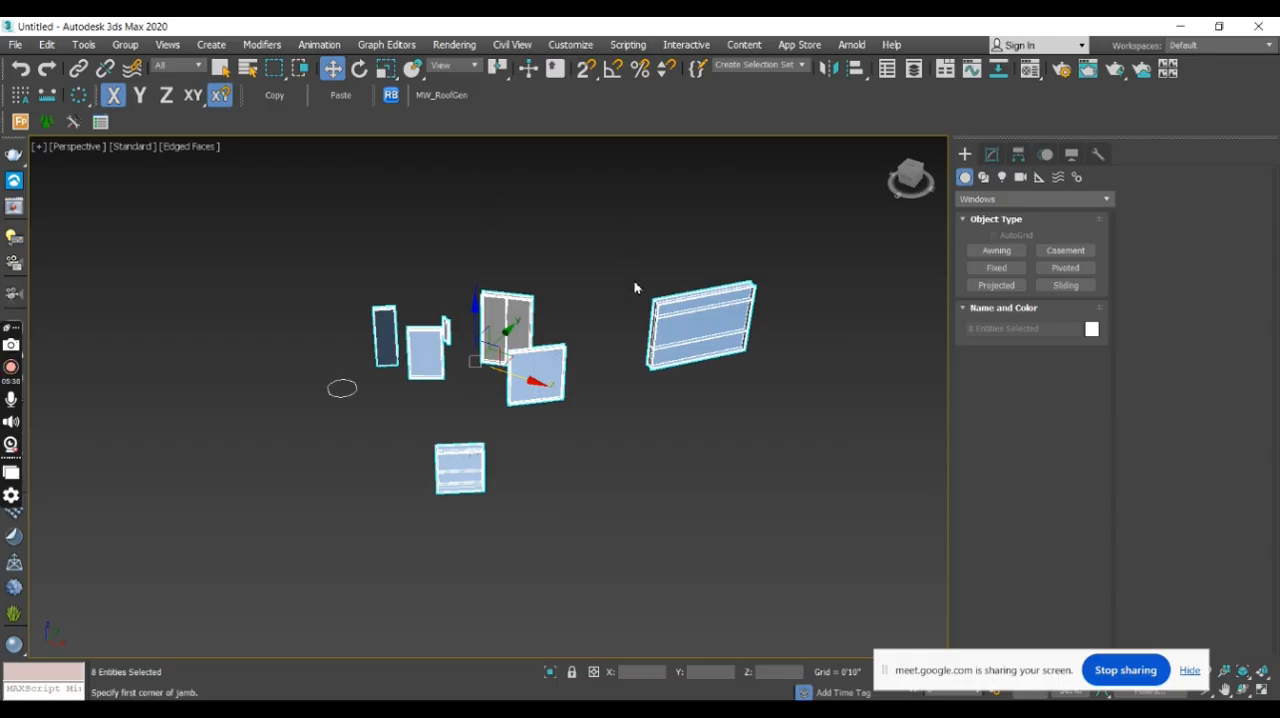
{"action": "left_click", "coordinate": [619, 354]}
{"action": "scroll", "coordinate": [678, 330], "scroll_direction": "up", "scroll_amount": 5}
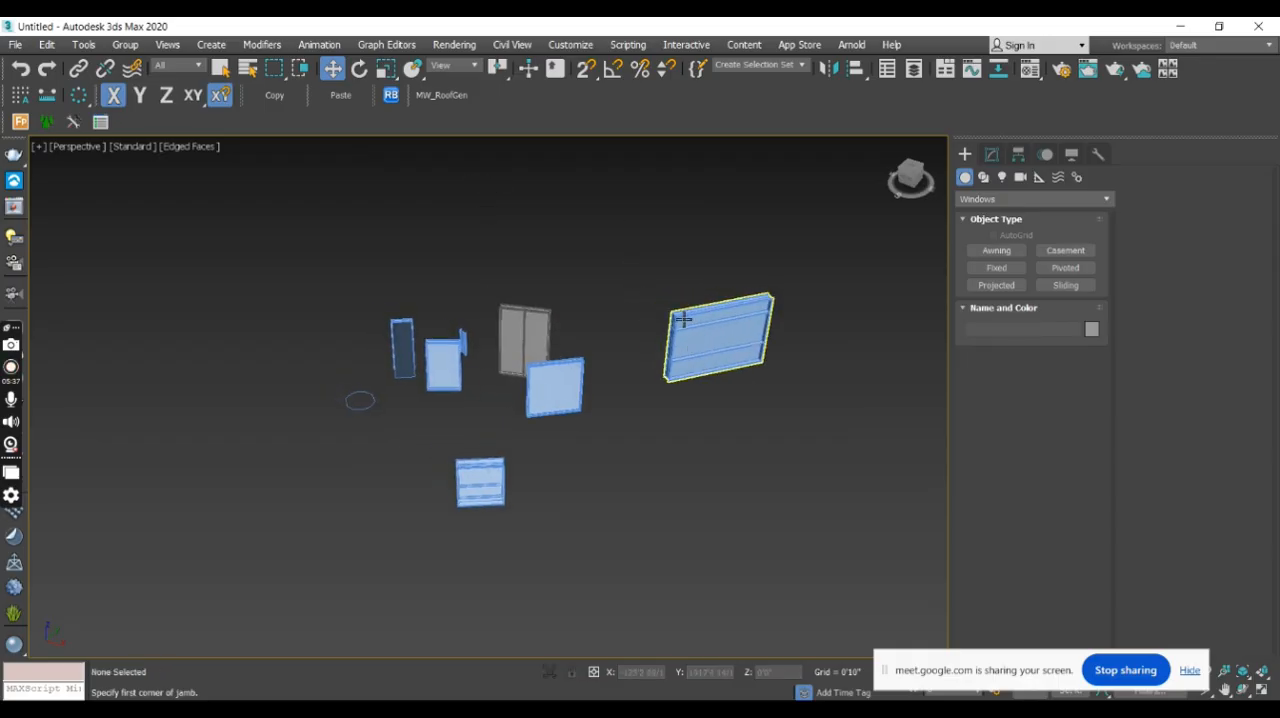
{"action": "scroll", "coordinate": [675, 322], "scroll_direction": "up", "scroll_amount": 4}
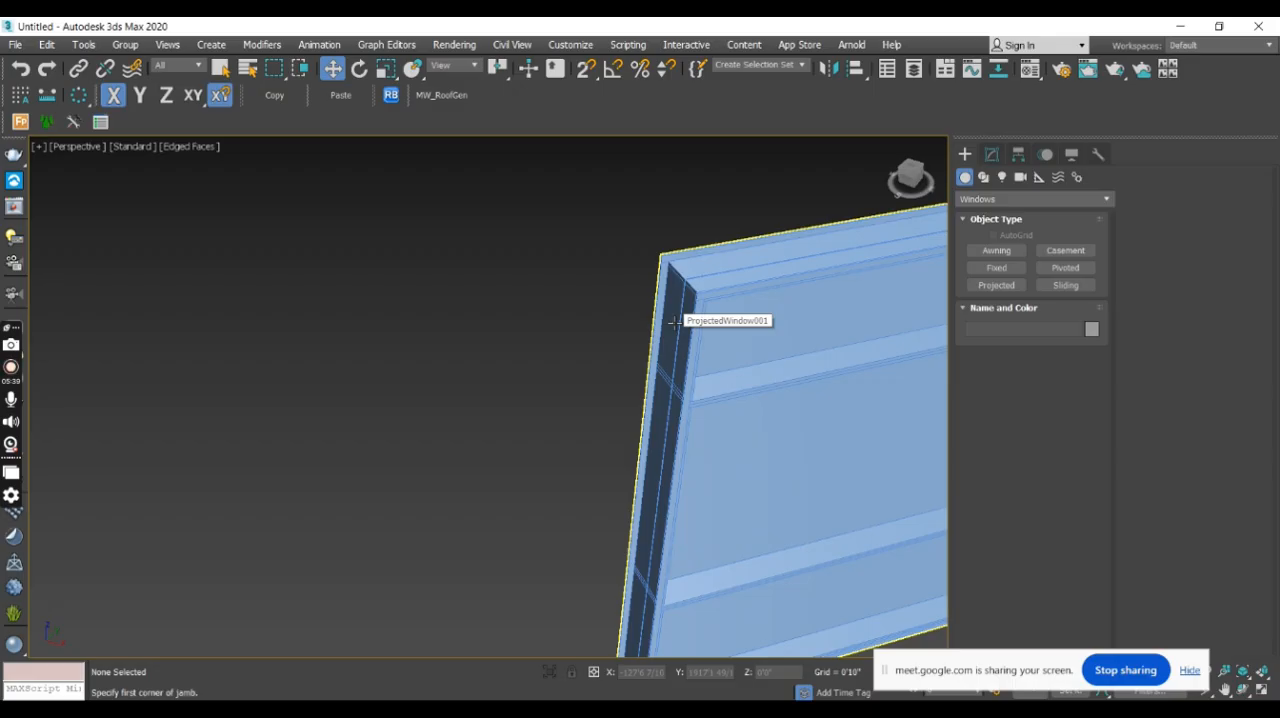
{"action": "scroll", "coordinate": [660, 418], "scroll_direction": "down", "scroll_amount": 8}
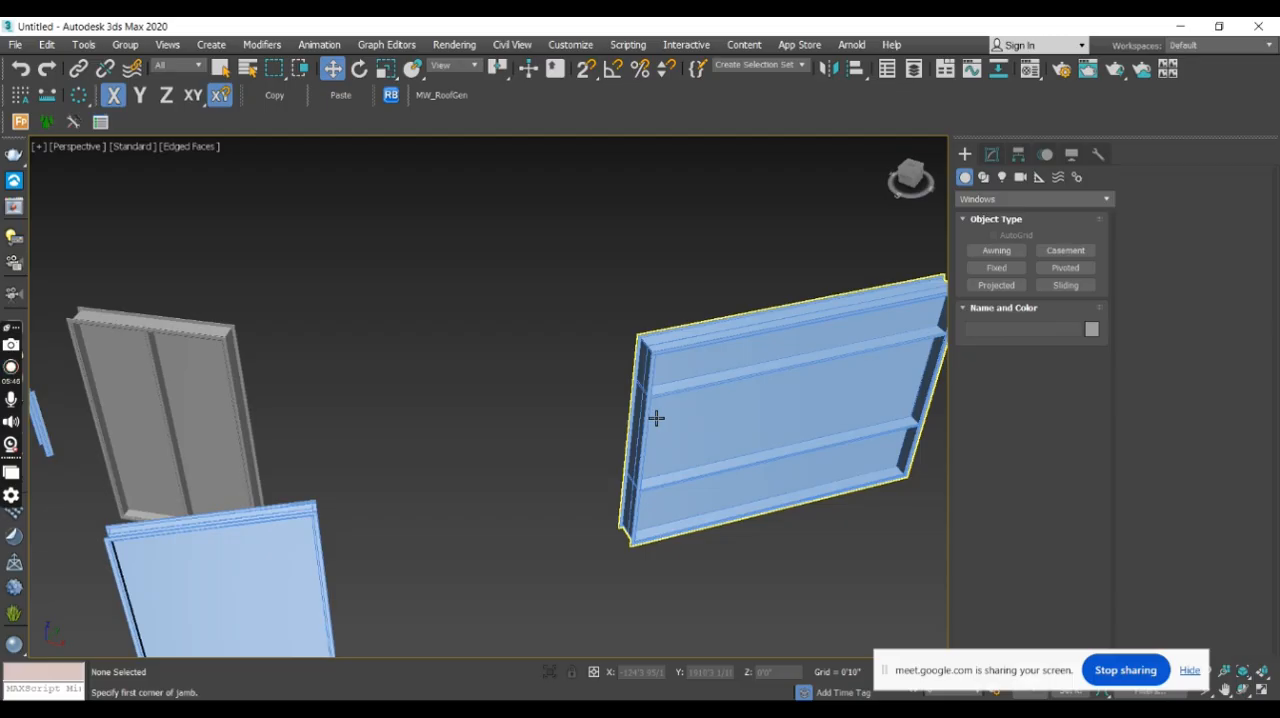
{"action": "middle_click_drag", "start_coordinate": [429, 405], "coordinate": [622, 391]}
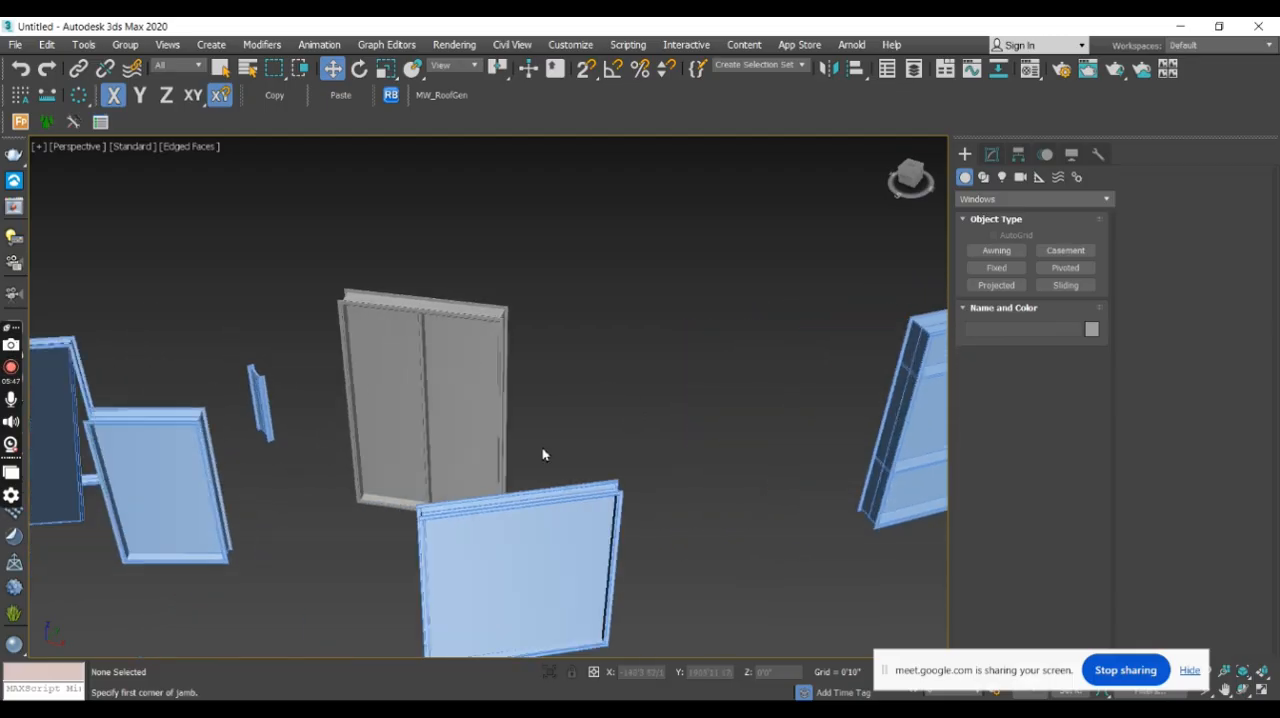
{"action": "left_click", "coordinate": [456, 336]}
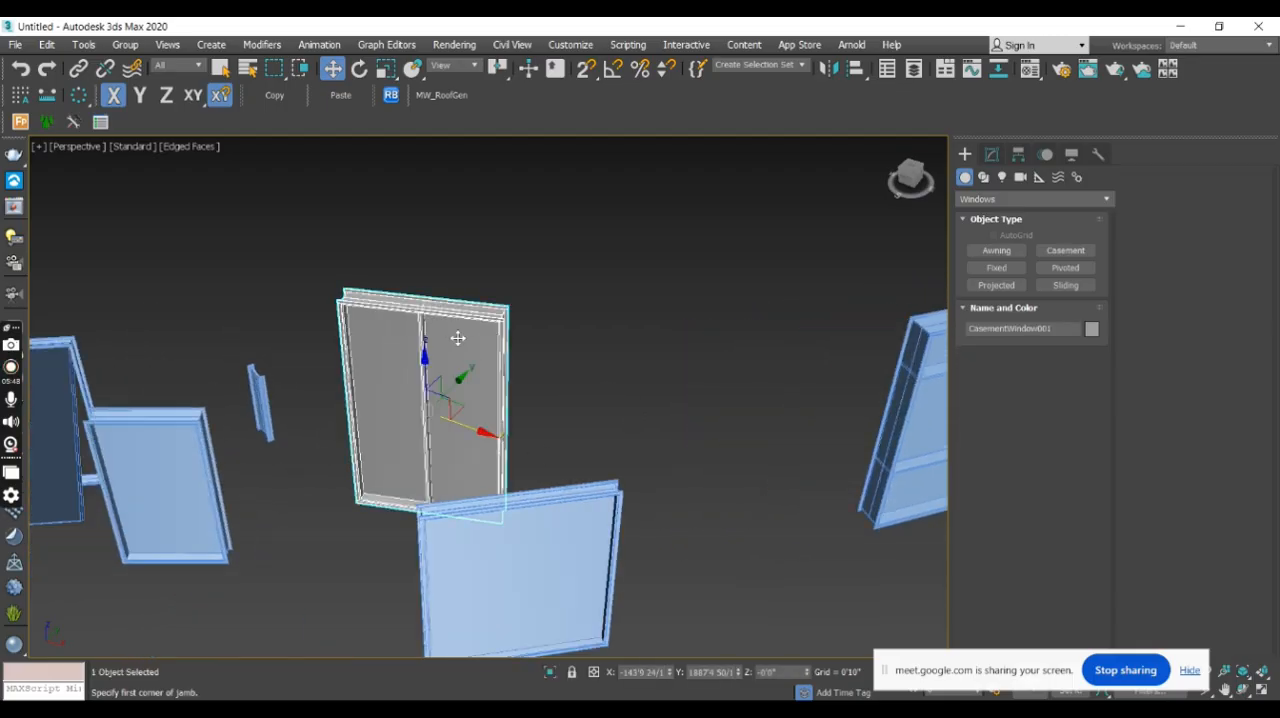
{"action": "left_click", "coordinate": [551, 674]}
{"action": "middle_click_drag", "start_coordinate": [632, 536], "coordinate": [697, 518], "text": "alt"}
{"action": "middle_click_drag", "start_coordinate": [486, 345], "coordinate": [594, 346], "text": "alt"}
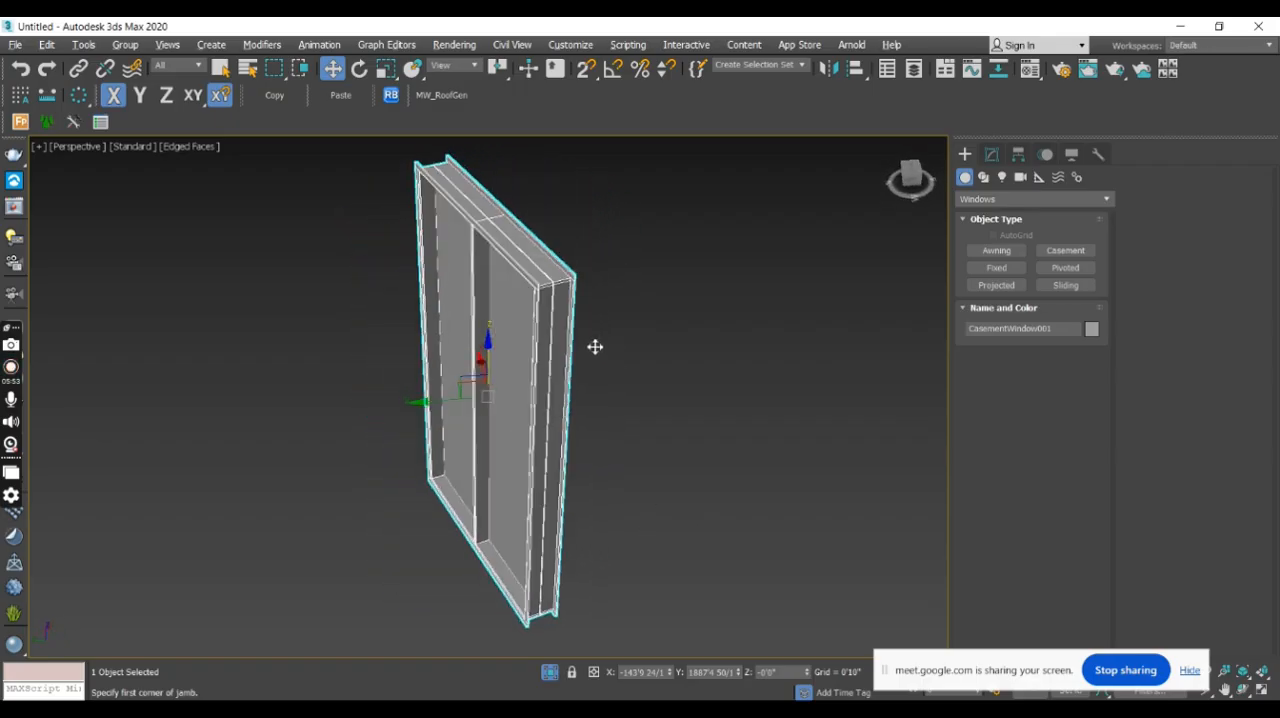
- Switch the viewport to wireframe display and inspect the isolated casement window's frame edges
{"action": "key", "text": "F3"}
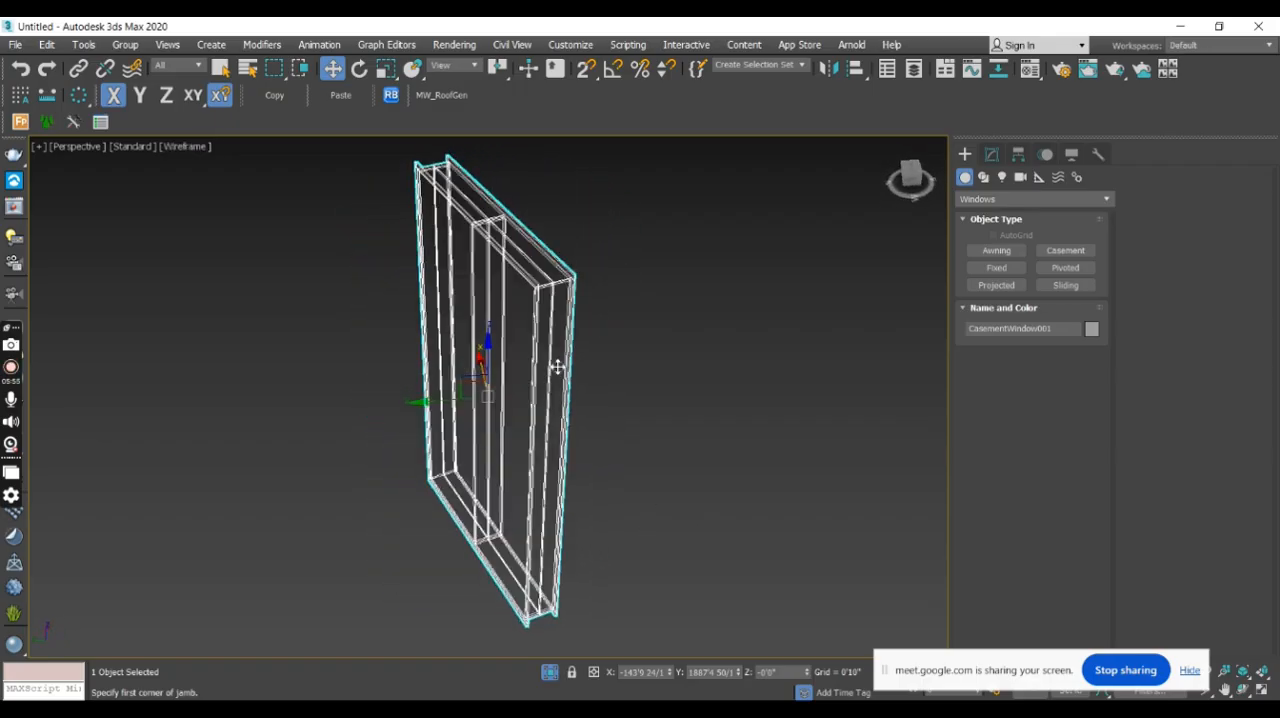
{"action": "middle_click_drag", "start_coordinate": [617, 403], "coordinate": [585, 533], "text": "alt"}
{"action": "scroll", "coordinate": [483, 531], "scroll_direction": "up", "scroll_amount": 5}
{"action": "scroll", "coordinate": [483, 533], "scroll_direction": "down", "scroll_amount": 3}
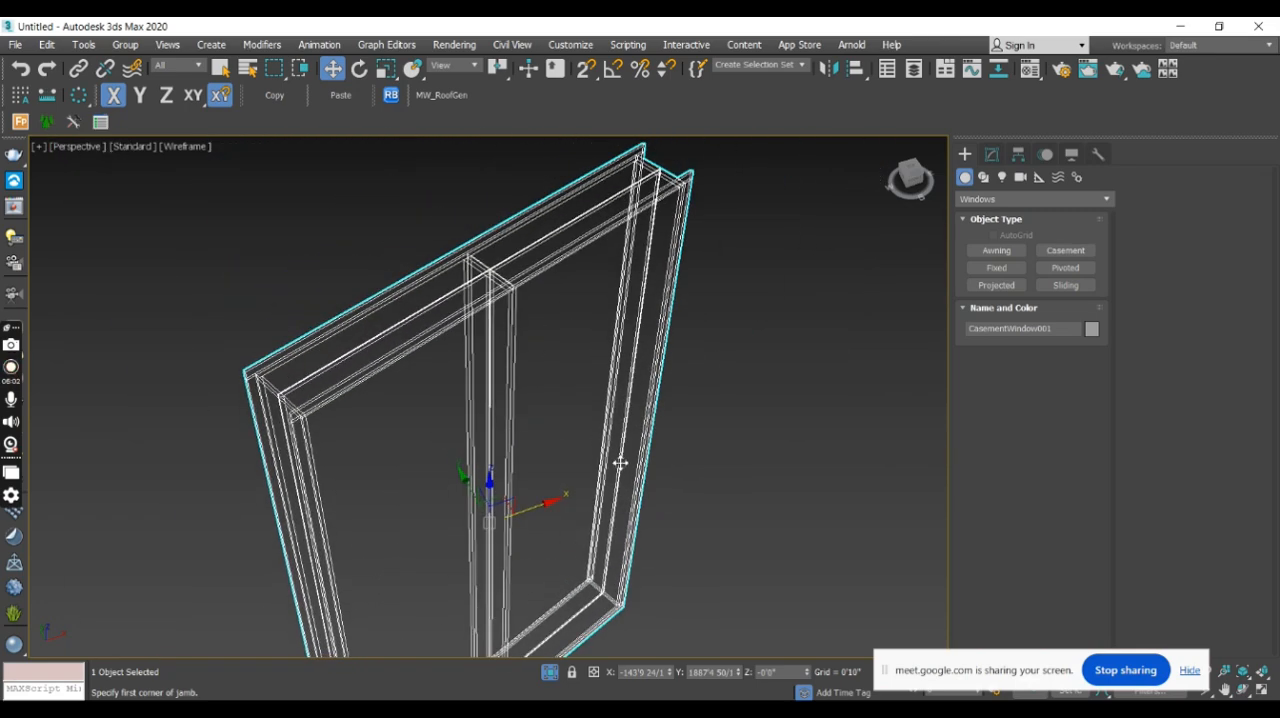
- Turn on the viewport polygon and vertex statistics and restore the shaded edged-faces display
{"action": "key", "text": "7"}
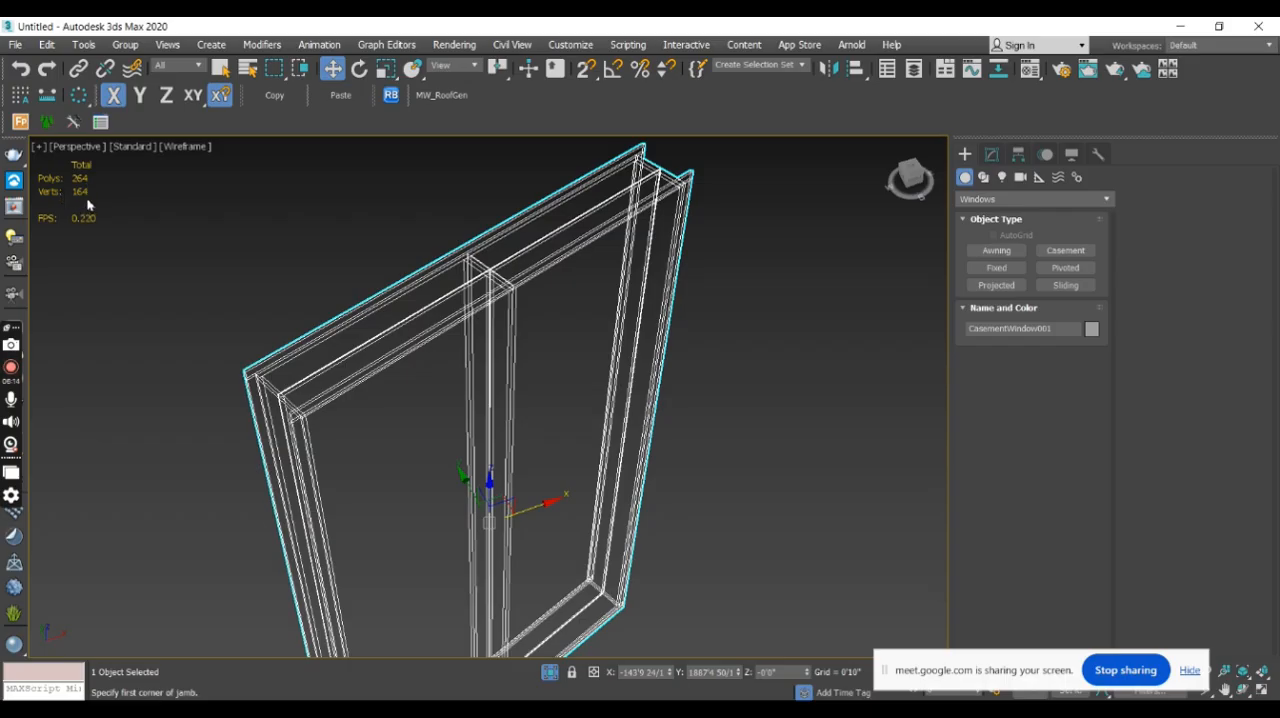
{"action": "scroll", "coordinate": [620, 352], "scroll_direction": "down", "scroll_amount": 5}
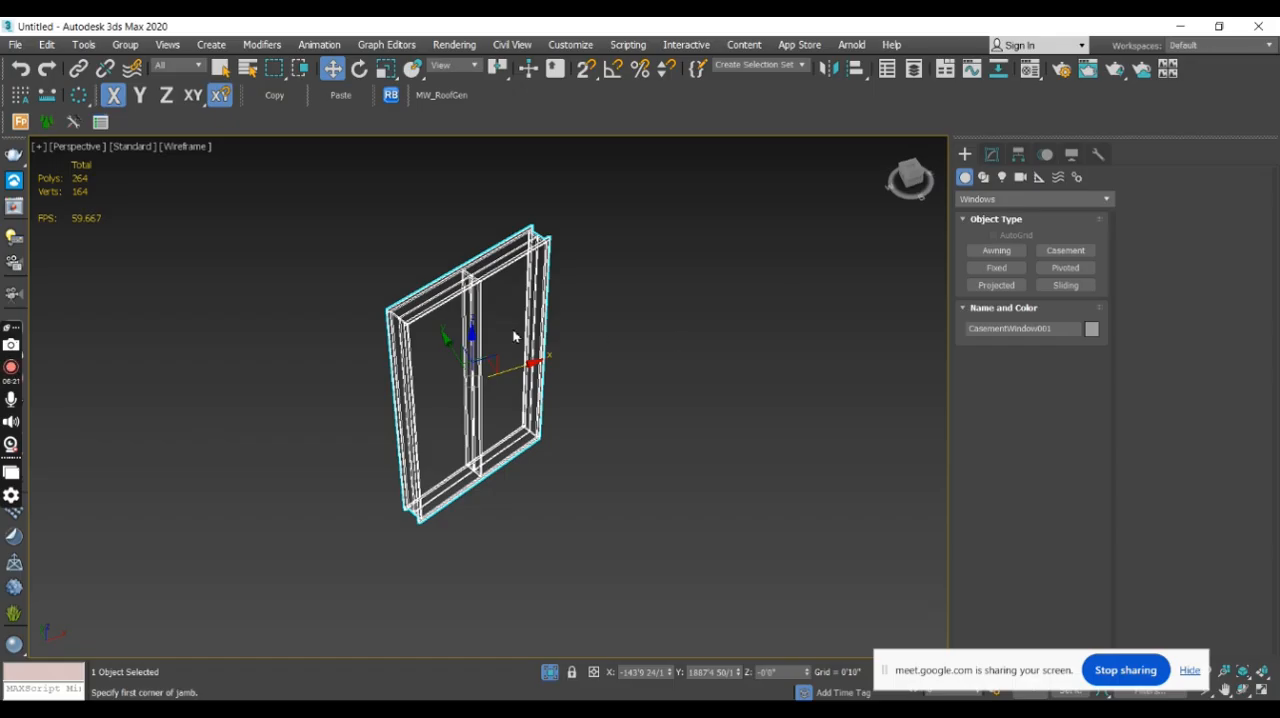
{"action": "key", "text": "F4"}
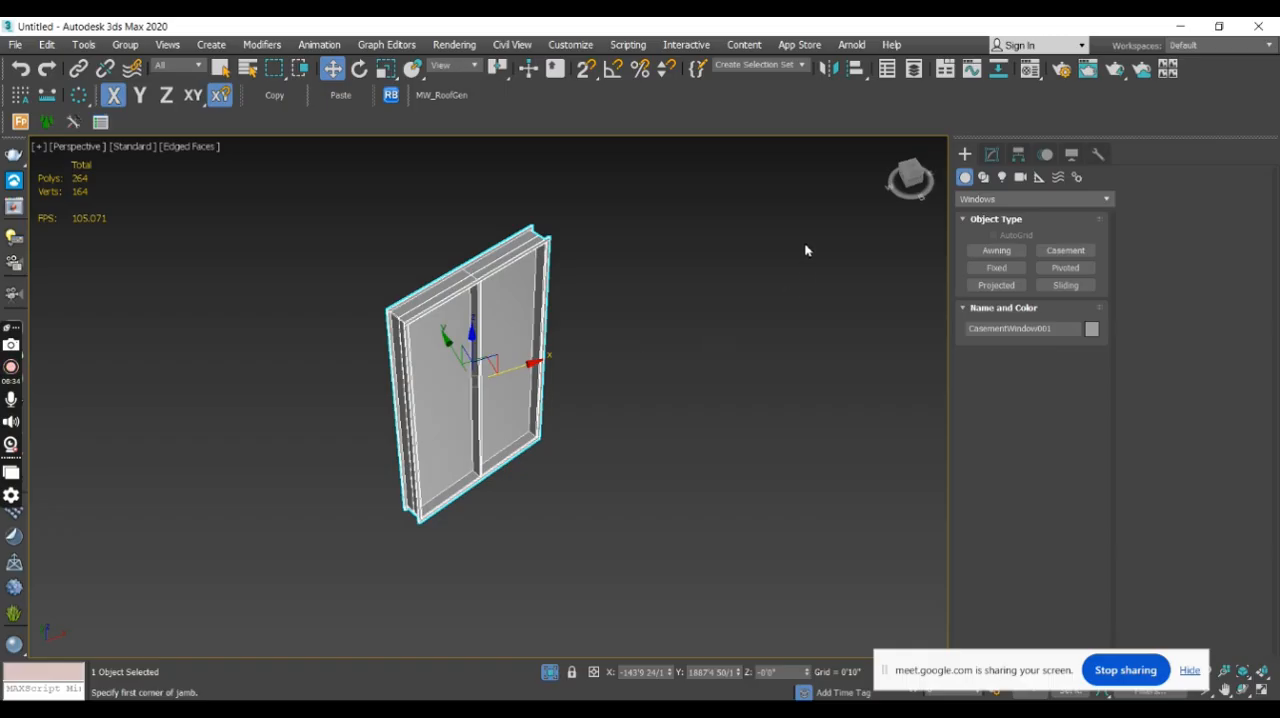
- From the front view, clone the casement window along the X axis as 50 instances in an evenly spaced row
{"action": "left_click", "coordinate": [916, 188]}
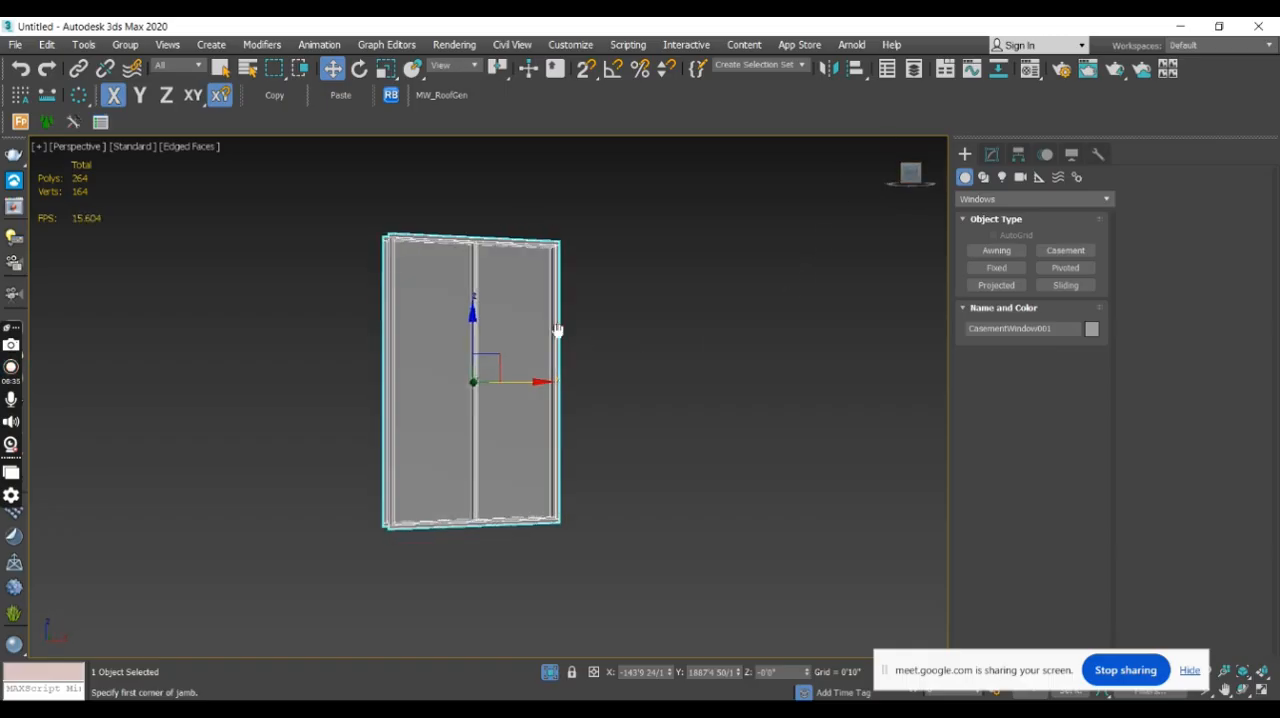
{"action": "left_click_drag", "start_coordinate": [469, 357], "coordinate": [744, 362], "text": "shift"}
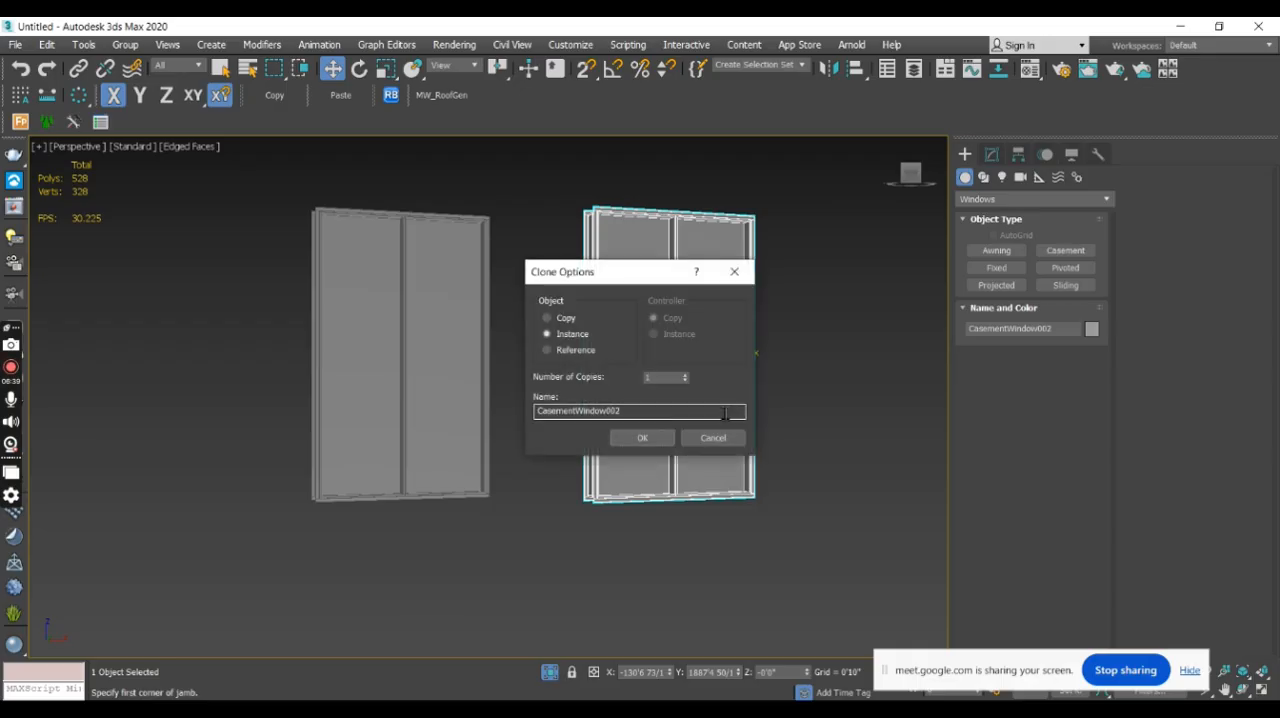
{"action": "double_click", "coordinate": [665, 378]}
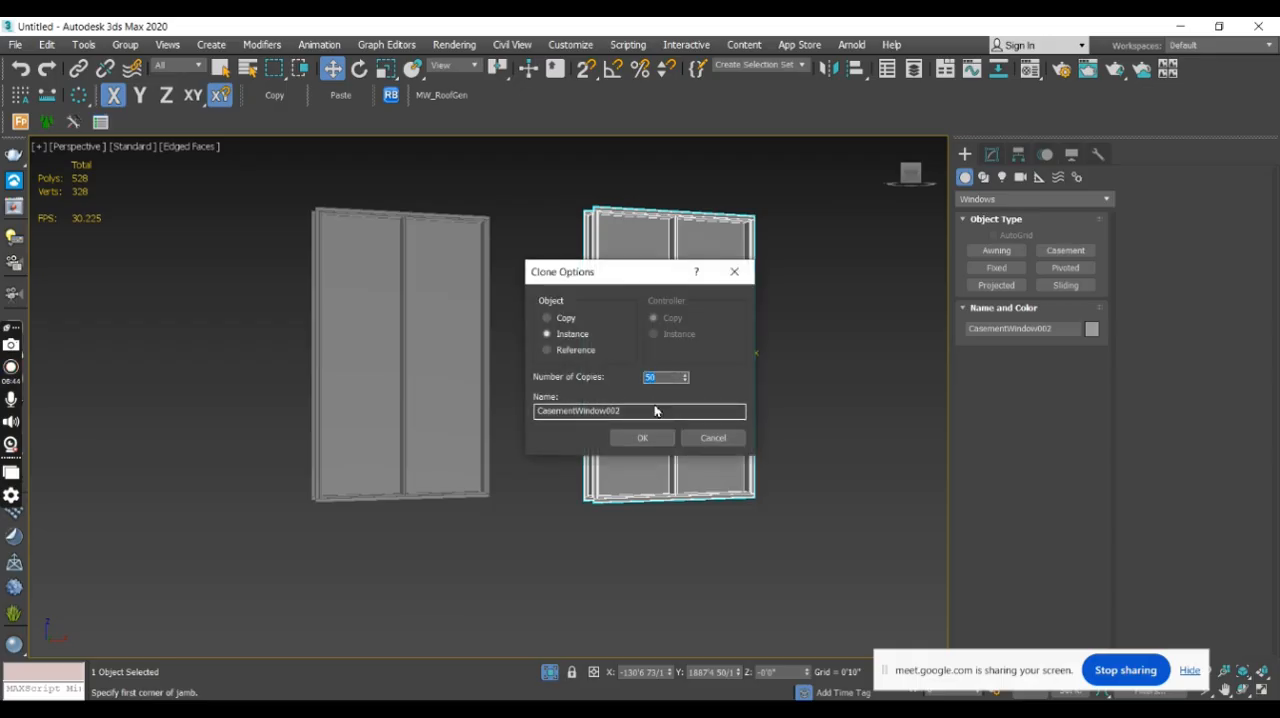
{"action": "left_click", "coordinate": [646, 440]}
{"action": "middle_click_drag", "start_coordinate": [791, 437], "coordinate": [549, 433]}
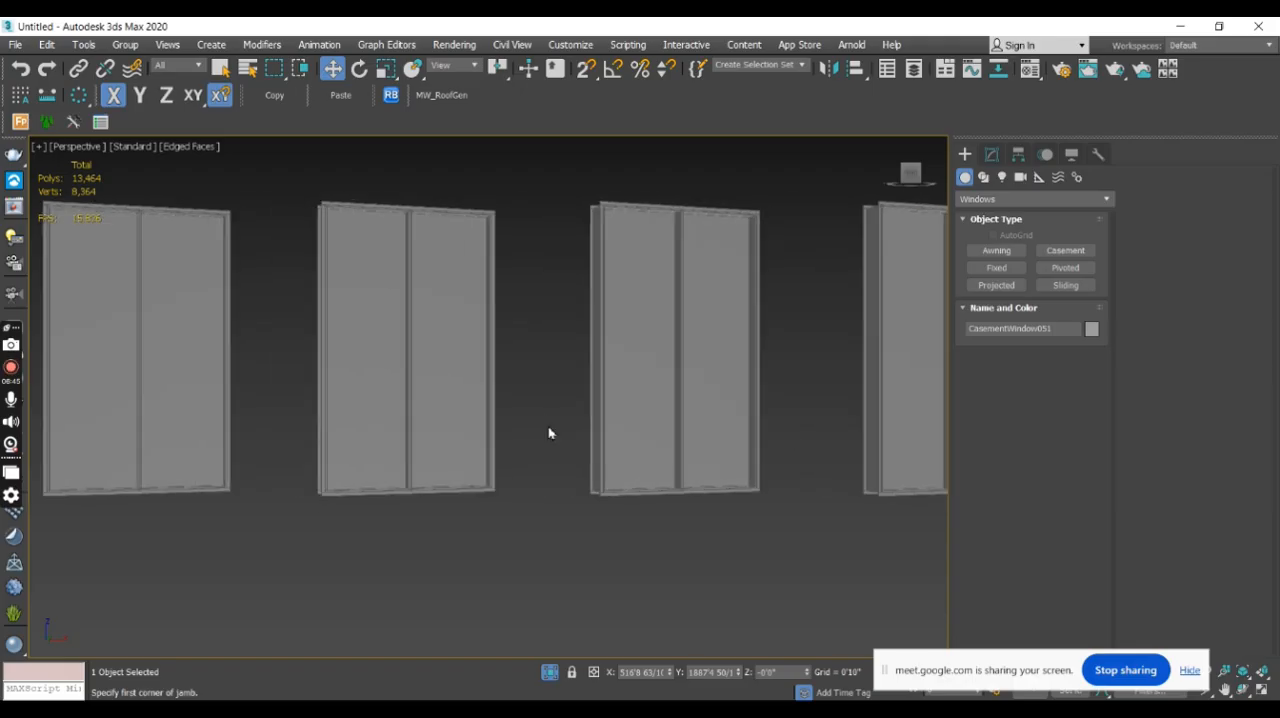
- Select all the casement windows in the isolated row
{"action": "scroll", "coordinate": [549, 433], "scroll_direction": "down", "scroll_amount": 10}
{"action": "middle_click_drag", "start_coordinate": [703, 500], "coordinate": [396, 419]}
{"action": "scroll", "coordinate": [521, 398], "scroll_direction": "down", "scroll_amount": 3}
{"action": "scroll", "coordinate": [609, 398], "scroll_direction": "up", "scroll_amount": 1}
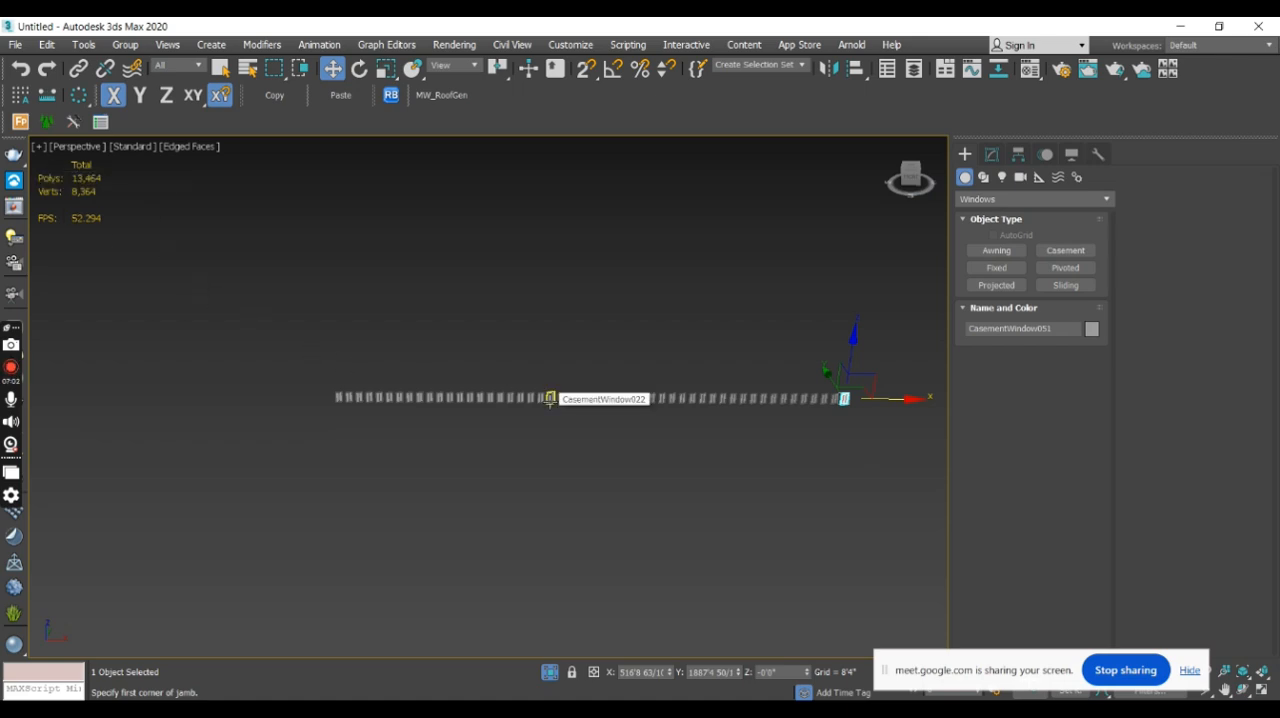
{"action": "middle_click_drag", "start_coordinate": [837, 430], "coordinate": [828, 430]}
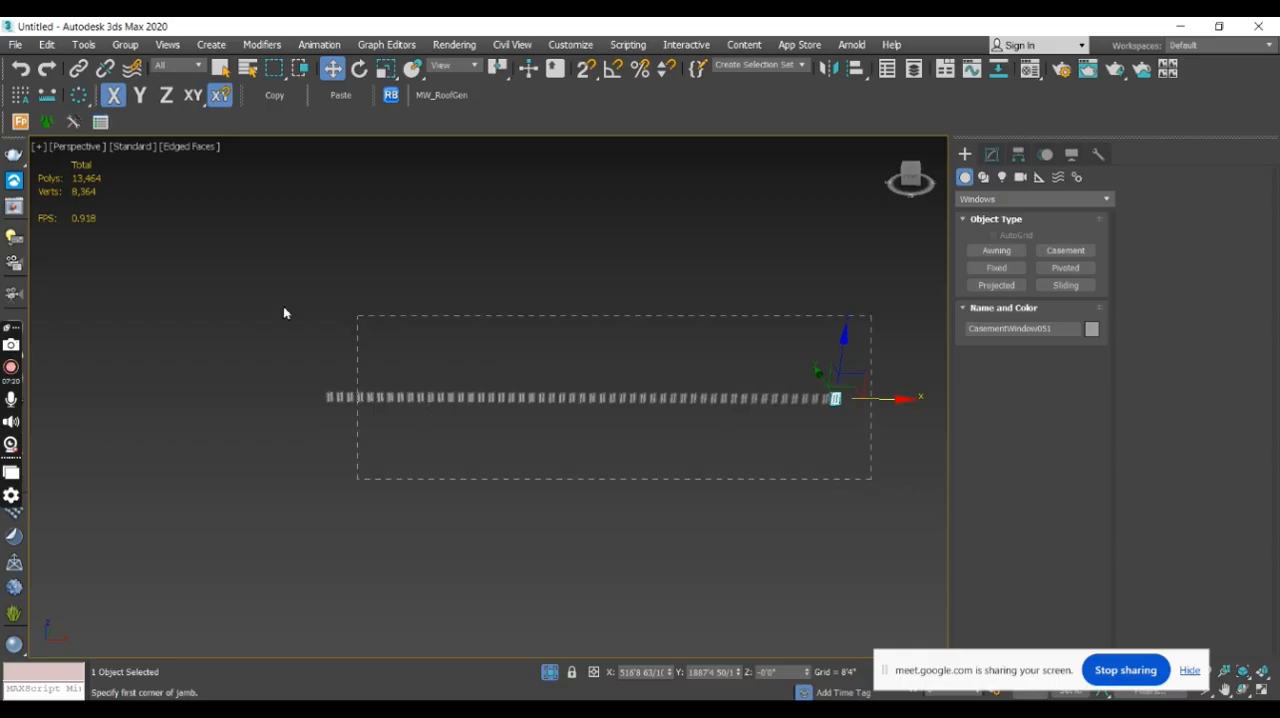
{"action": "left_click_drag", "start_coordinate": [284, 313], "coordinate": [167, 301]}
{"action": "left_click", "coordinate": [661, 398], "text": "shift"}
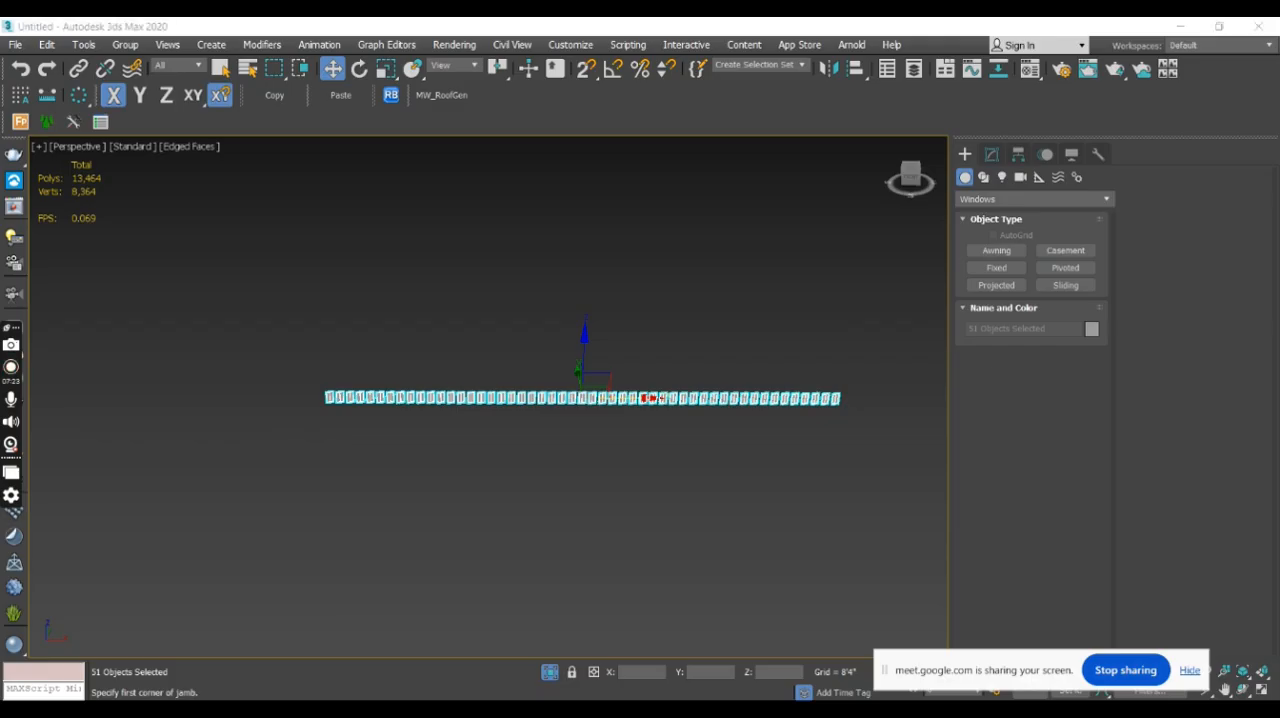
- In File Explorer, open the baby shop 3ds Max file from the ARCHII 7 folder and return to the untitled window scene
{"action": "key", "text": "super+e"}
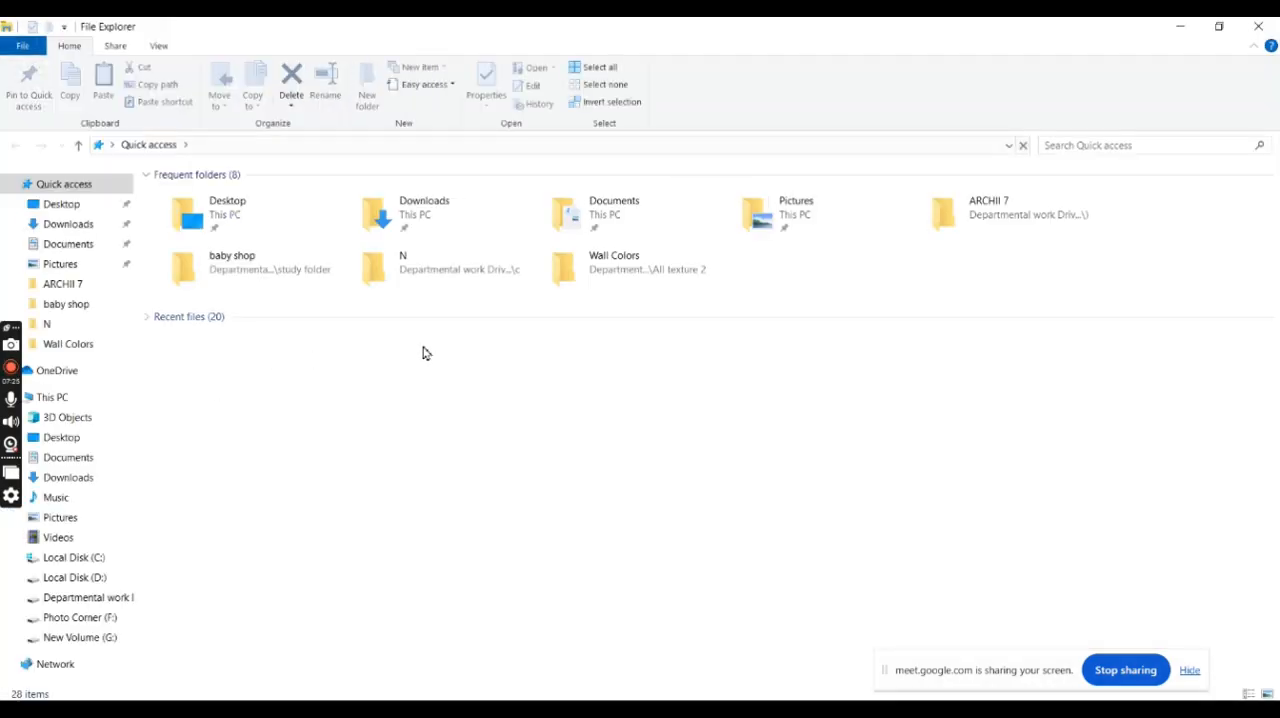
{"action": "double_click", "coordinate": [1023, 223]}
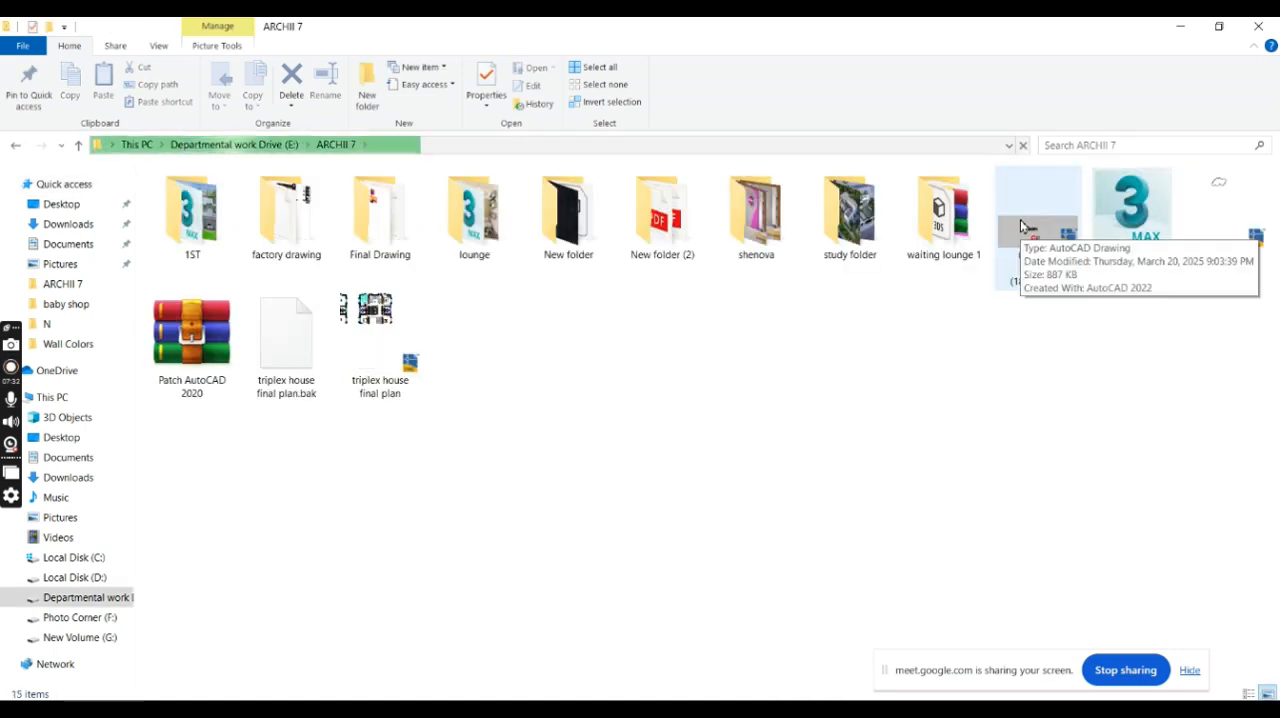
{"action": "left_click", "coordinate": [1160, 218]}
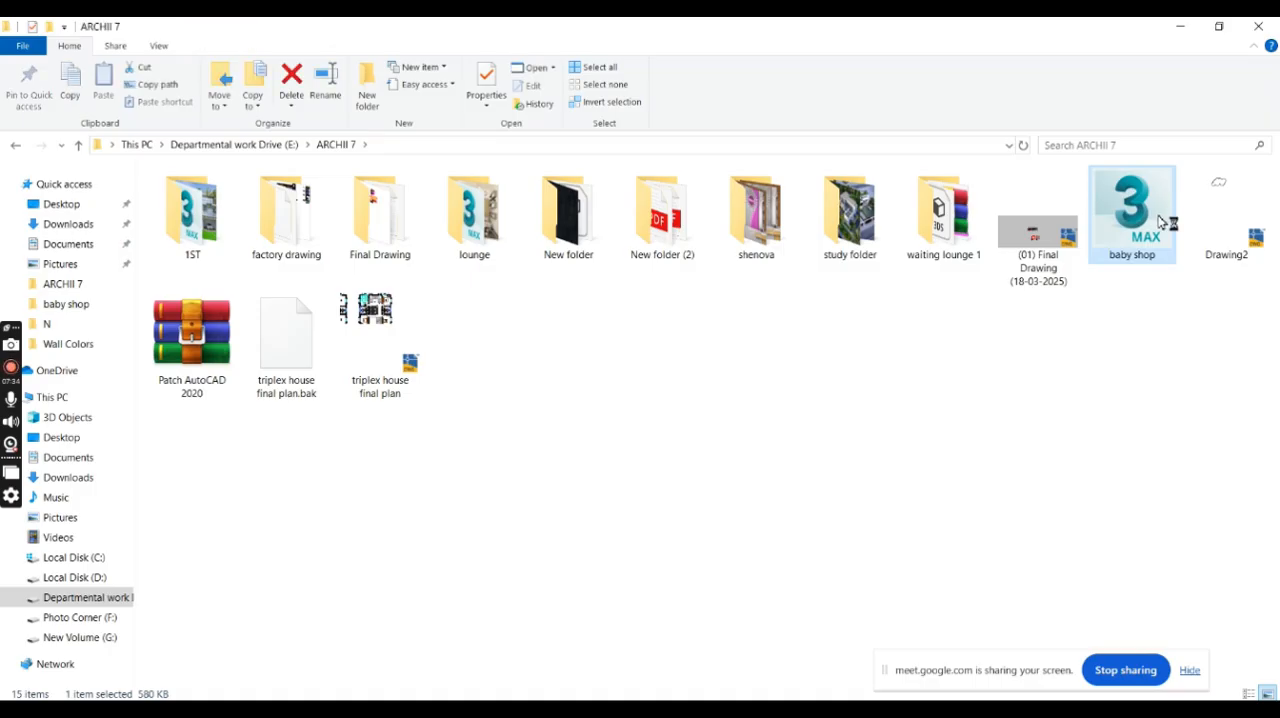
{"action": "left_click", "coordinate": [1181, 27]}
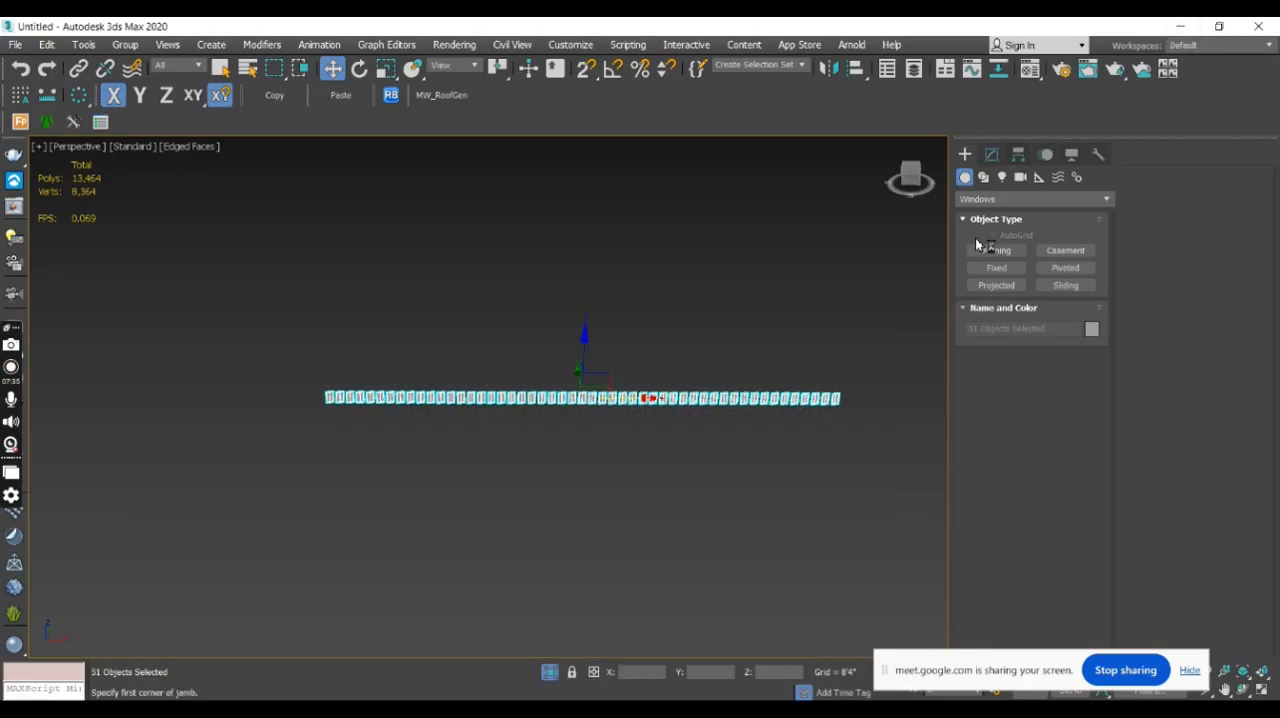
- Exit isolation to show the casement row together with all the other windows
{"action": "middle_click_drag", "start_coordinate": [714, 480], "coordinate": [666, 411]}
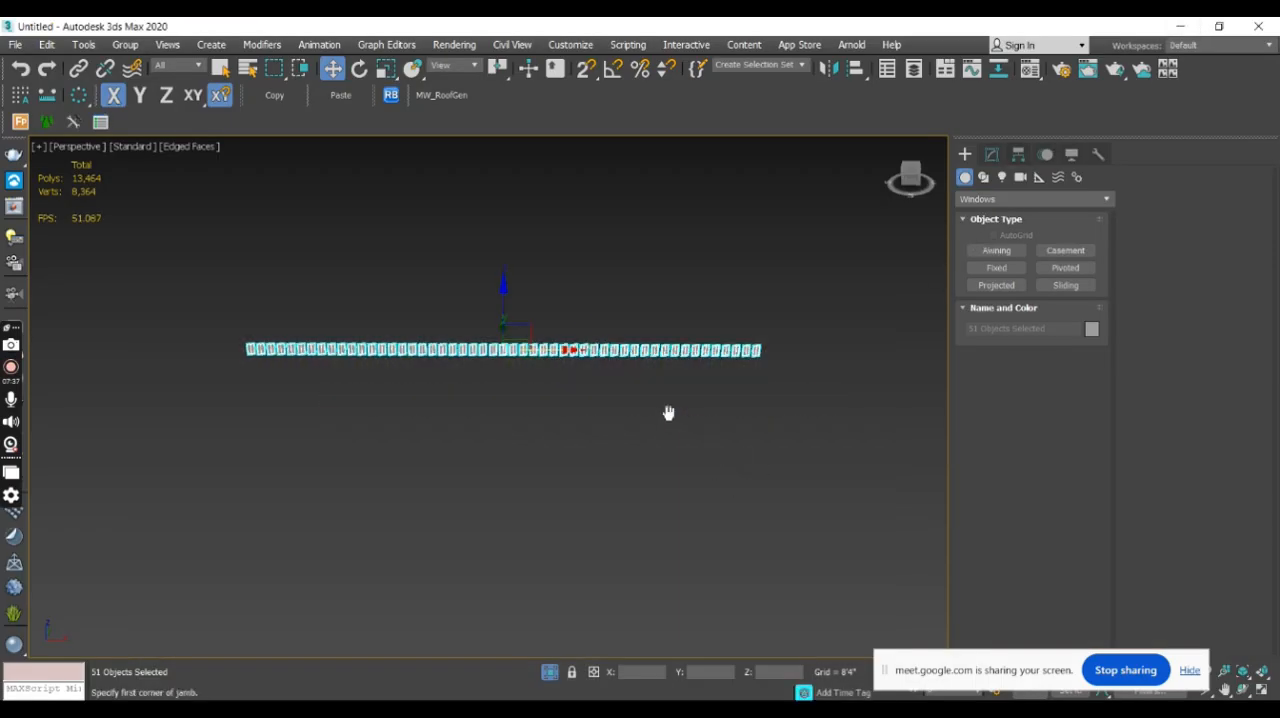
{"action": "left_click", "coordinate": [552, 674]}
{"action": "middle_click_drag", "start_coordinate": [578, 467], "coordinate": [450, 438]}
{"action": "scroll", "coordinate": [535, 363], "scroll_direction": "down", "scroll_amount": 5}
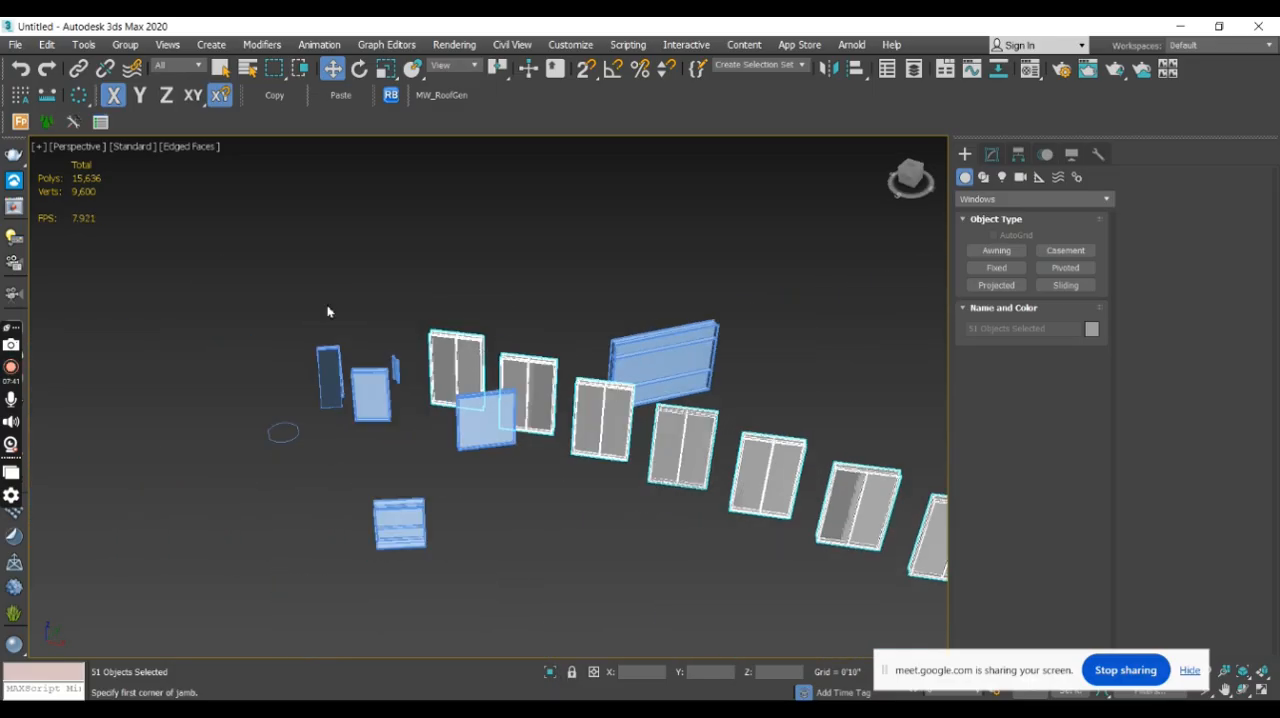
{"action": "scroll", "coordinate": [586, 463], "scroll_direction": "down", "scroll_amount": 6}
{"action": "scroll", "coordinate": [378, 348], "scroll_direction": "down", "scroll_amount": 2}
- Delete the farthest 36 casement window copies from the row
{"action": "middle_click_drag", "start_coordinate": [580, 436], "coordinate": [509, 363]}
{"action": "scroll", "coordinate": [509, 363], "scroll_direction": "down", "scroll_amount": 3}
{"action": "scroll", "coordinate": [600, 403], "scroll_direction": "up", "scroll_amount": 4}
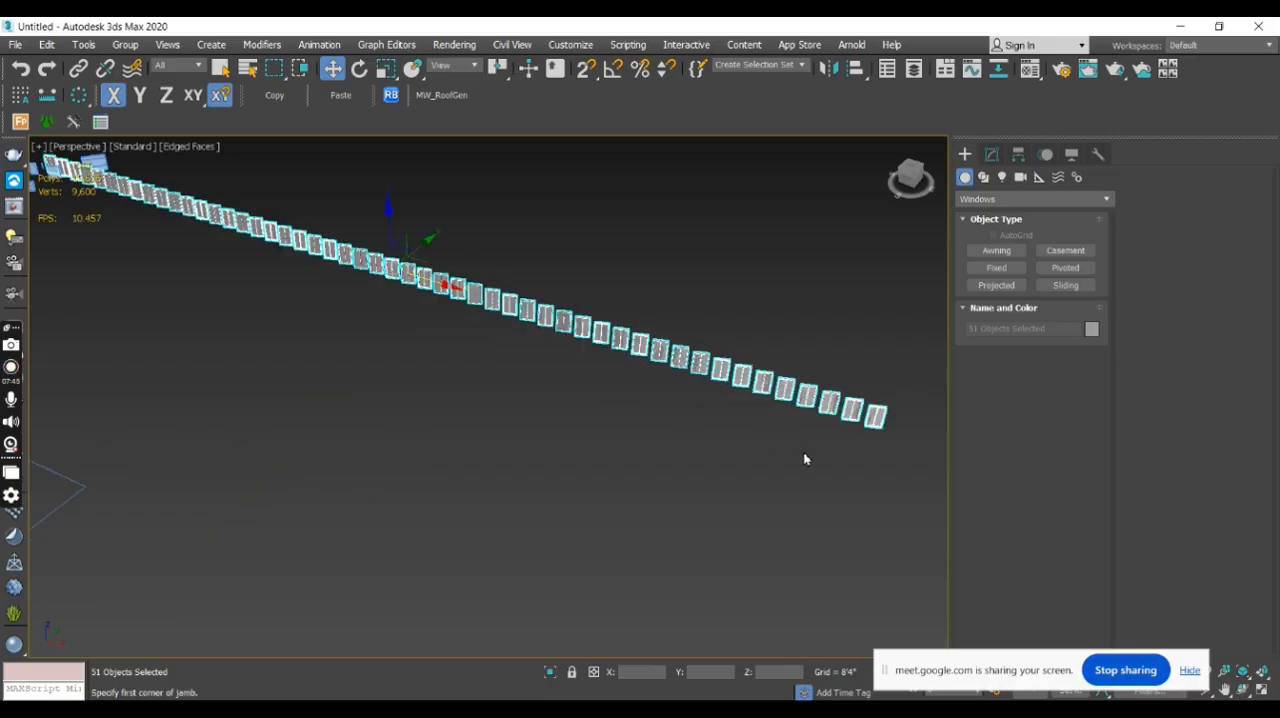
{"action": "left_click_drag", "start_coordinate": [906, 470], "coordinate": [243, 197]}
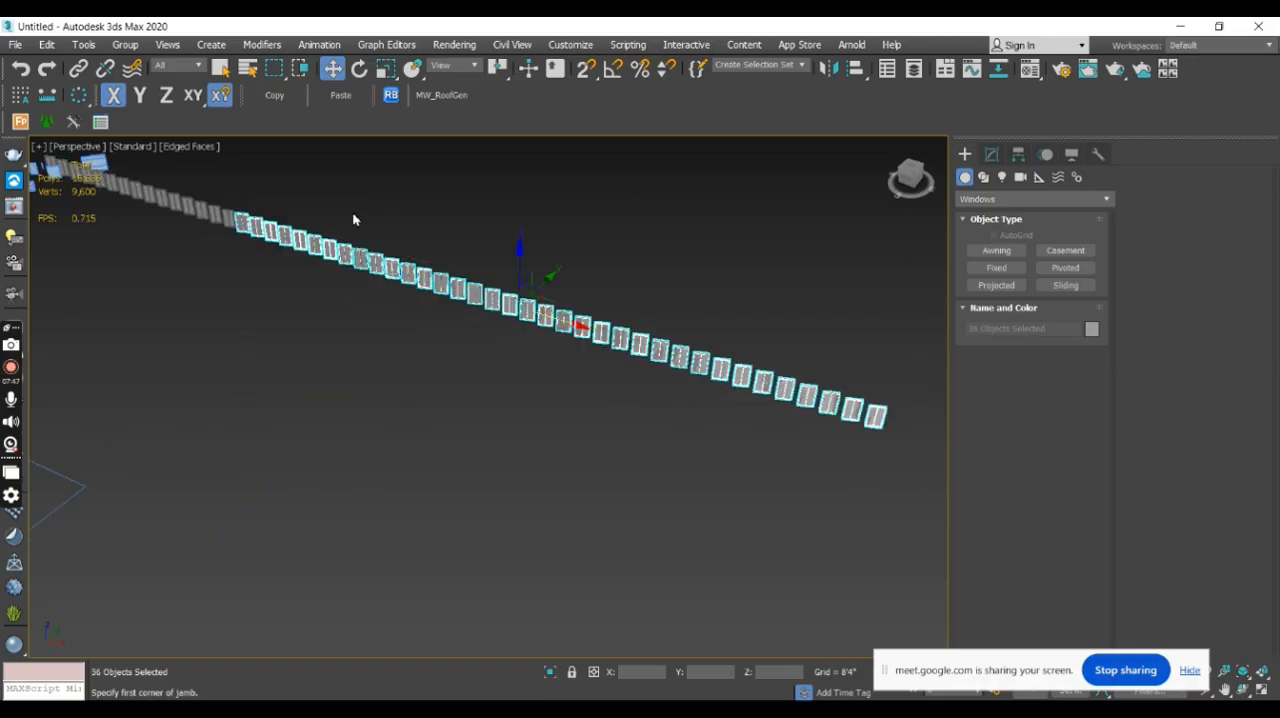
{"action": "key", "text": "Delete"}
{"action": "middle_click_drag", "start_coordinate": [326, 258], "coordinate": [590, 402]}
- Delete another six casement window copies from the far end of the shortened row
{"action": "scroll", "coordinate": [627, 460], "scroll_direction": "up", "scroll_amount": 4}
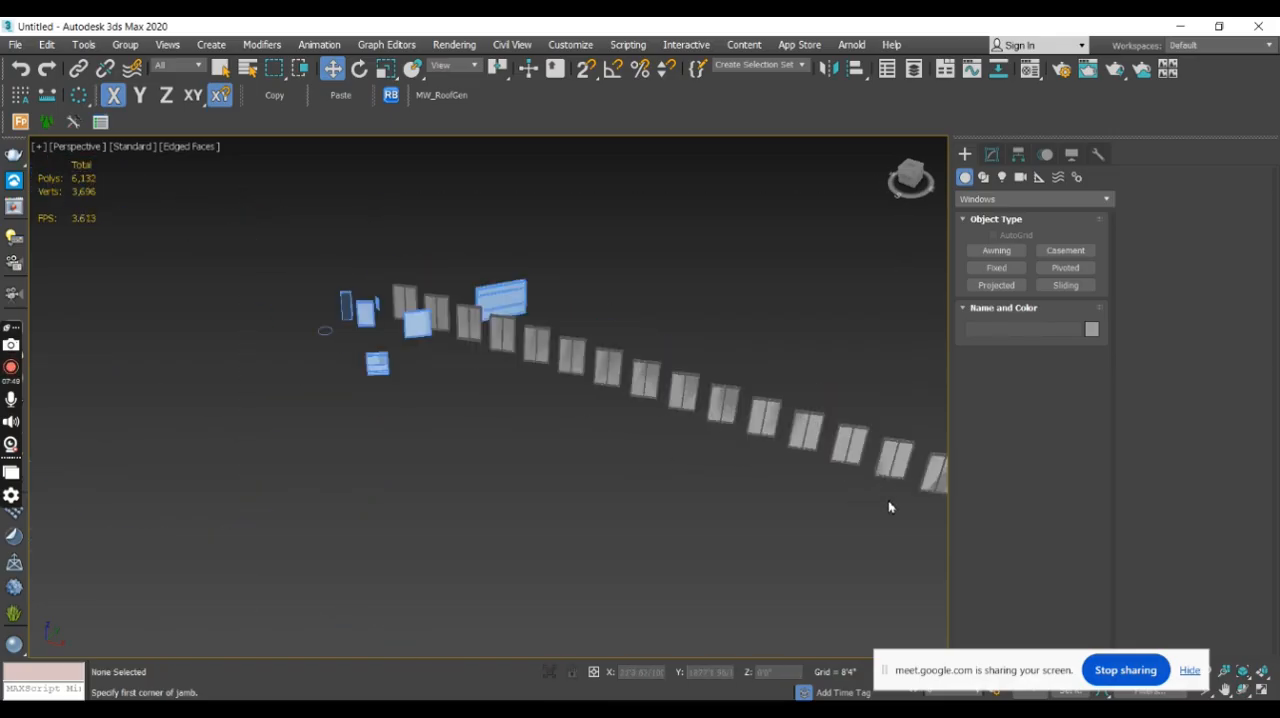
{"action": "middle_click_drag", "start_coordinate": [866, 500], "coordinate": [435, 400]}
{"action": "left_click_drag", "start_coordinate": [764, 485], "coordinate": [249, 237]}
{"action": "key", "text": "Delete"}
{"action": "middle_click_drag", "start_coordinate": [251, 242], "coordinate": [541, 332]}
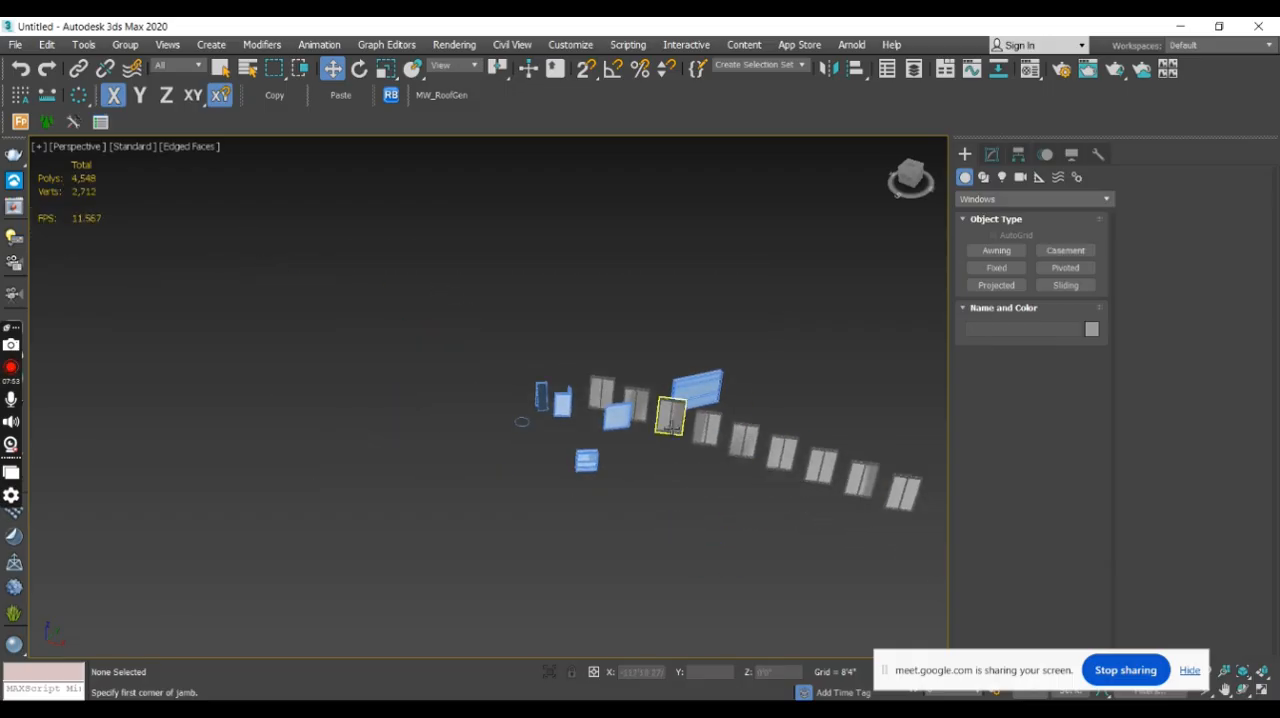
- Delete more casement window copies, keeping only three spaced along the row
{"action": "left_click", "coordinate": [670, 418]}
{"action": "middle_click_drag", "start_coordinate": [670, 418], "coordinate": [457, 306]}
{"action": "left_click_drag", "start_coordinate": [769, 504], "coordinate": [734, 409]}
{"action": "key", "text": "Delete"}
{"action": "scroll", "coordinate": [440, 305], "scroll_direction": "up", "scroll_amount": 2}
{"action": "left_click", "coordinate": [444, 305]}
{"action": "left_click", "coordinate": [800, 505]}
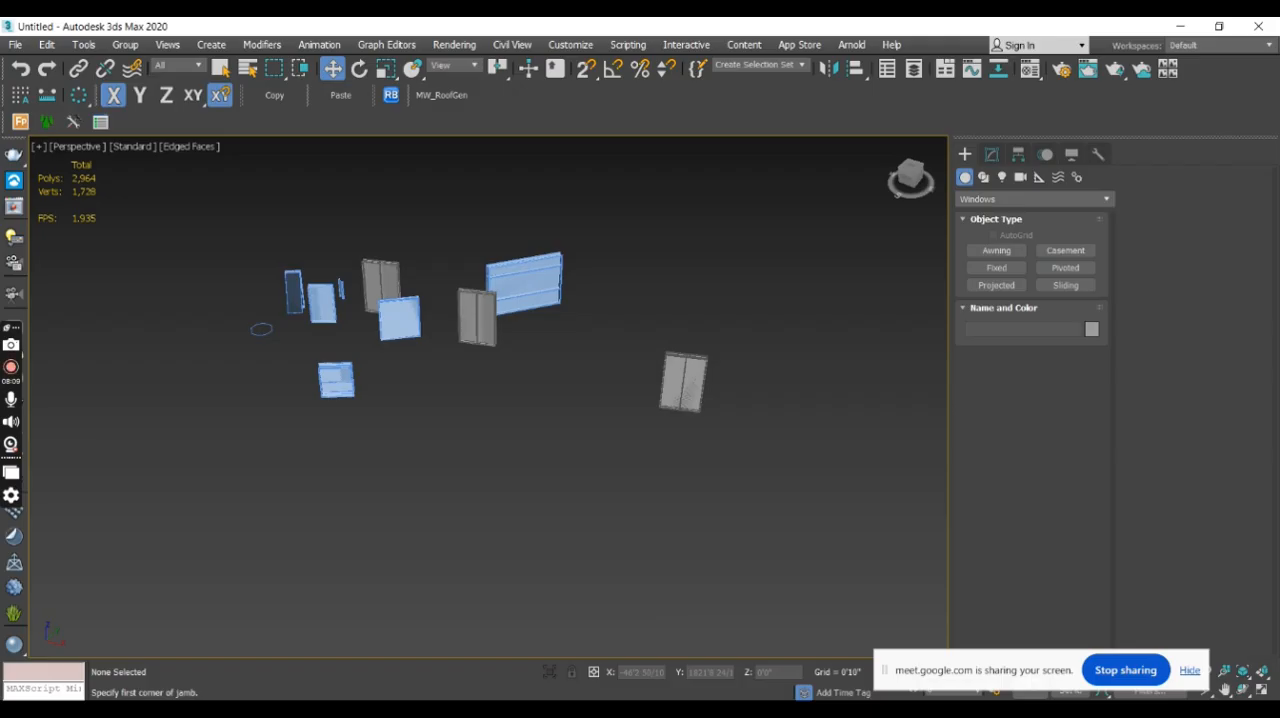
- Minimize the 3ds Max and browser windows to reach the desktop and close the desktop search bar
{"action": "mouse_move", "coordinate": [592, 709]}
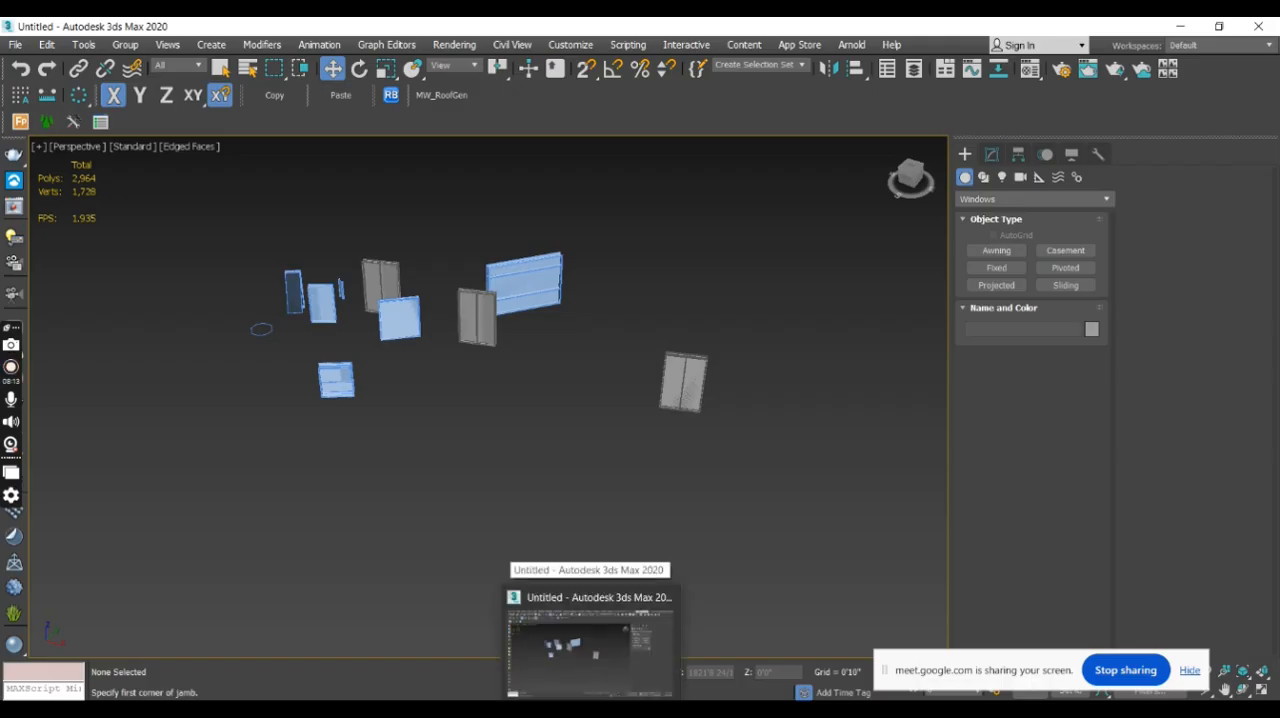
{"action": "left_click", "coordinate": [1182, 27]}
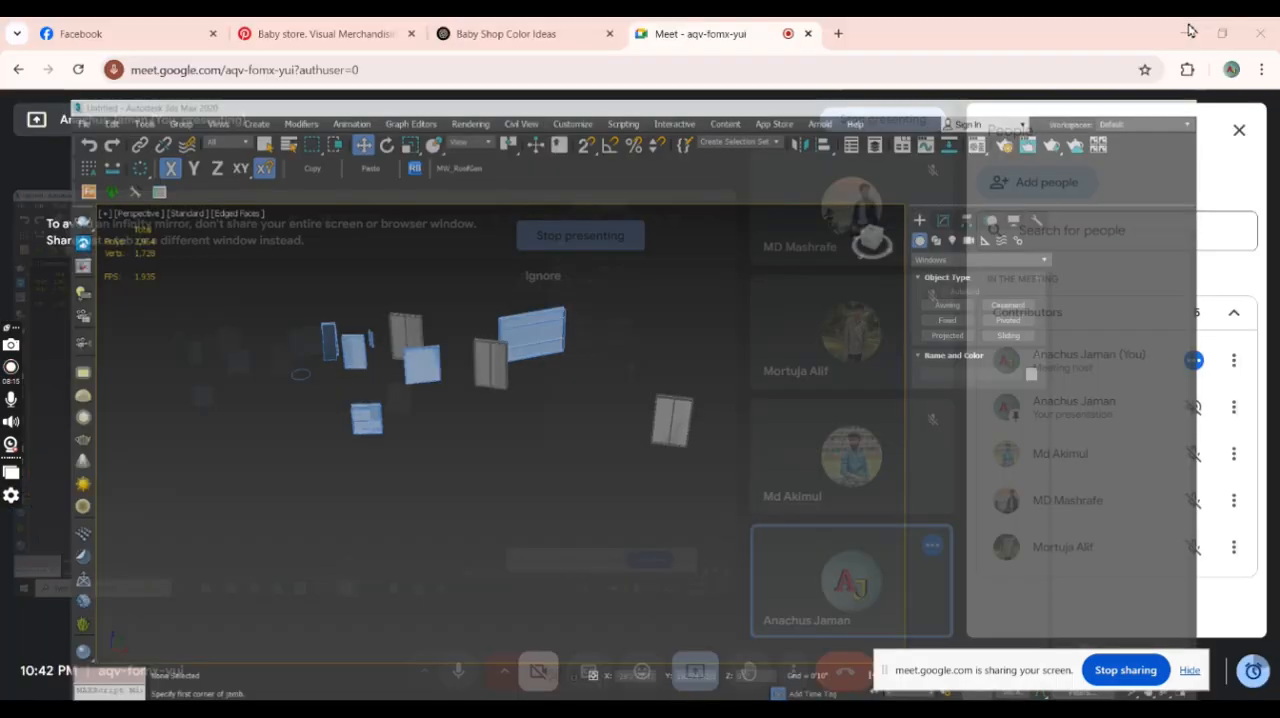
{"action": "left_click", "coordinate": [1184, 29]}
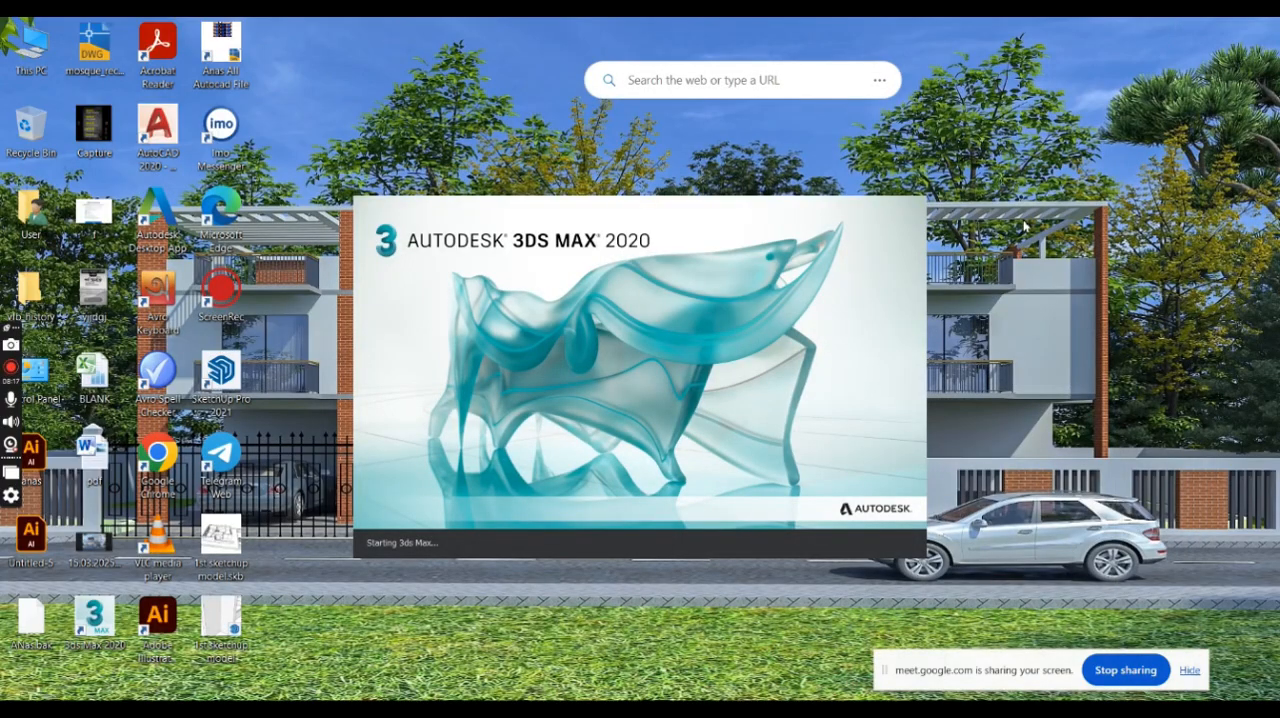
{"action": "left_click", "coordinate": [879, 80]}
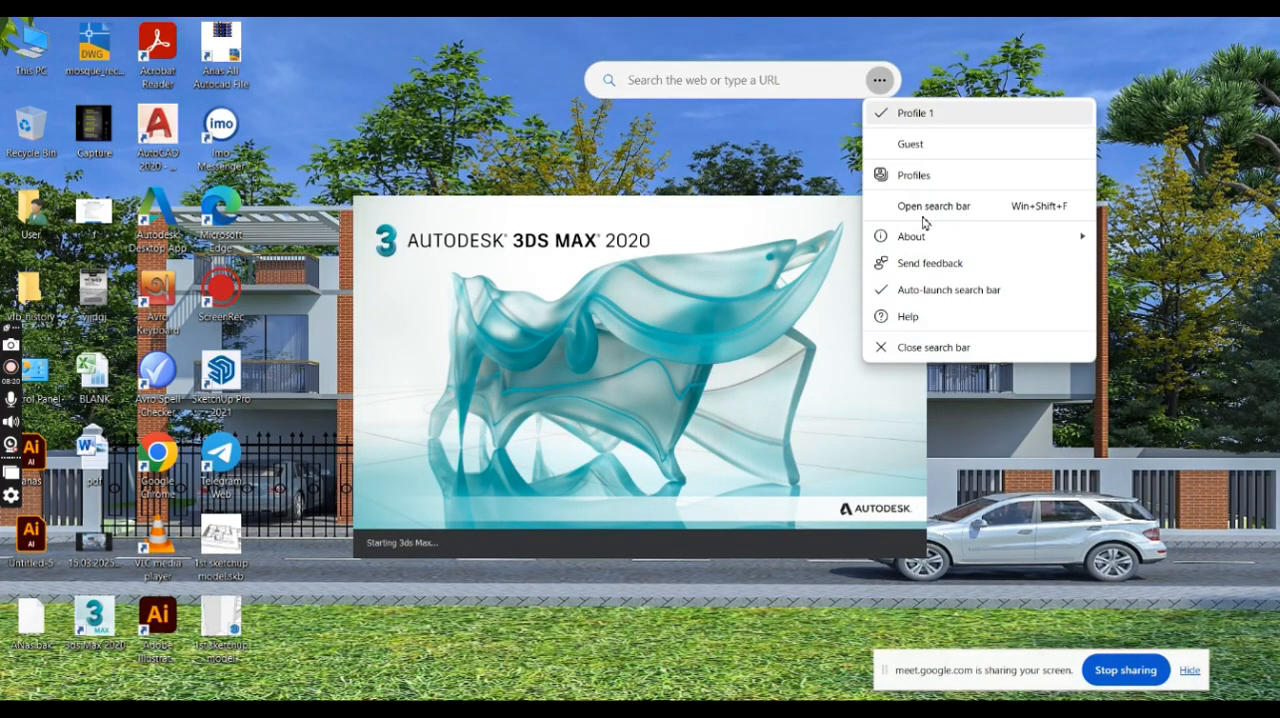
{"action": "left_click", "coordinate": [938, 348]}
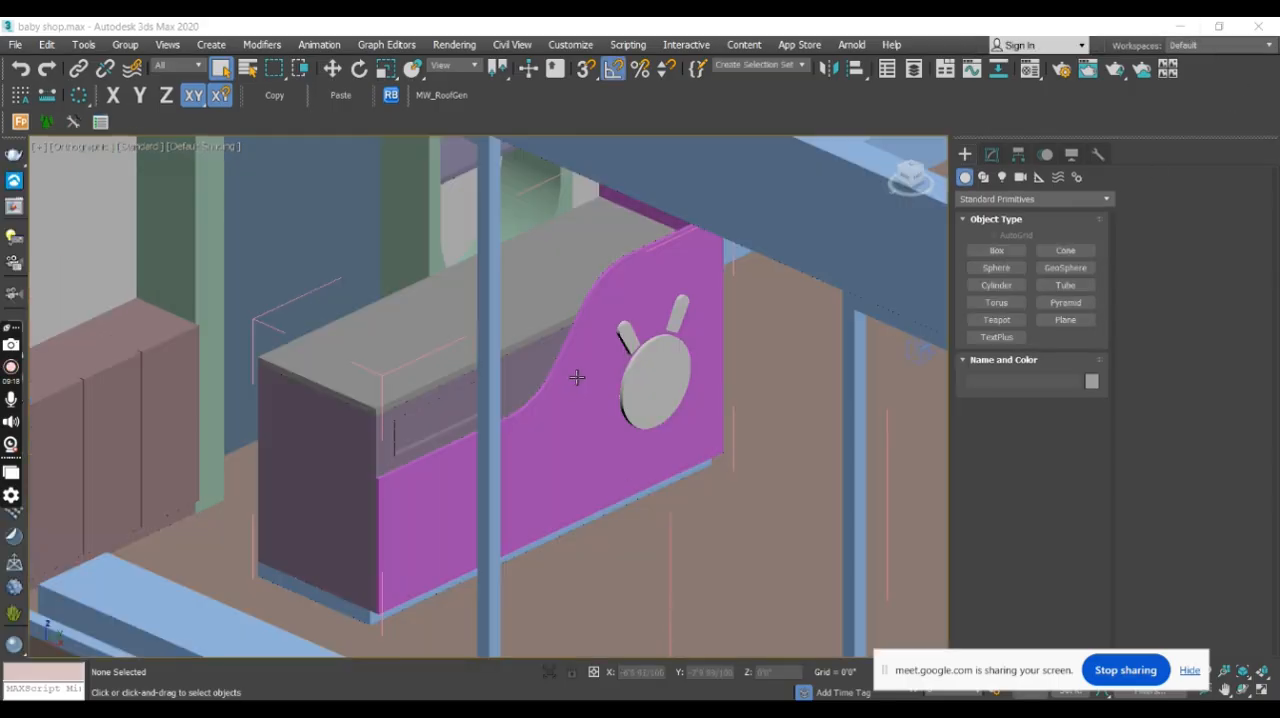
- Show the polygon and vertex statistics for the whole baby shop scene
{"action": "middle_click_drag", "start_coordinate": [777, 388], "coordinate": [666, 391]}
{"action": "scroll", "coordinate": [666, 391], "scroll_direction": "up", "scroll_amount": 2}
{"action": "scroll", "coordinate": [666, 391], "scroll_direction": "down", "scroll_amount": 10}
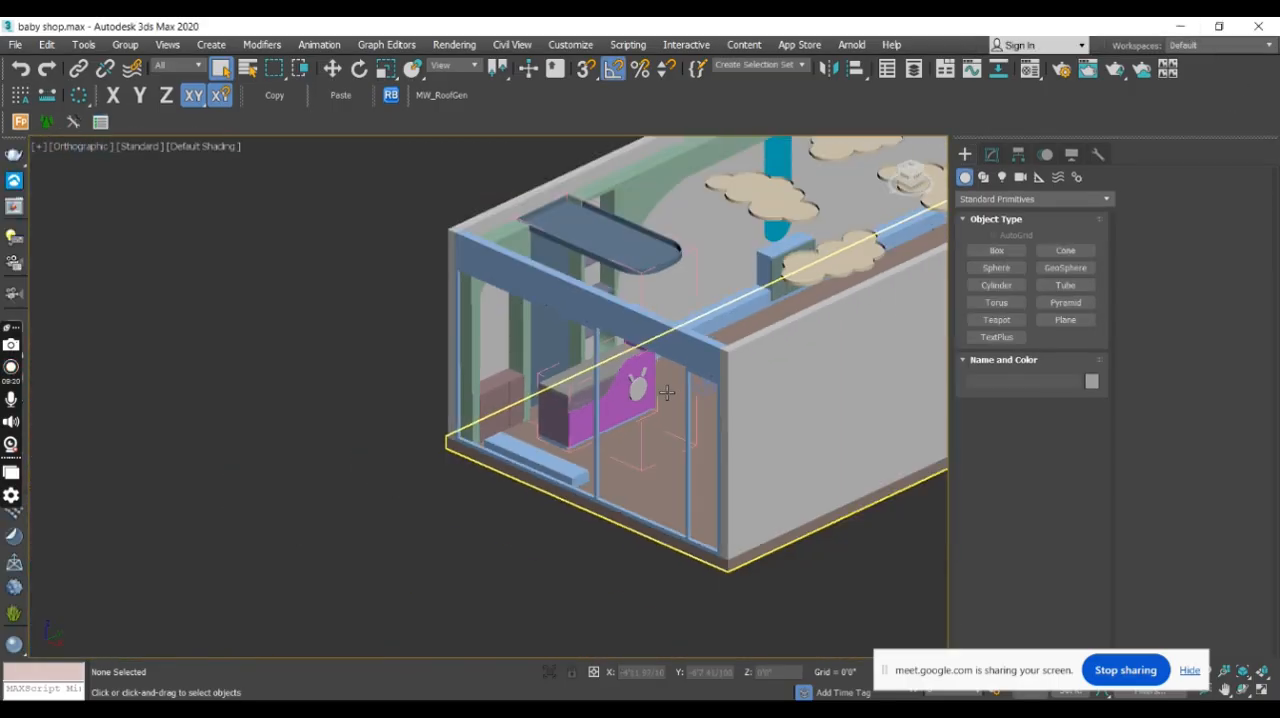
{"action": "middle_click_drag", "start_coordinate": [571, 367], "coordinate": [347, 401]}
{"action": "middle_click_drag", "start_coordinate": [488, 420], "coordinate": [510, 389], "text": "alt"}
{"action": "middle_click_drag", "start_coordinate": [438, 301], "coordinate": [485, 357]}
{"action": "key", "text": "7"}
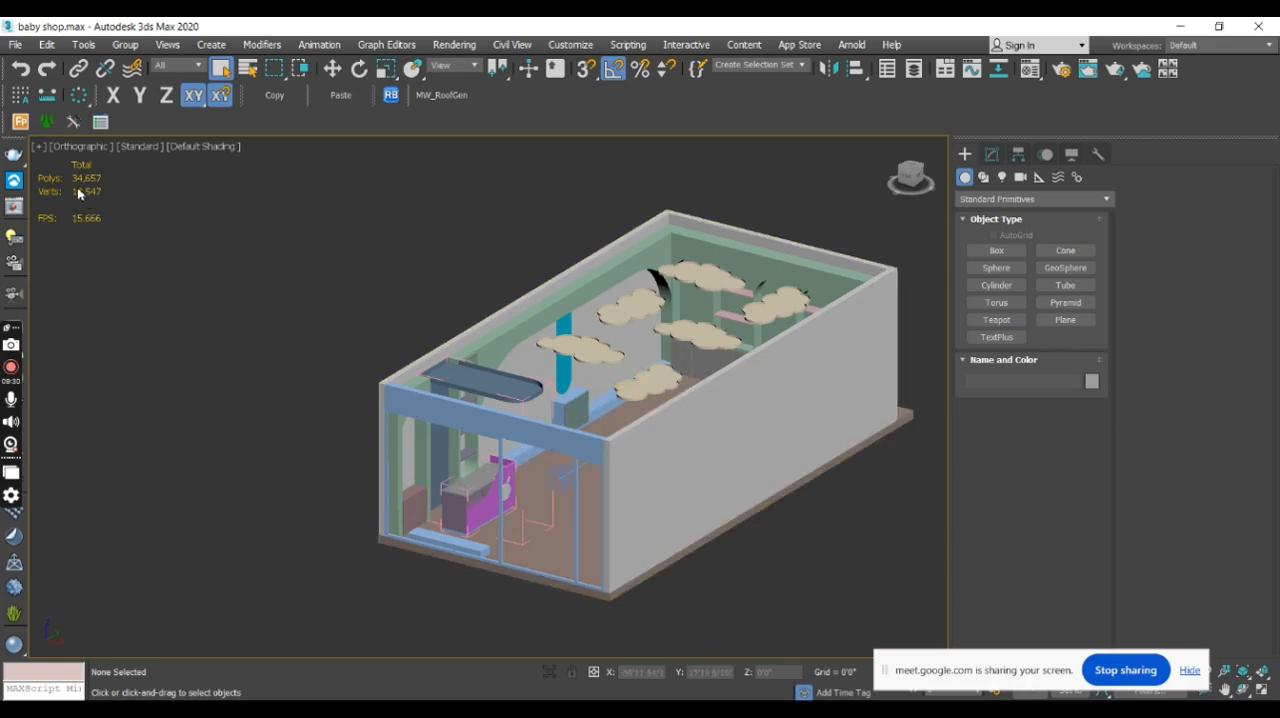
- Examine the baby shop model from several sides, including its cloud ceiling panels, counter, shelves and glazed front
{"action": "middle_click_drag", "start_coordinate": [452, 445], "coordinate": [671, 369], "text": "alt"}
{"action": "scroll", "coordinate": [671, 369], "scroll_direction": "up", "scroll_amount": 6}
{"action": "scroll", "coordinate": [720, 374], "scroll_direction": "down", "scroll_amount": 5}
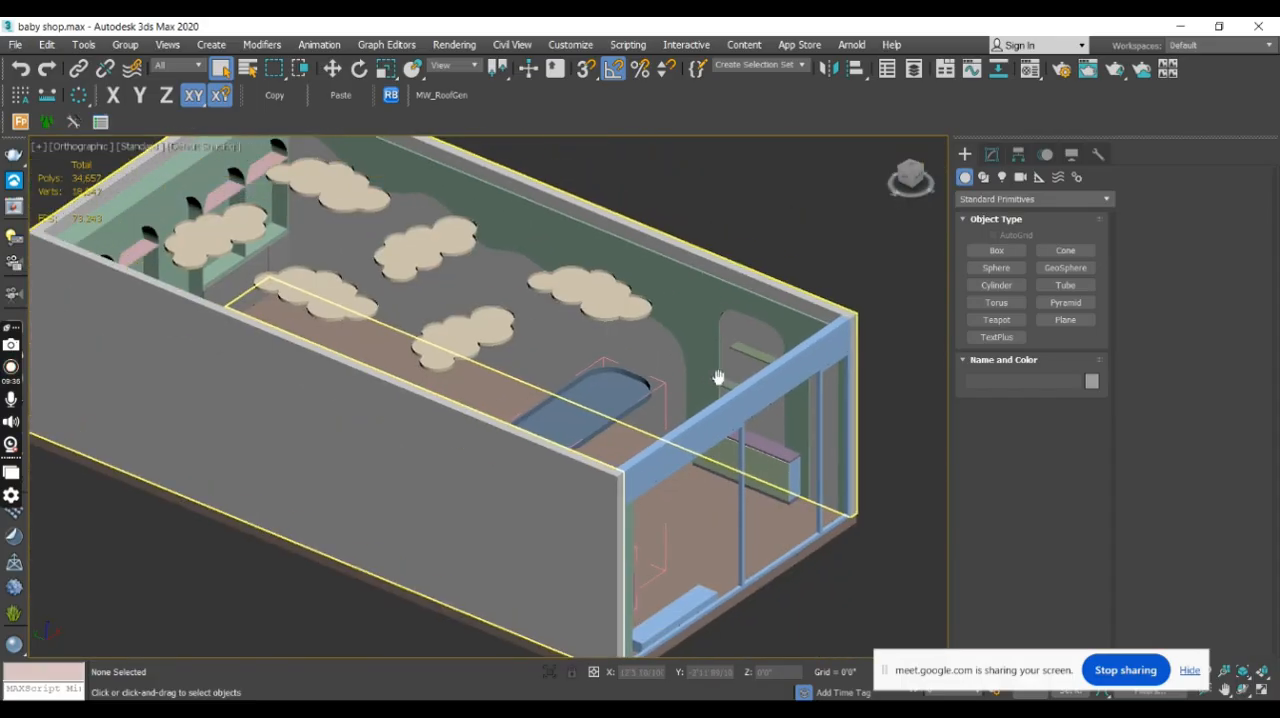
{"action": "middle_click_drag", "start_coordinate": [743, 392], "coordinate": [450, 447], "text": "alt"}
{"action": "scroll", "coordinate": [450, 447], "scroll_direction": "up", "scroll_amount": 5}
{"action": "scroll", "coordinate": [451, 440], "scroll_direction": "down", "scroll_amount": 5}
{"action": "scroll", "coordinate": [414, 363], "scroll_direction": "up", "scroll_amount": 6}
{"action": "scroll", "coordinate": [597, 311], "scroll_direction": "down", "scroll_amount": 3}
{"action": "scroll", "coordinate": [597, 311], "scroll_direction": "down", "scroll_amount": 2}
{"action": "middle_click_drag", "start_coordinate": [597, 311], "coordinate": [549, 391]}
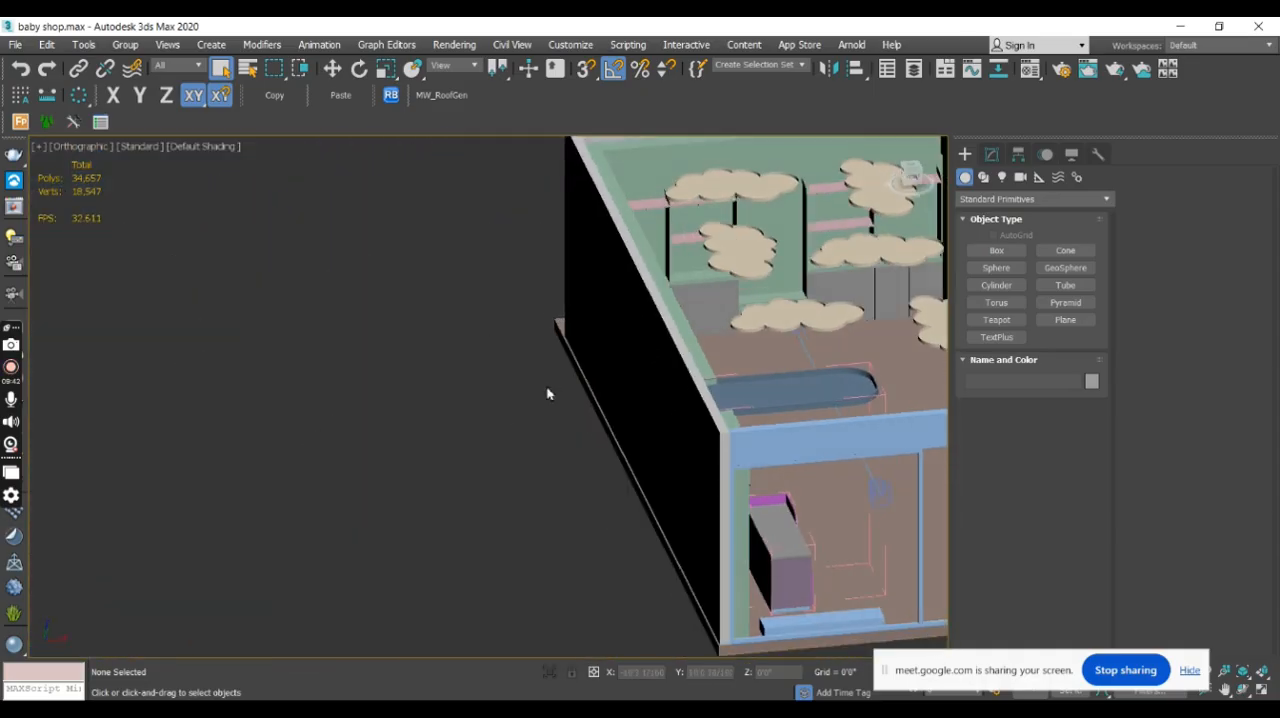
- Close the baby shop scene and return to the untitled scene containing the practice windows
{"action": "left_click", "coordinate": [1252, 25]}
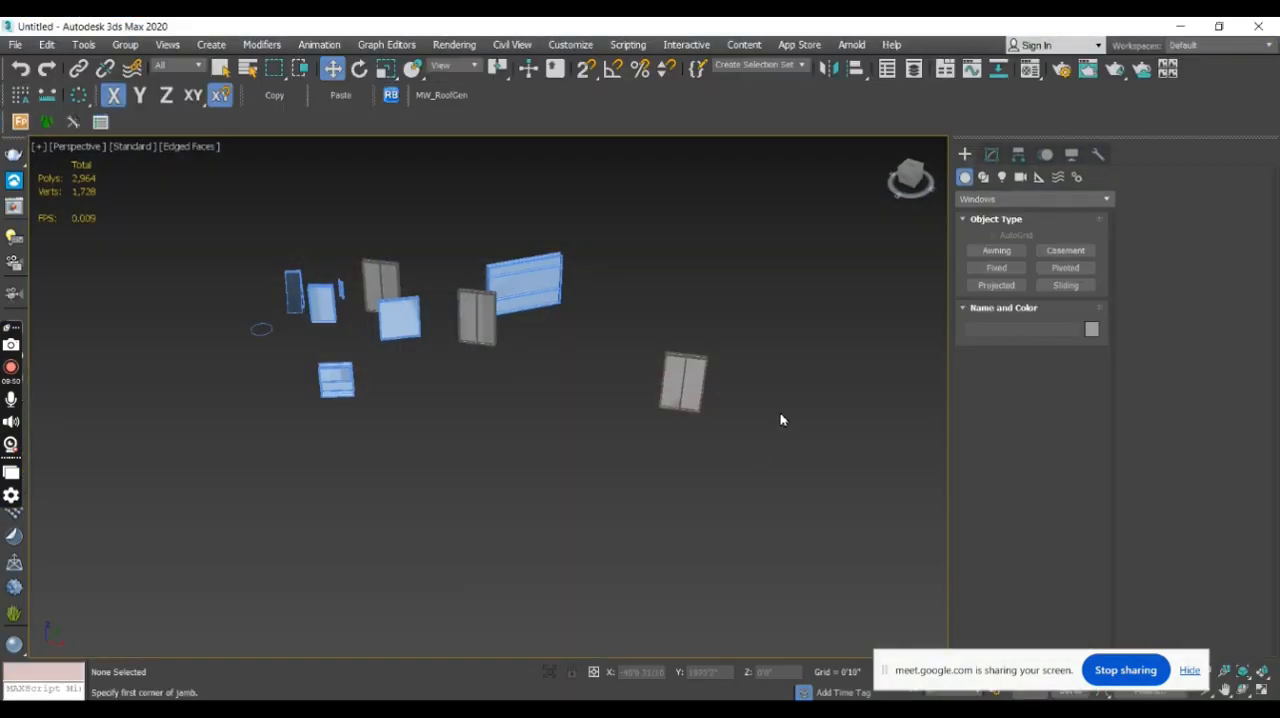
{"action": "middle_click_drag", "start_coordinate": [780, 420], "coordinate": [745, 418]}
{"action": "middle_click_drag", "start_coordinate": [474, 417], "coordinate": [551, 414]}
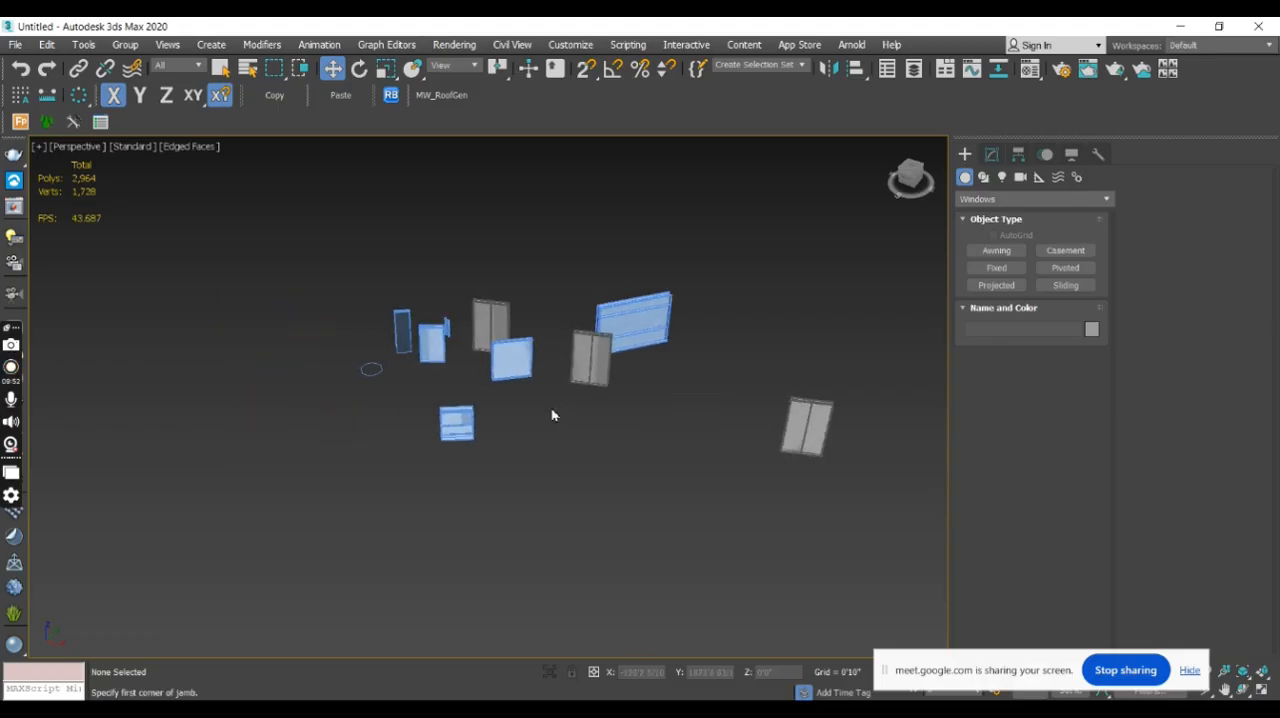
{"action": "middle_click_drag", "start_coordinate": [812, 425], "coordinate": [800, 458]}
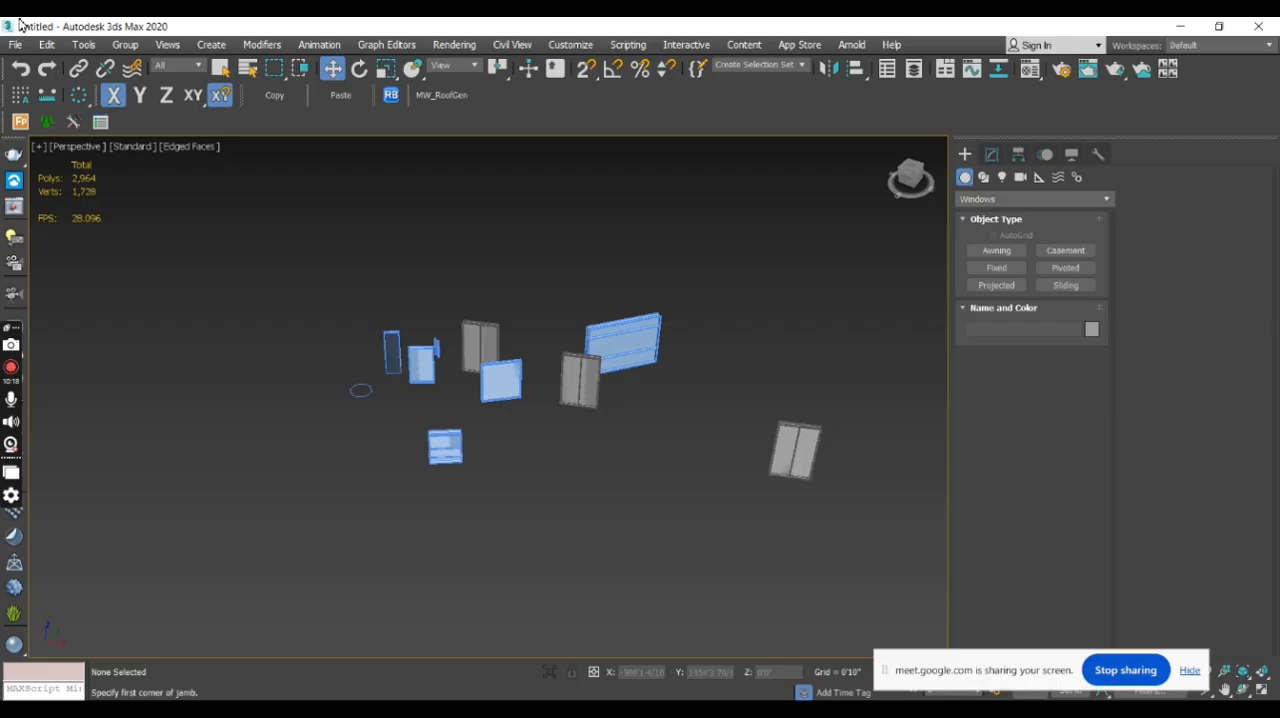
- Create a narrow, tall pivot door in the empty area beside the windows
{"action": "left_click", "coordinate": [963, 206]}
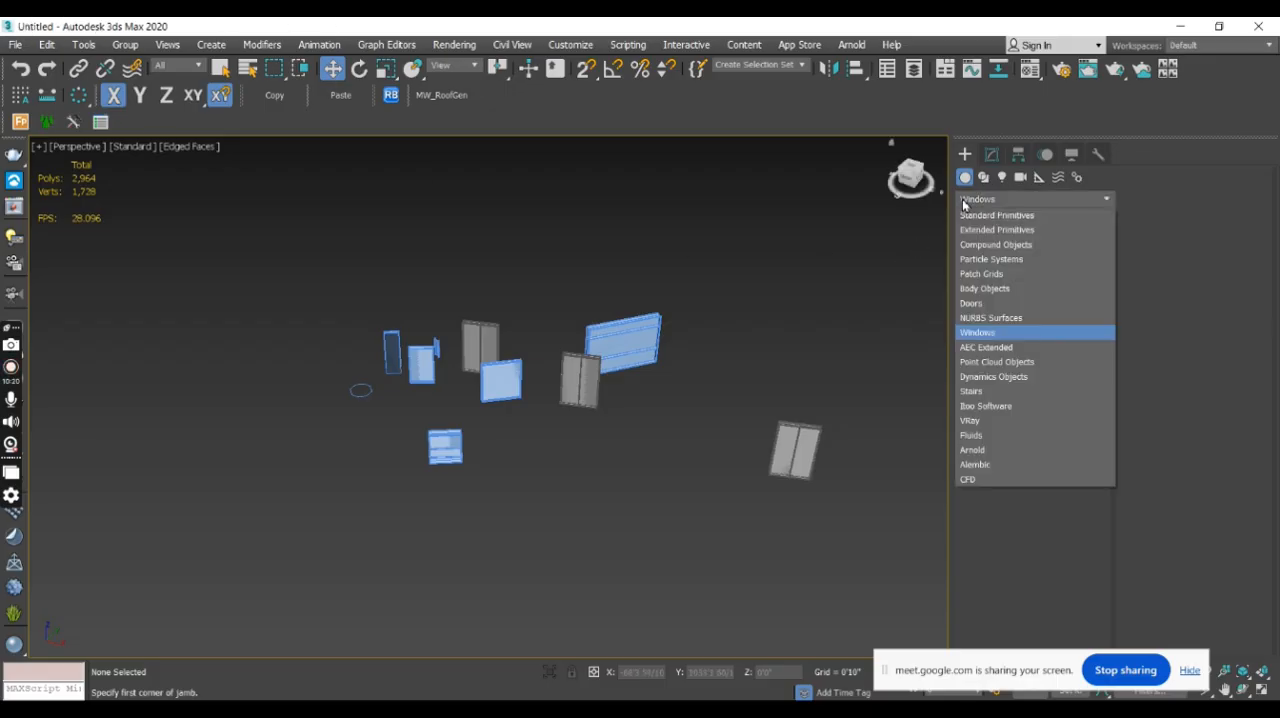
{"action": "left_click", "coordinate": [967, 303]}
{"action": "middle_click_drag", "start_coordinate": [787, 345], "coordinate": [470, 378]}
{"action": "middle_click_drag", "start_coordinate": [554, 341], "coordinate": [716, 337]}
{"action": "scroll", "coordinate": [717, 337], "scroll_direction": "down", "scroll_amount": 3}
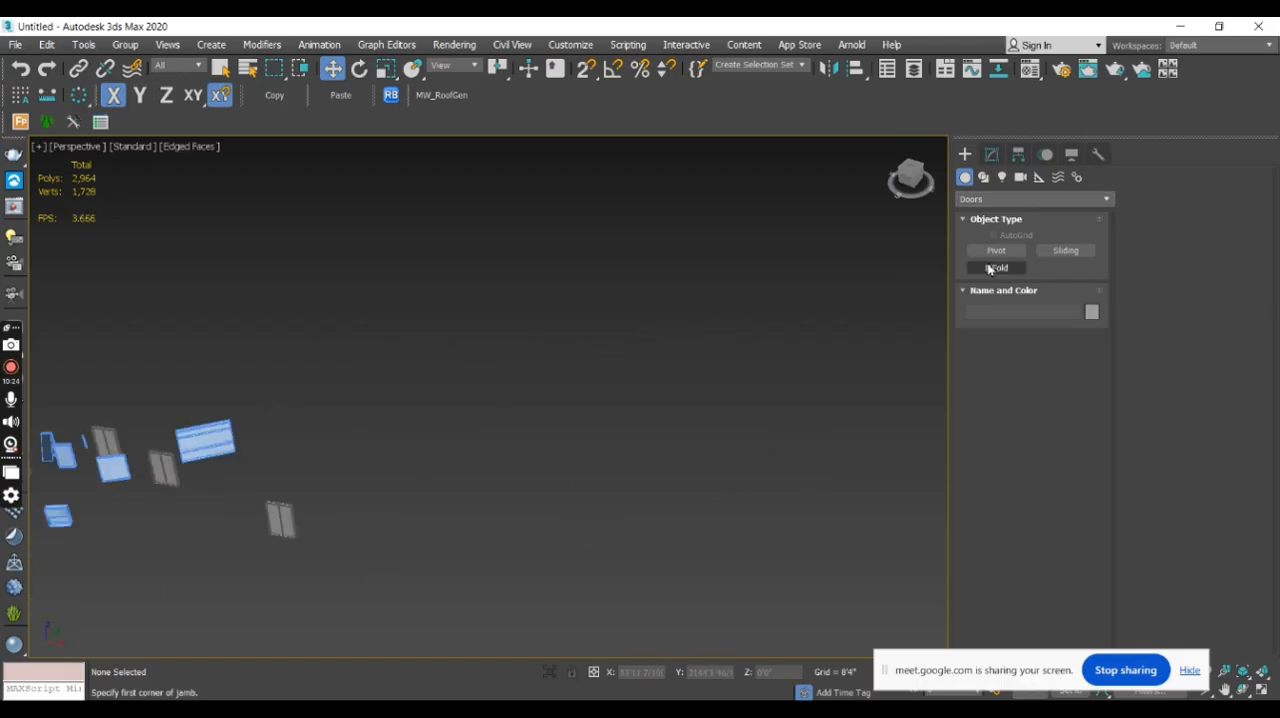
{"action": "left_click", "coordinate": [999, 252]}
{"action": "left_click_drag", "start_coordinate": [444, 418], "coordinate": [468, 430]}
{"action": "left_click", "coordinate": [480, 430]}
{"action": "left_click", "coordinate": [507, 307]}
{"action": "left_click", "coordinate": [507, 307]}
- Try out the pivot door's opening angle
{"action": "left_click", "coordinate": [992, 154]}
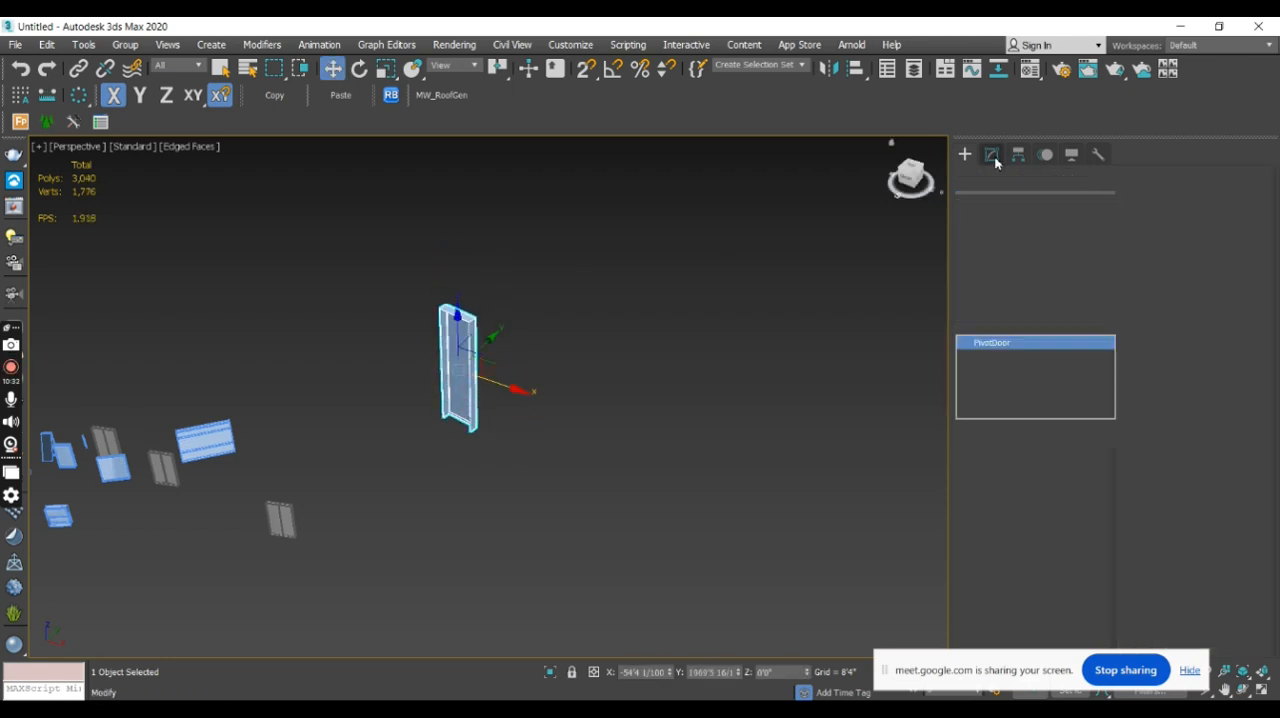
{"action": "middle_click_drag", "start_coordinate": [594, 417], "coordinate": [640, 410], "text": "alt"}
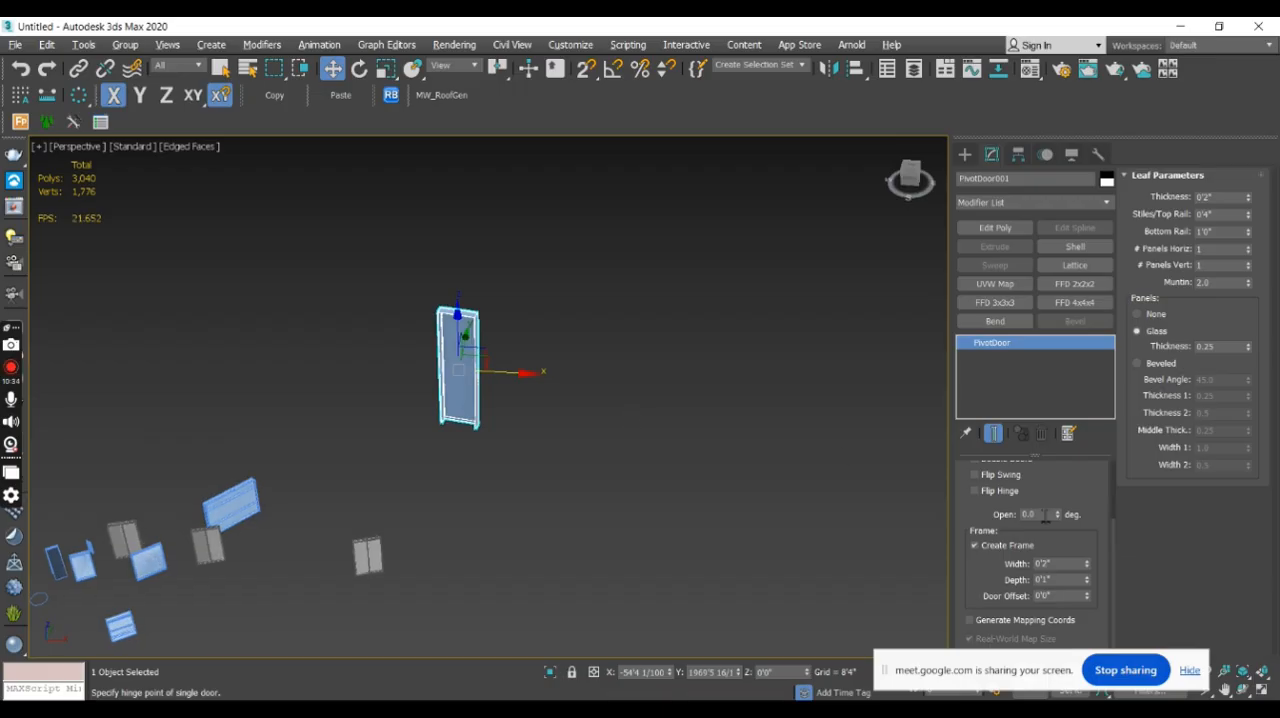
{"action": "mouse_move", "coordinate": [1057, 516]}
{"action": "left_mouse_down"}
{"action": "mouse_move", "coordinate": [1043, 443]}
{"action": "mouse_move", "coordinate": [1059, 555]}
{"action": "mouse_move", "coordinate": [1034, 514]}
{"action": "mouse_move", "coordinate": [1030, 411]}
{"action": "mouse_move", "coordinate": [1040, 510]}
{"action": "left_mouse_up"}
- Create a sliding door about 80 feet wide and 86 feet high beside the pivot door
{"action": "left_click", "coordinate": [965, 154]}
{"action": "left_click", "coordinate": [1063, 251]}
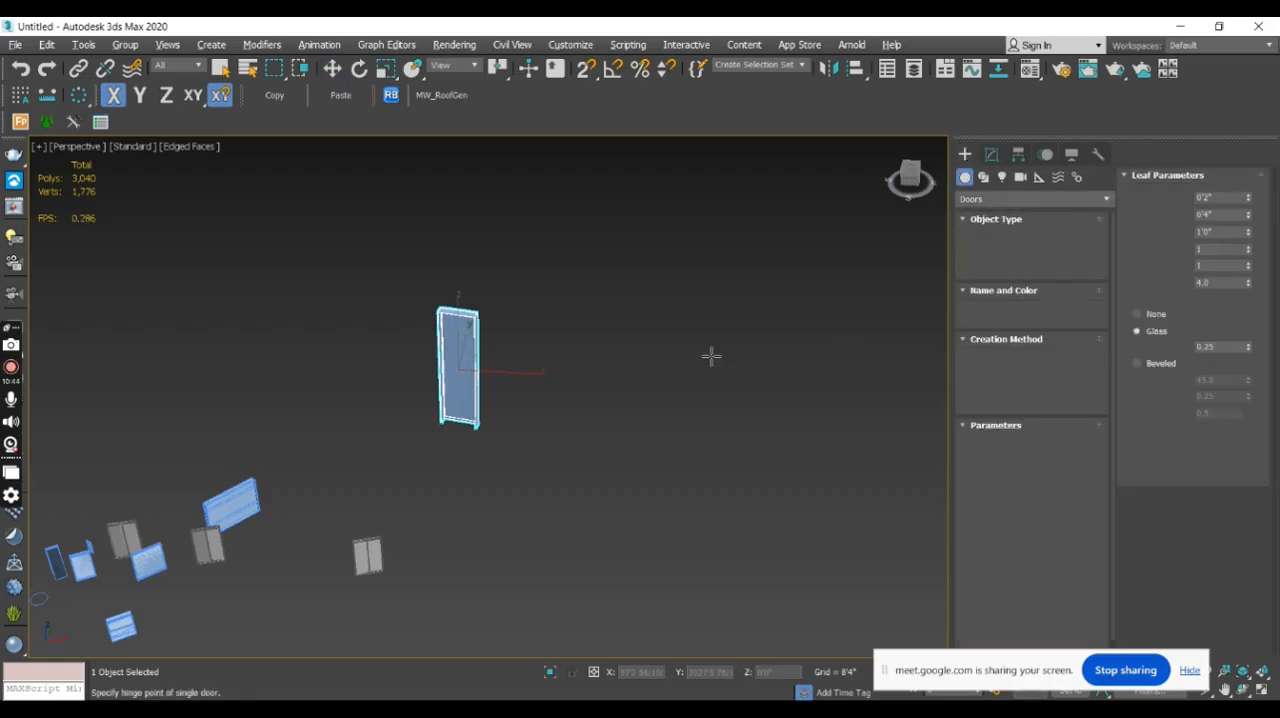
{"action": "left_click_drag", "start_coordinate": [634, 371], "coordinate": [849, 418]}
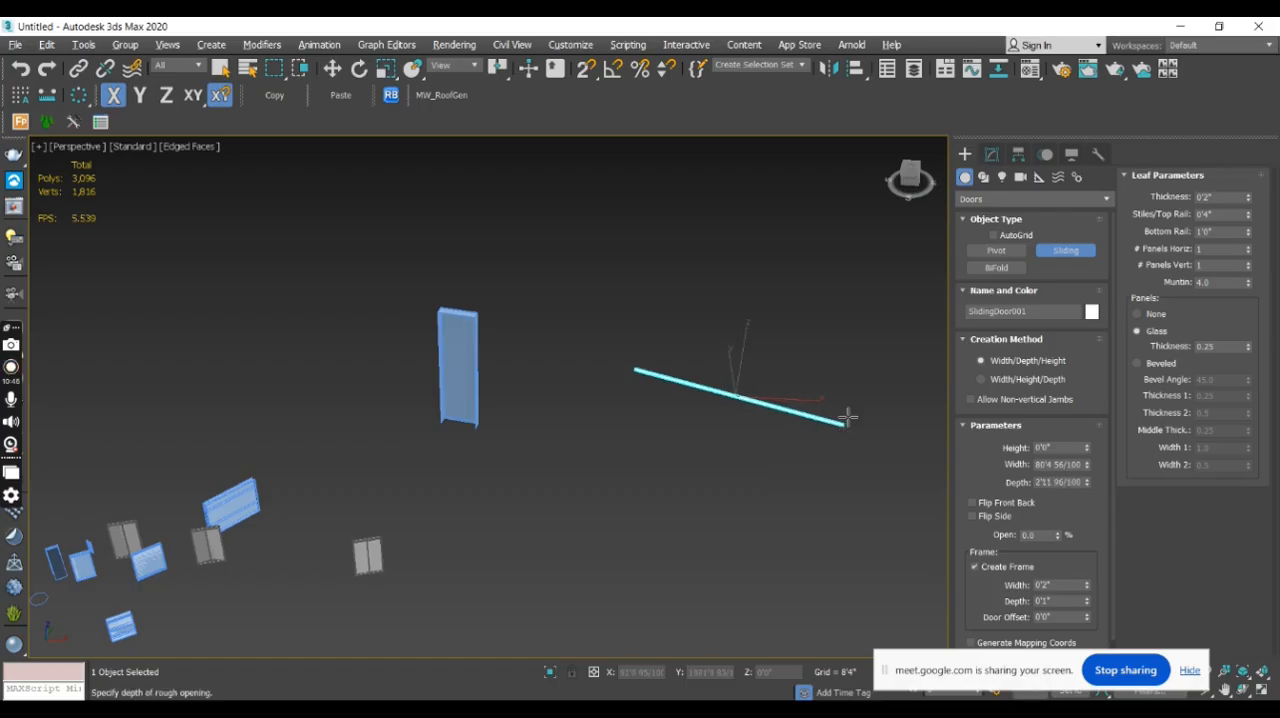
{"action": "left_click", "coordinate": [850, 421]}
{"action": "left_click", "coordinate": [840, 183]}
{"action": "middle_click_drag", "start_coordinate": [808, 303], "coordinate": [799, 421]}
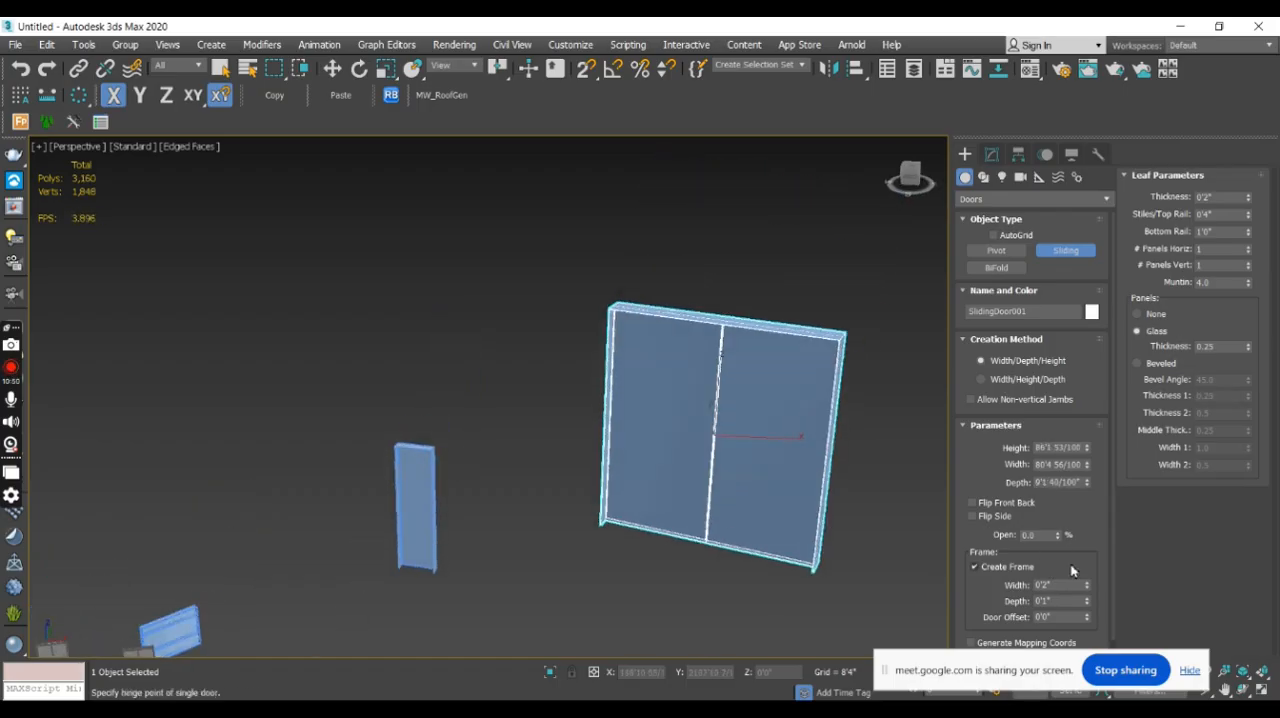
- Set the sliding door's opening to 9% and inspect the shifted panel
{"action": "mouse_move", "coordinate": [1061, 541]}
{"action": "left_mouse_down"}
{"action": "mouse_move", "coordinate": [1048, 458]}
{"action": "mouse_move", "coordinate": [1066, 540]}
{"action": "left_mouse_up"}
{"action": "middle_click_drag", "start_coordinate": [895, 305], "coordinate": [899, 327], "text": "alt"}
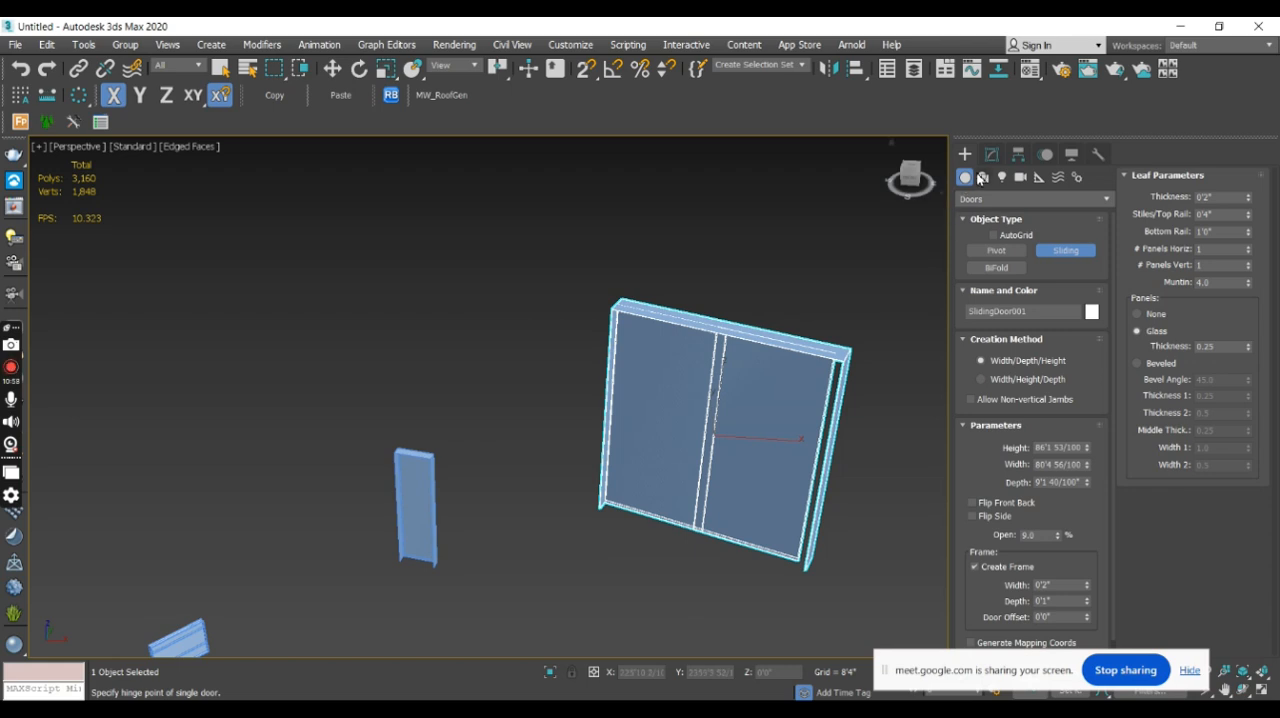
{"action": "left_click", "coordinate": [988, 160]}
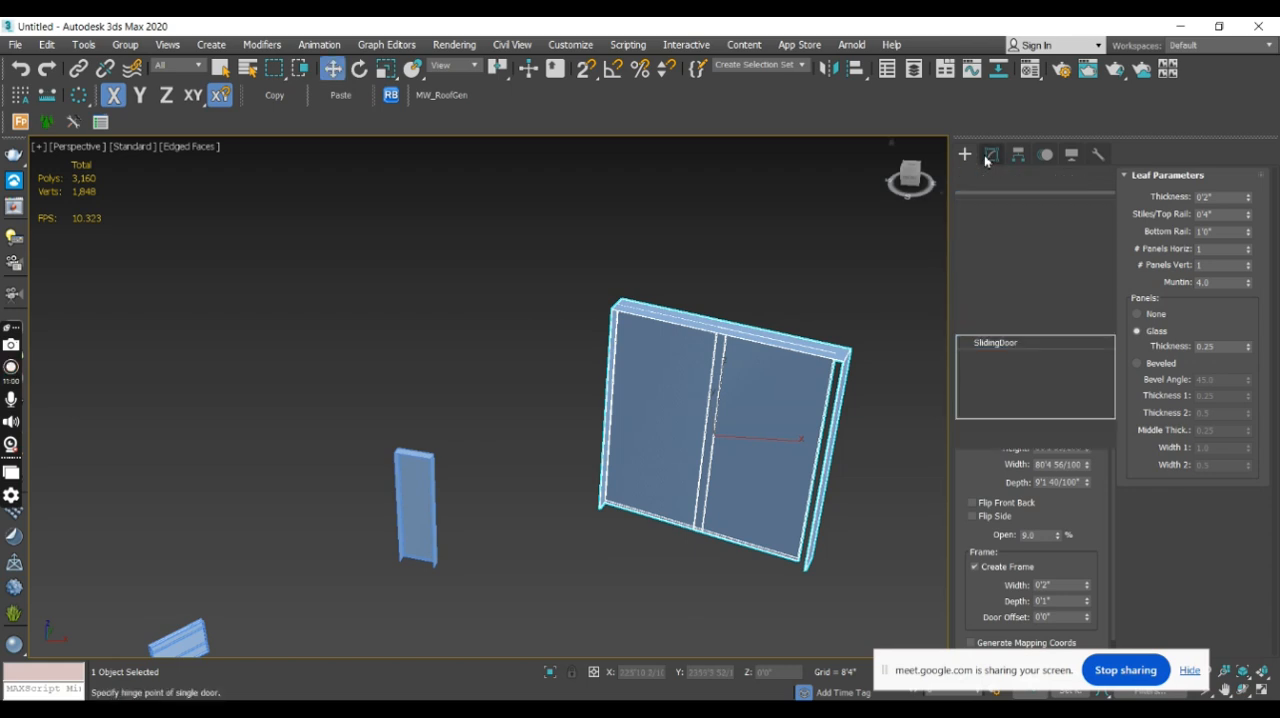
- Create a BiFold door about 194 feet wide, 108 feet high and 7 feet deep behind the other doors
{"action": "left_click", "coordinate": [966, 157]}
{"action": "left_click", "coordinate": [996, 267]}
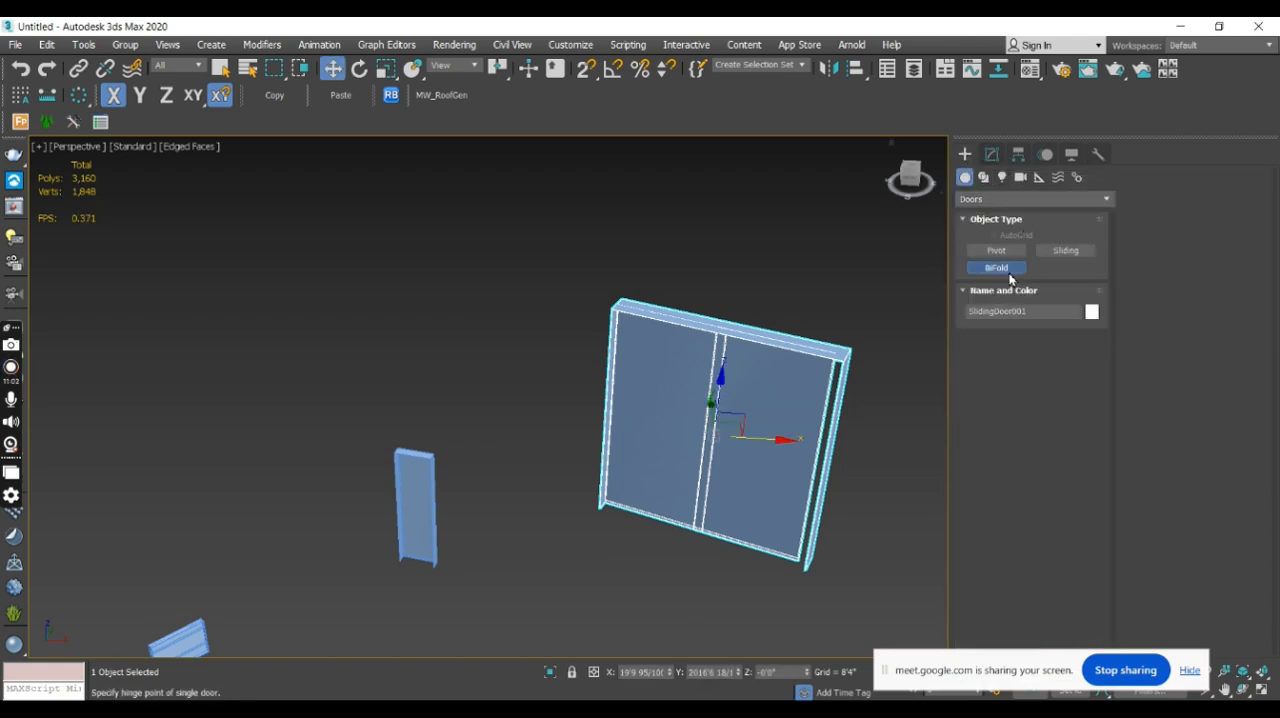
{"action": "scroll", "coordinate": [820, 320], "scroll_direction": "down", "scroll_amount": 3}
{"action": "left_click_drag", "start_coordinate": [332, 394], "coordinate": [552, 313]}
{"action": "left_click", "coordinate": [552, 295]}
{"action": "middle_click_drag", "start_coordinate": [563, 209], "coordinate": [583, 350]}
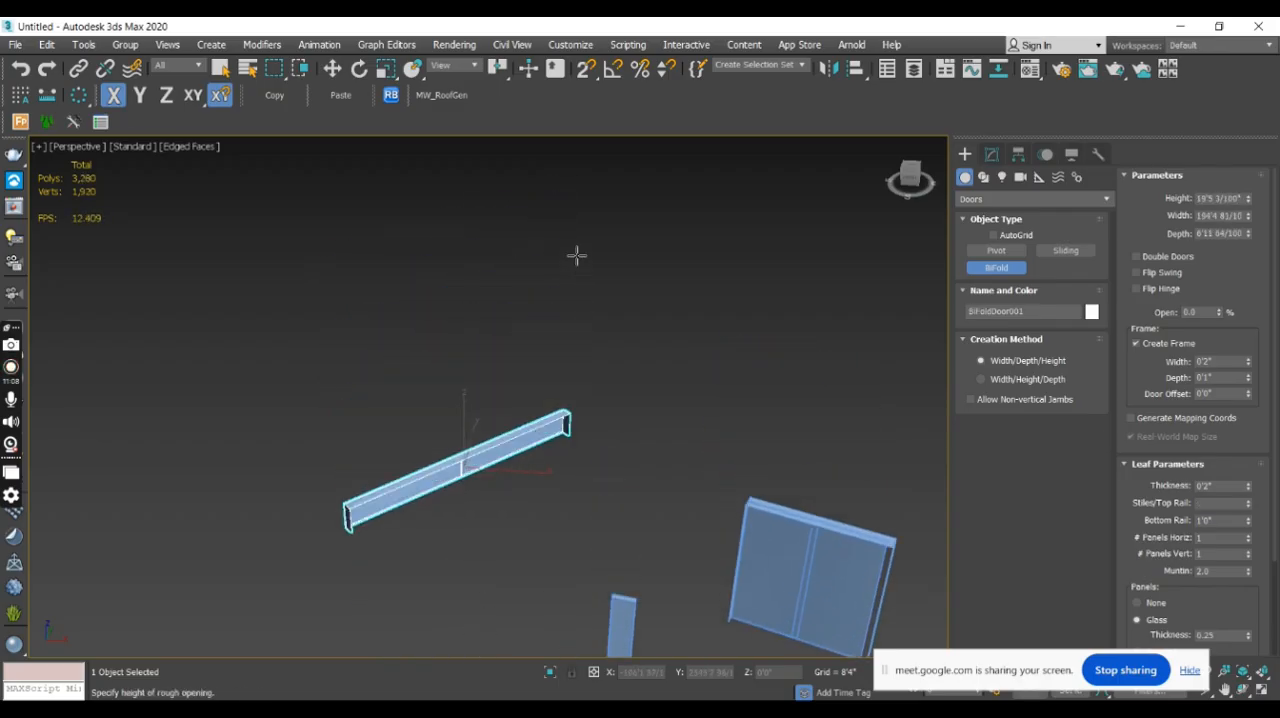
{"action": "left_click", "coordinate": [571, 171]}
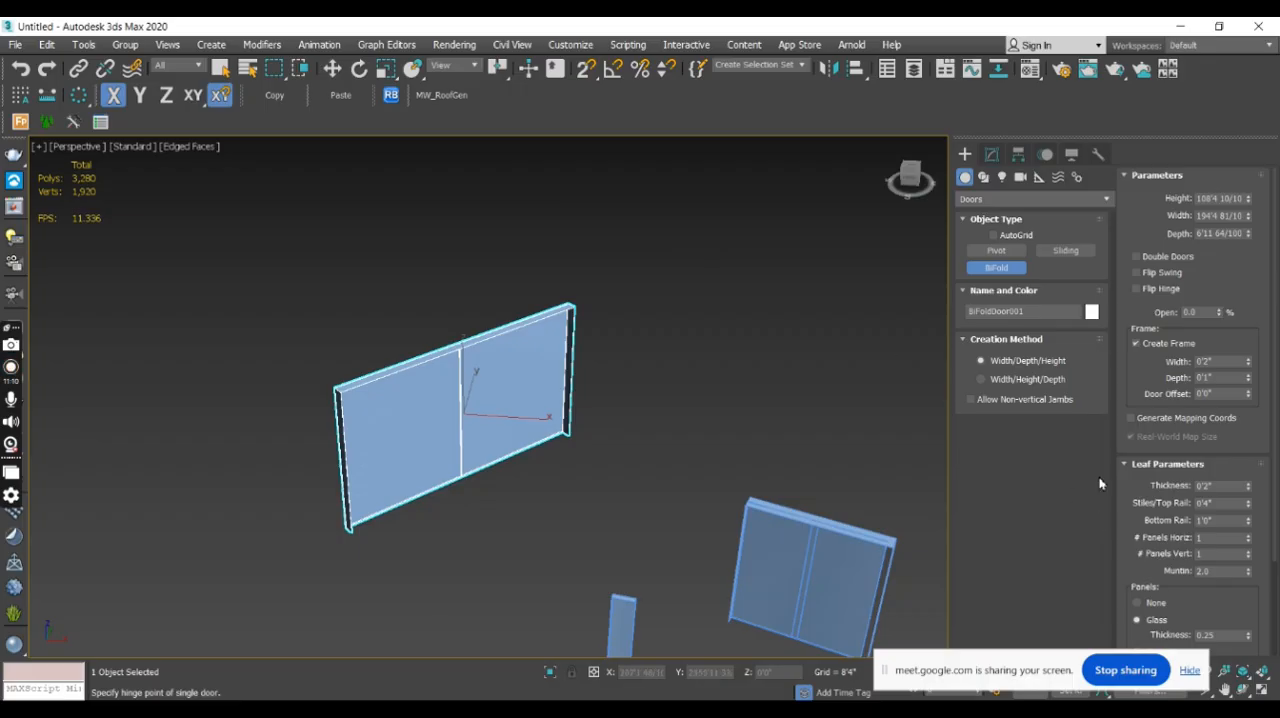
- Fold the BiFold door fully open by setting its opening to 100%
{"action": "left_click", "coordinate": [991, 154]}
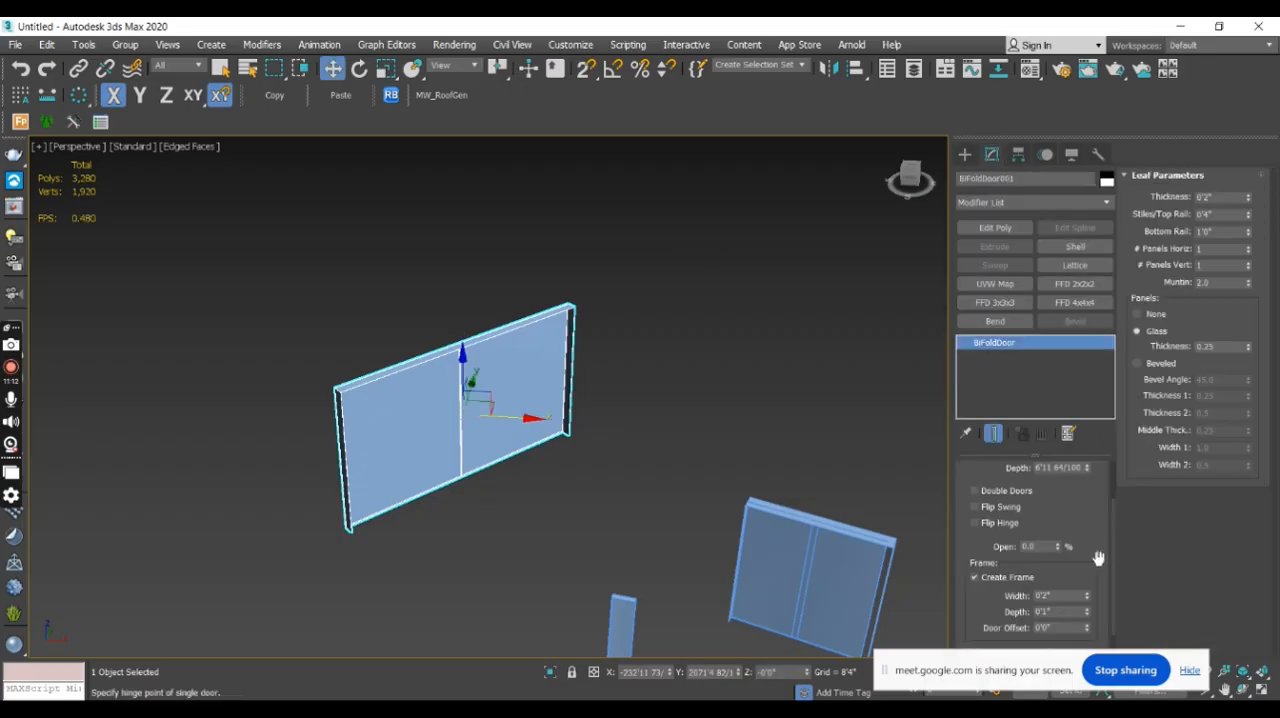
{"action": "mouse_move", "coordinate": [1057, 547]}
{"action": "left_mouse_down"}
{"action": "mouse_move", "coordinate": [1056, 480]}
{"action": "mouse_move", "coordinate": [1075, 546]}
{"action": "left_mouse_up"}
{"action": "middle_click_drag", "start_coordinate": [666, 432], "coordinate": [594, 454], "text": "alt"}
{"action": "middle_click_drag", "start_coordinate": [751, 469], "coordinate": [609, 466], "text": "alt"}
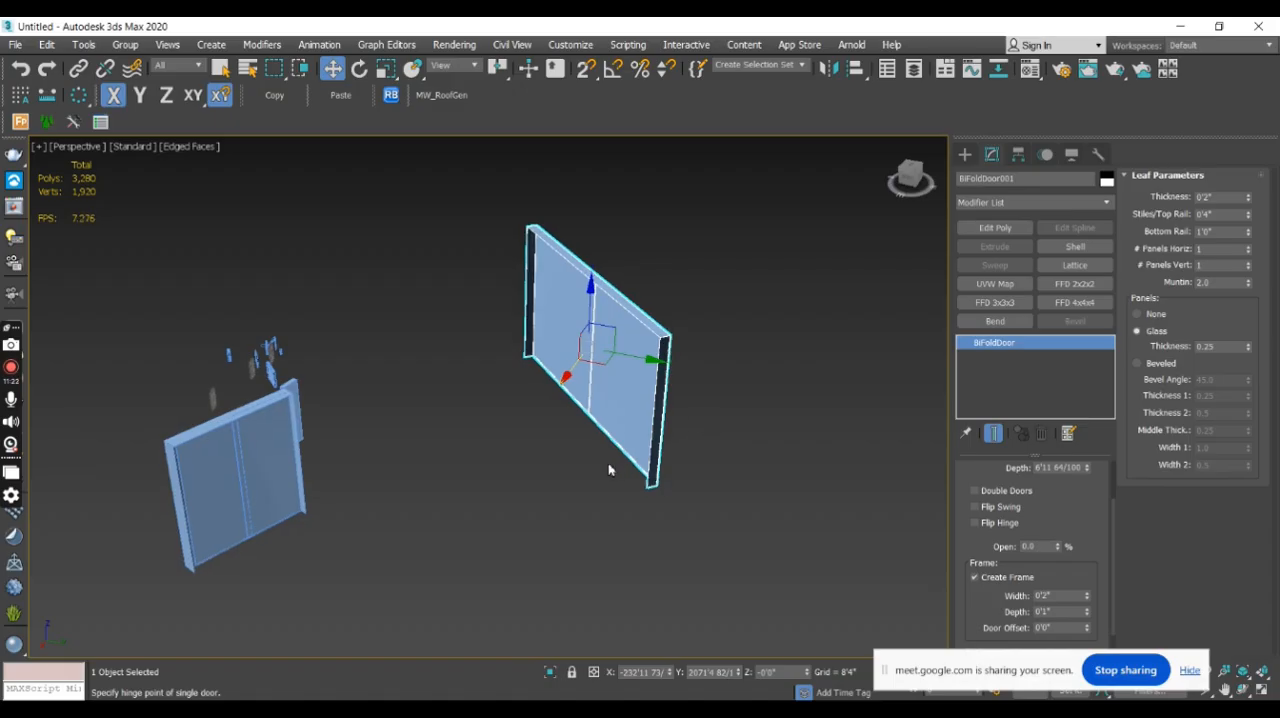
{"action": "middle_click_drag", "start_coordinate": [748, 474], "coordinate": [846, 456], "text": "alt"}
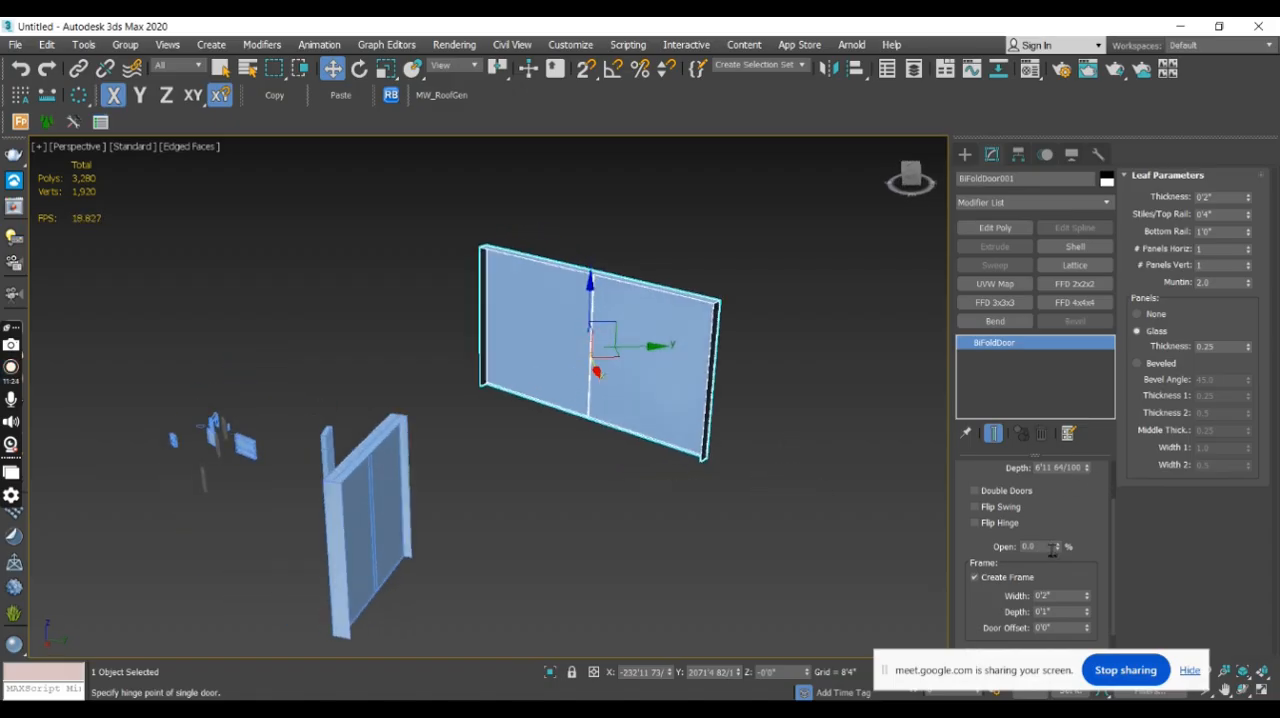
{"action": "left_click_drag", "start_coordinate": [1058, 551], "coordinate": [1085, 569]}
{"action": "left_click_drag", "start_coordinate": [1056, 519], "coordinate": [1046, 460]}
{"action": "scroll", "coordinate": [766, 449], "scroll_direction": "down", "scroll_amount": 4}
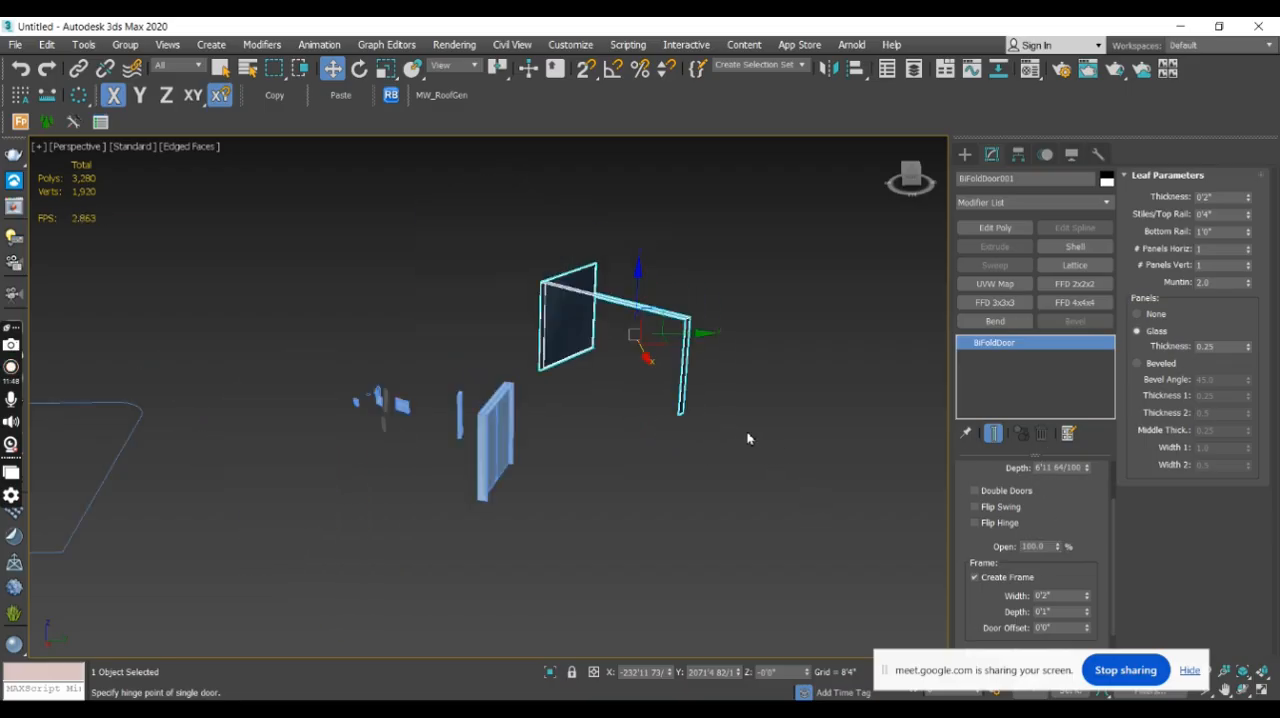
{"action": "scroll", "coordinate": [748, 438], "scroll_direction": "down", "scroll_amount": 2}
- Create an open-type straight stair about 96 feet long, 66 feet wide and 64 feet high in front of the doors
{"action": "left_click", "coordinate": [964, 154]}
{"action": "left_click", "coordinate": [980, 200]}
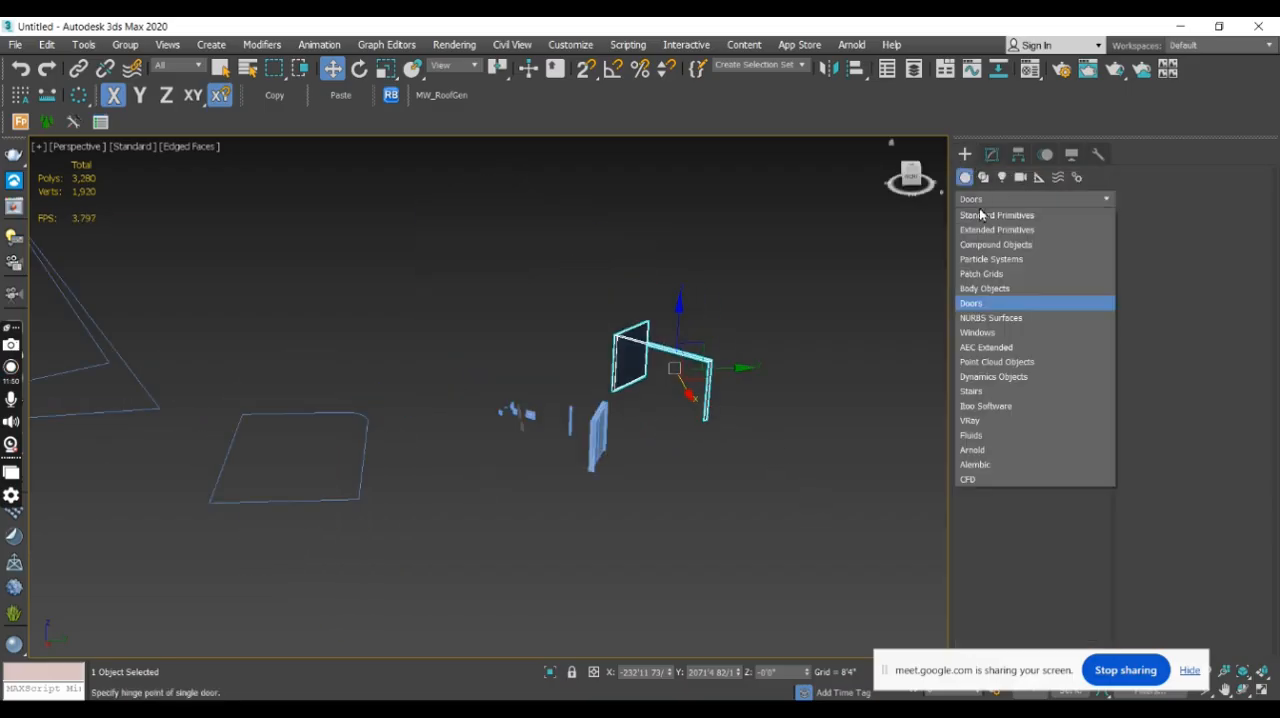
{"action": "left_click", "coordinate": [1019, 393]}
{"action": "middle_click_drag", "start_coordinate": [820, 415], "coordinate": [686, 337]}
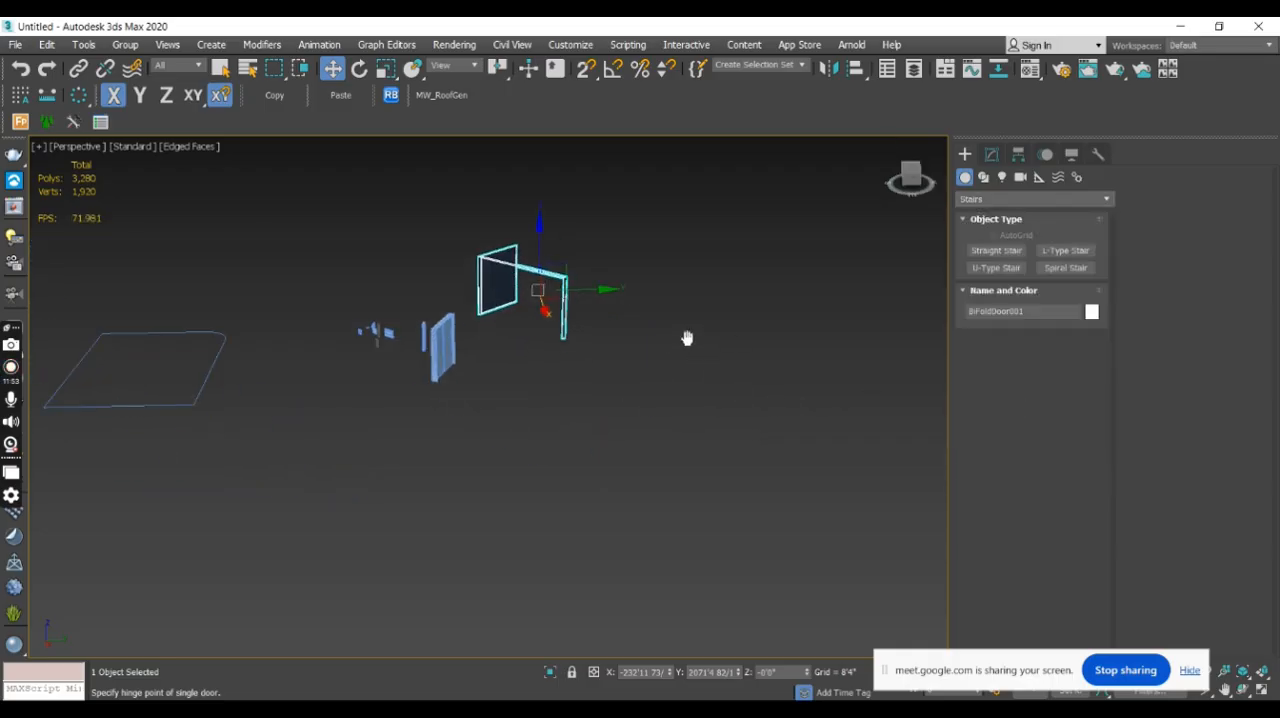
{"action": "middle_click_drag", "start_coordinate": [683, 437], "coordinate": [685, 414], "text": "alt"}
{"action": "left_click", "coordinate": [996, 250]}
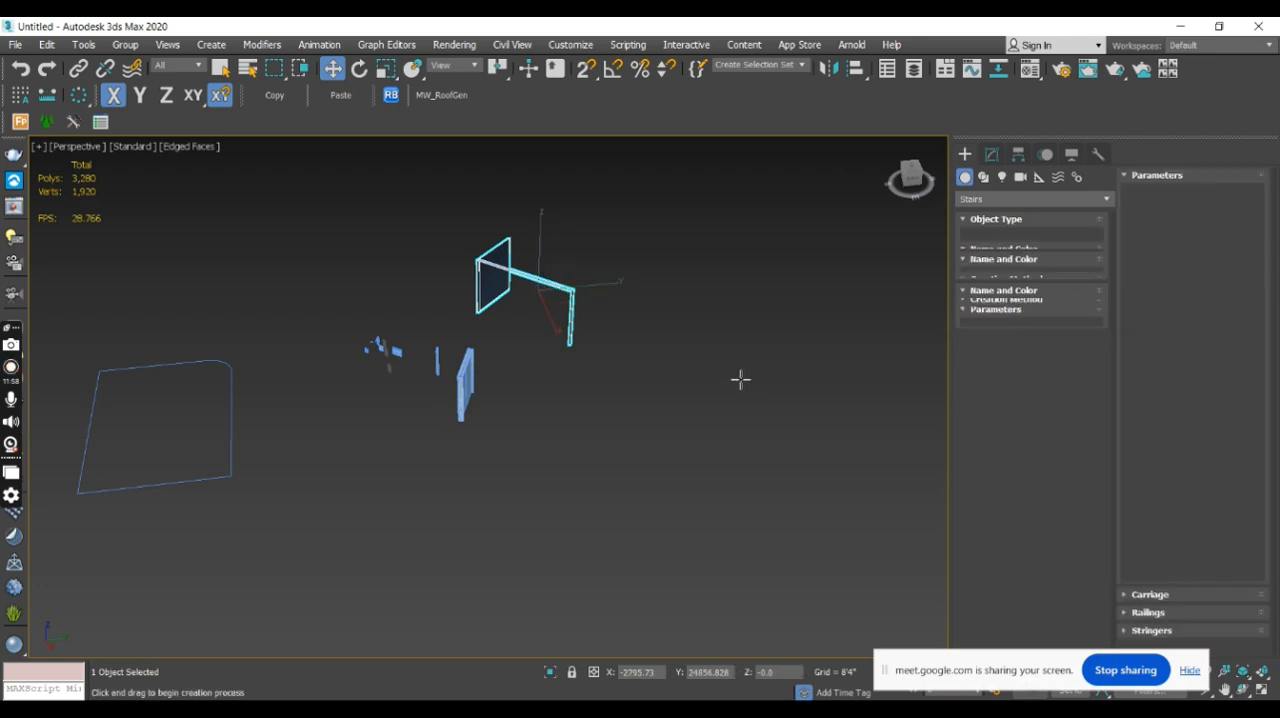
{"action": "left_click", "coordinate": [694, 424]}
{"action": "left_click_drag", "start_coordinate": [694, 424], "coordinate": [640, 446]}
{"action": "left_click", "coordinate": [660, 372]}
{"action": "left_click", "coordinate": [660, 381]}
{"action": "middle_click_drag", "start_coordinate": [666, 398], "coordinate": [595, 433], "text": "alt"}
{"action": "scroll", "coordinate": [691, 417], "scroll_direction": "up", "scroll_amount": 5}
{"action": "scroll", "coordinate": [688, 398], "scroll_direction": "down", "scroll_amount": 3}
{"action": "middle_click_drag", "start_coordinate": [674, 414], "coordinate": [736, 413], "text": "alt"}
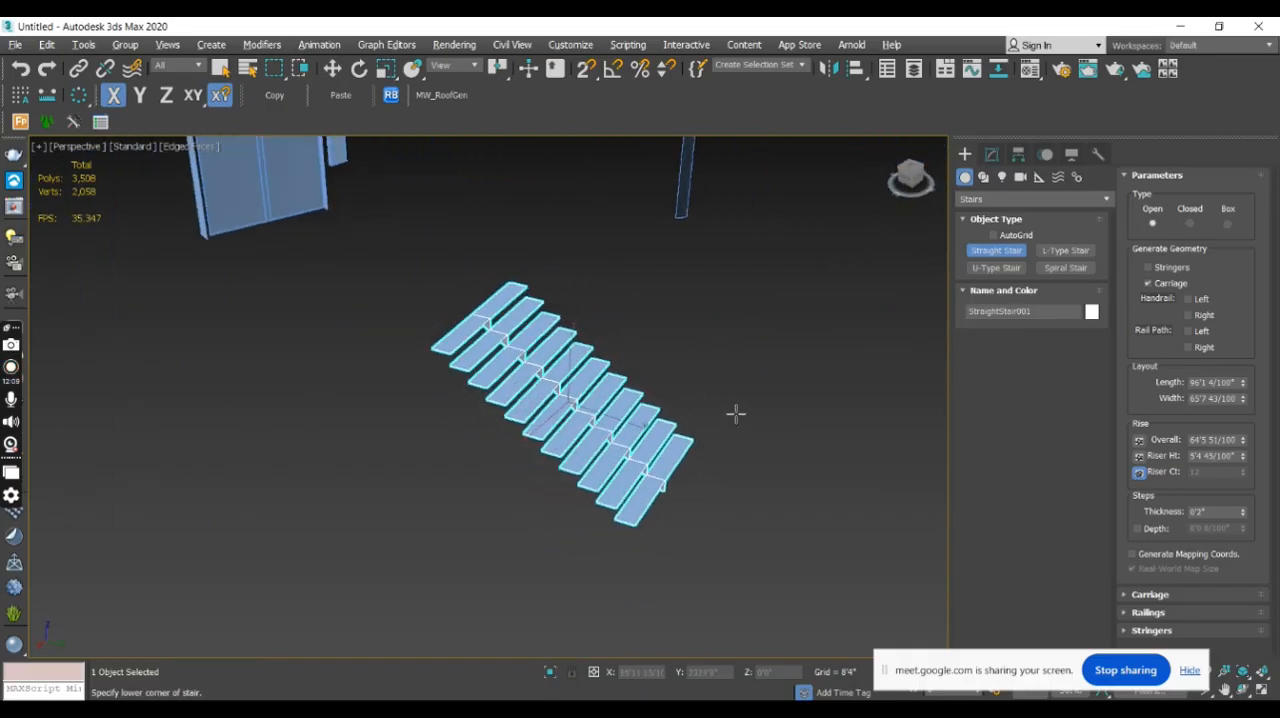
- Enable stringers on the straight stair after comparing it with and without them
{"action": "left_click", "coordinate": [1001, 155]}
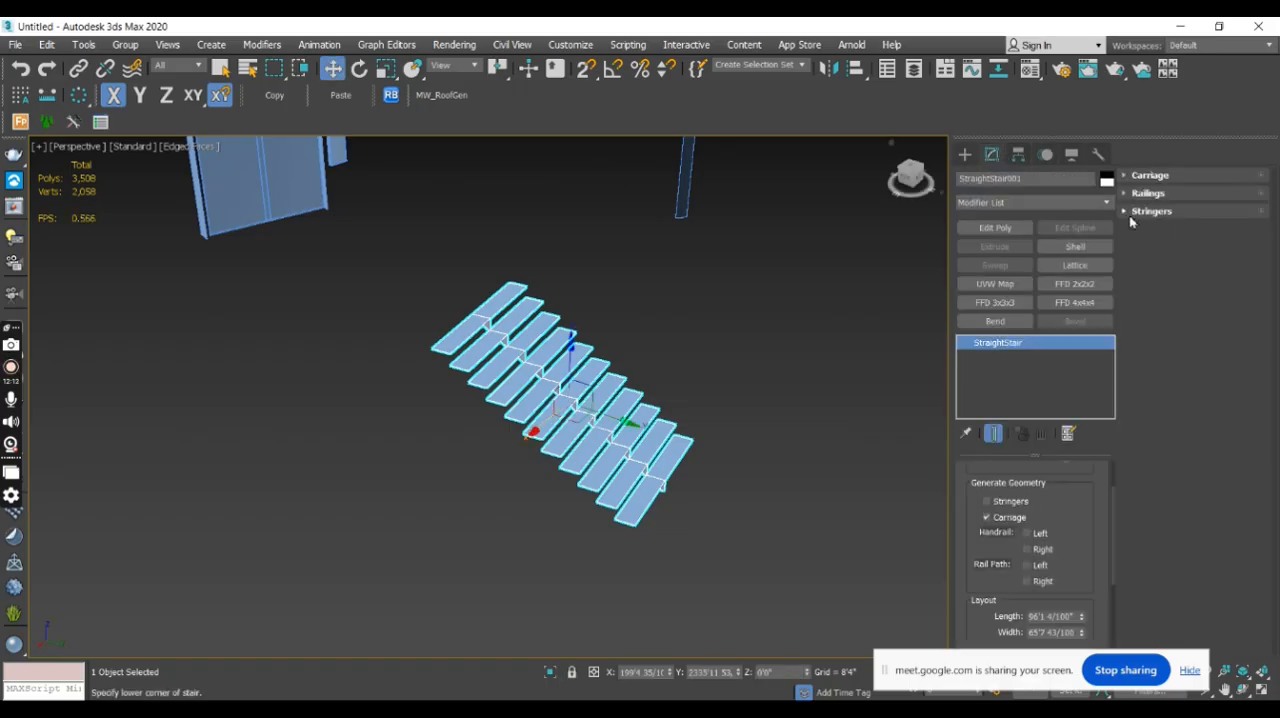
{"action": "left_click", "coordinate": [1013, 505]}
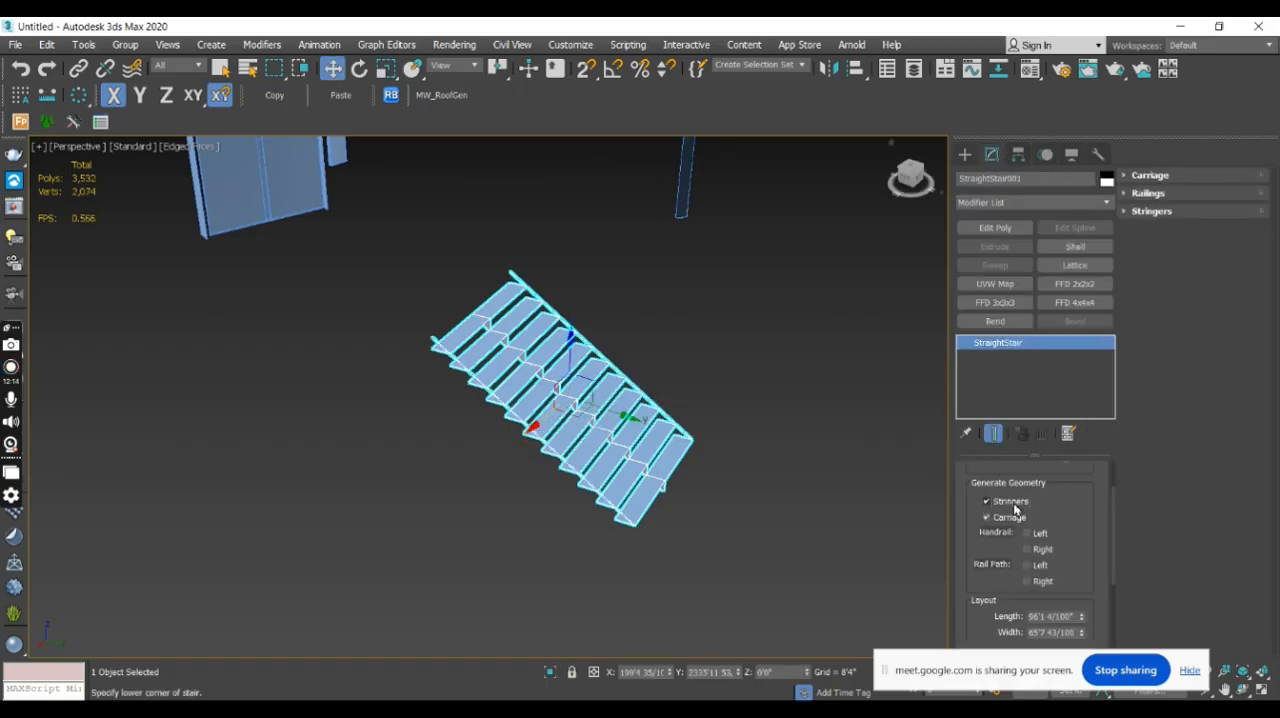
{"action": "left_click", "coordinate": [1013, 505]}
{"action": "middle_click_drag", "start_coordinate": [880, 491], "coordinate": [637, 438], "text": "alt"}
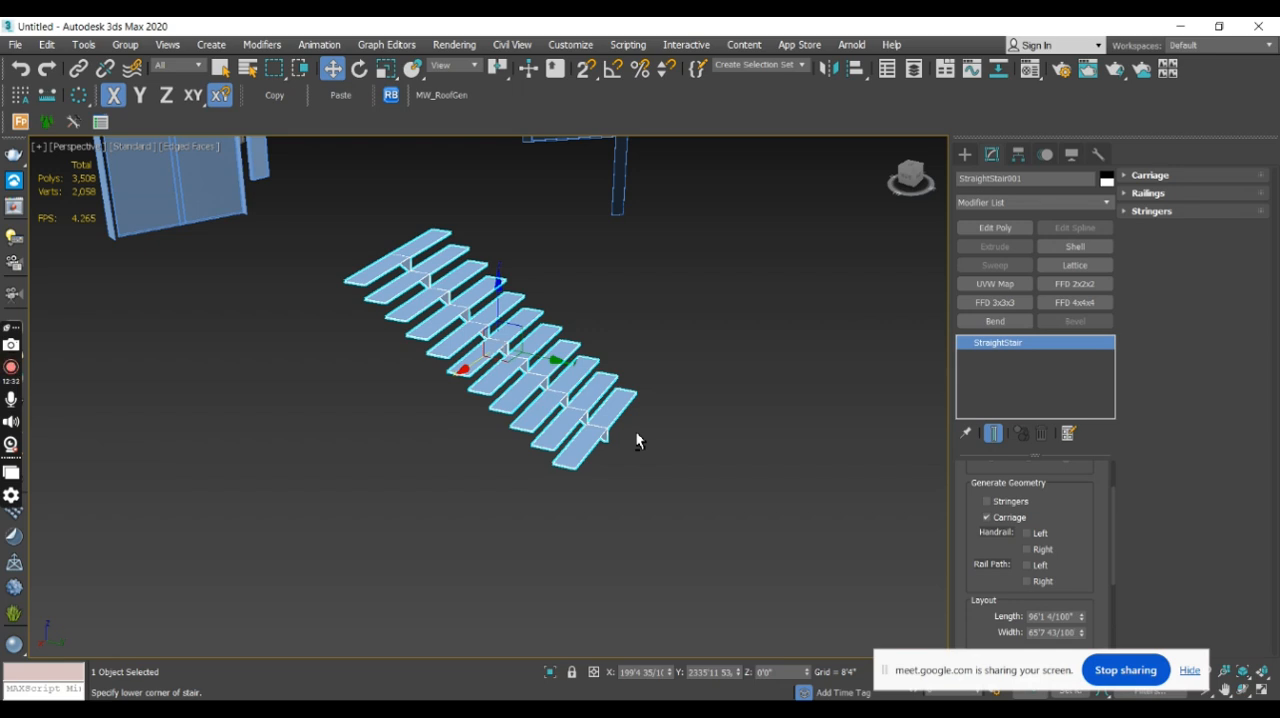
{"action": "left_click", "coordinate": [987, 501]}
{"action": "middle_click_drag", "start_coordinate": [491, 423], "coordinate": [697, 460], "text": "alt"}
{"action": "scroll", "coordinate": [627, 468], "scroll_direction": "up", "scroll_amount": 4}
{"action": "scroll", "coordinate": [628, 463], "scroll_direction": "down", "scroll_amount": 3}
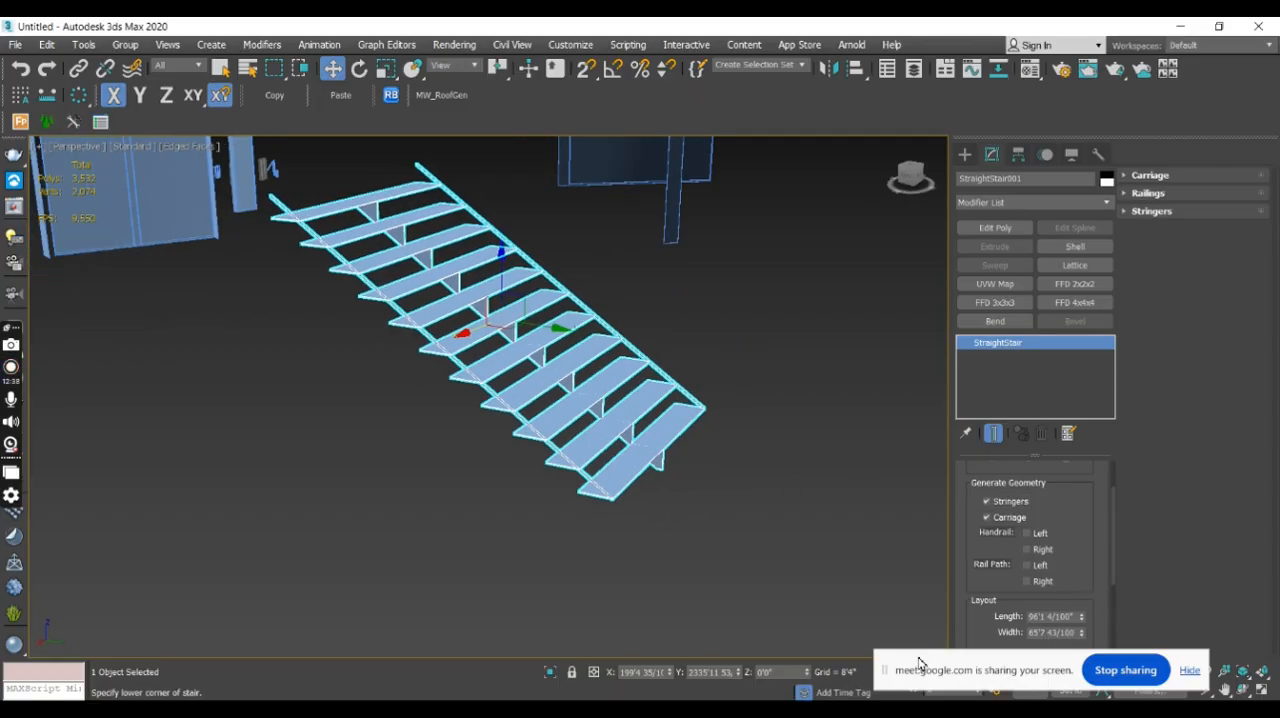
- Set the straight stair's length to 15'0" and its width to 4'0"
{"action": "left_click_drag", "start_coordinate": [888, 672], "coordinate": [224, 668]}
{"action": "left_click_drag", "start_coordinate": [1113, 508], "coordinate": [1122, 562]}
{"action": "double_click", "coordinate": [1057, 524]}
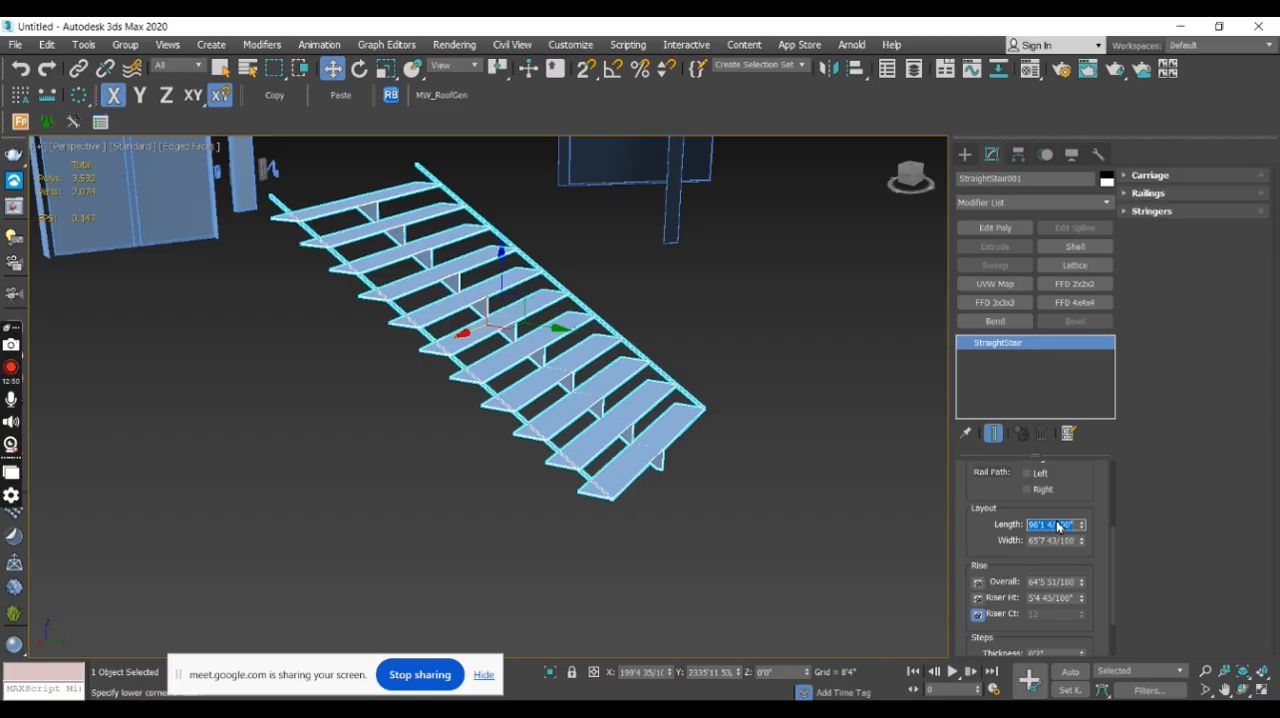
{"action": "key", "text": "Return"}
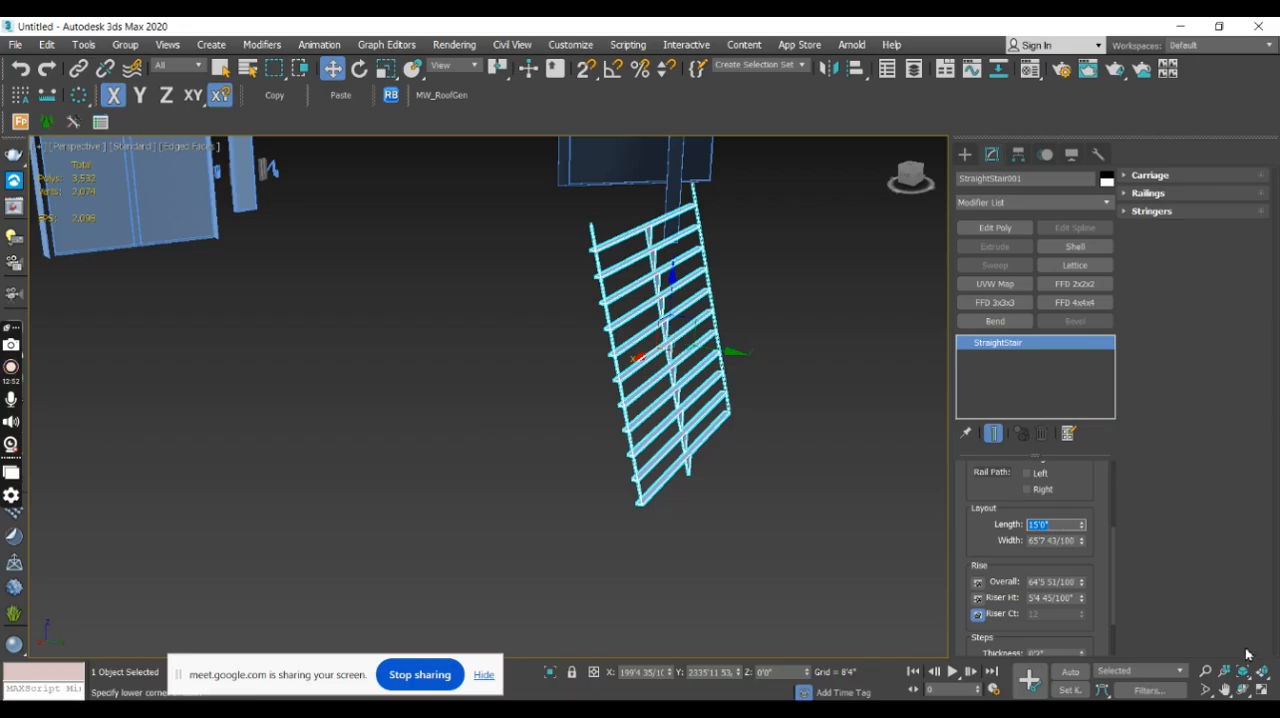
{"action": "key", "text": "Tab"}
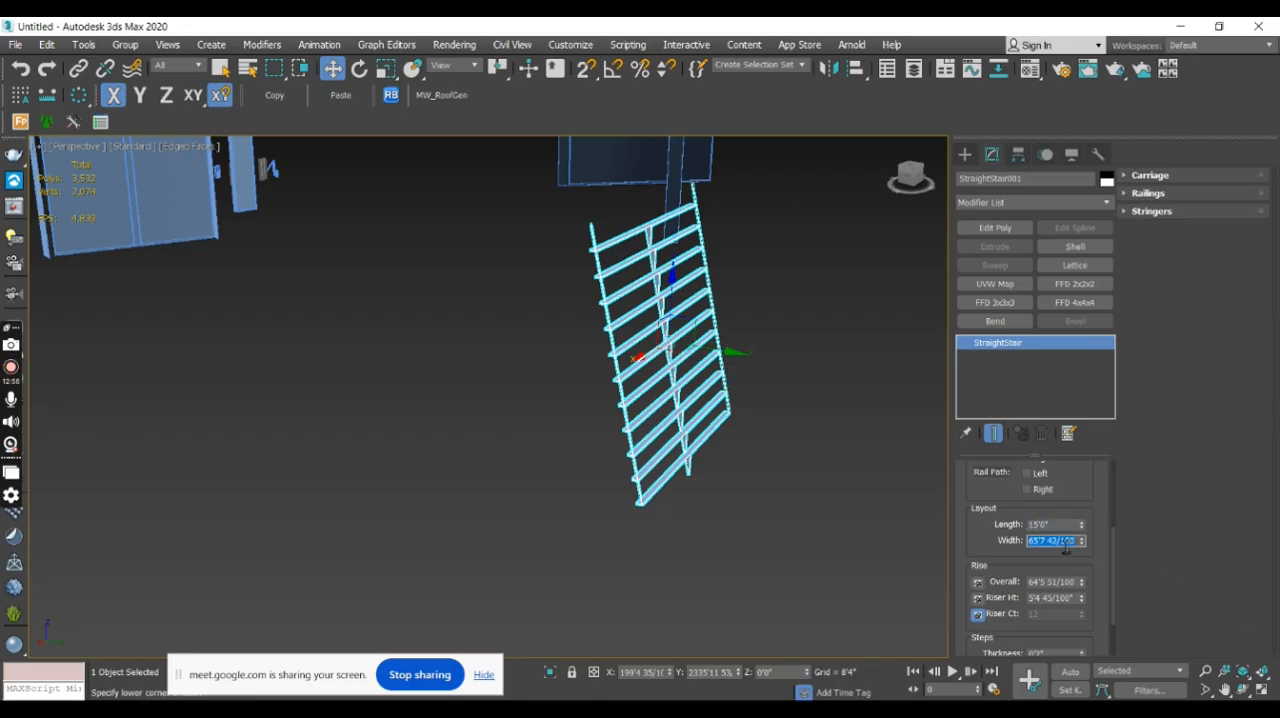
{"action": "type", "text": "4"}
{"action": "type", "text": "8"}
{"action": "key", "text": "Return"}
{"action": "middle_click_drag", "start_coordinate": [924, 621], "coordinate": [725, 518], "text": "alt"}
{"action": "scroll", "coordinate": [755, 517], "scroll_direction": "up", "scroll_amount": 3}
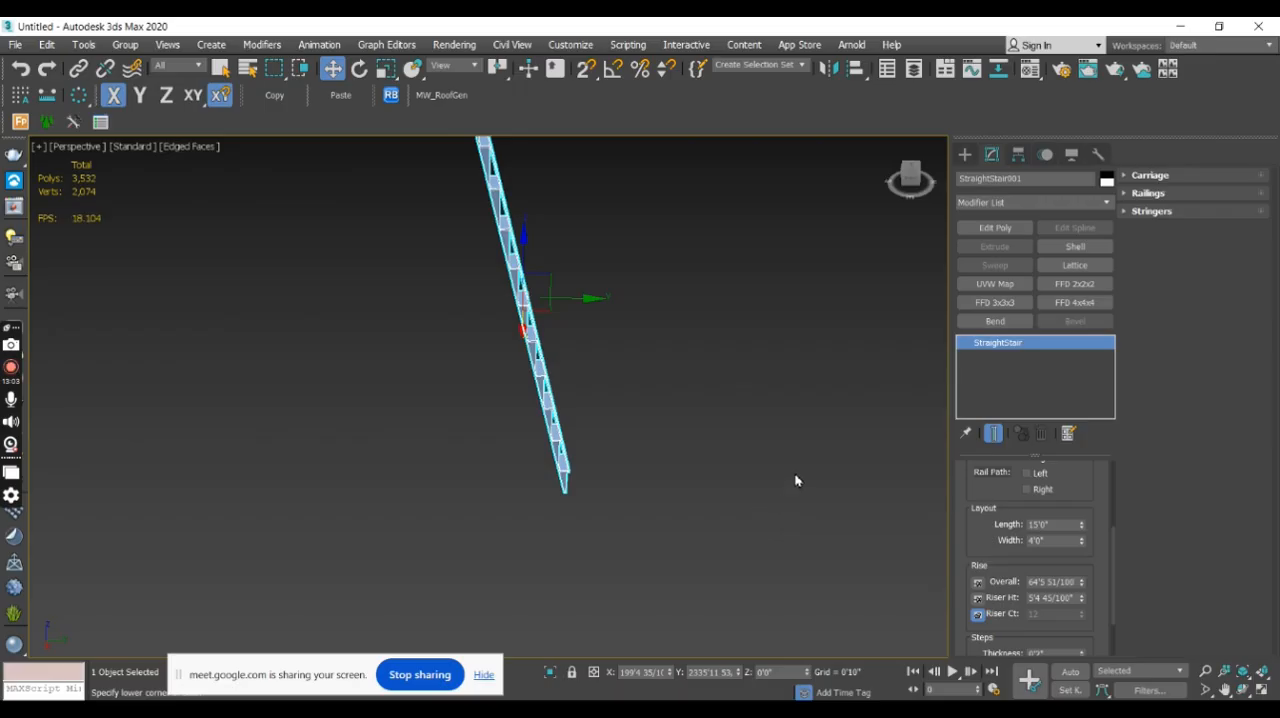
- Undo the straight stair's last width and length changes
{"action": "scroll", "coordinate": [795, 481], "scroll_direction": "down", "scroll_amount": 3}
{"action": "middle_click_drag", "start_coordinate": [779, 478], "coordinate": [736, 484], "text": "alt"}
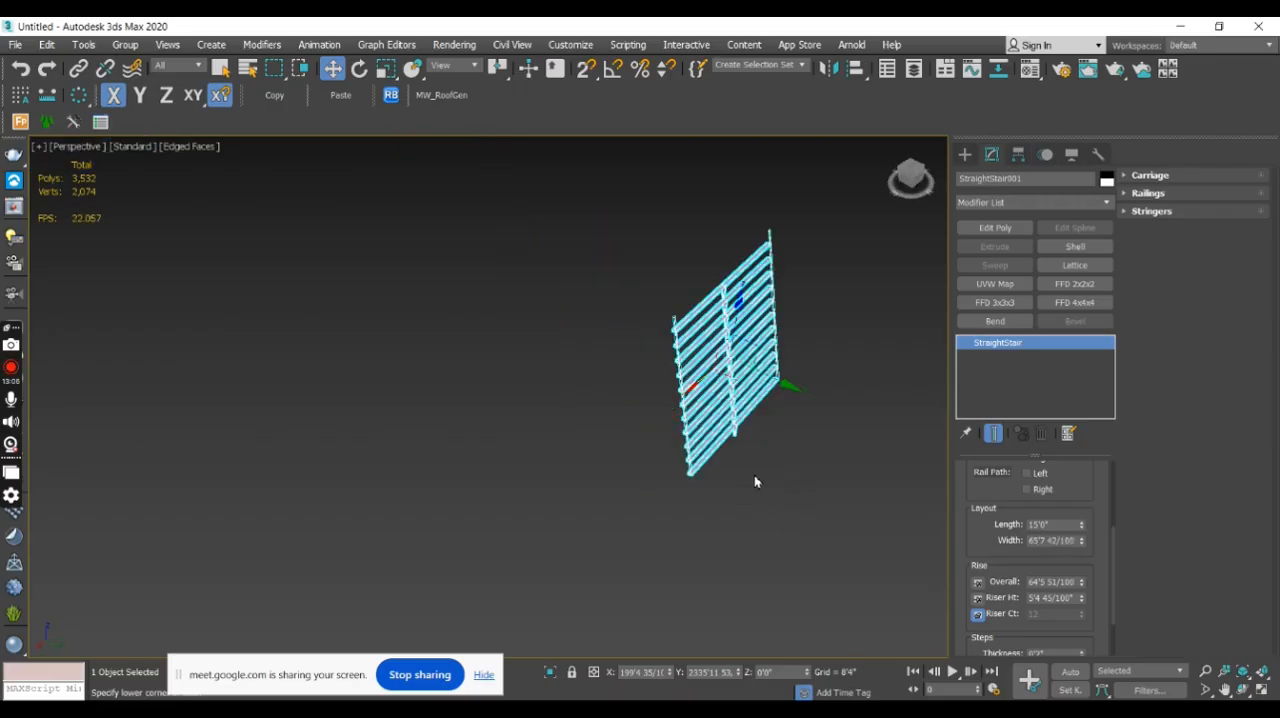
{"action": "key", "text": "ctrl+z"}
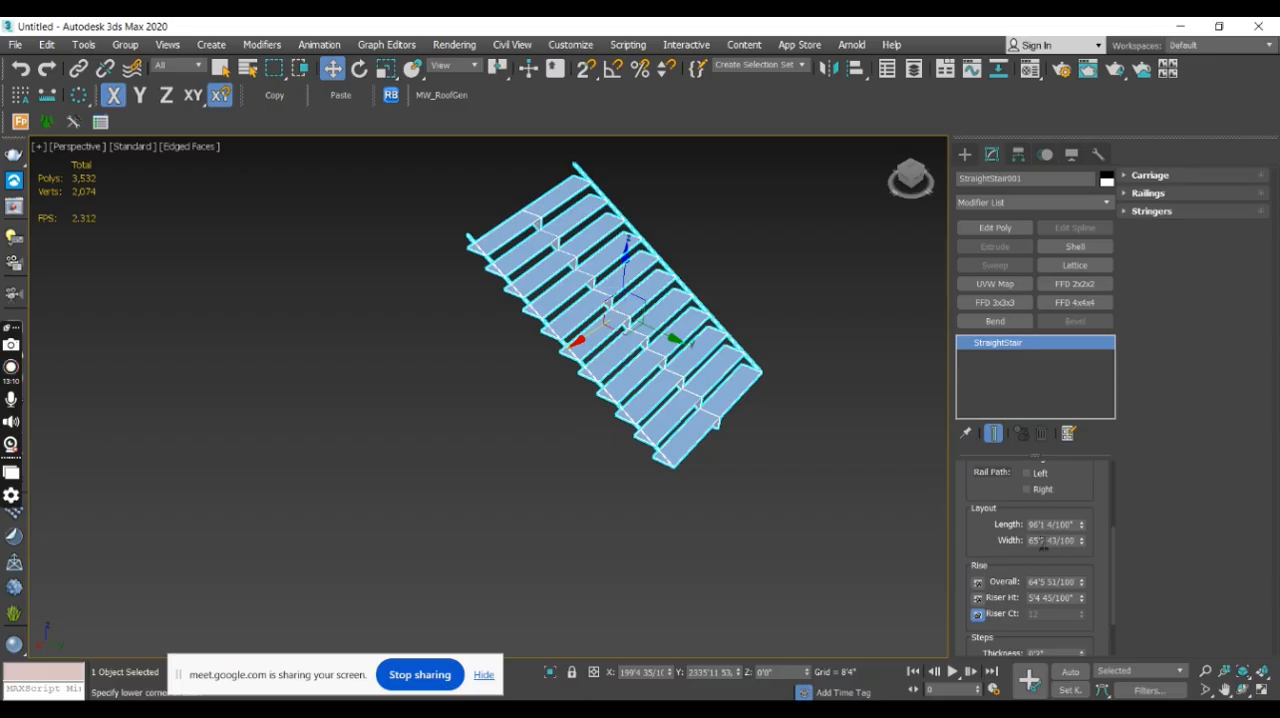
- Examine the straight stair's proportions up close and its size relative to the doors and other scene objects
{"action": "scroll", "coordinate": [694, 366], "scroll_direction": "down", "scroll_amount": 5}
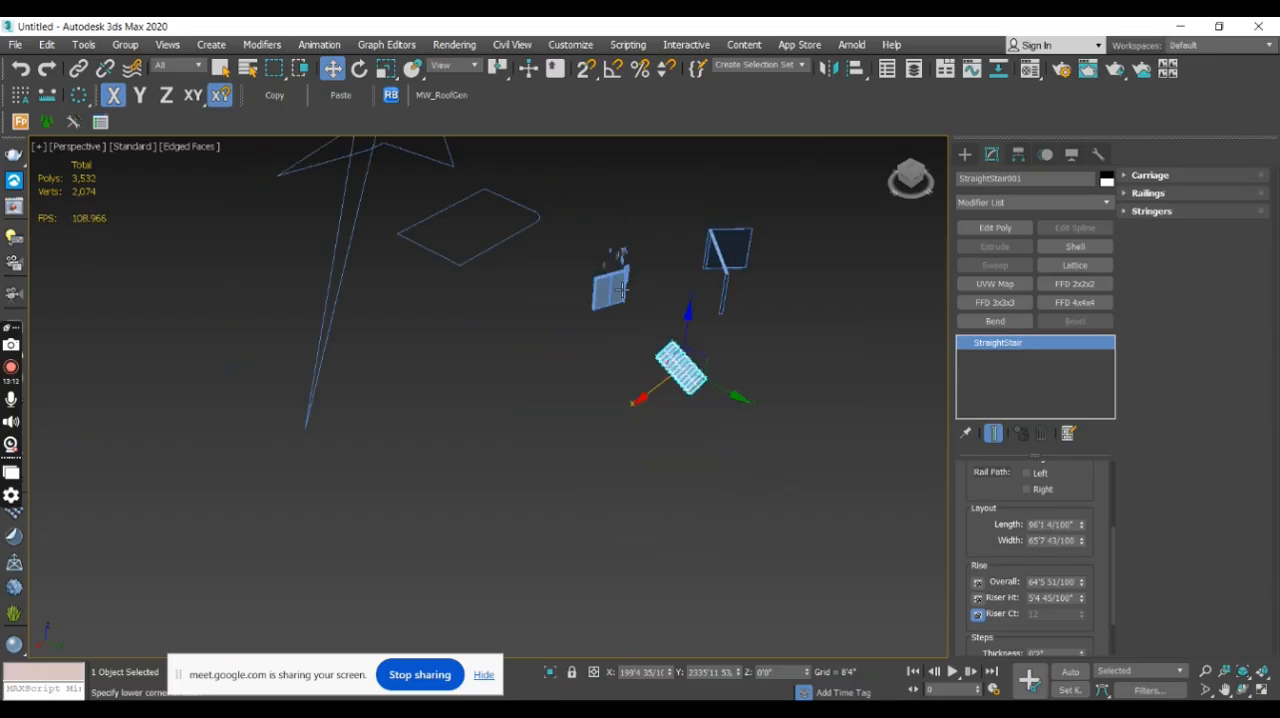
{"action": "scroll", "coordinate": [621, 289], "scroll_direction": "up", "scroll_amount": 6}
{"action": "scroll", "coordinate": [640, 400], "scroll_direction": "down", "scroll_amount": 12}
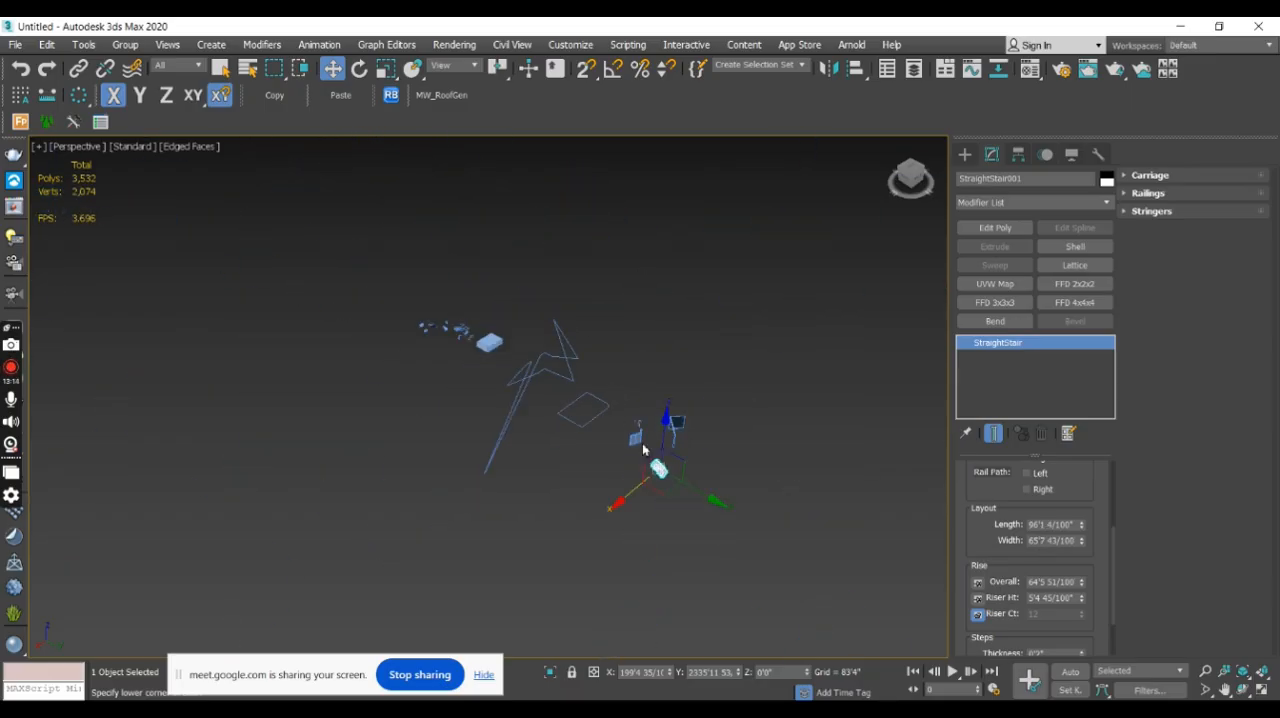
{"action": "scroll", "coordinate": [645, 432], "scroll_direction": "up", "scroll_amount": 2}
{"action": "scroll", "coordinate": [622, 414], "scroll_direction": "up", "scroll_amount": 8}
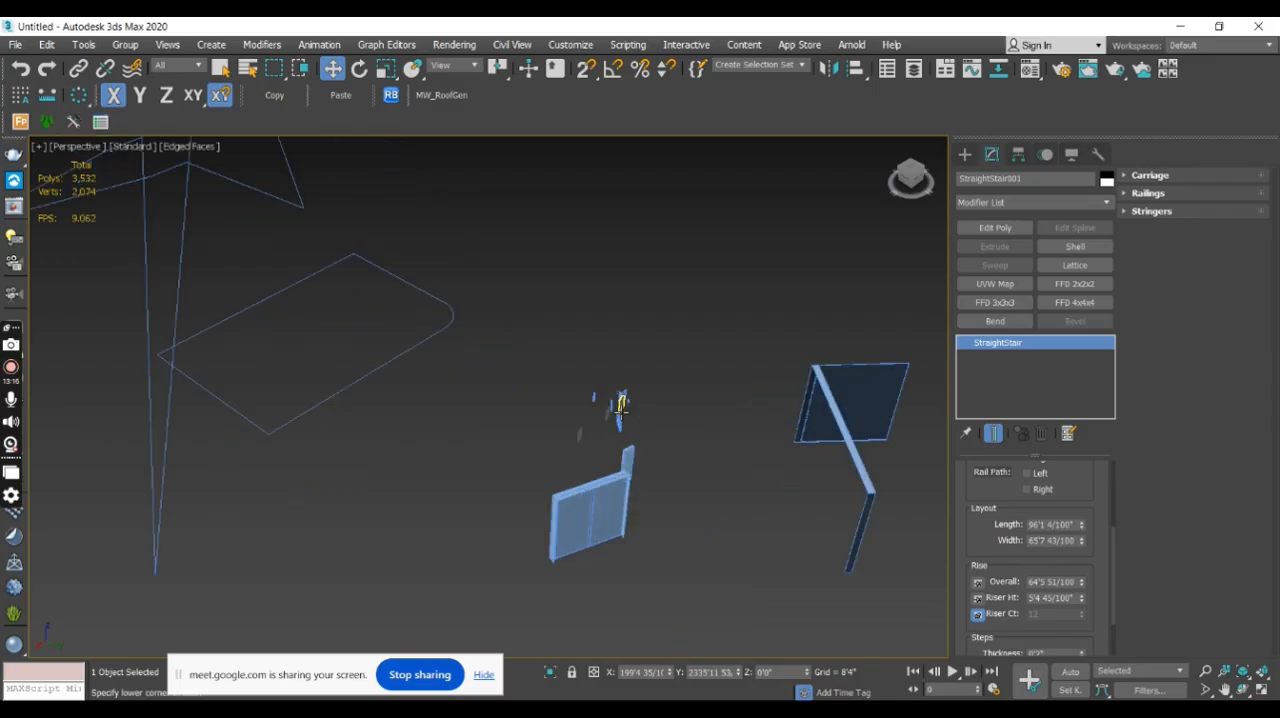
{"action": "scroll", "coordinate": [619, 422], "scroll_direction": "down", "scroll_amount": 8}
{"action": "middle_click_drag", "start_coordinate": [619, 422], "coordinate": [746, 464]}
{"action": "scroll", "coordinate": [443, 294], "scroll_direction": "up", "scroll_amount": 8}
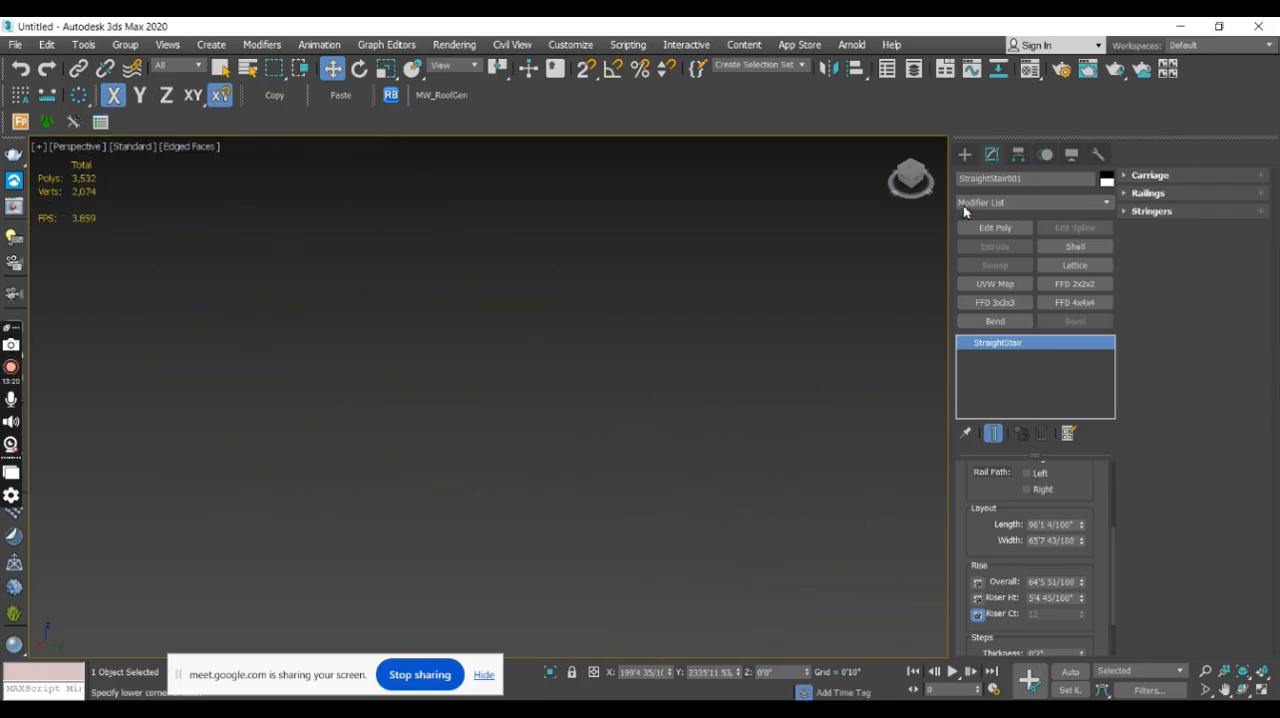
{"action": "left_click", "coordinate": [964, 155]}
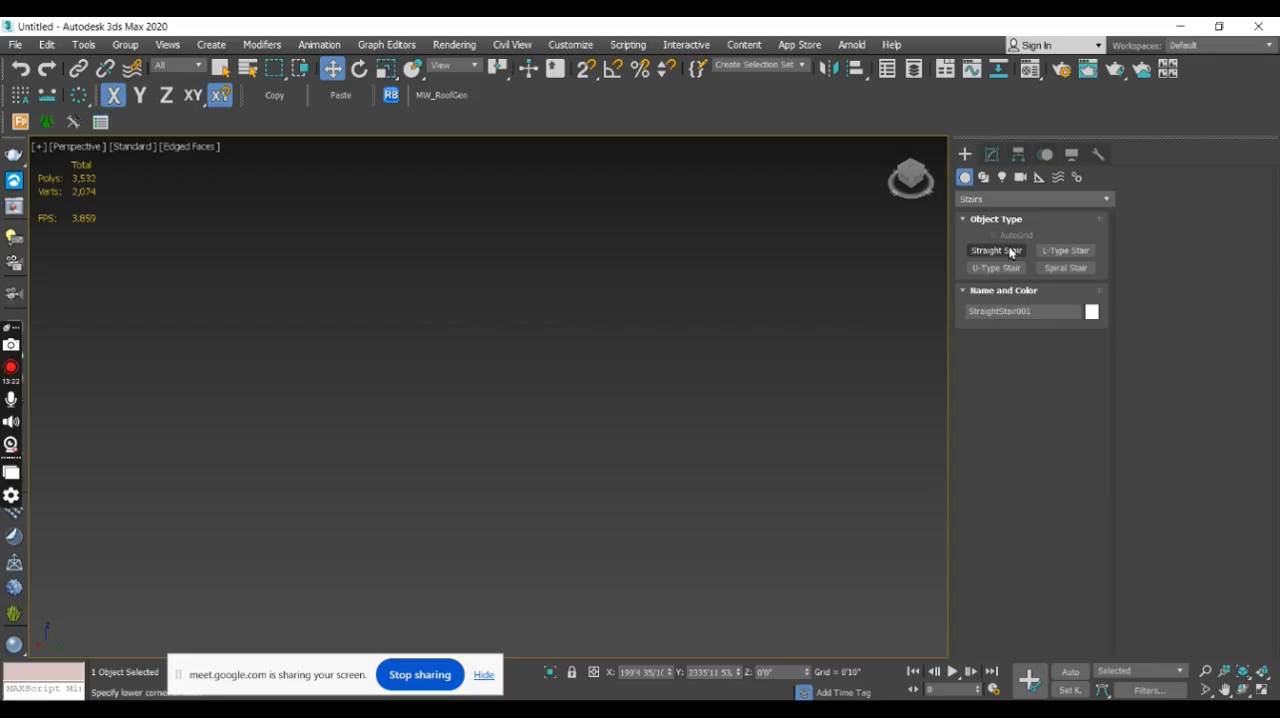
{"action": "scroll", "coordinate": [569, 303], "scroll_direction": "down", "scroll_amount": 8}
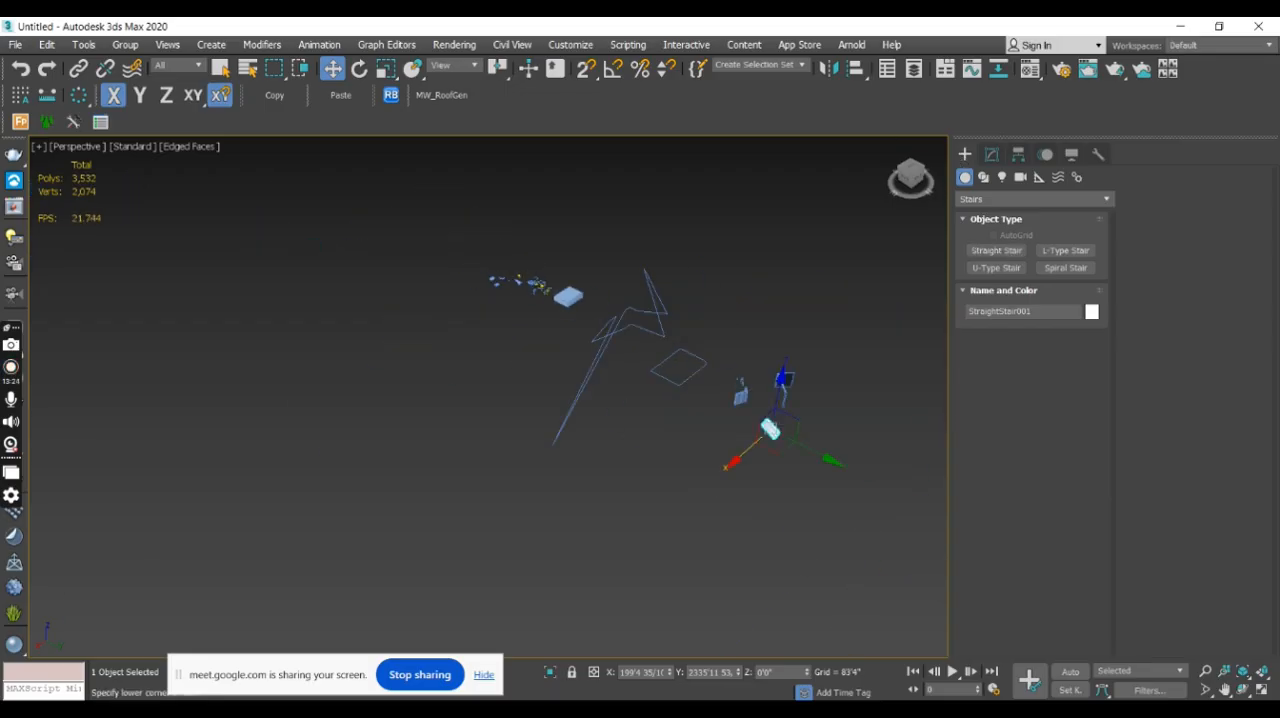
{"action": "scroll", "coordinate": [692, 374], "scroll_direction": "up", "scroll_amount": 5}
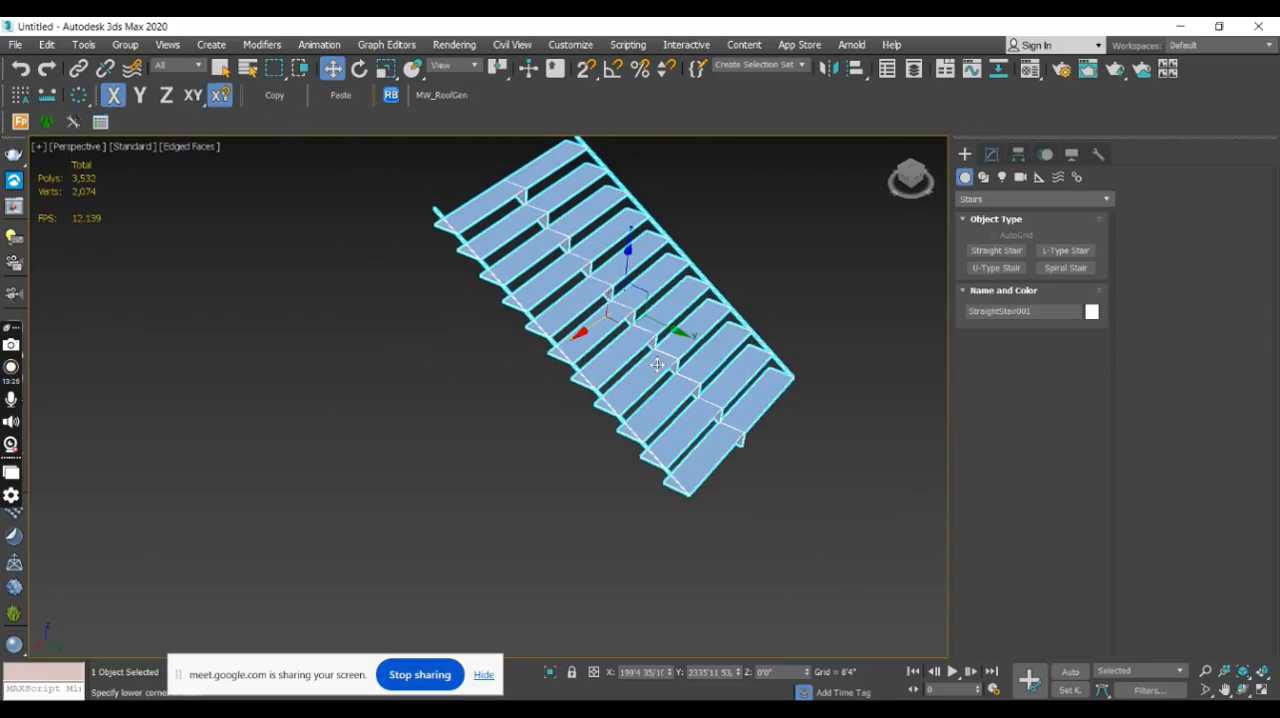
- Set the straight stair's length to 10'0" and its width to 3'0"
{"action": "left_click", "coordinate": [992, 156]}
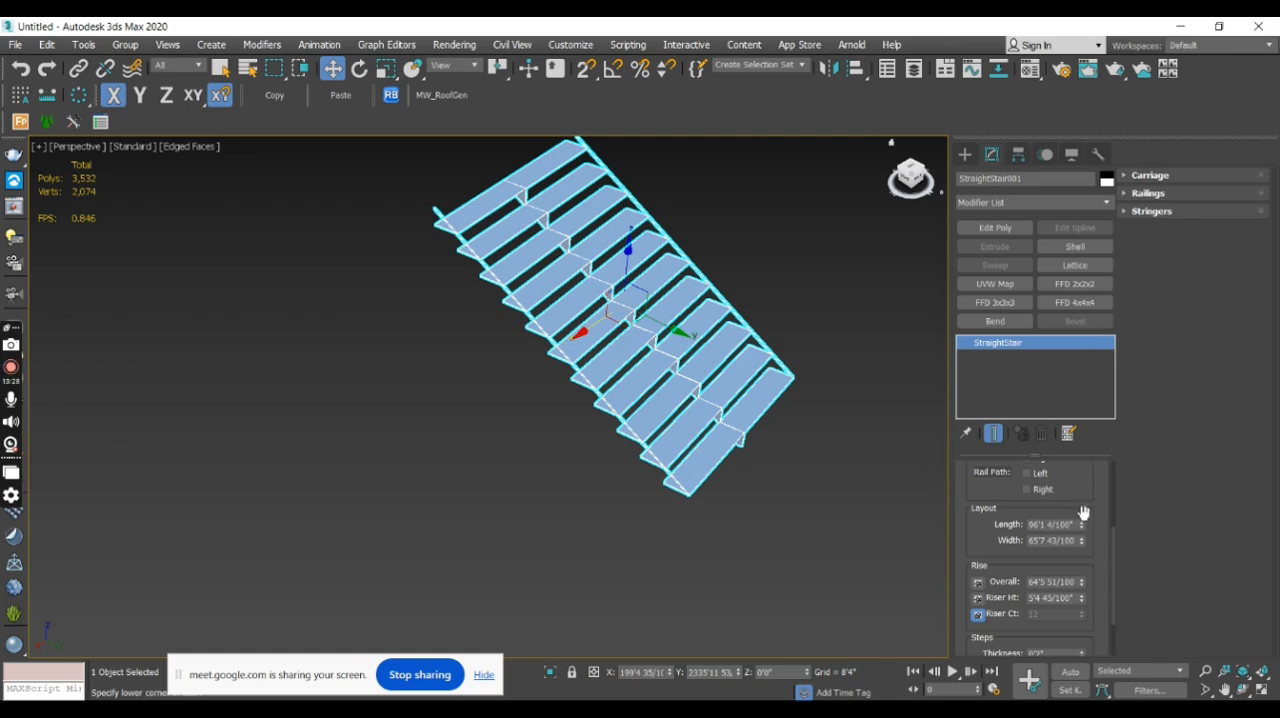
{"action": "double_click", "coordinate": [1070, 525]}
{"action": "type", "text": "10"}
{"action": "key", "text": "Return"}
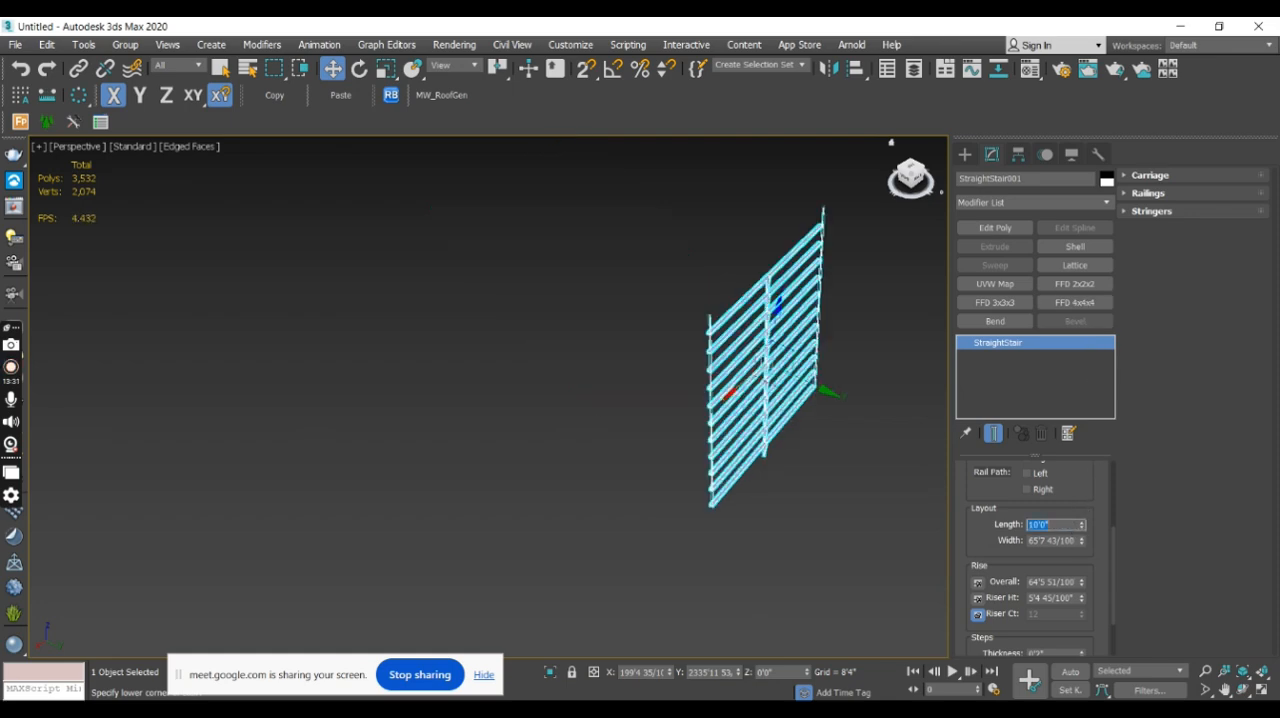
{"action": "double_click", "coordinate": [1069, 541]}
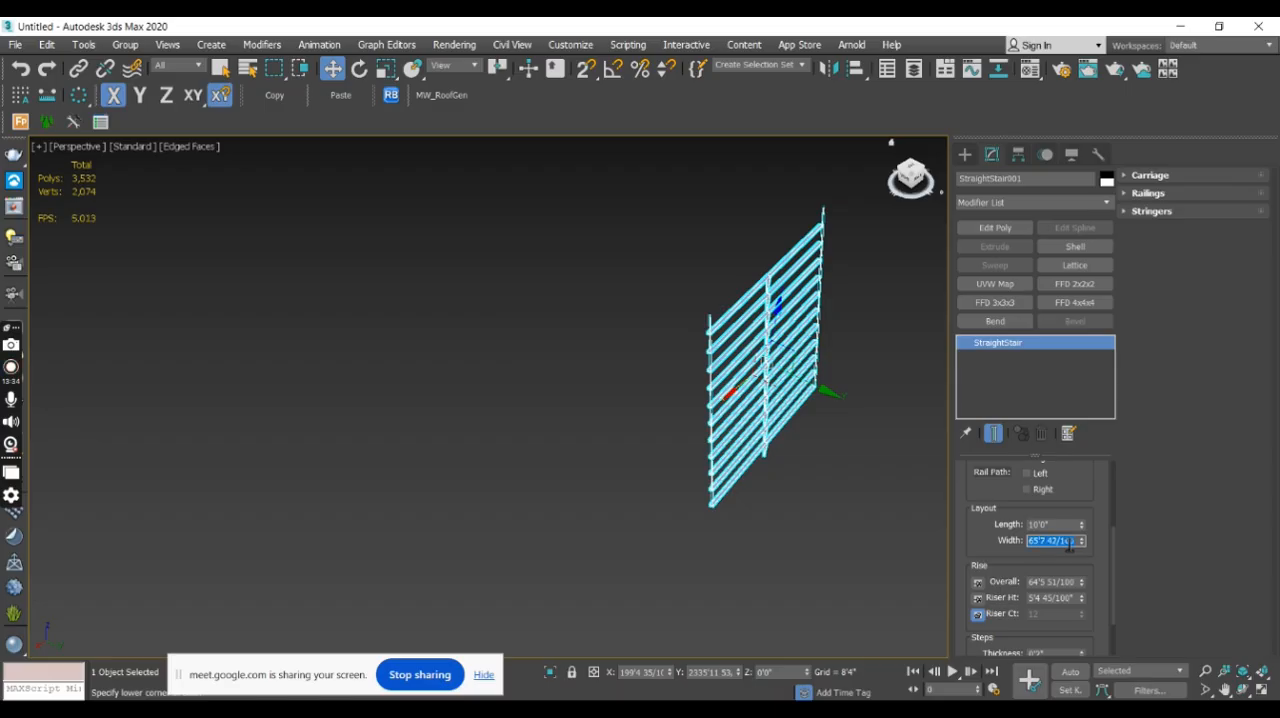
{"action": "type", "text": "3'0\""}
{"action": "key", "text": "Return"}
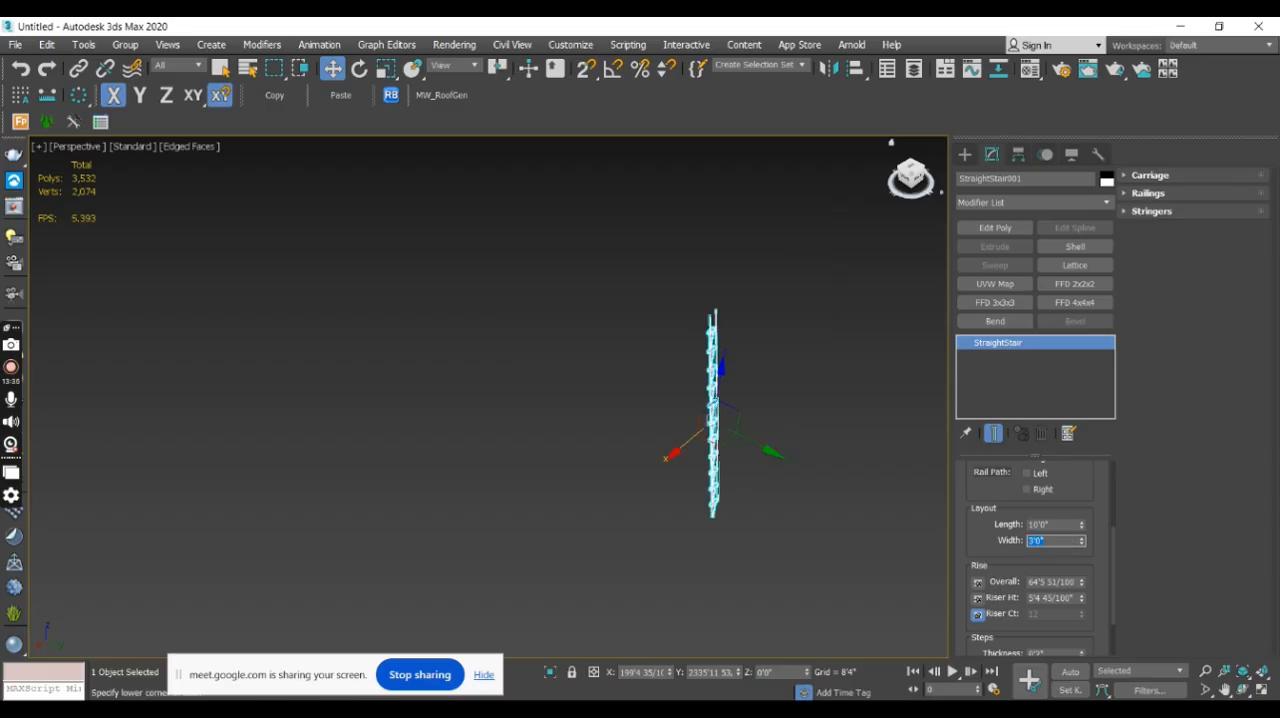
- Lock the straight stair's riser height and lower its overall rise to about 48'4"
{"action": "left_click", "coordinate": [979, 614]}
{"action": "scroll", "coordinate": [1113, 585], "scroll_direction": "down", "scroll_amount": 2}
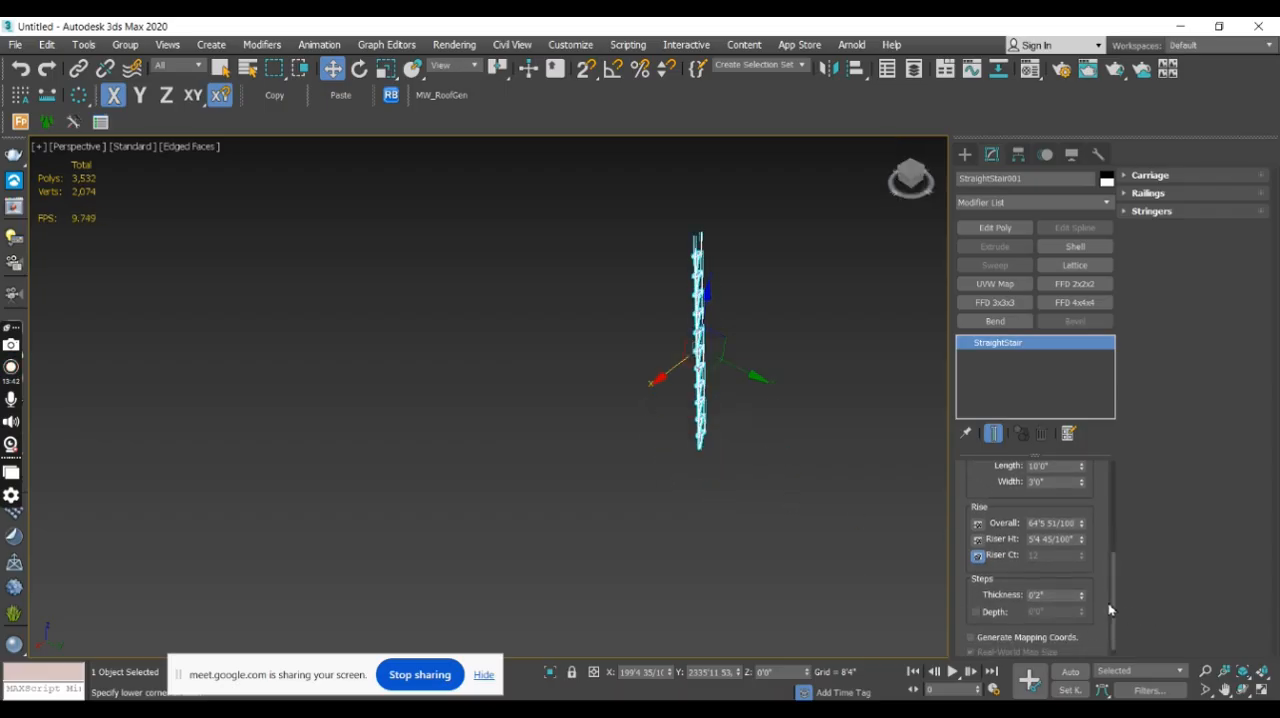
{"action": "scroll", "coordinate": [1114, 596], "scroll_direction": "down", "scroll_amount": 1}
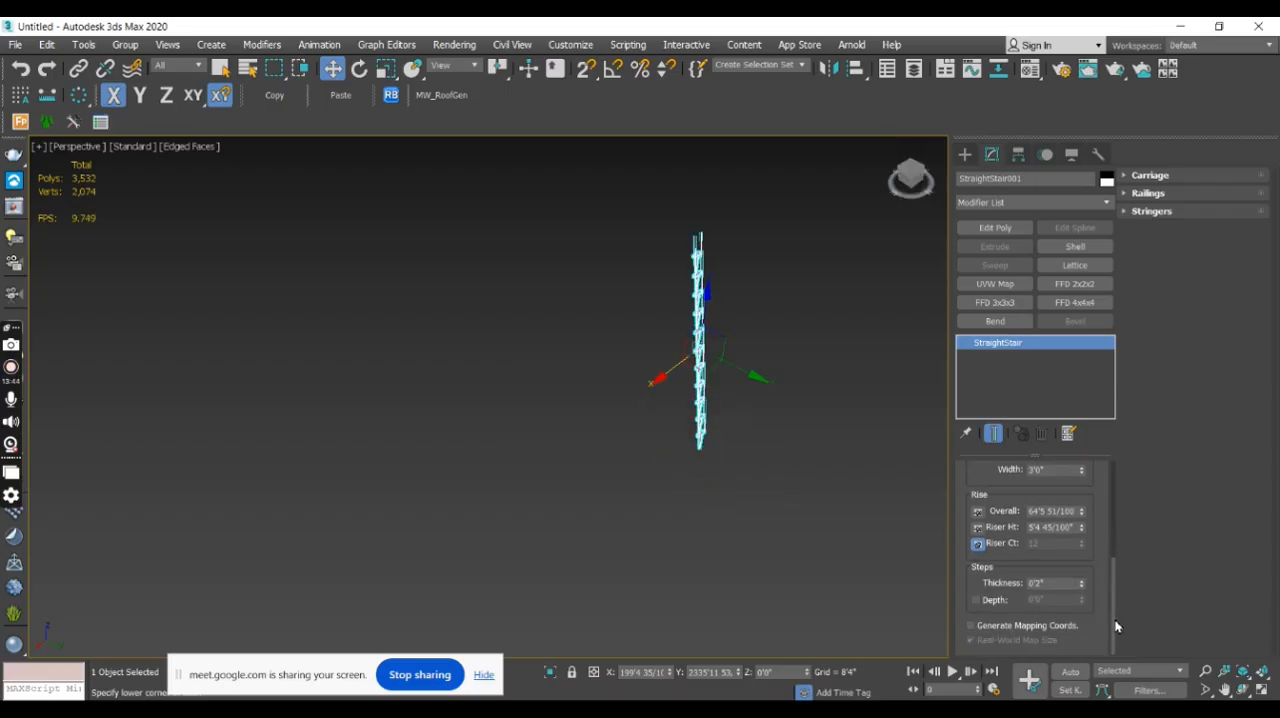
{"action": "left_click", "coordinate": [1045, 583]}
{"action": "middle_click_drag", "start_coordinate": [722, 444], "coordinate": [663, 440], "text": "alt"}
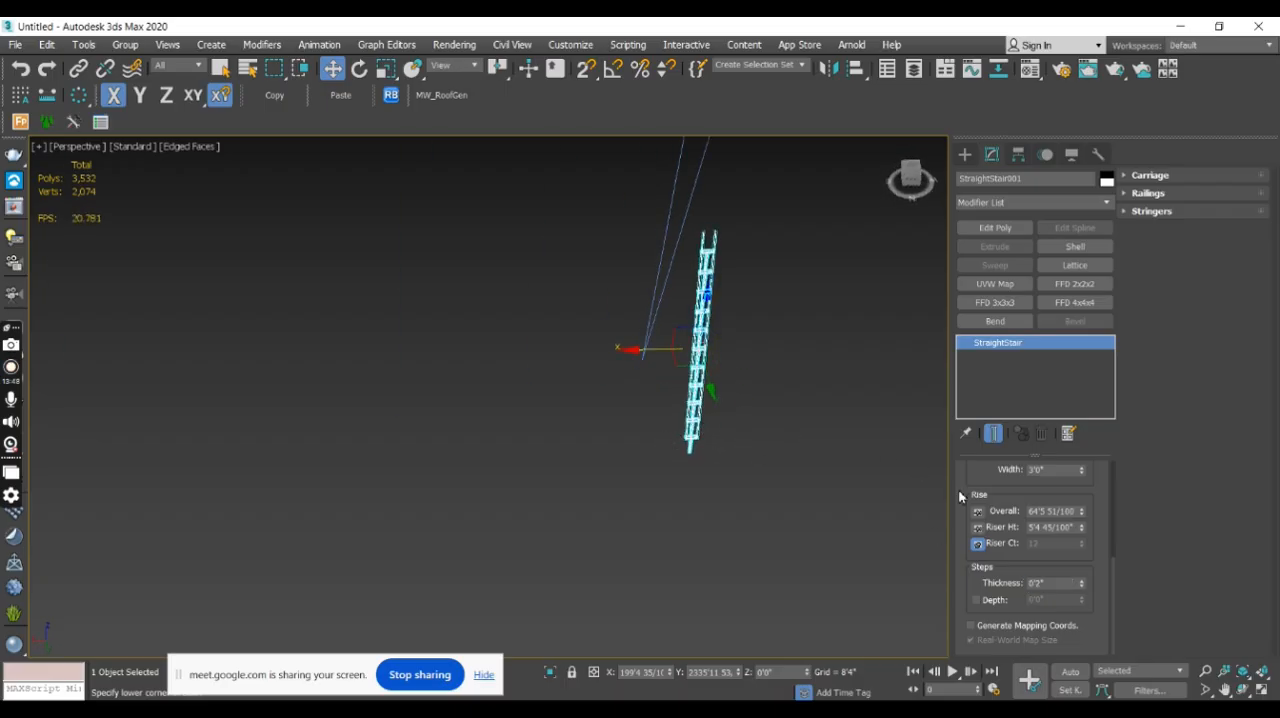
{"action": "left_click", "coordinate": [980, 511]}
{"action": "double_click", "coordinate": [1054, 527]}
{"action": "left_click", "coordinate": [979, 515]}
{"action": "left_click", "coordinate": [978, 527]}
{"action": "double_click", "coordinate": [1048, 512]}
{"action": "left_click_drag", "start_coordinate": [1080, 519], "coordinate": [1073, 516]}
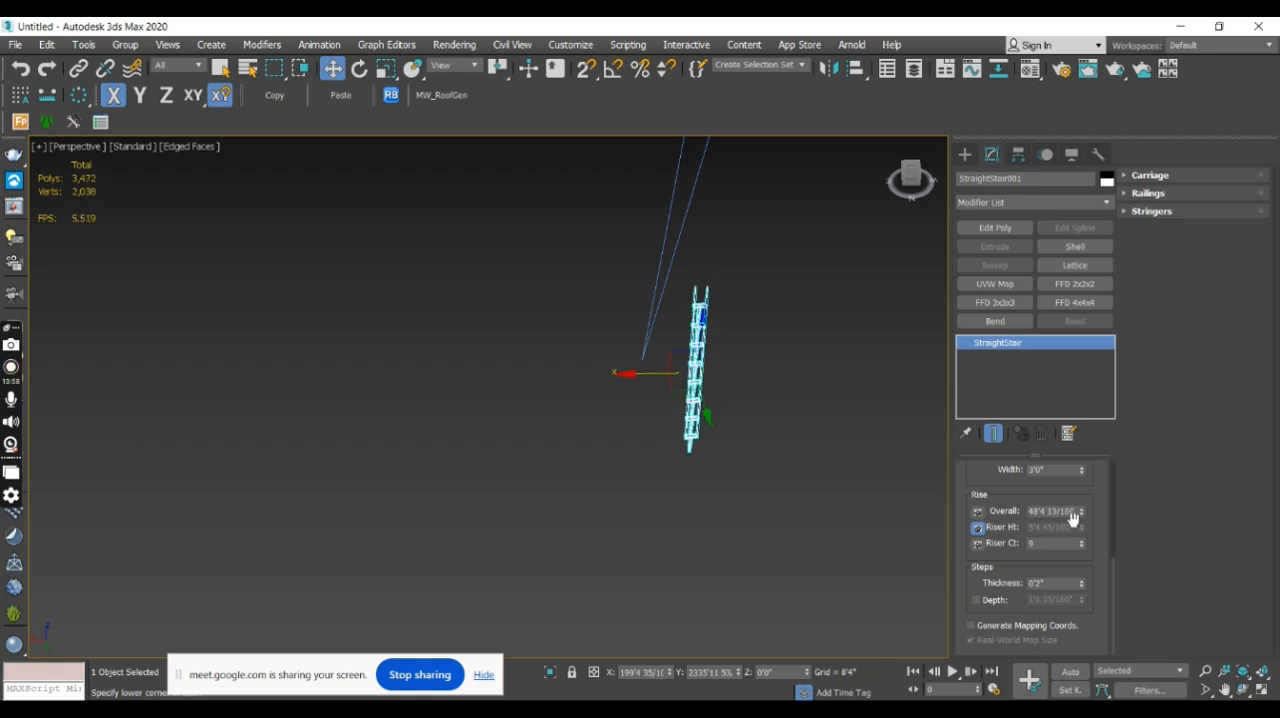
- Try to set the straight stair's overall rise to 6 feet with the riser height locked
{"action": "double_click", "coordinate": [1066, 512]}
{"action": "triple_click", "coordinate": [1067, 517]}
{"action": "type", "text": "6"}
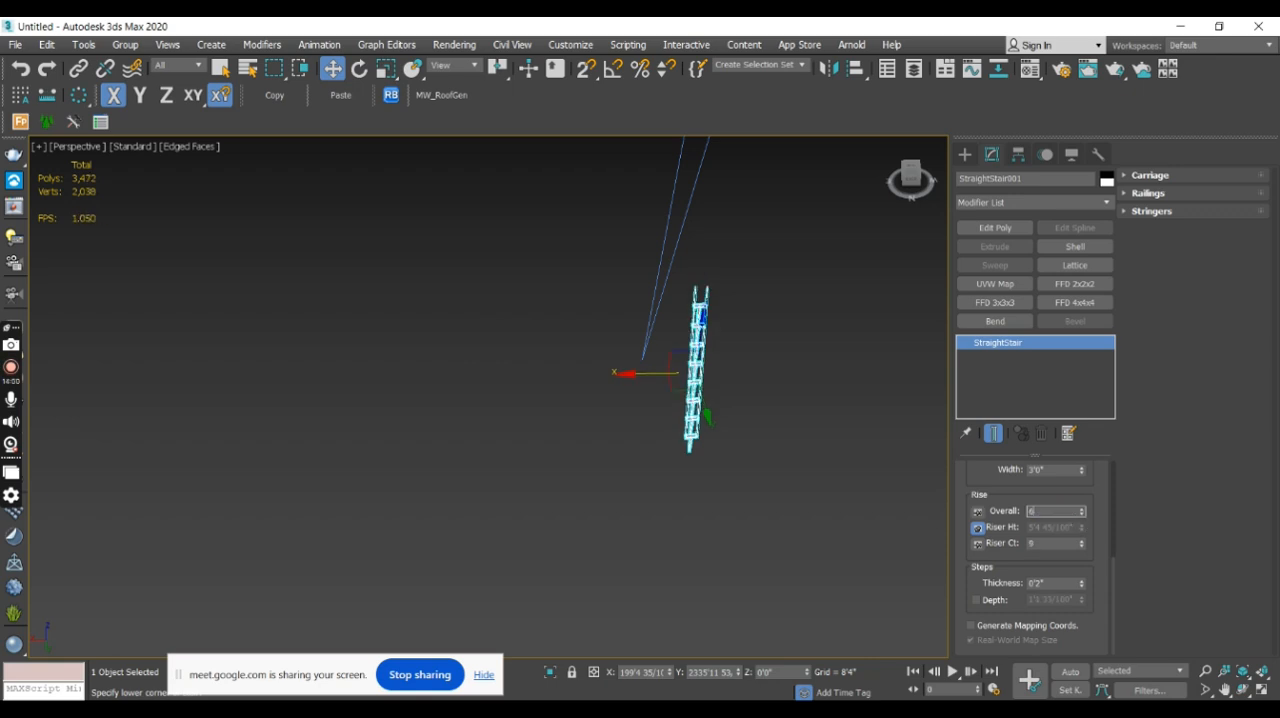
{"action": "key", "text": "Return"}
{"action": "scroll", "coordinate": [650, 470], "scroll_direction": "up", "scroll_amount": 10}
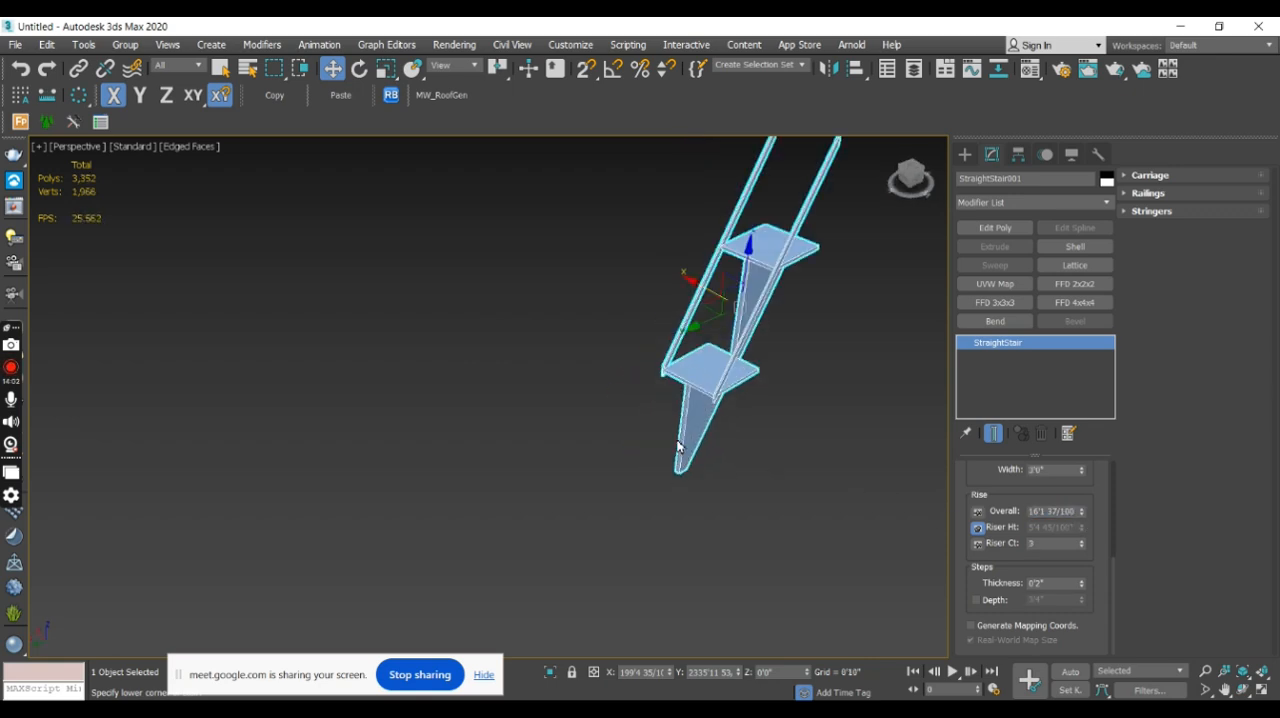
{"action": "scroll", "coordinate": [650, 475], "scroll_direction": "down", "scroll_amount": 5}
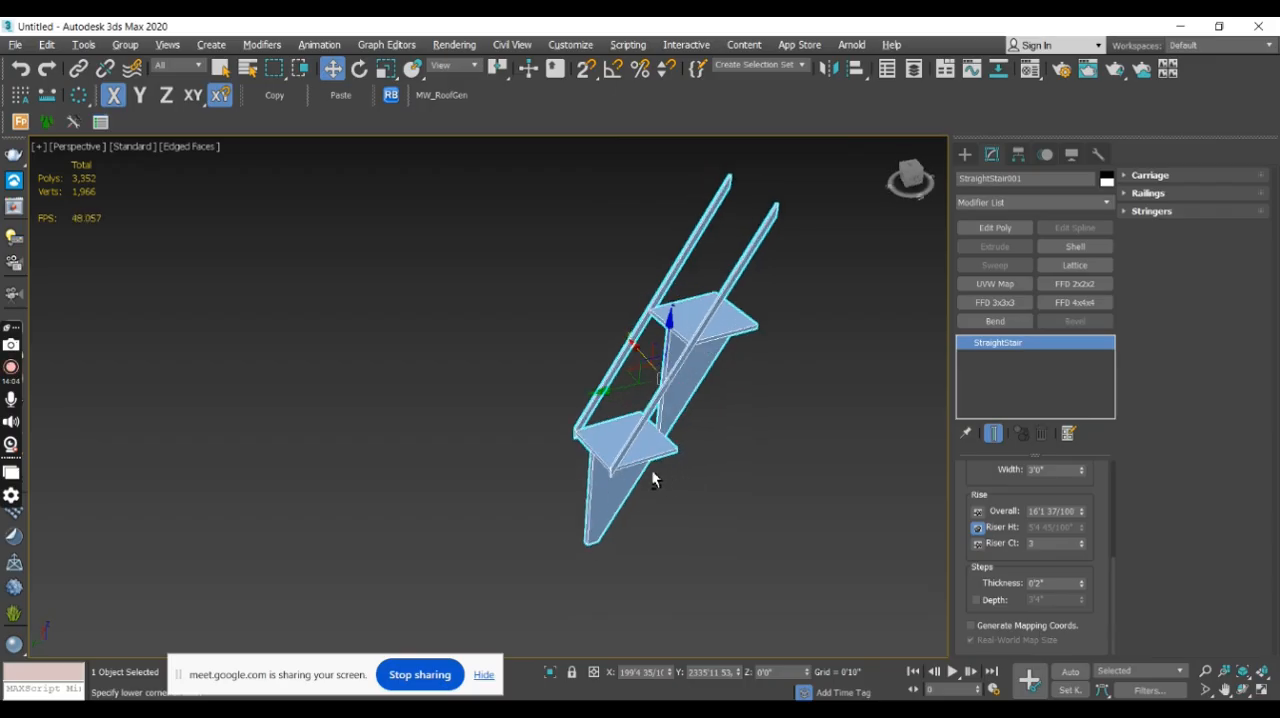
- Raise the straight stair's overall rise to about 32'3"
{"action": "double_click", "coordinate": [1073, 513]}
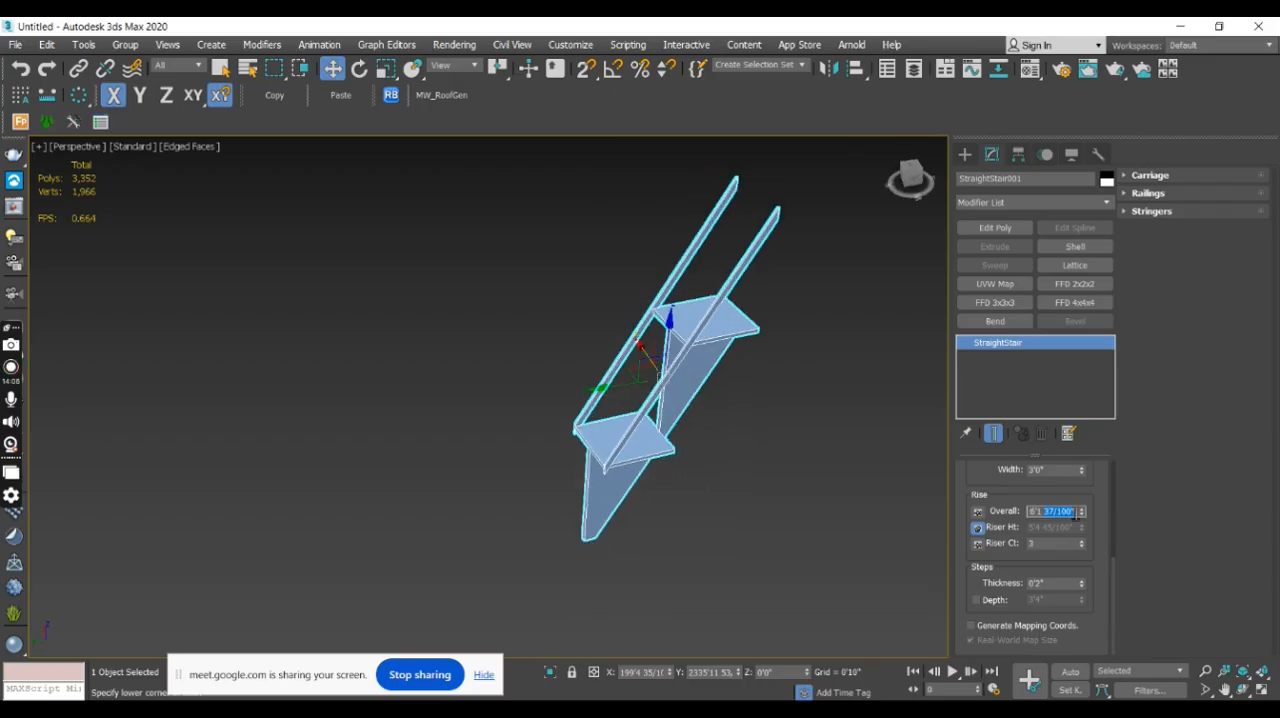
{"action": "left_click_drag", "start_coordinate": [1081, 519], "coordinate": [1095, 462]}
{"action": "scroll", "coordinate": [731, 456], "scroll_direction": "down", "scroll_amount": 5}
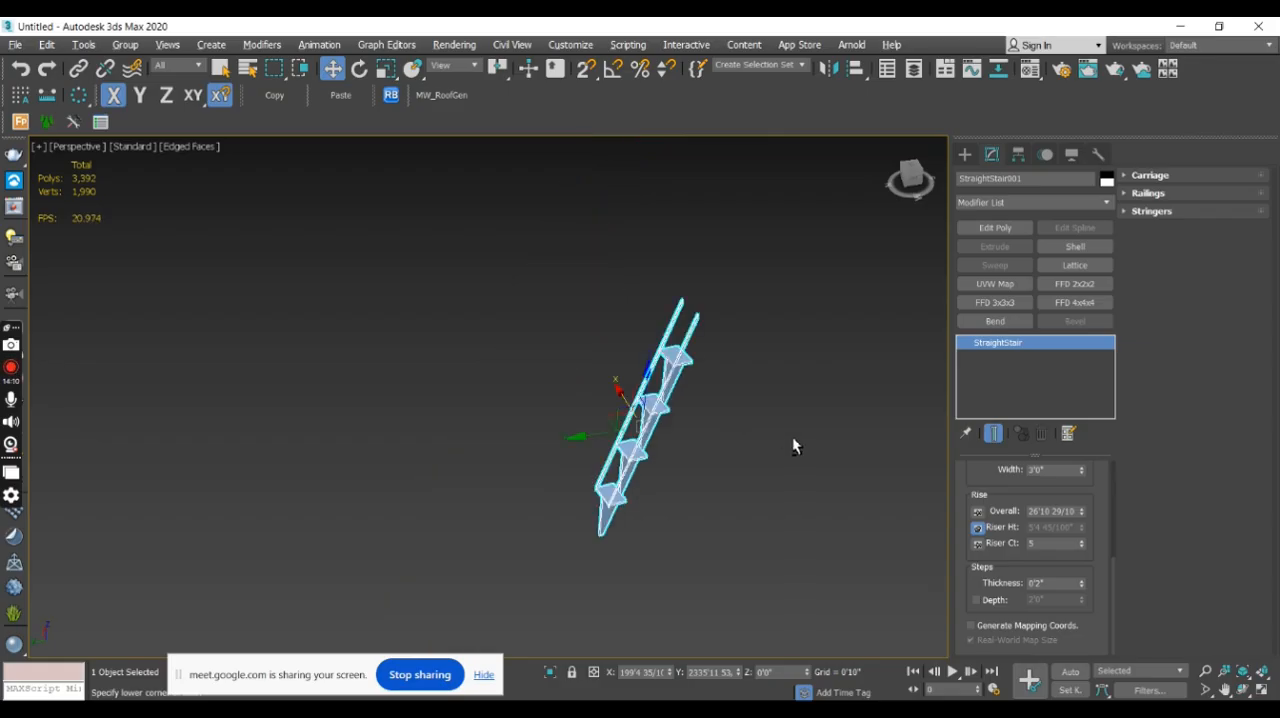
{"action": "left_click_drag", "start_coordinate": [1081, 514], "coordinate": [1090, 490]}
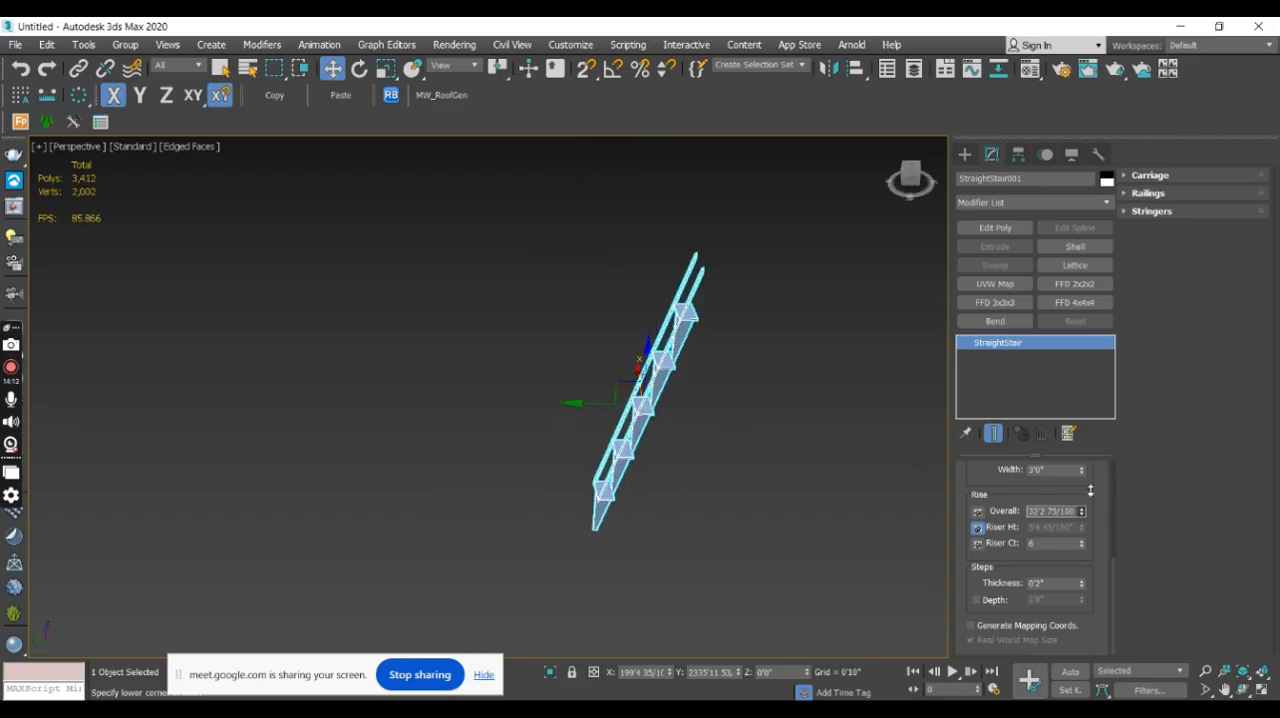
- Lock the straight stair's riser count and set its riser height to 0'6"
{"action": "left_click", "coordinate": [978, 544]}
{"action": "double_click", "coordinate": [1058, 528]}
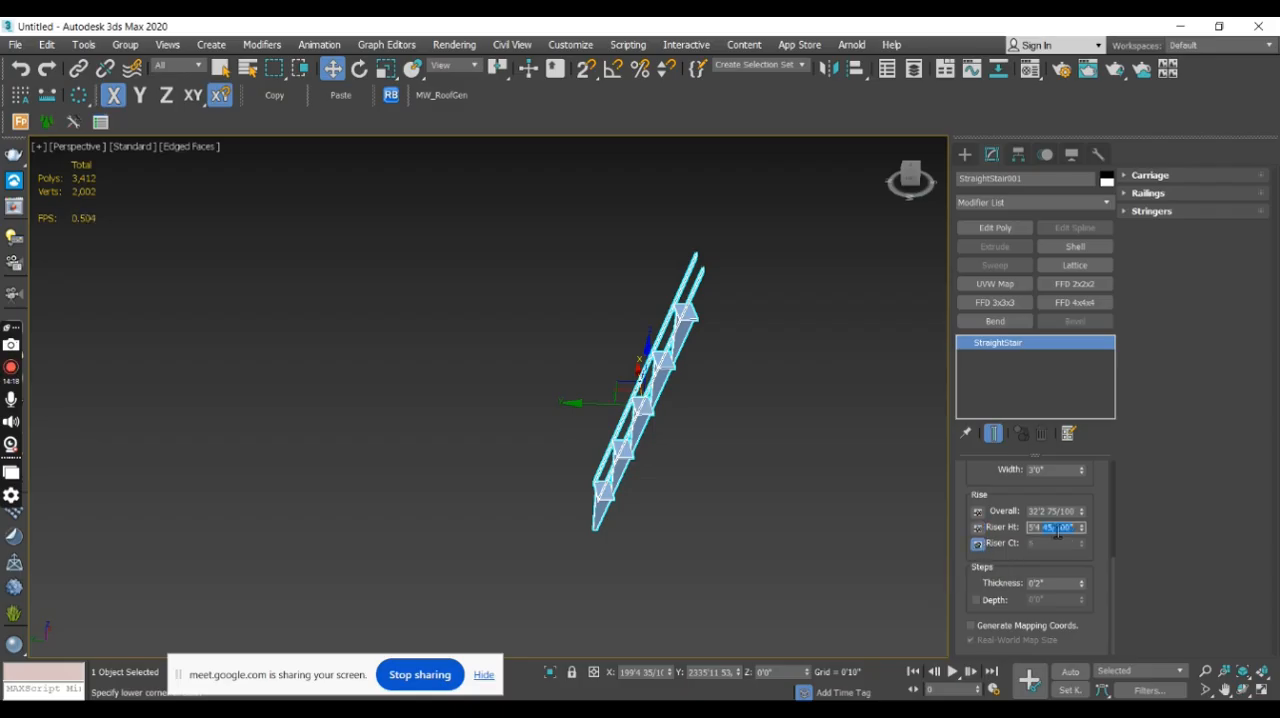
{"action": "key", "text": "Return"}
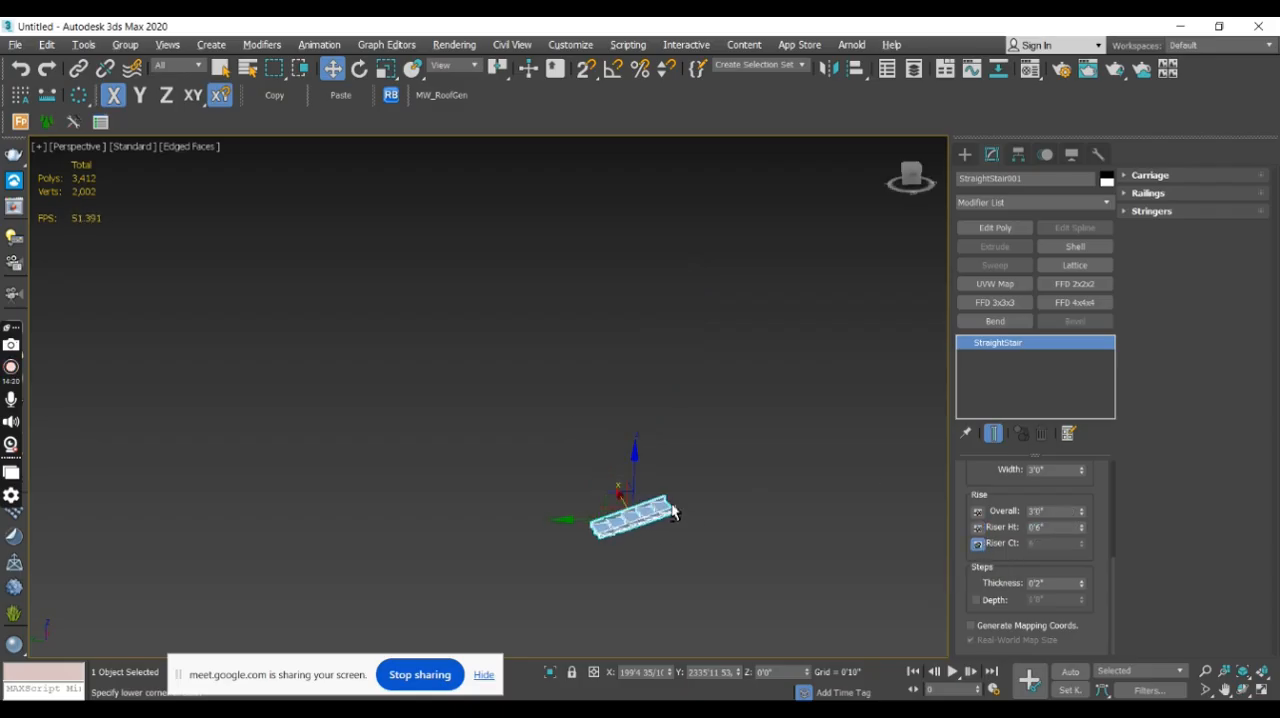
{"action": "scroll", "coordinate": [635, 530], "scroll_direction": "up", "scroll_amount": 10}
{"action": "middle_click_drag", "start_coordinate": [760, 452], "coordinate": [926, 472], "text": "alt"}
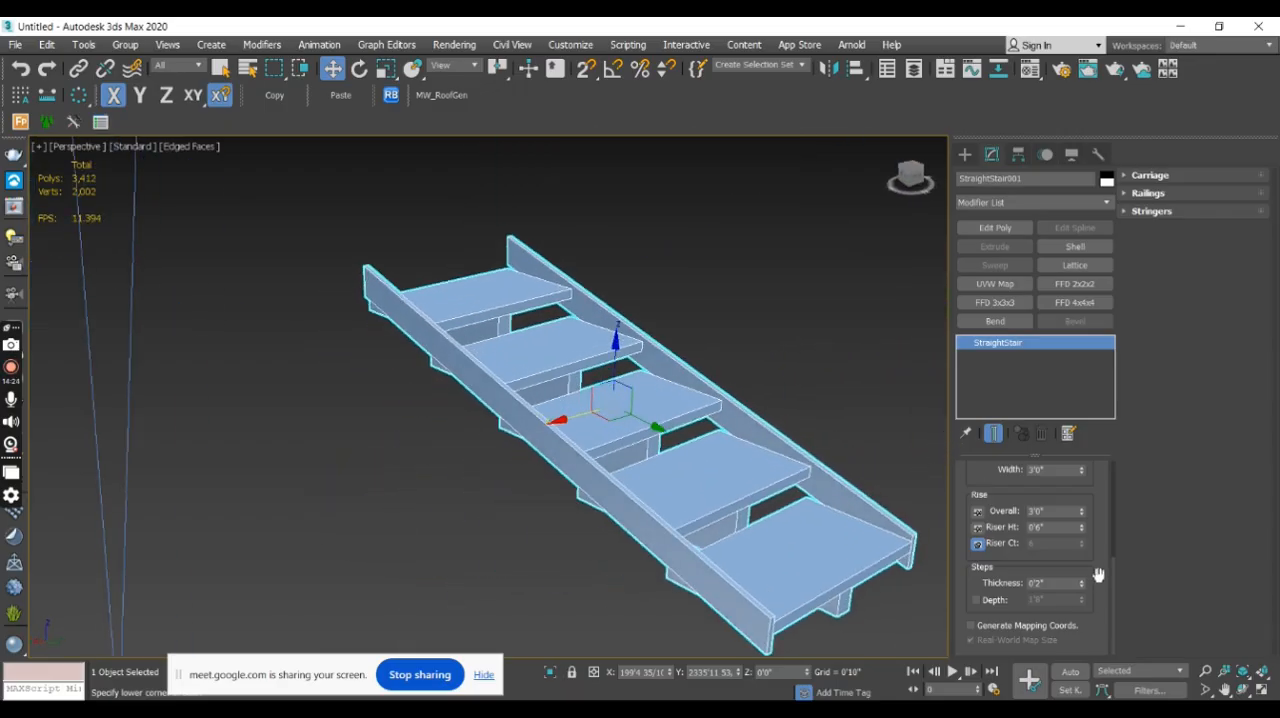
- Lock the straight stair's riser height and set its riser count to 10
{"action": "left_click", "coordinate": [982, 547]}
{"action": "left_click", "coordinate": [978, 527]}
{"action": "double_click", "coordinate": [1051, 545]}
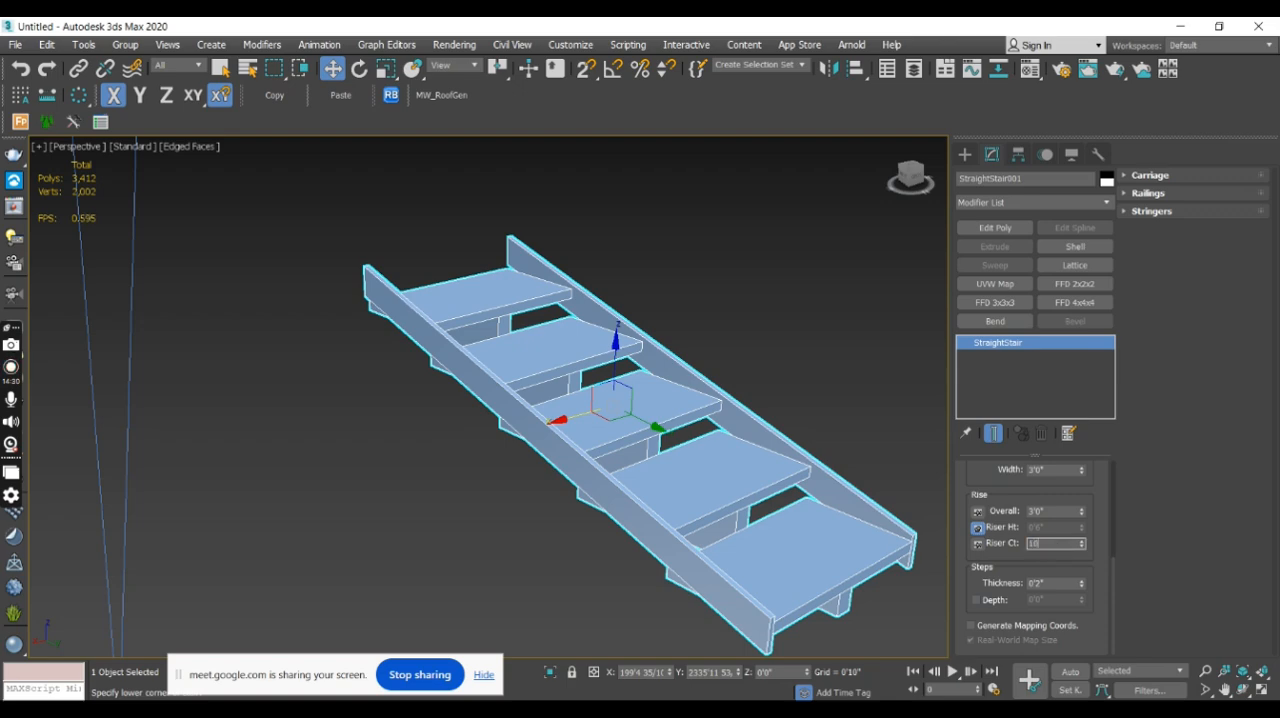
{"action": "type", "text": "10"}
{"action": "key", "text": "Return"}
{"action": "middle_click_drag", "start_coordinate": [746, 372], "coordinate": [684, 437]}
{"action": "scroll", "coordinate": [669, 338], "scroll_direction": "down", "scroll_amount": 3}
{"action": "middle_click_drag", "start_coordinate": [669, 338], "coordinate": [750, 384], "text": "alt"}
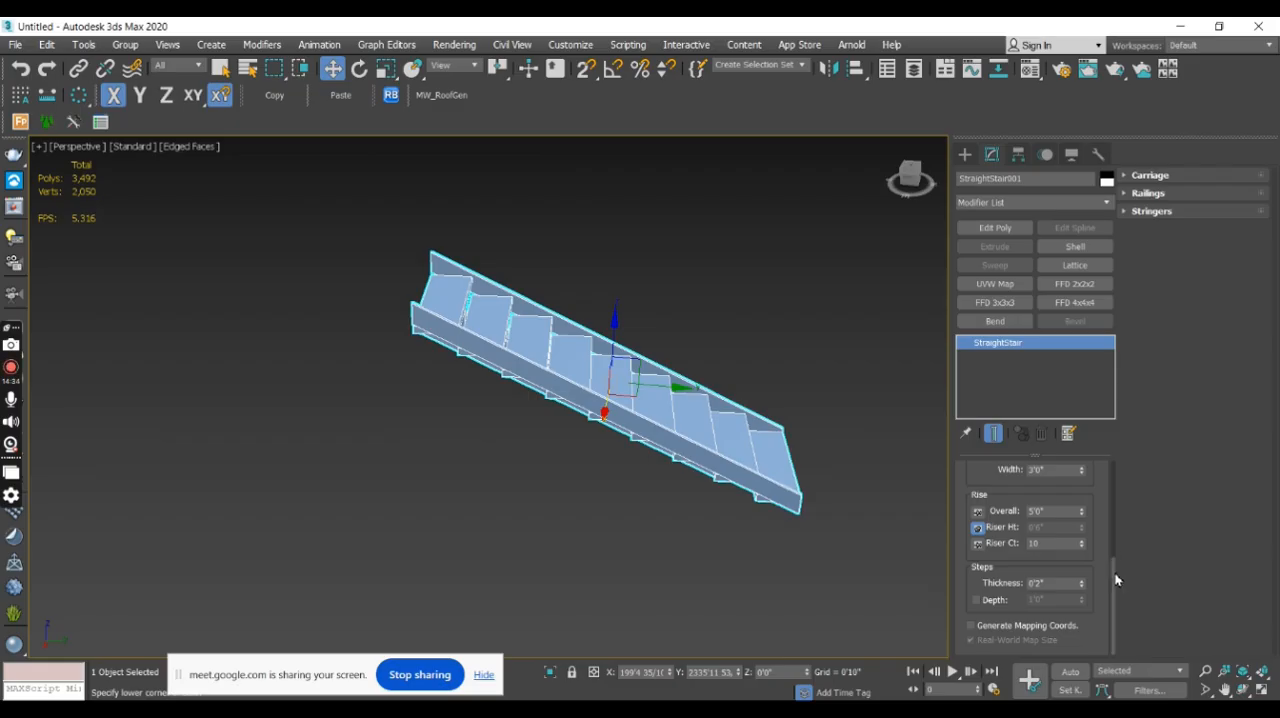
- Change the straight stair's type to Box after trying the Closed type
{"action": "left_click_drag", "start_coordinate": [1114, 574], "coordinate": [1118, 462]}
{"action": "middle_click_drag", "start_coordinate": [864, 497], "coordinate": [760, 505], "text": "alt"}
{"action": "left_click", "coordinate": [1028, 516]}
{"action": "left_click", "coordinate": [1066, 517]}
- Create an open L-type stair beside the straight stair, with flights about 5'9" and 3'3" long and an offset of about 1'5"
{"action": "left_click", "coordinate": [964, 154]}
{"action": "left_click", "coordinate": [1058, 257]}
{"action": "middle_click_drag", "start_coordinate": [697, 355], "coordinate": [516, 398]}
{"action": "scroll", "coordinate": [645, 333], "scroll_direction": "down", "scroll_amount": 5}
{"action": "middle_click_drag", "start_coordinate": [645, 333], "coordinate": [654, 358], "text": "alt"}
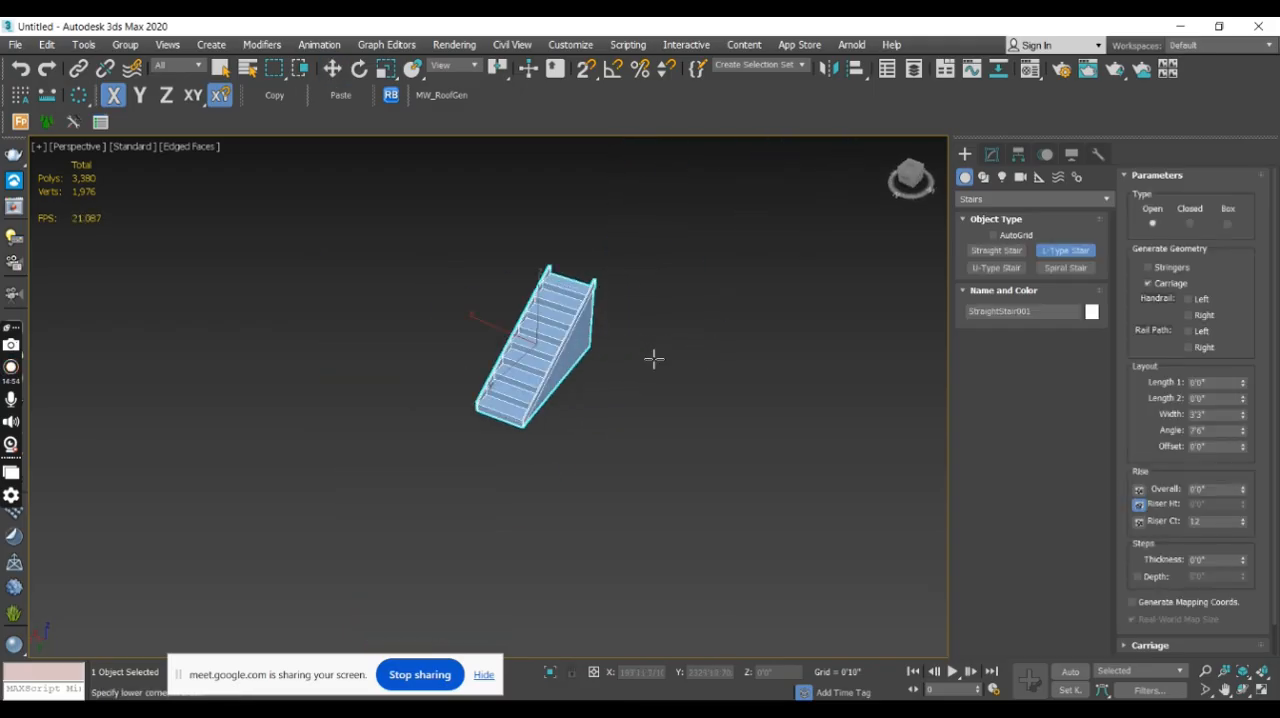
{"action": "left_click_drag", "start_coordinate": [631, 458], "coordinate": [707, 380]}
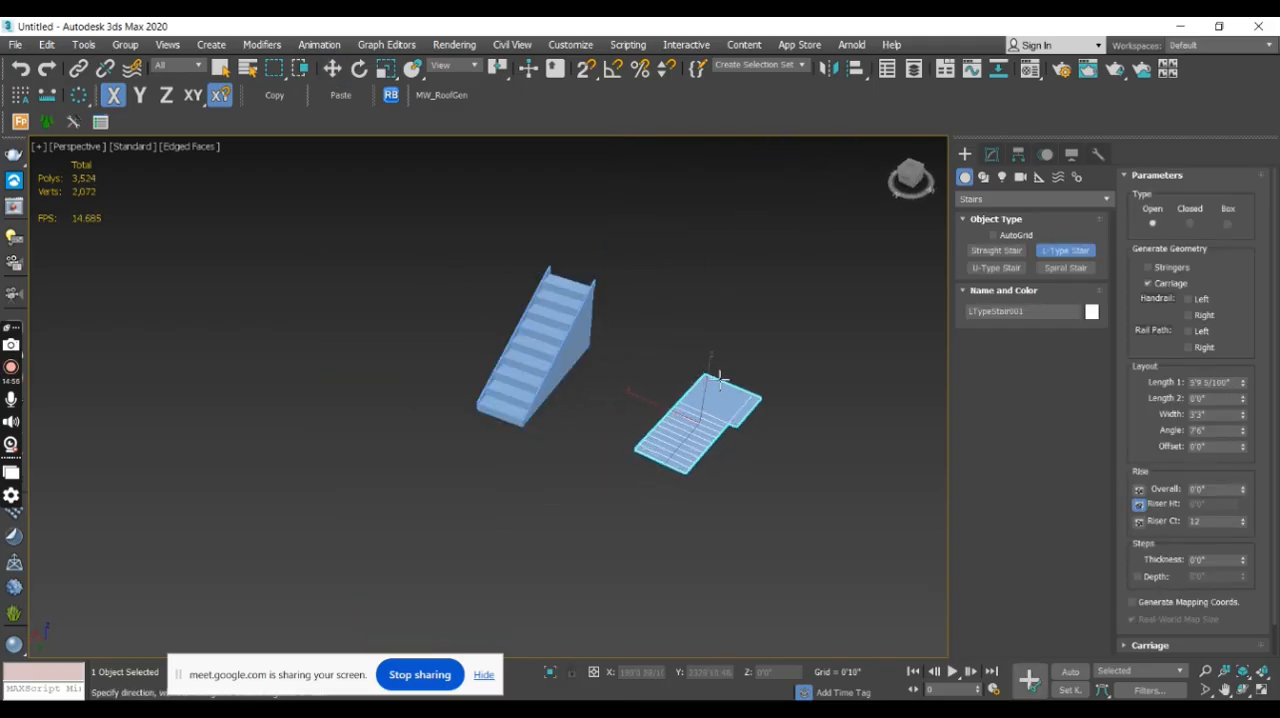
{"action": "left_click", "coordinate": [837, 417]}
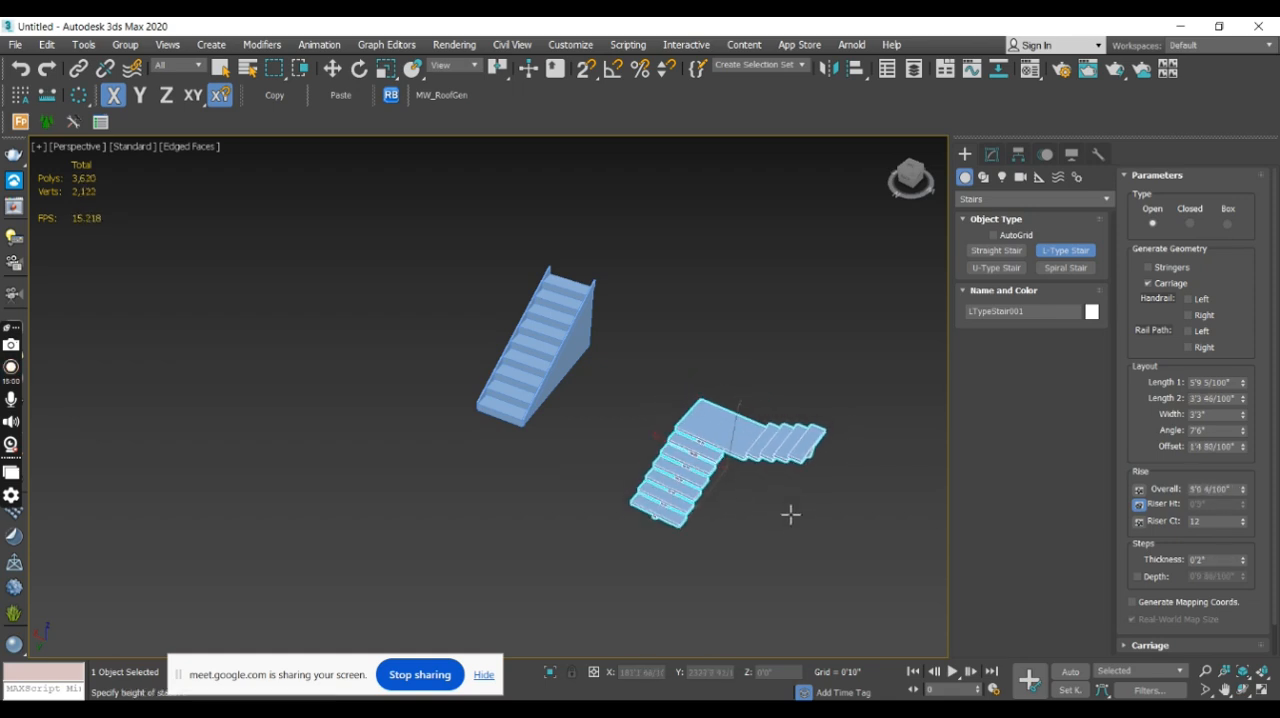
{"action": "middle_click_drag", "start_coordinate": [791, 531], "coordinate": [815, 482], "text": "alt"}
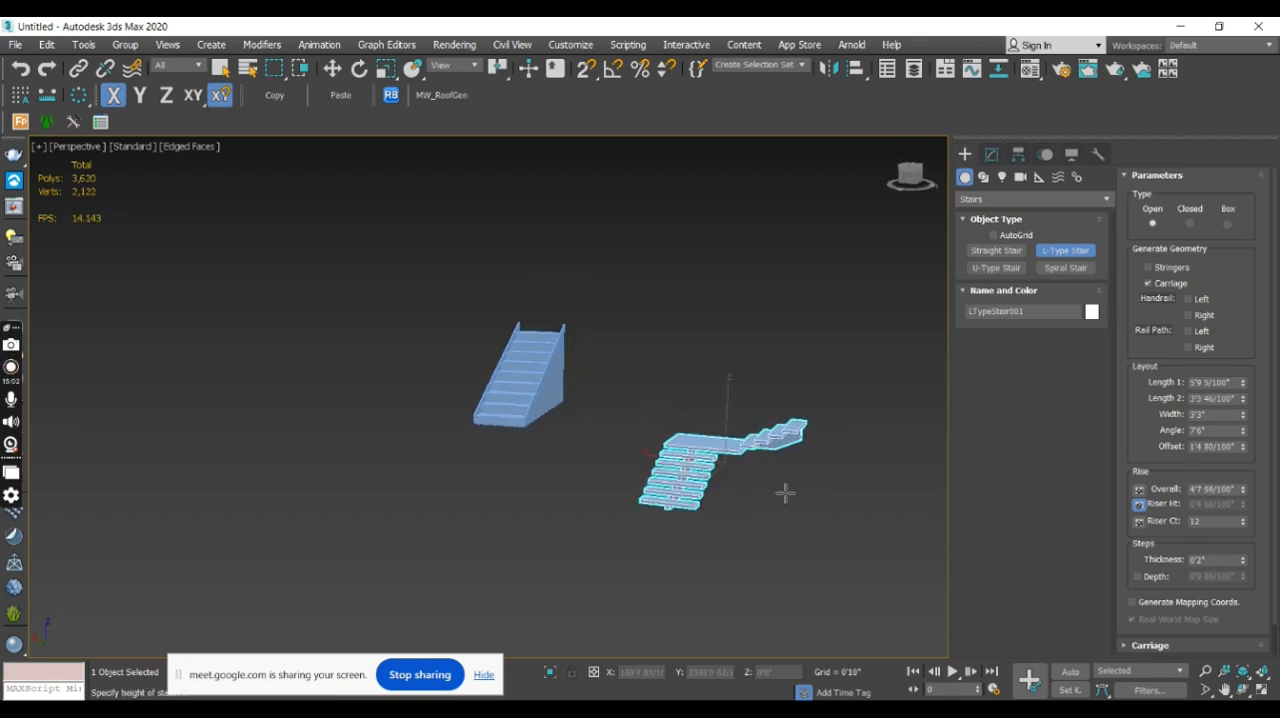
{"action": "left_click", "coordinate": [774, 262]}
{"action": "left_click", "coordinate": [1002, 156]}
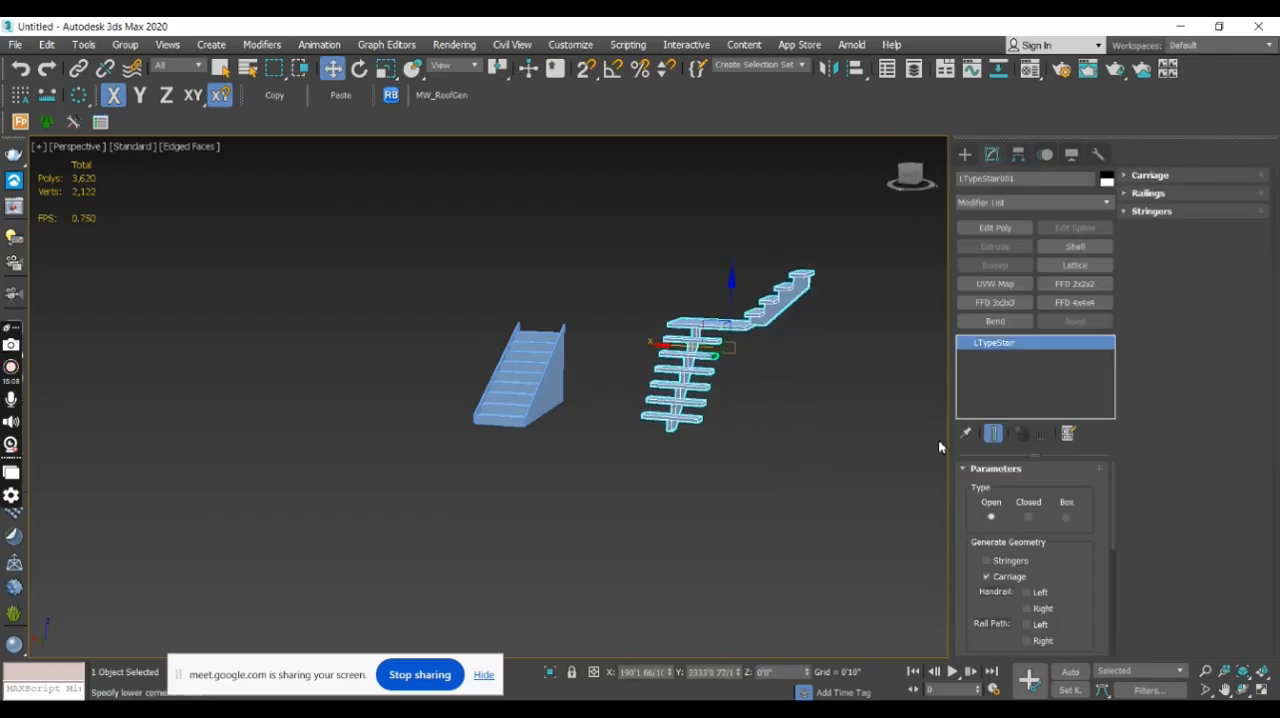
- Delete the L-type stair beside the straight stair and switch the viewport to the Top view
{"action": "key", "text": "Delete"}
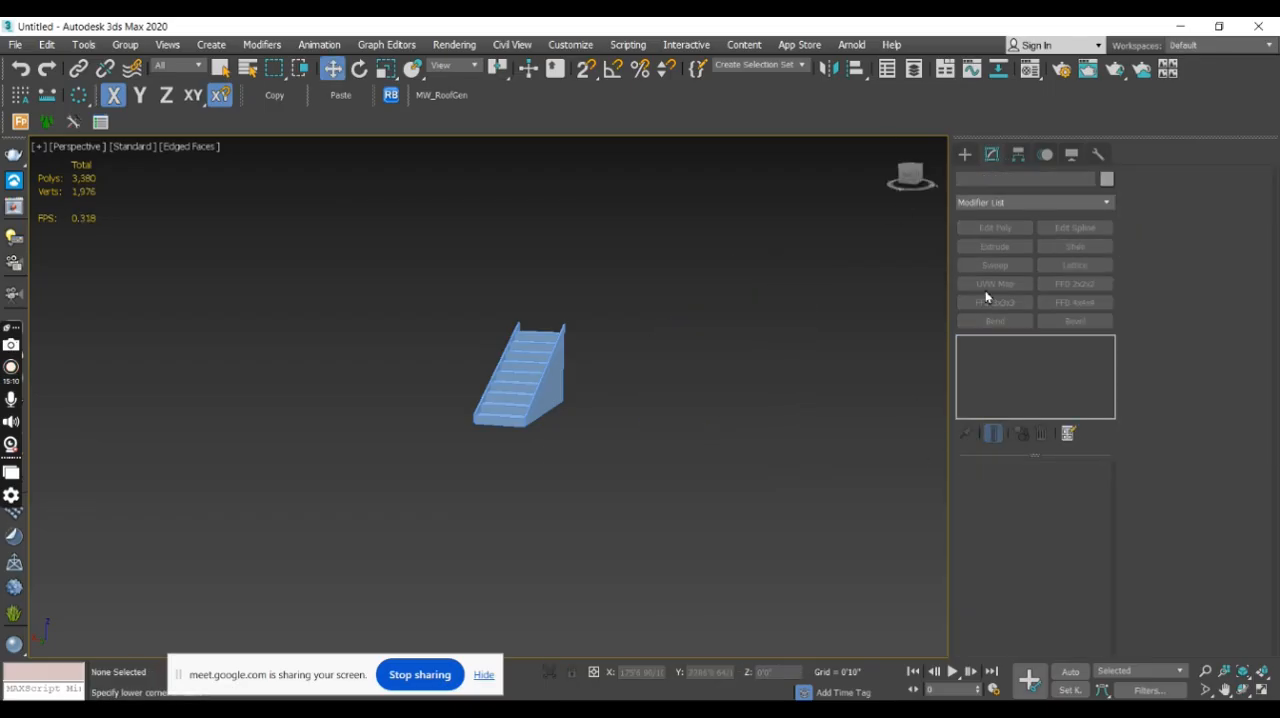
{"action": "left_click", "coordinate": [966, 155]}
{"action": "left_click", "coordinate": [1065, 250]}
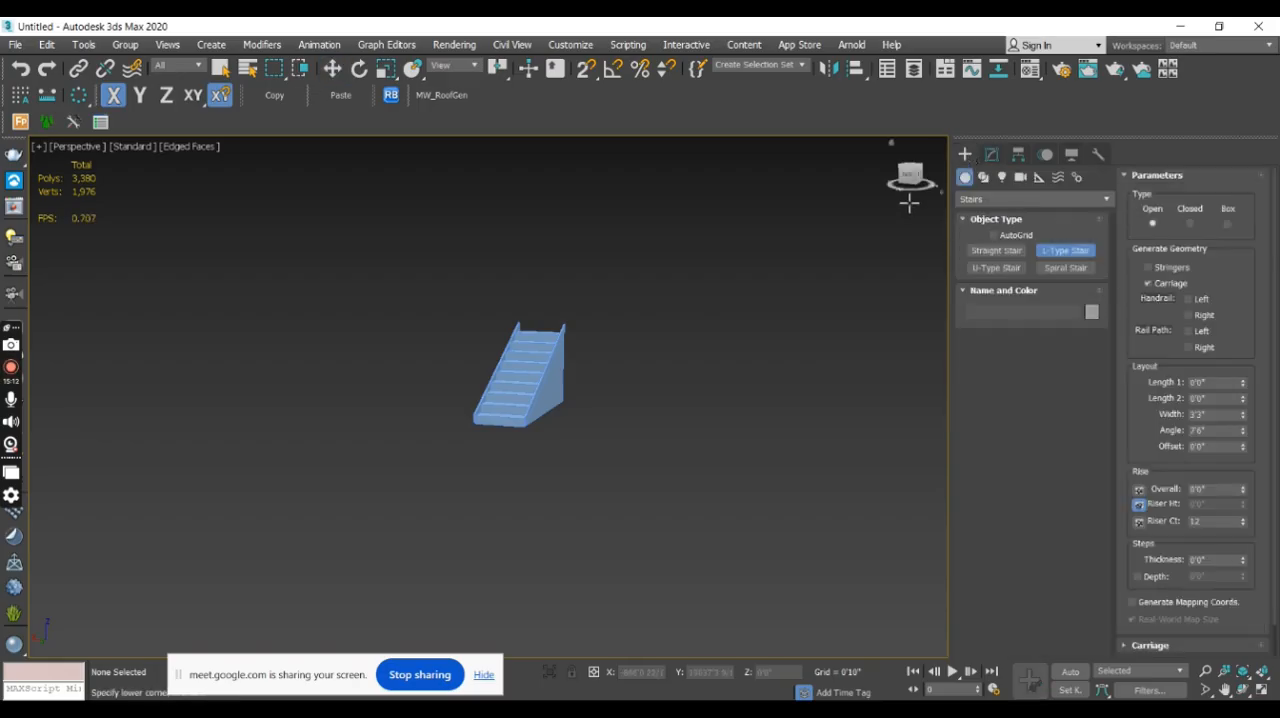
{"action": "scroll", "coordinate": [757, 366], "scroll_direction": "up", "scroll_amount": 10}
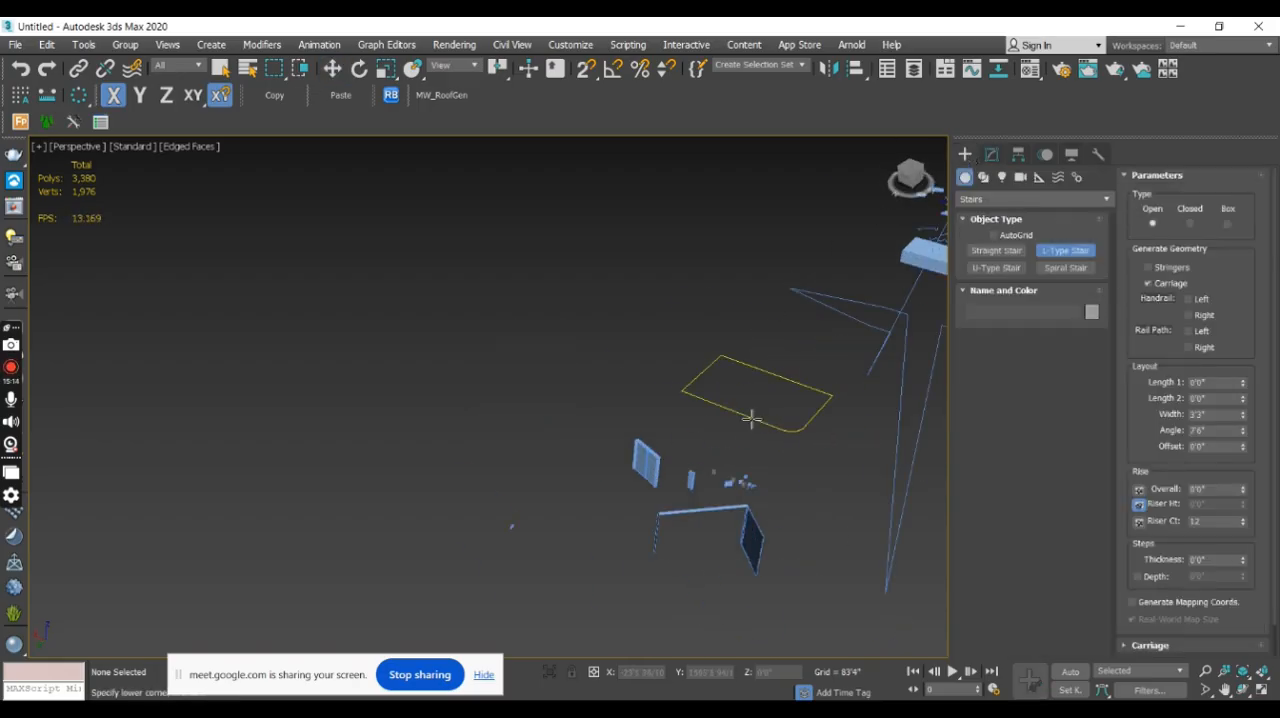
{"action": "scroll", "coordinate": [730, 372], "scroll_direction": "up", "scroll_amount": 5}
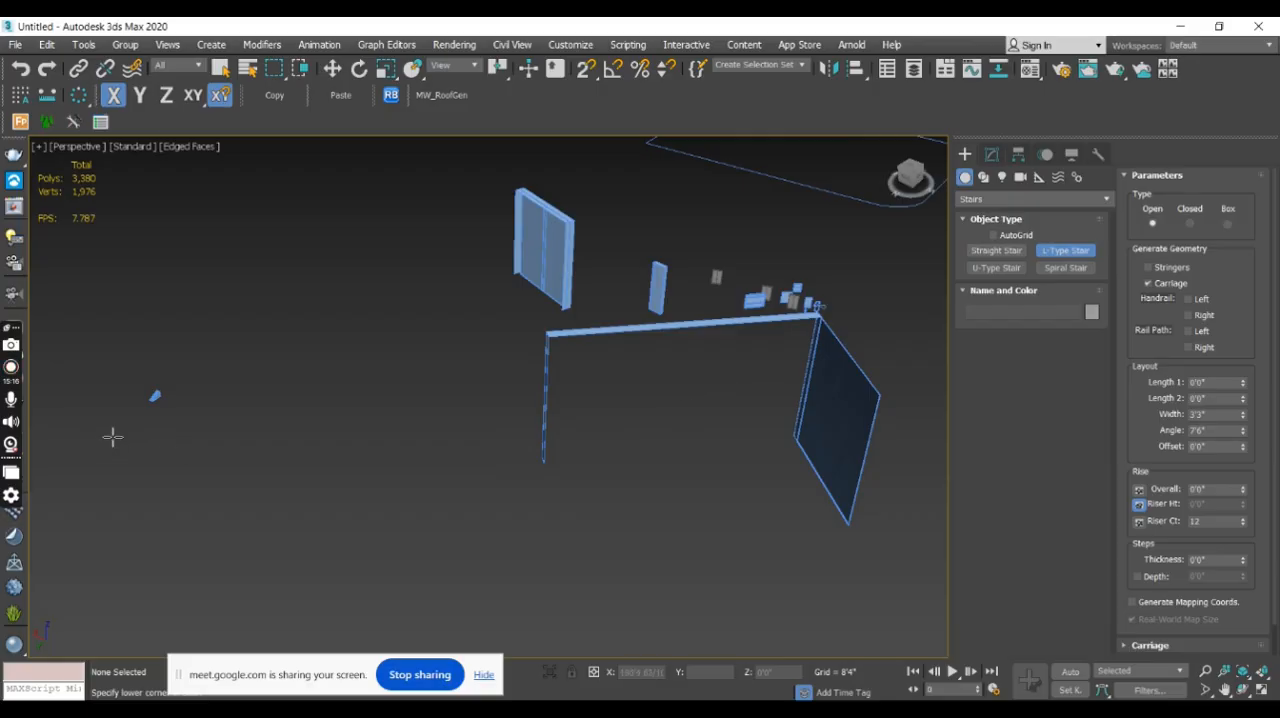
{"action": "scroll", "coordinate": [111, 437], "scroll_direction": "up", "scroll_amount": 5}
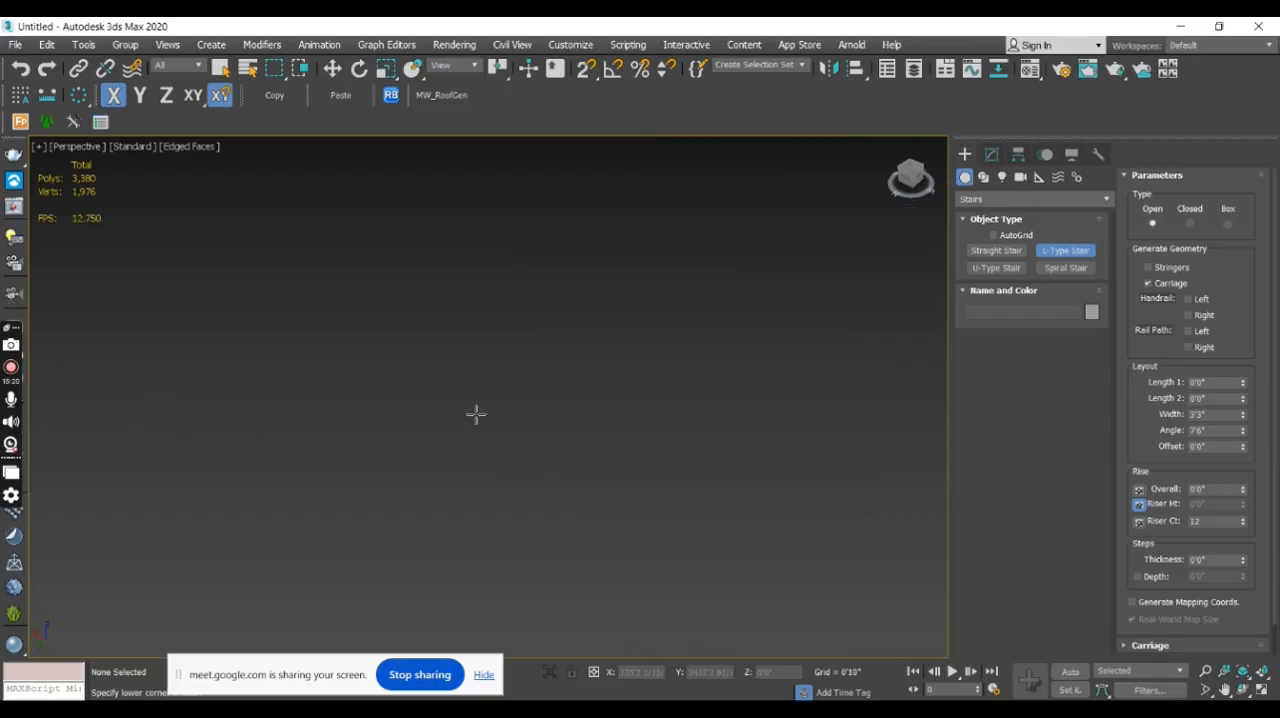
{"action": "scroll", "coordinate": [476, 444], "scroll_direction": "down", "scroll_amount": 5}
{"action": "scroll", "coordinate": [548, 448], "scroll_direction": "up", "scroll_amount": 5}
{"action": "middle_click_drag", "start_coordinate": [793, 449], "coordinate": [608, 463]}
{"action": "key", "text": "t"}
{"action": "middle_click_drag", "start_coordinate": [691, 496], "coordinate": [575, 474]}
{"action": "scroll", "coordinate": [588, 447], "scroll_direction": "down", "scroll_amount": 4}
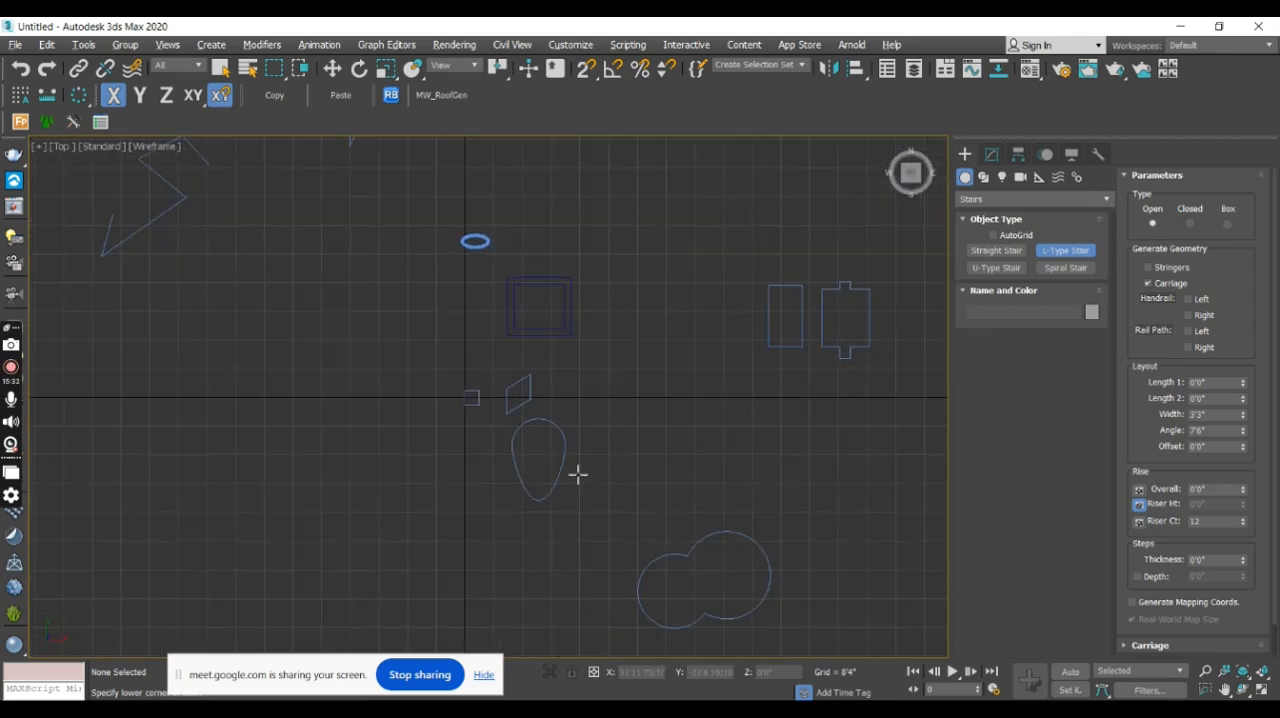
- Examine the area around the ring in the Top view for free space for a new stair
{"action": "key", "text": "alt+w"}
{"action": "left_click_drag", "start_coordinate": [427, 323], "coordinate": [467, 357]}
{"action": "right_click", "coordinate": [465, 347]}
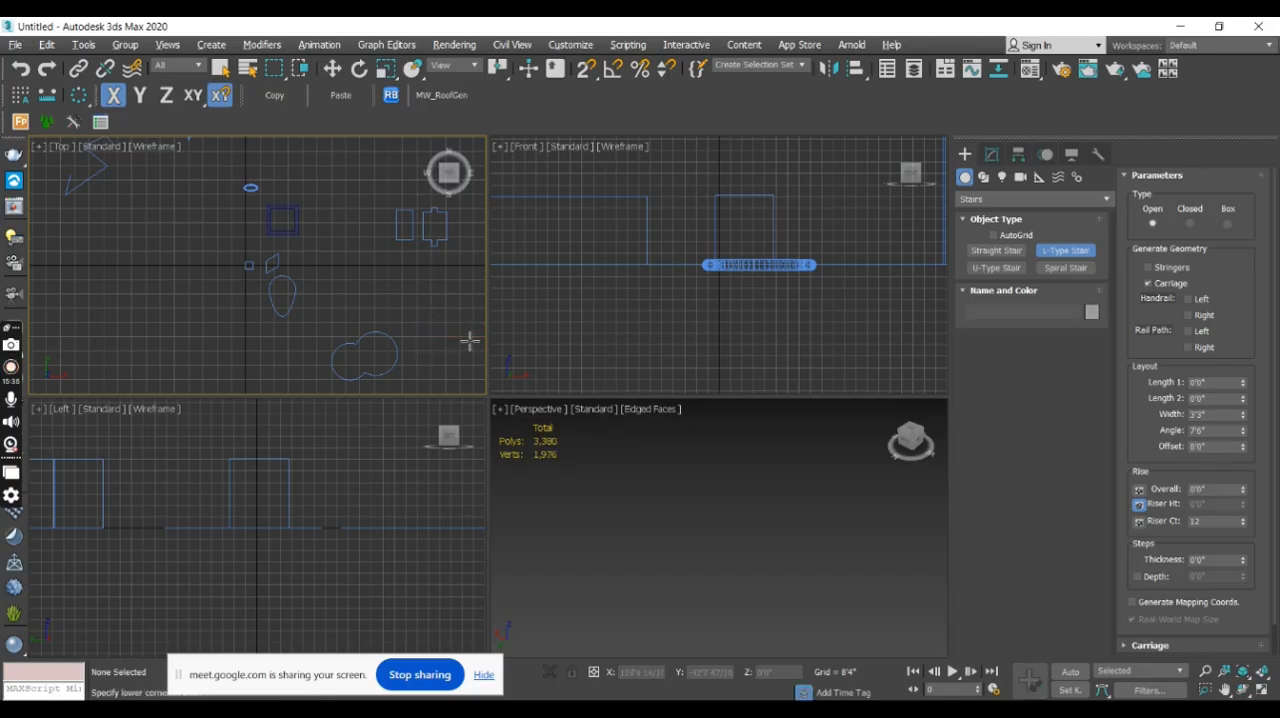
{"action": "key", "text": "alt+w"}
{"action": "middle_click_drag", "start_coordinate": [486, 346], "coordinate": [709, 380]}
{"action": "scroll", "coordinate": [658, 297], "scroll_direction": "up", "scroll_amount": 3}
{"action": "scroll", "coordinate": [658, 297], "scroll_direction": "up", "scroll_amount": 3}
{"action": "scroll", "coordinate": [681, 343], "scroll_direction": "up", "scroll_amount": 2}
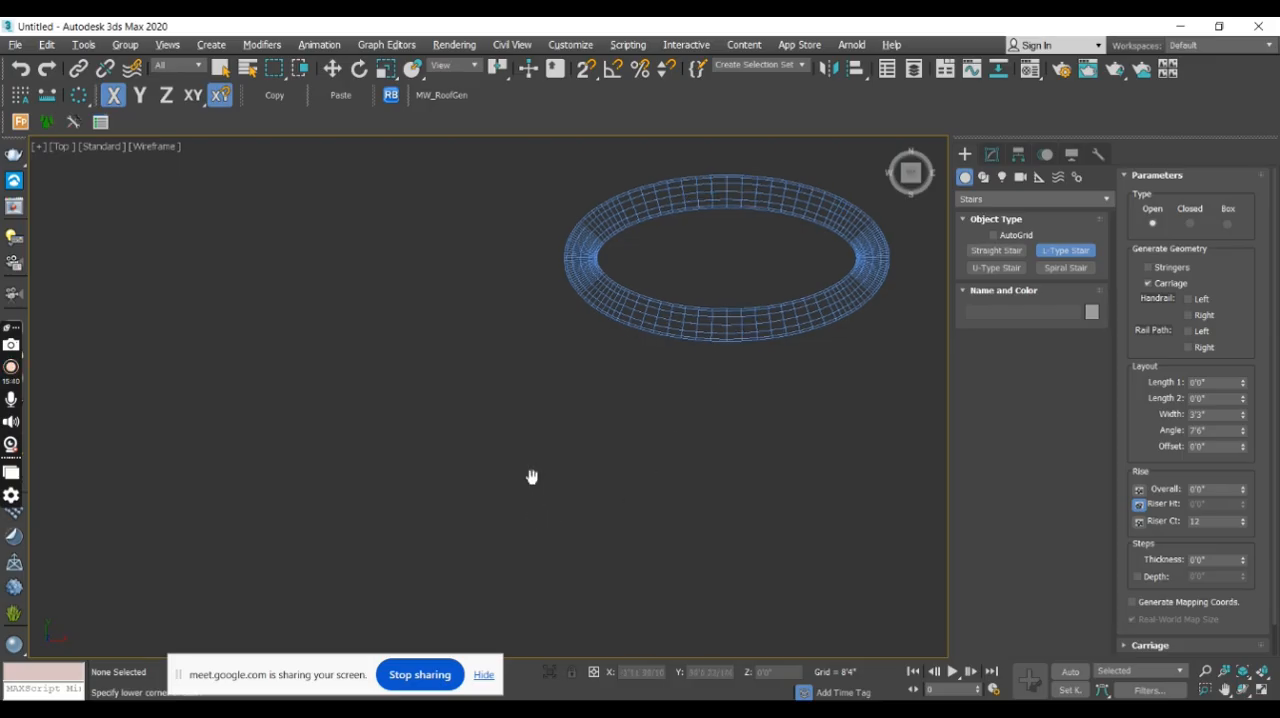
{"action": "middle_click_drag", "start_coordinate": [531, 477], "coordinate": [531, 387]}
{"action": "left_click_drag", "start_coordinate": [538, 507], "coordinate": [602, 429]}
{"action": "right_click", "coordinate": [636, 427]}
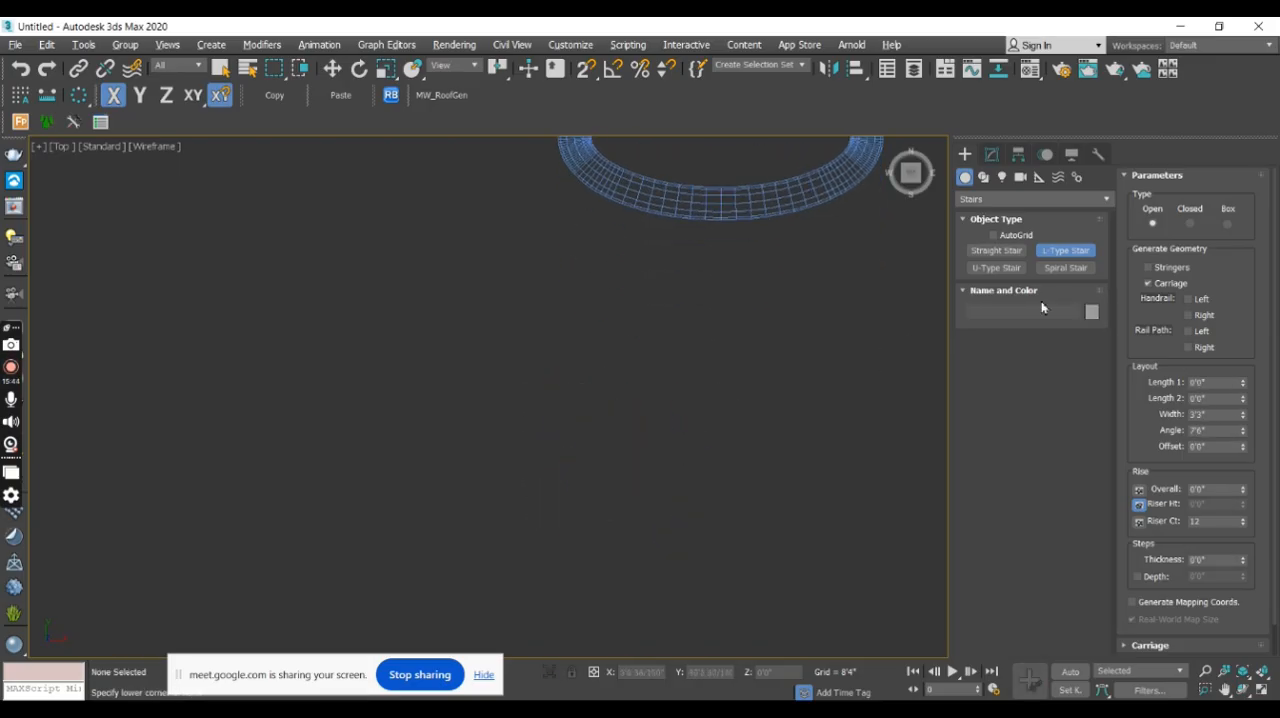
- Create an open L-type stair near the ring in shaded display, with flights about 6'2" and 2'4", offset about 1'0" and overall rise about 7'2"
{"action": "left_click", "coordinate": [1079, 254]}
{"action": "key", "text": "F3"}
{"action": "mouse_move", "coordinate": [581, 490]}
{"action": "middle_mouse_down"}
{"action": "mouse_move", "coordinate": [466, 495]}
{"action": "mouse_move", "coordinate": [557, 450]}
{"action": "mouse_move", "coordinate": [565, 431]}
{"action": "middle_mouse_up"}
{"action": "scroll", "coordinate": [495, 464], "scroll_direction": "down", "scroll_amount": 5}
{"action": "middle_click_drag", "start_coordinate": [517, 598], "coordinate": [551, 486]}
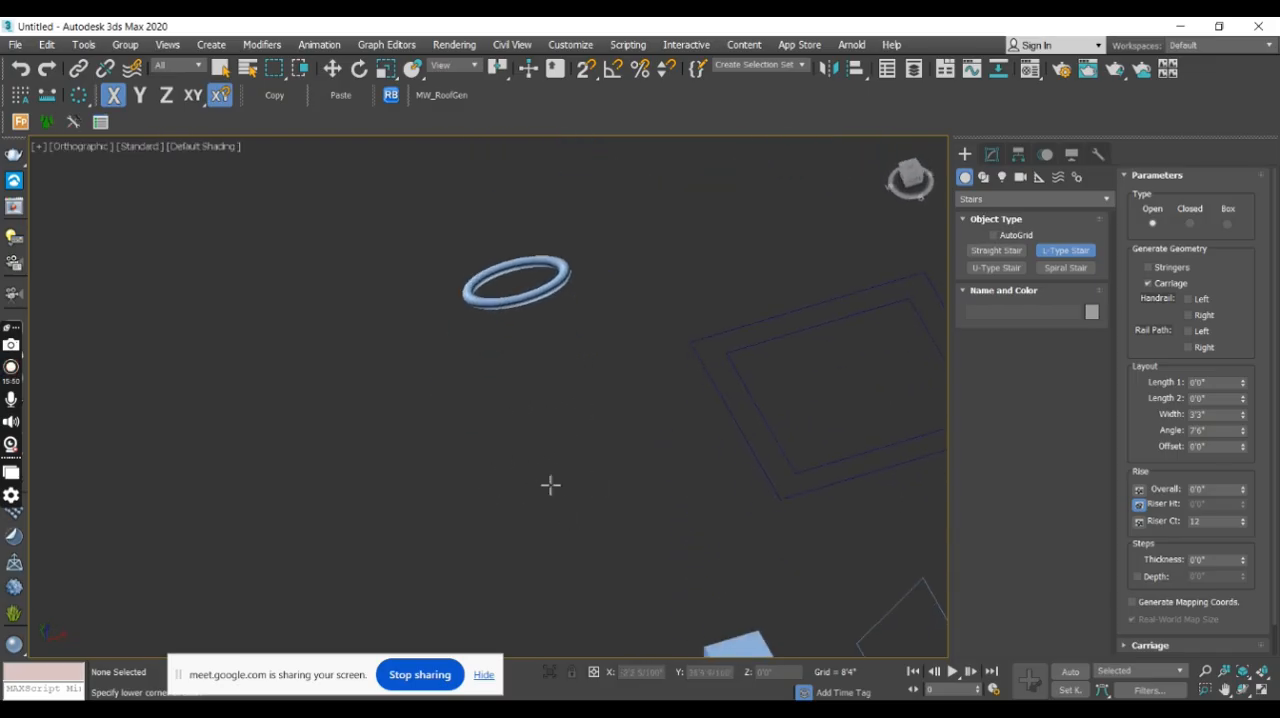
{"action": "scroll", "coordinate": [550, 486], "scroll_direction": "up", "scroll_amount": 3}
{"action": "left_click_drag", "start_coordinate": [529, 518], "coordinate": [567, 390]}
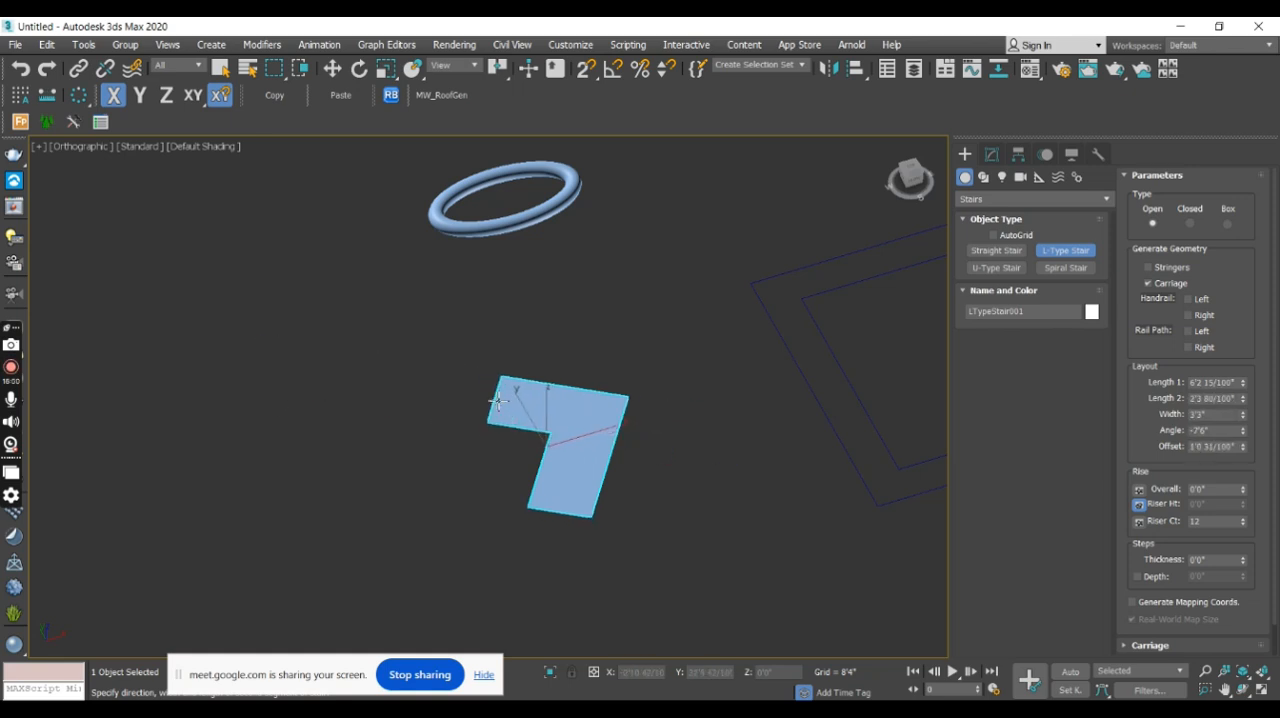
{"action": "middle_click_drag", "start_coordinate": [497, 401], "coordinate": [540, 364], "text": "alt"}
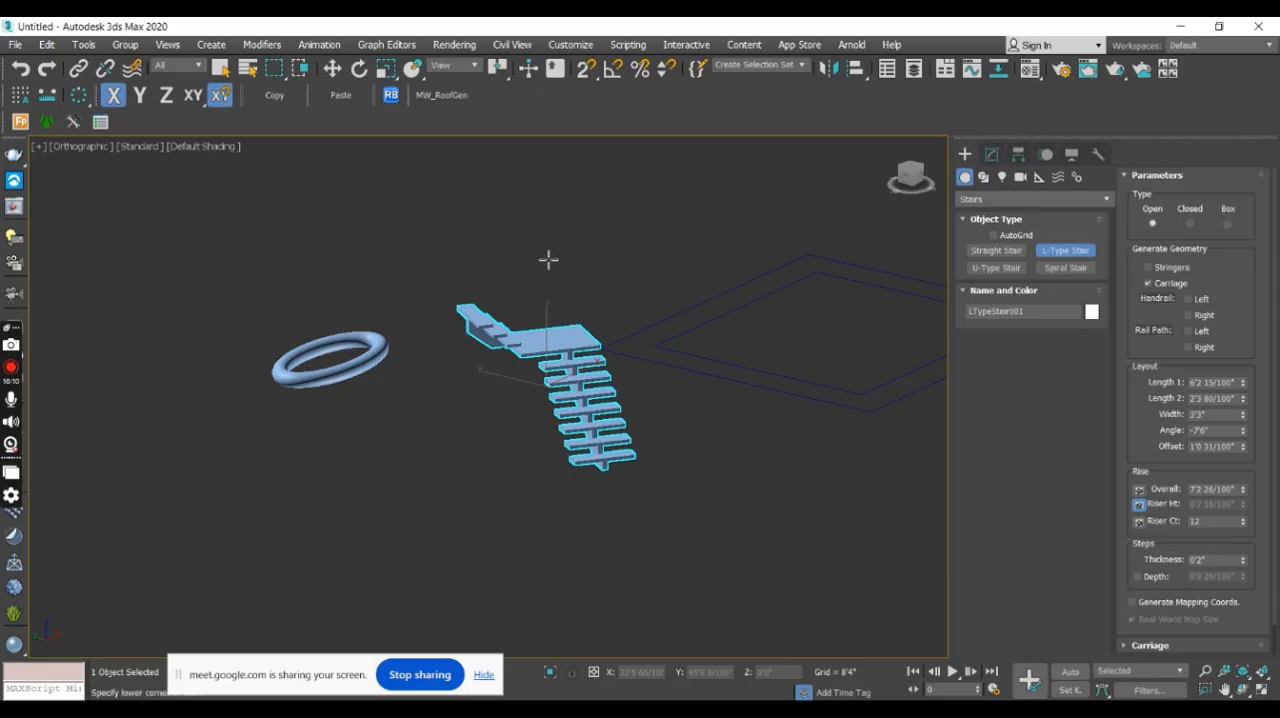
{"action": "left_click", "coordinate": [548, 260]}
{"action": "right_click", "coordinate": [549, 264]}
- Isolate the new L-type stair and set its type to Closed after trying the Box type
{"action": "middle_click_drag", "start_coordinate": [700, 475], "coordinate": [587, 610], "text": "alt"}
{"action": "left_click", "coordinate": [549, 673]}
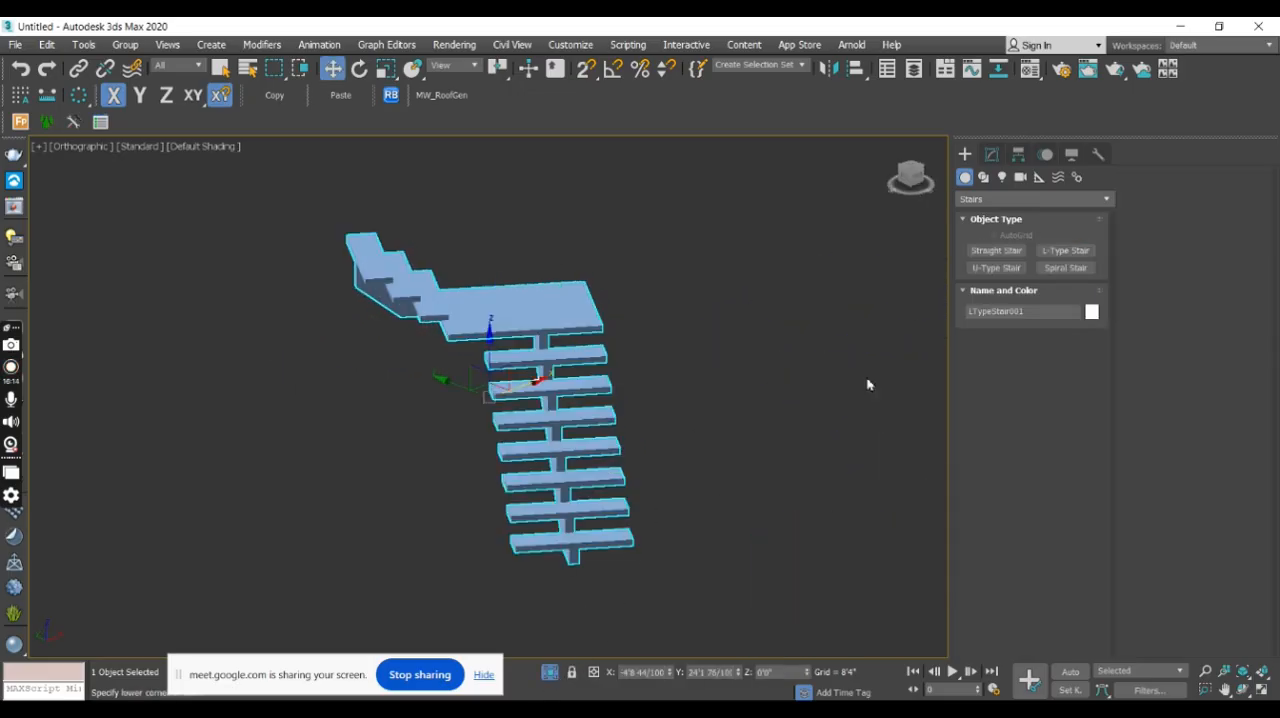
{"action": "left_click", "coordinate": [991, 154]}
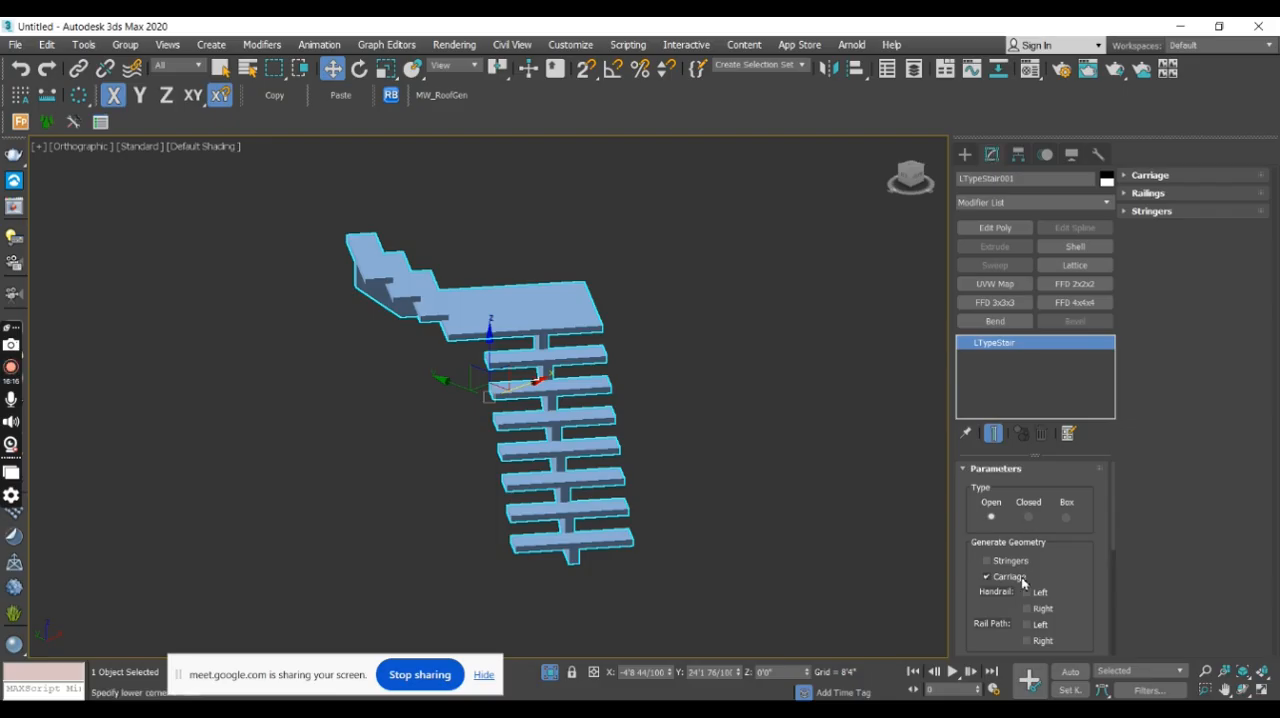
{"action": "left_click", "coordinate": [1028, 516]}
{"action": "mouse_move", "coordinate": [591, 460]}
{"action": "middle_mouse_down", "text": "alt"}
{"action": "mouse_move", "coordinate": [753, 397]}
{"action": "mouse_move", "coordinate": [669, 389]}
{"action": "mouse_move", "coordinate": [578, 440]}
{"action": "middle_mouse_up", "text": "alt"}
{"action": "left_click", "coordinate": [1066, 518]}
{"action": "middle_click_drag", "start_coordinate": [541, 478], "coordinate": [550, 505], "text": "alt"}
{"action": "left_click", "coordinate": [1029, 517]}
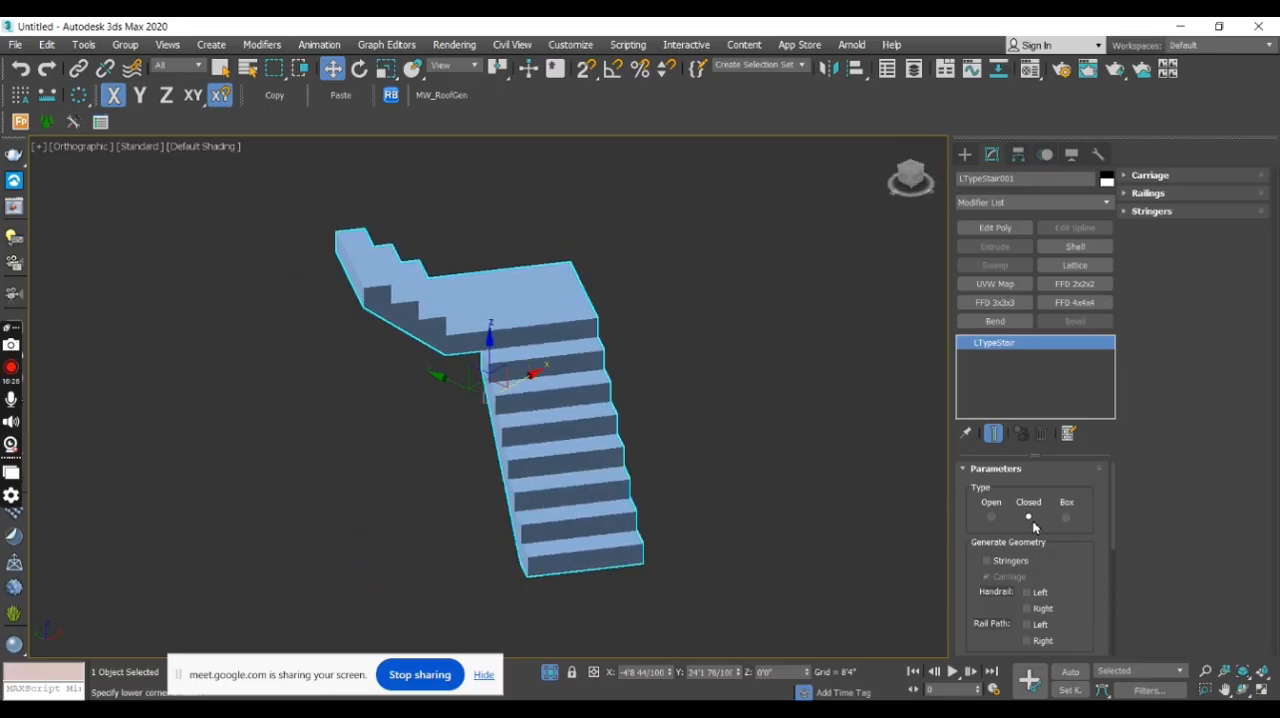
- Try stringers on the closed L-type stair and turn them off again
{"action": "left_click", "coordinate": [987, 563]}
{"action": "middle_click_drag", "start_coordinate": [724, 482], "coordinate": [706, 446], "text": "alt"}
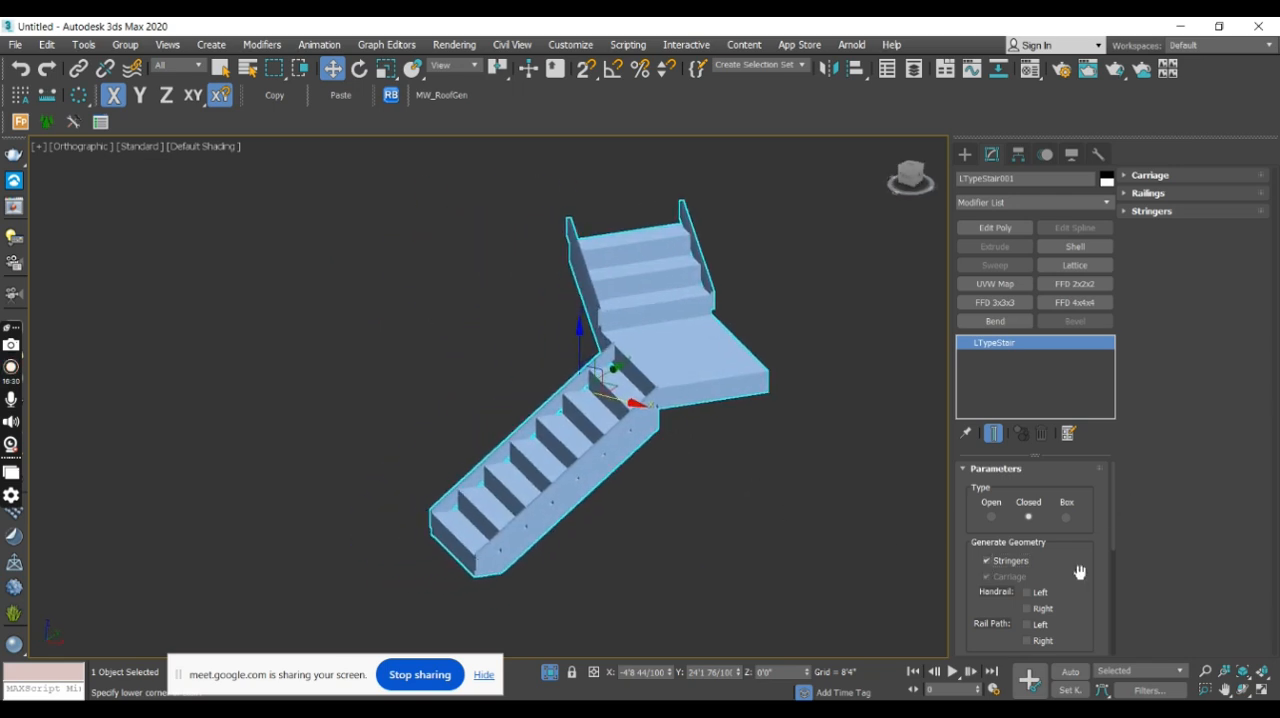
{"action": "left_click", "coordinate": [988, 562]}
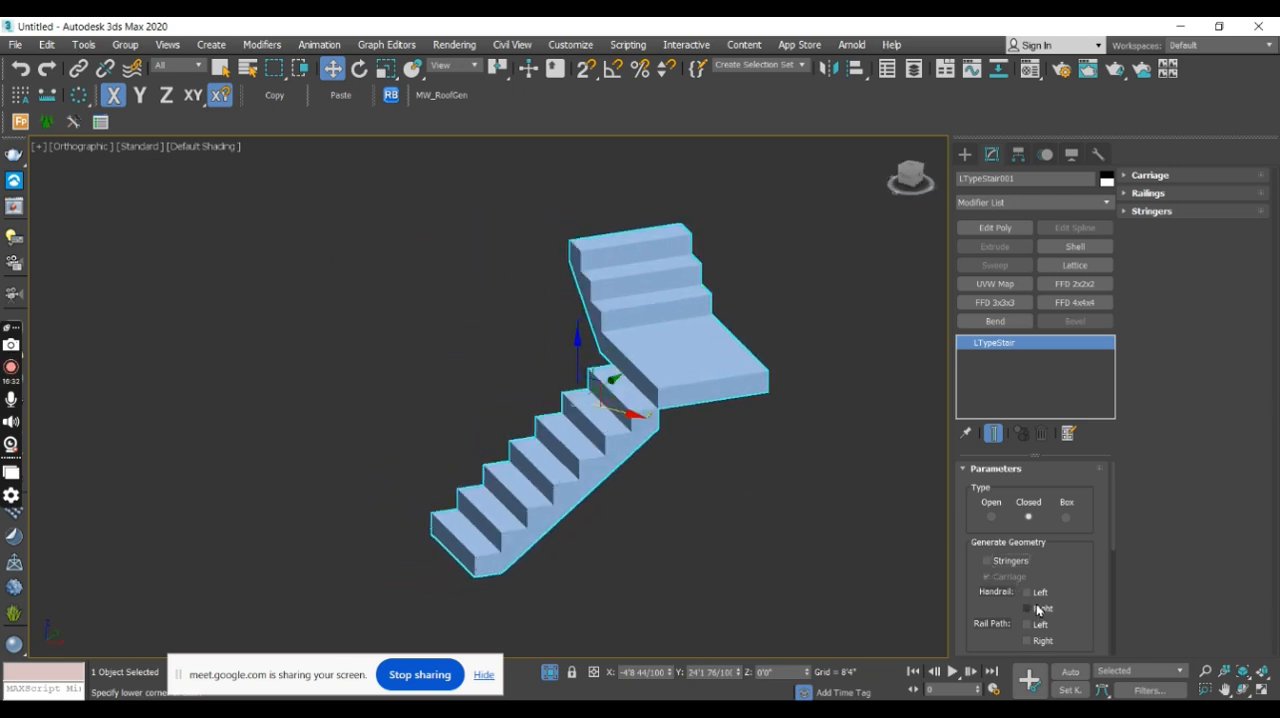
{"action": "middle_click_drag", "start_coordinate": [810, 516], "coordinate": [812, 462]}
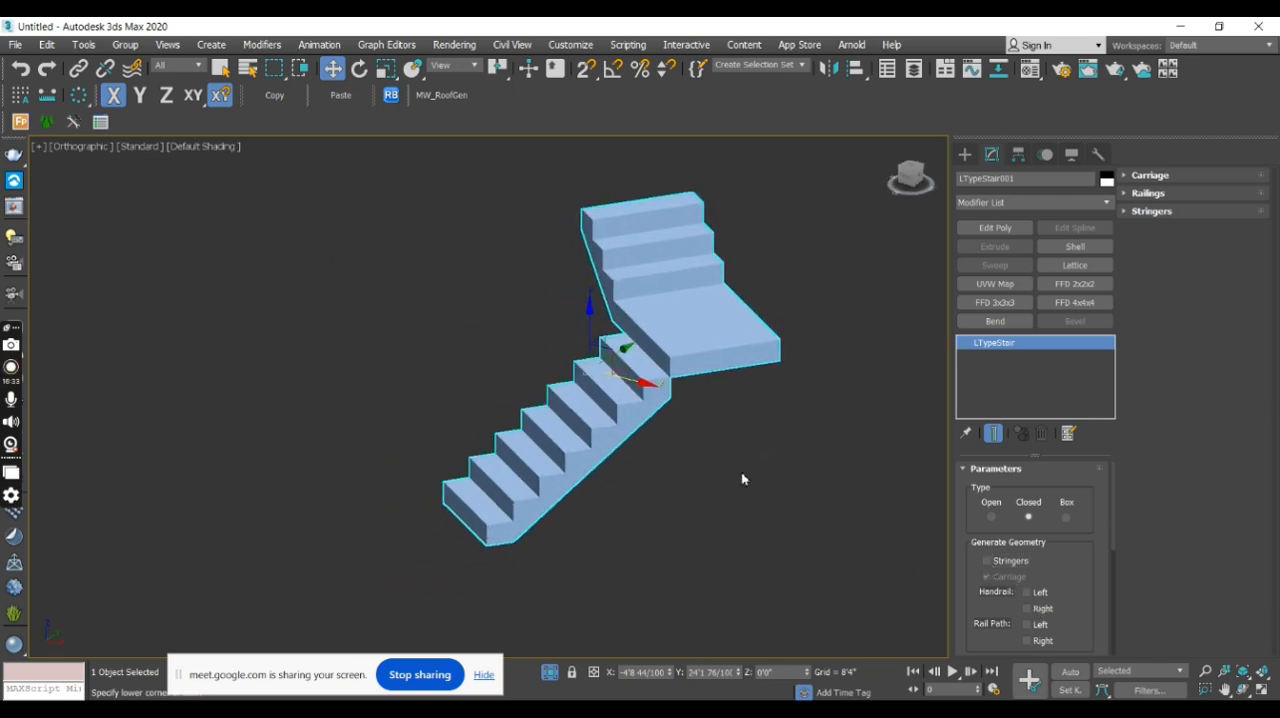
- Try the left and right handrail and rail path options one by one, turning each off again
{"action": "left_click", "coordinate": [1026, 593]}
{"action": "left_click", "coordinate": [1026, 593]}
{"action": "left_click", "coordinate": [1027, 609]}
{"action": "left_click", "coordinate": [1027, 609]}
{"action": "left_click", "coordinate": [1026, 625]}
{"action": "left_click", "coordinate": [1026, 625]}
{"action": "left_click", "coordinate": [1027, 642]}
{"action": "left_click", "coordinate": [1027, 640]}
{"action": "middle_click_drag", "start_coordinate": [782, 530], "coordinate": [761, 430]}
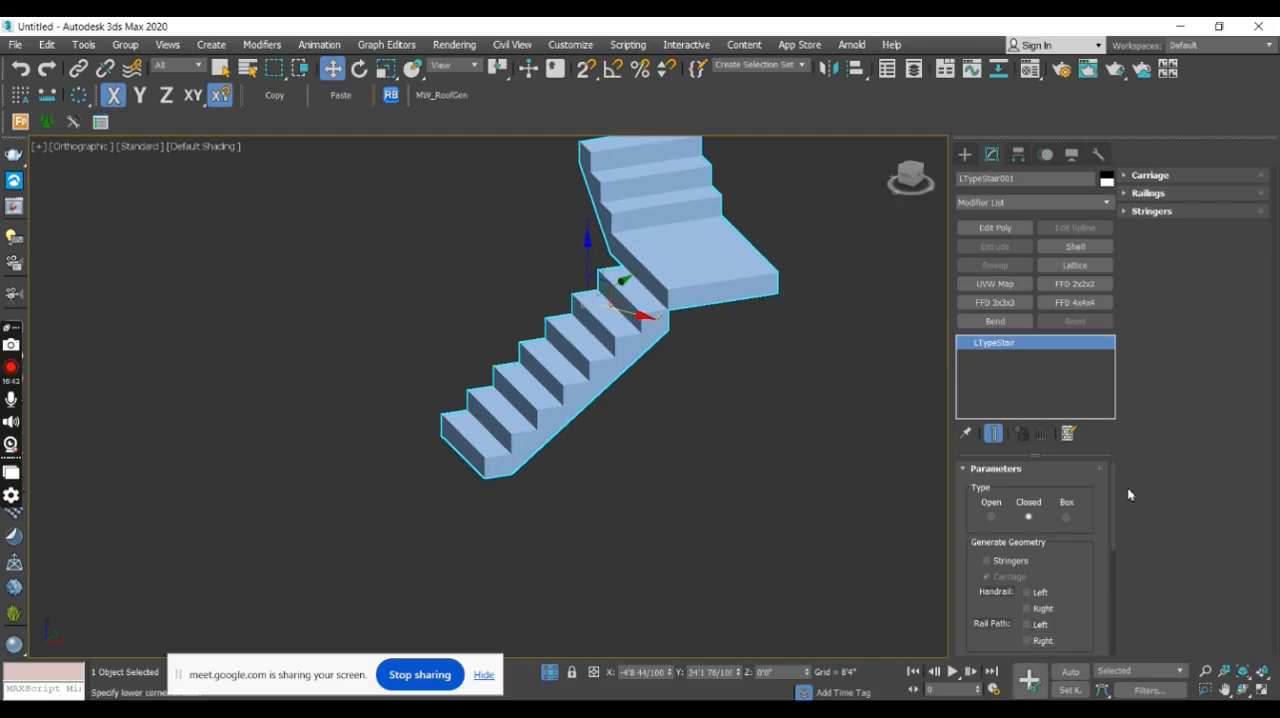
- Set the L-type stair's Length 1 to 10'0"
{"action": "left_click_drag", "start_coordinate": [1111, 509], "coordinate": [1125, 571]}
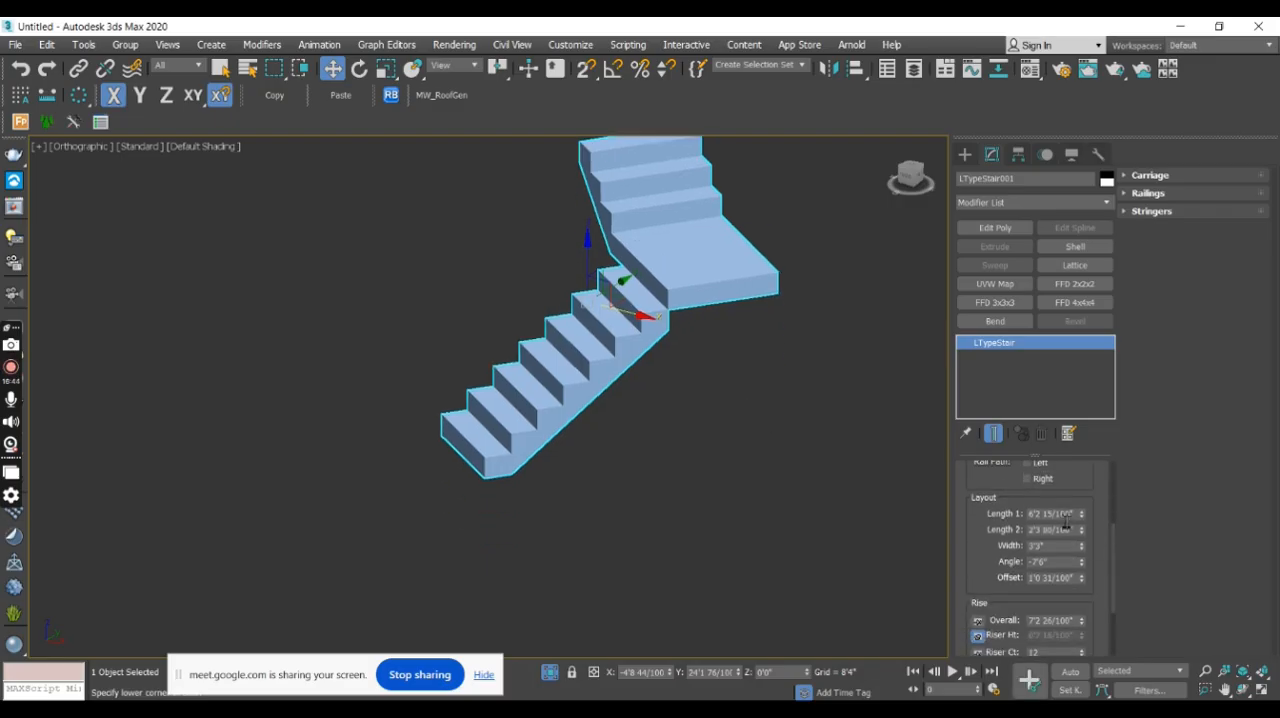
{"action": "left_click_drag", "start_coordinate": [1083, 517], "coordinate": [1087, 514]}
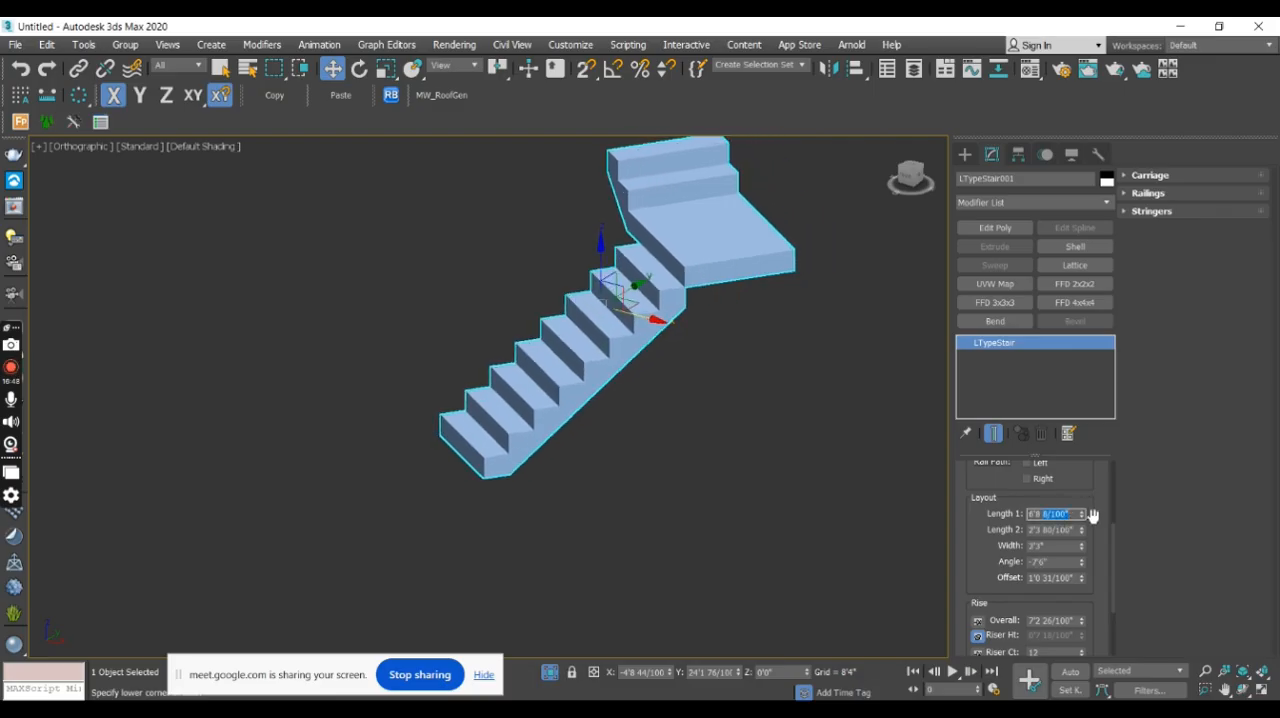
{"action": "key", "text": "BackSpace"}
{"action": "key", "text": "Return"}
{"action": "middle_click_drag", "start_coordinate": [687, 395], "coordinate": [682, 480]}
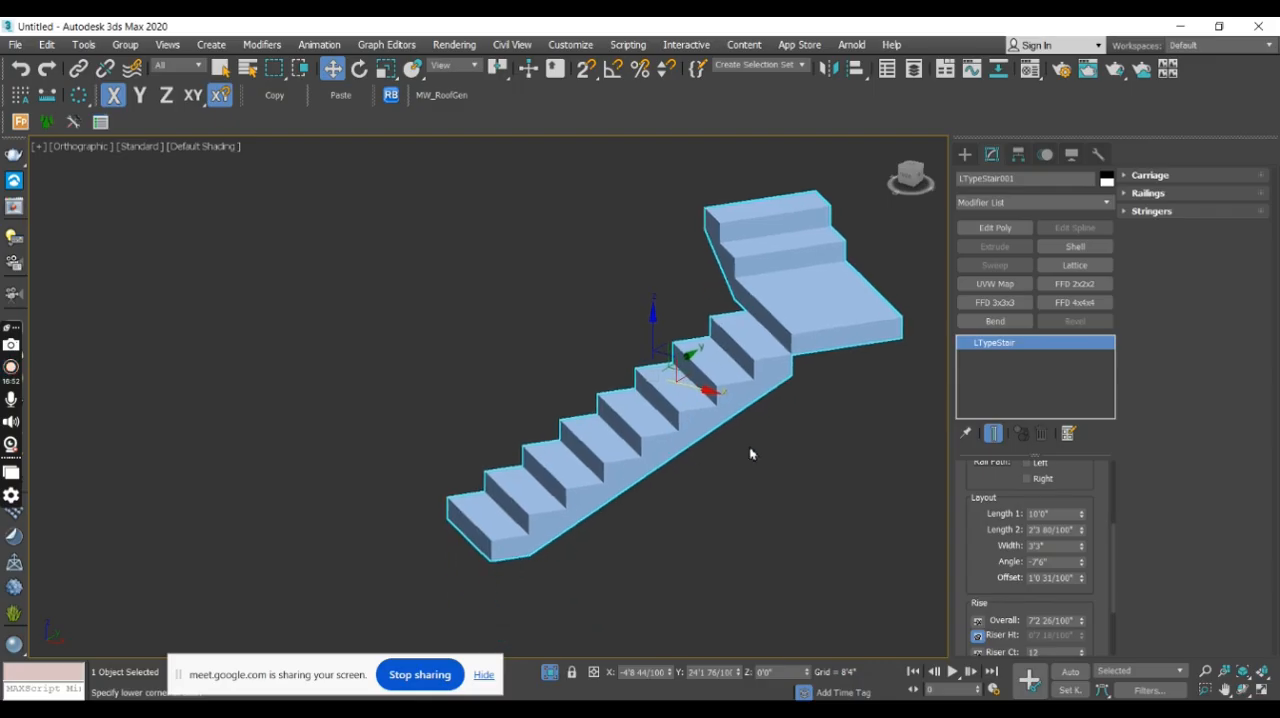
- Set the L-type stair's Length 2 to 10'0"
{"action": "double_click", "coordinate": [1059, 534]}
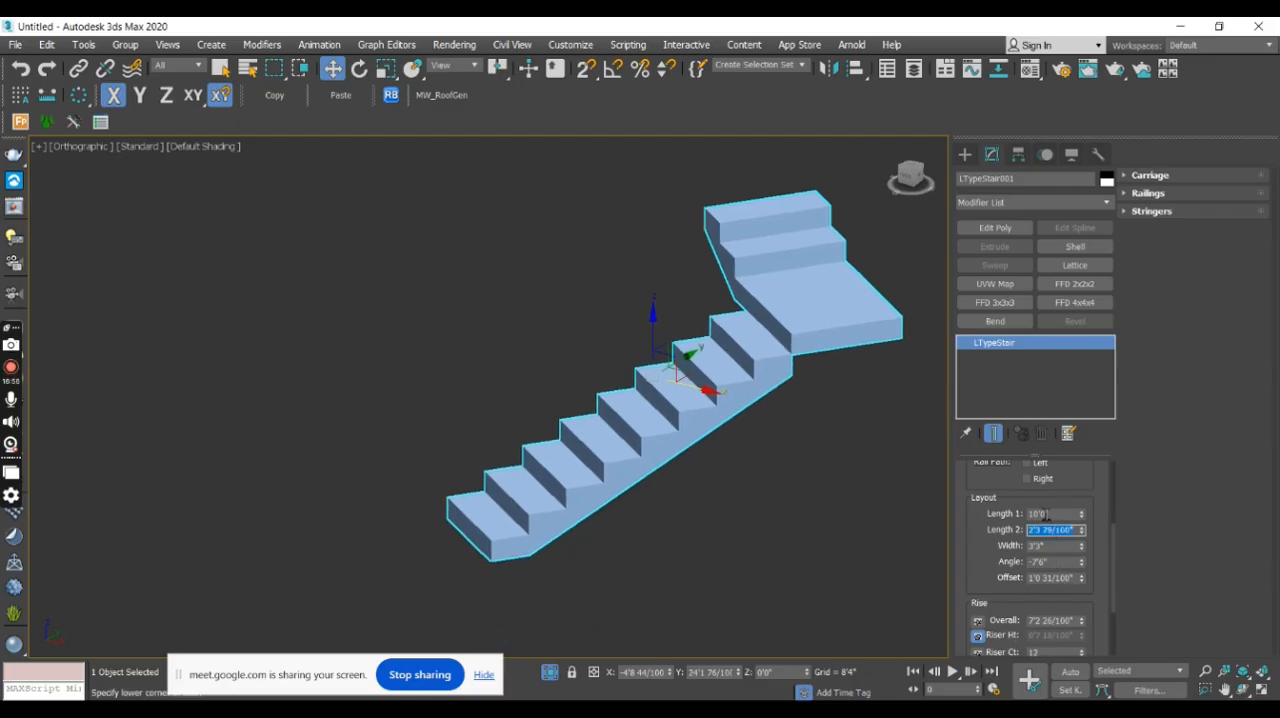
{"action": "middle_click_drag", "start_coordinate": [627, 464], "coordinate": [604, 514], "text": "alt"}
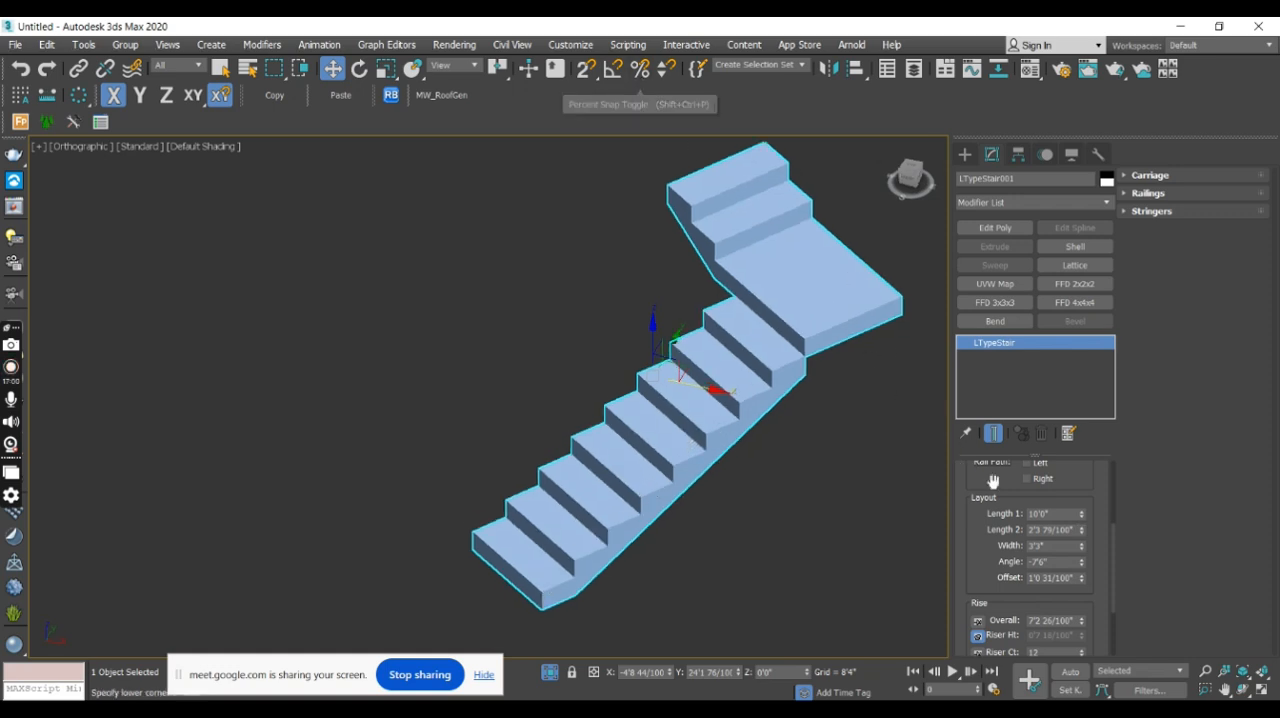
{"action": "double_click", "coordinate": [1064, 531]}
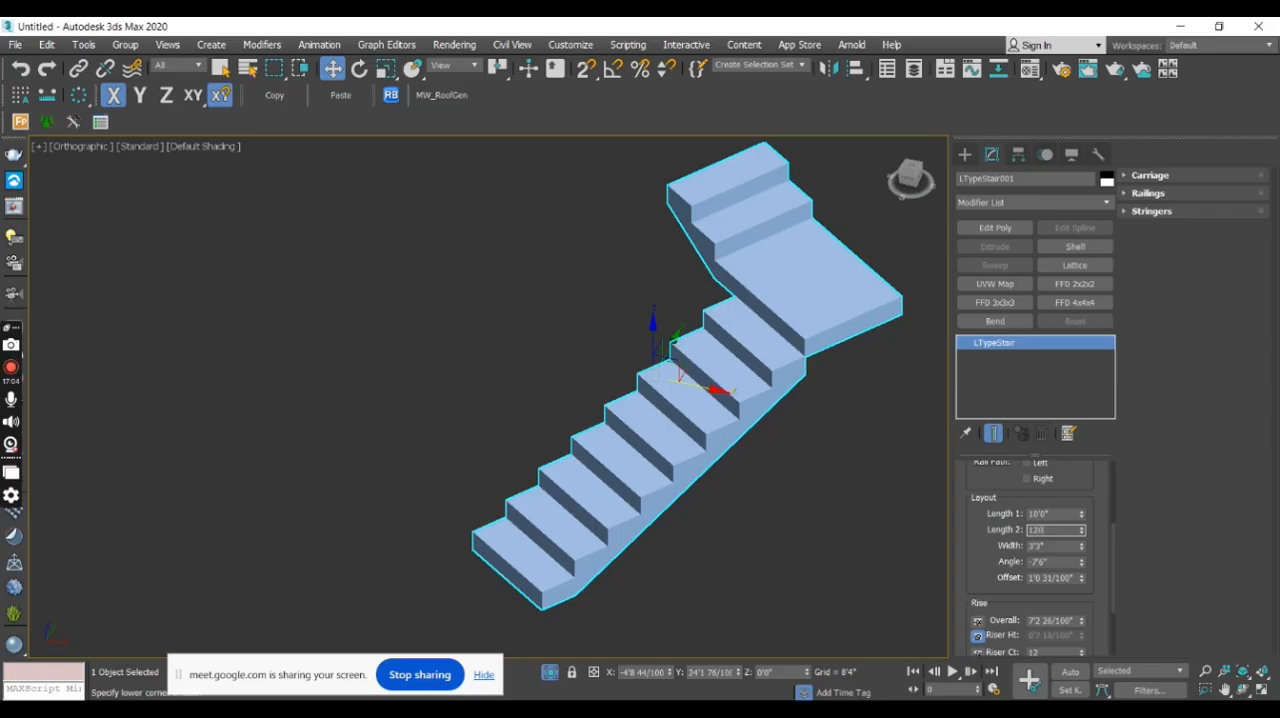
{"action": "key", "text": "Return"}
{"action": "middle_click_drag", "start_coordinate": [662, 409], "coordinate": [687, 424]}
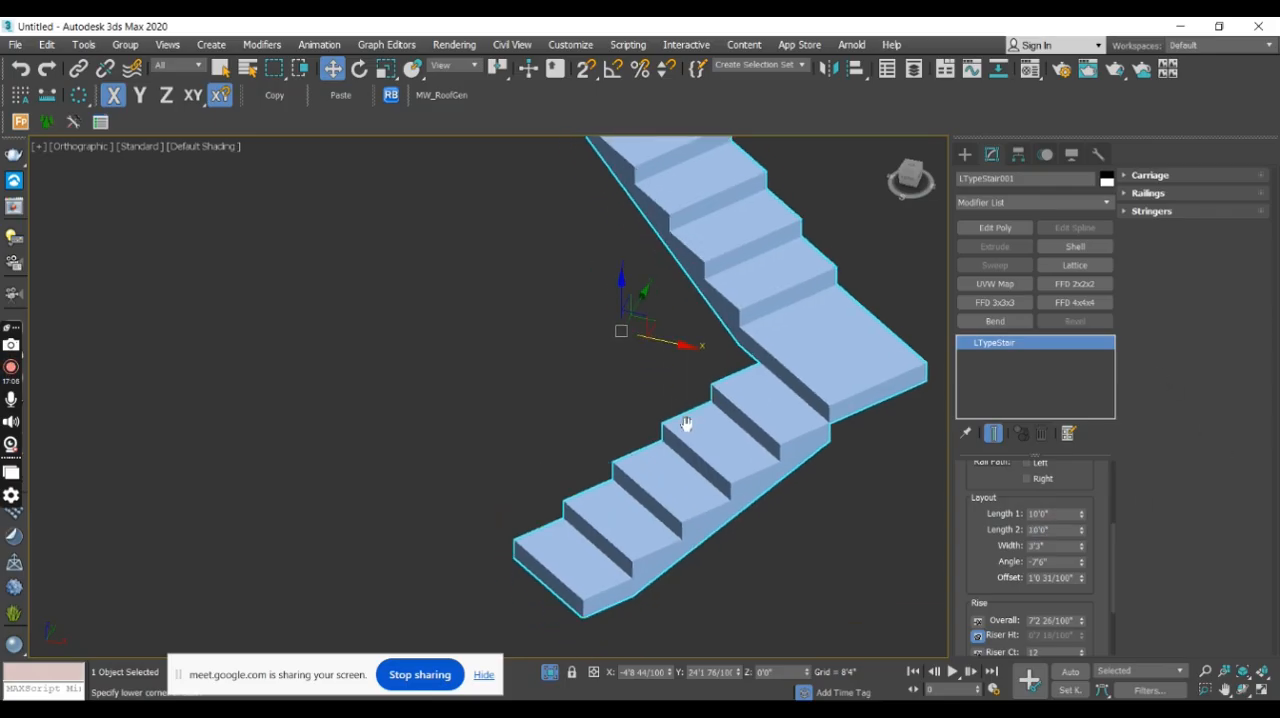
{"action": "scroll", "coordinate": [882, 450], "scroll_direction": "down", "scroll_amount": 3}
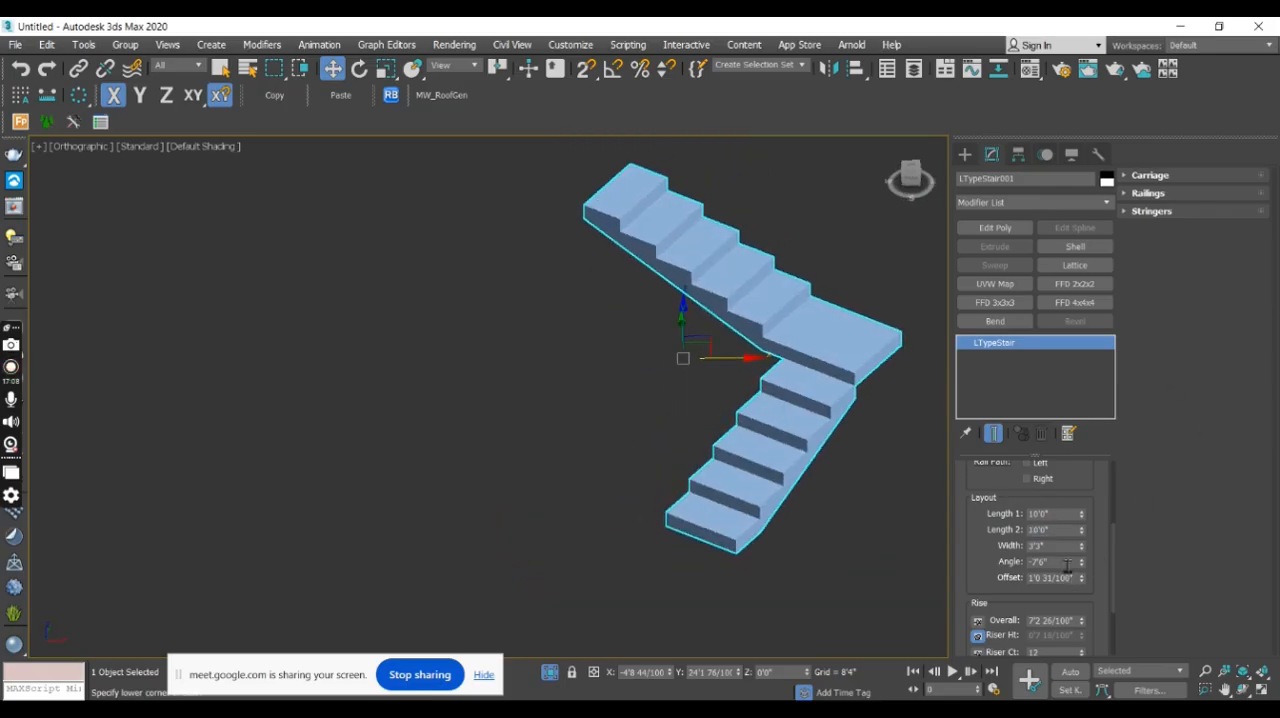
- Try adjusting the L-type stair's angle and an offset of about 1'5", inspecting the landing between the flights
{"action": "left_click_drag", "start_coordinate": [1083, 568], "coordinate": [1110, 559]}
{"action": "middle_click_drag", "start_coordinate": [698, 405], "coordinate": [769, 402], "text": "alt"}
{"action": "scroll", "coordinate": [743, 332], "scroll_direction": "up", "scroll_amount": 5}
{"action": "middle_click_drag", "start_coordinate": [695, 319], "coordinate": [657, 437], "text": "alt"}
{"action": "scroll", "coordinate": [603, 385], "scroll_direction": "down", "scroll_amount": 5}
{"action": "middle_click_drag", "start_coordinate": [602, 389], "coordinate": [632, 444], "text": "alt"}
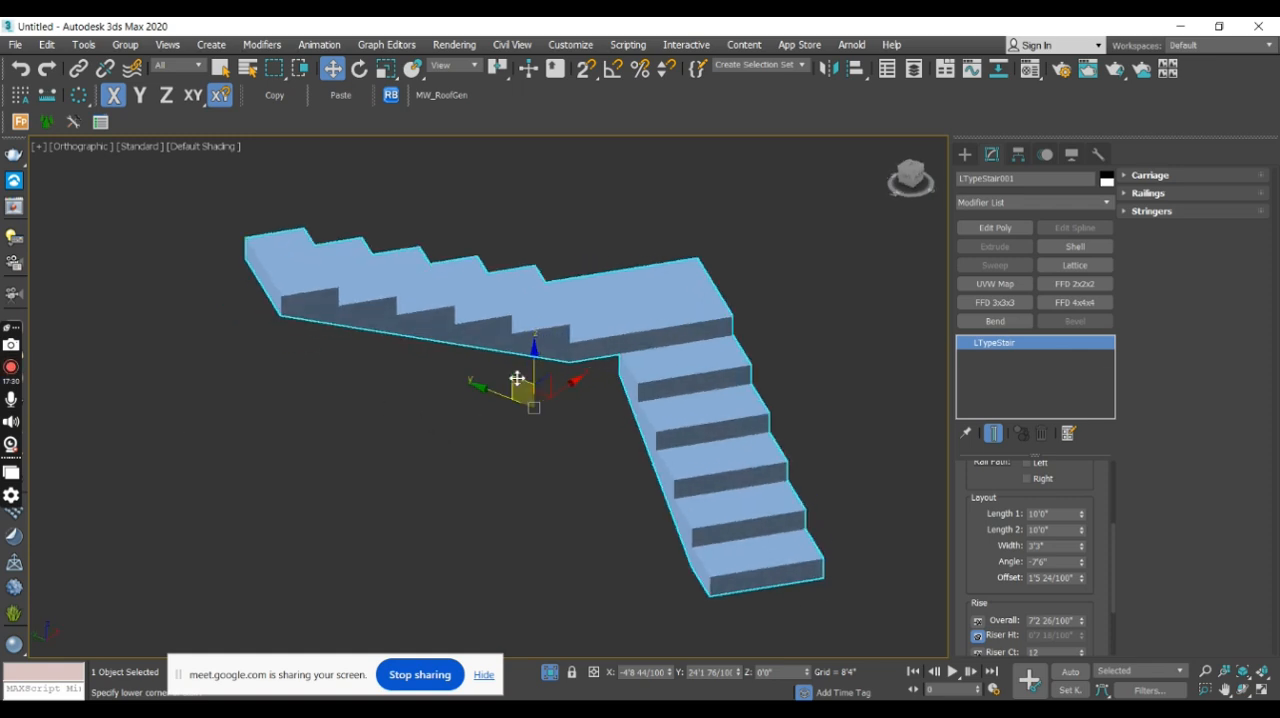
{"action": "scroll", "coordinate": [575, 345], "scroll_direction": "up", "scroll_amount": 5}
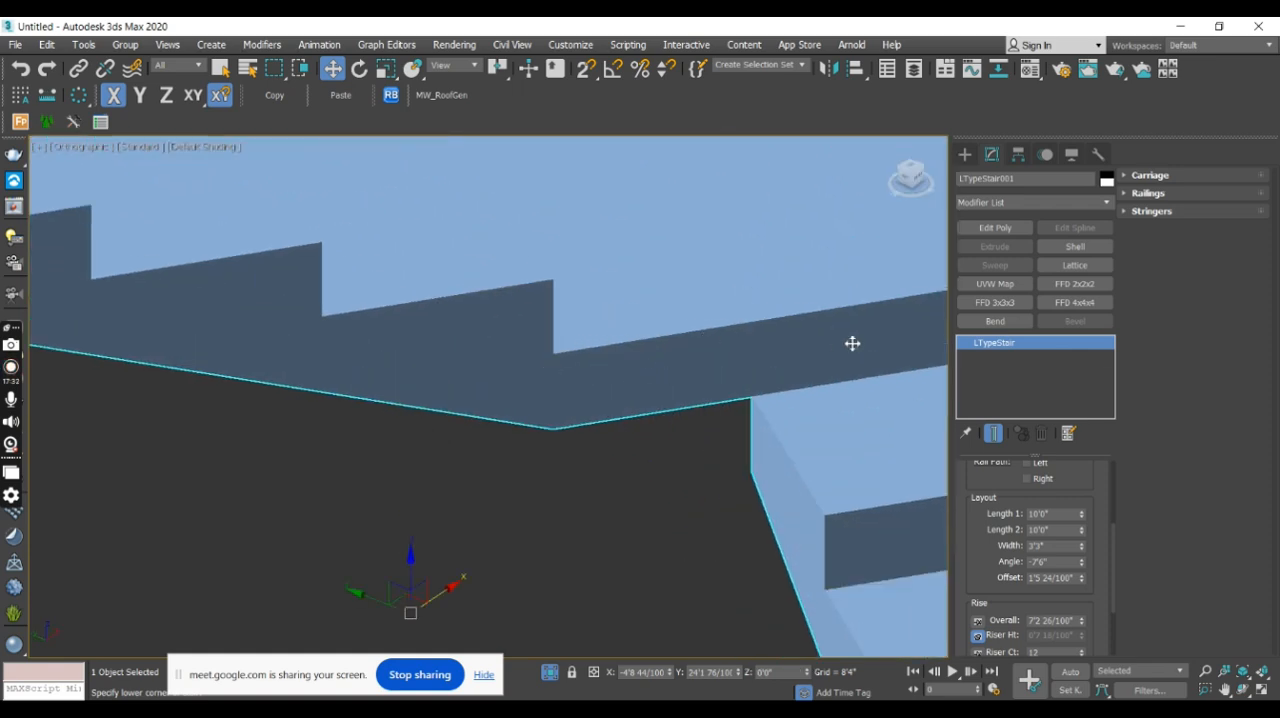
{"action": "scroll", "coordinate": [454, 472], "scroll_direction": "down", "scroll_amount": 5}
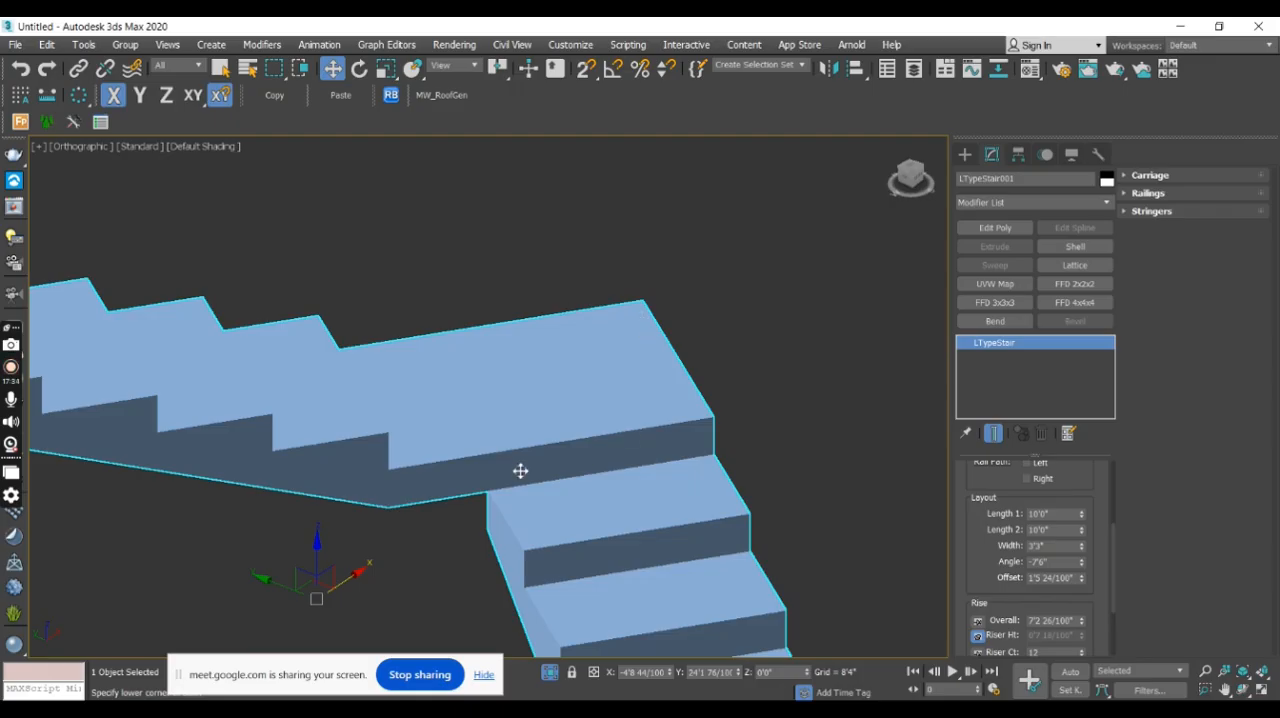
- Reset the L-type stair's offset to 0'0" after trying about 1'8"
{"action": "mouse_move", "coordinate": [1083, 580]}
{"action": "left_mouse_down"}
{"action": "mouse_move", "coordinate": [1097, 559]}
{"action": "mouse_move", "coordinate": [1090, 594]}
{"action": "left_mouse_up"}
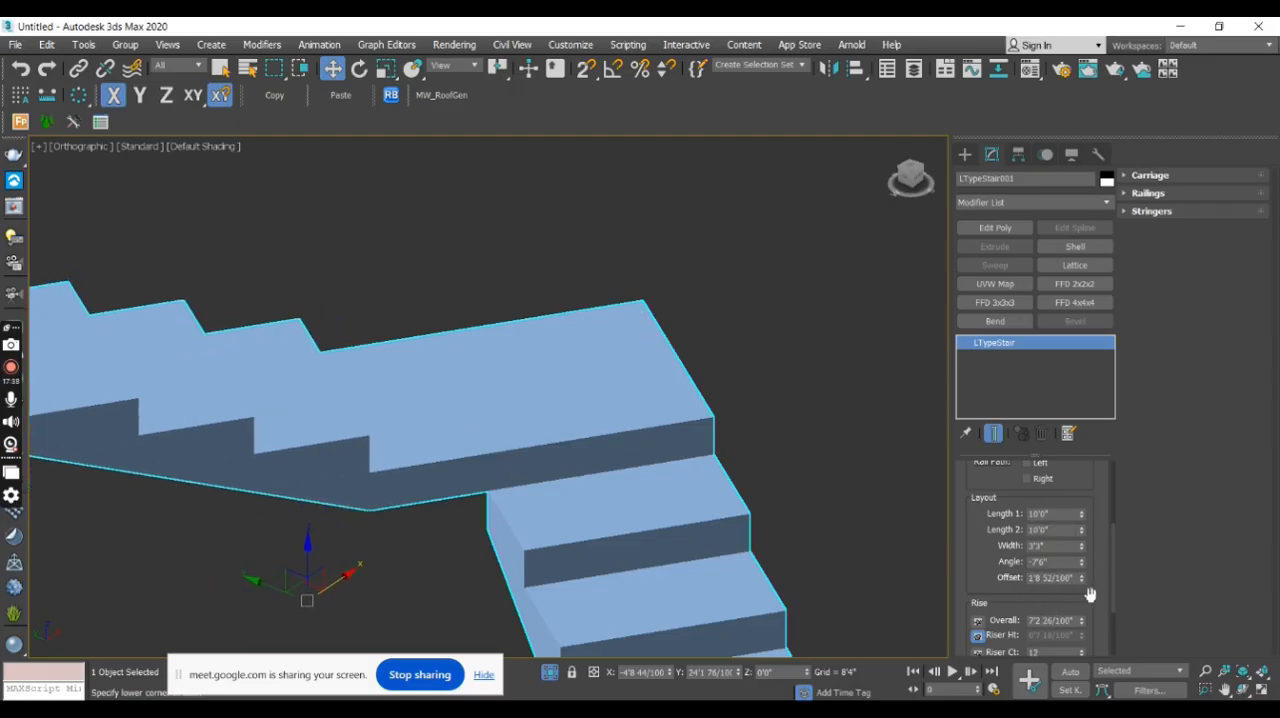
{"action": "right_click", "coordinate": [1083, 578]}
{"action": "middle_click_drag", "start_coordinate": [780, 430], "coordinate": [724, 478], "text": "alt"}
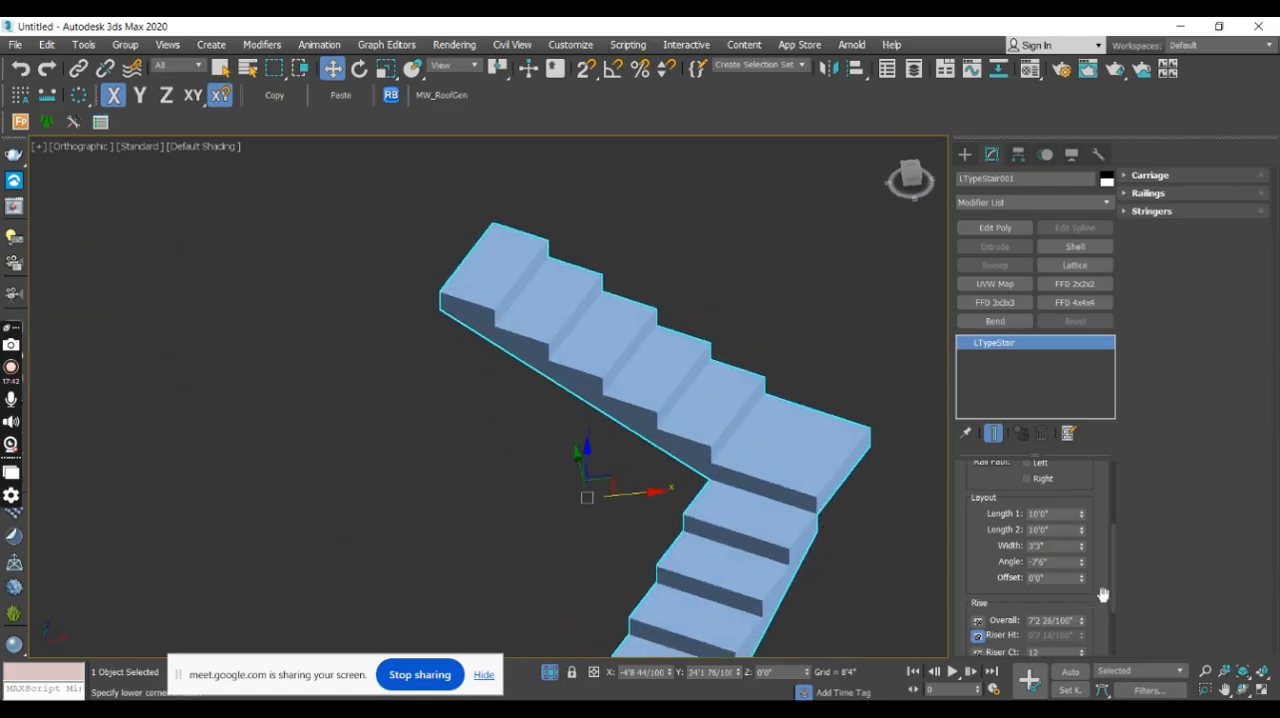
- Set the L-type stair's overall rise to 10 after trying a taller rise with 15 risers
{"action": "scroll", "coordinate": [1113, 598], "scroll_direction": "down", "scroll_amount": 3}
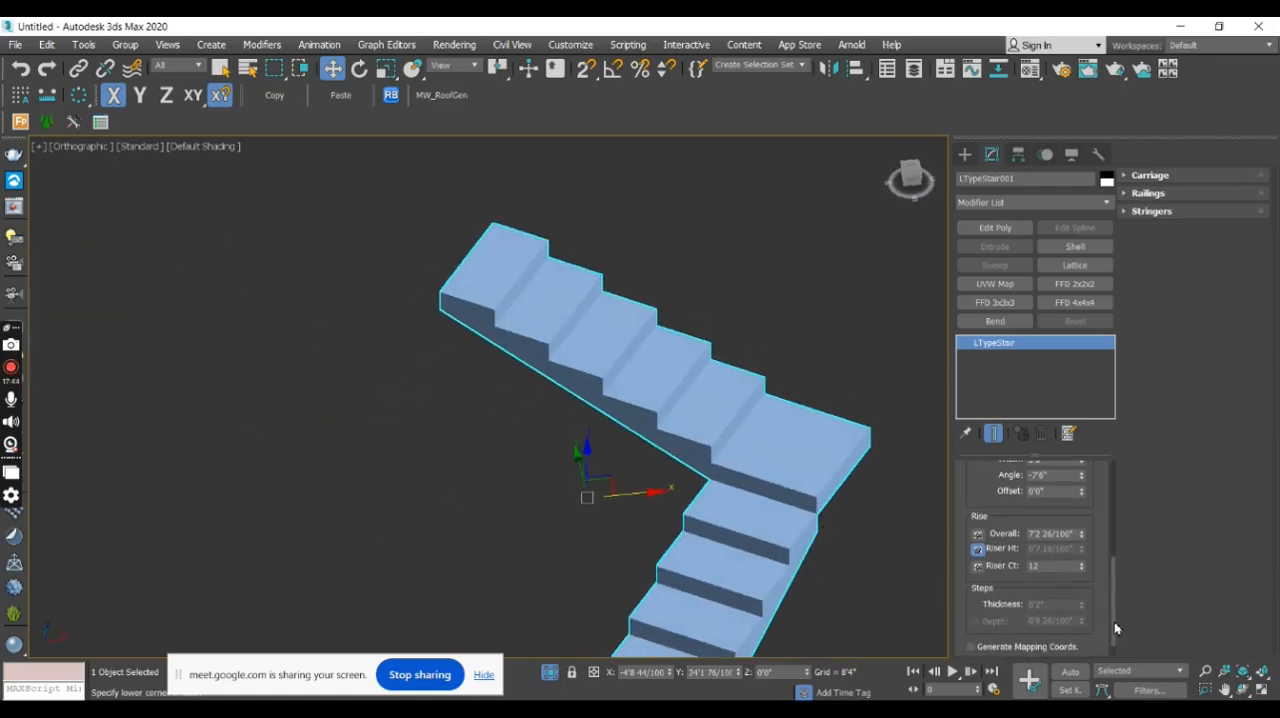
{"action": "left_click_drag", "start_coordinate": [1080, 540], "coordinate": [1079, 517]}
{"action": "double_click", "coordinate": [1060, 534]}
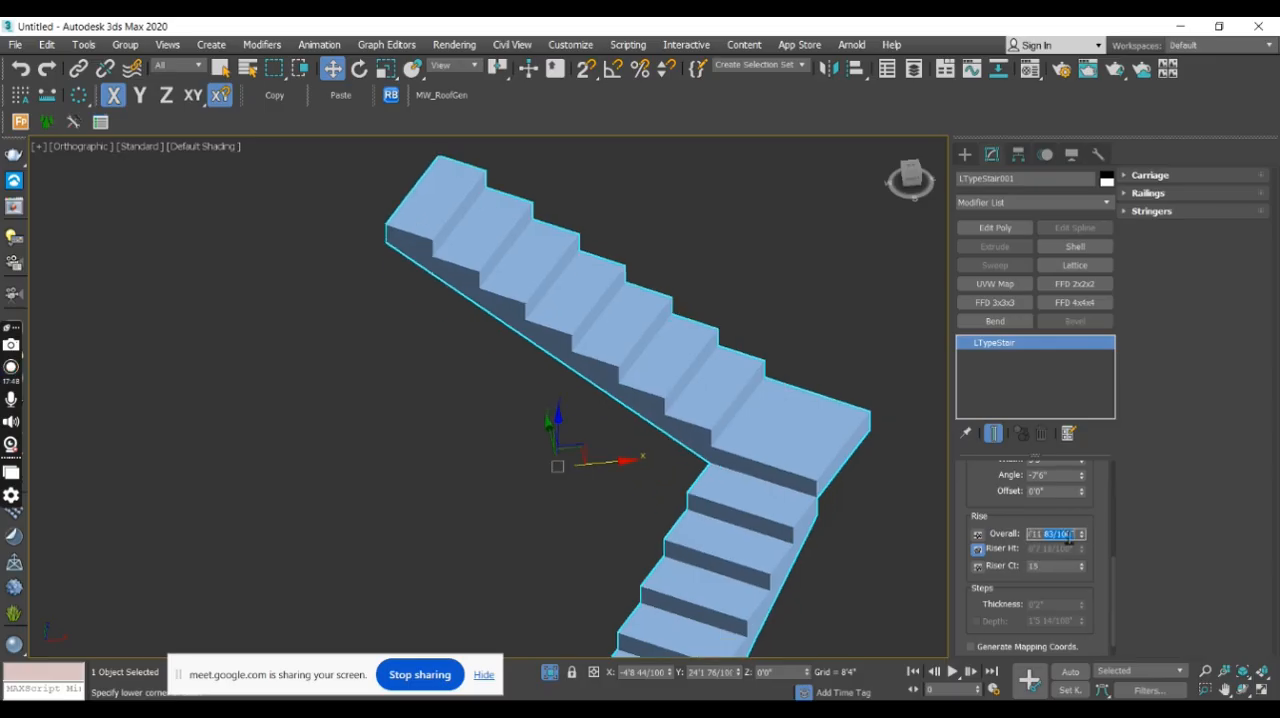
{"action": "double_click", "coordinate": [1068, 538]}
{"action": "type", "text": "10"}
{"action": "key", "text": "Return"}
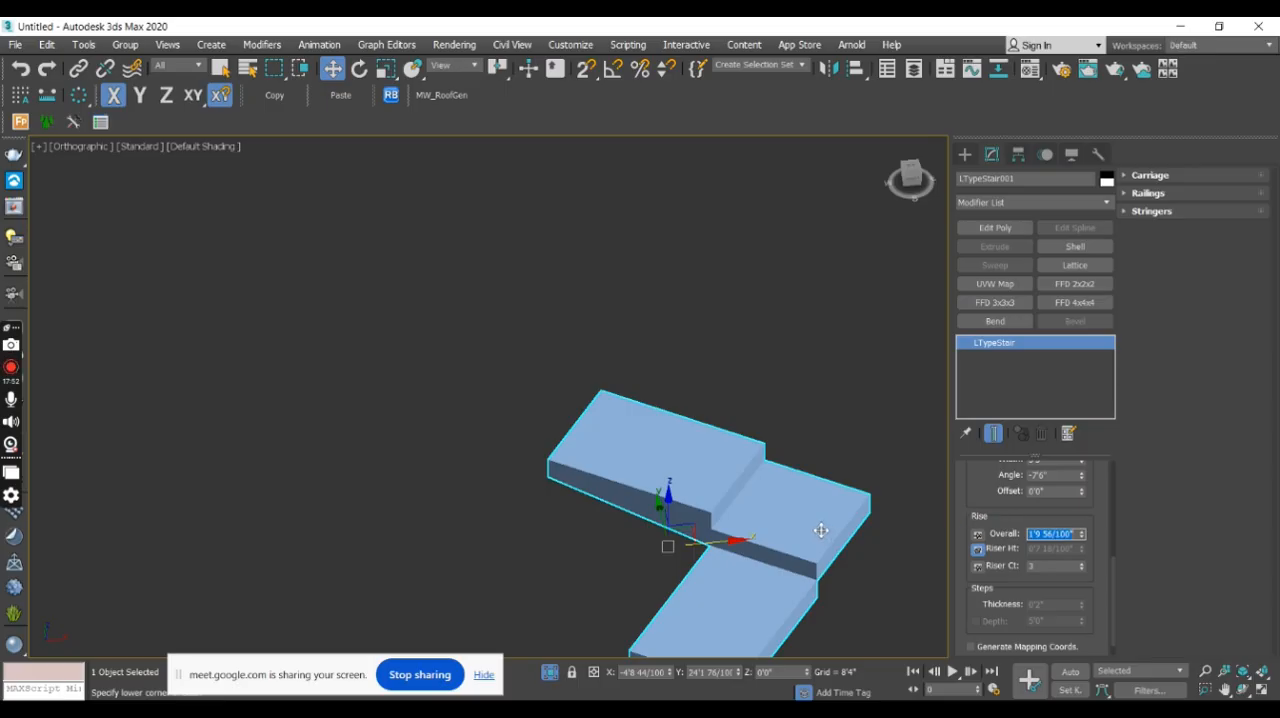
{"action": "middle_click_drag", "start_coordinate": [821, 530], "coordinate": [829, 423]}
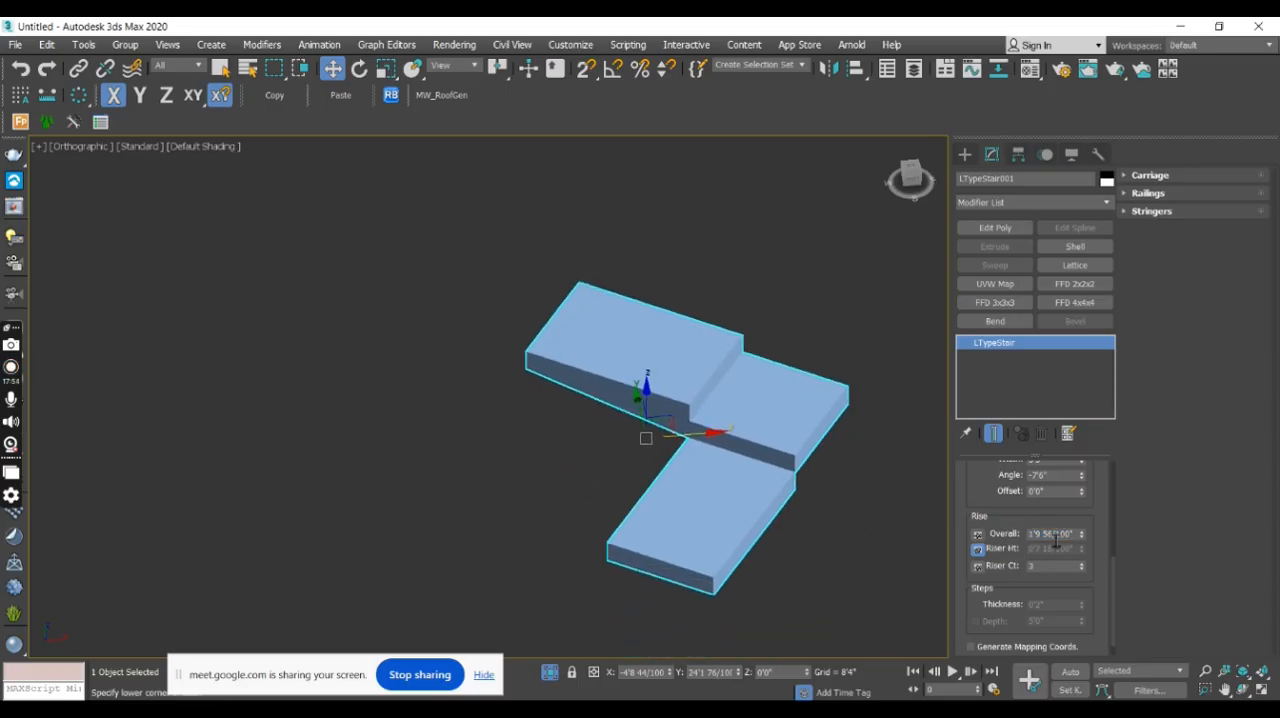
- Set the L-type stair's riser height to 6 with the overall rise pinned, and pin the riser height
{"action": "left_click", "coordinate": [979, 535]}
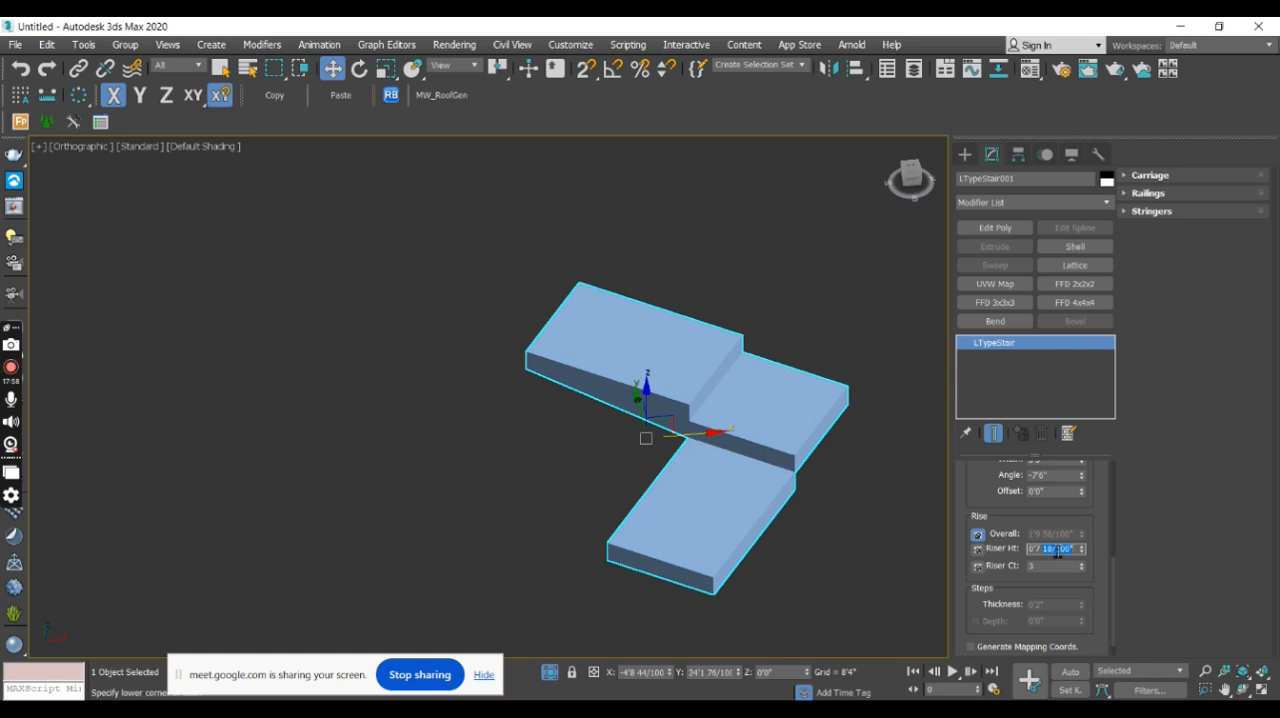
{"action": "type", "text": "6"}
{"action": "key", "text": "Return"}
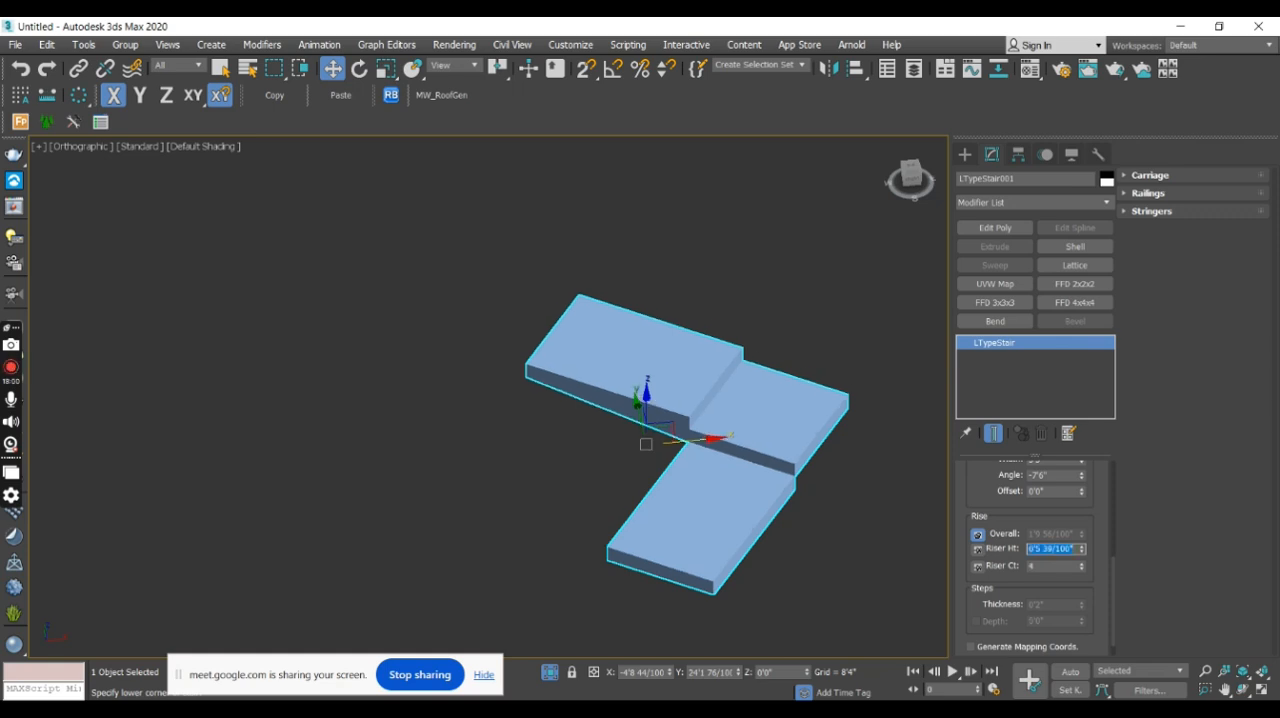
{"action": "left_click", "coordinate": [978, 549]}
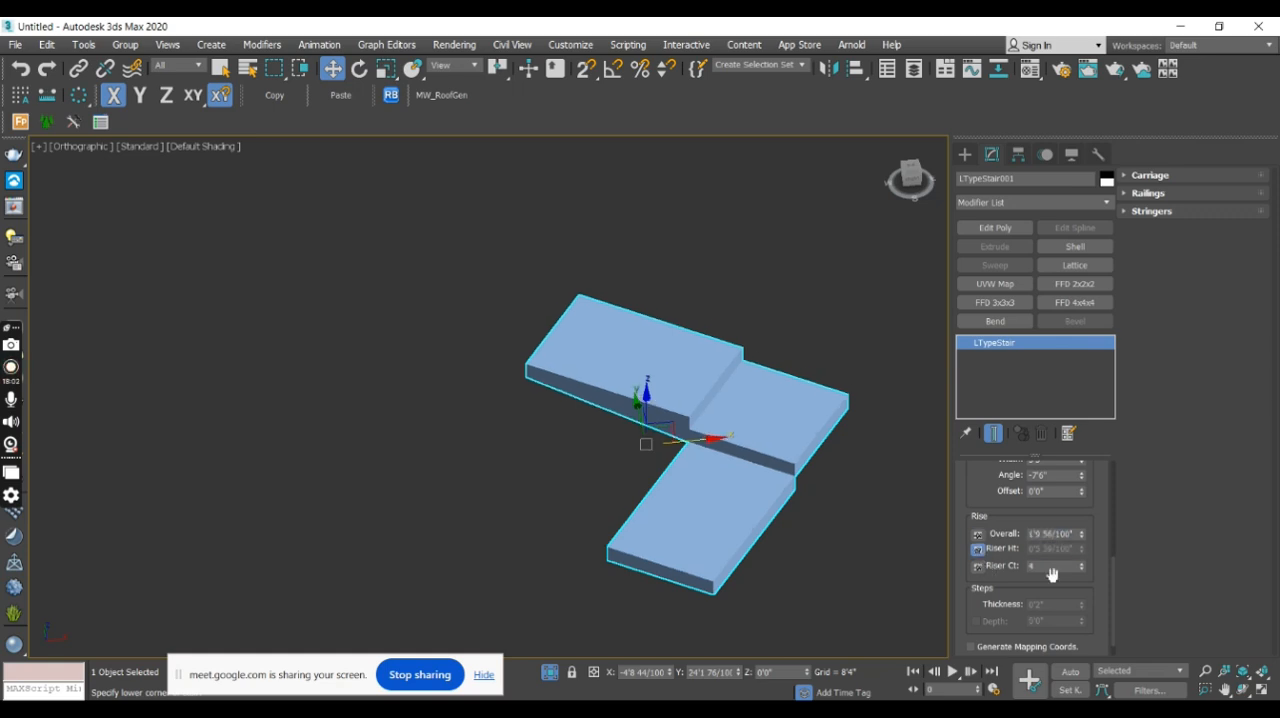
- Try pinning the L-type stair's overall rise, riser height and riser count in turn, ending on the riser height
{"action": "left_click", "coordinate": [978, 535]}
{"action": "left_click", "coordinate": [979, 549]}
{"action": "left_click", "coordinate": [978, 566]}
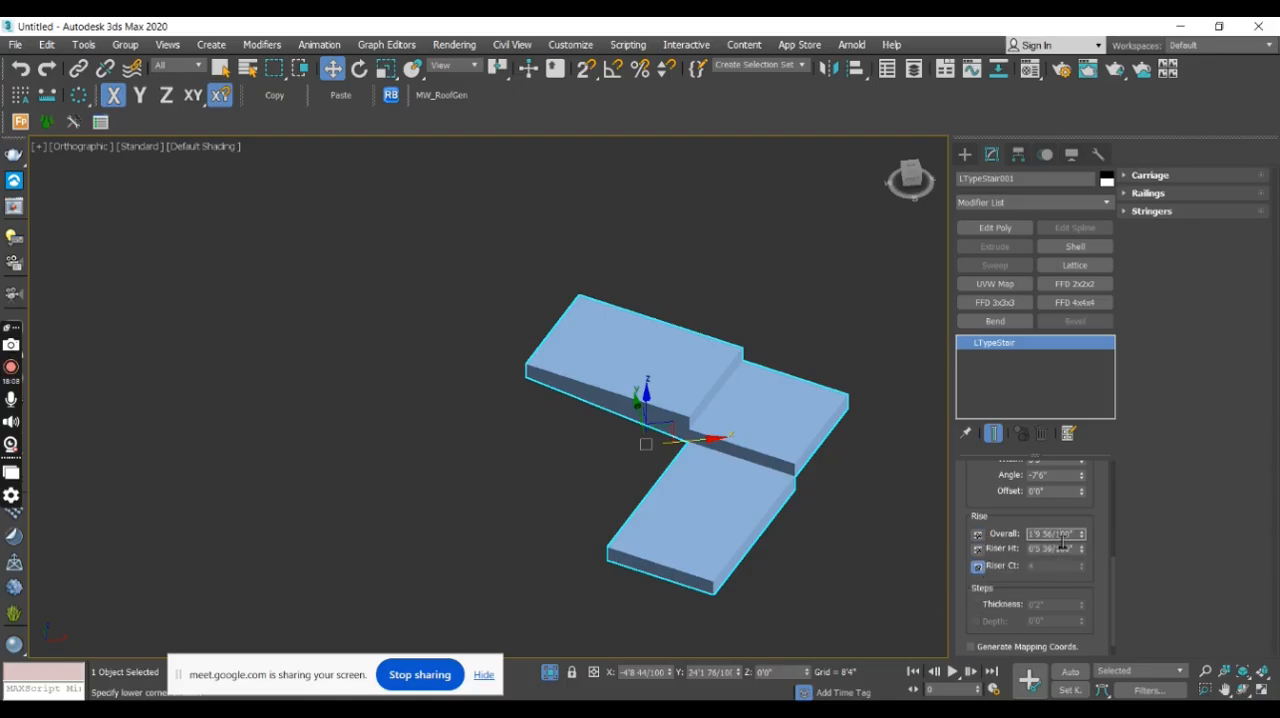
{"action": "left_click", "coordinate": [978, 535]}
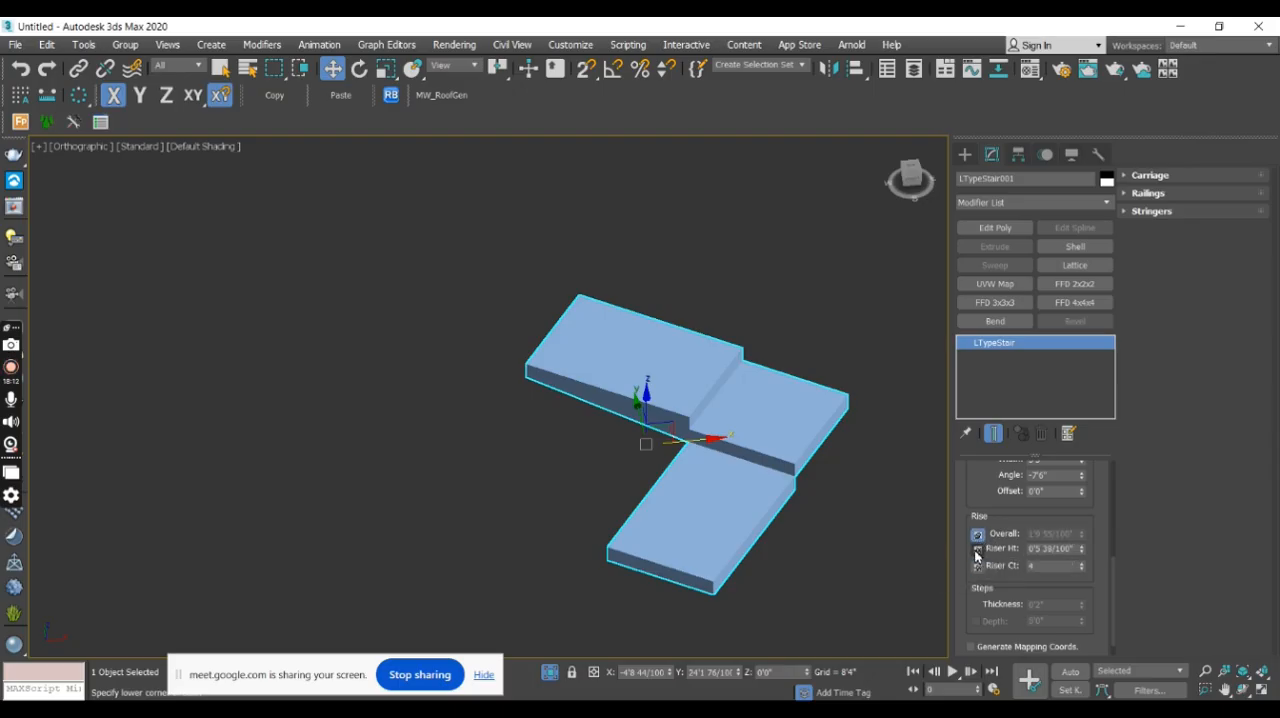
{"action": "left_click", "coordinate": [978, 549]}
- Set the L-type stair's riser count to 20 and inspect both flights
{"action": "left_click", "coordinate": [1055, 567]}
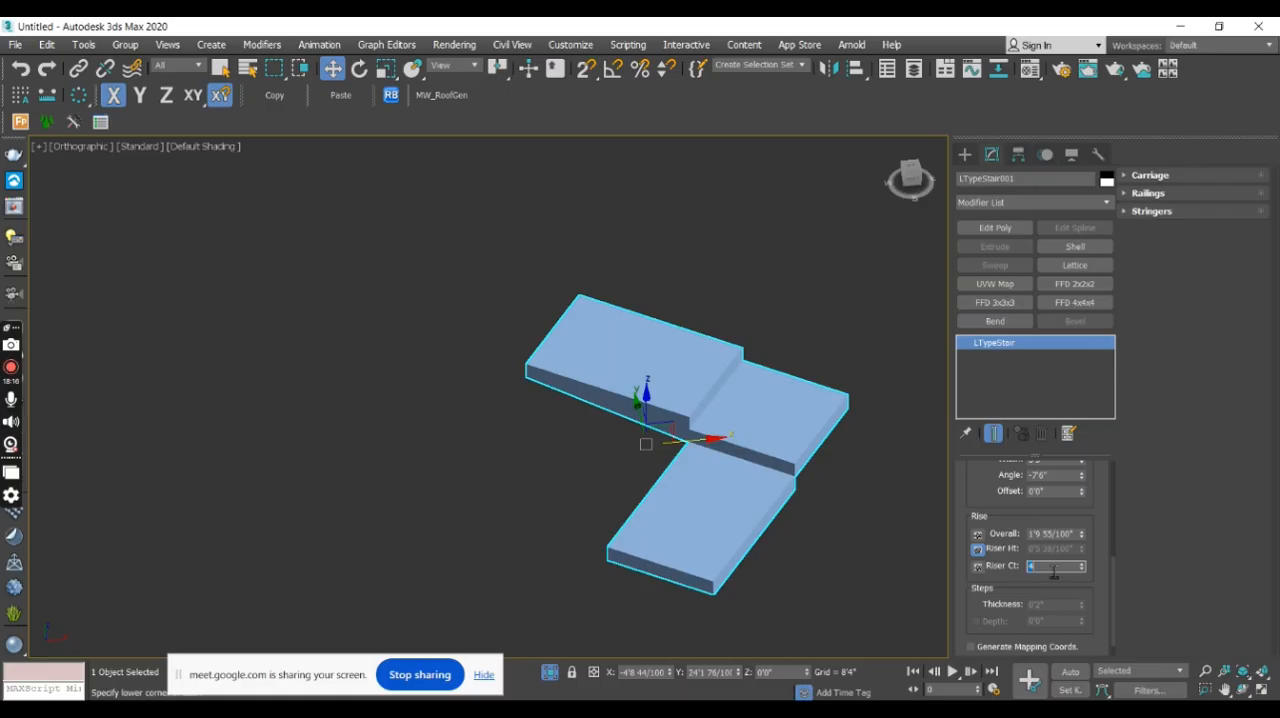
{"action": "type", "text": "20"}
{"action": "key", "text": "Return"}
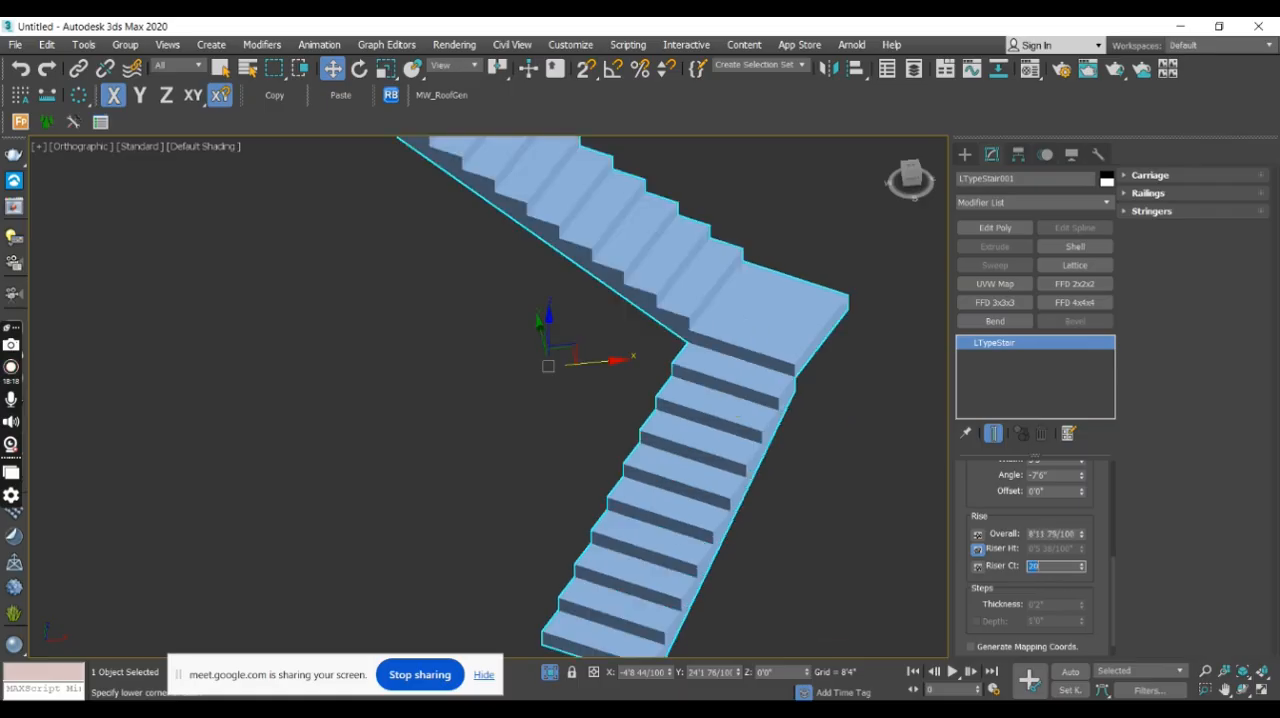
{"action": "middle_click_drag", "start_coordinate": [722, 343], "coordinate": [757, 457]}
{"action": "scroll", "coordinate": [770, 370], "scroll_direction": "down", "scroll_amount": 4}
{"action": "middle_click_drag", "start_coordinate": [737, 406], "coordinate": [798, 467], "text": "alt"}
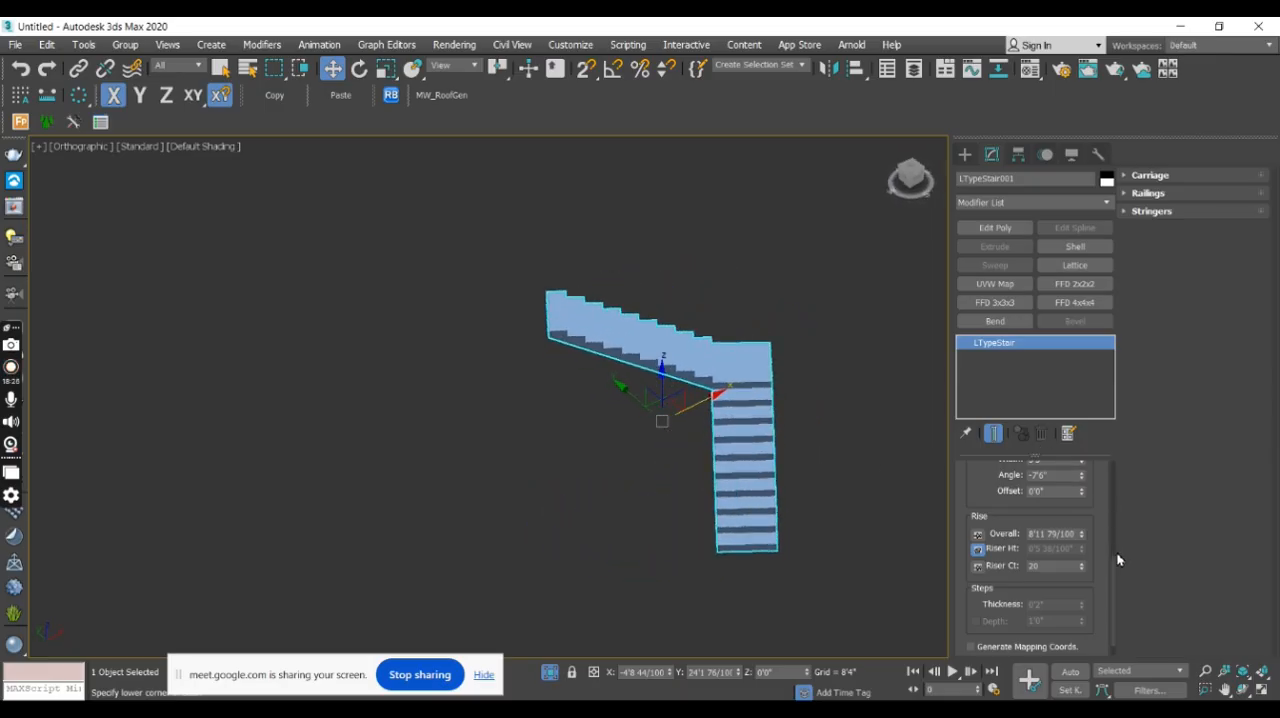
- Review the L-type stair's Carriage, Railings and Stringers parameters
{"action": "scroll", "coordinate": [1112, 575], "scroll_direction": "down", "scroll_amount": 1}
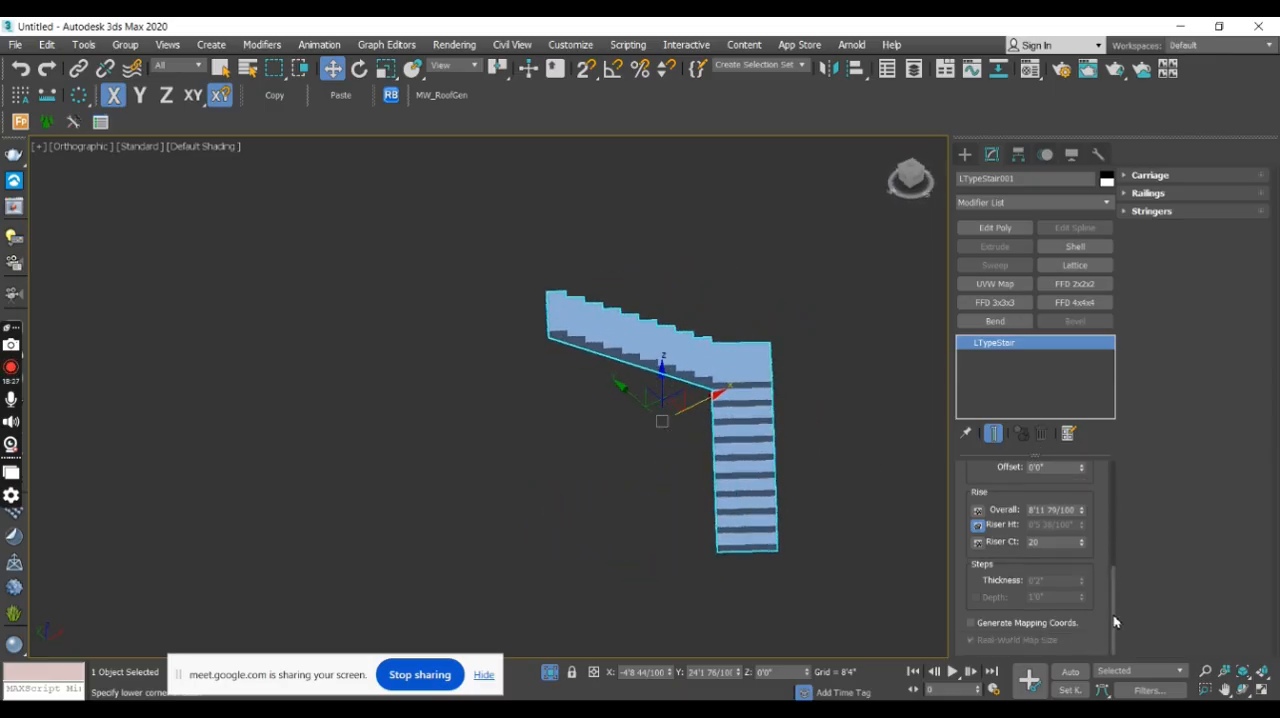
{"action": "left_click", "coordinate": [1134, 182]}
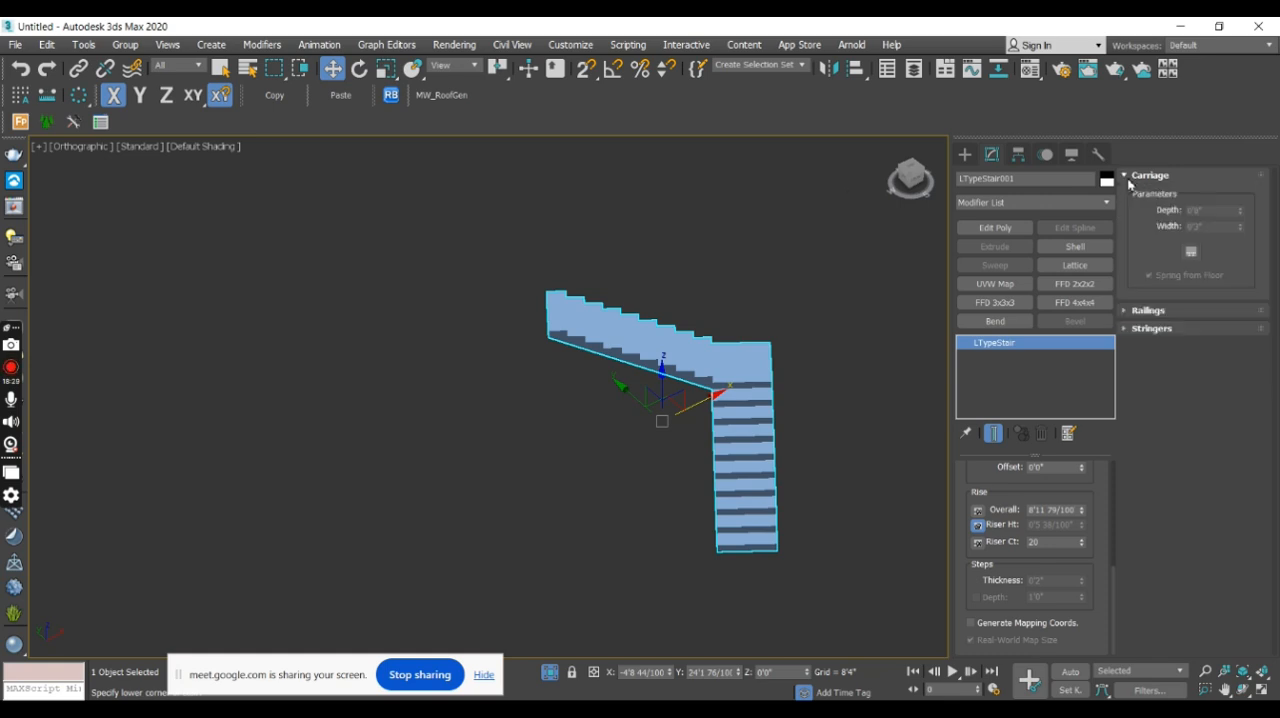
{"action": "left_click", "coordinate": [1160, 311]}
{"action": "left_click", "coordinate": [1175, 439]}
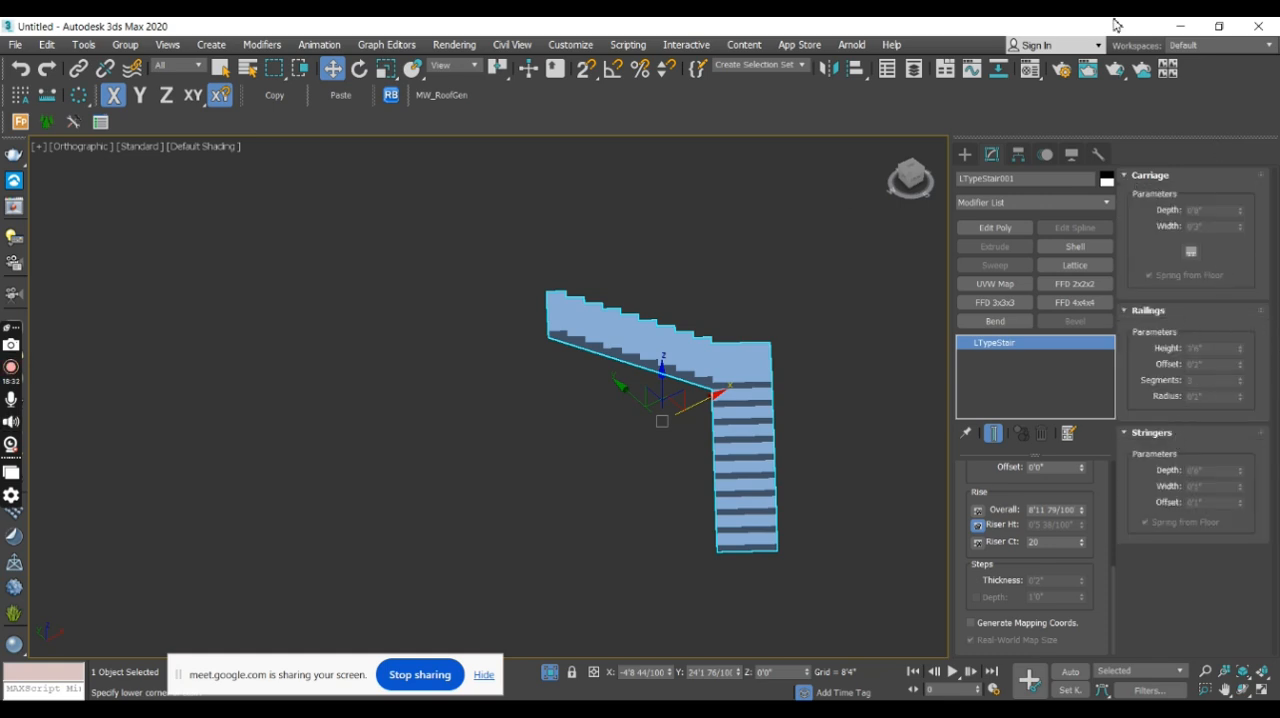
{"action": "middle_click_drag", "start_coordinate": [851, 430], "coordinate": [936, 248], "text": "alt"}
- Create a U-type stair beside the L-type stair, with flights about 11'5" long, an offset of about 2'11" and a rise of about 7'11"
{"action": "left_click", "coordinate": [965, 154]}
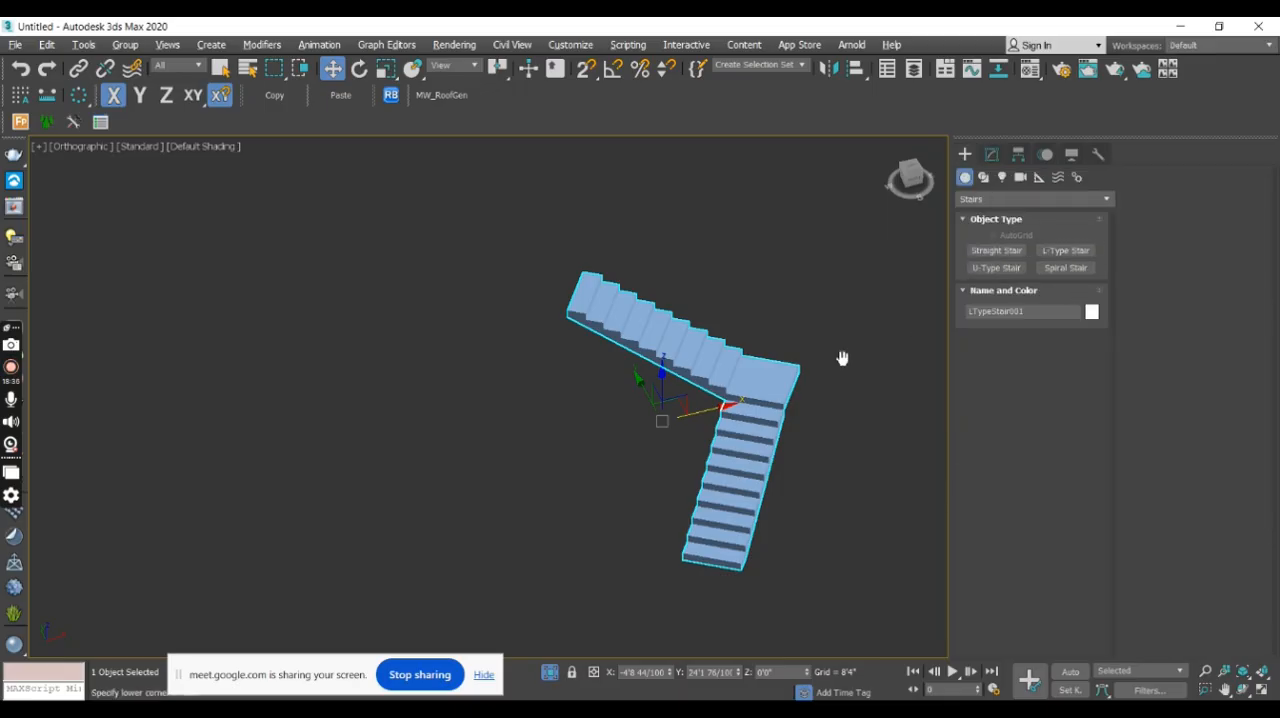
{"action": "middle_click_drag", "start_coordinate": [843, 358], "coordinate": [613, 367]}
{"action": "scroll", "coordinate": [680, 370], "scroll_direction": "down", "scroll_amount": 2}
{"action": "left_click", "coordinate": [996, 267]}
{"action": "left_click_drag", "start_coordinate": [633, 494], "coordinate": [697, 406]}
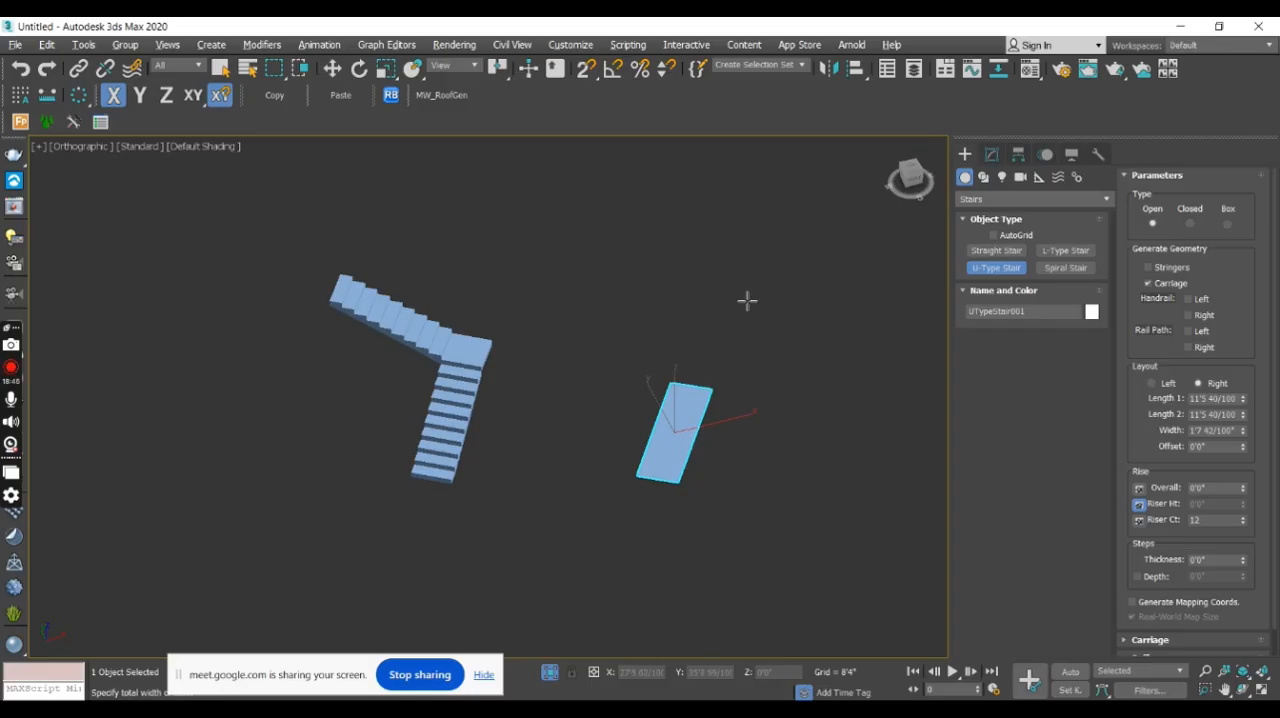
{"action": "left_click", "coordinate": [810, 346]}
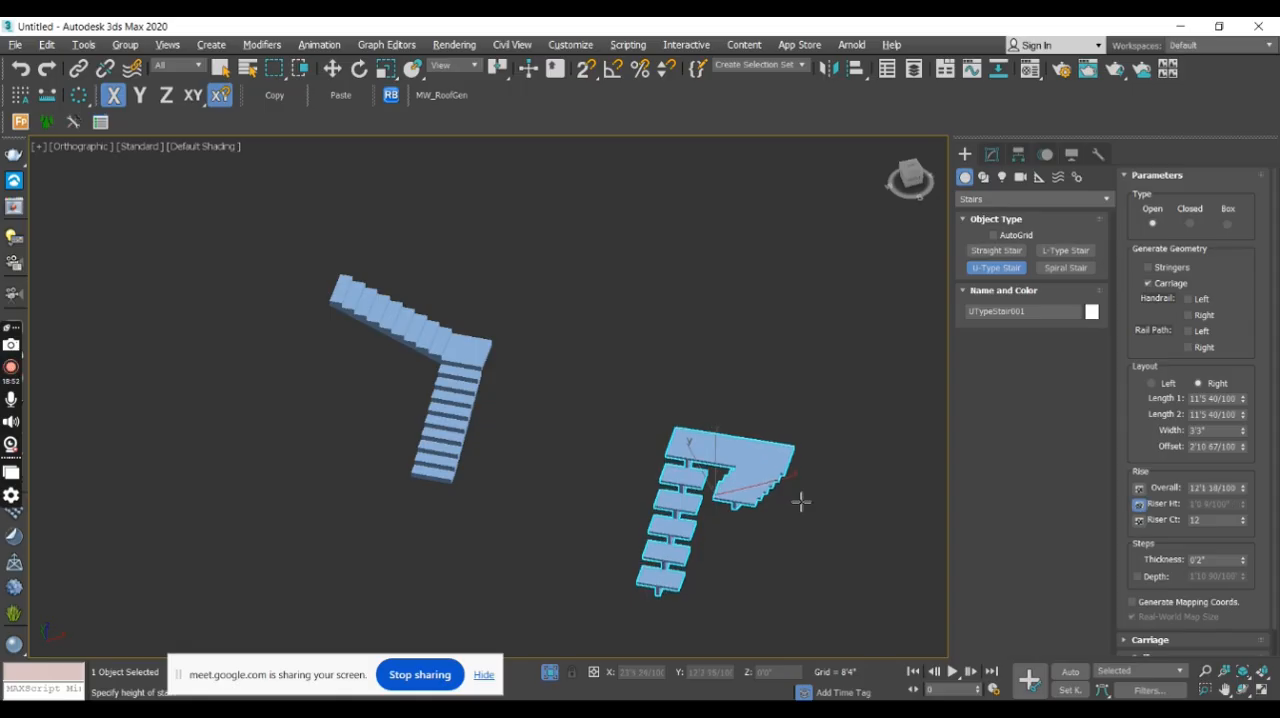
{"action": "left_click", "coordinate": [762, 244]}
{"action": "key", "text": "w"}
{"action": "mouse_move", "coordinate": [742, 398]}
{"action": "middle_mouse_down", "text": "alt"}
{"action": "mouse_move", "coordinate": [821, 415]}
{"action": "mouse_move", "coordinate": [695, 385]}
{"action": "mouse_move", "coordinate": [727, 382]}
{"action": "middle_mouse_up", "text": "alt"}
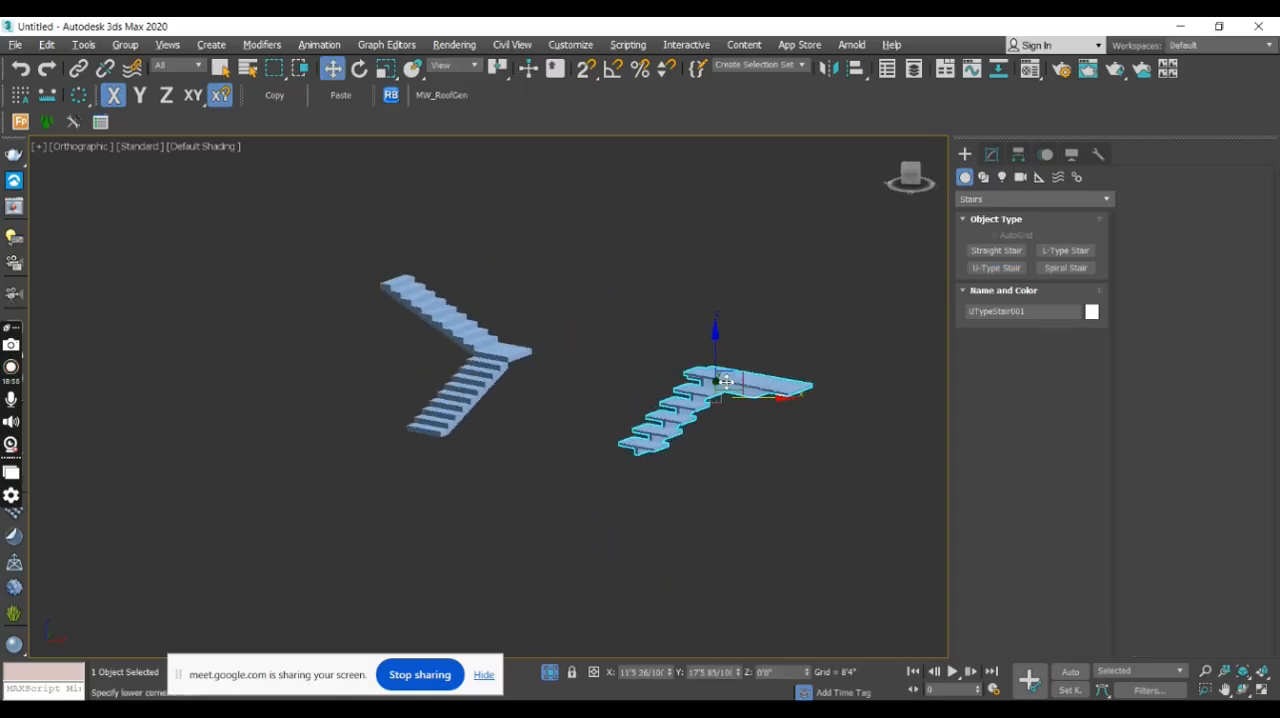
- Change the U-type stair's type to Closed and inspect it from another side
{"action": "left_click", "coordinate": [993, 154]}
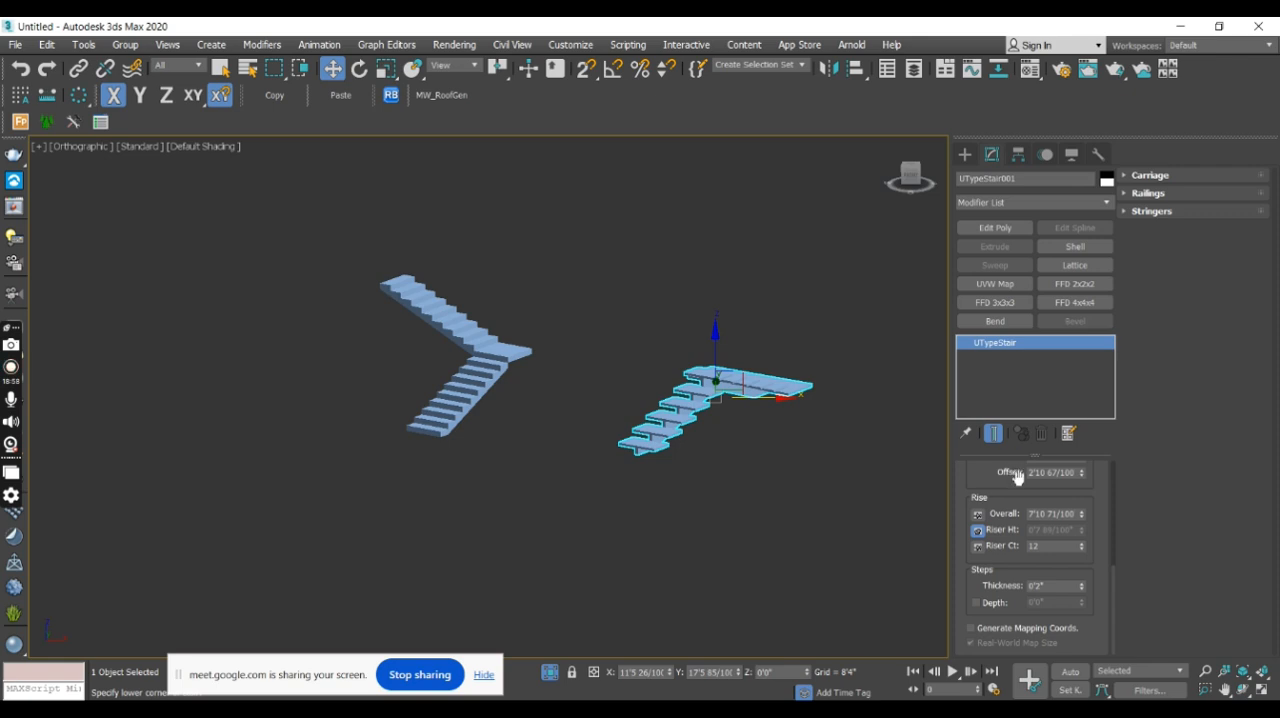
{"action": "scroll", "coordinate": [1114, 534], "scroll_direction": "up", "scroll_amount": 5}
{"action": "left_click", "coordinate": [1031, 517]}
{"action": "middle_click_drag", "start_coordinate": [780, 440], "coordinate": [940, 480], "text": "alt"}
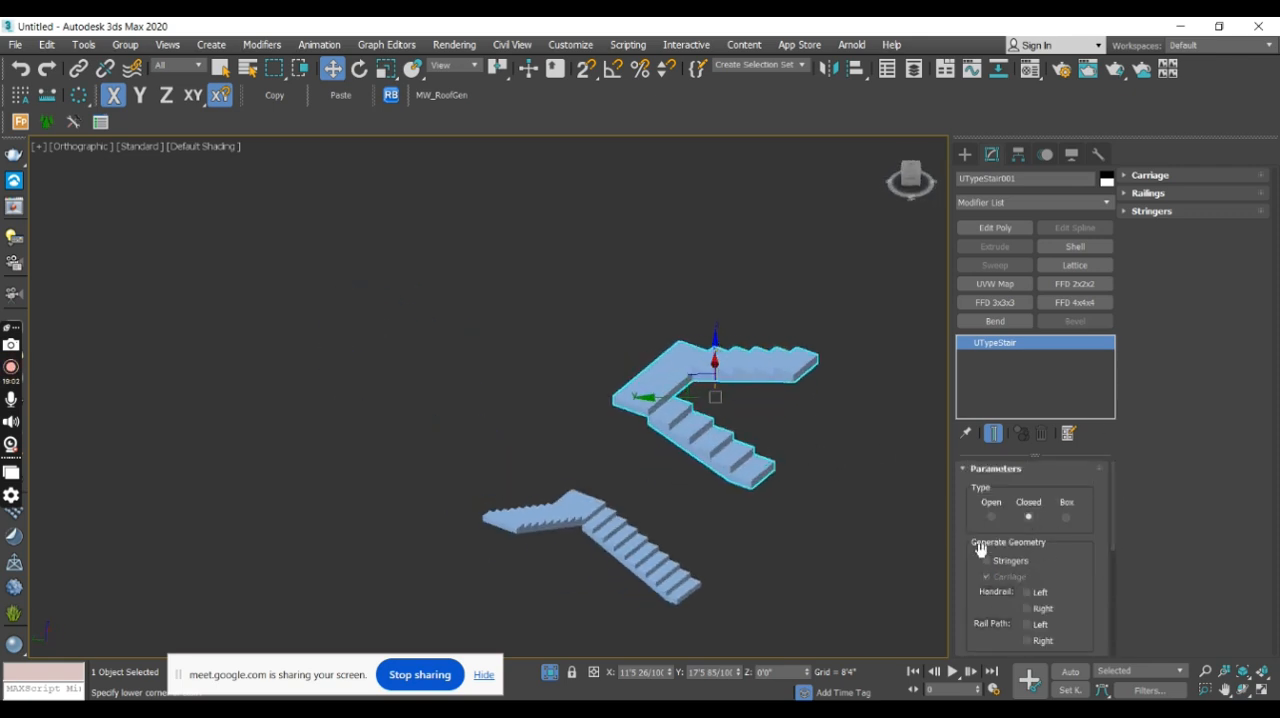
- Set the U-type stair's Length 1 and Length 2 to 10'0"
{"action": "scroll", "coordinate": [1118, 560], "scroll_direction": "down", "scroll_amount": 4}
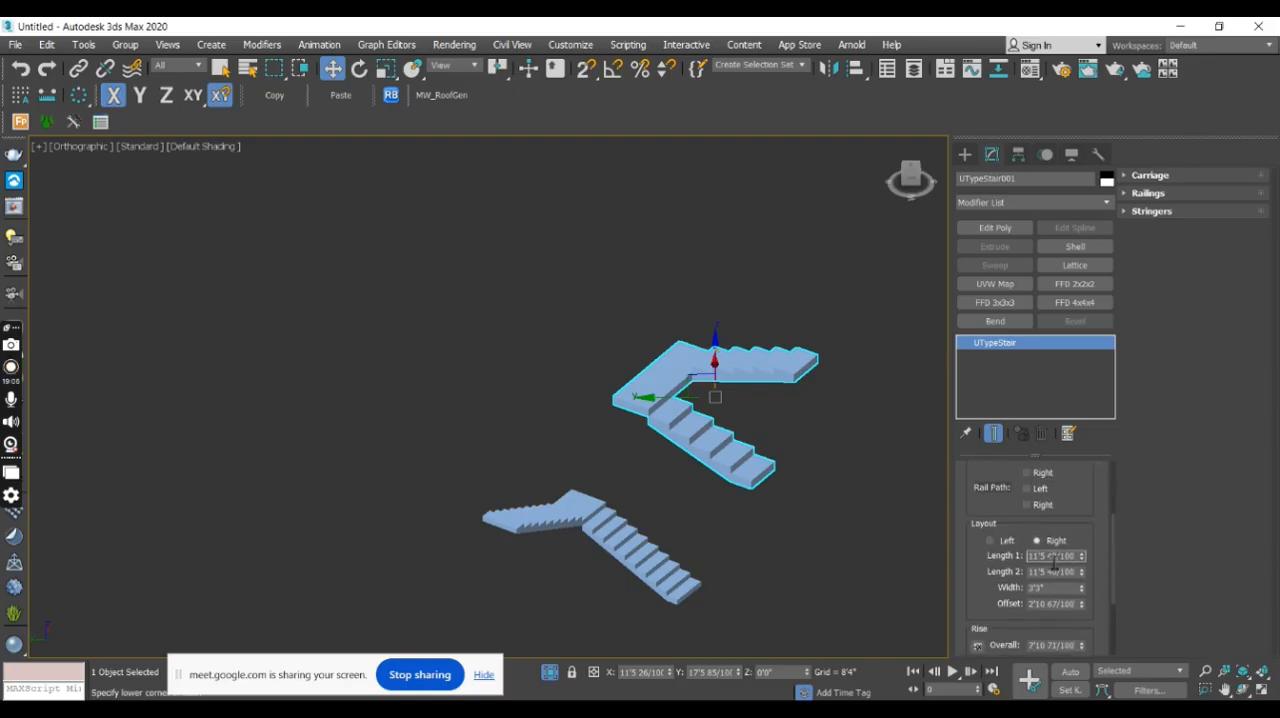
{"action": "type", "text": "120"}
{"action": "key", "text": "Return"}
{"action": "double_click", "coordinate": [1064, 573]}
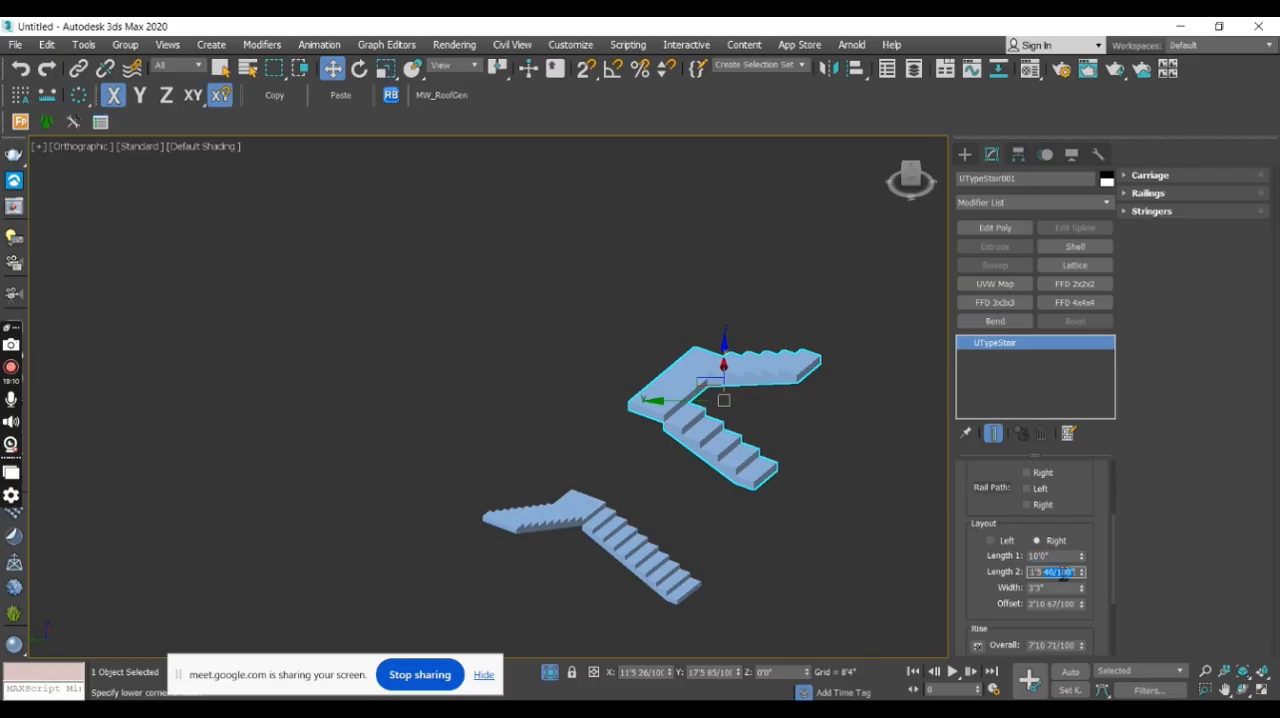
{"action": "type", "text": "1"}
- Set the U-type stair's Length 1 and Length 2 to 15'0"
{"action": "double_click", "coordinate": [1058, 558]}
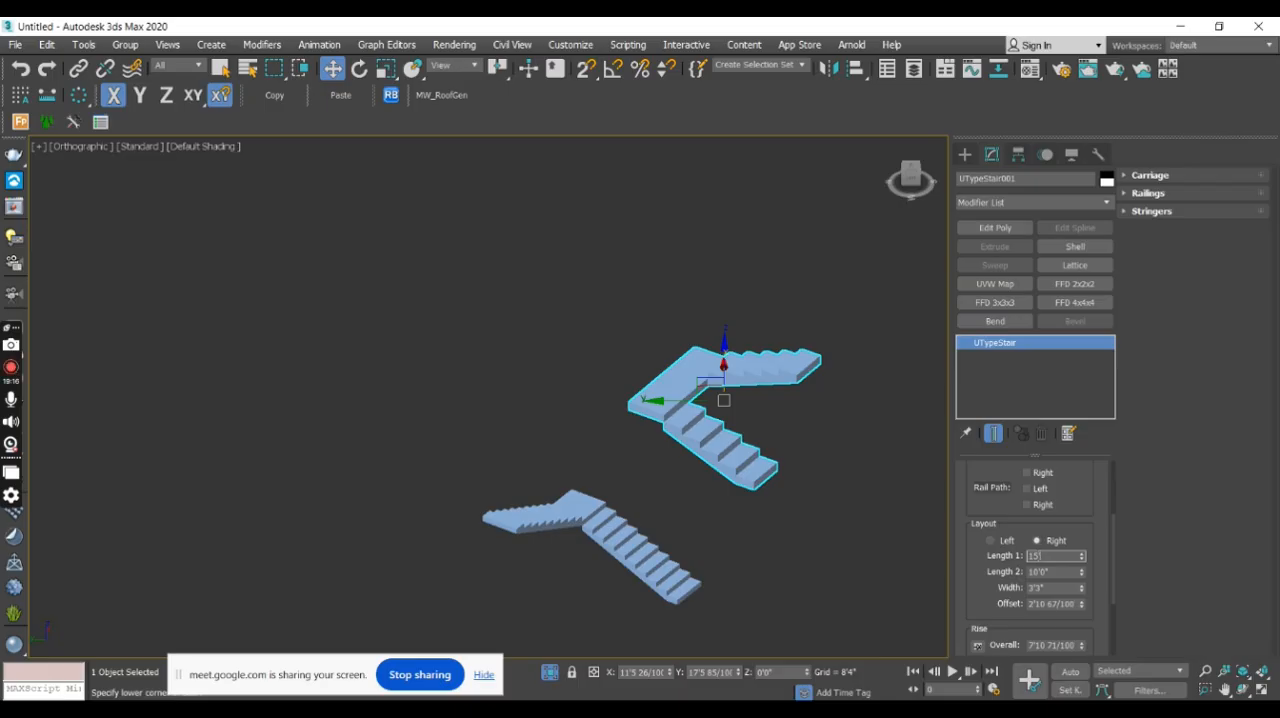
{"action": "type", "text": "15'"}
{"action": "key", "text": "Return"}
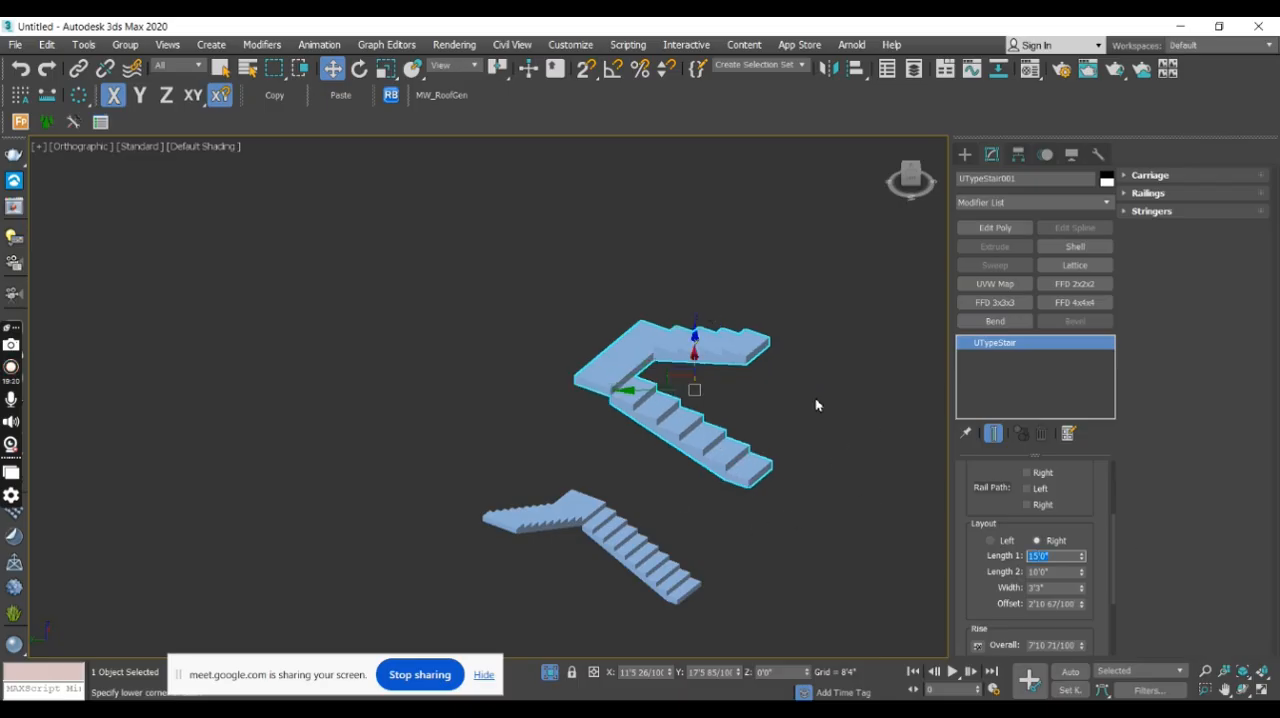
{"action": "double_click", "coordinate": [1056, 573]}
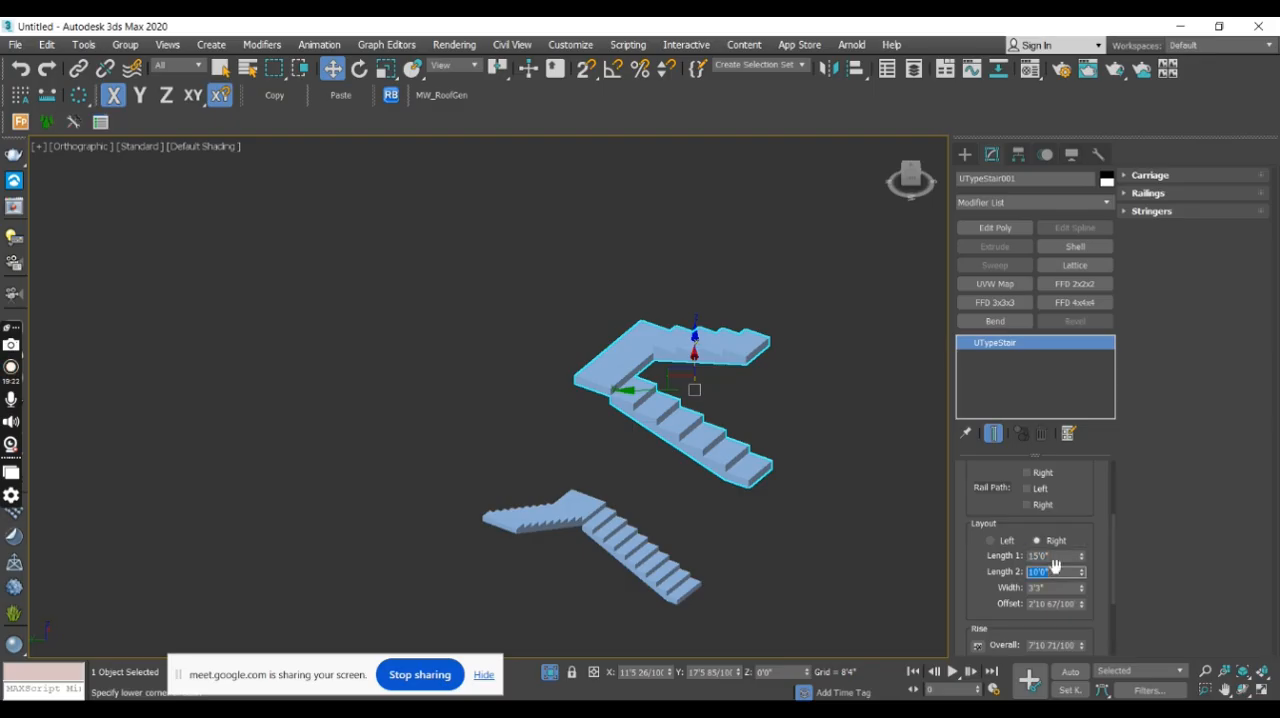
{"action": "type", "text": "15'"}
{"action": "key", "text": "Return"}
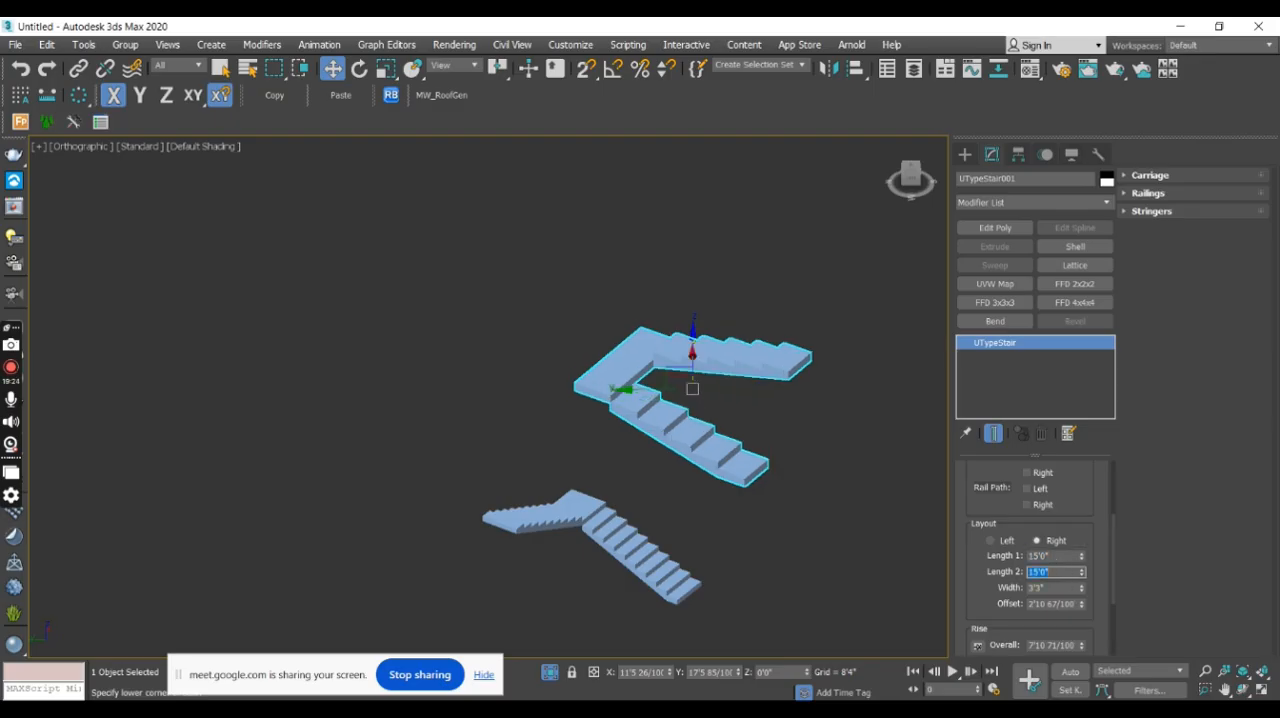
- Set the U-type stair's width to 4'0"
{"action": "double_click", "coordinate": [1054, 590]}
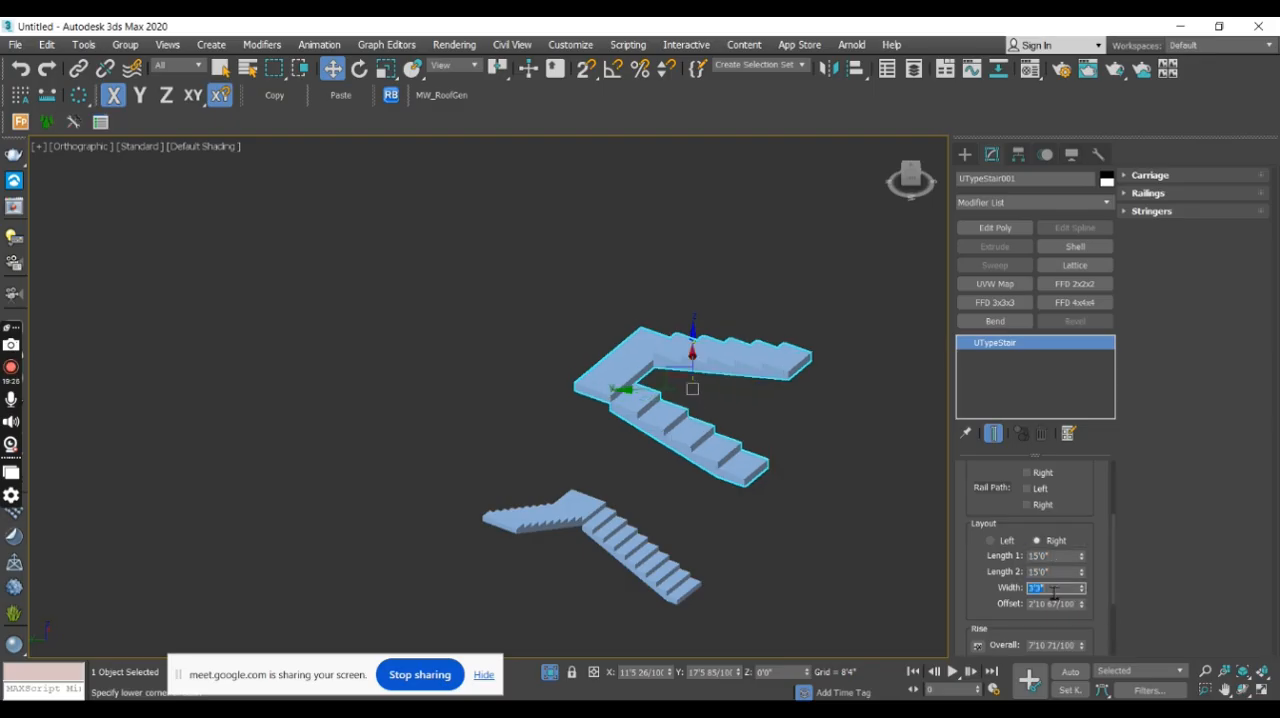
{"action": "type", "text": "4'"}
{"action": "key", "text": "Return"}
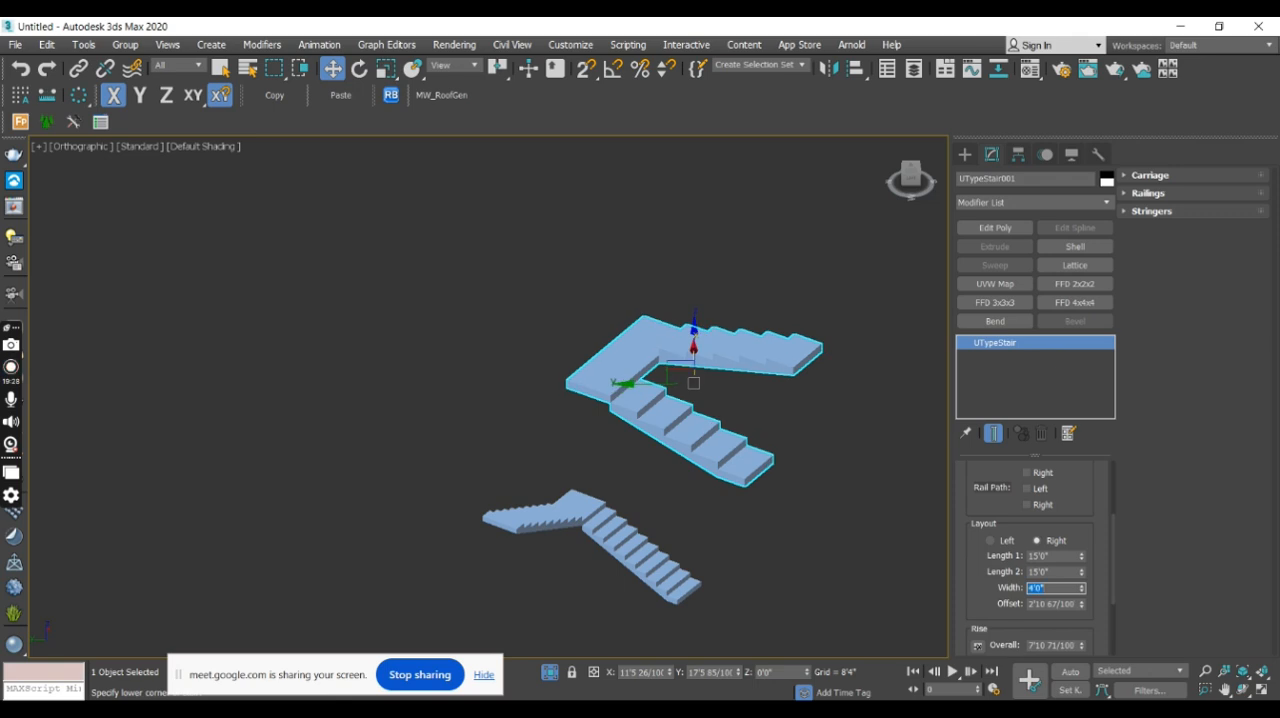
- Set the U-type stair's offset to 0'8" while viewing the gap between its flights from above
{"action": "left_click", "coordinate": [1052, 605]}
{"action": "middle_click_drag", "start_coordinate": [809, 443], "coordinate": [684, 472], "text": "alt"}
{"action": "middle_click_drag", "start_coordinate": [682, 352], "coordinate": [702, 380], "text": "alt"}
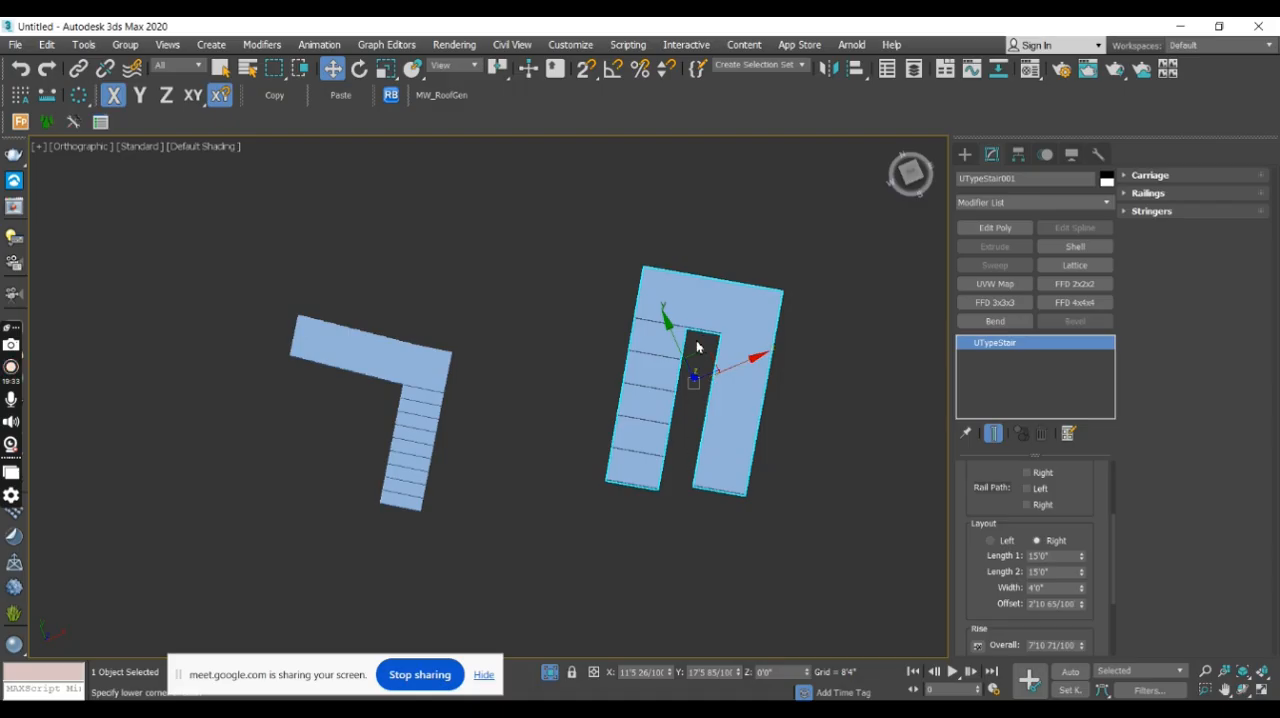
{"action": "left_click", "coordinate": [1052, 605]}
{"action": "type", "text": "8"}
{"action": "key", "text": "Return"}
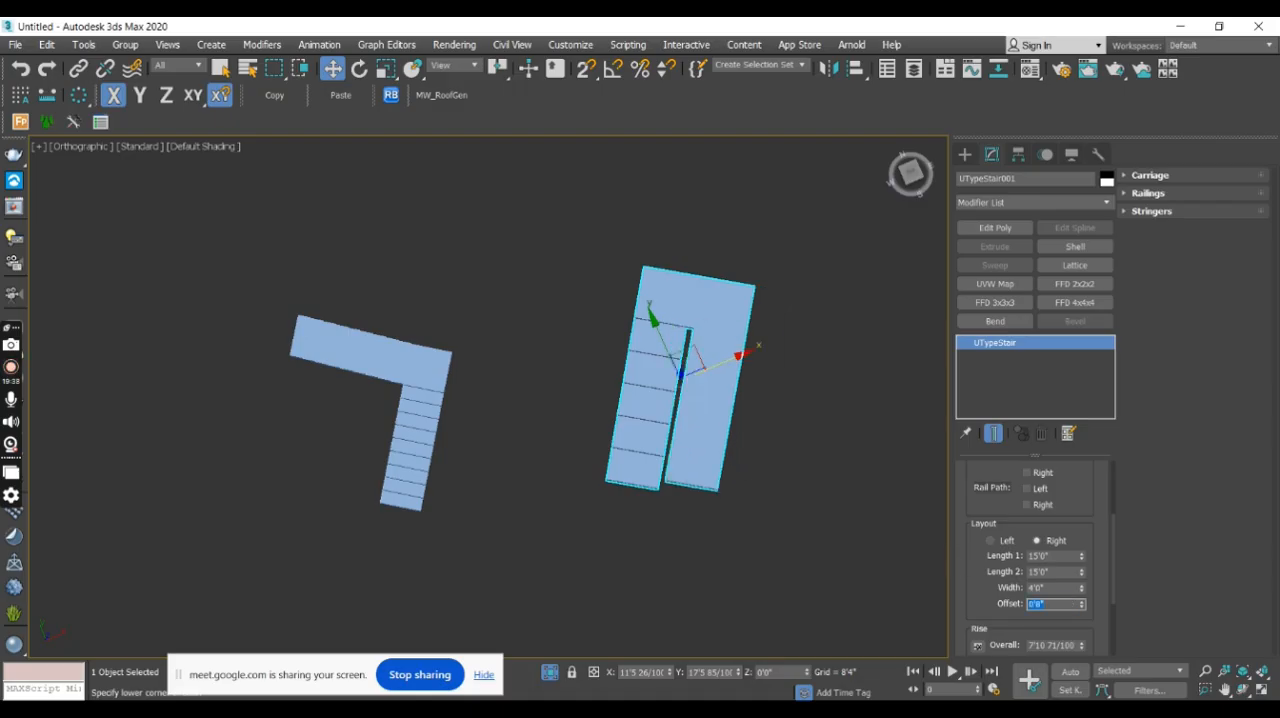
- Set the U-type stair's overall rise to 10
{"action": "middle_click_drag", "start_coordinate": [788, 463], "coordinate": [870, 420], "text": "alt"}
{"action": "left_click_drag", "start_coordinate": [1114, 546], "coordinate": [1114, 594]}
{"action": "double_click", "coordinate": [1066, 530]}
{"action": "triple_click", "coordinate": [1066, 531]}
{"action": "type", "text": "10"}
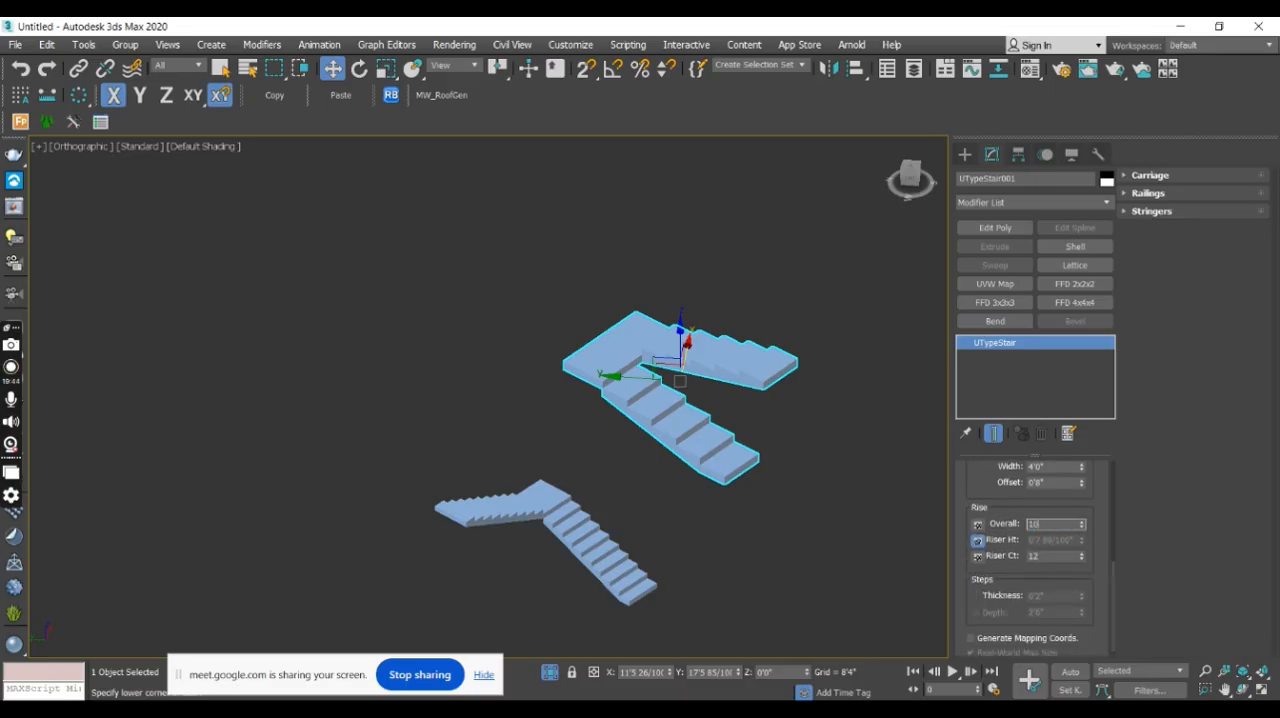
{"action": "key", "text": "Return"}
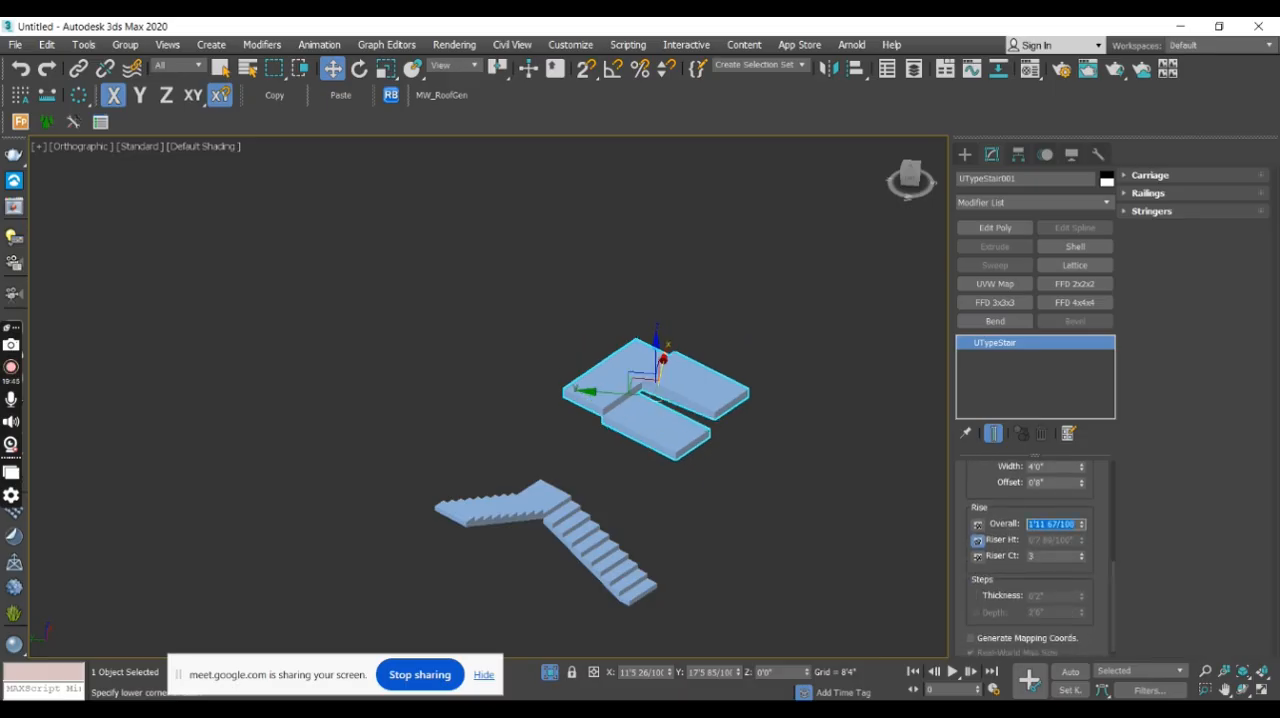
- Set the U-type stair's riser height to 6 with the overall rise pinned
{"action": "left_click", "coordinate": [977, 540]}
{"action": "triple_click", "coordinate": [1051, 543]}
{"action": "type", "text": "6"}
{"action": "key", "text": "Return"}
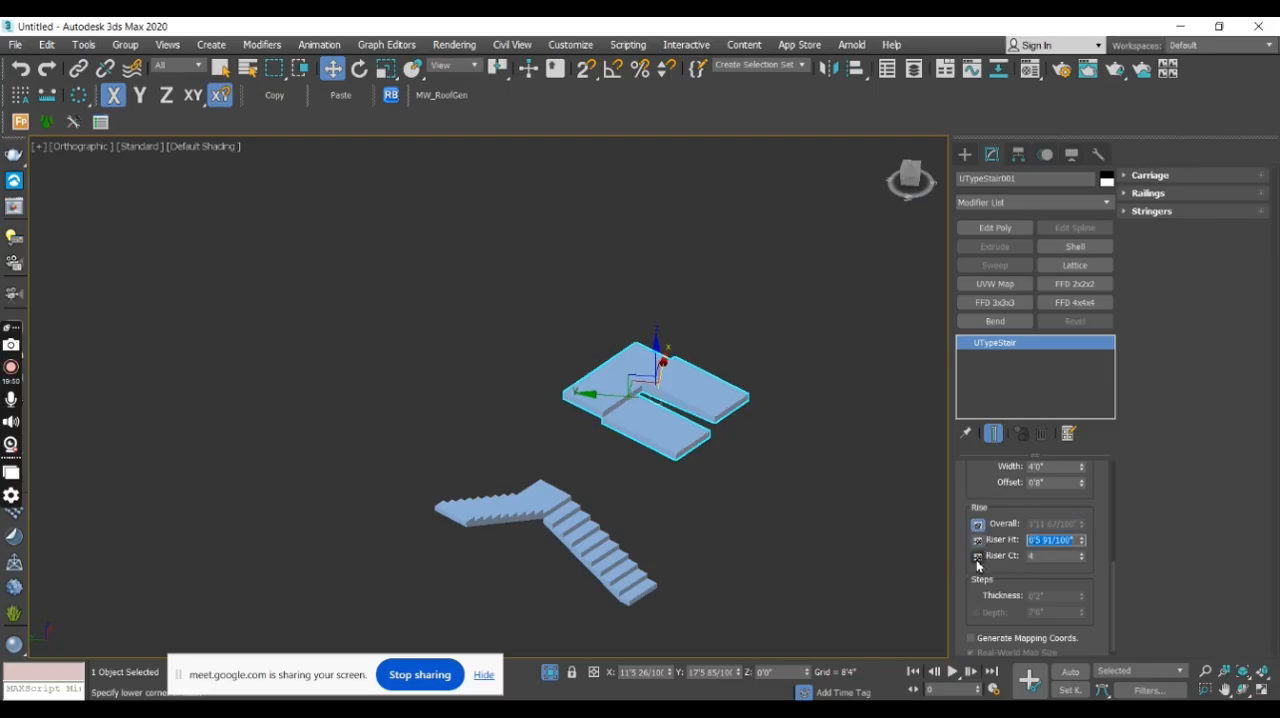
- Pin the U-type stair's riser height and set its riser count to 20 after trying 120
{"action": "left_click", "coordinate": [978, 540]}
{"action": "left_click", "coordinate": [1055, 557]}
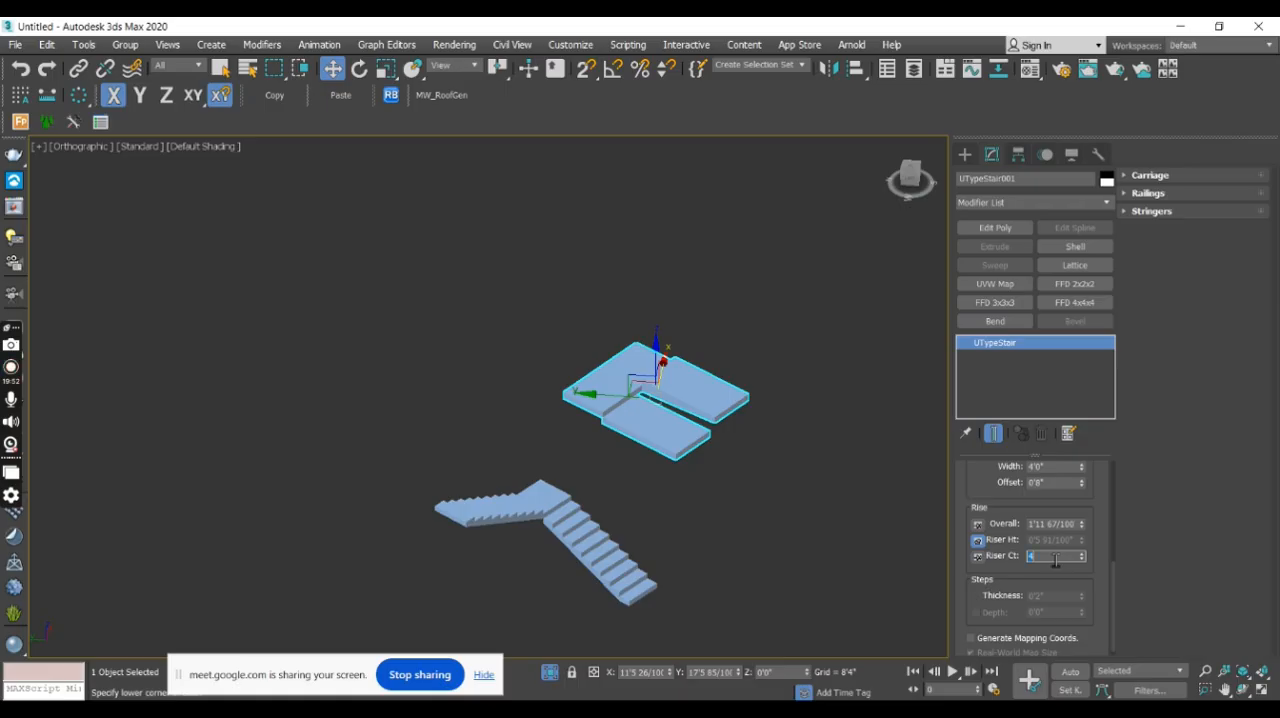
{"action": "type", "text": "120"}
{"action": "key", "text": "Return"}
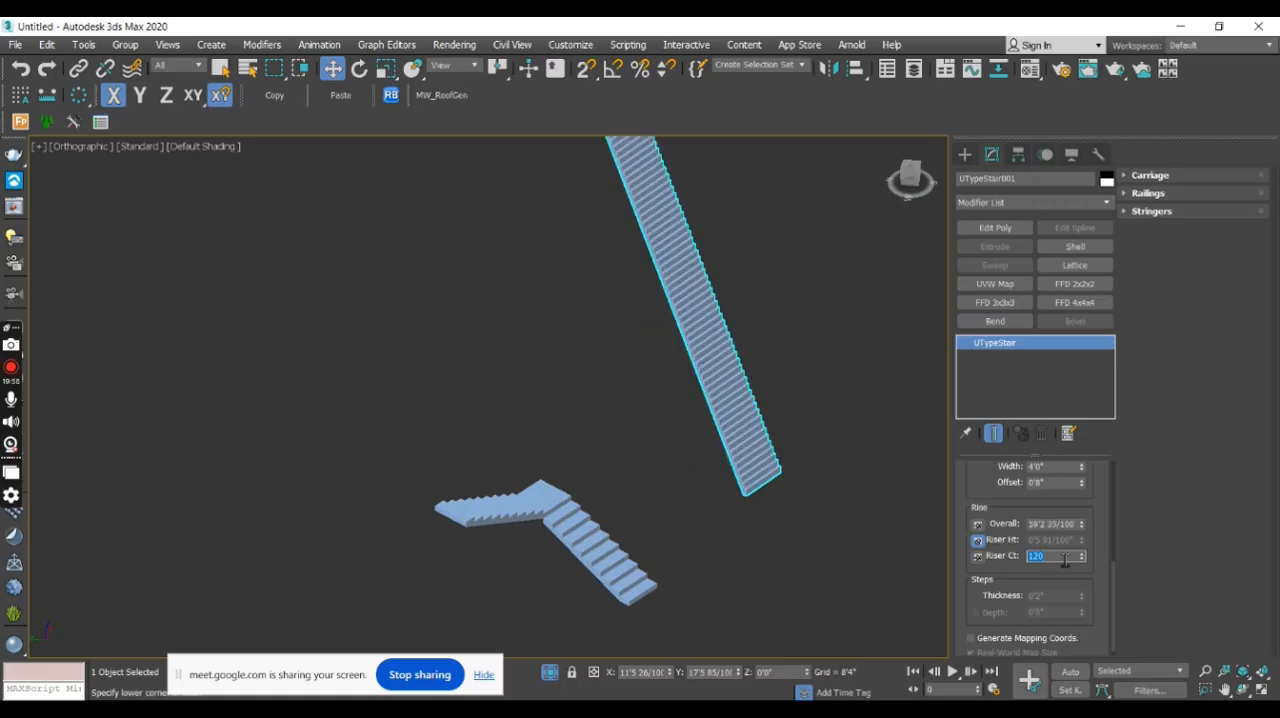
{"action": "type", "text": "20"}
{"action": "key", "text": "Return"}
{"action": "middle_click_drag", "start_coordinate": [799, 476], "coordinate": [757, 470], "text": "alt"}
{"action": "left_click_drag", "start_coordinate": [1115, 600], "coordinate": [1115, 610]}
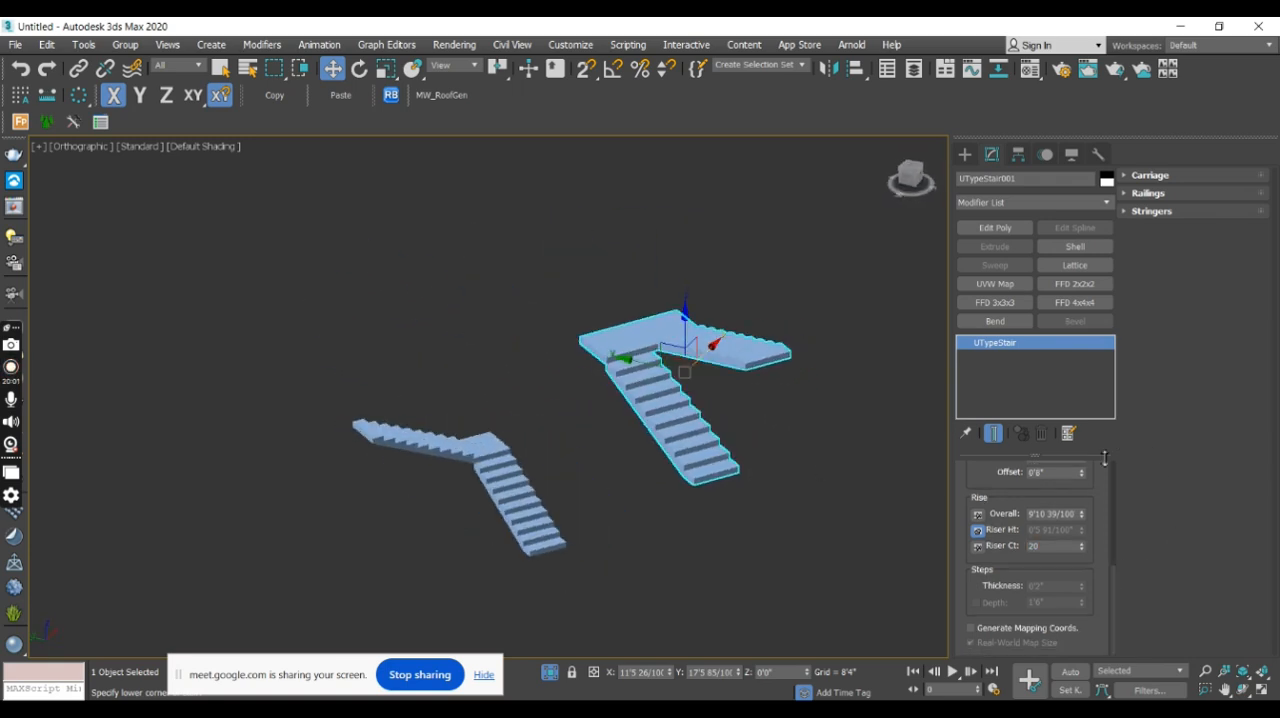
- Create an open spiral stair with a radius of about 7'8" beside the U-type stair
{"action": "left_click", "coordinate": [963, 154]}
{"action": "middle_click_drag", "start_coordinate": [880, 316], "coordinate": [707, 343]}
{"action": "left_click", "coordinate": [1066, 270]}
{"action": "middle_click_drag", "start_coordinate": [757, 412], "coordinate": [694, 441], "text": "alt"}
{"action": "left_click_drag", "start_coordinate": [693, 440], "coordinate": [706, 478]}
{"action": "right_click", "coordinate": [733, 434]}
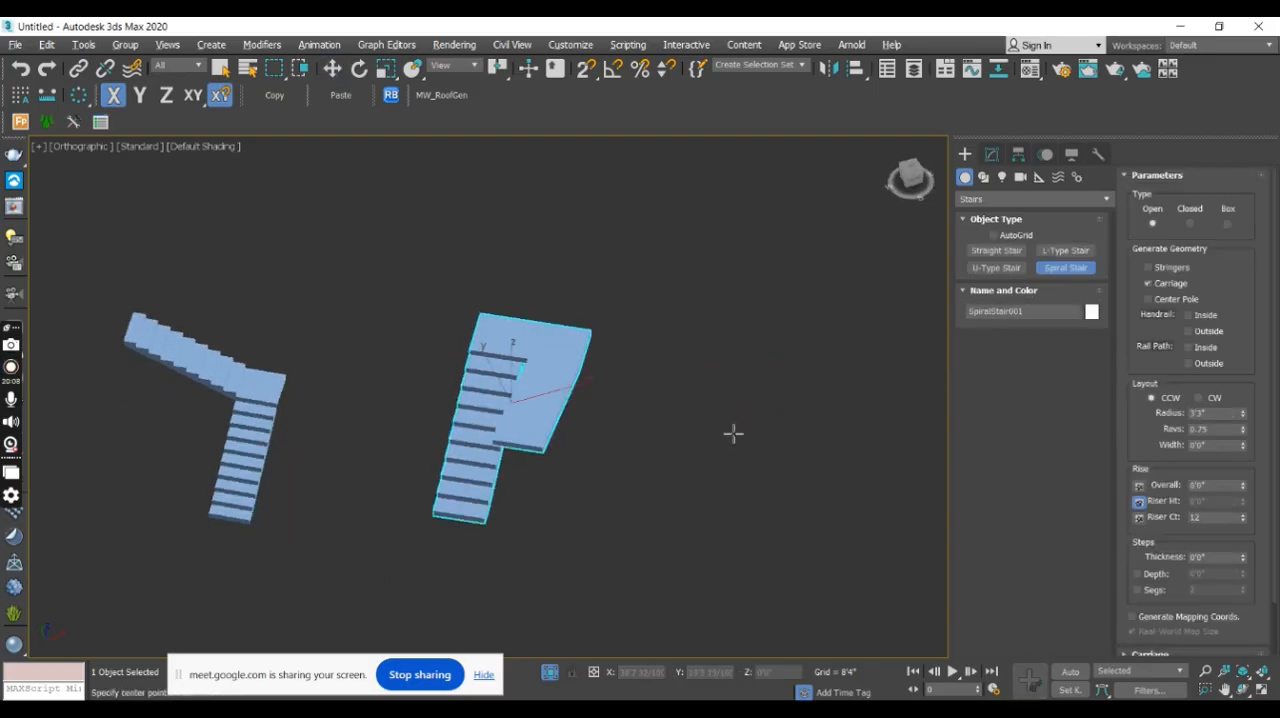
{"action": "left_click_drag", "start_coordinate": [723, 435], "coordinate": [771, 500]}
{"action": "middle_click_drag", "start_coordinate": [737, 191], "coordinate": [722, 441]}
{"action": "left_click", "coordinate": [743, 202]}
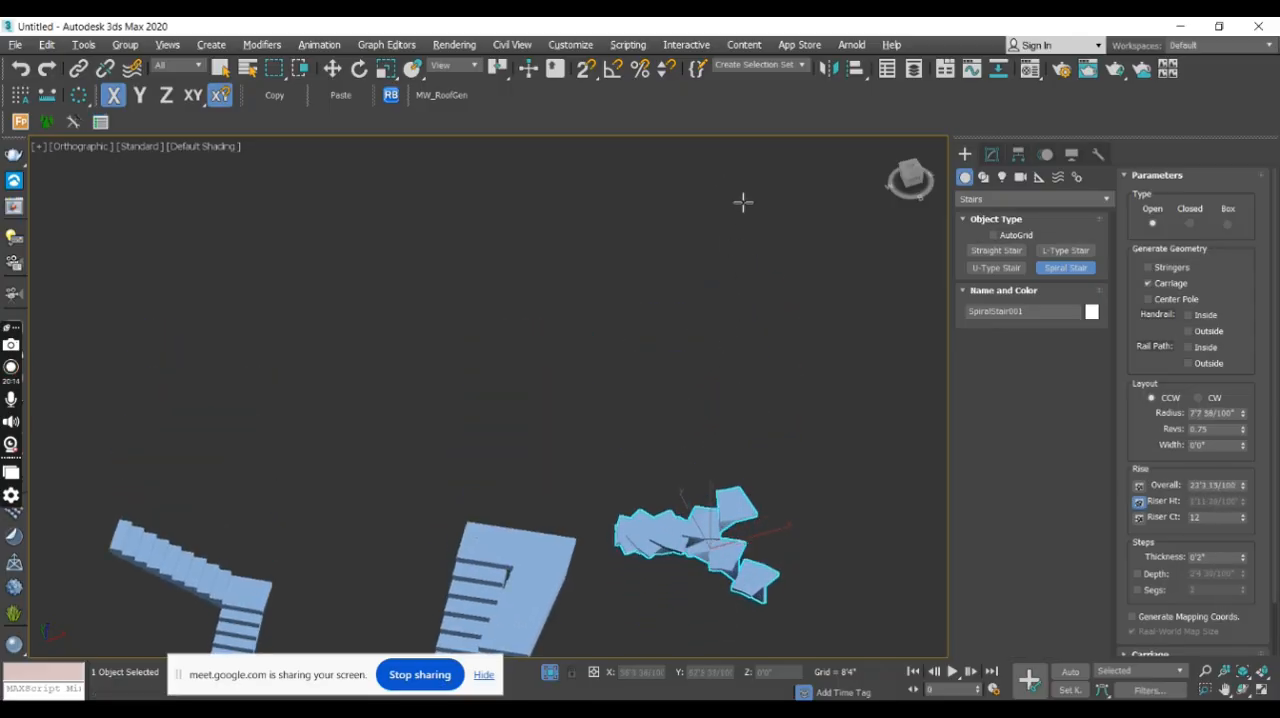
- Change the spiral stair's type to Closed
{"action": "key", "text": "w"}
{"action": "middle_click_drag", "start_coordinate": [827, 492], "coordinate": [760, 470], "text": "alt"}
{"action": "left_click", "coordinate": [991, 154]}
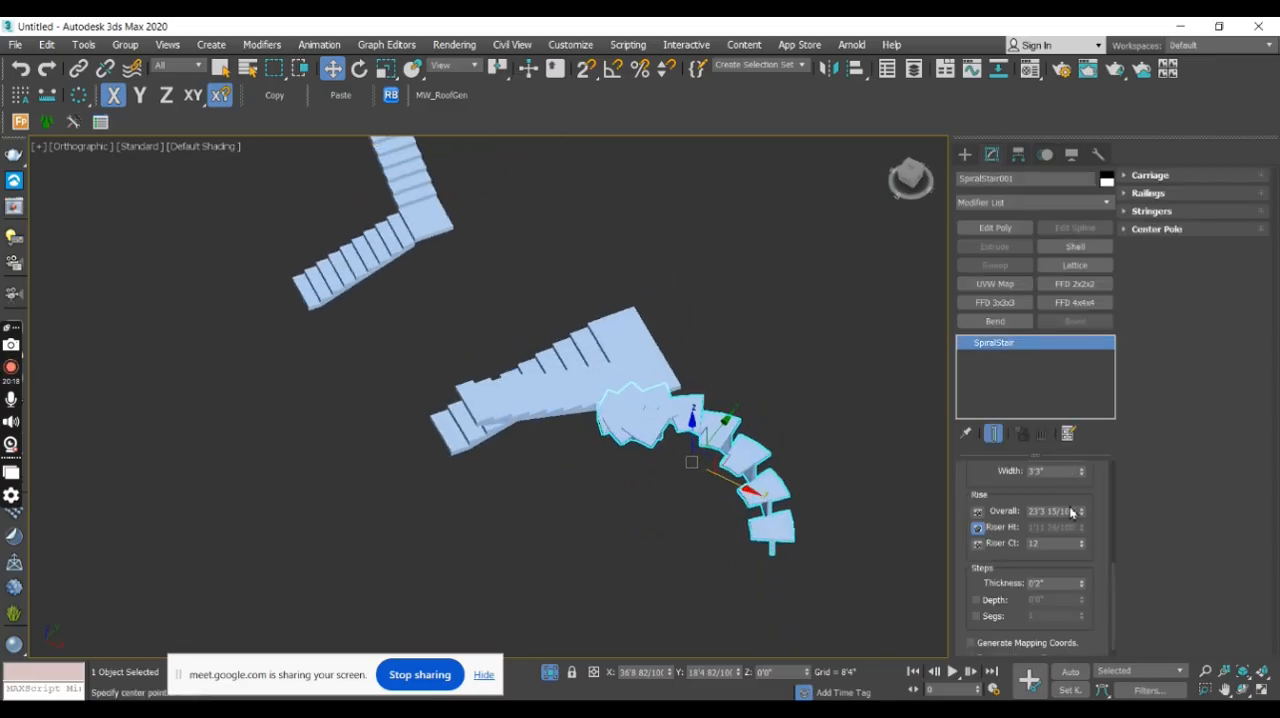
{"action": "left_click_drag", "start_coordinate": [1114, 600], "coordinate": [1123, 400]}
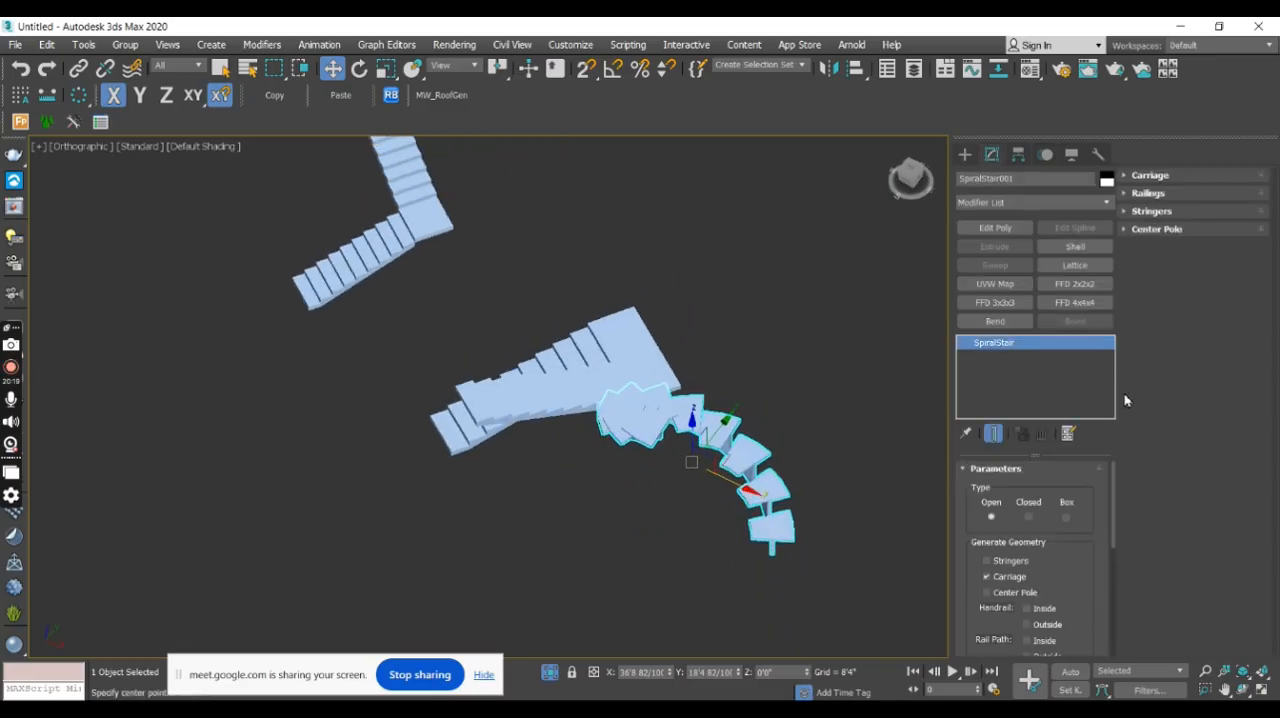
{"action": "left_click", "coordinate": [1029, 518]}
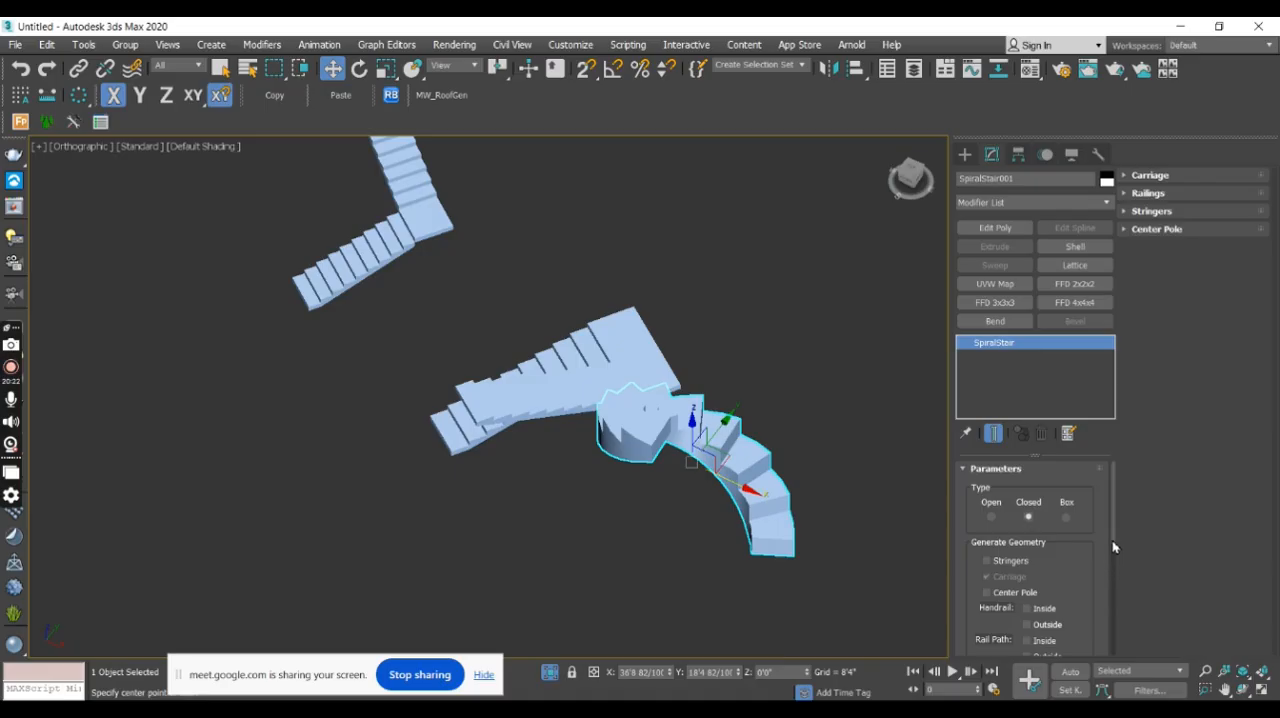
- Set the spiral stair's radius to 120, its revolutions to 0.72 and its width to 36
{"action": "left_click_drag", "start_coordinate": [1112, 528], "coordinate": [1112, 575]}
{"action": "left_click", "coordinate": [1072, 563]}
{"action": "type", "text": "120"}
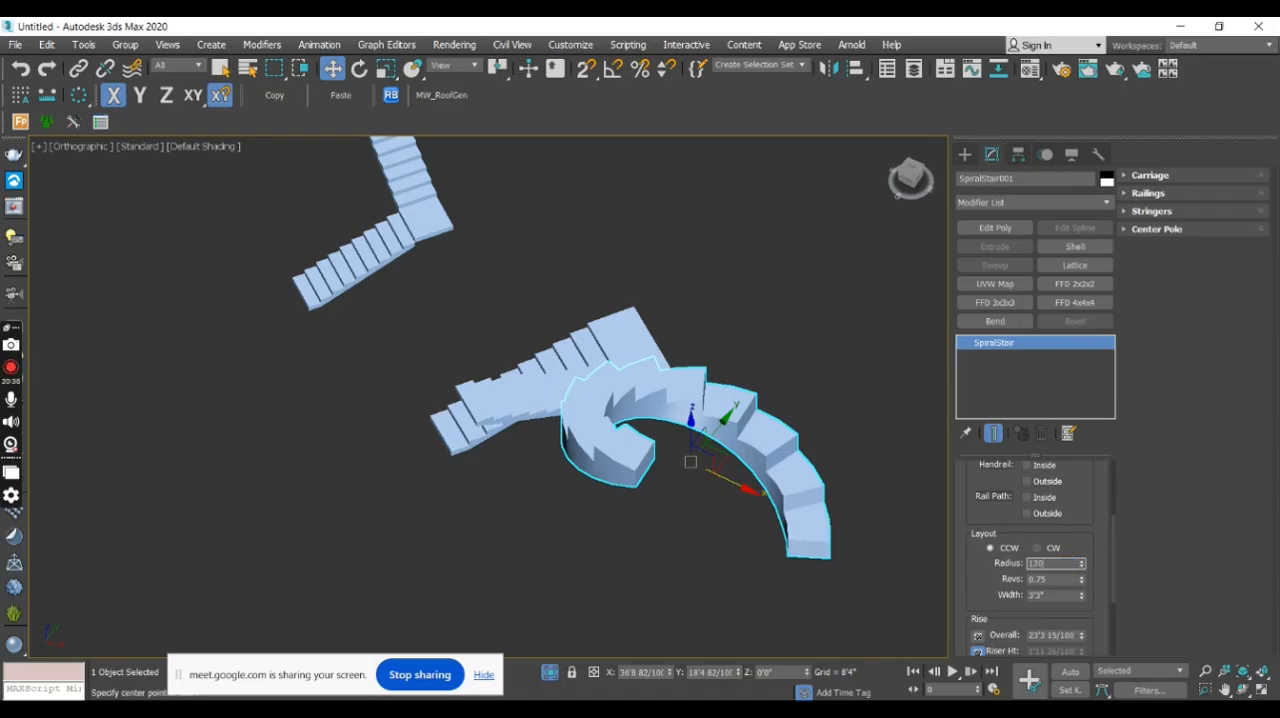
{"action": "key", "text": "Return"}
{"action": "mouse_move", "coordinate": [1081, 583]}
{"action": "left_mouse_down"}
{"action": "mouse_move", "coordinate": [1083, 538]}
{"action": "mouse_move", "coordinate": [1097, 584]}
{"action": "mouse_move", "coordinate": [1069, 604]}
{"action": "left_mouse_up"}
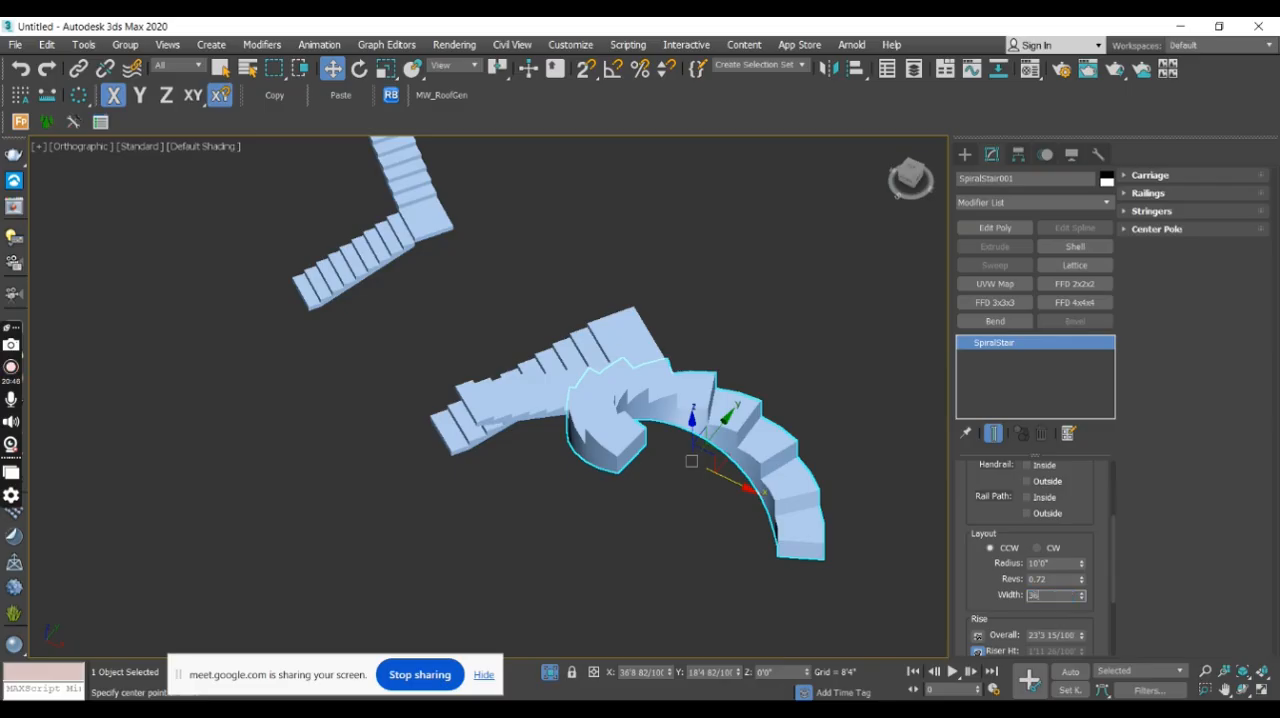
{"action": "key", "text": "Return"}
- Pin the spiral stair's riser height and reduce its overall rise to 5'9 78/100"
{"action": "scroll", "coordinate": [1114, 571], "scroll_direction": "down", "scroll_amount": 3}
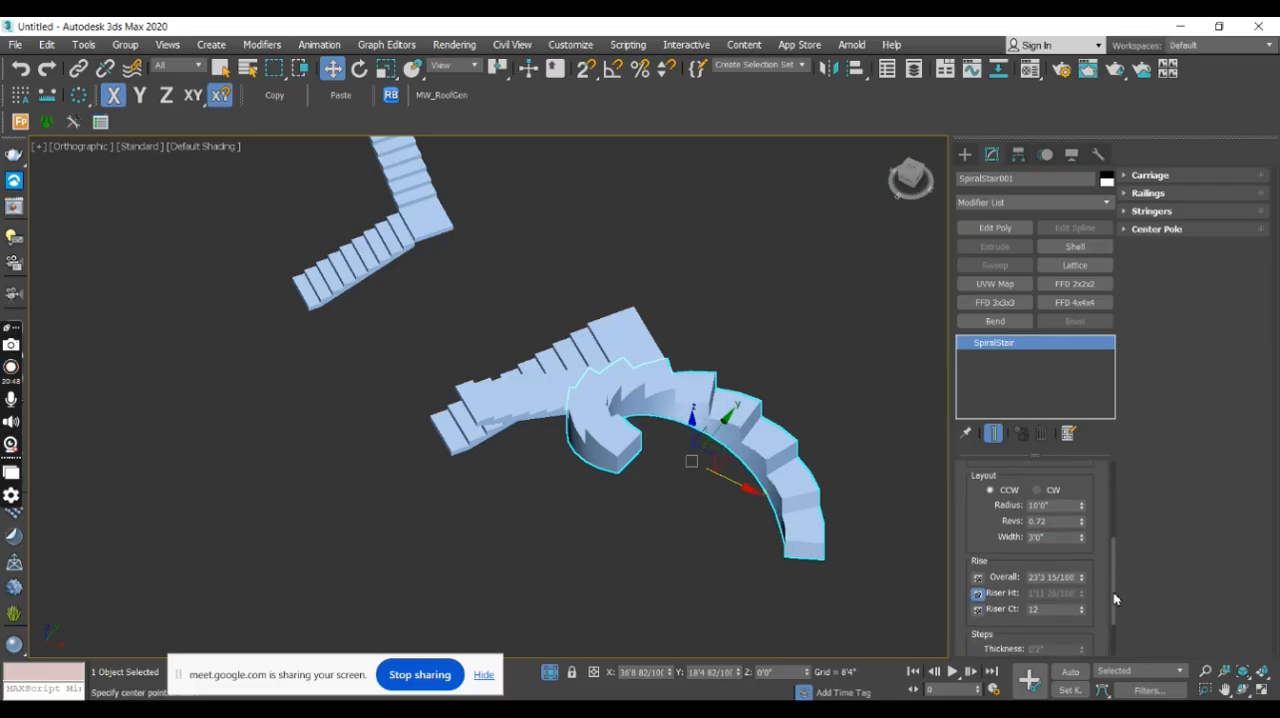
{"action": "left_click", "coordinate": [978, 569]}
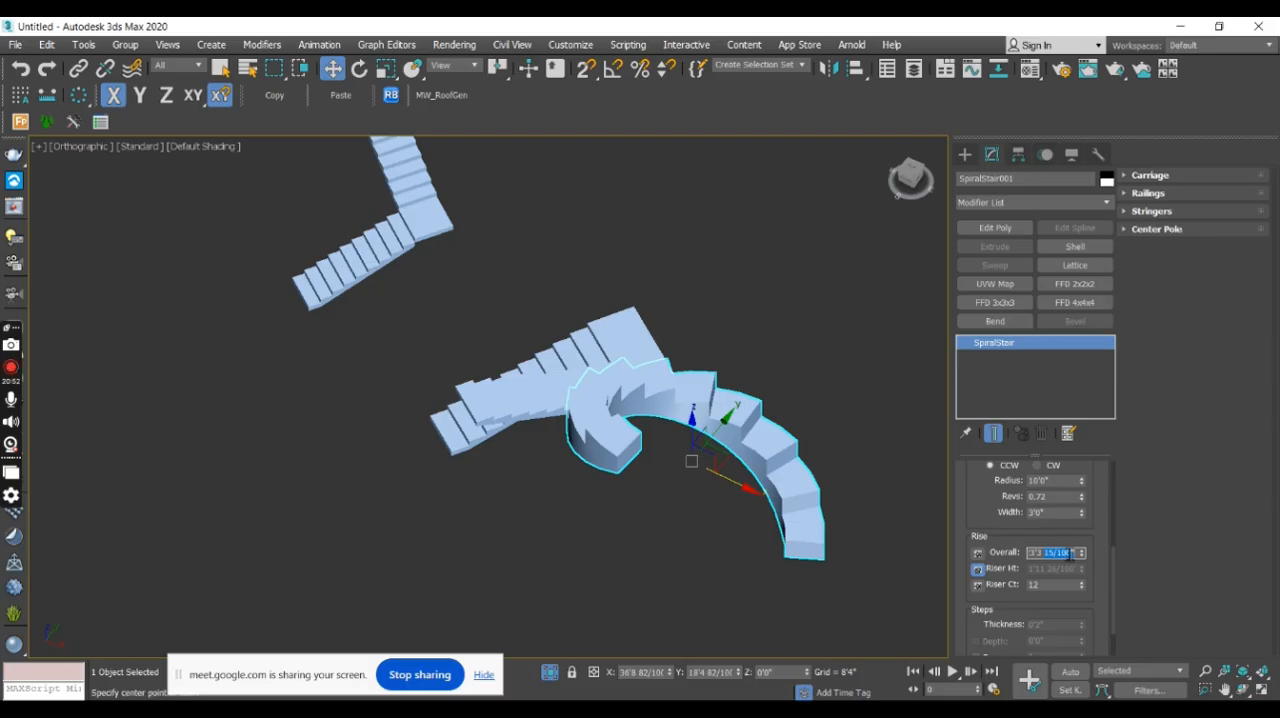
{"action": "type", "text": "1"}
{"action": "key", "text": "Return"}
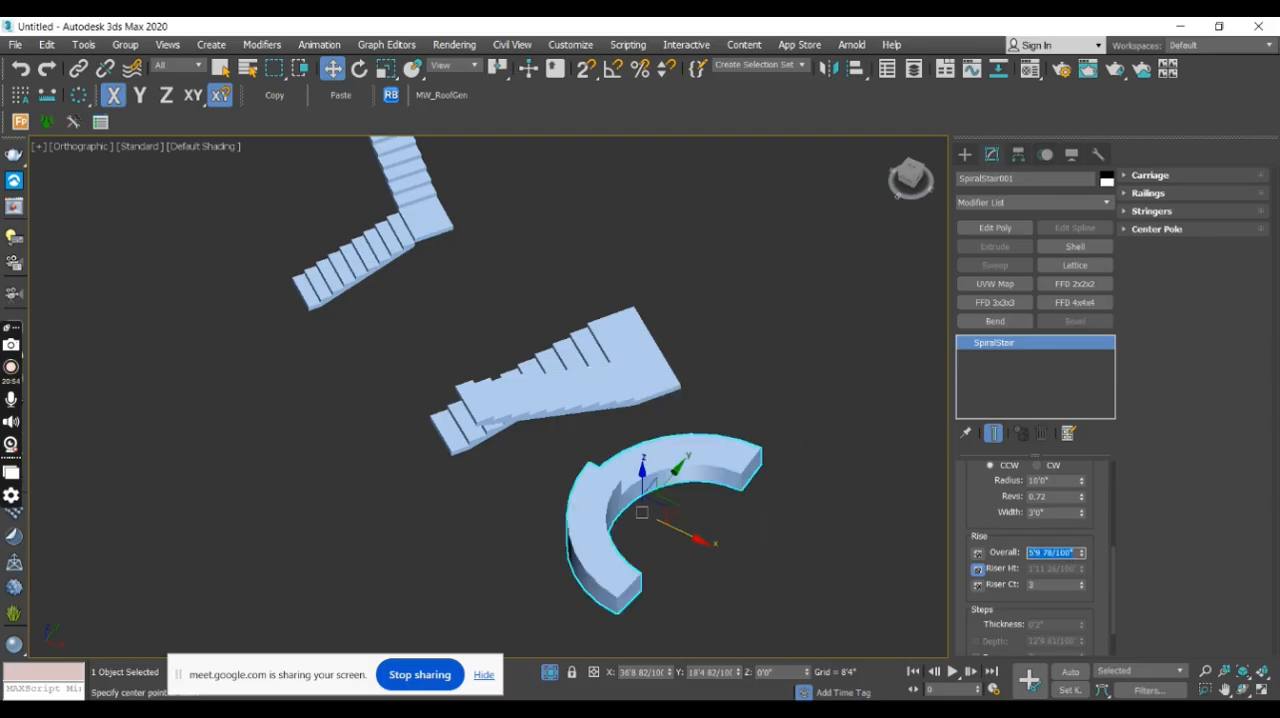
- Pin the spiral stair's overall rise and enter a riser height of 6
{"action": "left_click", "coordinate": [978, 554]}
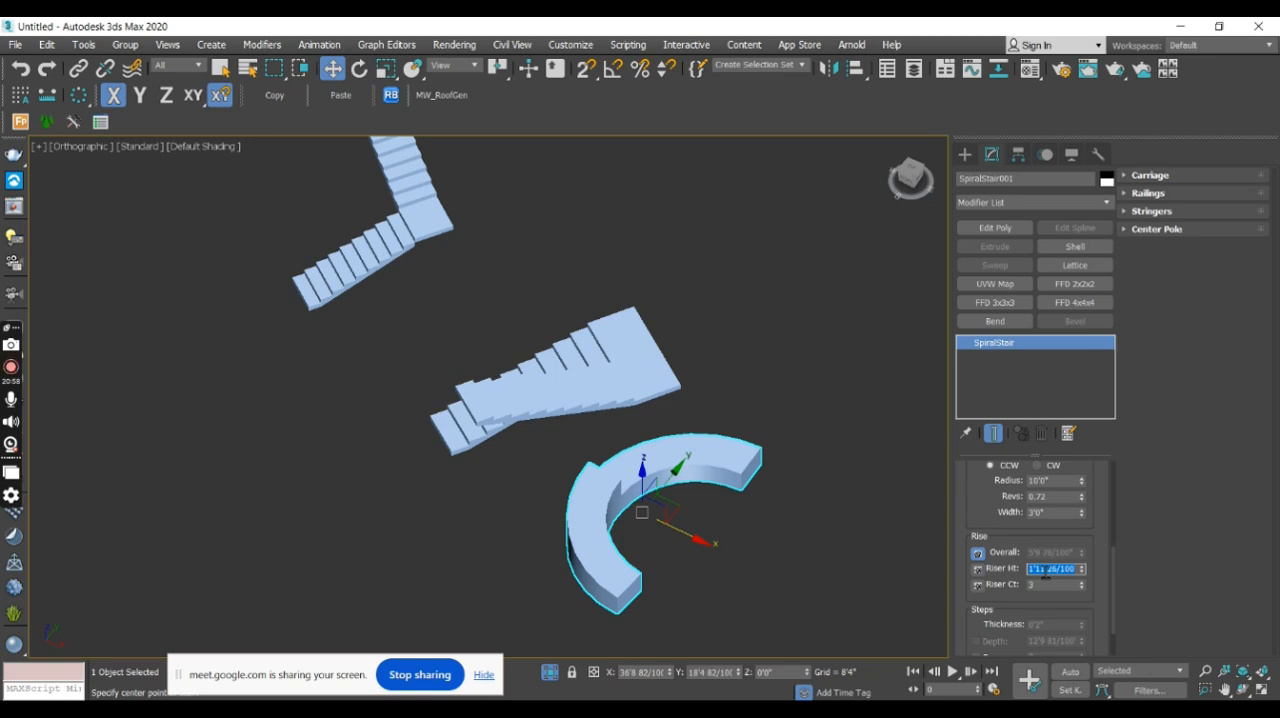
{"action": "type", "text": "6"}
{"action": "key", "text": "Return"}
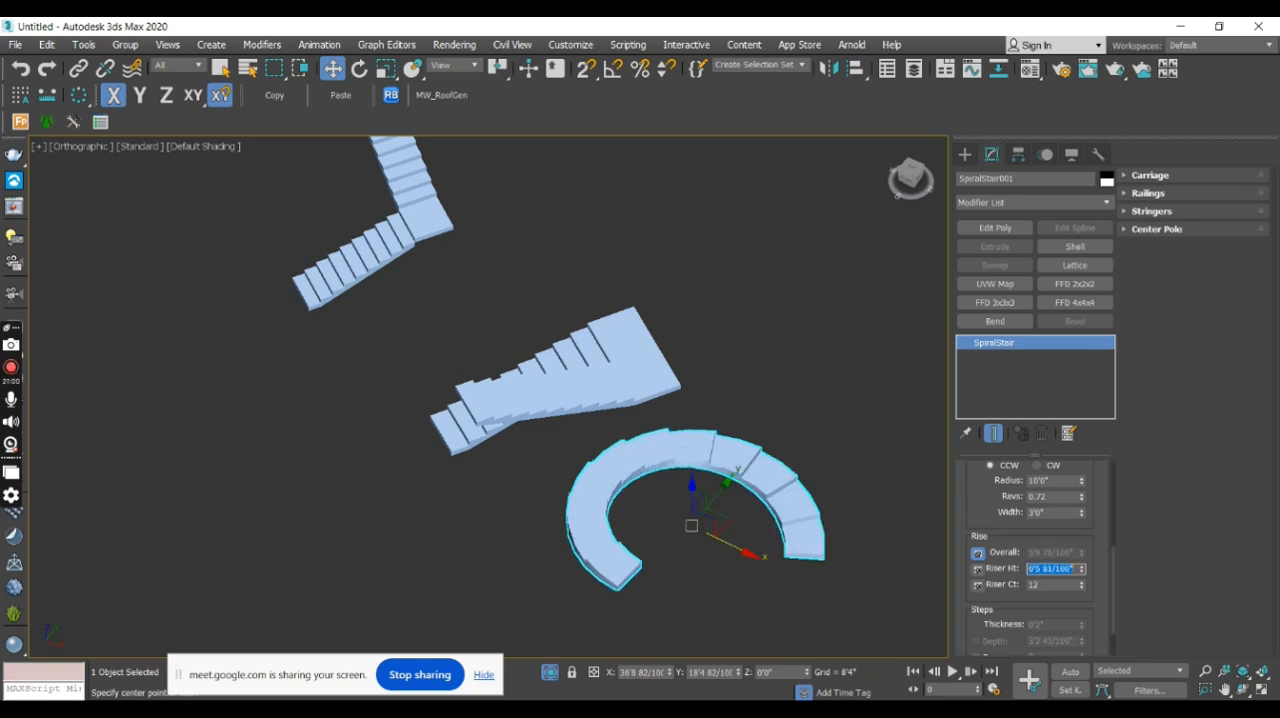
- Set the spiral stair's riser count to 20 with the riser height pinned, and inspect the steps up close
{"action": "left_click", "coordinate": [978, 569]}
{"action": "type", "text": "20"}
{"action": "key", "text": "Return"}
{"action": "middle_click_drag", "start_coordinate": [754, 522], "coordinate": [752, 468]}
{"action": "middle_click_drag", "start_coordinate": [752, 468], "coordinate": [787, 405], "text": "alt"}
{"action": "scroll", "coordinate": [777, 476], "scroll_direction": "up", "scroll_amount": 5}
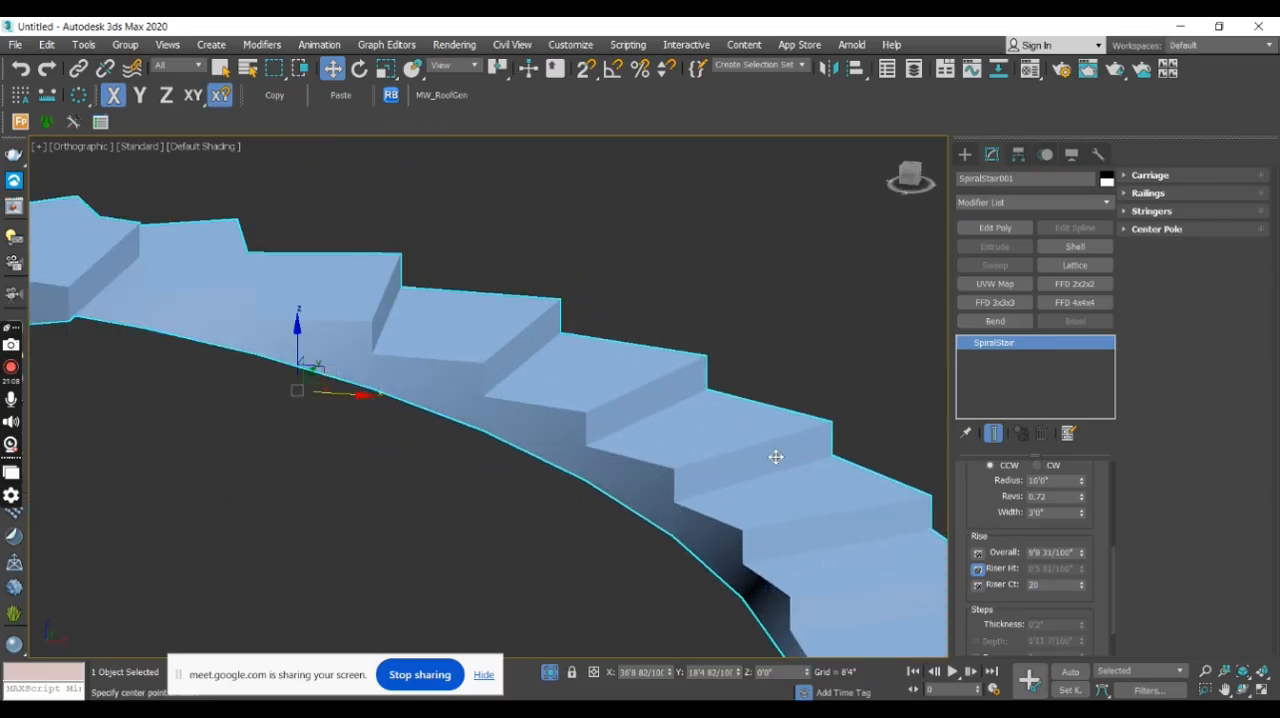
{"action": "scroll", "coordinate": [776, 457], "scroll_direction": "down", "scroll_amount": 5}
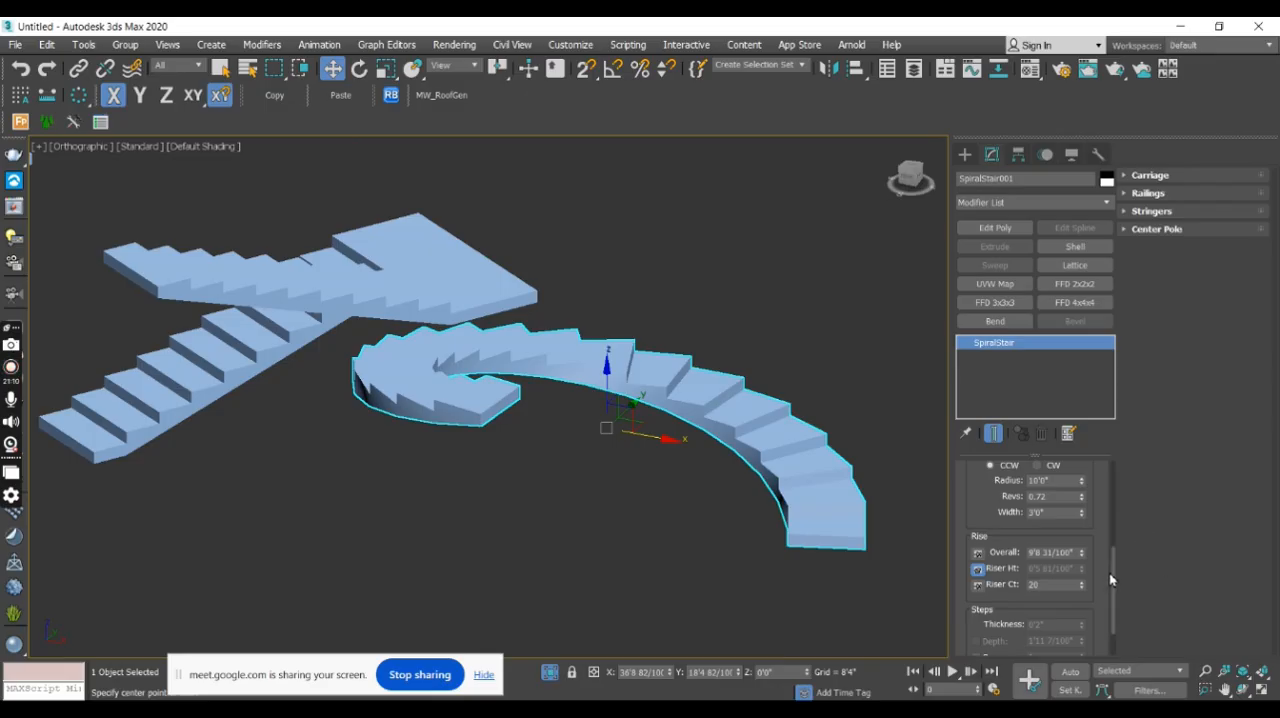
- Reduce the spiral stair's revolutions to 0.43
{"action": "scroll", "coordinate": [1116, 579], "scroll_direction": "up", "scroll_amount": 3}
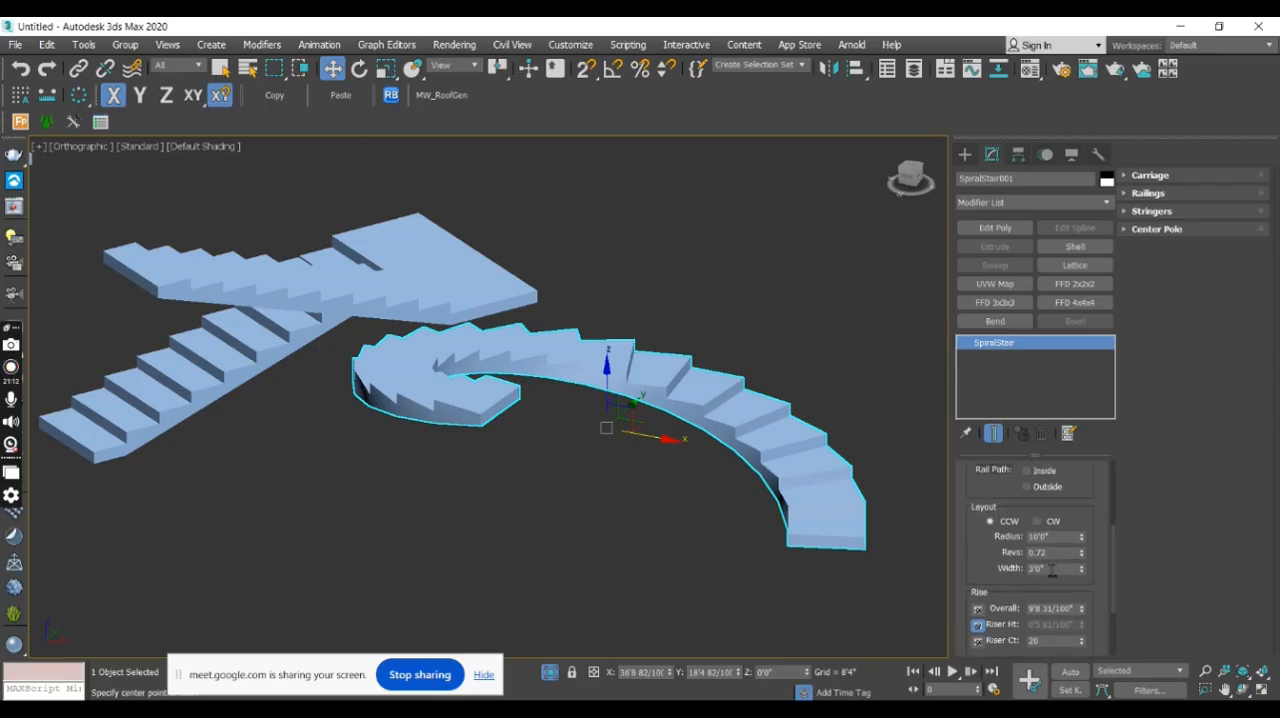
{"action": "left_click_drag", "start_coordinate": [1082, 561], "coordinate": [1083, 570]}
{"action": "middle_click_drag", "start_coordinate": [760, 430], "coordinate": [876, 405], "text": "alt"}
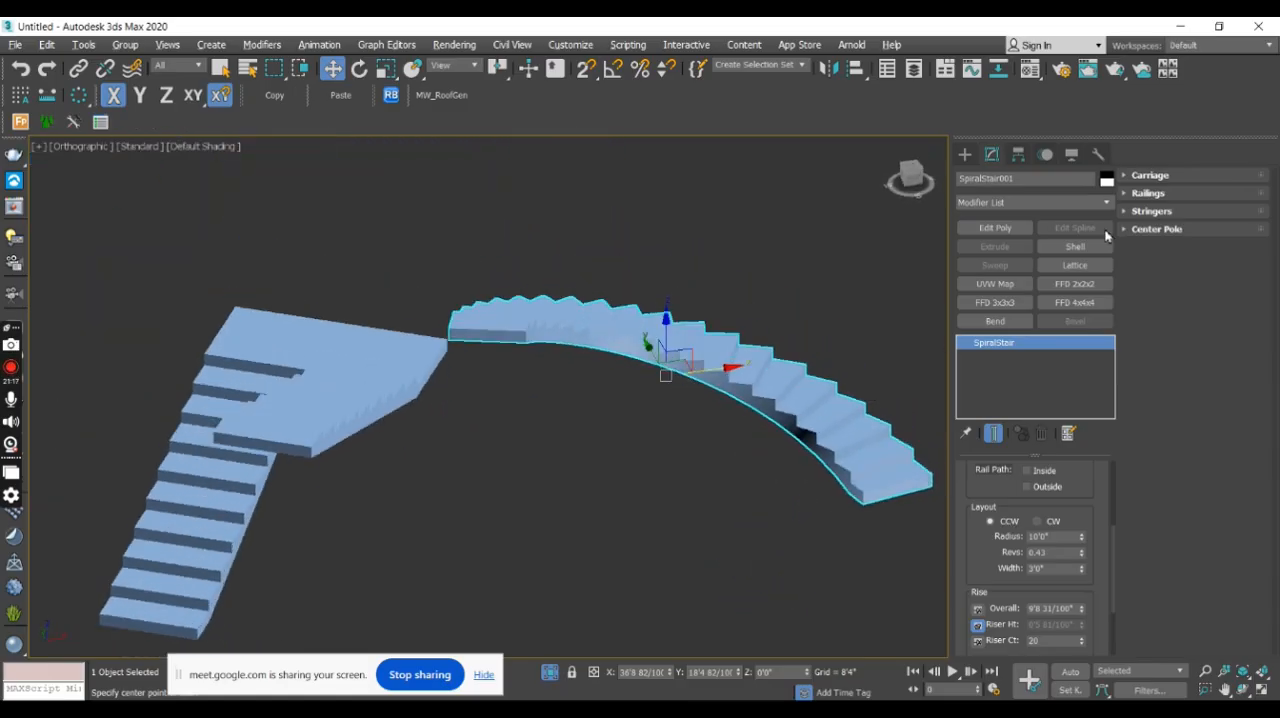
- Change the spiral stair's object color to grey
{"action": "left_click", "coordinate": [1106, 180]}
{"action": "left_click", "coordinate": [478, 297]}
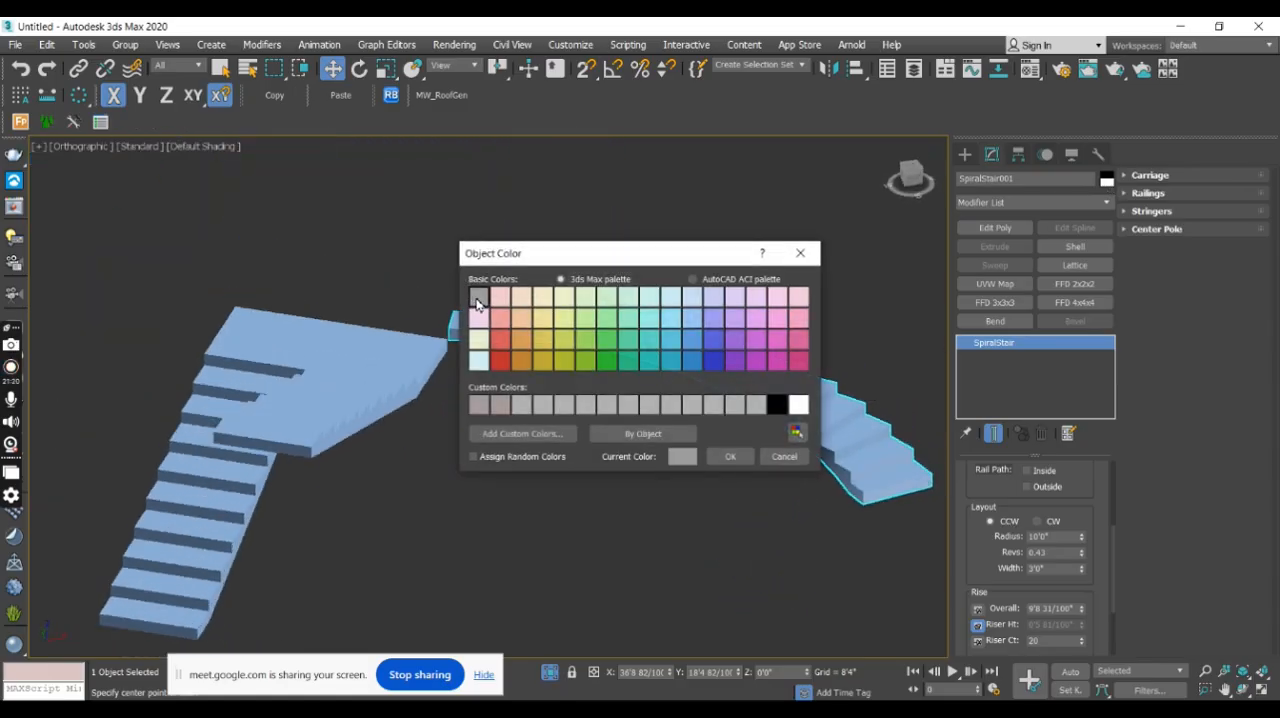
{"action": "left_click", "coordinate": [730, 456]}
{"action": "middle_click_drag", "start_coordinate": [730, 456], "coordinate": [690, 487], "text": "alt"}
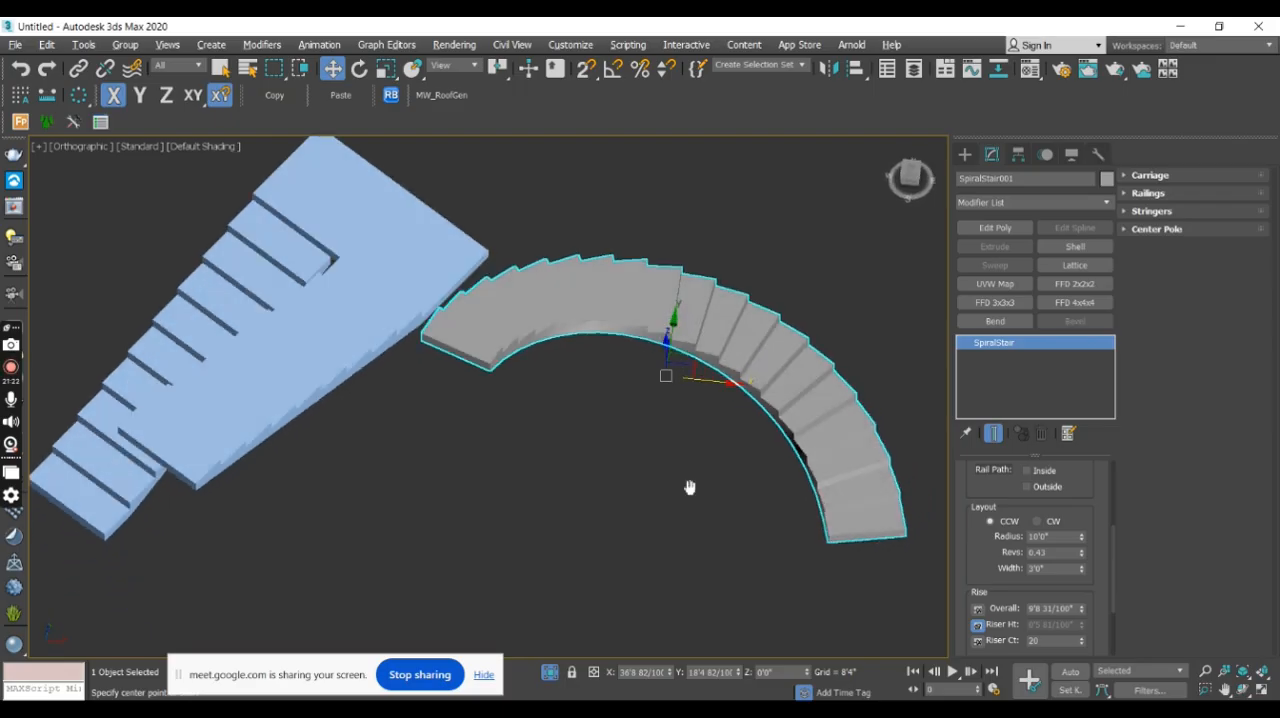
{"action": "scroll", "coordinate": [730, 463], "scroll_direction": "down", "scroll_amount": 6}
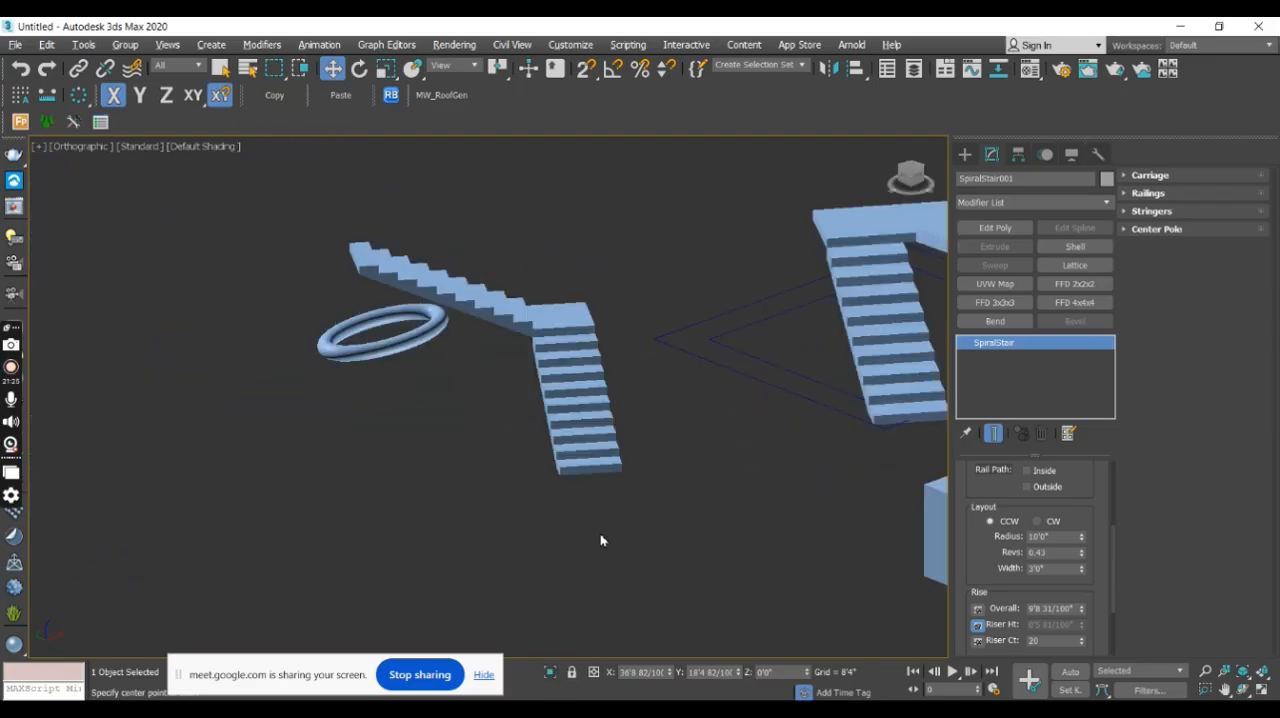
{"action": "scroll", "coordinate": [623, 420], "scroll_direction": "up", "scroll_amount": 3}
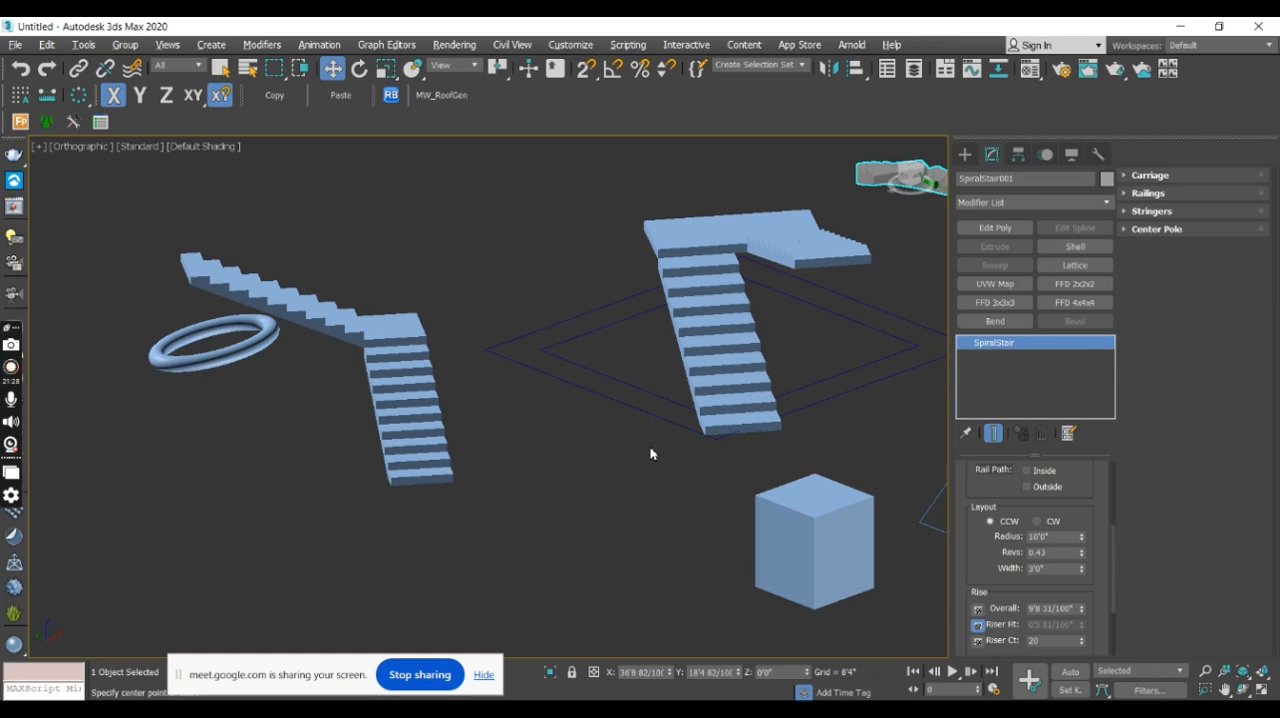
{"action": "key", "text": "ctrl+s"}
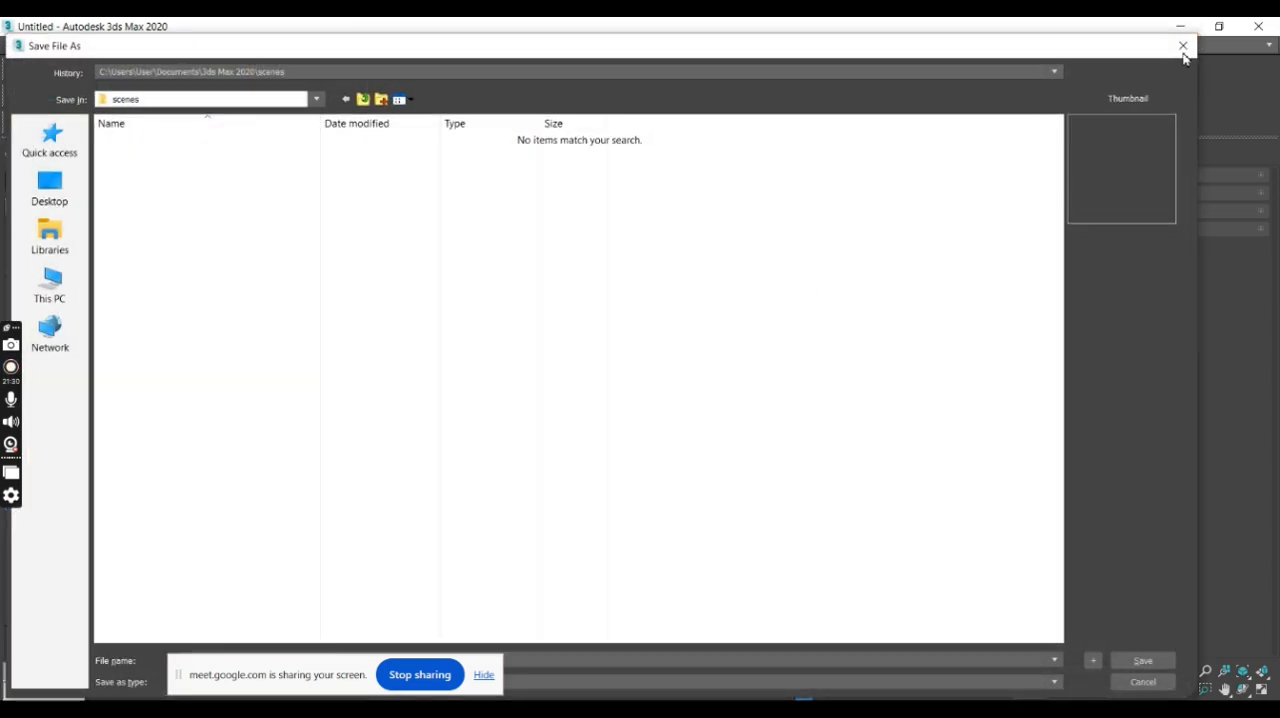
{"action": "left_click", "coordinate": [1183, 46]}
- Move the box beside the stairs into empty space at about X -53'10" and frame it closely
{"action": "left_click", "coordinate": [801, 551]}
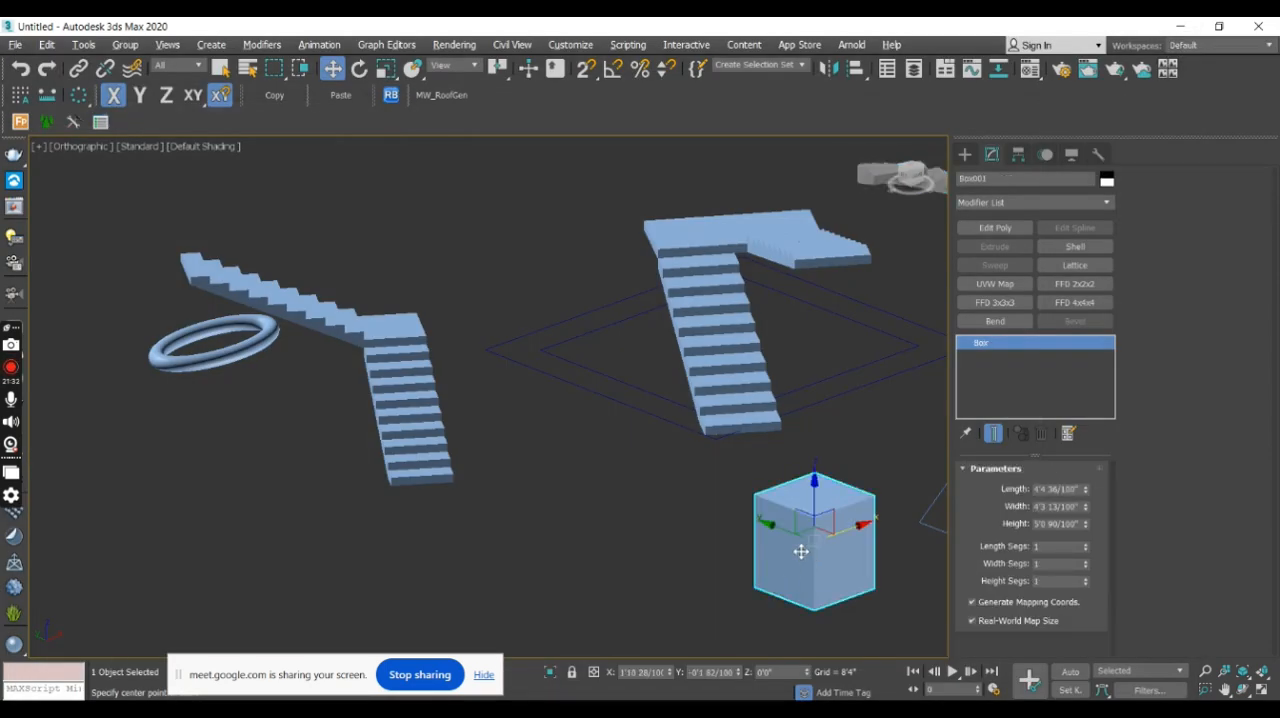
{"action": "middle_click_drag", "start_coordinate": [801, 551], "coordinate": [775, 363]}
{"action": "scroll", "coordinate": [783, 363], "scroll_direction": "down", "scroll_amount": 4}
{"action": "left_click_drag", "start_coordinate": [816, 336], "coordinate": [427, 423]}
{"action": "middle_click_drag", "start_coordinate": [517, 522], "coordinate": [640, 525]}
{"action": "scroll", "coordinate": [575, 388], "scroll_direction": "up", "scroll_amount": 5}
{"action": "scroll", "coordinate": [585, 408], "scroll_direction": "down", "scroll_amount": 3}
{"action": "scroll", "coordinate": [610, 503], "scroll_direction": "up", "scroll_amount": 3}
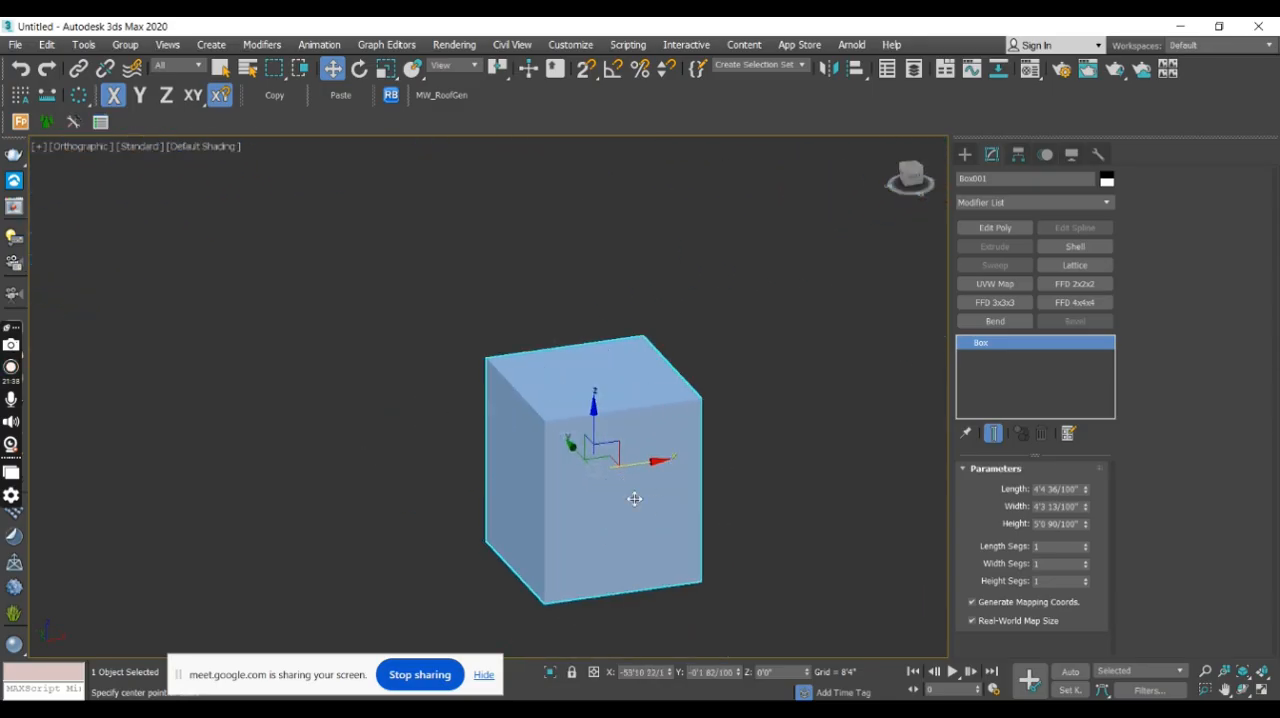
- Create a long thin box beside the cube, about 9'1" long, 1'4" wide and 0'7" high
{"action": "left_click", "coordinate": [965, 154]}
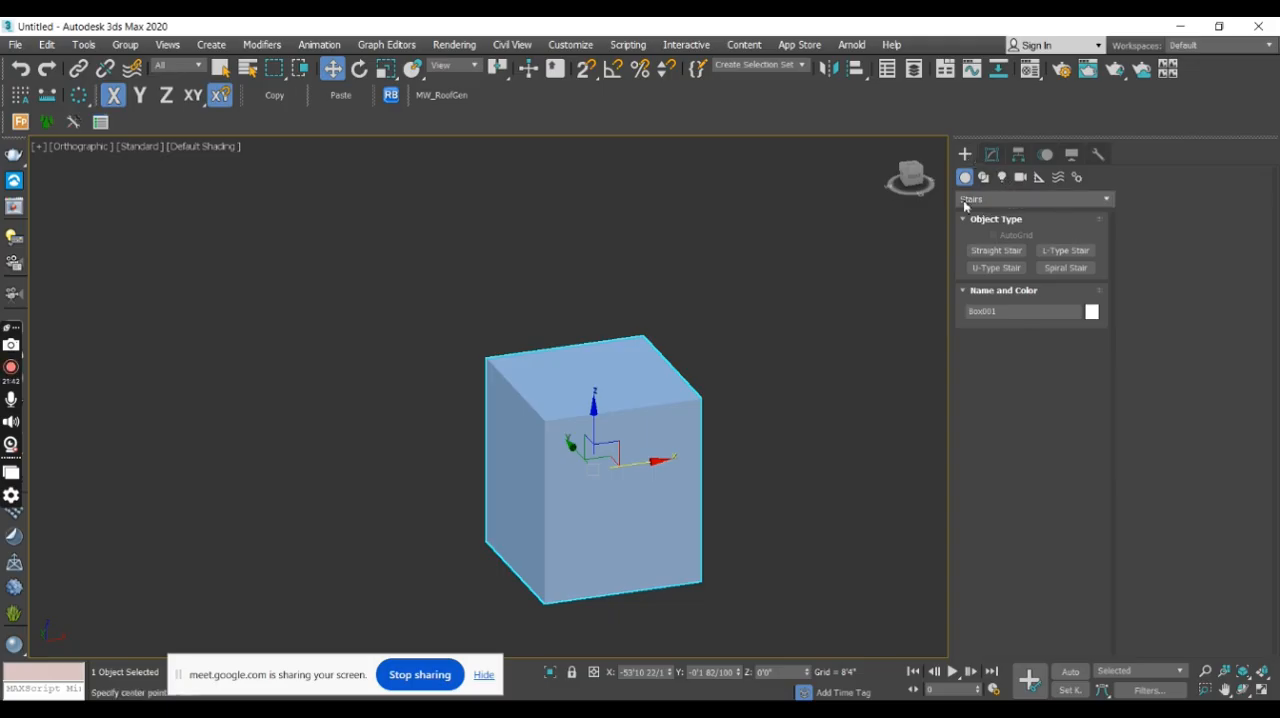
{"action": "left_click", "coordinate": [990, 199]}
{"action": "left_click", "coordinate": [1000, 212]}
{"action": "left_click", "coordinate": [1024, 255]}
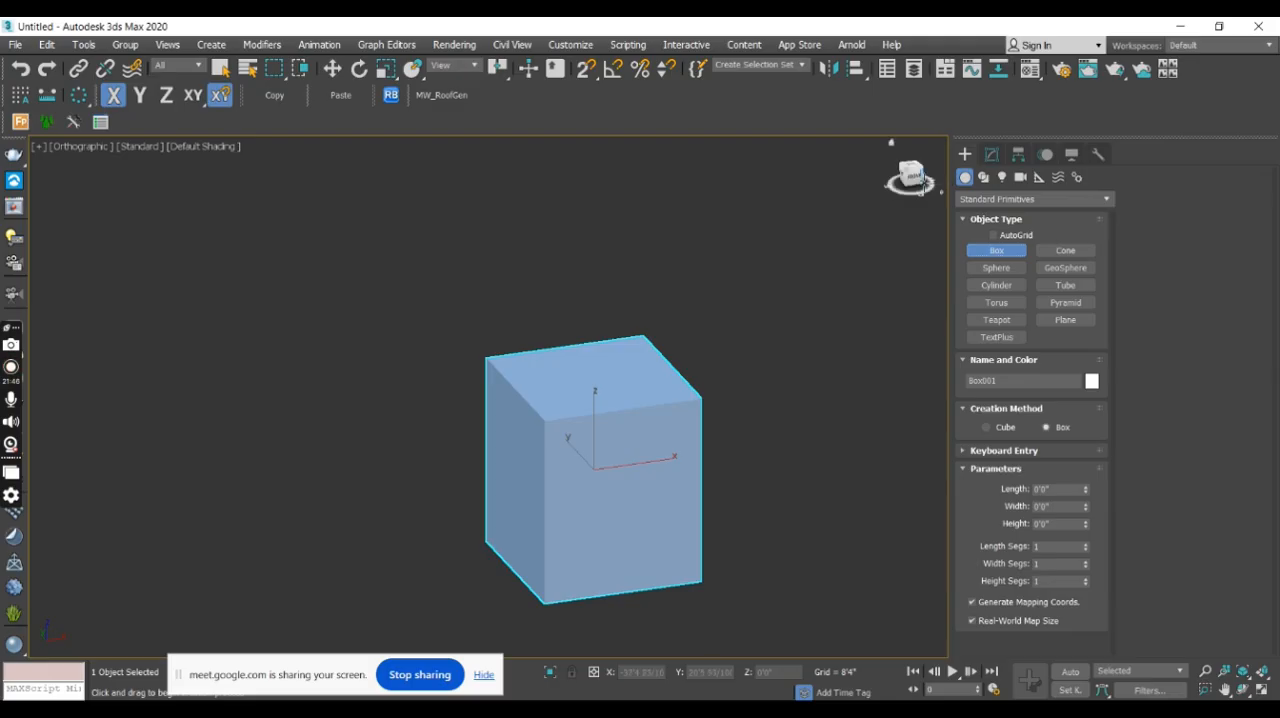
{"action": "left_click", "coordinate": [908, 180]}
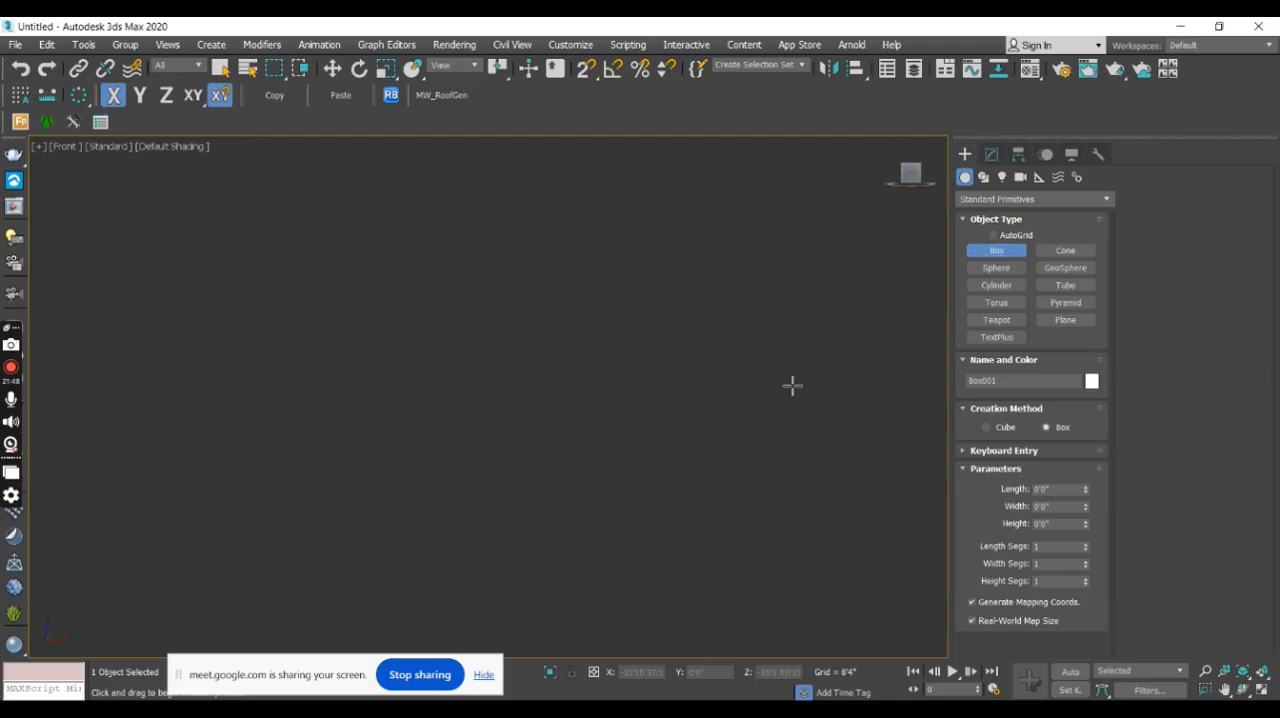
{"action": "scroll", "coordinate": [792, 385], "scroll_direction": "down", "scroll_amount": 4}
{"action": "middle_click_drag", "start_coordinate": [667, 337], "coordinate": [694, 366], "text": "alt"}
{"action": "scroll", "coordinate": [675, 286], "scroll_direction": "up", "scroll_amount": 3}
{"action": "left_click_drag", "start_coordinate": [675, 286], "coordinate": [734, 371]}
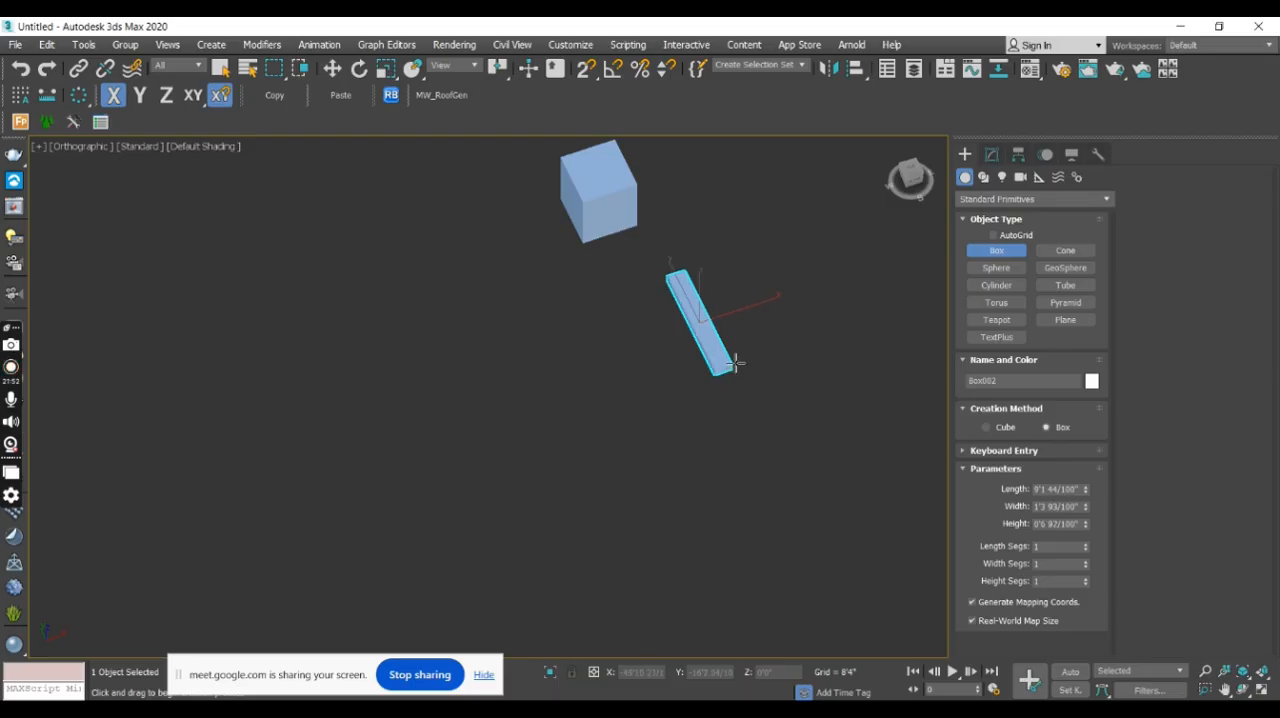
{"action": "left_click", "coordinate": [735, 358]}
- Move the long thin box along Y to about 0'8" so that it runs through the cube
{"action": "key", "text": "w"}
{"action": "middle_click_drag", "start_coordinate": [741, 361], "coordinate": [762, 345], "text": "alt"}
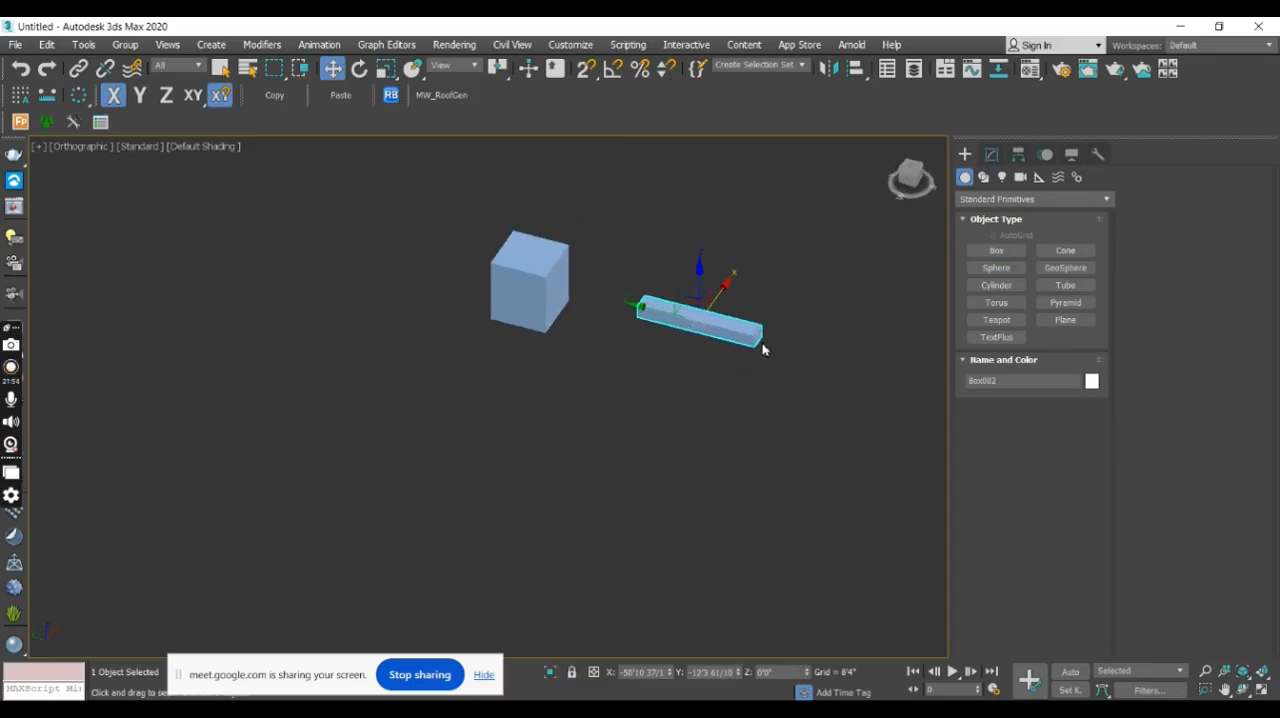
{"action": "left_click_drag", "start_coordinate": [636, 304], "coordinate": [476, 289]}
{"action": "middle_click_drag", "start_coordinate": [566, 299], "coordinate": [505, 298], "text": "alt"}
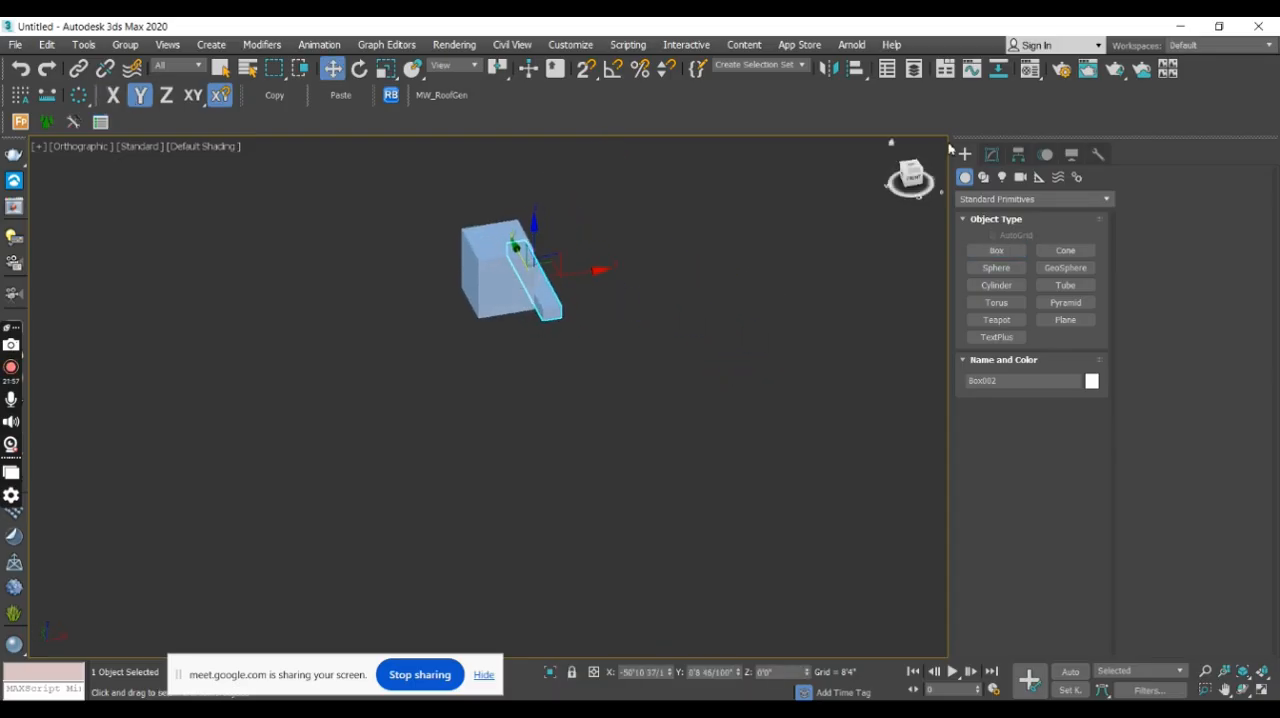
- Select the cube together with the long thin box and isolate both from the other objects
{"action": "left_click", "coordinate": [920, 190]}
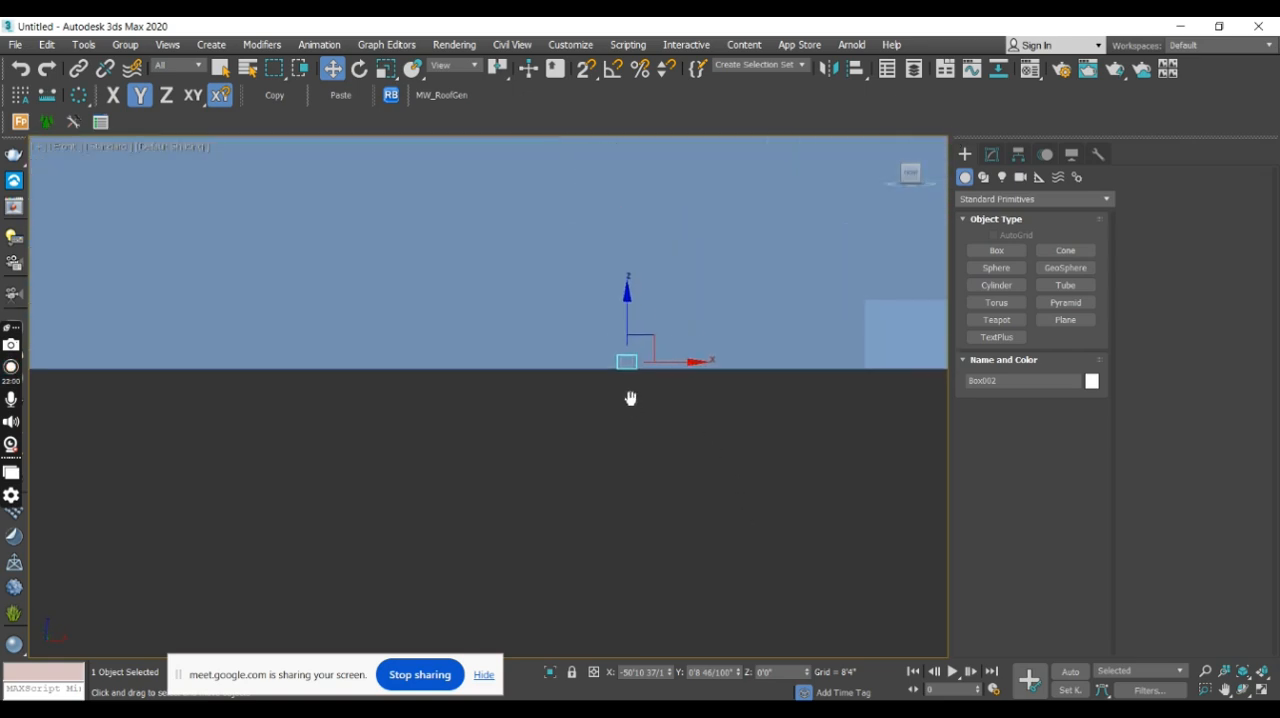
{"action": "scroll", "coordinate": [642, 396], "scroll_direction": "down", "scroll_amount": 3}
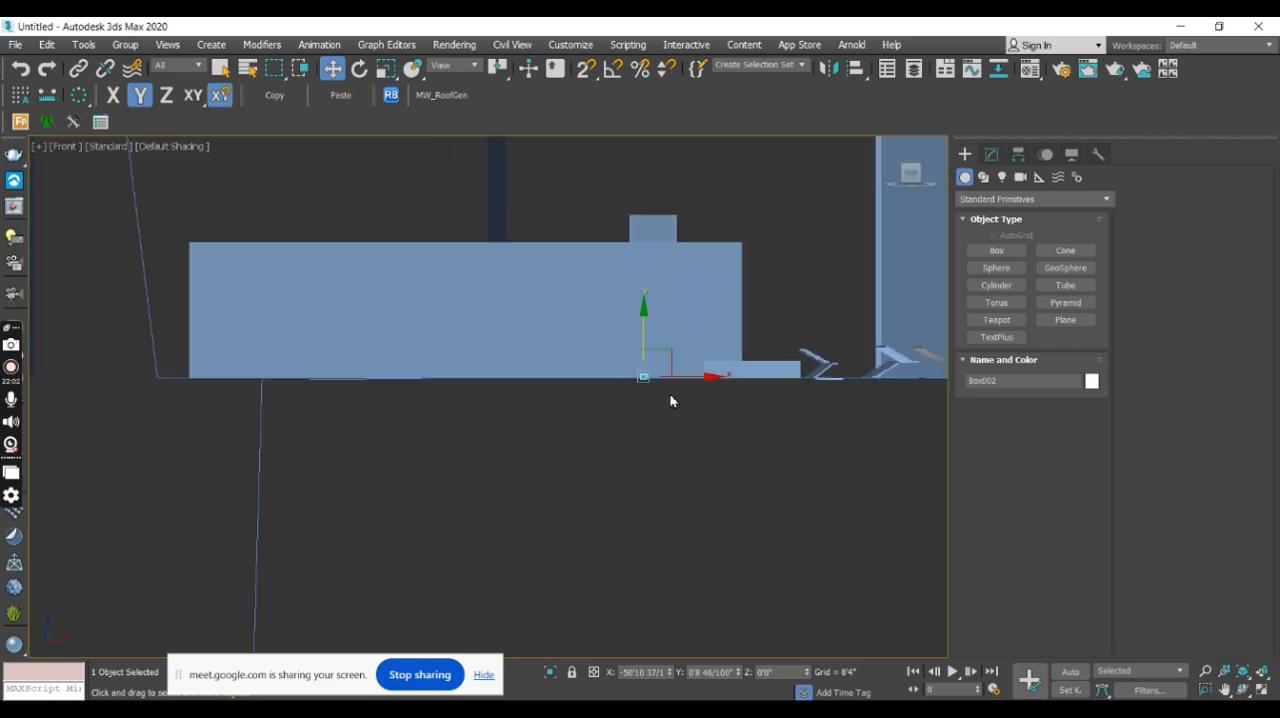
{"action": "middle_click_drag", "start_coordinate": [672, 401], "coordinate": [689, 410], "text": "alt"}
{"action": "scroll", "coordinate": [680, 402], "scroll_direction": "up", "scroll_amount": 4}
{"action": "left_click", "coordinate": [628, 368], "text": "ctrl"}
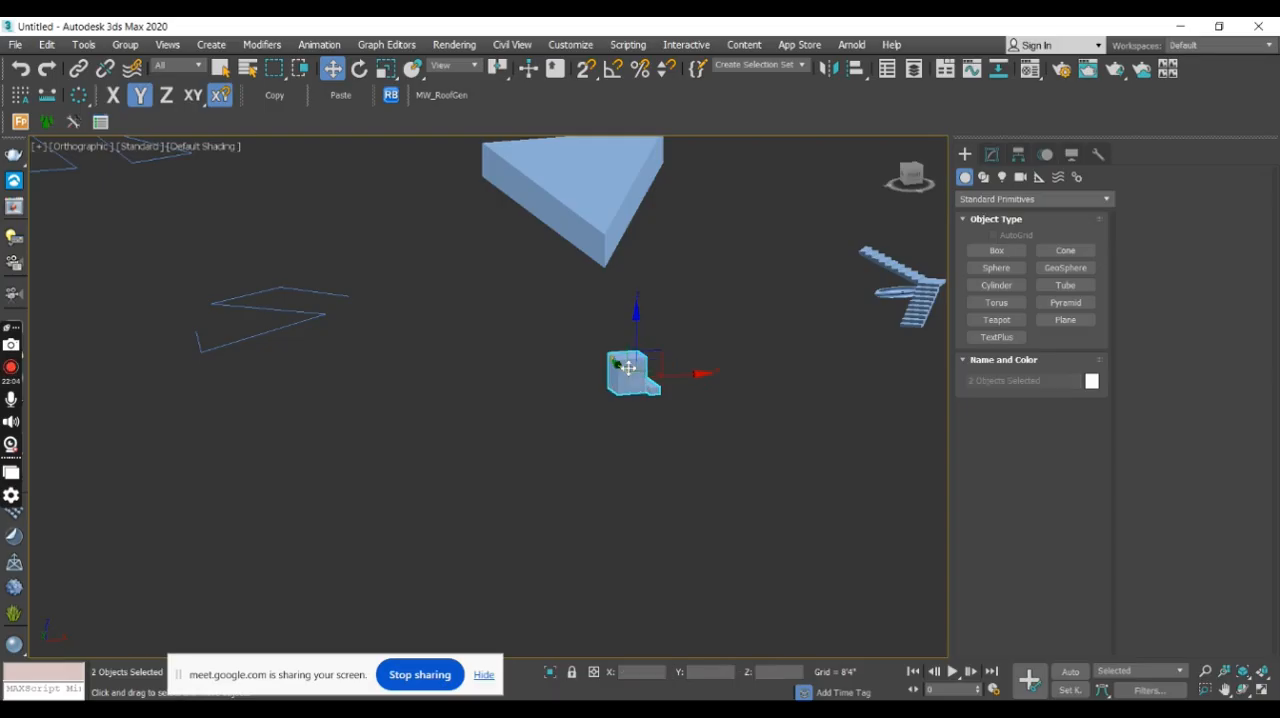
{"action": "left_click", "coordinate": [551, 674]}
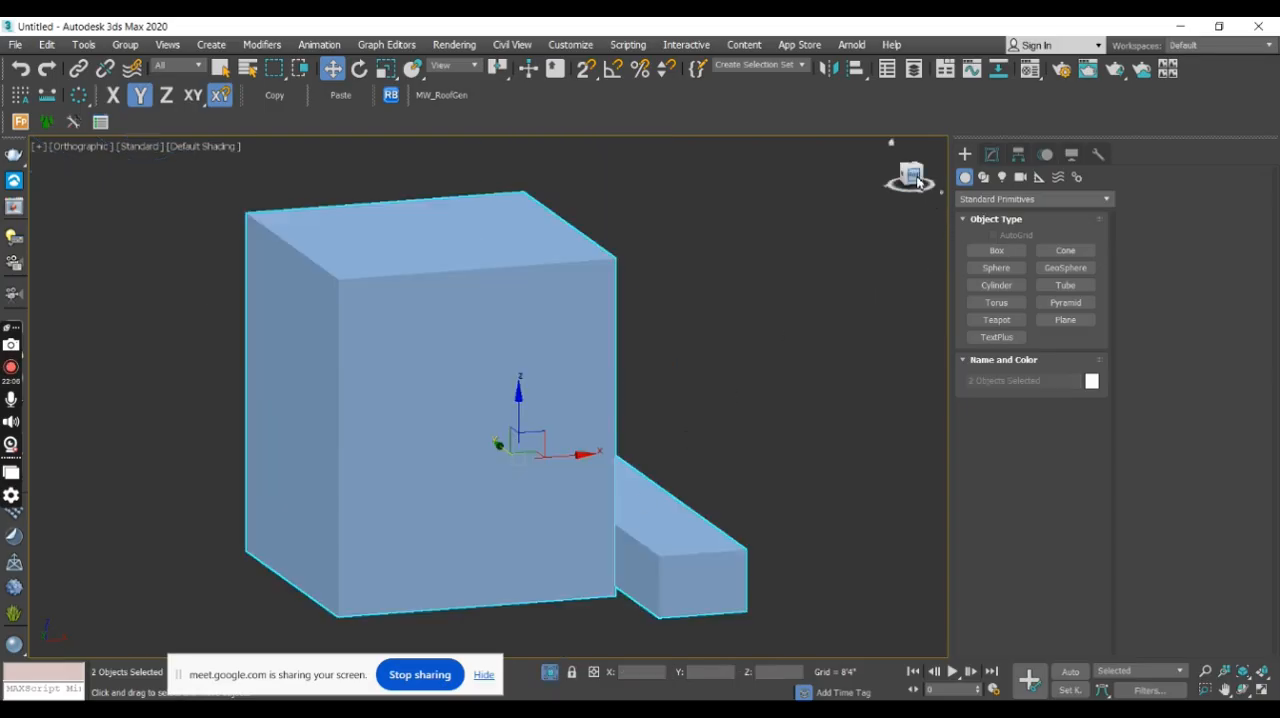
- In the front view, move the long thin box inside the cube's outline to about X -54'3" and Z 1'11"
{"action": "left_click", "coordinate": [914, 180]}
{"action": "middle_click_drag", "start_coordinate": [665, 340], "coordinate": [830, 521]}
{"action": "scroll", "coordinate": [832, 470], "scroll_direction": "down", "scroll_amount": 4}
{"action": "scroll", "coordinate": [612, 384], "scroll_direction": "up", "scroll_amount": 3}
{"action": "left_click", "coordinate": [668, 370]}
{"action": "middle_click_drag", "start_coordinate": [680, 366], "coordinate": [734, 467]}
{"action": "left_click_drag", "start_coordinate": [724, 397], "coordinate": [630, 369]}
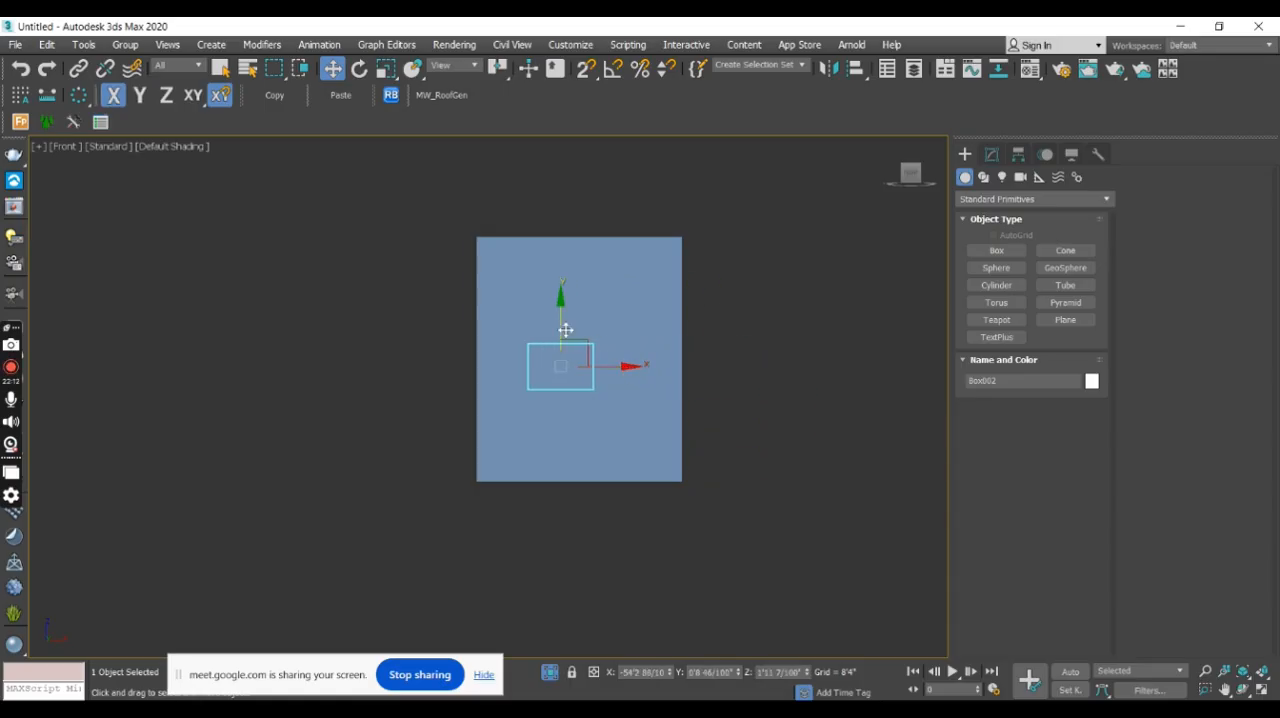
- Clone the long thin box vertically within the cube's outline as one independent Copy
{"action": "mouse_move", "coordinate": [559, 318]}
{"action": "left_mouse_down", "text": "shift"}
{"action": "mouse_move", "coordinate": [551, 371]}
{"action": "mouse_move", "coordinate": [563, 371]}
{"action": "mouse_move", "coordinate": [577, 262]}
{"action": "left_mouse_up", "text": "shift"}
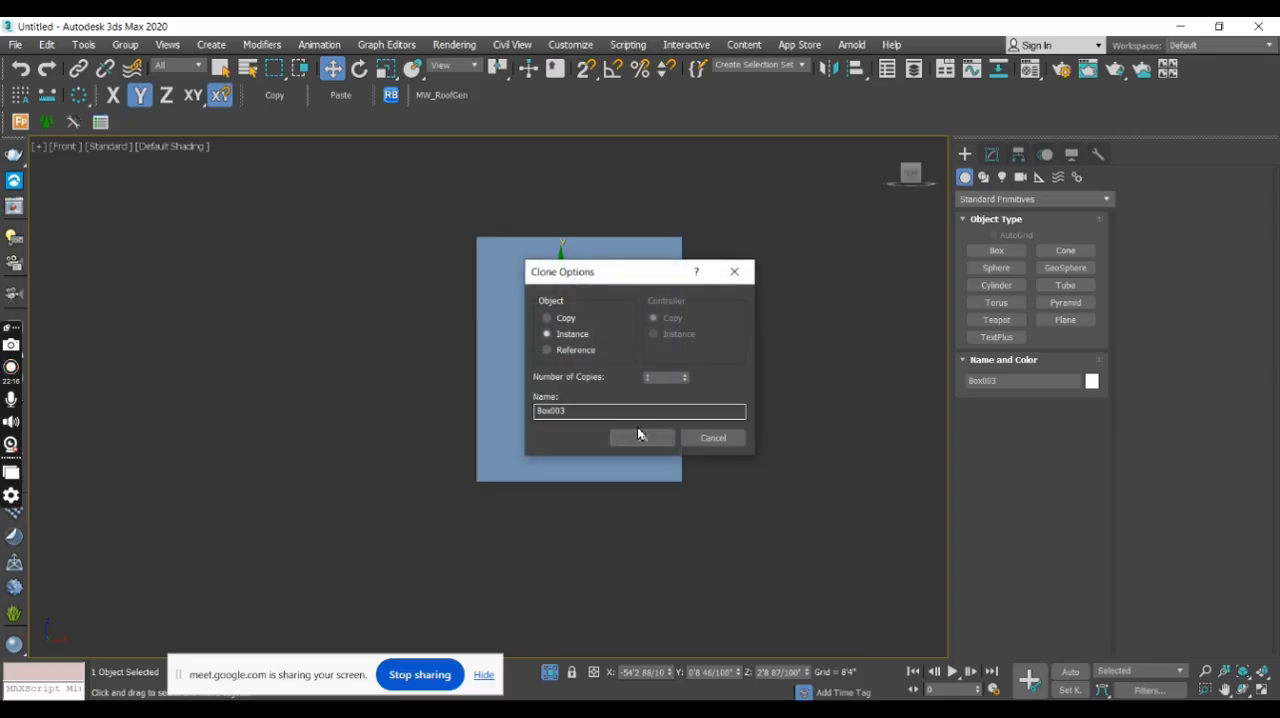
{"action": "left_click", "coordinate": [560, 318]}
{"action": "left_click", "coordinate": [640, 437]}
- Change the object color of both long thin boxes to grey
{"action": "mouse_move", "coordinate": [640, 437]}
{"action": "middle_mouse_down", "text": "alt"}
{"action": "mouse_move", "coordinate": [626, 443]}
{"action": "mouse_move", "coordinate": [689, 486]}
{"action": "middle_mouse_up", "text": "alt"}
{"action": "left_click", "coordinate": [689, 486], "text": "ctrl"}
{"action": "left_click", "coordinate": [1091, 381]}
{"action": "left_click", "coordinate": [706, 405]}
{"action": "left_click", "coordinate": [730, 456]}
{"action": "left_click", "coordinate": [898, 314]}
{"action": "middle_click_drag", "start_coordinate": [796, 310], "coordinate": [754, 323]}
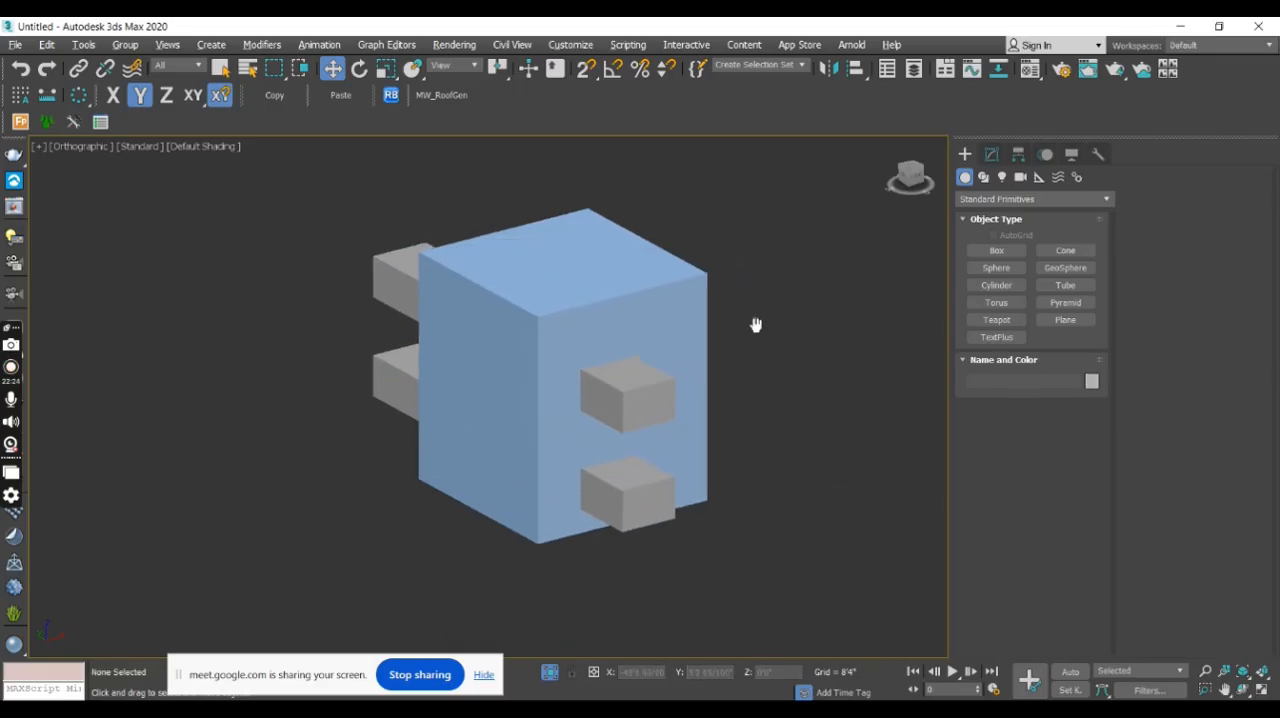
- Select the large cube and show the Compound Objects creation tools
{"action": "left_click", "coordinate": [688, 302]}
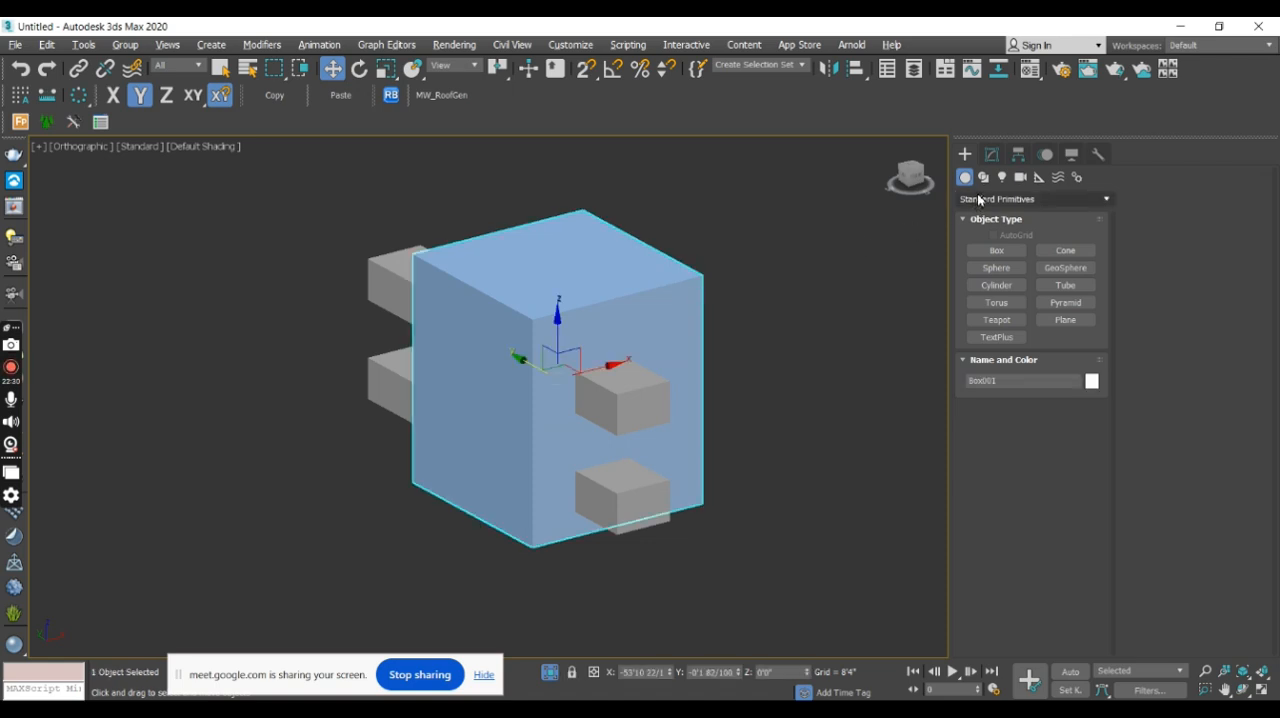
{"action": "left_click", "coordinate": [989, 201]}
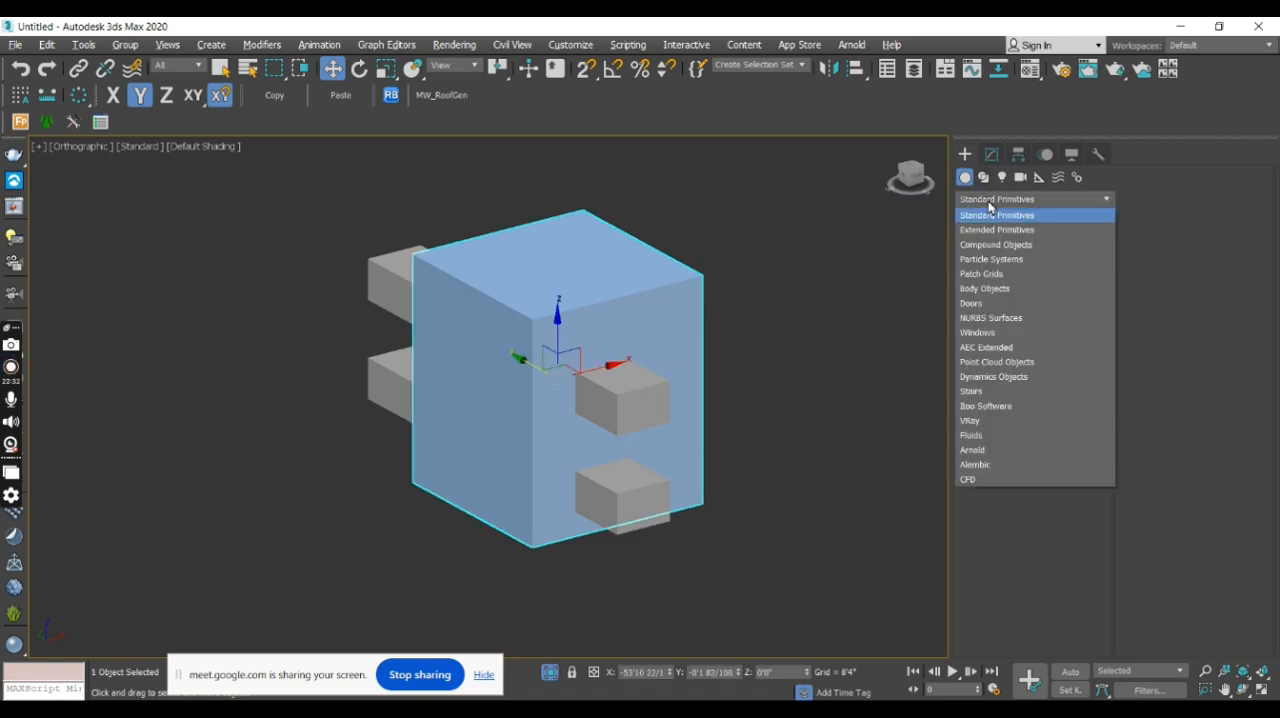
{"action": "left_click", "coordinate": [1018, 246]}
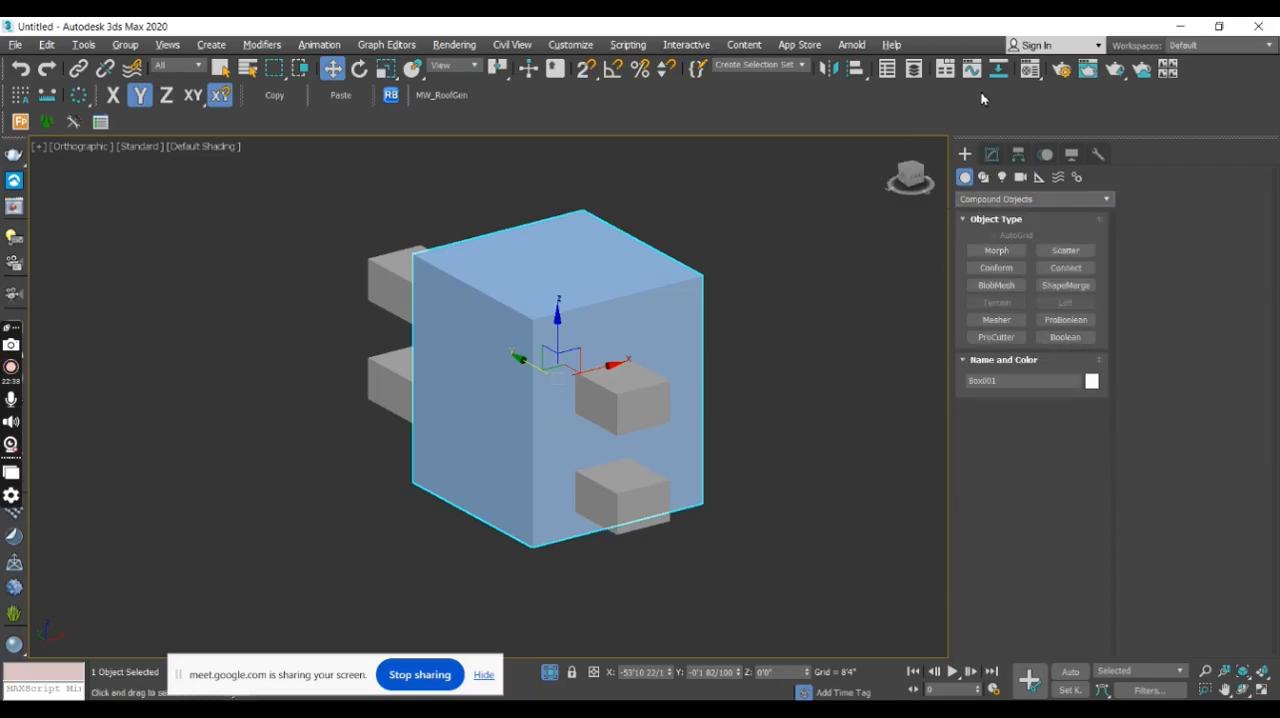
- Subtract both small protruding boxes from the large box with ProBoolean to cut two rectangular openings through it
{"action": "left_click", "coordinate": [1089, 331]}
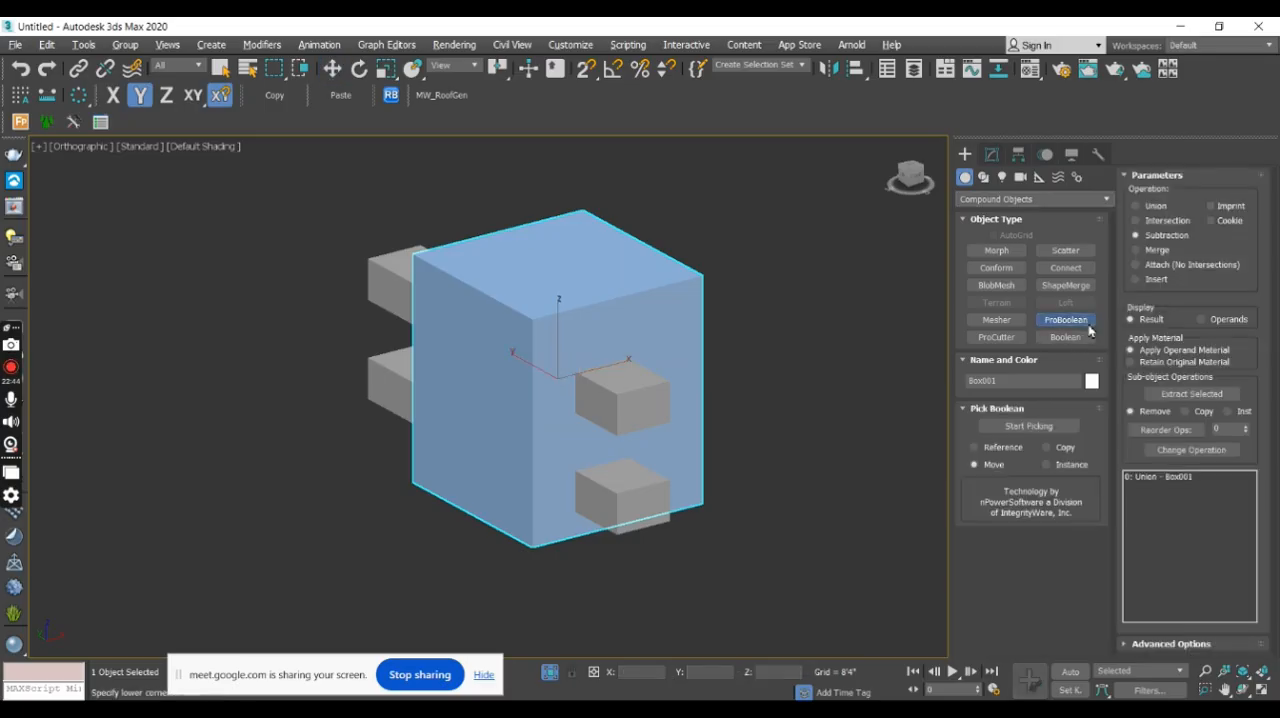
{"action": "left_click", "coordinate": [1036, 426]}
{"action": "left_click", "coordinate": [636, 500]}
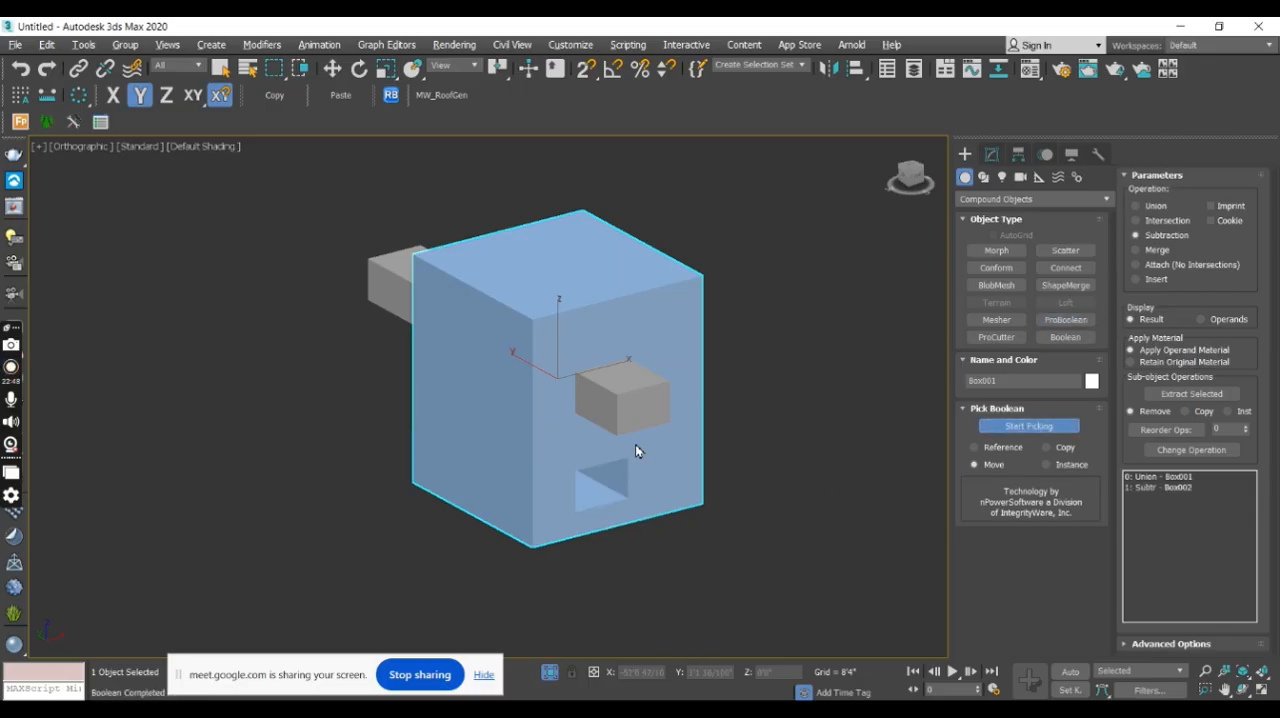
{"action": "left_click", "coordinate": [638, 401]}
{"action": "mouse_move", "coordinate": [778, 430]}
{"action": "middle_mouse_down", "text": "alt"}
{"action": "mouse_move", "coordinate": [731, 386]}
{"action": "mouse_move", "coordinate": [717, 400]}
{"action": "mouse_move", "coordinate": [810, 427]}
{"action": "mouse_move", "coordinate": [771, 511]}
{"action": "mouse_move", "coordinate": [660, 454]}
{"action": "mouse_move", "coordinate": [797, 349]}
{"action": "mouse_move", "coordinate": [768, 454]}
{"action": "mouse_move", "coordinate": [709, 443]}
{"action": "mouse_move", "coordinate": [799, 432]}
{"action": "middle_mouse_up", "text": "alt"}
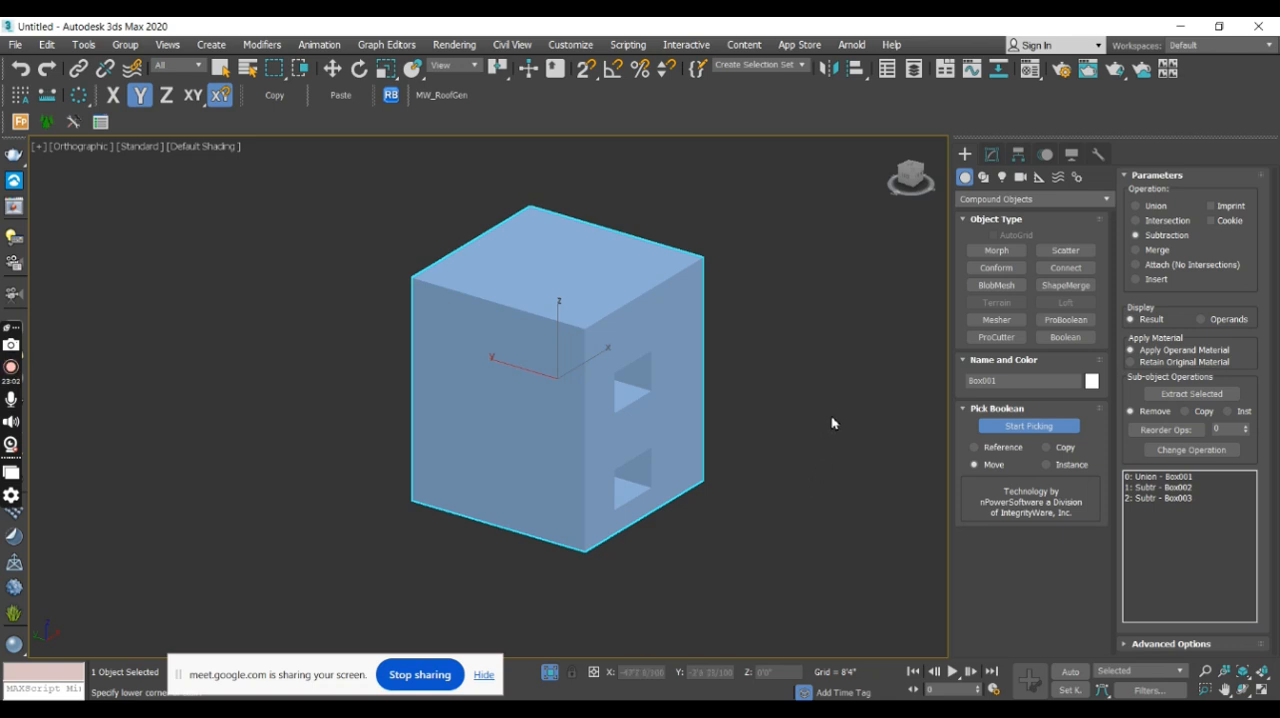
{"action": "scroll", "coordinate": [786, 415], "scroll_direction": "up", "scroll_amount": 2}
{"action": "middle_click_drag", "start_coordinate": [786, 415], "coordinate": [617, 430]}
{"action": "scroll", "coordinate": [569, 415], "scroll_direction": "down", "scroll_amount": 4}
- Create a second tall standard box beside the box with the two openings
{"action": "left_click", "coordinate": [985, 200]}
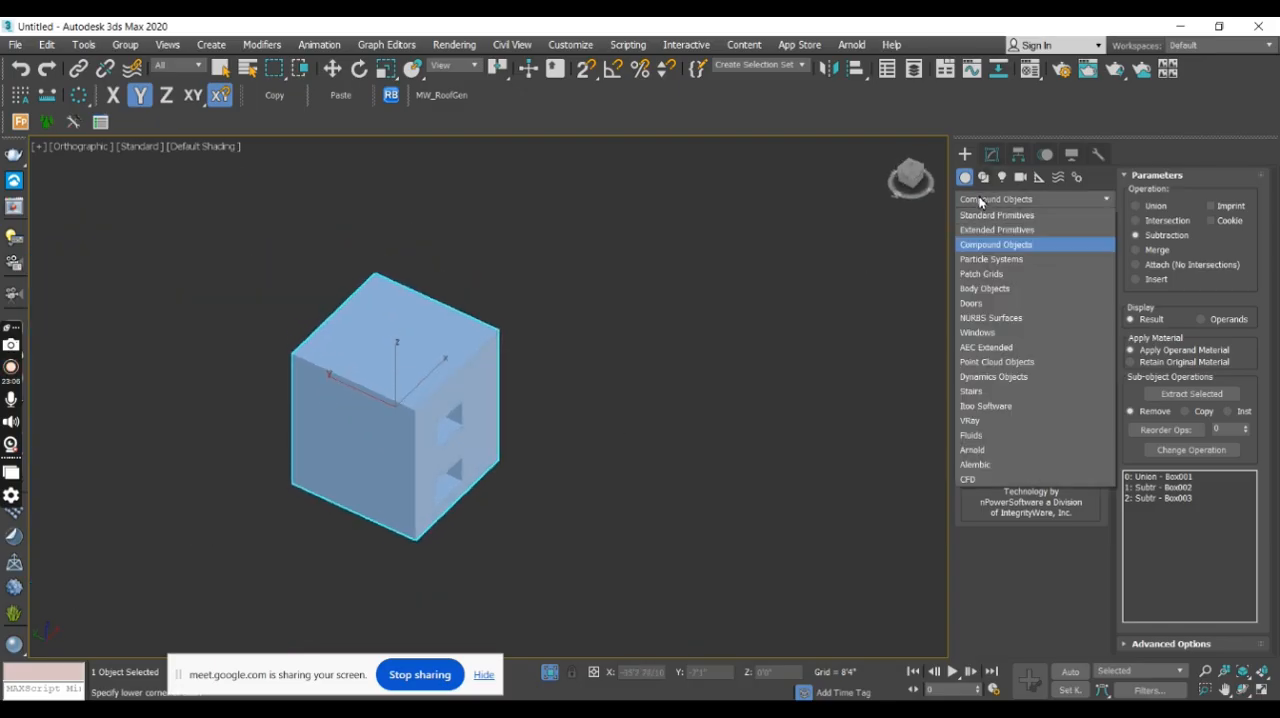
{"action": "left_click", "coordinate": [981, 214]}
{"action": "left_click", "coordinate": [975, 249]}
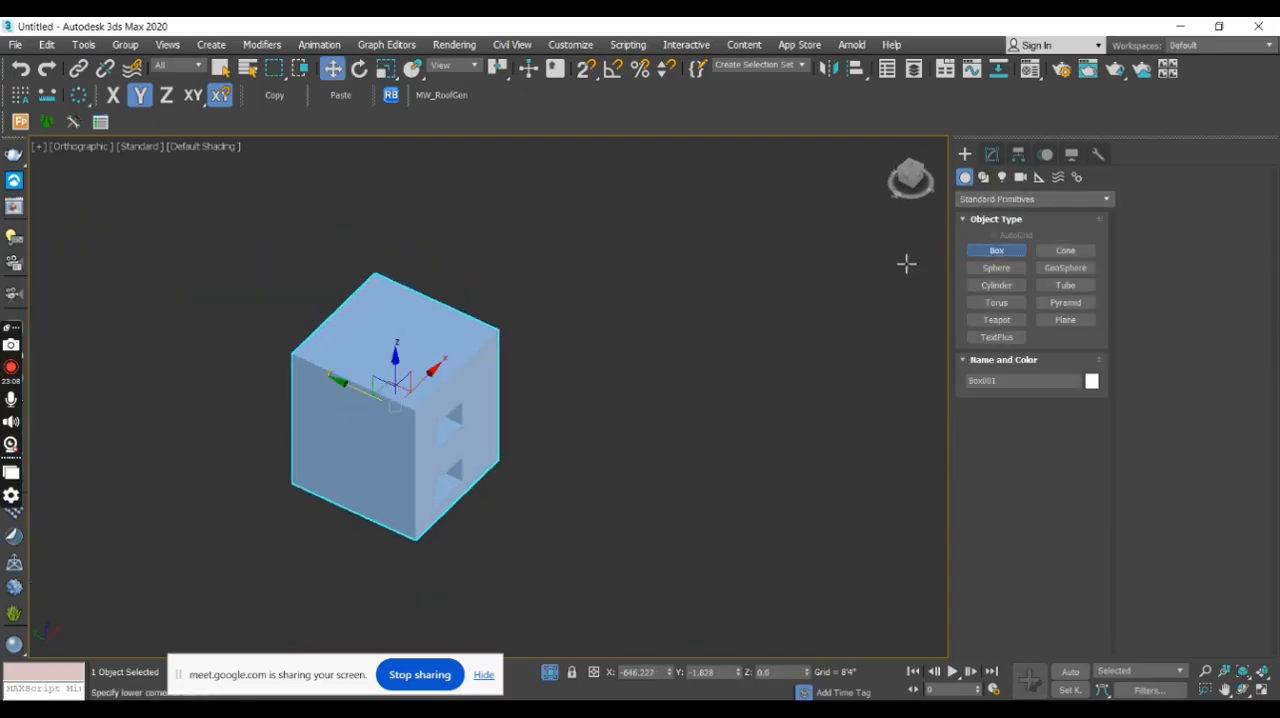
{"action": "left_click_drag", "start_coordinate": [666, 254], "coordinate": [514, 263]}
{"action": "left_click", "coordinate": [527, 115]}
{"action": "middle_click_drag", "start_coordinate": [652, 232], "coordinate": [625, 326]}
{"action": "right_click", "coordinate": [646, 319]}
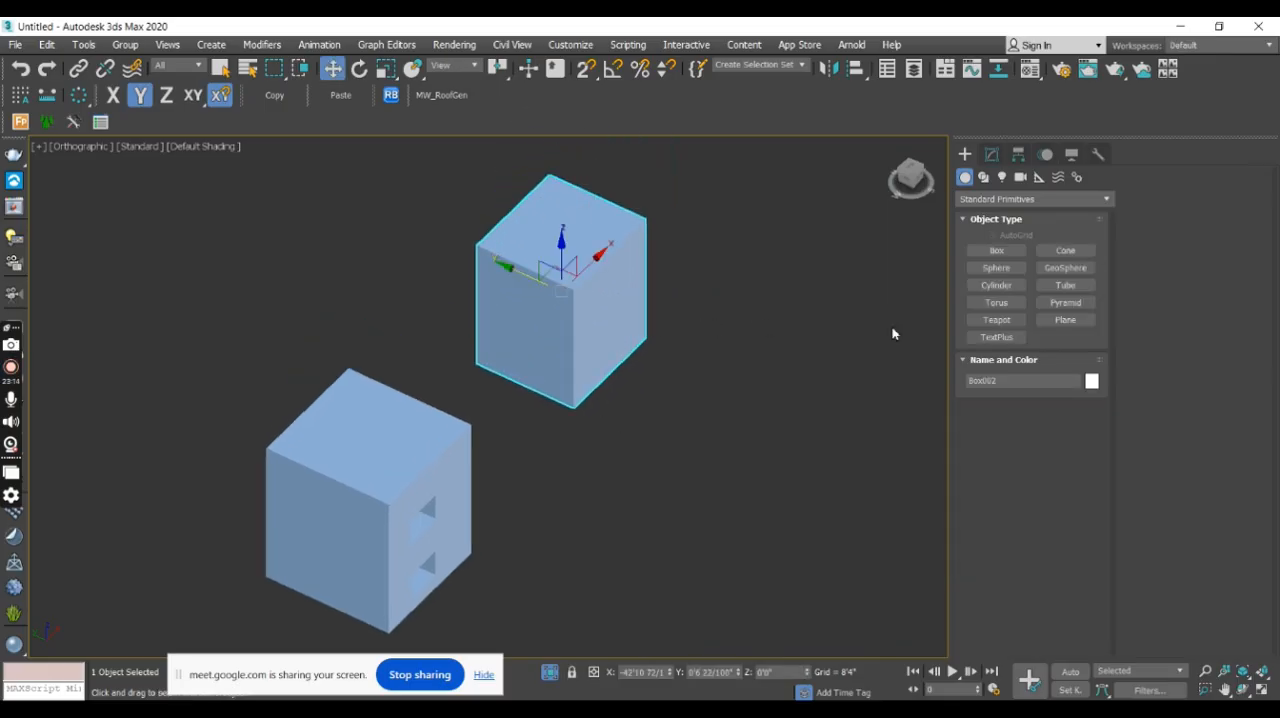
- Create a long box beside the second box, about 7'2" long, 1'8" wide and 1'7" high
{"action": "left_click", "coordinate": [1000, 251]}
{"action": "left_click_drag", "start_coordinate": [686, 380], "coordinate": [857, 506]}
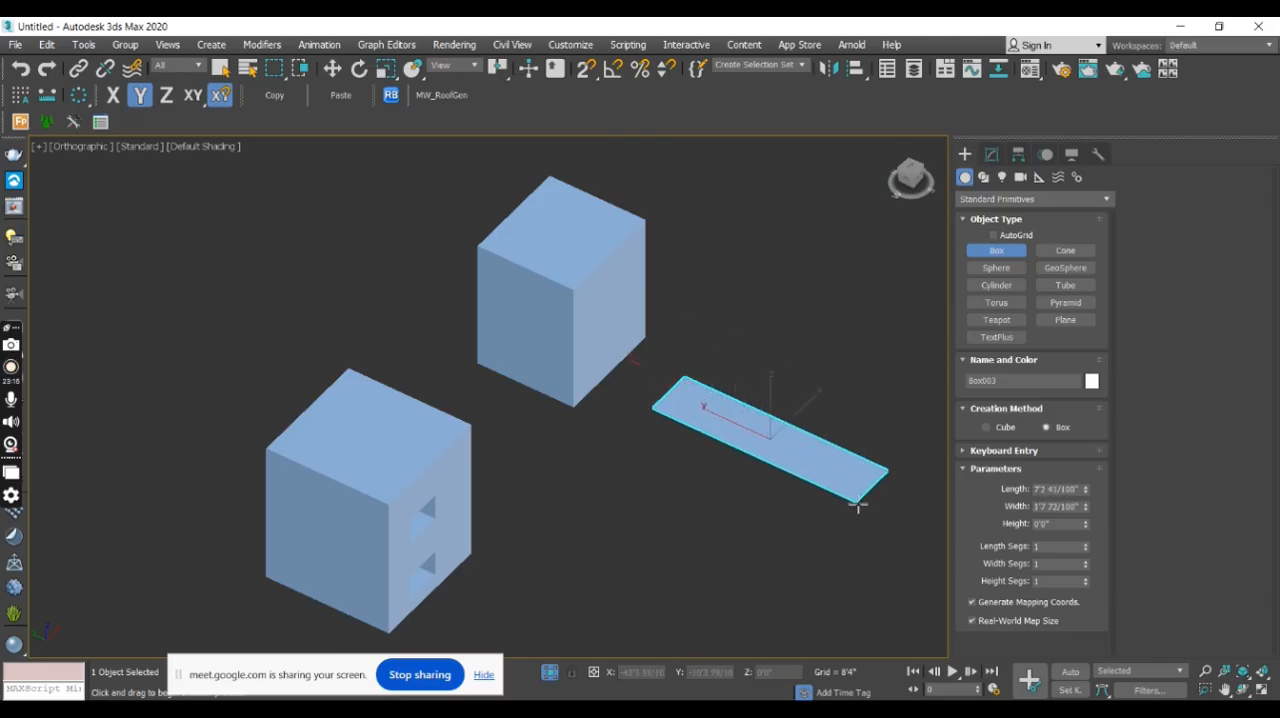
{"action": "left_click", "coordinate": [861, 450]}
{"action": "key", "text": "w"}
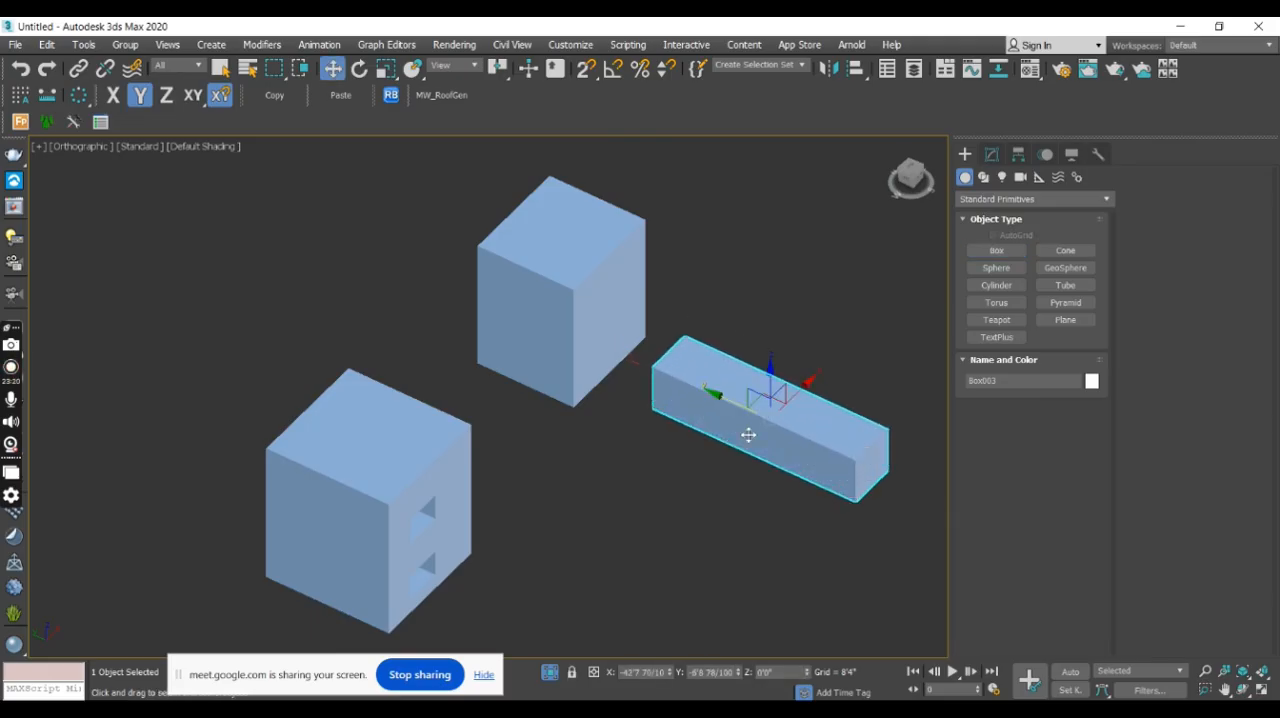
- Move the long box so it overlaps the upper part of the second box and projects beyond one side face
{"action": "left_click_drag", "start_coordinate": [768, 376], "coordinate": [769, 350]}
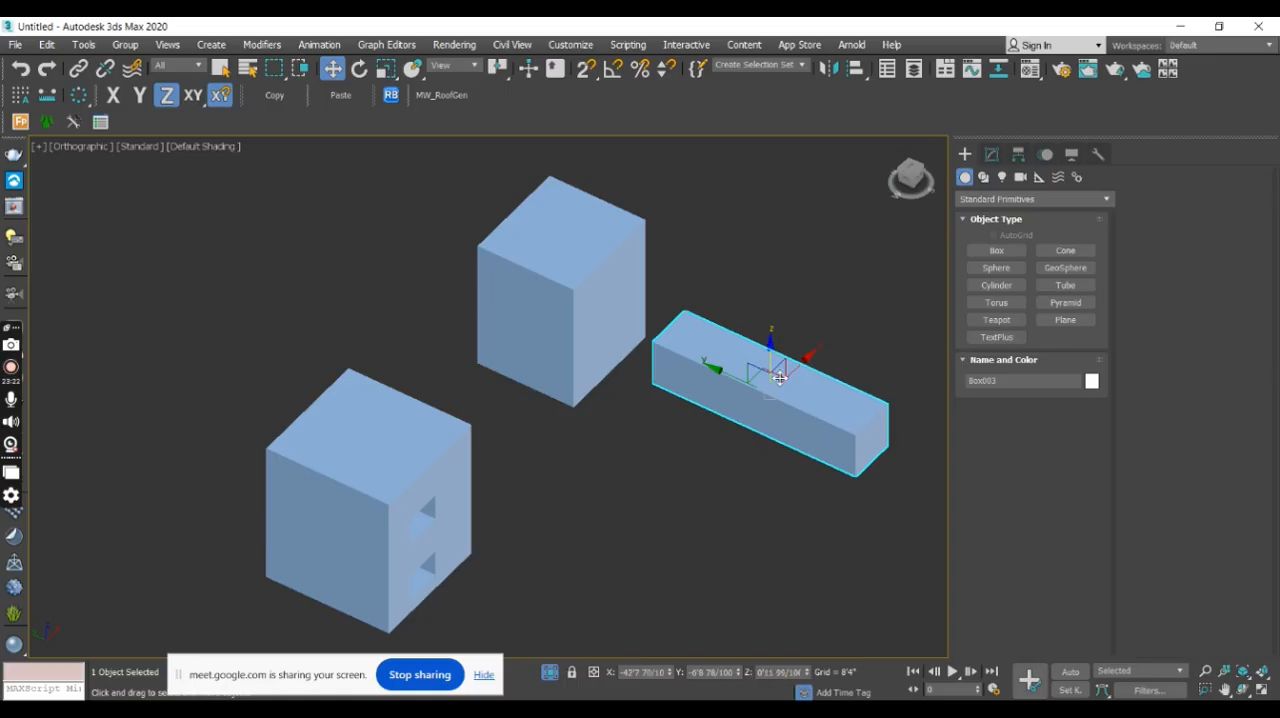
{"action": "middle_click_drag", "start_coordinate": [778, 374], "coordinate": [734, 373], "text": "alt"}
{"action": "left_click", "coordinate": [913, 182]}
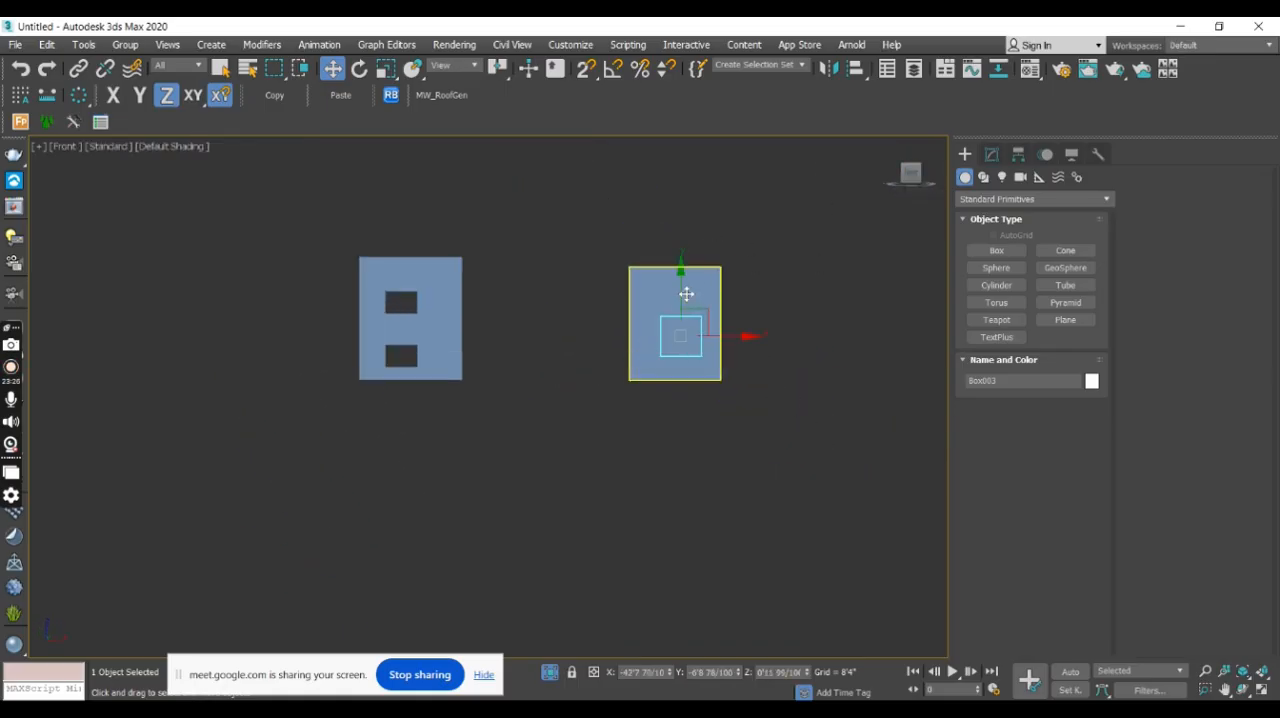
{"action": "left_click_drag", "start_coordinate": [740, 330], "coordinate": [731, 330]}
{"action": "middle_click_drag", "start_coordinate": [667, 346], "coordinate": [674, 396], "text": "alt"}
{"action": "left_click_drag", "start_coordinate": [621, 297], "coordinate": [570, 250]}
{"action": "middle_click_drag", "start_coordinate": [570, 250], "coordinate": [640, 295]}
{"action": "scroll", "coordinate": [645, 300], "scroll_direction": "up", "scroll_amount": 3}
{"action": "left_click_drag", "start_coordinate": [645, 341], "coordinate": [631, 251]}
{"action": "middle_click_drag", "start_coordinate": [631, 251], "coordinate": [586, 293], "text": "alt"}
{"action": "left_click_drag", "start_coordinate": [680, 312], "coordinate": [698, 314]}
{"action": "middle_click_drag", "start_coordinate": [698, 314], "coordinate": [760, 300], "text": "alt"}
- Change the long box's object color to purple
{"action": "left_click", "coordinate": [1092, 381]}
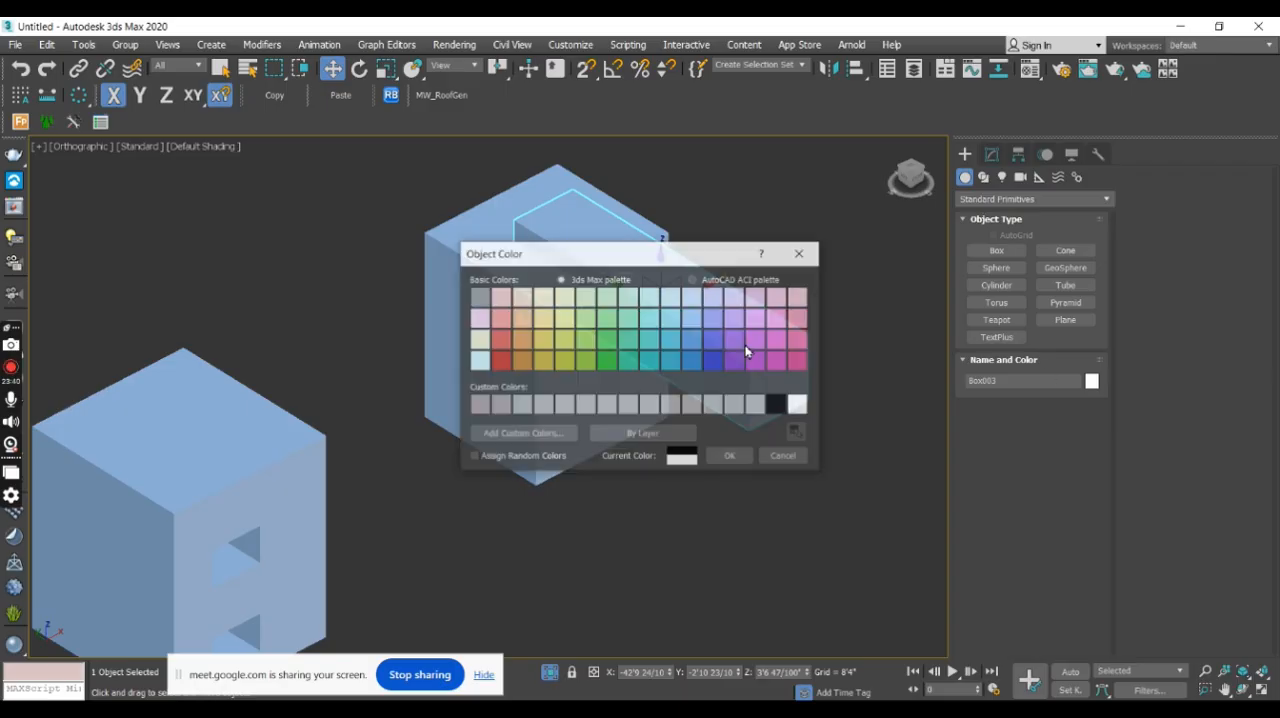
{"action": "left_click", "coordinate": [735, 340]}
{"action": "left_click", "coordinate": [745, 457]}
{"action": "left_click", "coordinate": [797, 303]}
{"action": "middle_click_drag", "start_coordinate": [789, 280], "coordinate": [817, 314]}
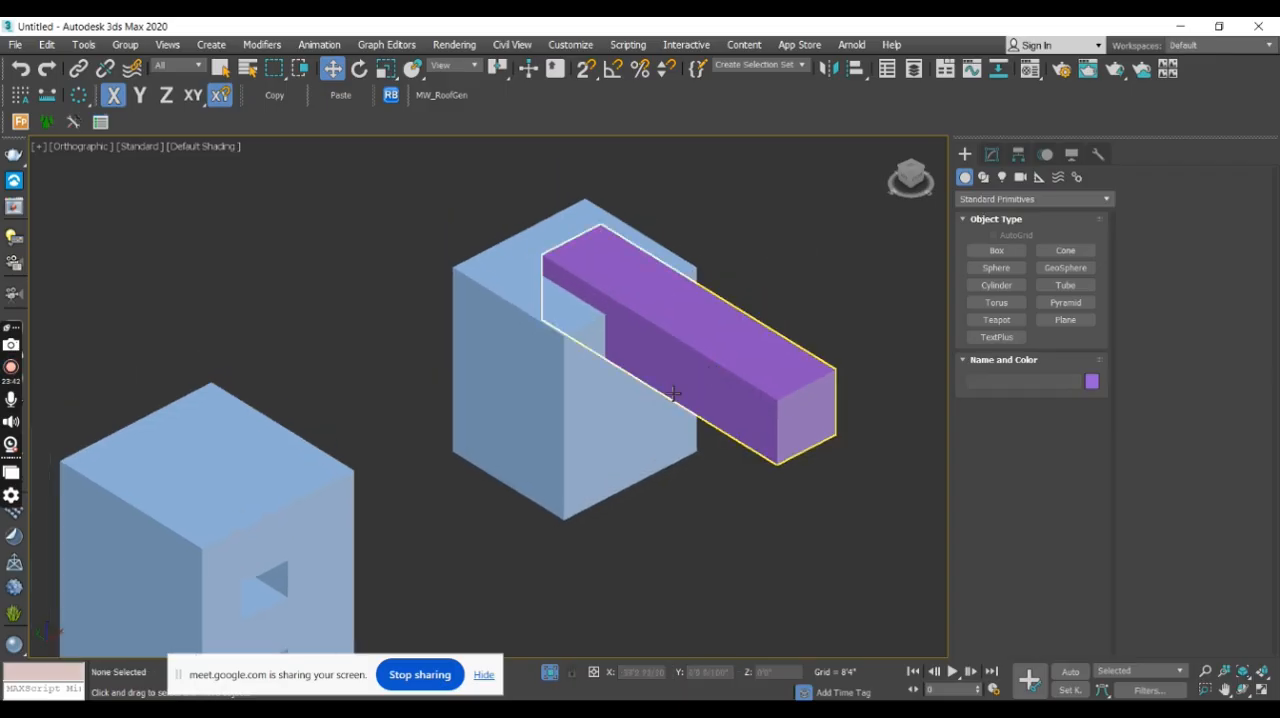
- Subtract the purple long box from the second box with ProBoolean to cut a notch in its top
{"action": "left_click", "coordinate": [598, 424]}
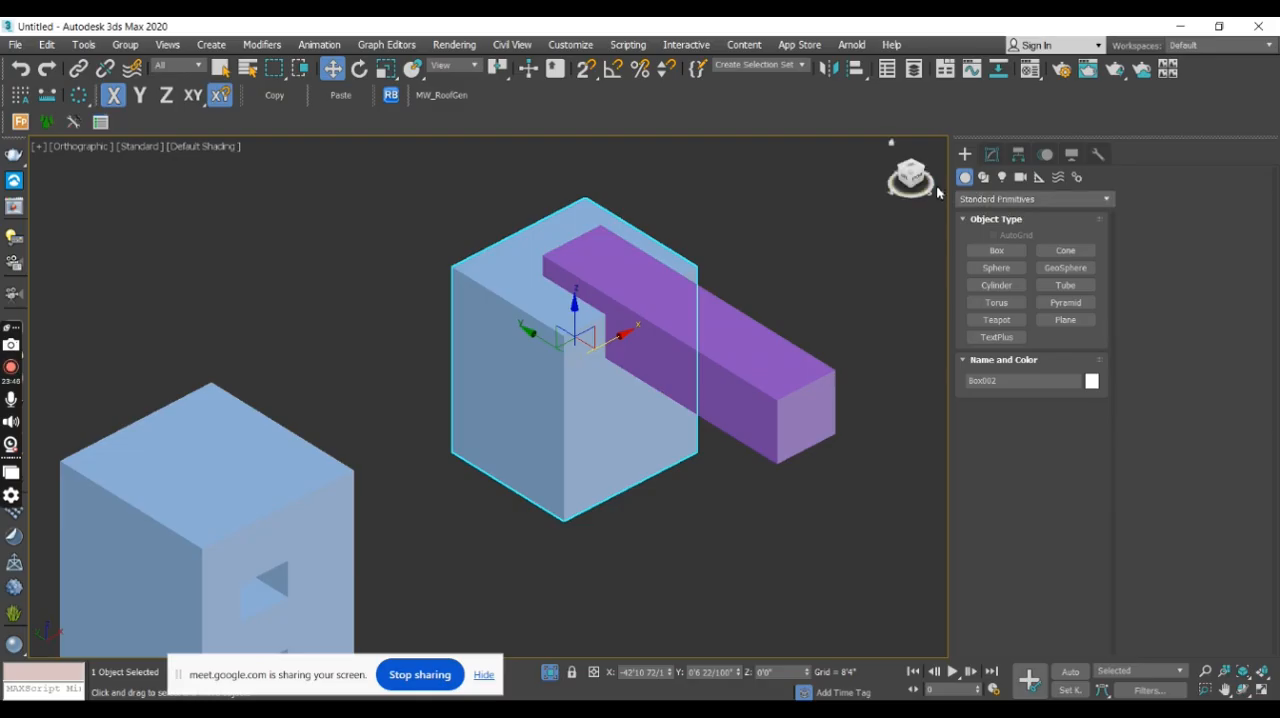
{"action": "left_click", "coordinate": [966, 178]}
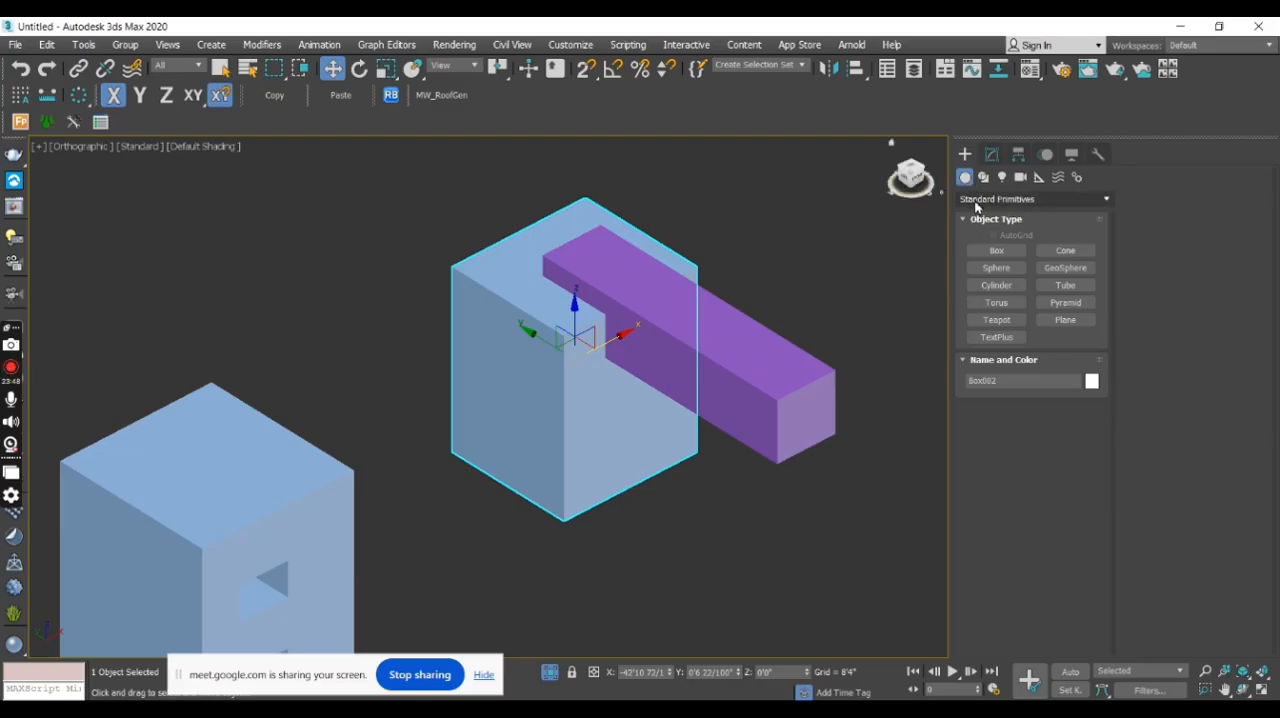
{"action": "left_click", "coordinate": [977, 200]}
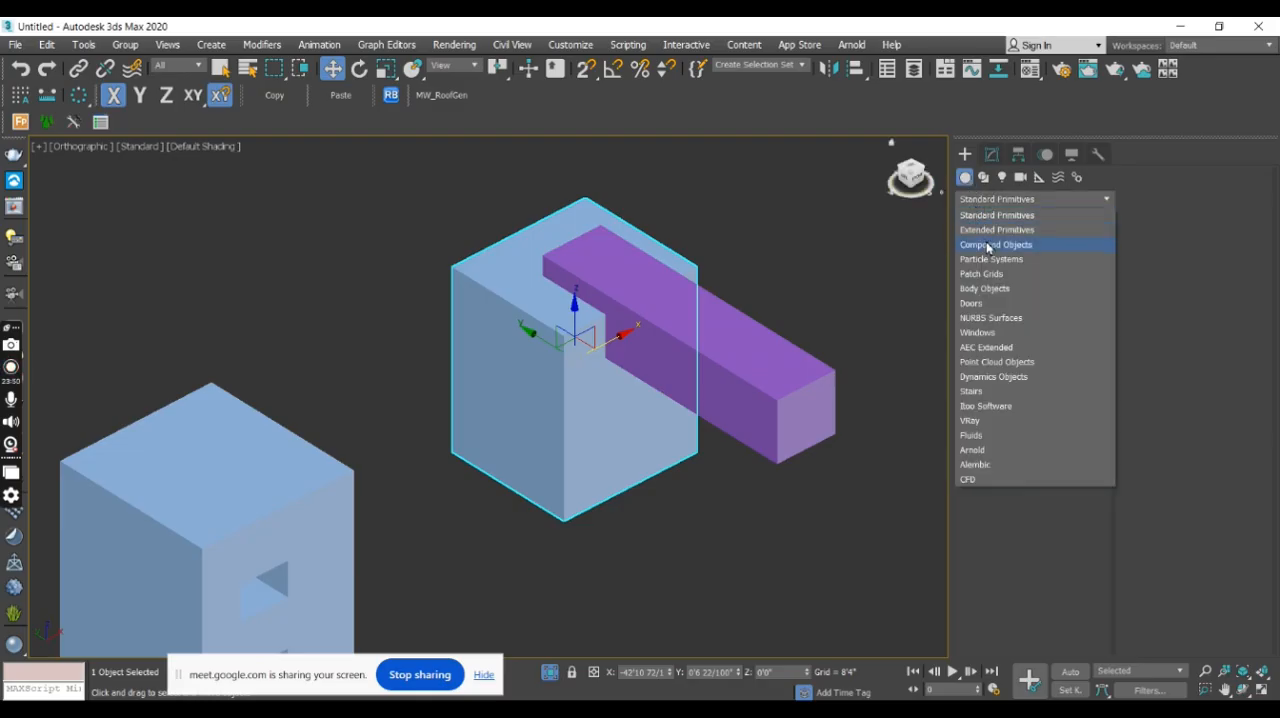
{"action": "left_click", "coordinate": [988, 251]}
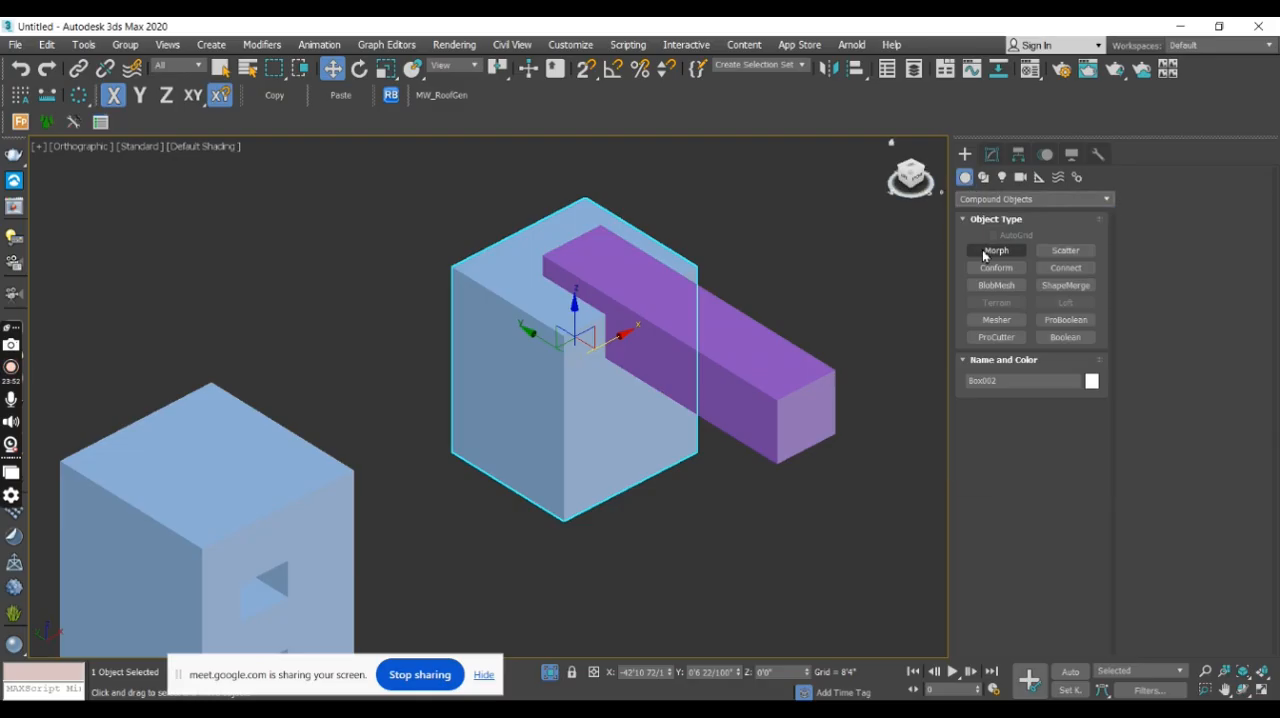
{"action": "left_click", "coordinate": [1066, 323]}
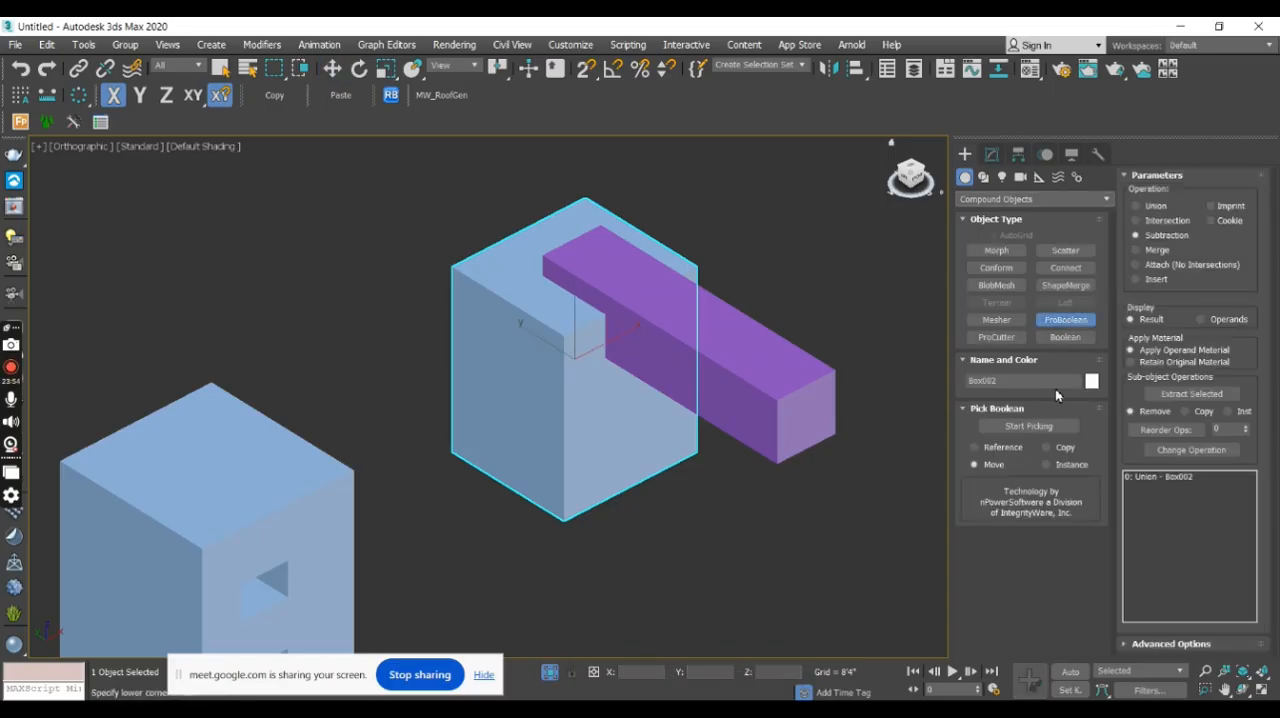
{"action": "left_click", "coordinate": [1052, 424]}
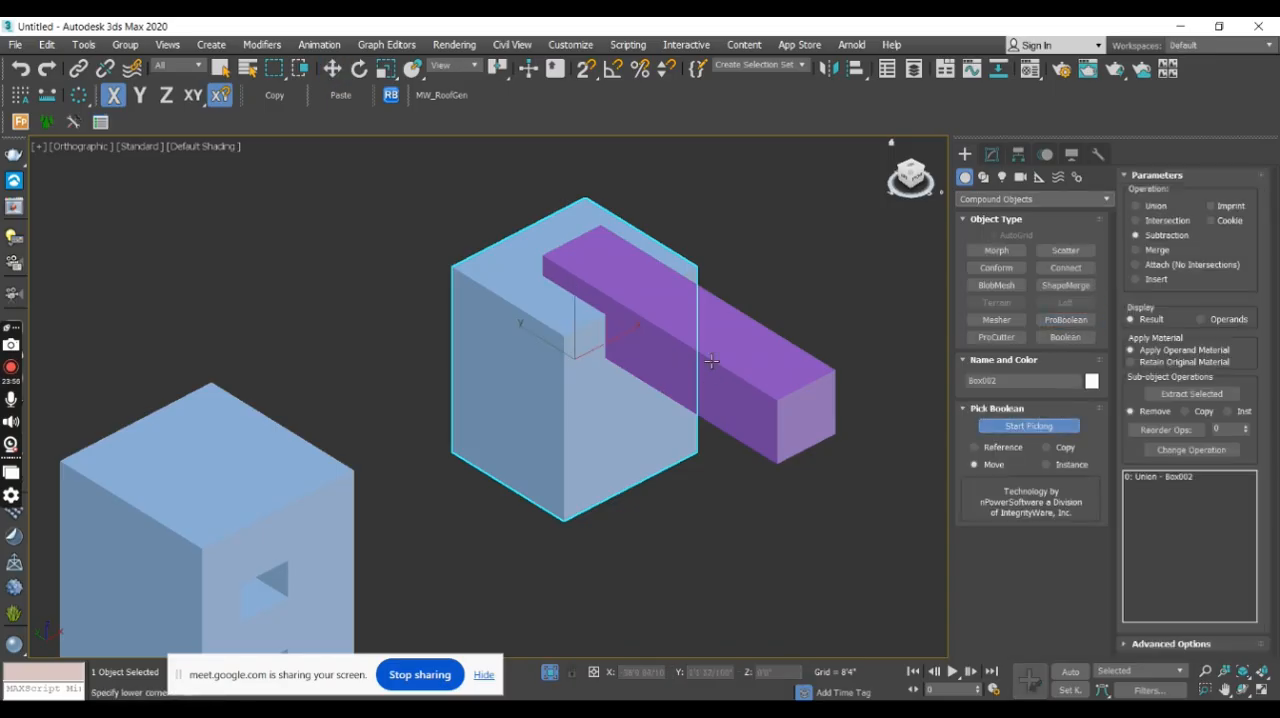
{"action": "left_click", "coordinate": [749, 377]}
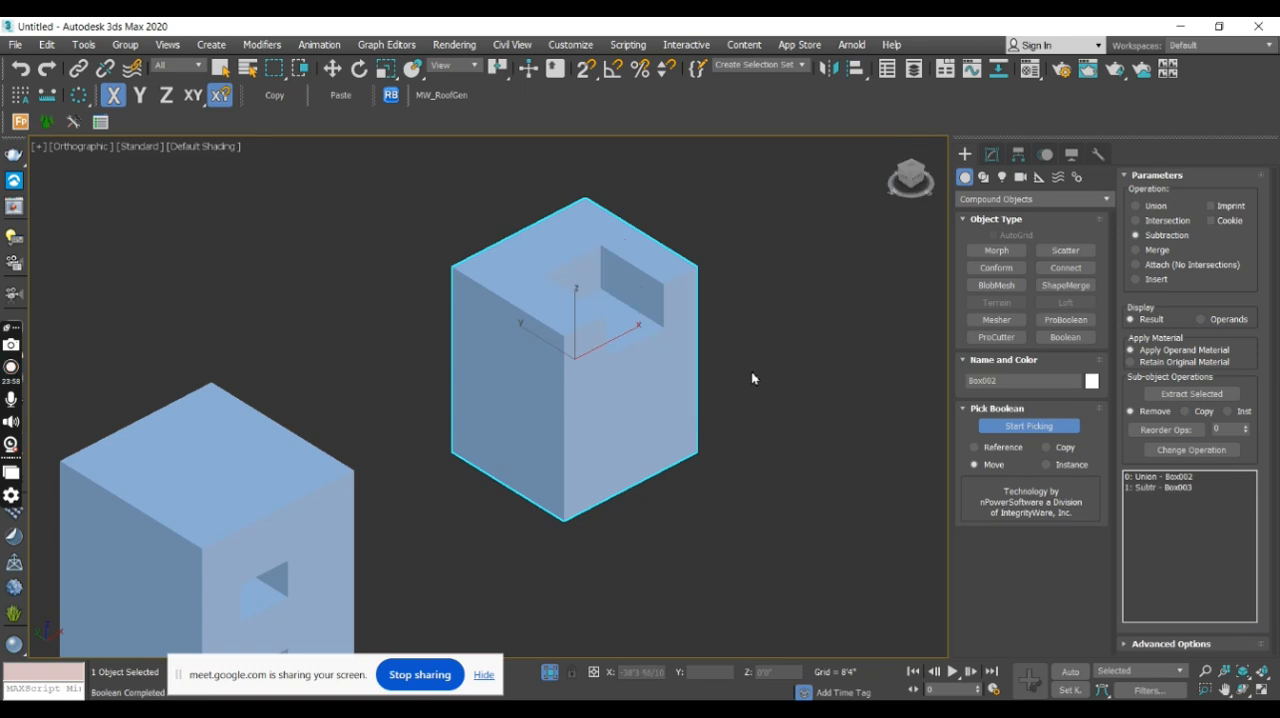
{"action": "middle_click_drag", "start_coordinate": [783, 380], "coordinate": [646, 403], "text": "alt"}
- Recolor the notched box with a muted blue-grey from the AutoCAD ACI palette
{"action": "left_click", "coordinate": [985, 200]}
{"action": "left_click", "coordinate": [988, 215]}
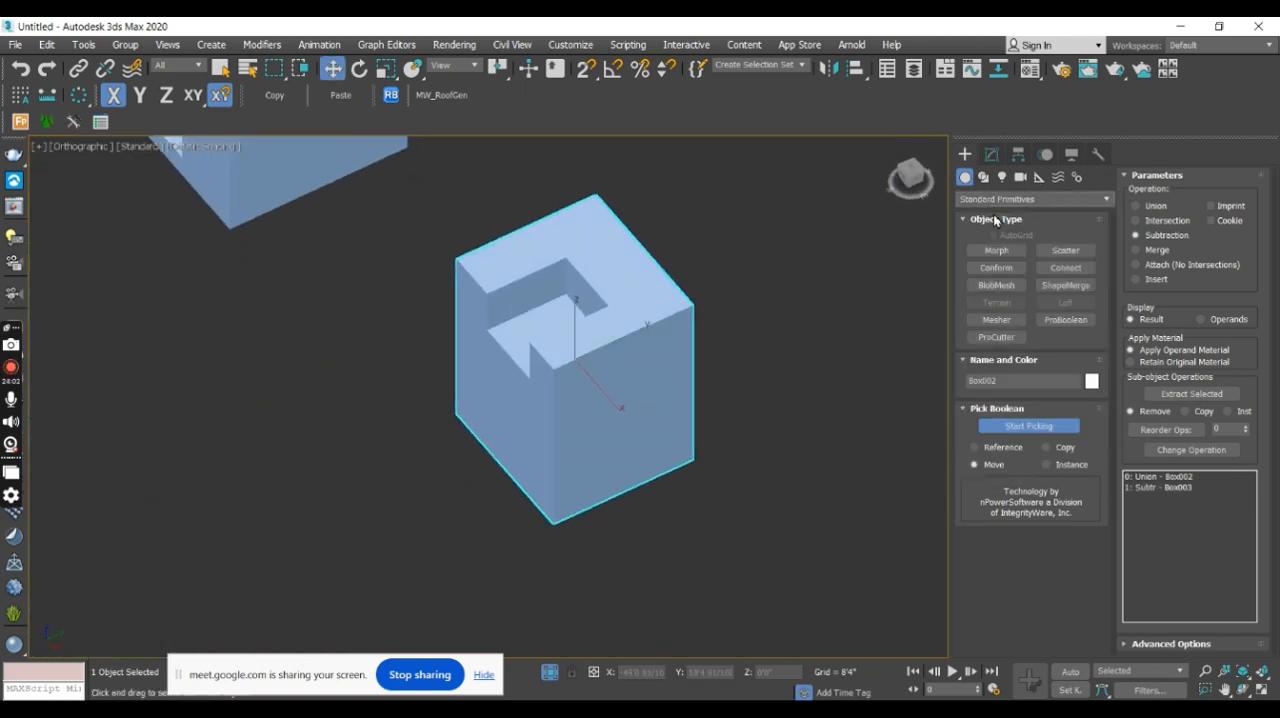
{"action": "left_click", "coordinate": [1091, 380]}
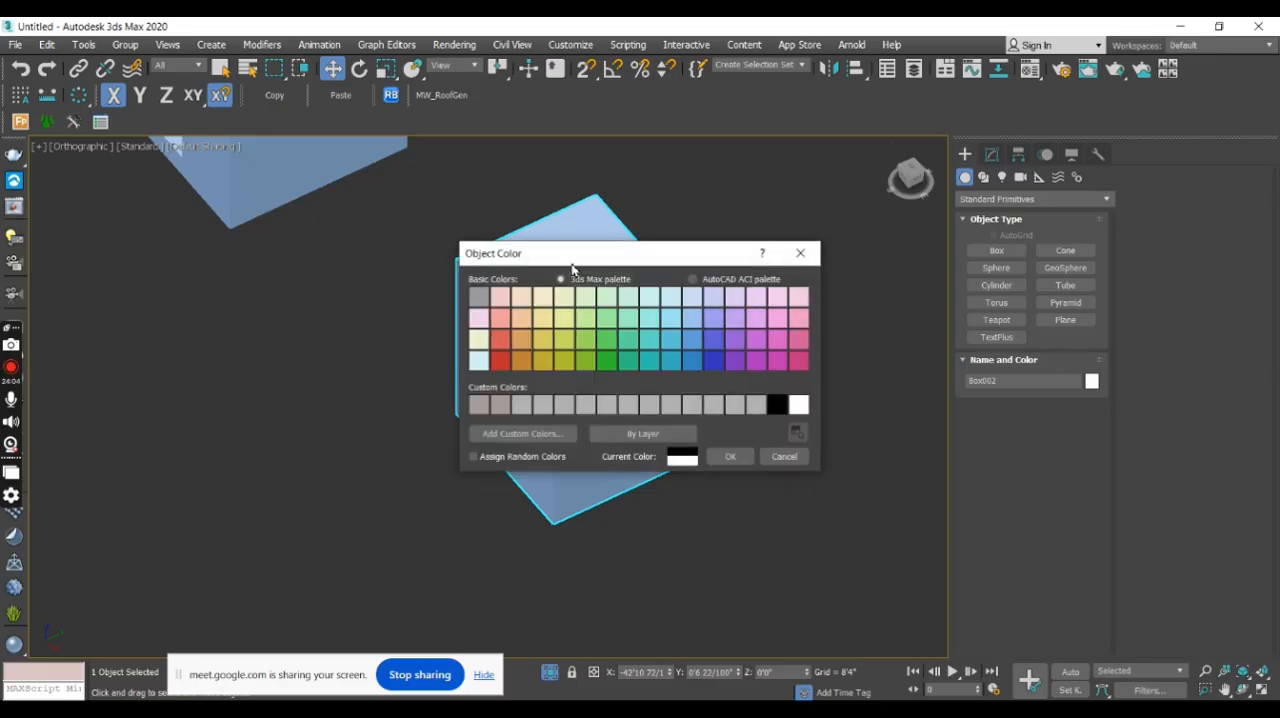
{"action": "left_click", "coordinate": [704, 281]}
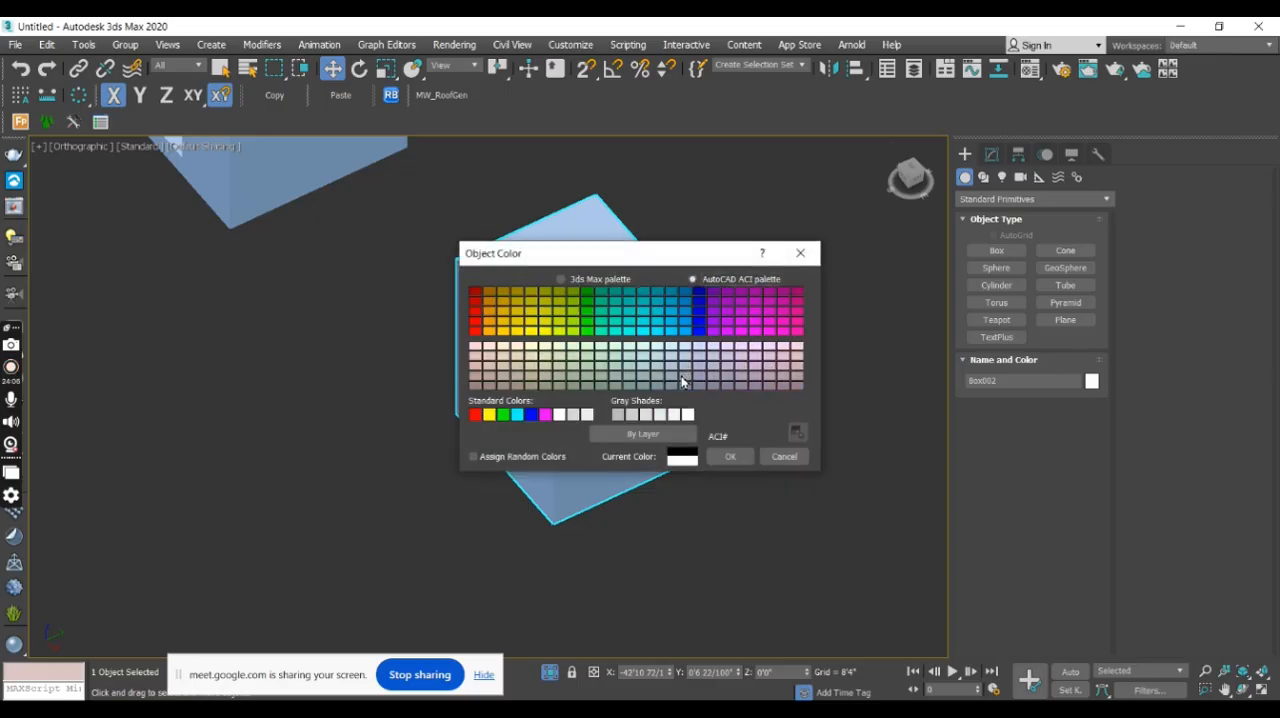
{"action": "left_click", "coordinate": [673, 390]}
{"action": "left_click", "coordinate": [730, 456]}
{"action": "left_click", "coordinate": [780, 335]}
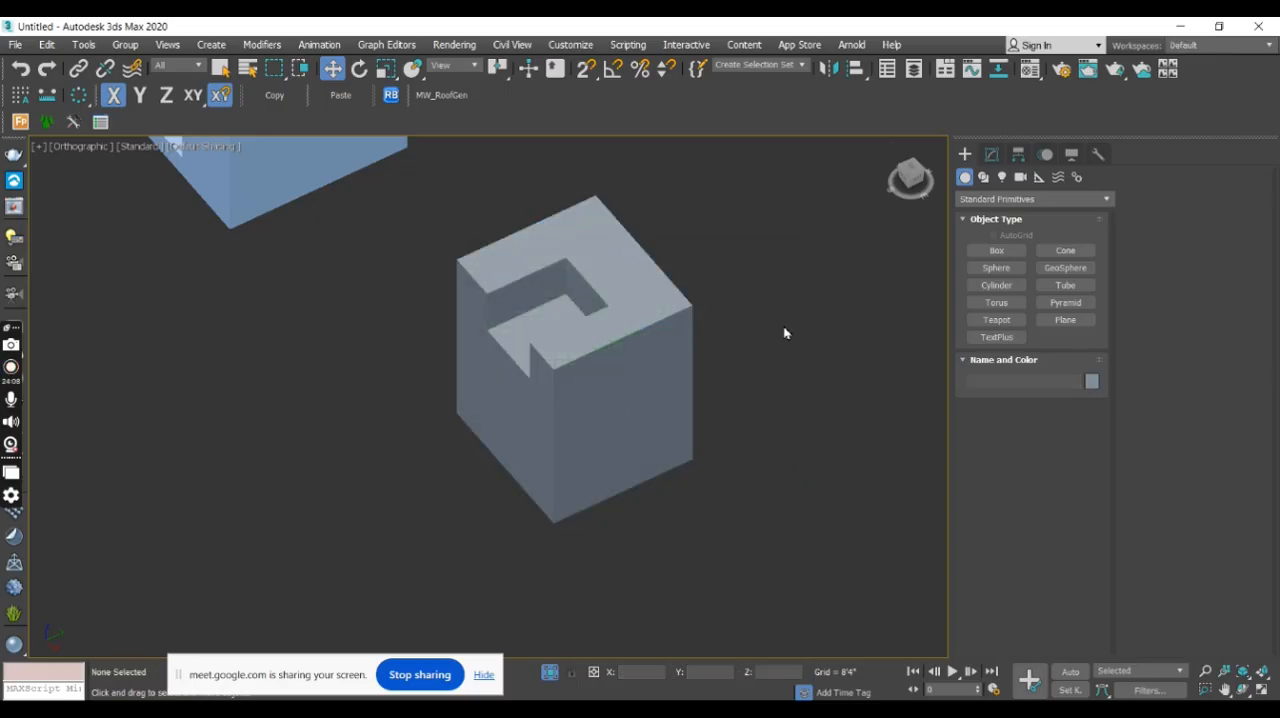
- Turn on edged faces for the viewport shading of the two cut boxes
{"action": "middle_click_drag", "start_coordinate": [742, 372], "coordinate": [773, 372]}
{"action": "key", "text": "F4"}
{"action": "mouse_move", "coordinate": [674, 441]}
{"action": "middle_mouse_down", "text": "alt"}
{"action": "mouse_move", "coordinate": [828, 423]}
{"action": "mouse_move", "coordinate": [626, 303]}
{"action": "mouse_move", "coordinate": [697, 306]}
{"action": "mouse_move", "coordinate": [691, 317]}
{"action": "middle_mouse_up", "text": "alt"}
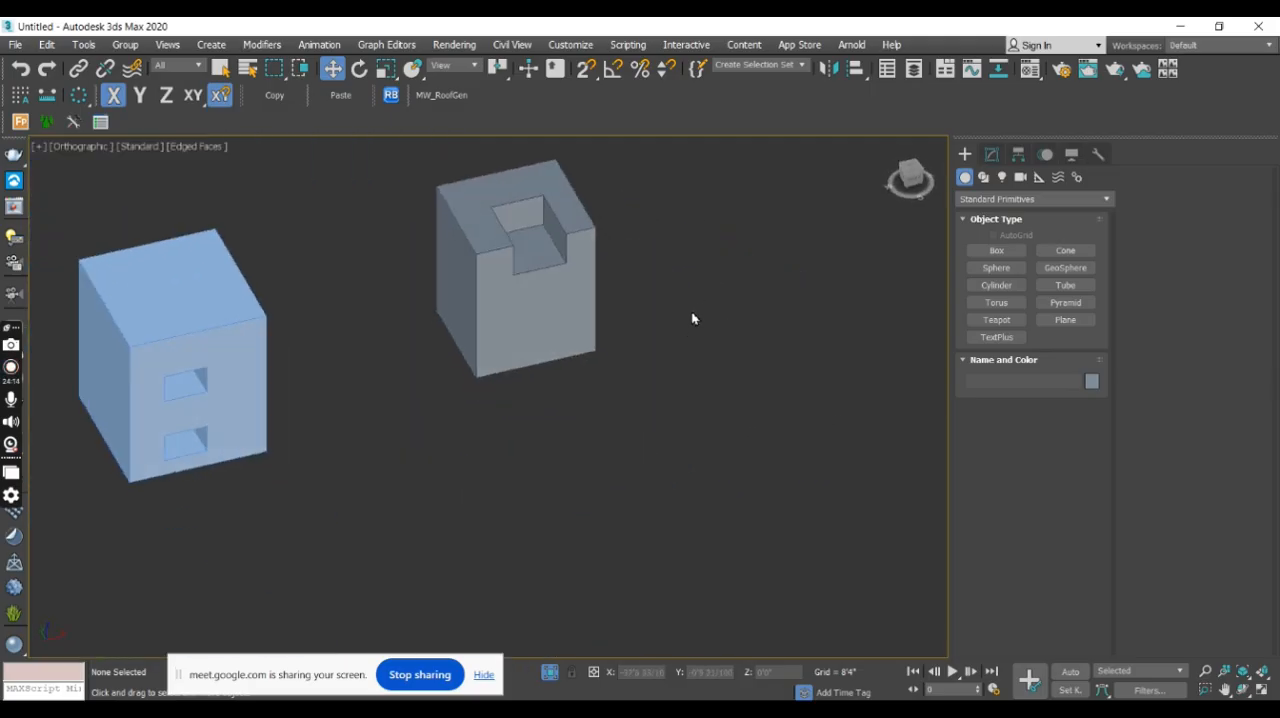
{"action": "middle_click_drag", "start_coordinate": [614, 305], "coordinate": [661, 323]}
{"action": "middle_click_drag", "start_coordinate": [727, 370], "coordinate": [571, 386]}
{"action": "scroll", "coordinate": [571, 386], "scroll_direction": "down", "scroll_amount": 8}
- Turn off selection isolation and bring all the scene's objects into view
{"action": "left_click", "coordinate": [548, 679]}
{"action": "middle_click_drag", "start_coordinate": [712, 336], "coordinate": [525, 392]}
{"action": "scroll", "coordinate": [562, 381], "scroll_direction": "down", "scroll_amount": 4}
{"action": "middle_click_drag", "start_coordinate": [851, 377], "coordinate": [711, 404]}
{"action": "scroll", "coordinate": [772, 353], "scroll_direction": "down", "scroll_amount": 5}
{"action": "middle_click_drag", "start_coordinate": [409, 283], "coordinate": [440, 337]}
{"action": "scroll", "coordinate": [513, 305], "scroll_direction": "down", "scroll_amount": 3}
{"action": "scroll", "coordinate": [512, 303], "scroll_direction": "down", "scroll_amount": 3}
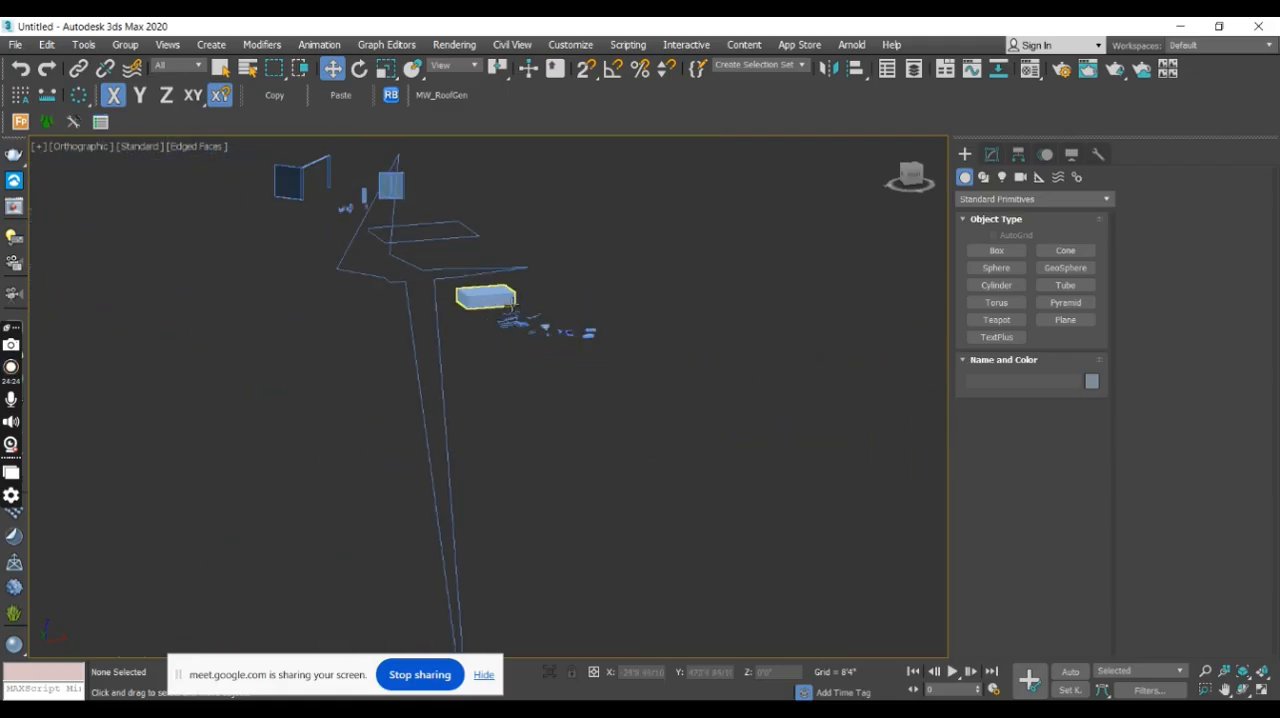
{"action": "middle_click_drag", "start_coordinate": [512, 303], "coordinate": [595, 350], "text": "alt"}
{"action": "scroll", "coordinate": [622, 300], "scroll_direction": "down", "scroll_amount": 5}
{"action": "middle_click_drag", "start_coordinate": [624, 301], "coordinate": [540, 306], "text": "alt"}
{"action": "scroll", "coordinate": [582, 236], "scroll_direction": "up", "scroll_amount": 4}
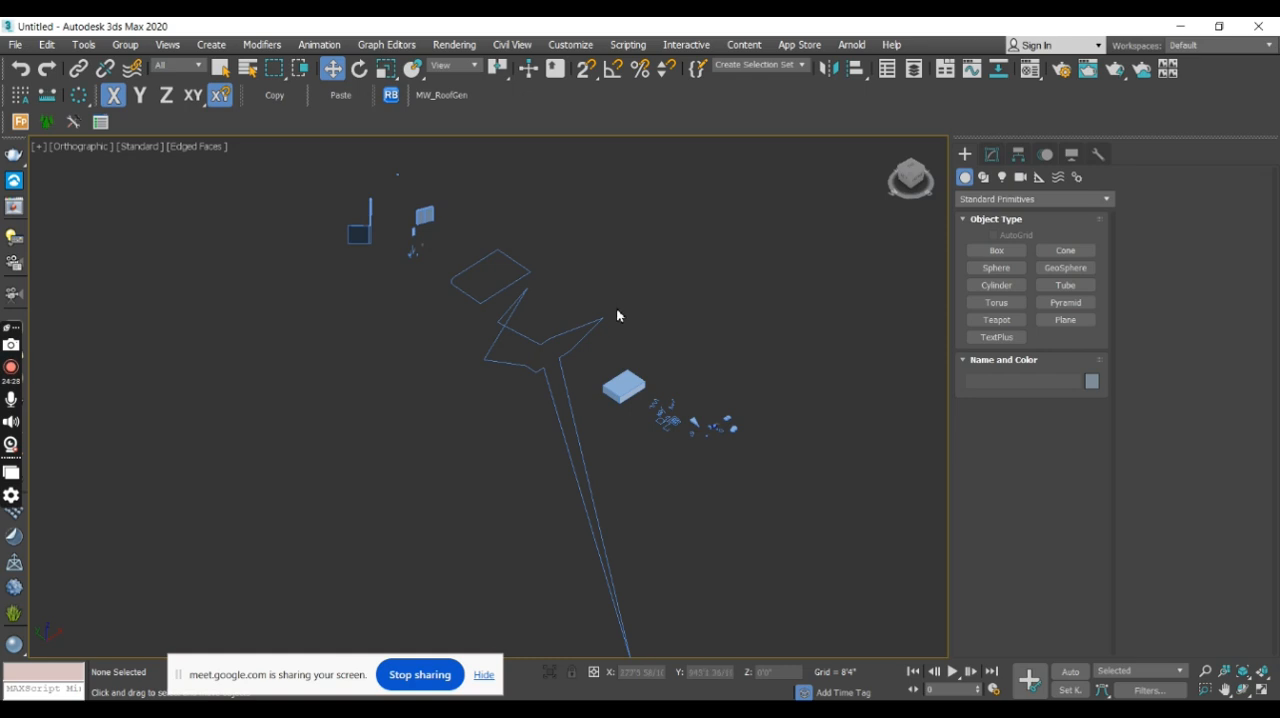